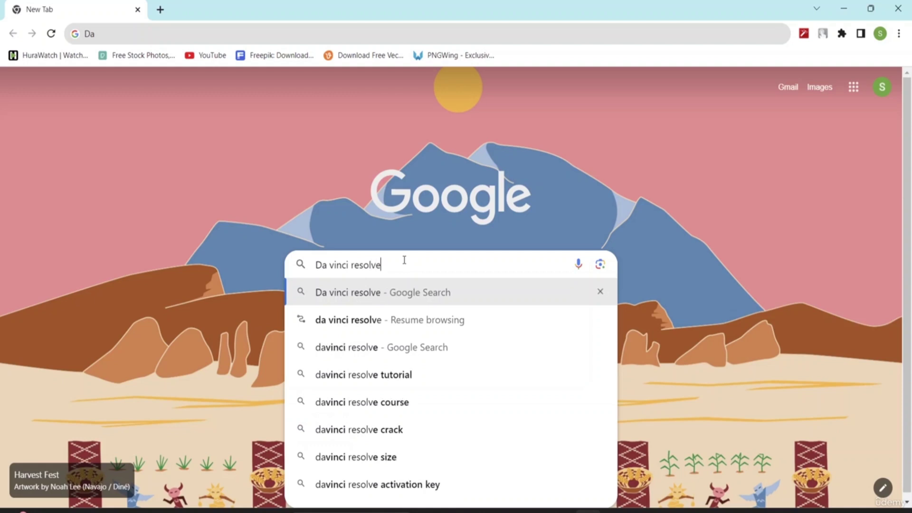
Search Google for "Da vinci resolve" and open Blackmagic Design's DaVinci Resolve 18 page.
{"action": "key", "text": "Return"}
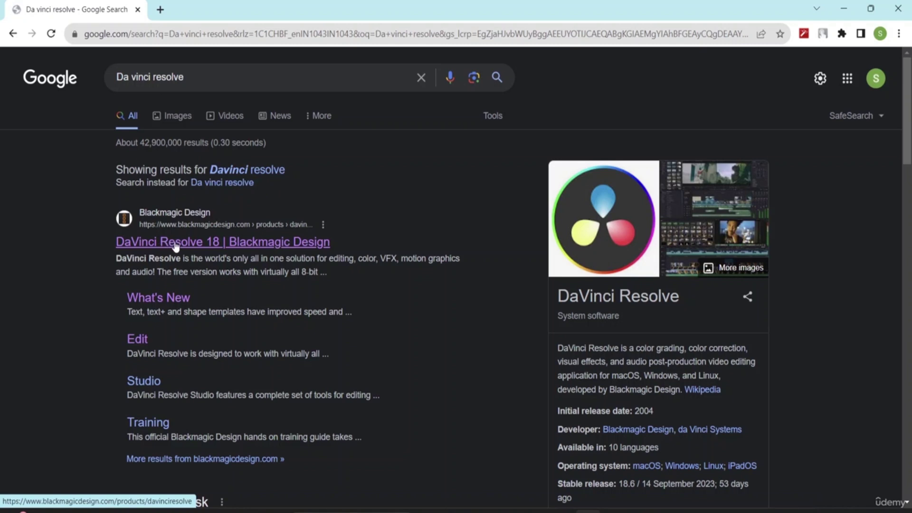
{"action": "scroll", "coordinate": [185, 256], "scroll_direction": "down", "scroll_amount": 1}
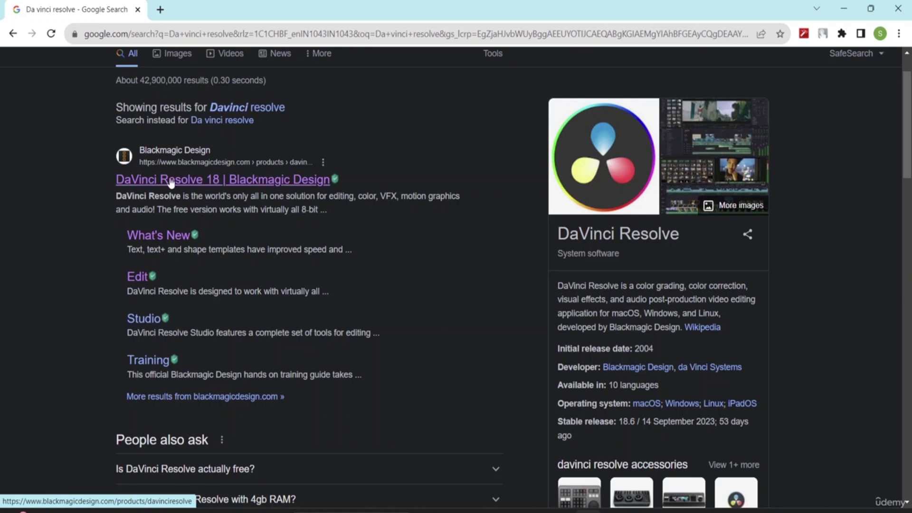
{"action": "left_click", "coordinate": [170, 183]}
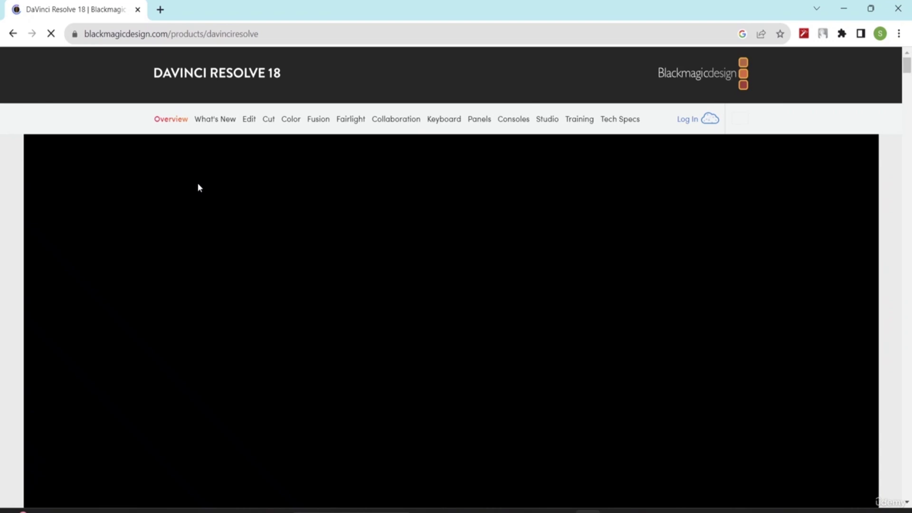
View the download options behind the free DaVinci Resolve offer on the product page, and close them.
{"action": "scroll", "coordinate": [472, 285], "scroll_direction": "down", "scroll_amount": 3}
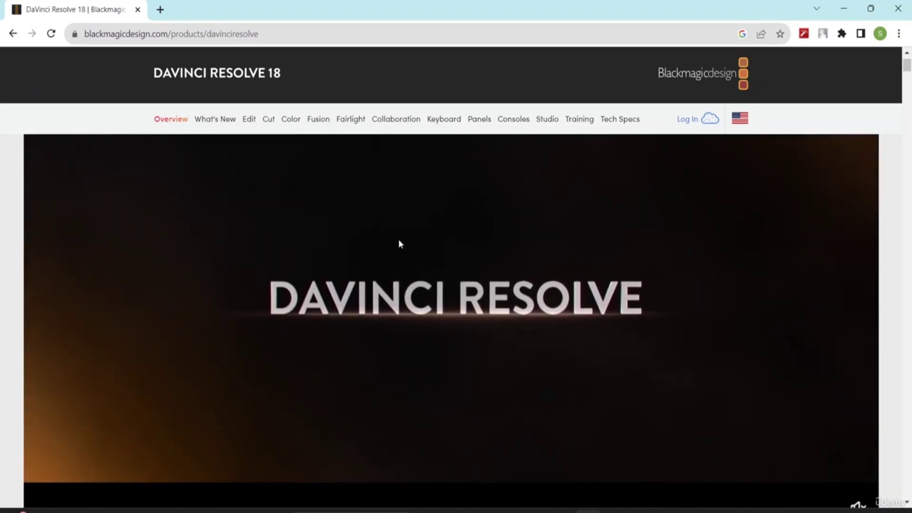
{"action": "scroll", "coordinate": [482, 244], "scroll_direction": "down", "scroll_amount": 10}
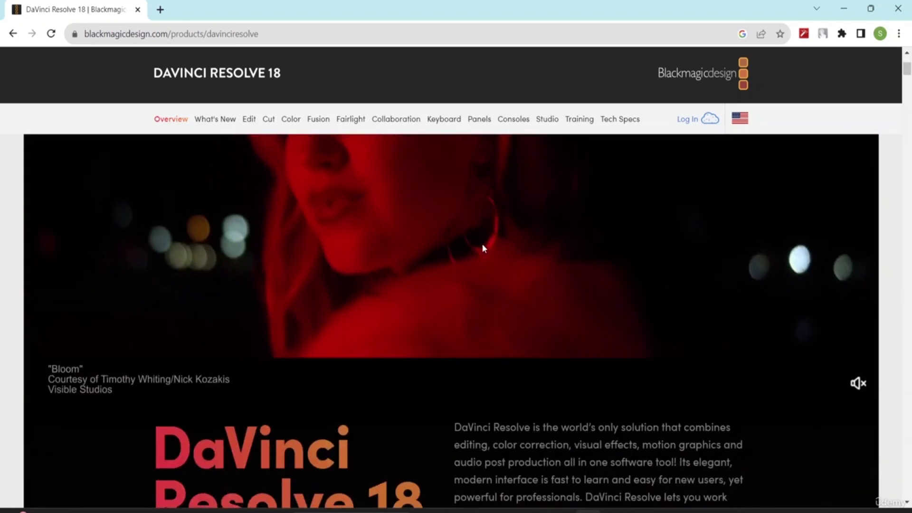
{"action": "scroll", "coordinate": [468, 244], "scroll_direction": "down", "scroll_amount": 5}
{"action": "scroll", "coordinate": [467, 244], "scroll_direction": "up", "scroll_amount": 6}
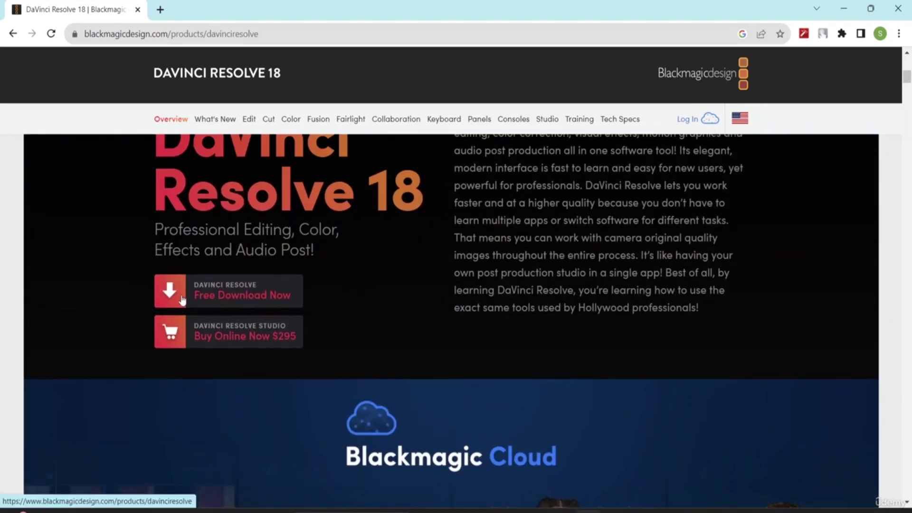
{"action": "left_click", "coordinate": [170, 296]}
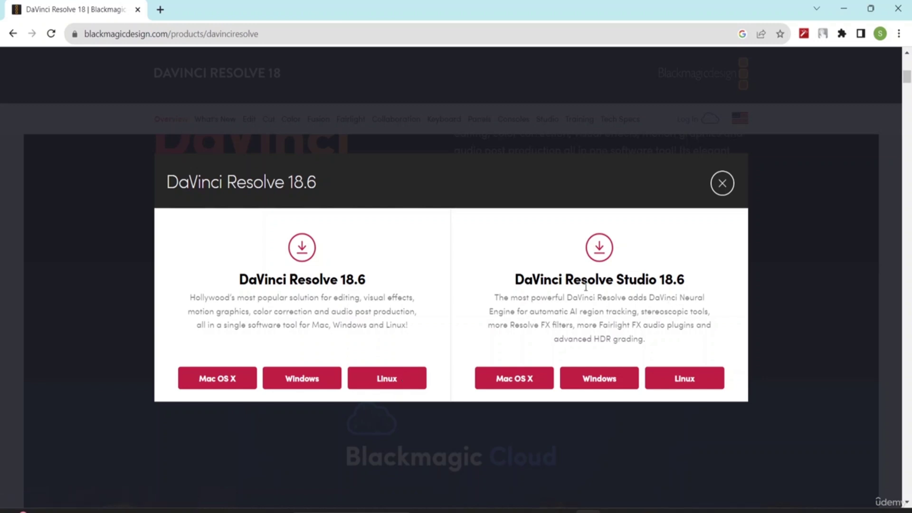
{"action": "left_click", "coordinate": [722, 184]}
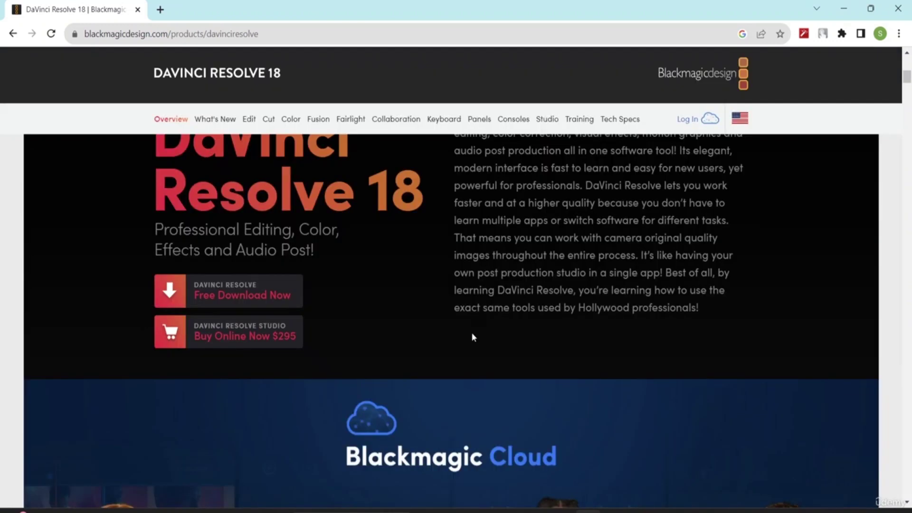
View the DaVinci Resolve Studio order page and the Blackmagic Design products page, and return to the DaVinci Resolve 18 page.
{"action": "left_click", "coordinate": [282, 342]}
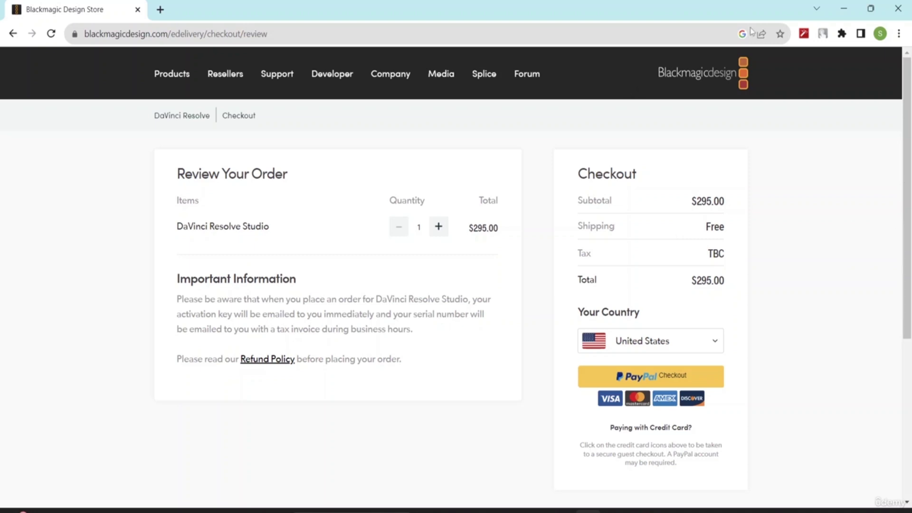
{"action": "left_click", "coordinate": [173, 80]}
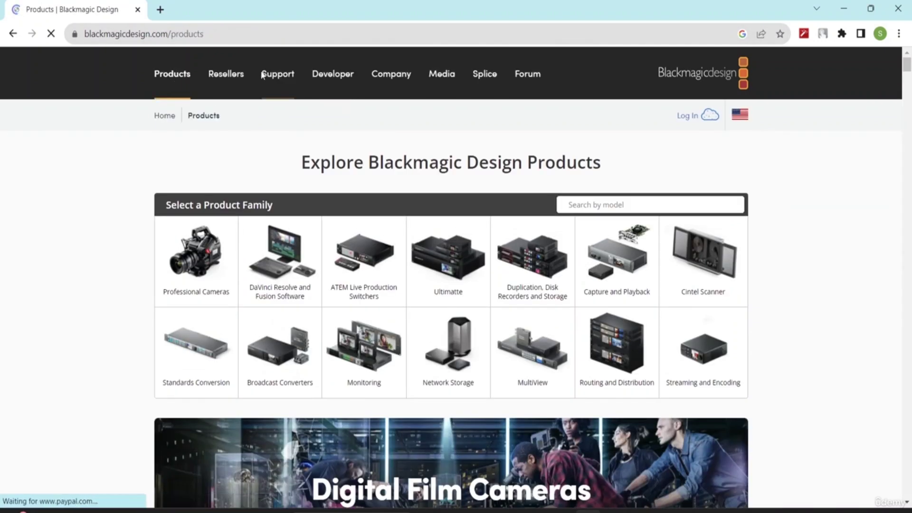
{"action": "left_click", "coordinate": [13, 34]}
{"action": "left_click", "coordinate": [13, 34]}
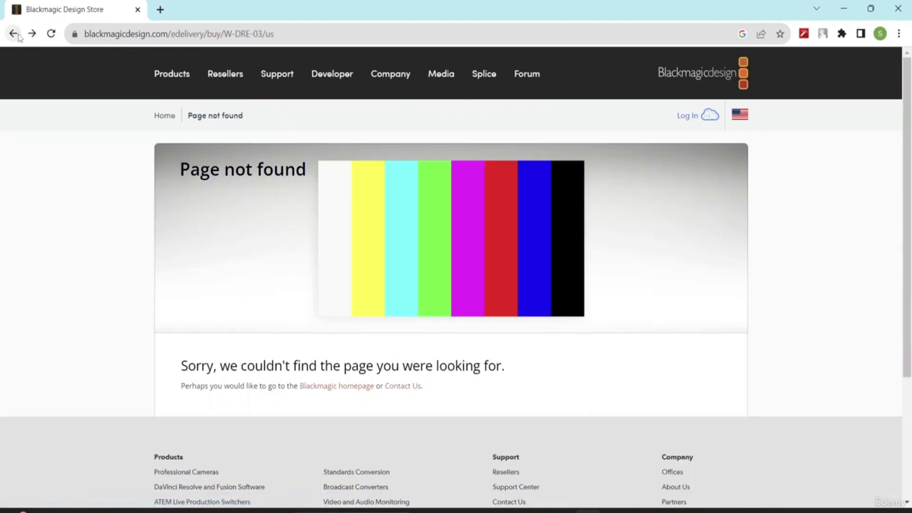
{"action": "left_click", "coordinate": [13, 34]}
{"action": "scroll", "coordinate": [415, 326], "scroll_direction": "up", "scroll_amount": 2}
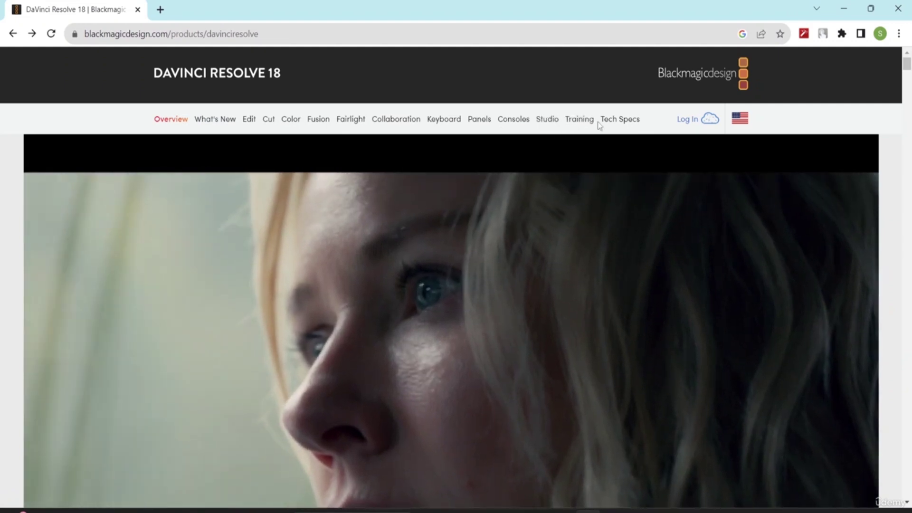
Examine the DaVinci Resolve 18 overview page, including its new features, workspace pages, and the Edit and Cut sections.
{"action": "scroll", "coordinate": [463, 235], "scroll_direction": "down", "scroll_amount": 15}
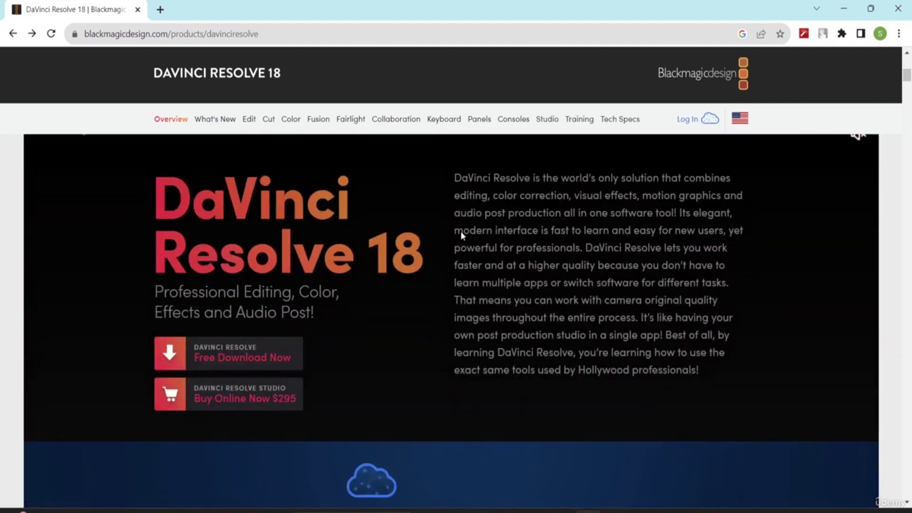
{"action": "scroll", "coordinate": [464, 223], "scroll_direction": "down", "scroll_amount": 15}
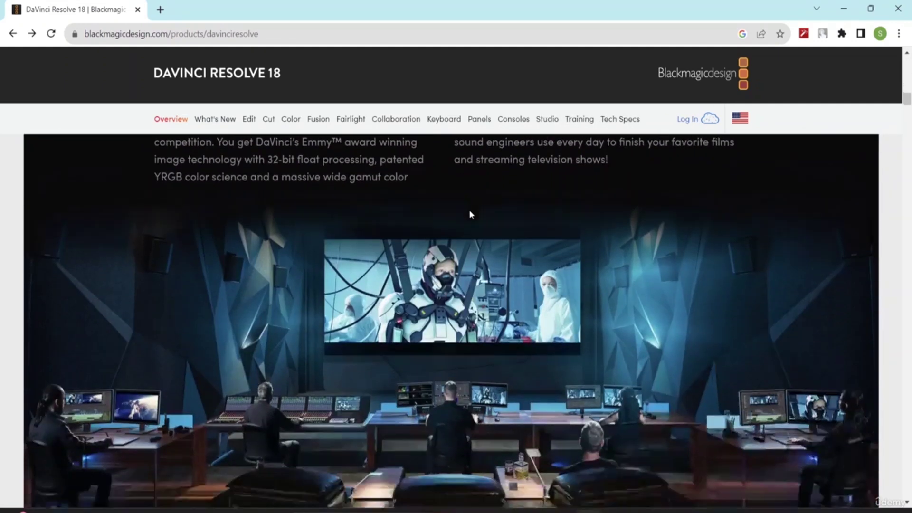
{"action": "scroll", "coordinate": [459, 225], "scroll_direction": "down", "scroll_amount": 15}
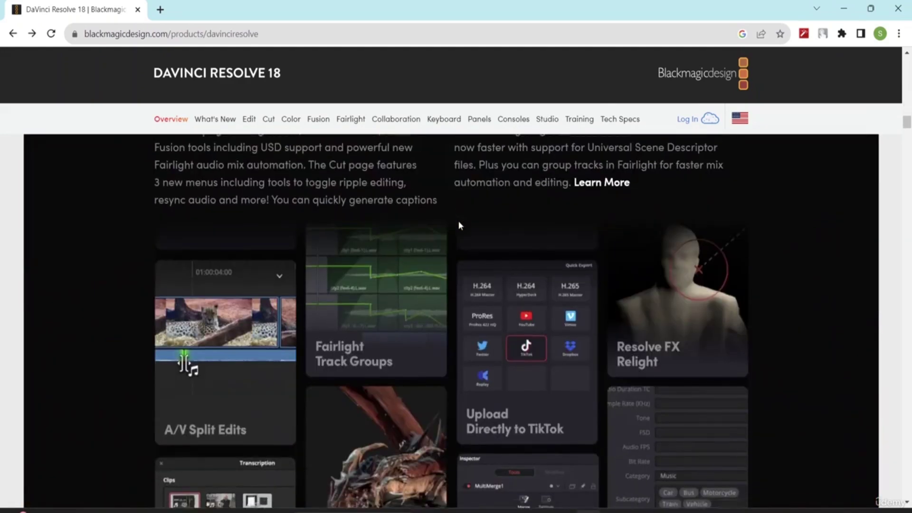
{"action": "scroll", "coordinate": [455, 228], "scroll_direction": "down", "scroll_amount": 15}
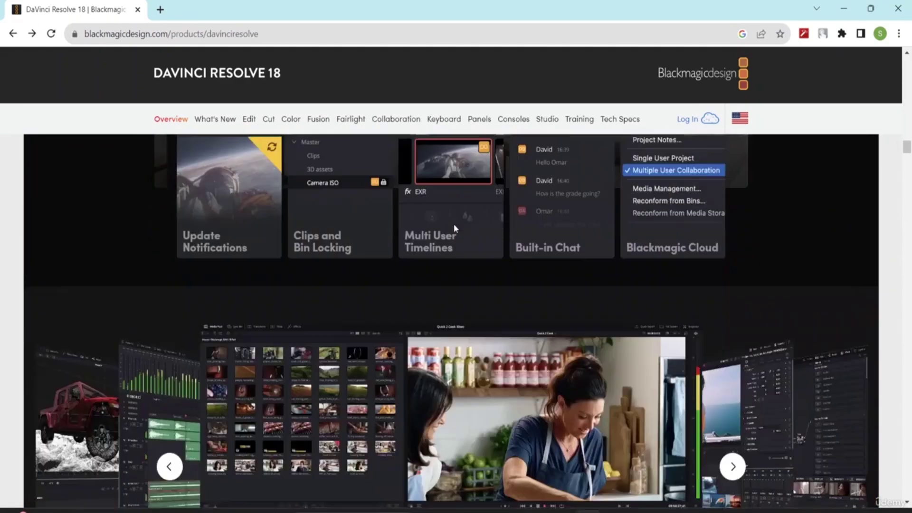
{"action": "scroll", "coordinate": [455, 227], "scroll_direction": "down", "scroll_amount": 4}
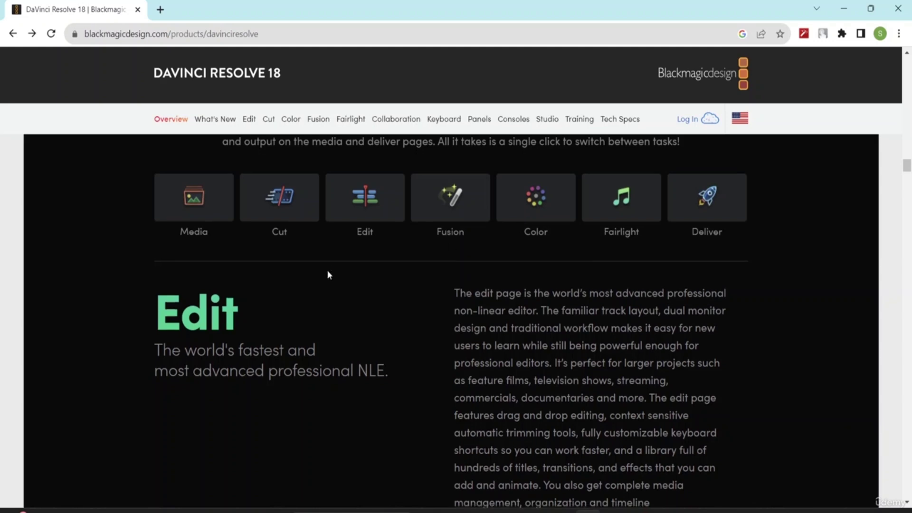
{"action": "scroll", "coordinate": [326, 270], "scroll_direction": "down", "scroll_amount": 9}
{"action": "scroll", "coordinate": [343, 270], "scroll_direction": "down", "scroll_amount": 11}
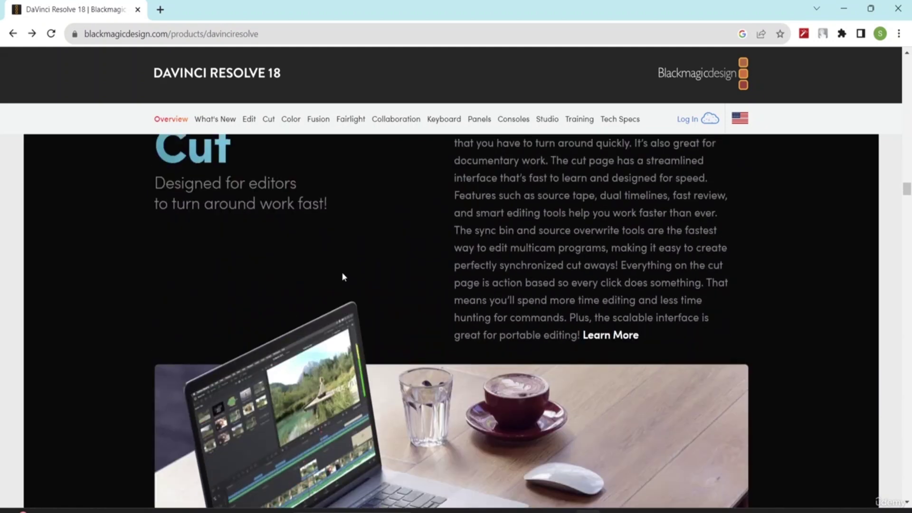
{"action": "scroll", "coordinate": [330, 275], "scroll_direction": "down", "scroll_amount": 4}
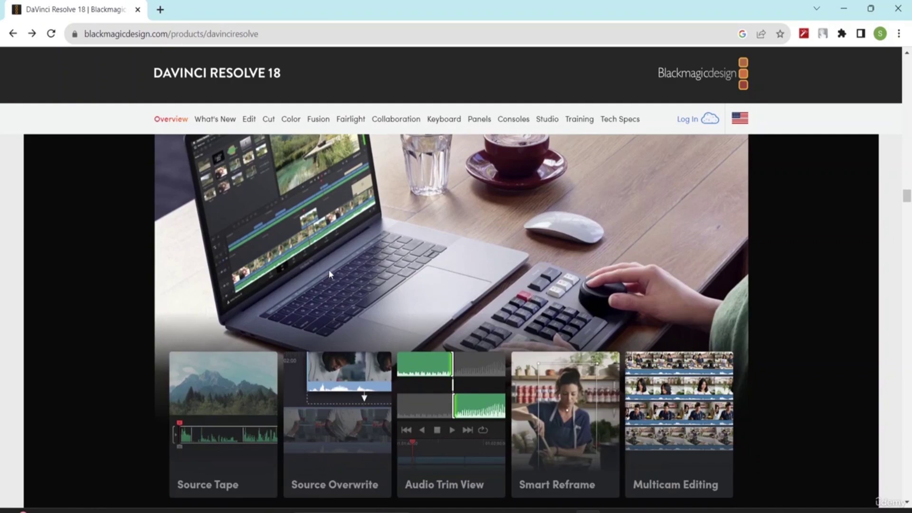
{"action": "scroll", "coordinate": [328, 270], "scroll_direction": "down", "scroll_amount": 6}
{"action": "scroll", "coordinate": [332, 254], "scroll_direction": "up", "scroll_amount": 6}
{"action": "scroll", "coordinate": [332, 254], "scroll_direction": "up", "scroll_amount": 20}
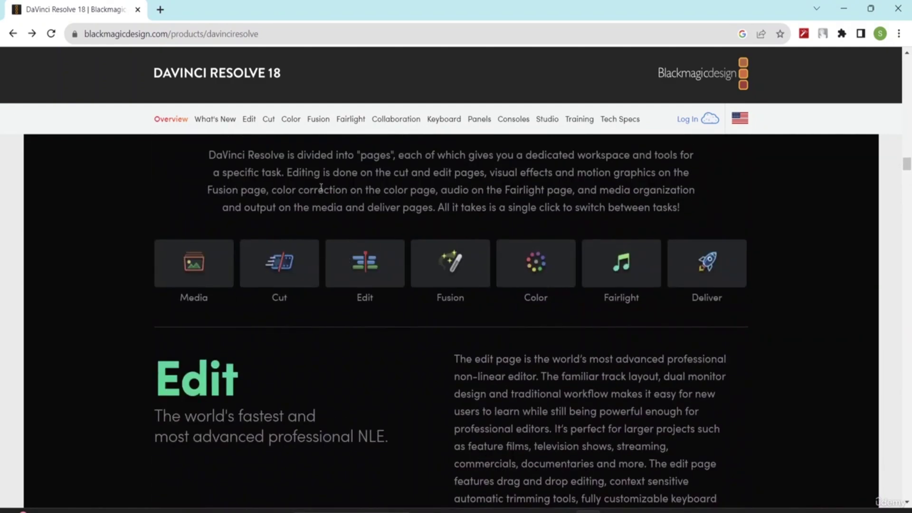
{"action": "scroll", "coordinate": [321, 188], "scroll_direction": "up", "scroll_amount": 5}
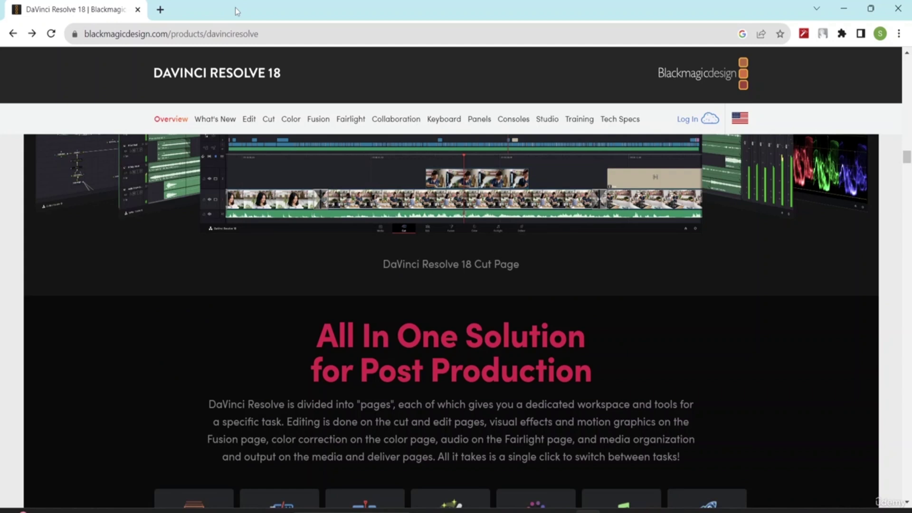
Close the web page and launch DaVinci Resolve from the desktop.
{"action": "left_click", "coordinate": [138, 9]}
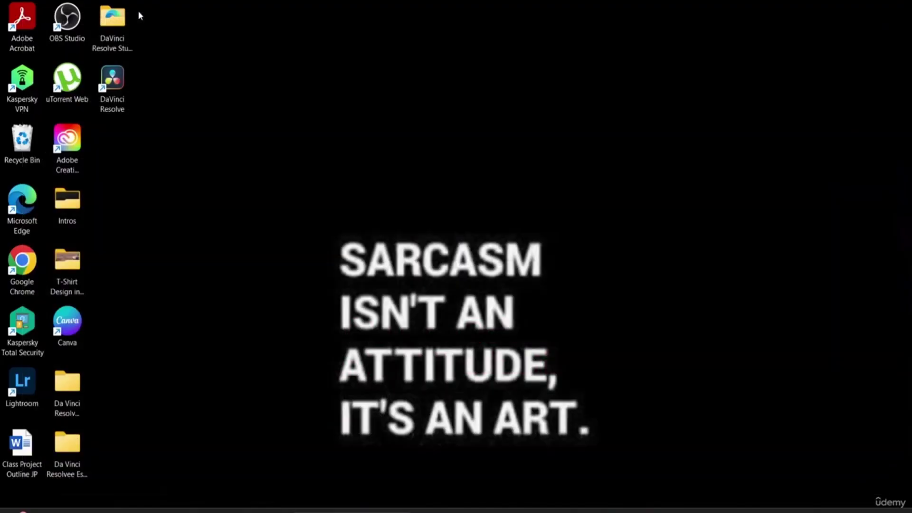
{"action": "double_click", "coordinate": [123, 96]}
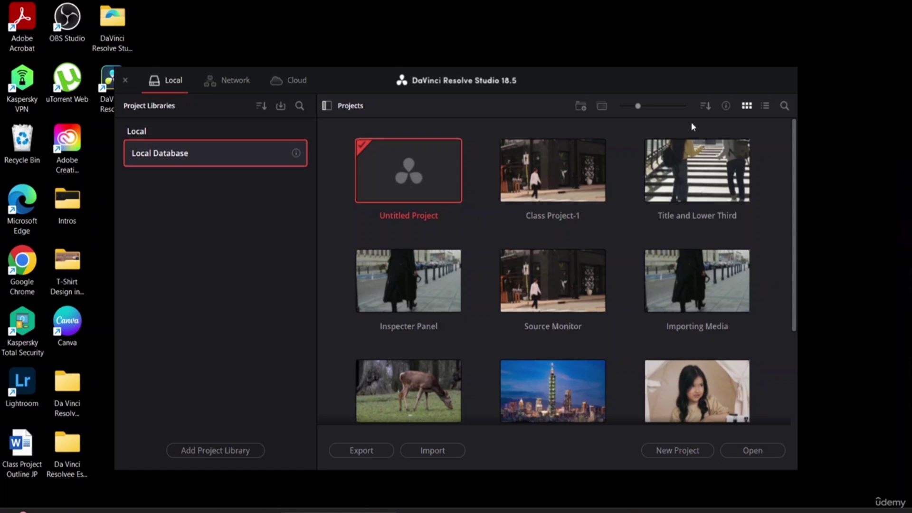
Look through the projects in the Local Database and hide the project libraries sidebar.
{"action": "scroll", "coordinate": [563, 335], "scroll_direction": "down", "scroll_amount": 3}
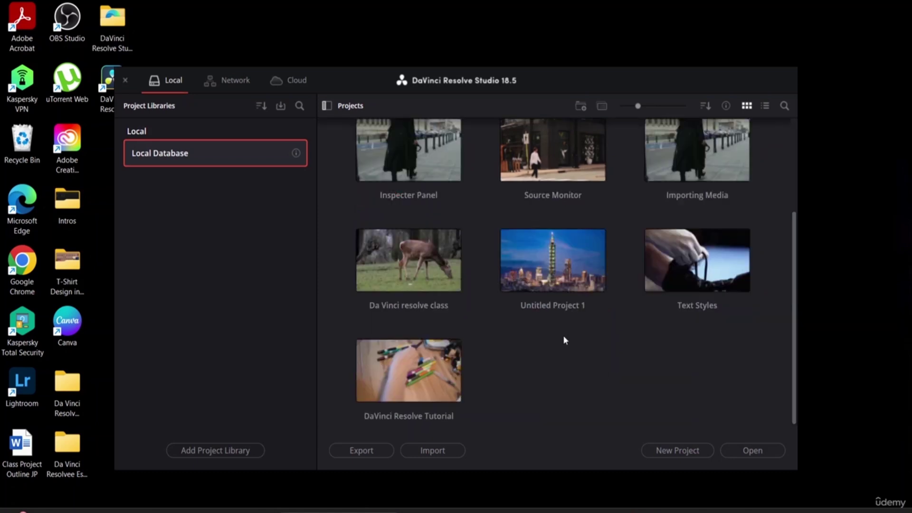
{"action": "scroll", "coordinate": [550, 338], "scroll_direction": "up", "scroll_amount": 3}
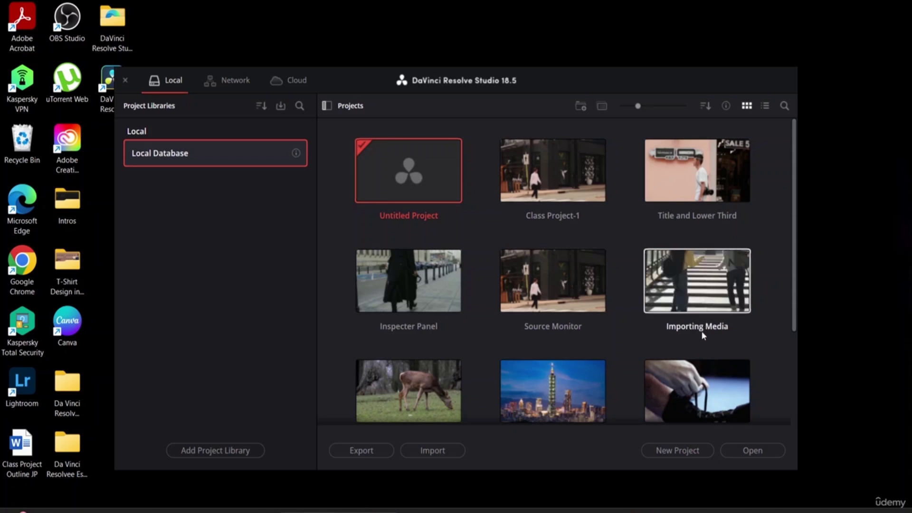
{"action": "scroll", "coordinate": [479, 282], "scroll_direction": "down", "scroll_amount": 3}
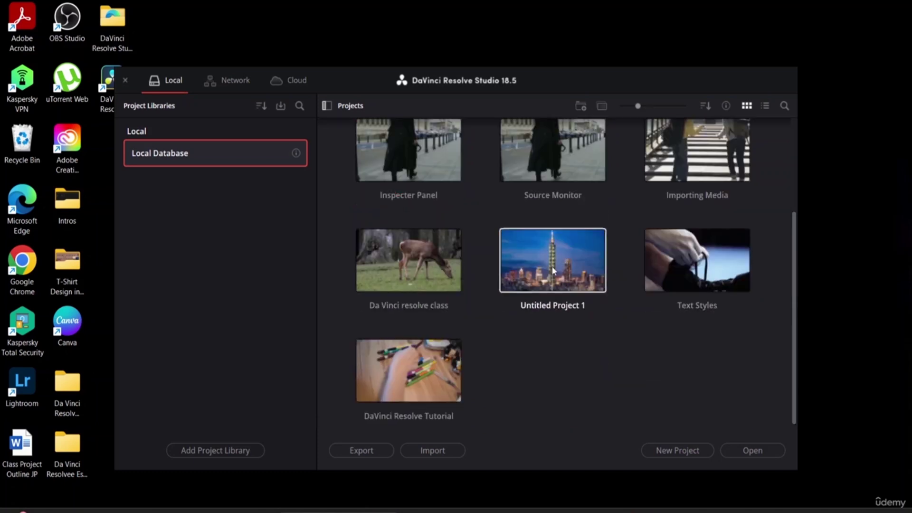
{"action": "scroll", "coordinate": [562, 297], "scroll_direction": "up", "scroll_amount": 2}
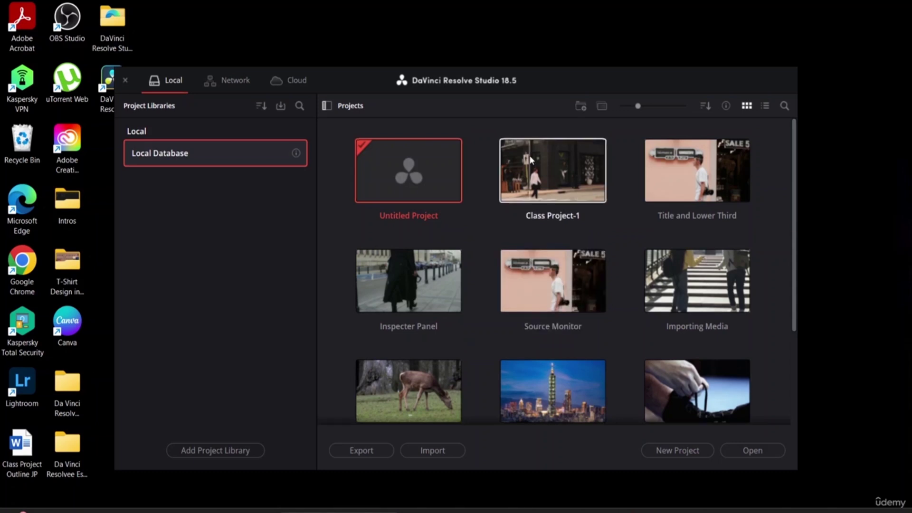
{"action": "left_click", "coordinate": [327, 105]}
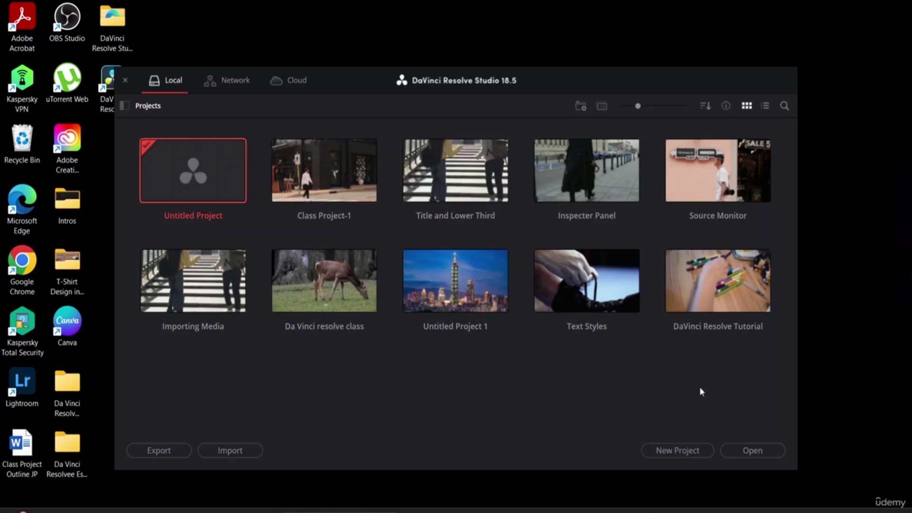
Open the Untitled Project, and quit DaVinci Resolve.
{"action": "left_click", "coordinate": [751, 452]}
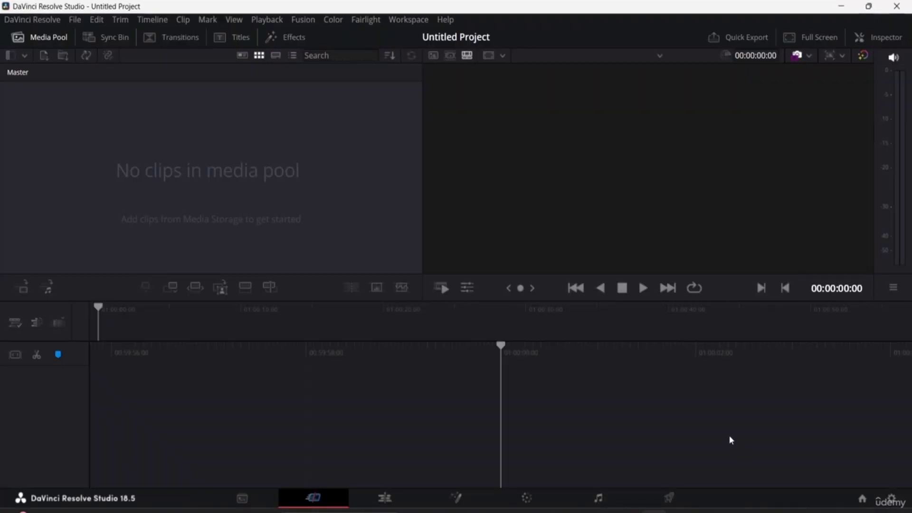
{"action": "left_click", "coordinate": [34, 21]}
{"action": "left_click", "coordinate": [47, 40]}
{"action": "left_click", "coordinate": [55, 21]}
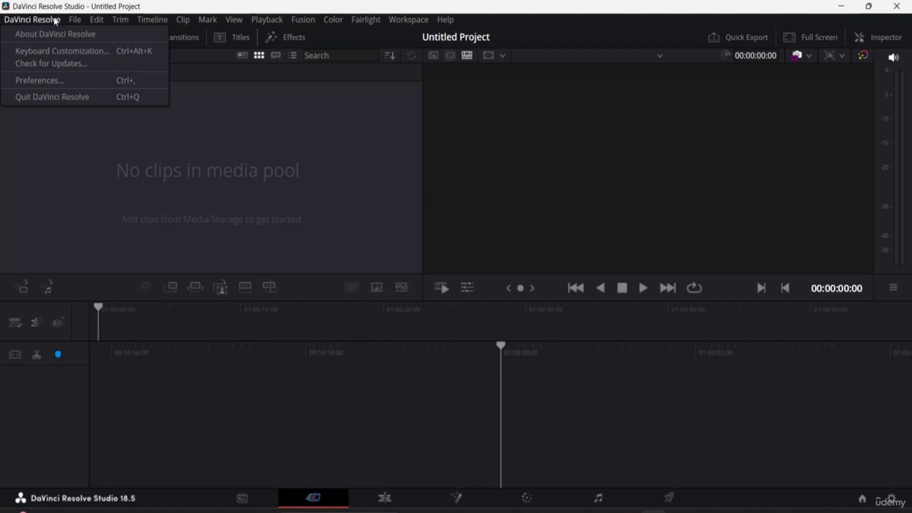
{"action": "left_click", "coordinate": [59, 97]}
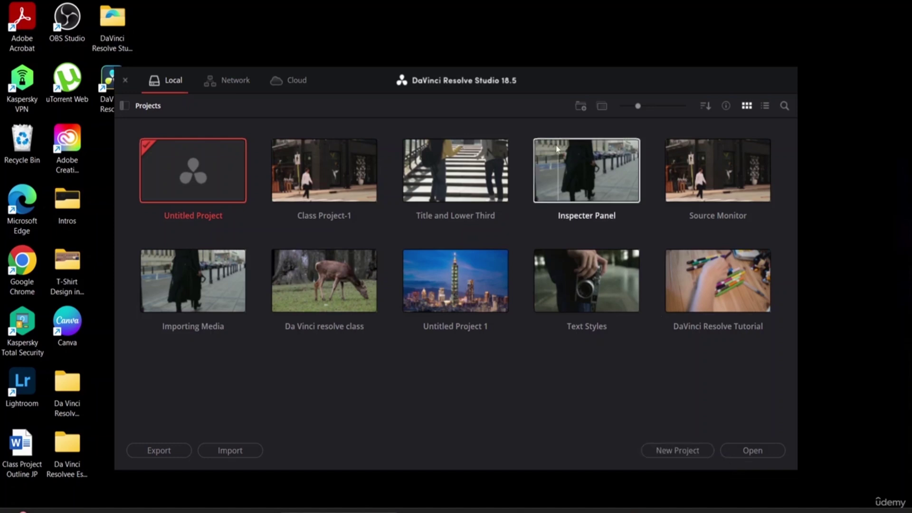
Create a new folder named "Essentials Class" among the local projects.
{"action": "left_click", "coordinate": [579, 108]}
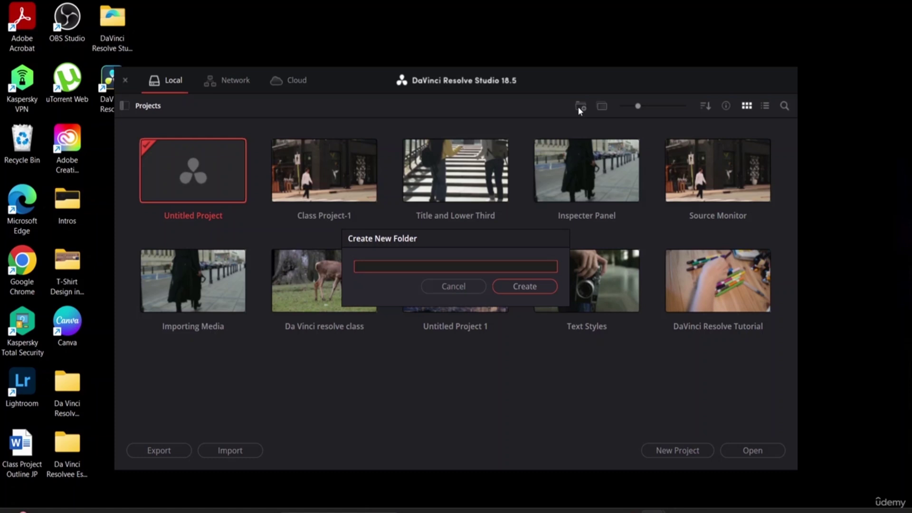
{"action": "type", "text": "Essentilas"}
{"action": "key", "text": "BackSpace"}
{"action": "key", "text": "BackSpace"}
{"action": "key", "text": "BackSpace"}
{"action": "type", "text": "als Class"}
{"action": "left_click", "coordinate": [509, 284]}
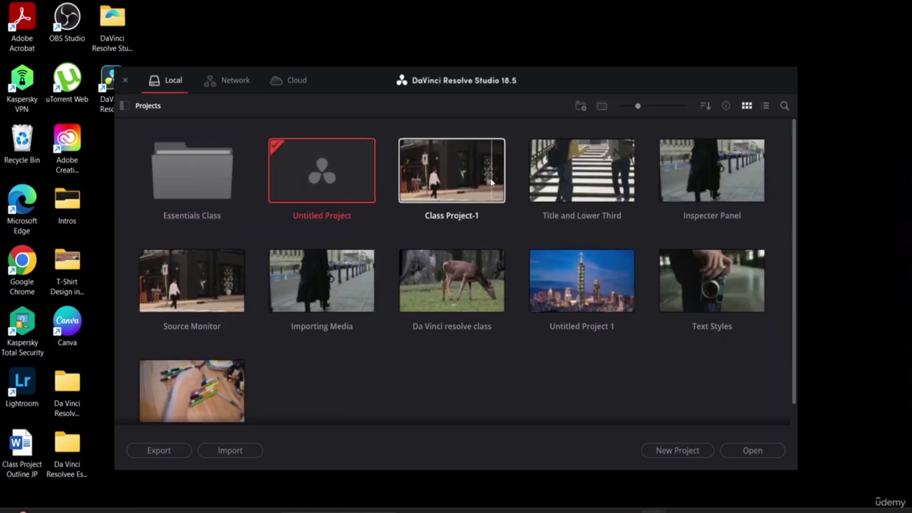
Open Class Project-1 and select Timeline 1 in its media pool.
{"action": "double_click", "coordinate": [433, 177]}
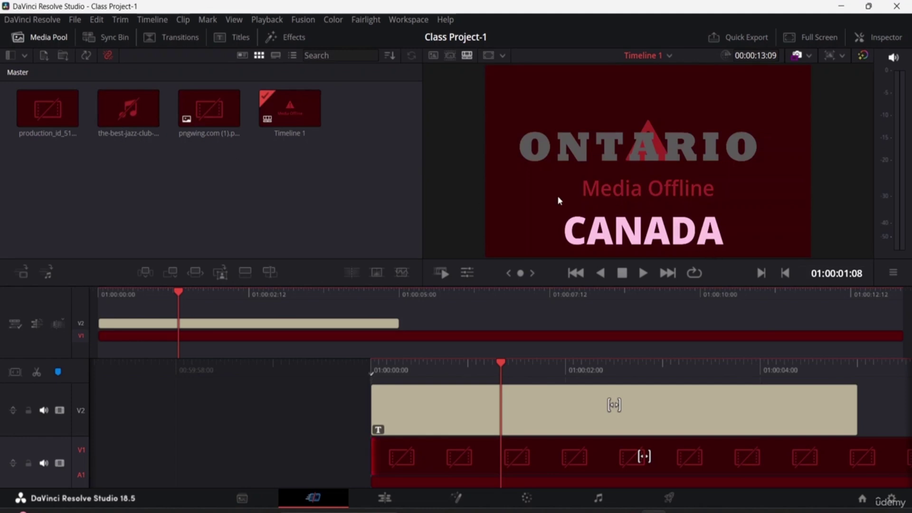
{"action": "left_click", "coordinate": [272, 98]}
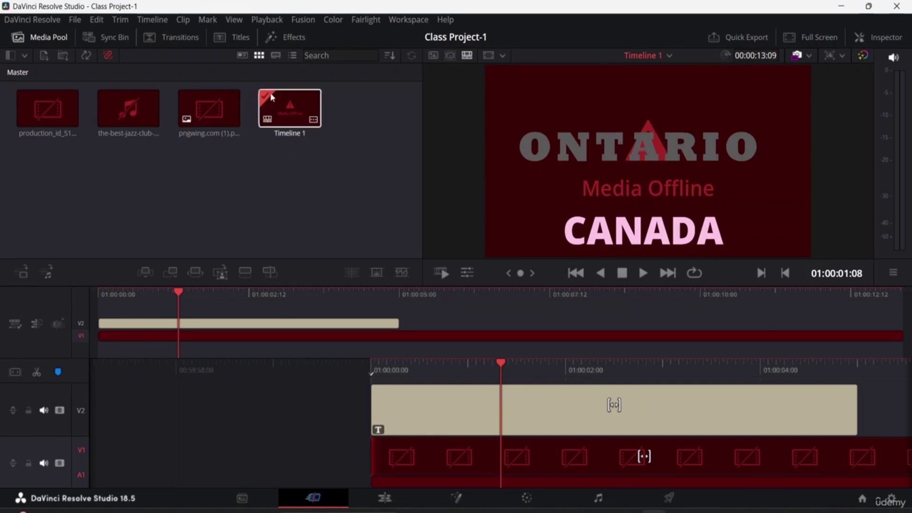
Restart DaVinci Resolve and open the Essentials Class folder among the local projects.
{"action": "right_click", "coordinate": [23, 39]}
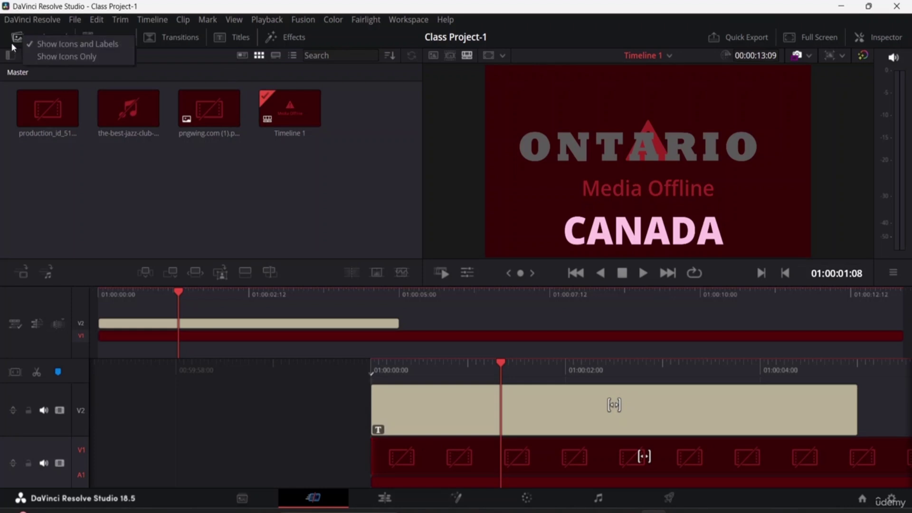
{"action": "key", "text": "Escape"}
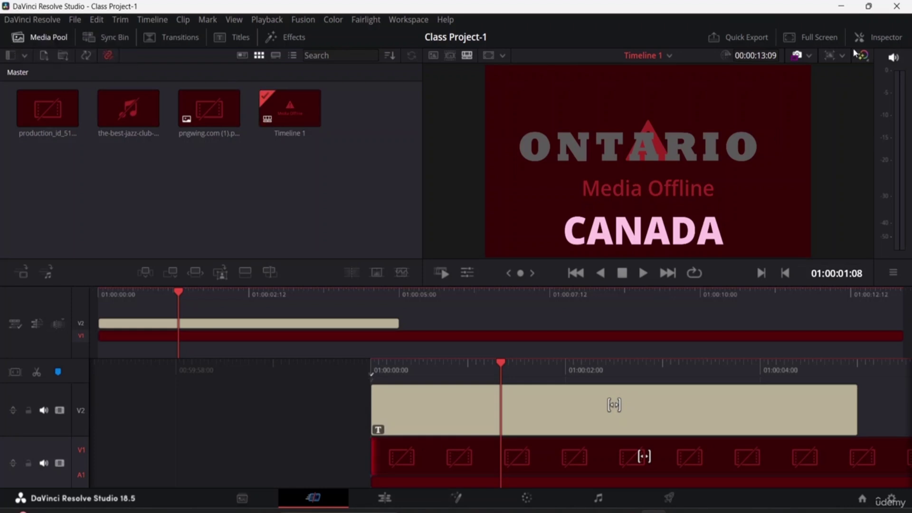
{"action": "left_click", "coordinate": [897, 6]}
{"action": "double_click", "coordinate": [119, 92]}
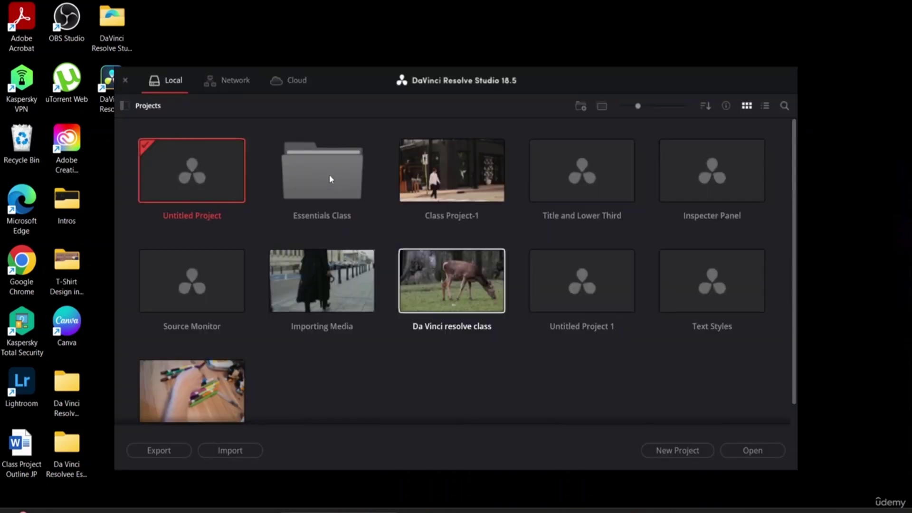
{"action": "double_click", "coordinate": [331, 179]}
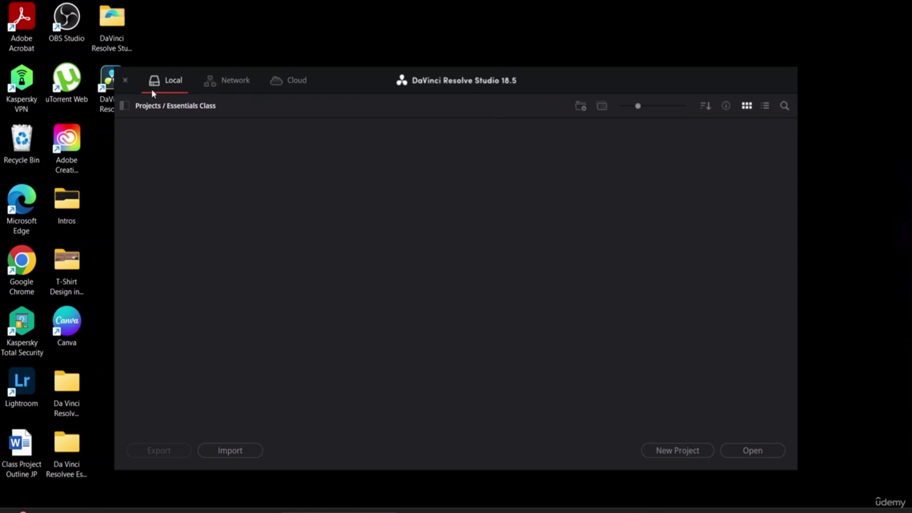
Show the project libraries sidebar and look over the Create and Connect options for adding a project library, including the location browser.
{"action": "left_click", "coordinate": [126, 106]}
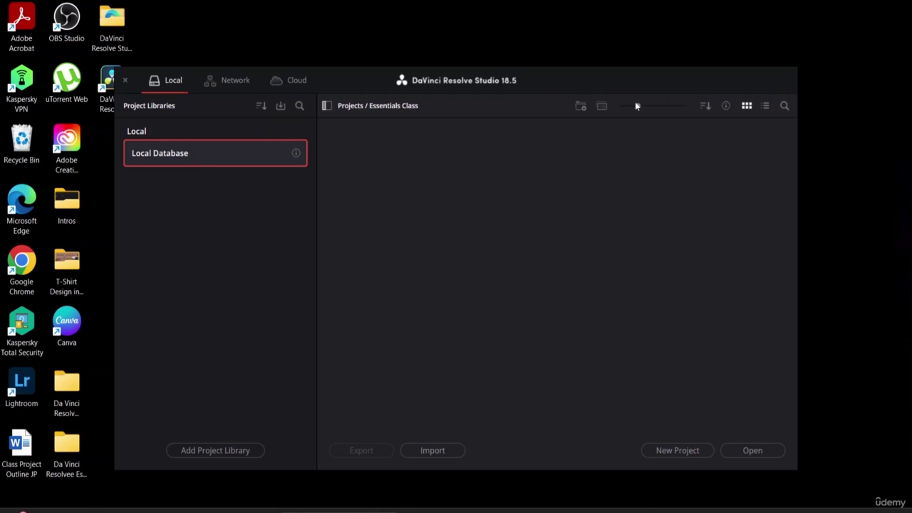
{"action": "left_click_drag", "start_coordinate": [611, 84], "coordinate": [507, 11]}
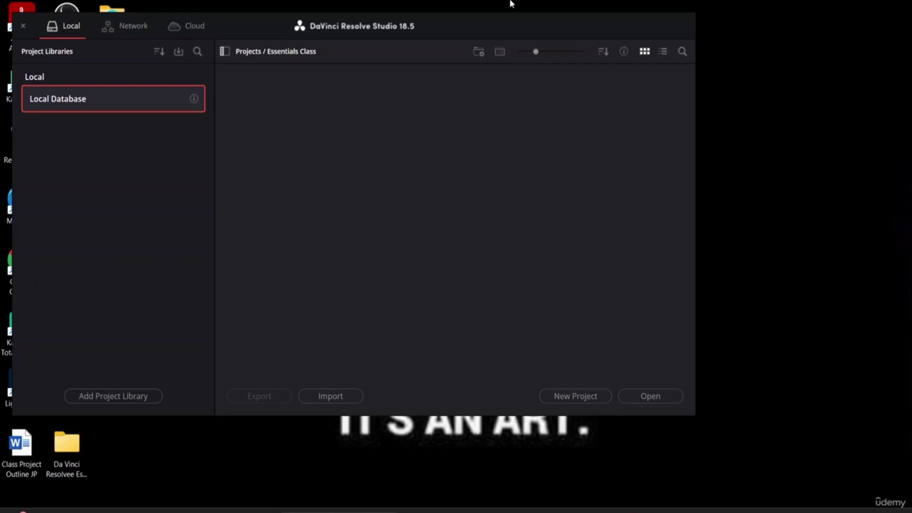
{"action": "left_click", "coordinate": [113, 396]}
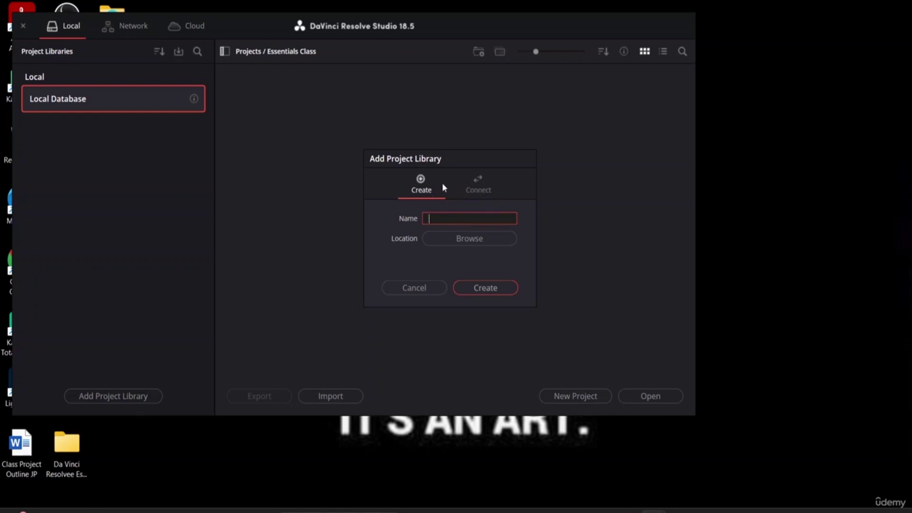
{"action": "left_click", "coordinate": [476, 183]}
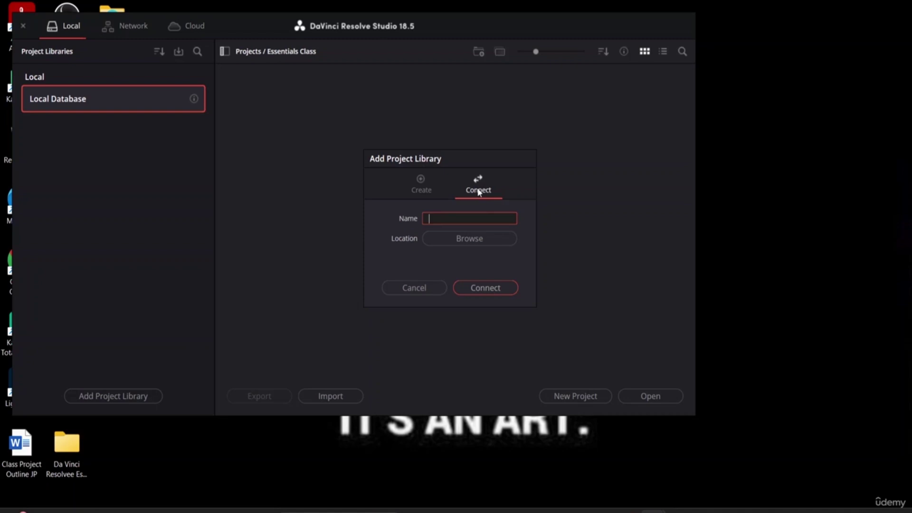
{"action": "left_click", "coordinate": [457, 238]}
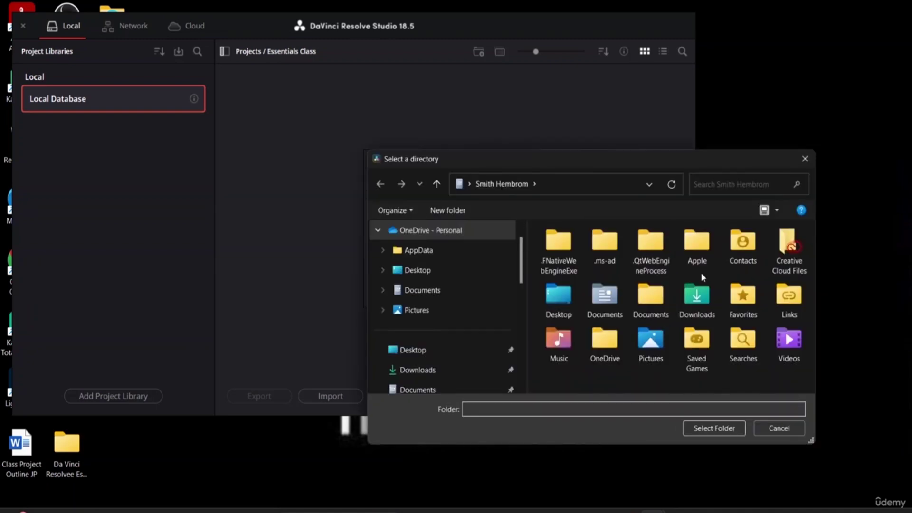
{"action": "left_click", "coordinate": [805, 159]}
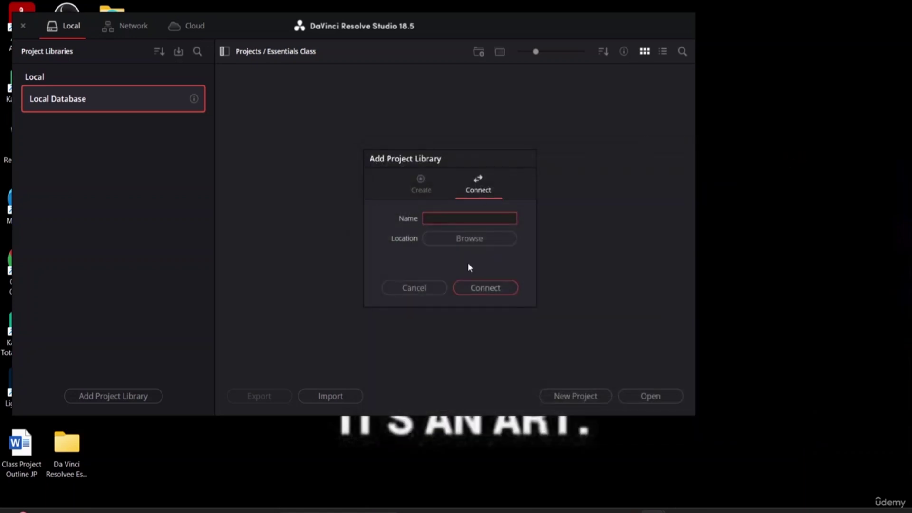
{"action": "left_click", "coordinate": [417, 288]}
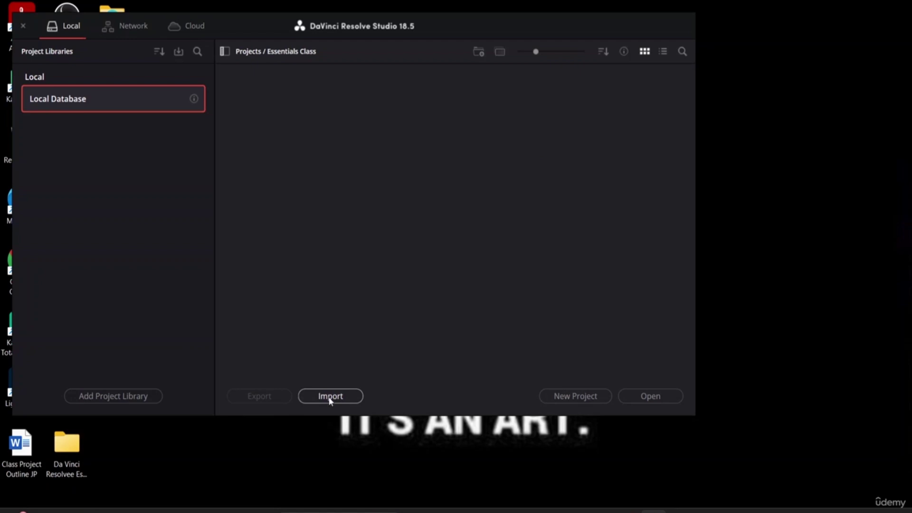
Examine the project import option and the export dialog for Class Project-1, browsing to the Downloads folder.
{"action": "left_click", "coordinate": [347, 394]}
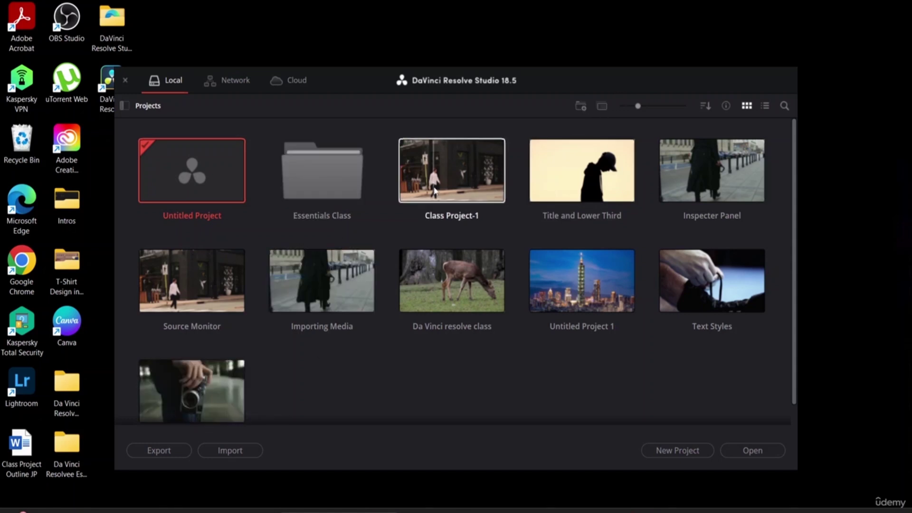
{"action": "left_click", "coordinate": [164, 450]}
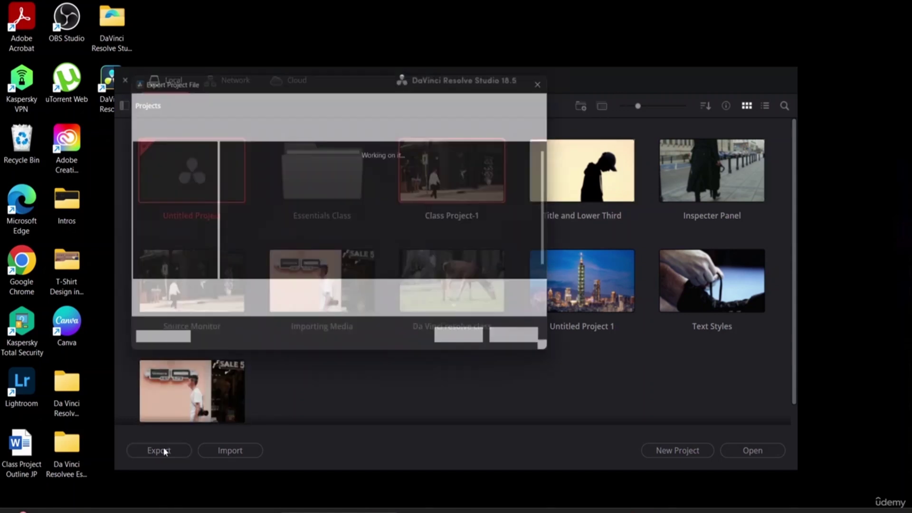
{"action": "scroll", "coordinate": [164, 204], "scroll_direction": "down", "scroll_amount": 2}
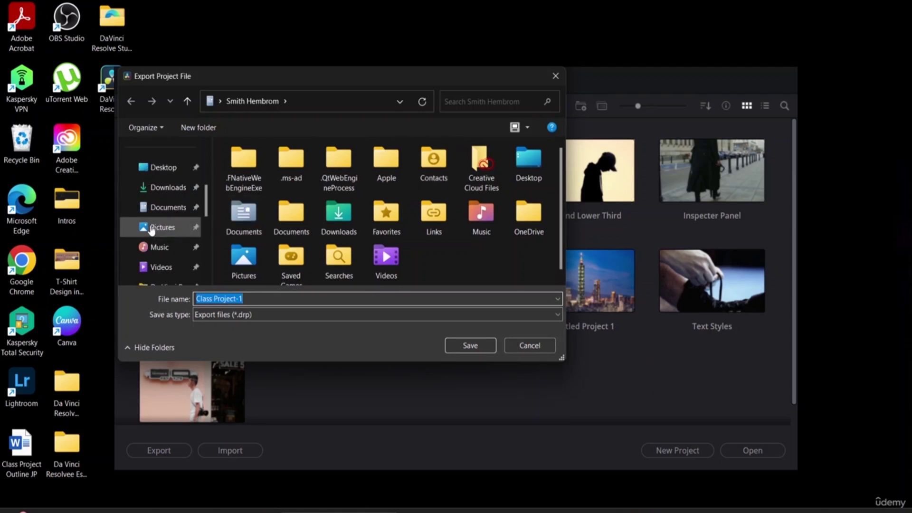
{"action": "left_click", "coordinate": [167, 188]}
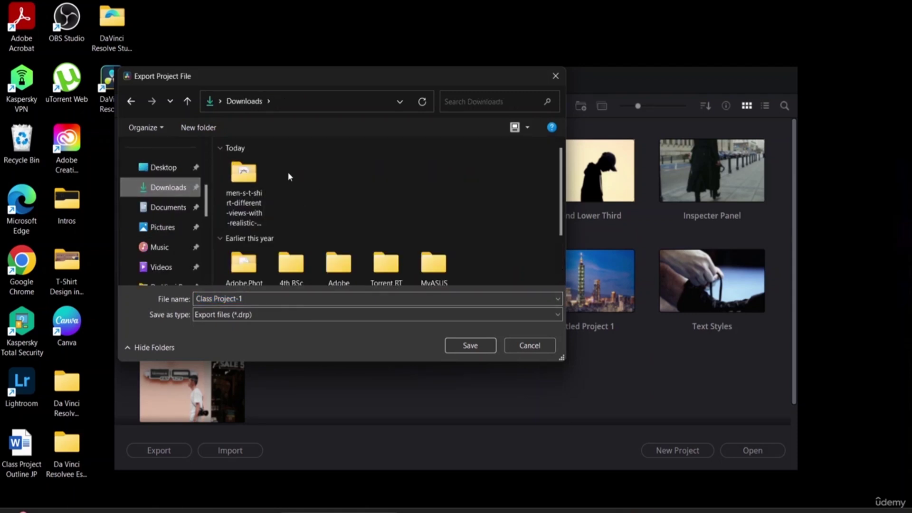
{"action": "left_click", "coordinate": [538, 347]}
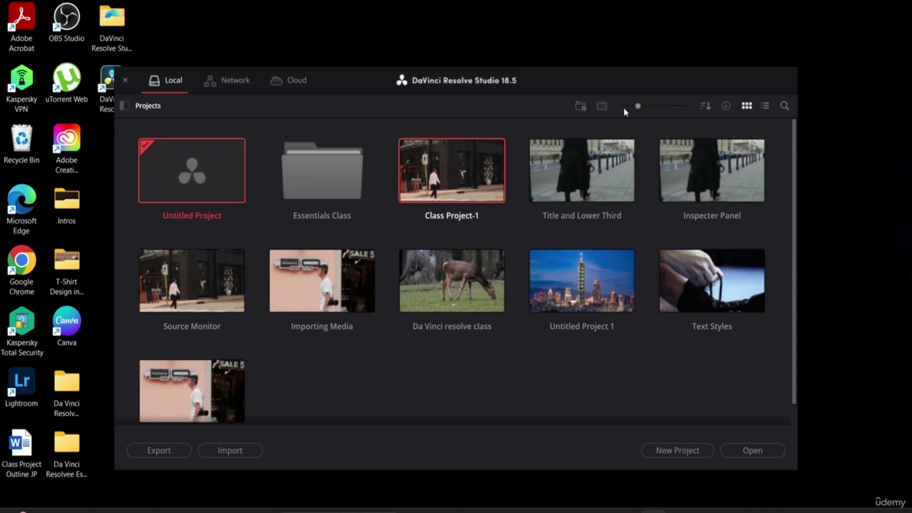
Enlarge the project thumbnails, and look over the sort options and the projects' information details.
{"action": "left_click_drag", "start_coordinate": [639, 109], "coordinate": [660, 117]}
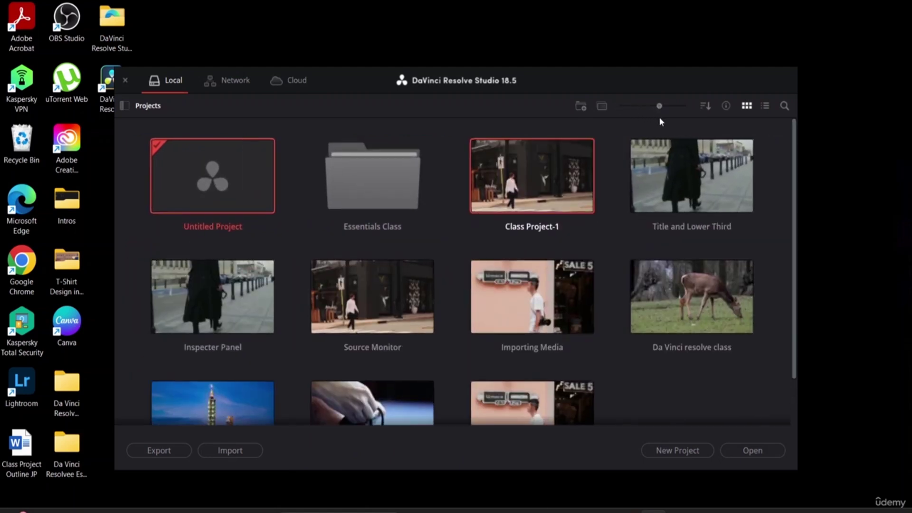
{"action": "left_click", "coordinate": [705, 106]}
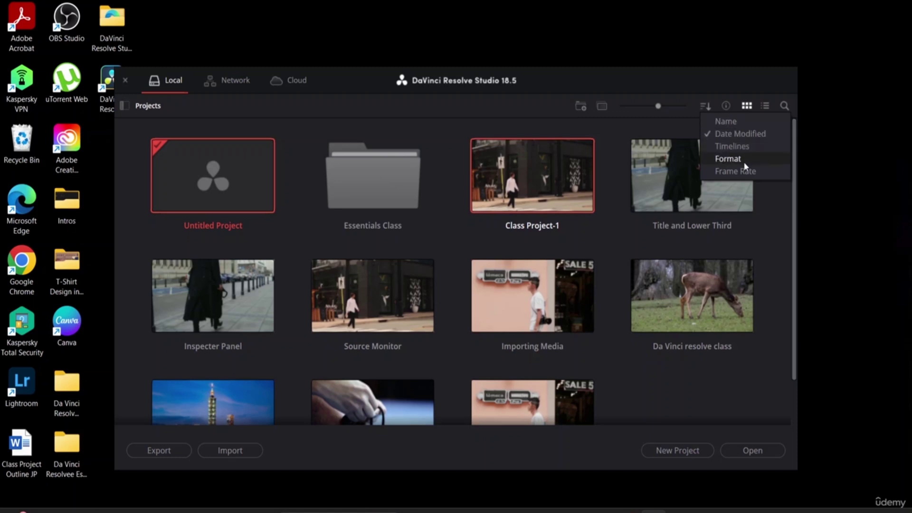
{"action": "left_click", "coordinate": [707, 109]}
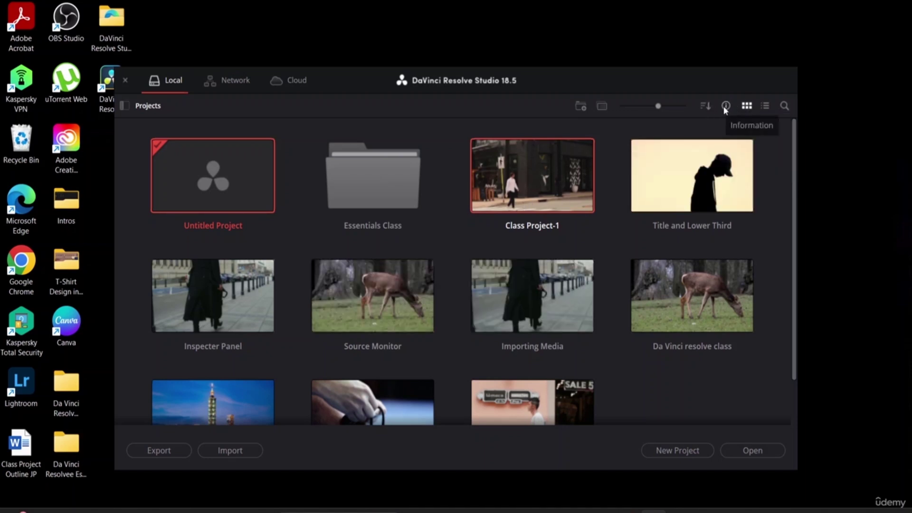
{"action": "left_click", "coordinate": [725, 106]}
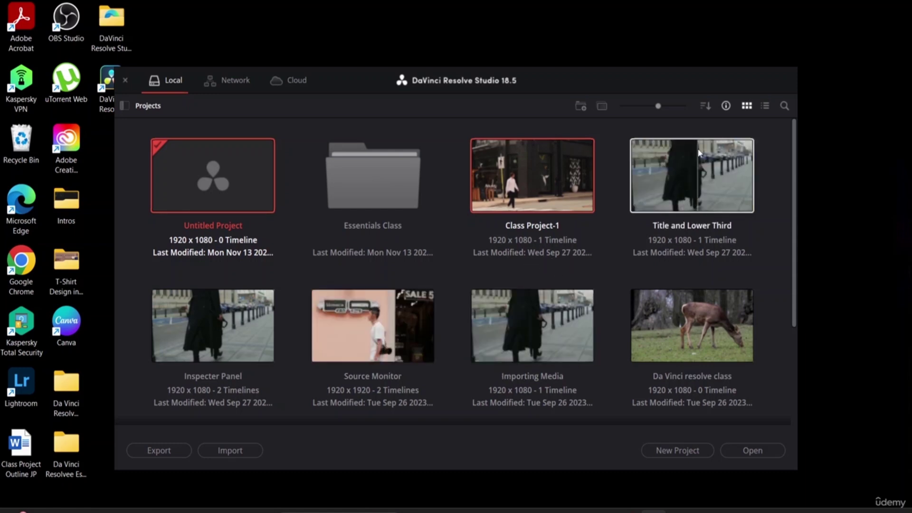
{"action": "left_click", "coordinate": [725, 106]}
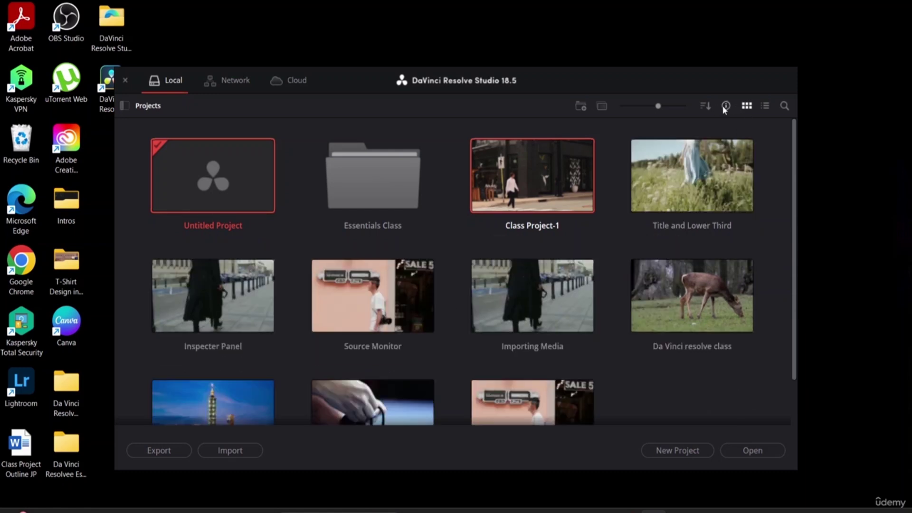
View the projects as a list with the available actions for Class Project-1, and return to the thumbnail view.
{"action": "left_click", "coordinate": [762, 106]}
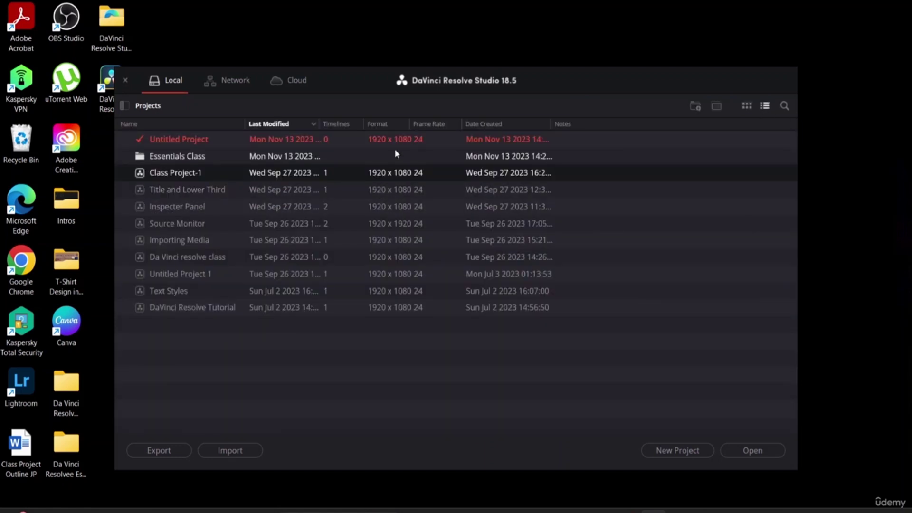
{"action": "right_click", "coordinate": [401, 175]}
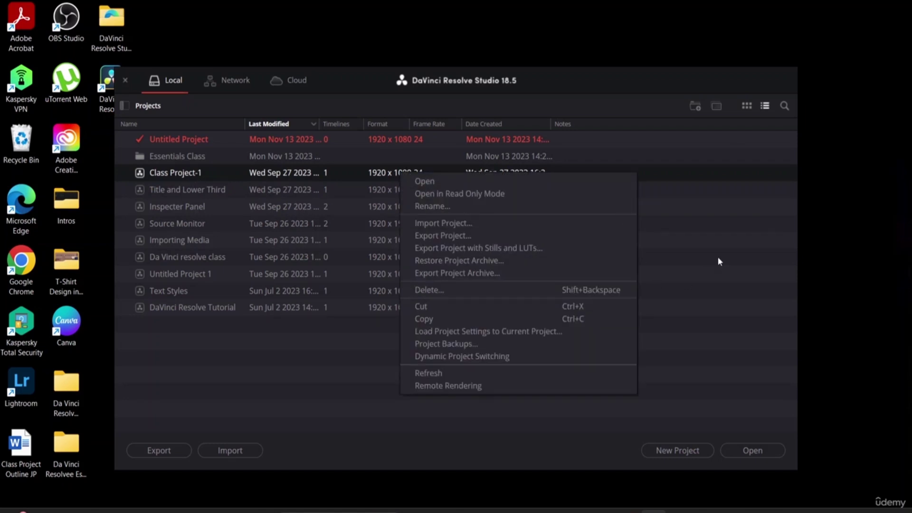
{"action": "left_click", "coordinate": [742, 243]}
{"action": "left_click", "coordinate": [747, 106]}
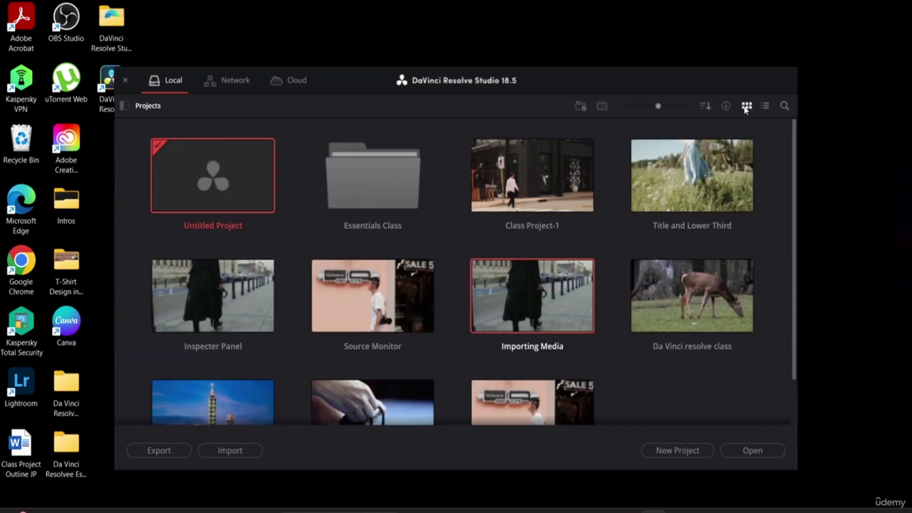
Search the projects by name for "tit", clear the search, and look at the available filter criteria.
{"action": "left_click", "coordinate": [784, 107]}
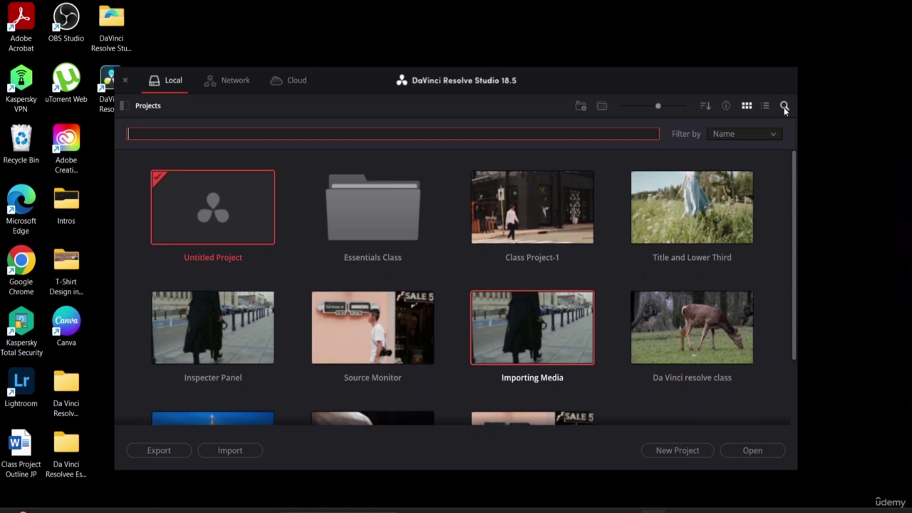
{"action": "type", "text": "t"}
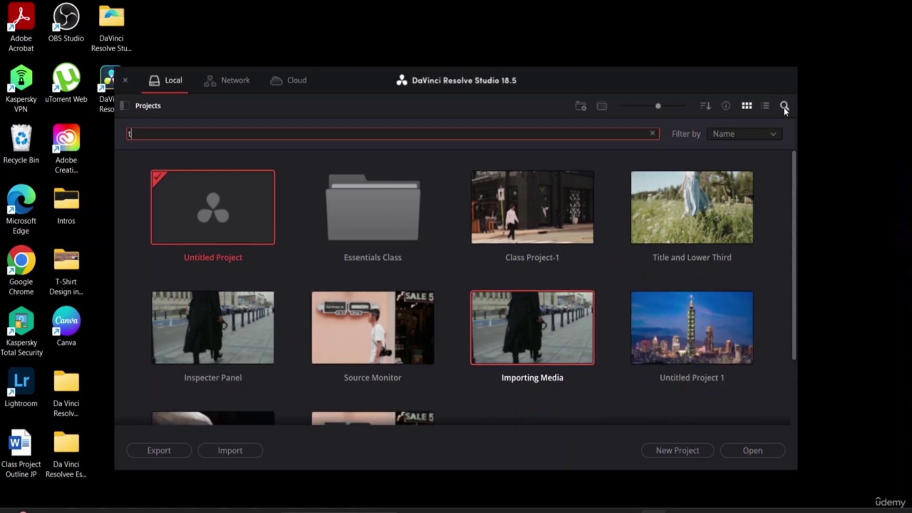
{"action": "type", "text": "it"}
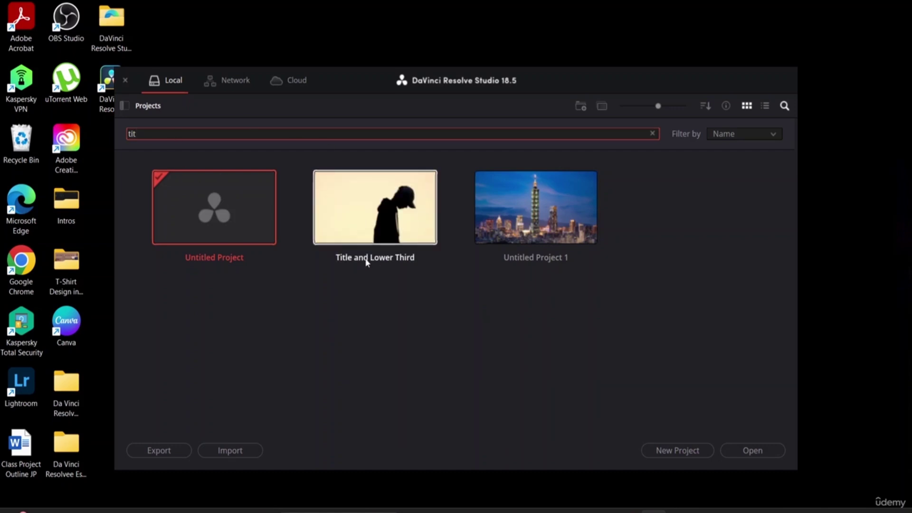
{"action": "key", "text": "BackSpace"}
{"action": "key", "text": "BackSpace"}
{"action": "key", "text": "BackSpace"}
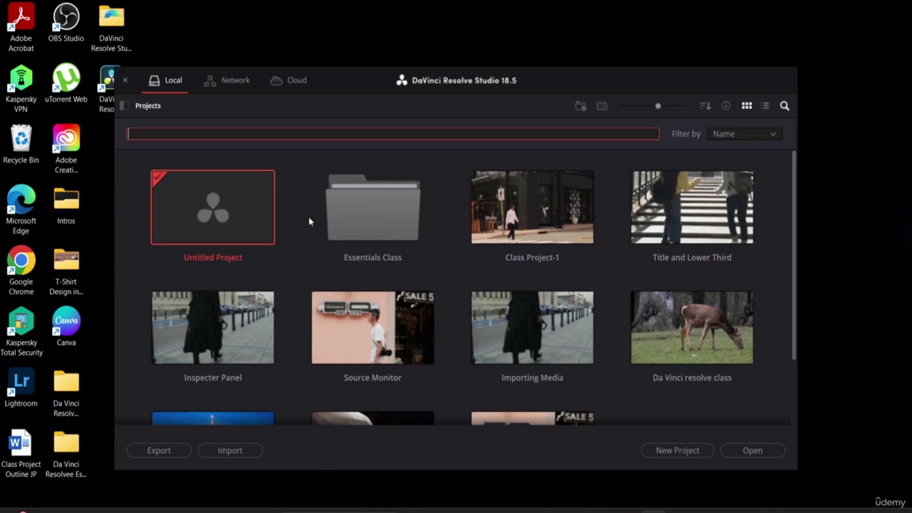
{"action": "left_click", "coordinate": [664, 139]}
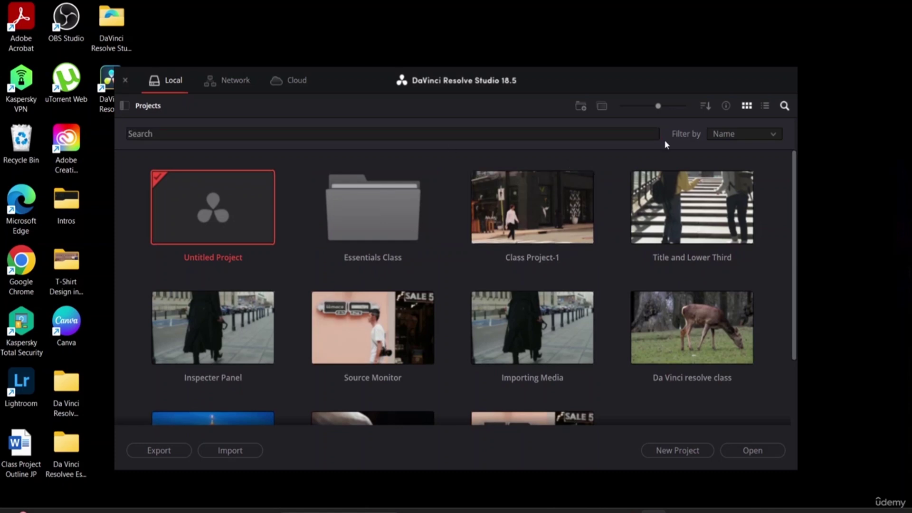
{"action": "left_click", "coordinate": [762, 138]}
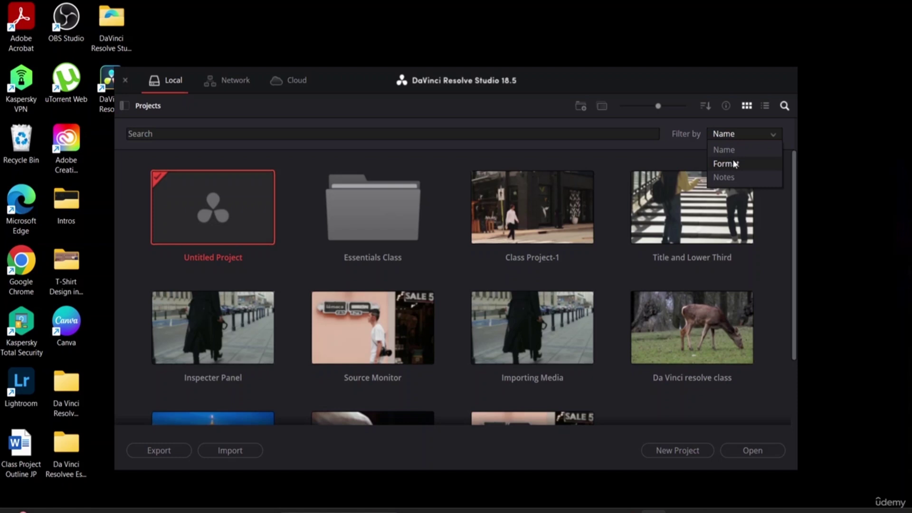
{"action": "left_click", "coordinate": [695, 127]}
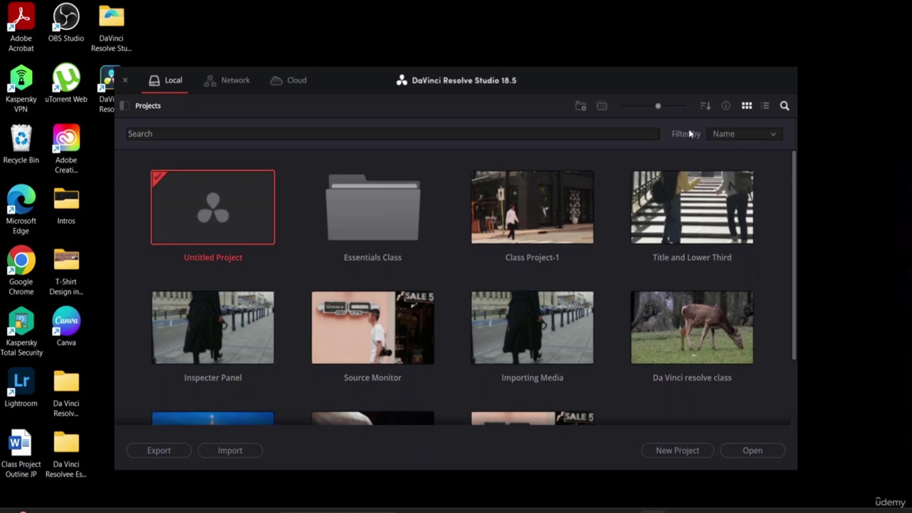
Look at the Network projects and the Blackmagic Cloud sign-in page, and return to the local projects.
{"action": "left_click", "coordinate": [220, 82]}
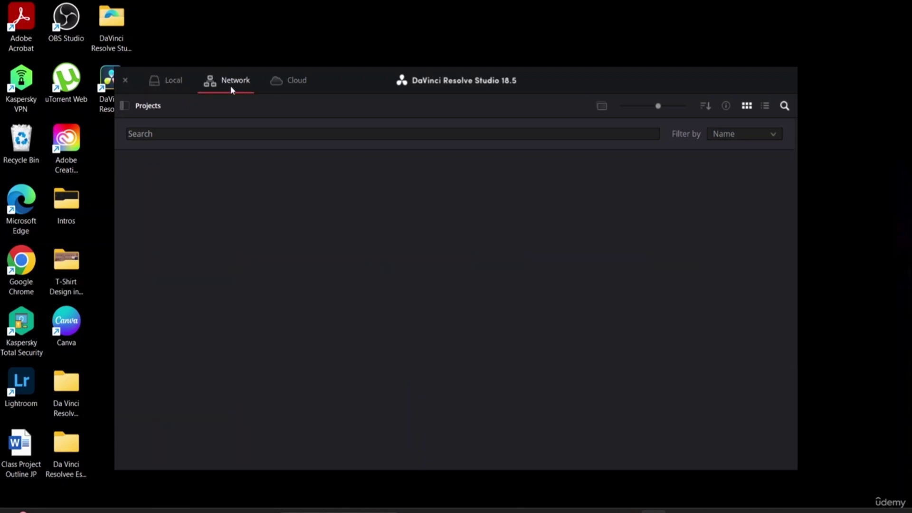
{"action": "left_click", "coordinate": [303, 84]}
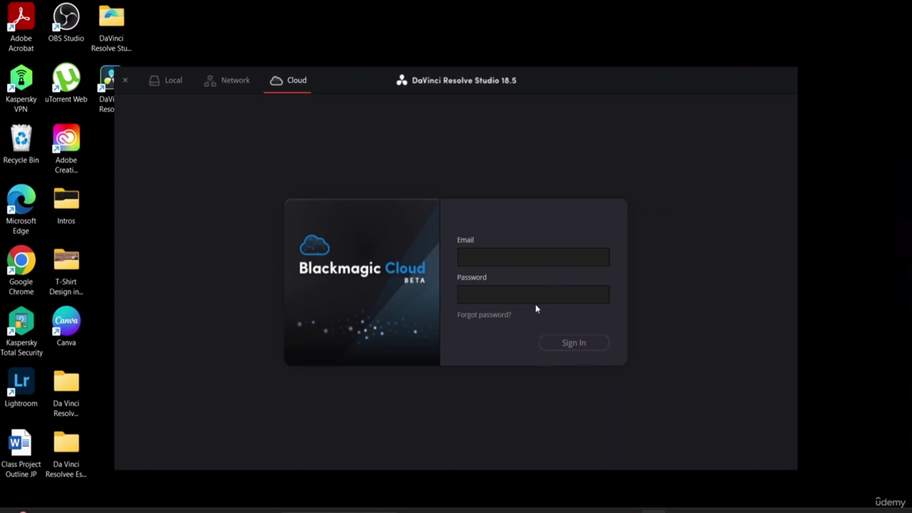
{"action": "left_click", "coordinate": [162, 79]}
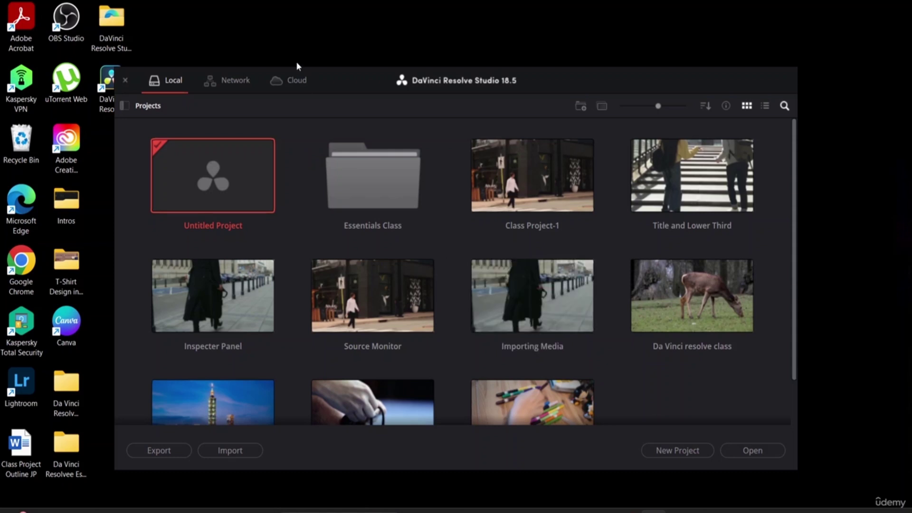
Create a new project named Chapter-1, and dismiss the Windows Update notification.
{"action": "left_click", "coordinate": [663, 452]}
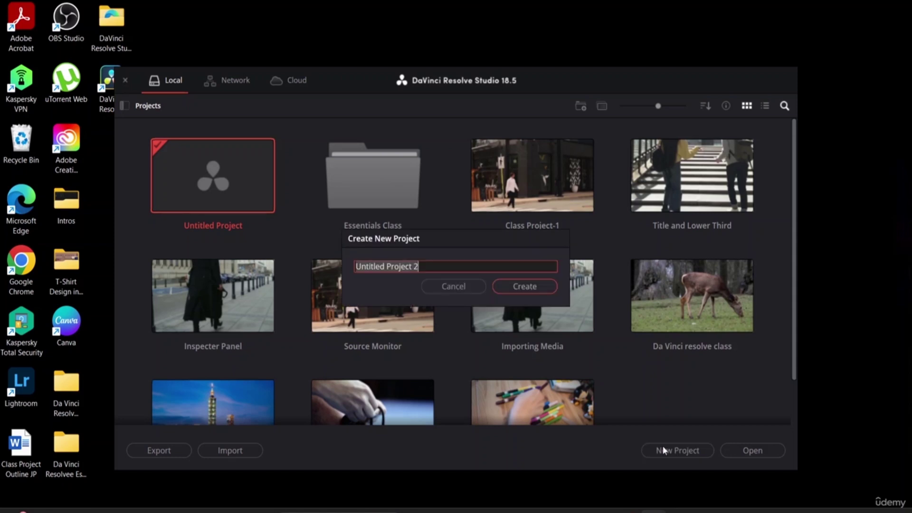
{"action": "key", "text": "BackSpace"}
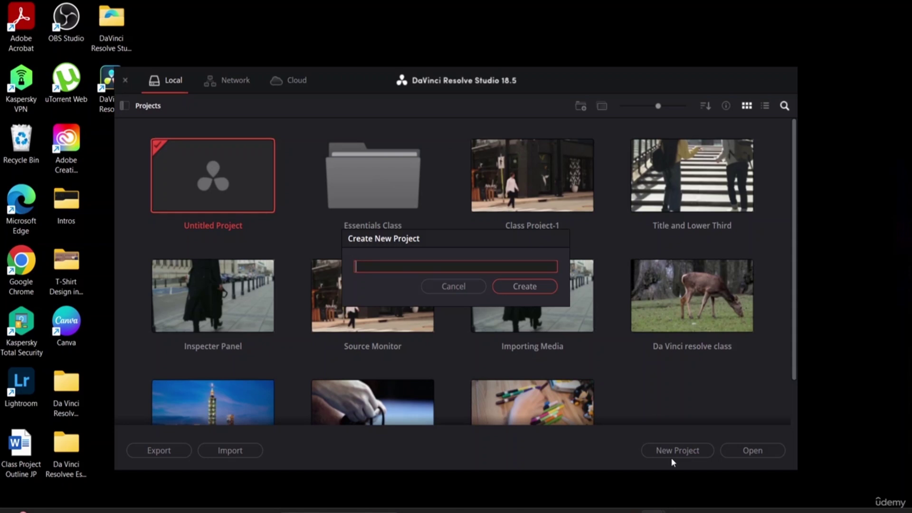
{"action": "type", "text": "Chapter-1"}
{"action": "left_click", "coordinate": [525, 286]}
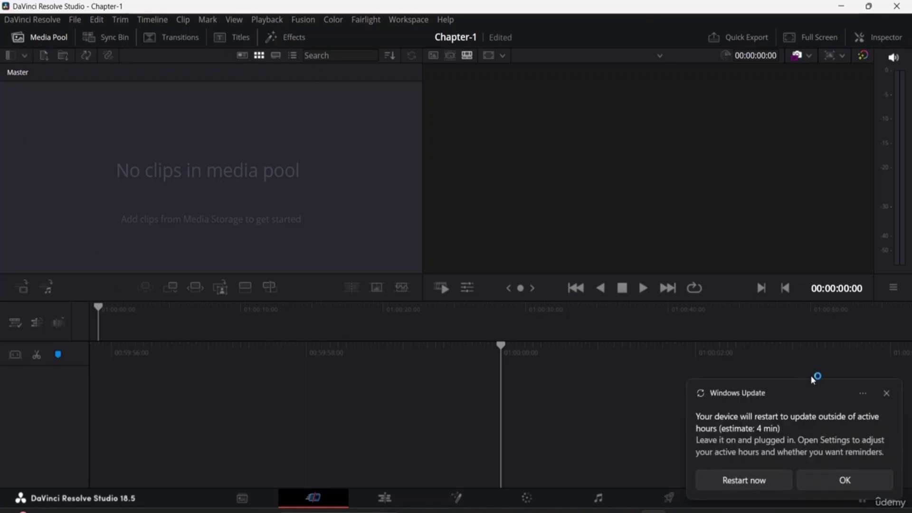
{"action": "left_click", "coordinate": [886, 393]}
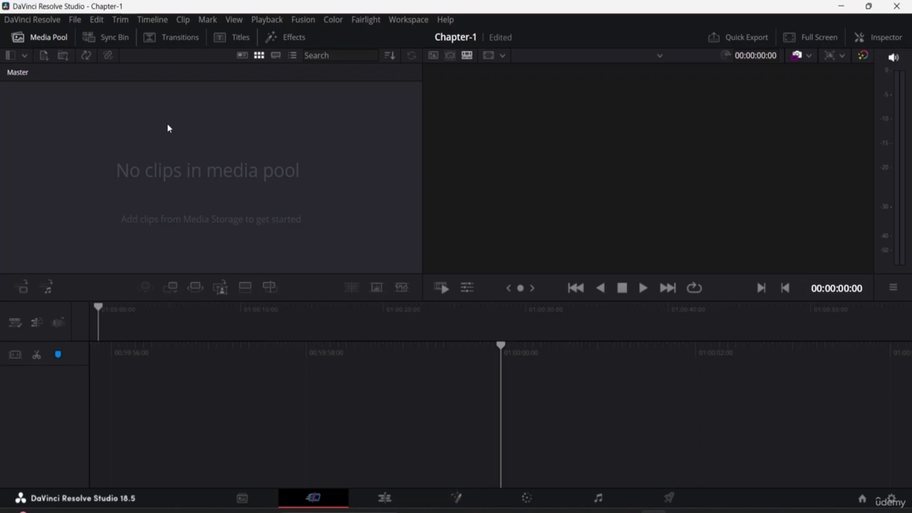
Reopen the project manager from within the project, look through the local projects, and close it.
{"action": "left_click", "coordinate": [76, 20]}
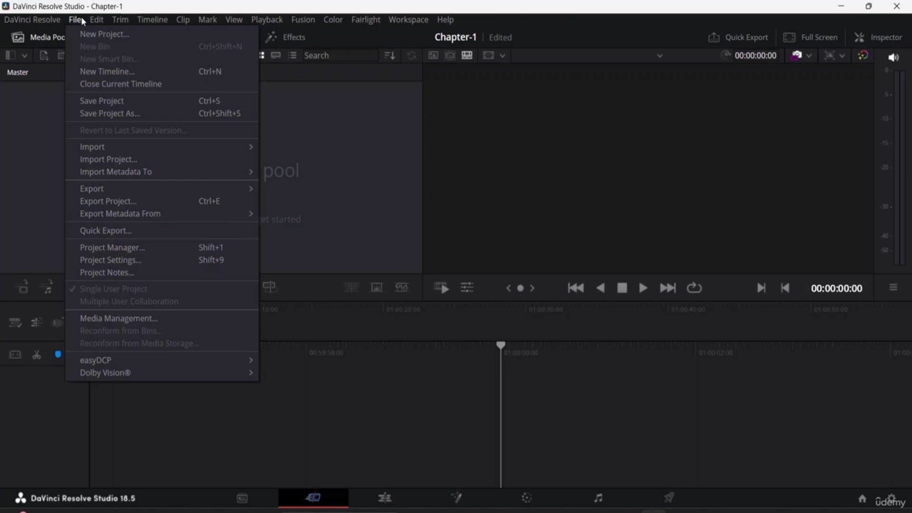
{"action": "left_click", "coordinate": [106, 249]}
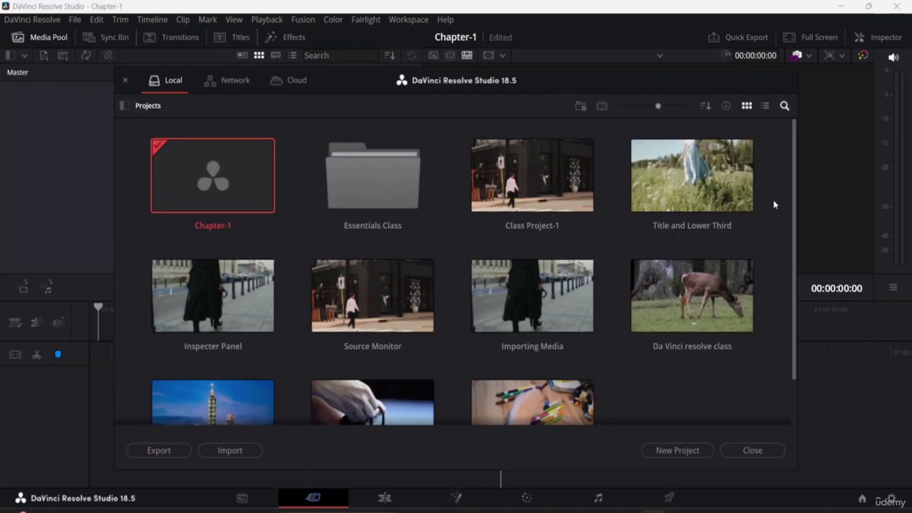
{"action": "scroll", "coordinate": [423, 163], "scroll_direction": "down", "scroll_amount": 1}
{"action": "scroll", "coordinate": [429, 175], "scroll_direction": "up", "scroll_amount": 1}
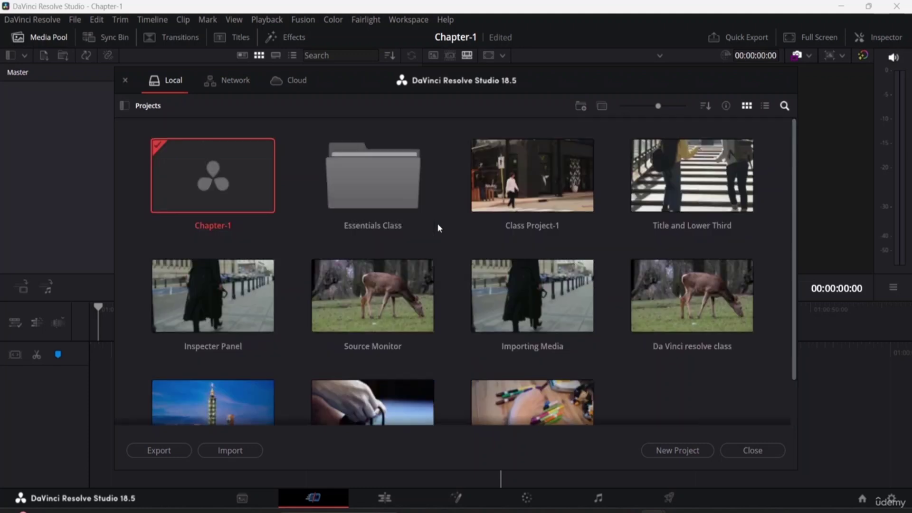
{"action": "scroll", "coordinate": [473, 202], "scroll_direction": "down", "scroll_amount": 1}
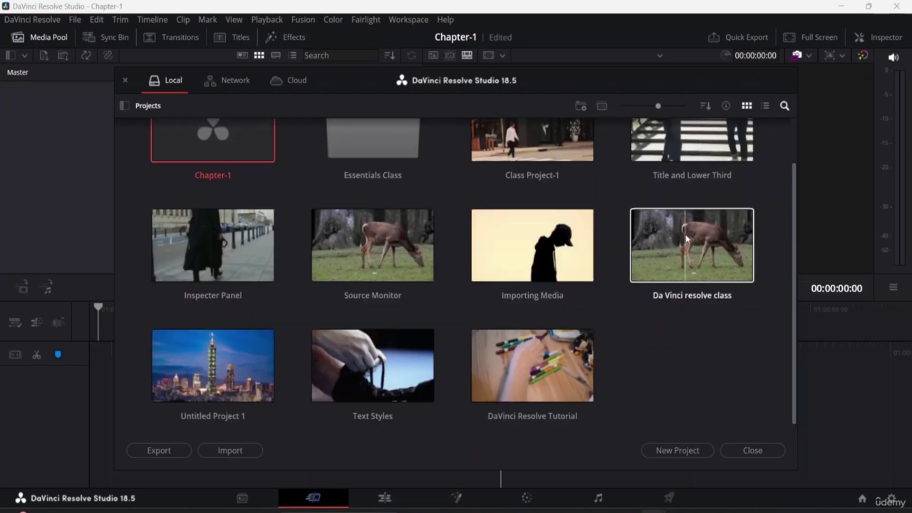
{"action": "scroll", "coordinate": [674, 352], "scroll_direction": "up", "scroll_amount": 1}
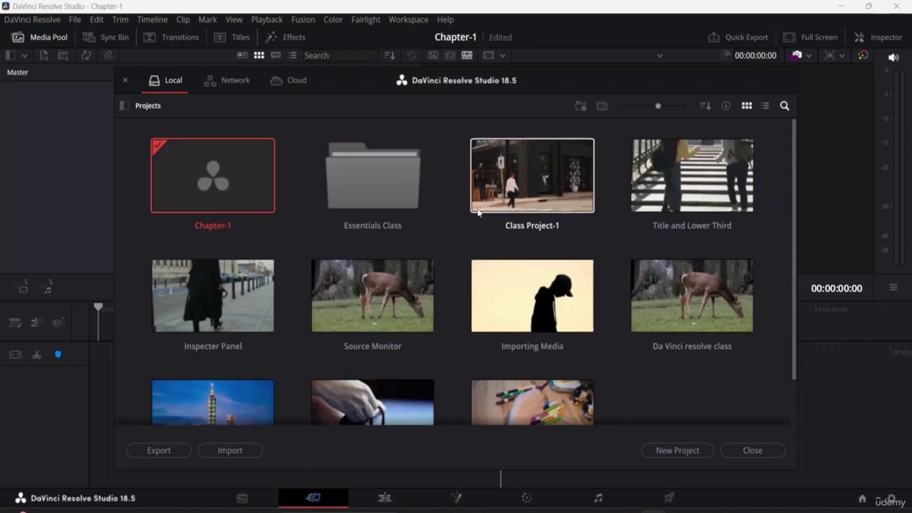
{"action": "scroll", "coordinate": [470, 214], "scroll_direction": "down", "scroll_amount": 1}
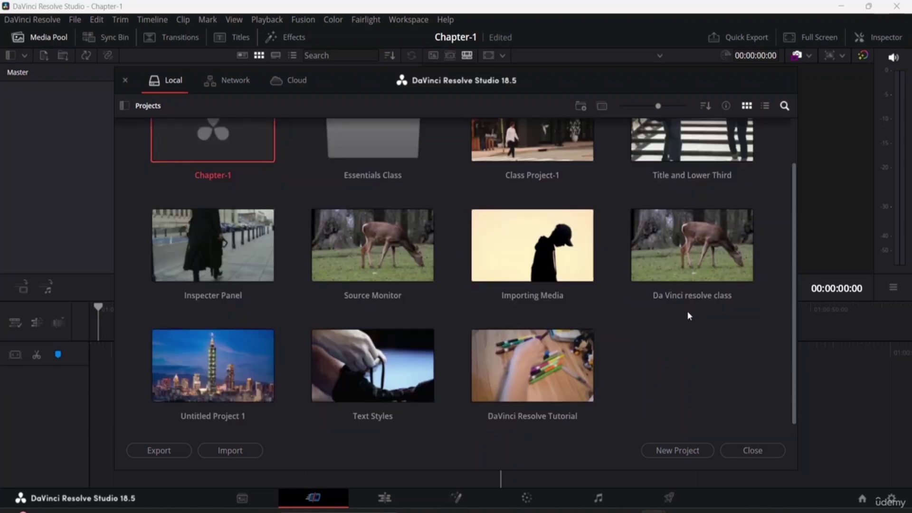
{"action": "left_click", "coordinate": [757, 451]}
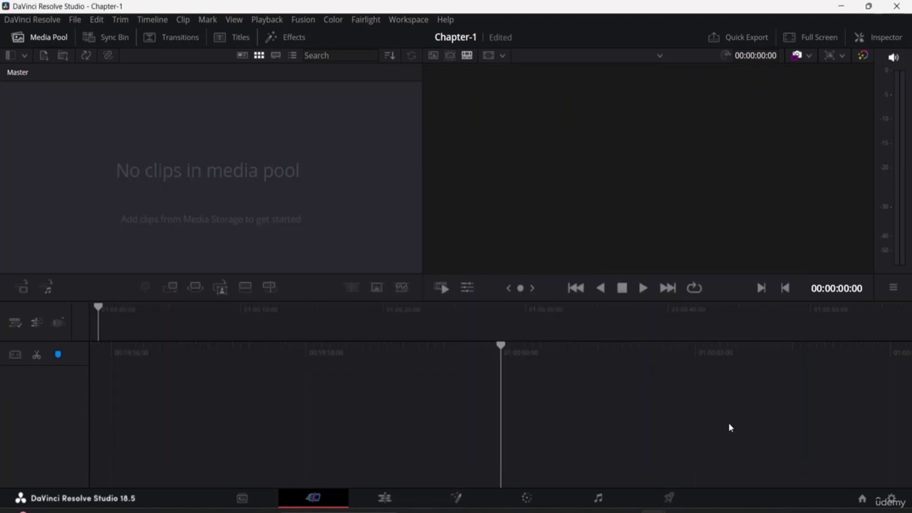
Open the project settings for Chapter-1 and examine the timeline format options in the master settings.
{"action": "left_click", "coordinate": [78, 19]}
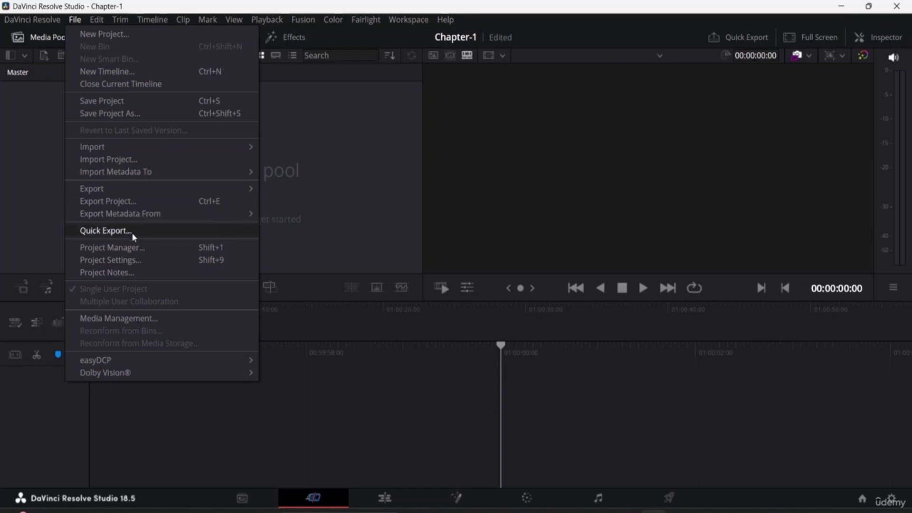
{"action": "left_click", "coordinate": [133, 265]}
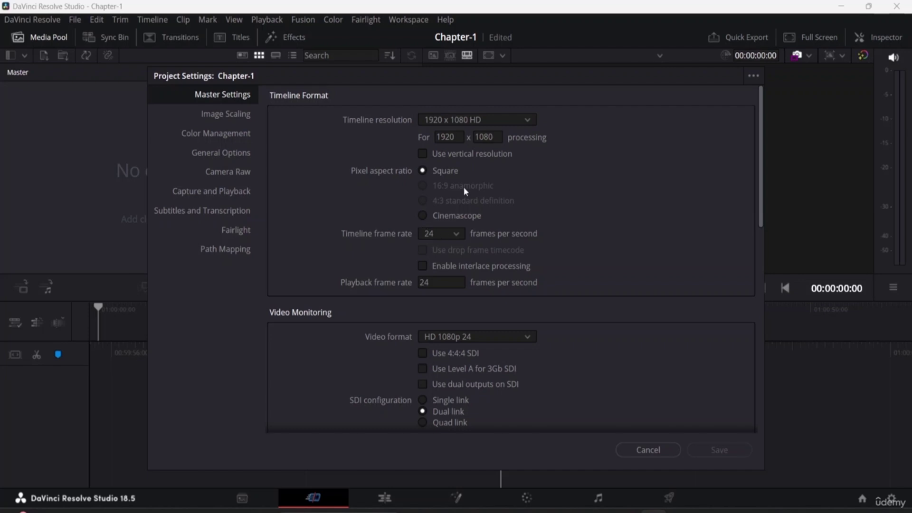
{"action": "scroll", "coordinate": [463, 187], "scroll_direction": "down", "scroll_amount": 5}
{"action": "scroll", "coordinate": [473, 171], "scroll_direction": "down", "scroll_amount": 5}
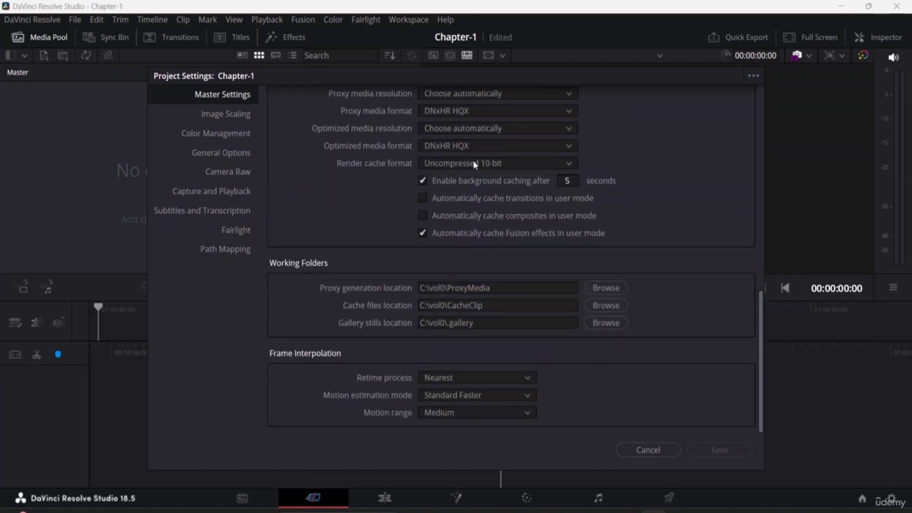
{"action": "scroll", "coordinate": [498, 180], "scroll_direction": "up", "scroll_amount": 10}
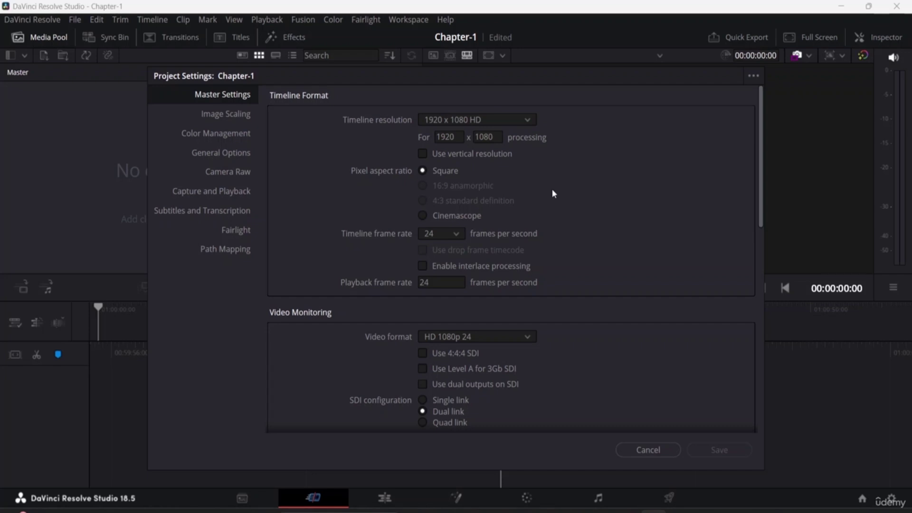
{"action": "scroll", "coordinate": [443, 249], "scroll_direction": "down", "scroll_amount": 2}
{"action": "scroll", "coordinate": [451, 233], "scroll_direction": "up", "scroll_amount": 1}
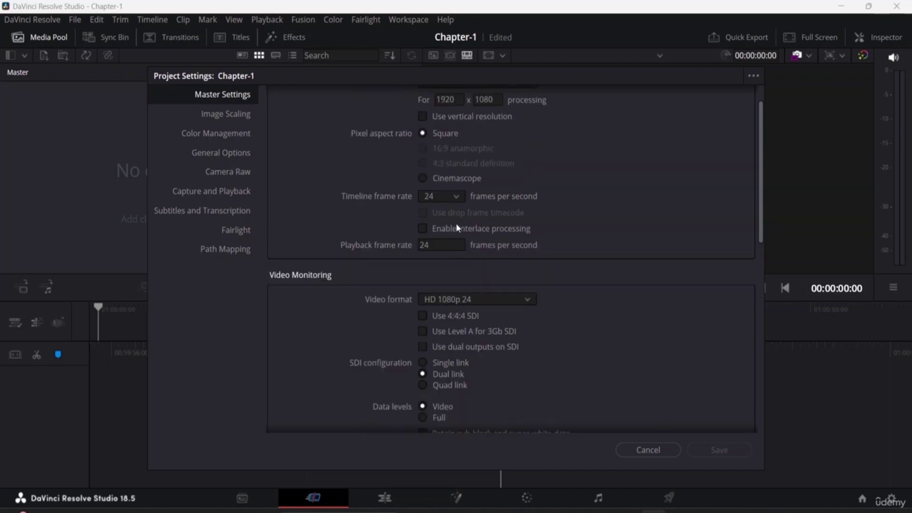
{"action": "scroll", "coordinate": [464, 222], "scroll_direction": "up", "scroll_amount": 1}
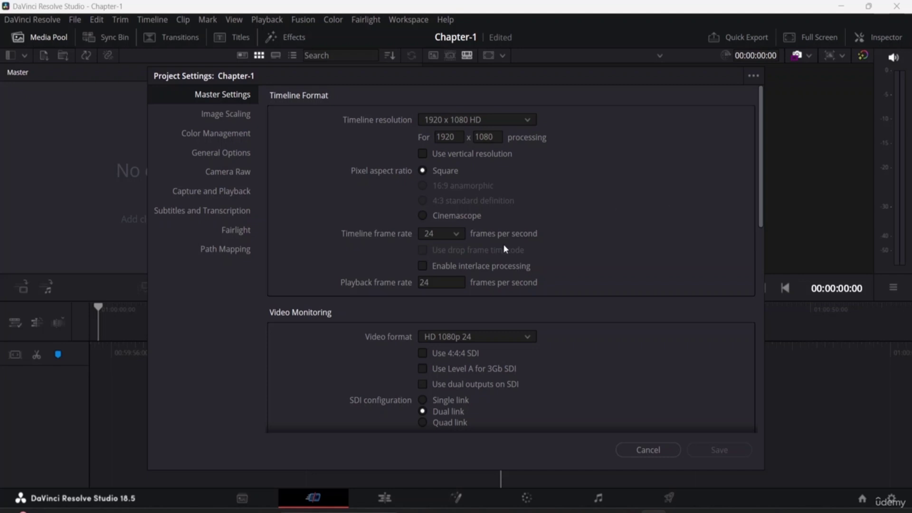
Examine the available video monitoring formats, and the render cache, working folder and frame interpolation settings.
{"action": "scroll", "coordinate": [503, 244], "scroll_direction": "down", "scroll_amount": 3}
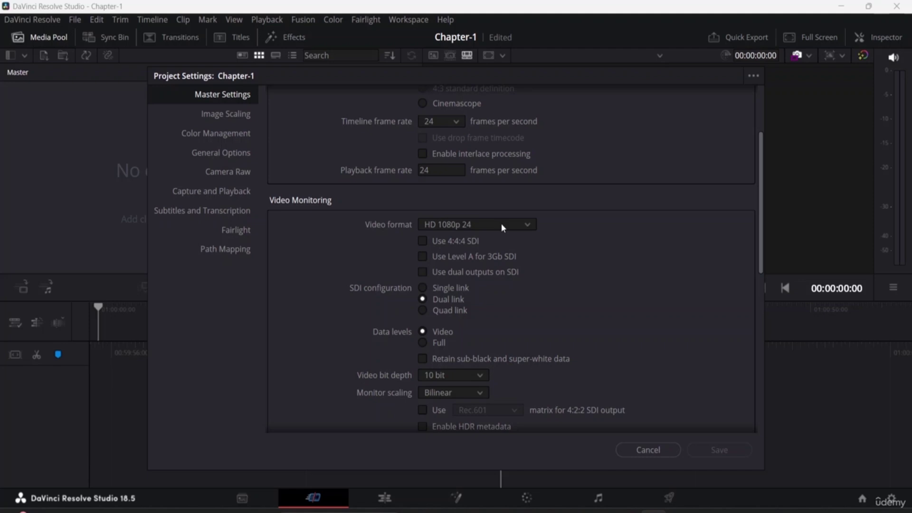
{"action": "scroll", "coordinate": [500, 225], "scroll_direction": "down", "scroll_amount": 1}
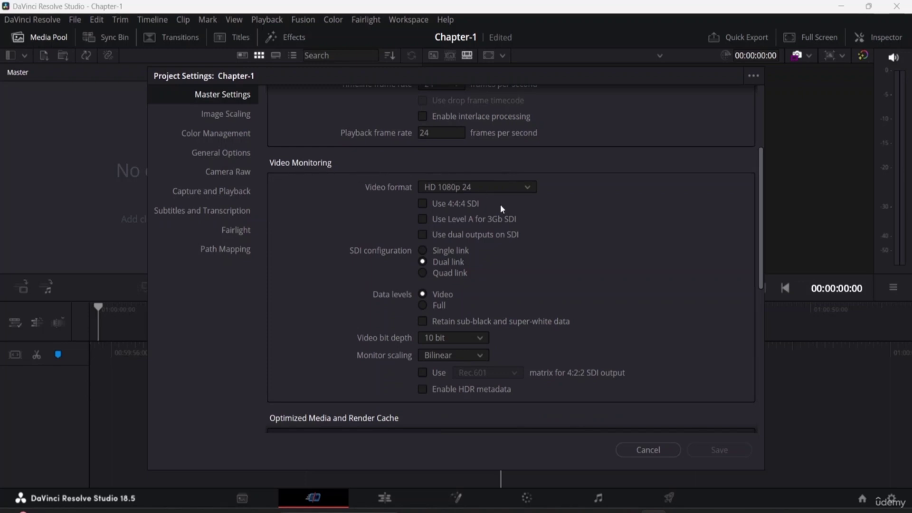
{"action": "left_click", "coordinate": [505, 185]}
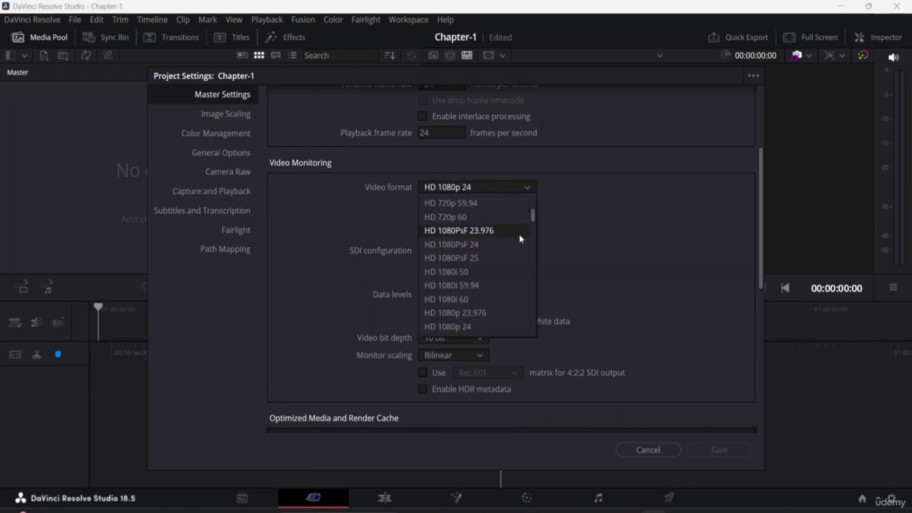
{"action": "left_click", "coordinate": [626, 187]}
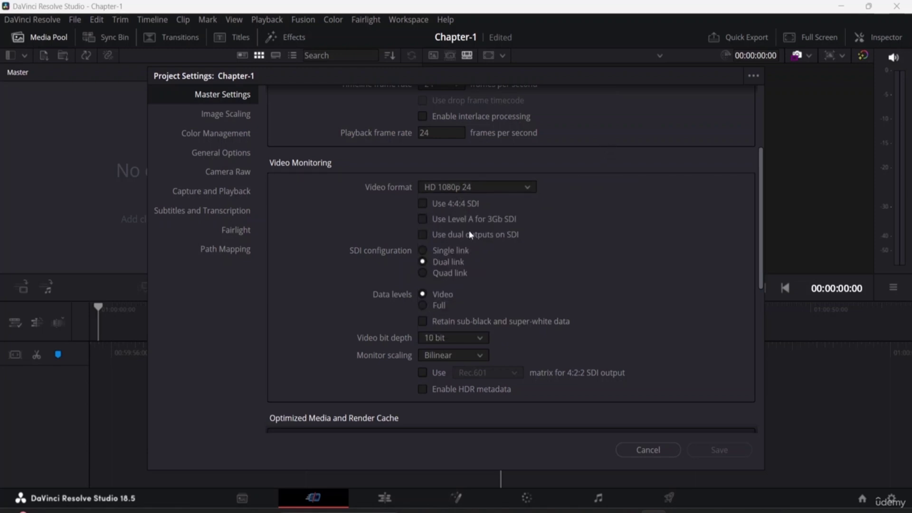
{"action": "scroll", "coordinate": [452, 245], "scroll_direction": "down", "scroll_amount": 5}
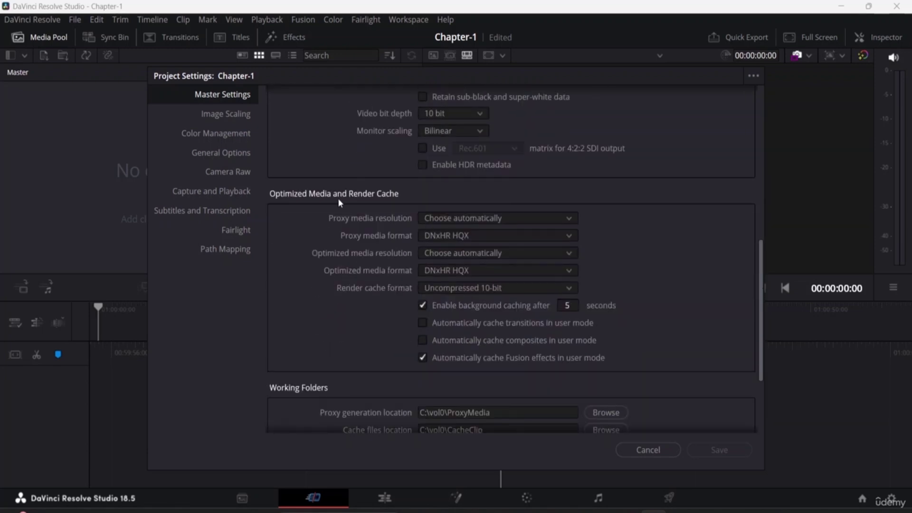
{"action": "scroll", "coordinate": [348, 200], "scroll_direction": "down", "scroll_amount": 3}
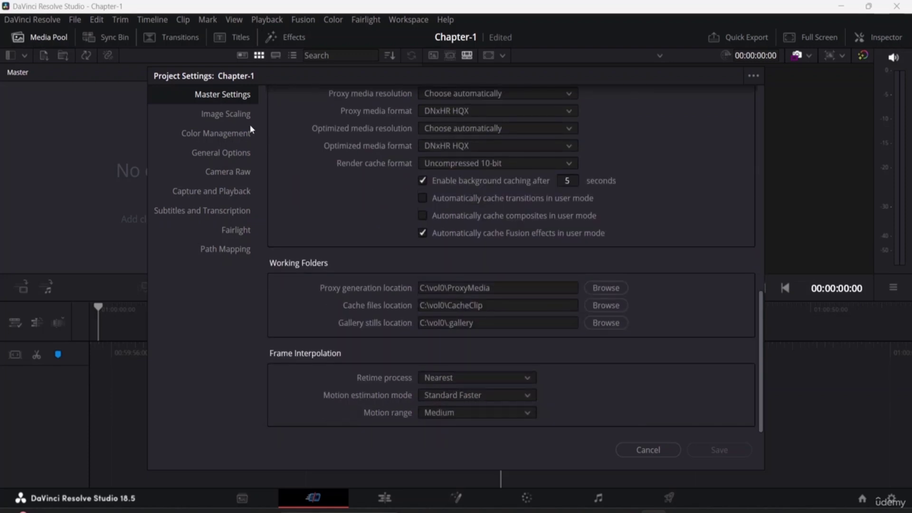
Look at the Image Scaling, Camera Raw, Capture and Playback, and Subtitles and Transcription settings, and leave the project settings without saving.
{"action": "left_click", "coordinate": [239, 116]}
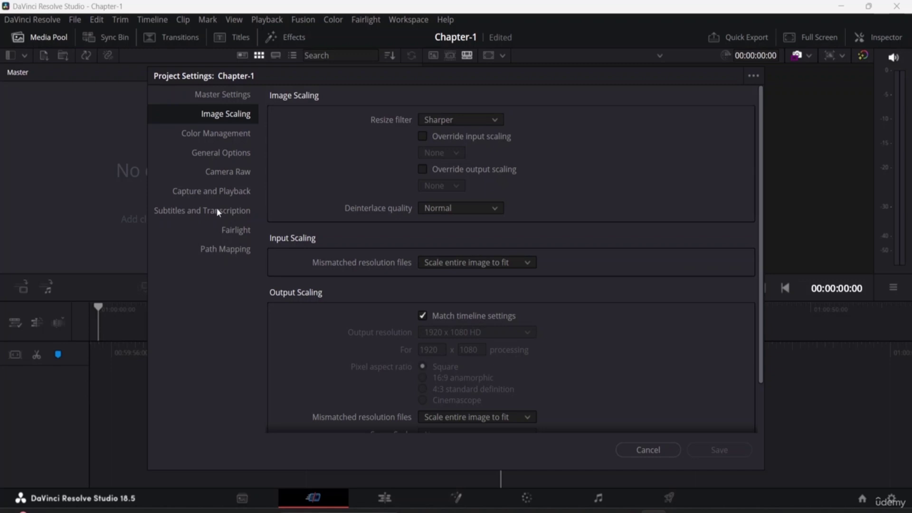
{"action": "left_click", "coordinate": [228, 173]}
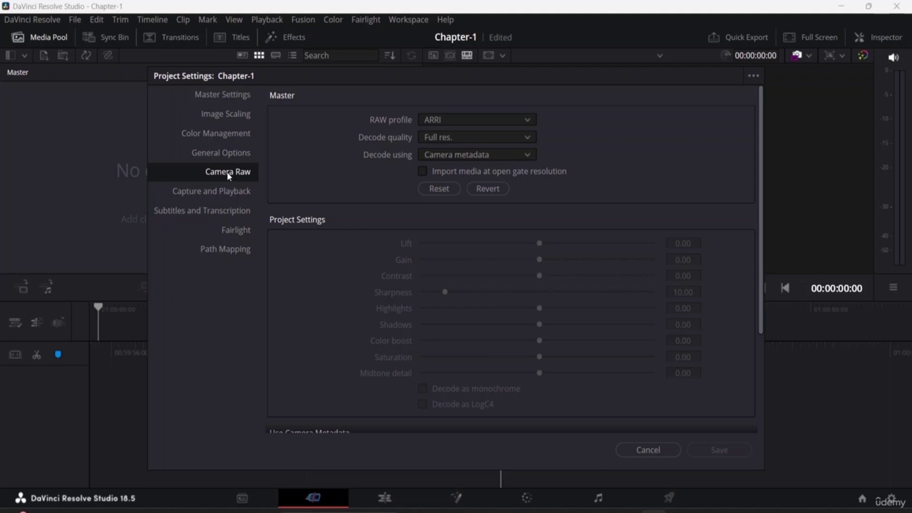
{"action": "left_click", "coordinate": [229, 191]}
{"action": "left_click", "coordinate": [212, 212]}
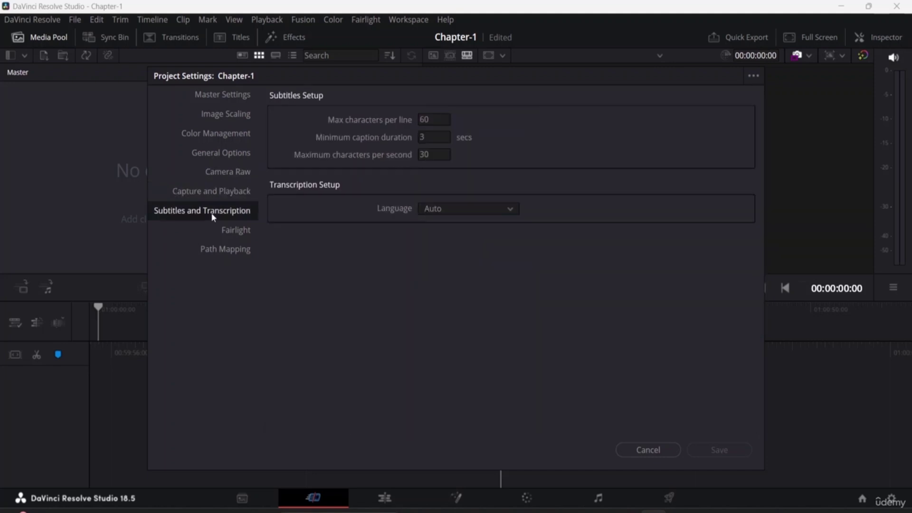
{"action": "left_click", "coordinate": [224, 94]}
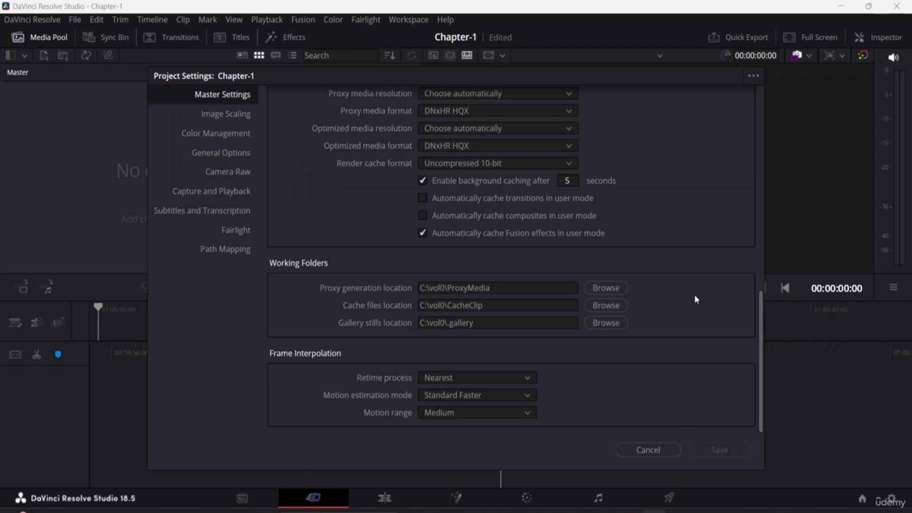
{"action": "scroll", "coordinate": [694, 295], "scroll_direction": "up", "scroll_amount": 10}
{"action": "left_click", "coordinate": [665, 450]}
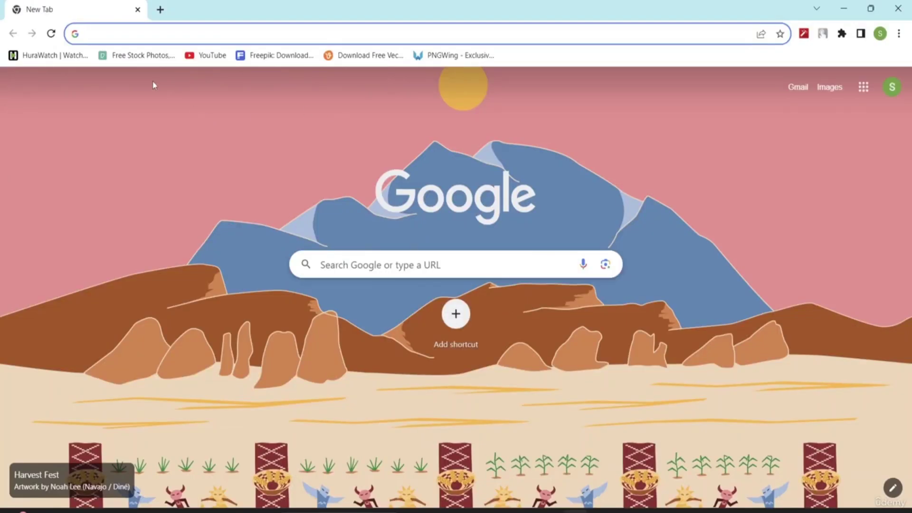
In Chrome, open the bookmarked Pexels site, dismiss the Google sign-in prompt, and go to its free stock videos.
{"action": "left_click", "coordinate": [138, 60]}
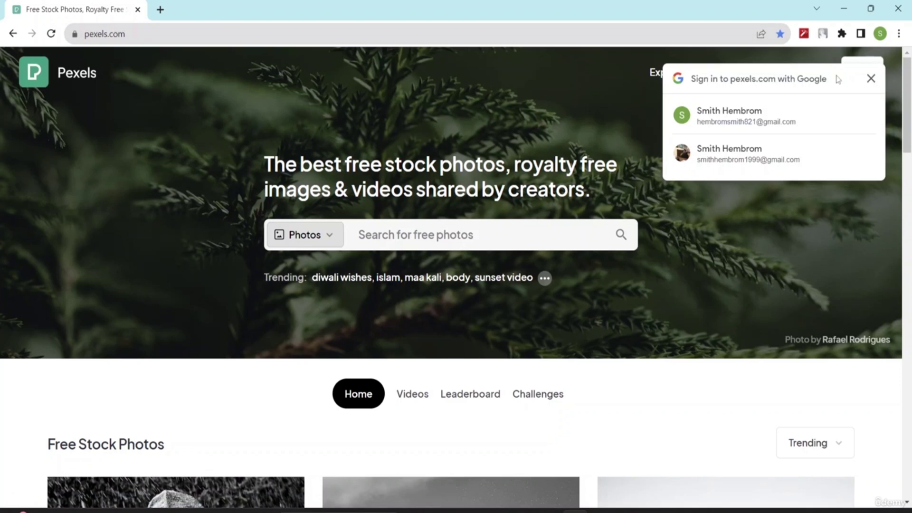
{"action": "left_click", "coordinate": [871, 79]}
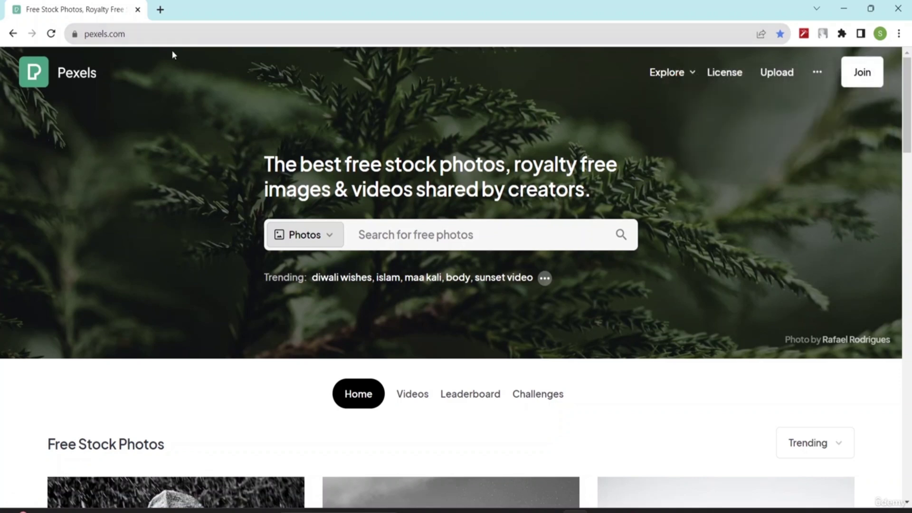
{"action": "scroll", "coordinate": [415, 312], "scroll_direction": "down", "scroll_amount": 4}
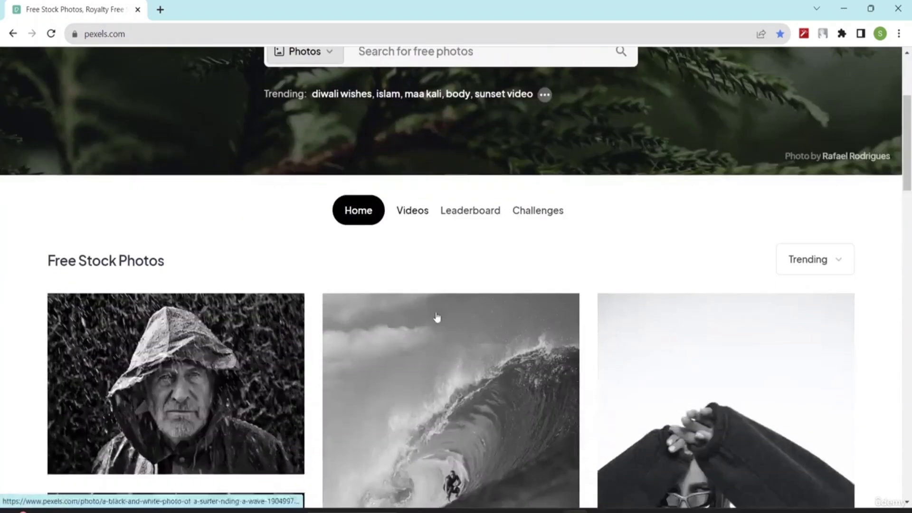
{"action": "left_click", "coordinate": [416, 207]}
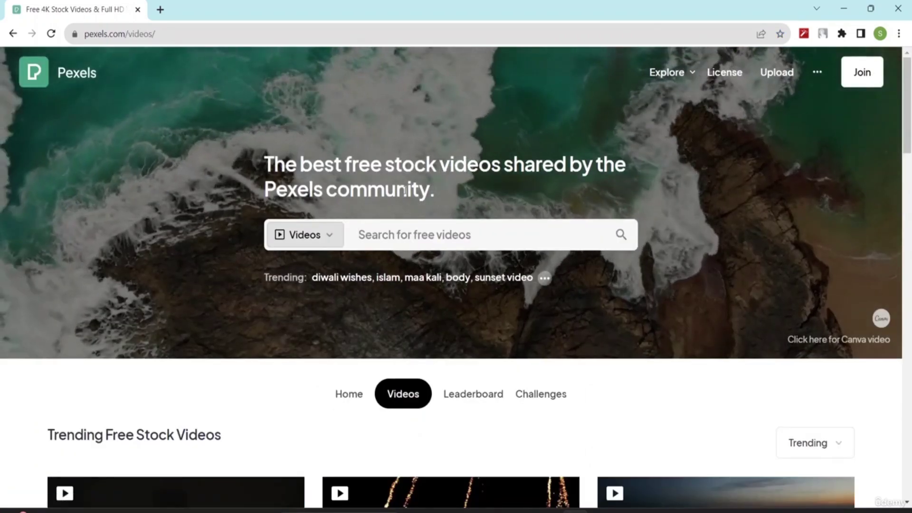
Browse the trending free stock videos and download the clip of the woman sitting in tall grass, dismissing the donation prompt.
{"action": "scroll", "coordinate": [423, 191], "scroll_direction": "down", "scroll_amount": 10}
{"action": "scroll", "coordinate": [613, 175], "scroll_direction": "down", "scroll_amount": 2}
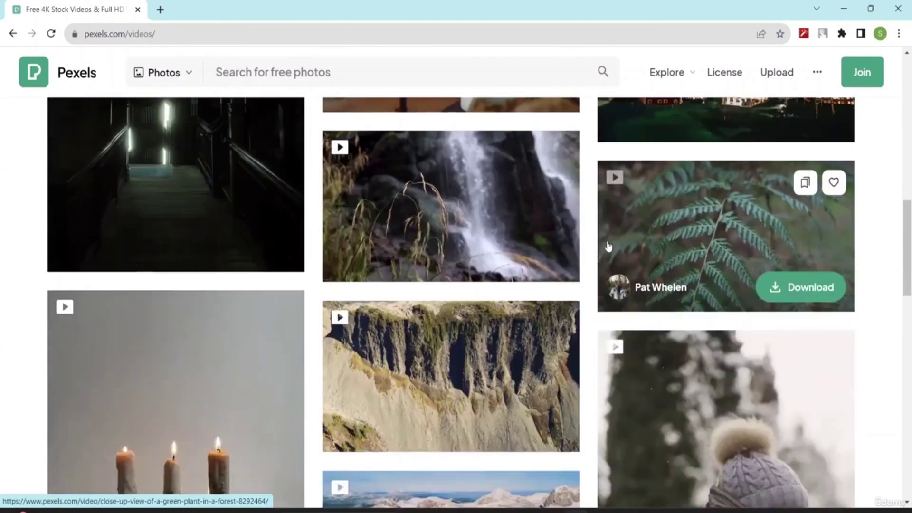
{"action": "scroll", "coordinate": [598, 246], "scroll_direction": "down", "scroll_amount": 3}
{"action": "scroll", "coordinate": [596, 244], "scroll_direction": "down", "scroll_amount": 3}
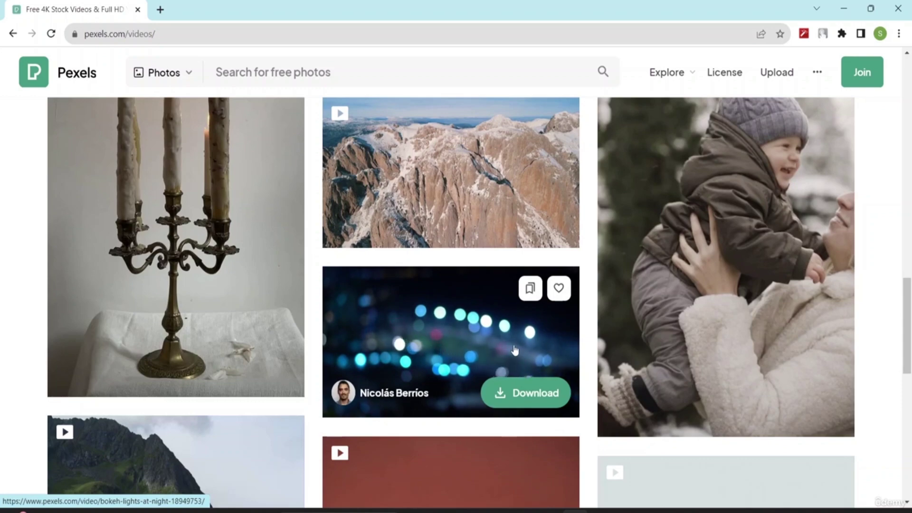
{"action": "scroll", "coordinate": [515, 350], "scroll_direction": "down", "scroll_amount": 10}
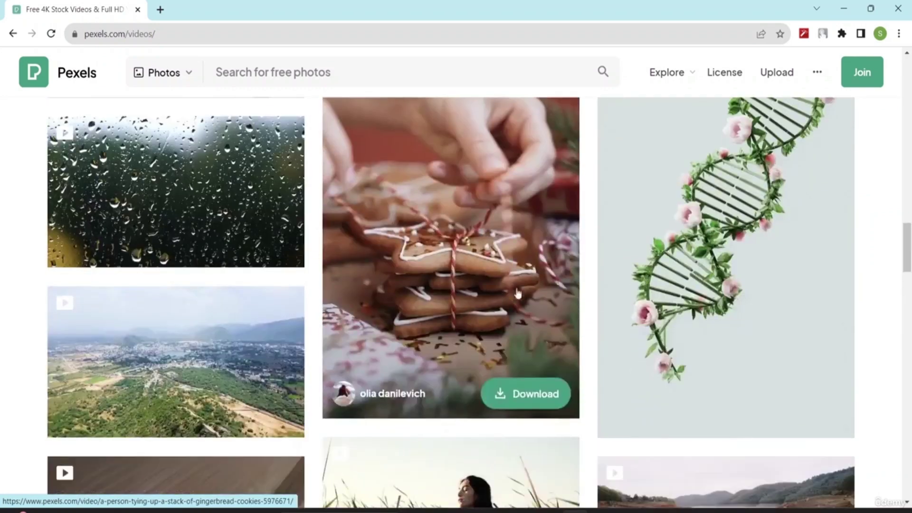
{"action": "scroll", "coordinate": [465, 265], "scroll_direction": "up", "scroll_amount": 5}
{"action": "scroll", "coordinate": [465, 265], "scroll_direction": "down", "scroll_amount": 9}
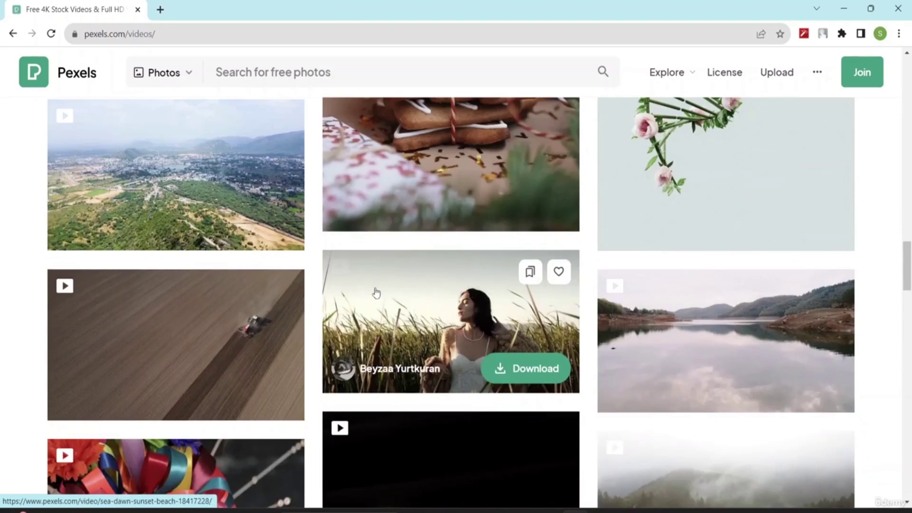
{"action": "left_click", "coordinate": [517, 371]}
{"action": "left_click", "coordinate": [597, 79]}
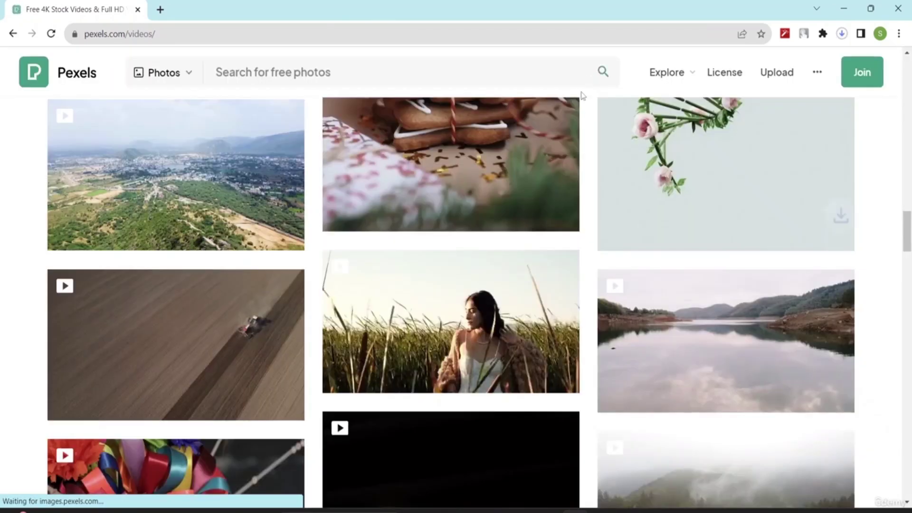
Download the aerial clip of the turquoise beach with city buildings behind it and dismiss the donation prompt.
{"action": "scroll", "coordinate": [362, 270], "scroll_direction": "down", "scroll_amount": 7}
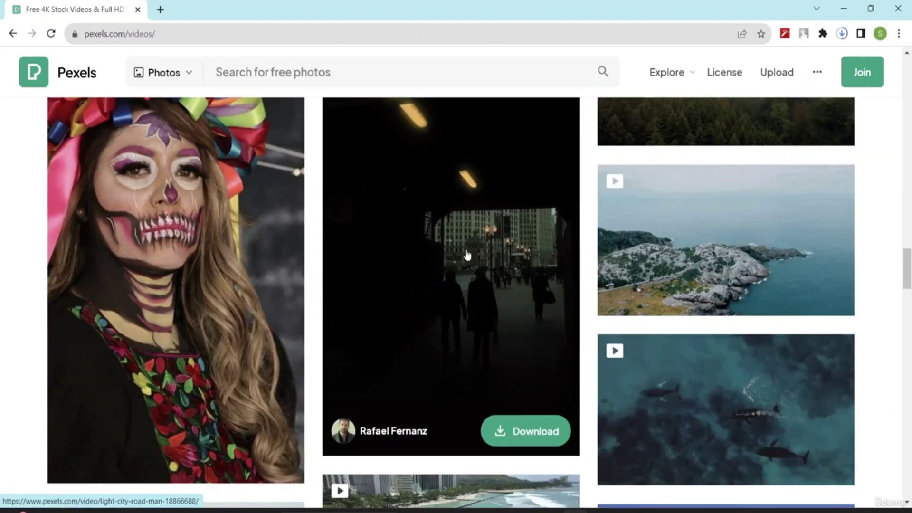
{"action": "scroll", "coordinate": [467, 256], "scroll_direction": "down", "scroll_amount": 6}
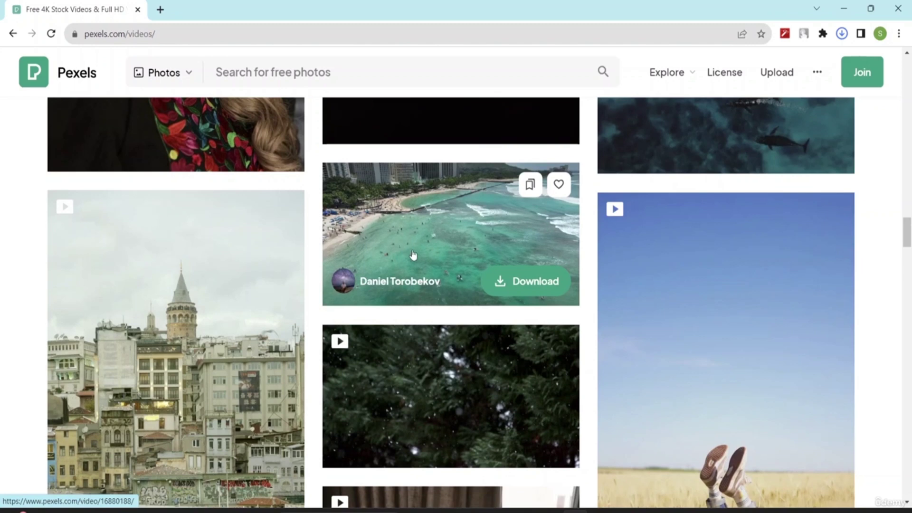
{"action": "left_click", "coordinate": [522, 281]}
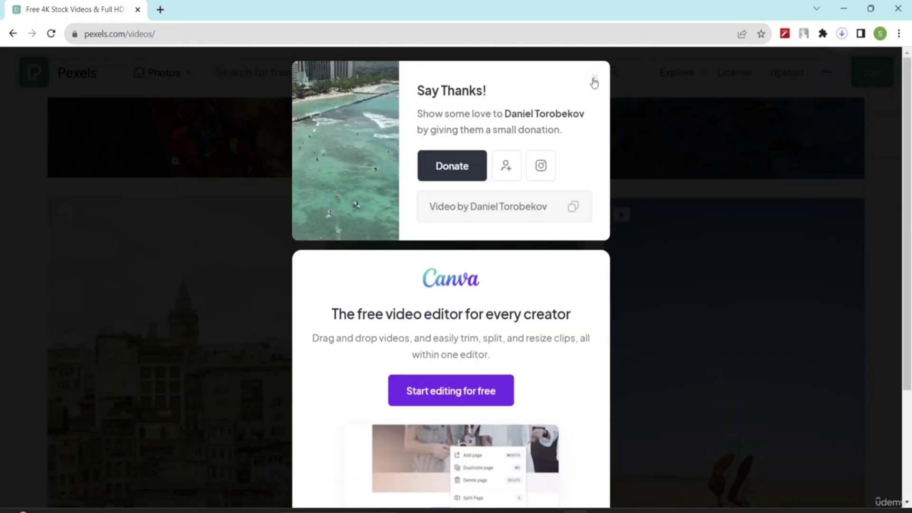
{"action": "left_click", "coordinate": [594, 78]}
{"action": "scroll", "coordinate": [533, 257], "scroll_direction": "down", "scroll_amount": 4}
{"action": "scroll", "coordinate": [534, 257], "scroll_direction": "down", "scroll_amount": 7}
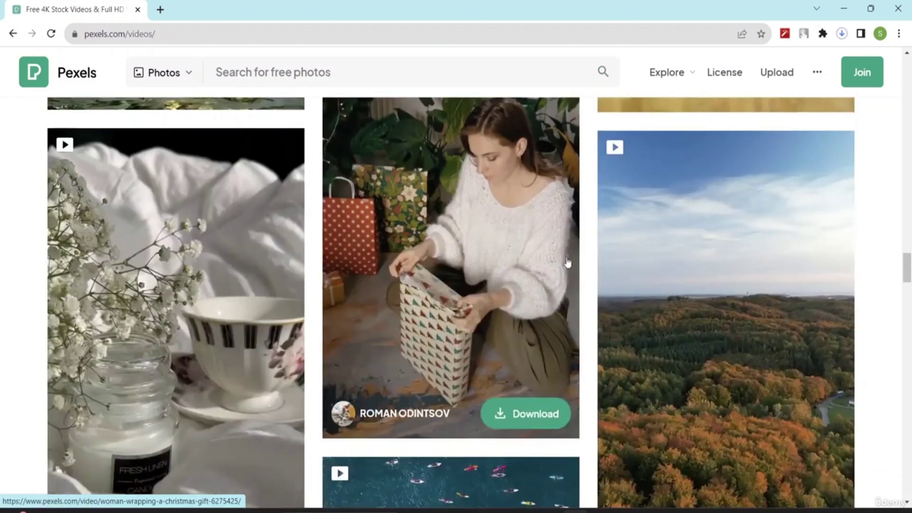
{"action": "scroll", "coordinate": [415, 150], "scroll_direction": "up", "scroll_amount": 3}
{"action": "scroll", "coordinate": [334, 286], "scroll_direction": "up", "scroll_amount": 10}
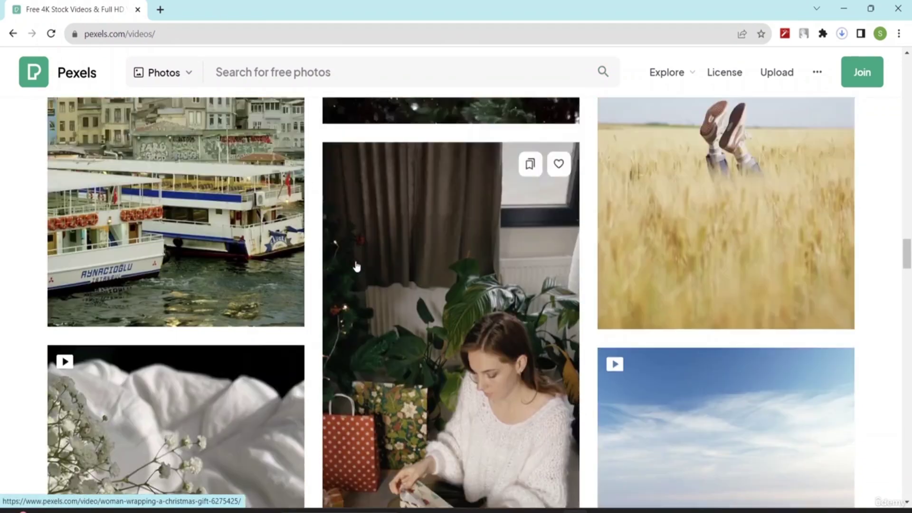
{"action": "scroll", "coordinate": [360, 257], "scroll_direction": "up", "scroll_amount": 10}
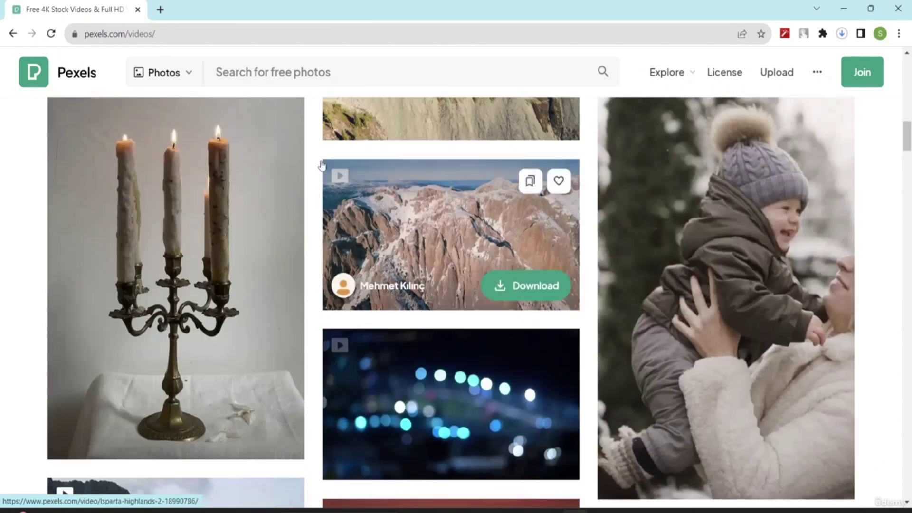
Search Google for pixabay in a new browser tab, open the Pixabay site and go to its videos.
{"action": "left_click", "coordinate": [160, 10]}
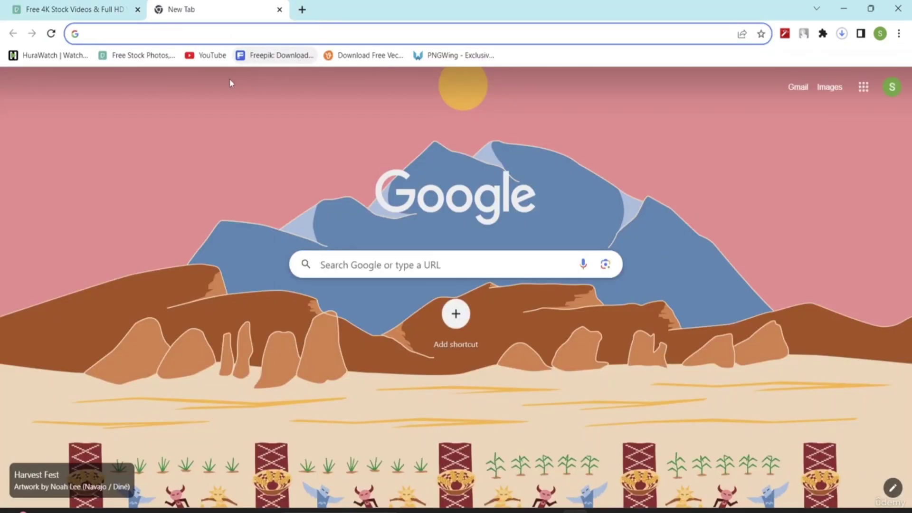
{"action": "left_click", "coordinate": [355, 261]}
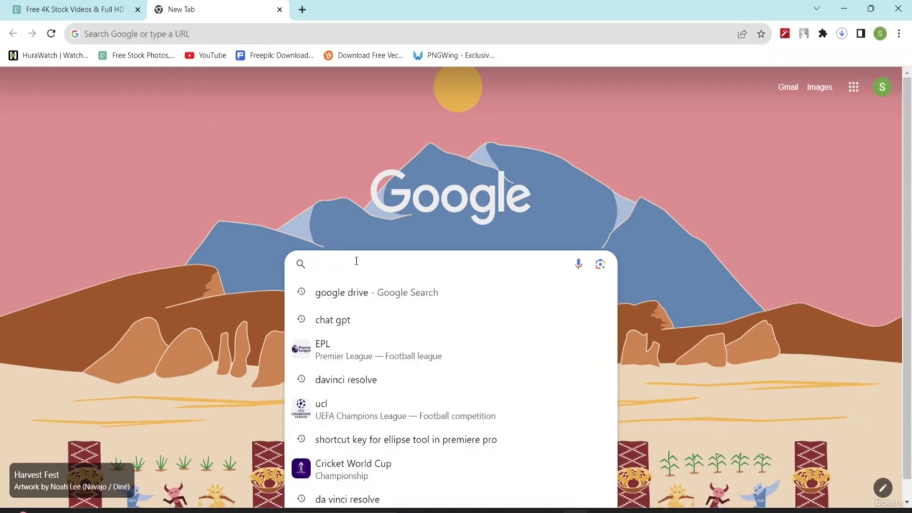
{"action": "type", "text": "pixabay"}
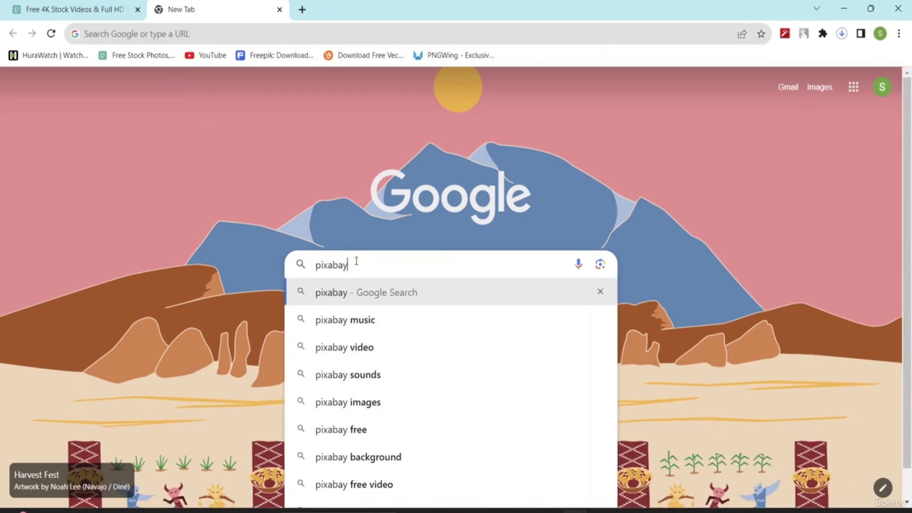
{"action": "key", "text": "Return"}
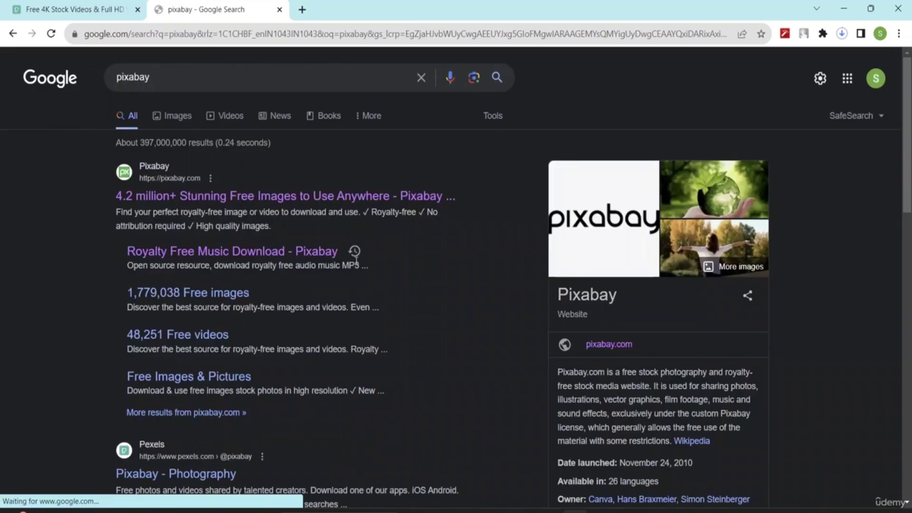
{"action": "left_click", "coordinate": [274, 202]}
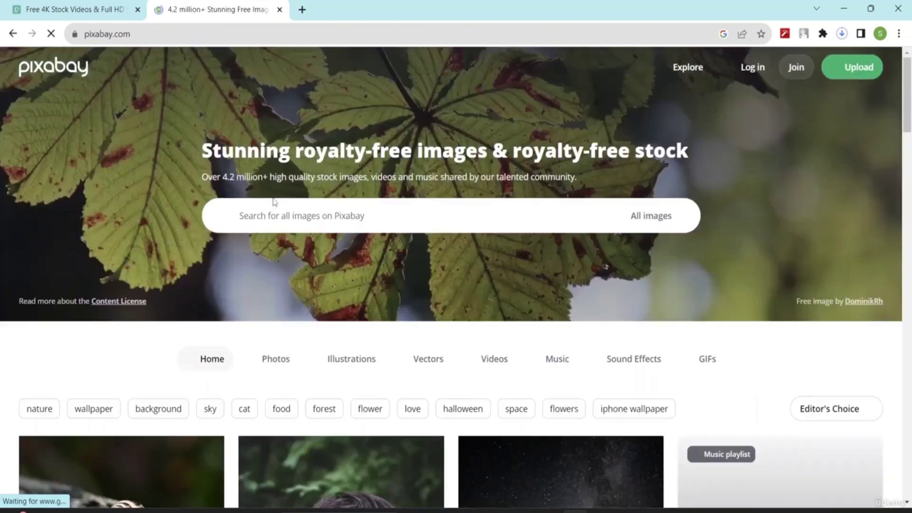
{"action": "left_click", "coordinate": [492, 366]}
Download the sailboats and castle video from Pixabay as a 1920×1080 MP4 and dismiss the thank-you prompt.
{"action": "scroll", "coordinate": [480, 332], "scroll_direction": "down", "scroll_amount": 5}
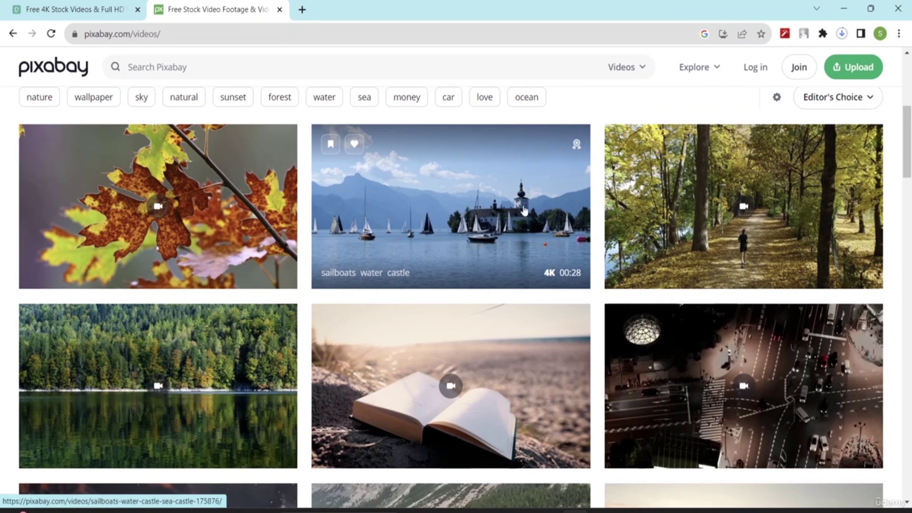
{"action": "left_click", "coordinate": [449, 246]}
{"action": "left_click", "coordinate": [742, 153]}
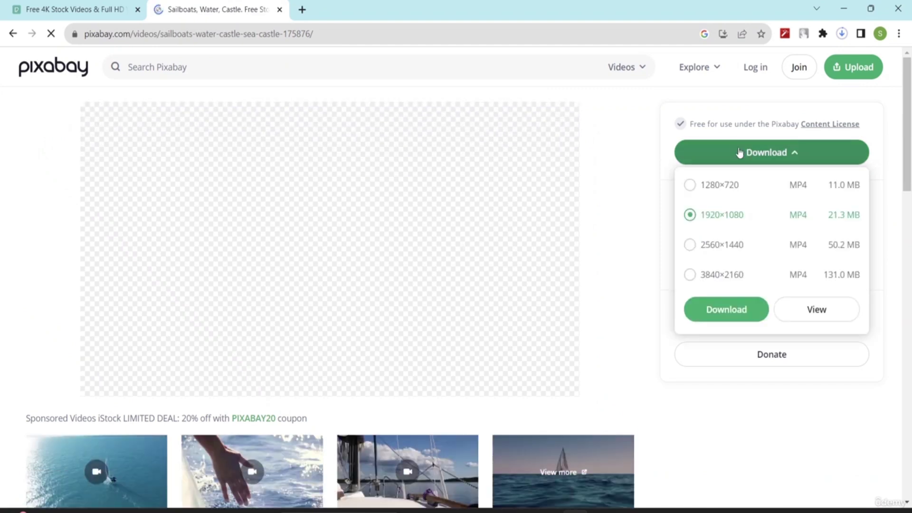
{"action": "left_click", "coordinate": [737, 313]}
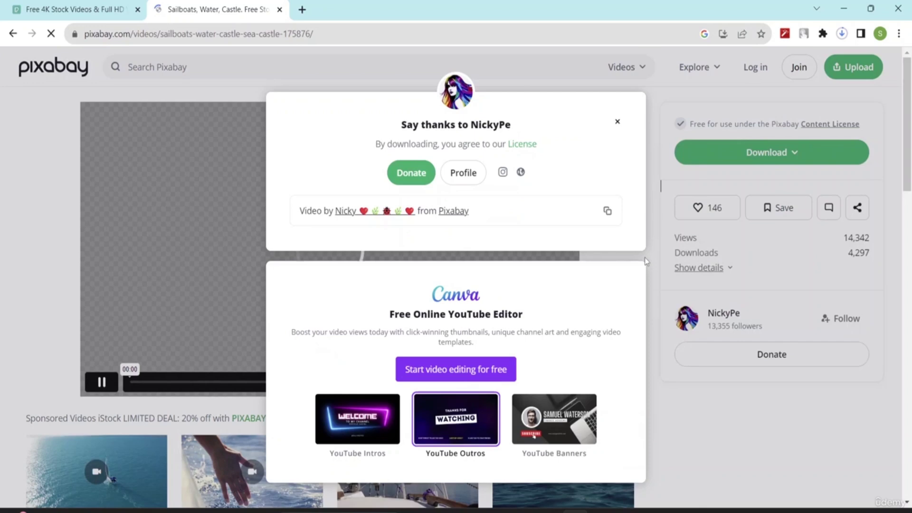
{"action": "left_click", "coordinate": [618, 122]}
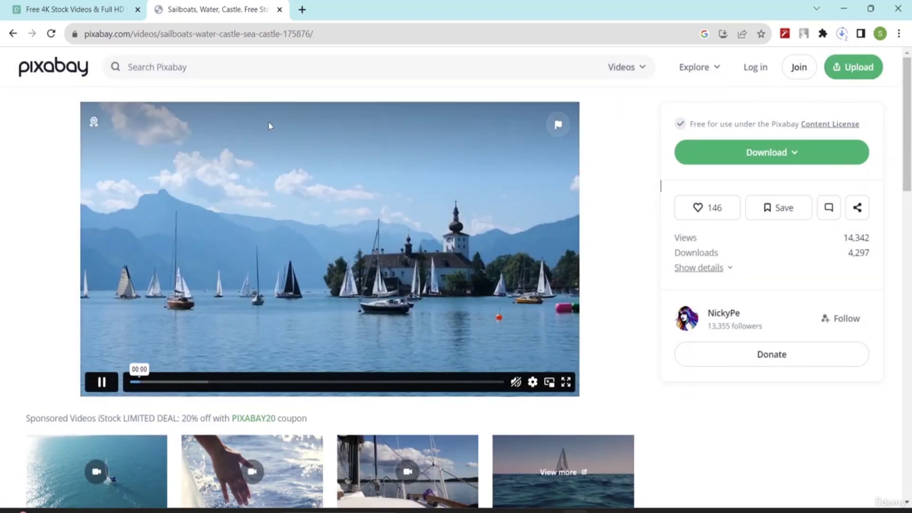
Return to the Pixabay home page and go to the list of royalty-free music tracks.
{"action": "left_click", "coordinate": [61, 74]}
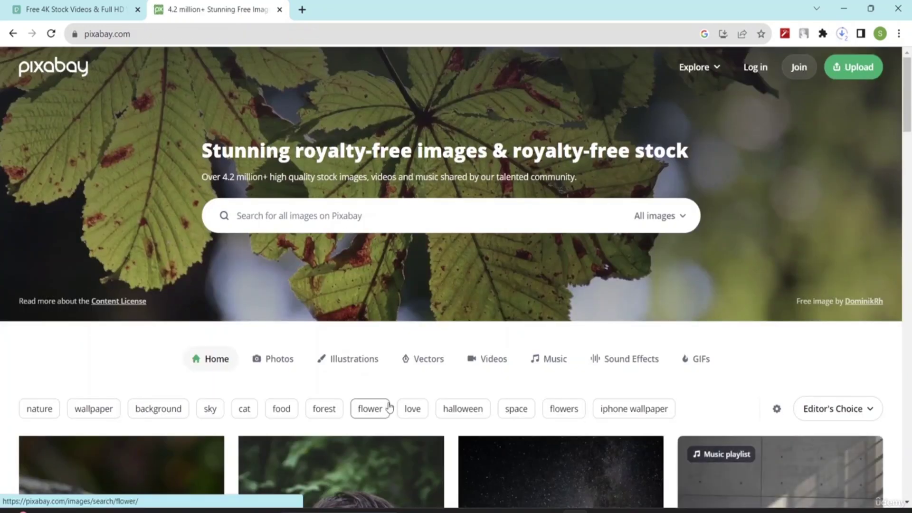
{"action": "left_click", "coordinate": [557, 362]}
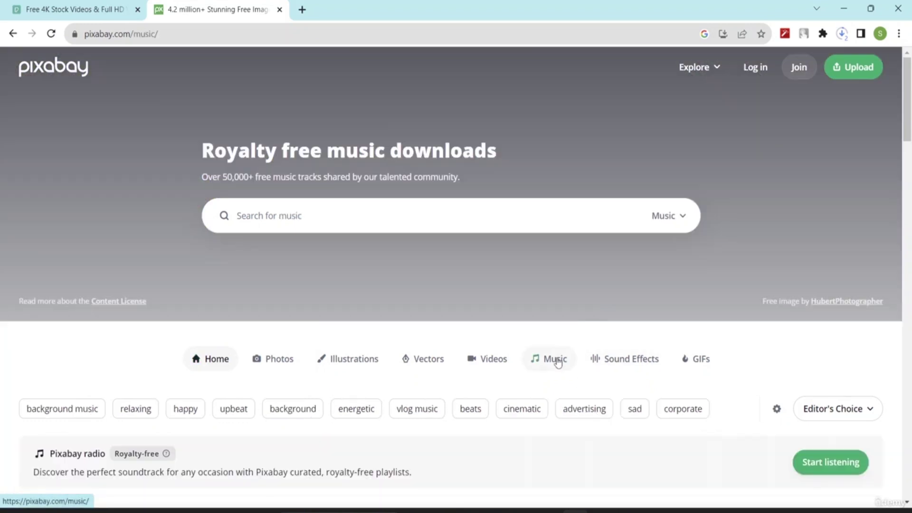
{"action": "scroll", "coordinate": [547, 338], "scroll_direction": "down", "scroll_amount": 10}
{"action": "scroll", "coordinate": [548, 340], "scroll_direction": "up", "scroll_amount": 4}
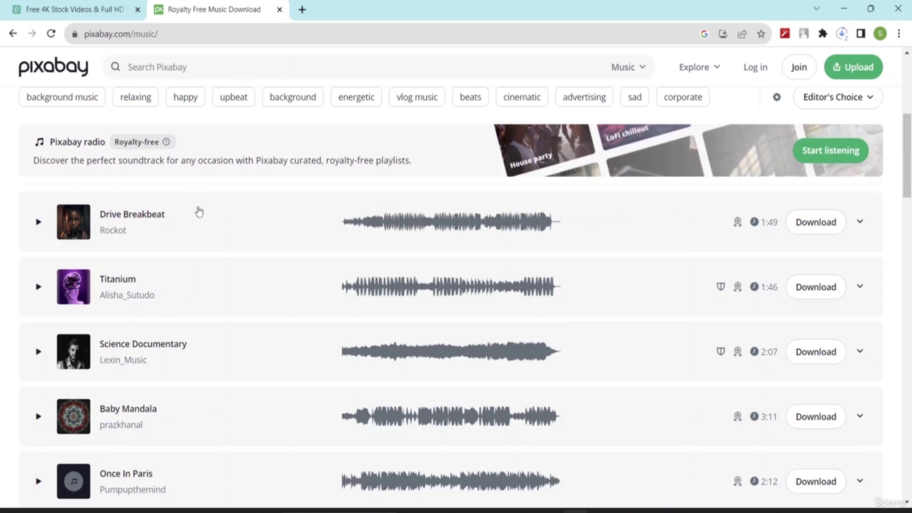
{"action": "scroll", "coordinate": [199, 212], "scroll_direction": "down", "scroll_amount": 1}
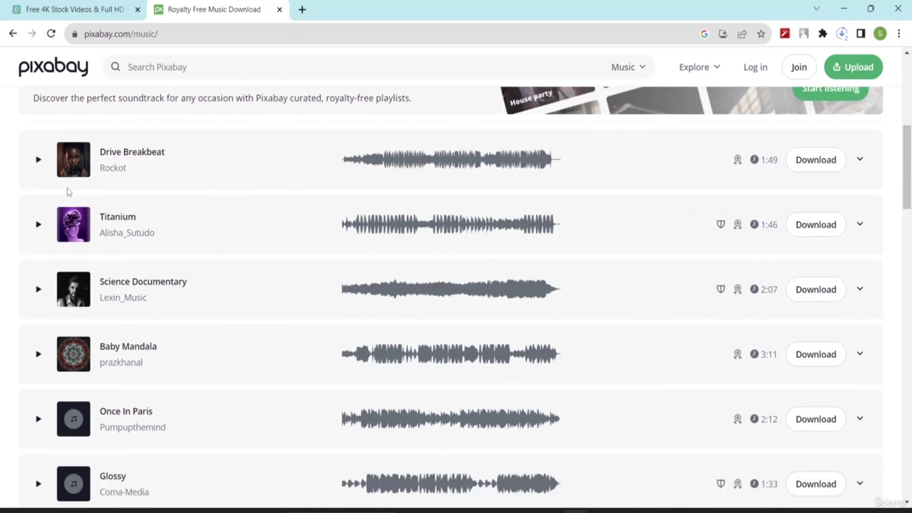
Preview the Drive Breakbeat track and download it along with Titanium and Science Documentary, dismissing the prompts.
{"action": "left_click", "coordinate": [39, 160]}
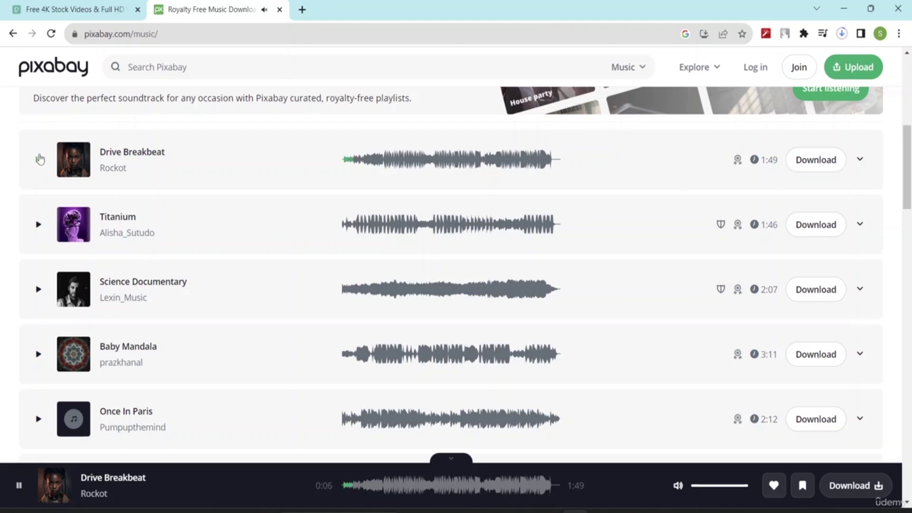
{"action": "left_click", "coordinate": [814, 168]}
{"action": "left_click", "coordinate": [617, 244]}
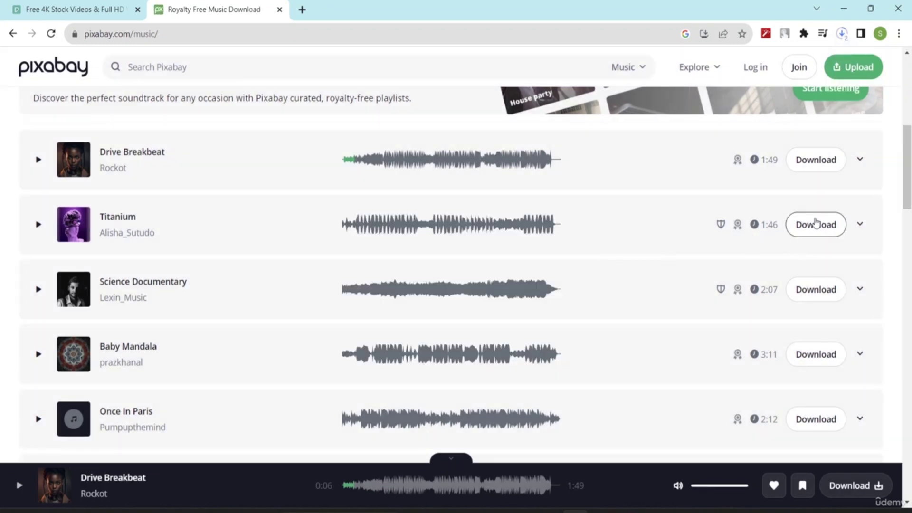
{"action": "left_click", "coordinate": [815, 233]}
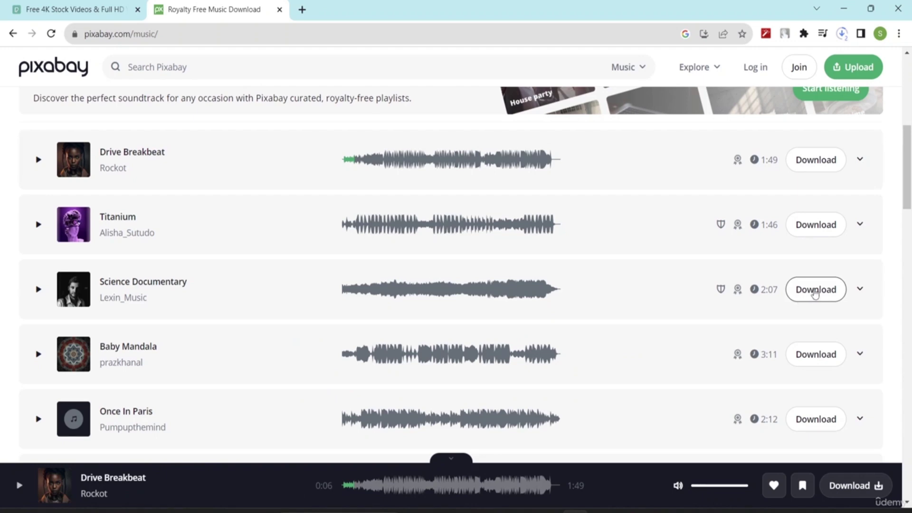
{"action": "left_click", "coordinate": [816, 290]}
{"action": "left_click", "coordinate": [617, 189]}
Preview several parts of the Inside You track further down the music list, stop playback and download the track.
{"action": "scroll", "coordinate": [657, 221], "scroll_direction": "down", "scroll_amount": 5}
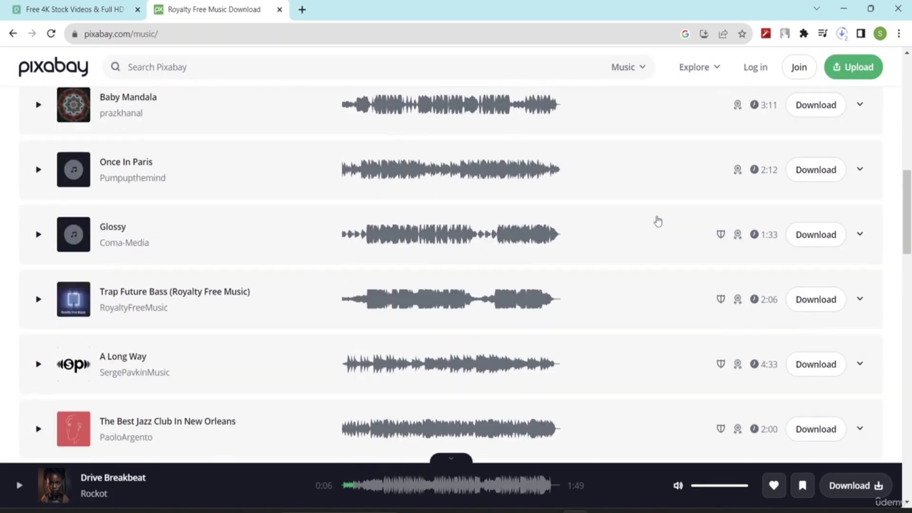
{"action": "scroll", "coordinate": [657, 219], "scroll_direction": "down", "scroll_amount": 7}
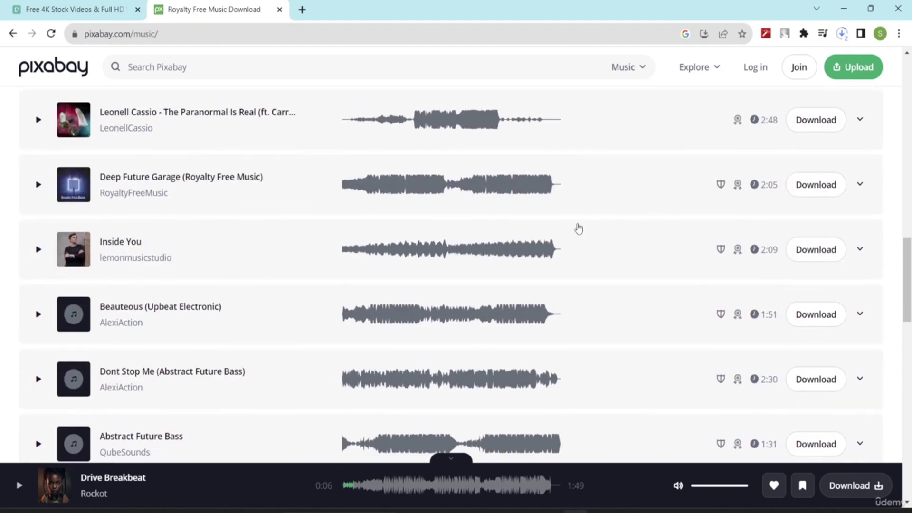
{"action": "left_click", "coordinate": [38, 250]}
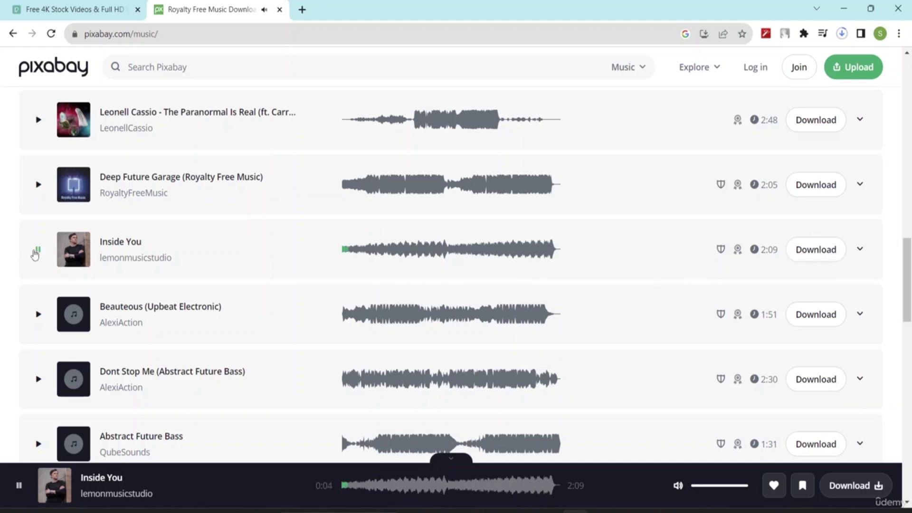
{"action": "left_click", "coordinate": [394, 251]}
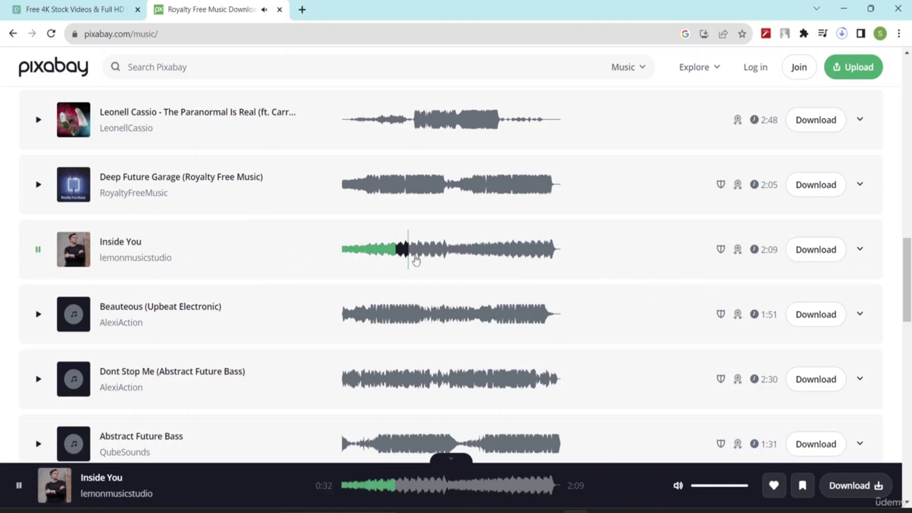
{"action": "left_click", "coordinate": [434, 257]}
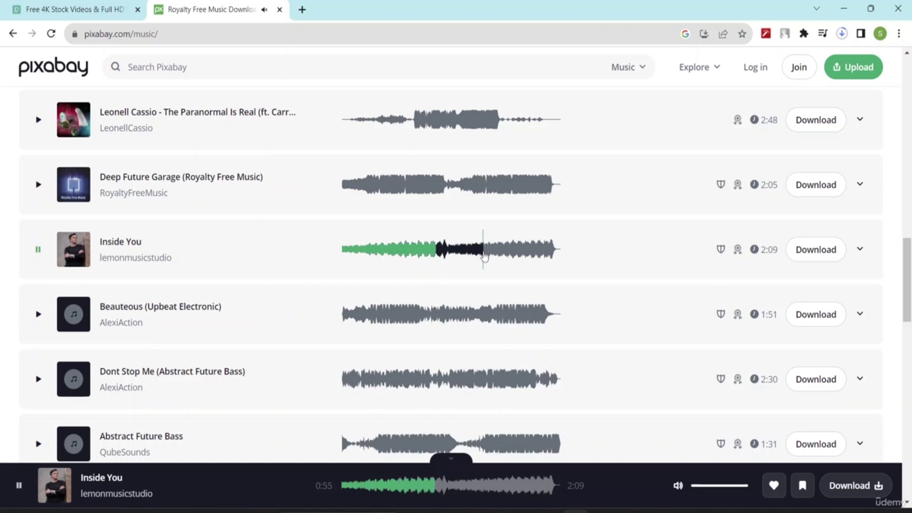
{"action": "left_click", "coordinate": [483, 257]}
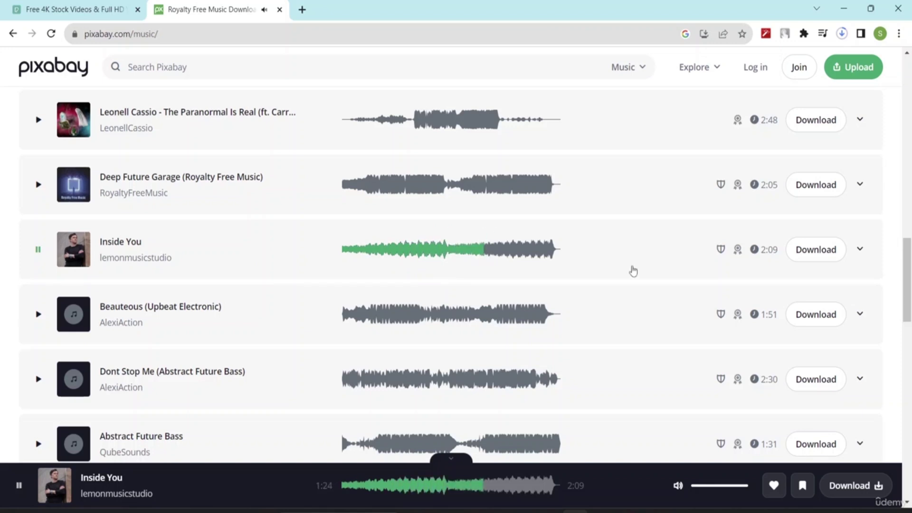
{"action": "left_click", "coordinate": [39, 254]}
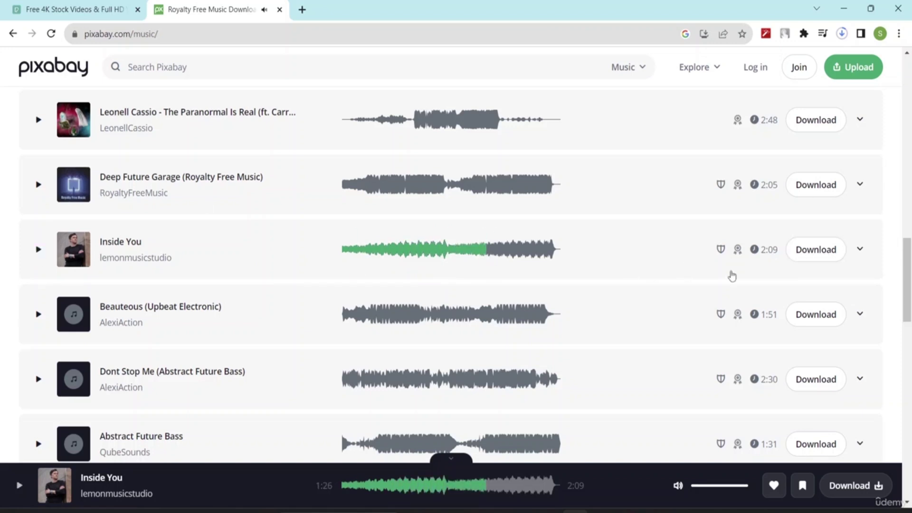
{"action": "left_click", "coordinate": [812, 250]}
{"action": "left_click", "coordinate": [617, 189]}
{"action": "scroll", "coordinate": [328, 166], "scroll_direction": "up", "scroll_amount": 20}
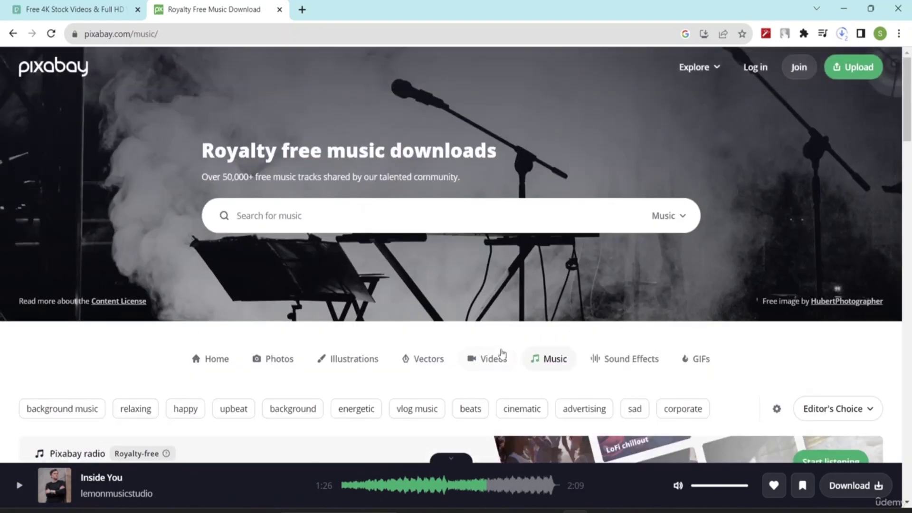
Go to the stock video section, look through the featured clips, and search the videos for "nature".
{"action": "left_click", "coordinate": [489, 361]}
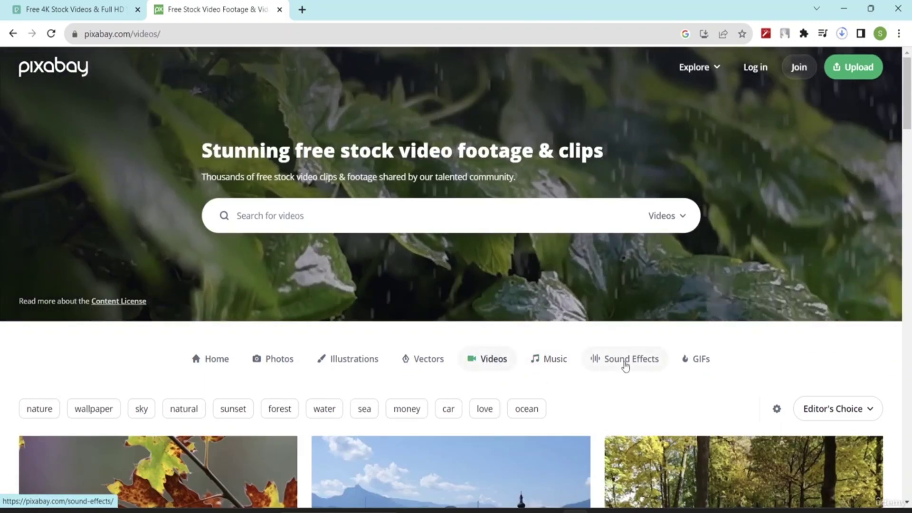
{"action": "scroll", "coordinate": [408, 242], "scroll_direction": "down", "scroll_amount": 4}
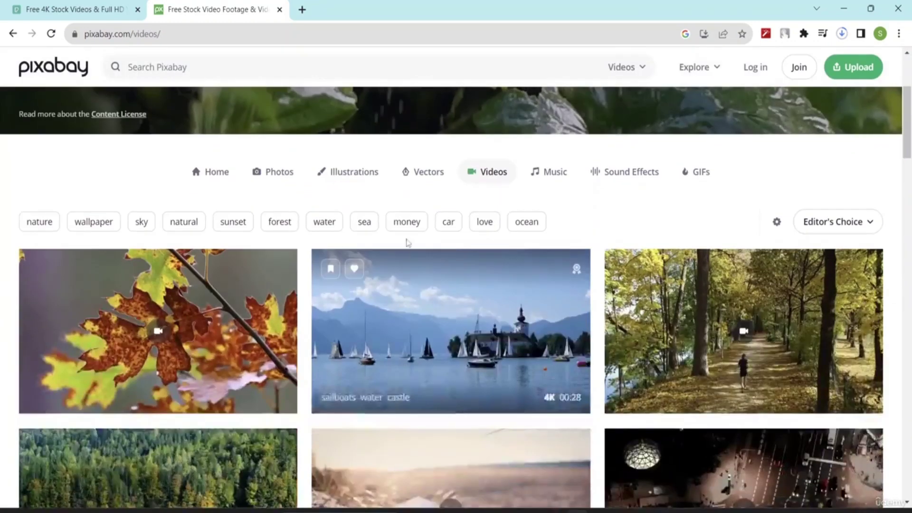
{"action": "scroll", "coordinate": [361, 200], "scroll_direction": "down", "scroll_amount": 9}
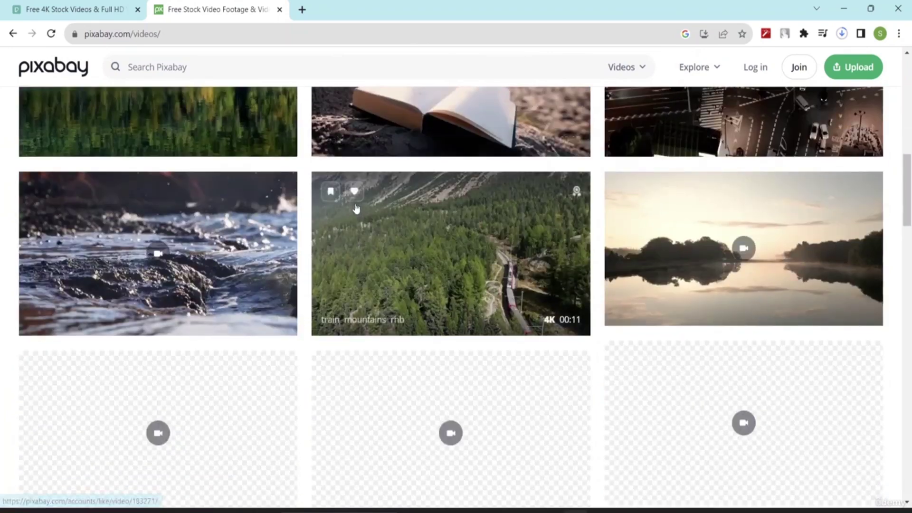
{"action": "scroll", "coordinate": [356, 208], "scroll_direction": "down", "scroll_amount": 3}
{"action": "scroll", "coordinate": [391, 233], "scroll_direction": "up", "scroll_amount": 6}
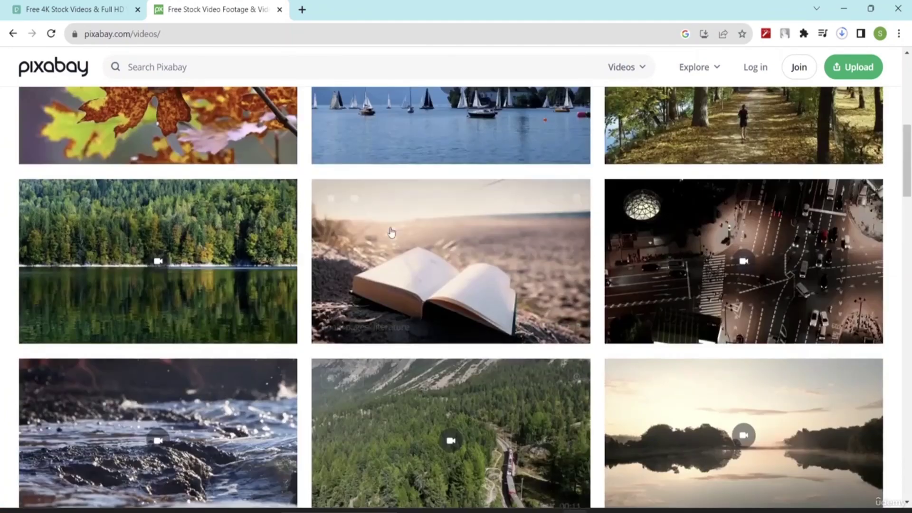
{"action": "scroll", "coordinate": [391, 233], "scroll_direction": "up", "scroll_amount": 10}
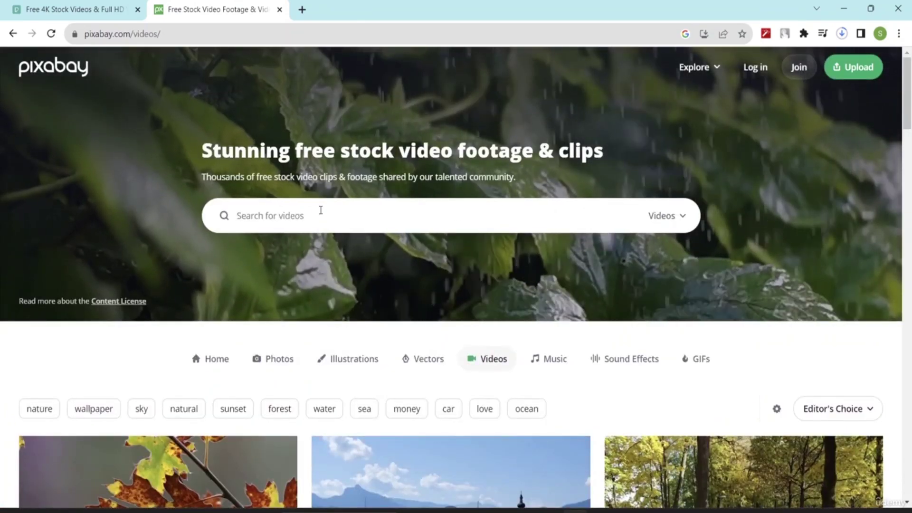
{"action": "left_click", "coordinate": [321, 210]}
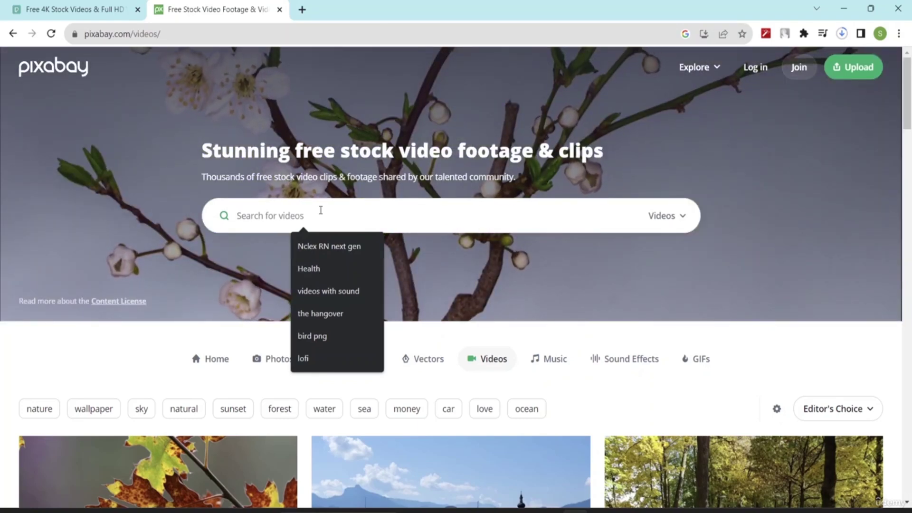
{"action": "type", "text": "natu"}
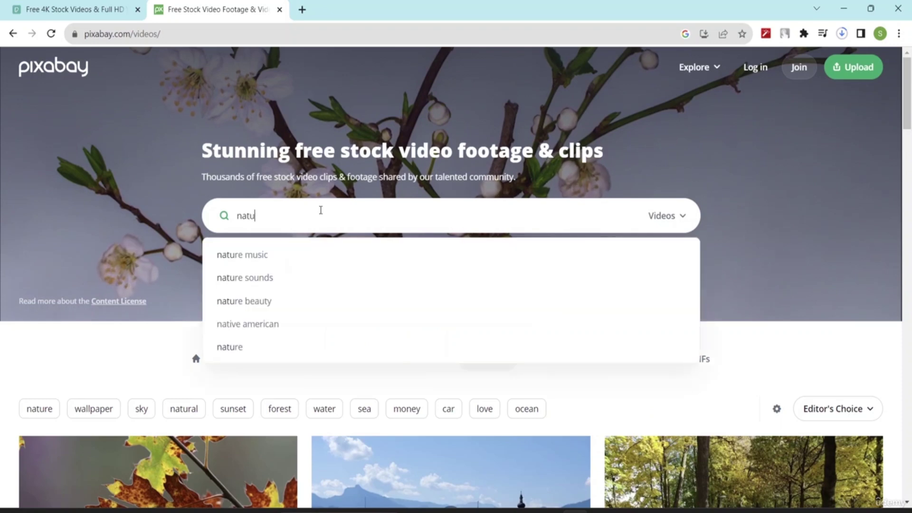
{"action": "type", "text": "re"}
{"action": "key", "text": "Return"}
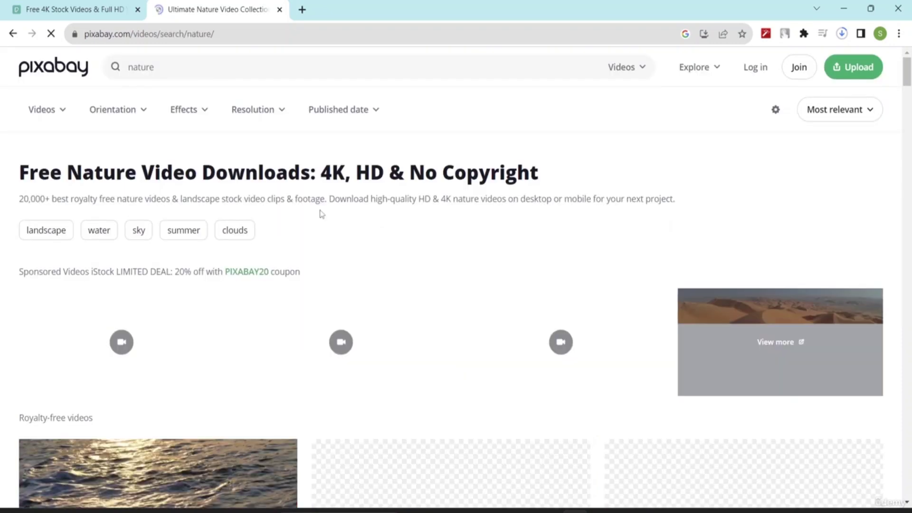
Download the waterfall, water, river video from the nature results in 1080p and dismiss the thank-you prompt.
{"action": "scroll", "coordinate": [338, 238], "scroll_direction": "down", "scroll_amount": 6}
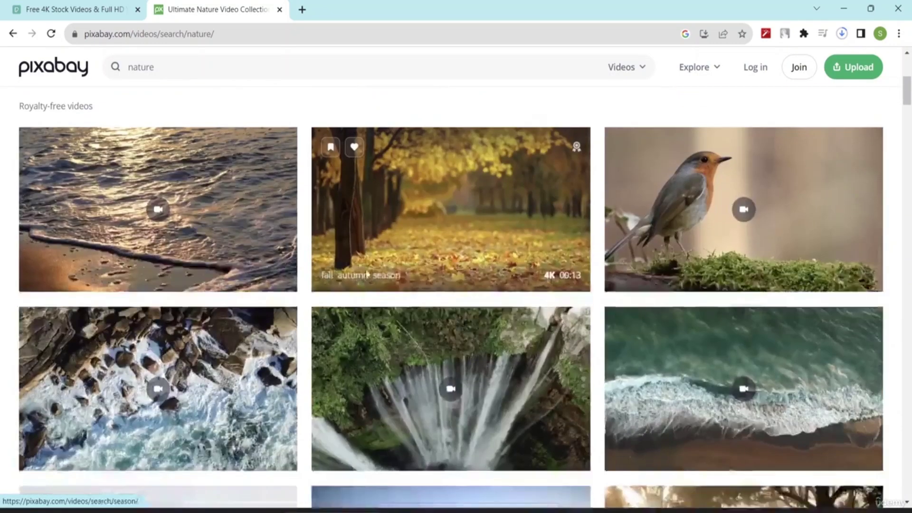
{"action": "scroll", "coordinate": [247, 264], "scroll_direction": "up", "scroll_amount": 1}
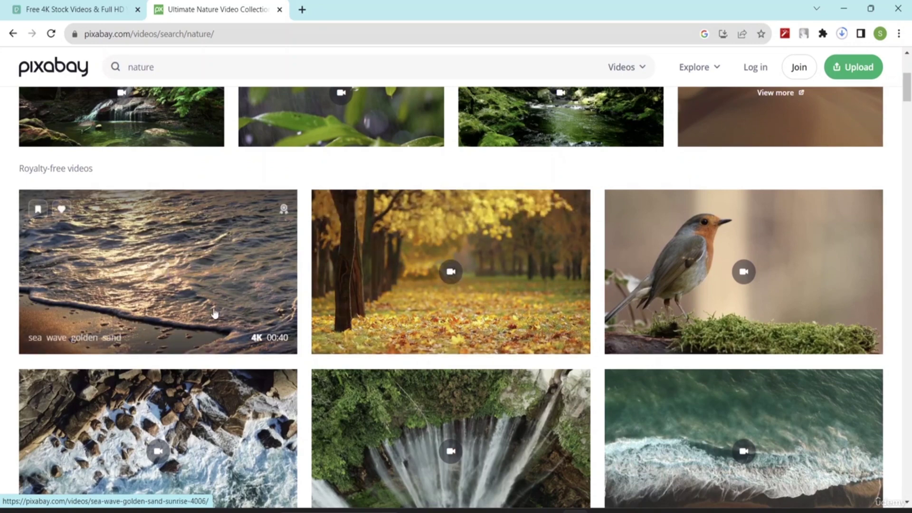
{"action": "scroll", "coordinate": [642, 276], "scroll_direction": "down", "scroll_amount": 3}
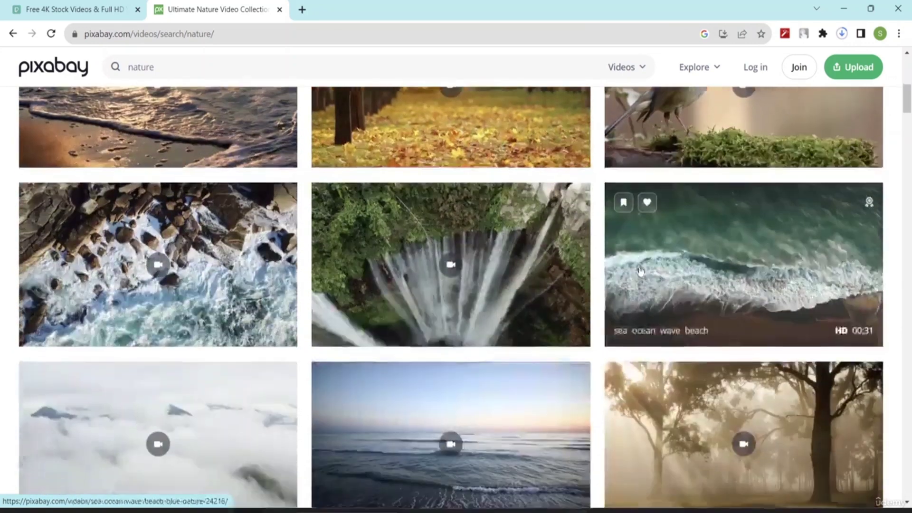
{"action": "scroll", "coordinate": [640, 271], "scroll_direction": "down", "scroll_amount": 1}
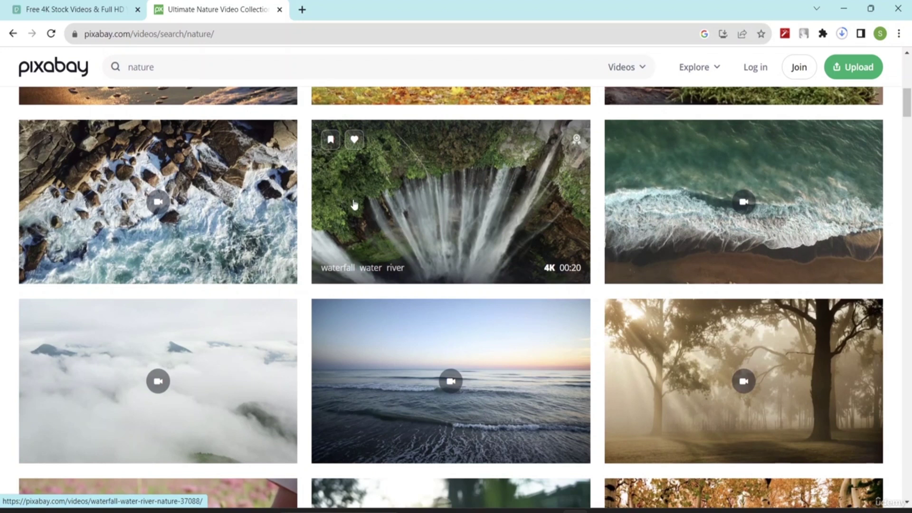
{"action": "left_click", "coordinate": [387, 218]}
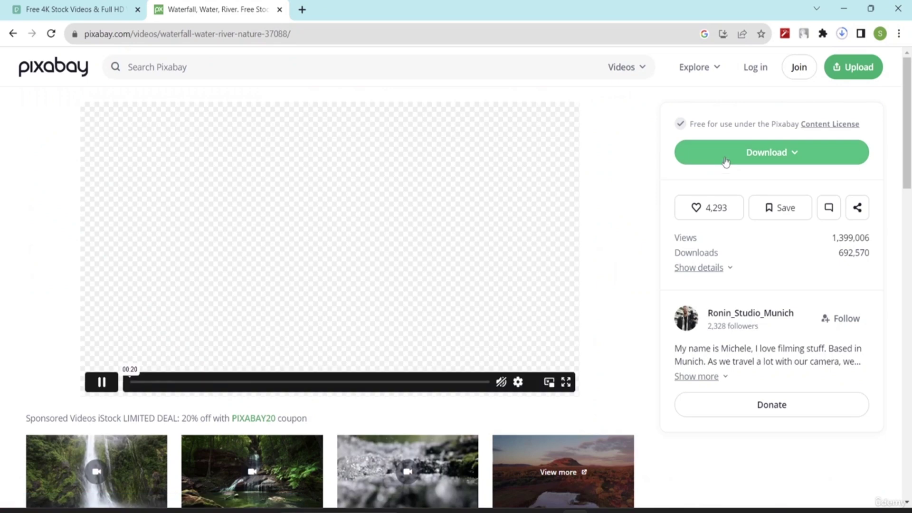
{"action": "left_click", "coordinate": [727, 157]}
{"action": "left_click", "coordinate": [727, 306]}
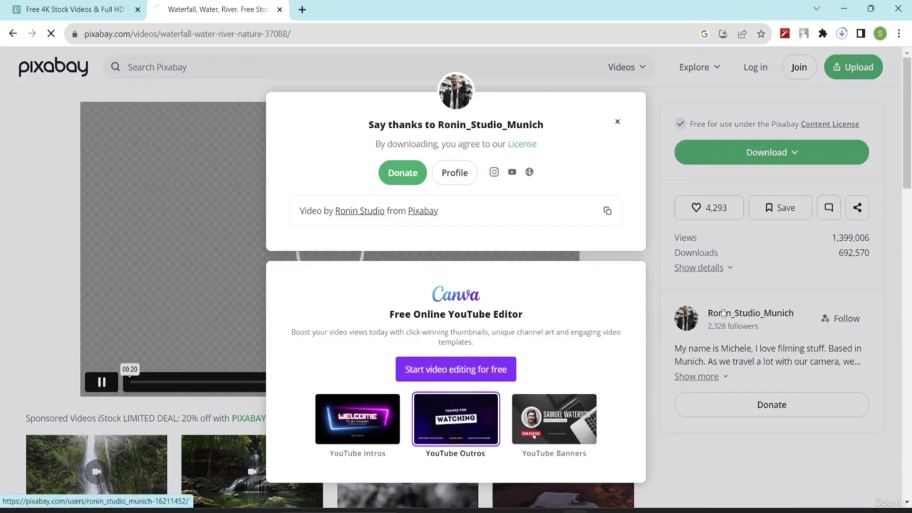
{"action": "left_click", "coordinate": [618, 122]}
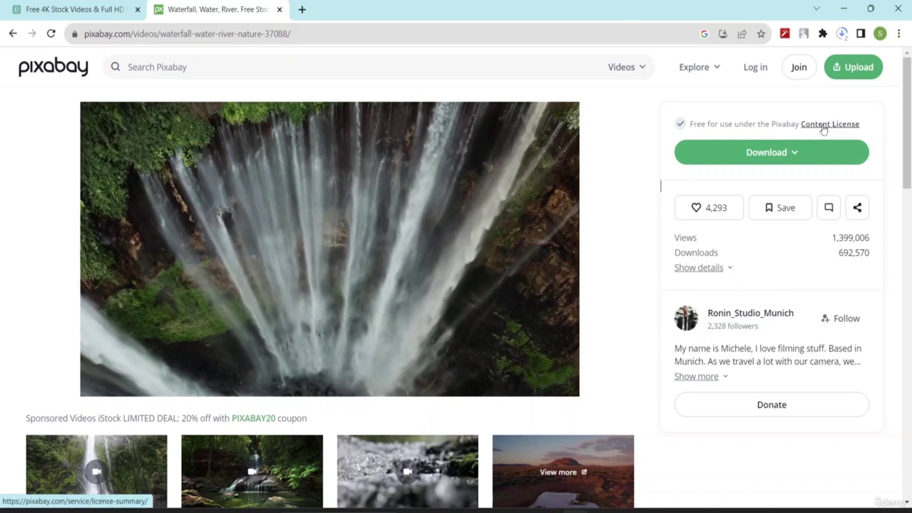
Read the allowed and prohibited uses in Pixabay's Content License Summary, then close that page.
{"action": "left_click", "coordinate": [827, 124]}
{"action": "scroll", "coordinate": [442, 271], "scroll_direction": "down", "scroll_amount": 4}
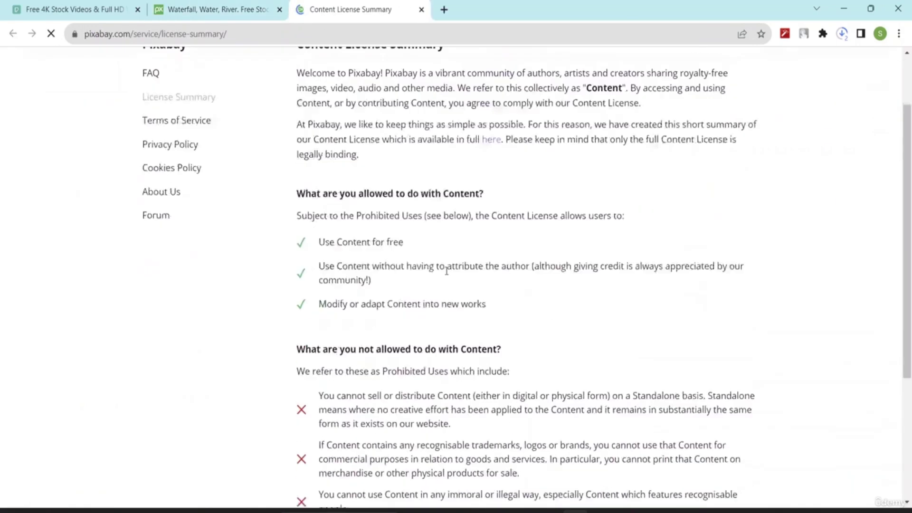
{"action": "scroll", "coordinate": [448, 277], "scroll_direction": "up", "scroll_amount": 3}
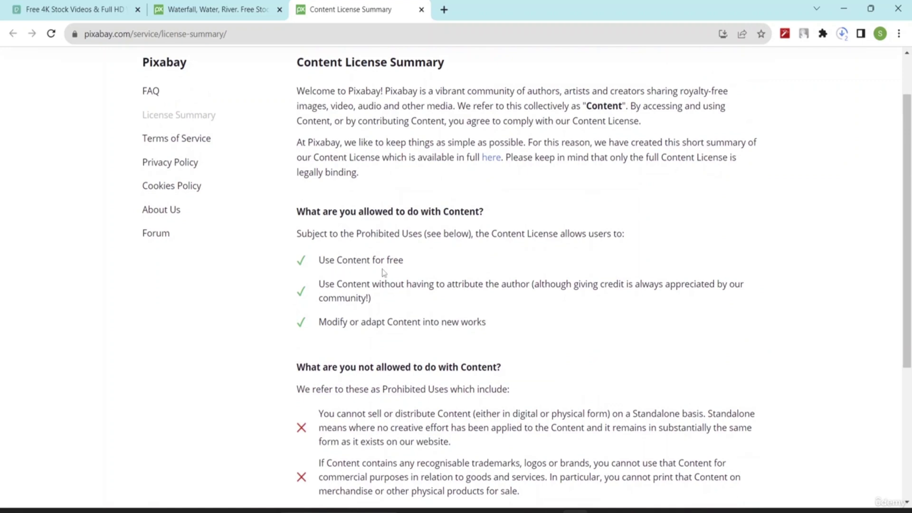
{"action": "scroll", "coordinate": [404, 281], "scroll_direction": "down", "scroll_amount": 4}
{"action": "scroll", "coordinate": [405, 260], "scroll_direction": "up", "scroll_amount": 3}
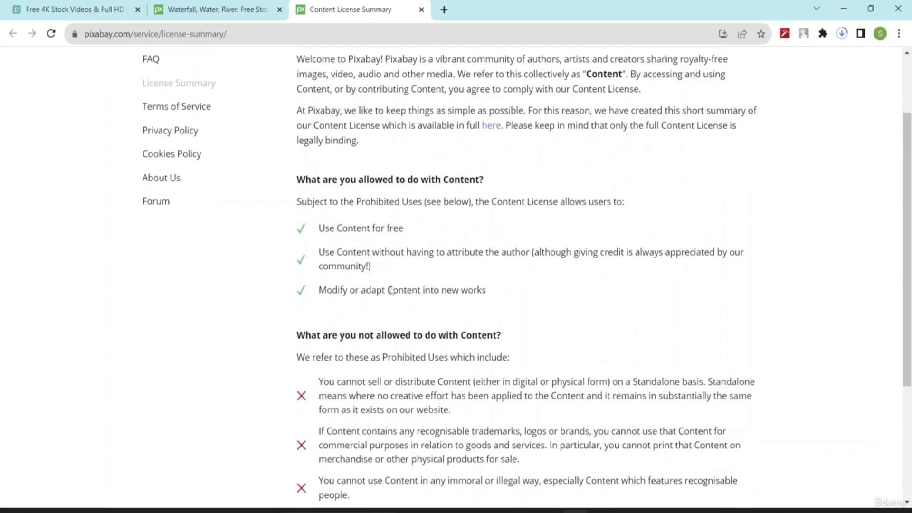
{"action": "scroll", "coordinate": [468, 349], "scroll_direction": "down", "scroll_amount": 3}
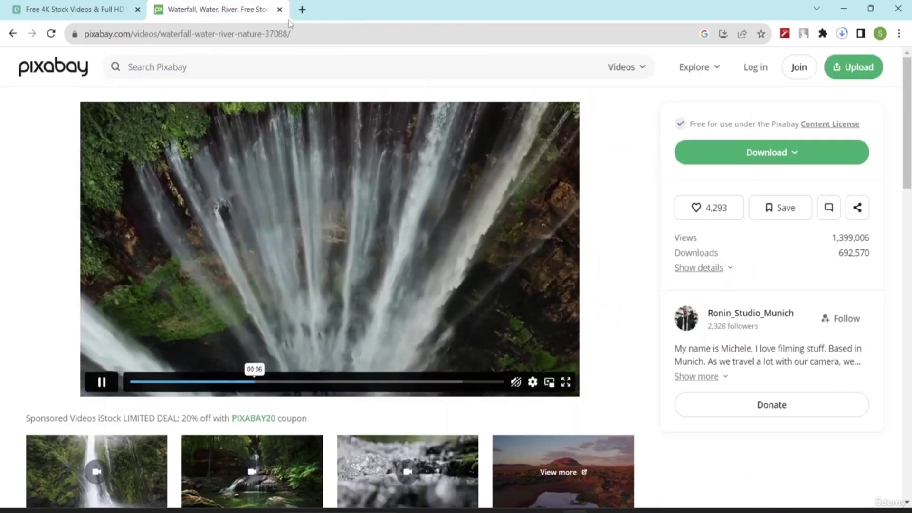
{"action": "left_click", "coordinate": [422, 9]}
Close the waterfall video page, try to close the Pexels page as well, and choose to continue downloading.
{"action": "left_click", "coordinate": [280, 10]}
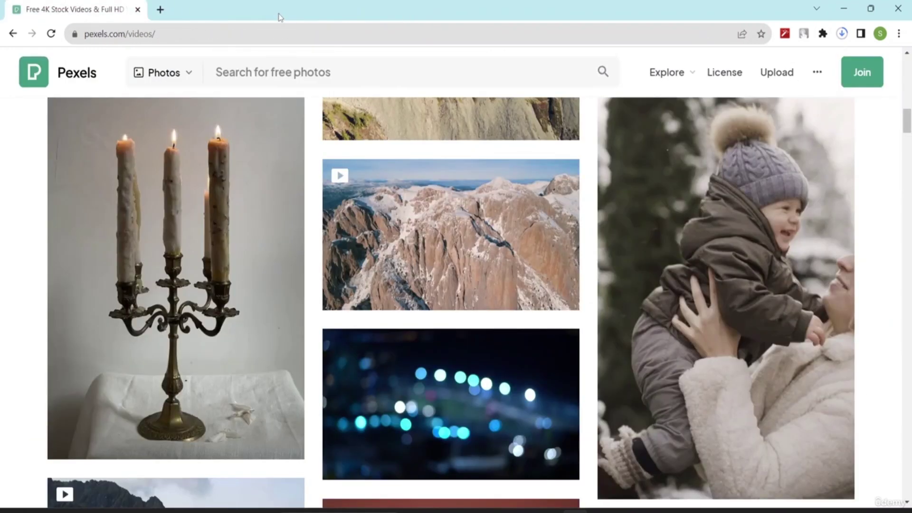
{"action": "left_click", "coordinate": [138, 10]}
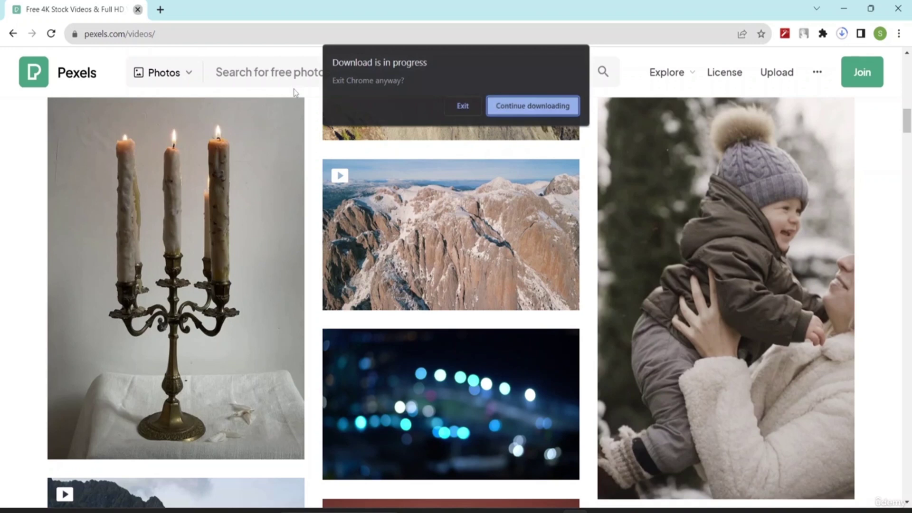
{"action": "left_click", "coordinate": [507, 108]}
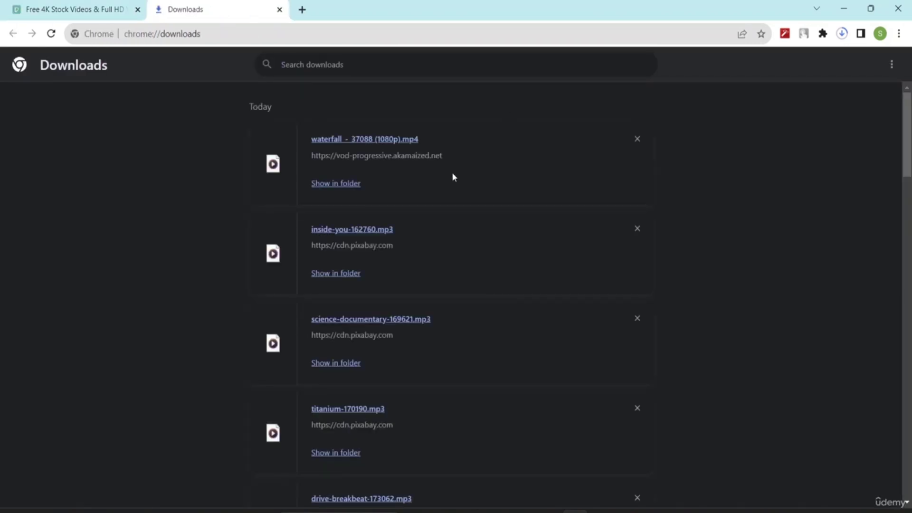
Review the files in the browser's downloads list and minimize the browser to return to DaVinci Resolve.
{"action": "scroll", "coordinate": [460, 220], "scroll_direction": "down", "scroll_amount": 12}
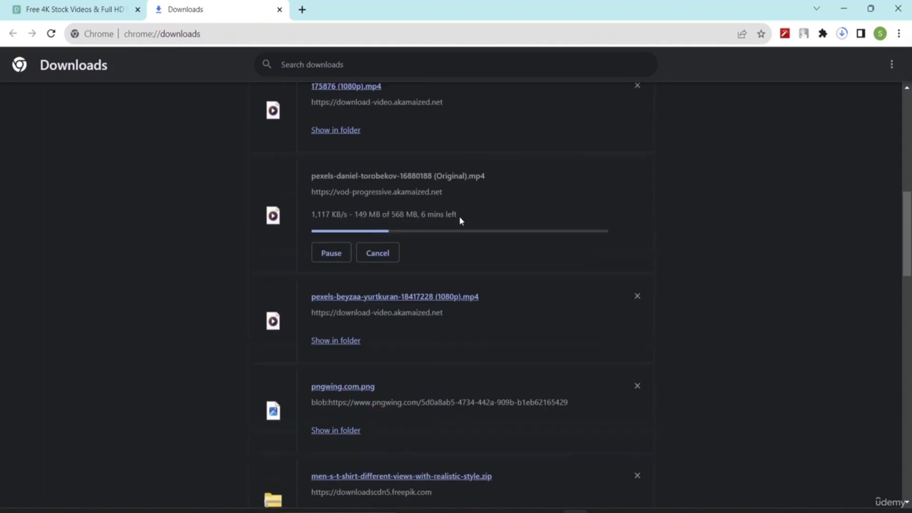
{"action": "scroll", "coordinate": [459, 219], "scroll_direction": "up", "scroll_amount": 10}
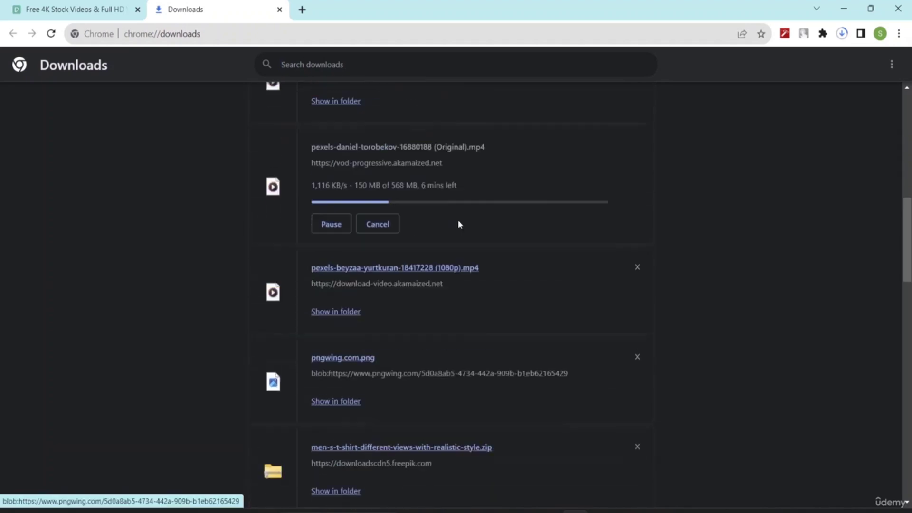
{"action": "left_click", "coordinate": [844, 8]}
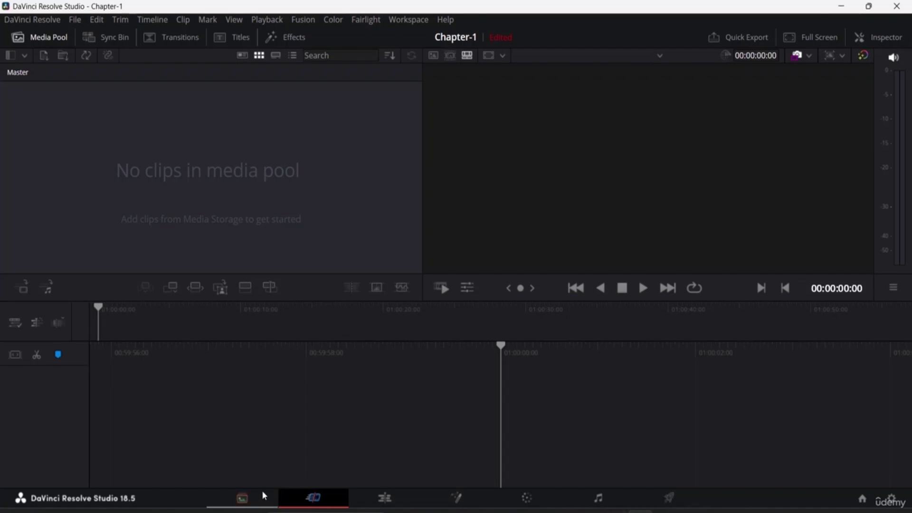
Switch to the Media page and browse the contents of the OS (C:) drive and the vol0 location.
{"action": "left_click", "coordinate": [251, 501]}
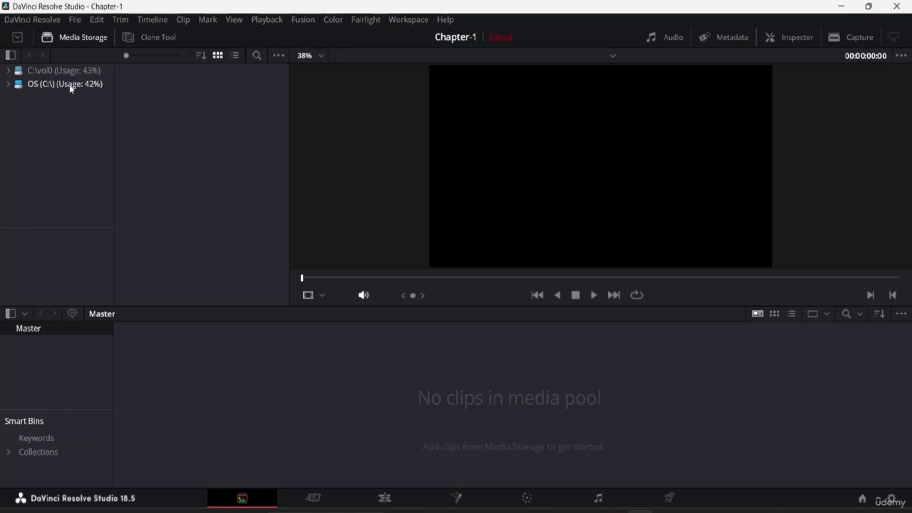
{"action": "left_click", "coordinate": [12, 88]}
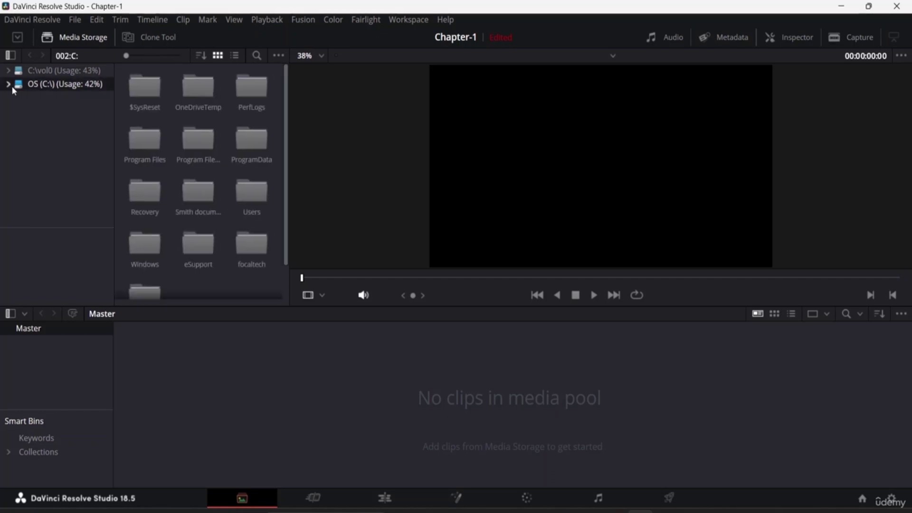
{"action": "scroll", "coordinate": [190, 149], "scroll_direction": "down", "scroll_amount": 1}
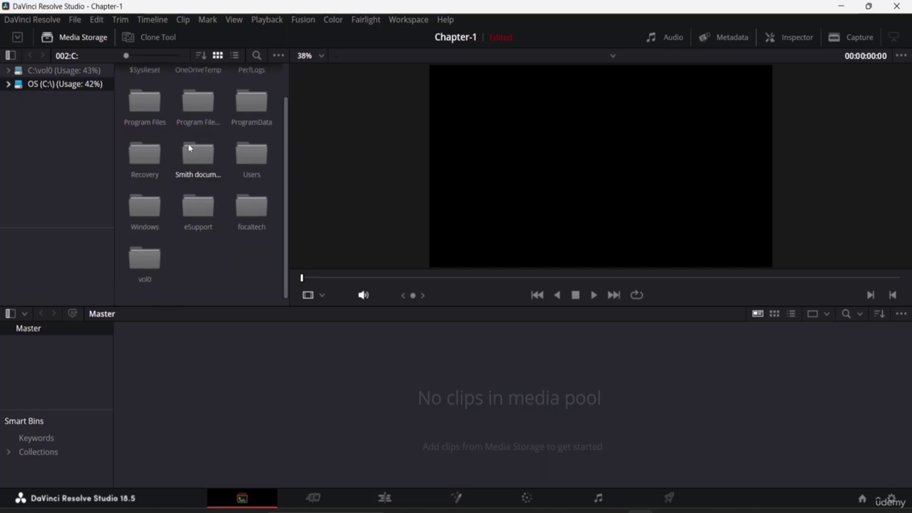
{"action": "scroll", "coordinate": [190, 148], "scroll_direction": "up", "scroll_amount": 1}
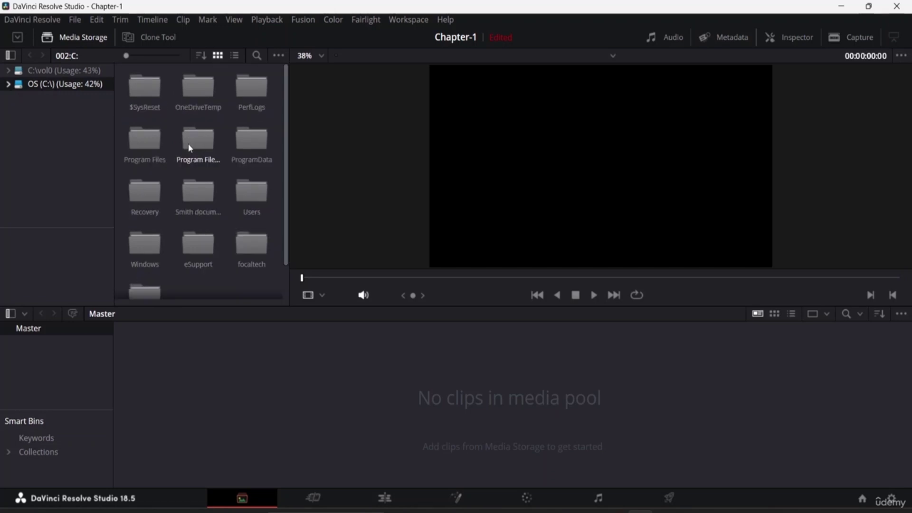
{"action": "left_click", "coordinate": [65, 71]}
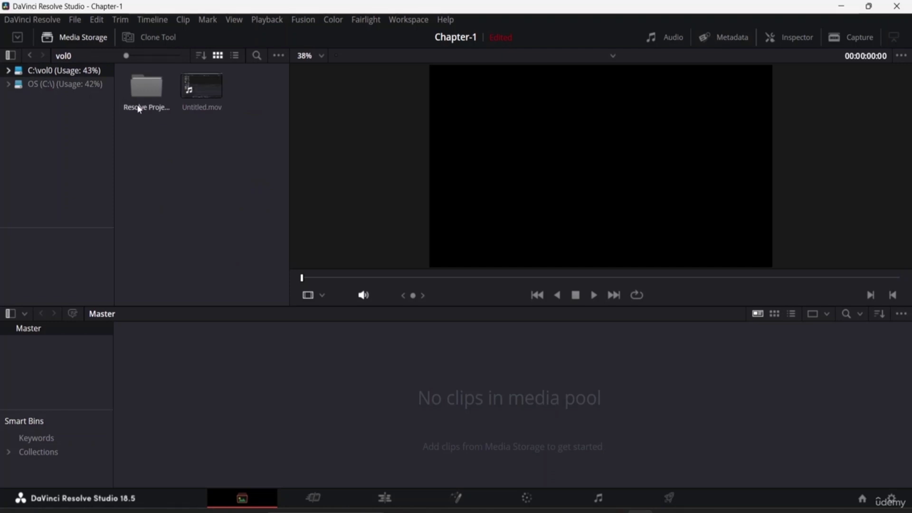
Open the Videos folder inside the "Da Vinci Resolvee Ess..." folder on the OS (C:) drive in media storage.
{"action": "left_click", "coordinate": [67, 86]}
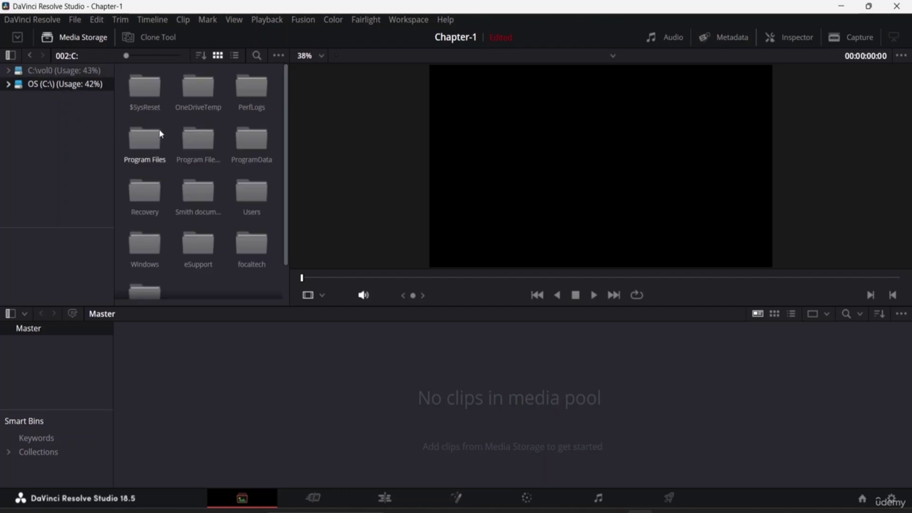
{"action": "scroll", "coordinate": [161, 159], "scroll_direction": "down", "scroll_amount": 1}
{"action": "scroll", "coordinate": [166, 176], "scroll_direction": "up", "scroll_amount": 1}
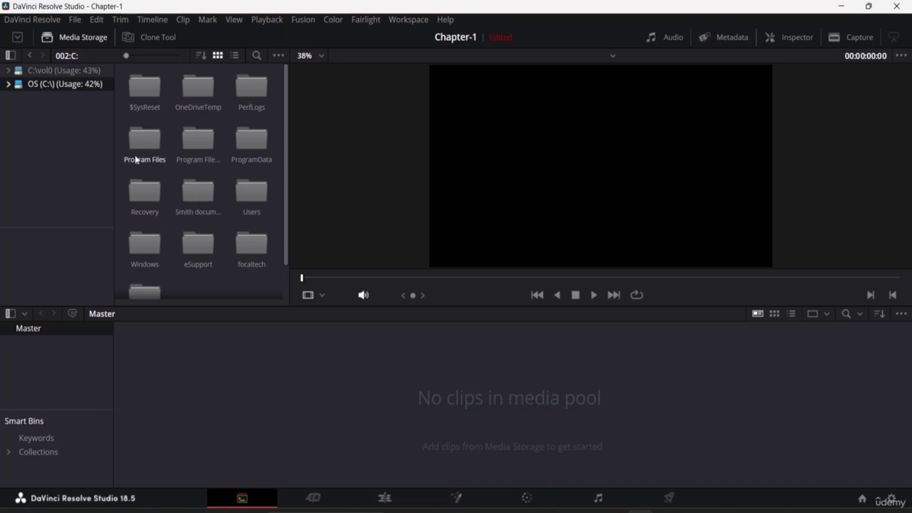
{"action": "scroll", "coordinate": [170, 137], "scroll_direction": "down", "scroll_amount": 1}
{"action": "scroll", "coordinate": [172, 138], "scroll_direction": "up", "scroll_amount": 1}
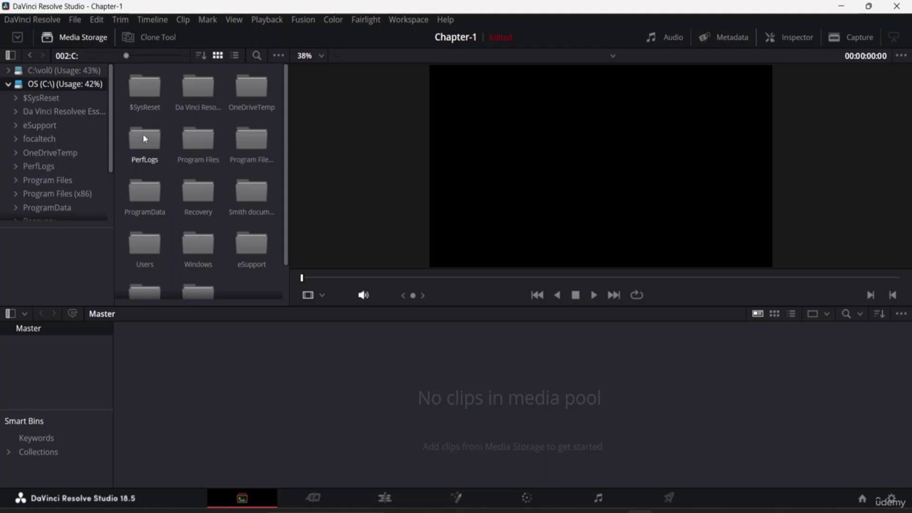
{"action": "double_click", "coordinate": [198, 90]}
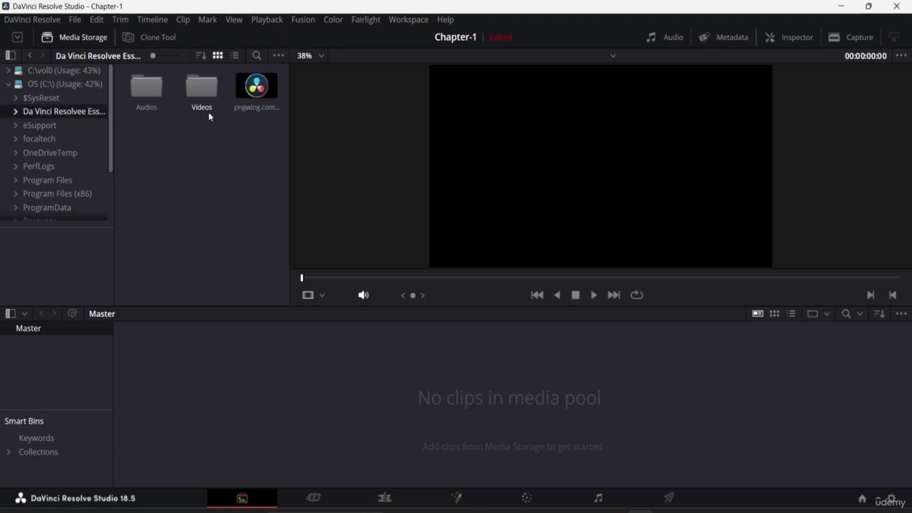
{"action": "double_click", "coordinate": [200, 84]}
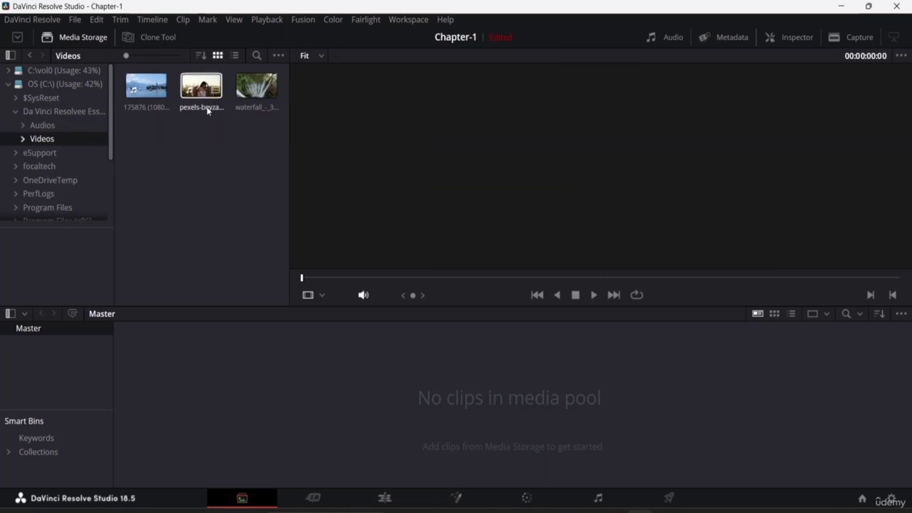
Preview the lake, field and waterfall clips in the Videos folder of media storage.
{"action": "left_click", "coordinate": [128, 90]}
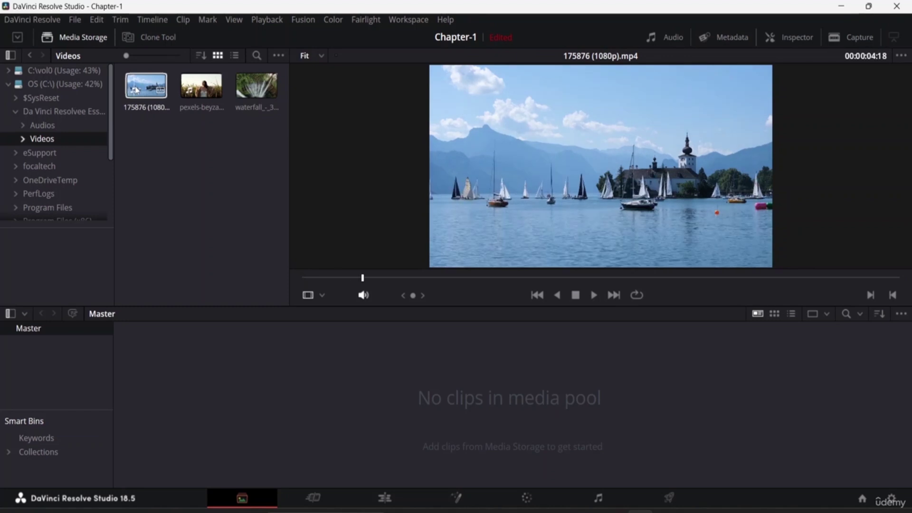
{"action": "left_click", "coordinate": [169, 93]}
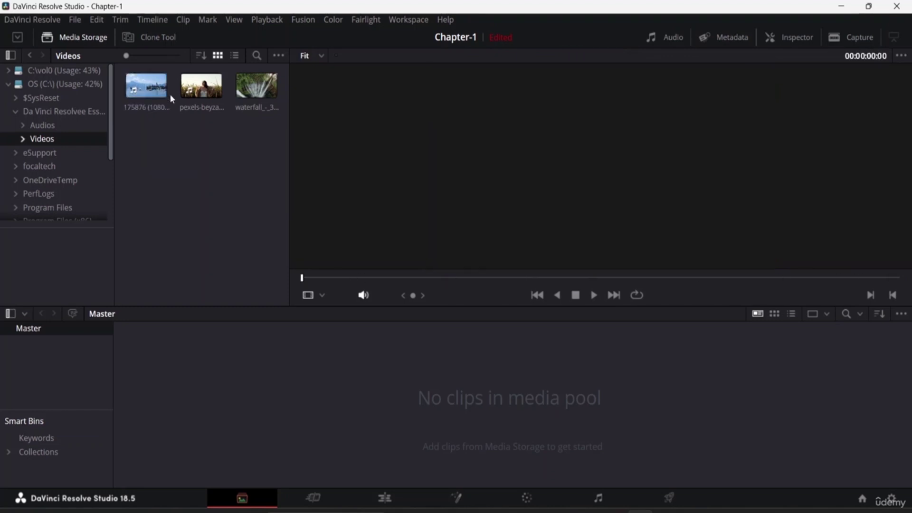
{"action": "left_click", "coordinate": [188, 94]}
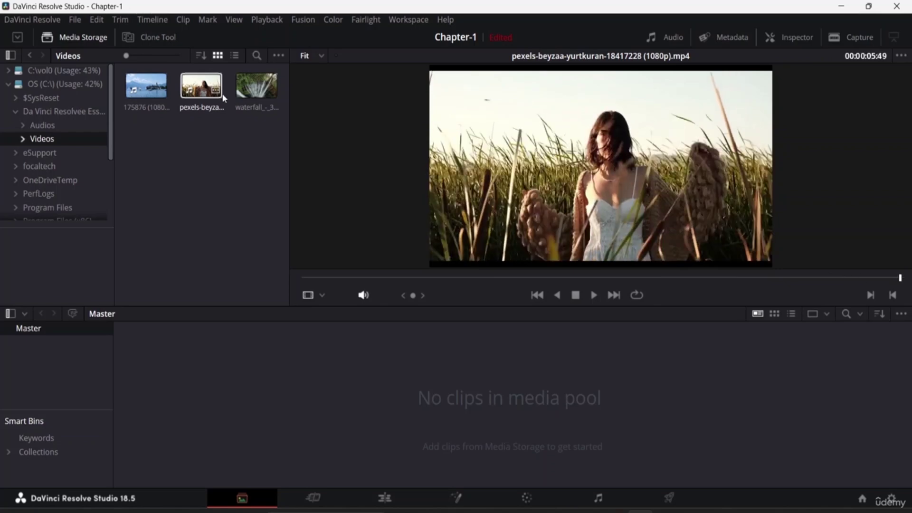
{"action": "left_click", "coordinate": [239, 90]}
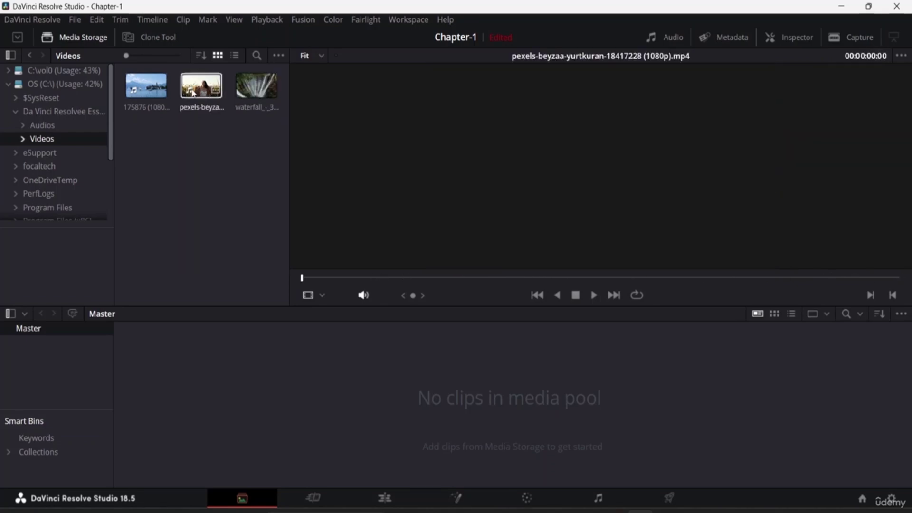
{"action": "left_click", "coordinate": [144, 88]}
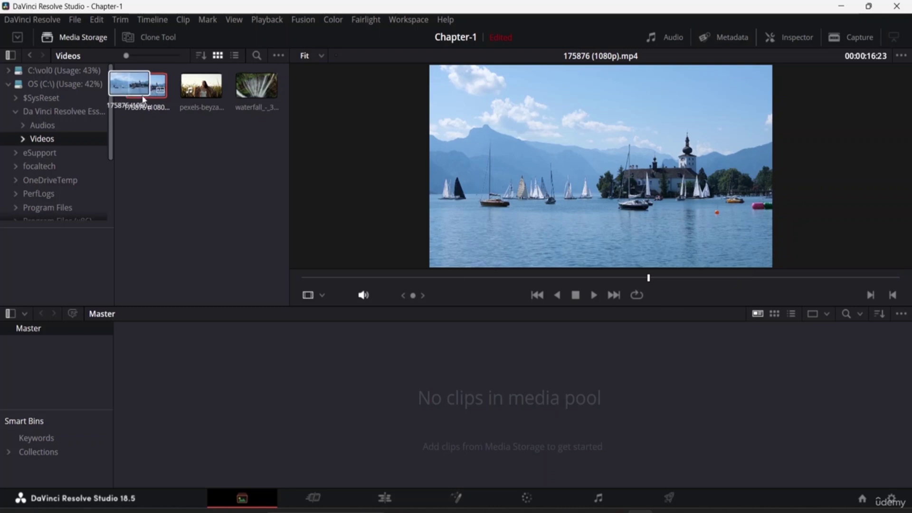
{"action": "left_click_drag", "start_coordinate": [142, 165], "coordinate": [184, 306]}
{"action": "left_click_drag", "start_coordinate": [157, 102], "coordinate": [175, 376]}
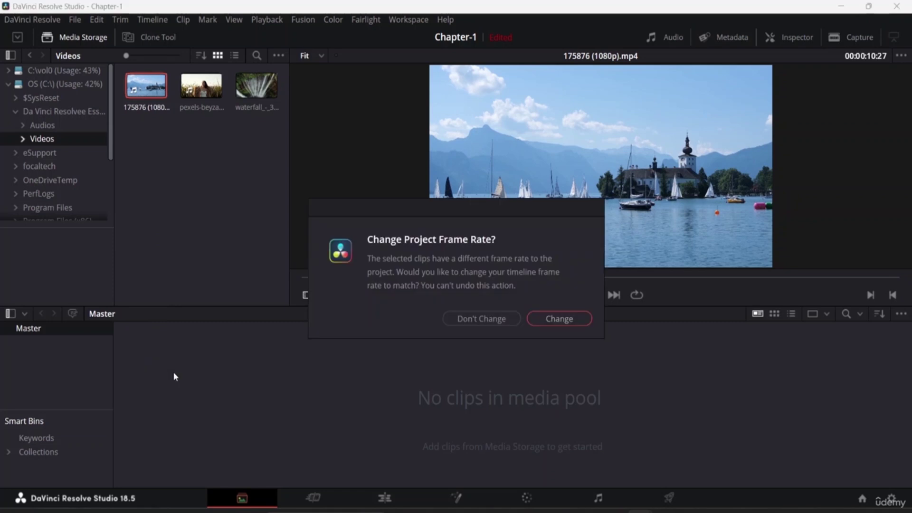
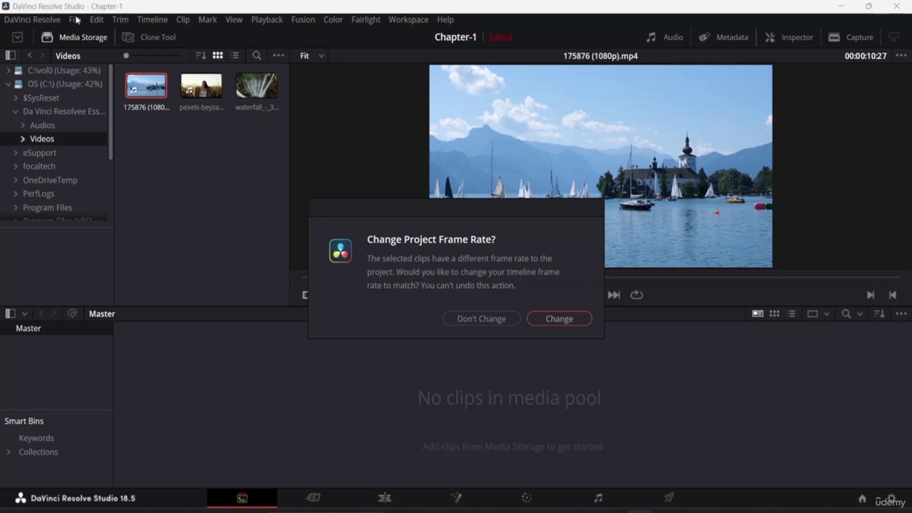
{"action": "left_click", "coordinate": [553, 320]}
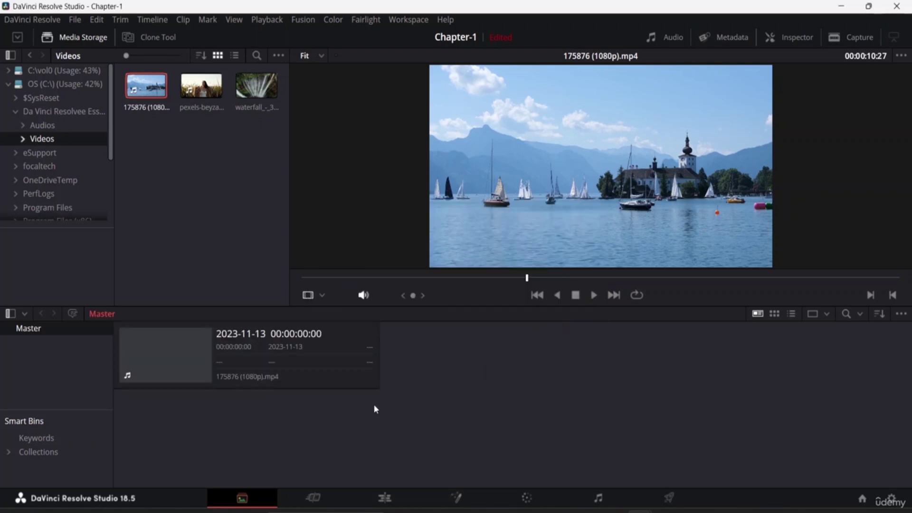
{"action": "left_click", "coordinate": [166, 363]}
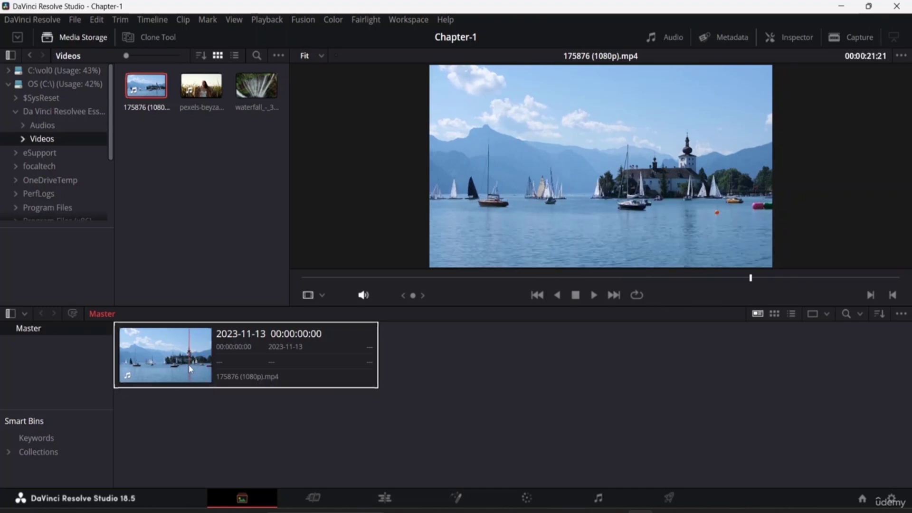
Review the timeline resolution and frame rate in the project's master settings, and close the settings without changes.
{"action": "left_click", "coordinate": [75, 20]}
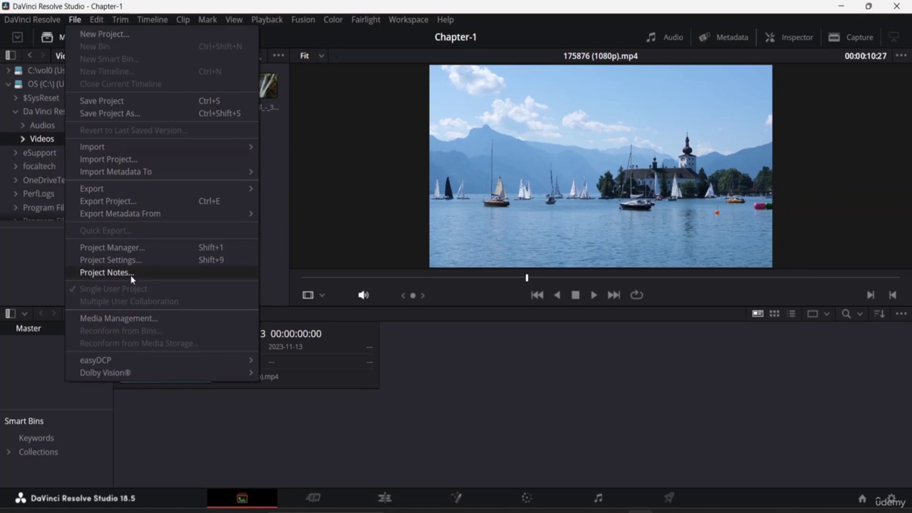
{"action": "left_click", "coordinate": [132, 260]}
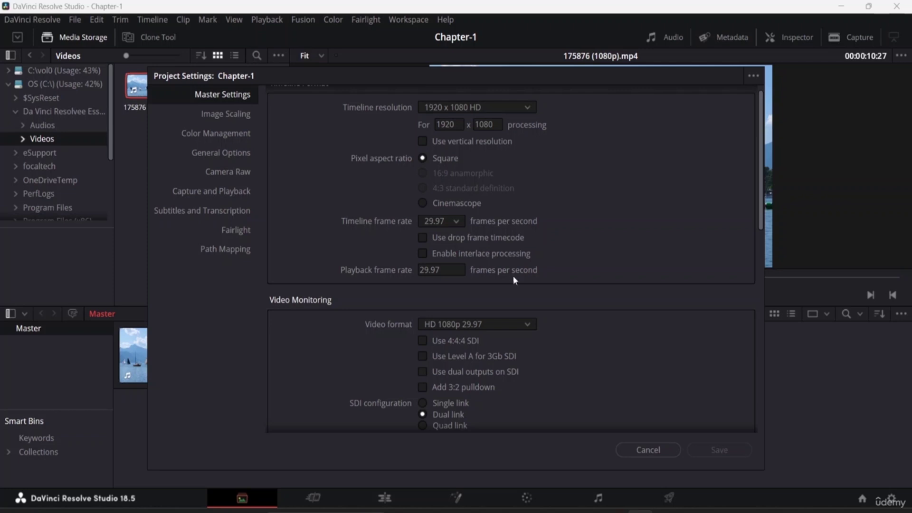
{"action": "scroll", "coordinate": [513, 276], "scroll_direction": "down", "scroll_amount": 10}
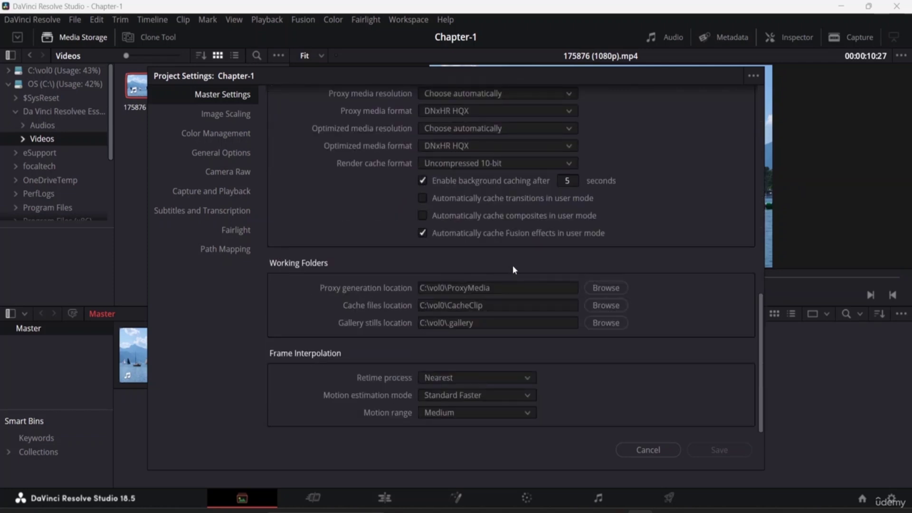
{"action": "scroll", "coordinate": [513, 267], "scroll_direction": "up", "scroll_amount": 10}
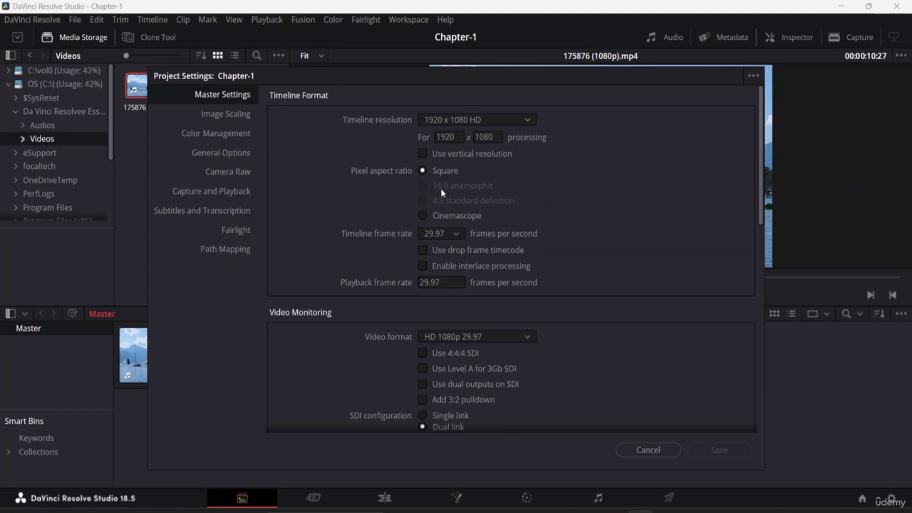
{"action": "left_click", "coordinate": [660, 457]}
Add the pexels field clip and the waterfall clip to the media pool, and preview the lake clip there.
{"action": "left_click", "coordinate": [201, 85]}
{"action": "left_click_drag", "start_coordinate": [201, 86], "coordinate": [455, 375]}
{"action": "left_click", "coordinate": [256, 85]}
{"action": "left_click_drag", "start_coordinate": [256, 85], "coordinate": [715, 366]}
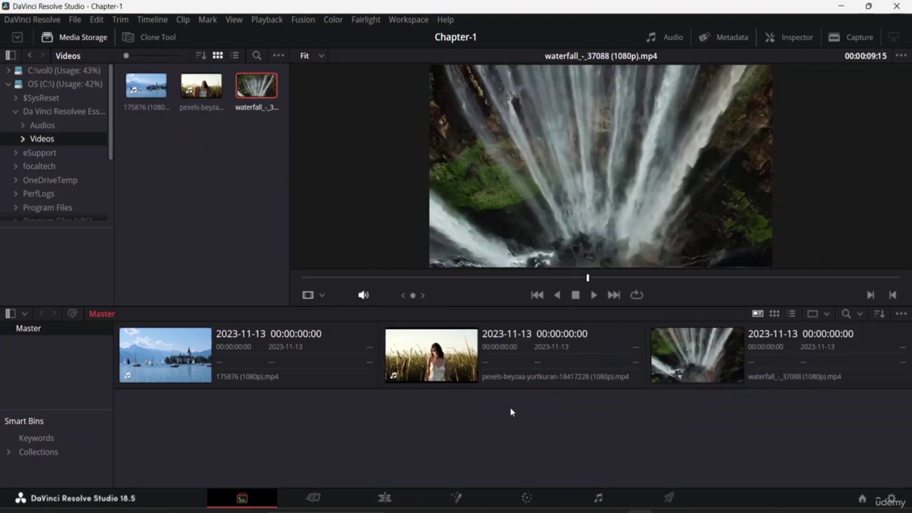
{"action": "left_click", "coordinate": [161, 363]}
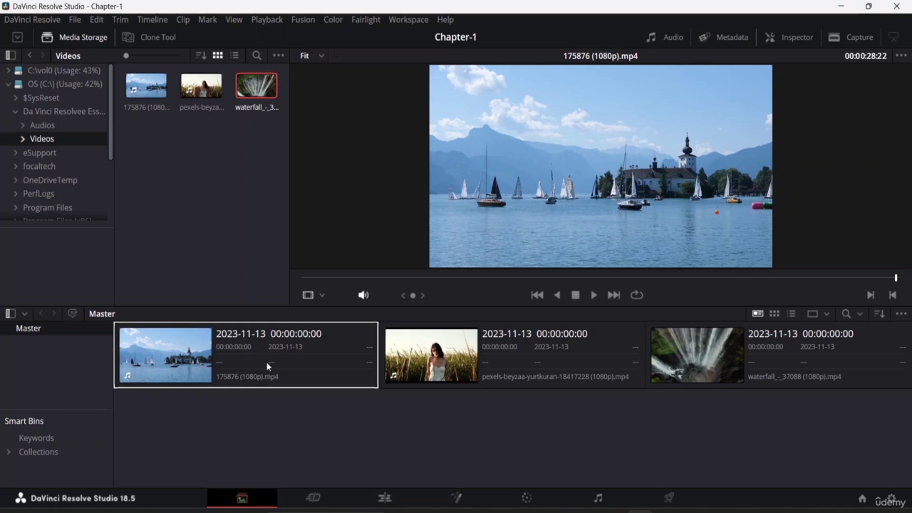
{"action": "left_click", "coordinate": [252, 392]}
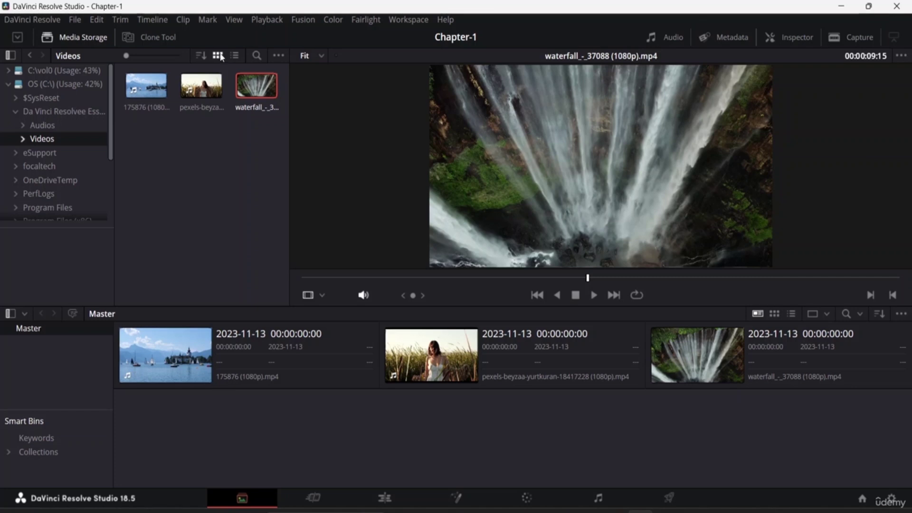
Try list view in media storage and return to thumbnails, and narrow the storage area with its folder list hidden.
{"action": "left_click", "coordinate": [234, 56]}
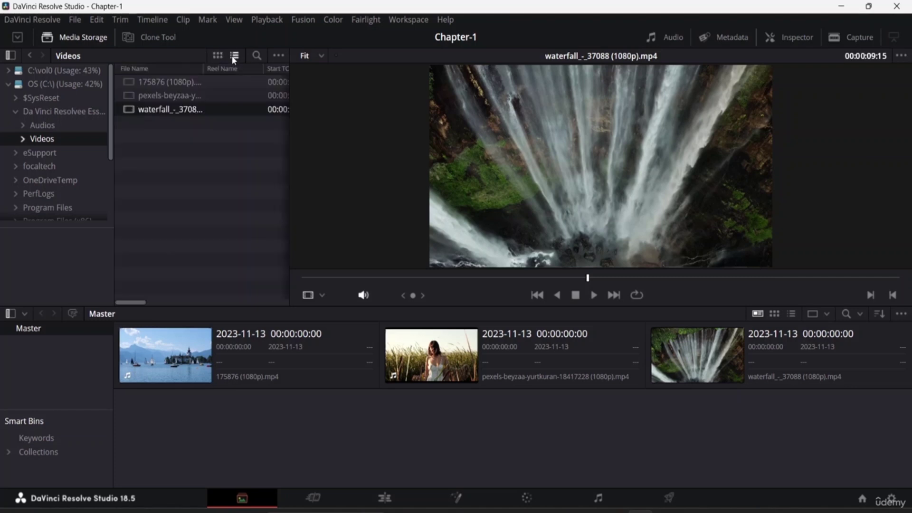
{"action": "left_click", "coordinate": [218, 56]}
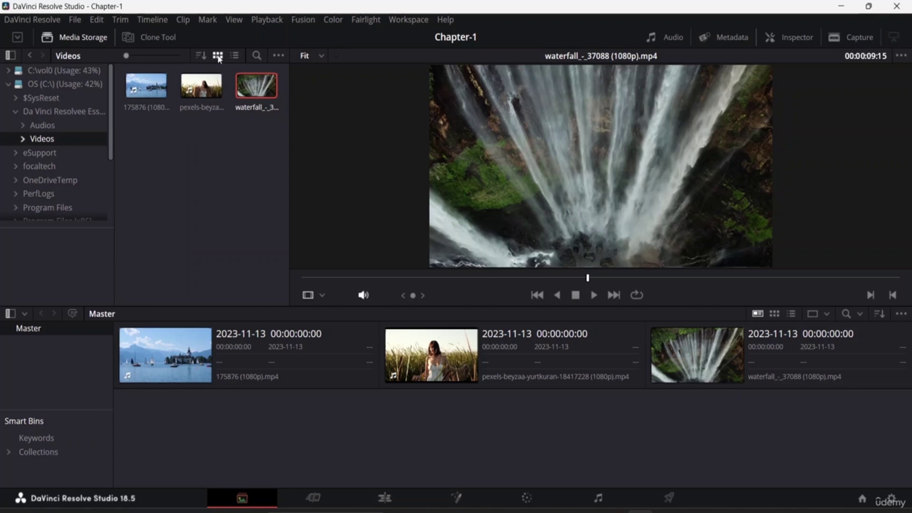
{"action": "left_click", "coordinate": [9, 55]}
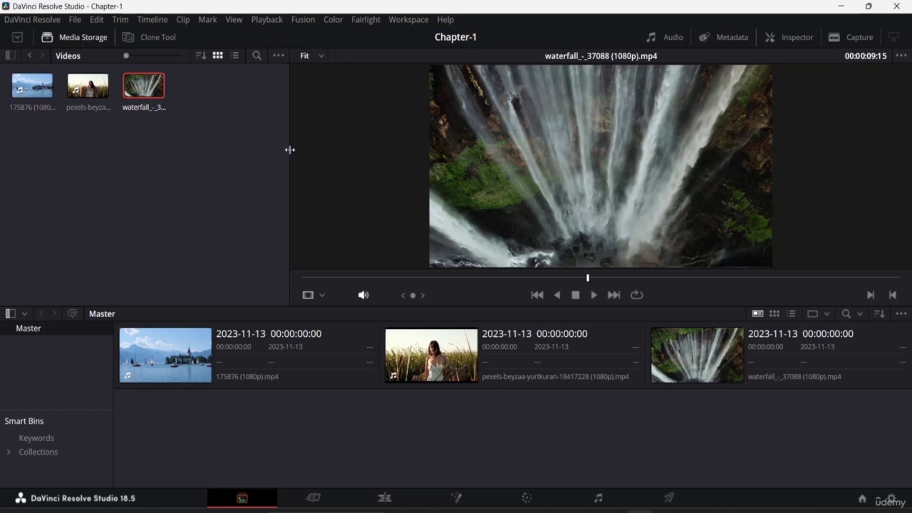
{"action": "left_click_drag", "start_coordinate": [290, 150], "coordinate": [202, 152]}
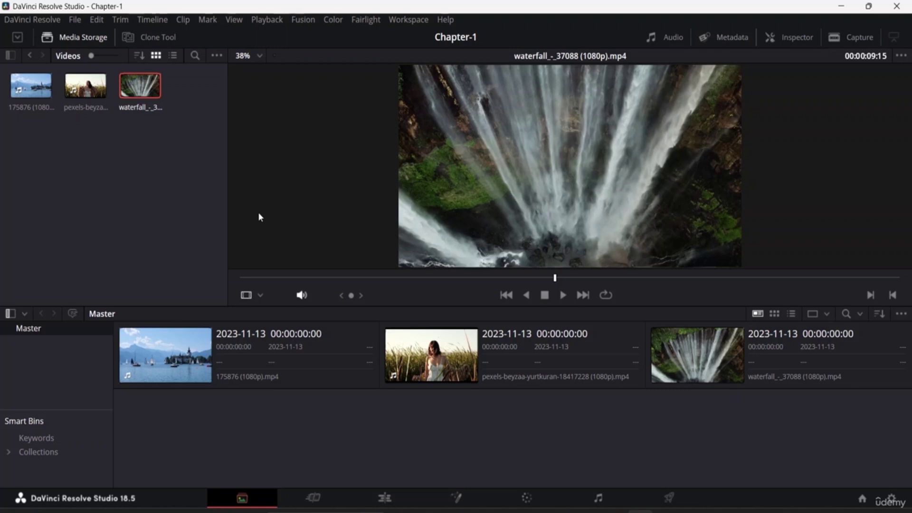
Try different viewer zoom levels on the waterfall clip, including 200%, and return the zoom to Fit.
{"action": "scroll", "coordinate": [259, 213], "scroll_direction": "down", "scroll_amount": 1}
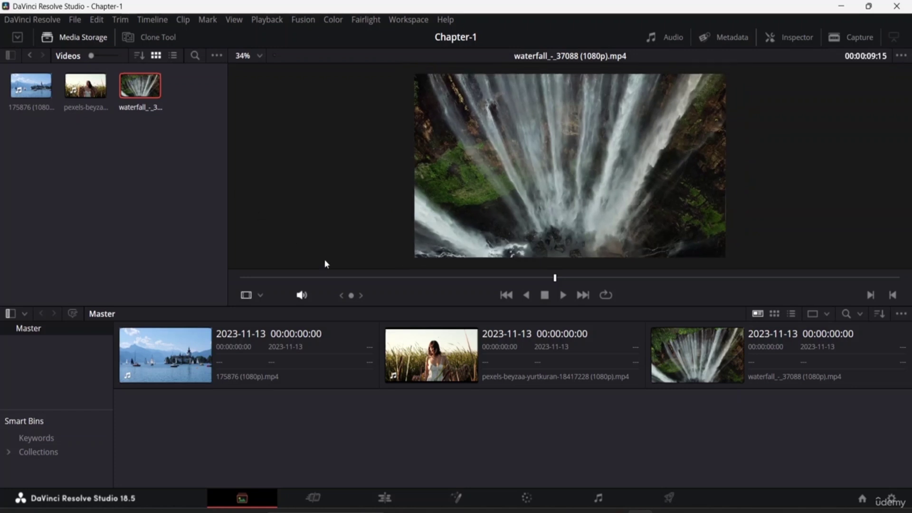
{"action": "key", "text": "shift+z"}
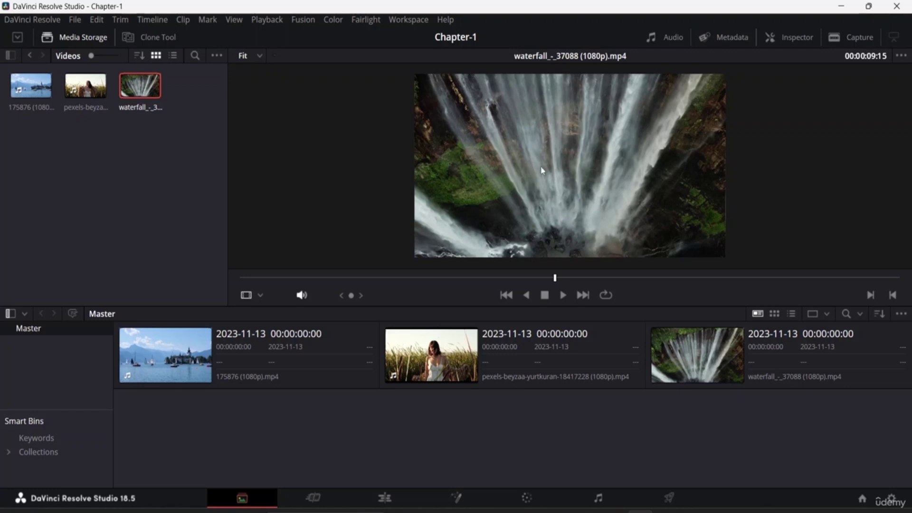
{"action": "left_click", "coordinate": [260, 56]}
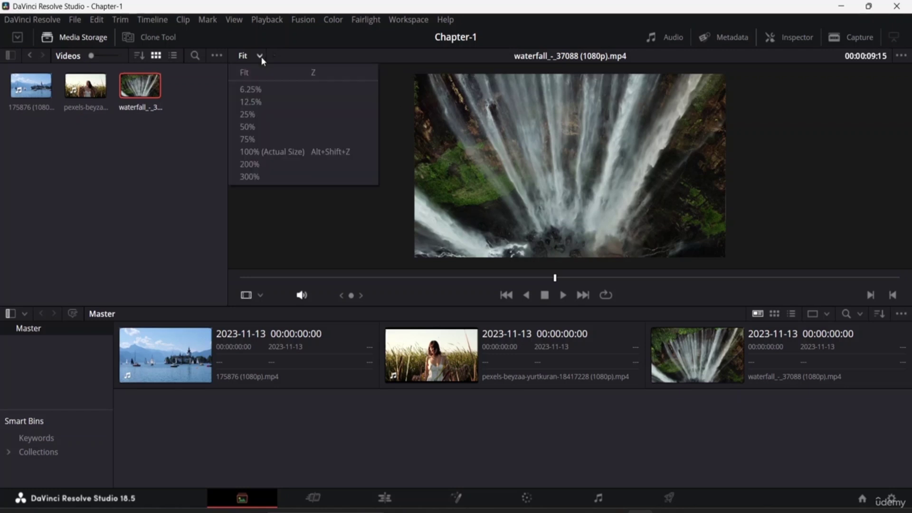
{"action": "left_click", "coordinate": [294, 164]}
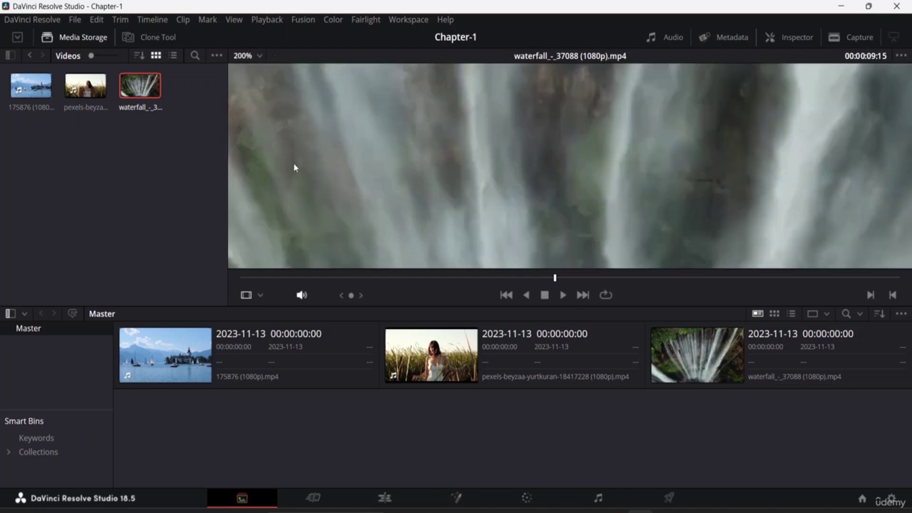
{"action": "left_click", "coordinate": [255, 56]}
{"action": "left_click", "coordinate": [261, 73]}
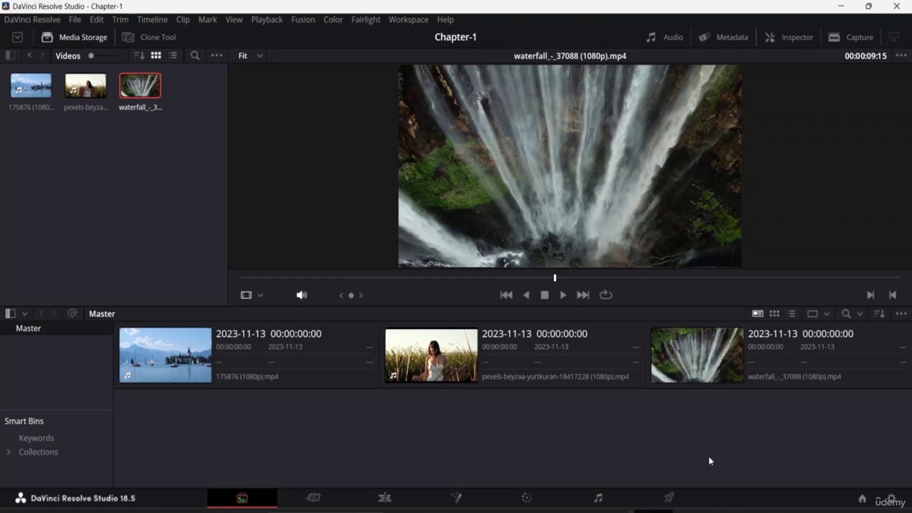
{"action": "left_click", "coordinate": [315, 495]}
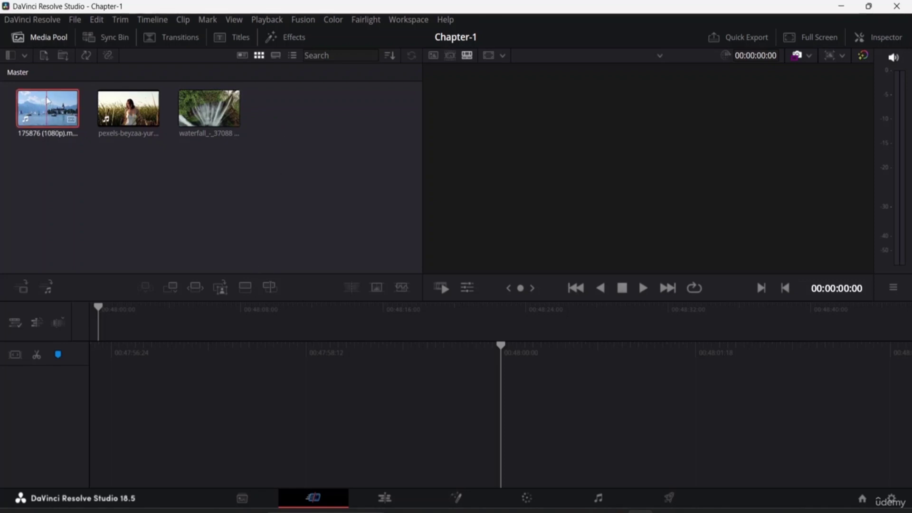
{"action": "left_click_drag", "start_coordinate": [47, 117], "coordinate": [299, 390]}
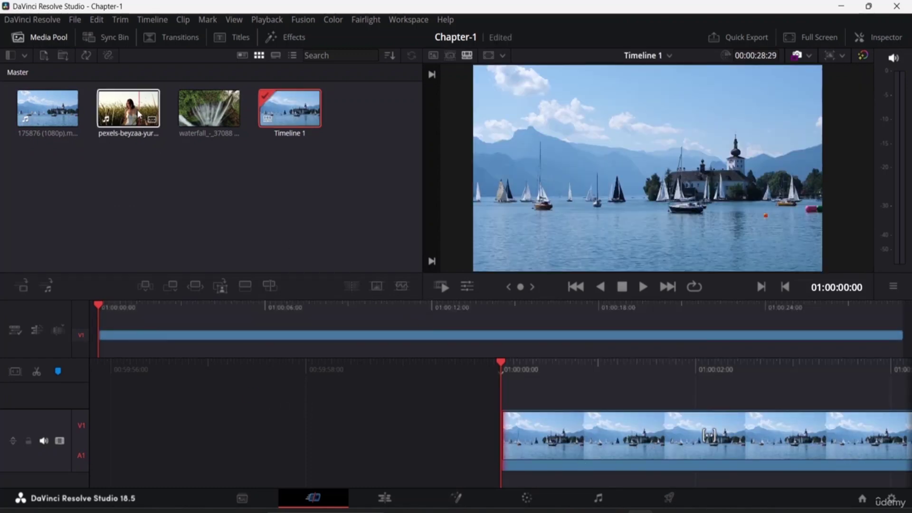
Preview the pexels field clip in the source viewer and delete the lake clip from the timeline.
{"action": "left_click", "coordinate": [143, 134]}
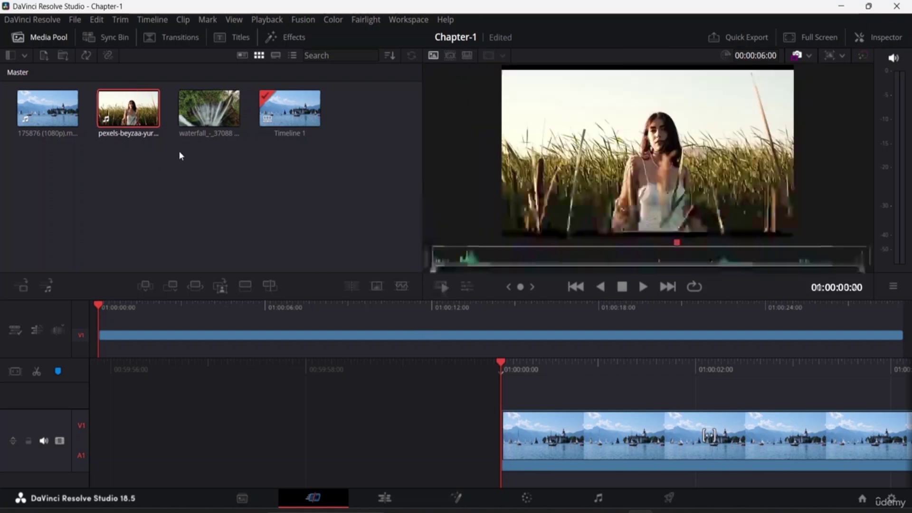
{"action": "left_click", "coordinate": [132, 115]}
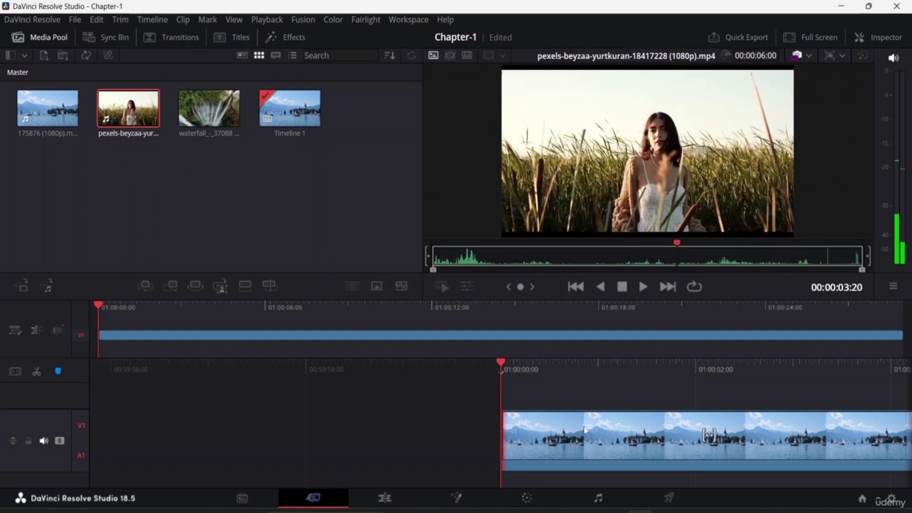
{"action": "left_click", "coordinate": [604, 444]}
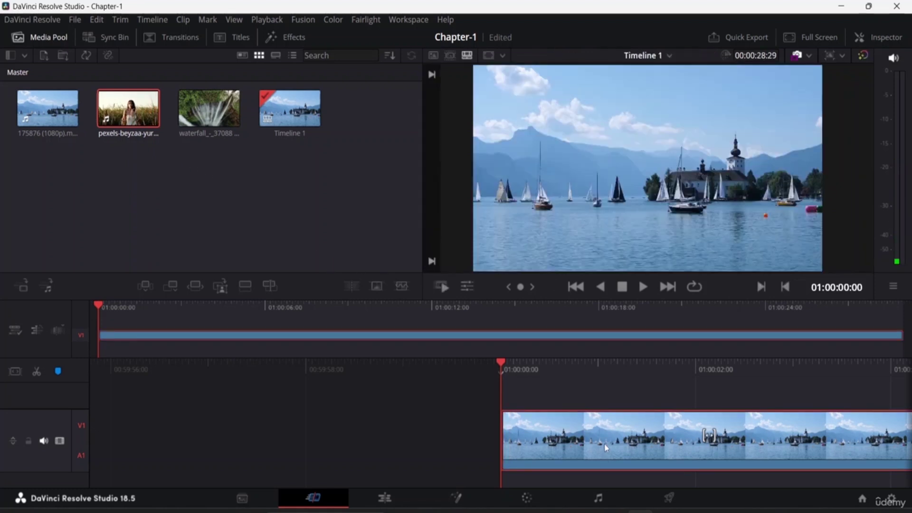
{"action": "key", "text": "Delete"}
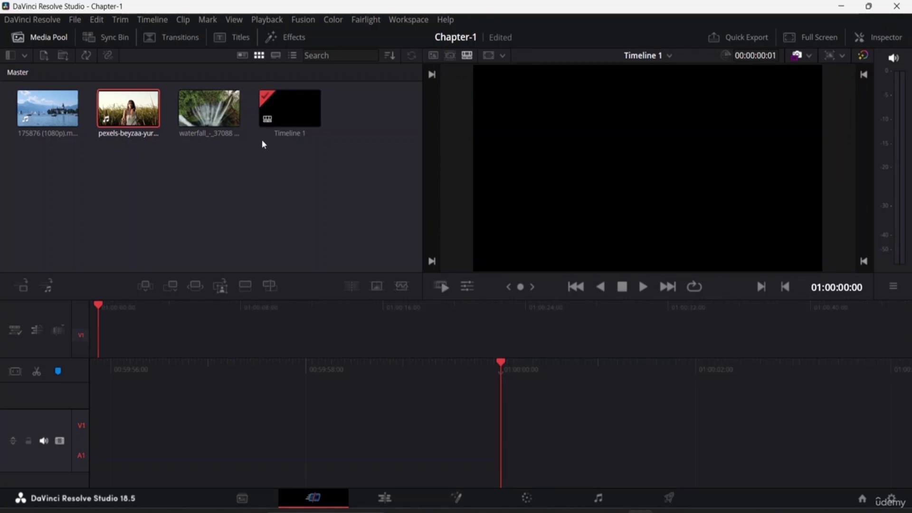
Review the Format, Monitor, Output and Color settings of Timeline 1, keeping the project settings in use.
{"action": "left_click", "coordinate": [268, 118]}
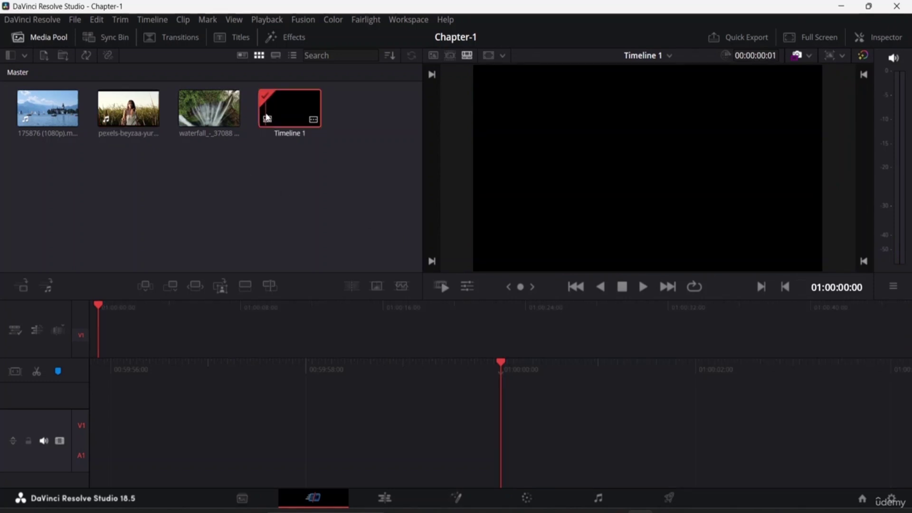
{"action": "right_click", "coordinate": [267, 117]}
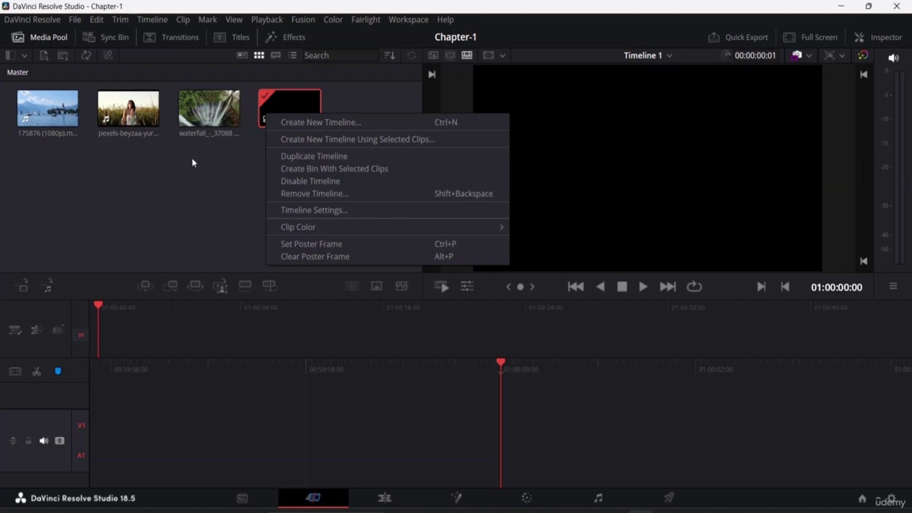
{"action": "left_click", "coordinate": [168, 186]}
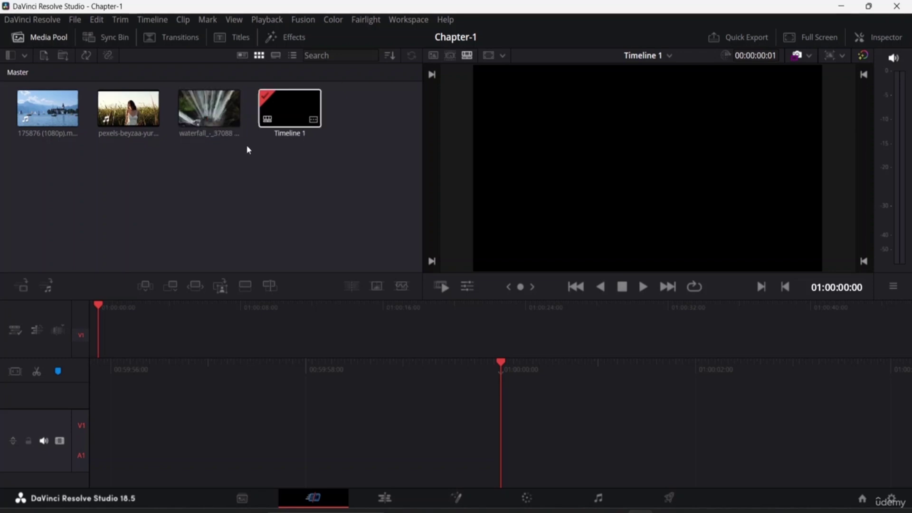
{"action": "right_click", "coordinate": [291, 101]}
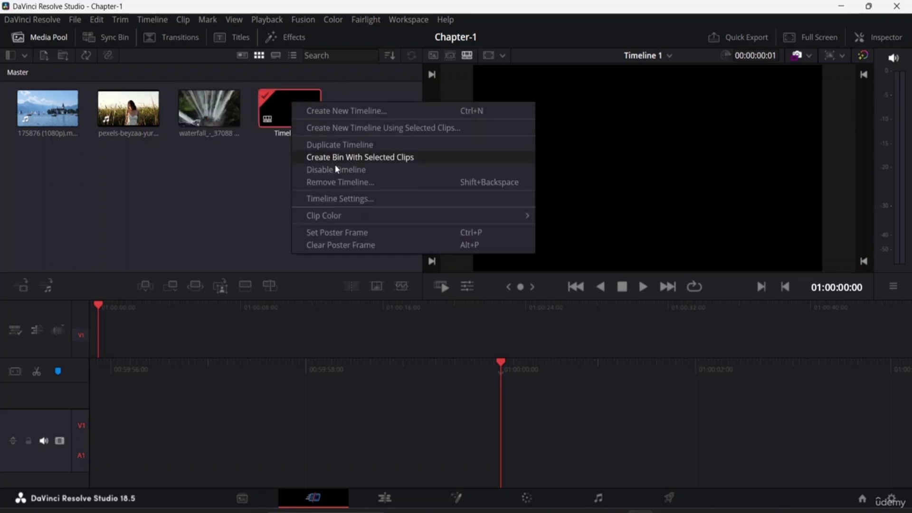
{"action": "left_click", "coordinate": [341, 199]}
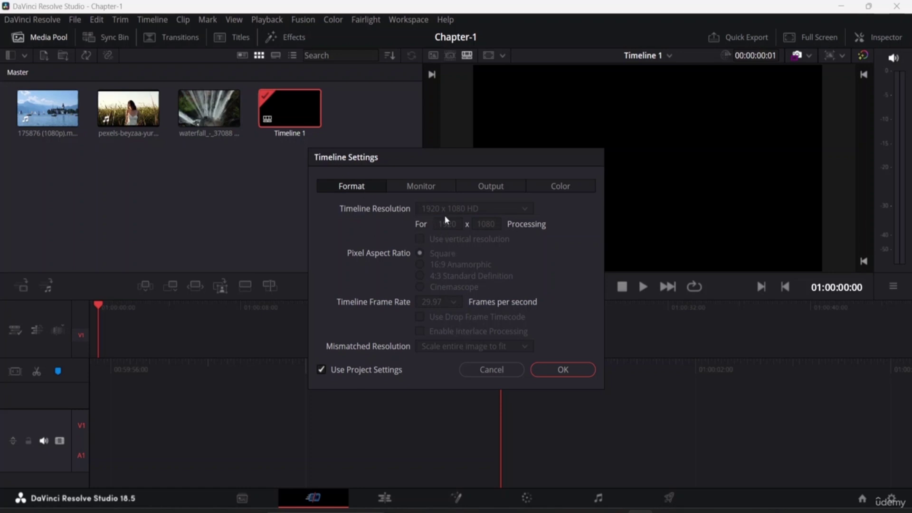
{"action": "left_click", "coordinate": [418, 186]}
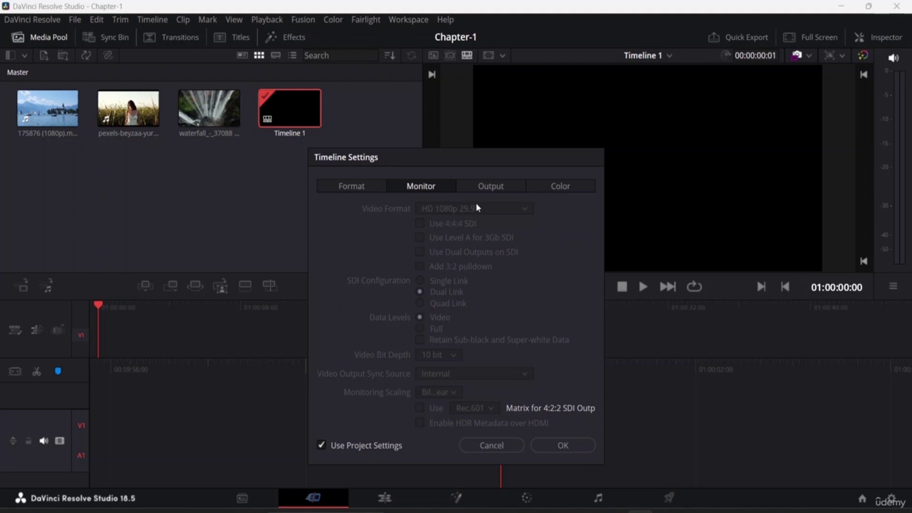
{"action": "left_click", "coordinate": [492, 186]}
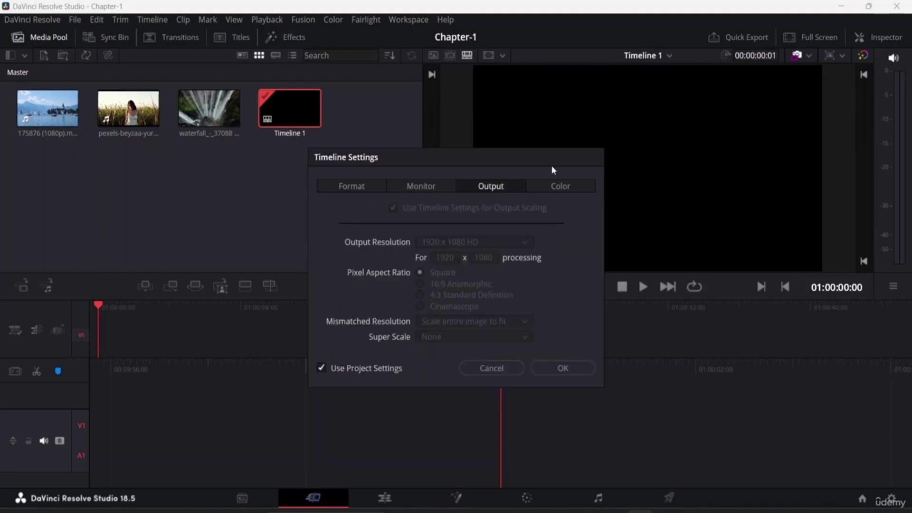
{"action": "left_click", "coordinate": [557, 188]}
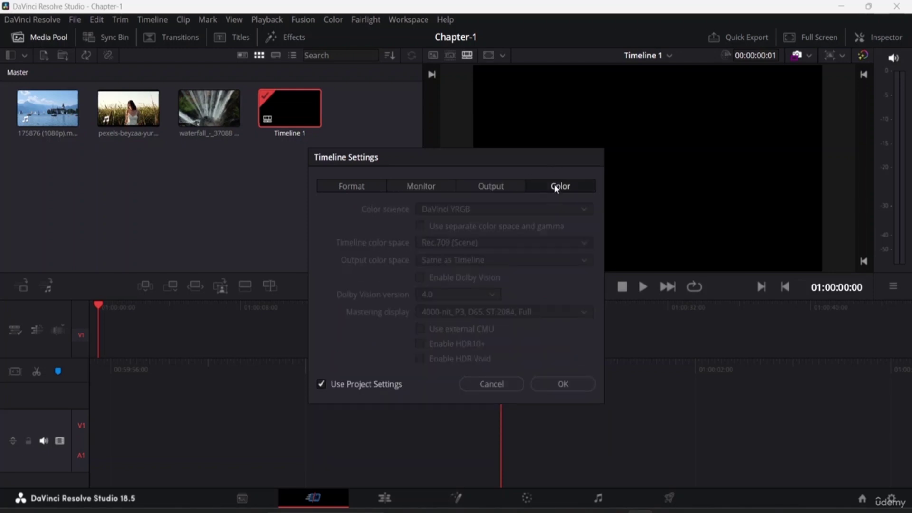
{"action": "left_click", "coordinate": [348, 187]}
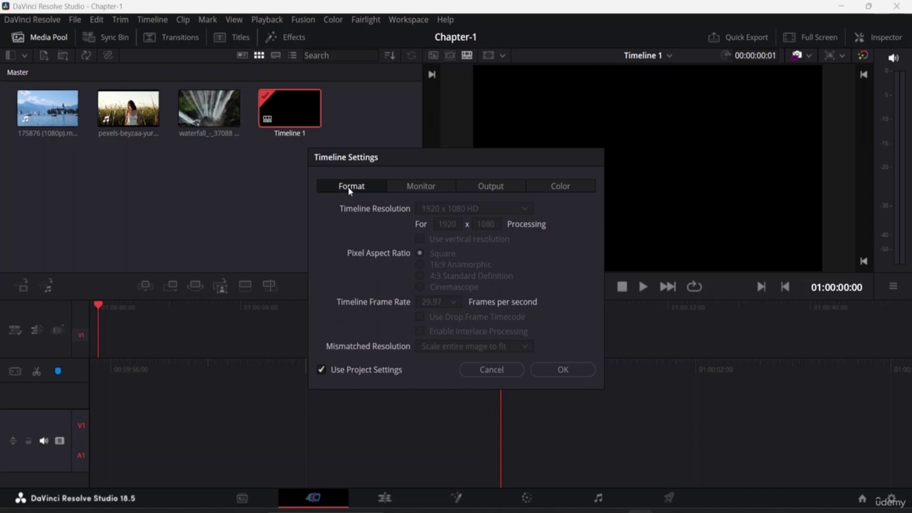
{"action": "left_click", "coordinate": [560, 373]}
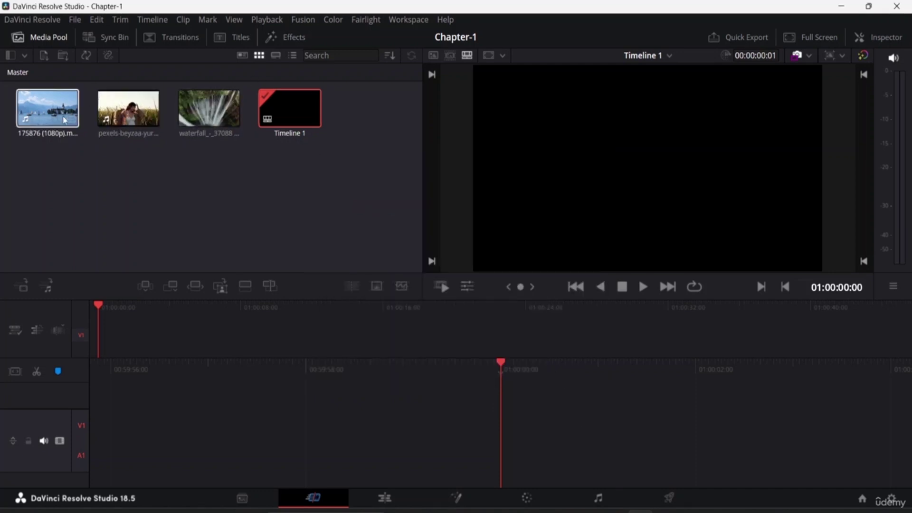
Open the lake clip in the source viewer and trim it to about 13:11, starting at about 00:00:09:18.
{"action": "left_click", "coordinate": [41, 114]}
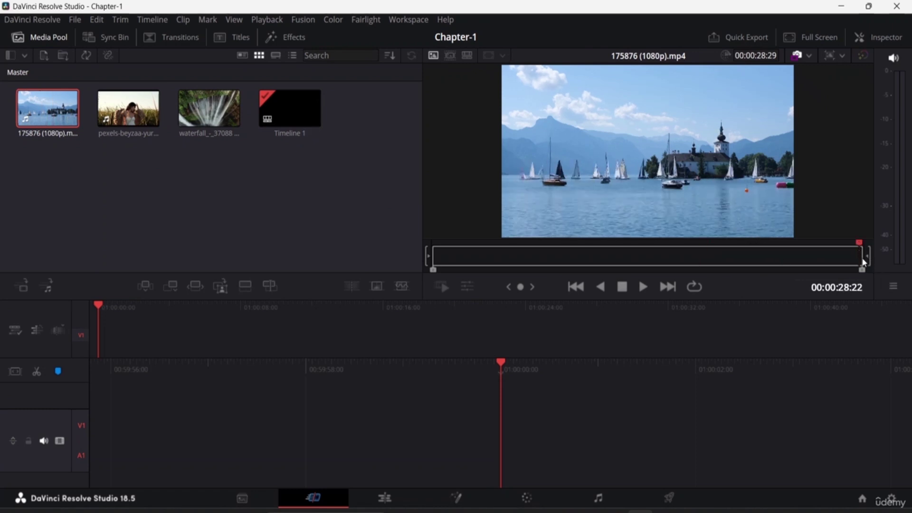
{"action": "left_click", "coordinate": [427, 259]}
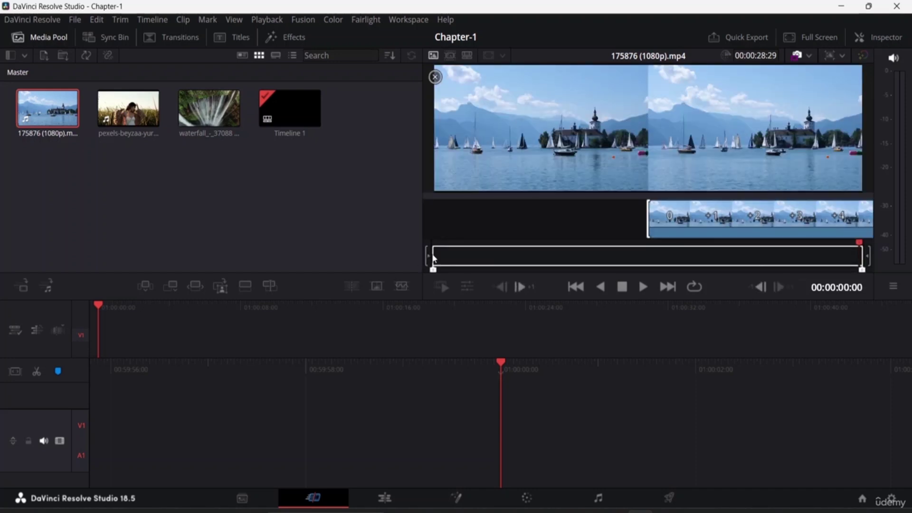
{"action": "left_click_drag", "start_coordinate": [433, 257], "coordinate": [575, 272]}
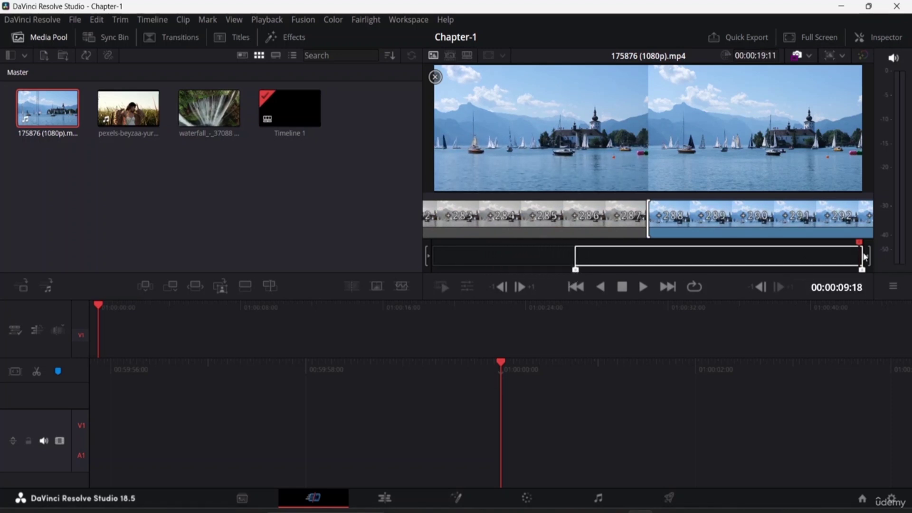
{"action": "left_click_drag", "start_coordinate": [860, 257], "coordinate": [776, 263]}
{"action": "left_click_drag", "start_coordinate": [862, 267], "coordinate": [576, 243]}
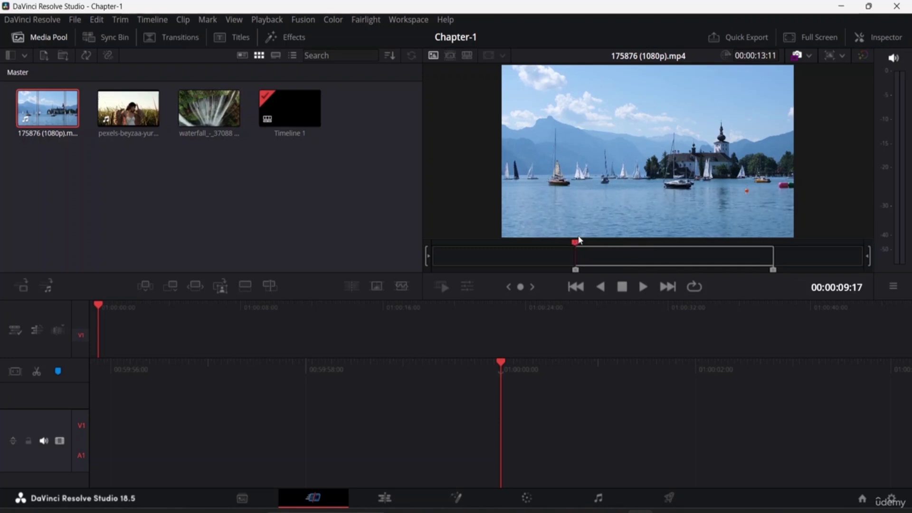
Preview the marked range of the lake clip and place it at the start of Timeline 1.
{"action": "left_click", "coordinate": [642, 287]}
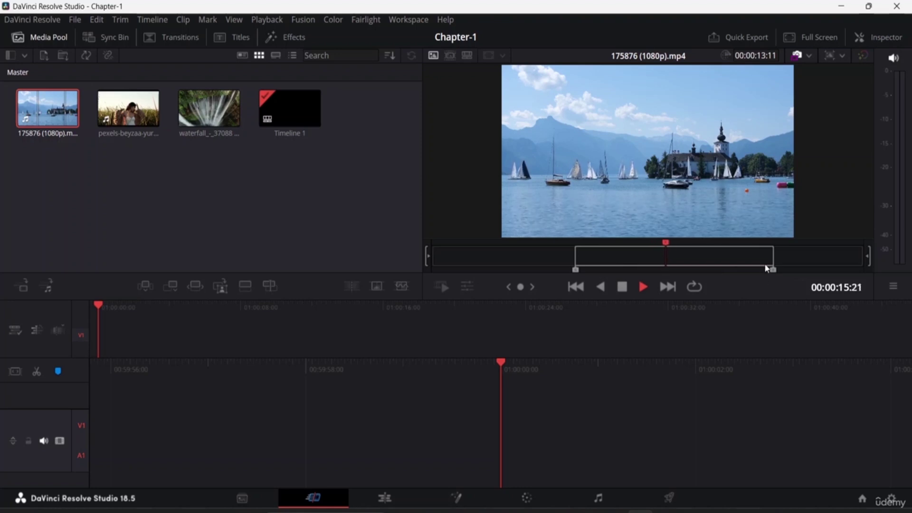
{"action": "left_click", "coordinate": [640, 256]}
{"action": "left_click", "coordinate": [688, 259]}
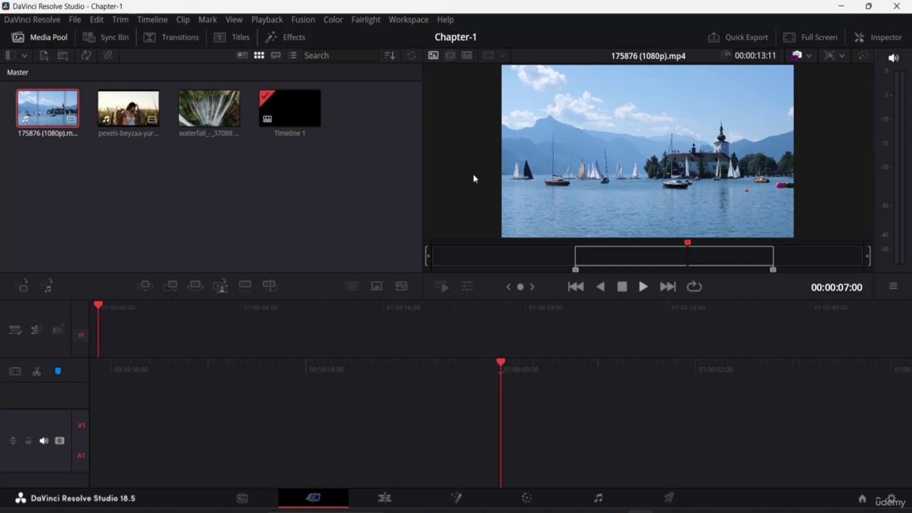
{"action": "left_click_drag", "start_coordinate": [638, 181], "coordinate": [503, 400]}
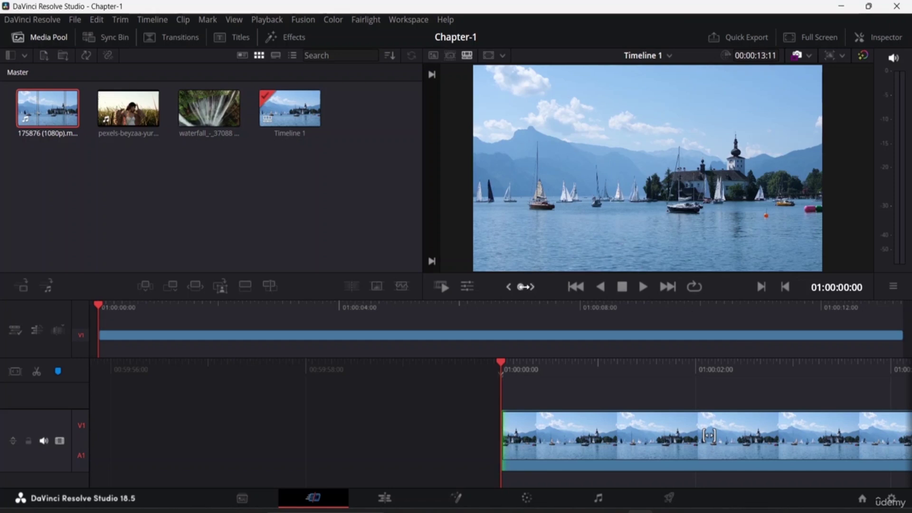
Play back the trimmed lake clip on the timeline and return the playhead to the beginning.
{"action": "left_click", "coordinate": [631, 425]}
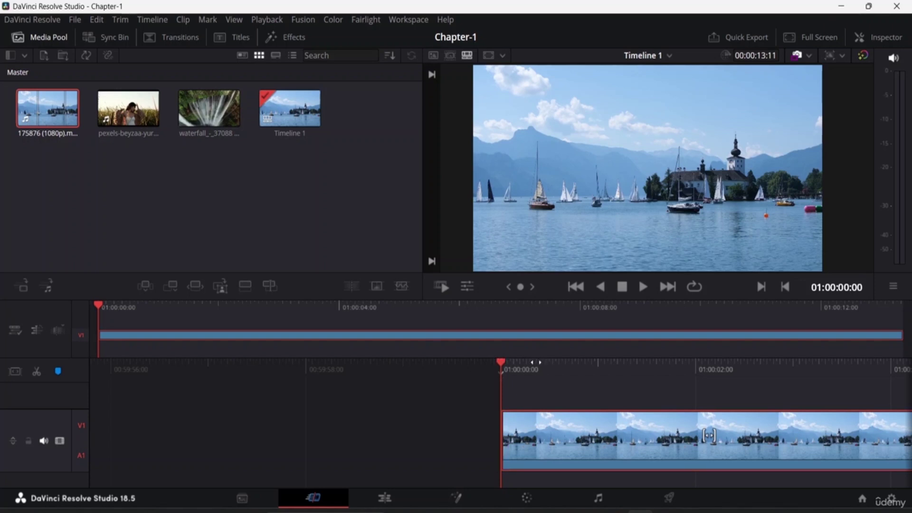
{"action": "key", "text": "space"}
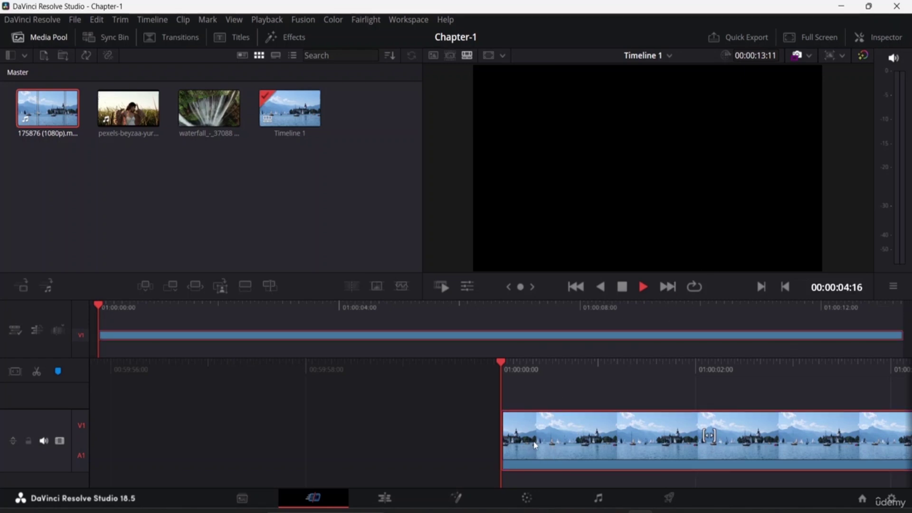
{"action": "left_click", "coordinate": [456, 413]}
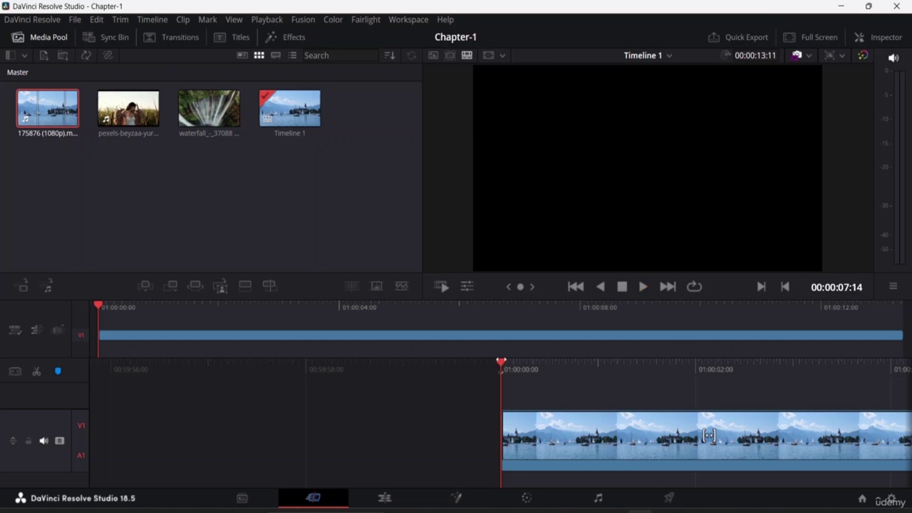
{"action": "left_click", "coordinate": [518, 360]}
{"action": "key", "text": "space"}
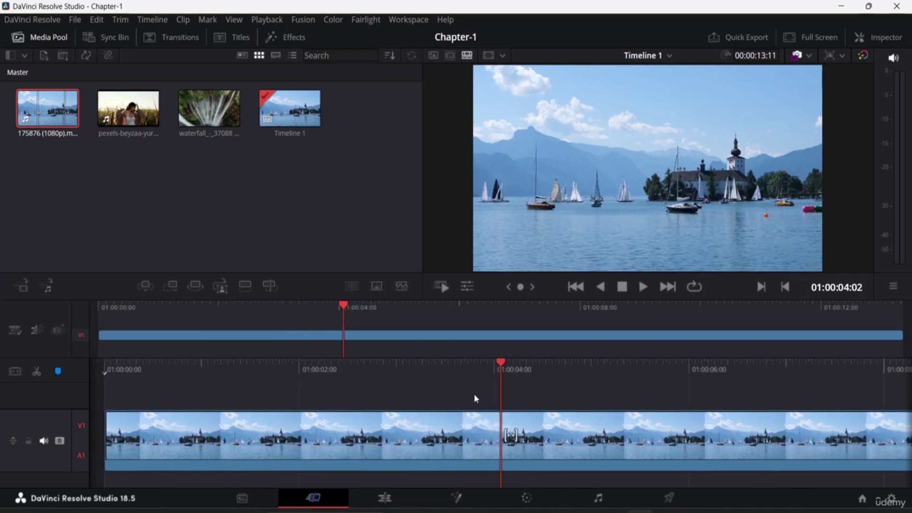
{"action": "key", "text": "space"}
{"action": "key", "text": "Home"}
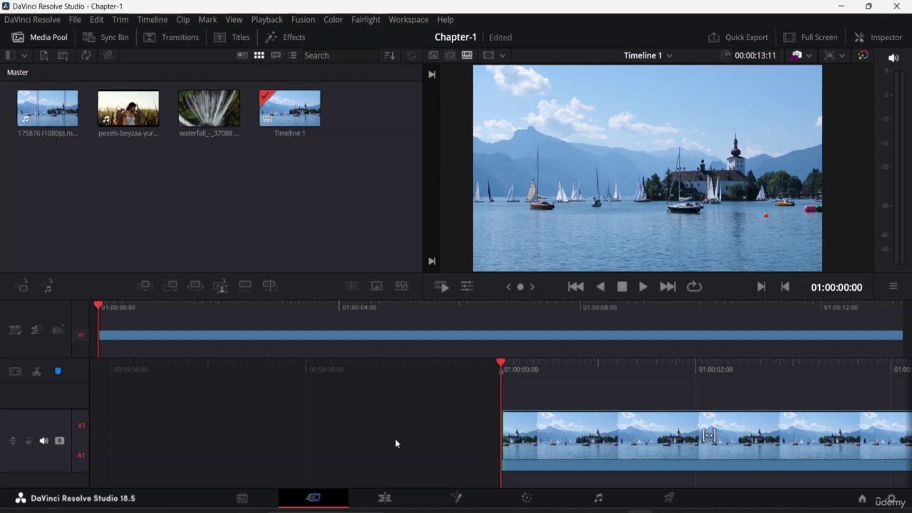
Add the pexels field clip to the timeline directly after the lake clip.
{"action": "left_click", "coordinate": [125, 109]}
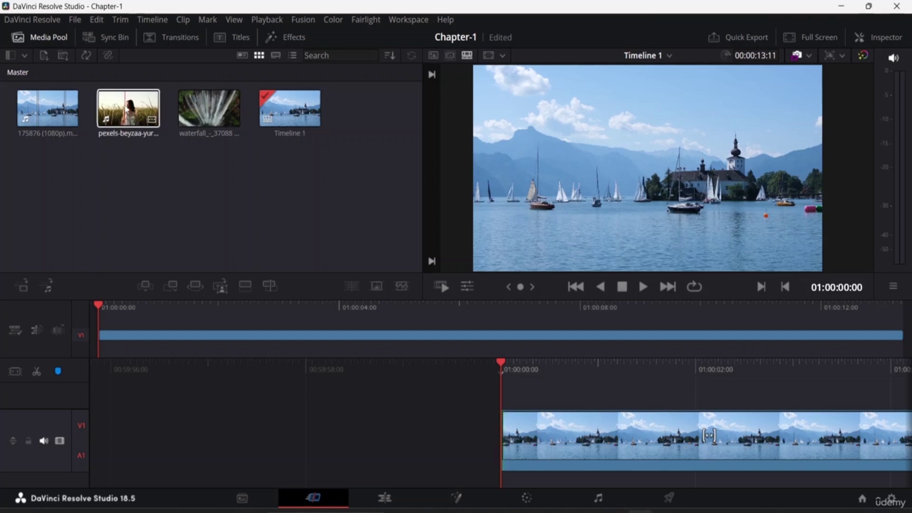
{"action": "left_click_drag", "start_coordinate": [127, 109], "coordinate": [758, 417]}
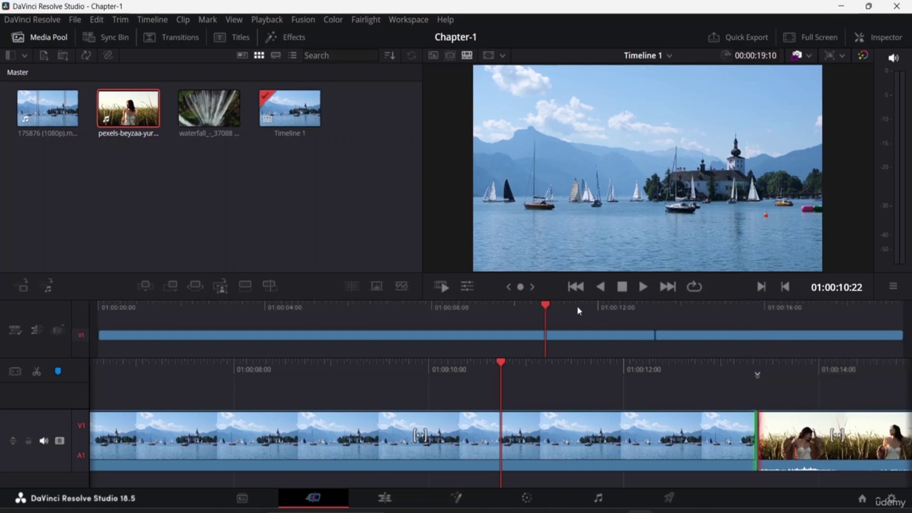
{"action": "left_click_drag", "start_coordinate": [545, 308], "coordinate": [400, 376]}
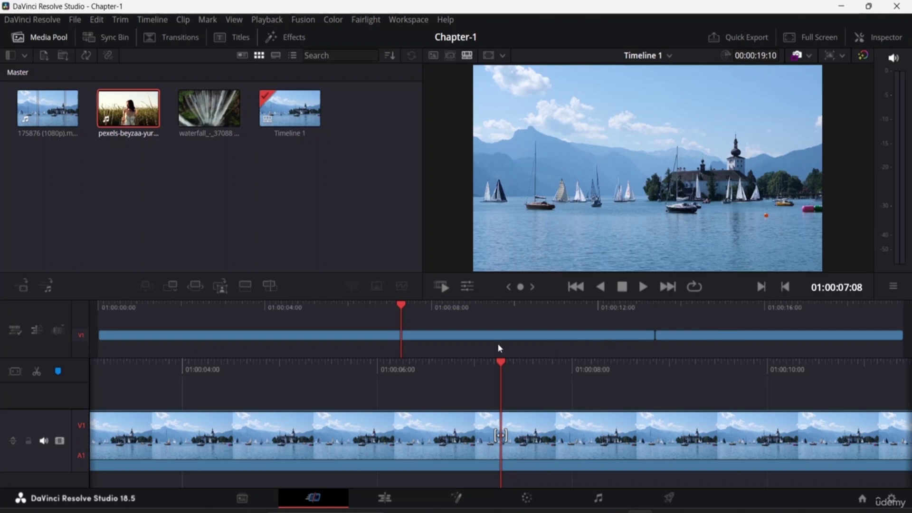
Add the waterfall clip to the end of the timeline, after the field clip.
{"action": "left_click_drag", "start_coordinate": [209, 108], "coordinate": [497, 373]}
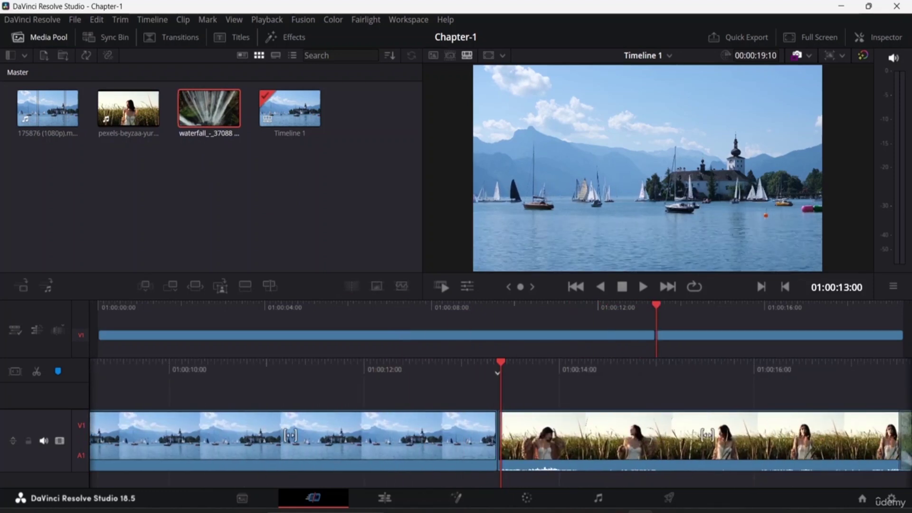
{"action": "left_click_drag", "start_coordinate": [905, 430], "coordinate": [812, 446]}
{"action": "left_click_drag", "start_coordinate": [792, 444], "coordinate": [734, 440]}
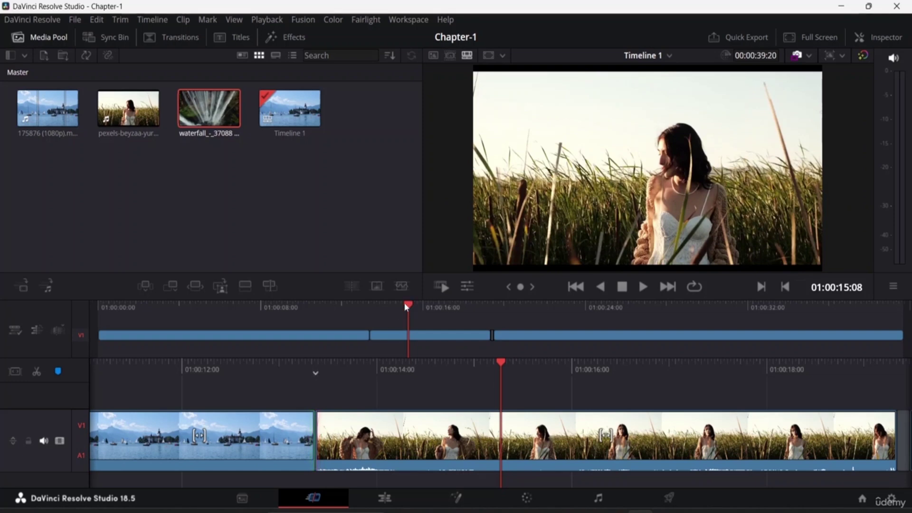
Delete the small gap between the field clip and the waterfall clip on the timeline.
{"action": "left_click_drag", "start_coordinate": [408, 300], "coordinate": [489, 308]}
{"action": "left_click", "coordinate": [493, 433]}
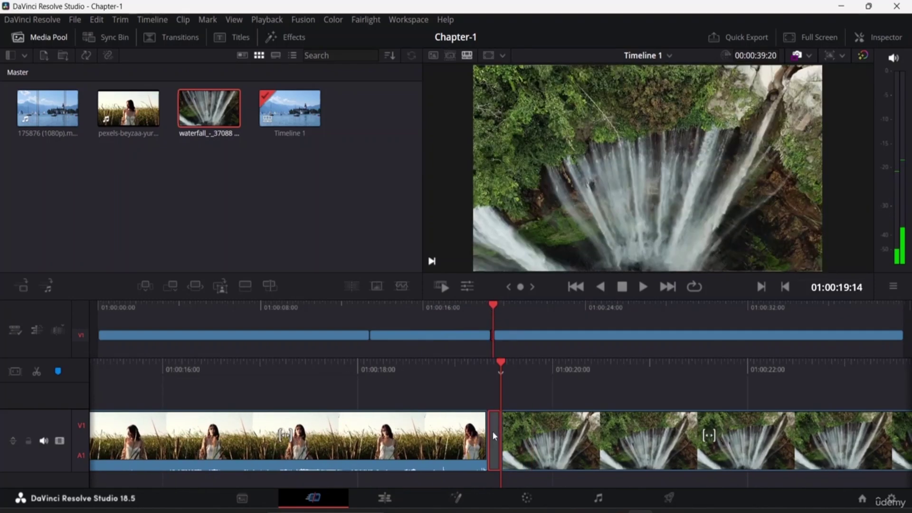
{"action": "key", "text": "Delete"}
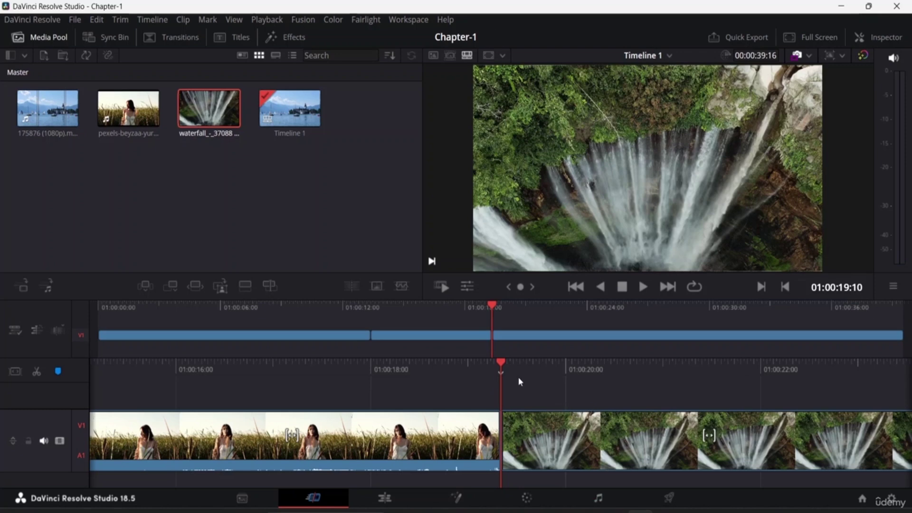
Scrub the timeline to 01:00:18:00 and try shifting the waterfall clip toward the field clip.
{"action": "left_click_drag", "start_coordinate": [475, 365], "coordinate": [643, 366]}
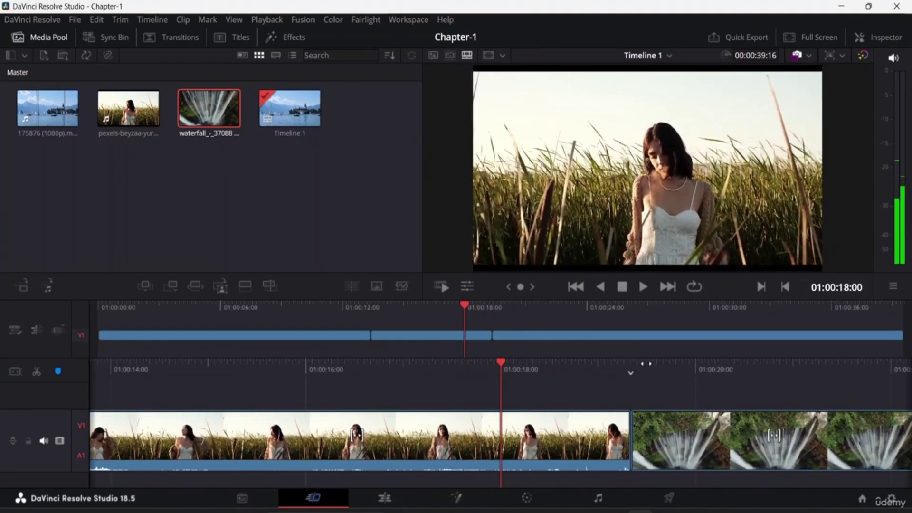
{"action": "key", "text": "minus"}
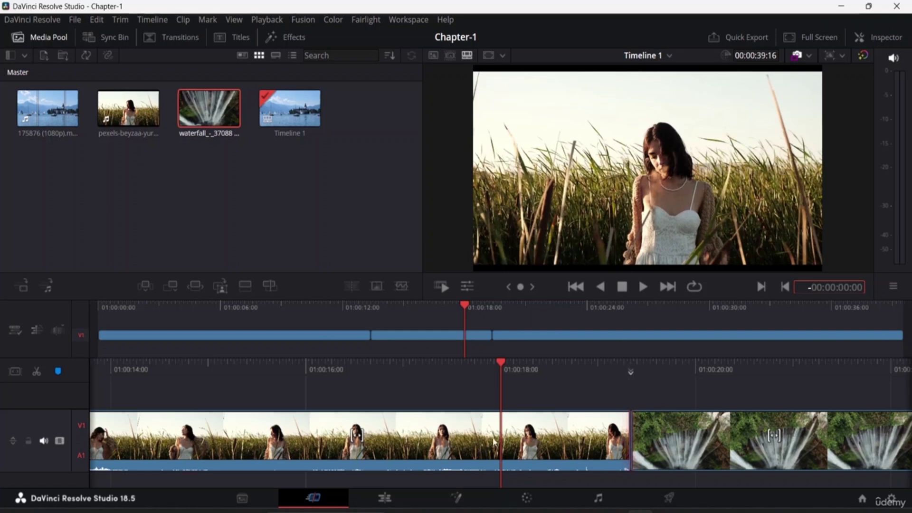
{"action": "left_click_drag", "start_coordinate": [735, 432], "coordinate": [667, 423]}
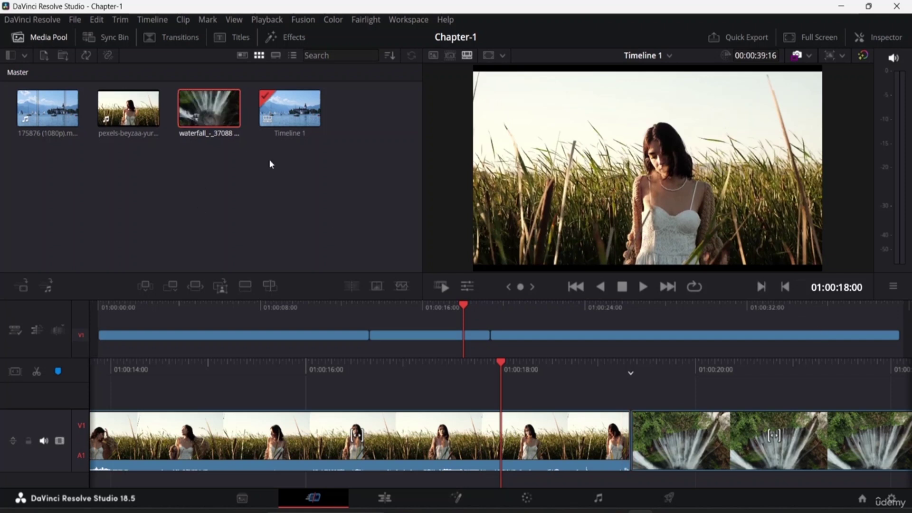
Open the waterfall clip in the source viewer and play part of it.
{"action": "double_click", "coordinate": [233, 119]}
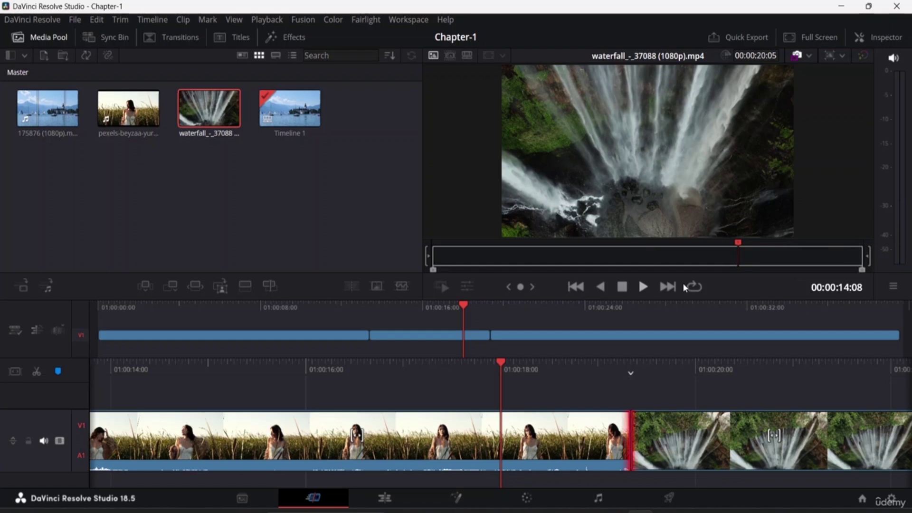
{"action": "left_click", "coordinate": [644, 286]}
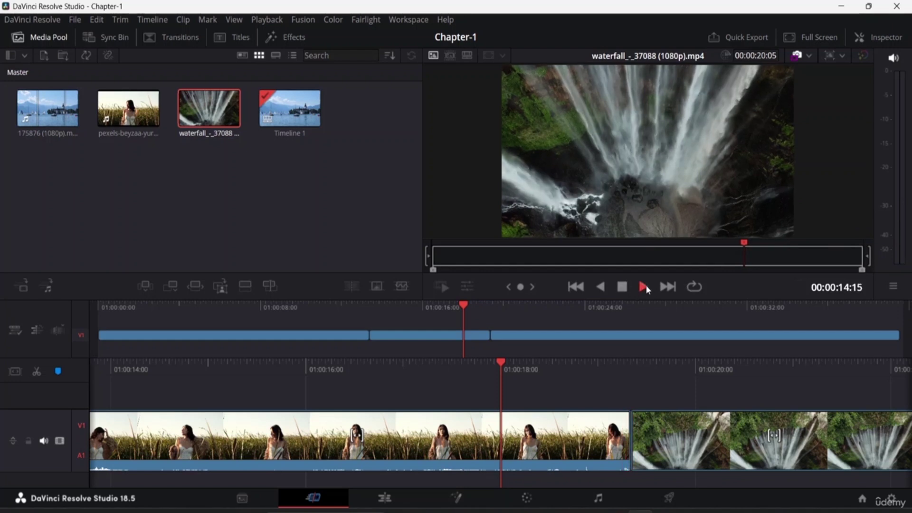
{"action": "left_click", "coordinate": [620, 287]}
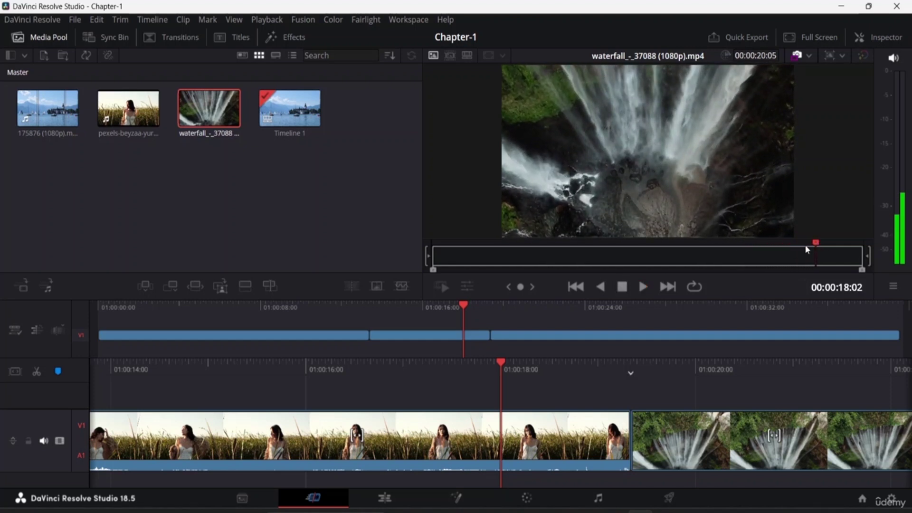
Return the waterfall clip to its start in the source viewer and play its opening moment.
{"action": "left_click_drag", "start_coordinate": [806, 249], "coordinate": [421, 247]}
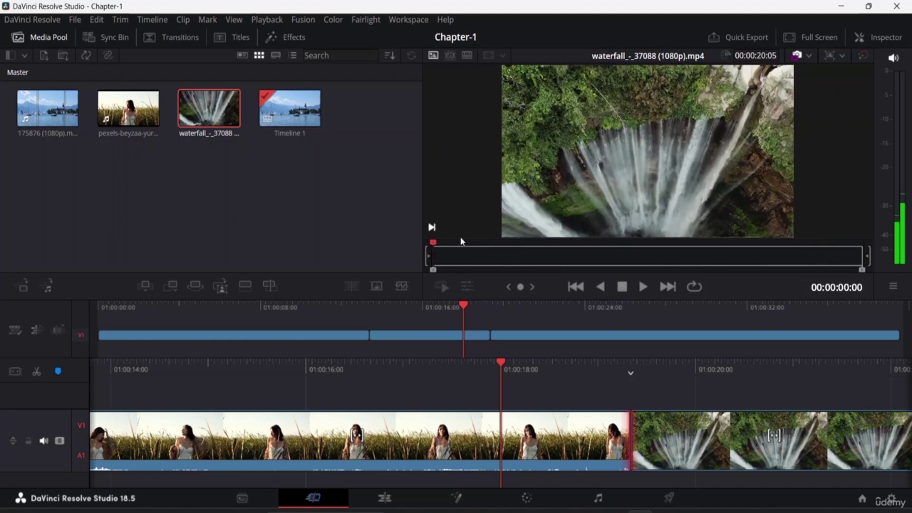
{"action": "key", "text": "space"}
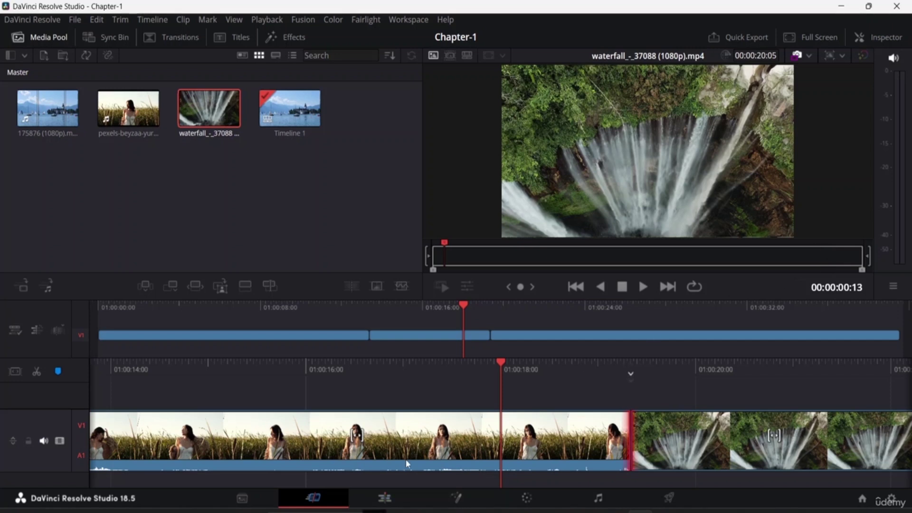
Open Timeline 1 on the Edit page and move the playhead to its start at 01:00:00:00.
{"action": "left_click", "coordinate": [385, 498]}
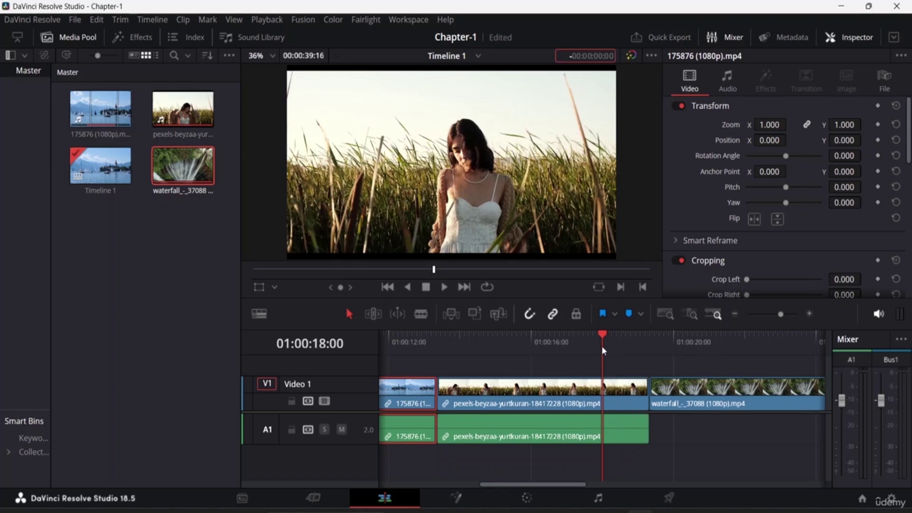
{"action": "left_click", "coordinate": [677, 418]}
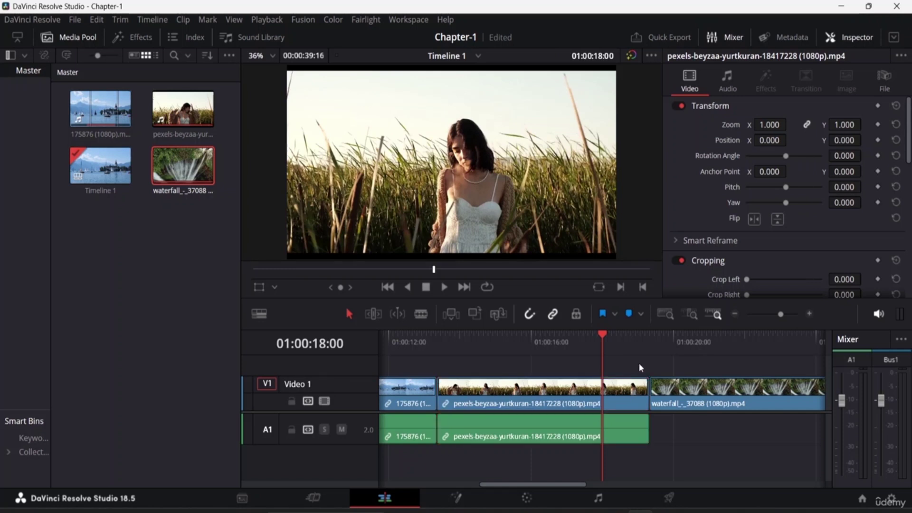
{"action": "key", "text": "minus"}
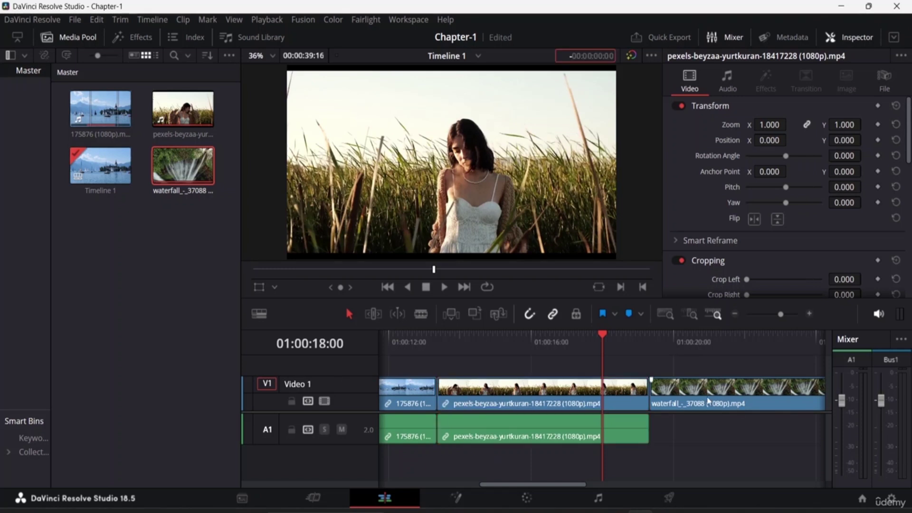
{"action": "left_click_drag", "start_coordinate": [604, 331], "coordinate": [300, 337]}
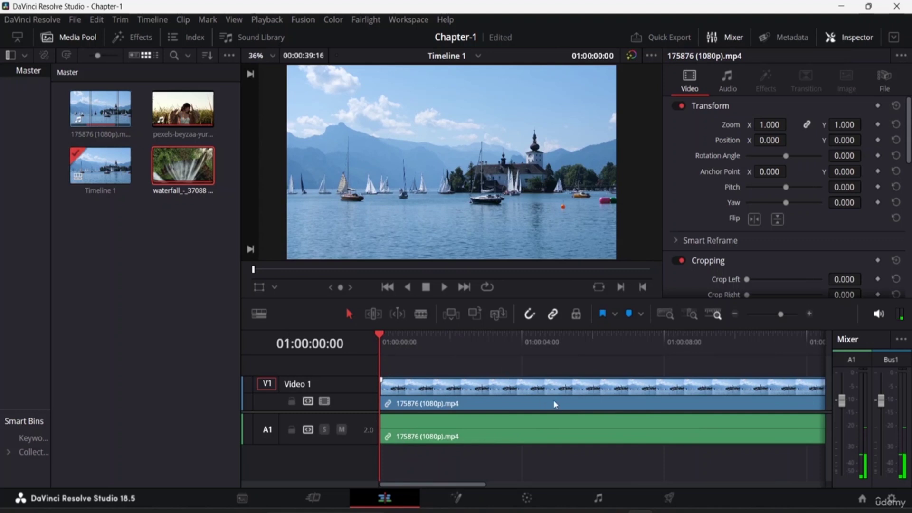
Zoom the timeline until the lake, field and waterfall clips all fit in view.
{"action": "scroll", "coordinate": [562, 406], "scroll_direction": "down", "scroll_amount": 4}
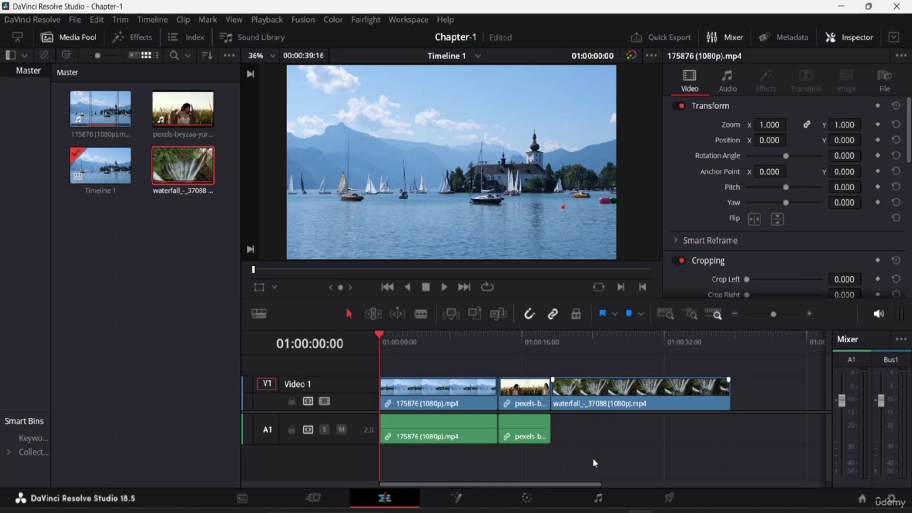
{"action": "key", "text": "ctrl+minus"}
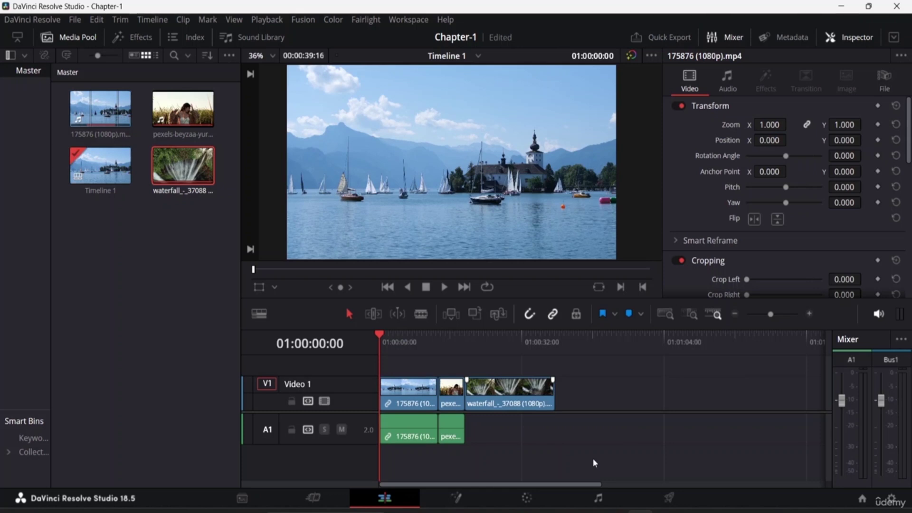
{"action": "key", "text": "ctrl+minus"}
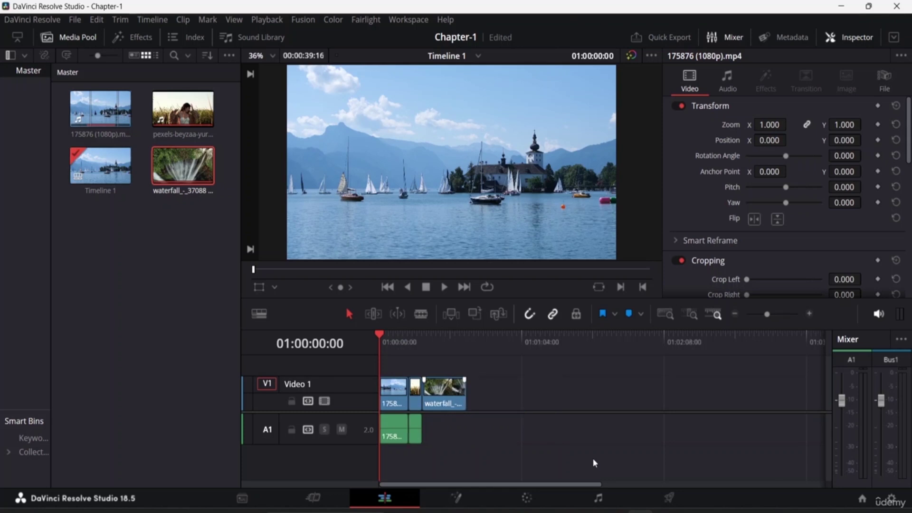
{"action": "key", "text": "ctrl+equal"}
{"action": "key", "text": "ctrl+equal"}
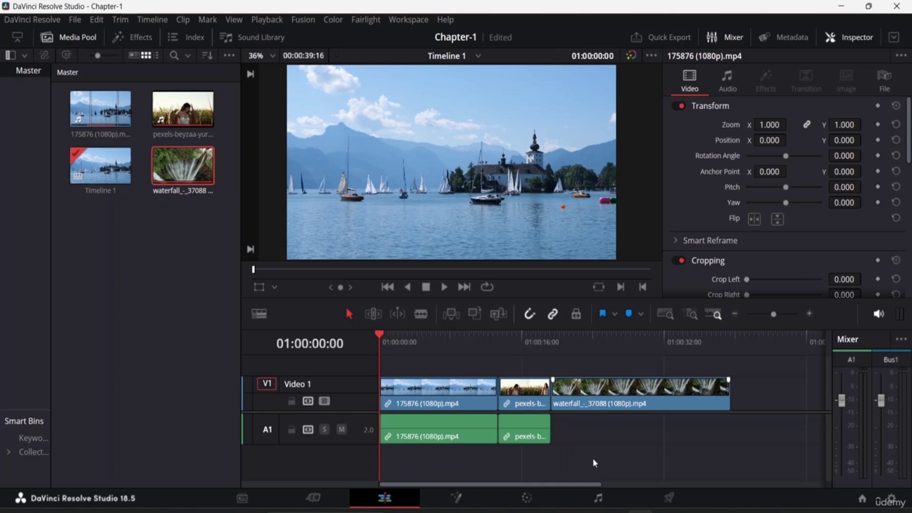
Try expanding the Inspector to full height and resizing the Media Pool area, and restore the Inspector's half height.
{"action": "left_click", "coordinate": [894, 37]}
{"action": "left_click", "coordinate": [896, 39]}
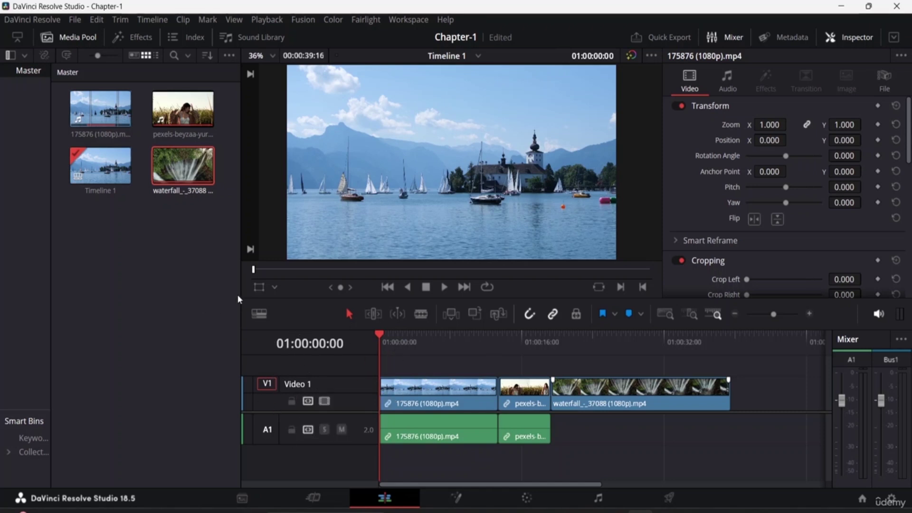
{"action": "left_click_drag", "start_coordinate": [236, 293], "coordinate": [181, 294]}
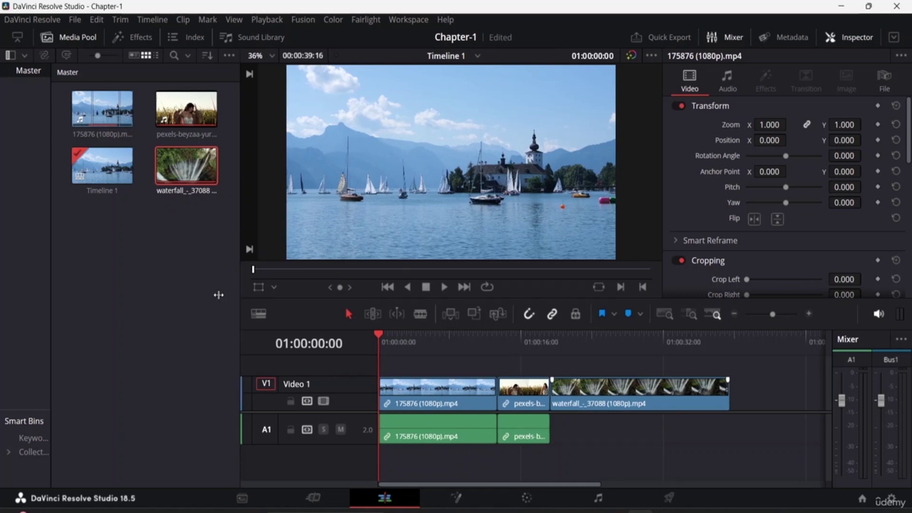
{"action": "left_click_drag", "start_coordinate": [238, 286], "coordinate": [22, 281]}
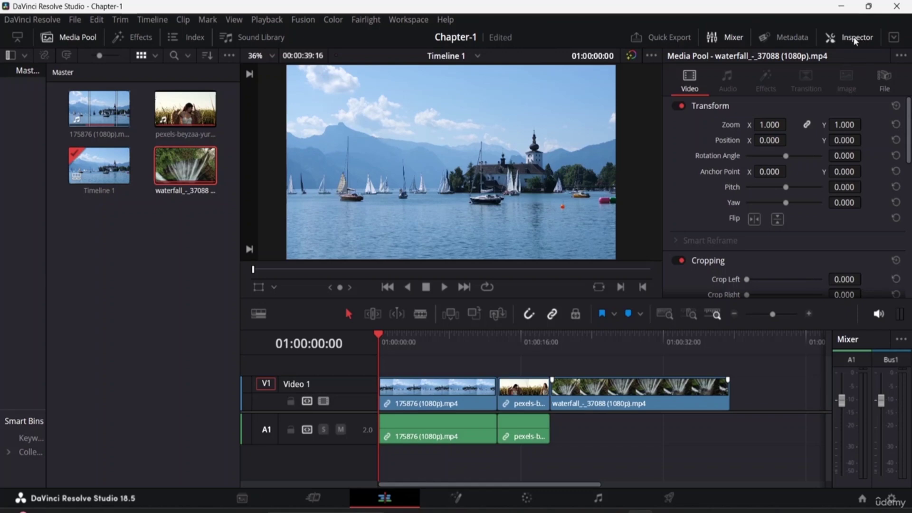
{"action": "left_click", "coordinate": [893, 40]}
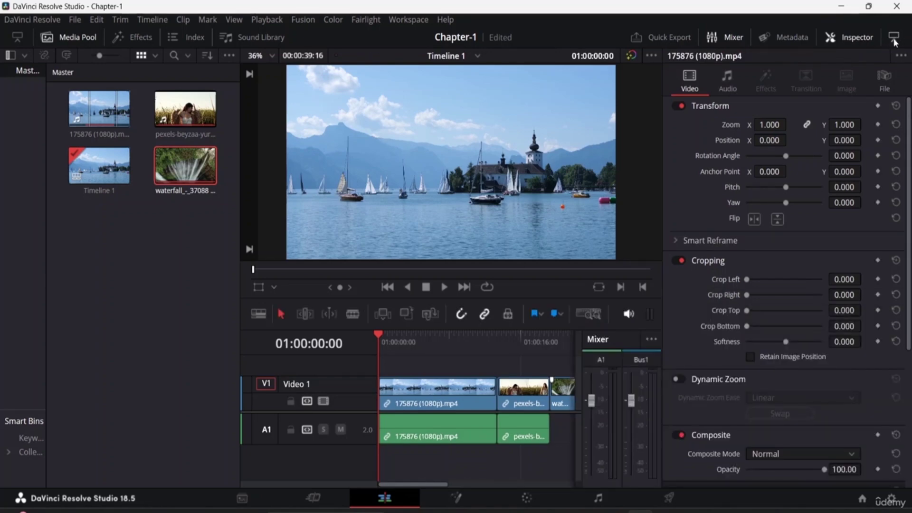
{"action": "left_click", "coordinate": [894, 39]}
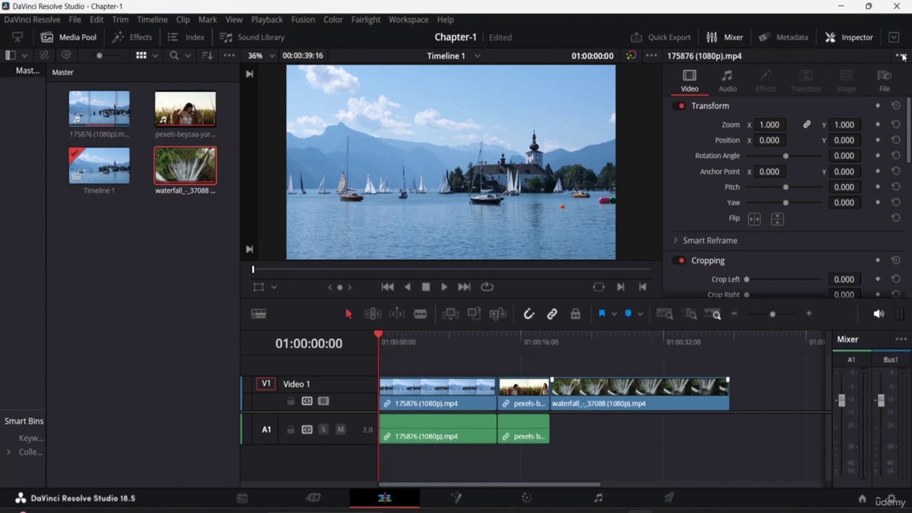
Examine the Inspector's video settings for the lake clip and the list of viewer overlay modes.
{"action": "left_click", "coordinate": [901, 56]}
{"action": "left_click", "coordinate": [902, 58]}
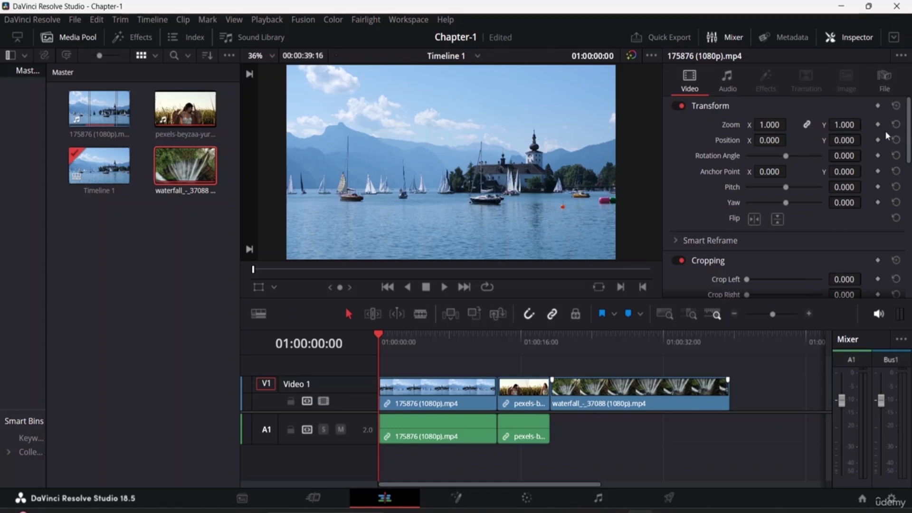
{"action": "scroll", "coordinate": [910, 129], "scroll_direction": "down", "scroll_amount": 8}
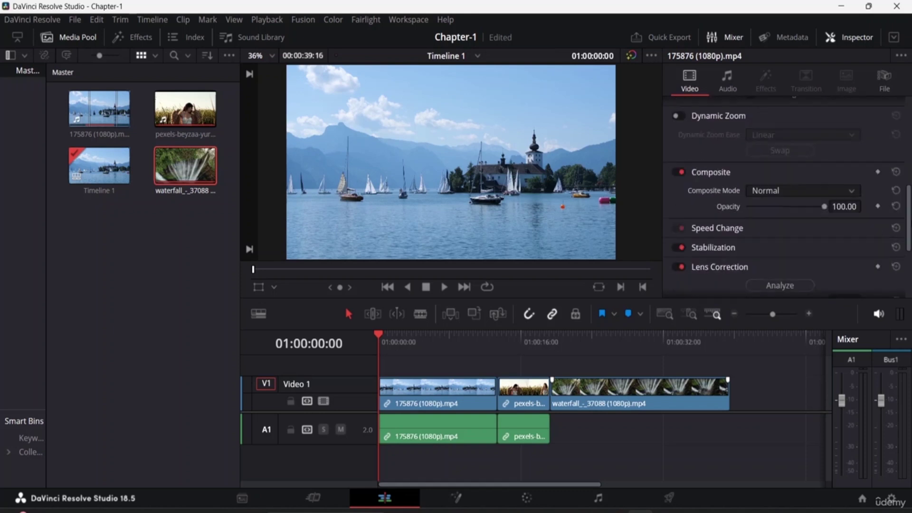
{"action": "scroll", "coordinate": [910, 128], "scroll_direction": "up", "scroll_amount": 2}
{"action": "scroll", "coordinate": [908, 118], "scroll_direction": "up", "scroll_amount": 6}
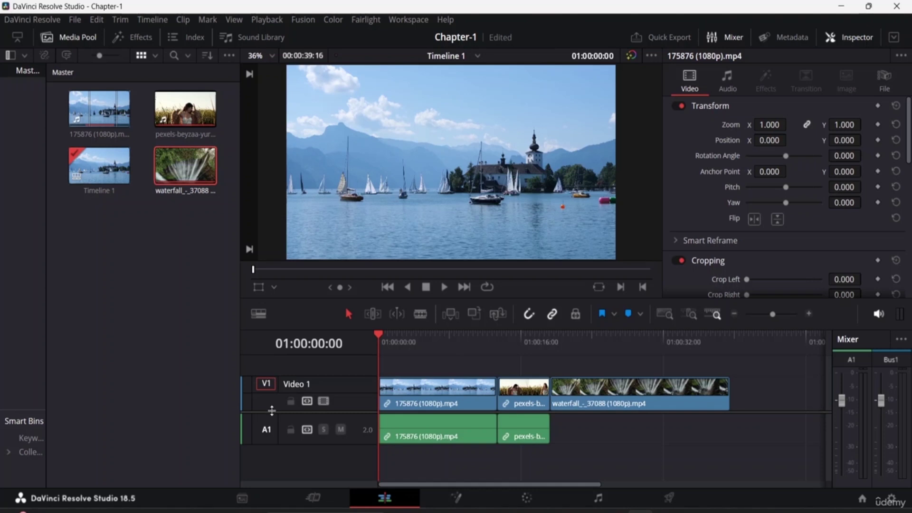
{"action": "left_click", "coordinate": [274, 288]}
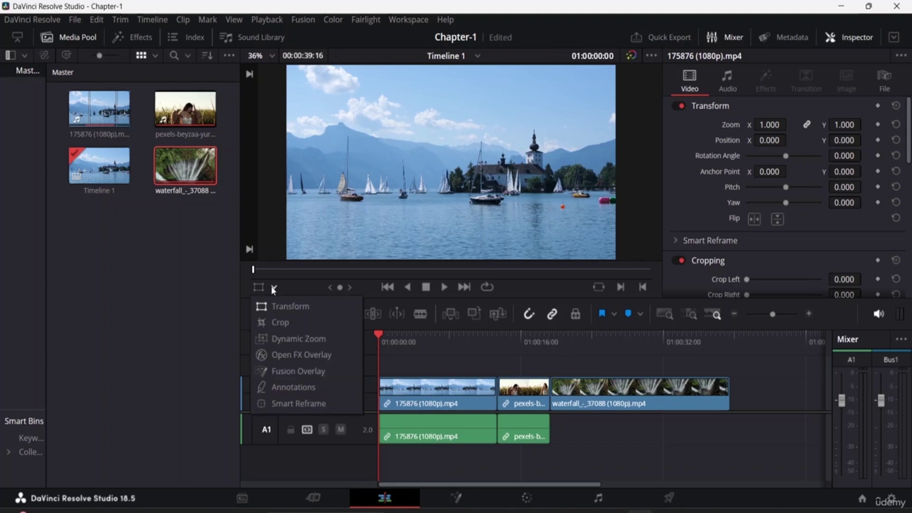
{"action": "left_click", "coordinate": [275, 290]}
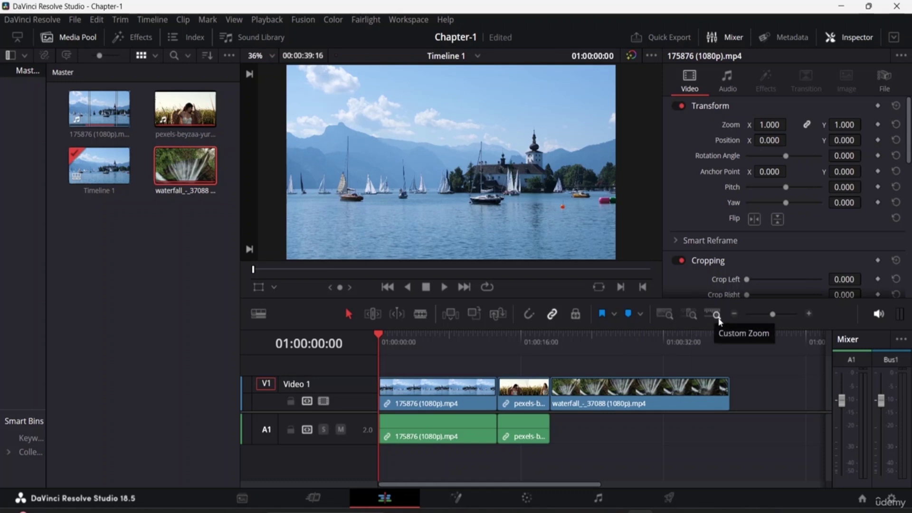
Unlink the lake clip's video from its audio on the timeline.
{"action": "mouse_move", "coordinate": [772, 315]}
{"action": "left_mouse_down"}
{"action": "mouse_move", "coordinate": [763, 315]}
{"action": "mouse_move", "coordinate": [771, 316]}
{"action": "left_mouse_up"}
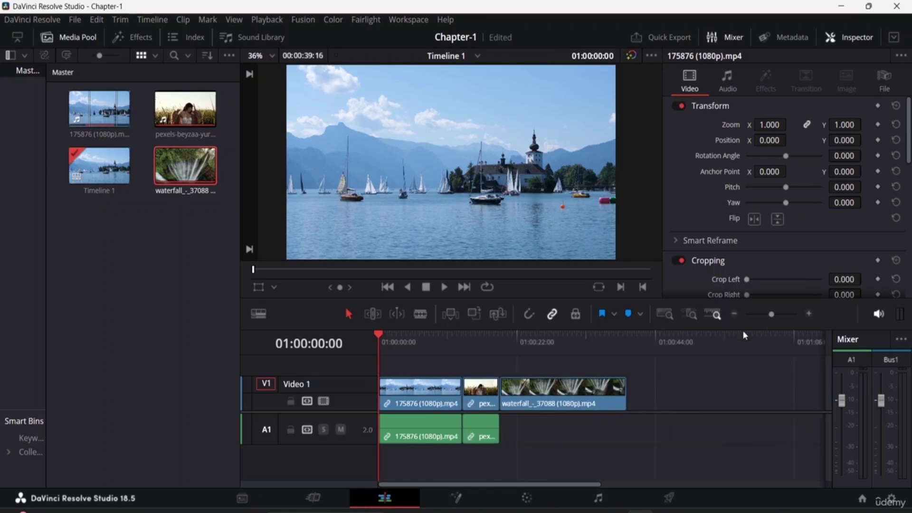
{"action": "left_click", "coordinate": [407, 438]}
{"action": "right_click", "coordinate": [411, 427]}
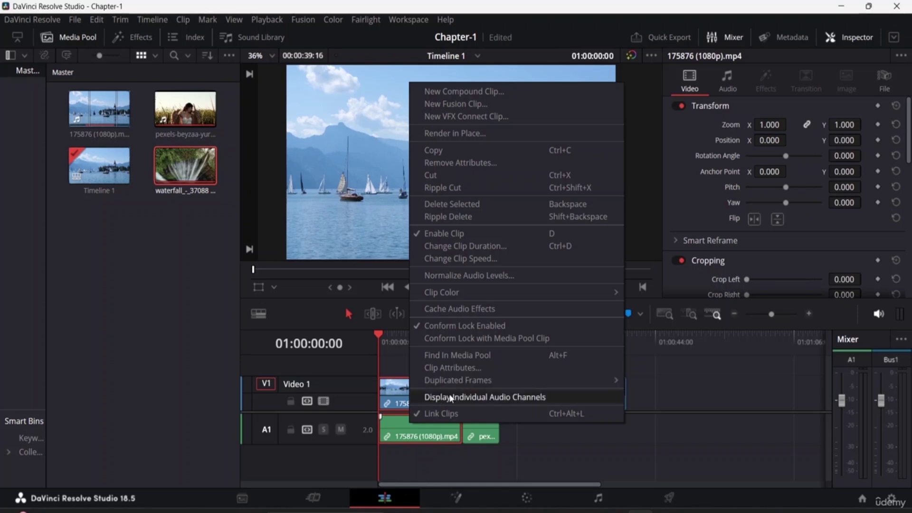
{"action": "left_click", "coordinate": [418, 414]}
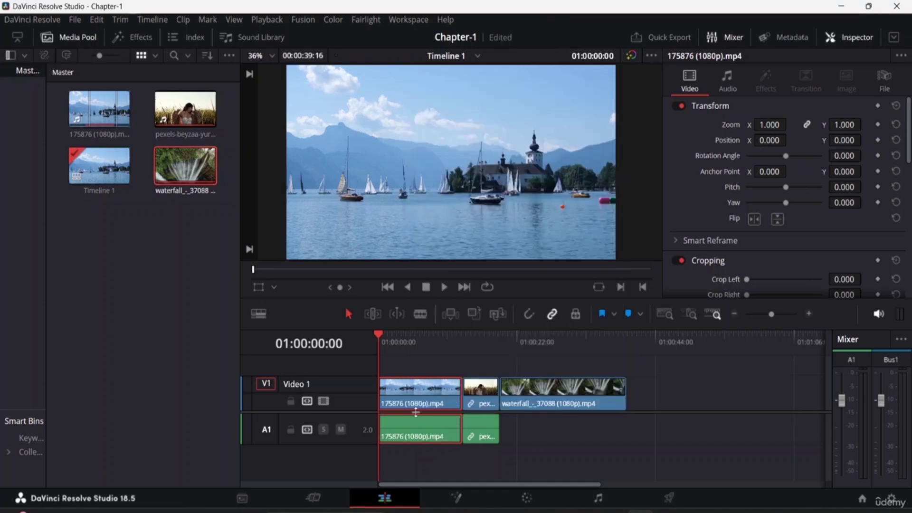
Try deleting the lake clip's unlinked audio from track A1 and undo the deletion.
{"action": "left_click", "coordinate": [430, 432]}
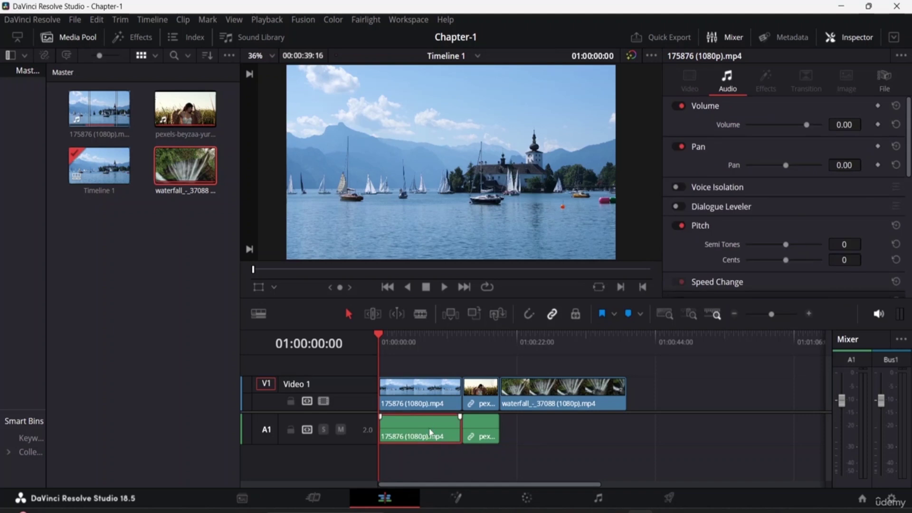
{"action": "key", "text": "Delete"}
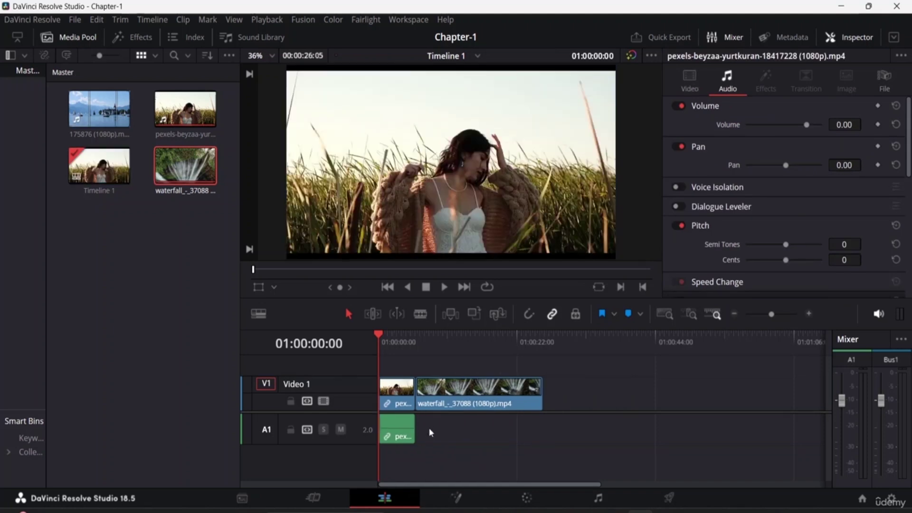
{"action": "key", "text": "ctrl+z"}
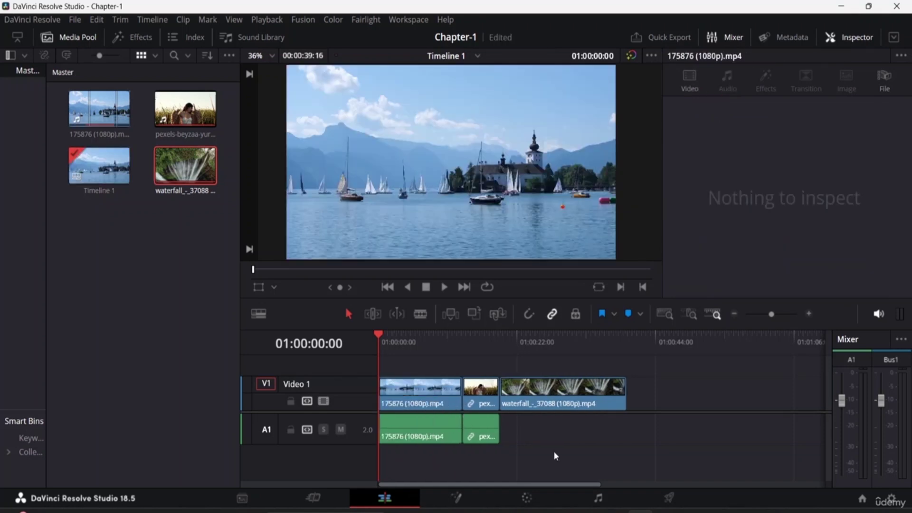
Cut the lake clip's unlinked audio from track A1, leaving its video in place.
{"action": "left_click", "coordinate": [415, 433]}
{"action": "right_click", "coordinate": [414, 433]}
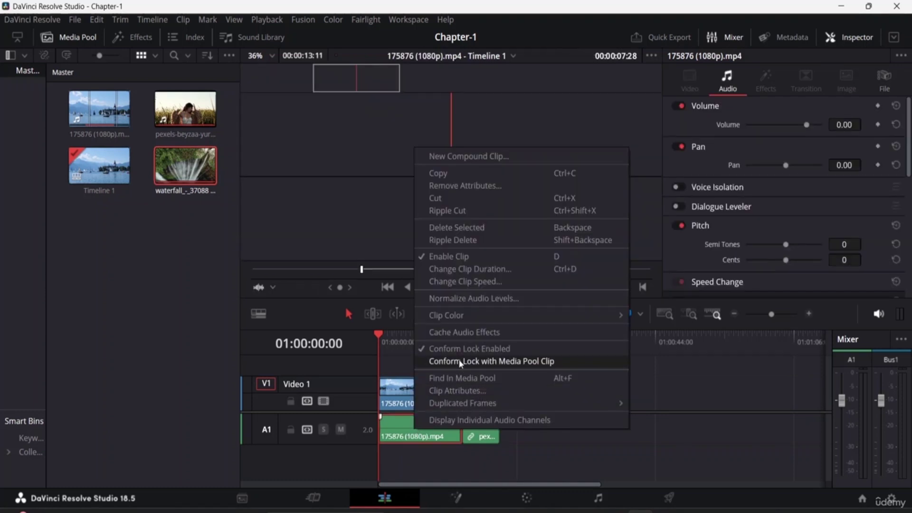
{"action": "left_click", "coordinate": [458, 198]}
Unlink the field clip's audio from its video and cut that audio from track A1.
{"action": "left_click", "coordinate": [479, 436]}
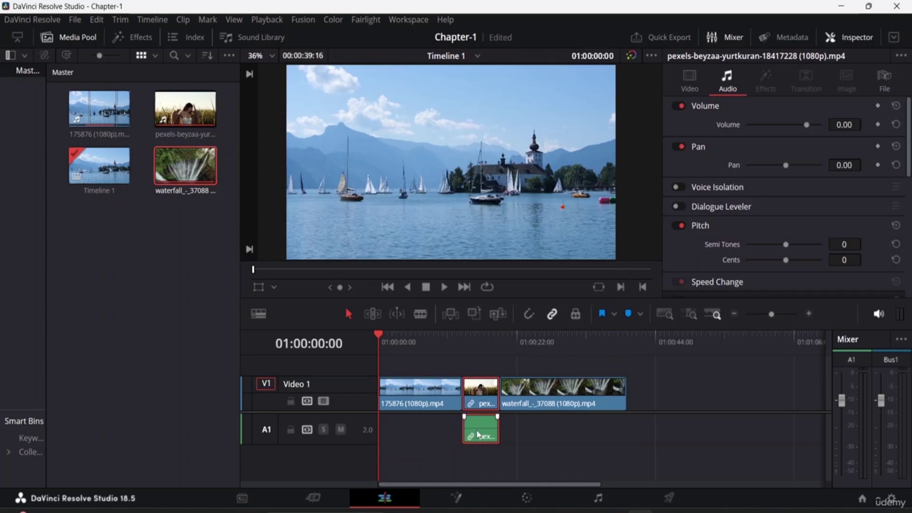
{"action": "right_click", "coordinate": [478, 435]}
{"action": "left_click", "coordinate": [507, 421]}
{"action": "left_click", "coordinate": [524, 443]}
{"action": "left_click", "coordinate": [489, 434]}
{"action": "right_click", "coordinate": [490, 433]}
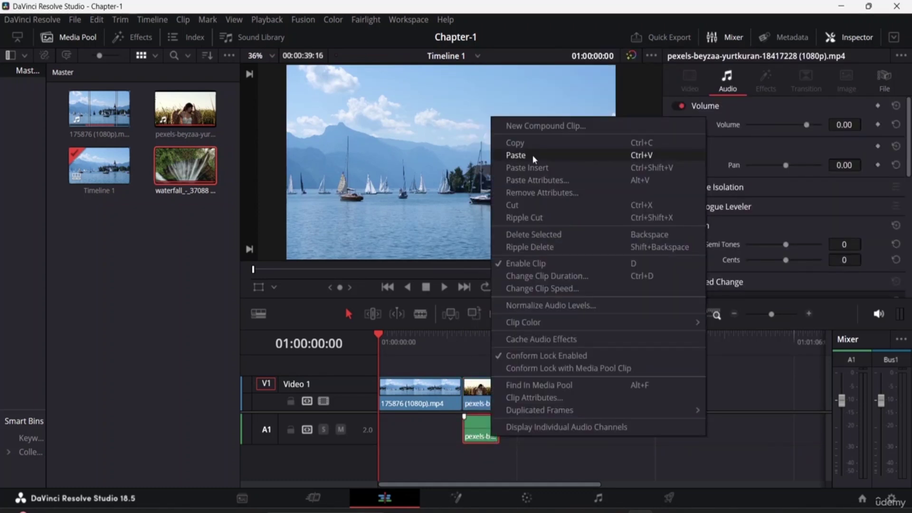
{"action": "left_click", "coordinate": [525, 204]}
Check the field and lake video clips on the timeline and open the waterfall clip in the viewer.
{"action": "left_click", "coordinate": [480, 405]}
{"action": "left_click", "coordinate": [449, 404]}
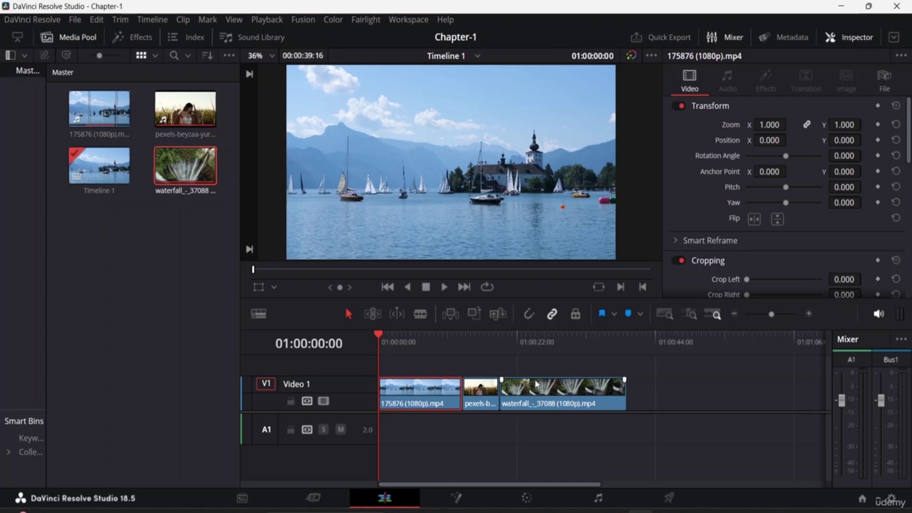
{"action": "left_click", "coordinate": [168, 276]}
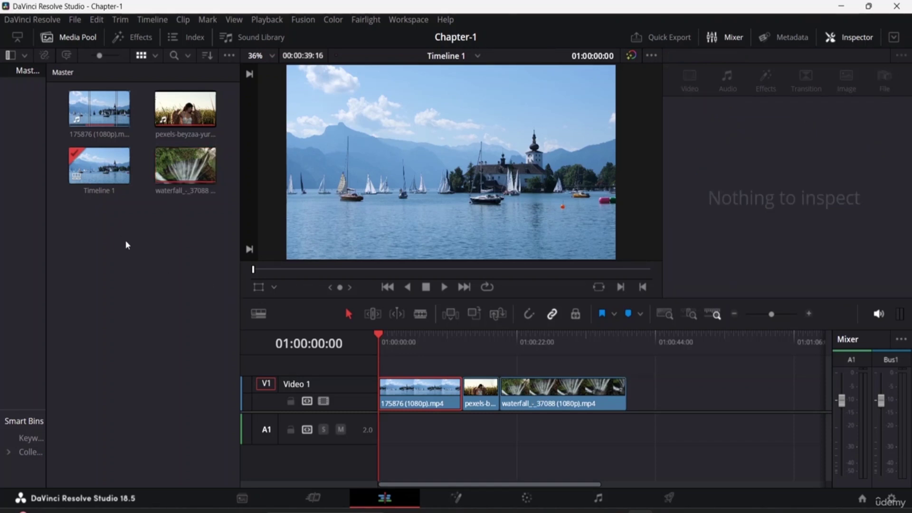
{"action": "double_click", "coordinate": [185, 165]}
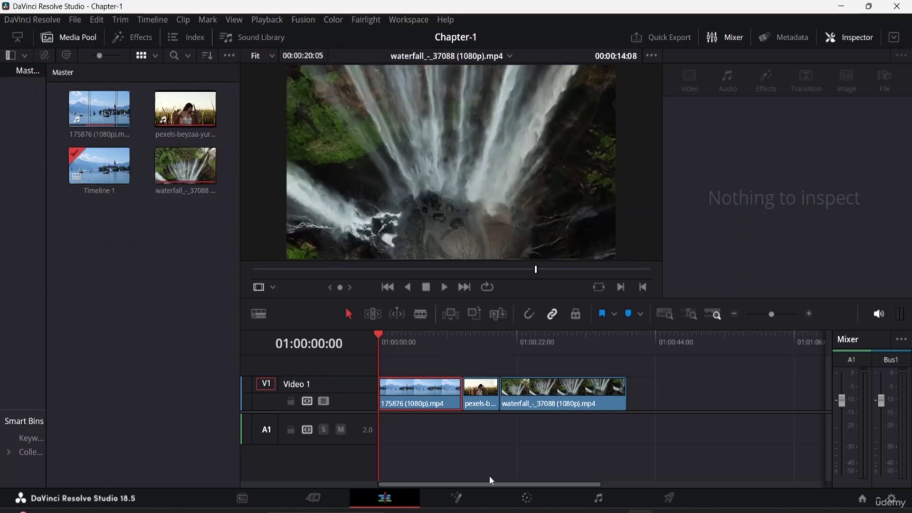
Browse to the Audios folder in media storage on the Media page and preview drive-breakbeat-173062.mp3.
{"action": "left_click", "coordinate": [242, 498]}
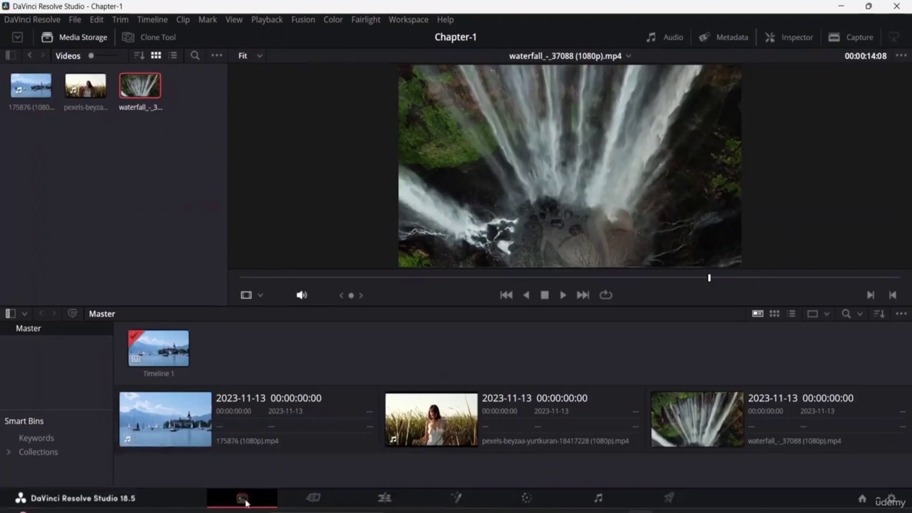
{"action": "left_click", "coordinate": [13, 54]}
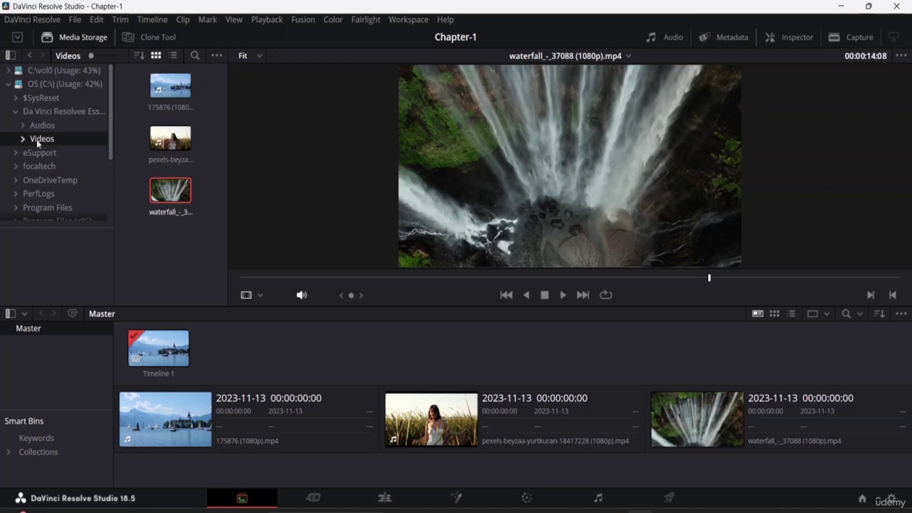
{"action": "left_click", "coordinate": [43, 126]}
{"action": "left_click", "coordinate": [182, 88]}
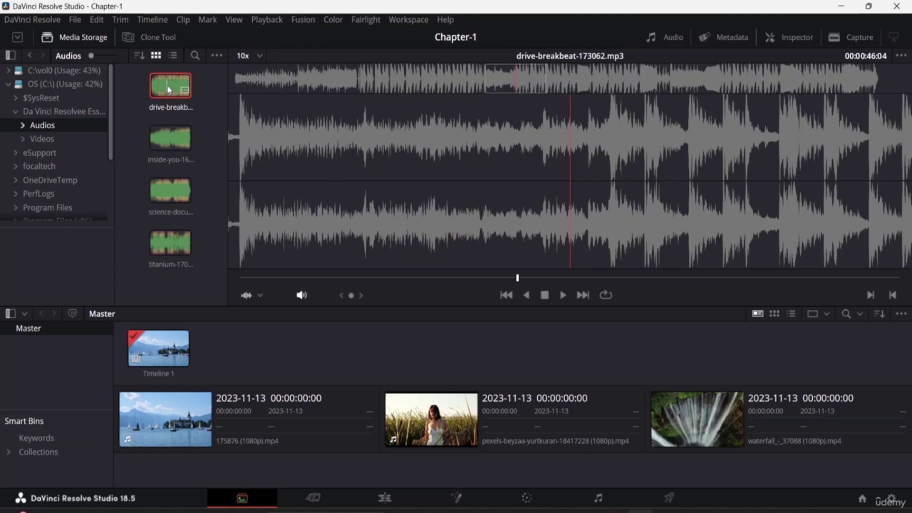
Import drive-breakbeat-173062.mp3 from the Audios folder into the project's Master bin and preview it there.
{"action": "left_click_drag", "start_coordinate": [164, 110], "coordinate": [164, 481]}
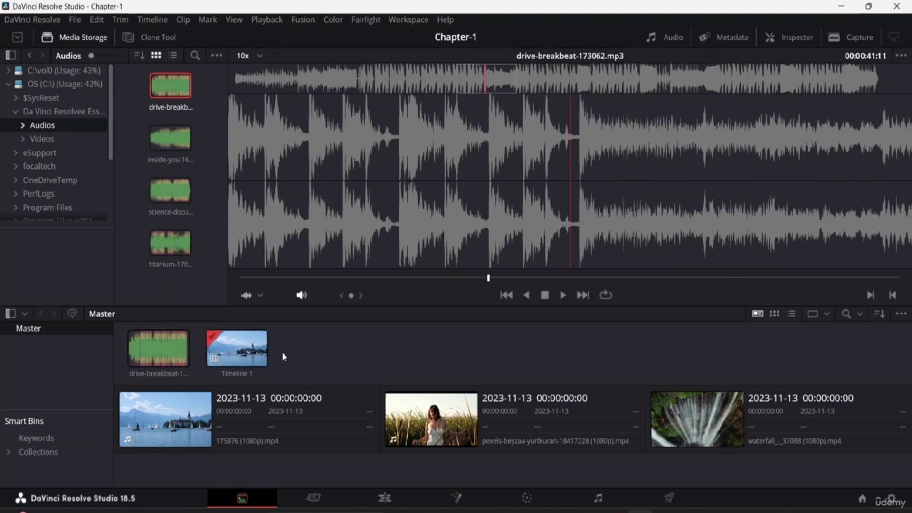
{"action": "left_click", "coordinate": [250, 357]}
{"action": "left_click", "coordinate": [162, 349]}
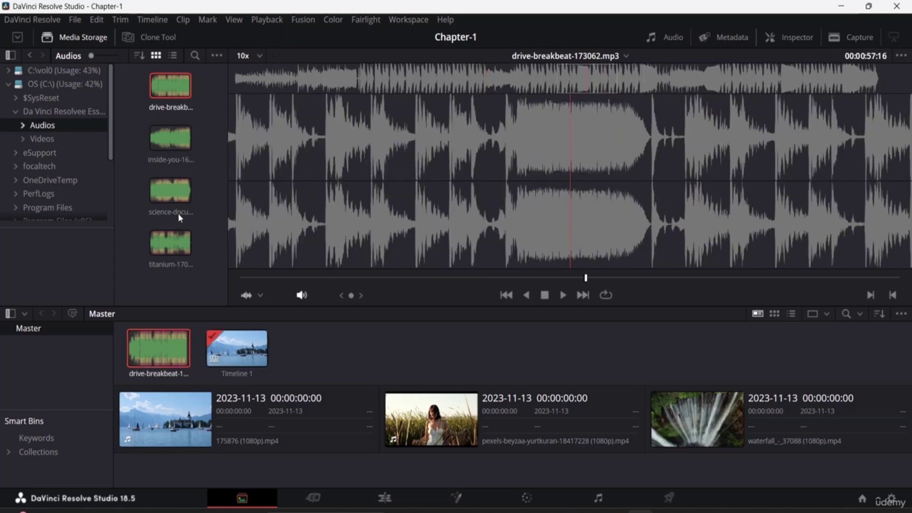
On the Edit page, place drive-breakbeat-173062.mp3 on track A1, aligned with the start of Timeline 1.
{"action": "left_click", "coordinate": [384, 497]}
{"action": "left_click", "coordinate": [170, 126]}
{"action": "left_click_drag", "start_coordinate": [173, 103], "coordinate": [382, 432]}
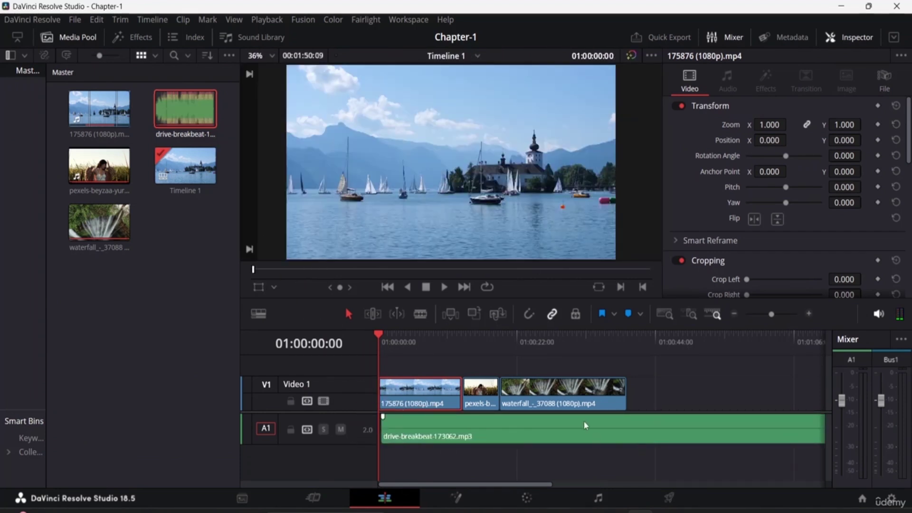
{"action": "left_click_drag", "start_coordinate": [585, 434], "coordinate": [568, 429]}
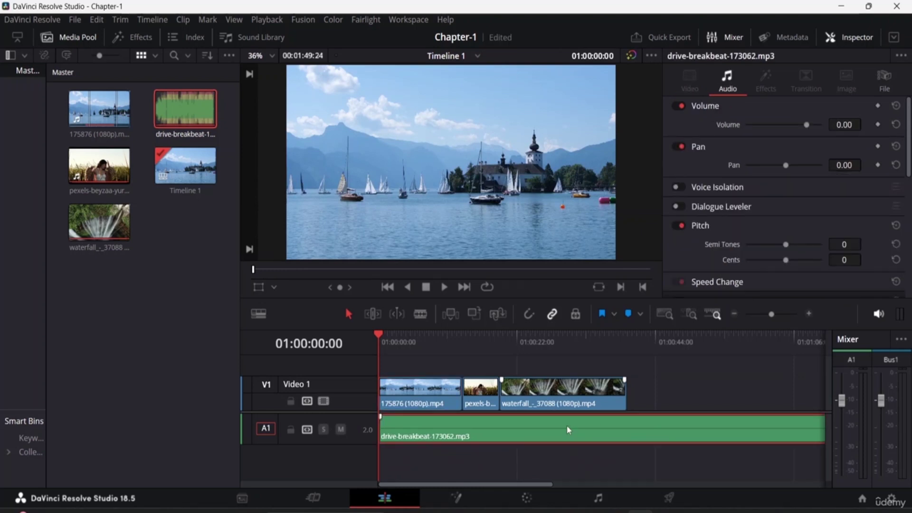
Turn on snapping and blade the music on track A1 exactly at the end of the waterfall clip.
{"action": "left_click_drag", "start_coordinate": [380, 337], "coordinate": [654, 366]}
{"action": "left_click", "coordinate": [421, 313]}
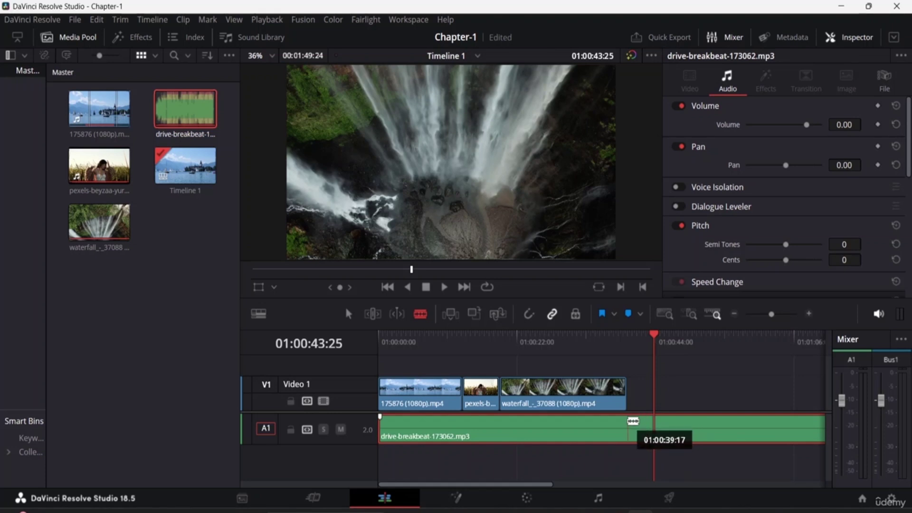
{"action": "key", "text": "n"}
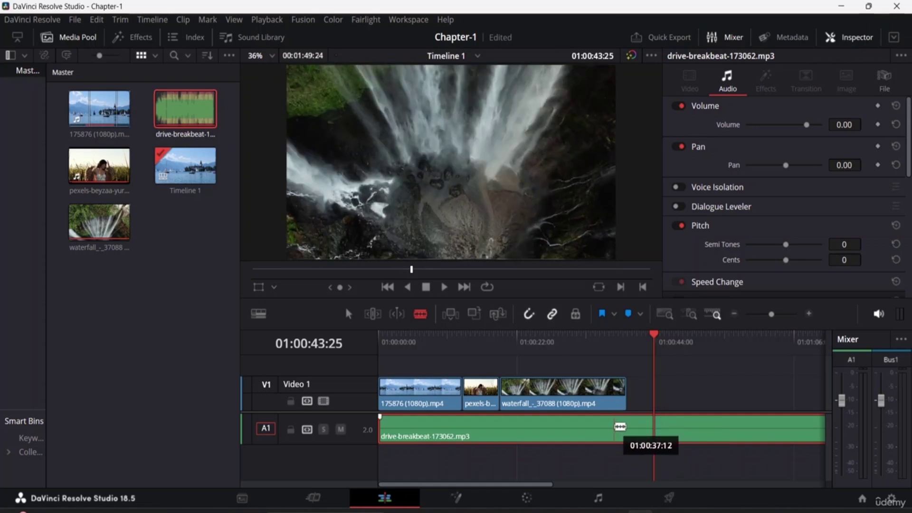
{"action": "left_click", "coordinate": [627, 426]}
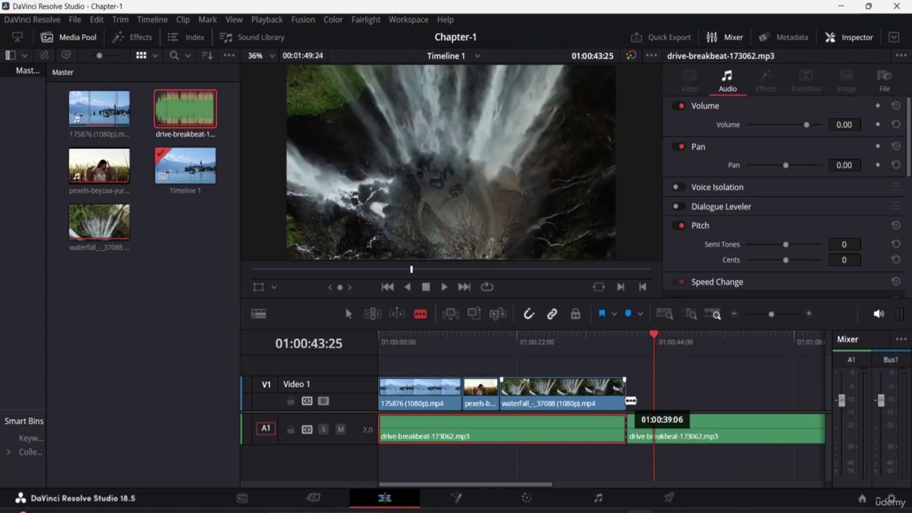
{"action": "key", "text": "q"}
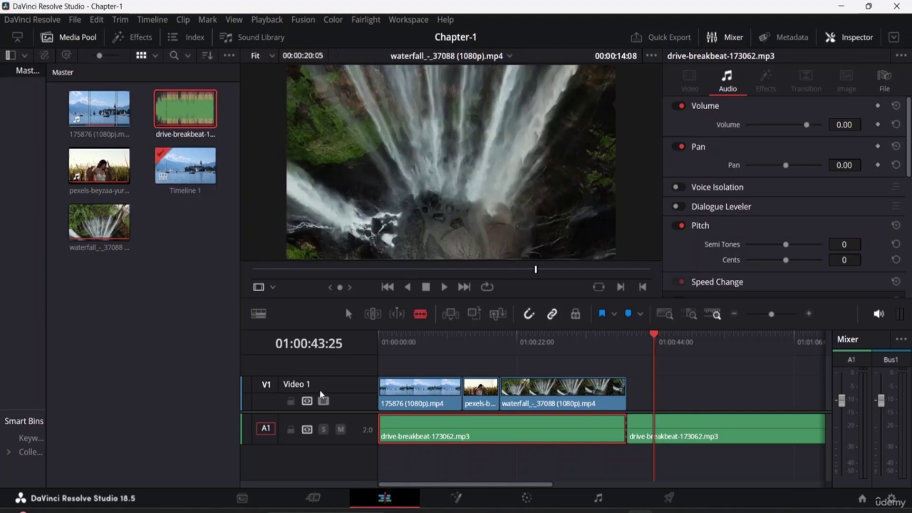
Delete the excess music after the cut on track A1 and return the playhead to 01:00:00:00.
{"action": "left_click", "coordinate": [348, 314]}
{"action": "left_click", "coordinate": [719, 436]}
{"action": "key", "text": "Delete"}
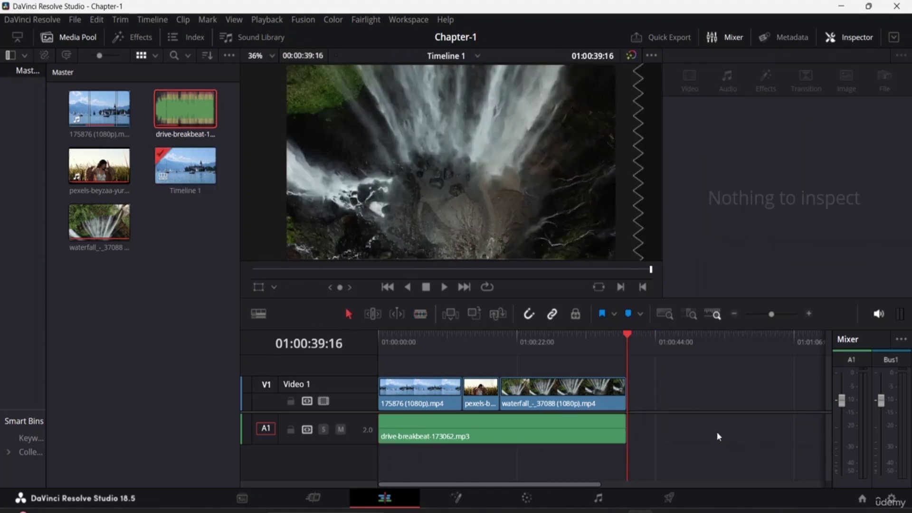
{"action": "left_click_drag", "start_coordinate": [633, 333], "coordinate": [626, 355]}
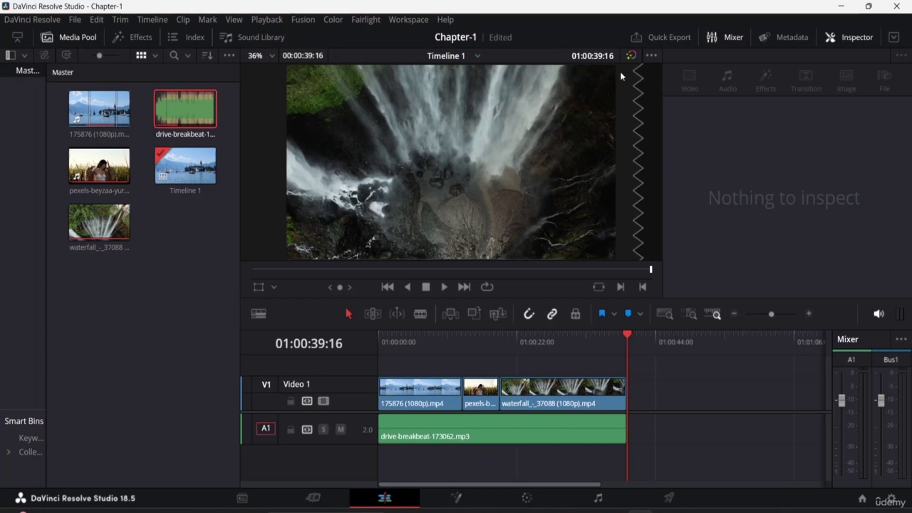
{"action": "left_click_drag", "start_coordinate": [627, 334], "coordinate": [379, 330]}
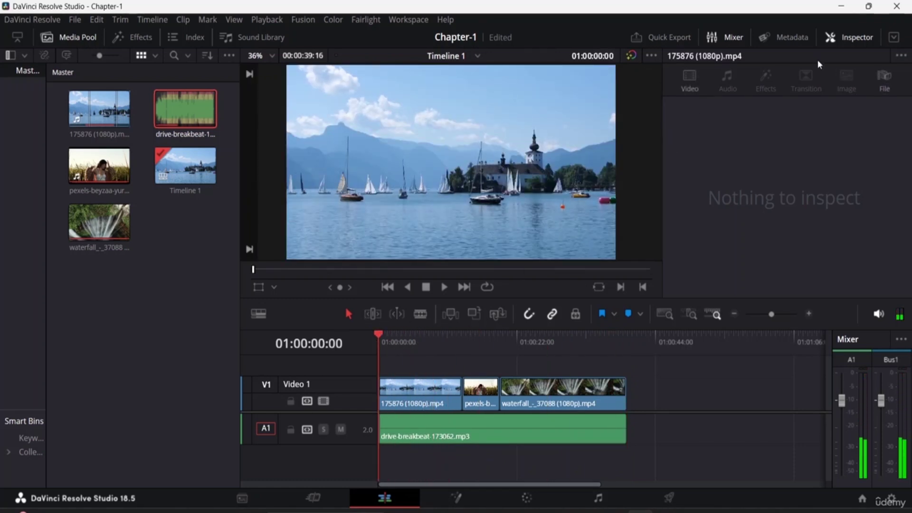
Review the pages available for switching in the workspace options and their shortcuts.
{"action": "left_click", "coordinate": [409, 20]}
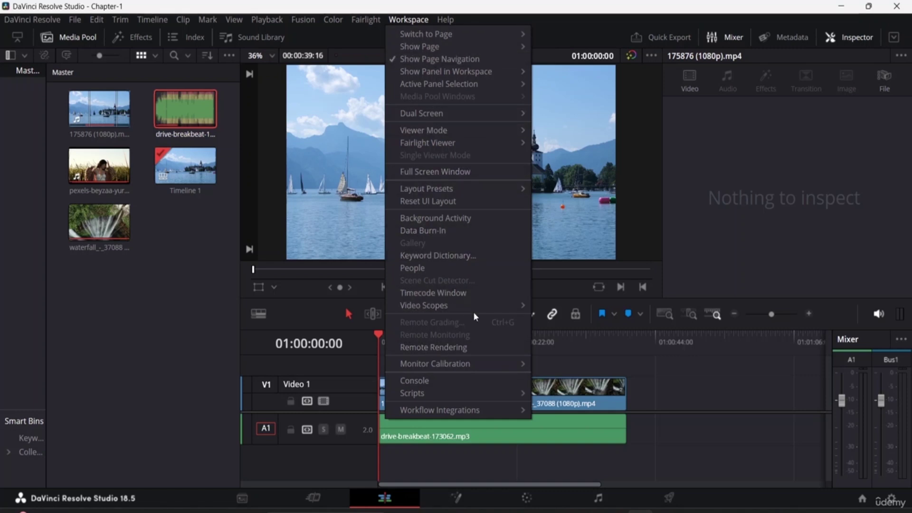
{"action": "mouse_move", "coordinate": [471, 130]}
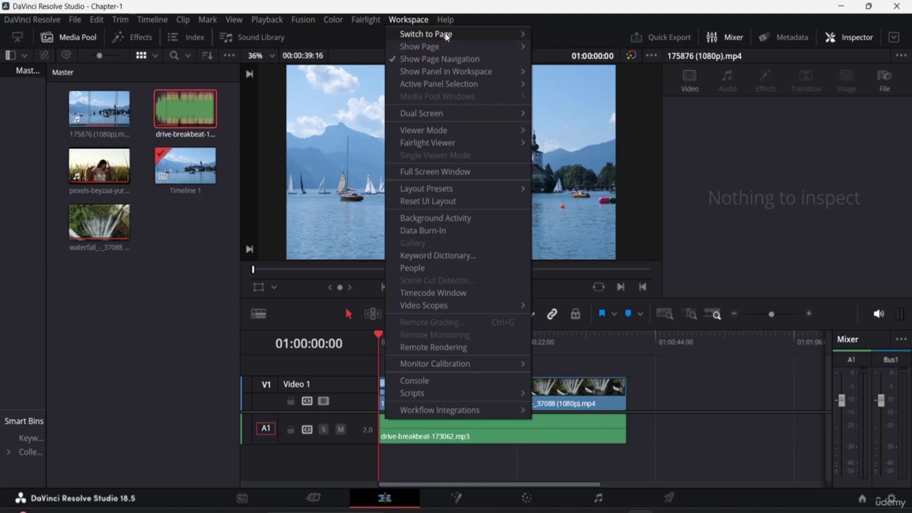
{"action": "mouse_move", "coordinate": [447, 38]}
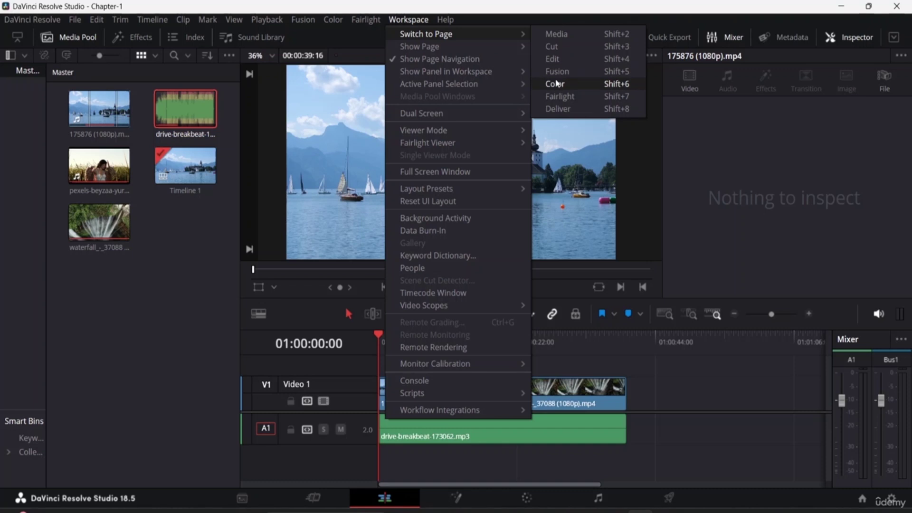
{"action": "left_click", "coordinate": [691, 268]}
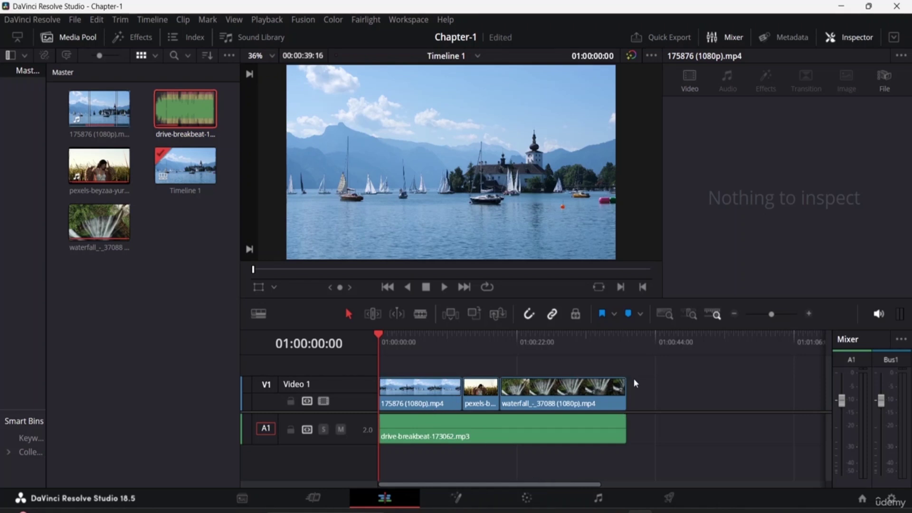
View the lake clip on the Fusion page, and slightly raise the middle of its custom curve on the Color page.
{"action": "left_click", "coordinate": [455, 500]}
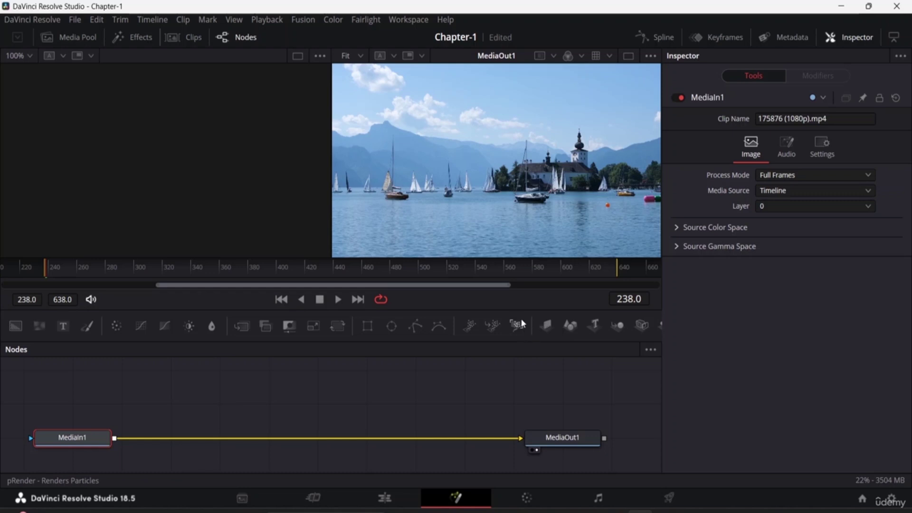
{"action": "left_click", "coordinate": [531, 497]}
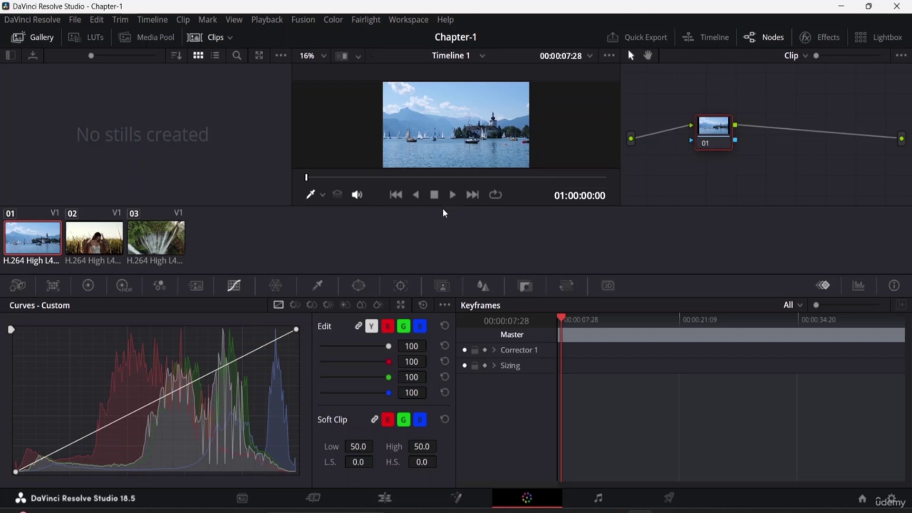
{"action": "mouse_move", "coordinate": [163, 397]}
{"action": "left_mouse_down"}
{"action": "mouse_move", "coordinate": [194, 436]}
{"action": "mouse_move", "coordinate": [171, 421]}
{"action": "mouse_move", "coordinate": [194, 420]}
{"action": "mouse_move", "coordinate": [212, 399]}
{"action": "mouse_move", "coordinate": [181, 387]}
{"action": "mouse_move", "coordinate": [157, 397]}
{"action": "mouse_move", "coordinate": [172, 387]}
{"action": "left_mouse_up"}
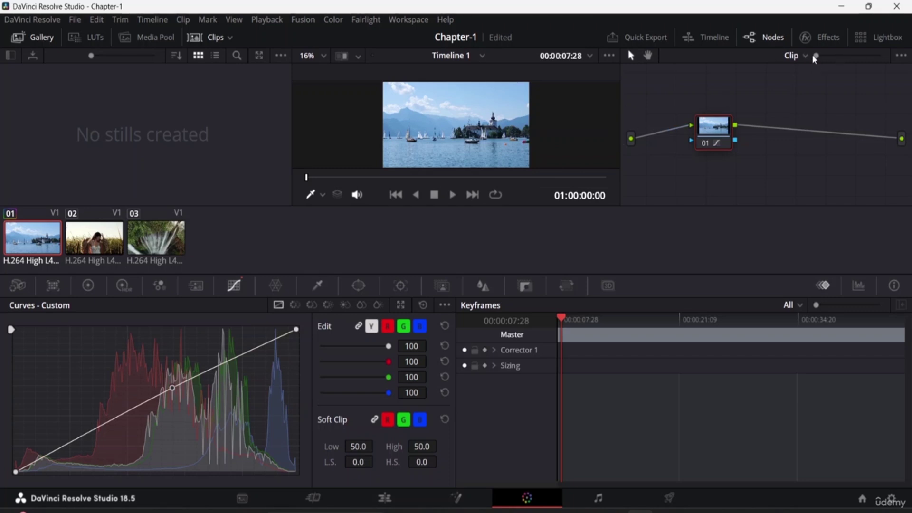
{"action": "mouse_move", "coordinate": [817, 55]}
{"action": "left_mouse_down"}
{"action": "mouse_move", "coordinate": [838, 56]}
{"action": "mouse_move", "coordinate": [811, 67]}
{"action": "left_mouse_up"}
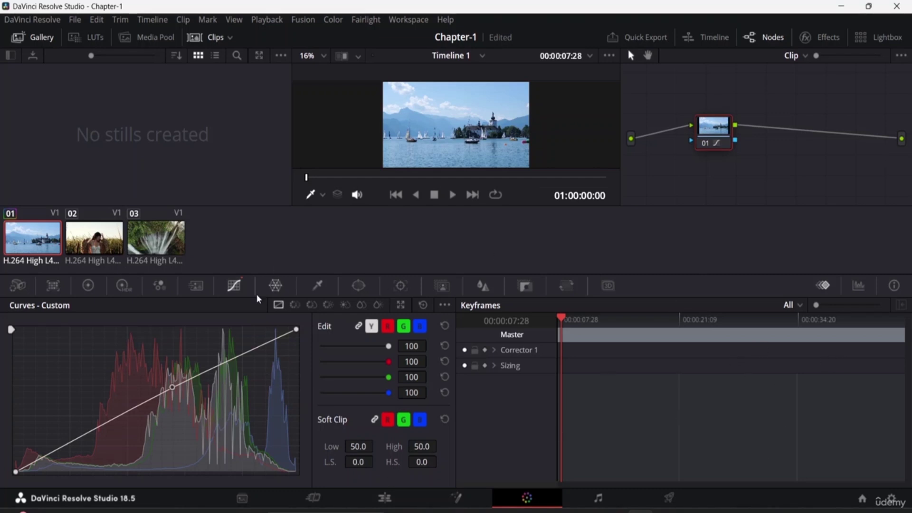
View the music track on the Fairlight page and review the video and audio render settings on the Deliver page.
{"action": "left_click", "coordinate": [599, 498]}
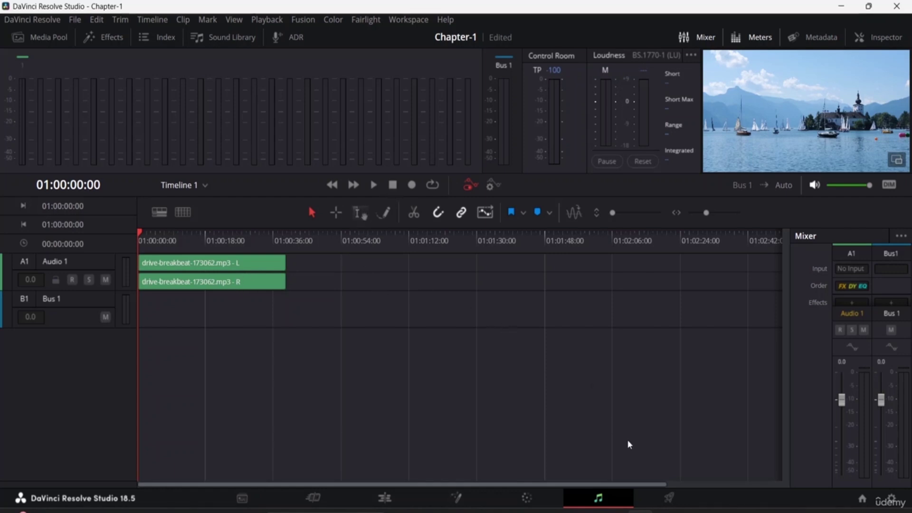
{"action": "left_click", "coordinate": [668, 497]}
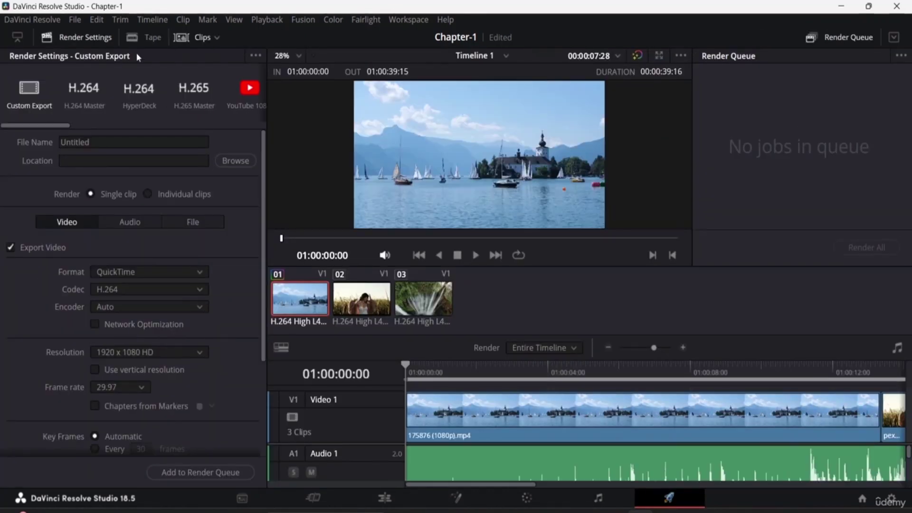
{"action": "scroll", "coordinate": [80, 168], "scroll_direction": "down", "scroll_amount": 3}
{"action": "scroll", "coordinate": [81, 163], "scroll_direction": "down", "scroll_amount": 1}
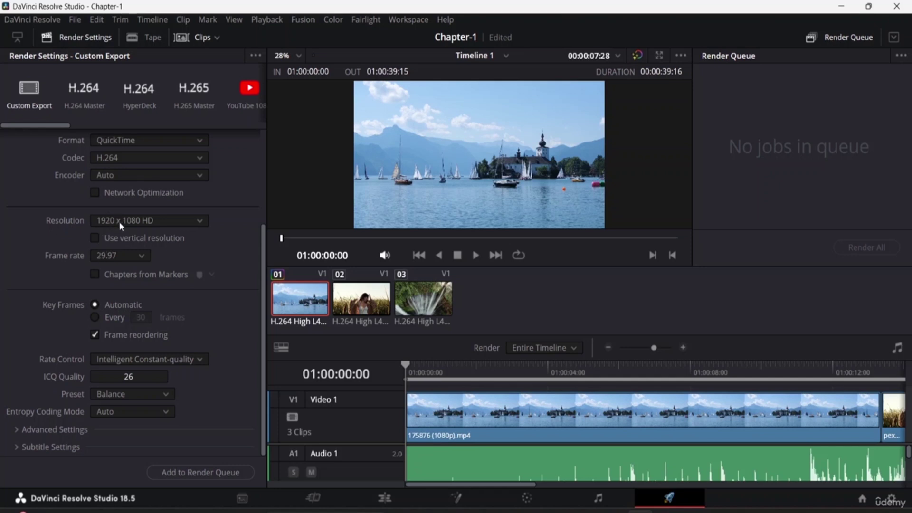
{"action": "scroll", "coordinate": [121, 219], "scroll_direction": "up", "scroll_amount": 5}
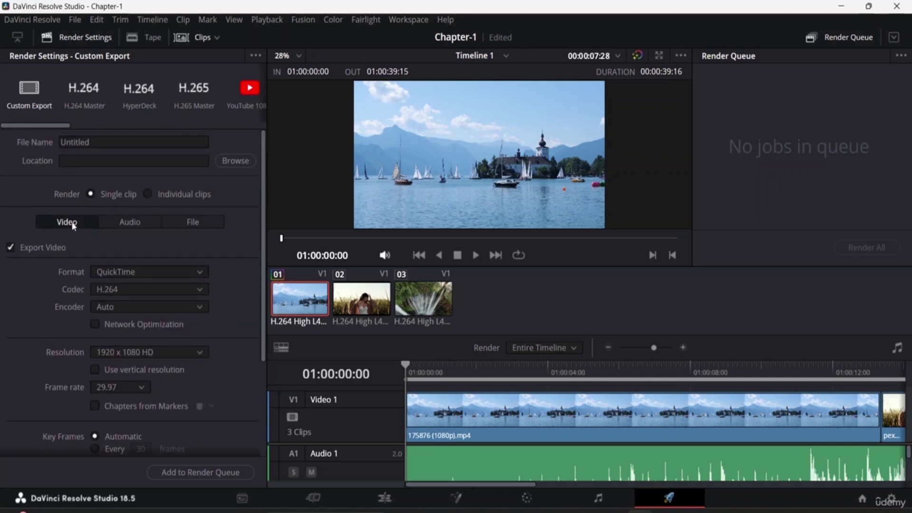
{"action": "left_click", "coordinate": [125, 225]}
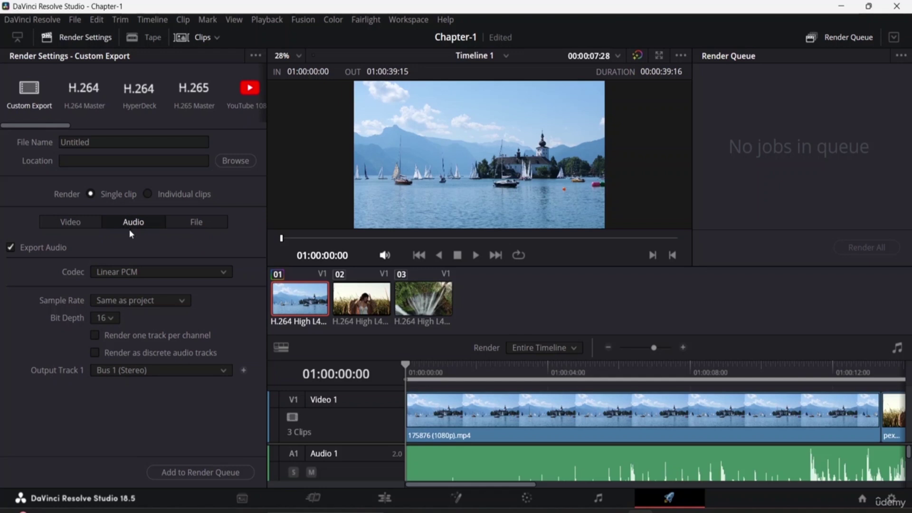
{"action": "left_click", "coordinate": [89, 221]}
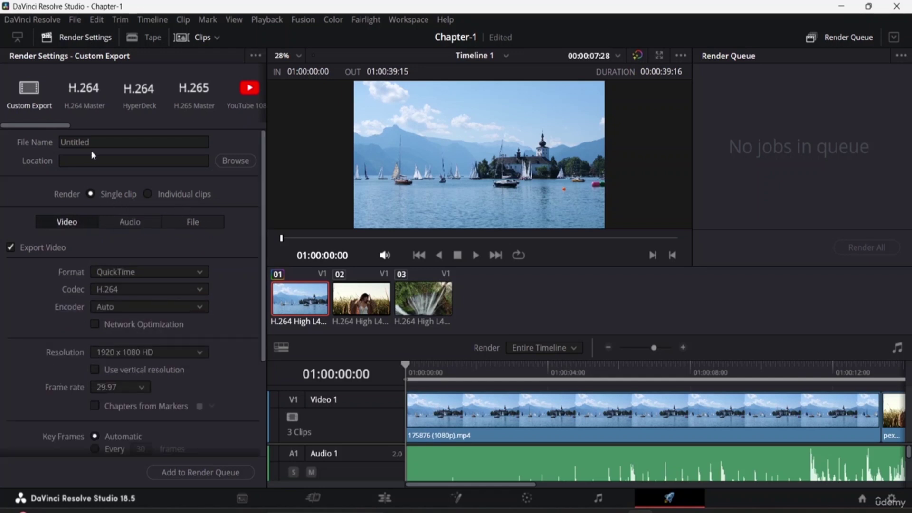
Check where the render's file destination is chosen without saving one, and look over the remaining video export settings.
{"action": "left_click", "coordinate": [234, 162]}
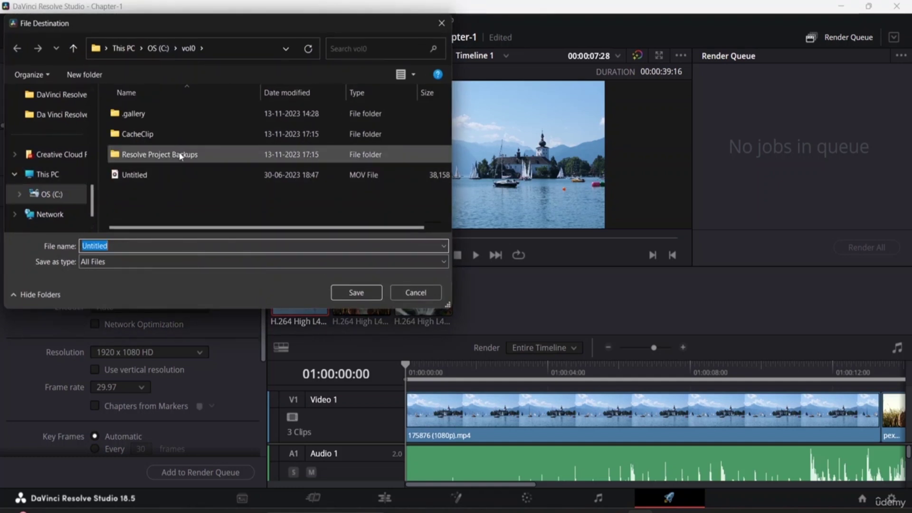
{"action": "left_click", "coordinate": [441, 23]}
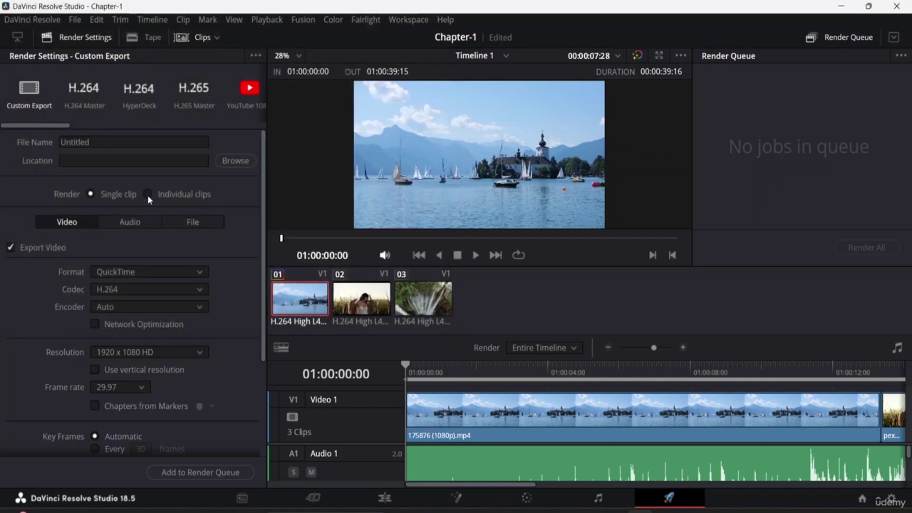
{"action": "scroll", "coordinate": [148, 195], "scroll_direction": "down", "scroll_amount": 3}
{"action": "scroll", "coordinate": [195, 356], "scroll_direction": "up", "scroll_amount": 3}
{"action": "scroll", "coordinate": [332, 154], "scroll_direction": "down", "scroll_amount": 1}
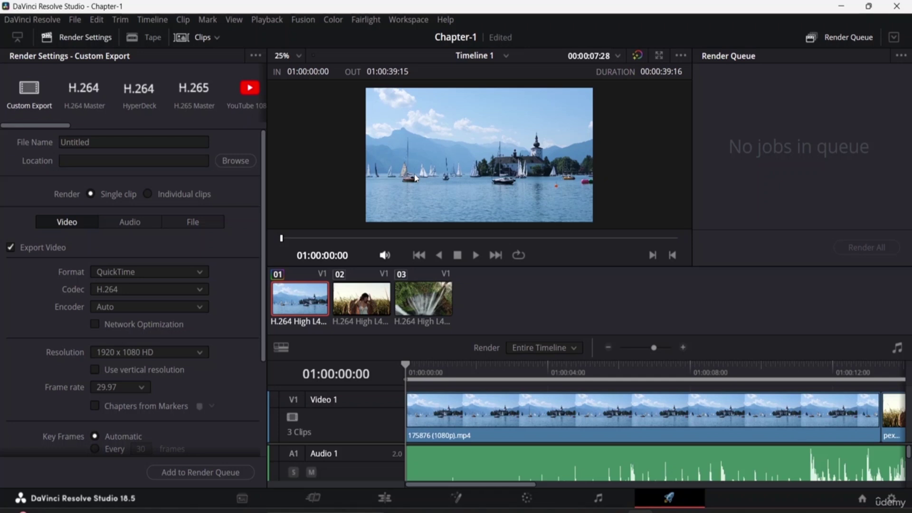
Return to the Edit page and hide the Inspector so the source and timeline viewers appear side by side.
{"action": "left_click", "coordinate": [385, 498]}
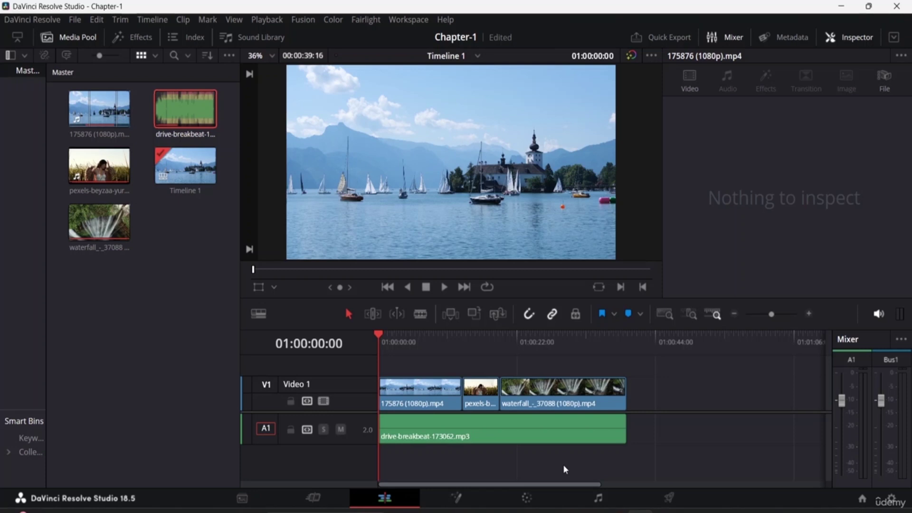
{"action": "left_click", "coordinate": [845, 38]}
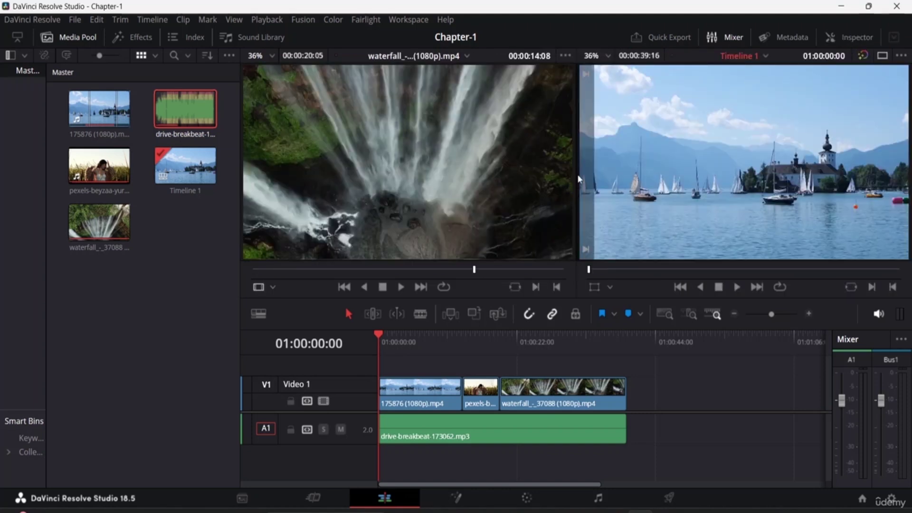
{"action": "left_click", "coordinate": [574, 129]}
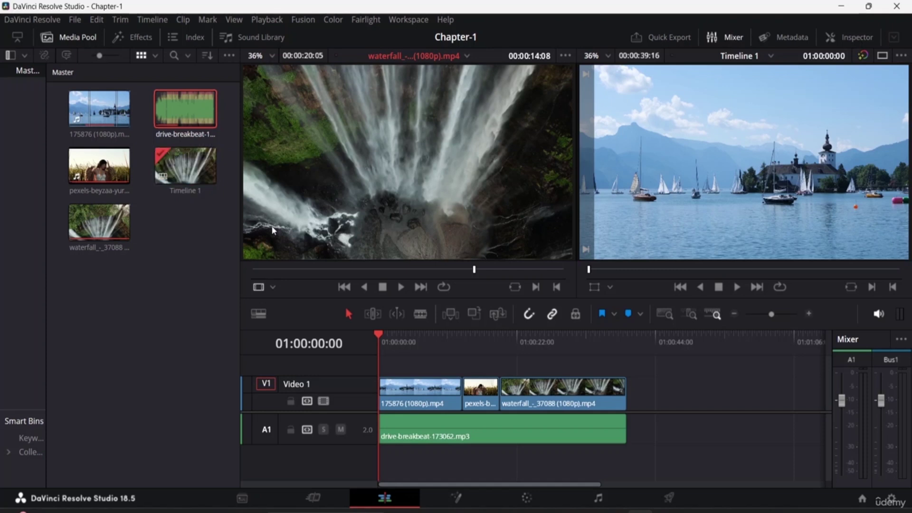
{"action": "double_click", "coordinate": [173, 178]}
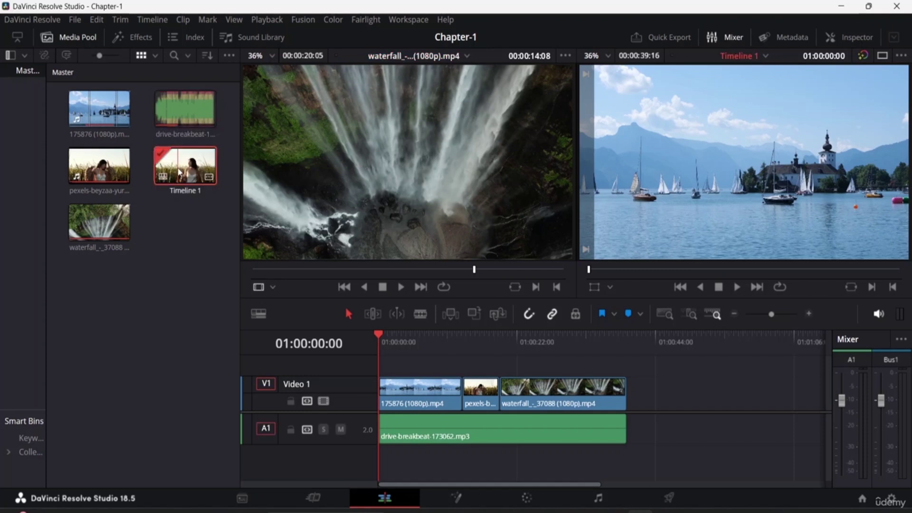
{"action": "key", "text": "Left"}
{"action": "key", "text": "Up"}
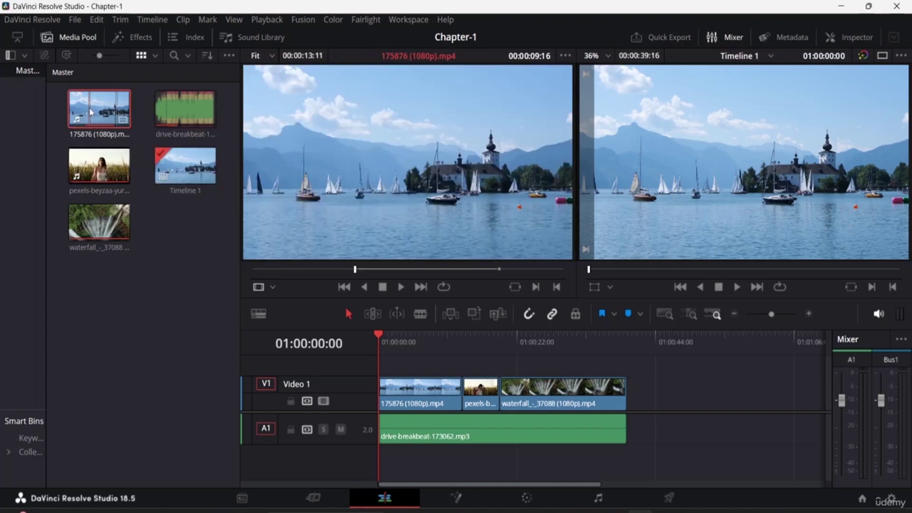
{"action": "mouse_move", "coordinate": [317, 166]}
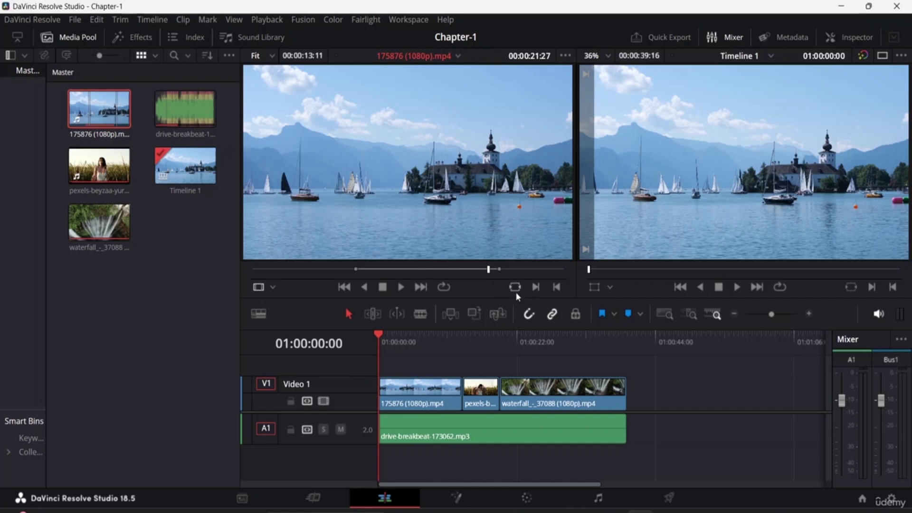
Increase the height of the Video 1 track slightly.
{"action": "mouse_move", "coordinate": [390, 251]}
{"action": "mouse_move", "coordinate": [363, 377]}
{"action": "left_mouse_down"}
{"action": "mouse_move", "coordinate": [376, 329]}
{"action": "mouse_move", "coordinate": [371, 385]}
{"action": "mouse_move", "coordinate": [370, 368]}
{"action": "left_mouse_up"}
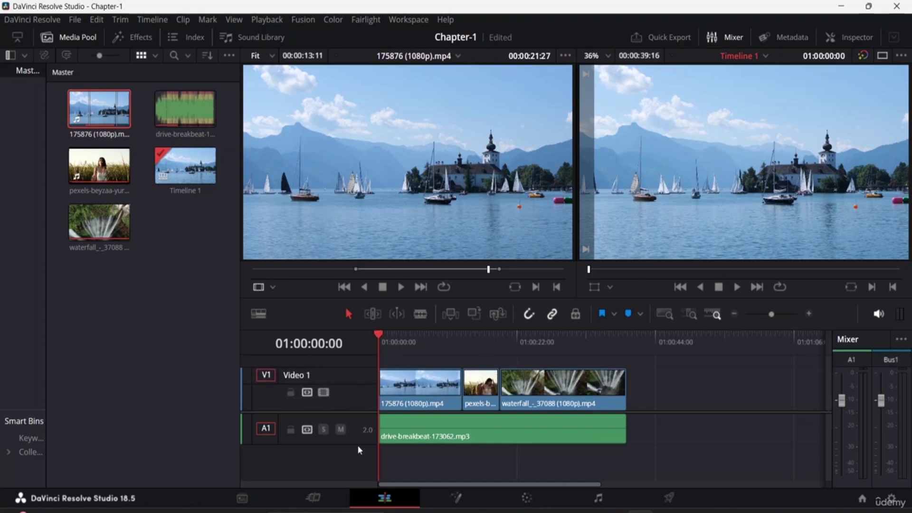
{"action": "mouse_move", "coordinate": [357, 445]}
{"action": "left_mouse_down"}
{"action": "mouse_move", "coordinate": [352, 479]}
{"action": "mouse_move", "coordinate": [354, 440]}
{"action": "left_mouse_up"}
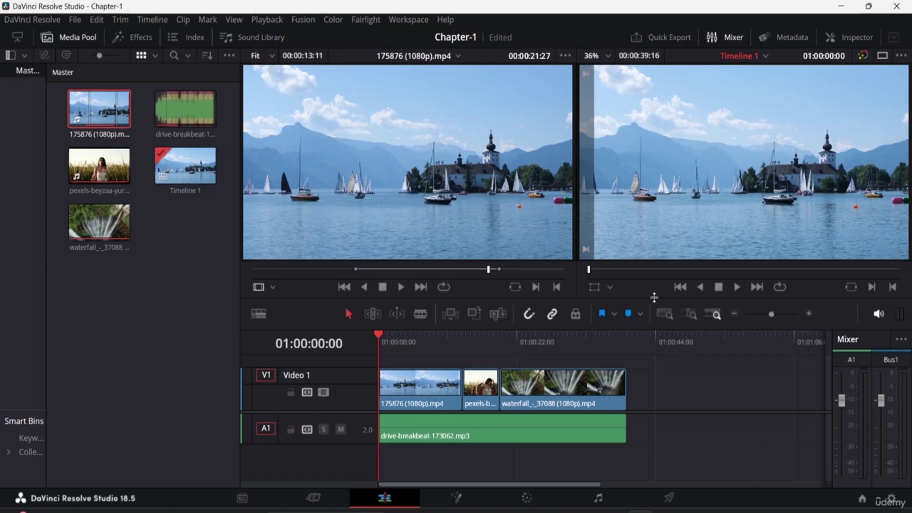
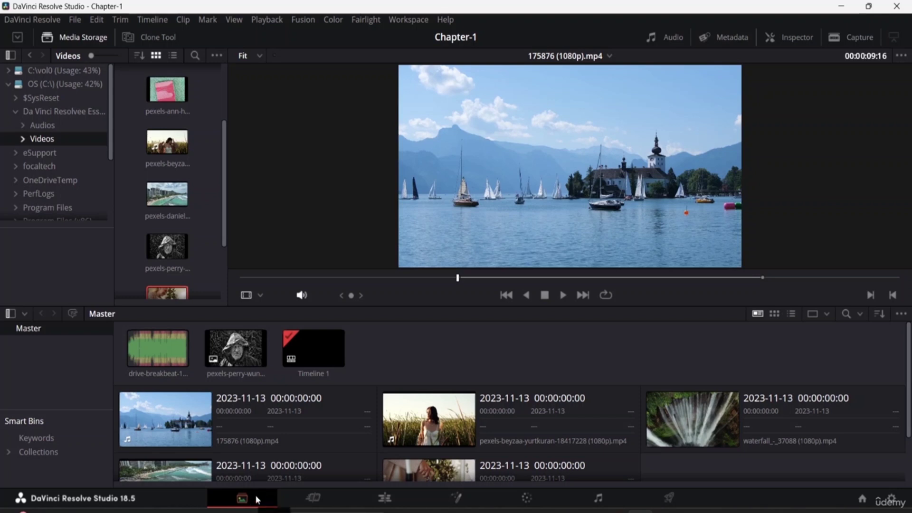
Open the Cut page and delete Timeline 1 from the media pool.
{"action": "left_click", "coordinate": [312, 498]}
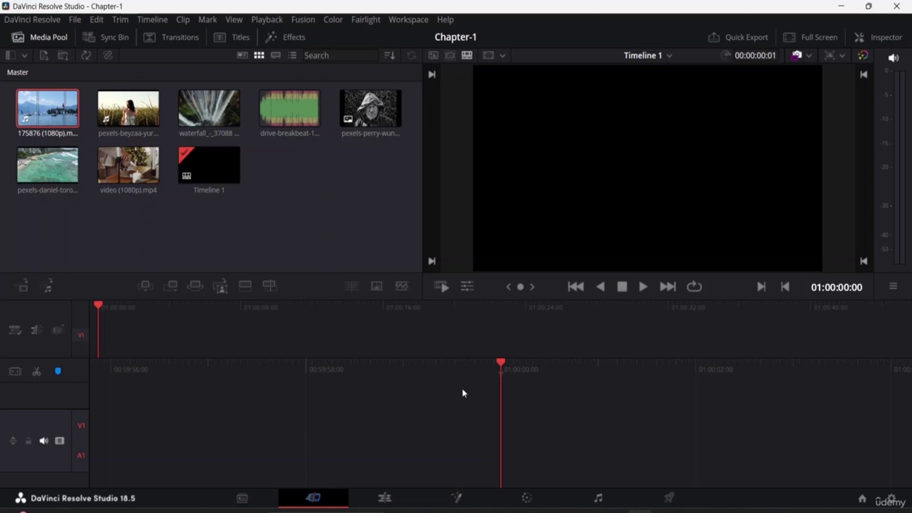
{"action": "left_click", "coordinate": [237, 172]}
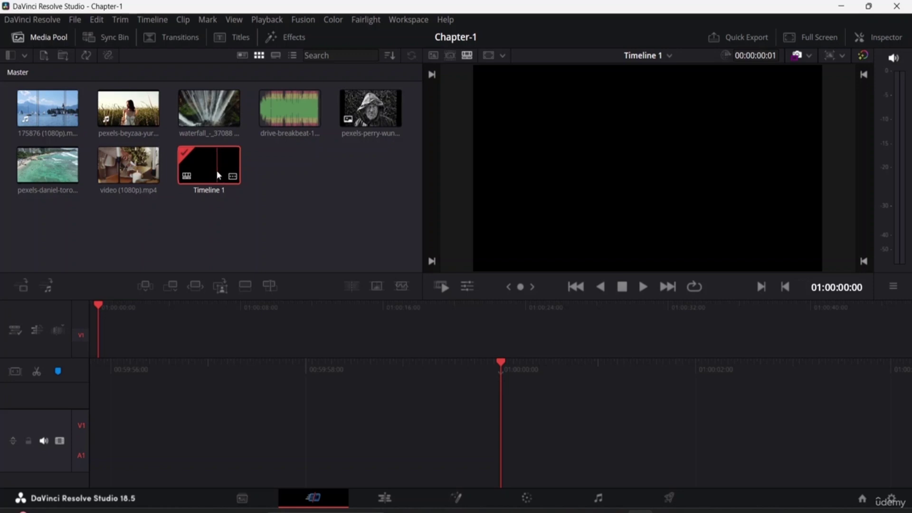
{"action": "key", "text": "Delete"}
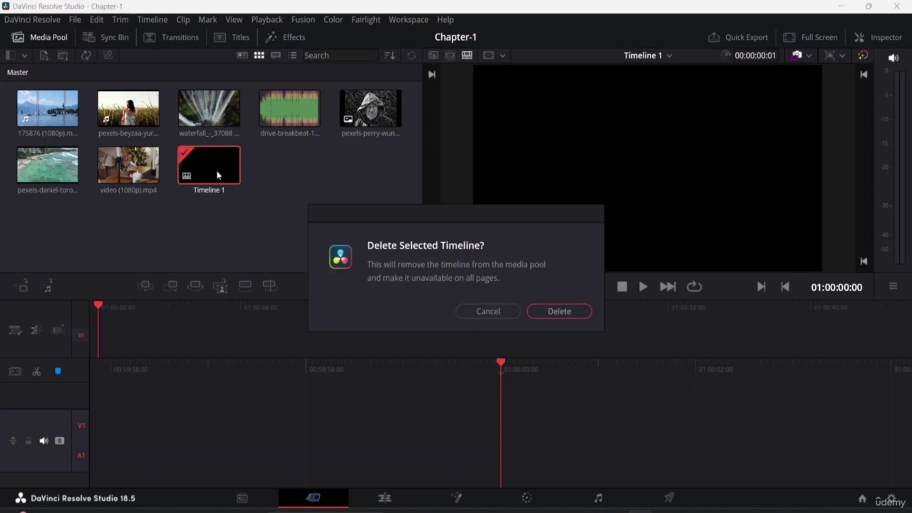
{"action": "left_click", "coordinate": [539, 316]}
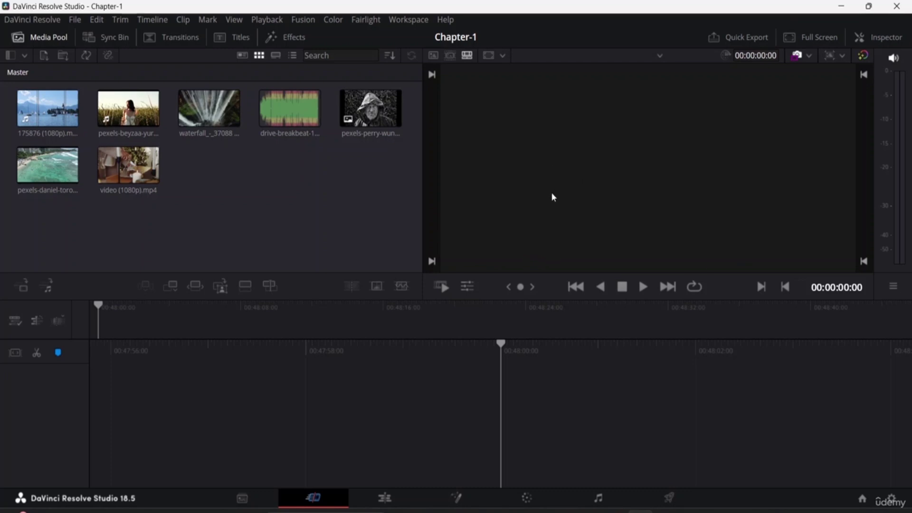
On the Edit page, load the clip of the woman in the field into the source viewer and check the available viewer modes.
{"action": "left_click", "coordinate": [385, 499]}
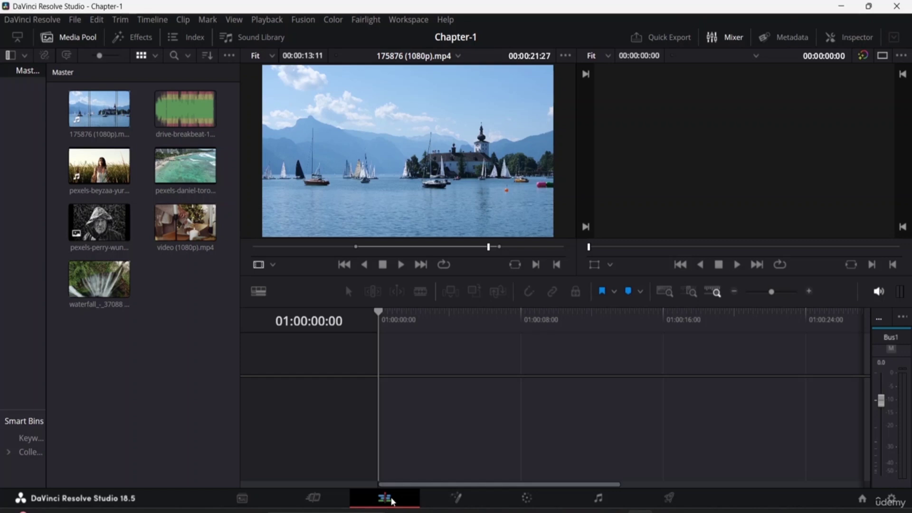
{"action": "mouse_move", "coordinate": [451, 170]}
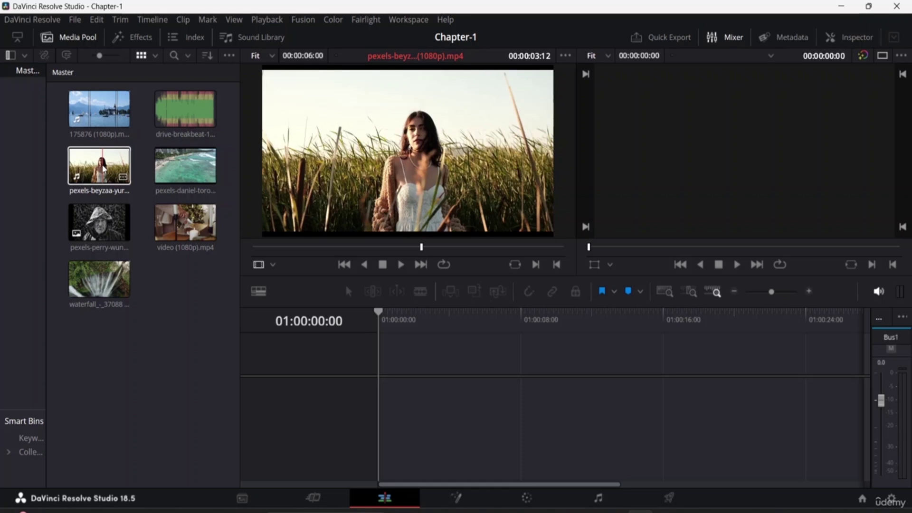
{"action": "left_click", "coordinate": [104, 169]}
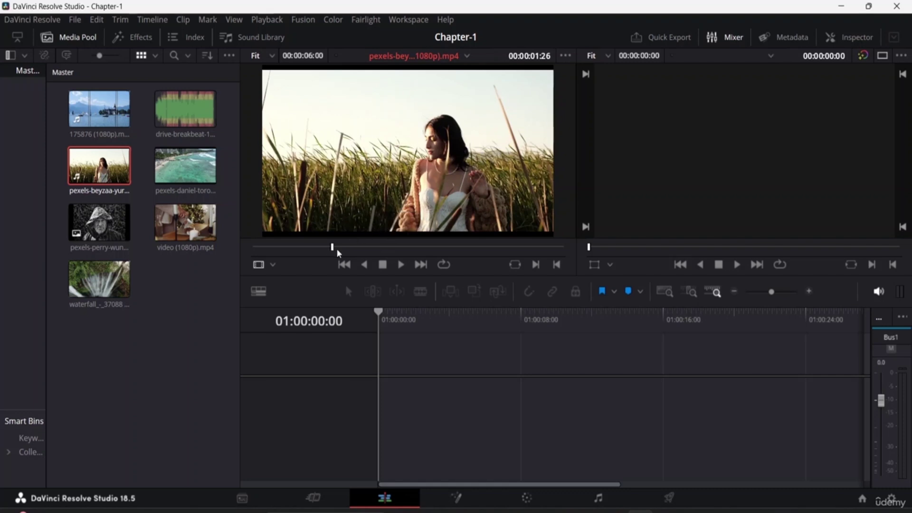
{"action": "left_click_drag", "start_coordinate": [332, 247], "coordinate": [252, 246]}
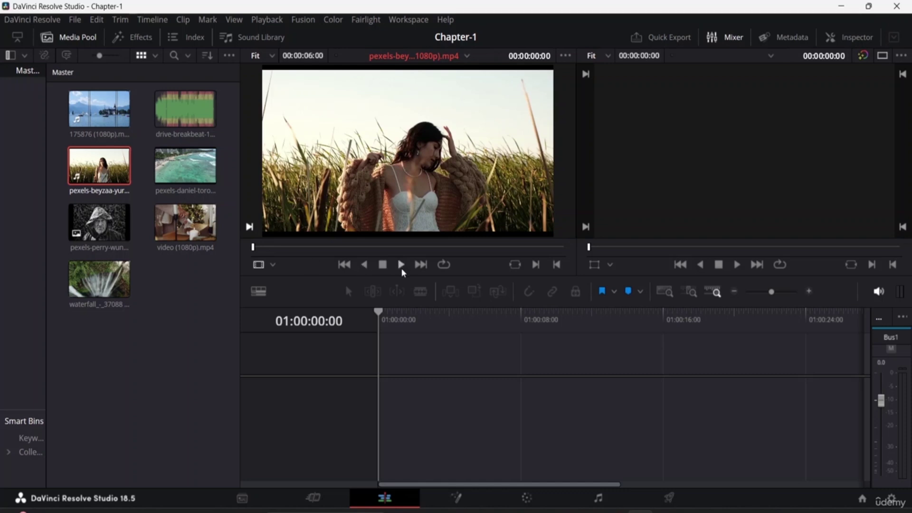
{"action": "left_click", "coordinate": [273, 266]}
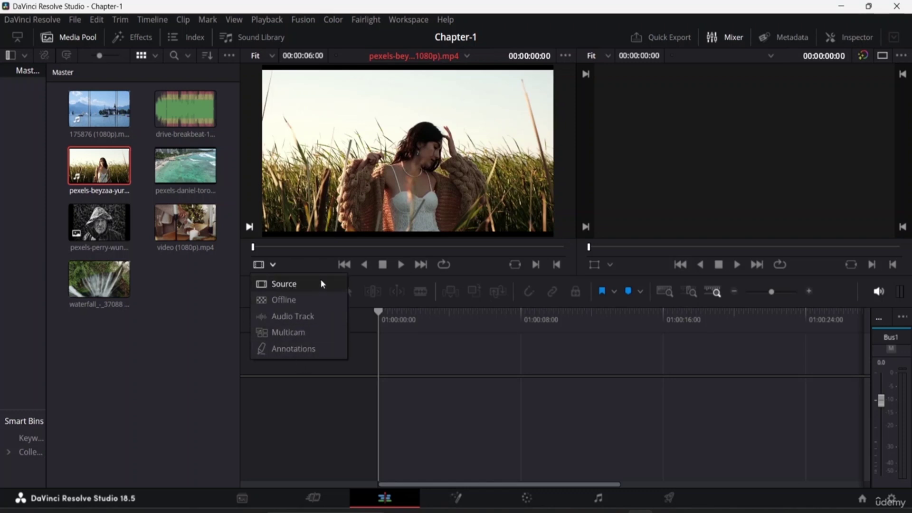
{"action": "left_click", "coordinate": [518, 149]}
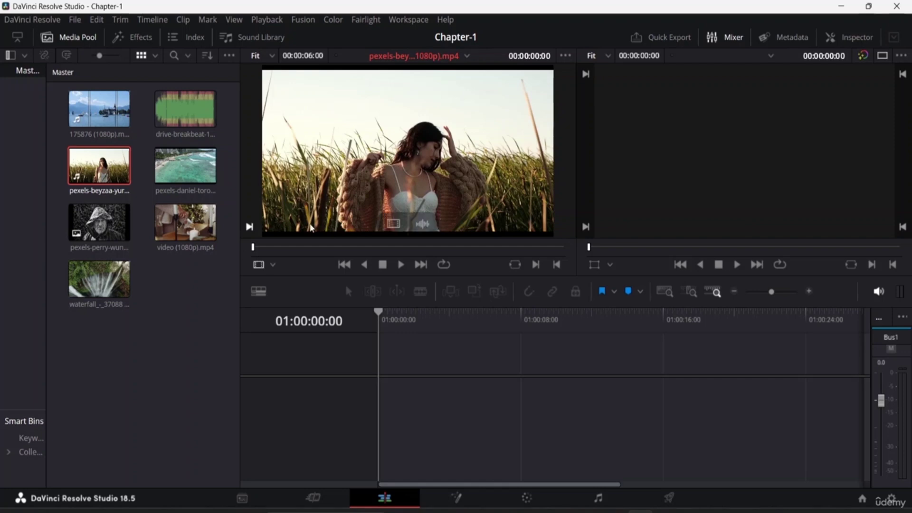
Preview the clip in the source viewer and mark an In point at 00:00:01:28.
{"action": "left_click", "coordinate": [401, 265]}
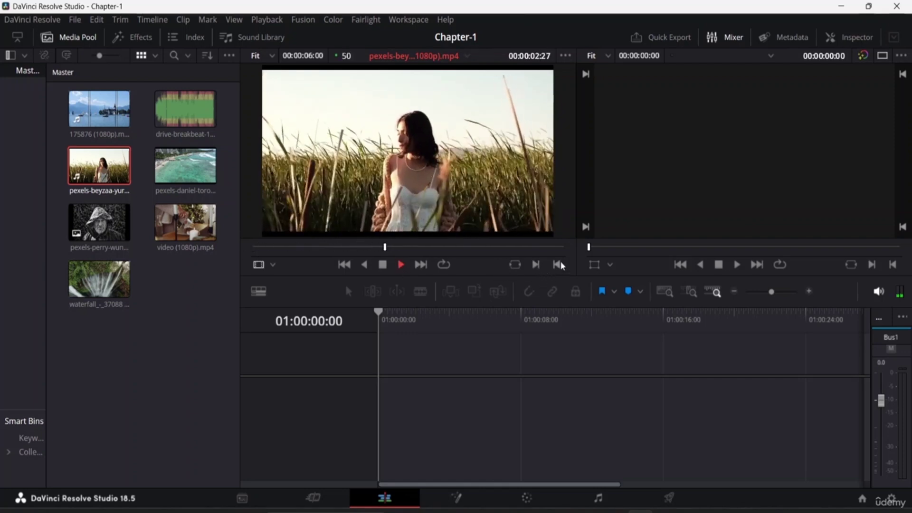
{"action": "key", "text": "space"}
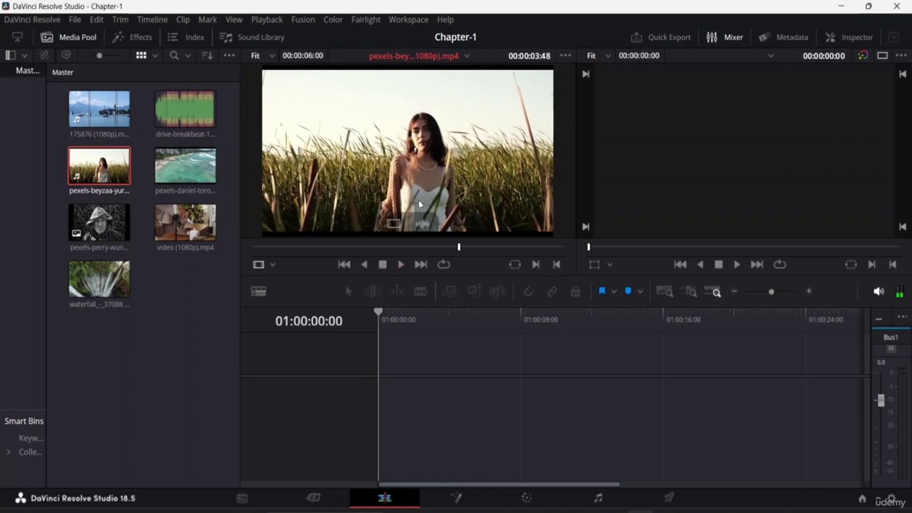
{"action": "left_click_drag", "start_coordinate": [459, 247], "coordinate": [335, 247]}
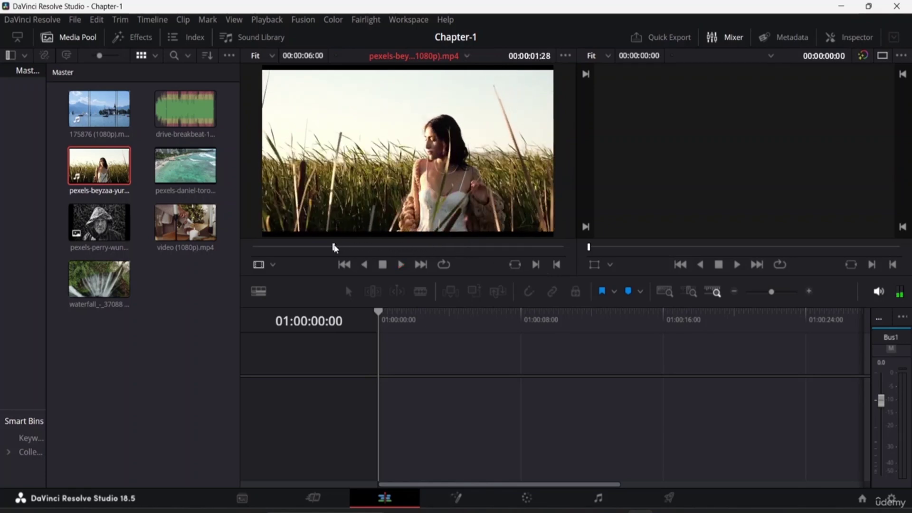
{"action": "left_click", "coordinate": [535, 264]}
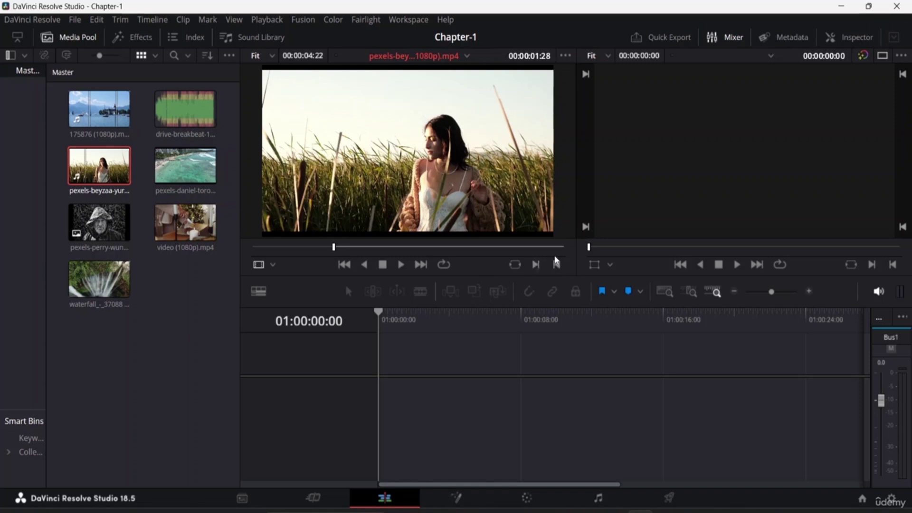
Play the clip onward in the source viewer and mark an Out point at 00:00:05:13.
{"action": "left_click", "coordinate": [402, 264]}
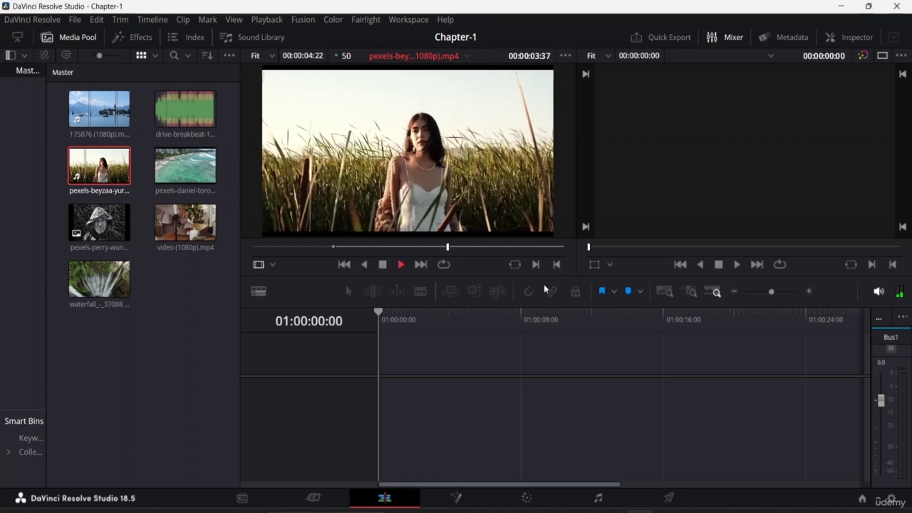
{"action": "left_click", "coordinate": [556, 265]}
{"action": "left_click", "coordinate": [562, 264]}
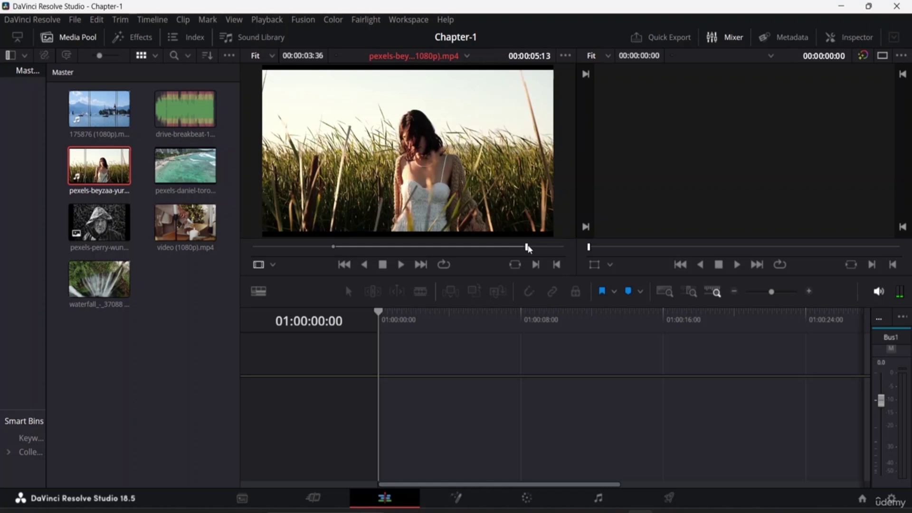
{"action": "left_click_drag", "start_coordinate": [525, 247], "coordinate": [553, 249]}
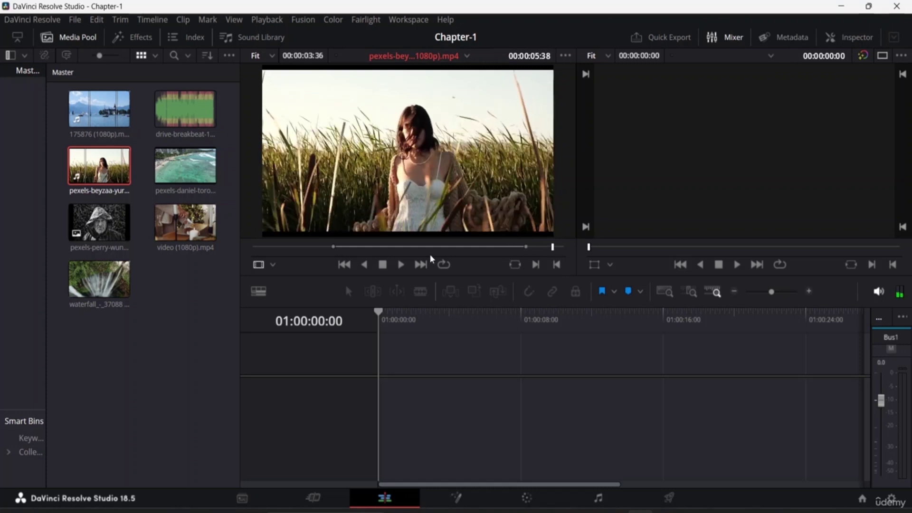
Try placing the marked section with both video and audio on the empty timeline, and delete the placed clip.
{"action": "mouse_move", "coordinate": [397, 225]}
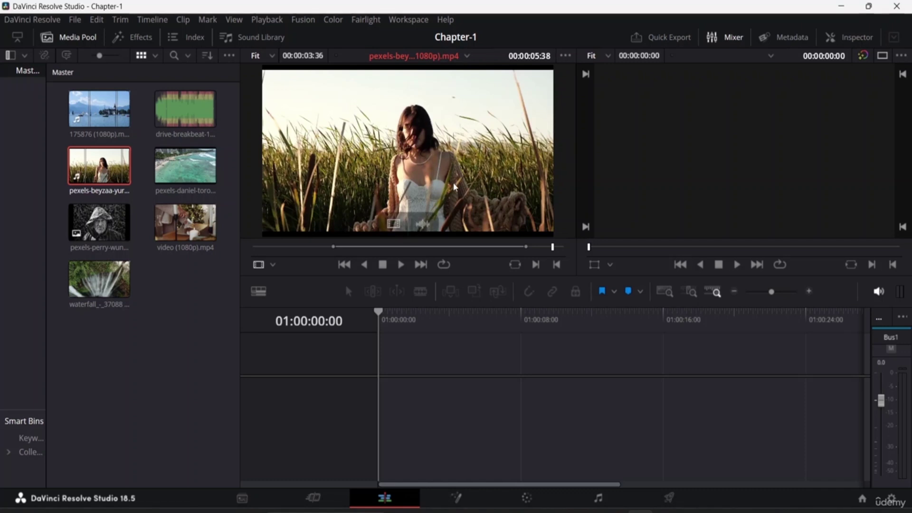
{"action": "left_click_drag", "start_coordinate": [418, 128], "coordinate": [404, 385]}
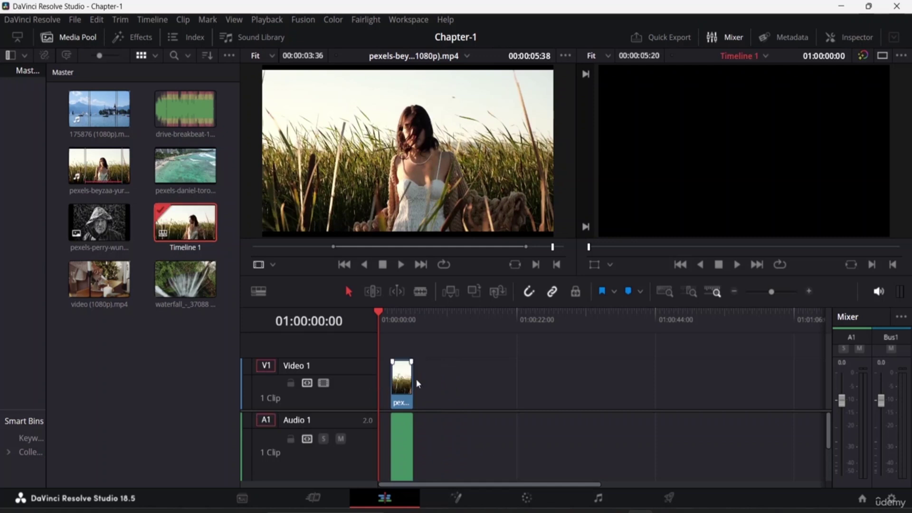
{"action": "left_click", "coordinate": [406, 380]}
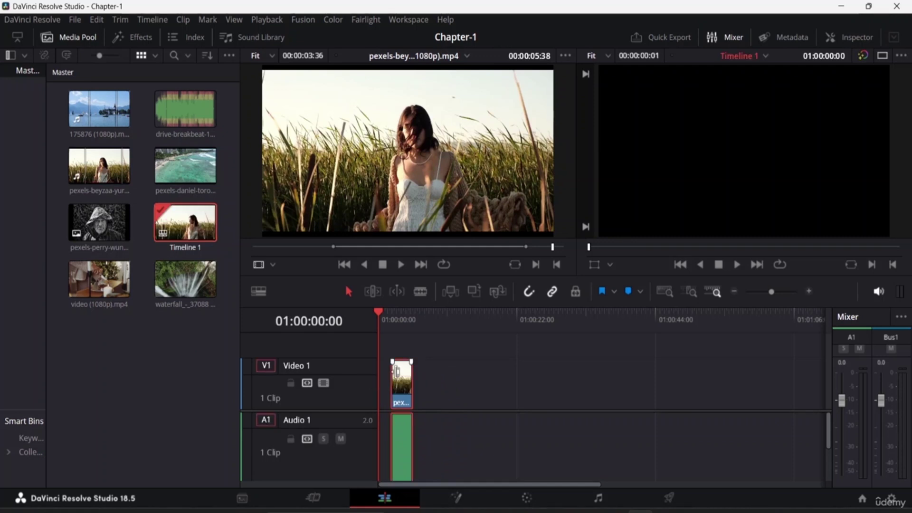
{"action": "key", "text": "Delete"}
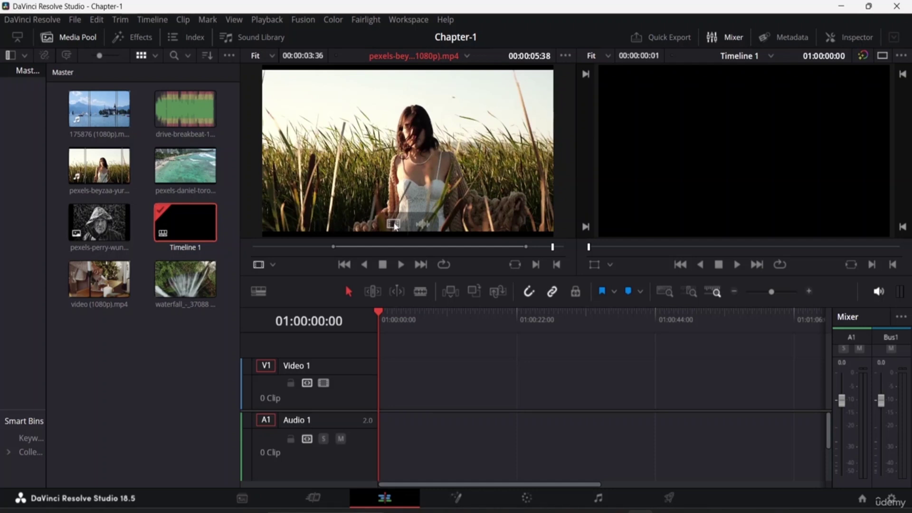
Place only the video of the marked section at the start of the timeline and reduce the Audio 1 and Video 1 track heights.
{"action": "left_click_drag", "start_coordinate": [395, 226], "coordinate": [391, 400]}
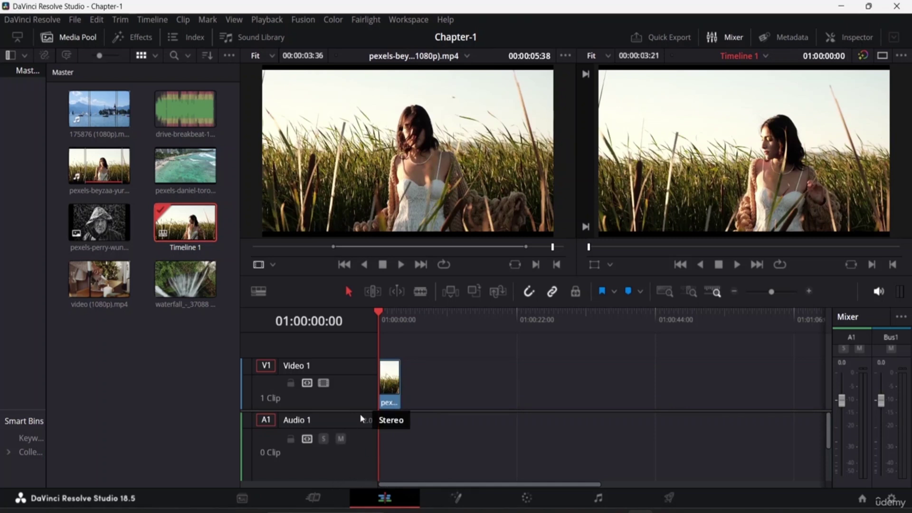
{"action": "scroll", "coordinate": [348, 461], "scroll_direction": "down", "scroll_amount": 3}
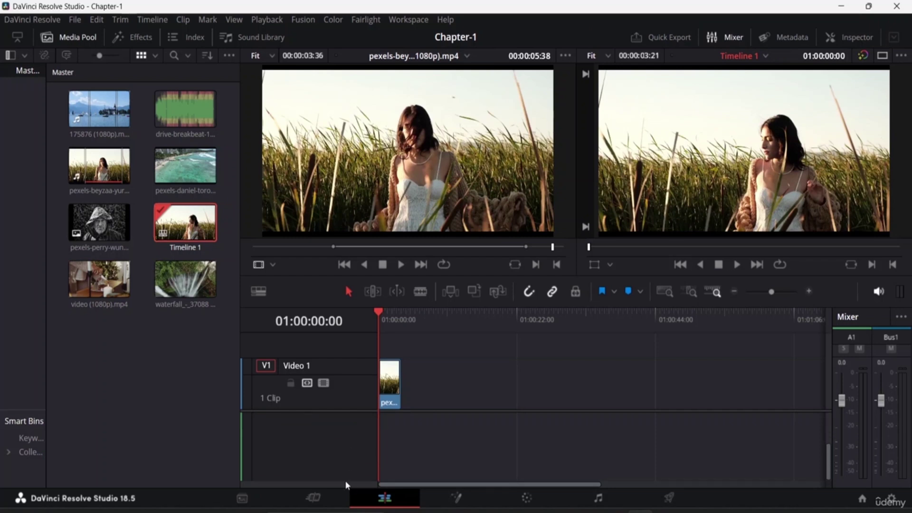
{"action": "left_click_drag", "start_coordinate": [346, 482], "coordinate": [314, 411]}
{"action": "mouse_move", "coordinate": [319, 360]}
{"action": "left_mouse_down"}
{"action": "mouse_move", "coordinate": [318, 383]}
{"action": "mouse_move", "coordinate": [316, 376]}
{"action": "left_mouse_up"}
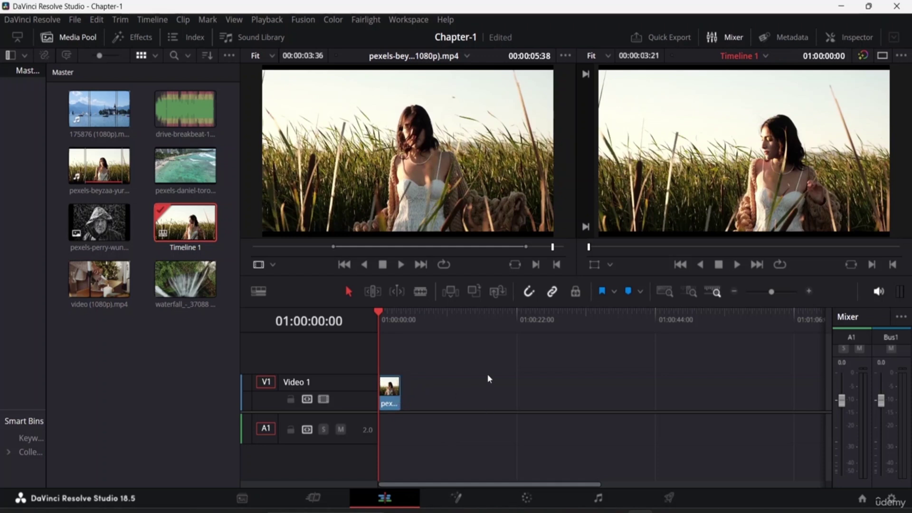
Zoom the timeline in on the placed clip and enlarge the source and timeline viewers by shrinking the timeline area.
{"action": "key", "text": "ctrl+equal"}
{"action": "key", "text": "ctrl+equal"}
{"action": "key", "text": "ctrl+equal"}
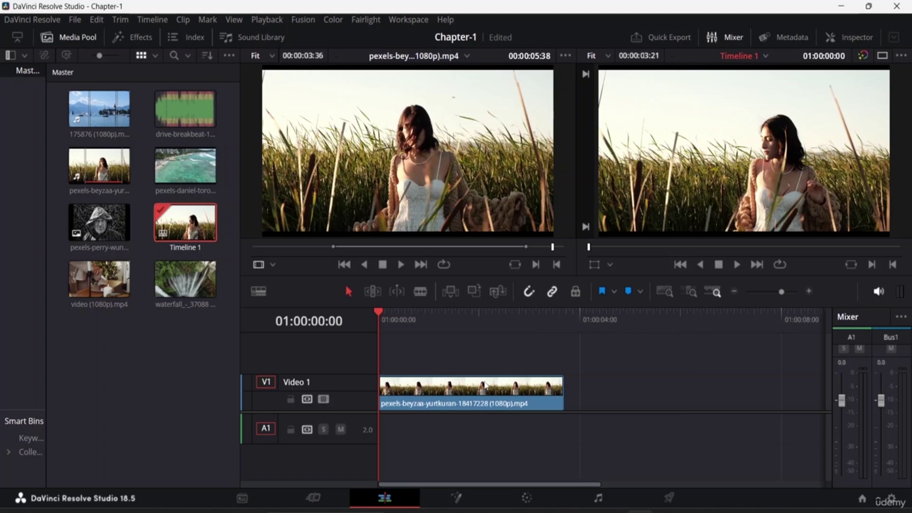
{"action": "key", "text": "ctrl+minus"}
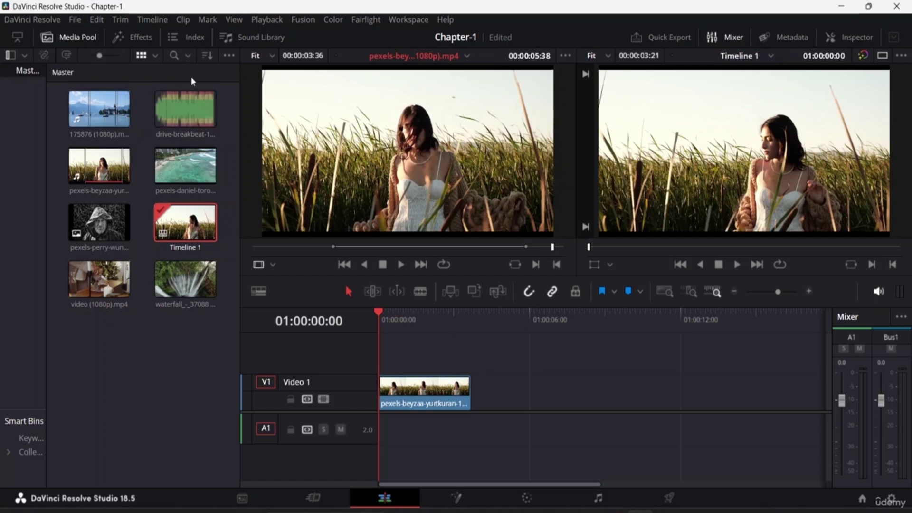
{"action": "left_click", "coordinate": [235, 258]}
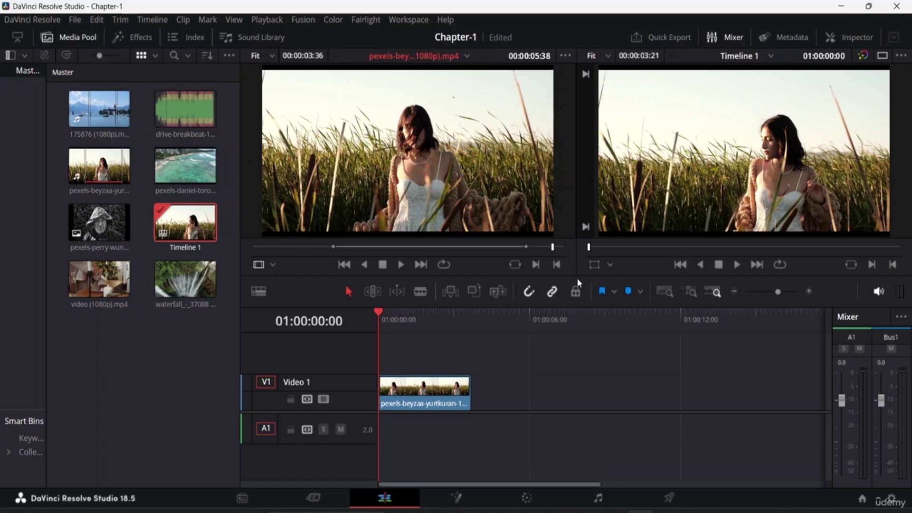
{"action": "left_click_drag", "start_coordinate": [574, 275], "coordinate": [601, 421]}
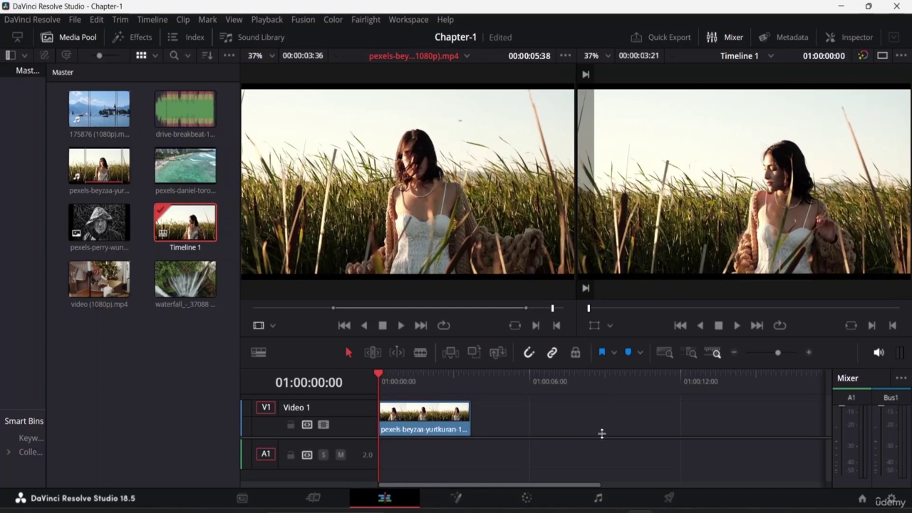
Jump to the source clip's first and last frames, and scrub its playhead back to about 00:00:04:39.
{"action": "mouse_move", "coordinate": [390, 90]}
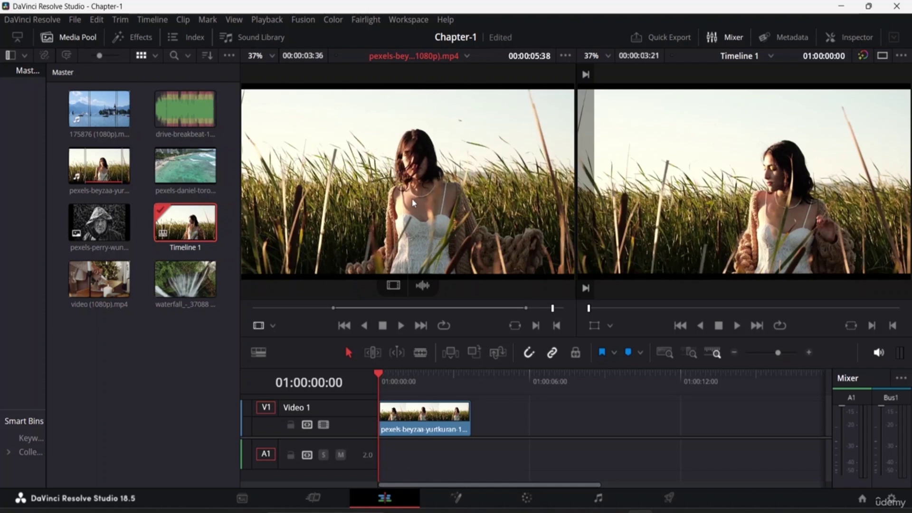
{"action": "left_click", "coordinate": [345, 326]}
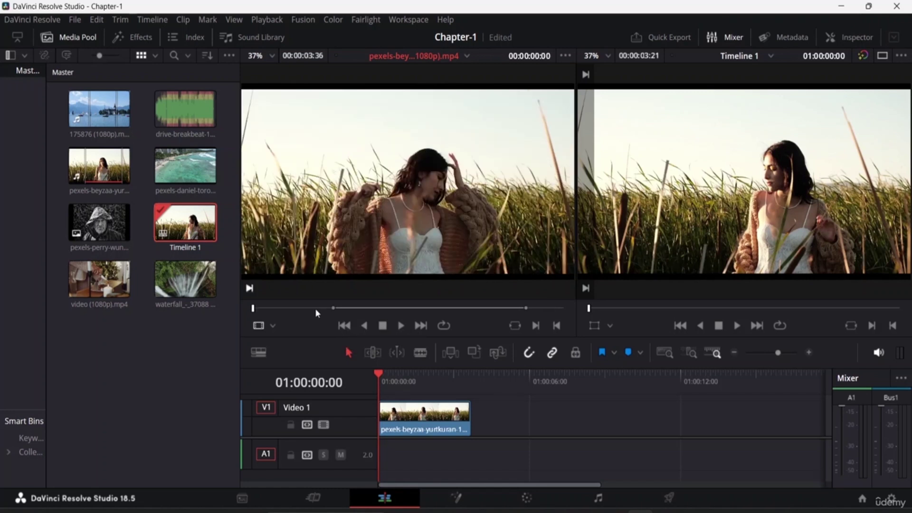
{"action": "left_click", "coordinate": [421, 326]}
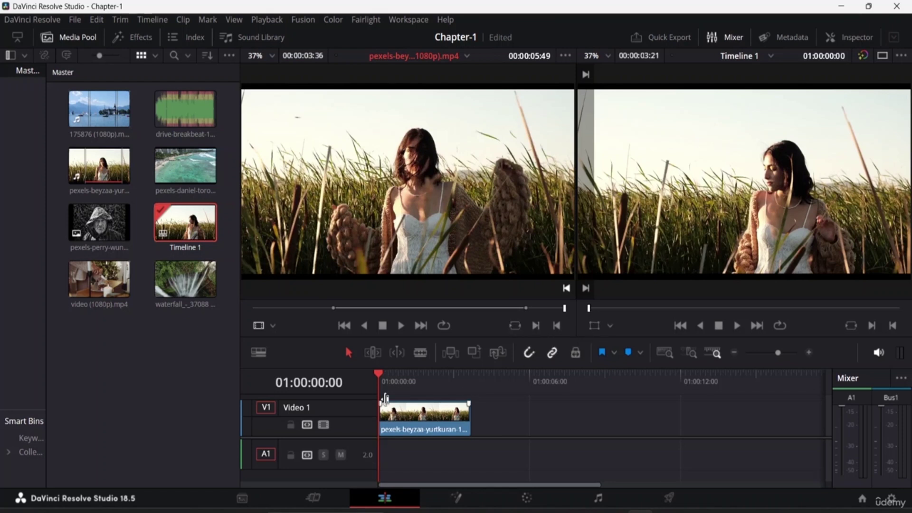
{"action": "left_click_drag", "start_coordinate": [379, 372], "coordinate": [344, 376]}
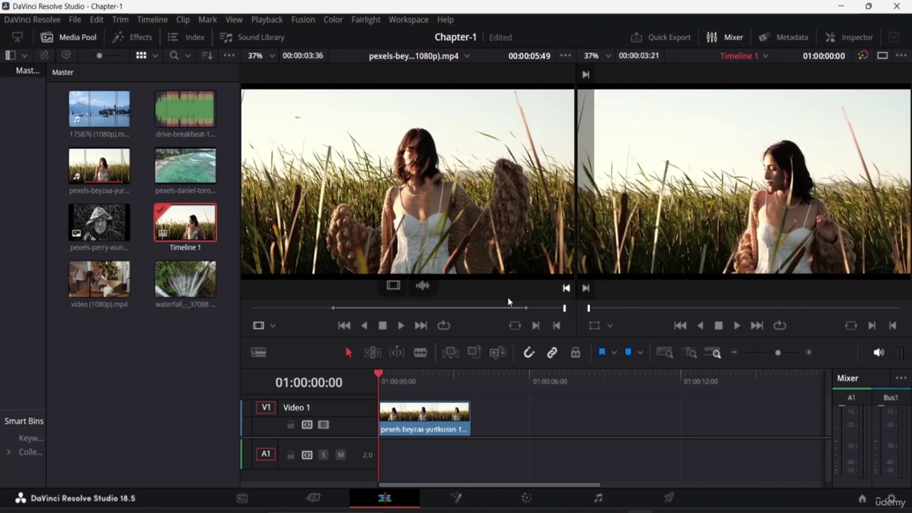
{"action": "left_click_drag", "start_coordinate": [566, 309], "coordinate": [503, 311]}
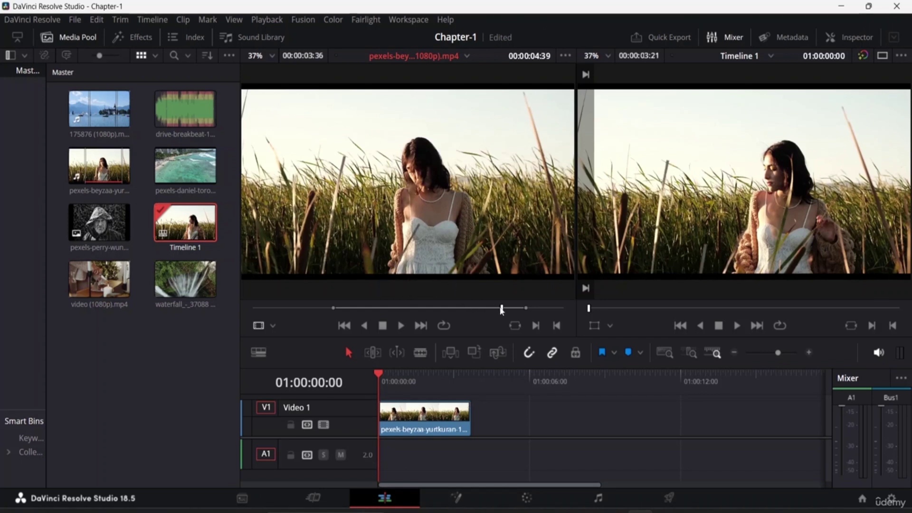
Scrub the source clip to 00:00:04:37 and match the timeline playhead to that same frame.
{"action": "mouse_move", "coordinate": [501, 310]}
{"action": "left_mouse_down"}
{"action": "mouse_move", "coordinate": [491, 309]}
{"action": "mouse_move", "coordinate": [501, 308]}
{"action": "left_mouse_up"}
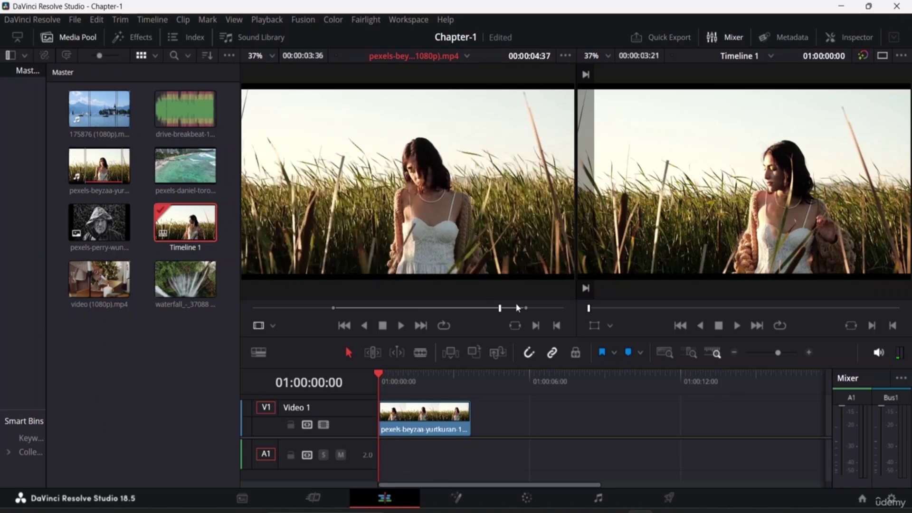
{"action": "left_click_drag", "start_coordinate": [590, 310], "coordinate": [572, 332]}
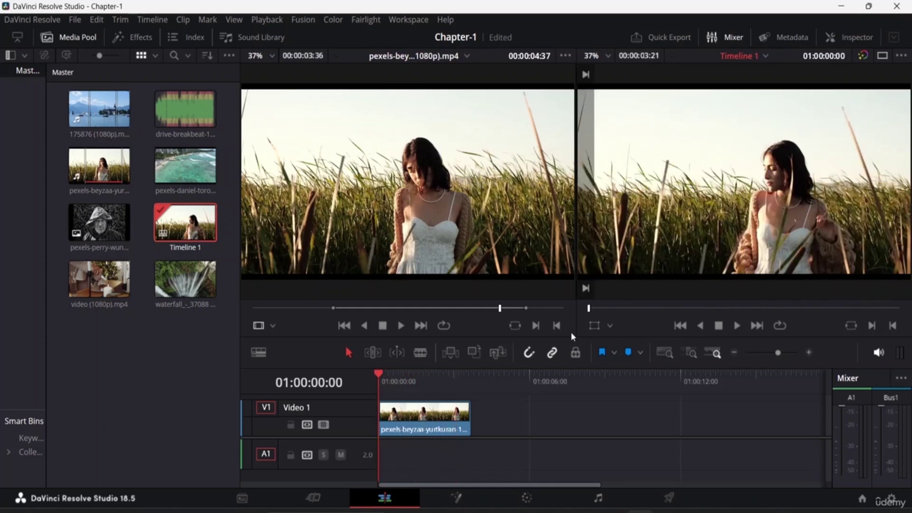
{"action": "left_click", "coordinate": [515, 326]}
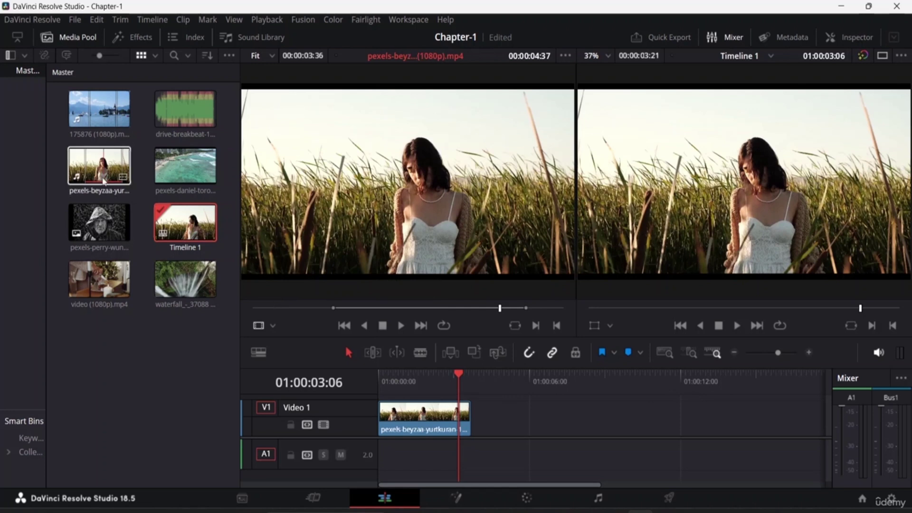
Shrink the Media Pool to half height so the timeline spans the full width, and enlarge the timeline area by reducing the viewers.
{"action": "left_click", "coordinate": [18, 38]}
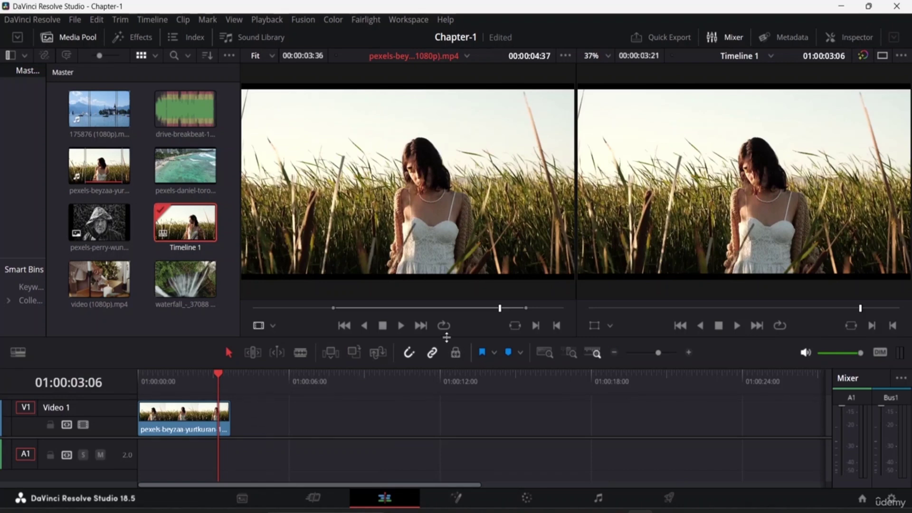
{"action": "left_click_drag", "start_coordinate": [447, 338], "coordinate": [450, 269]}
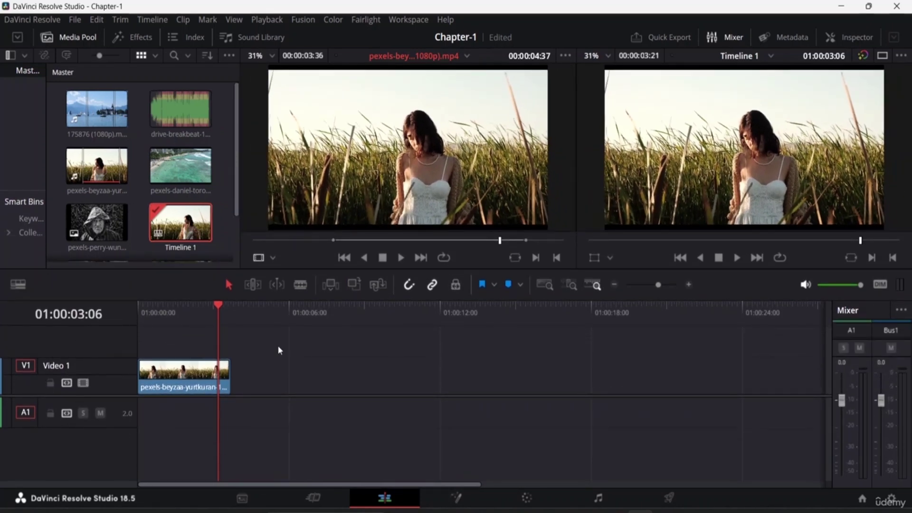
{"action": "scroll", "coordinate": [156, 148], "scroll_direction": "down", "scroll_amount": 2}
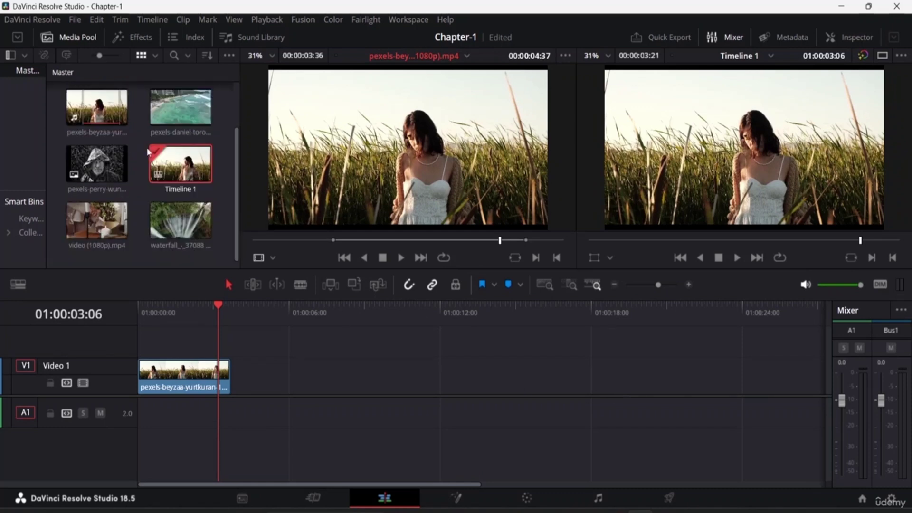
{"action": "scroll", "coordinate": [156, 151], "scroll_direction": "up", "scroll_amount": 2}
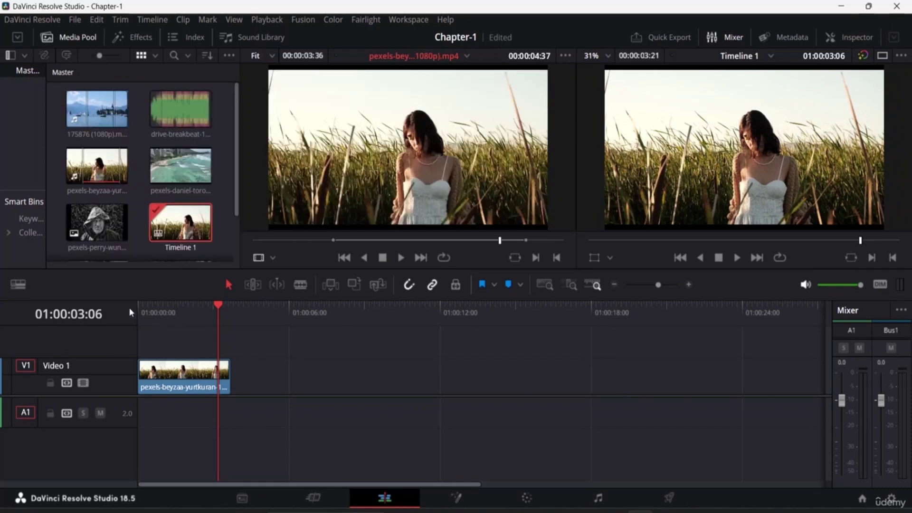
{"action": "left_click", "coordinate": [17, 38]}
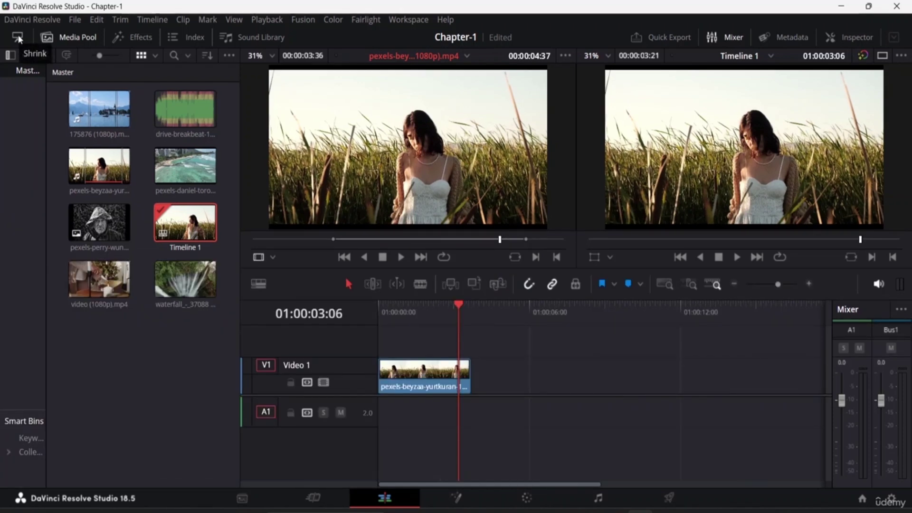
{"action": "left_click", "coordinate": [18, 38]}
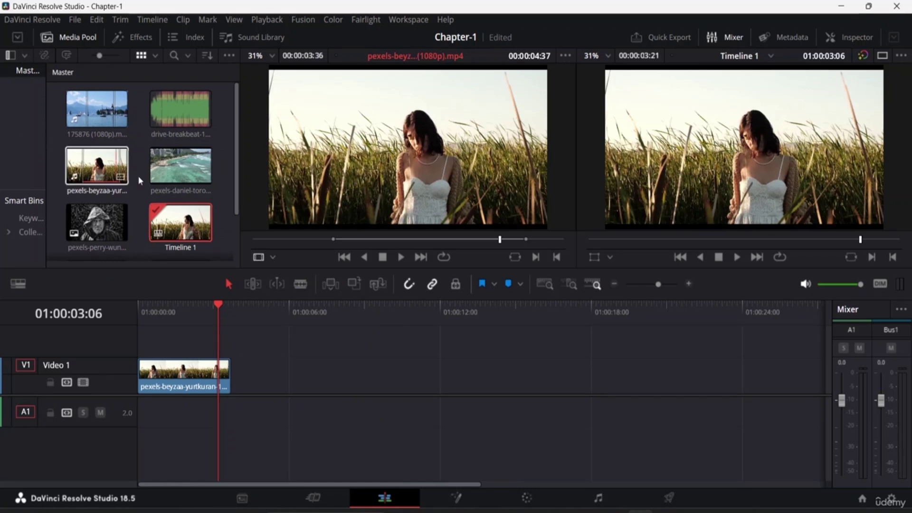
Create a new bin named Bin 1 in the Master bin, open it, and return to the Master bin.
{"action": "scroll", "coordinate": [124, 165], "scroll_direction": "down", "scroll_amount": 1}
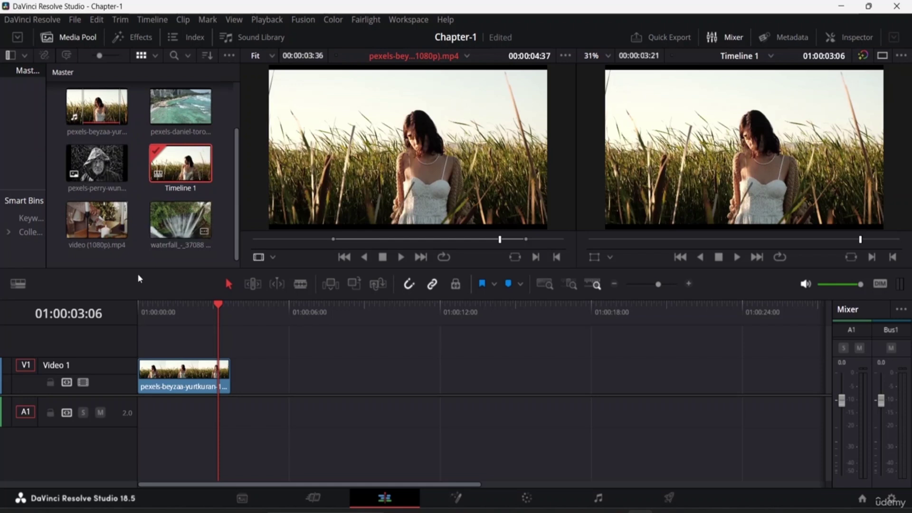
{"action": "right_click", "coordinate": [132, 257]}
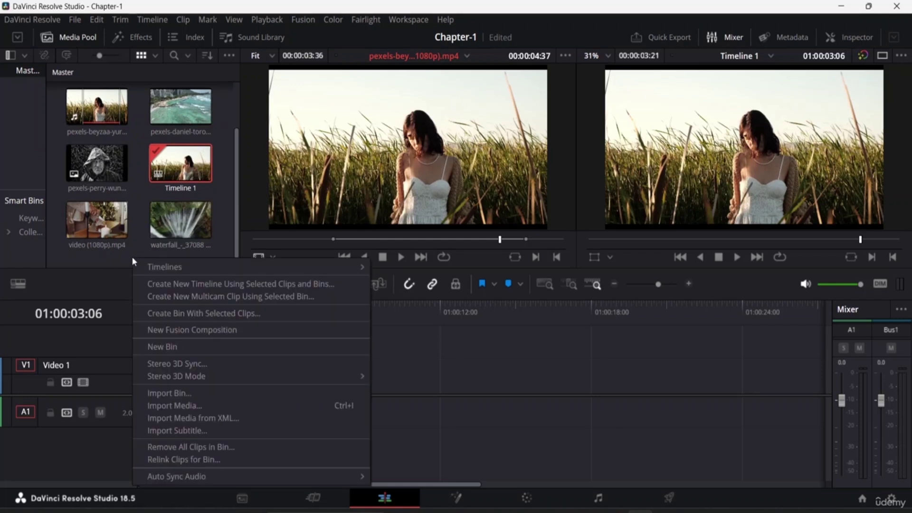
{"action": "left_click", "coordinate": [169, 347]}
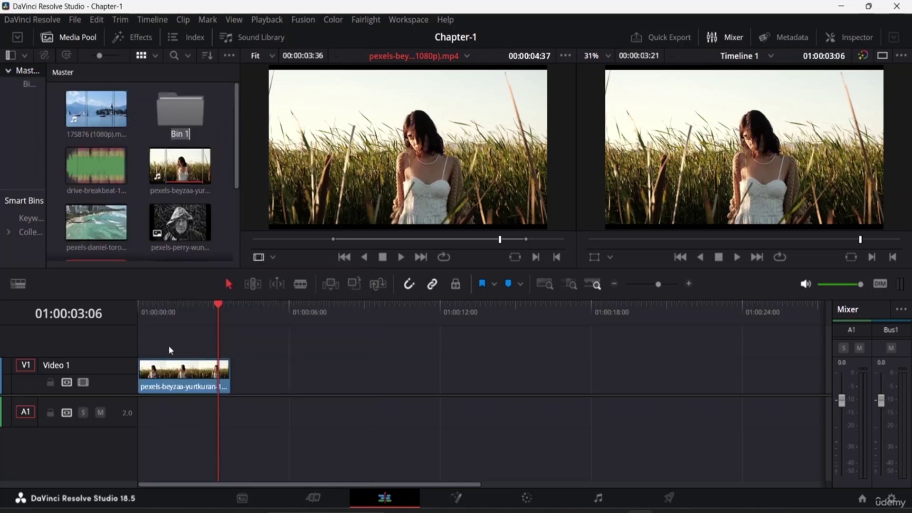
{"action": "double_click", "coordinate": [183, 138]}
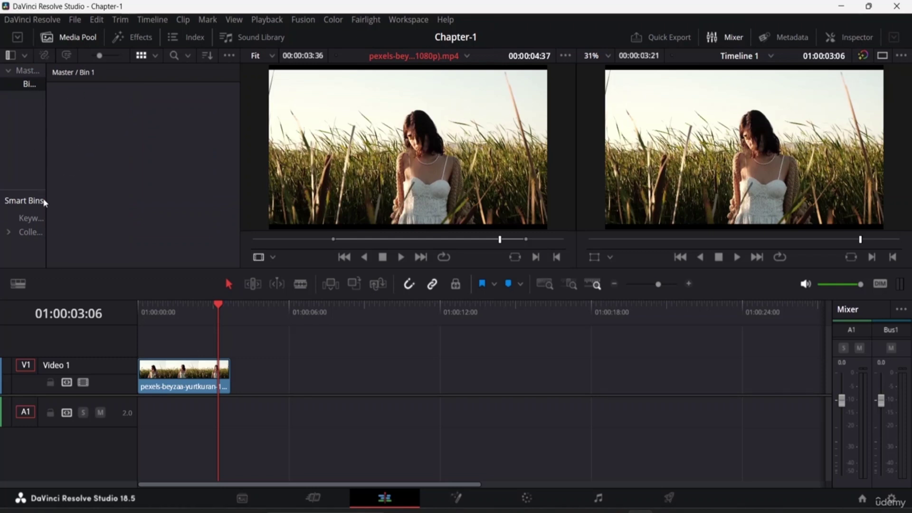
{"action": "double_click", "coordinate": [26, 86]}
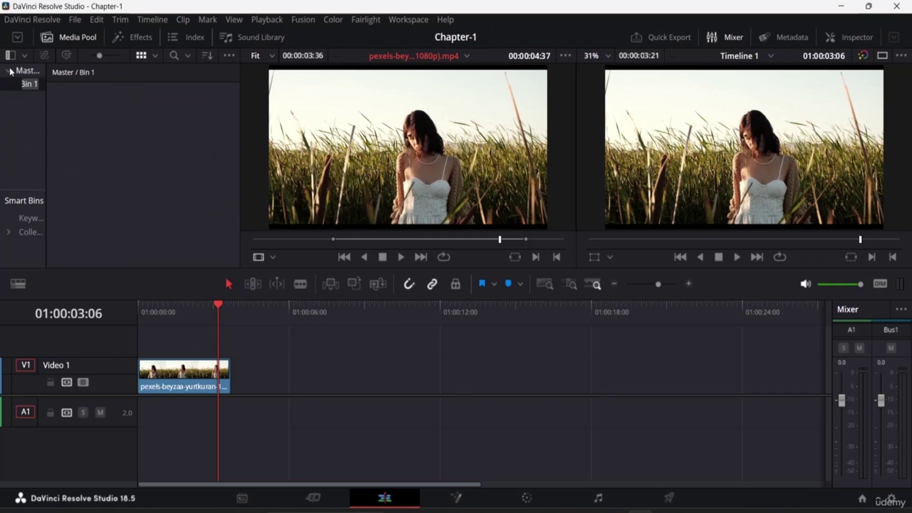
{"action": "left_click", "coordinate": [10, 71]}
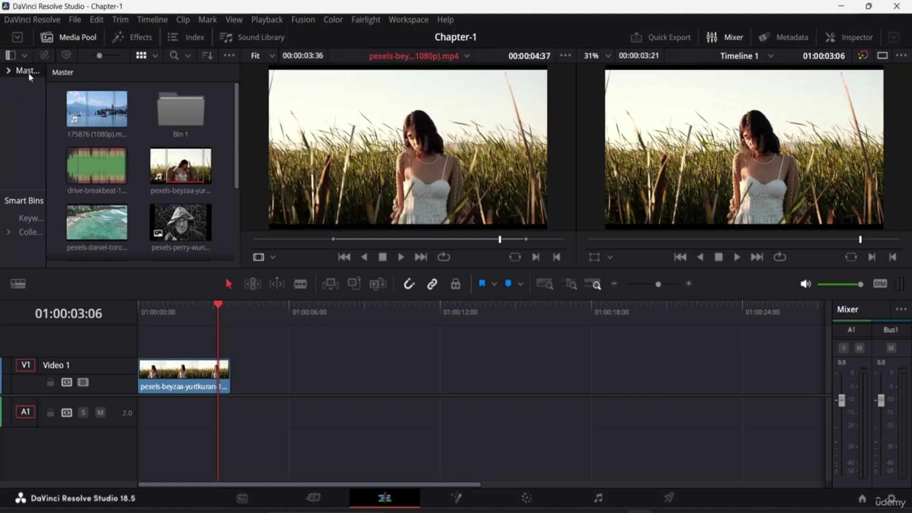
{"action": "right_click", "coordinate": [179, 136]}
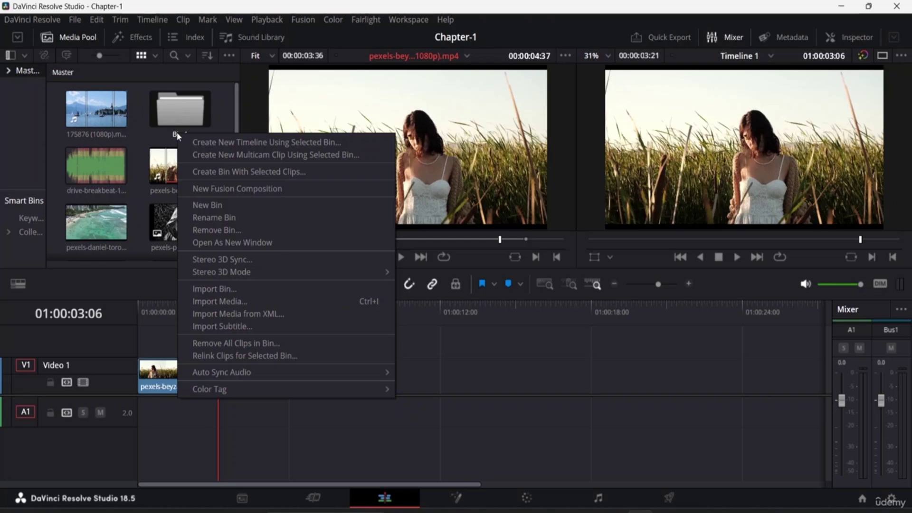
Move all video, image and audio clips from the Master bin into Bin 1, leaving only Timeline 1 outside.
{"action": "left_click", "coordinate": [95, 116]}
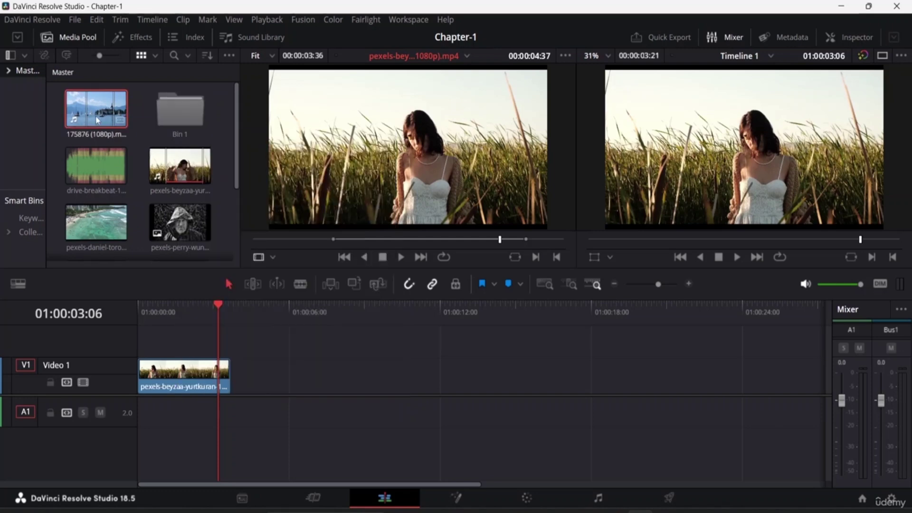
{"action": "mouse_move", "coordinate": [95, 115]}
{"action": "left_mouse_down"}
{"action": "mouse_move", "coordinate": [176, 113]}
{"action": "mouse_move", "coordinate": [96, 110]}
{"action": "left_mouse_up"}
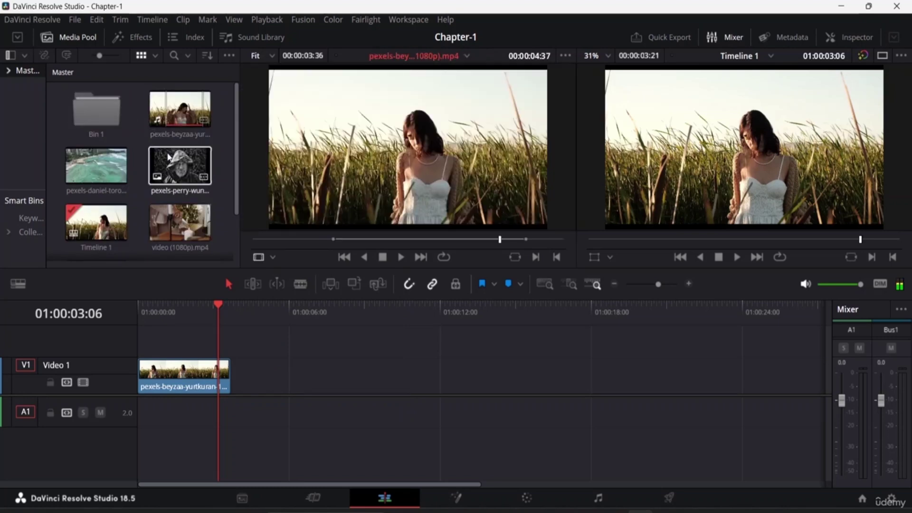
{"action": "left_click_drag", "start_coordinate": [178, 119], "coordinate": [108, 119]}
{"action": "left_click_drag", "start_coordinate": [189, 102], "coordinate": [107, 110]}
{"action": "left_click", "coordinate": [195, 114]}
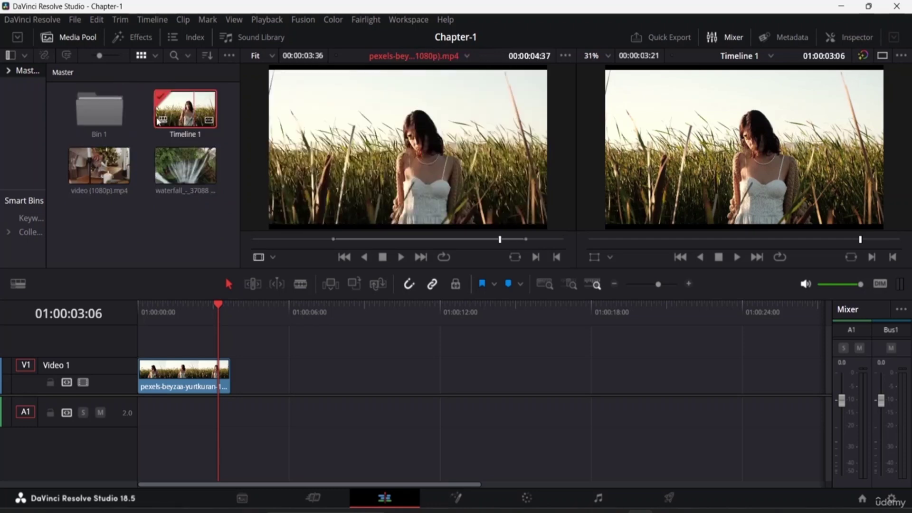
{"action": "left_click_drag", "start_coordinate": [185, 176], "coordinate": [100, 114]}
{"action": "left_click_drag", "start_coordinate": [125, 174], "coordinate": [106, 111]}
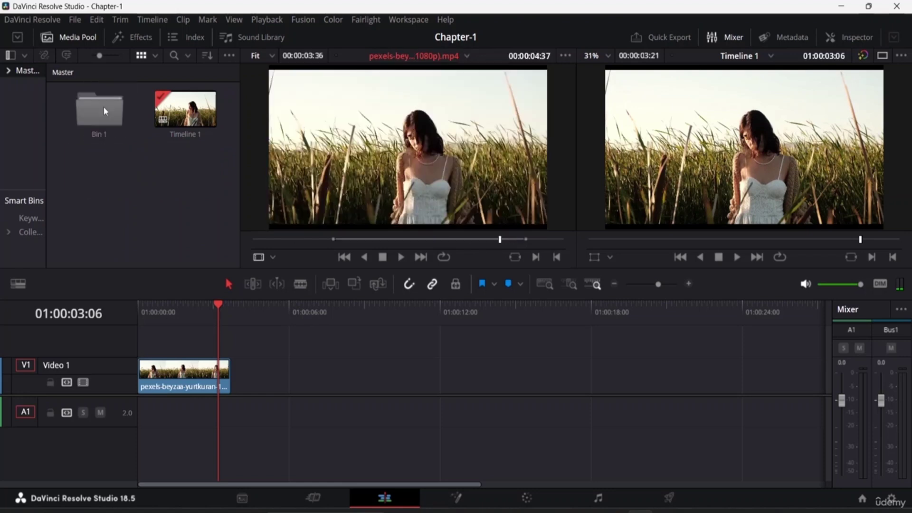
Open Bin 1 and view the beach video, the hooded man photo and the woman-in-field clip in the source viewer.
{"action": "right_click", "coordinate": [98, 135]}
{"action": "left_click", "coordinate": [98, 134]}
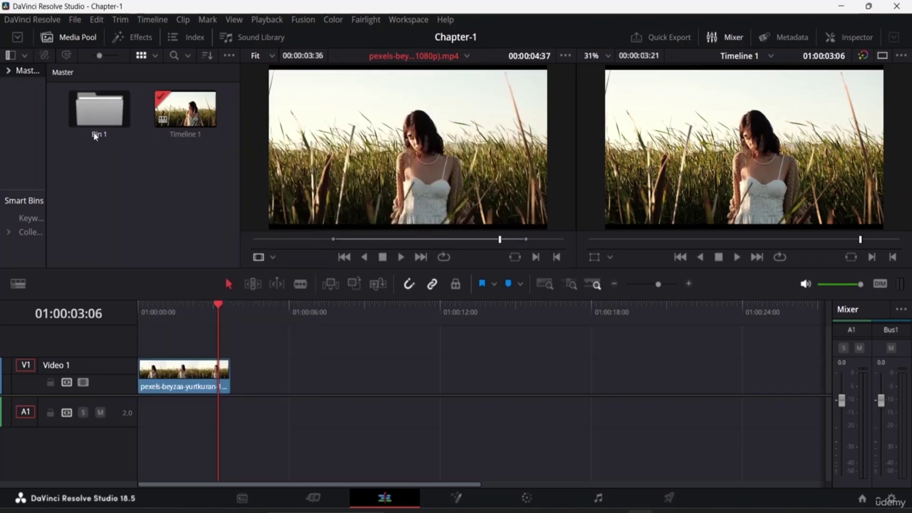
{"action": "double_click", "coordinate": [96, 134]}
{"action": "scroll", "coordinate": [149, 142], "scroll_direction": "down", "scroll_amount": 1}
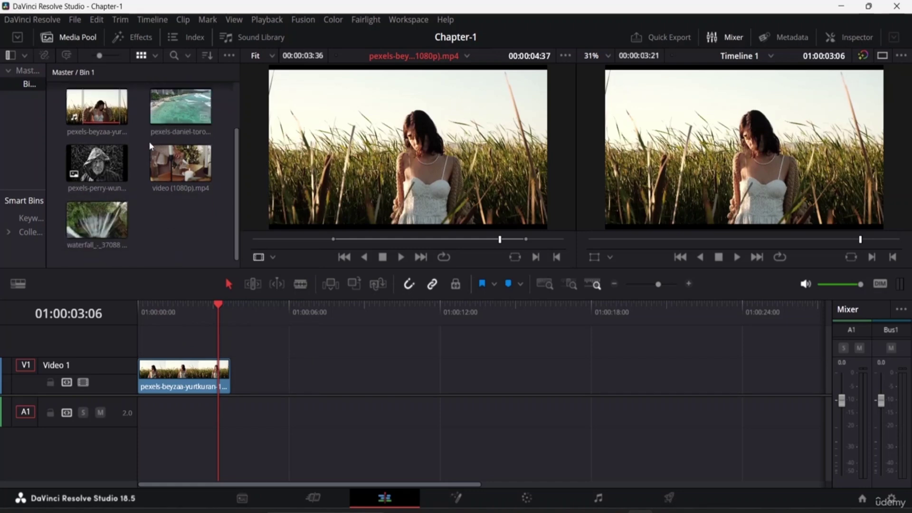
{"action": "scroll", "coordinate": [149, 142], "scroll_direction": "up", "scroll_amount": 1}
{"action": "left_click", "coordinate": [156, 155]}
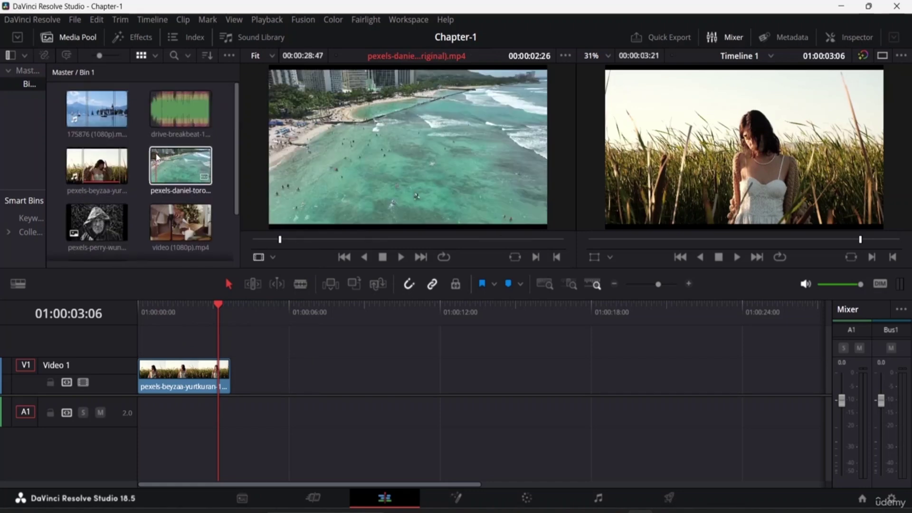
{"action": "scroll", "coordinate": [156, 156], "scroll_direction": "down", "scroll_amount": 1}
{"action": "left_click", "coordinate": [91, 168]}
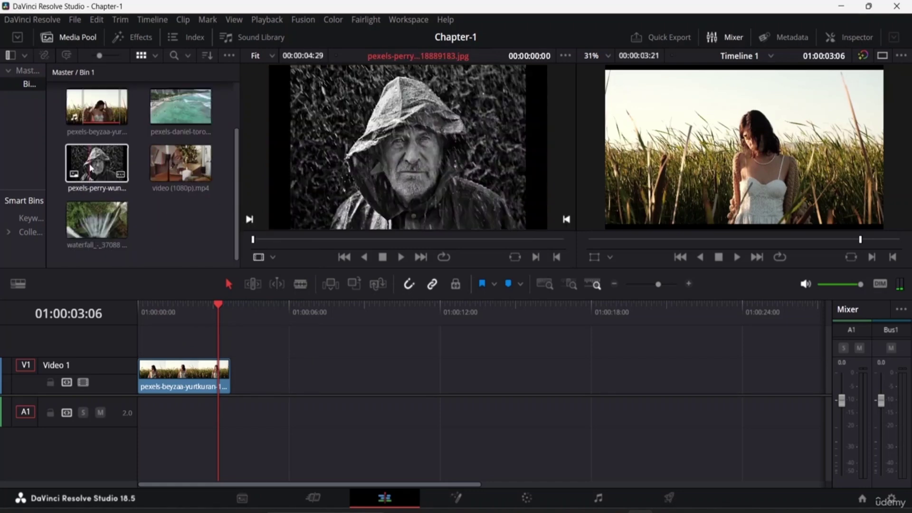
{"action": "left_click", "coordinate": [96, 108]}
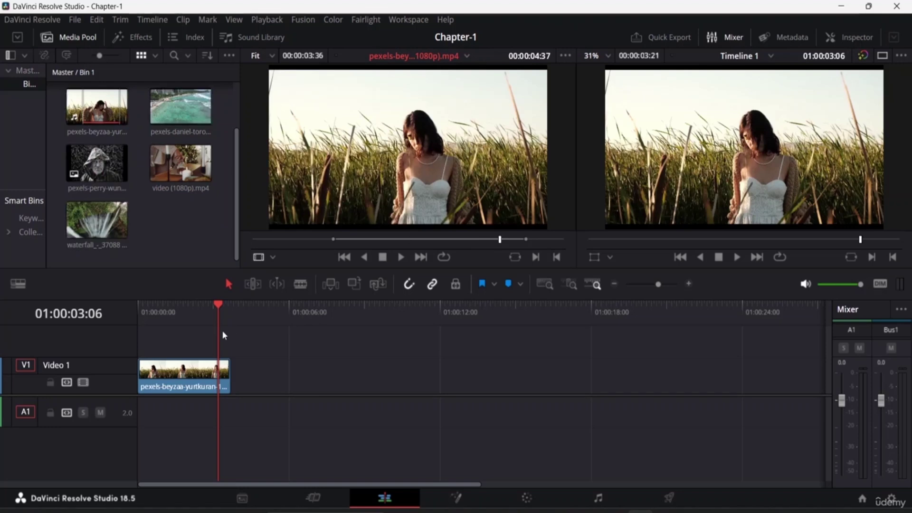
Place the hooded man photo on a new video track above the Video 1 clip and trim it much shorter.
{"action": "scroll", "coordinate": [190, 192], "scroll_direction": "up", "scroll_amount": 1}
{"action": "scroll", "coordinate": [178, 164], "scroll_direction": "down", "scroll_amount": 1}
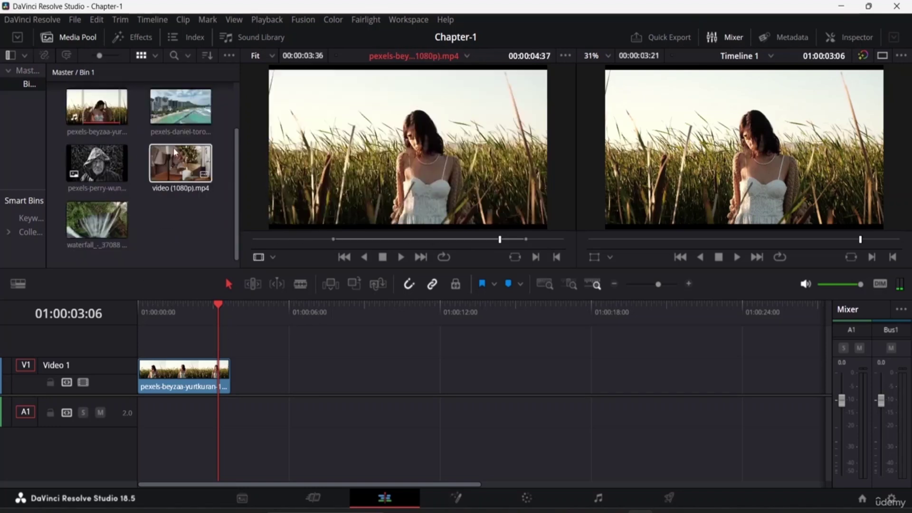
{"action": "scroll", "coordinate": [176, 161], "scroll_direction": "up", "scroll_amount": 1}
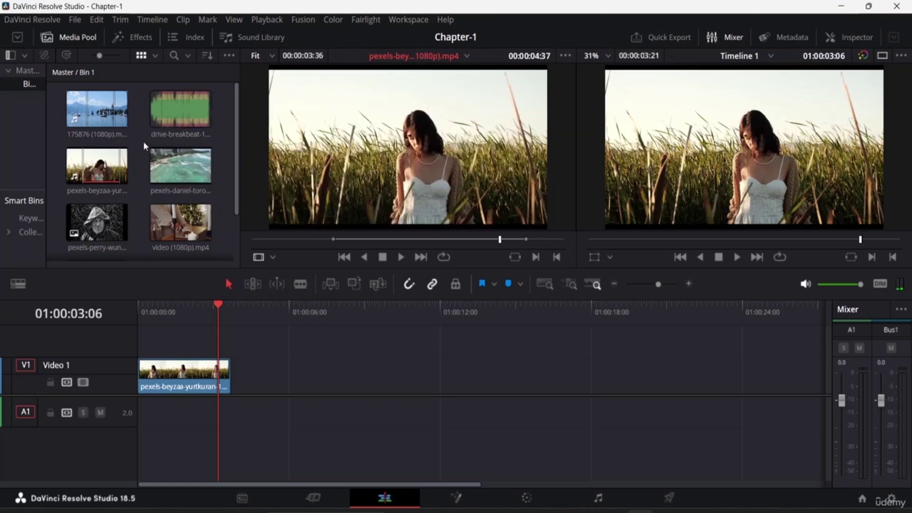
{"action": "scroll", "coordinate": [145, 143], "scroll_direction": "down", "scroll_amount": 1}
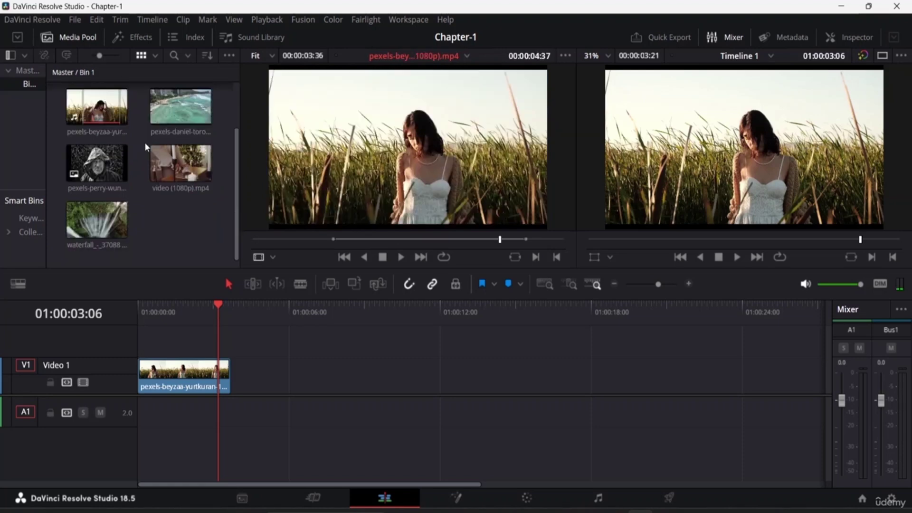
{"action": "left_click", "coordinate": [103, 171]}
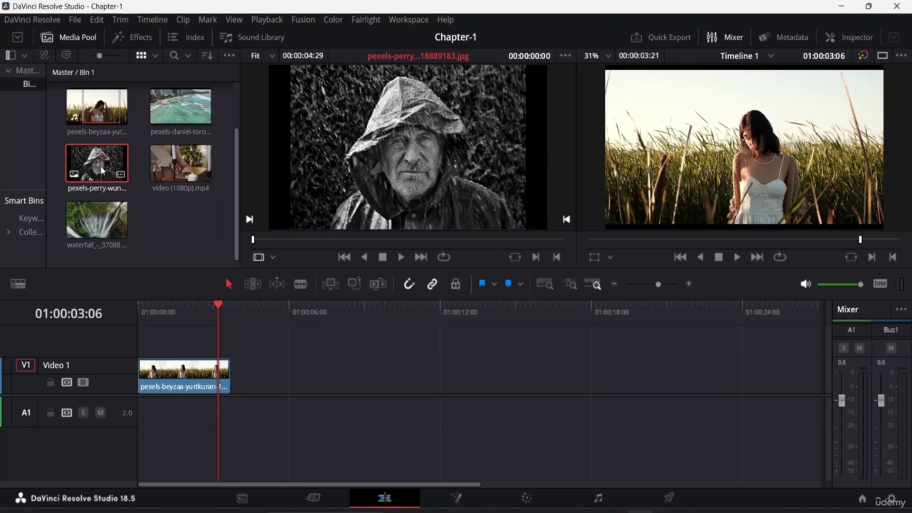
{"action": "left_click_drag", "start_coordinate": [103, 170], "coordinate": [183, 358]}
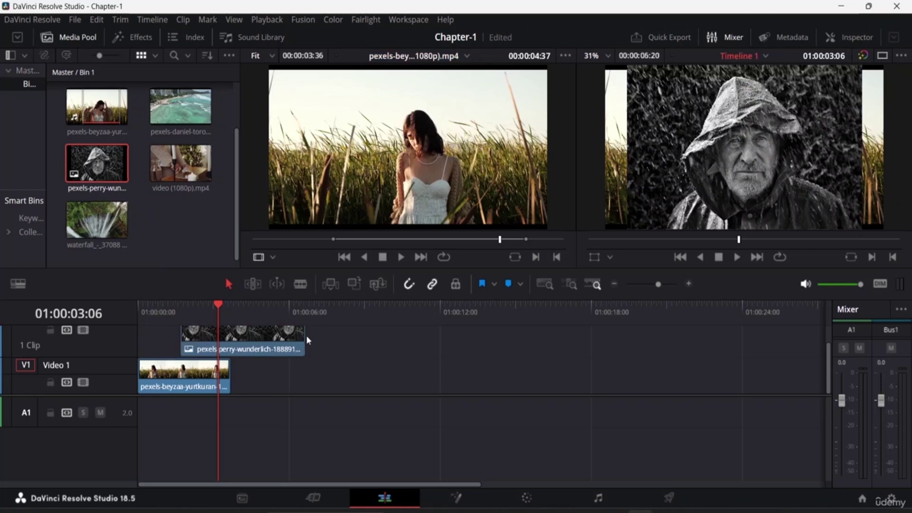
{"action": "left_click_drag", "start_coordinate": [305, 336], "coordinate": [174, 344]}
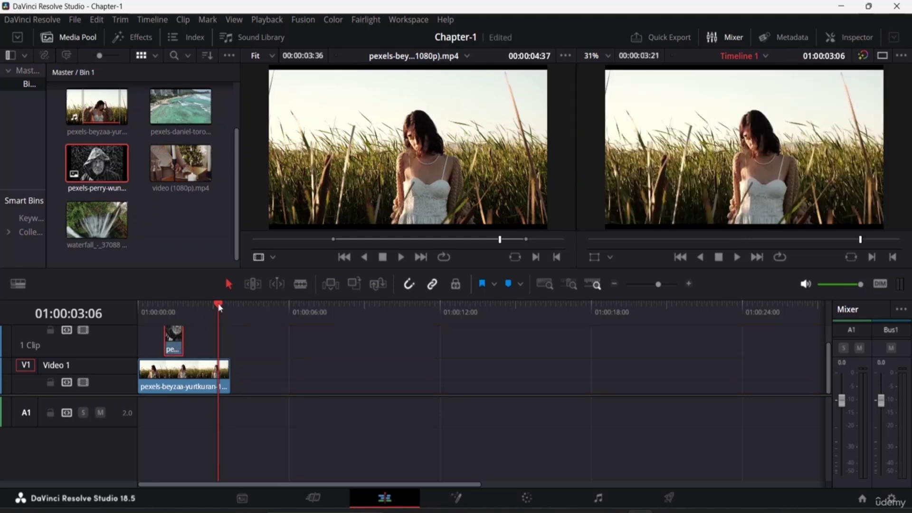
Move the playhead to 01:00:01:01 at the hooded man photo, open its transform settings and scale it to 0.290.
{"action": "left_click_drag", "start_coordinate": [219, 308], "coordinate": [164, 306]}
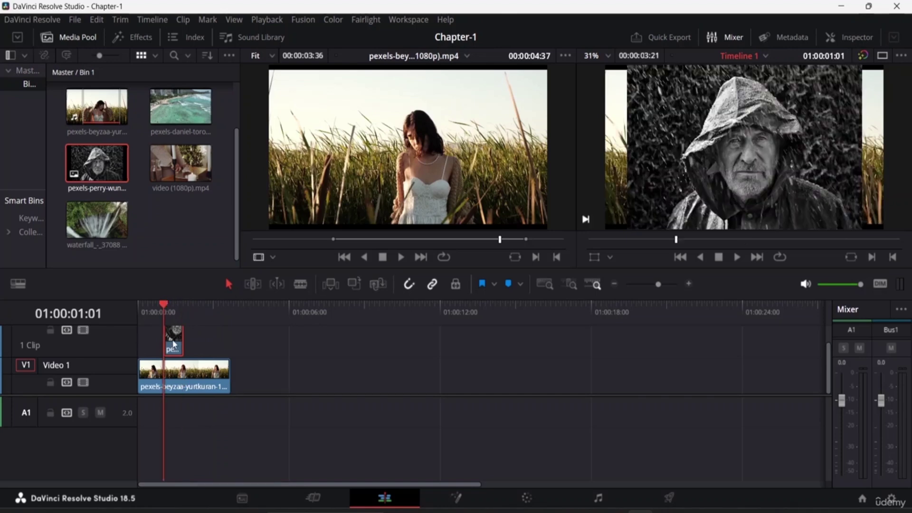
{"action": "left_click", "coordinate": [858, 38]}
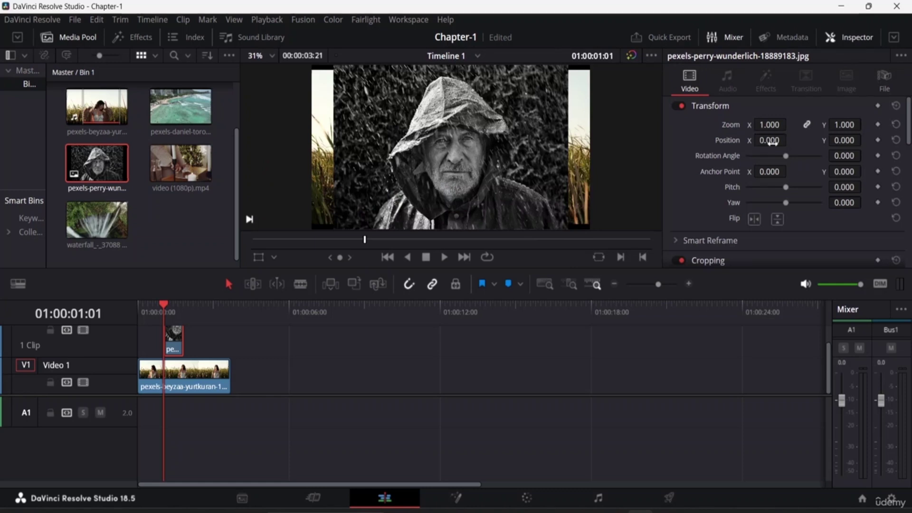
{"action": "mouse_move", "coordinate": [759, 141]}
{"action": "left_mouse_down"}
{"action": "mouse_move", "coordinate": [807, 123]}
{"action": "mouse_move", "coordinate": [768, 139]}
{"action": "left_mouse_up"}
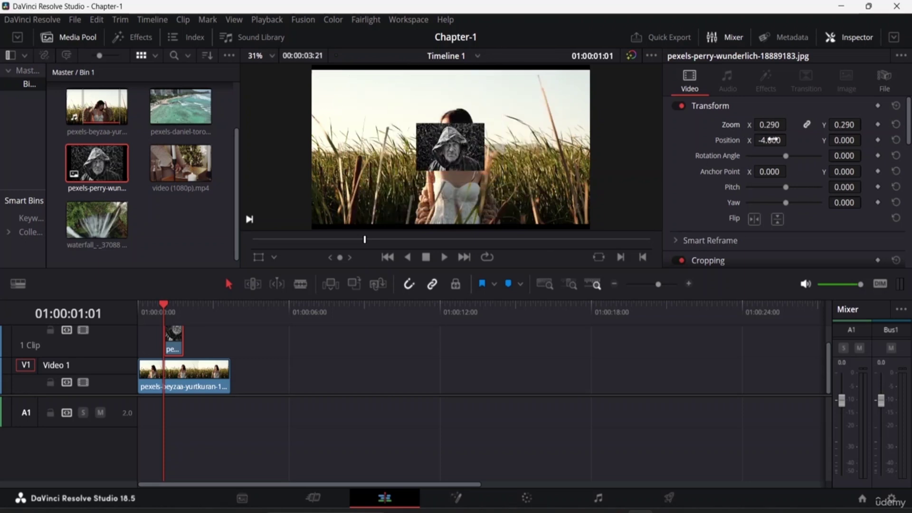
Position the hooded man photo at X 675 and Y 227 in the frame's upper-right area, and save the project.
{"action": "left_click", "coordinate": [769, 138]}
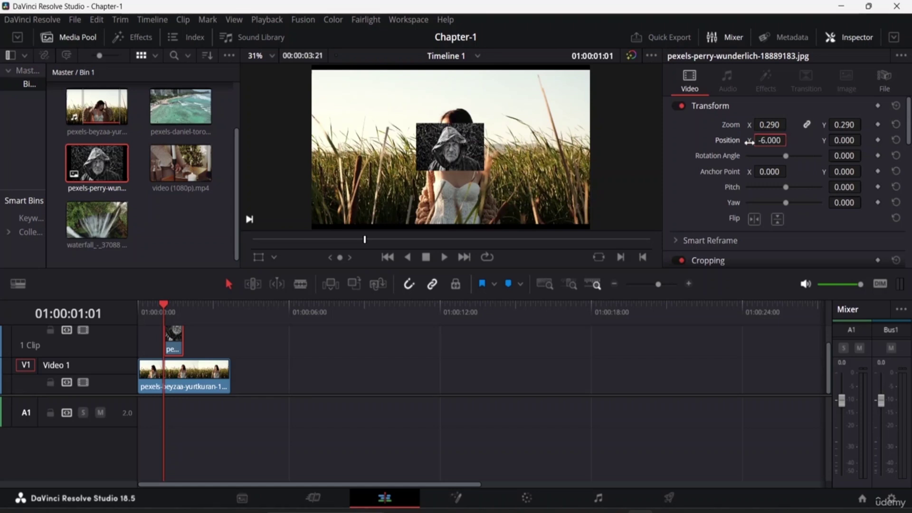
{"action": "type", "text": "-7"}
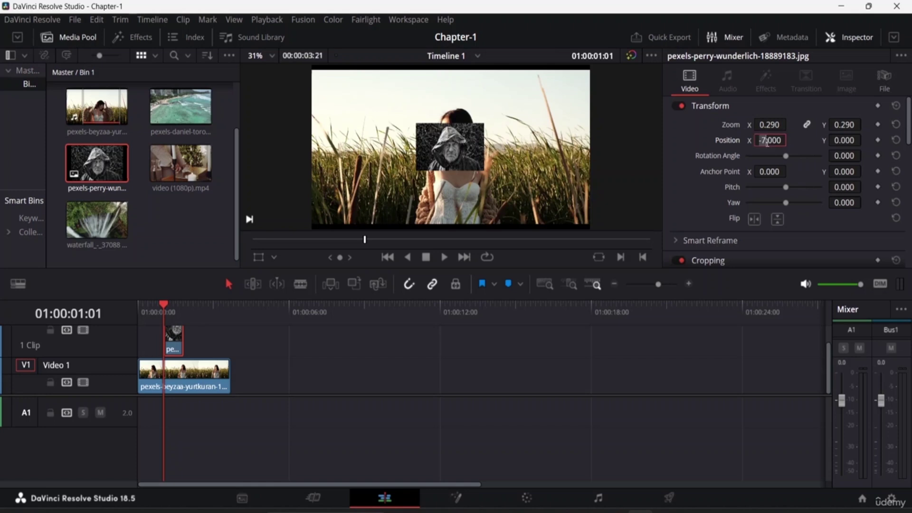
{"action": "key", "text": "Return"}
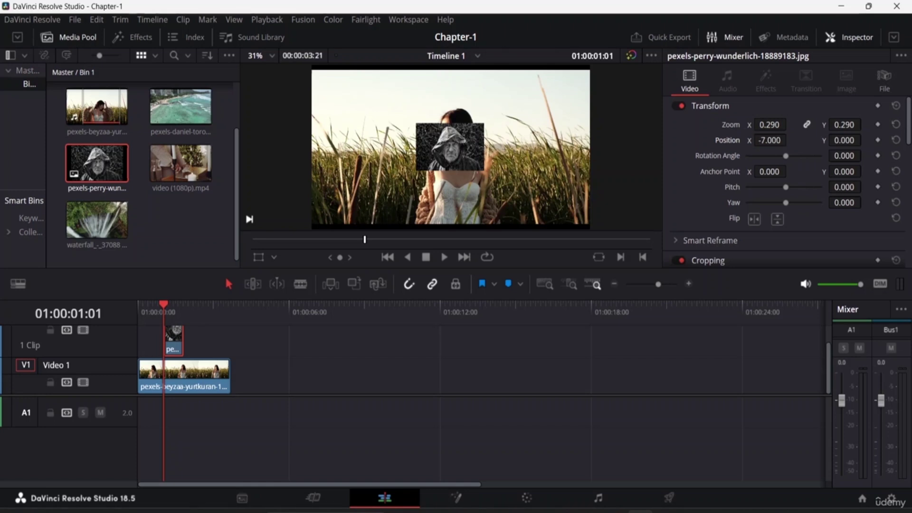
{"action": "left_click_drag", "start_coordinate": [774, 140], "coordinate": [791, 140]}
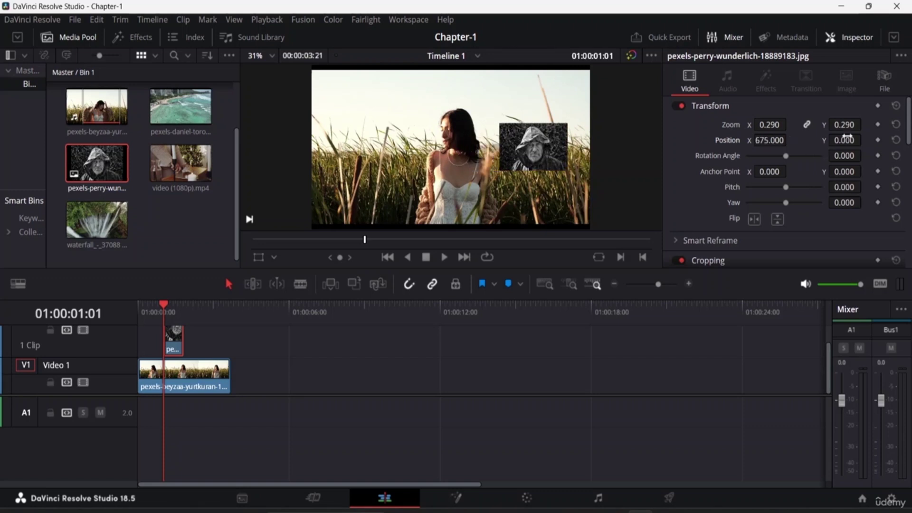
{"action": "left_click_drag", "start_coordinate": [851, 140], "coordinate": [817, 128]}
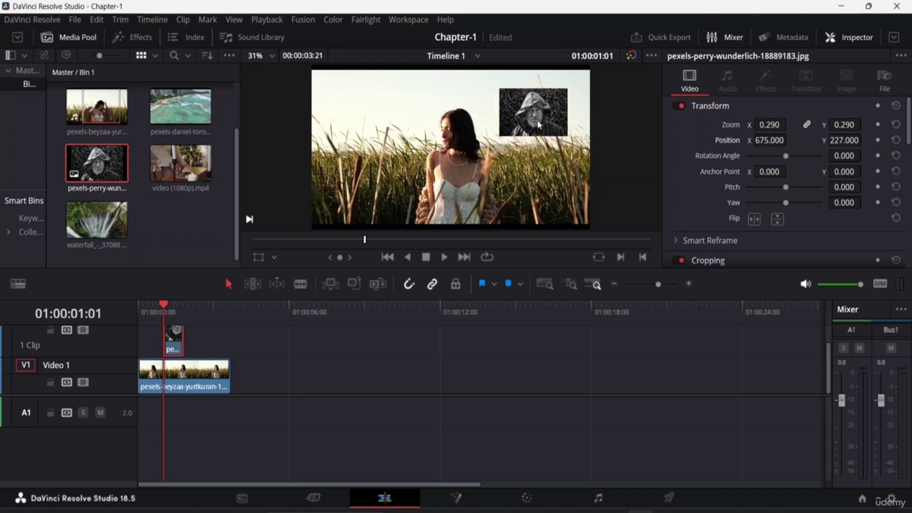
{"action": "key", "text": "ctrl+s"}
View the source clip and the timeline image in the single viewer, and close the photo's transform settings to restore both viewers.
{"action": "key", "text": "q"}
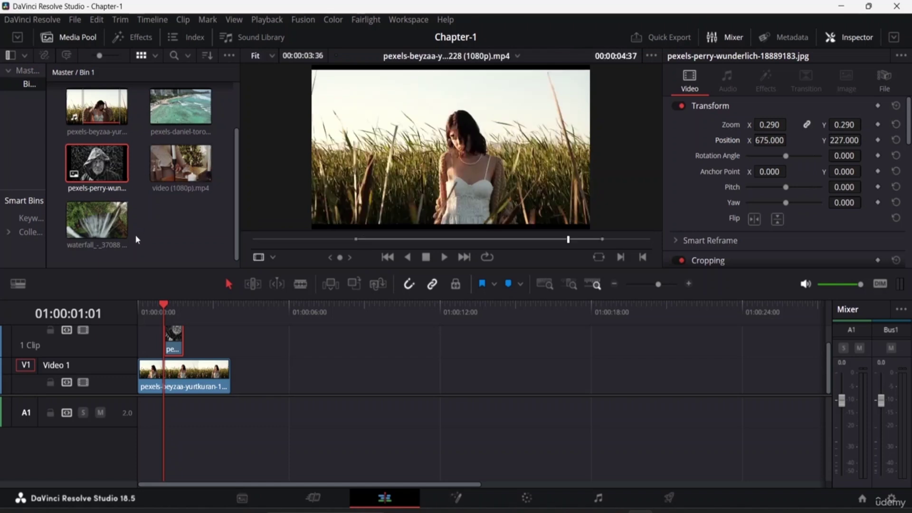
{"action": "left_click", "coordinate": [164, 305]}
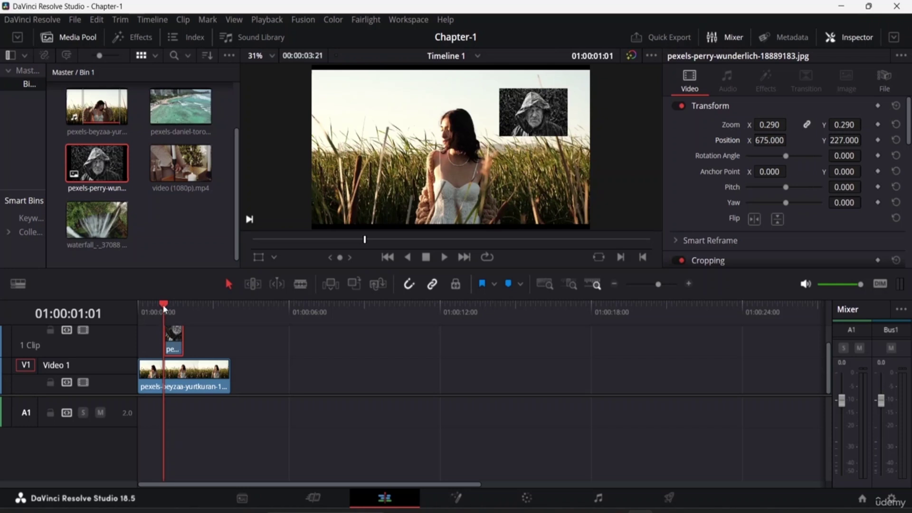
{"action": "mouse_move", "coordinate": [163, 305]}
{"action": "left_mouse_down"}
{"action": "mouse_move", "coordinate": [181, 309]}
{"action": "mouse_move", "coordinate": [172, 303]}
{"action": "left_mouse_up"}
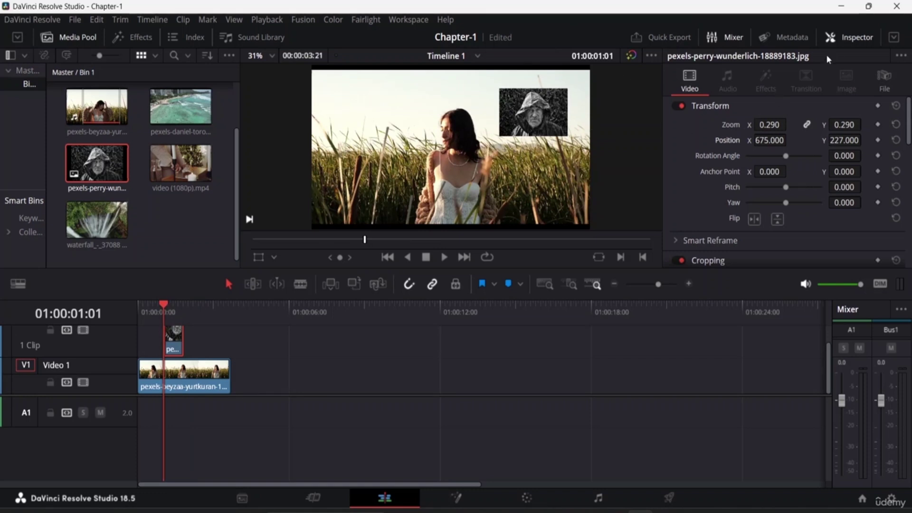
{"action": "left_click", "coordinate": [851, 39]}
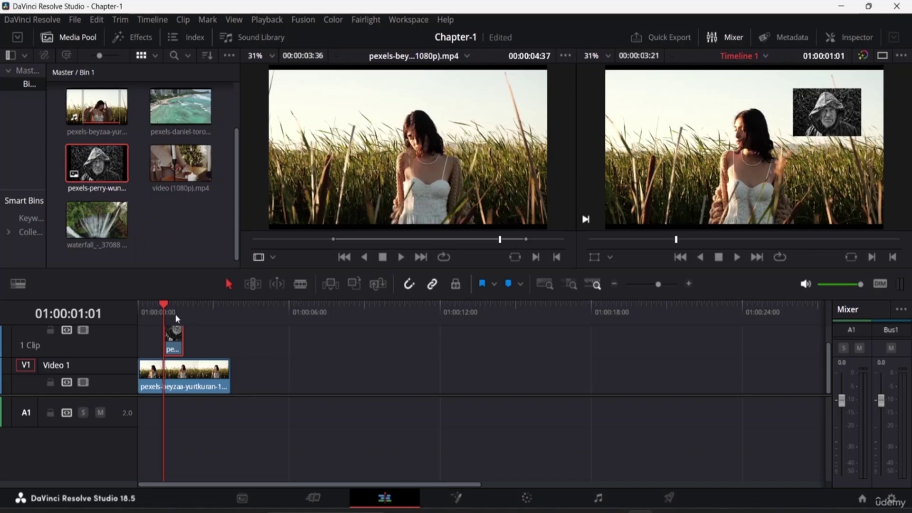
Scrub through Timeline 1, return to its start and play it through to review the photo overlay.
{"action": "left_click_drag", "start_coordinate": [165, 306], "coordinate": [225, 307]}
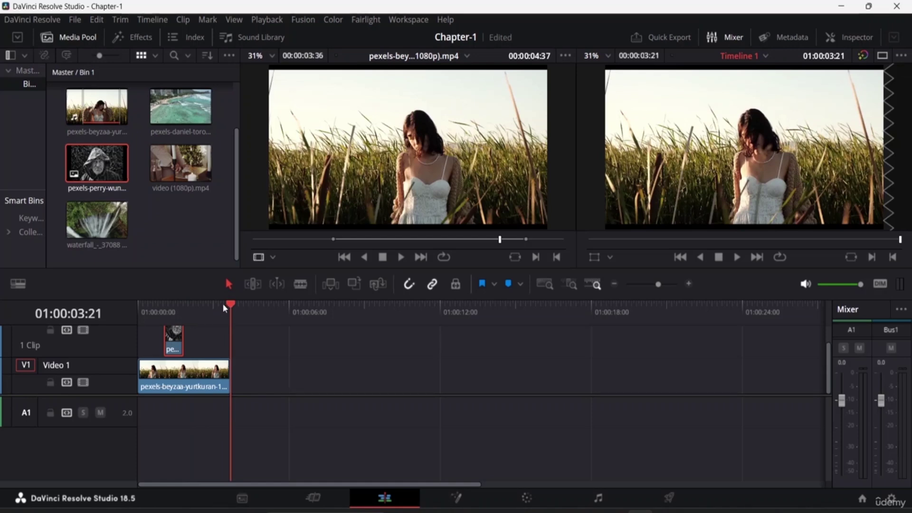
{"action": "left_click_drag", "start_coordinate": [221, 304], "coordinate": [138, 302]}
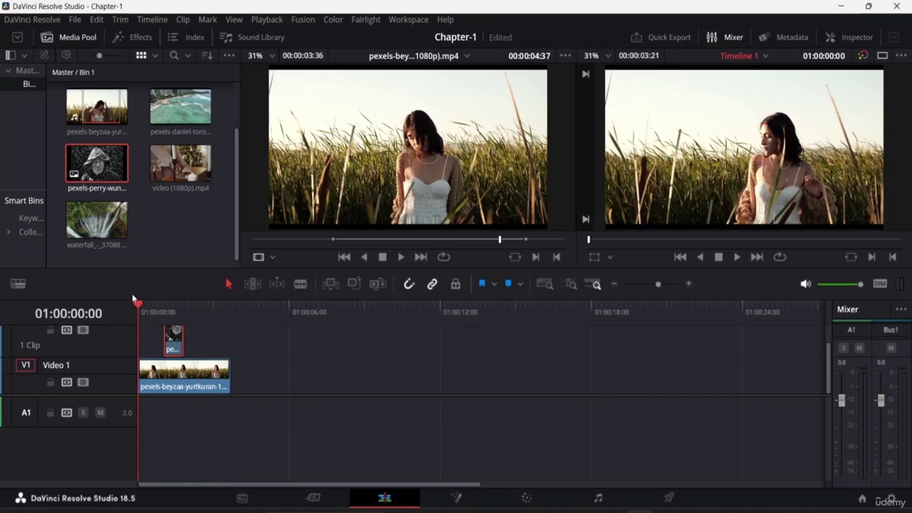
{"action": "key", "text": "space"}
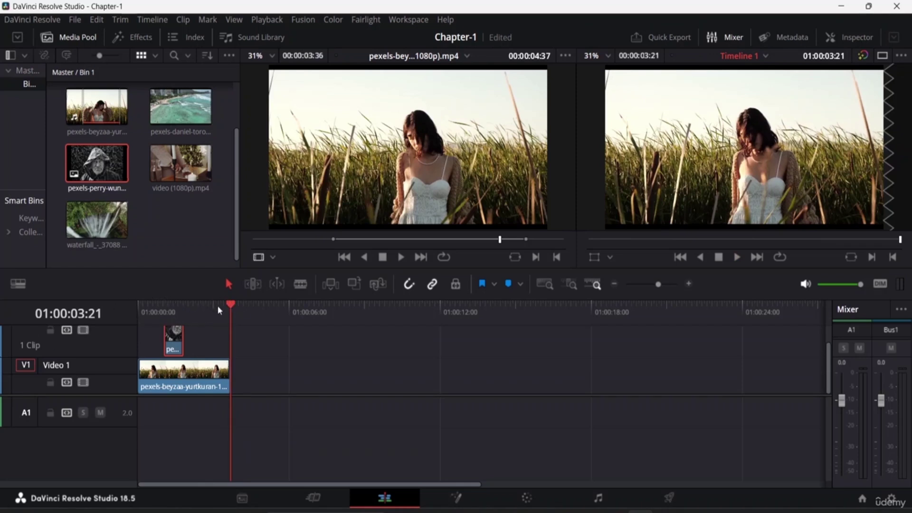
Return the playhead to the start of the timeline and select Timeline 1 in the Master bin.
{"action": "left_click", "coordinate": [195, 308]}
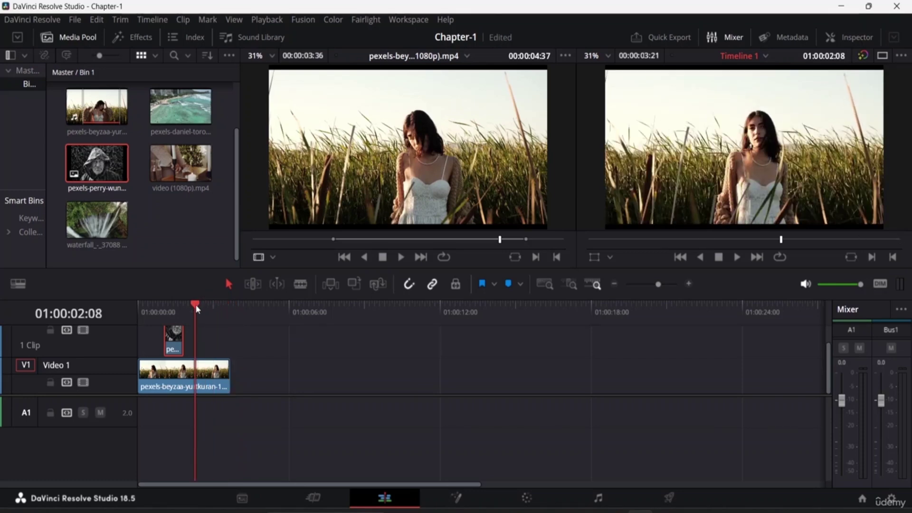
{"action": "left_click_drag", "start_coordinate": [195, 304], "coordinate": [141, 305]}
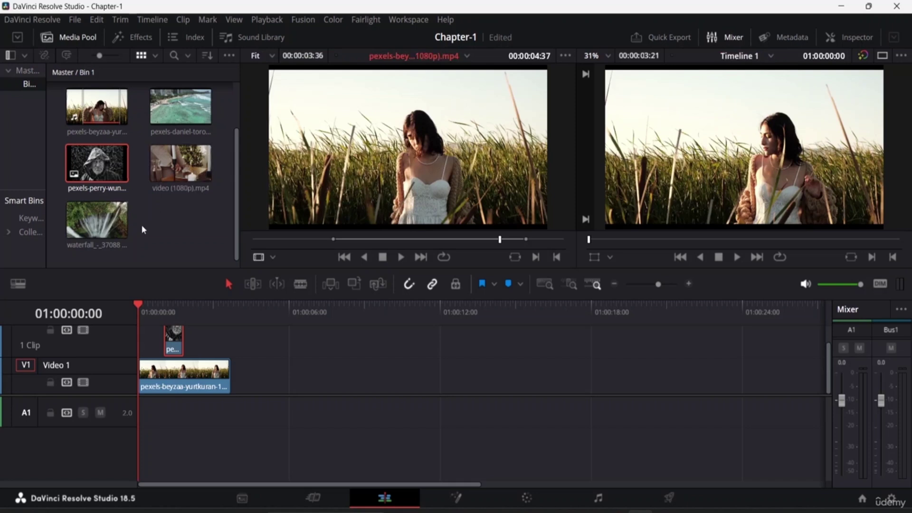
{"action": "scroll", "coordinate": [141, 218], "scroll_direction": "up", "scroll_amount": 2}
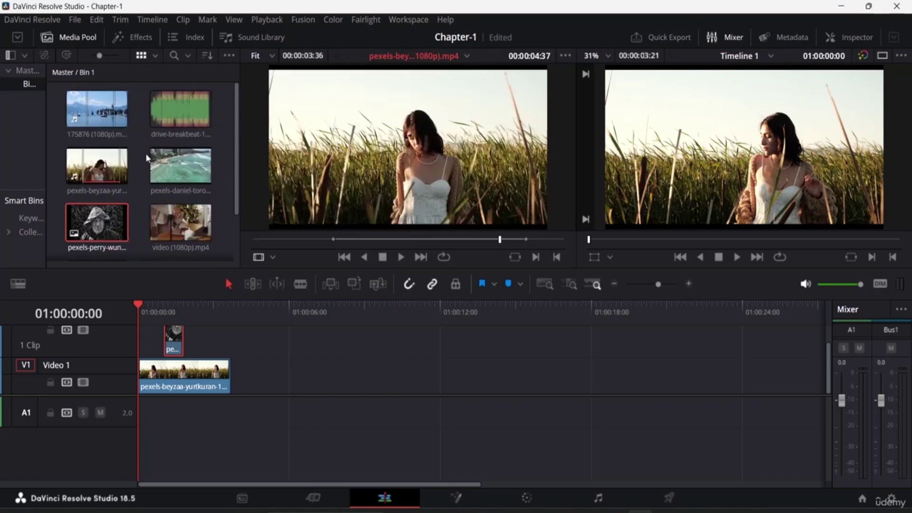
{"action": "left_click", "coordinate": [26, 72]}
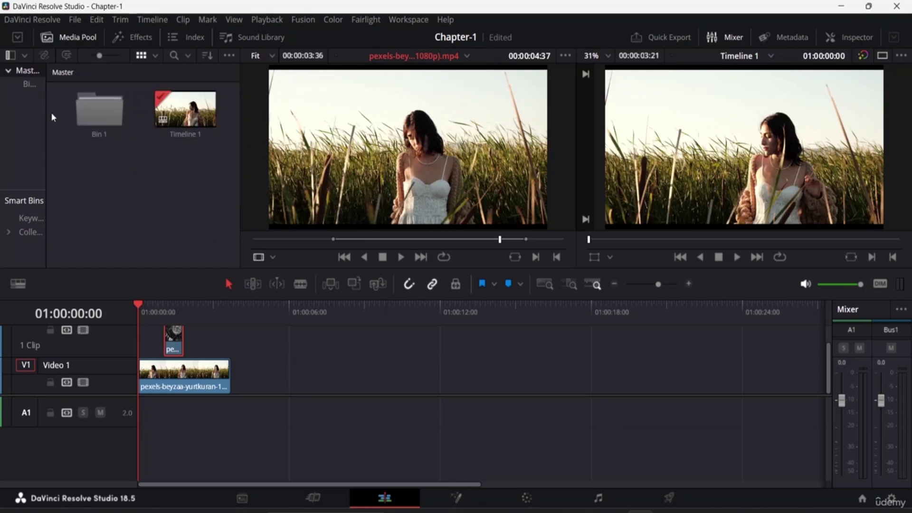
{"action": "left_click", "coordinate": [186, 119]}
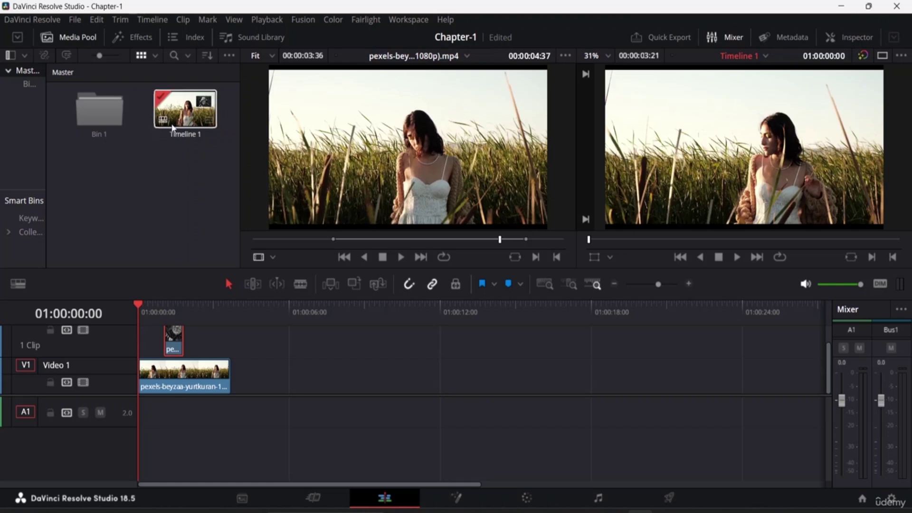
Select the clips on the Video 1 and Video 2 tracks together in the timeline.
{"action": "left_click", "coordinate": [174, 351]}
{"action": "left_click", "coordinate": [180, 385]}
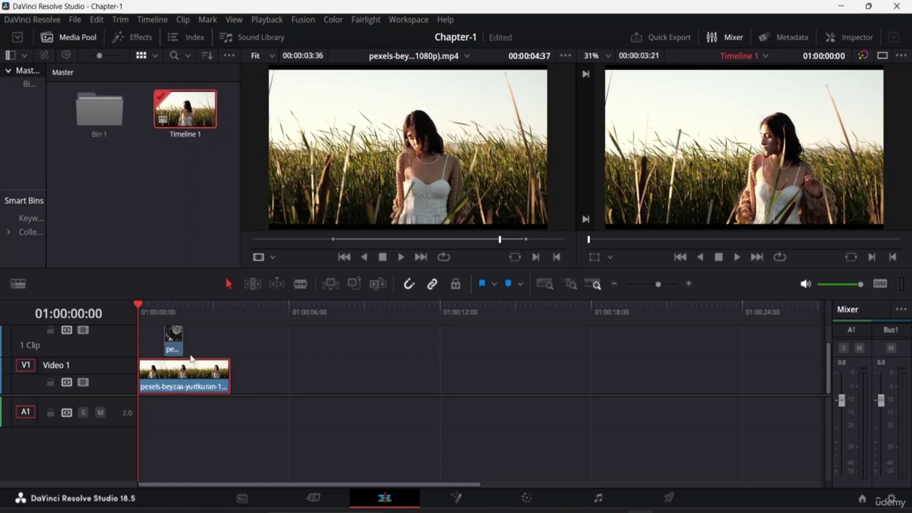
{"action": "left_click", "coordinate": [176, 340]}
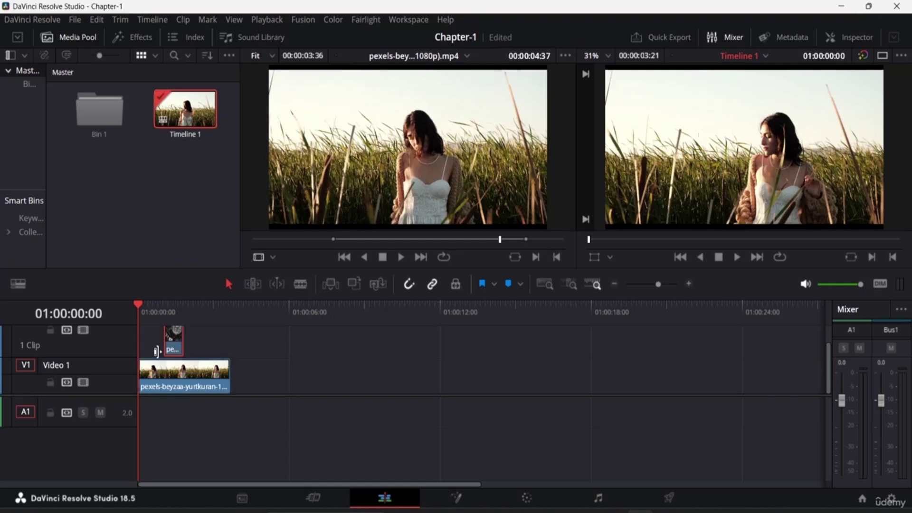
{"action": "left_click", "coordinate": [195, 341]}
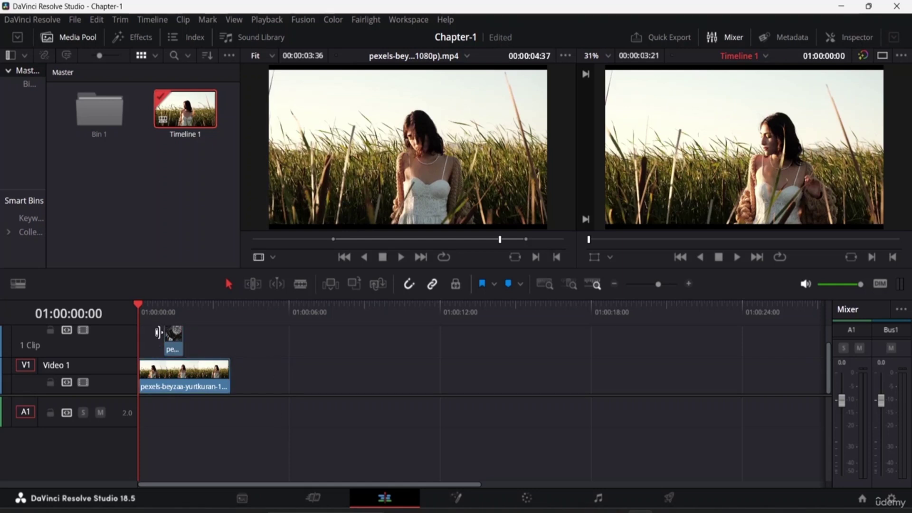
{"action": "left_click_drag", "start_coordinate": [145, 335], "coordinate": [205, 418]}
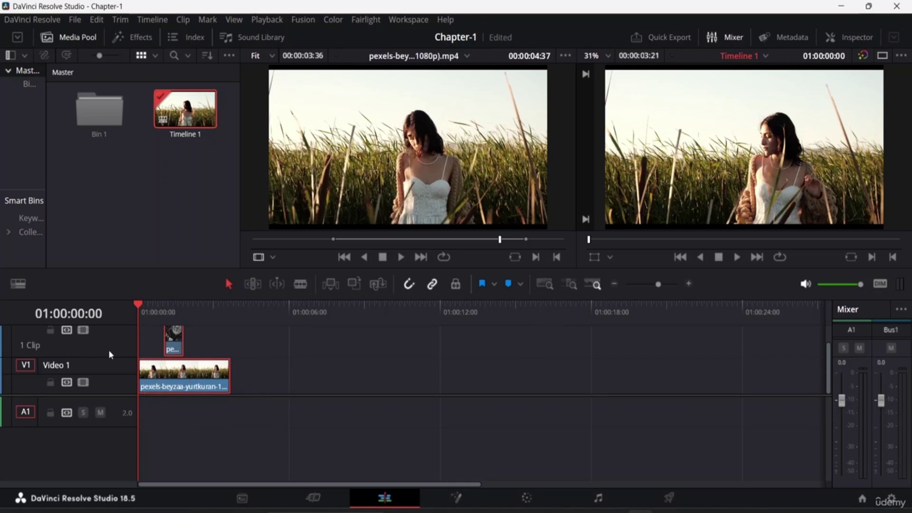
{"action": "left_click_drag", "start_coordinate": [187, 384], "coordinate": [164, 381]}
Hide the Media Pool.
{"action": "mouse_move", "coordinate": [330, 144]}
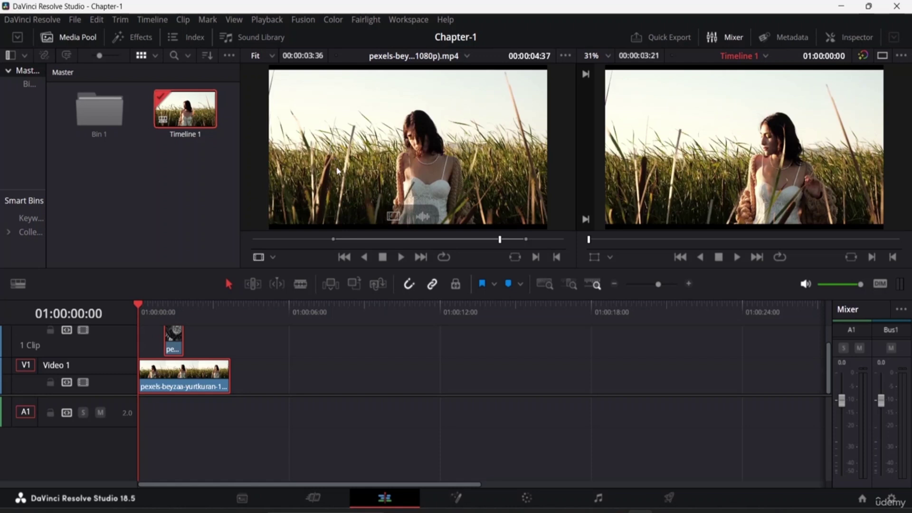
{"action": "mouse_move", "coordinate": [398, 222]}
{"action": "left_click", "coordinate": [71, 37]}
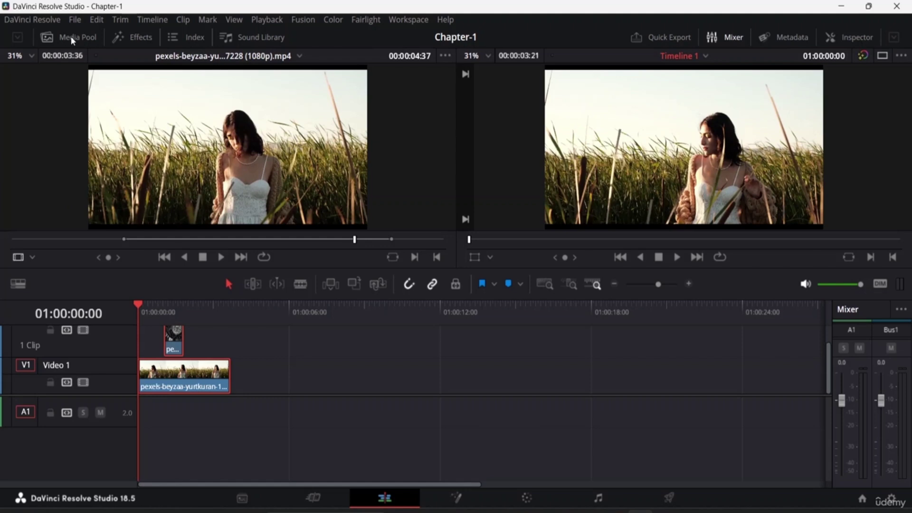
{"action": "left_click", "coordinate": [71, 37]}
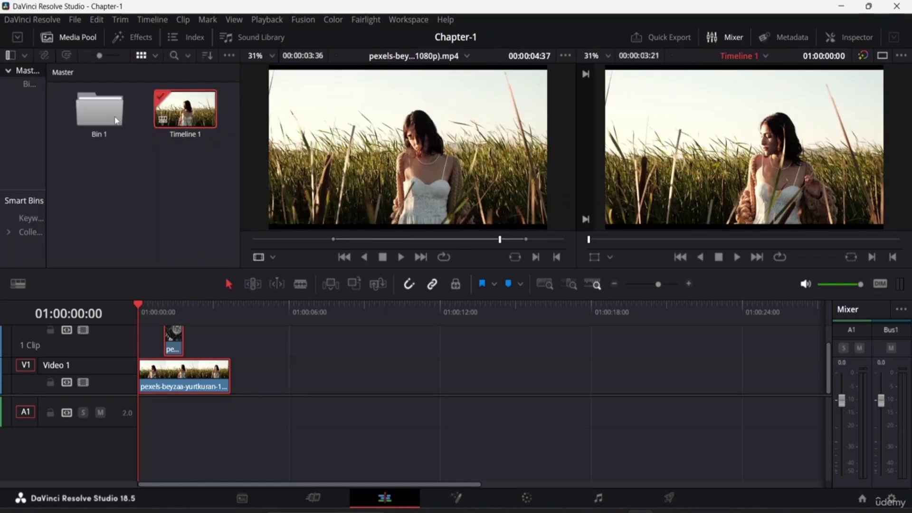
{"action": "left_click", "coordinate": [72, 39]}
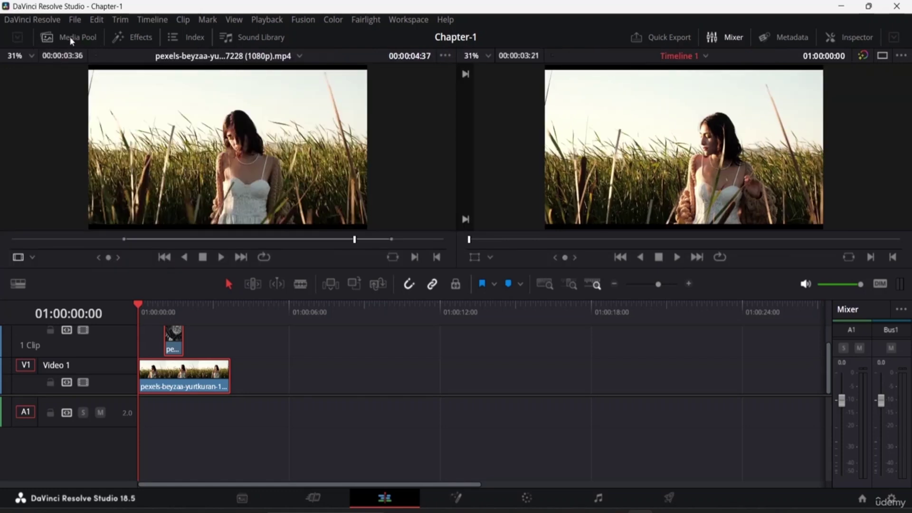
Show the Effects library and preview the Left Lower Third and Scroll titles, including the Fusion Titles list.
{"action": "left_click", "coordinate": [132, 41]}
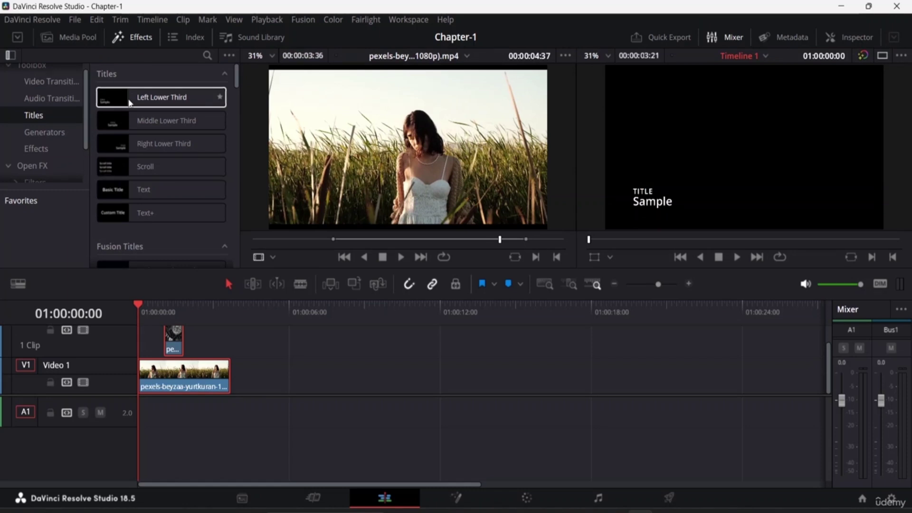
{"action": "left_click", "coordinate": [130, 102]}
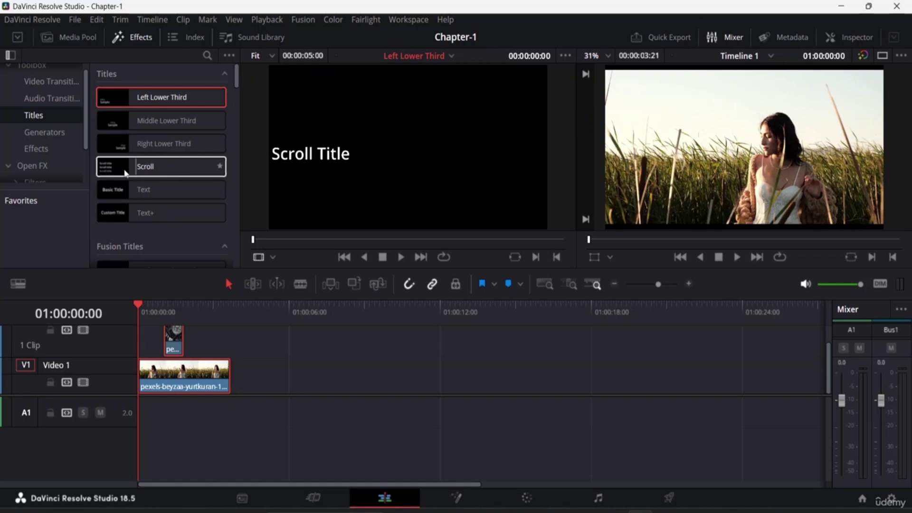
{"action": "mouse_move", "coordinate": [125, 174]}
{"action": "left_mouse_down"}
{"action": "mouse_move", "coordinate": [166, 176]}
{"action": "mouse_move", "coordinate": [111, 177]}
{"action": "left_mouse_up"}
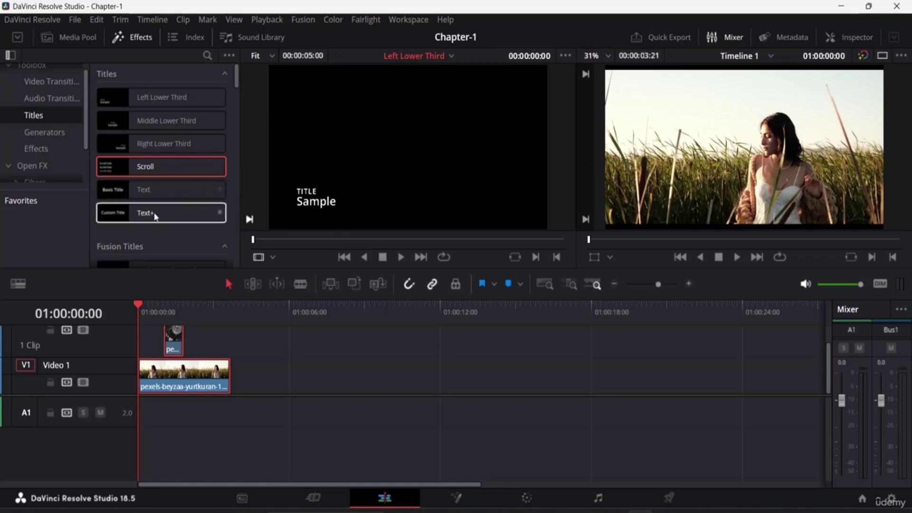
{"action": "scroll", "coordinate": [152, 199], "scroll_direction": "down", "scroll_amount": 5}
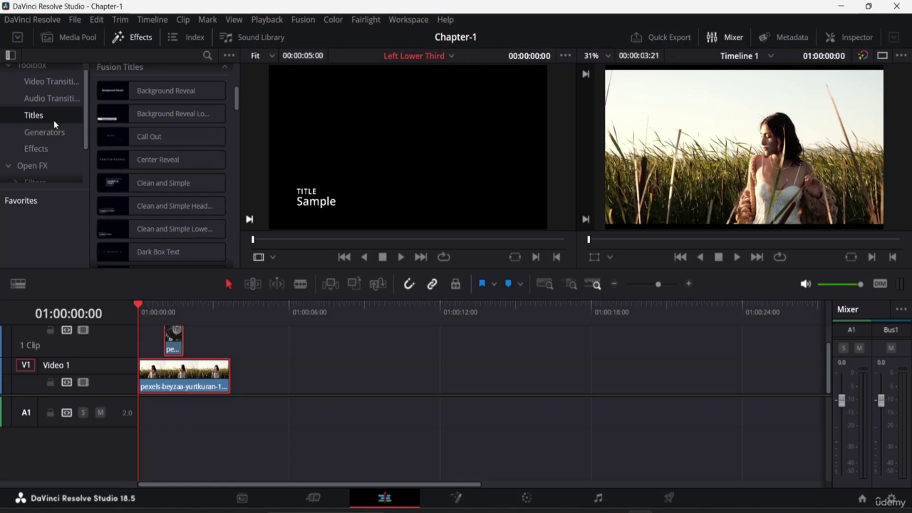
Widen the category list of the Effects library and look through its Toolbox, Open FX and Audio FX categories.
{"action": "scroll", "coordinate": [53, 120], "scroll_direction": "up", "scroll_amount": 1}
{"action": "left_click_drag", "start_coordinate": [90, 97], "coordinate": [121, 95]}
{"action": "left_click", "coordinate": [136, 113]}
{"action": "scroll", "coordinate": [72, 119], "scroll_direction": "down", "scroll_amount": 3}
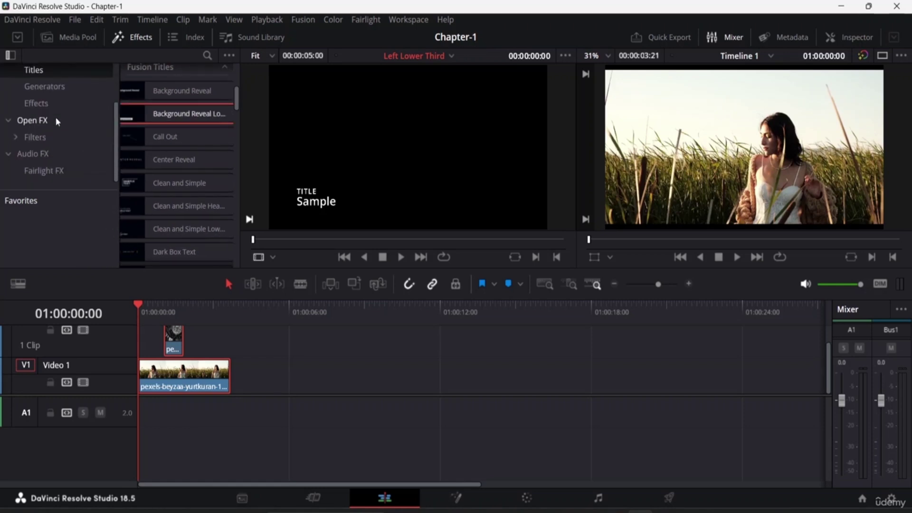
{"action": "scroll", "coordinate": [56, 116], "scroll_direction": "up", "scroll_amount": 3}
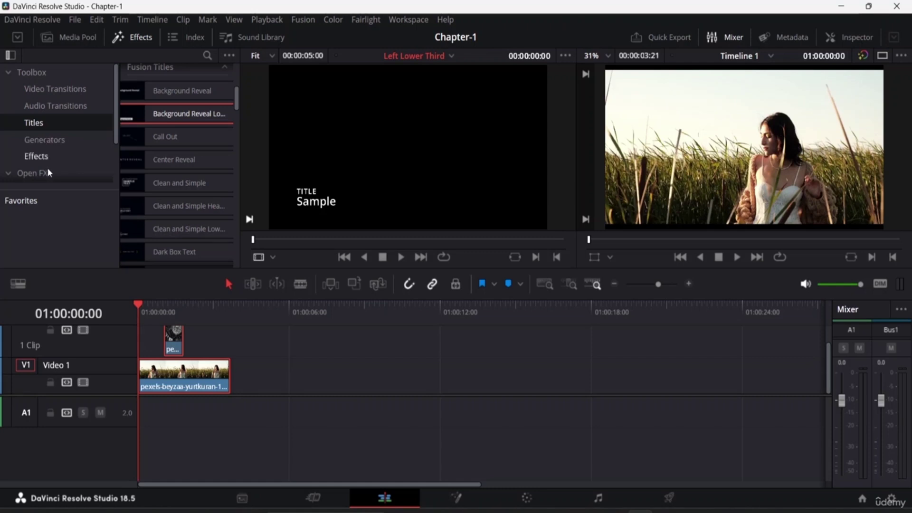
{"action": "scroll", "coordinate": [44, 158], "scroll_direction": "down", "scroll_amount": 2}
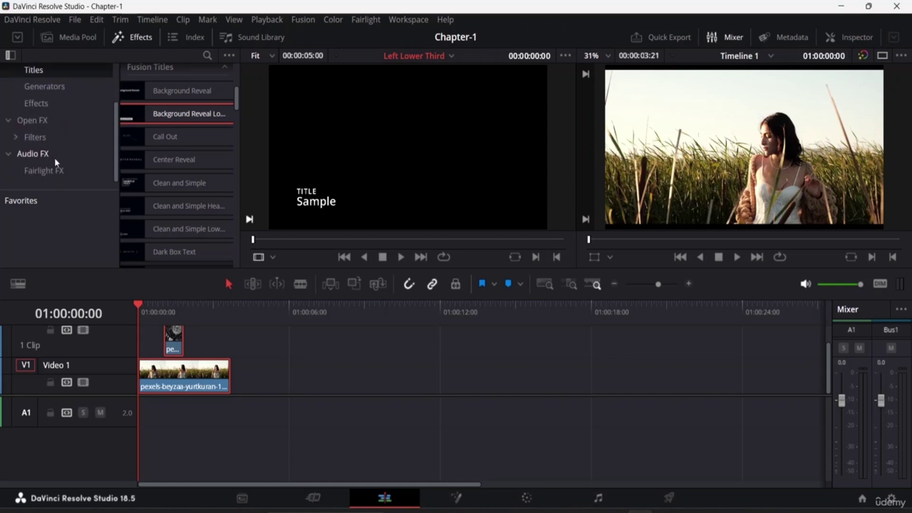
Collapse the Open FX and Toolbox categories in the Effects library.
{"action": "left_click", "coordinate": [8, 120]}
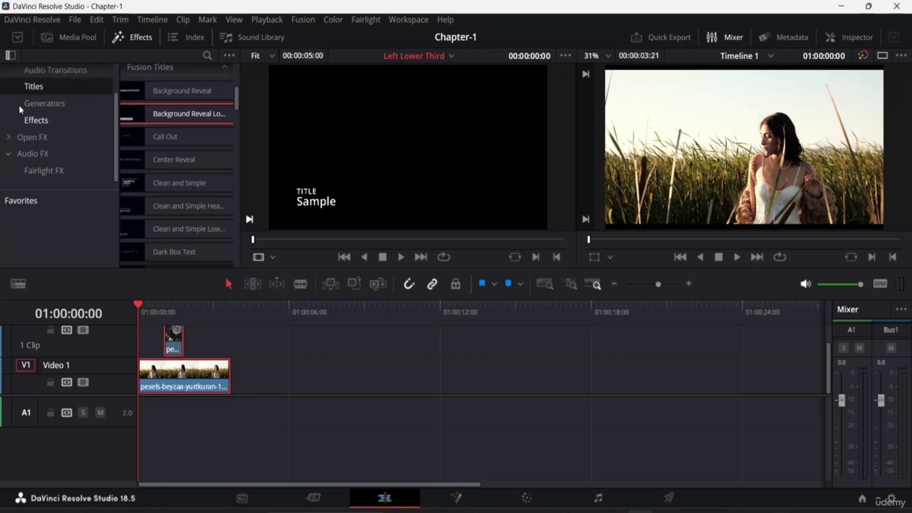
{"action": "scroll", "coordinate": [22, 100], "scroll_direction": "up", "scroll_amount": 1}
{"action": "left_click", "coordinate": [8, 76]}
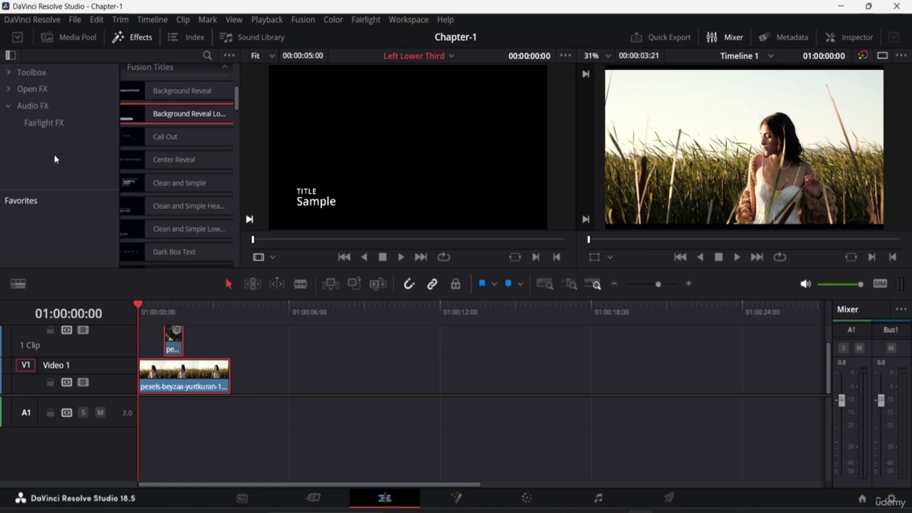
Show the Index, widen it, and review its edit index, track list and marker list.
{"action": "left_click", "coordinate": [178, 41]}
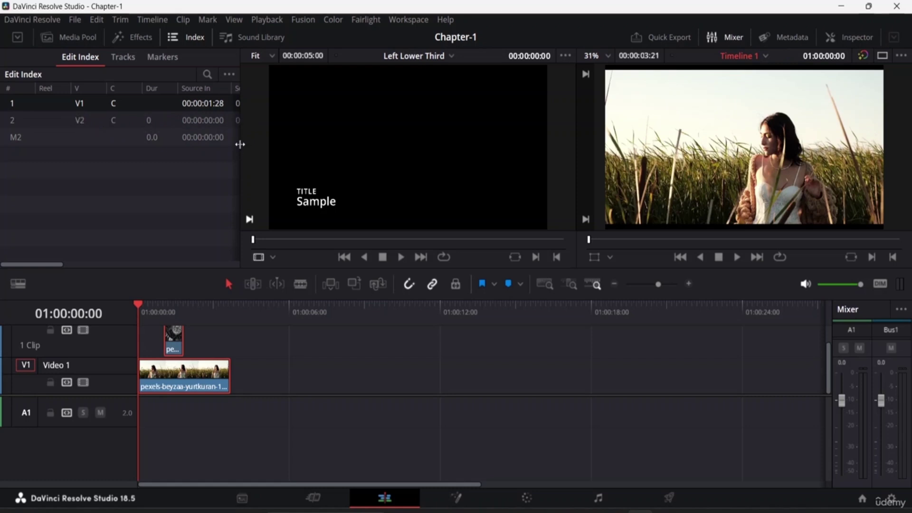
{"action": "left_click_drag", "start_coordinate": [239, 144], "coordinate": [428, 143]}
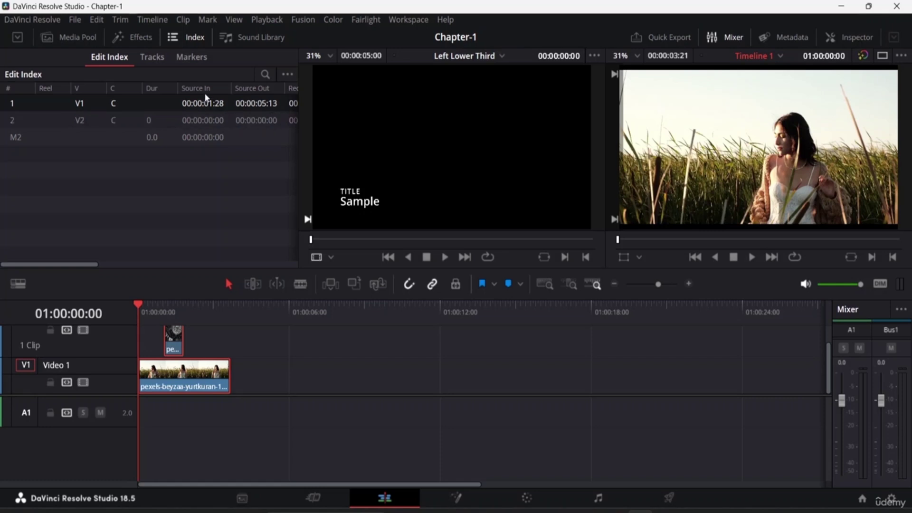
{"action": "left_click", "coordinate": [150, 57]}
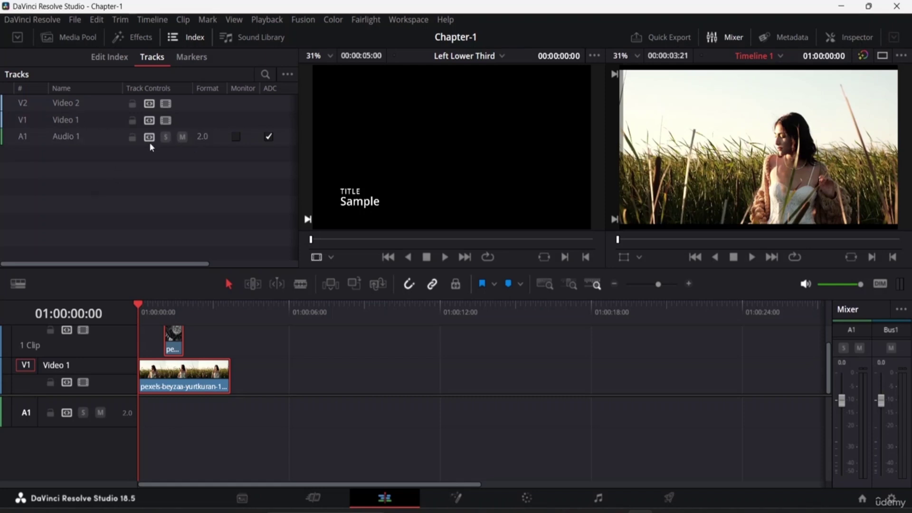
{"action": "left_click", "coordinate": [198, 59]}
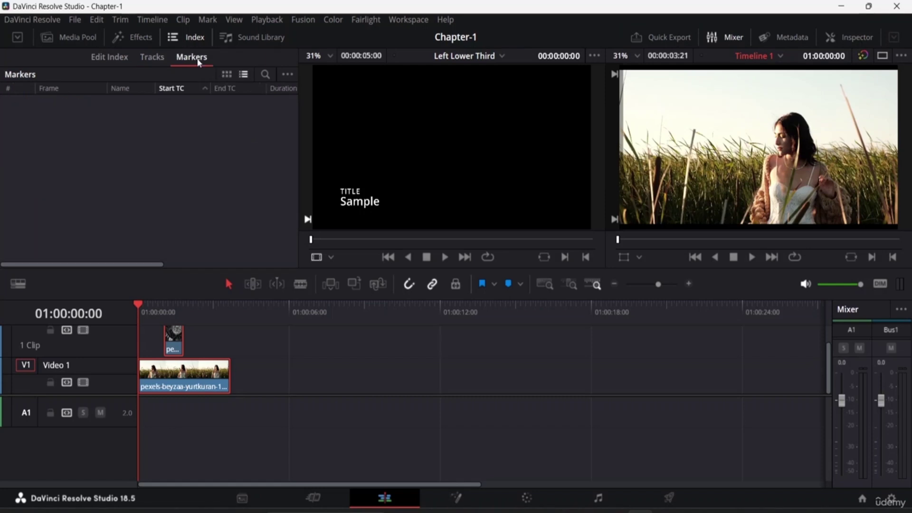
{"action": "left_click", "coordinate": [153, 58]}
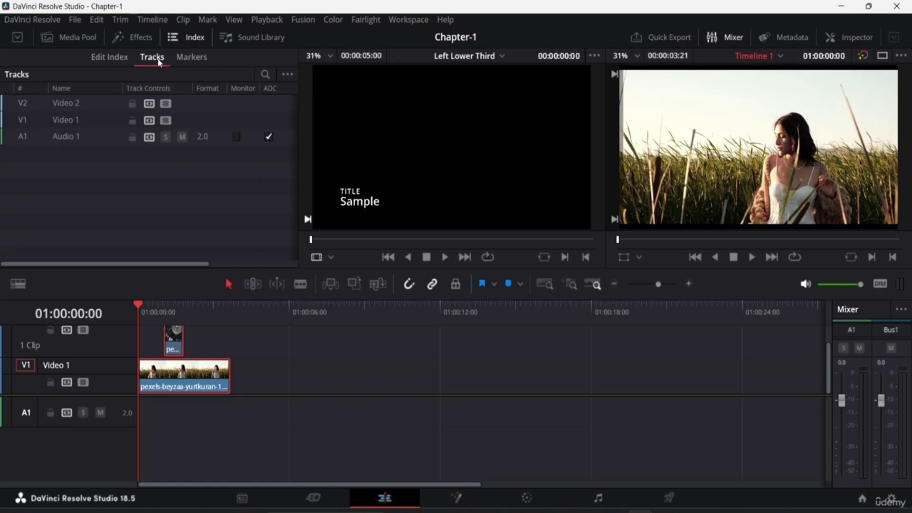
Show the Sound Library, view the web registration form for its free download, then close the form and hide the library.
{"action": "left_click", "coordinate": [243, 40]}
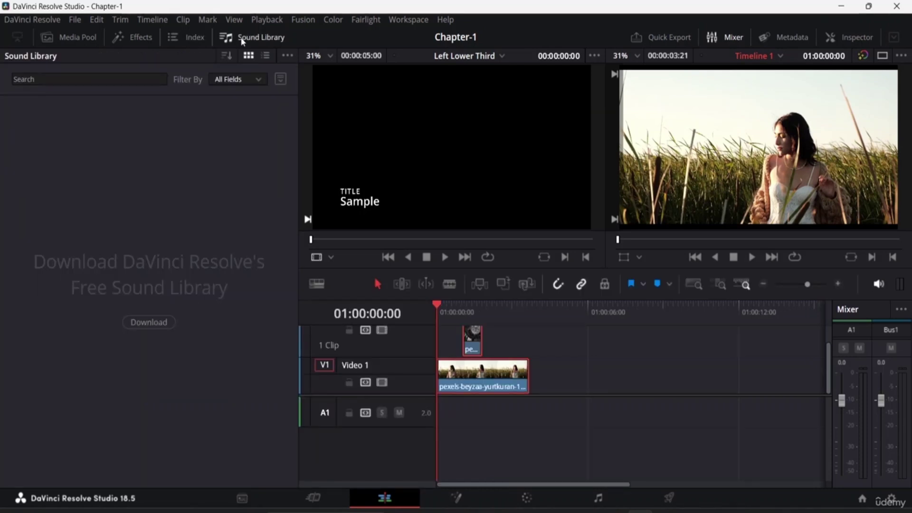
{"action": "left_click", "coordinate": [162, 323]}
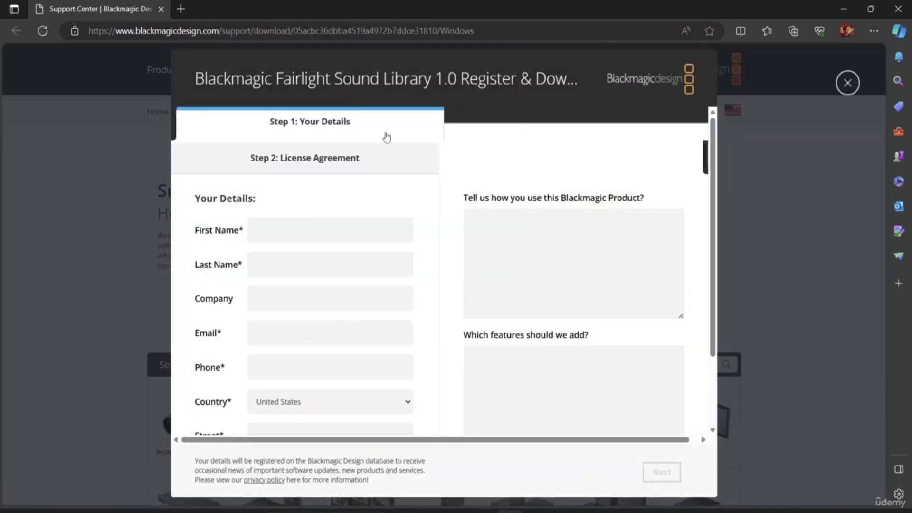
{"action": "left_click", "coordinate": [162, 12]}
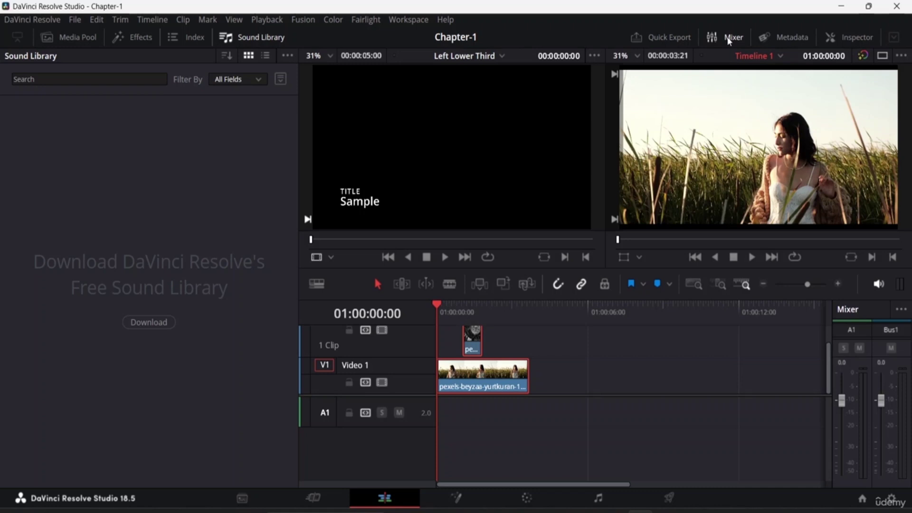
{"action": "left_click", "coordinate": [260, 38]}
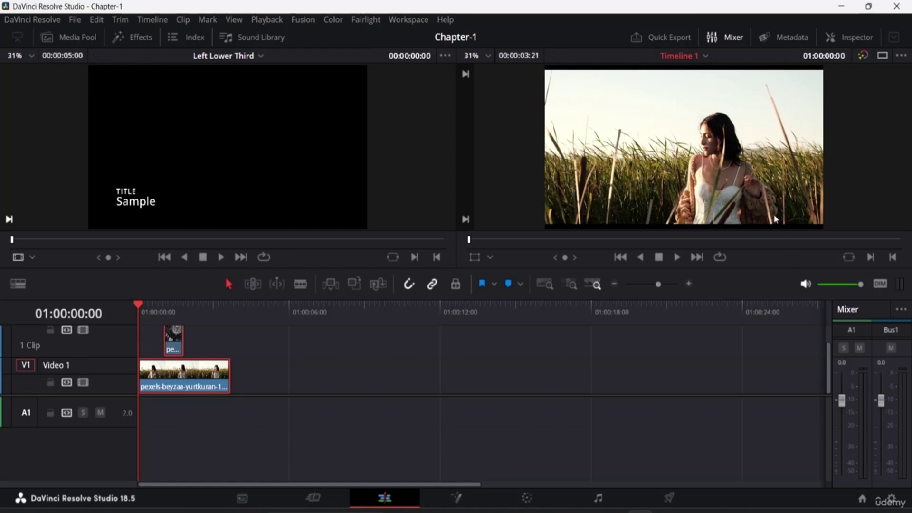
Show the metadata of the Video 1 clip alone and examine its clip details, from timecodes to audio bit depth.
{"action": "left_click", "coordinate": [790, 37]}
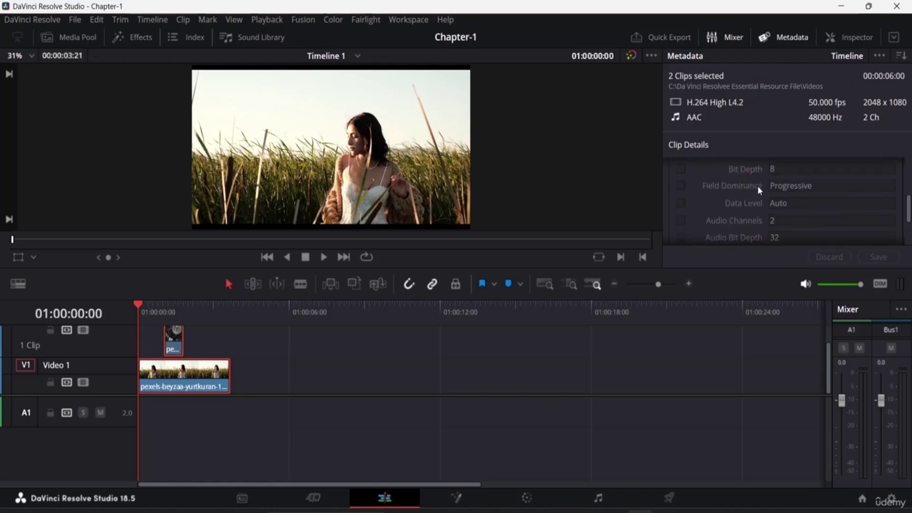
{"action": "left_click", "coordinate": [197, 388]}
{"action": "left_click", "coordinate": [188, 383]}
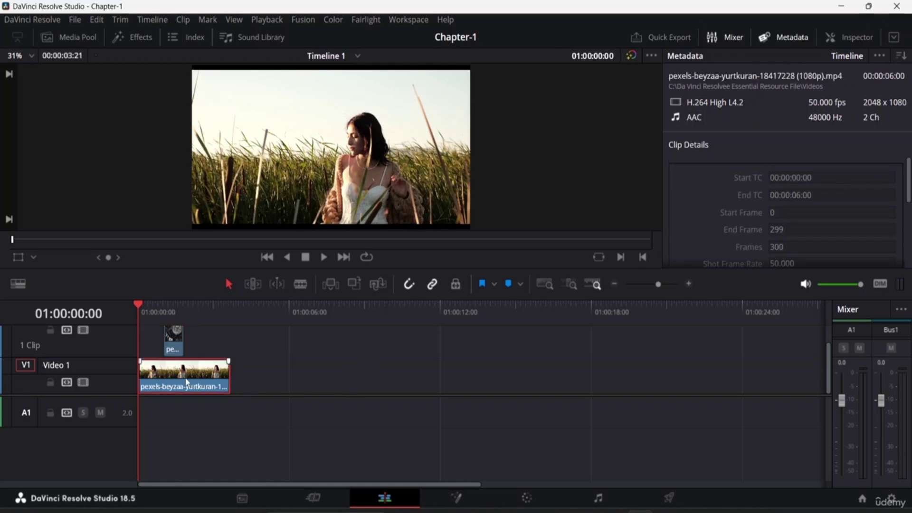
{"action": "scroll", "coordinate": [790, 204], "scroll_direction": "down", "scroll_amount": 3}
{"action": "scroll", "coordinate": [789, 204], "scroll_direction": "up", "scroll_amount": 3}
{"action": "scroll", "coordinate": [800, 199], "scroll_direction": "down", "scroll_amount": 2}
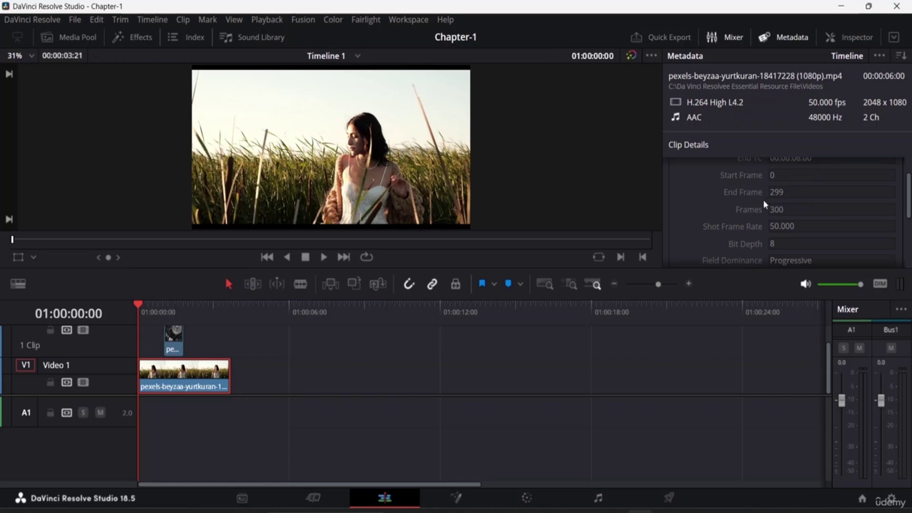
{"action": "scroll", "coordinate": [782, 201], "scroll_direction": "down", "scroll_amount": 2}
{"action": "scroll", "coordinate": [783, 201], "scroll_direction": "down", "scroll_amount": 4}
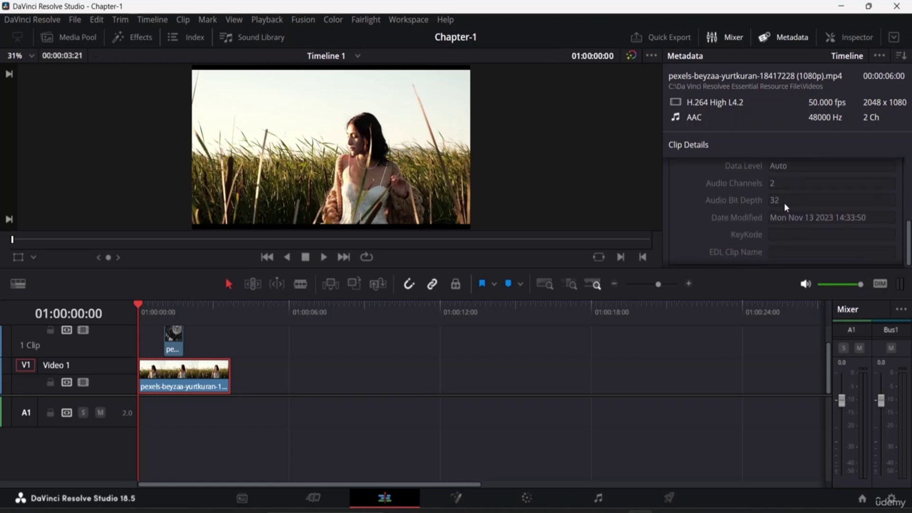
Hide the metadata, show the Inspector for the Video 1 clip, and look over its Transform and Cropping settings.
{"action": "scroll", "coordinate": [795, 219], "scroll_direction": "up", "scroll_amount": 8}
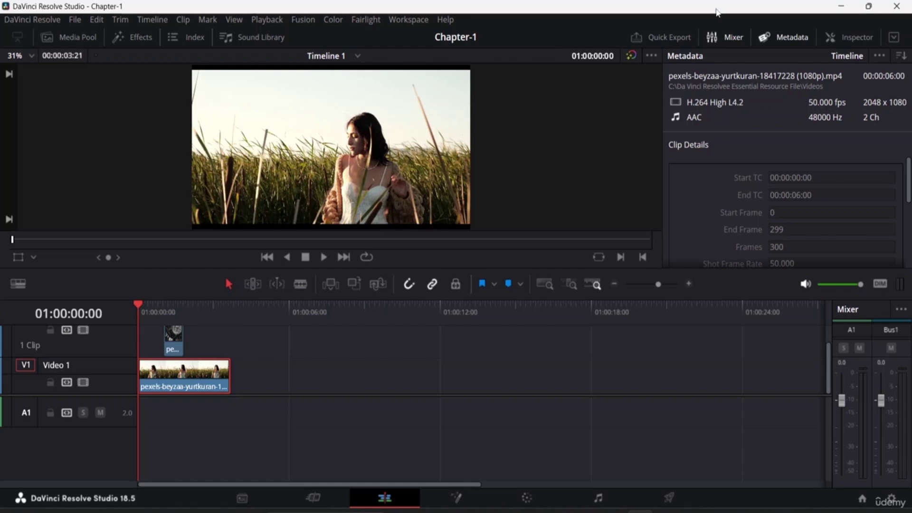
{"action": "left_click", "coordinate": [787, 38]}
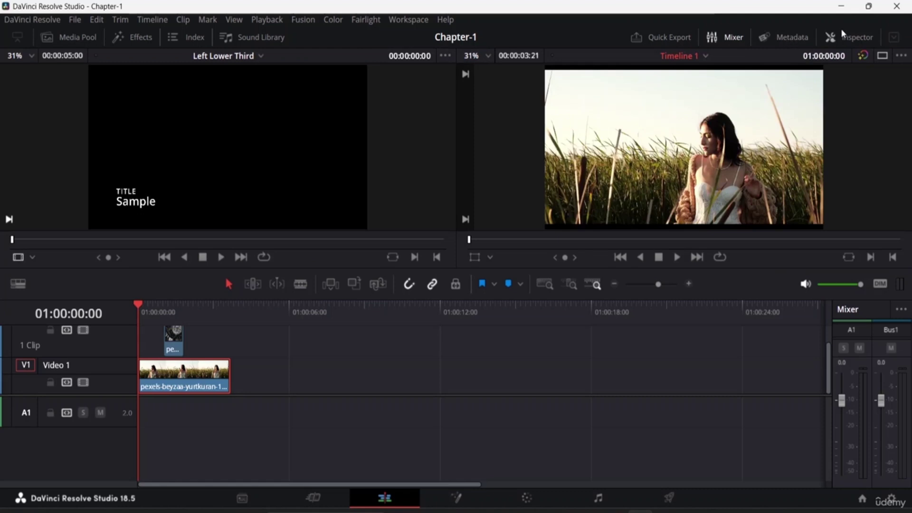
{"action": "left_click", "coordinate": [849, 38]}
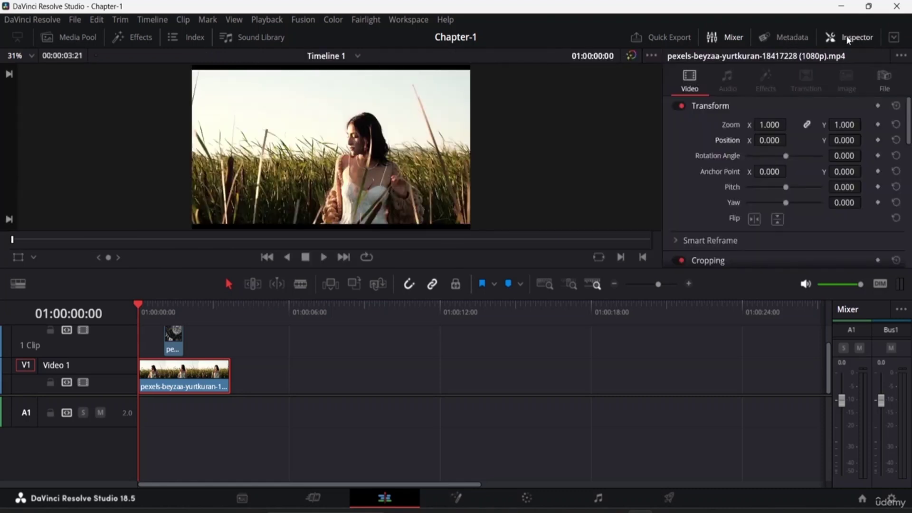
{"action": "scroll", "coordinate": [722, 173], "scroll_direction": "down", "scroll_amount": 4}
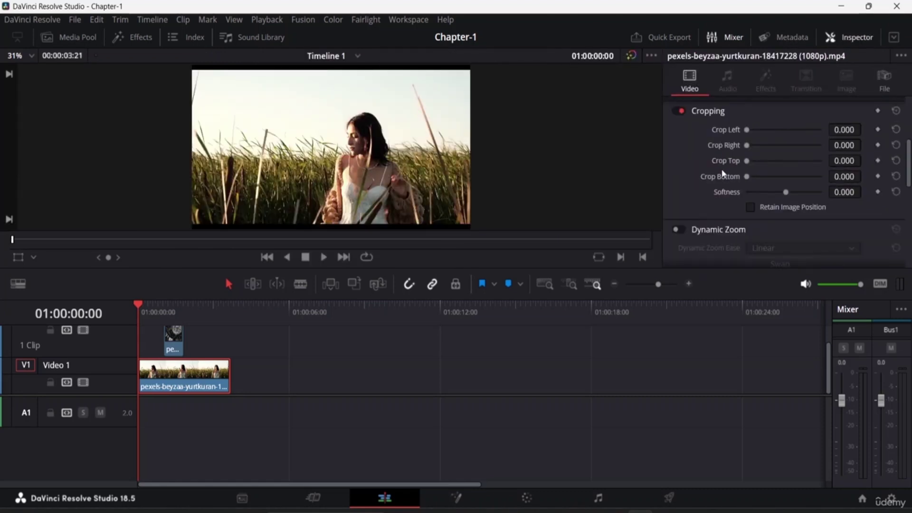
{"action": "scroll", "coordinate": [721, 168], "scroll_direction": "up", "scroll_amount": 4}
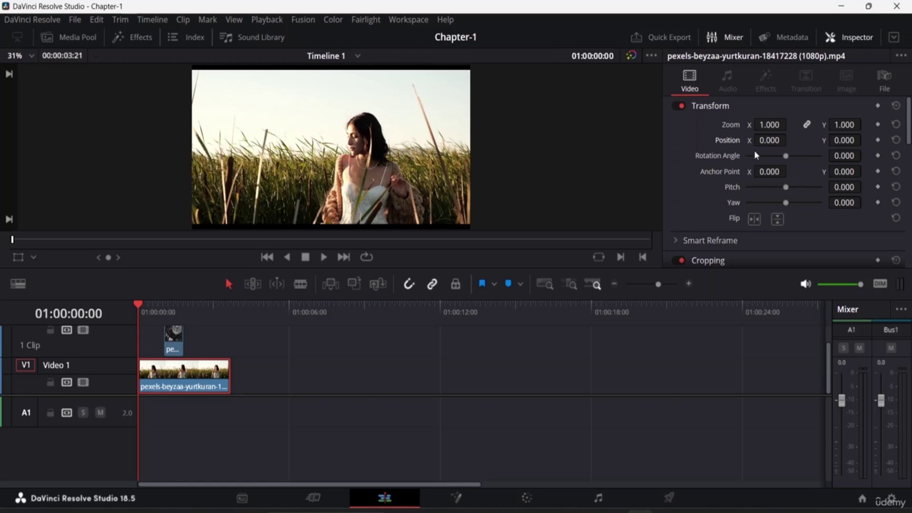
Expand the Smart Reframe section of the Video 1 clip's Inspector to view its options, and collapse it again.
{"action": "scroll", "coordinate": [716, 148], "scroll_direction": "down", "scroll_amount": 3}
{"action": "scroll", "coordinate": [715, 144], "scroll_direction": "up", "scroll_amount": 1}
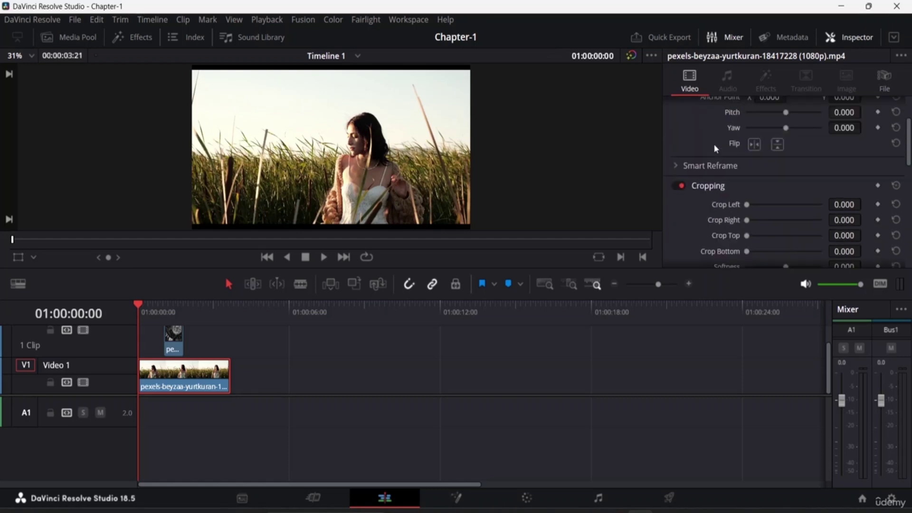
{"action": "scroll", "coordinate": [714, 139], "scroll_direction": "down", "scroll_amount": 4}
{"action": "scroll", "coordinate": [684, 132], "scroll_direction": "up", "scroll_amount": 3}
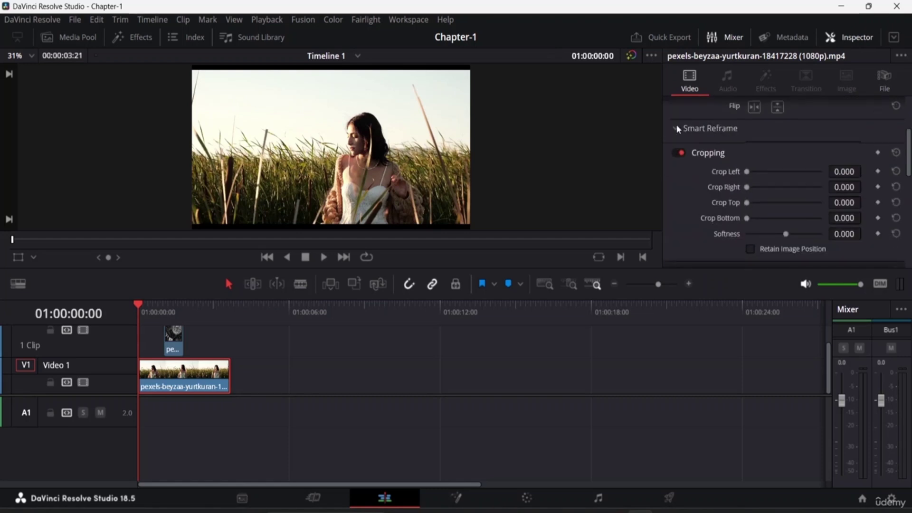
{"action": "left_click", "coordinate": [677, 125]}
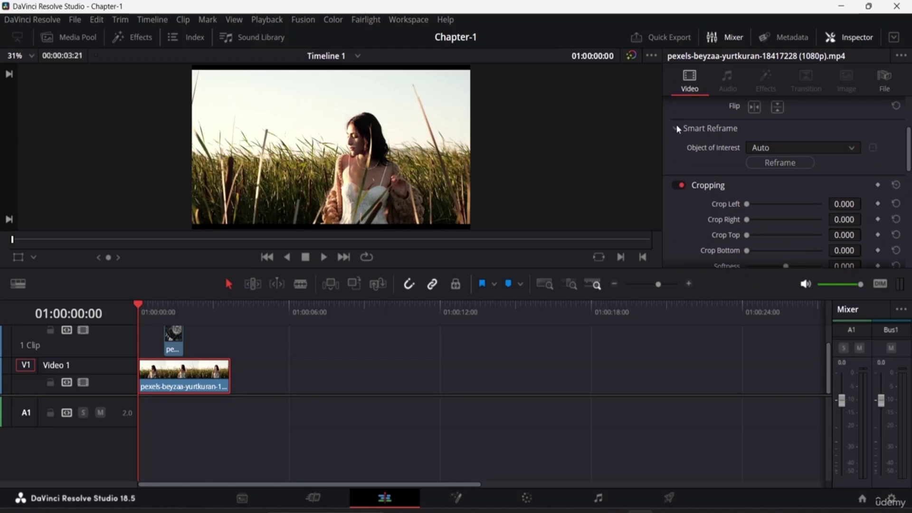
{"action": "left_click", "coordinate": [677, 124]}
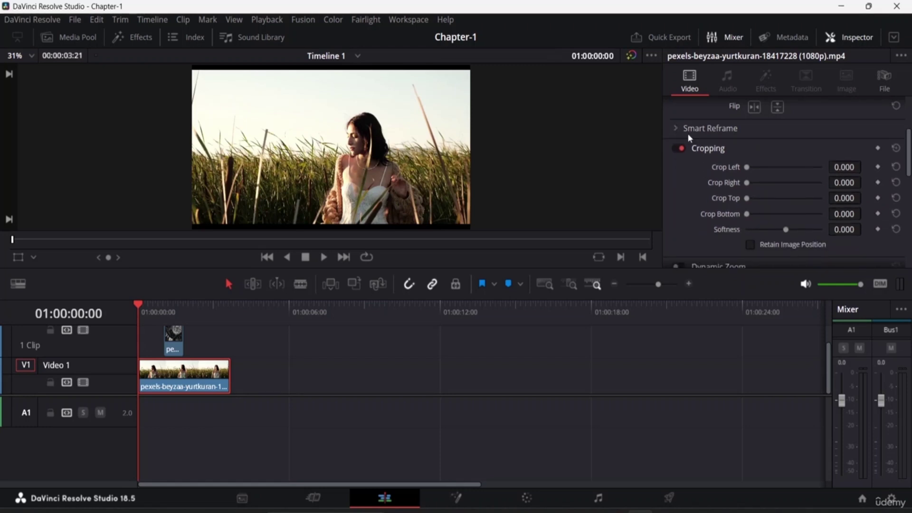
Examine the clip's remaining video properties in the Inspector, from Cropping, Dynamic Zoom and Composite to Retime and Scaling and Super Scale.
{"action": "scroll", "coordinate": [707, 148], "scroll_direction": "down", "scroll_amount": 2}
{"action": "scroll", "coordinate": [707, 147], "scroll_direction": "up", "scroll_amount": 2}
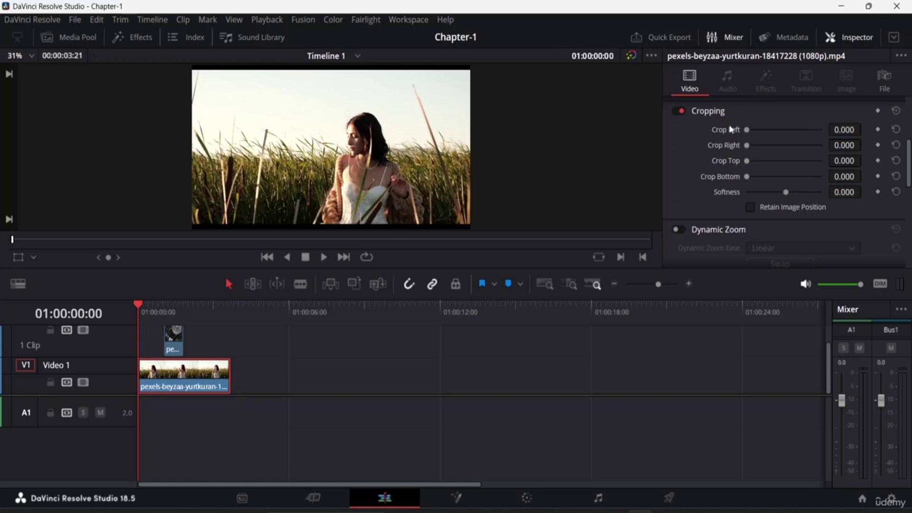
{"action": "scroll", "coordinate": [730, 143], "scroll_direction": "down", "scroll_amount": 2}
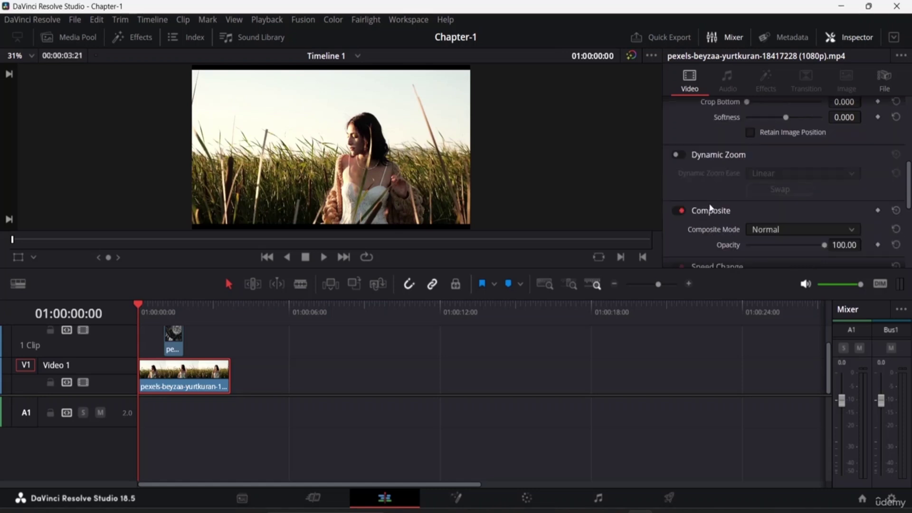
{"action": "scroll", "coordinate": [716, 188], "scroll_direction": "down", "scroll_amount": 2}
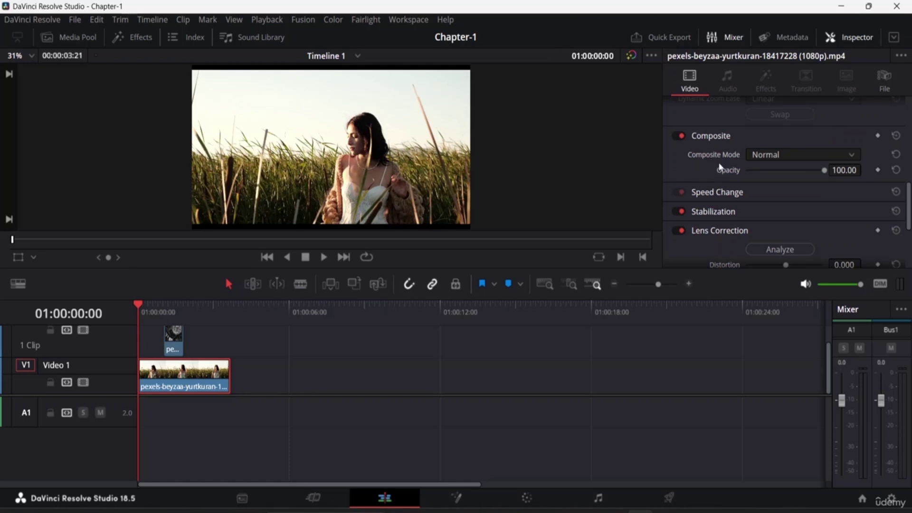
{"action": "scroll", "coordinate": [722, 166], "scroll_direction": "down", "scroll_amount": 3}
{"action": "scroll", "coordinate": [723, 167], "scroll_direction": "up", "scroll_amount": 2}
{"action": "scroll", "coordinate": [724, 170], "scroll_direction": "down", "scroll_amount": 3}
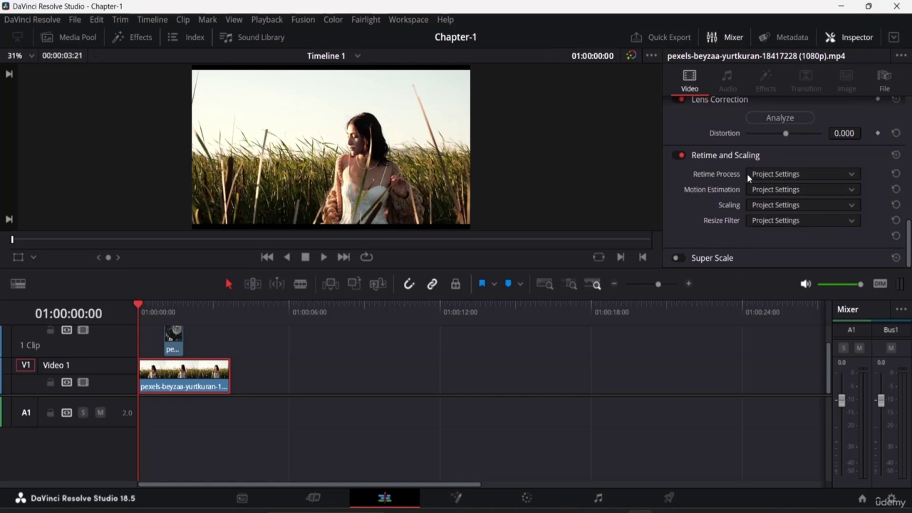
{"action": "scroll", "coordinate": [789, 176], "scroll_direction": "up", "scroll_amount": 5}
{"action": "scroll", "coordinate": [788, 173], "scroll_direction": "up", "scroll_amount": 5}
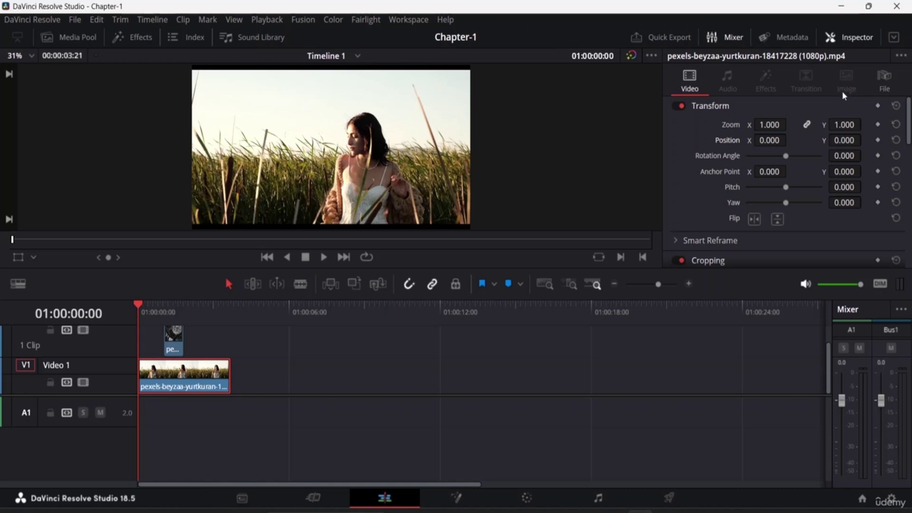
Select the still image clip above Video 1 and review its video properties and file metadata in the Inspector.
{"action": "left_click", "coordinate": [175, 345]}
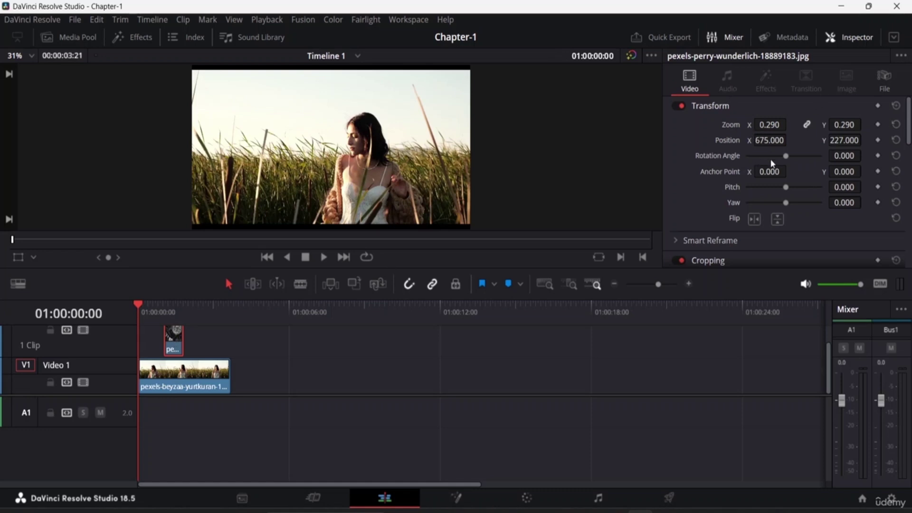
{"action": "scroll", "coordinate": [767, 176], "scroll_direction": "down", "scroll_amount": 8}
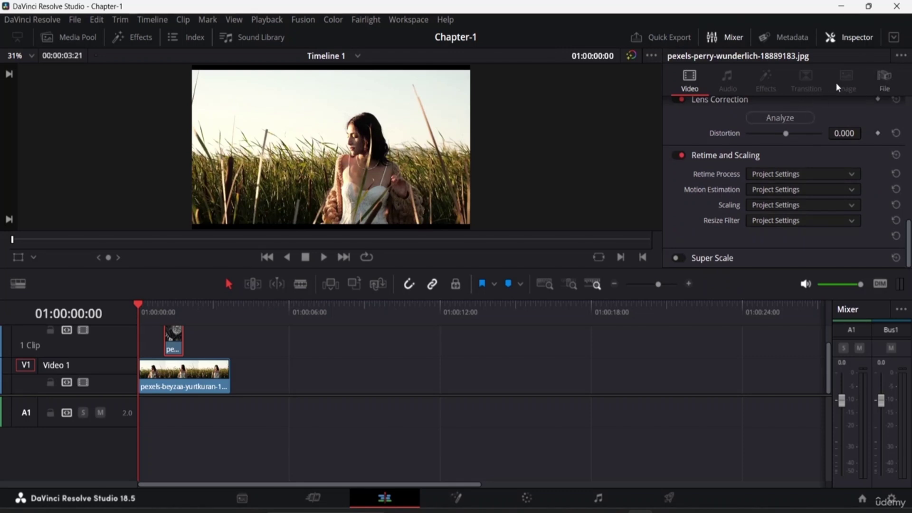
{"action": "left_click", "coordinate": [884, 79]}
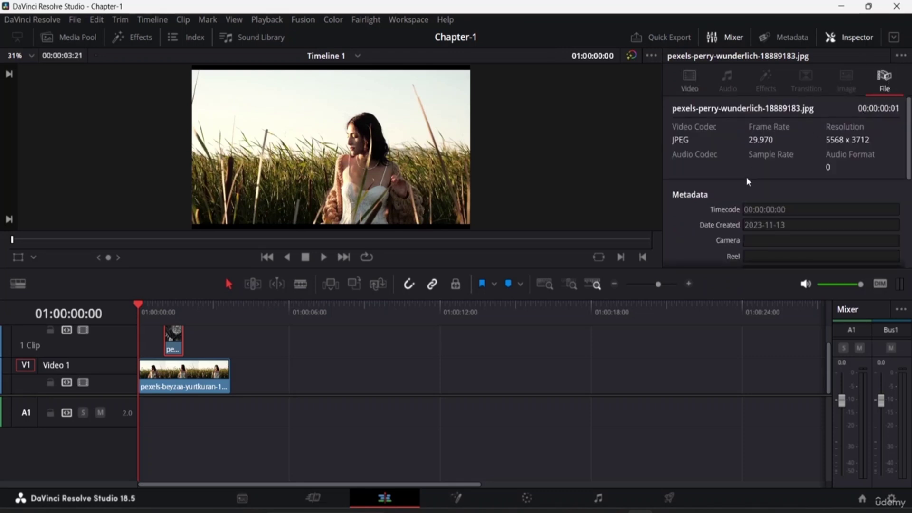
{"action": "scroll", "coordinate": [748, 180], "scroll_direction": "down", "scroll_amount": 5}
{"action": "scroll", "coordinate": [748, 181], "scroll_direction": "up", "scroll_amount": 5}
{"action": "left_click", "coordinate": [694, 80]}
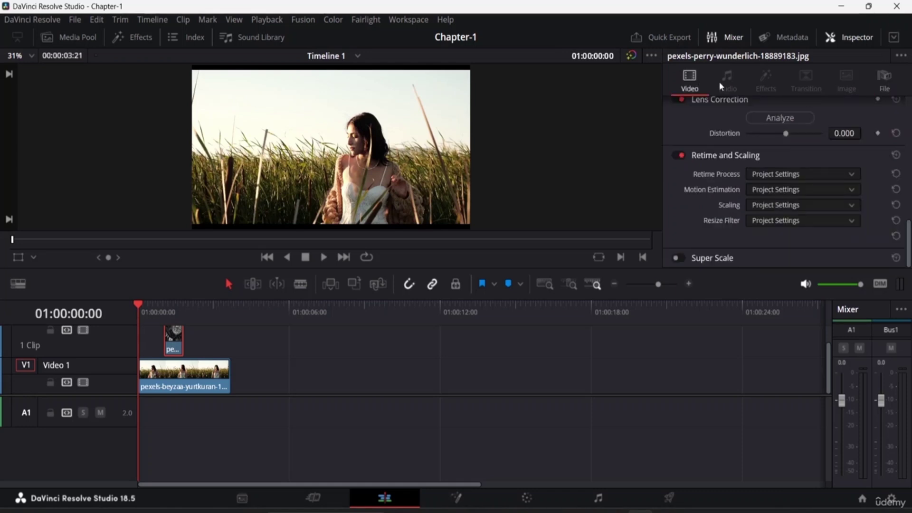
{"action": "scroll", "coordinate": [777, 173], "scroll_direction": "up", "scroll_amount": 10}
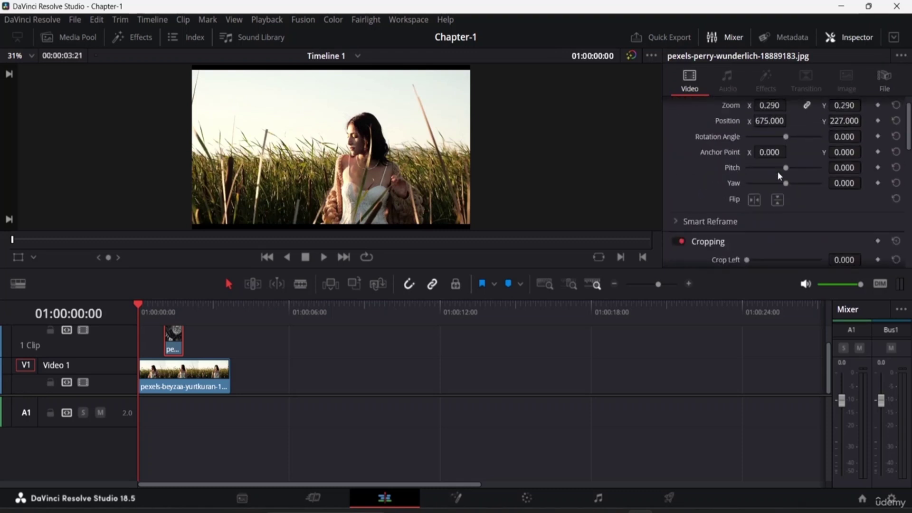
Hide the Inspector, try the single-viewer layout with the Video 1 clip selected, and return to dual viewers.
{"action": "left_click", "coordinate": [842, 38]}
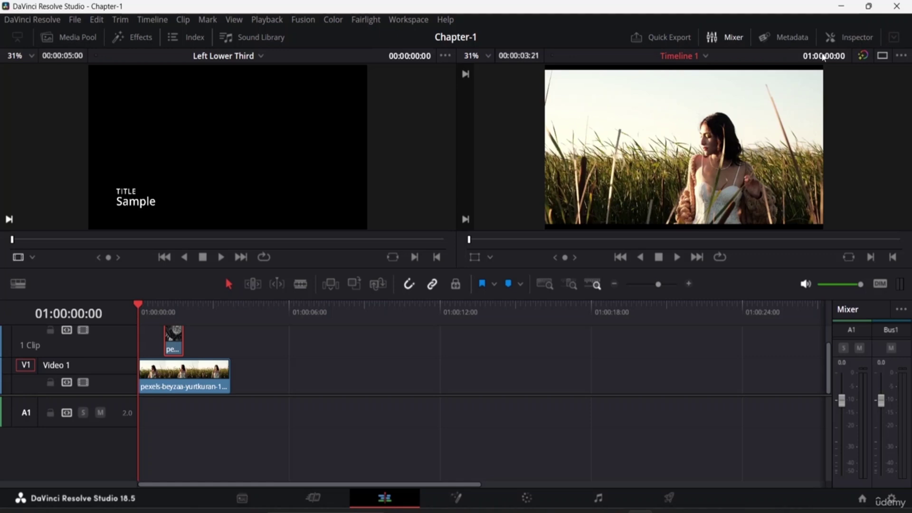
{"action": "left_click", "coordinate": [882, 56]}
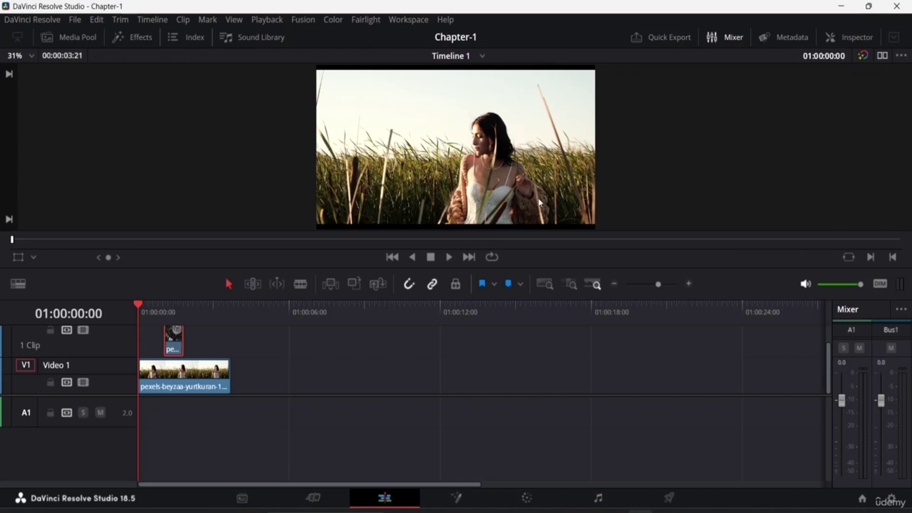
{"action": "left_click", "coordinate": [223, 376]}
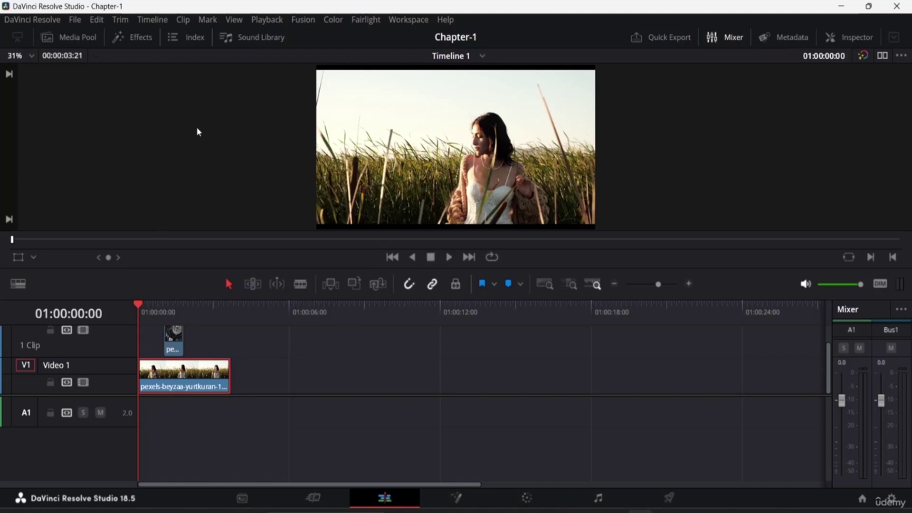
{"action": "left_click", "coordinate": [884, 56]}
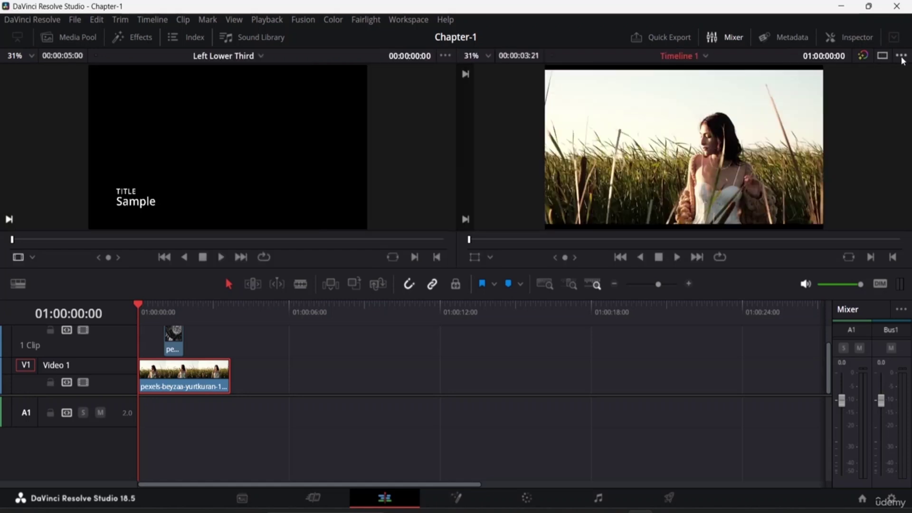
Turn on Show All Video Frames in the timeline viewer's options and turn it off again.
{"action": "left_click", "coordinate": [901, 56]}
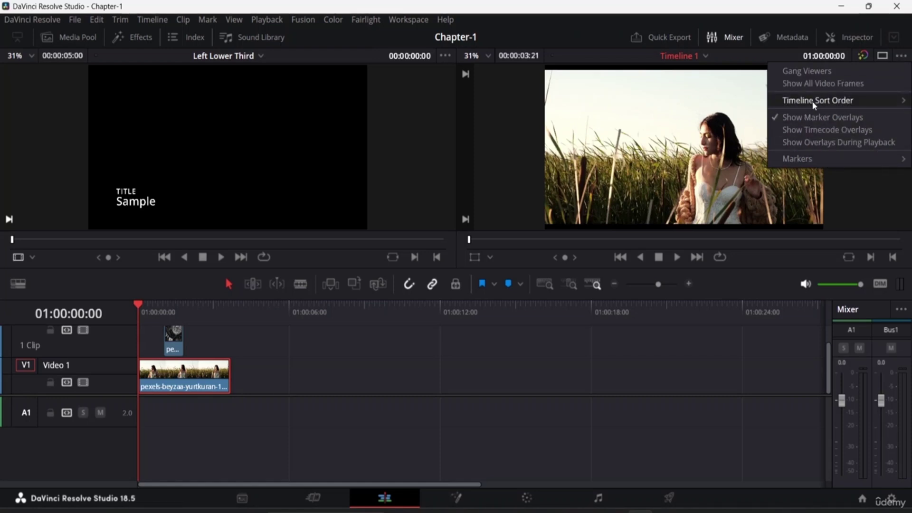
{"action": "mouse_move", "coordinate": [814, 105]}
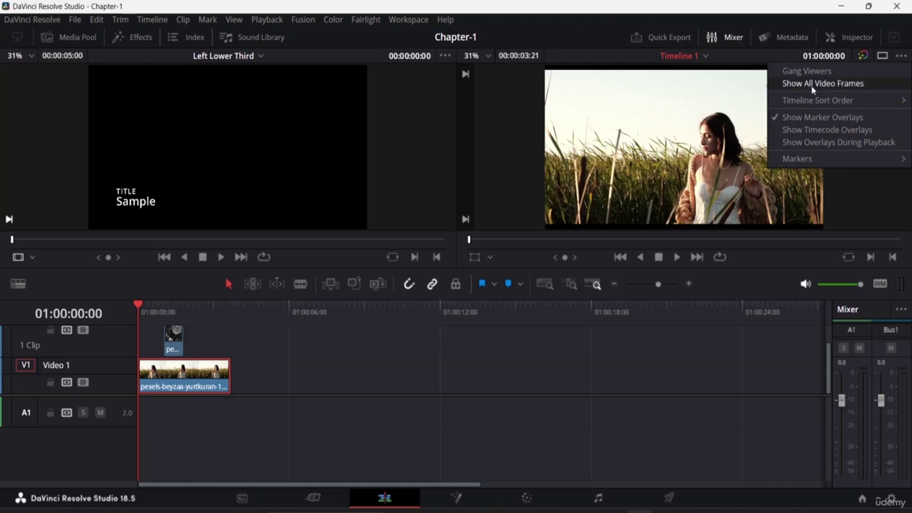
{"action": "left_click", "coordinate": [812, 87]}
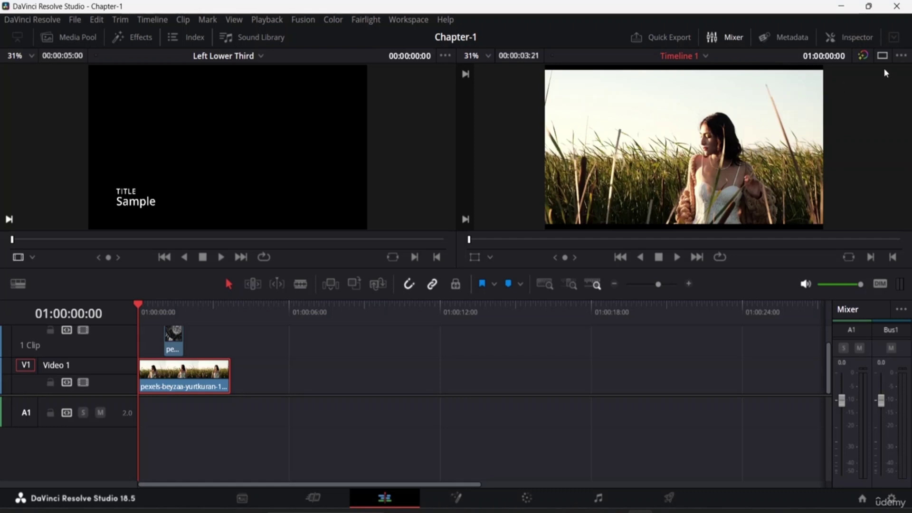
{"action": "left_click", "coordinate": [902, 55]}
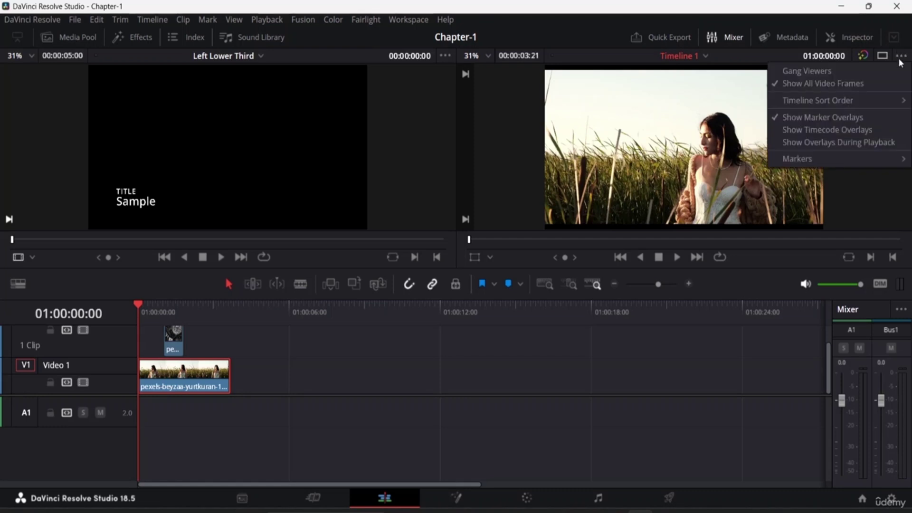
{"action": "left_click", "coordinate": [771, 85]}
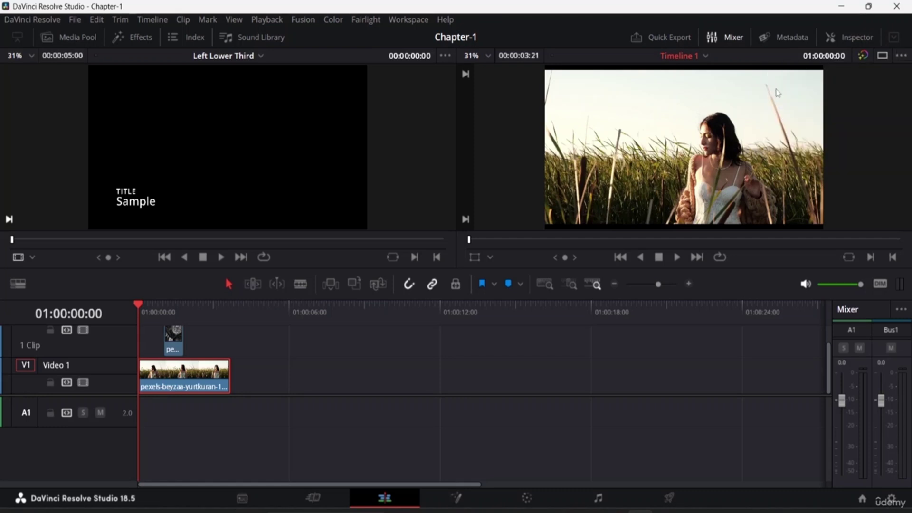
Bypass color grades and Fusion effects in the timeline viewer, restore them, and review the Color and Fusion bypass options.
{"action": "left_click", "coordinate": [862, 58]}
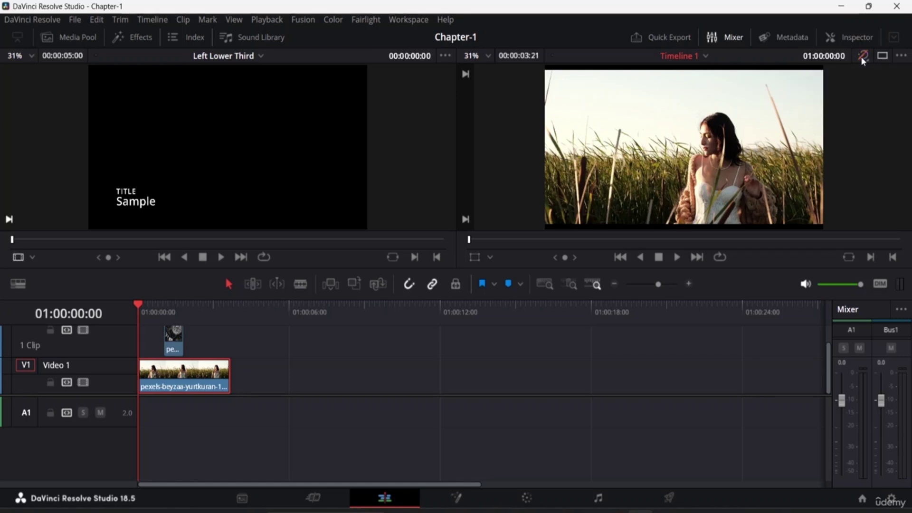
{"action": "left_click", "coordinate": [862, 56]}
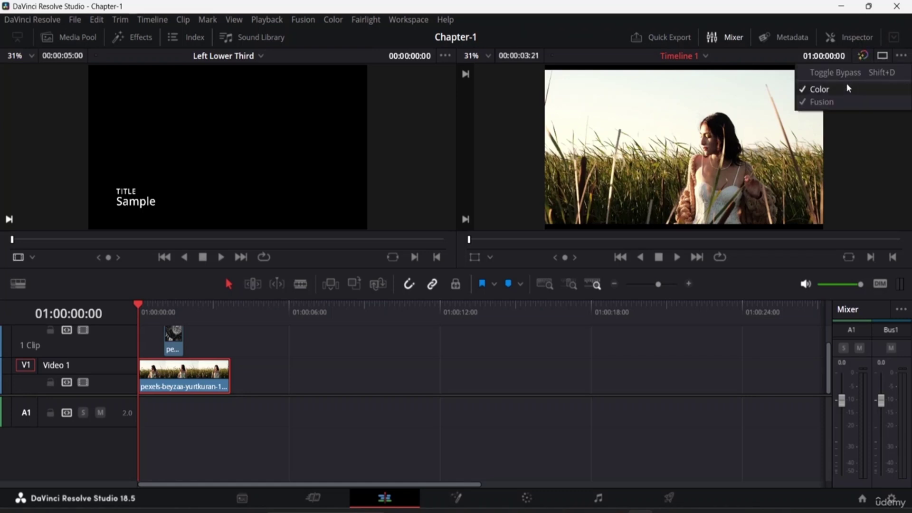
{"action": "left_click", "coordinate": [810, 90]}
{"action": "left_click", "coordinate": [803, 102]}
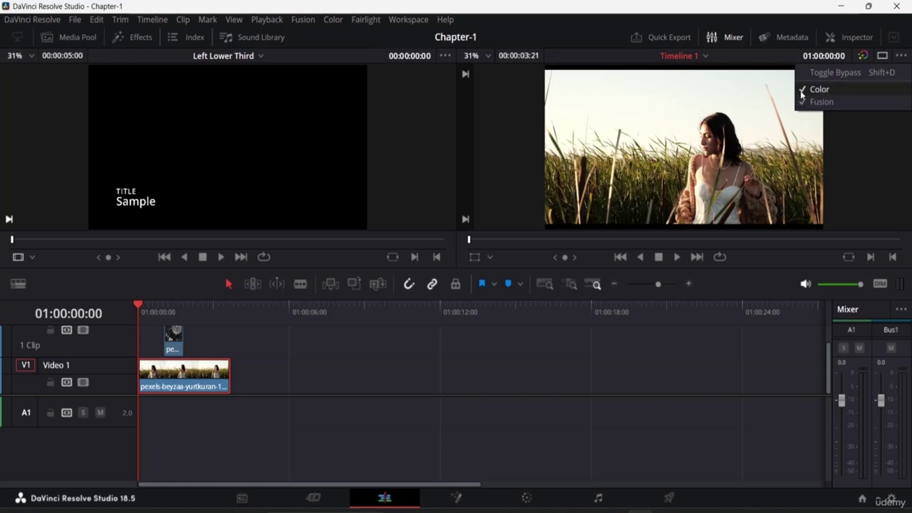
{"action": "left_click", "coordinate": [824, 76]}
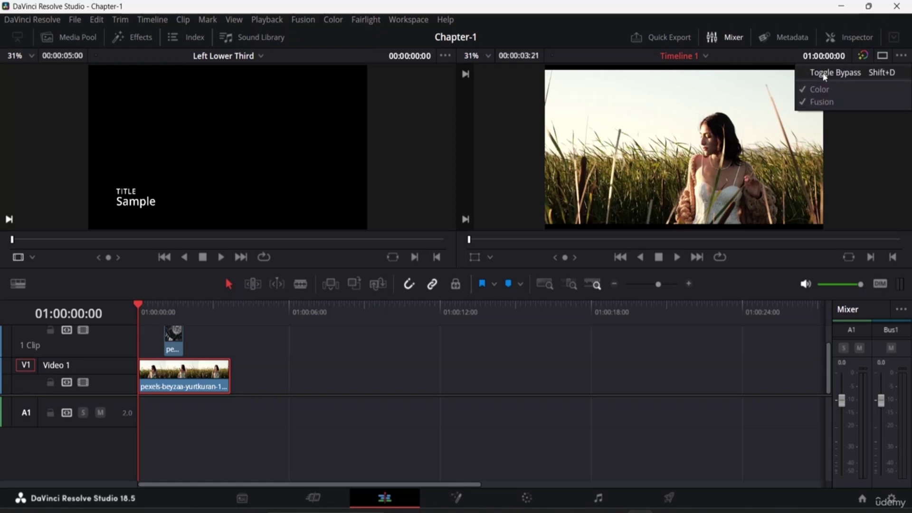
View the timeline viewer's list of timelines, close it, and check the audio monitoring volume level.
{"action": "left_click", "coordinate": [696, 56]}
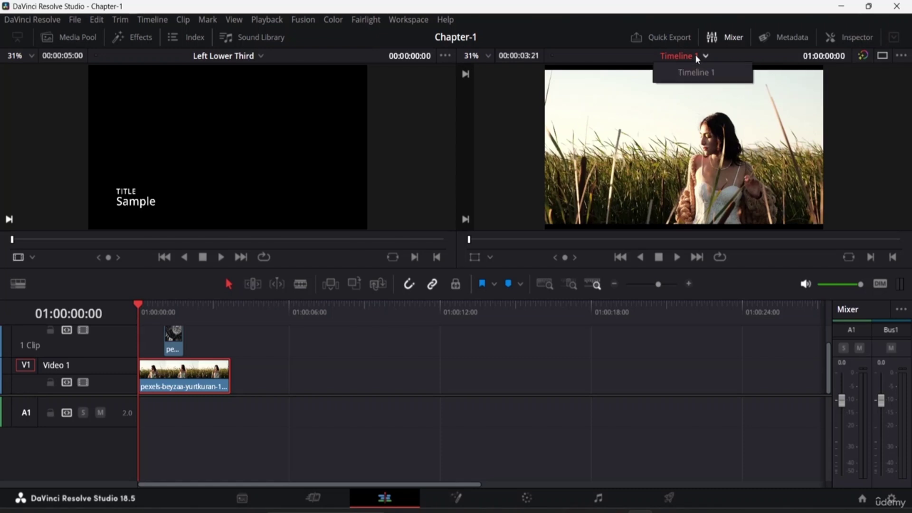
{"action": "left_click", "coordinate": [871, 106]}
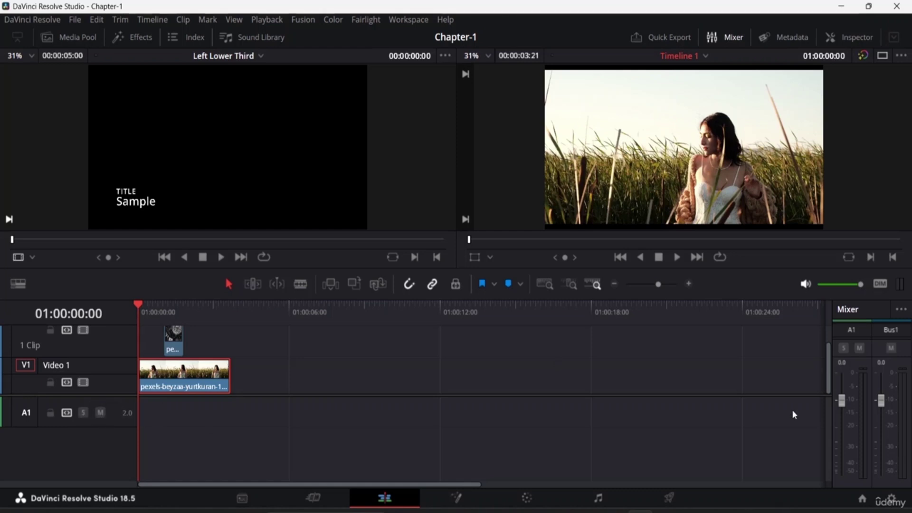
{"action": "mouse_move", "coordinate": [862, 287]}
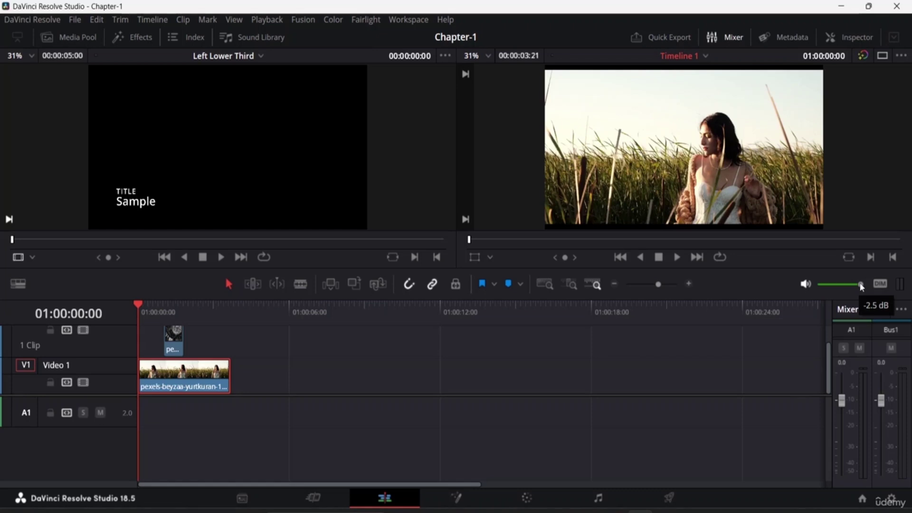
Raise the audio monitoring volume to maximum and enlarge the timeline zoom so the clips appear wider.
{"action": "mouse_move", "coordinate": [861, 287]}
{"action": "left_mouse_down"}
{"action": "mouse_move", "coordinate": [845, 286]}
{"action": "mouse_move", "coordinate": [868, 287]}
{"action": "left_mouse_up"}
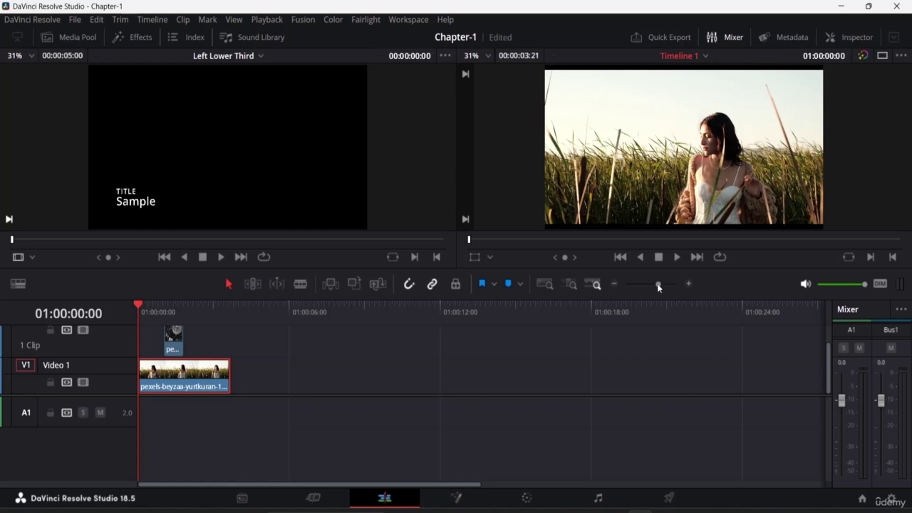
{"action": "left_click_drag", "start_coordinate": [658, 284], "coordinate": [665, 290]}
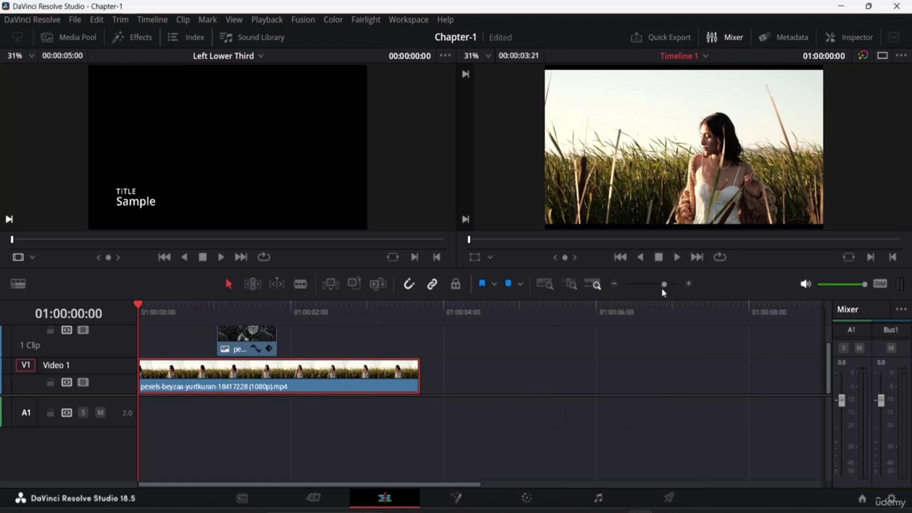
{"action": "left_click", "coordinate": [662, 288]}
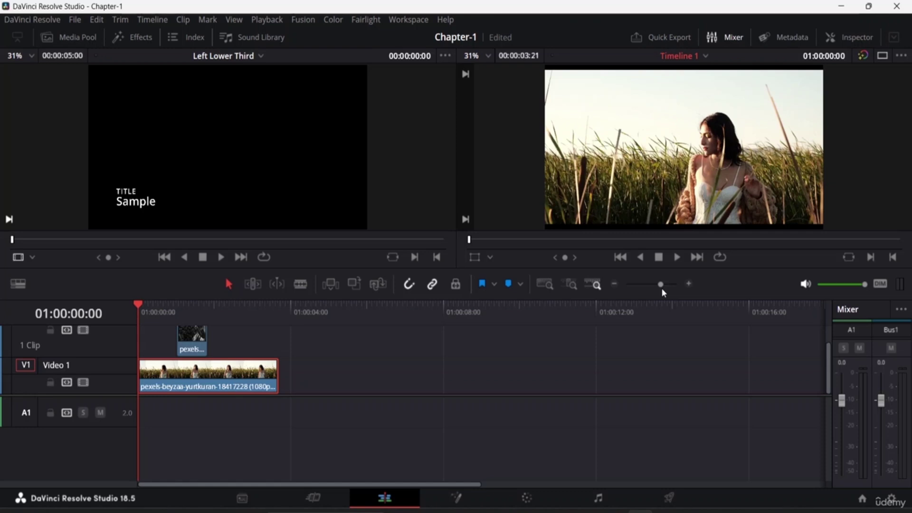
{"action": "scroll", "coordinate": [663, 291], "scroll_direction": "up", "scroll_amount": 1}
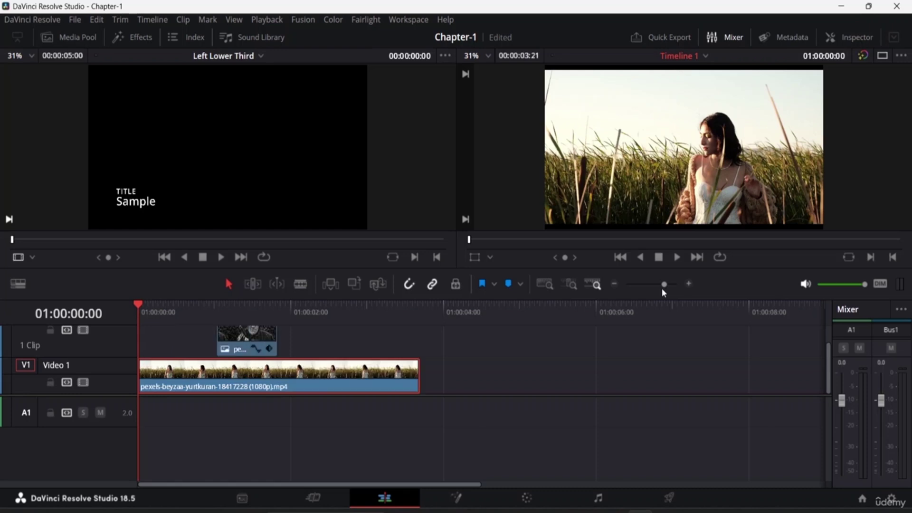
{"action": "scroll", "coordinate": [663, 291], "scroll_direction": "up", "scroll_amount": 1}
{"action": "scroll", "coordinate": [663, 290], "scroll_direction": "down", "scroll_amount": 1}
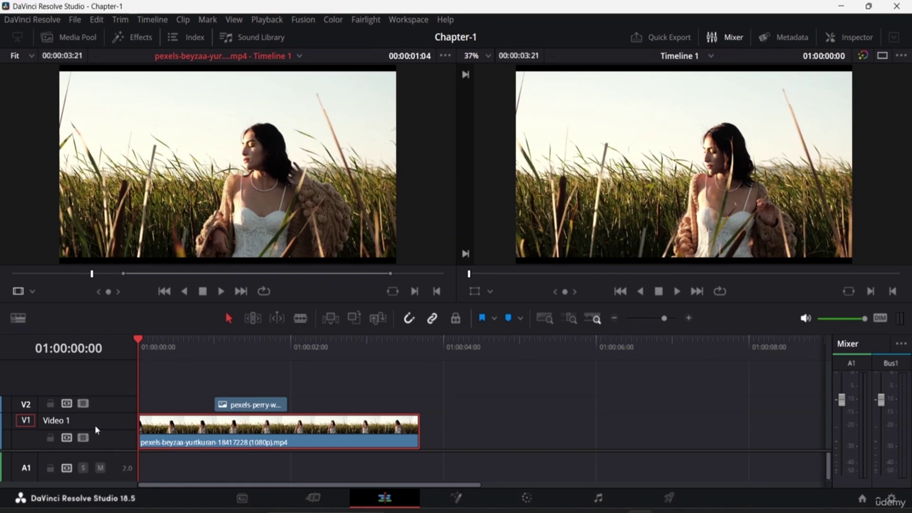
Delete the pexels-perry clip from the V2 track and look over the timeline viewer's options.
{"action": "left_click", "coordinate": [246, 407]}
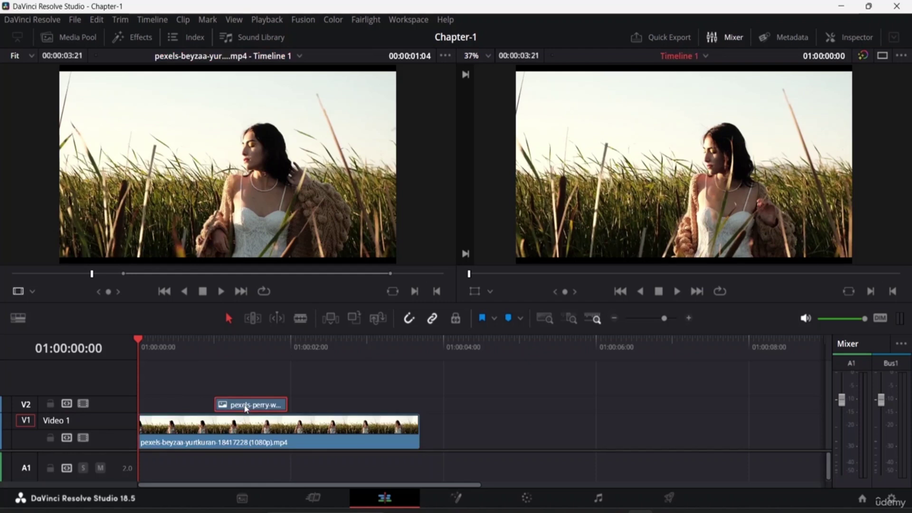
{"action": "key", "text": "Delete"}
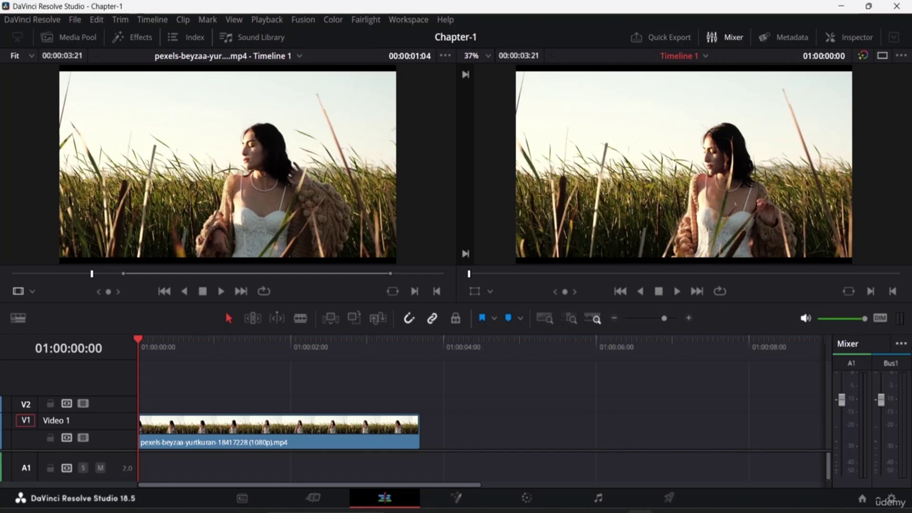
{"action": "left_click", "coordinate": [903, 56]}
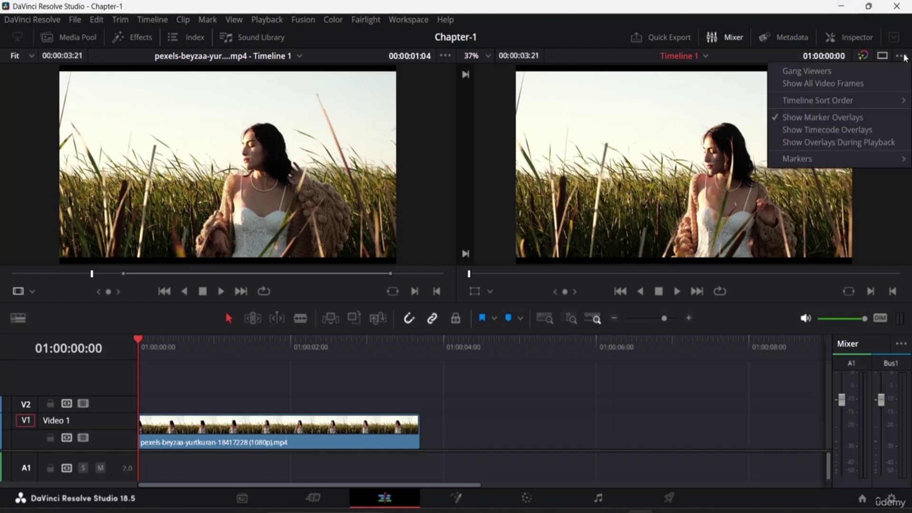
{"action": "left_click", "coordinate": [906, 220]}
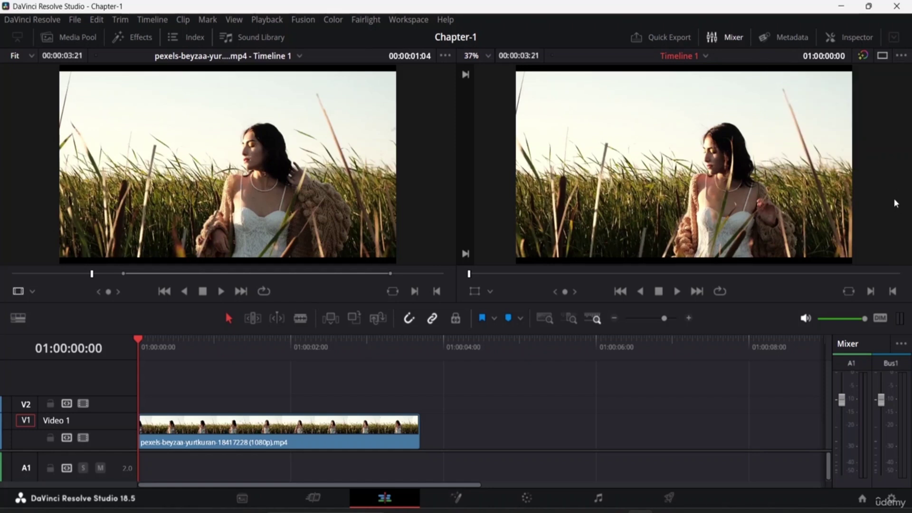
Show the Master bin in the Media Pool, view the settings for creating a new timeline, and cancel.
{"action": "left_click", "coordinate": [60, 37]}
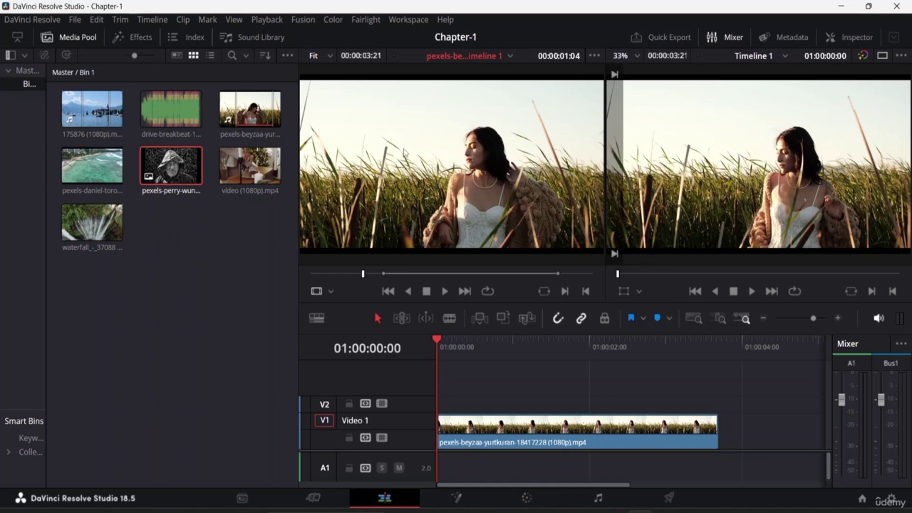
{"action": "left_click", "coordinate": [27, 70]}
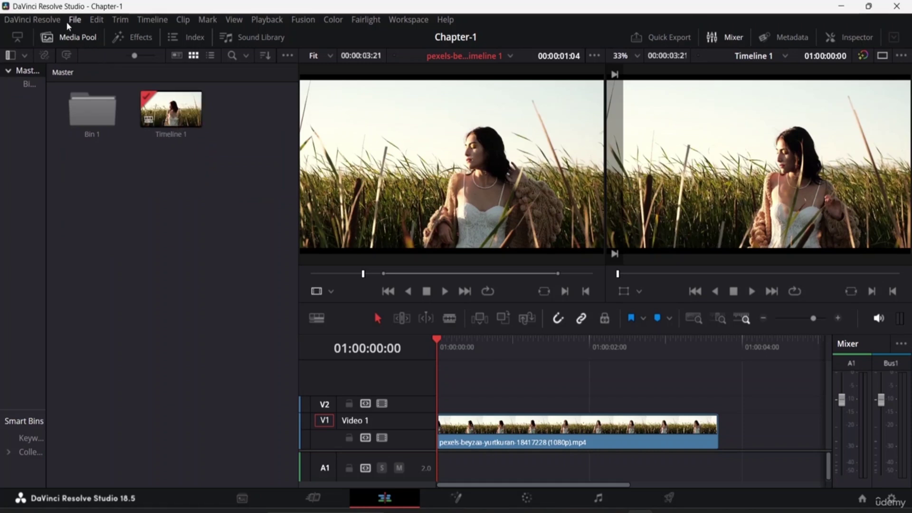
{"action": "left_click", "coordinate": [78, 20]}
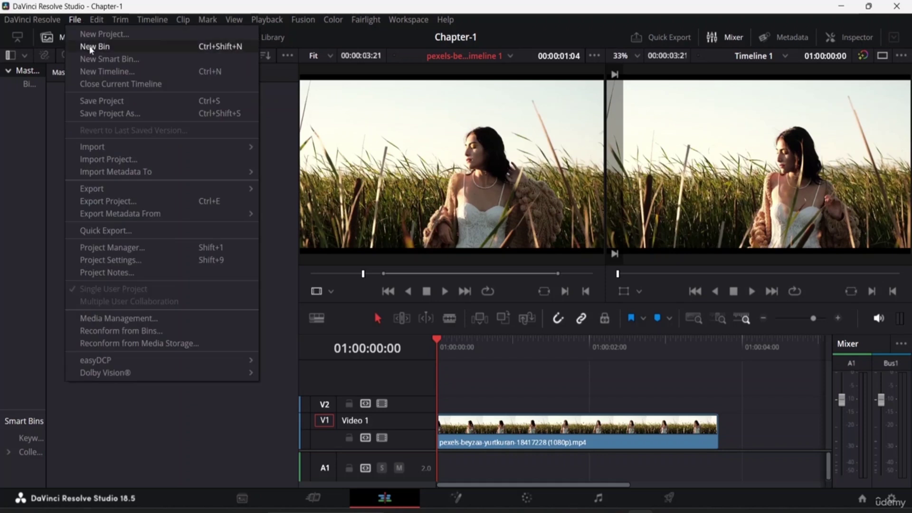
{"action": "left_click", "coordinate": [103, 72]}
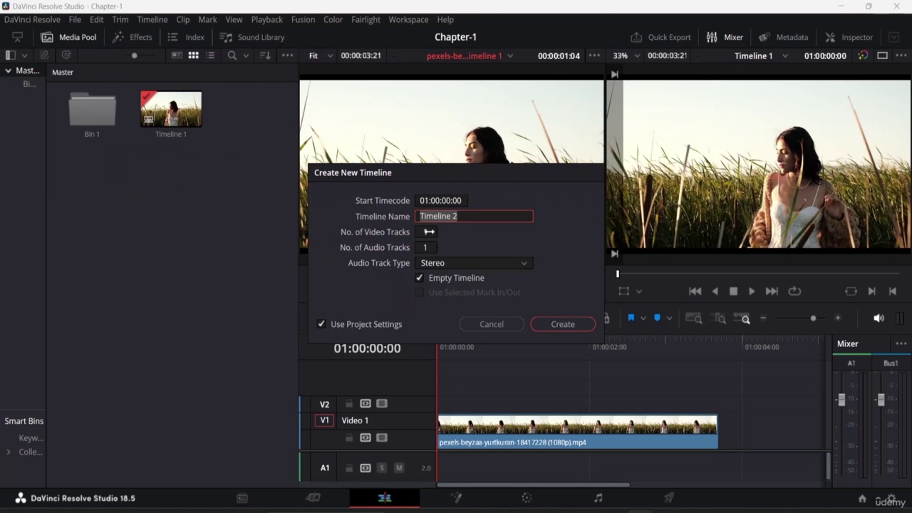
{"action": "left_click", "coordinate": [494, 324]}
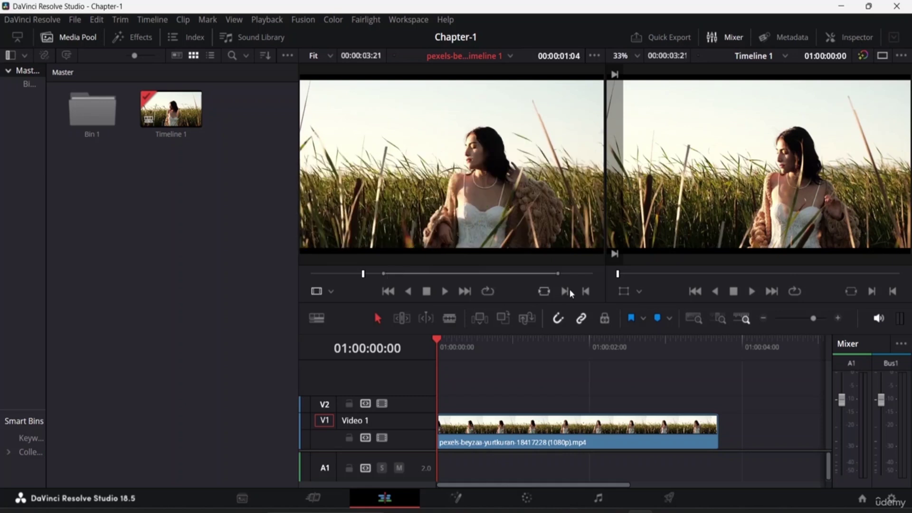
Replace the Video 1 clip with the source viewer's pexels-beyzaa clip, its out point extended for a duration of 00:00:04:01.
{"action": "left_click", "coordinate": [525, 431]}
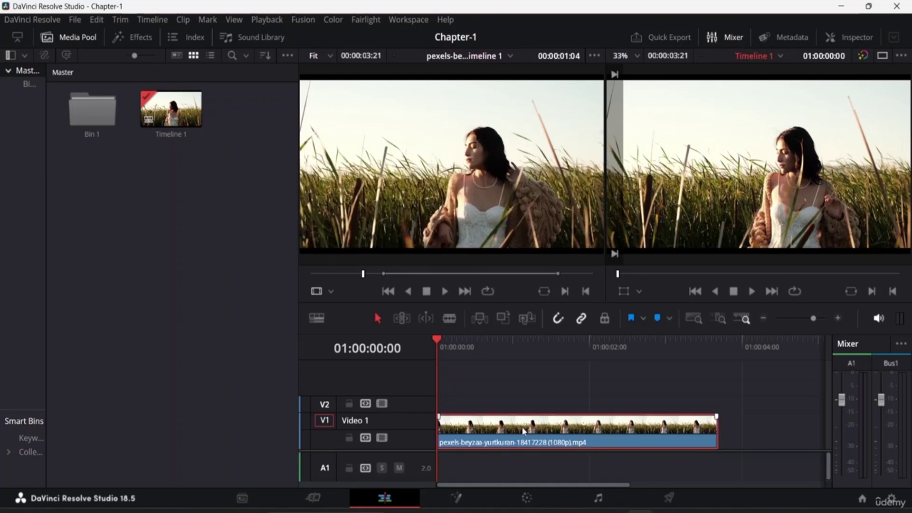
{"action": "key", "text": "Delete"}
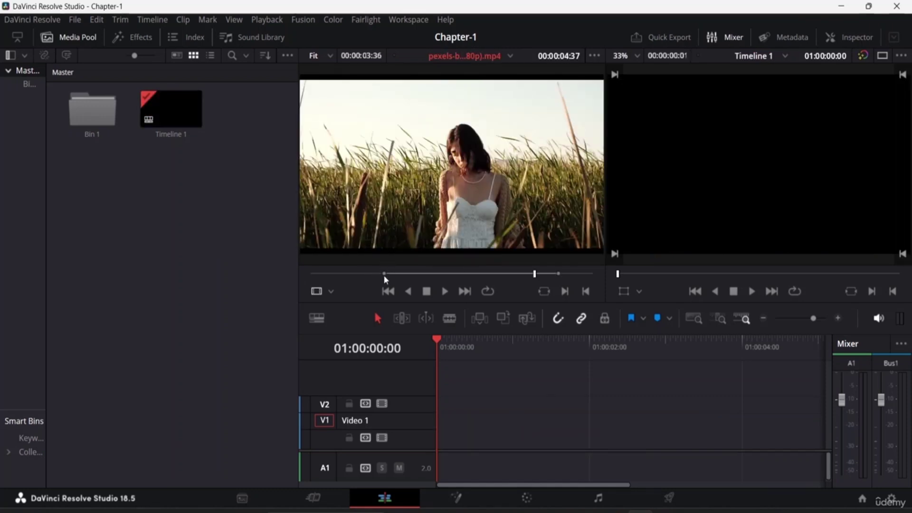
{"action": "mouse_move", "coordinate": [386, 278]}
{"action": "left_mouse_down"}
{"action": "mouse_move", "coordinate": [351, 275]}
{"action": "mouse_move", "coordinate": [387, 276]}
{"action": "left_mouse_up"}
{"action": "left_click_drag", "start_coordinate": [560, 274], "coordinate": [573, 275]}
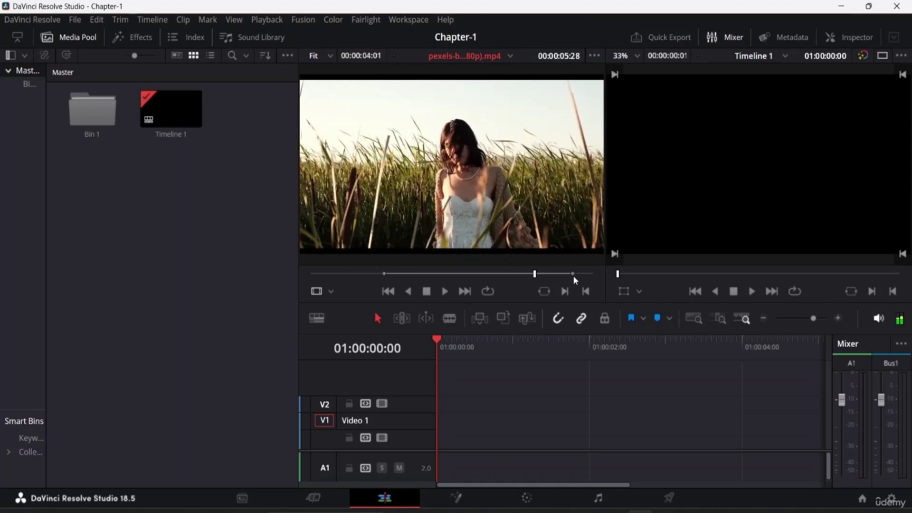
{"action": "left_click_drag", "start_coordinate": [441, 167], "coordinate": [447, 196]}
{"action": "left_click_drag", "start_coordinate": [438, 252], "coordinate": [437, 420]}
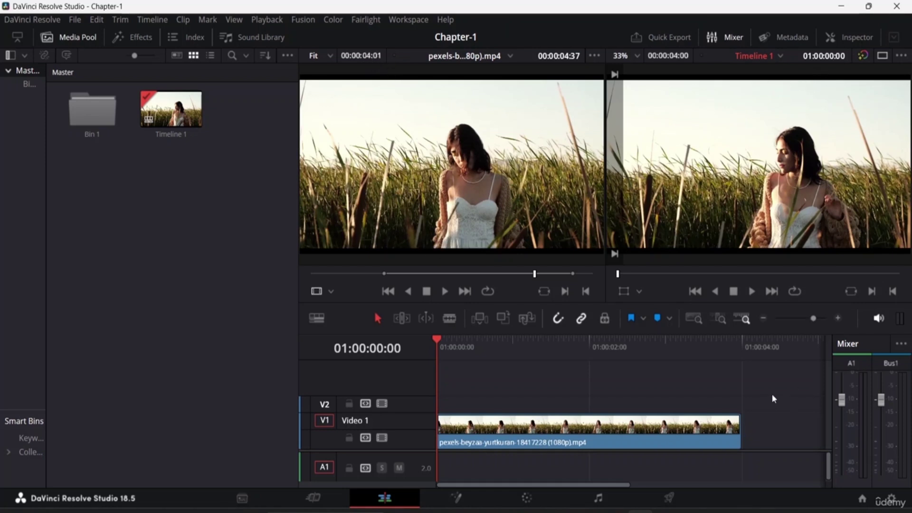
Load the drive-breakbeat audio clip from Bin 1 into the source viewer and play it from near its beginning.
{"action": "left_click", "coordinate": [328, 298]}
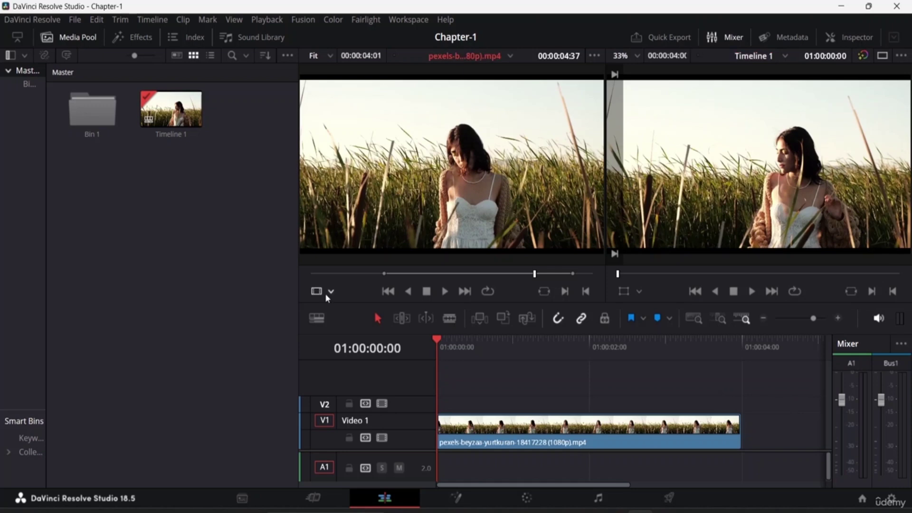
{"action": "double_click", "coordinate": [90, 124]}
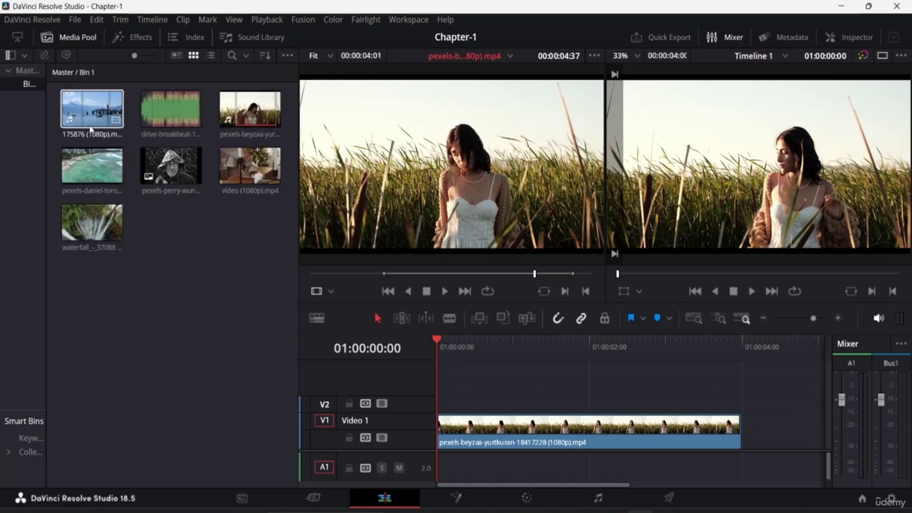
{"action": "left_click", "coordinate": [159, 122]}
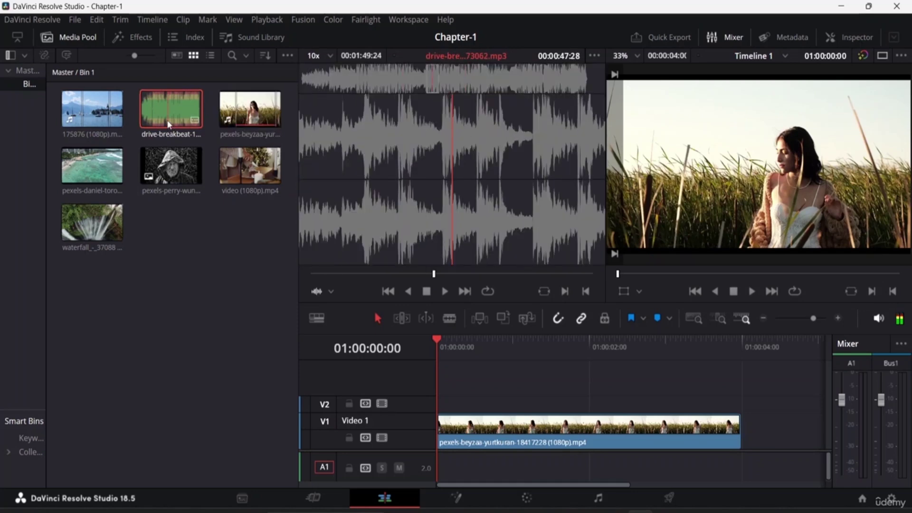
{"action": "left_click", "coordinate": [407, 273]}
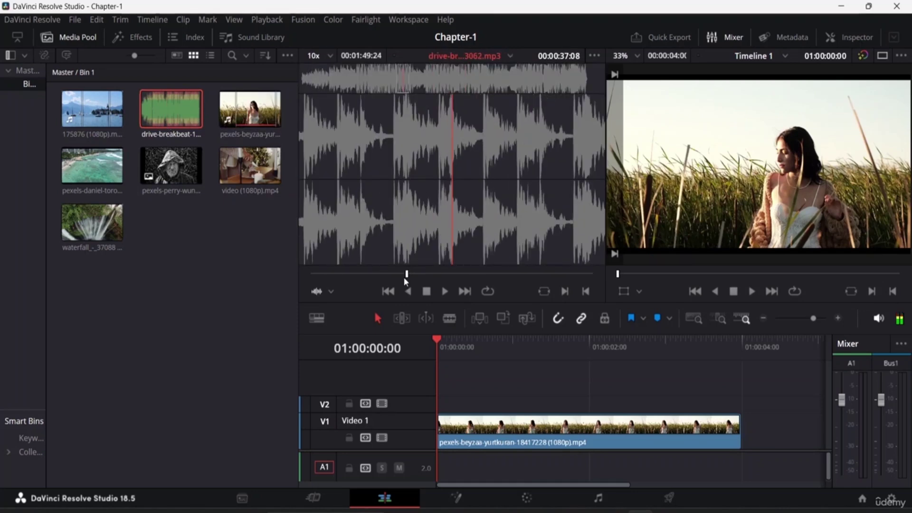
{"action": "left_click_drag", "start_coordinate": [407, 273], "coordinate": [331, 281]}
{"action": "key", "text": "space"}
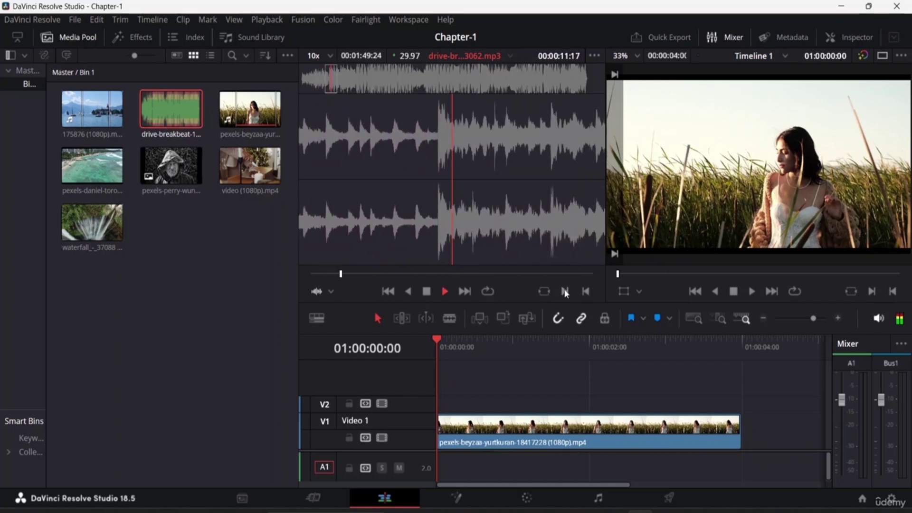
Mark in and out points on the drive-breakbeat audio for a duration of 00:00:21:01 and stop playback.
{"action": "key", "text": "i"}
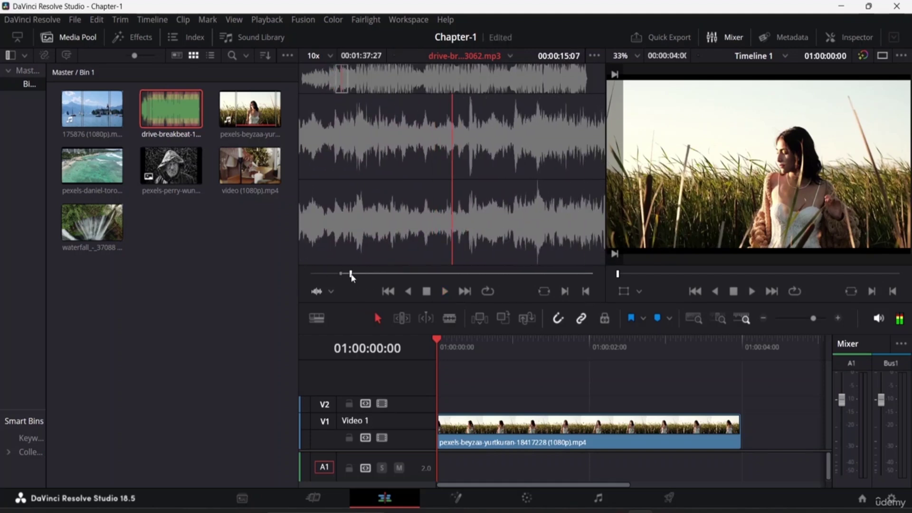
{"action": "left_click_drag", "start_coordinate": [350, 274], "coordinate": [403, 274]}
{"action": "left_click", "coordinate": [404, 290]}
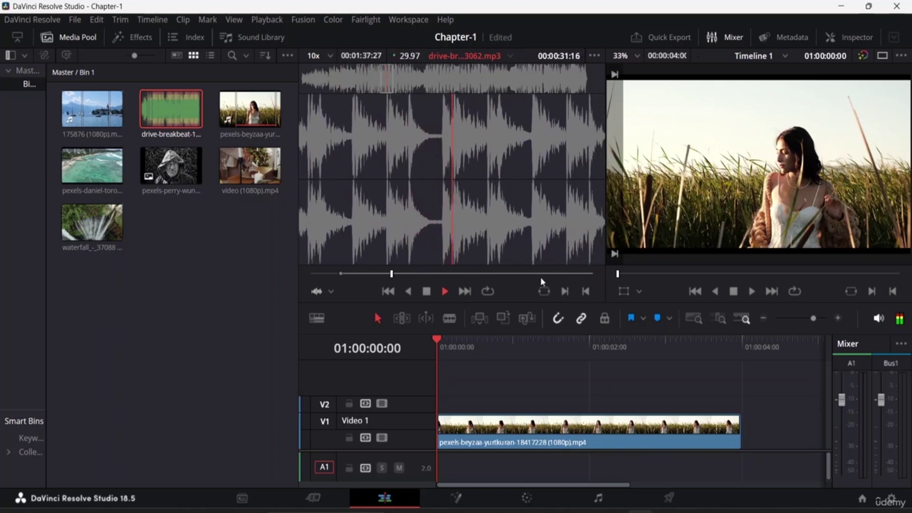
{"action": "left_click", "coordinate": [587, 291]}
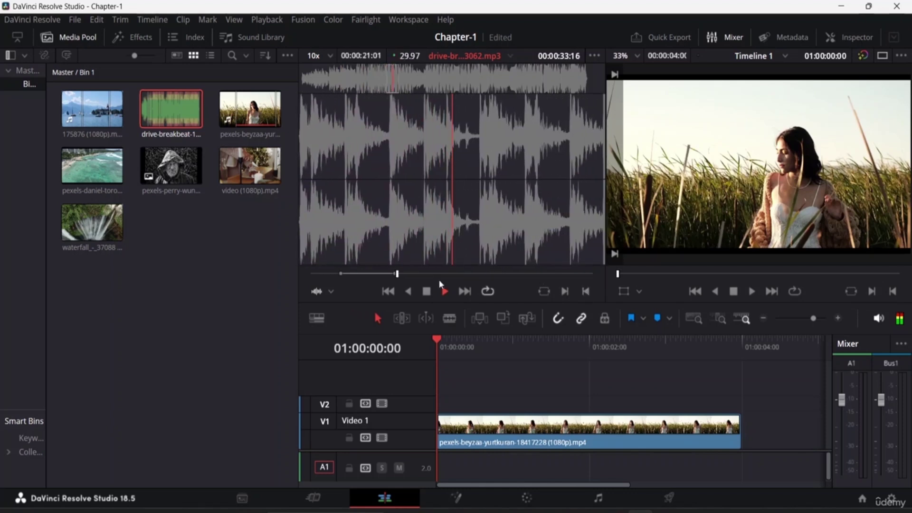
{"action": "left_click", "coordinate": [426, 292]}
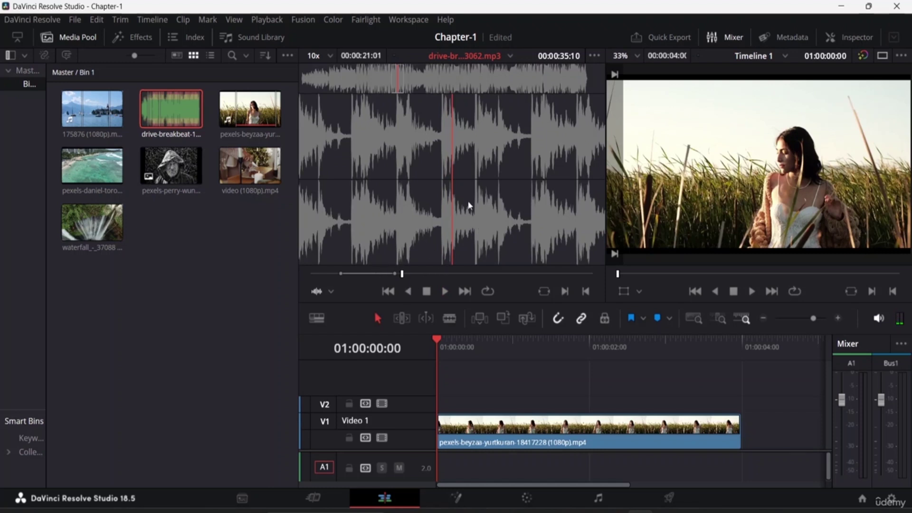
Place the marked audio range on track A1 at the timeline start and trim its end to match the Video 1 clip.
{"action": "left_click_drag", "start_coordinate": [466, 203], "coordinate": [433, 454]}
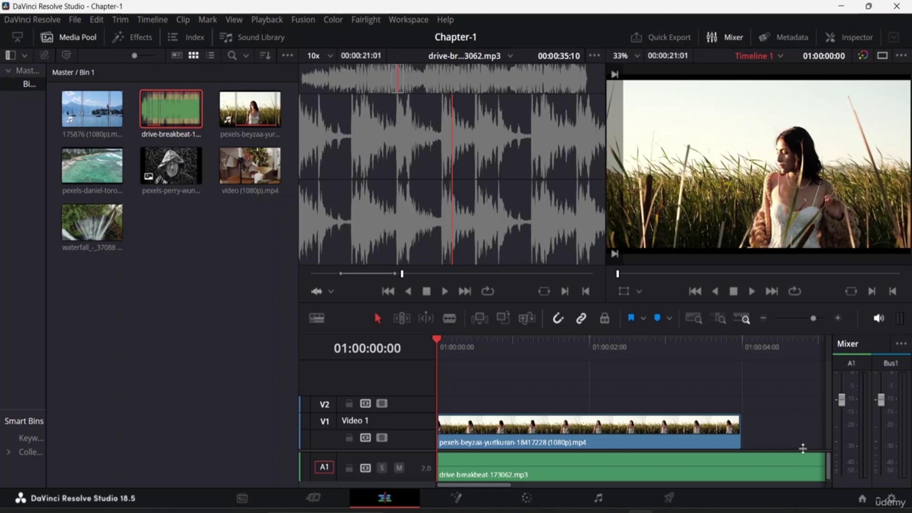
{"action": "left_click", "coordinate": [797, 471]}
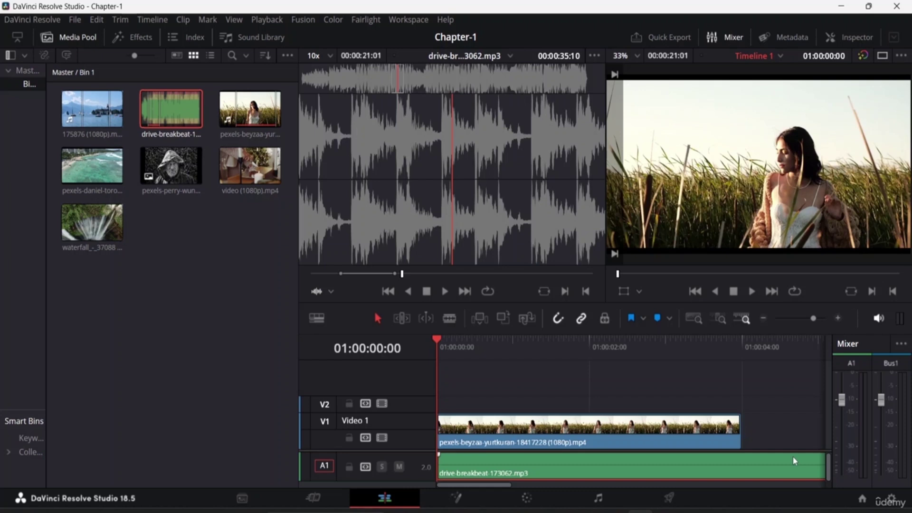
{"action": "key", "text": "ctrl+minus"}
{"action": "key", "text": "ctrl+minus"}
{"action": "key", "text": "ctrl+minus"}
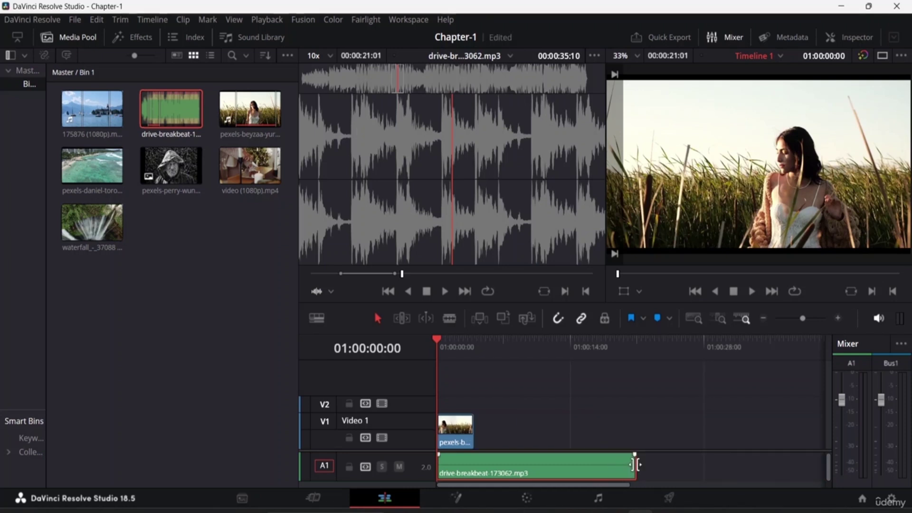
{"action": "left_click_drag", "start_coordinate": [630, 468], "coordinate": [475, 468]}
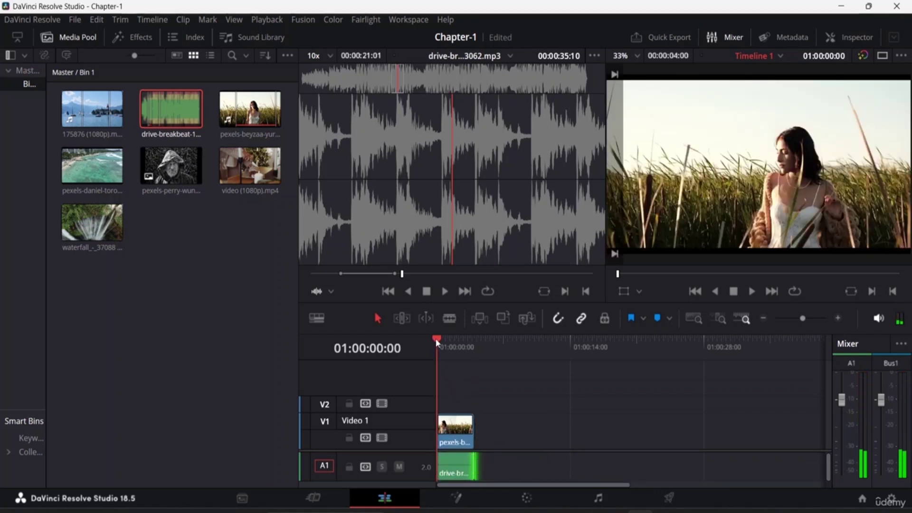
{"action": "left_click", "coordinate": [449, 341]}
{"action": "key", "text": "shift+z"}
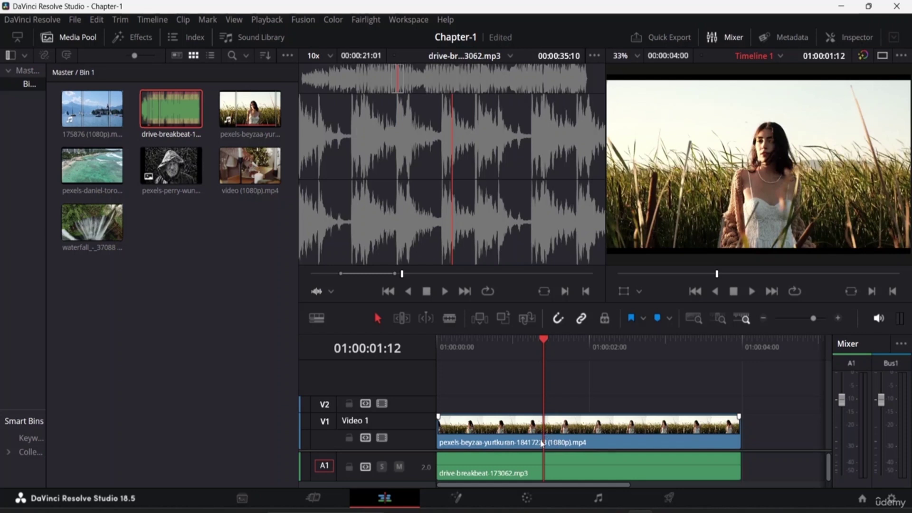
View the source viewer's display modes and set the audio waveform zoom to 1x.
{"action": "left_click", "coordinate": [325, 292]}
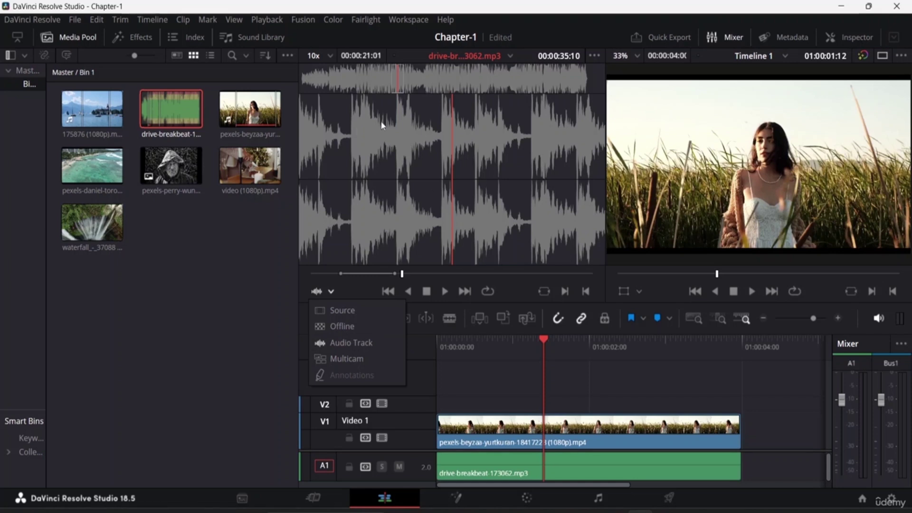
{"action": "left_click", "coordinate": [320, 56]}
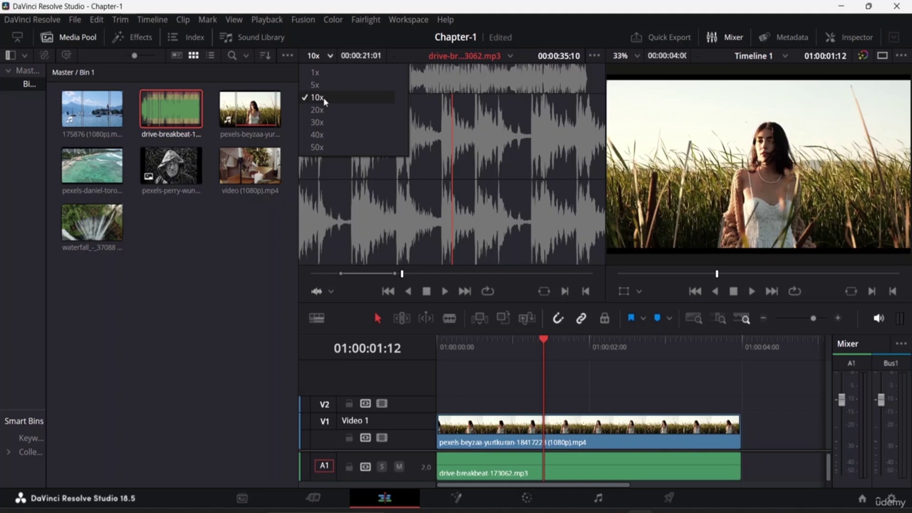
{"action": "left_click", "coordinate": [327, 72]}
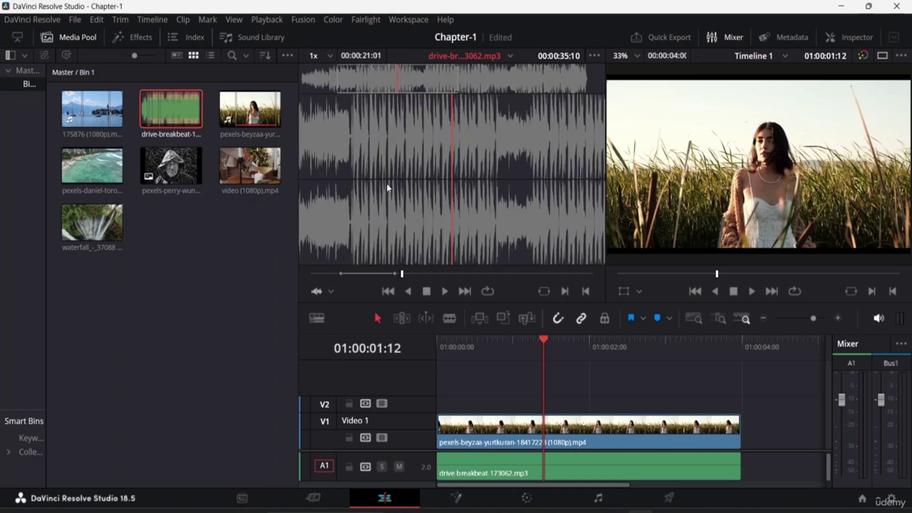
Play the drive-breakbeat audio at 1x waveform zoom, set the waveform zoom to 10x and play it again.
{"action": "key", "text": "space"}
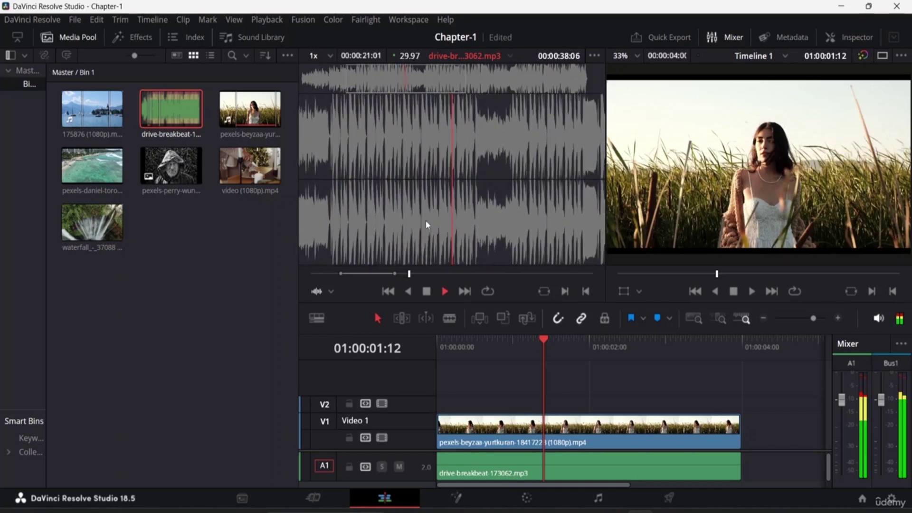
{"action": "key", "text": "space"}
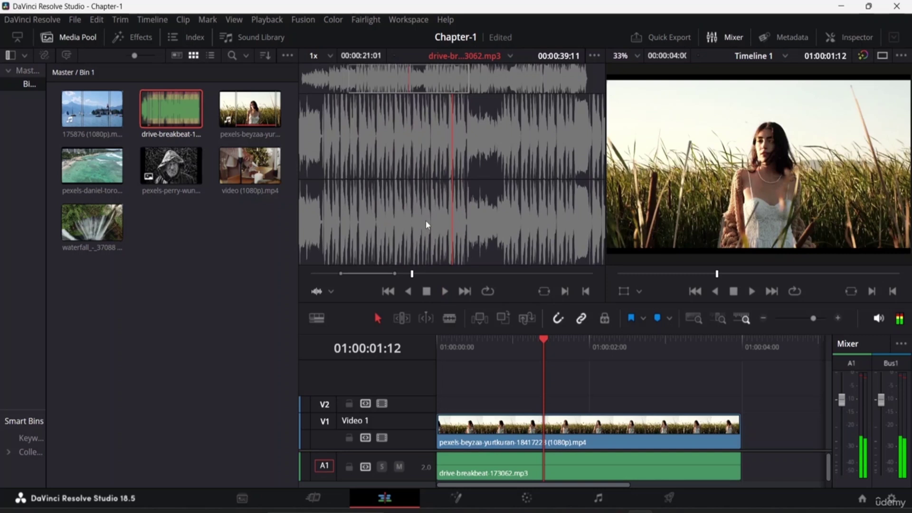
{"action": "left_click", "coordinate": [327, 56]}
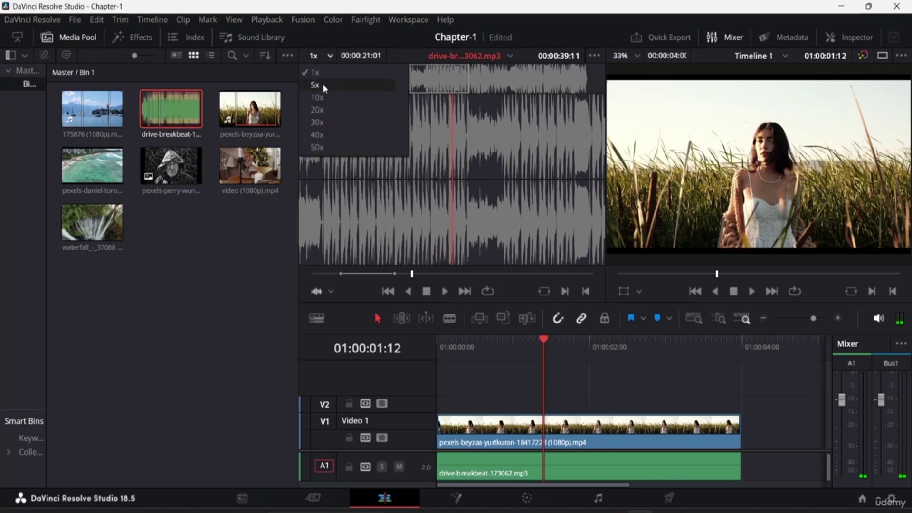
{"action": "left_click", "coordinate": [326, 97]}
{"action": "key", "text": "space"}
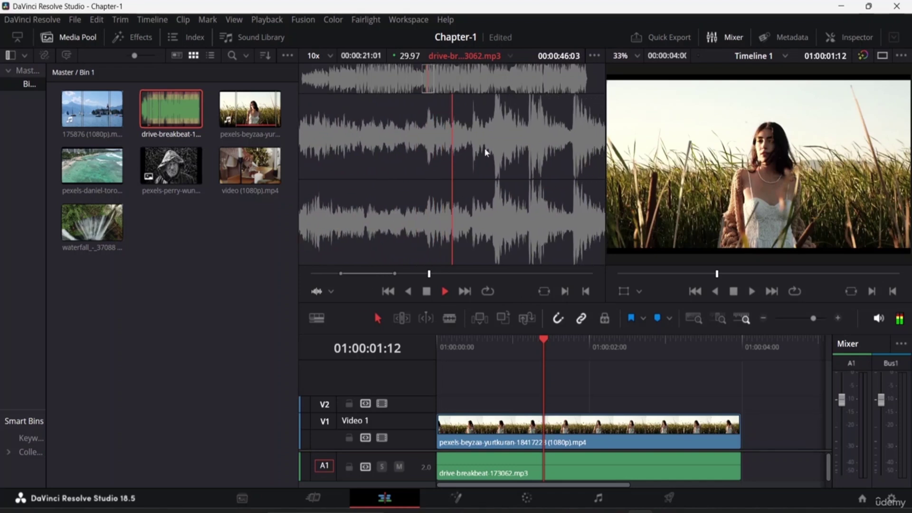
{"action": "key", "text": "space"}
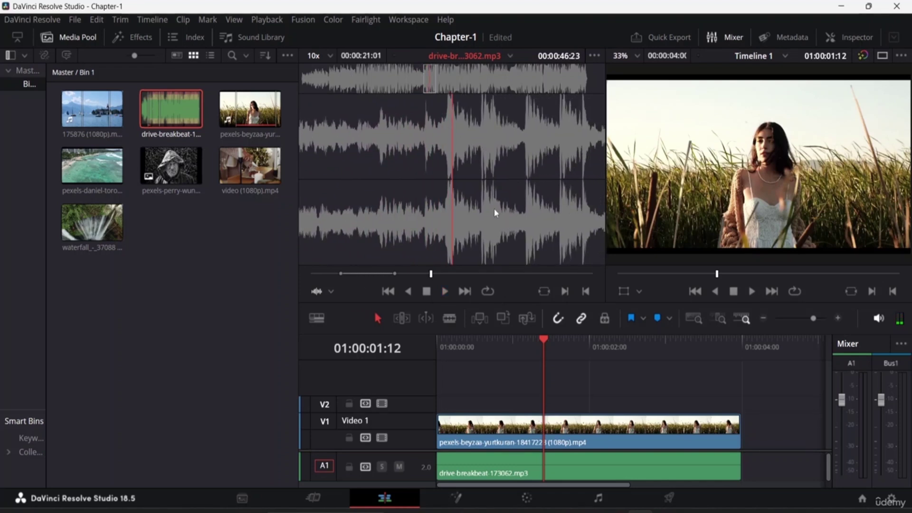
Switch the source viewer from the audio waveform to the Source display mode and play the drive-breakbeat audio.
{"action": "left_click", "coordinate": [327, 292]}
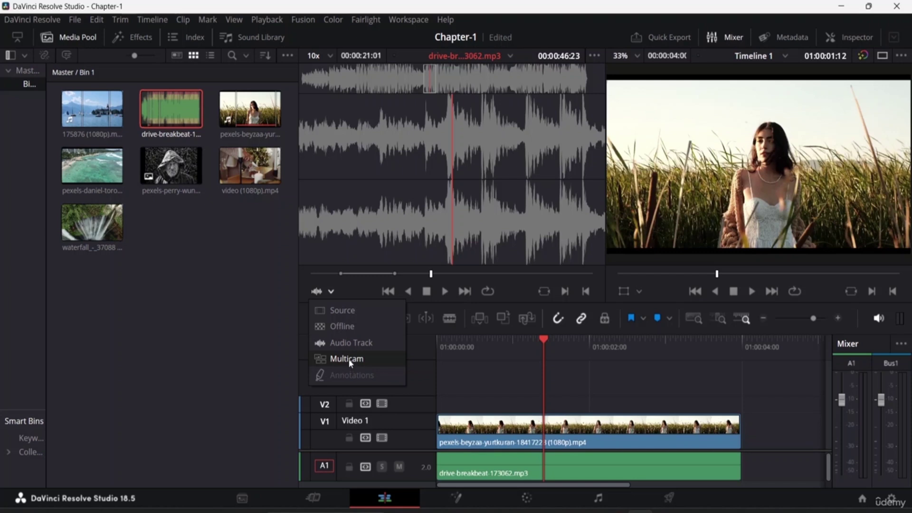
{"action": "left_click", "coordinate": [359, 325]}
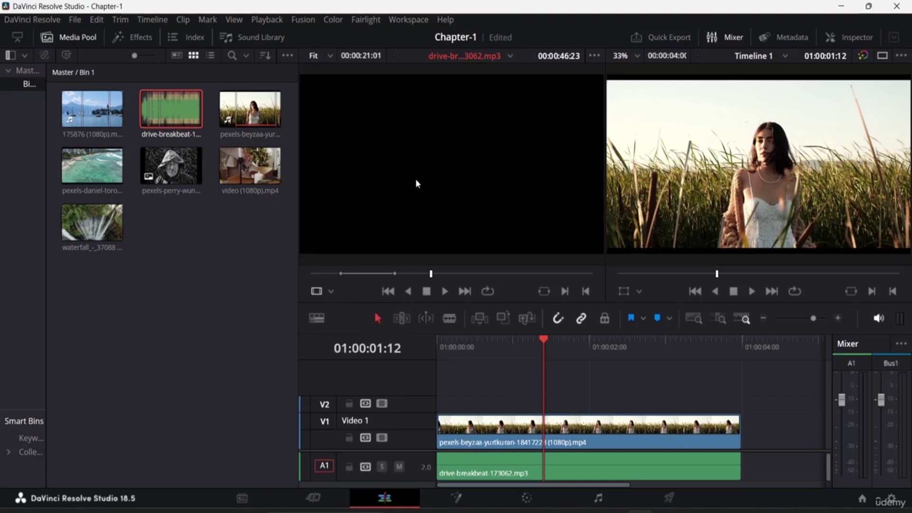
{"action": "key", "text": "space"}
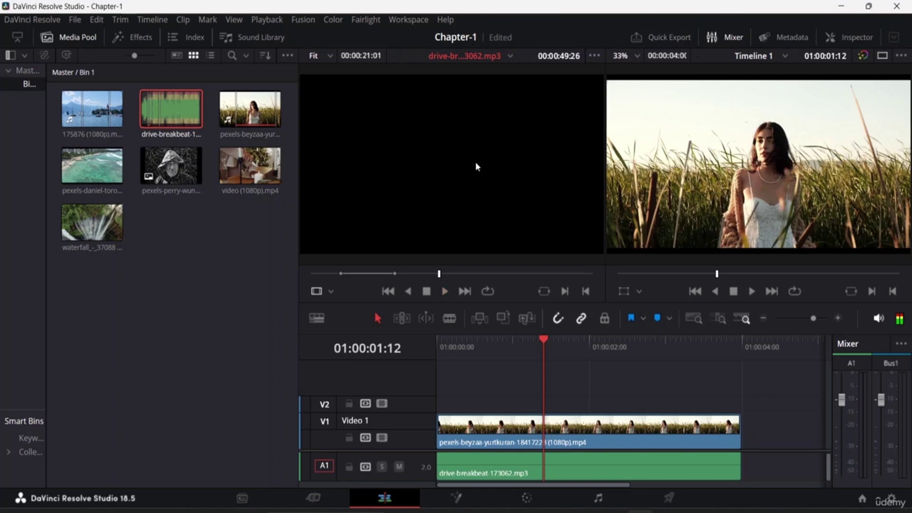
{"action": "key", "text": "space"}
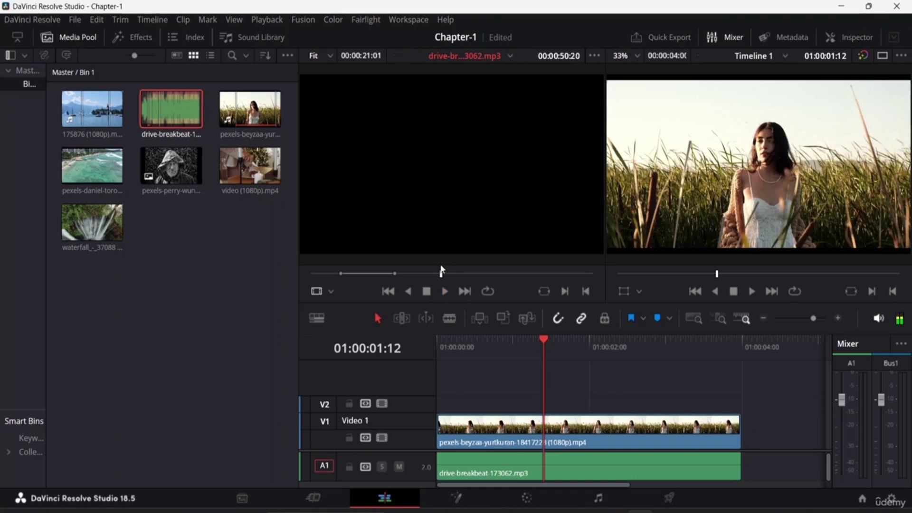
Play Timeline 1 from its start, and return the source viewer to the Audio Track waveform display.
{"action": "left_click_drag", "start_coordinate": [544, 343], "coordinate": [418, 343]}
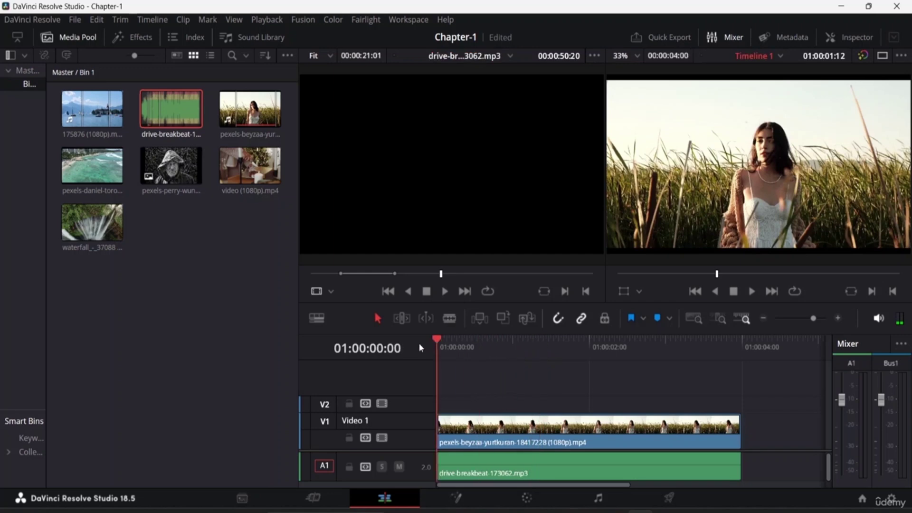
{"action": "key", "text": "space"}
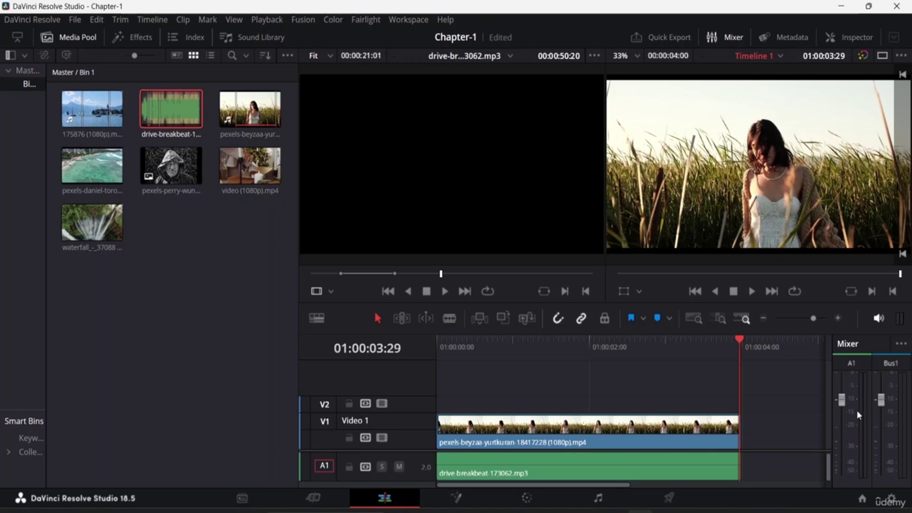
{"action": "left_click", "coordinate": [346, 183]}
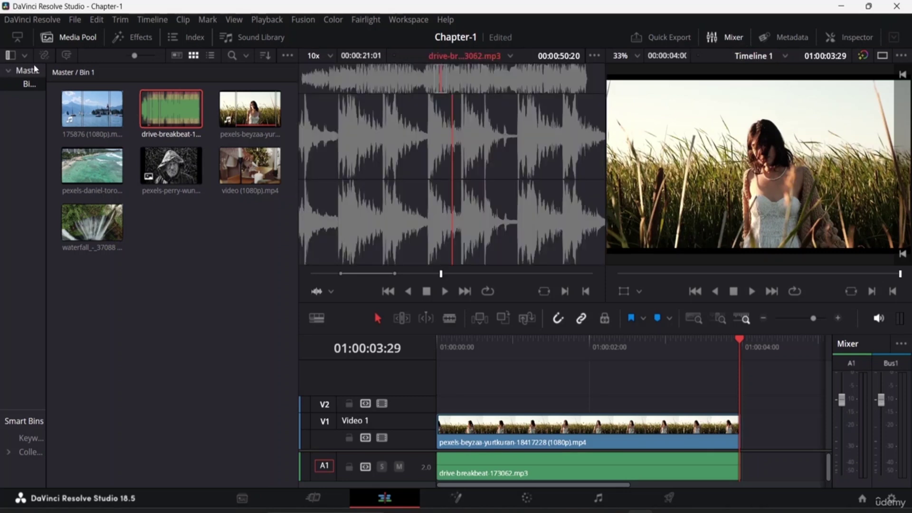
Open the Master bin and load the drive-breakbeat clip on timeline track A1 into the source viewer.
{"action": "left_click", "coordinate": [19, 74]}
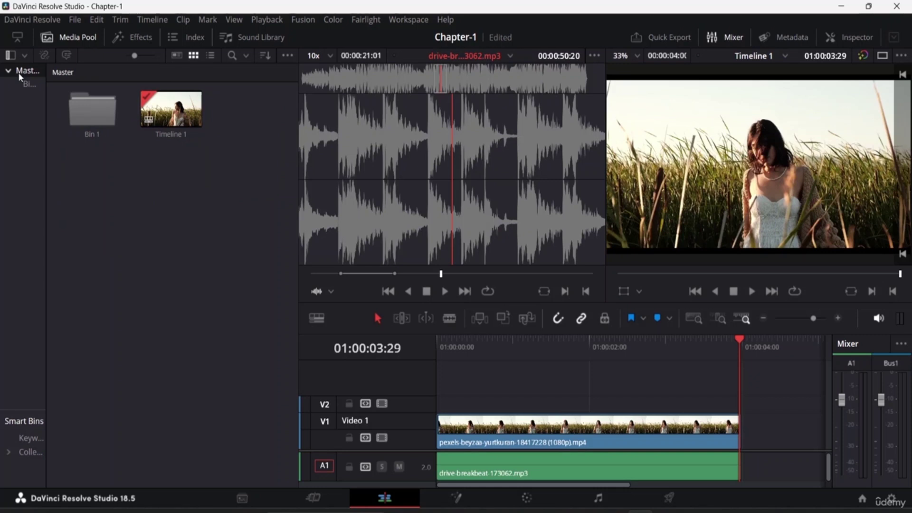
{"action": "double_click", "coordinate": [511, 468]}
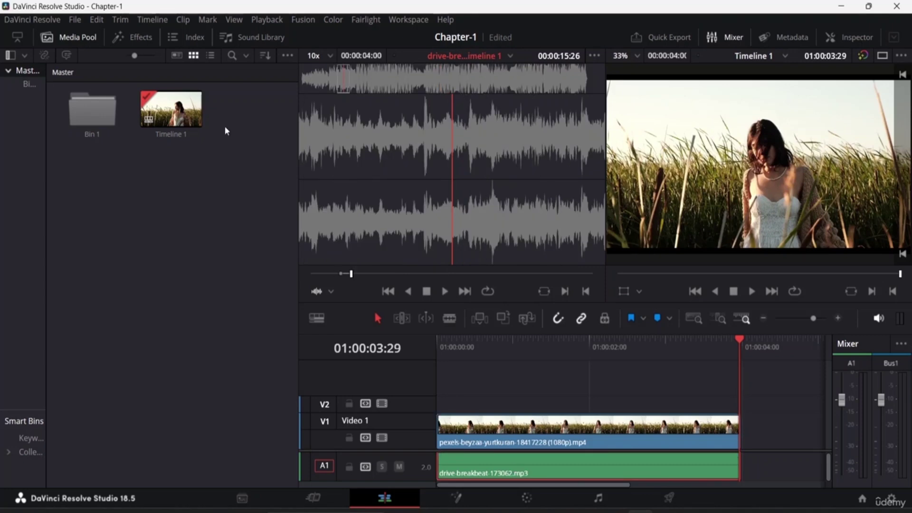
Hide the Media Pool, enlarge the viewers, and shrink them again to give most of the height to the timeline.
{"action": "left_click", "coordinate": [83, 39]}
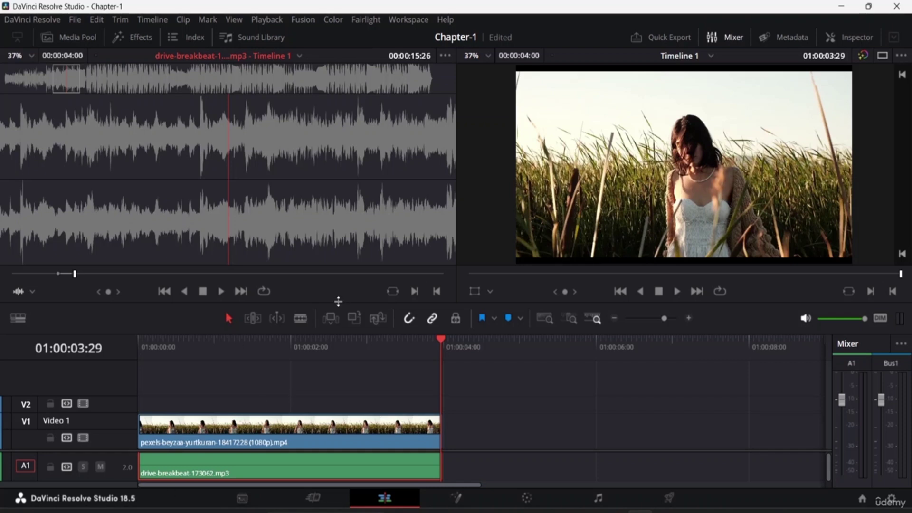
{"action": "left_click_drag", "start_coordinate": [338, 301], "coordinate": [349, 387]}
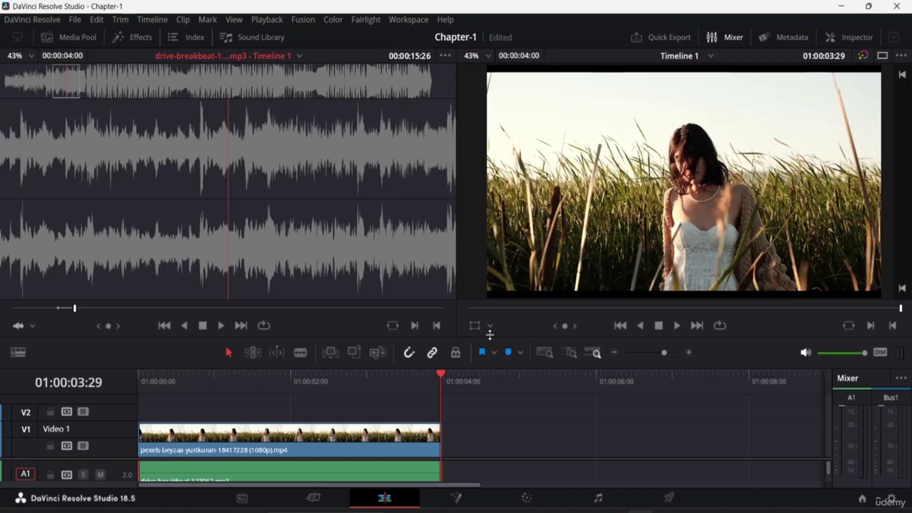
{"action": "left_click_drag", "start_coordinate": [490, 334], "coordinate": [455, 100]}
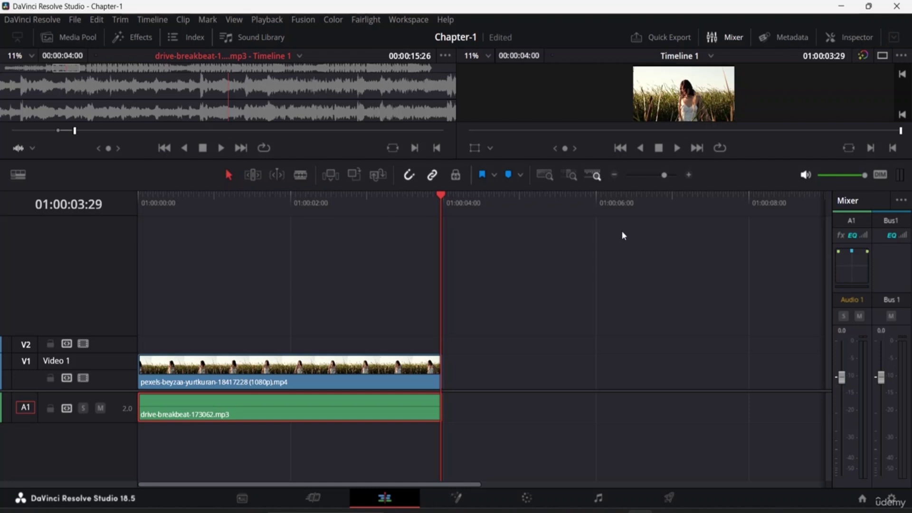
Reset the UI layout to its default and hide the Media Pool.
{"action": "left_click", "coordinate": [408, 20]}
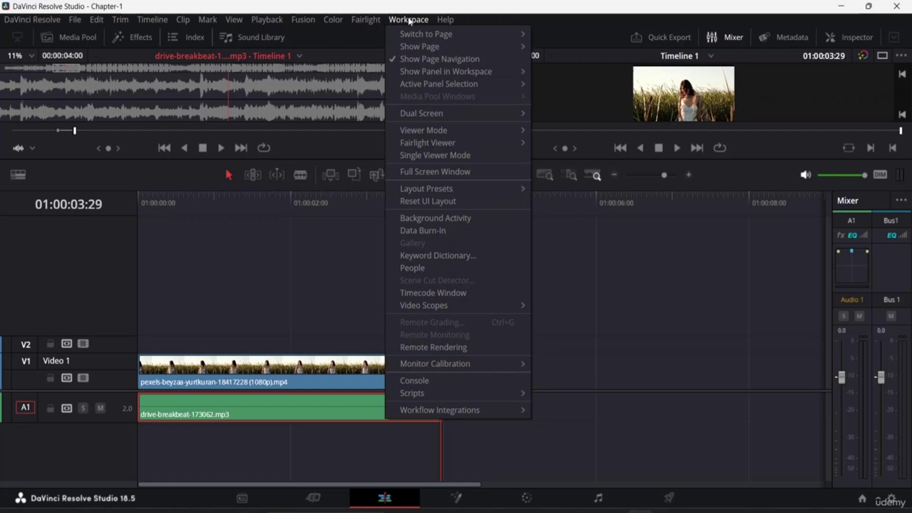
{"action": "left_click", "coordinate": [435, 202]}
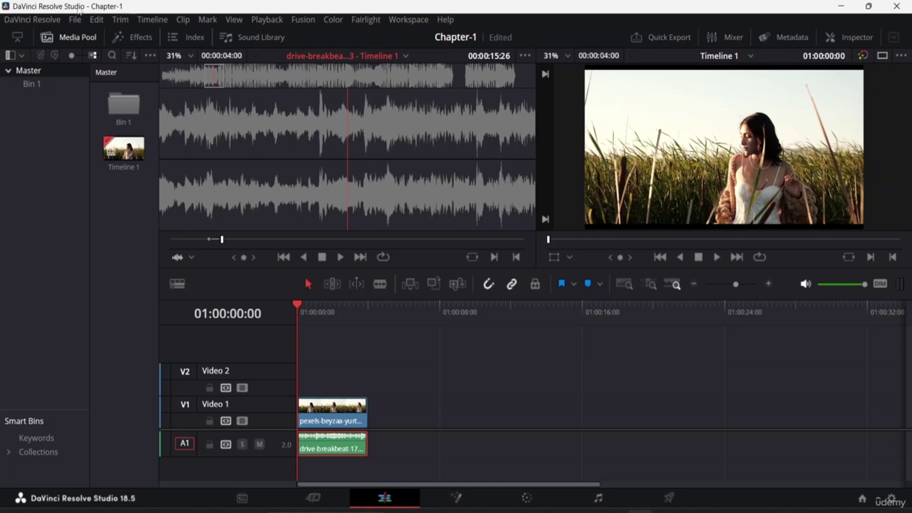
{"action": "left_click", "coordinate": [68, 37]}
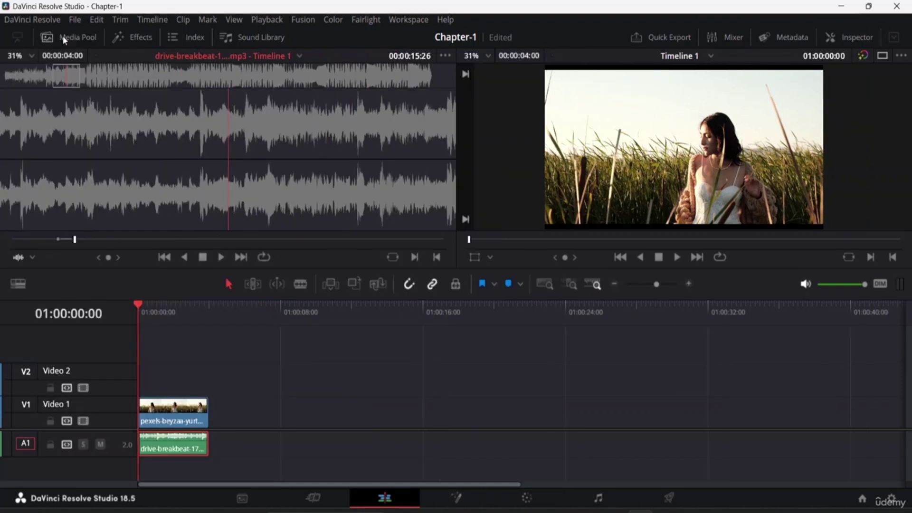
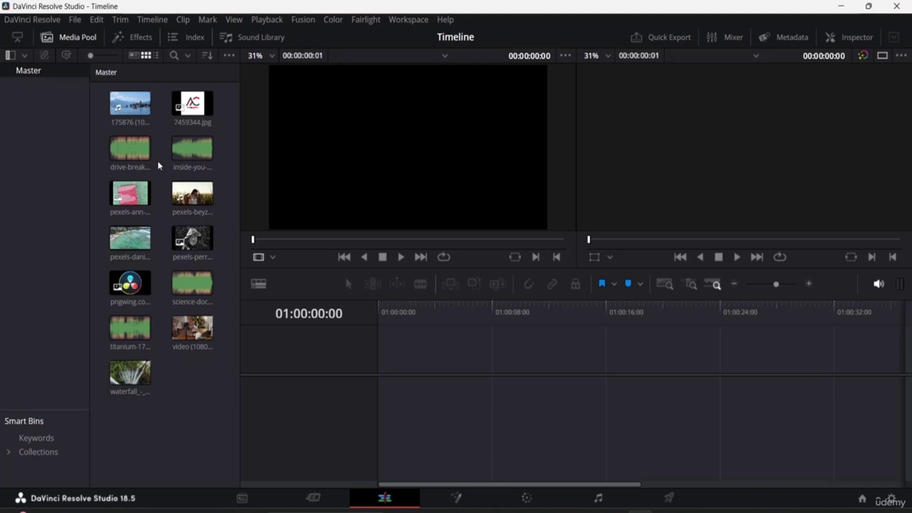
Load the video (1080p).mp4 clip from the Master bin into the source viewer and play it.
{"action": "left_click", "coordinate": [138, 109]}
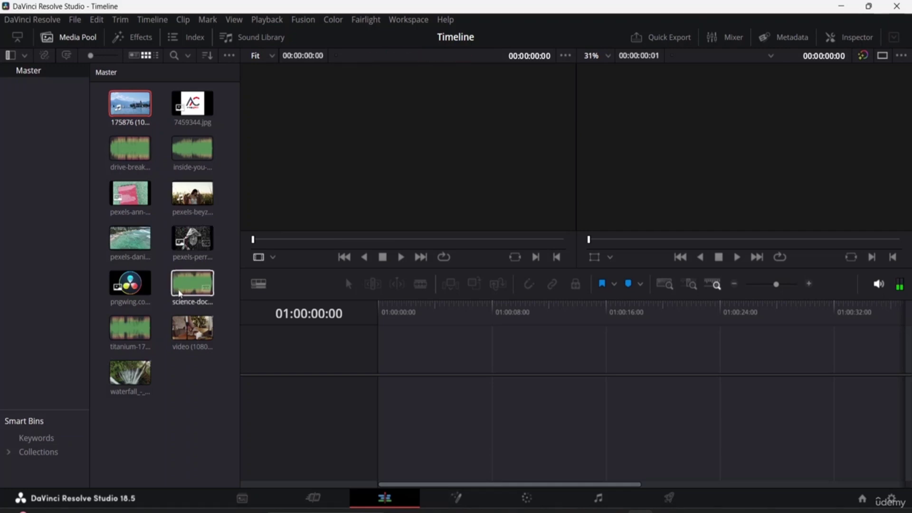
{"action": "left_click", "coordinate": [184, 333]}
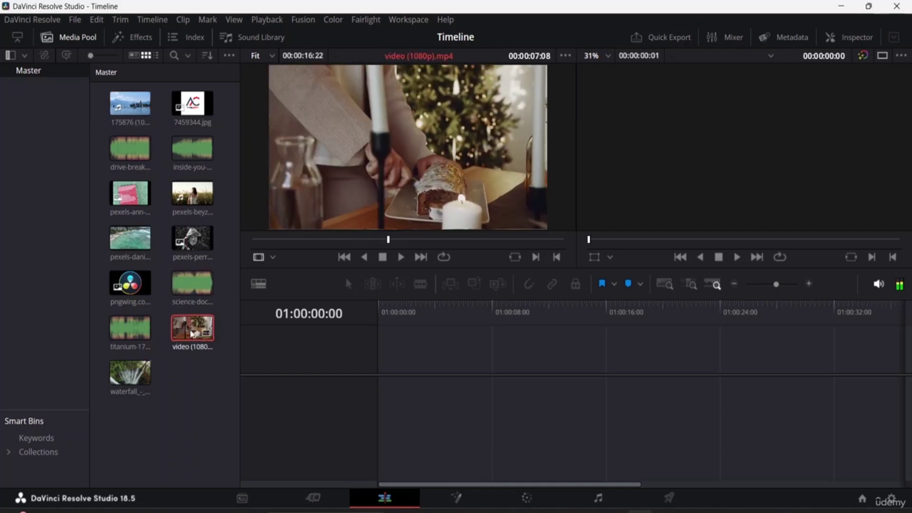
{"action": "left_click", "coordinate": [401, 257]}
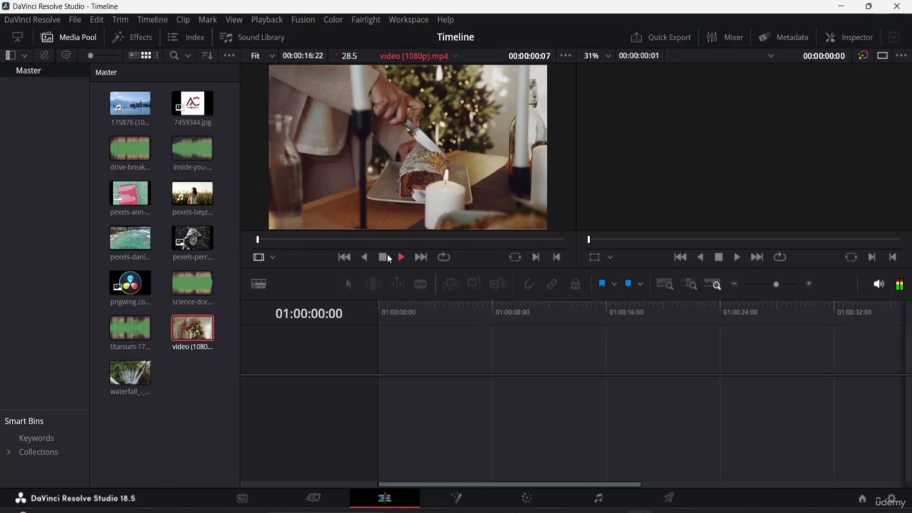
Mark in and out points on the video (1080p).mp4 clip for a duration of 00:00:11:14.
{"action": "left_click", "coordinate": [537, 257]}
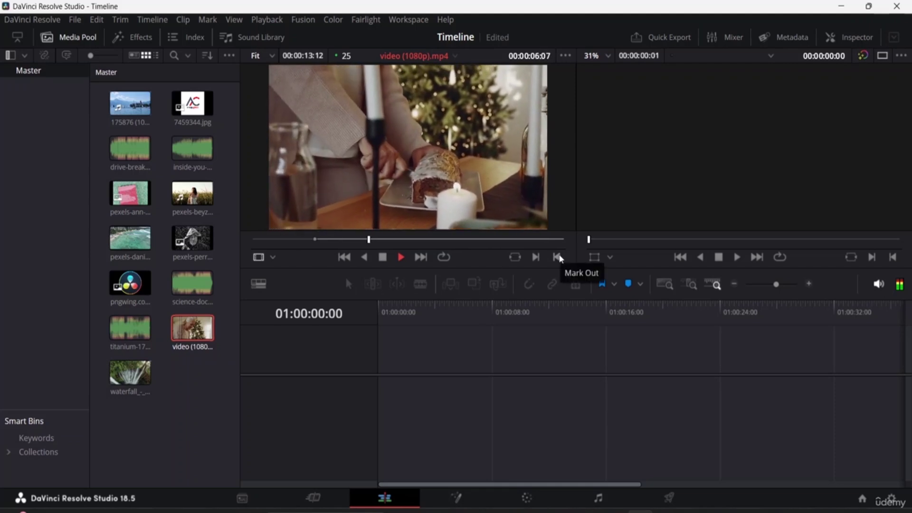
{"action": "left_click_drag", "start_coordinate": [367, 240], "coordinate": [504, 239]}
{"action": "left_click", "coordinate": [557, 258]}
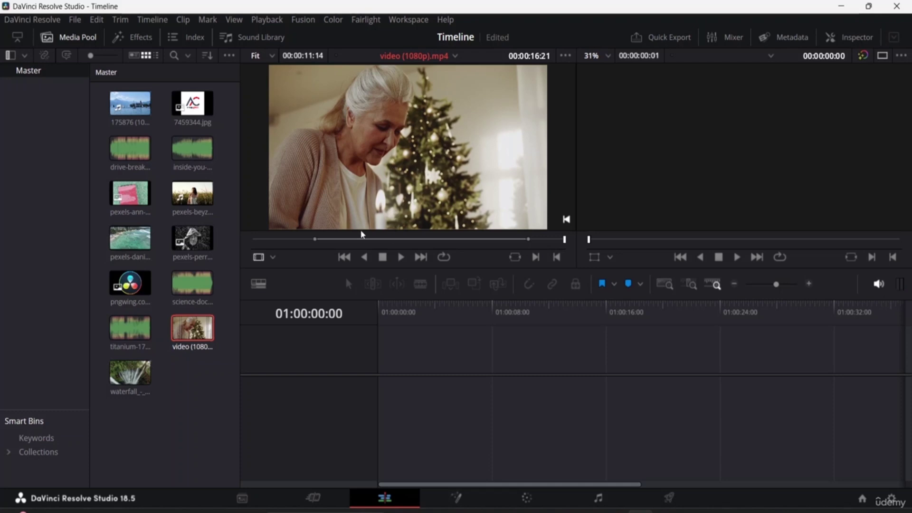
Place the marked video range on track V1 and the science-documentary audio on track A1, both at the timeline start.
{"action": "left_click_drag", "start_coordinate": [394, 138], "coordinate": [382, 388]}
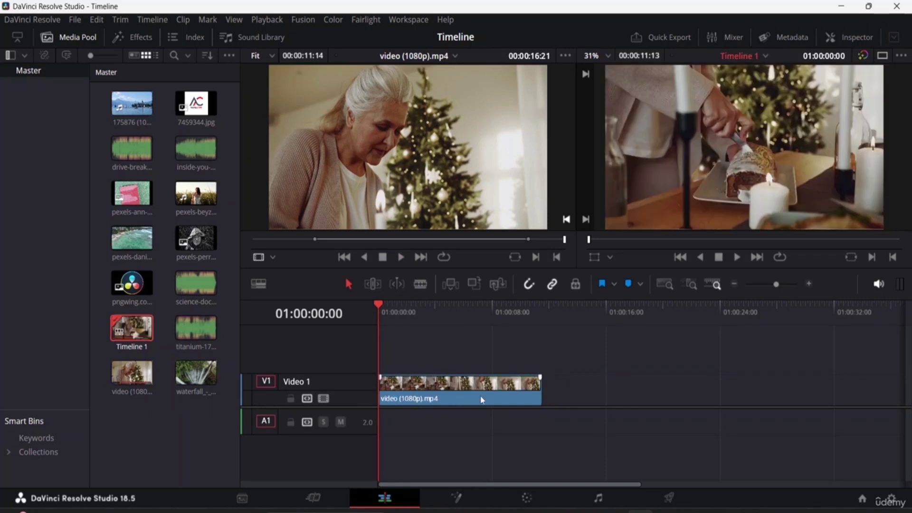
{"action": "left_click", "coordinate": [190, 291]}
{"action": "left_click_drag", "start_coordinate": [189, 290], "coordinate": [370, 421]}
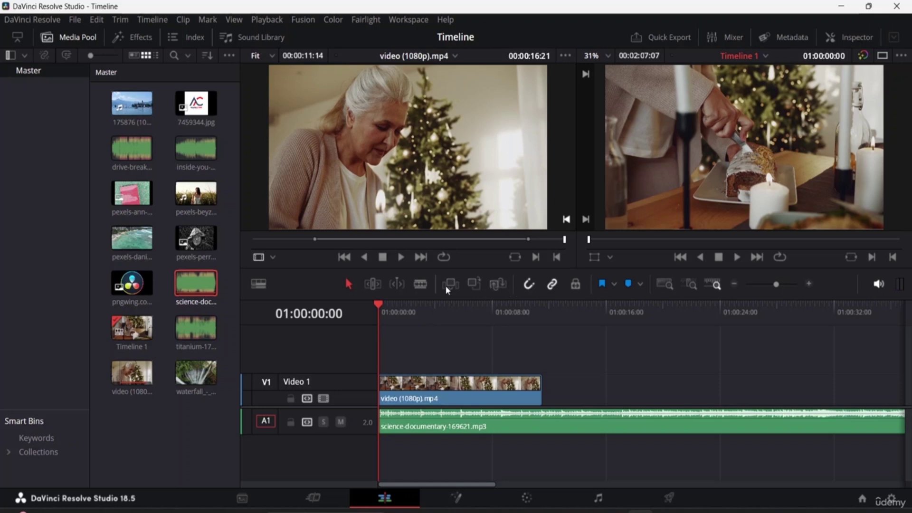
Split the science-documentary audio on track A1 with the Blade tool at the video clip's end, 01:00:11:13.
{"action": "left_click", "coordinate": [421, 284]}
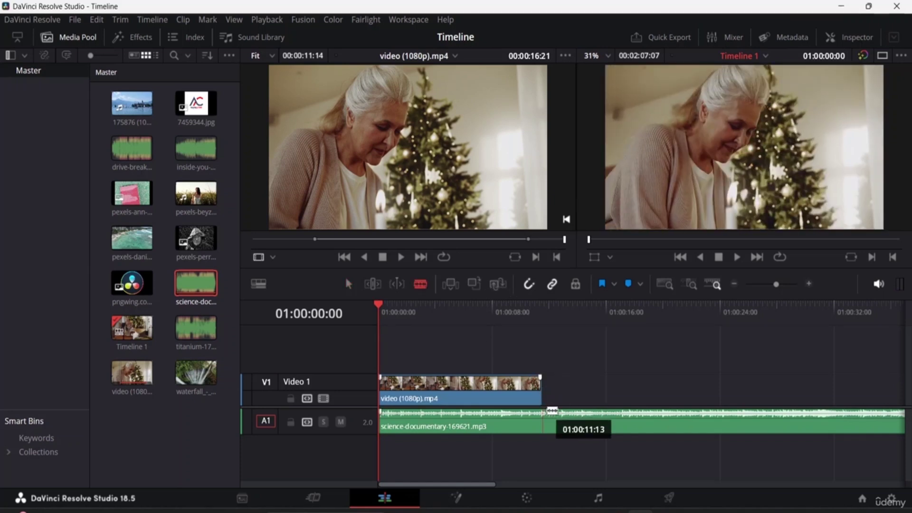
{"action": "left_click", "coordinate": [544, 411]}
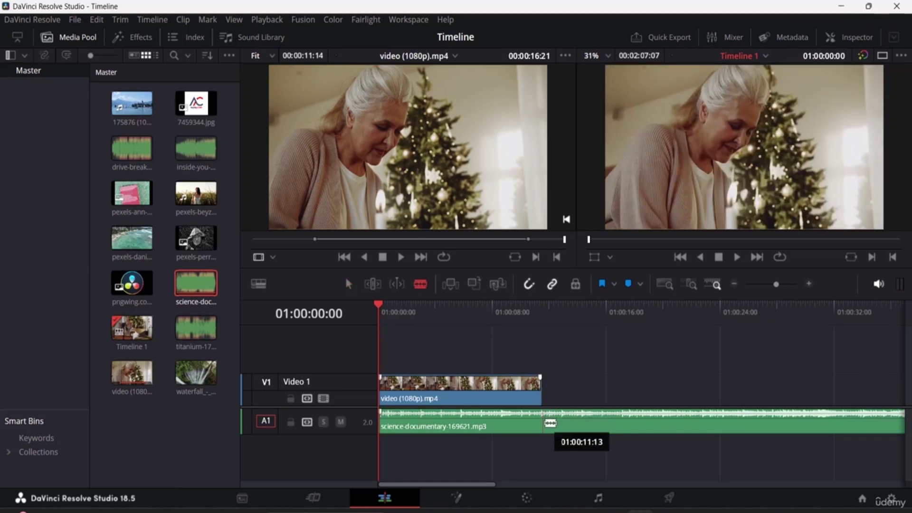
{"action": "left_click", "coordinate": [547, 423]}
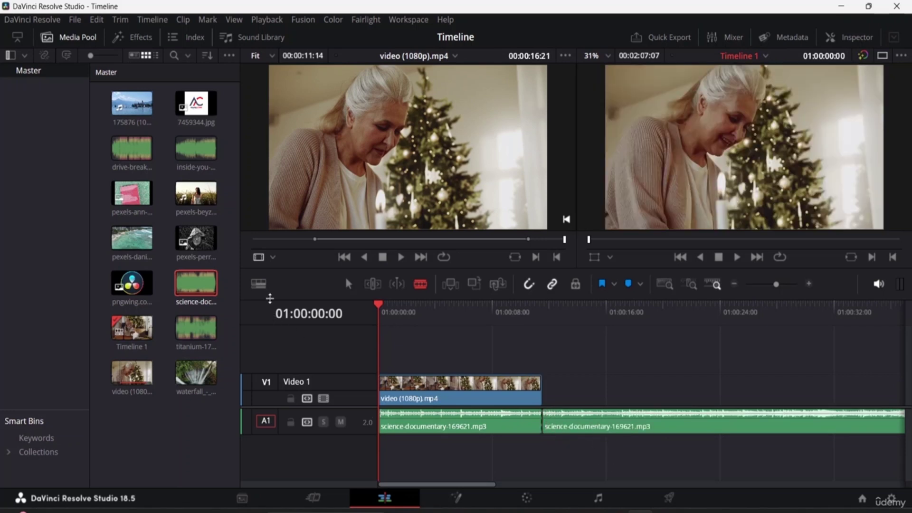
Delete the science-documentary audio segment after the split and play the timeline from its start, stopping partway.
{"action": "left_click", "coordinate": [349, 284]}
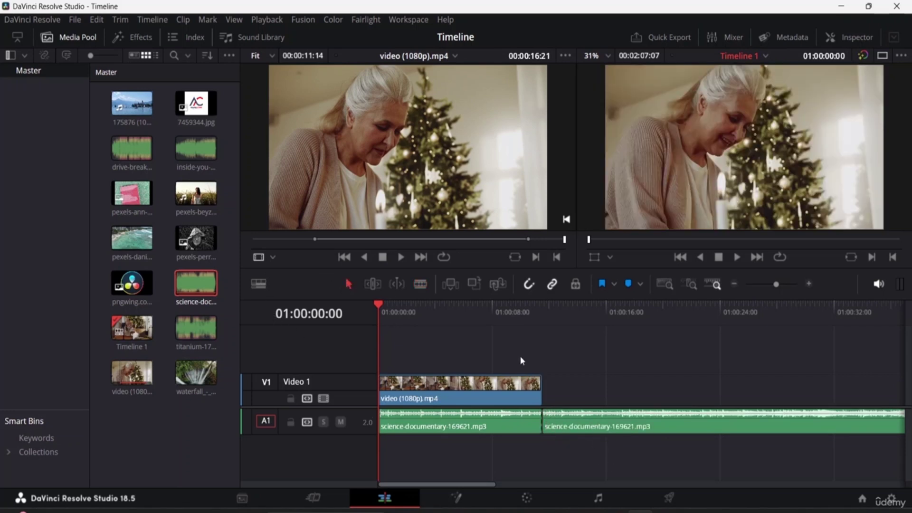
{"action": "left_click", "coordinate": [589, 427]}
{"action": "key", "text": "Delete"}
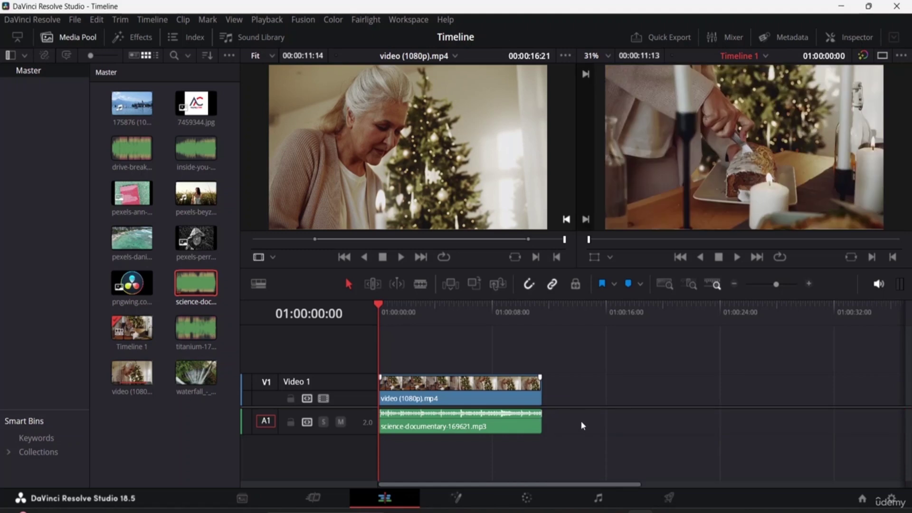
{"action": "key", "text": "space"}
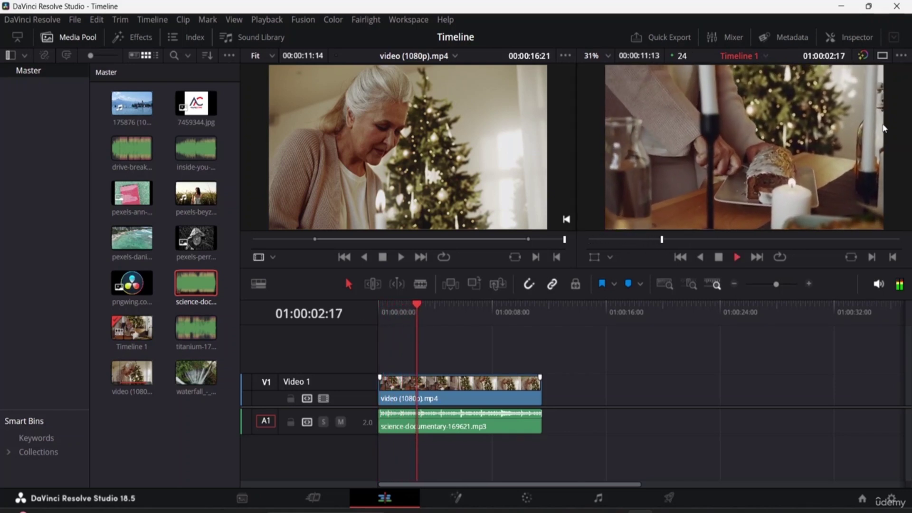
{"action": "key", "text": "space"}
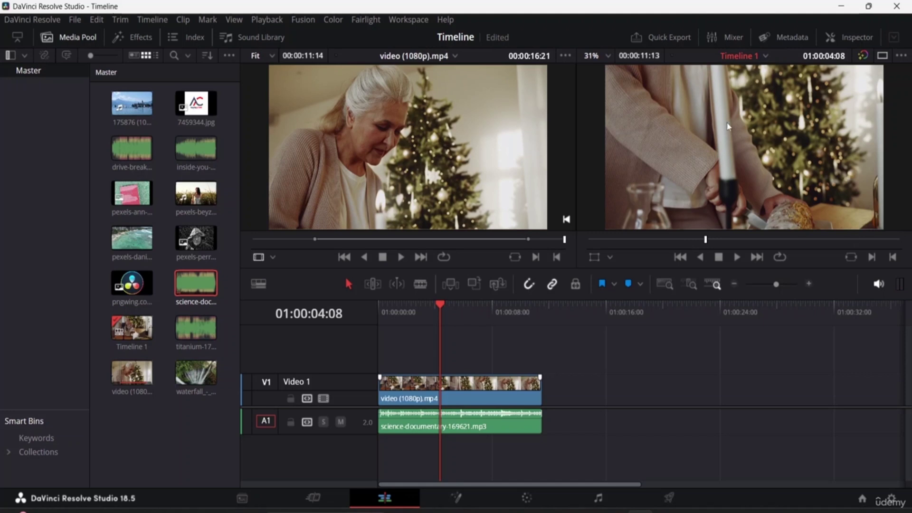
Return the playhead to the timeline start and scrub forward to 01:00:01:12.
{"action": "left_click_drag", "start_coordinate": [707, 238], "coordinate": [701, 242]}
{"action": "key", "text": "Home"}
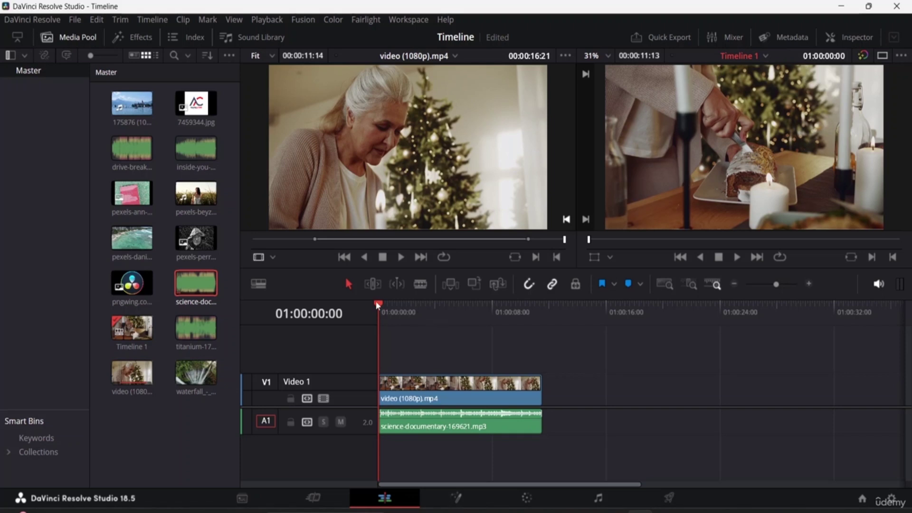
{"action": "left_click_drag", "start_coordinate": [378, 304], "coordinate": [400, 307]}
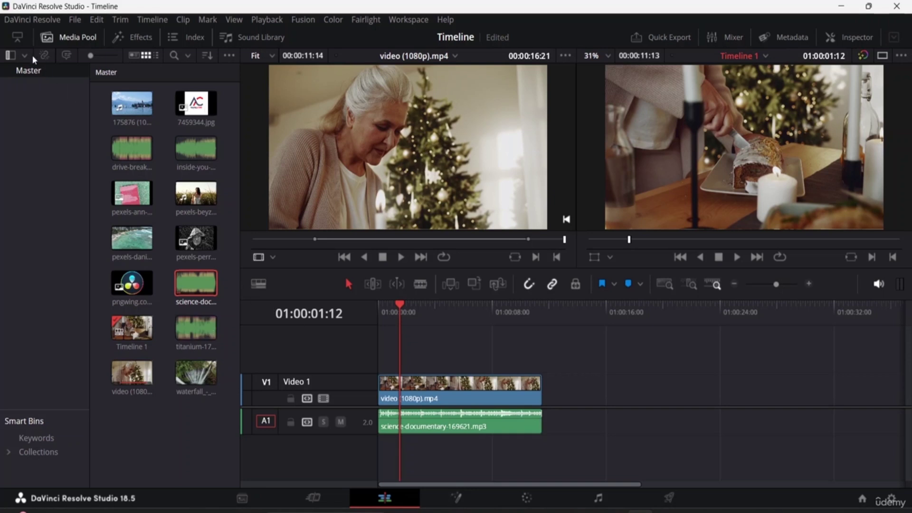
Extend the timeline to full window width, switch to single viewer mode and hide the media pool.
{"action": "left_click", "coordinate": [17, 38]}
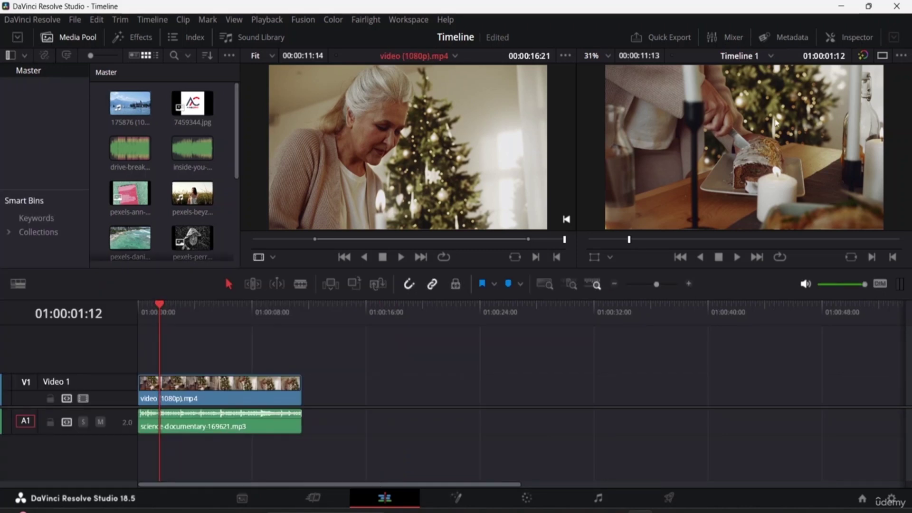
{"action": "left_click", "coordinate": [885, 56]}
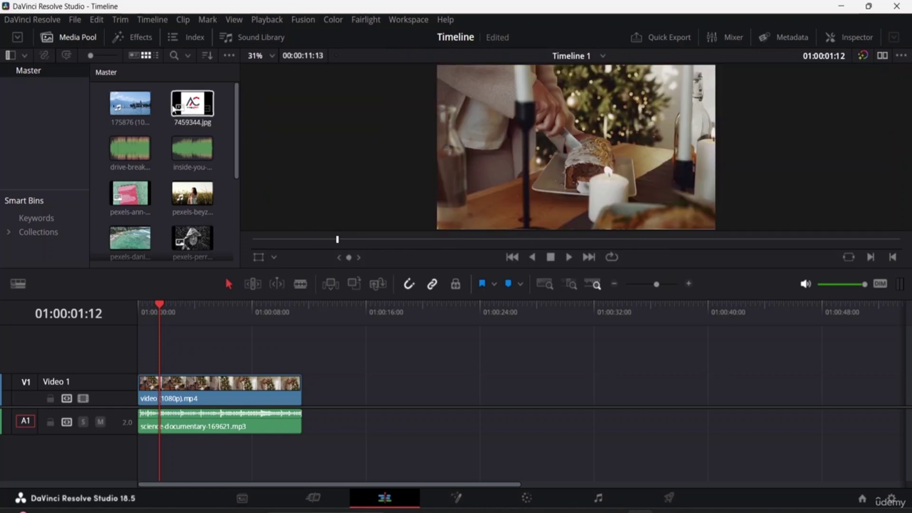
{"action": "key", "text": "q"}
{"action": "left_click", "coordinate": [78, 42]}
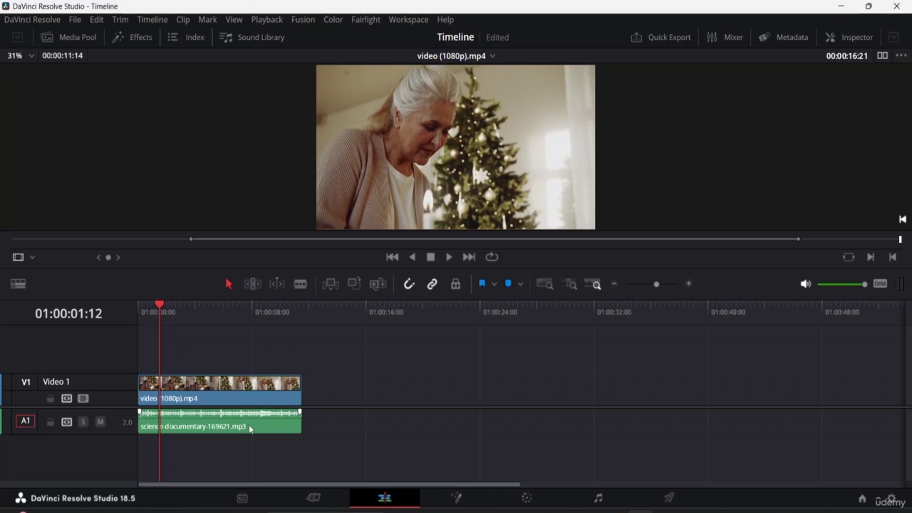
Zoom the timeline in and out, finishing with the ruler labelled every four seconds.
{"action": "scroll", "coordinate": [251, 429], "scroll_direction": "up", "scroll_amount": 2}
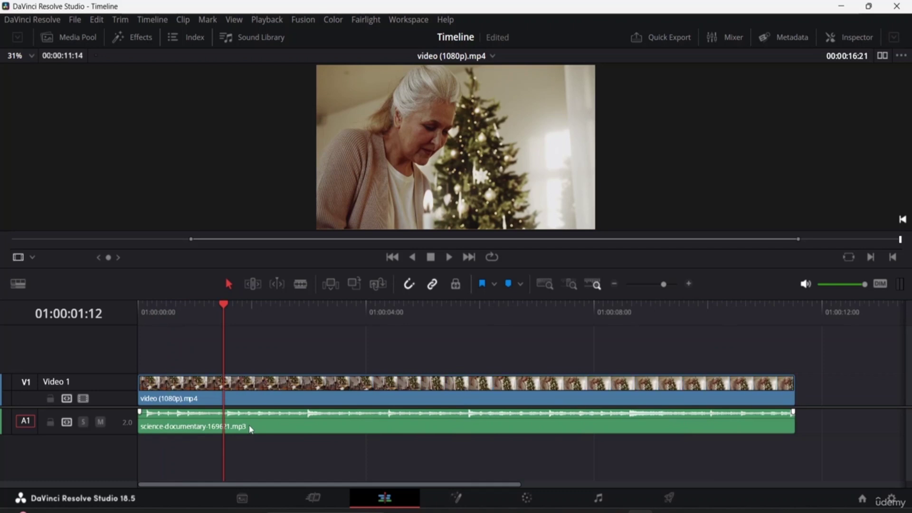
{"action": "key", "text": "ctrl+minus"}
{"action": "key", "text": "ctrl+minus"}
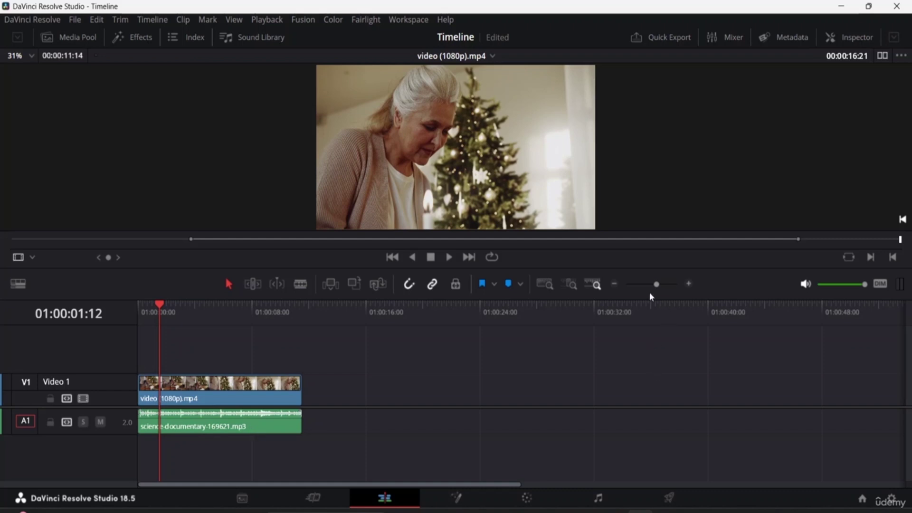
{"action": "left_click", "coordinate": [615, 284]}
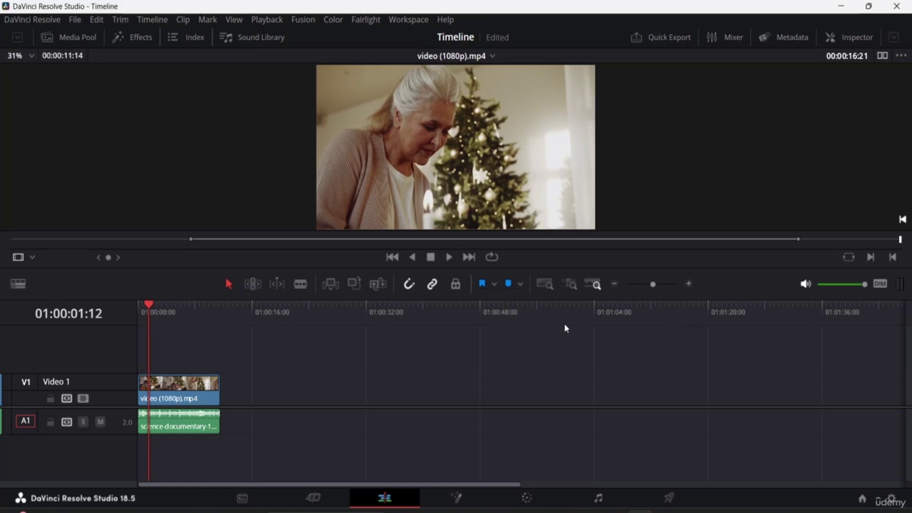
{"action": "left_click", "coordinate": [688, 284]}
{"action": "left_click", "coordinate": [689, 284]}
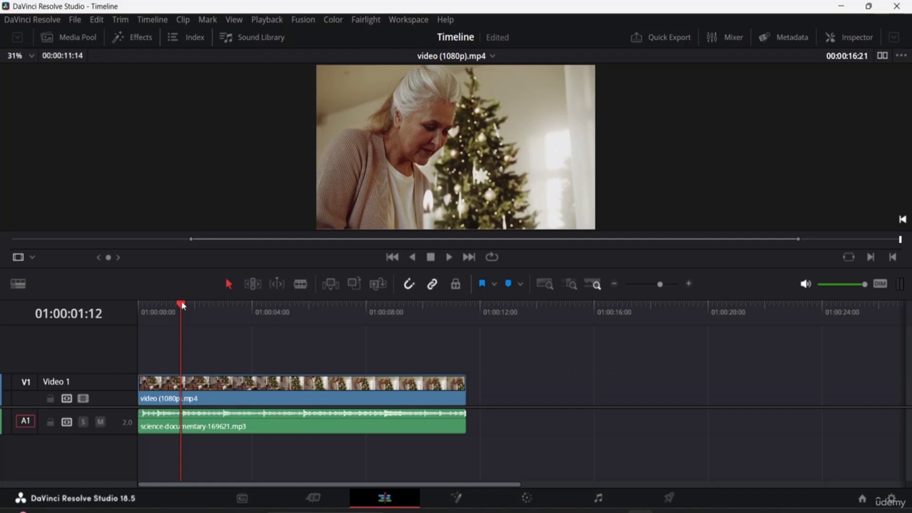
Scrub the timeline playhead to 01:00:03:21 and show the media pool again.
{"action": "left_click_drag", "start_coordinate": [183, 306], "coordinate": [222, 338]}
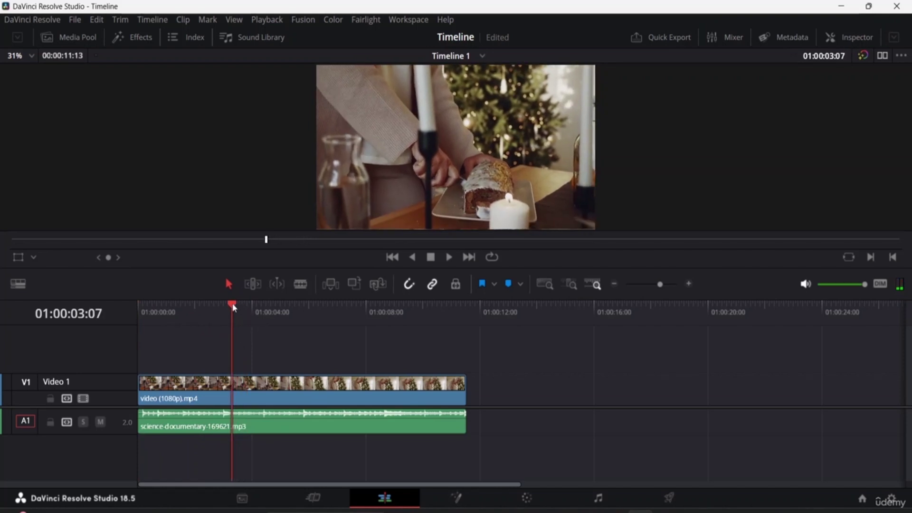
{"action": "left_click_drag", "start_coordinate": [234, 308], "coordinate": [249, 322]}
{"action": "mouse_move", "coordinate": [258, 424]}
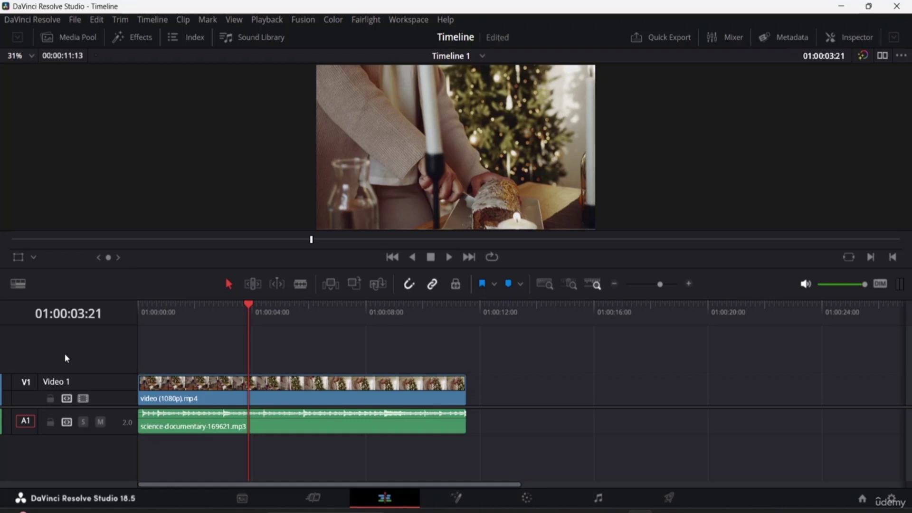
{"action": "left_click", "coordinate": [79, 36]}
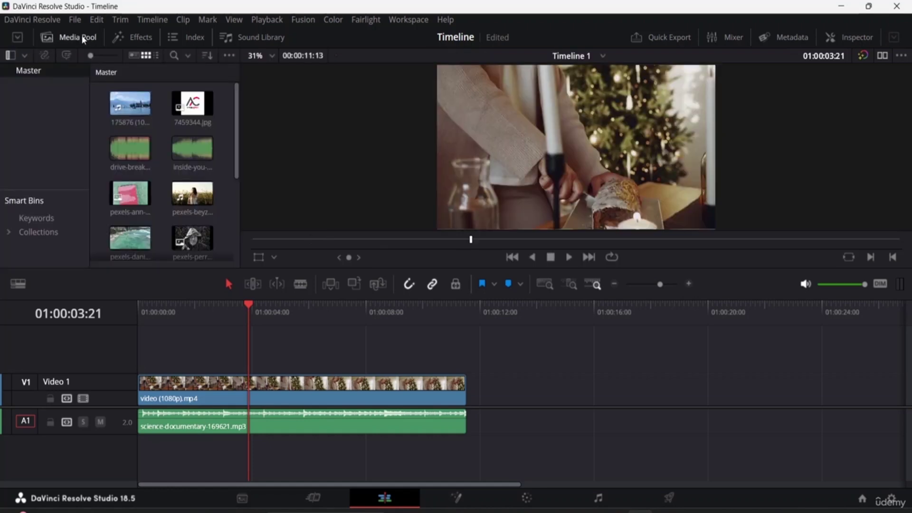
{"action": "left_click_drag", "start_coordinate": [140, 114], "coordinate": [143, 365]}
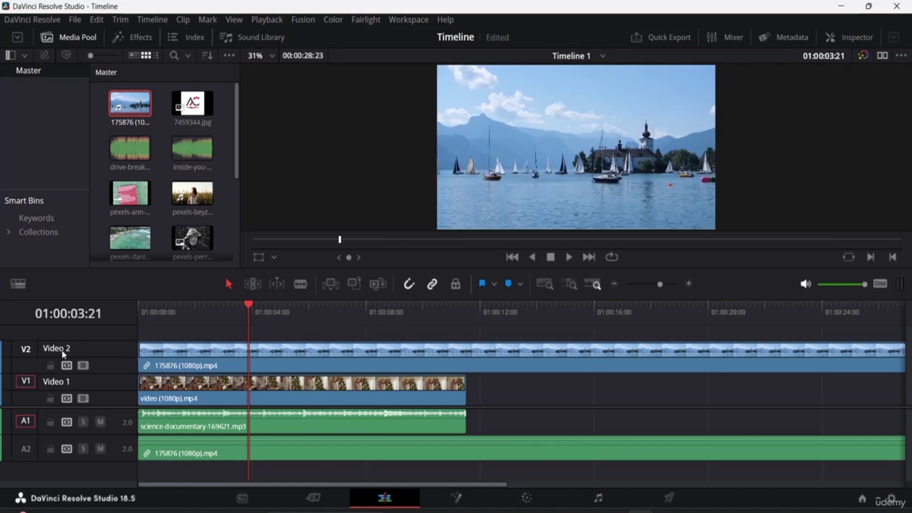
{"action": "left_click", "coordinate": [178, 355]}
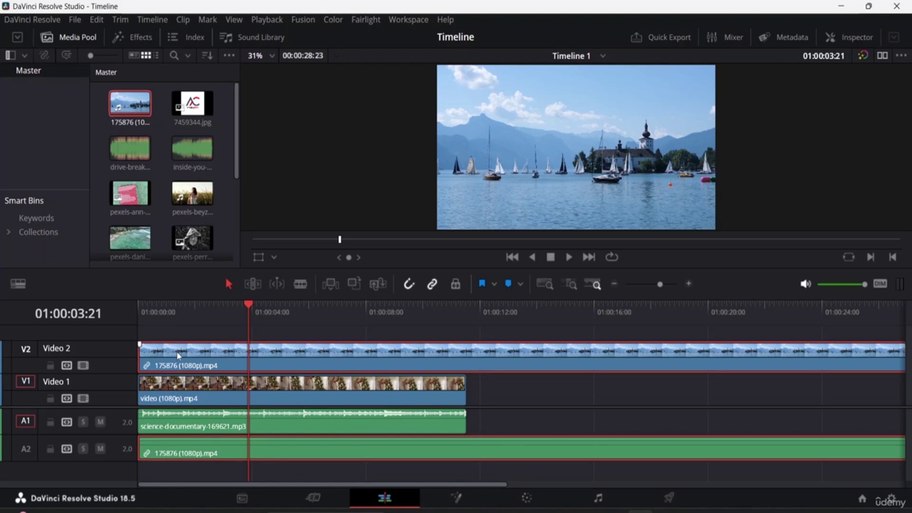
{"action": "key", "text": "ctrl+z"}
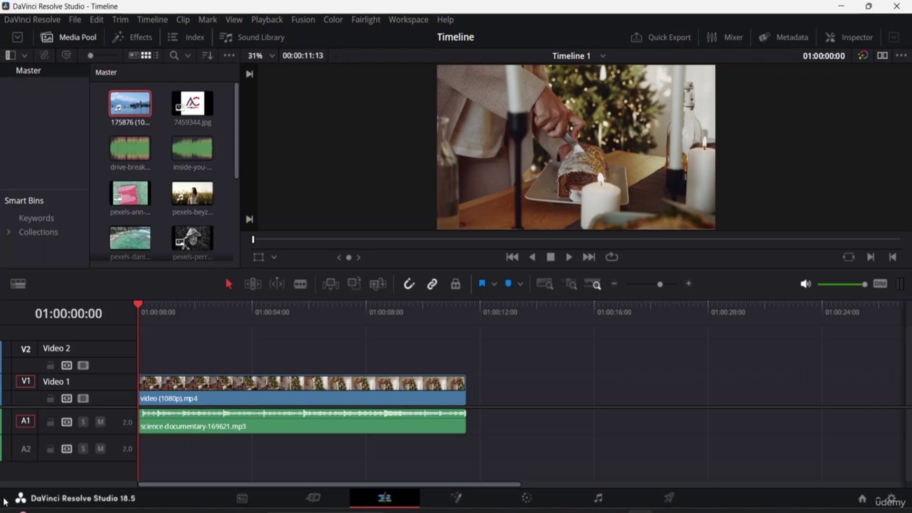
Delete the empty second audio track and the empty Video 2 track.
{"action": "left_click", "coordinate": [31, 449]}
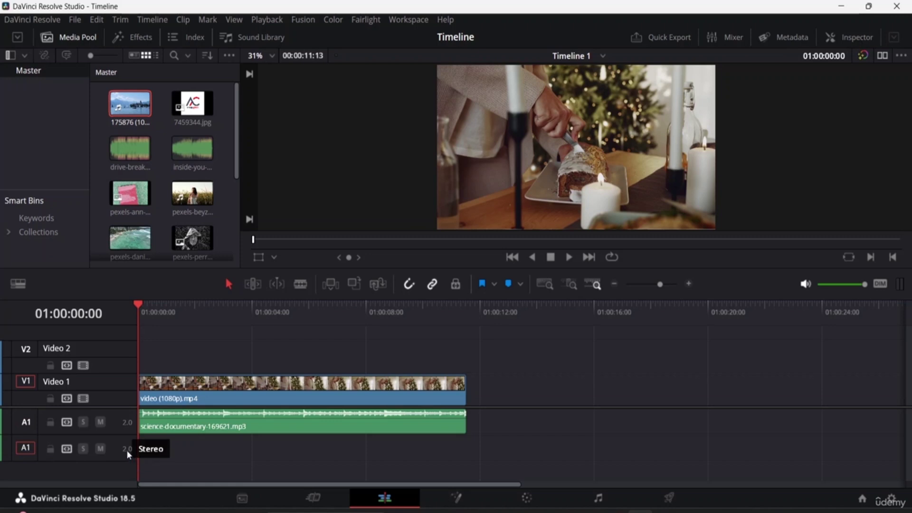
{"action": "right_click", "coordinate": [27, 449]}
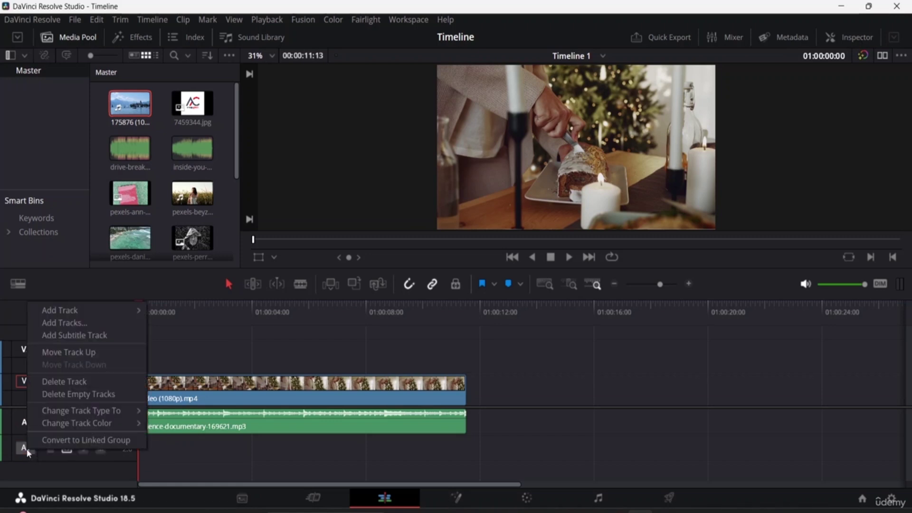
{"action": "left_click", "coordinate": [91, 383]}
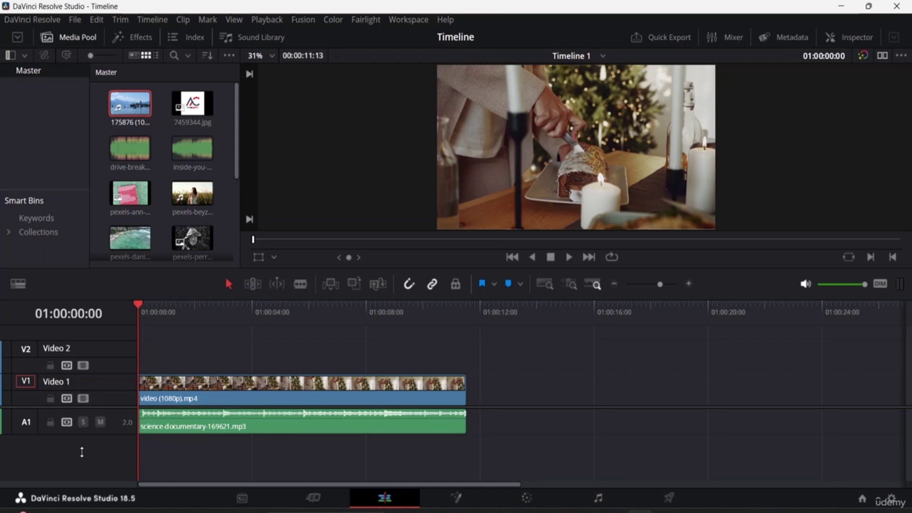
{"action": "double_click", "coordinate": [66, 349]}
{"action": "right_click", "coordinate": [25, 347]}
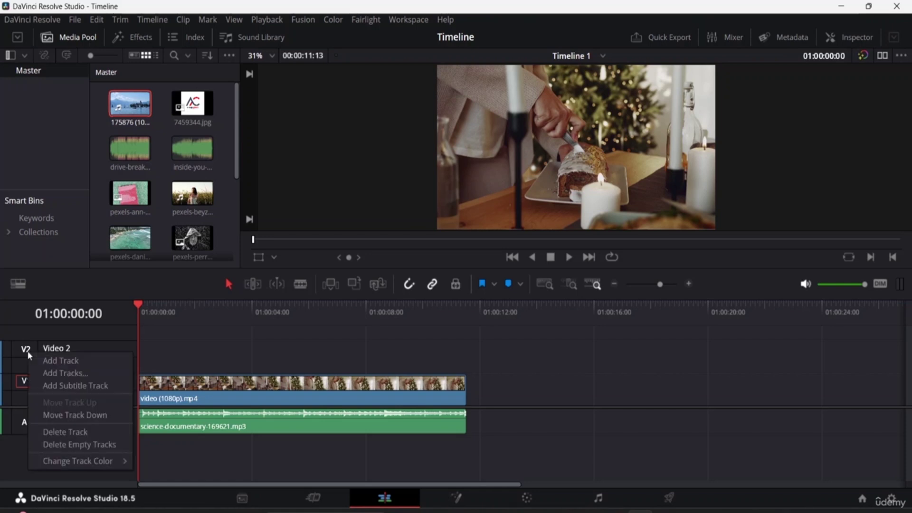
{"action": "left_click", "coordinate": [77, 430]}
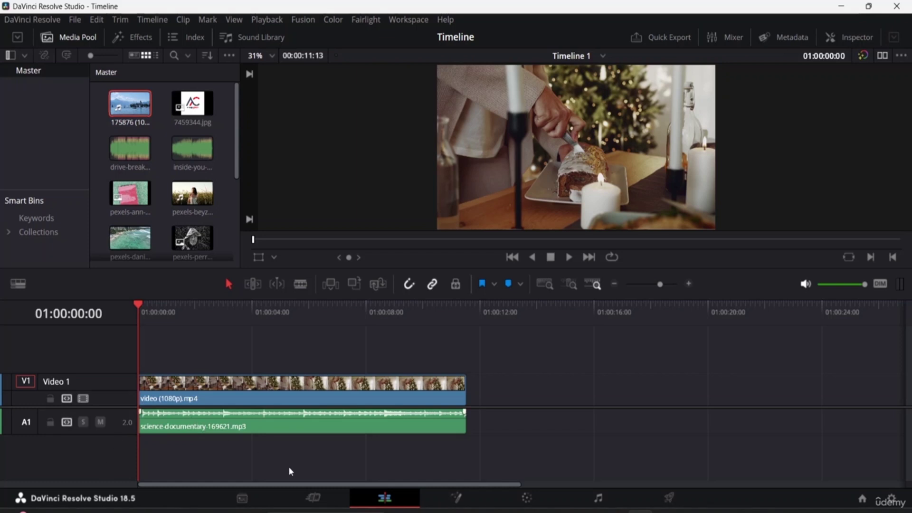
Lock track V1, try selecting the clips on both tracks, lock A1 as well, and unlock both tracks.
{"action": "left_click", "coordinate": [51, 399]}
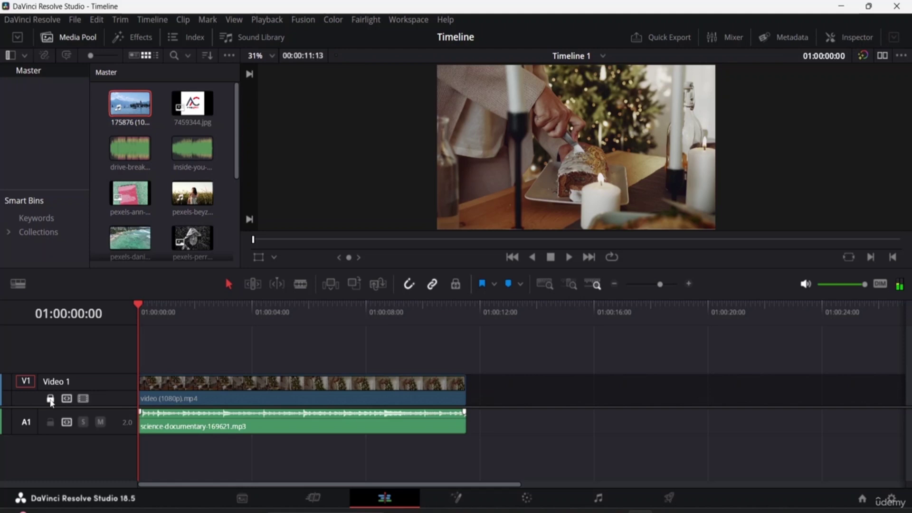
{"action": "left_click", "coordinate": [242, 392]}
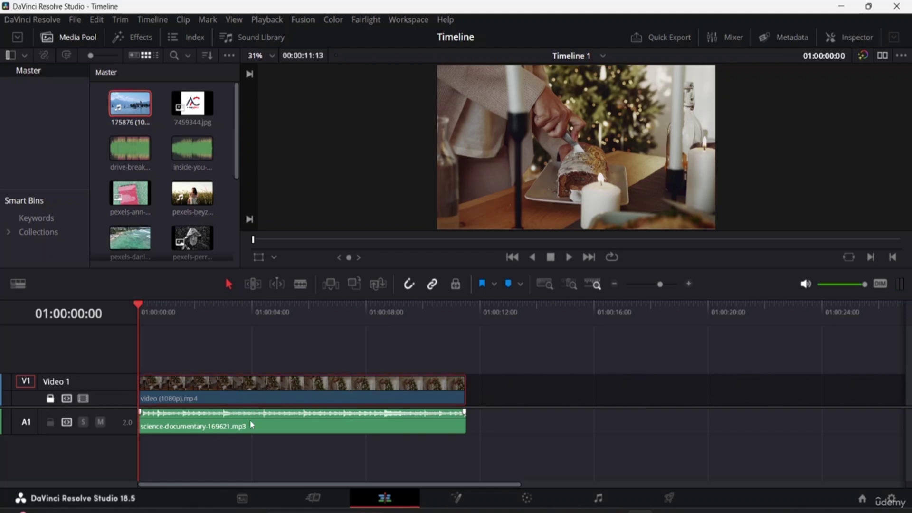
{"action": "left_click_drag", "start_coordinate": [214, 427], "coordinate": [138, 425]}
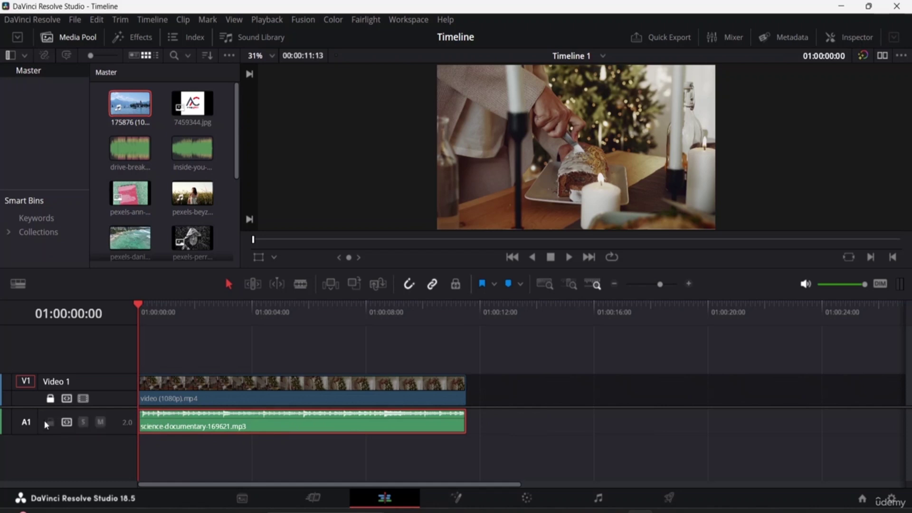
{"action": "left_click", "coordinate": [50, 421]}
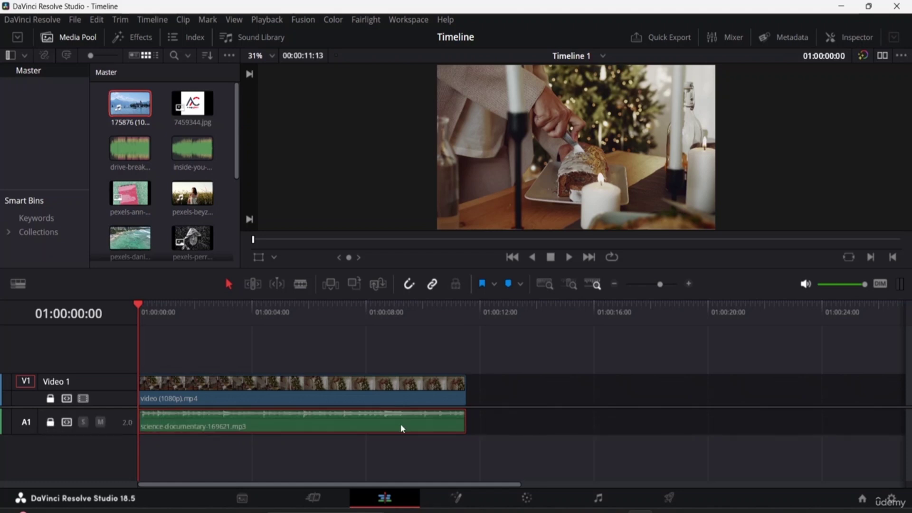
{"action": "left_click", "coordinate": [51, 422]}
{"action": "left_click", "coordinate": [50, 398]}
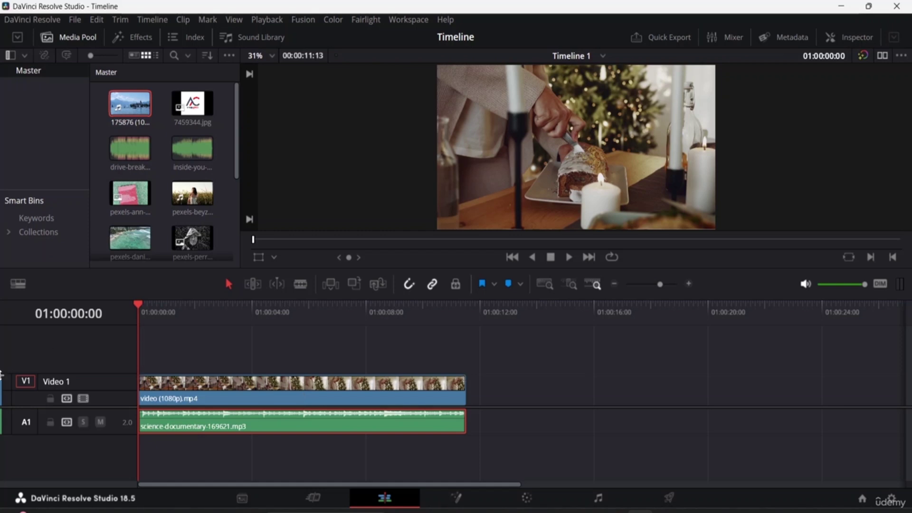
Turn off the auto track selector on Video 1, and disable and re-enable that video track.
{"action": "left_click", "coordinate": [67, 400]}
{"action": "left_click", "coordinate": [83, 398]}
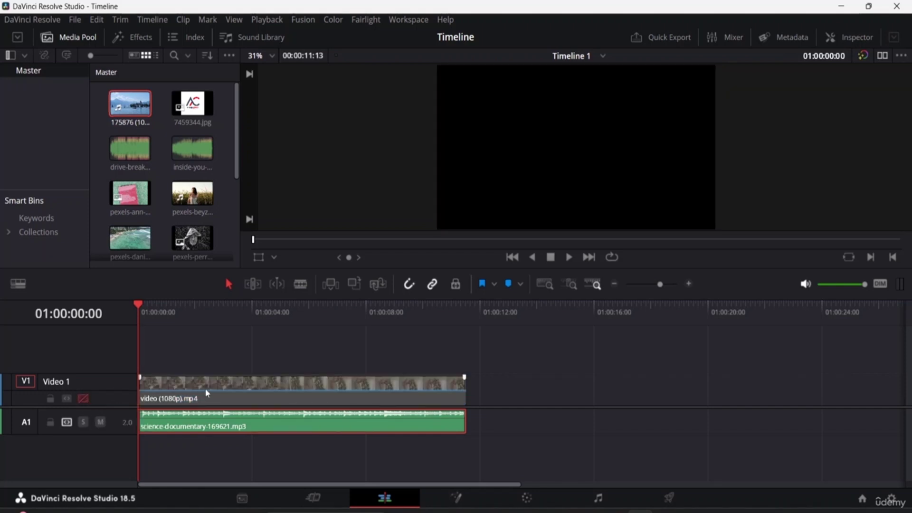
{"action": "left_click", "coordinate": [83, 398]}
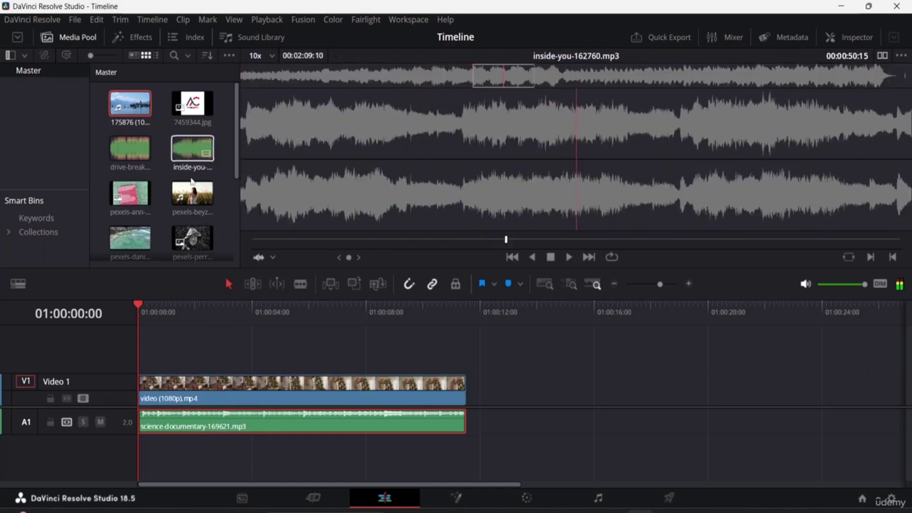
Place the Pexels clip of the woman in the field on track V2 at the timeline start, and toggle Video 1 off and on.
{"action": "left_click_drag", "start_coordinate": [193, 193], "coordinate": [152, 342]}
{"action": "left_click_drag", "start_coordinate": [158, 356], "coordinate": [142, 358]}
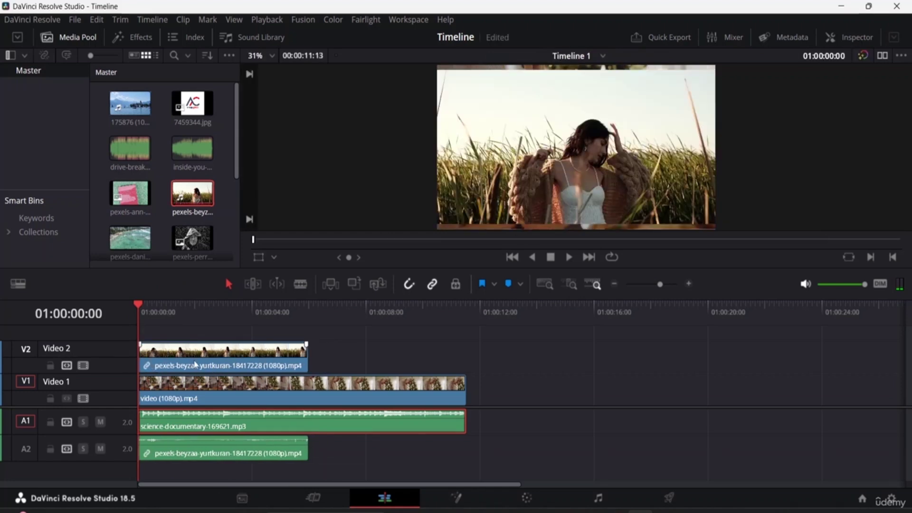
{"action": "left_click", "coordinate": [86, 399]}
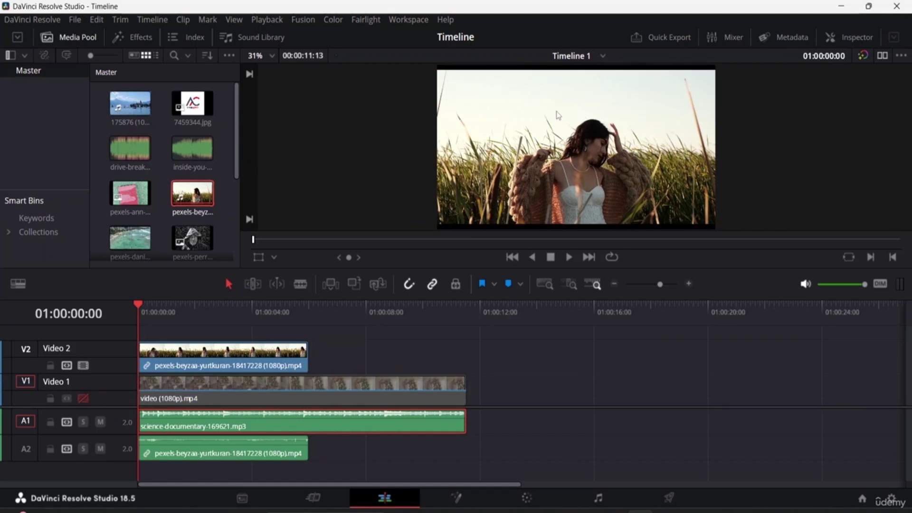
{"action": "left_click", "coordinate": [85, 399]}
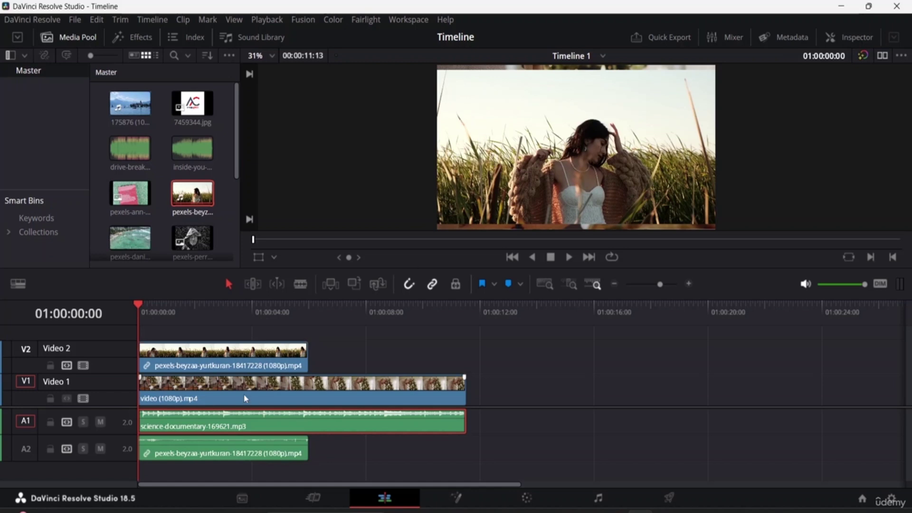
Ripple delete the woman-in-the-field clip with its linked audio, and turn off the auto track selector on track A1.
{"action": "left_click", "coordinate": [239, 362]}
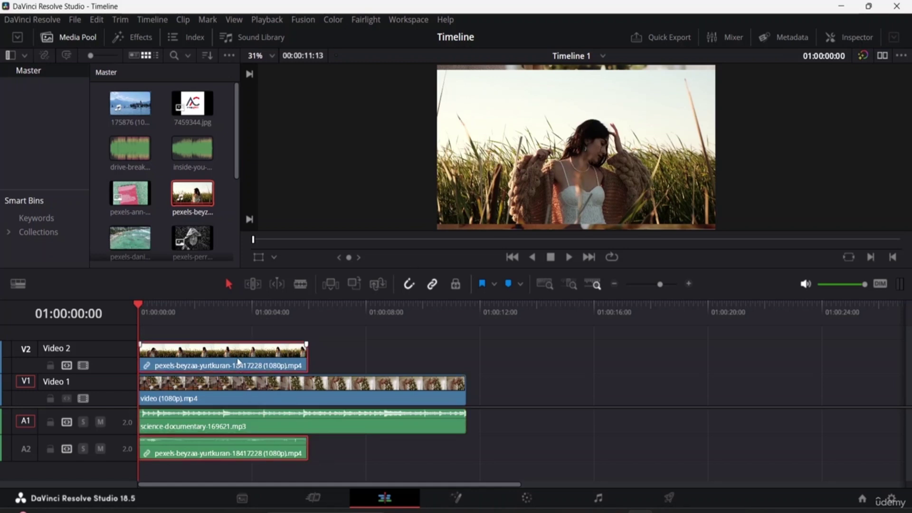
{"action": "key", "text": "Delete"}
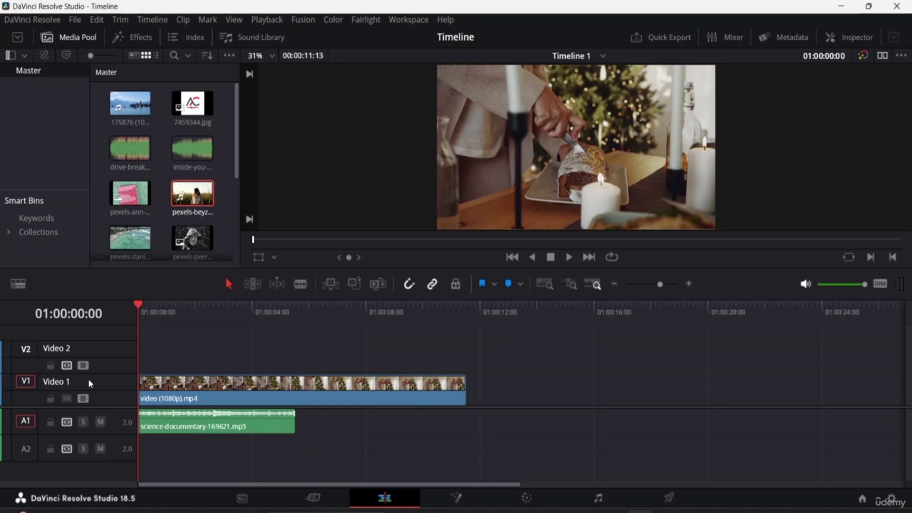
{"action": "double_click", "coordinate": [78, 350]}
{"action": "left_click", "coordinate": [76, 349]}
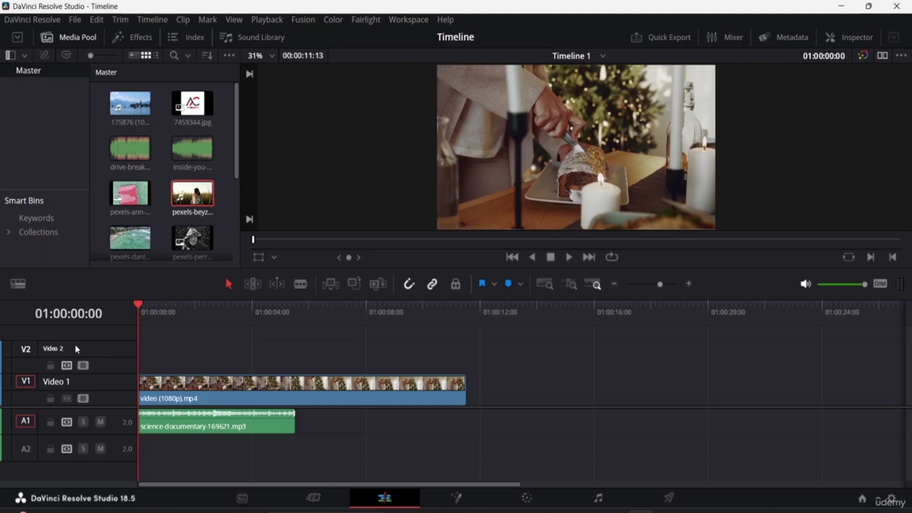
{"action": "left_click", "coordinate": [70, 424]}
Trim the end of the V1 video clip to the end of the science-documentary audio and play the timeline.
{"action": "mouse_move", "coordinate": [206, 426]}
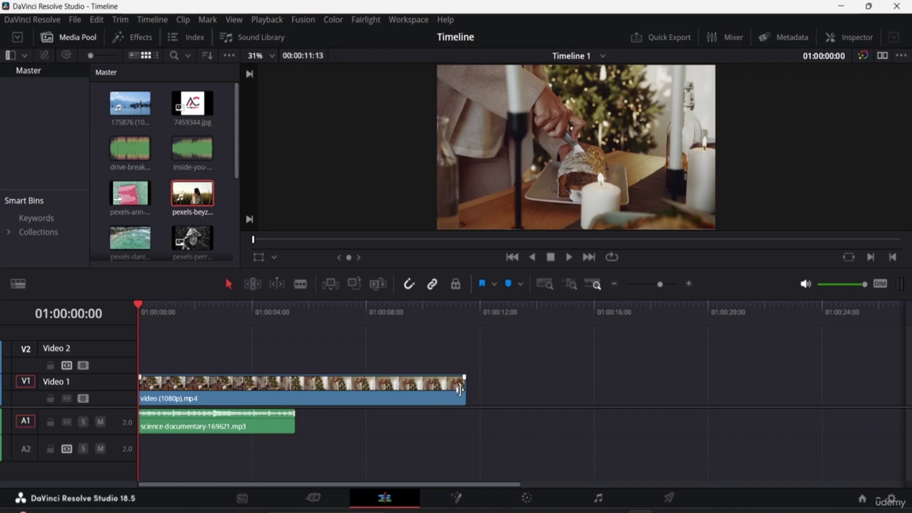
{"action": "left_click_drag", "start_coordinate": [464, 386], "coordinate": [297, 386]}
{"action": "key", "text": "space"}
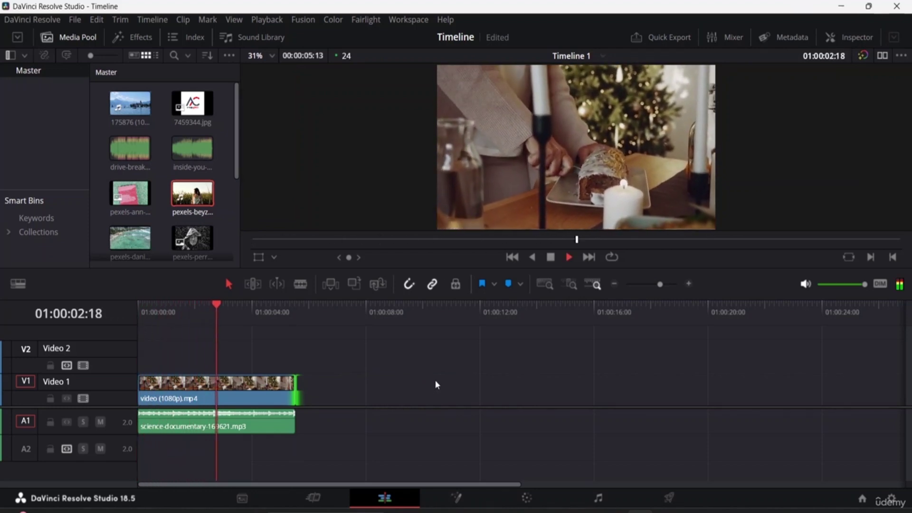
Mute audio track A1 and play the timeline from its start to listen to the effect.
{"action": "key", "text": "space"}
{"action": "mouse_move", "coordinate": [284, 425]}
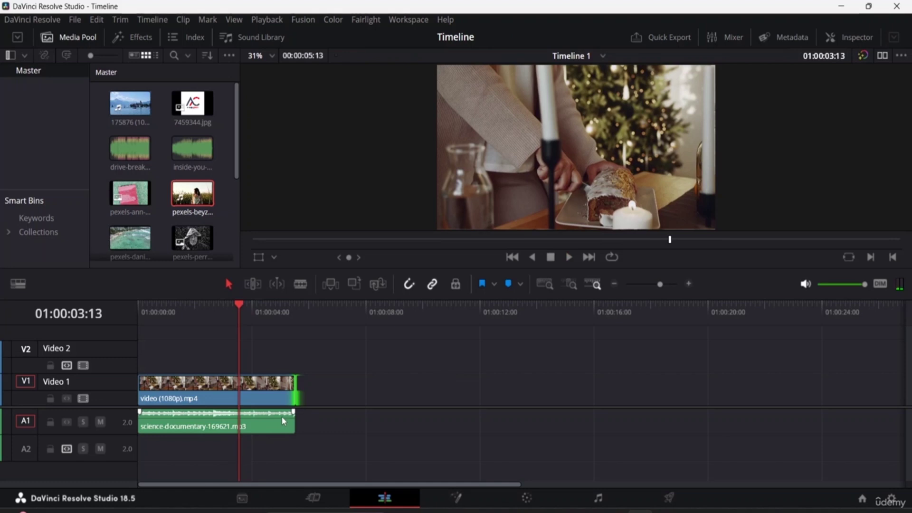
{"action": "left_click", "coordinate": [99, 422]}
{"action": "left_click_drag", "start_coordinate": [238, 307], "coordinate": [118, 315]}
{"action": "key", "text": "space"}
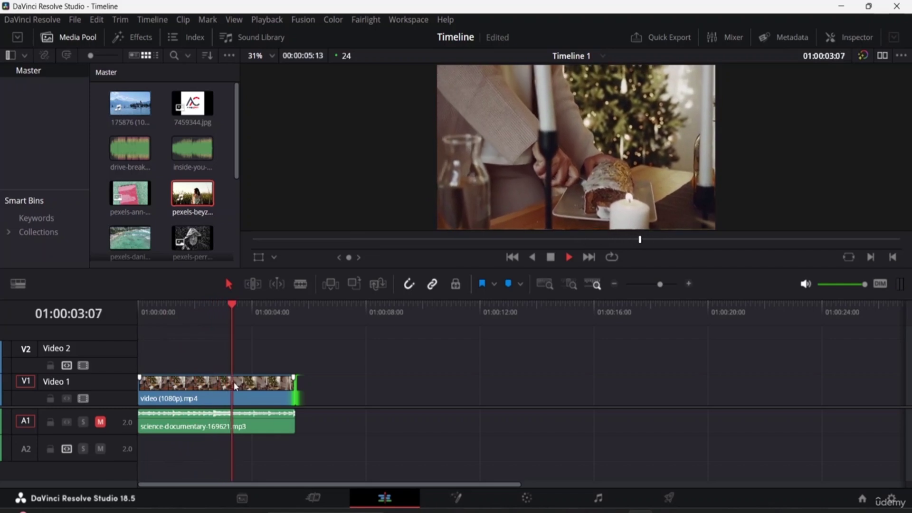
{"action": "key", "text": "space"}
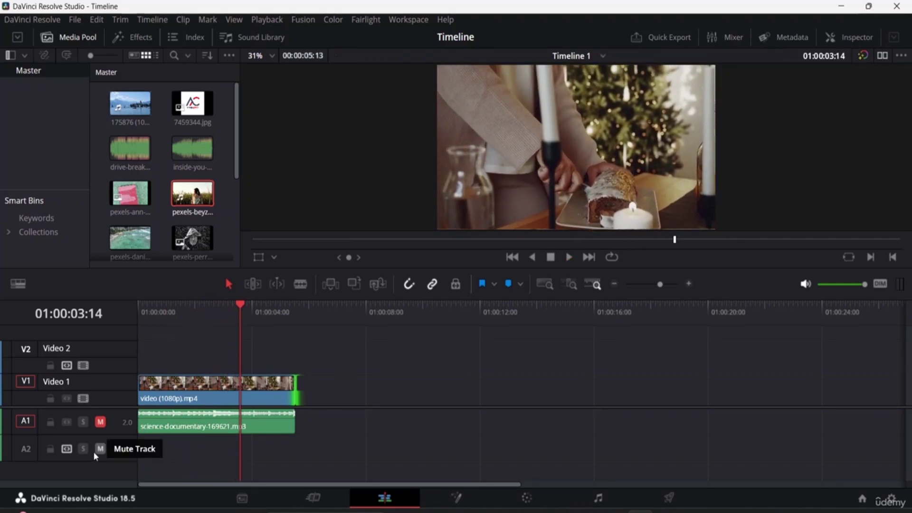
Place drive-breakbeat-173062.mp3 on track A2 at the timeline start, play from the beginning, and unmute track A1.
{"action": "left_click", "coordinate": [130, 161]}
{"action": "left_click_drag", "start_coordinate": [130, 160], "coordinate": [141, 459]}
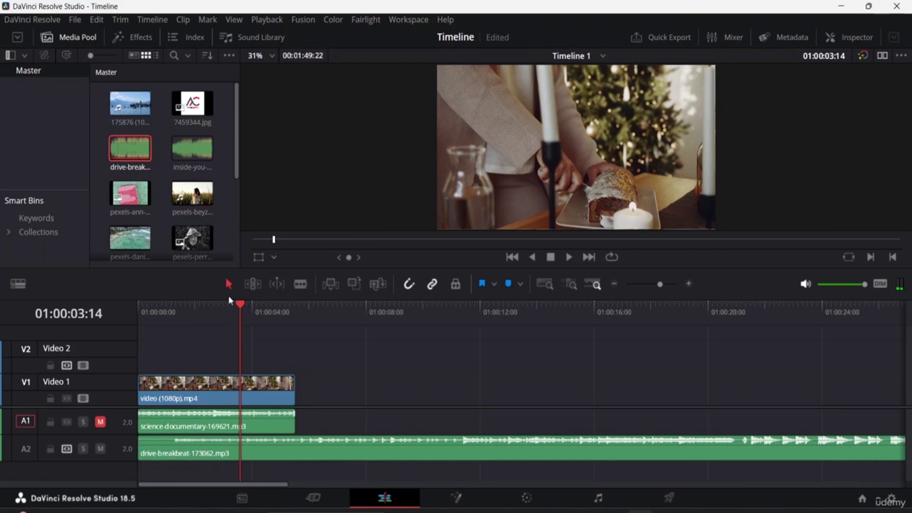
{"action": "left_click_drag", "start_coordinate": [241, 306], "coordinate": [124, 313]}
{"action": "key", "text": "space"}
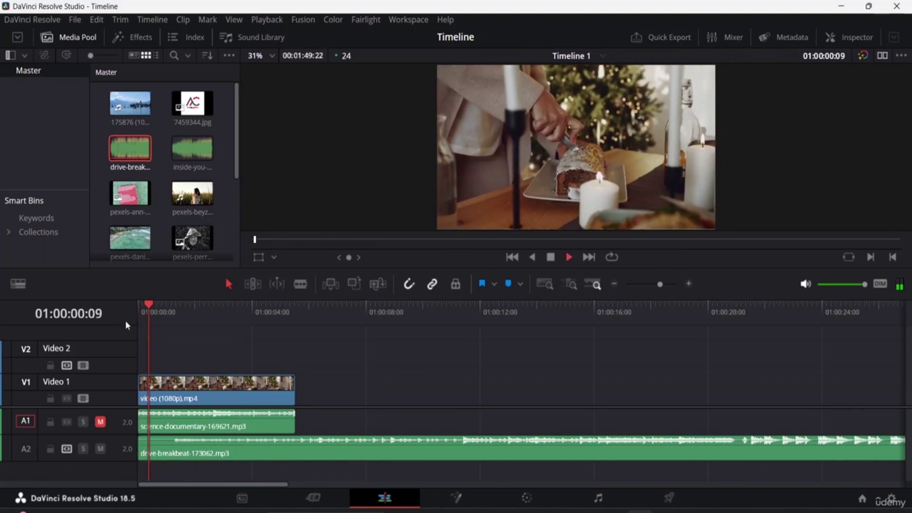
{"action": "left_click", "coordinate": [101, 422]}
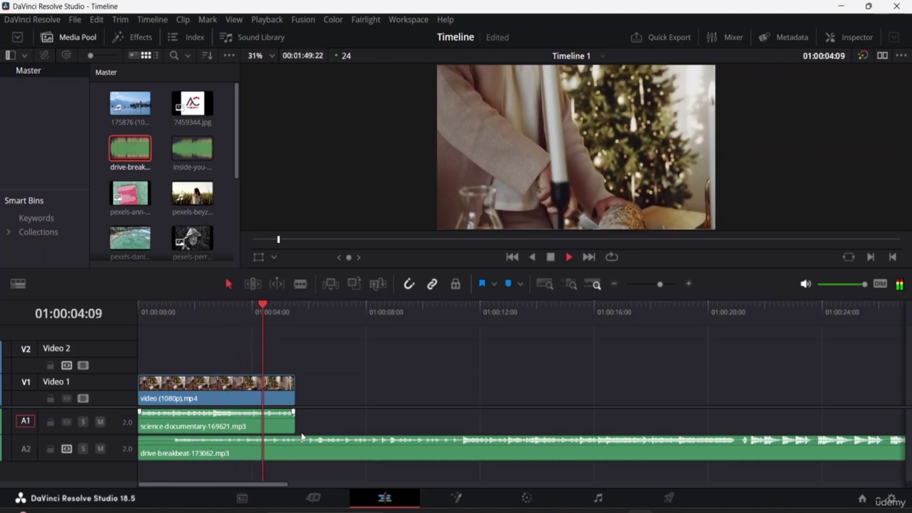
{"action": "key", "text": "space"}
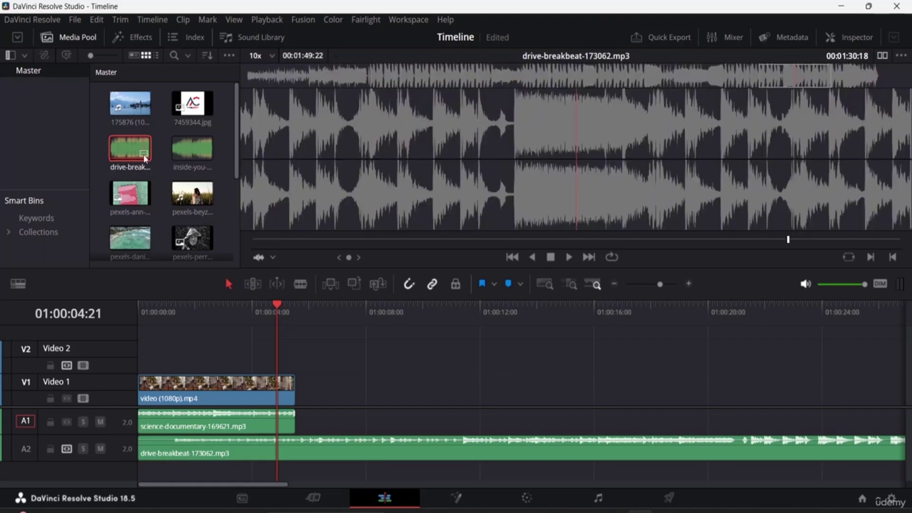
Add science-documentary-169621.mp3 on a new track A3 at the timeline start and play the layered audio.
{"action": "scroll", "coordinate": [170, 195], "scroll_direction": "down", "scroll_amount": 3}
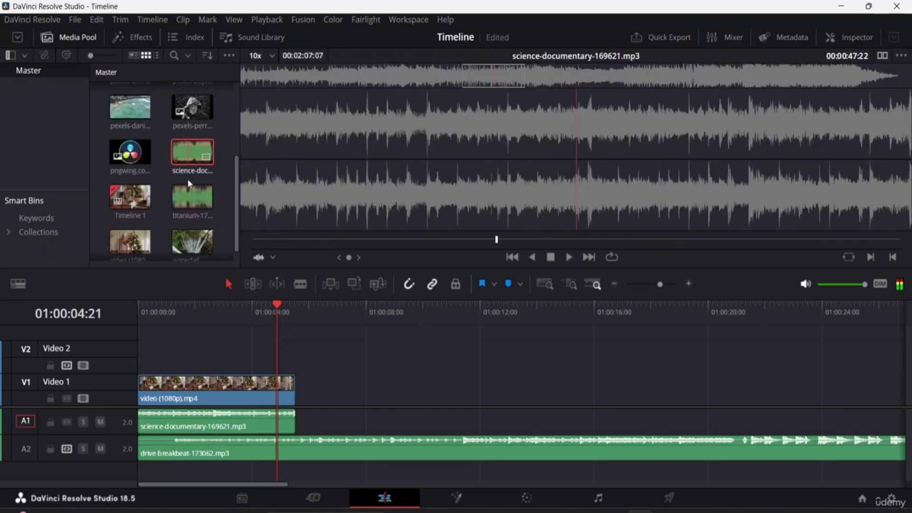
{"action": "left_click_drag", "start_coordinate": [192, 165], "coordinate": [150, 484]}
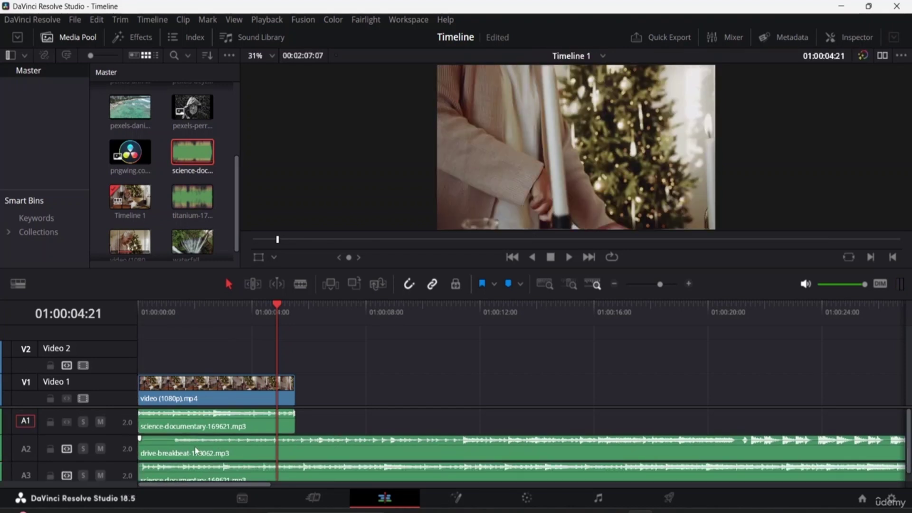
{"action": "left_click_drag", "start_coordinate": [279, 311], "coordinate": [190, 313]}
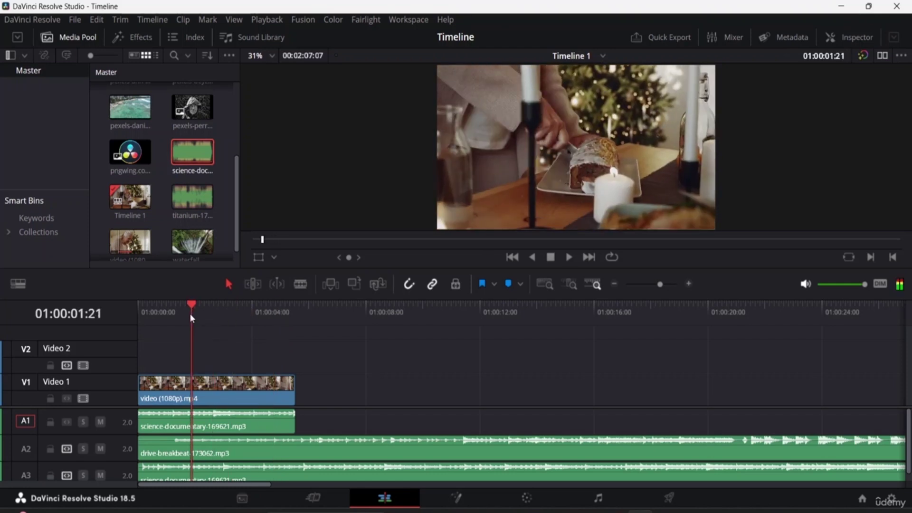
{"action": "key", "text": "space"}
{"action": "key", "text": "space"}
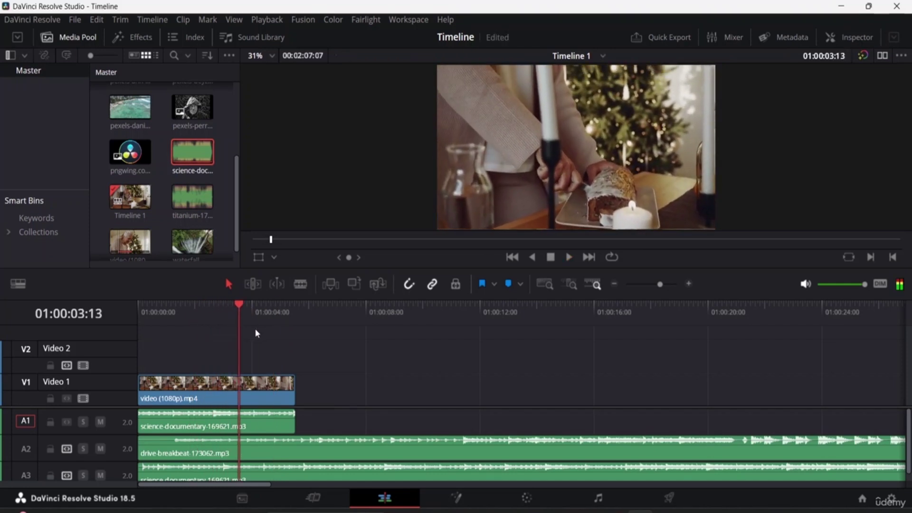
{"action": "scroll", "coordinate": [154, 425], "scroll_direction": "down", "scroll_amount": 1}
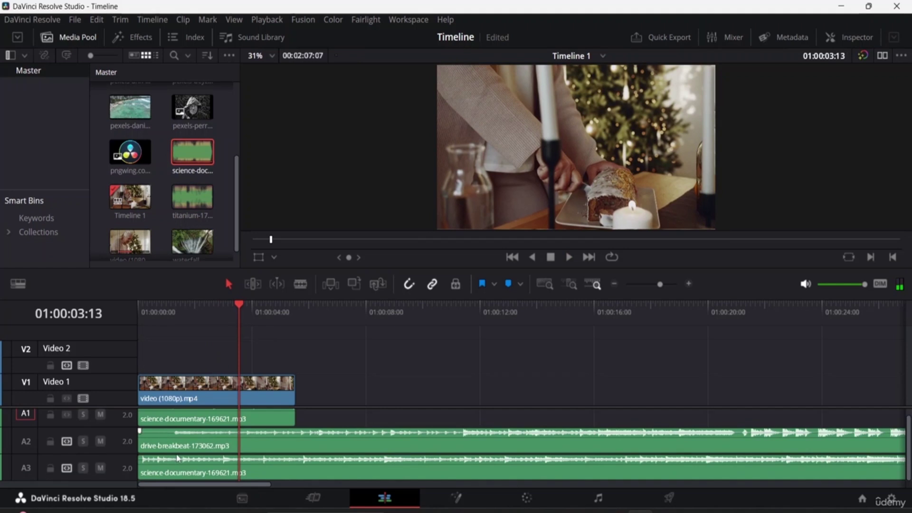
{"action": "scroll", "coordinate": [179, 457], "scroll_direction": "up", "scroll_amount": 1}
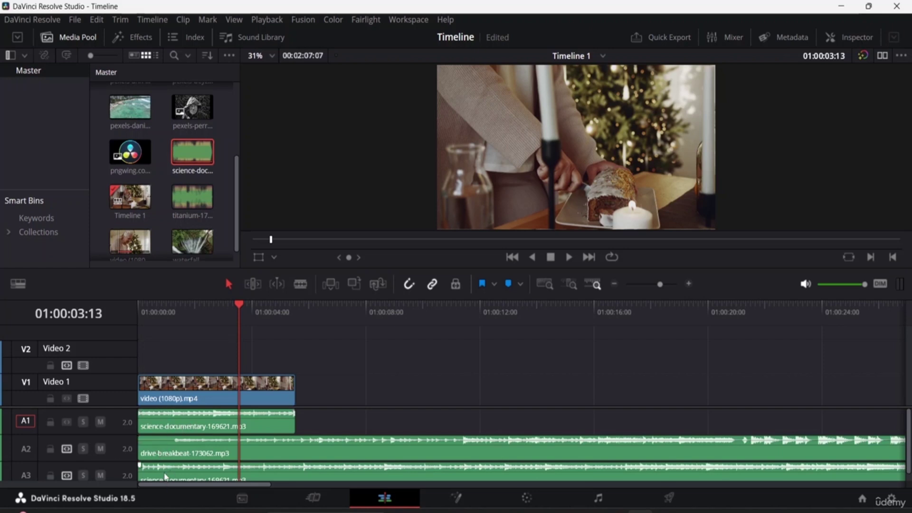
Solo audio track A2 and play the timeline from its start.
{"action": "left_click", "coordinate": [84, 450]}
{"action": "left_click_drag", "start_coordinate": [240, 308], "coordinate": [125, 335]}
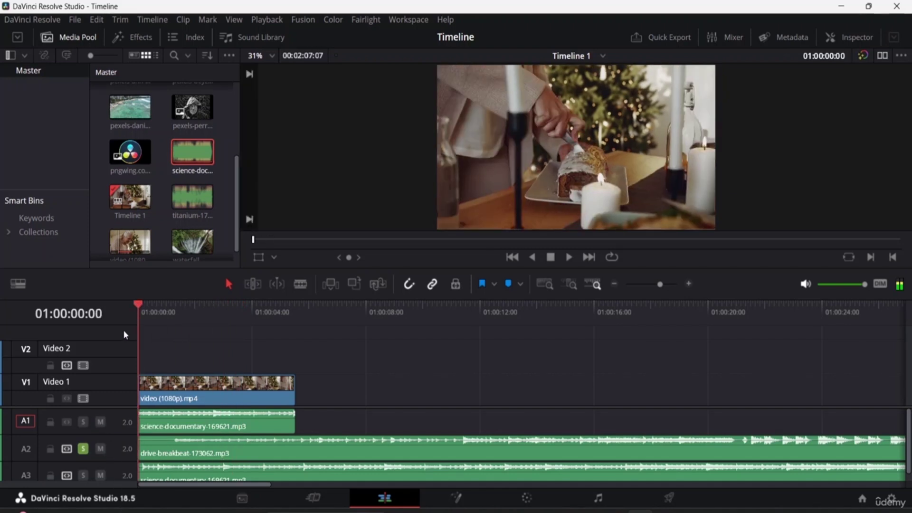
{"action": "key", "text": "space"}
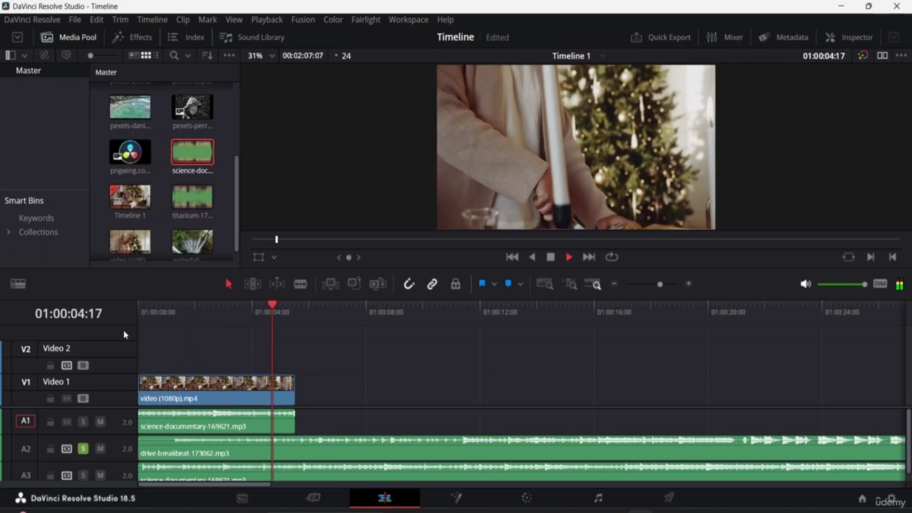
{"action": "key", "text": "space"}
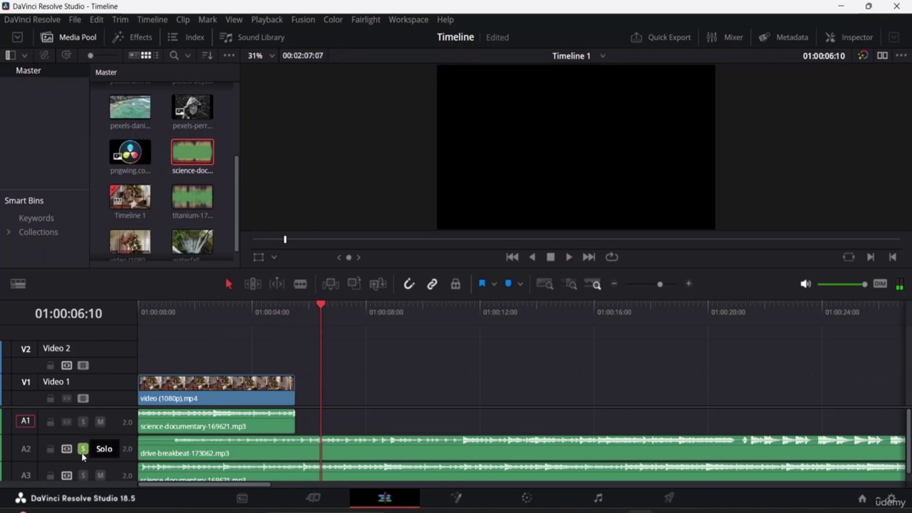
Turn off solo on track A2, and delete the science-documentary clip on A3 and the drive-breakbeat clip on A2.
{"action": "left_click", "coordinate": [179, 476]}
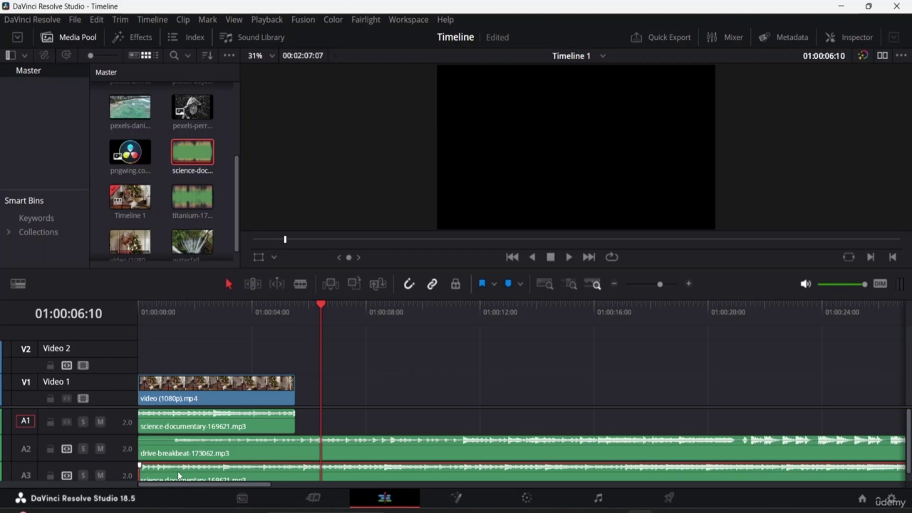
{"action": "key", "text": "Delete"}
{"action": "key", "text": "Home"}
{"action": "left_click", "coordinate": [198, 451]}
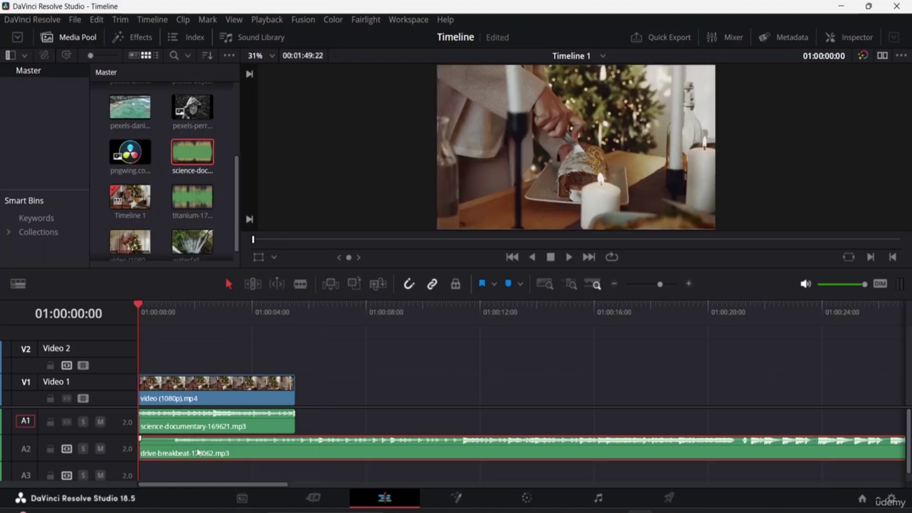
{"action": "key", "text": "Delete"}
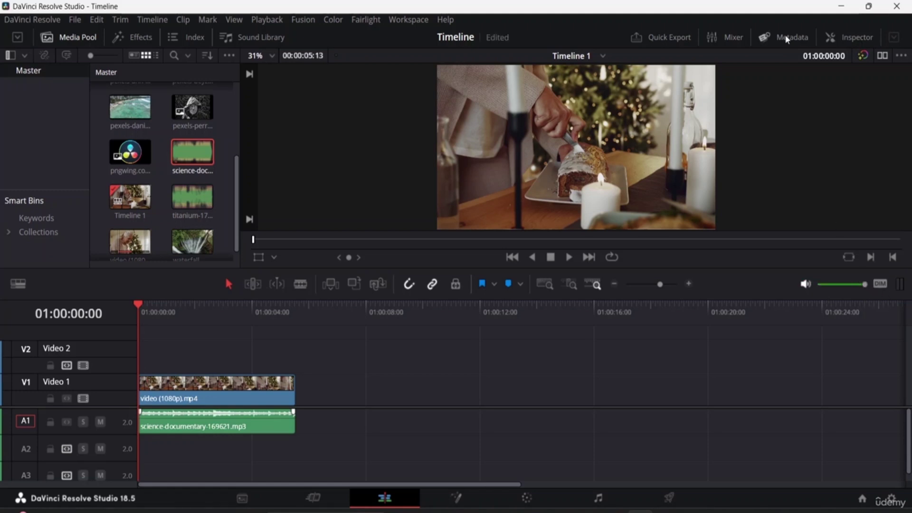
Show the audio mixer beside the timeline, zoom in on the timeline clips, and hide the mixer again.
{"action": "left_click", "coordinate": [738, 38]}
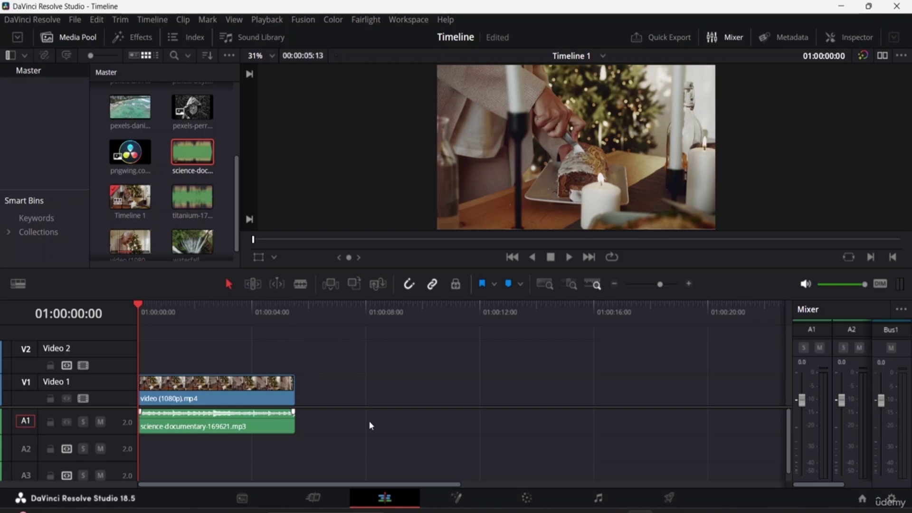
{"action": "left_click", "coordinate": [690, 283]}
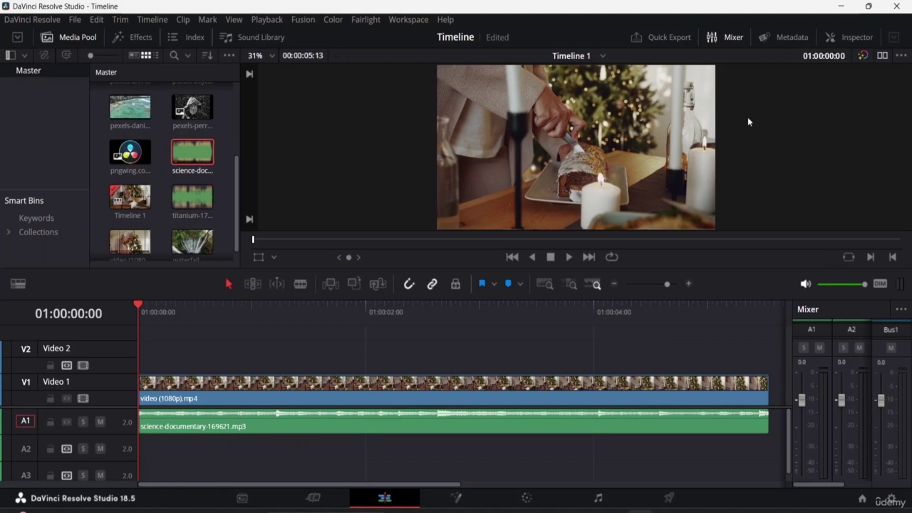
{"action": "left_click", "coordinate": [729, 37]}
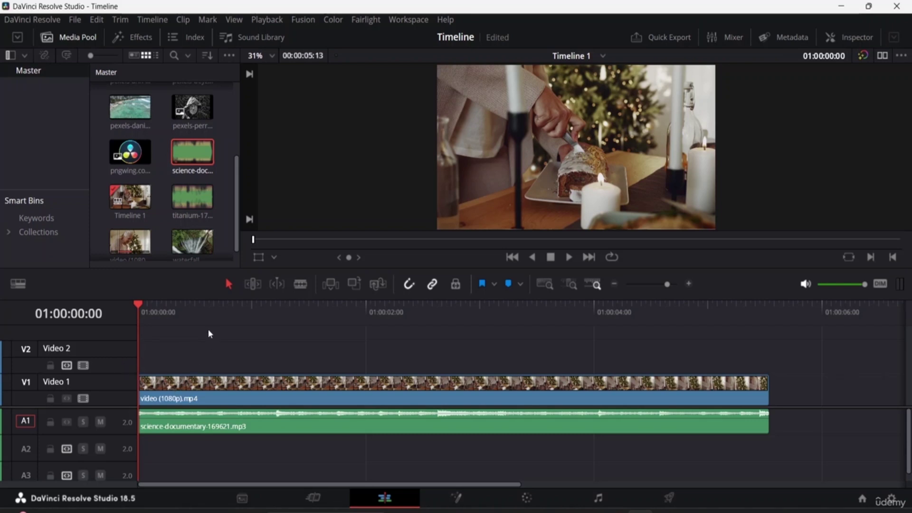
View the timeline view options, close them, and show video (1080p).mp4 in the source viewer.
{"action": "left_click", "coordinate": [18, 284]}
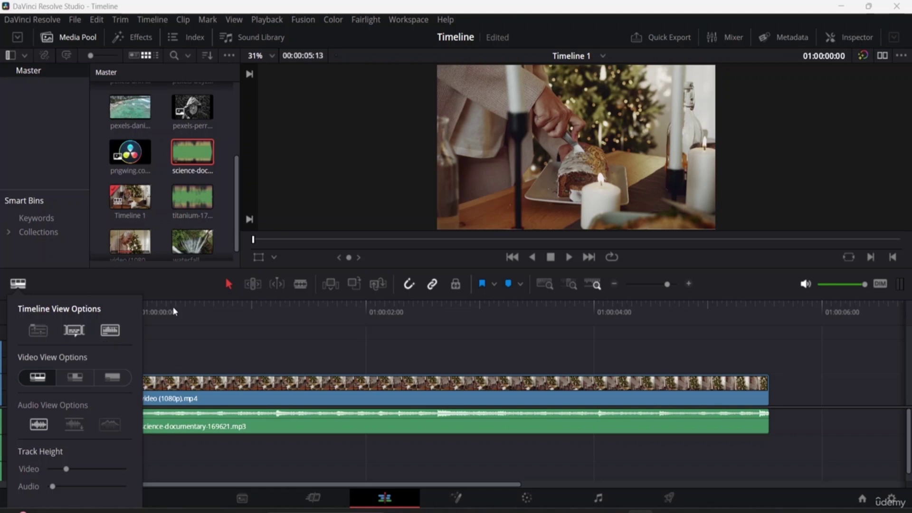
{"action": "scroll", "coordinate": [162, 193], "scroll_direction": "down", "scroll_amount": 1}
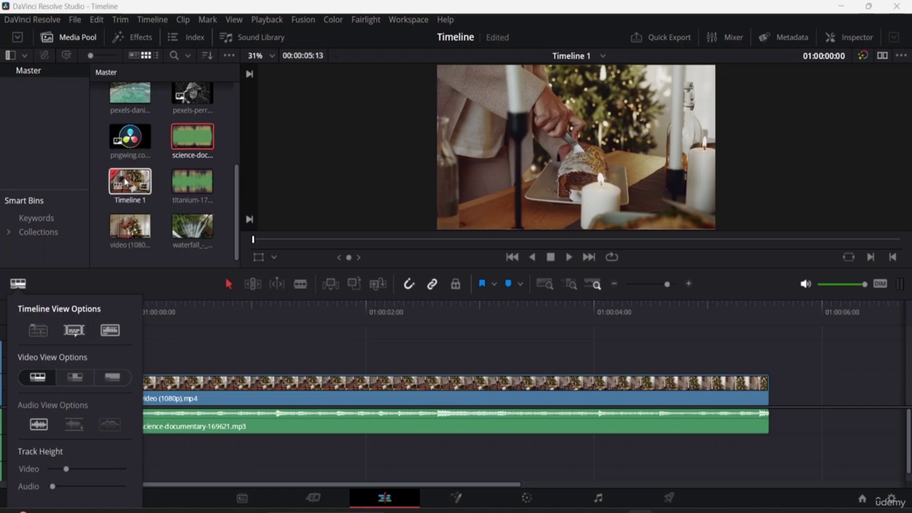
{"action": "double_click", "coordinate": [130, 226]}
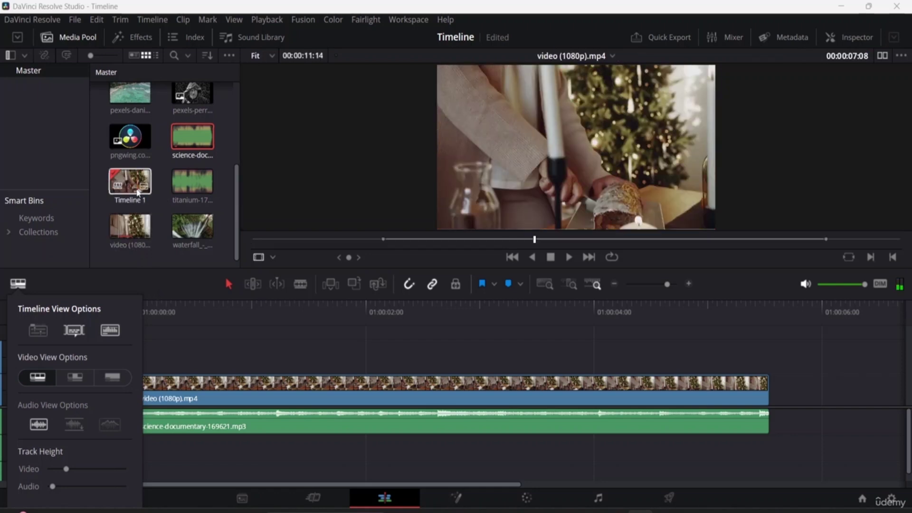
{"action": "left_click", "coordinate": [142, 283]}
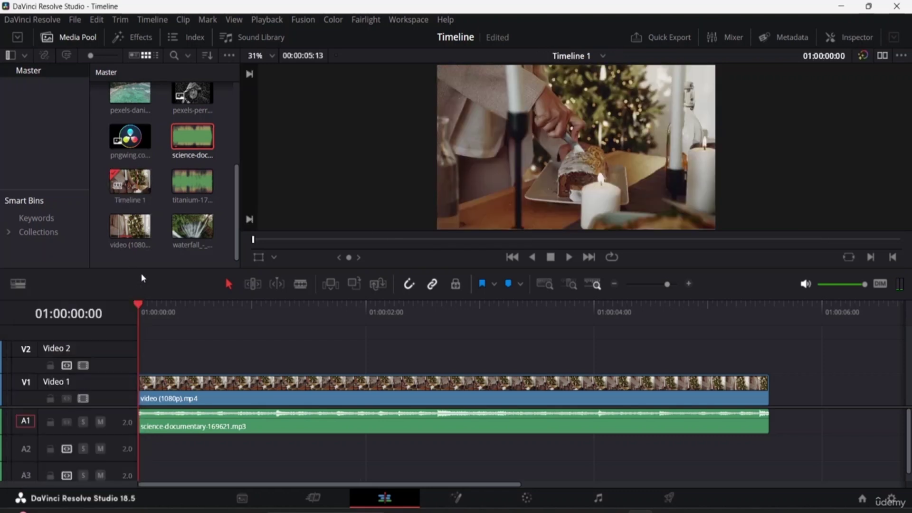
{"action": "left_click", "coordinate": [149, 259]}
{"action": "key", "text": "q"}
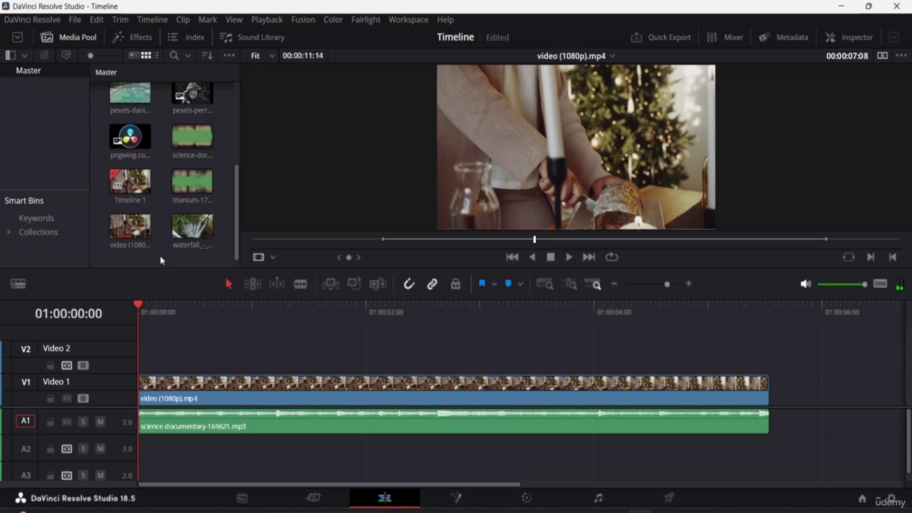
Create a new empty timeline named Timeline 2 without using the project settings, with a custom resolution of 1920 x 1920.
{"action": "left_click", "coordinate": [76, 21]}
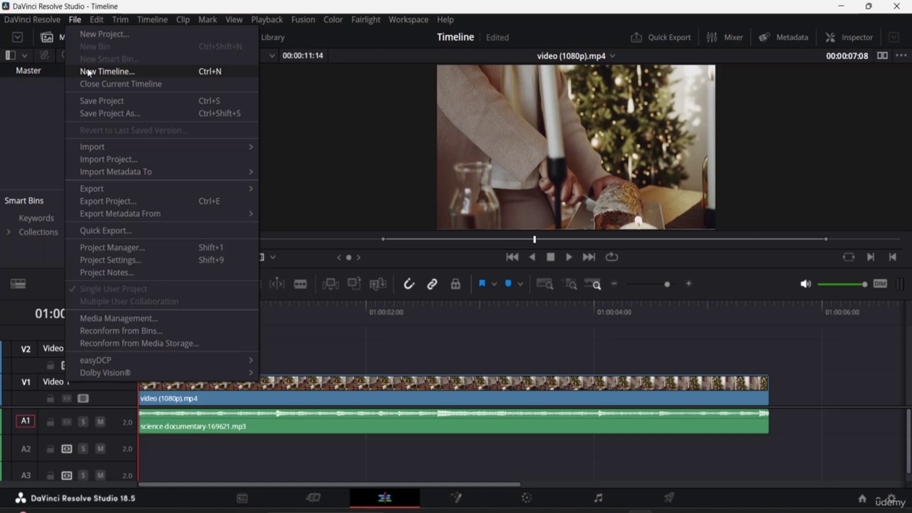
{"action": "left_click", "coordinate": [89, 72]}
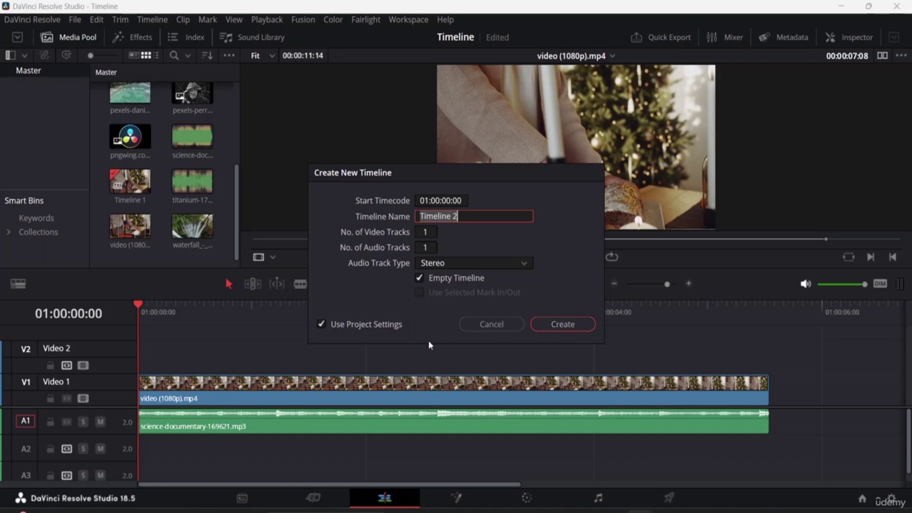
{"action": "left_click", "coordinate": [322, 325]}
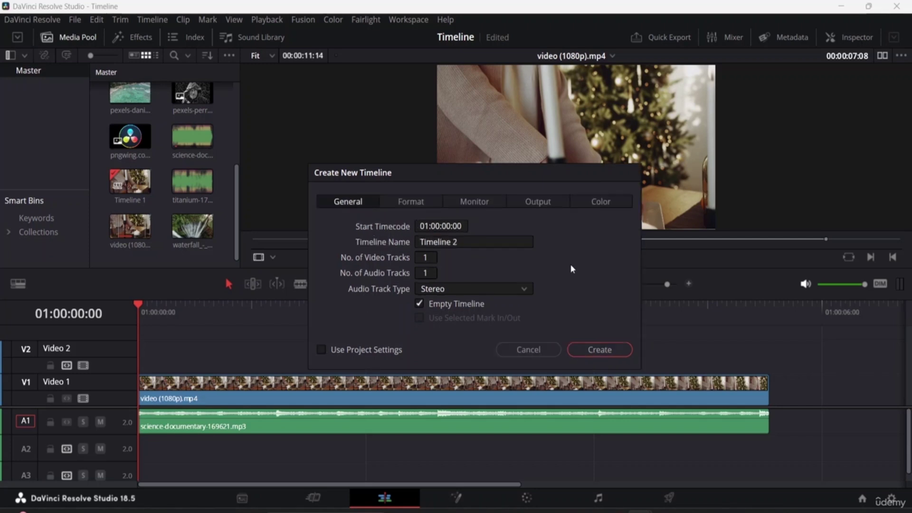
{"action": "left_click", "coordinate": [401, 201]}
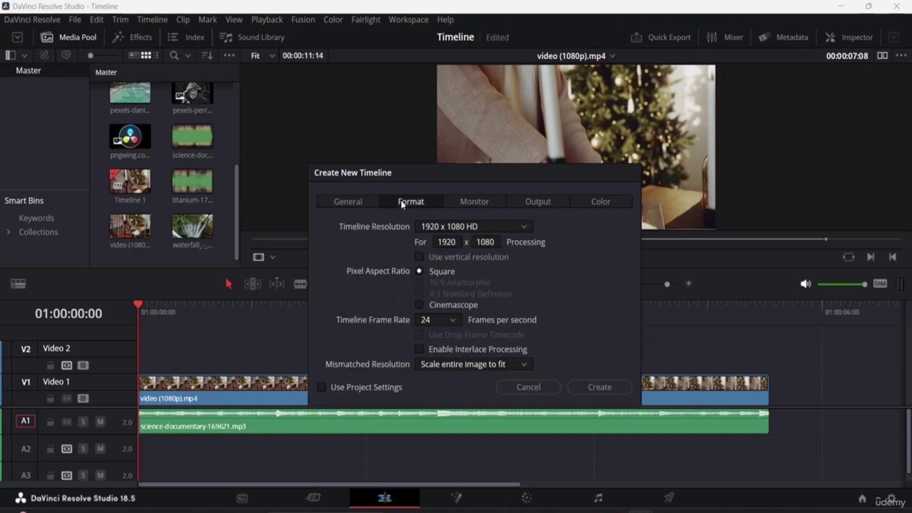
{"action": "left_click", "coordinate": [495, 242]}
{"action": "key", "text": "BackSpace"}
{"action": "key", "text": "BackSpace"}
{"action": "key", "text": "BackSpace"}
{"action": "type", "text": "920"}
{"action": "left_click", "coordinate": [597, 388]}
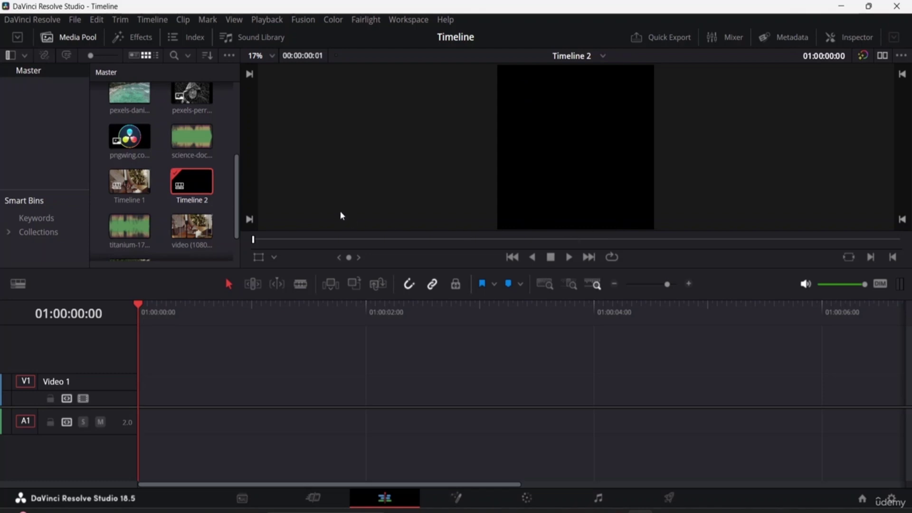
Look through the media pool and locate Timeline 2 among the clips.
{"action": "scroll", "coordinate": [194, 201], "scroll_direction": "down", "scroll_amount": 1}
{"action": "left_click", "coordinate": [195, 201]}
{"action": "scroll", "coordinate": [198, 223], "scroll_direction": "up", "scroll_amount": 2}
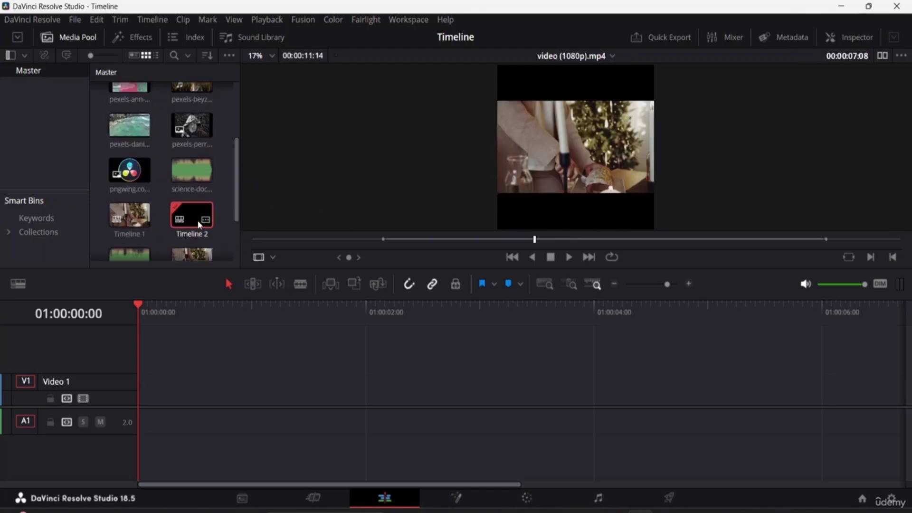
{"action": "scroll", "coordinate": [202, 225], "scroll_direction": "up", "scroll_amount": 1}
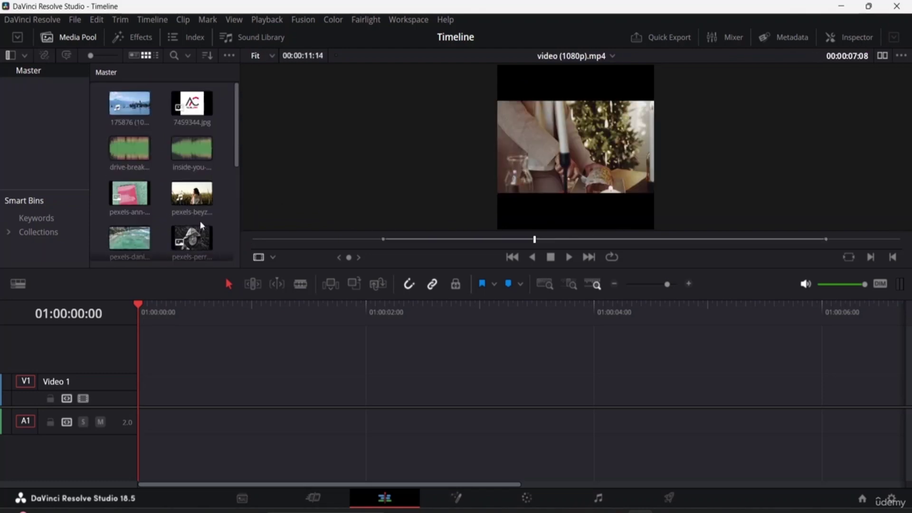
{"action": "scroll", "coordinate": [201, 225], "scroll_direction": "down", "scroll_amount": 2}
{"action": "scroll", "coordinate": [202, 225], "scroll_direction": "down", "scroll_amount": 1}
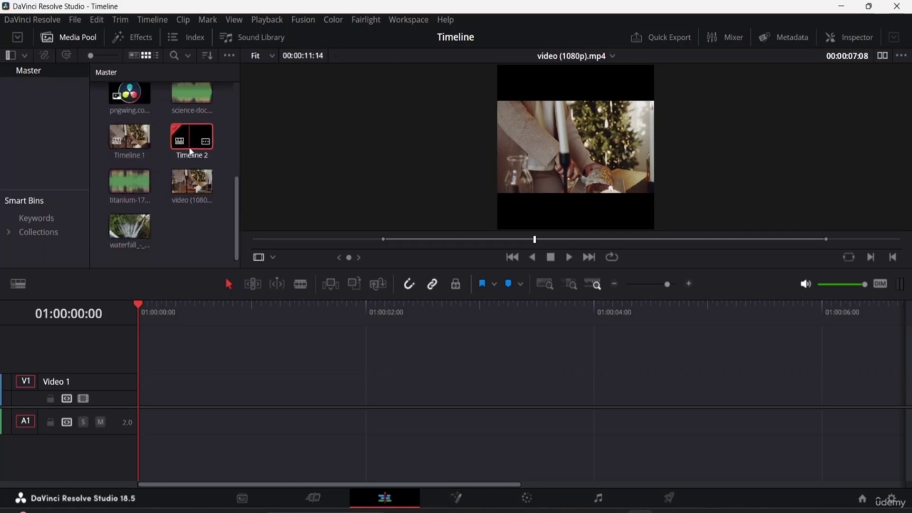
Switch back and forth between Timeline 1 and Timeline 2 from the media pool, finishing with Timeline 1 open.
{"action": "left_click", "coordinate": [132, 142]}
{"action": "double_click", "coordinate": [132, 142]}
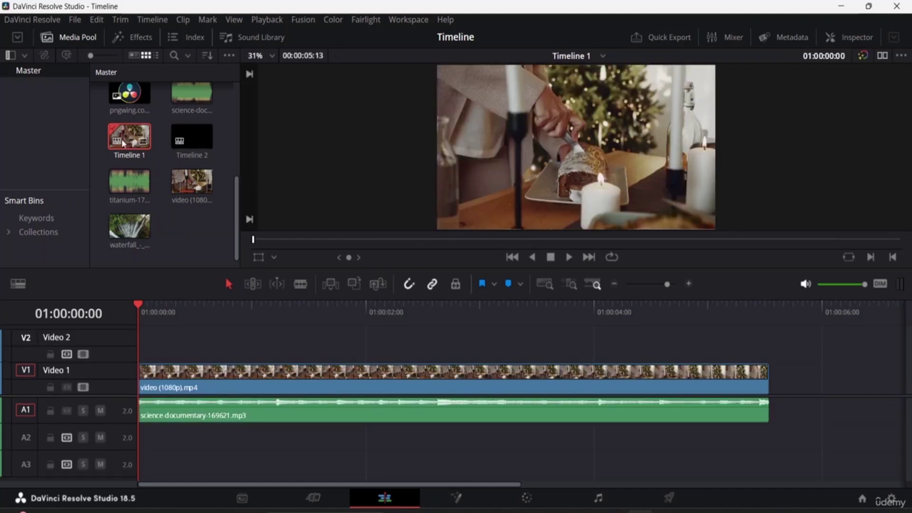
{"action": "left_click", "coordinate": [201, 135]}
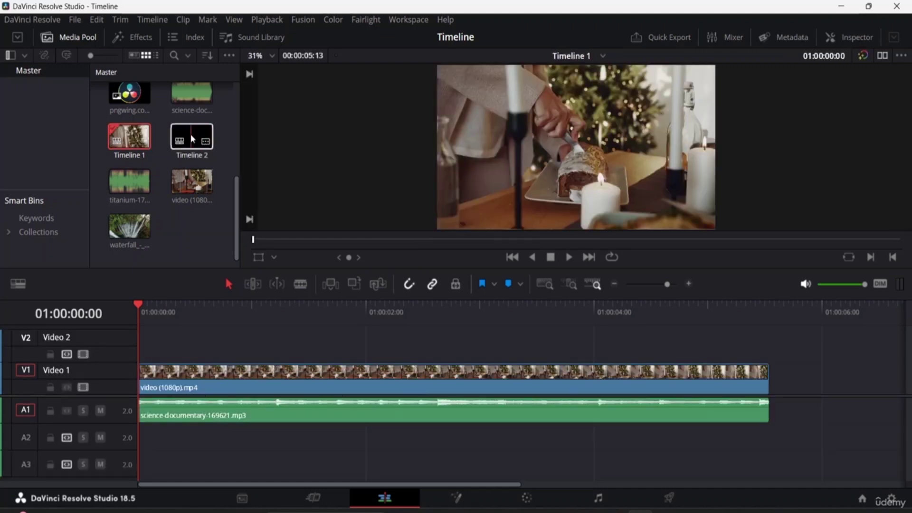
{"action": "double_click", "coordinate": [190, 134]}
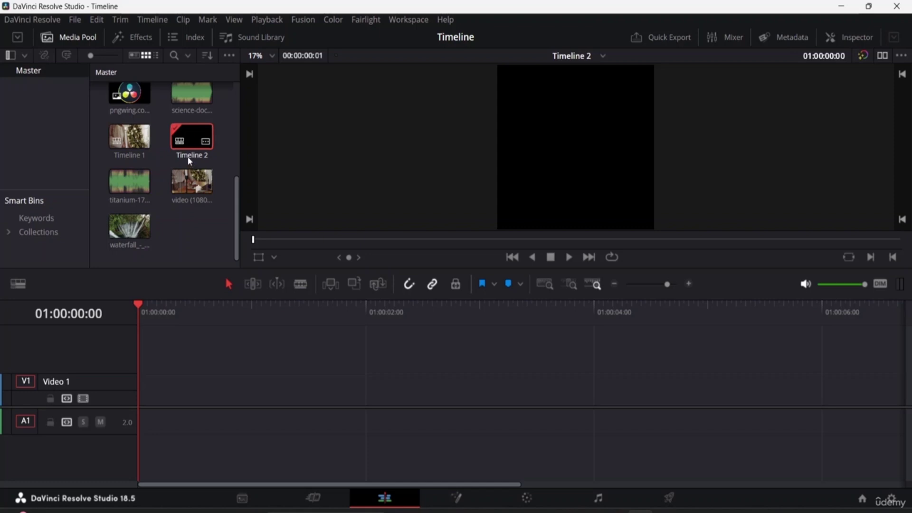
{"action": "left_click", "coordinate": [189, 158]}
{"action": "double_click", "coordinate": [123, 143]}
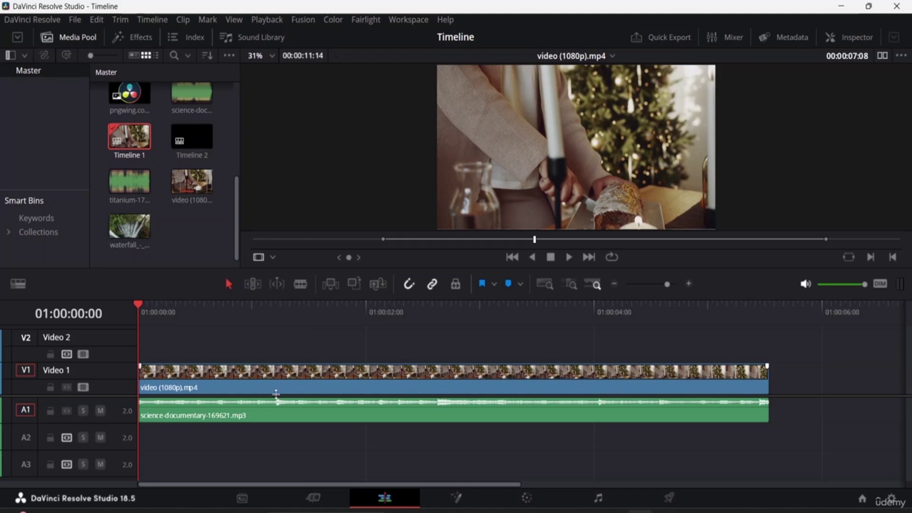
Enable stacked timelines in the timeline view options and switch the open timeline tab to Timeline 2.
{"action": "left_click", "coordinate": [18, 288]}
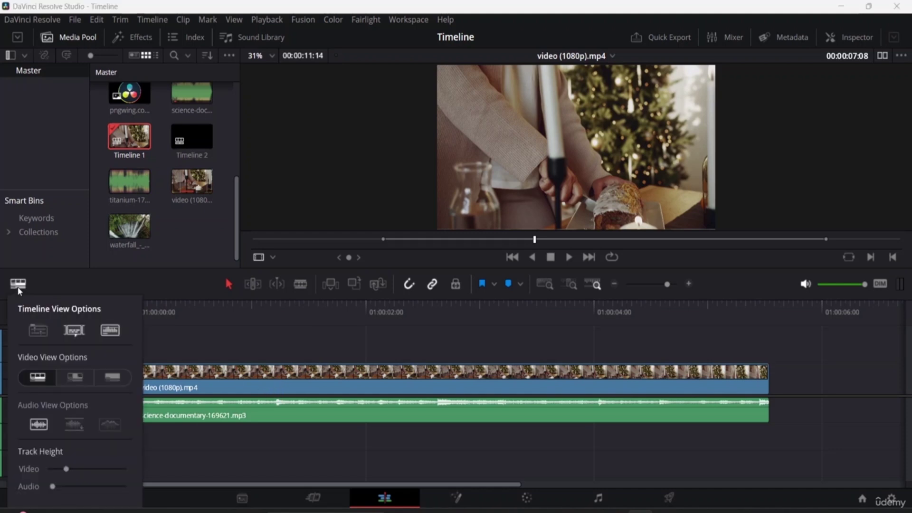
{"action": "left_click", "coordinate": [37, 331]}
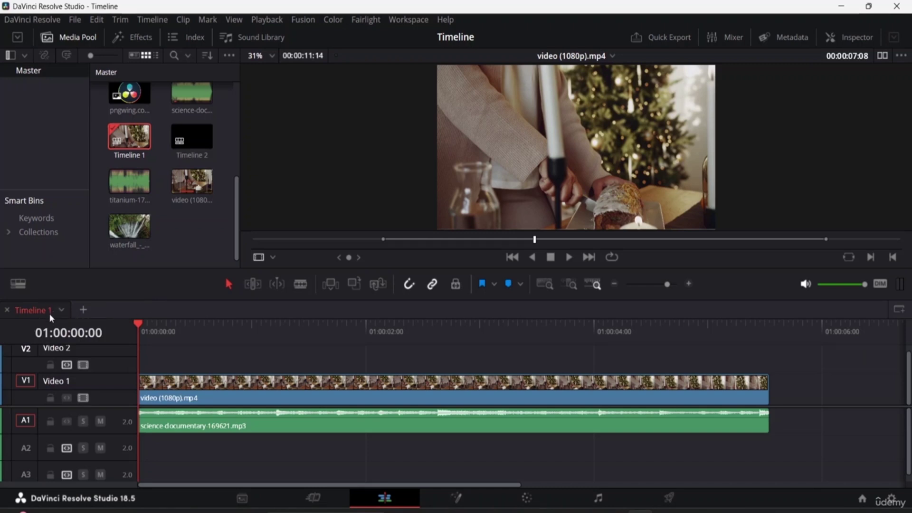
{"action": "left_click", "coordinate": [62, 311]}
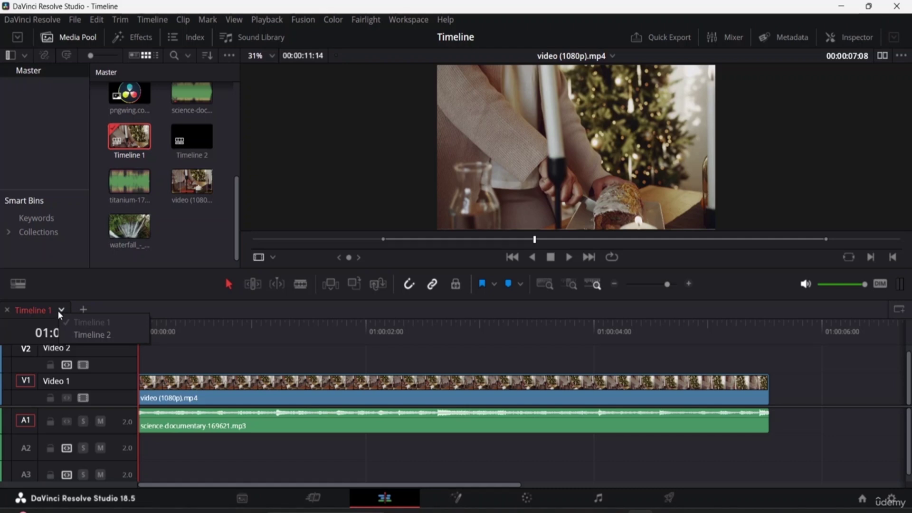
{"action": "left_click", "coordinate": [84, 336]}
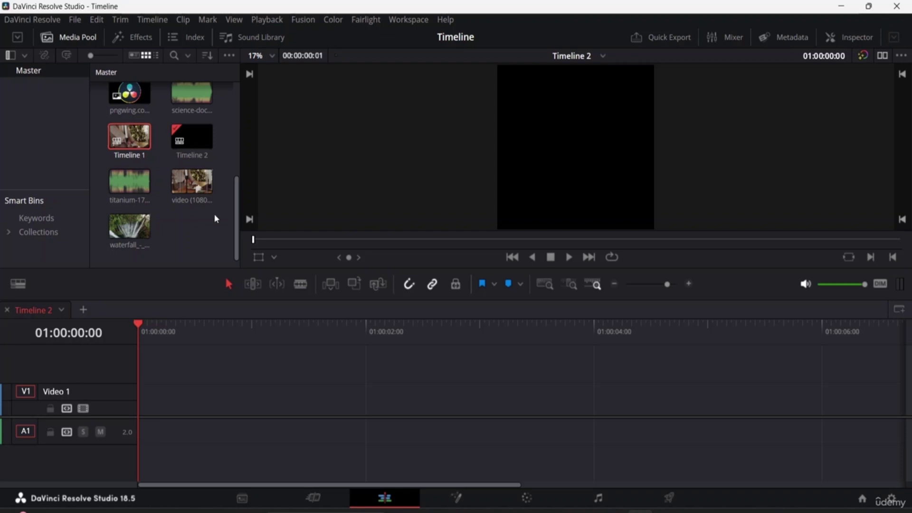
Place pexels-perry-wunderlich-18889183.jpg at the start of Video 1 in Timeline 2 and trim it to about 00:00:01:13.
{"action": "scroll", "coordinate": [204, 233], "scroll_direction": "up", "scroll_amount": 3}
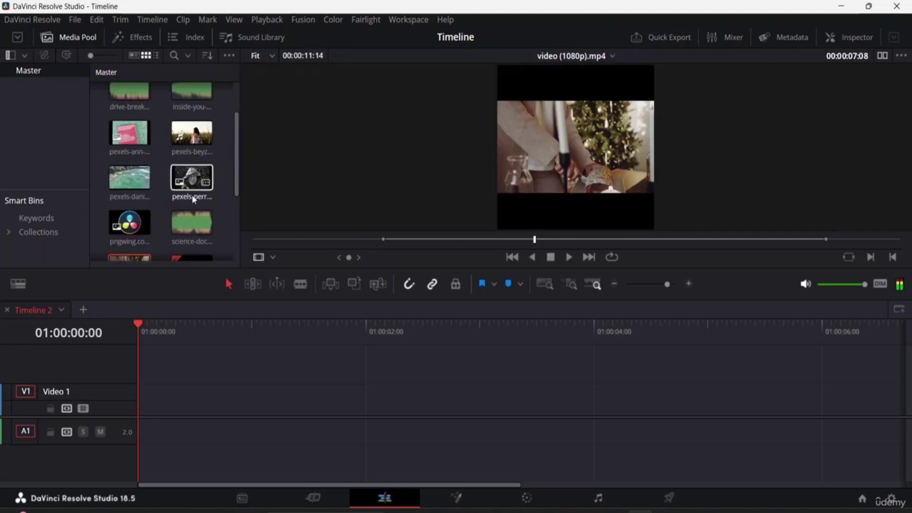
{"action": "left_click_drag", "start_coordinate": [192, 181], "coordinate": [139, 404]}
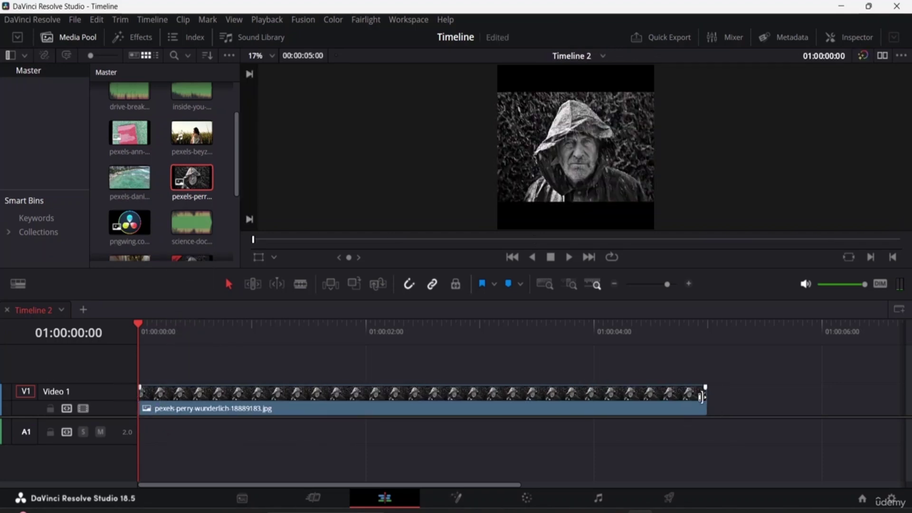
{"action": "left_click_drag", "start_coordinate": [706, 398], "coordinate": [306, 435]}
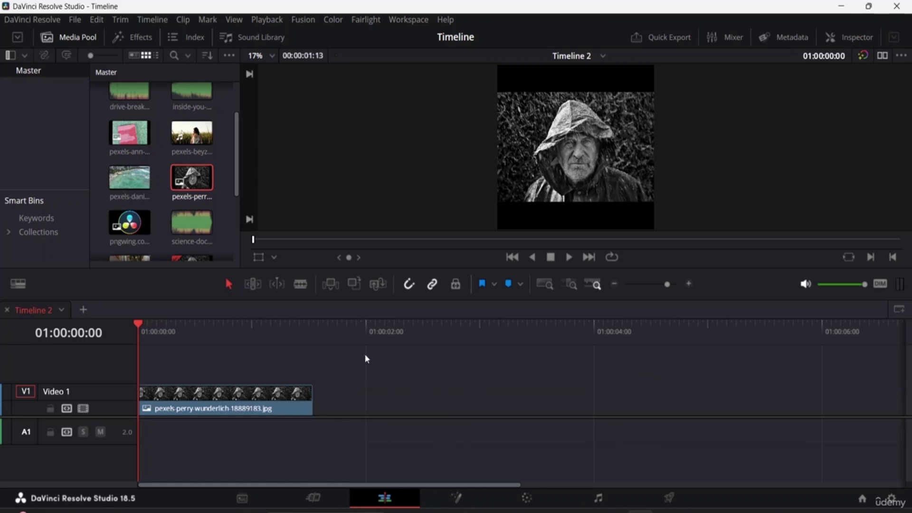
{"action": "left_click", "coordinate": [275, 396]}
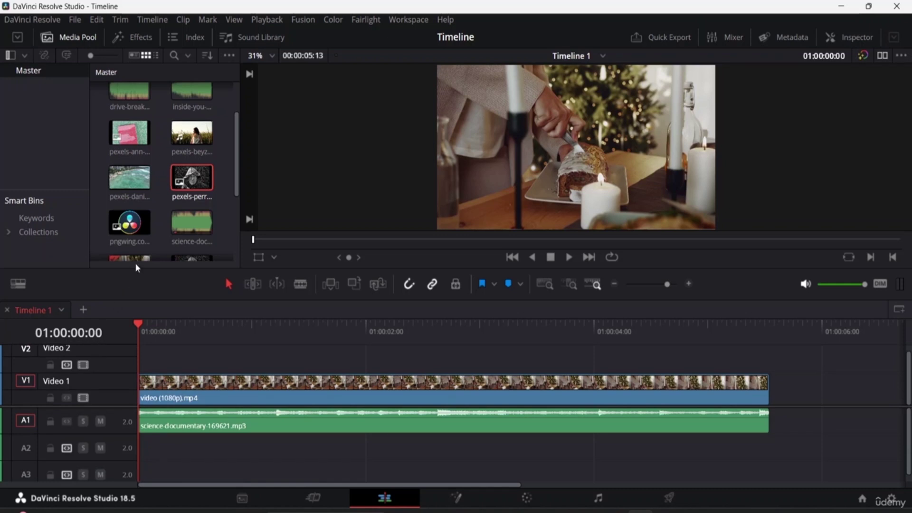
Try the subtitle track option for Timeline 1, and hide the audio waveforms and show them again.
{"action": "scroll", "coordinate": [67, 380], "scroll_direction": "up", "scroll_amount": 1}
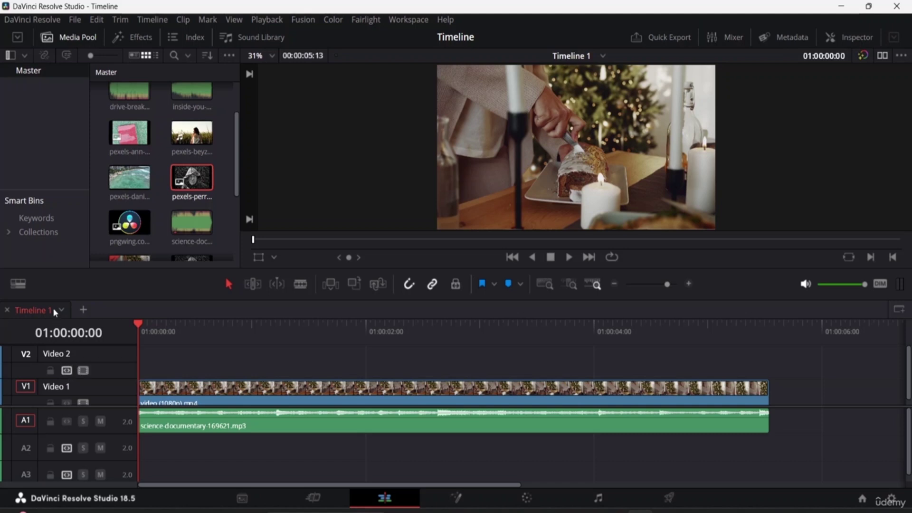
{"action": "left_click", "coordinate": [19, 284]}
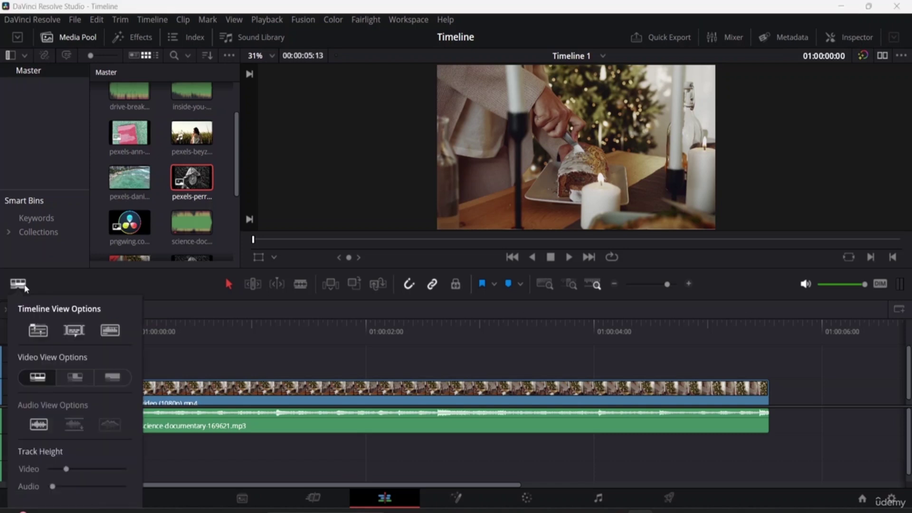
{"action": "left_click", "coordinate": [75, 331]}
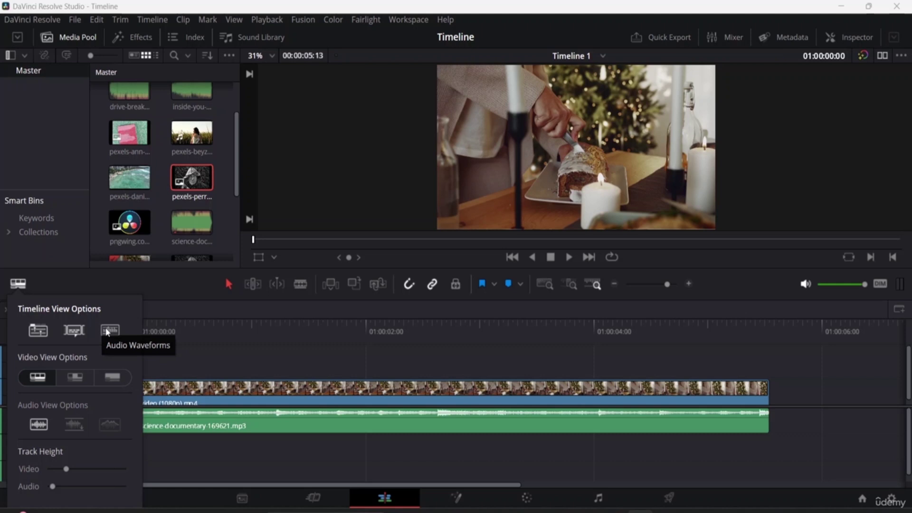
{"action": "left_click", "coordinate": [109, 331]}
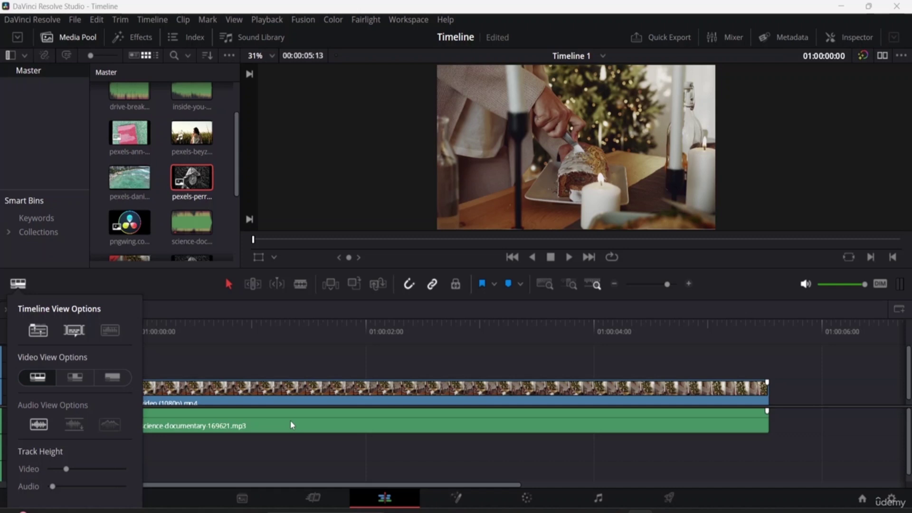
{"action": "left_click", "coordinate": [113, 335]}
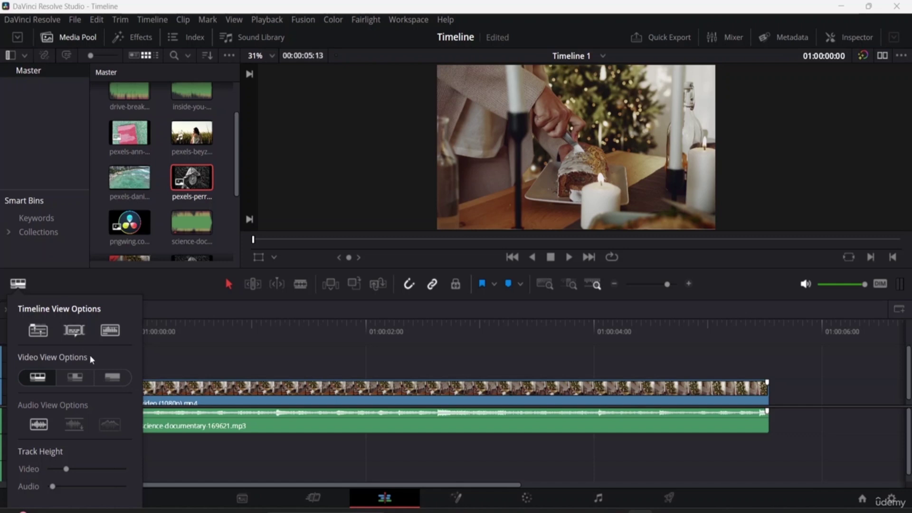
{"action": "left_click", "coordinate": [75, 332]}
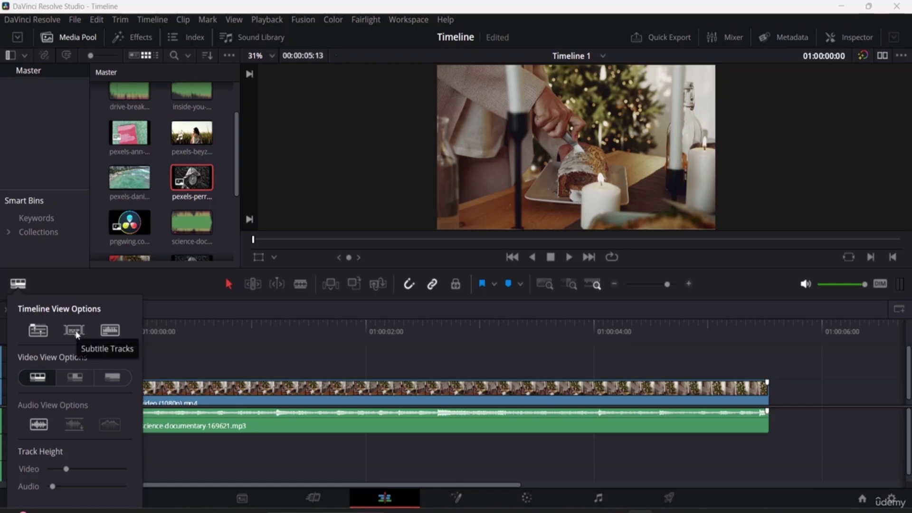
Turn stacked timelines off and on again, and switch between the Timeline 1 and Timeline 2 tabs.
{"action": "left_click", "coordinate": [34, 334]}
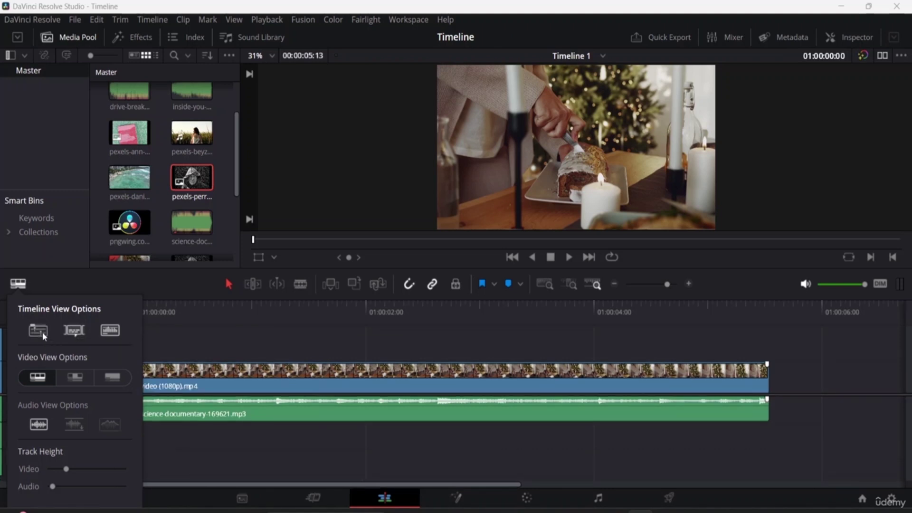
{"action": "left_click", "coordinate": [41, 332]}
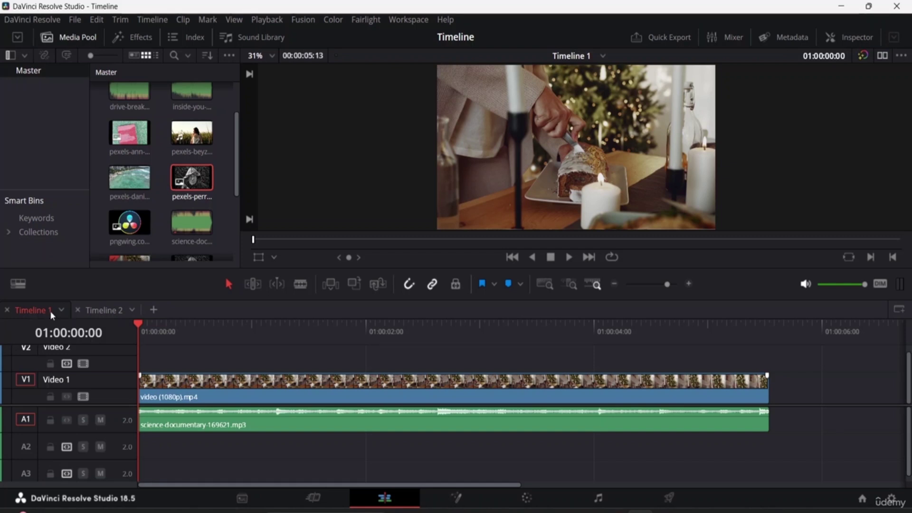
{"action": "left_click", "coordinate": [118, 312]}
{"action": "left_click", "coordinate": [133, 310]}
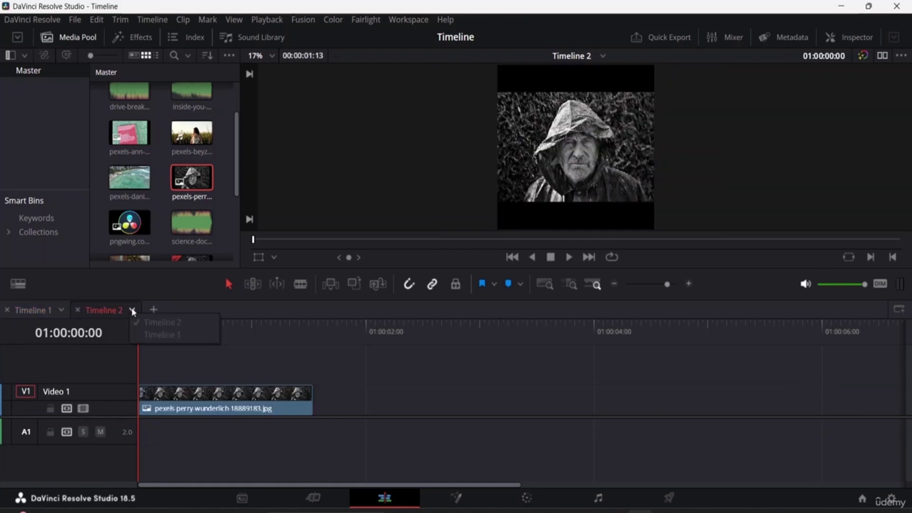
{"action": "left_click", "coordinate": [53, 309]}
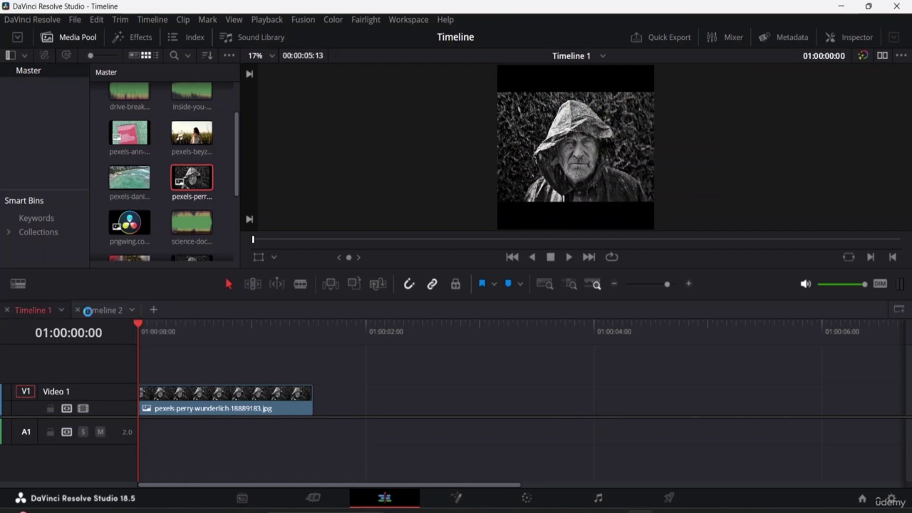
{"action": "left_click", "coordinate": [115, 311]}
Add an empty timeline tab, view the timelines it can load, and close that tab.
{"action": "left_click", "coordinate": [154, 308]}
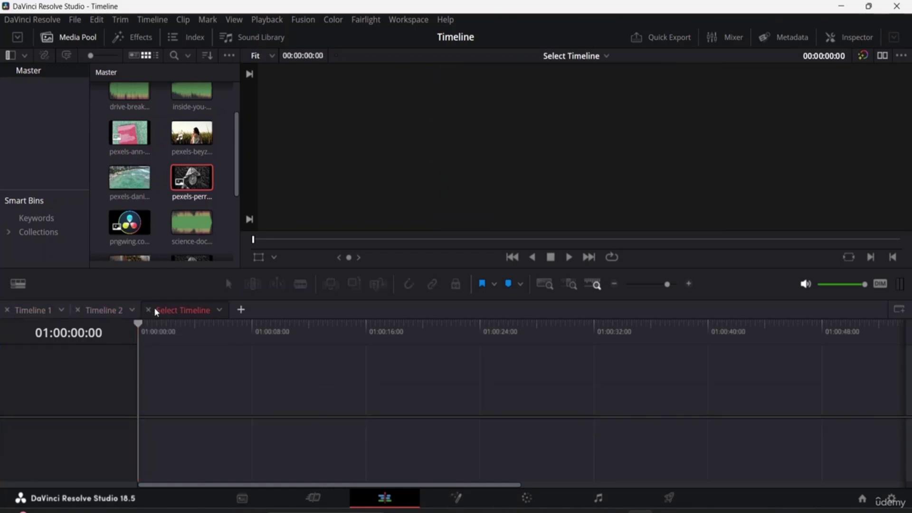
{"action": "left_click", "coordinate": [219, 310]}
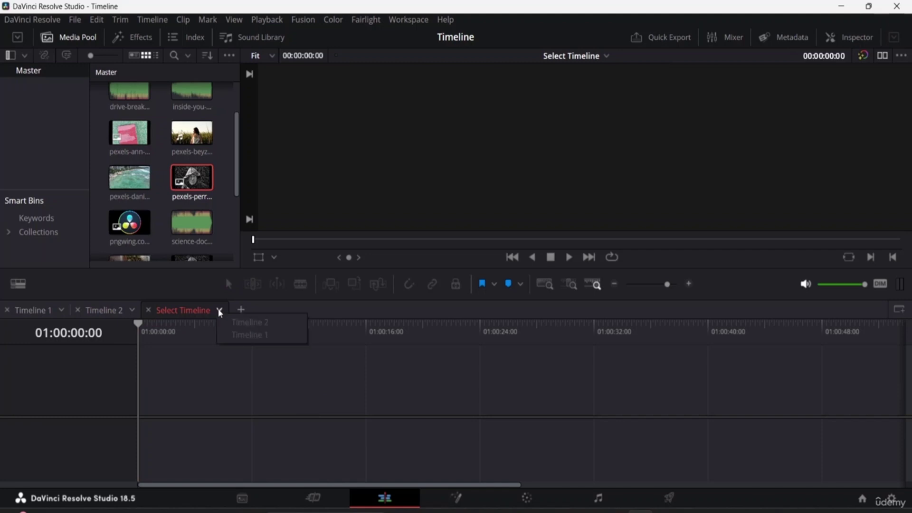
{"action": "left_click", "coordinate": [149, 310]}
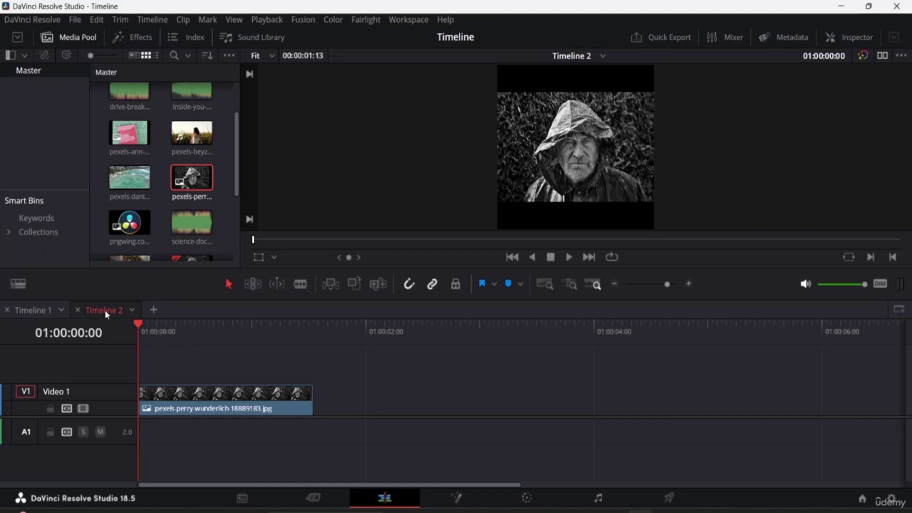
View Timeline 2's list of timelines, switch to the Timeline 1 tab, and return to Timeline 2.
{"action": "mouse_move", "coordinate": [105, 309]}
{"action": "left_mouse_down"}
{"action": "mouse_move", "coordinate": [22, 307]}
{"action": "mouse_move", "coordinate": [12, 315]}
{"action": "mouse_move", "coordinate": [117, 314]}
{"action": "left_mouse_up"}
{"action": "left_click", "coordinate": [132, 311]}
{"action": "left_click", "coordinate": [40, 309]}
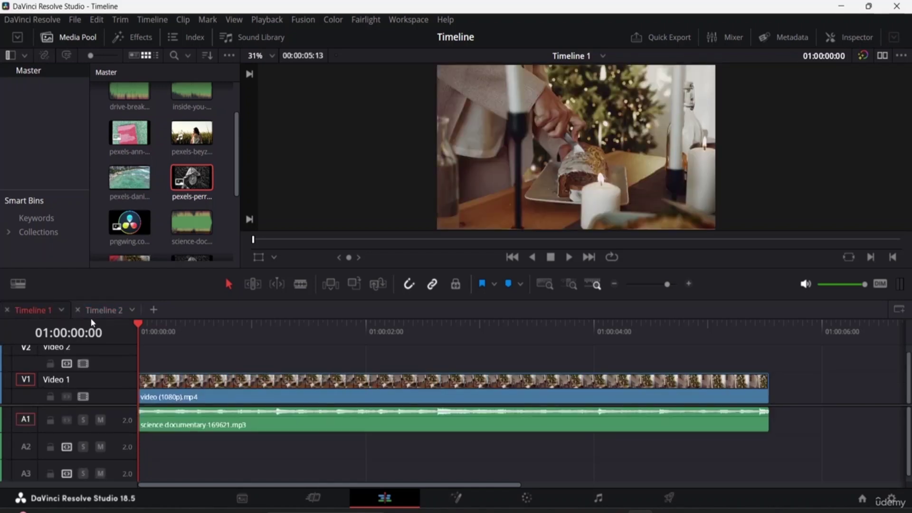
{"action": "left_click", "coordinate": [101, 311]}
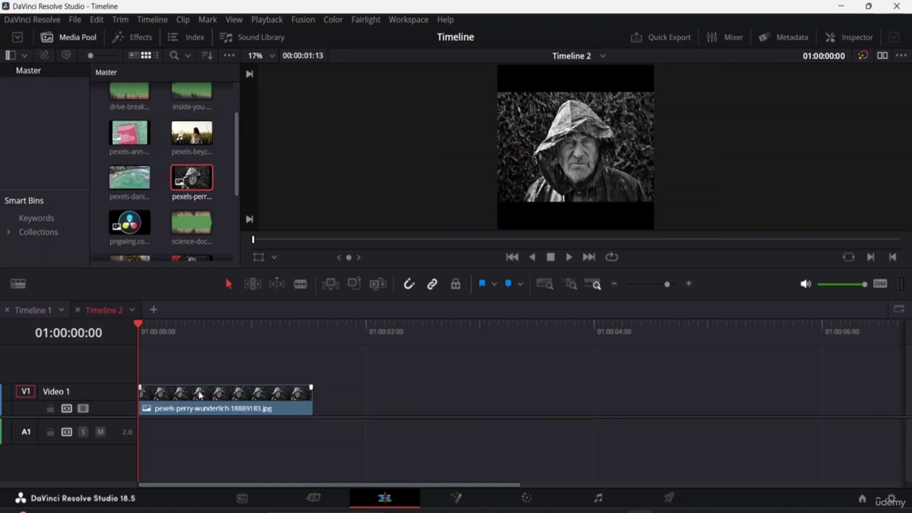
Try to carry the portrait image clip from Timeline 2 over to the Timeline 1 tab, and check Timeline 1.
{"action": "left_click", "coordinate": [204, 399]}
{"action": "left_click_drag", "start_coordinate": [202, 394], "coordinate": [30, 310]}
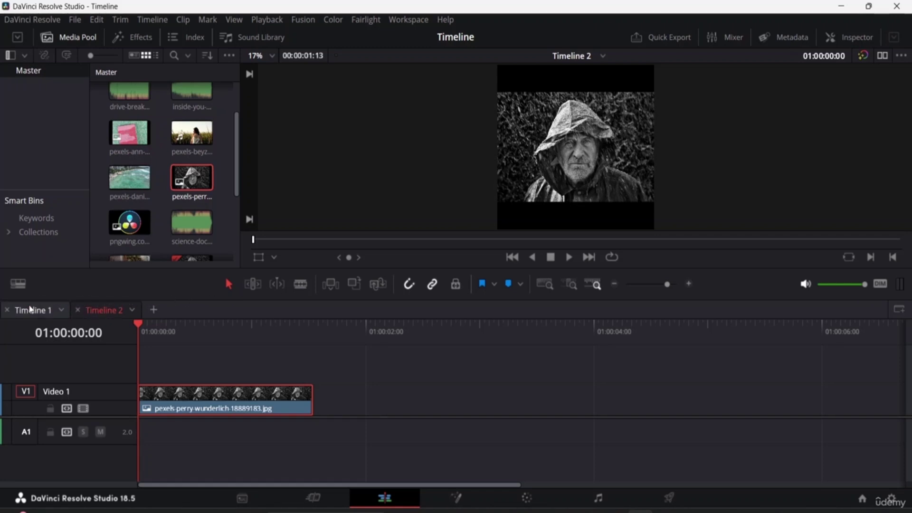
{"action": "left_click", "coordinate": [47, 309]}
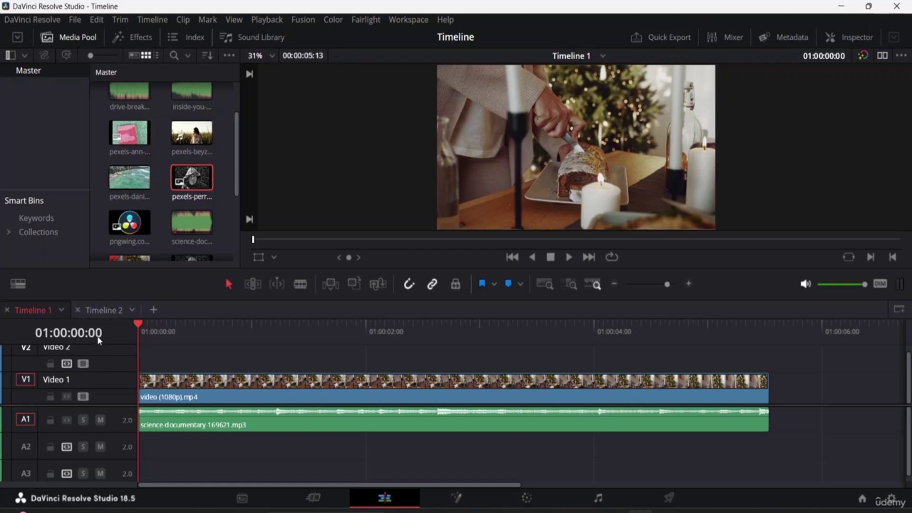
Return to Timeline 2 and use its tab options to find the timeline in the media pool.
{"action": "left_click", "coordinate": [111, 312]}
{"action": "right_click", "coordinate": [110, 313]}
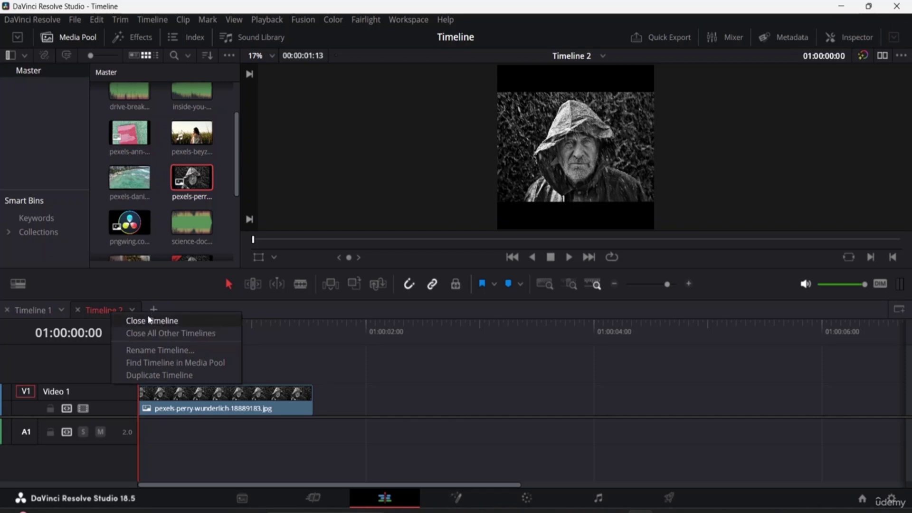
{"action": "left_click", "coordinate": [155, 363]}
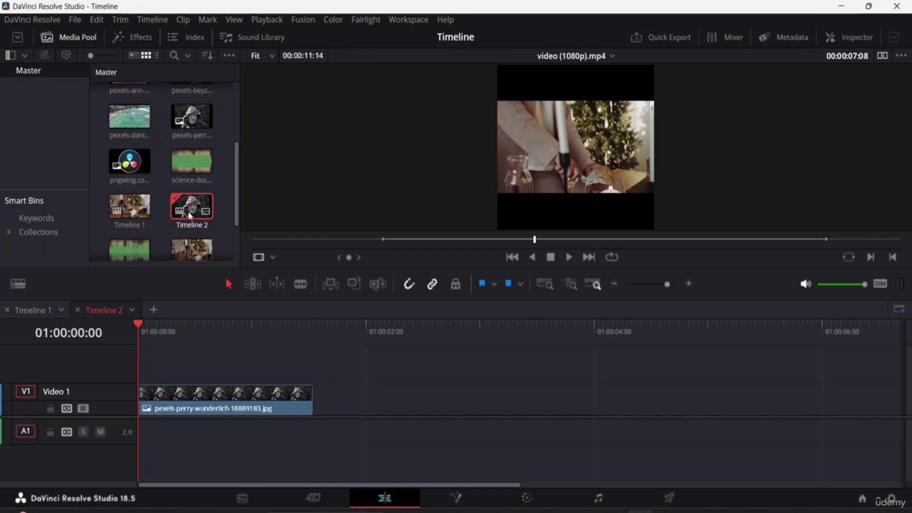
Duplicate Timeline 2 from its tab, and close the copy's tab to go back to Timeline 1.
{"action": "right_click", "coordinate": [113, 312]}
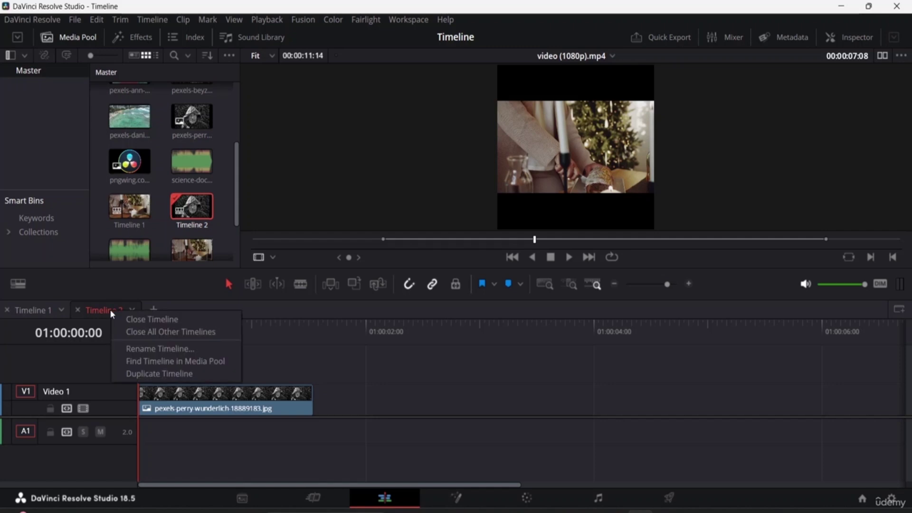
{"action": "left_click", "coordinate": [158, 375]}
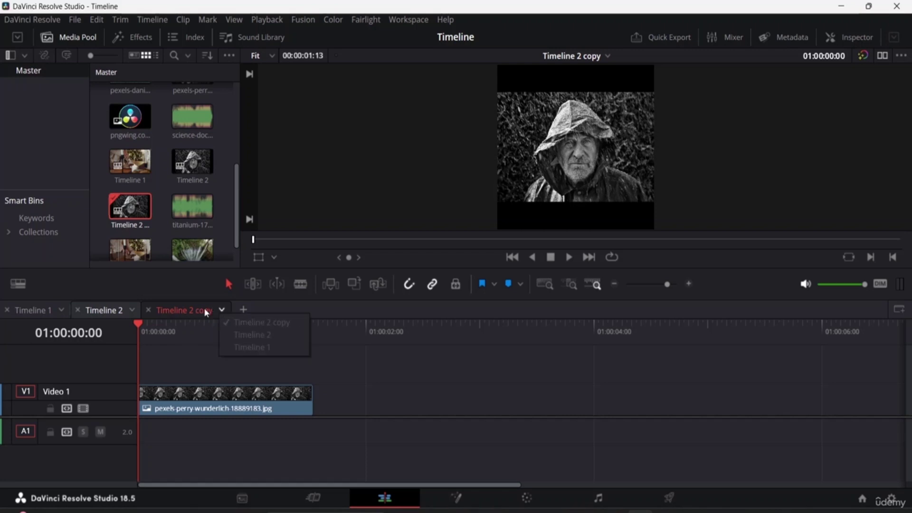
{"action": "left_click", "coordinate": [148, 310]}
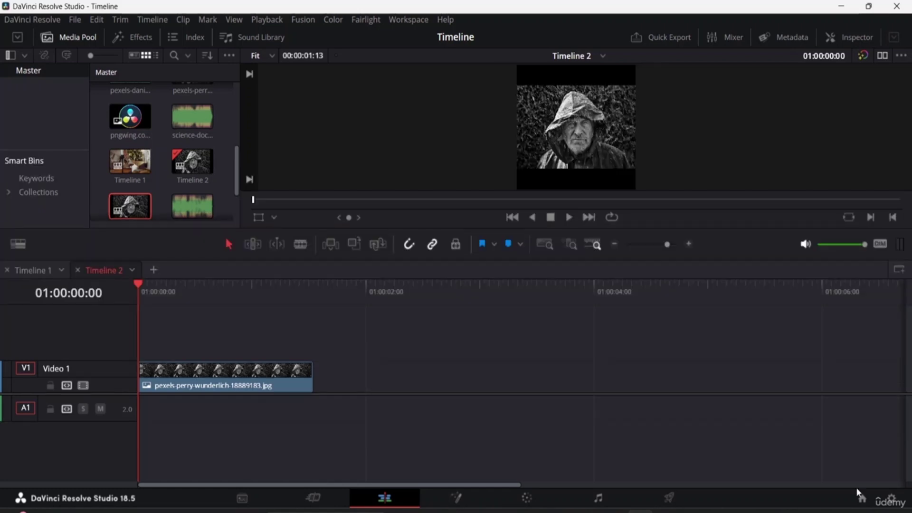
{"action": "left_click", "coordinate": [47, 269]}
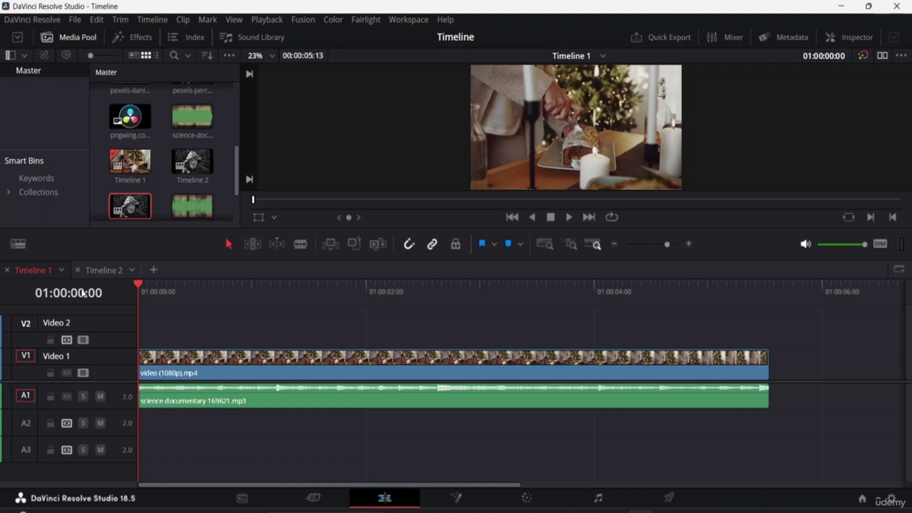
Add a video track above Video 2, and delete all empty tracks from Timeline 1.
{"action": "double_click", "coordinate": [55, 324]}
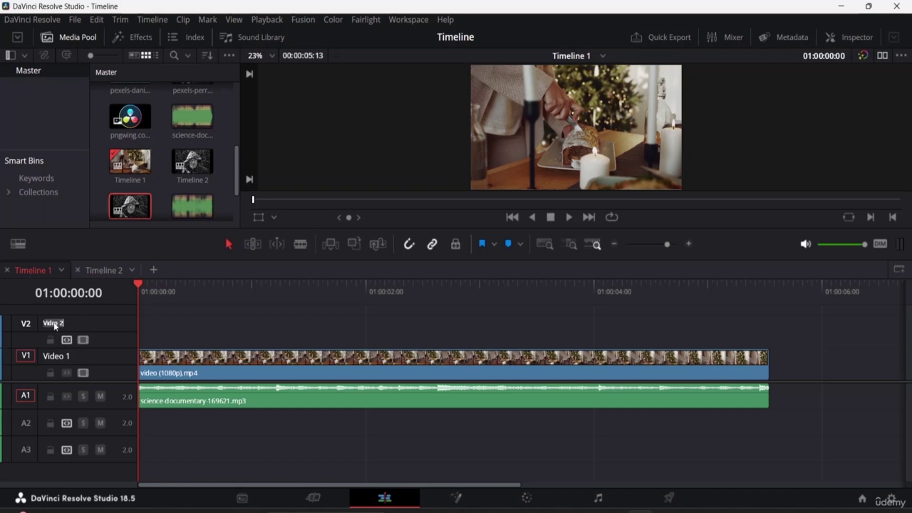
{"action": "right_click", "coordinate": [55, 326]}
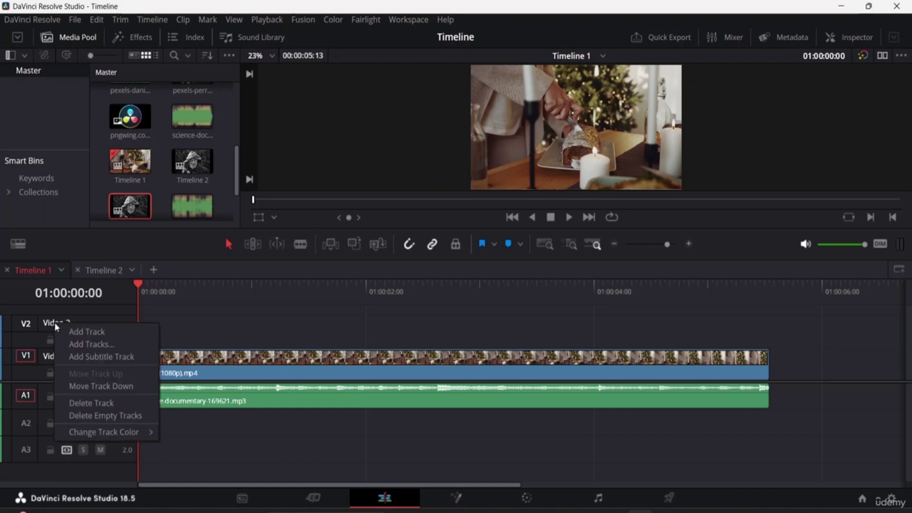
{"action": "left_click", "coordinate": [84, 334]}
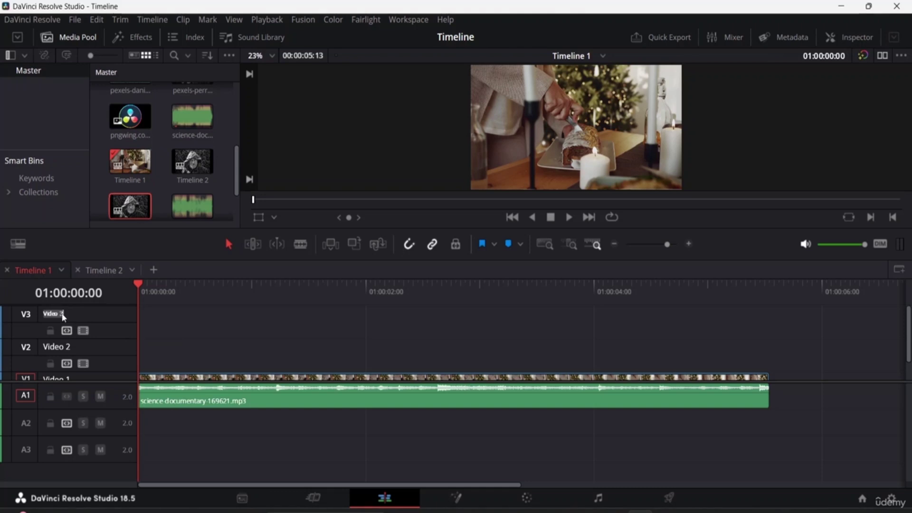
{"action": "right_click", "coordinate": [62, 315]}
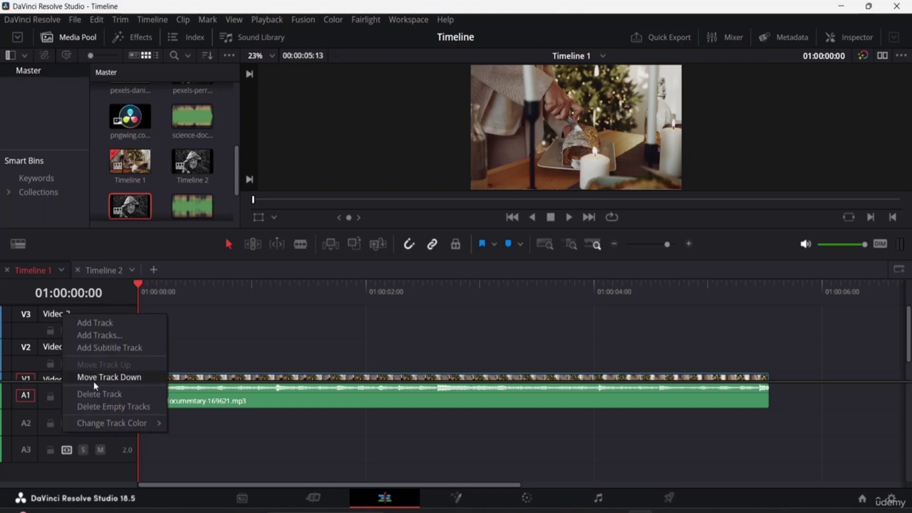
{"action": "left_click", "coordinate": [101, 403]}
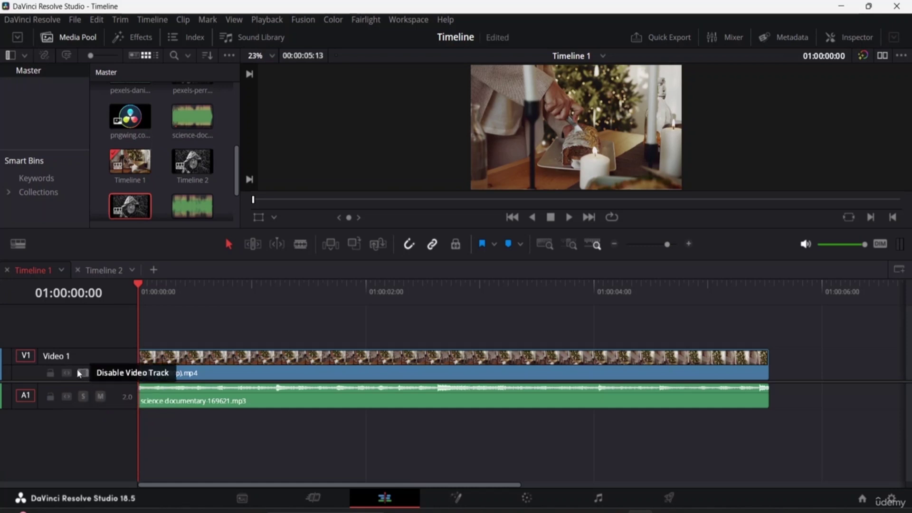
Look over the Video 1 track's options, including its track color choices, and leave them as they are.
{"action": "right_click", "coordinate": [64, 361]}
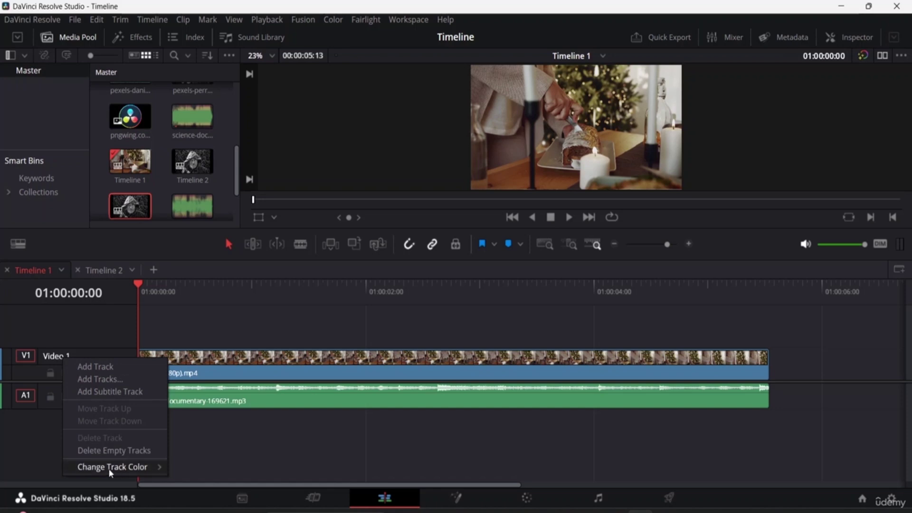
{"action": "mouse_move", "coordinate": [108, 469]}
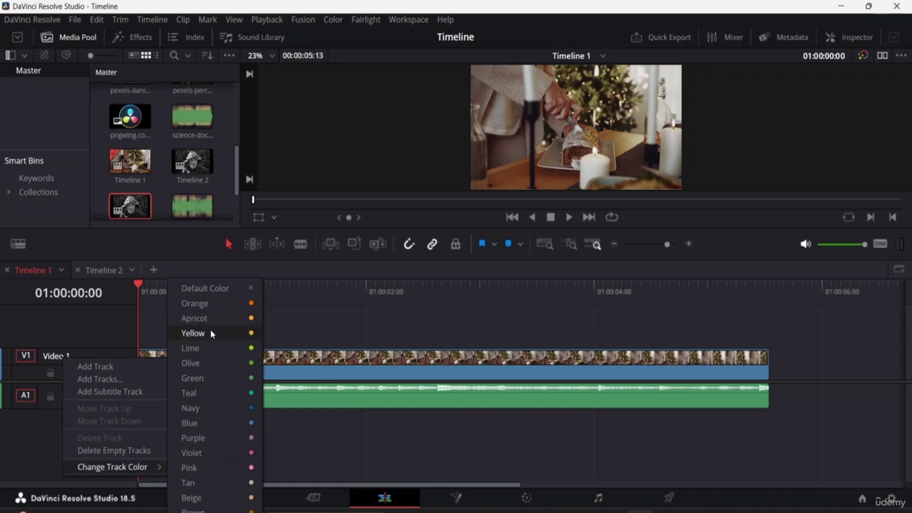
{"action": "left_click", "coordinate": [102, 337]}
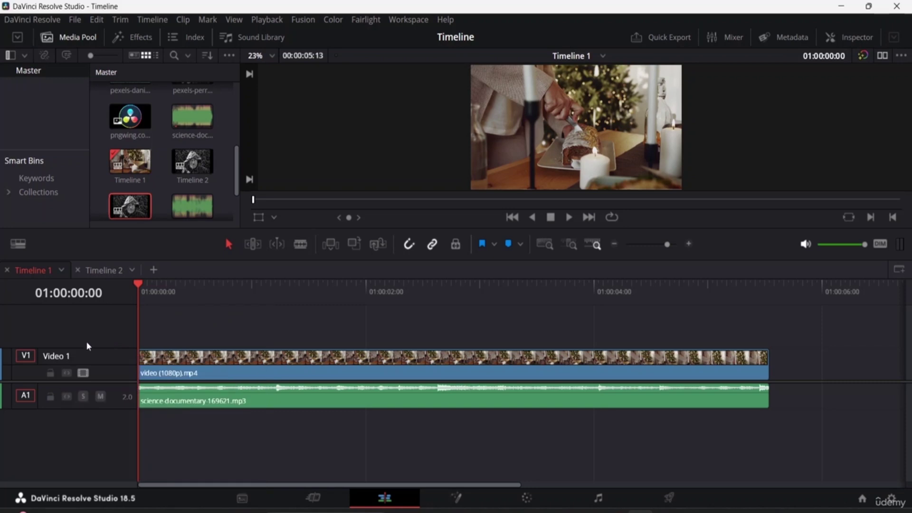
{"action": "right_click", "coordinate": [54, 362]}
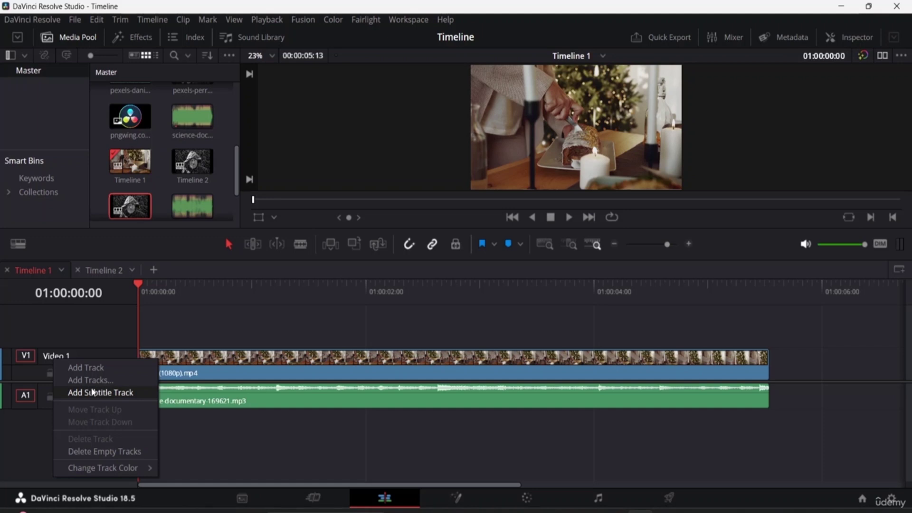
{"action": "left_click", "coordinate": [48, 250]}
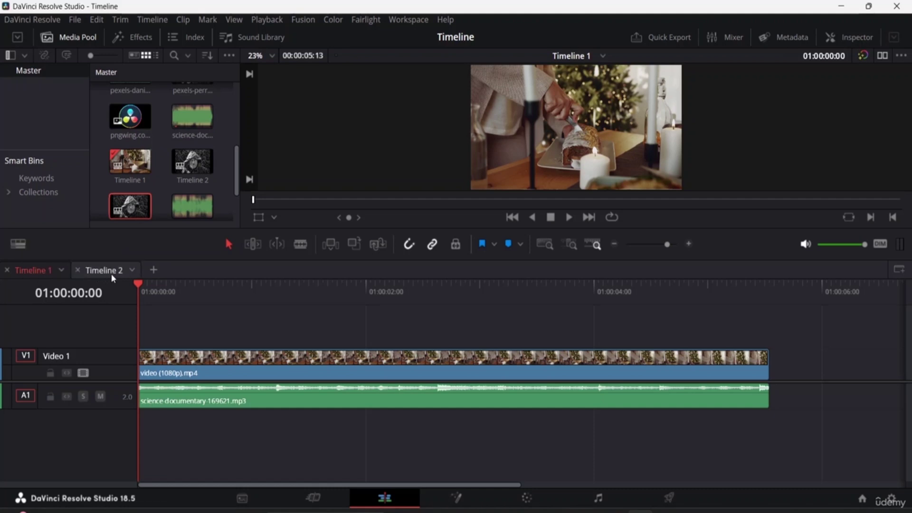
Compare the thumbnail and simple video views for the timeline clips, and return to the filmstrip view.
{"action": "left_click", "coordinate": [19, 246]}
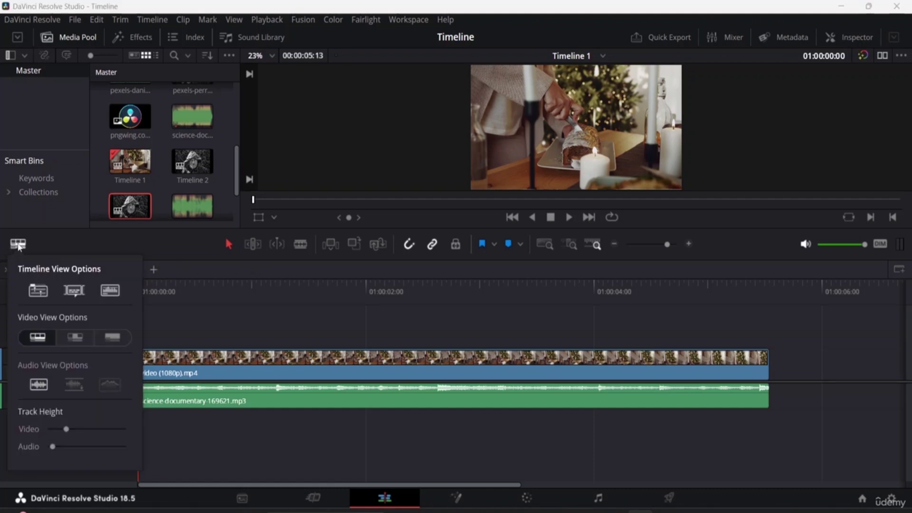
{"action": "left_click", "coordinate": [38, 338]}
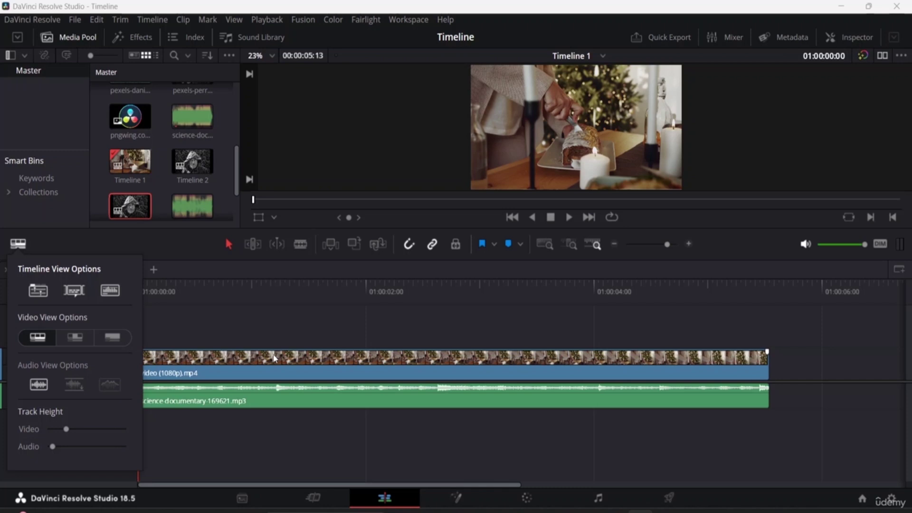
{"action": "left_click", "coordinate": [76, 338]}
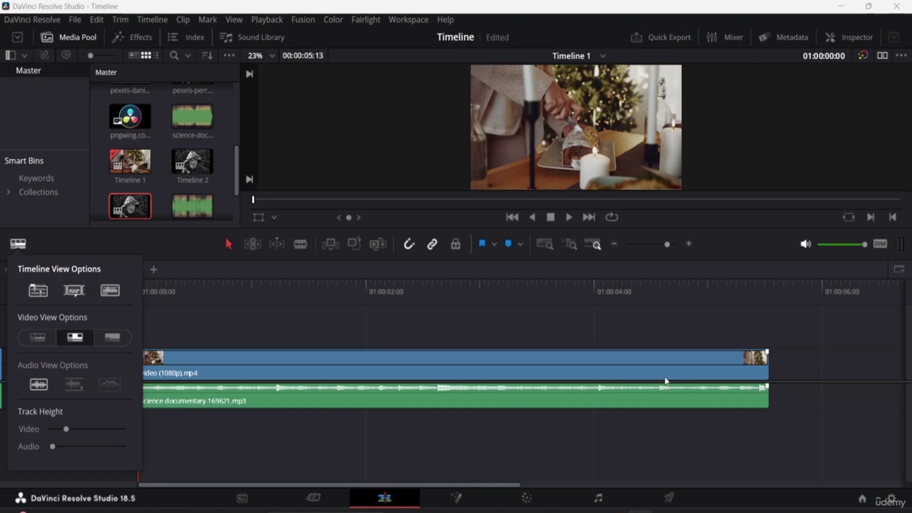
{"action": "left_click", "coordinate": [112, 338]}
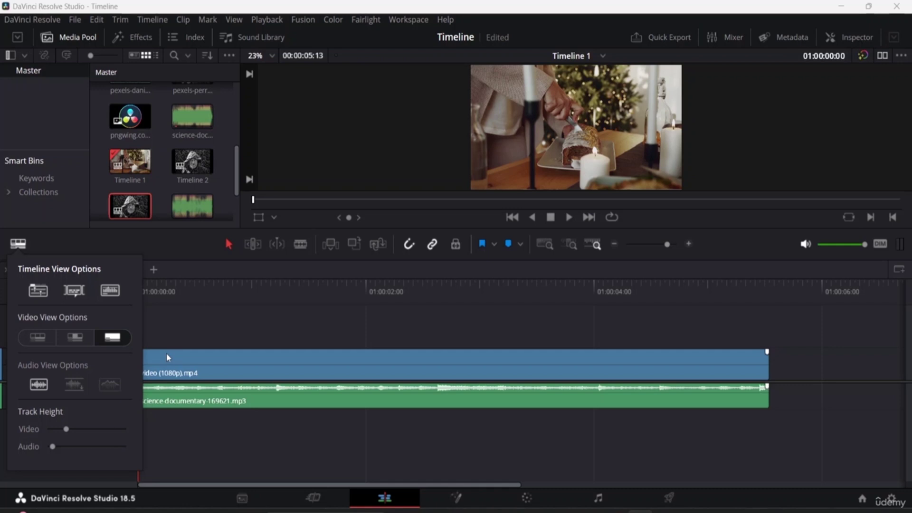
{"action": "left_click", "coordinate": [46, 340]}
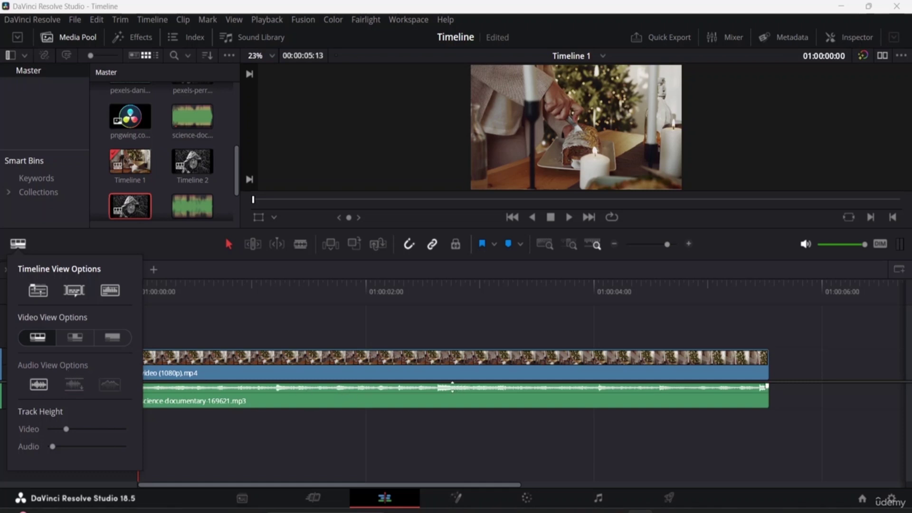
Turn off the non-rectified audio waveform, and increase the height of the audio and video tracks.
{"action": "left_click", "coordinate": [39, 386]}
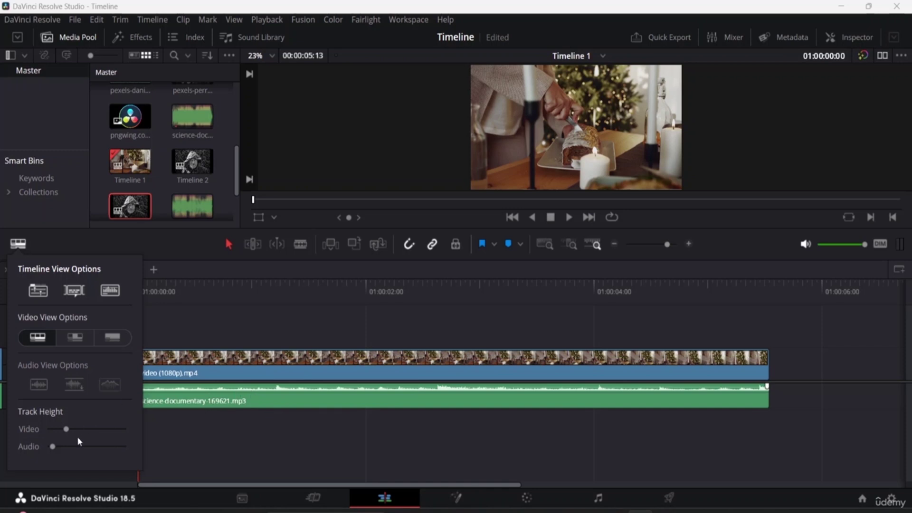
{"action": "left_click_drag", "start_coordinate": [51, 446], "coordinate": [73, 447]}
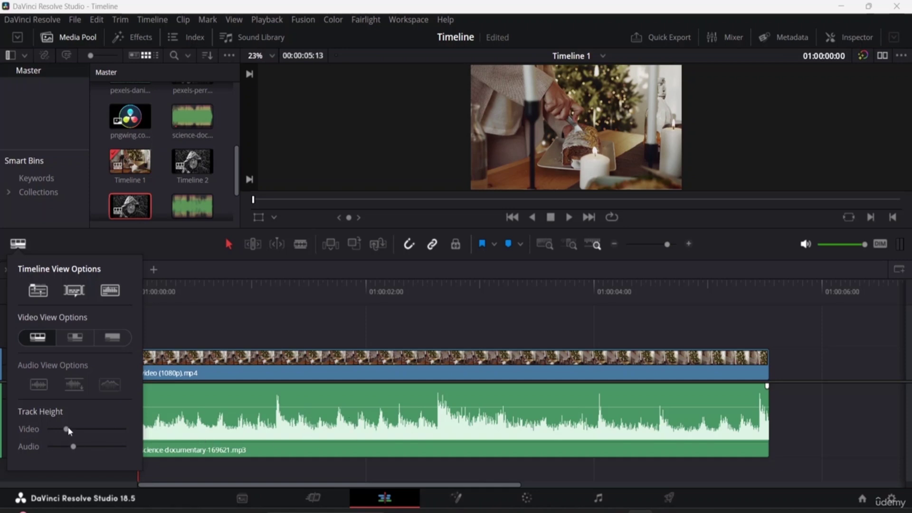
{"action": "left_click_drag", "start_coordinate": [69, 430], "coordinate": [91, 431]}
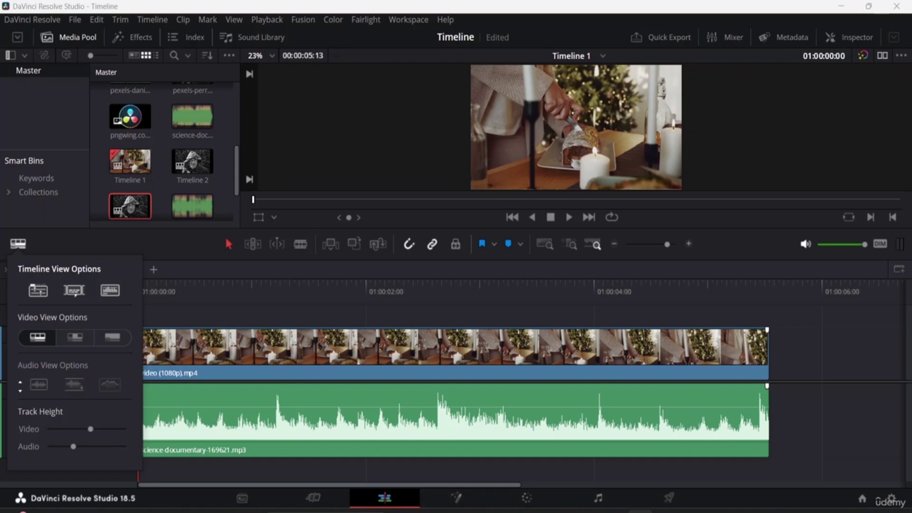
{"action": "left_click", "coordinate": [291, 184]}
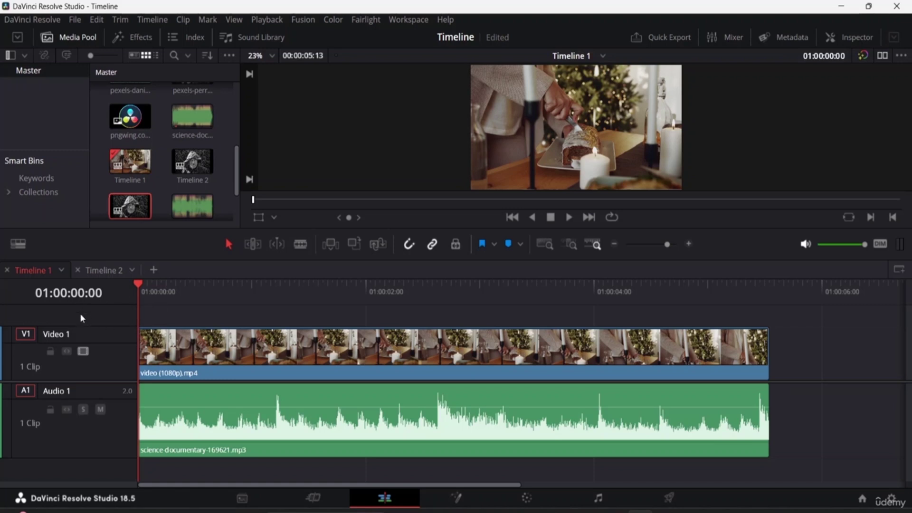
Try the Full Waveform and waveform border audio views, and end with the non-rectified waveform and its border enabled.
{"action": "left_click", "coordinate": [20, 246]}
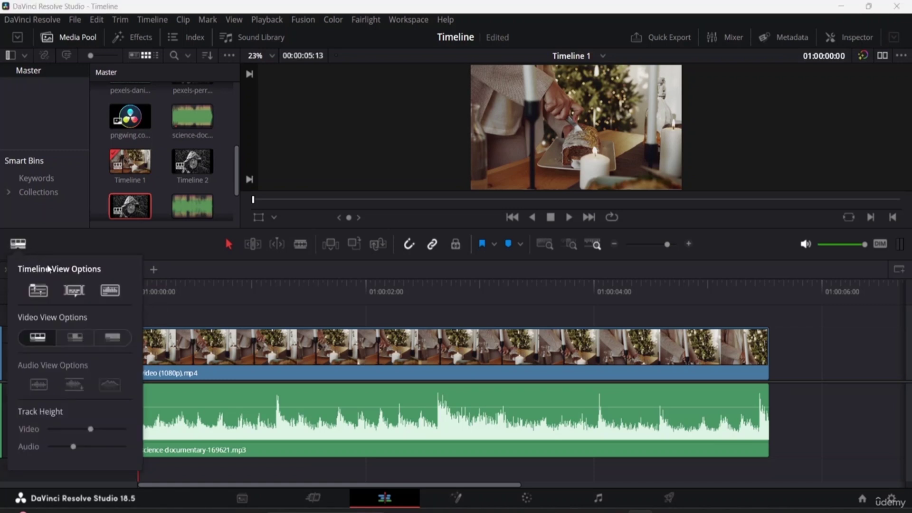
{"action": "left_click", "coordinate": [74, 386]}
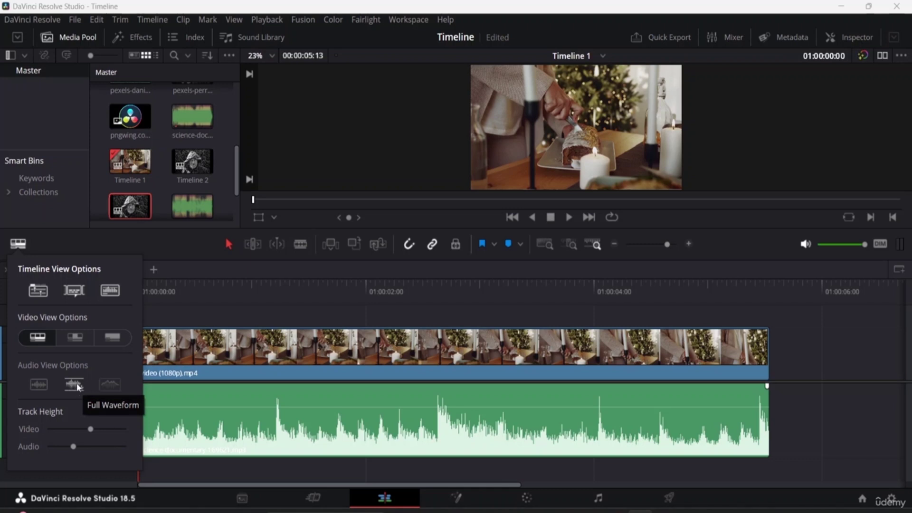
{"action": "left_click", "coordinate": [112, 385]}
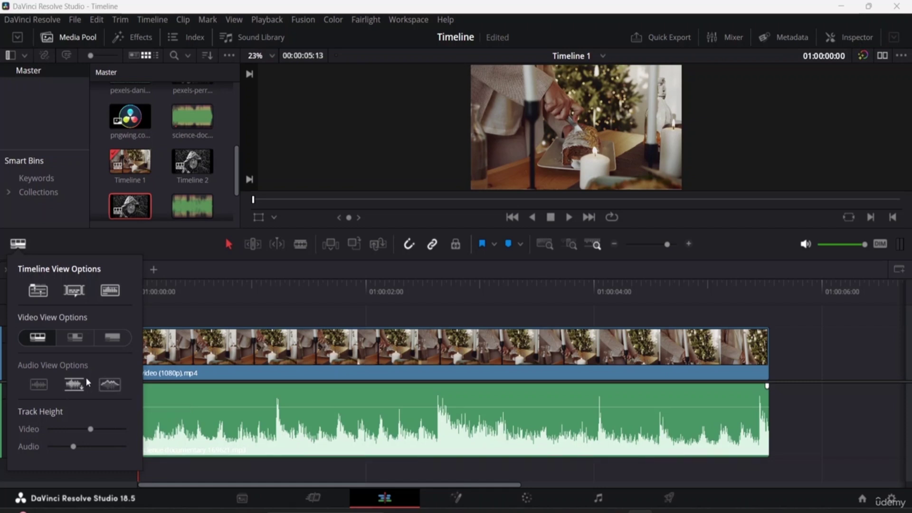
{"action": "left_click", "coordinate": [112, 386]}
{"action": "left_click", "coordinate": [76, 384]}
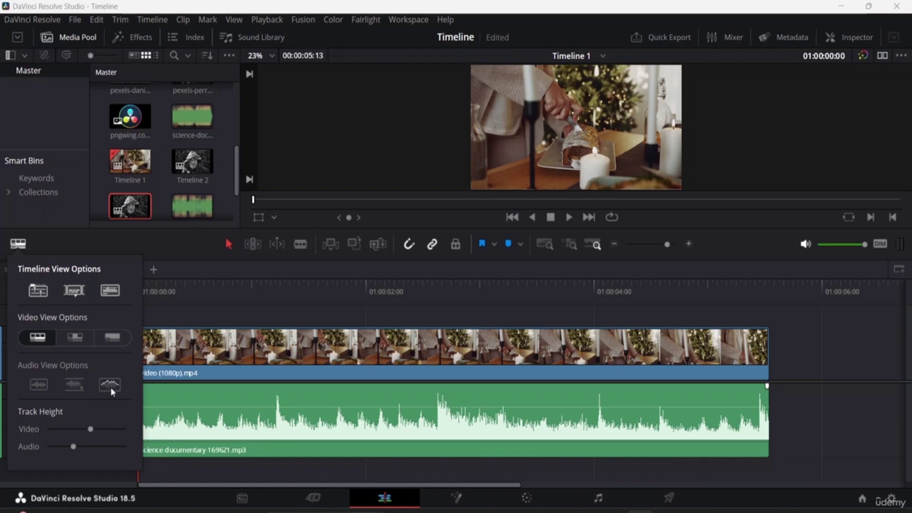
{"action": "left_click", "coordinate": [113, 386]}
{"action": "left_click", "coordinate": [38, 385]}
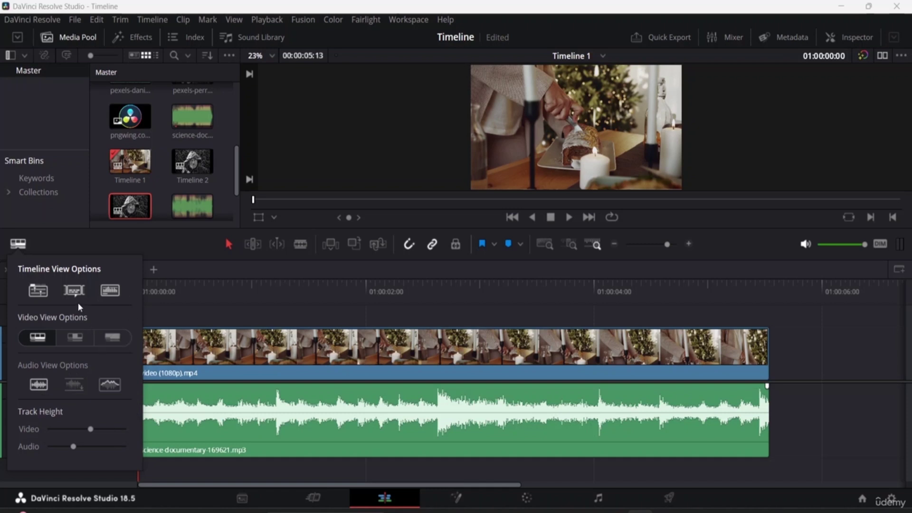
Place the playhead at 01:00:00:04, and try adjusting the volume line of the science documentary audio clip.
{"action": "left_click", "coordinate": [159, 295]}
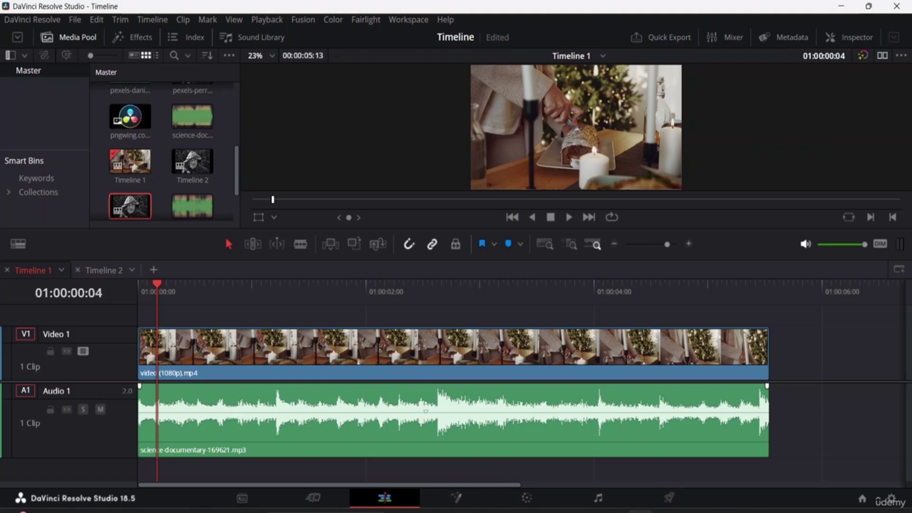
{"action": "mouse_move", "coordinate": [425, 411]}
{"action": "mouse_move", "coordinate": [426, 412]}
{"action": "left_mouse_down"}
{"action": "mouse_move", "coordinate": [426, 403]}
{"action": "mouse_move", "coordinate": [423, 436]}
{"action": "mouse_move", "coordinate": [424, 408]}
{"action": "left_mouse_up"}
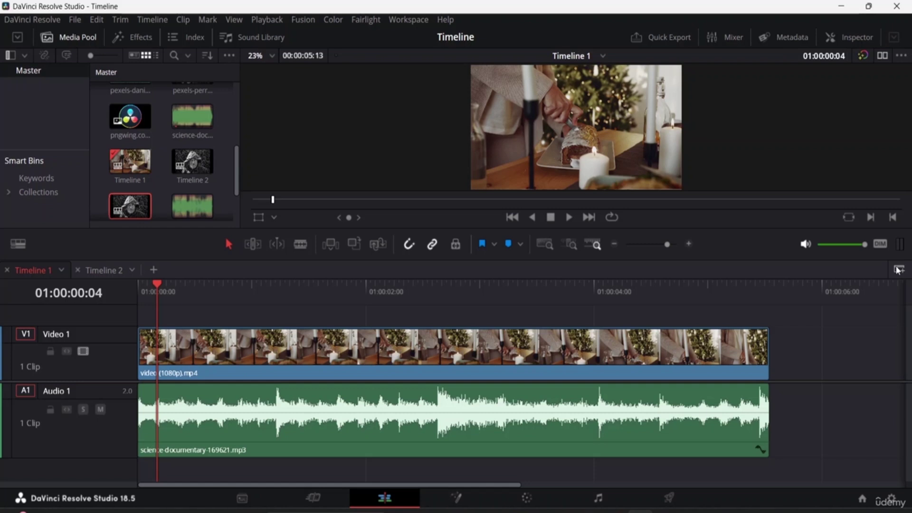
Add a second stacked timeline panel, and place Timeline 1 from the media pool at its start.
{"action": "left_click", "coordinate": [898, 269]}
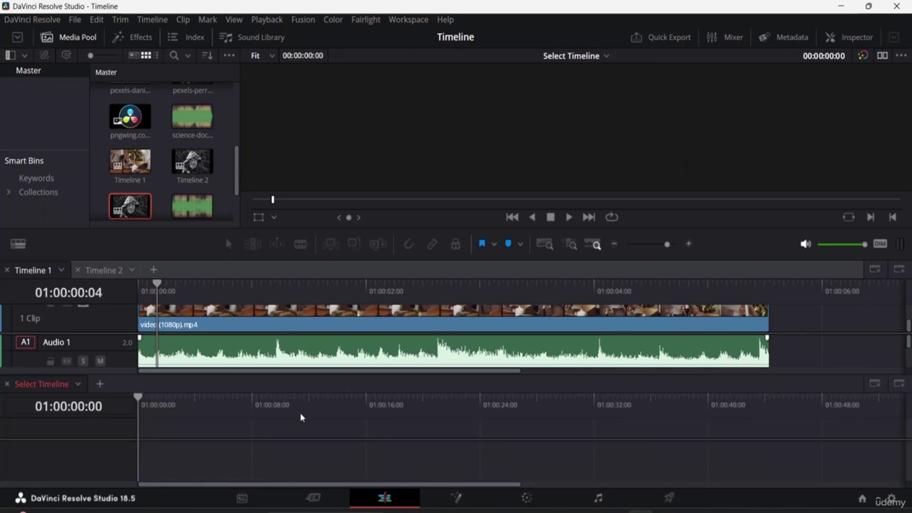
{"action": "left_click_drag", "start_coordinate": [132, 167], "coordinate": [147, 455]}
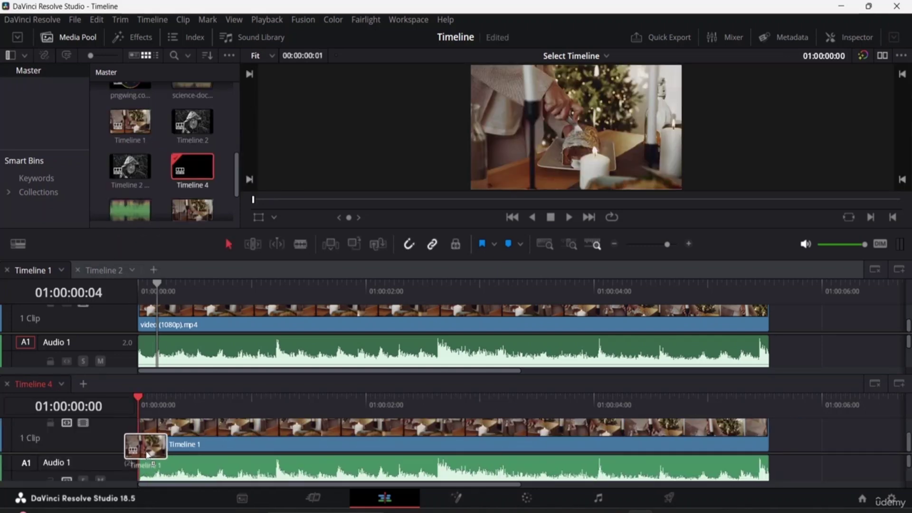
{"action": "mouse_move", "coordinate": [147, 453]}
{"action": "left_mouse_down"}
{"action": "mouse_move", "coordinate": [164, 452]}
{"action": "mouse_move", "coordinate": [136, 450]}
{"action": "left_mouse_up"}
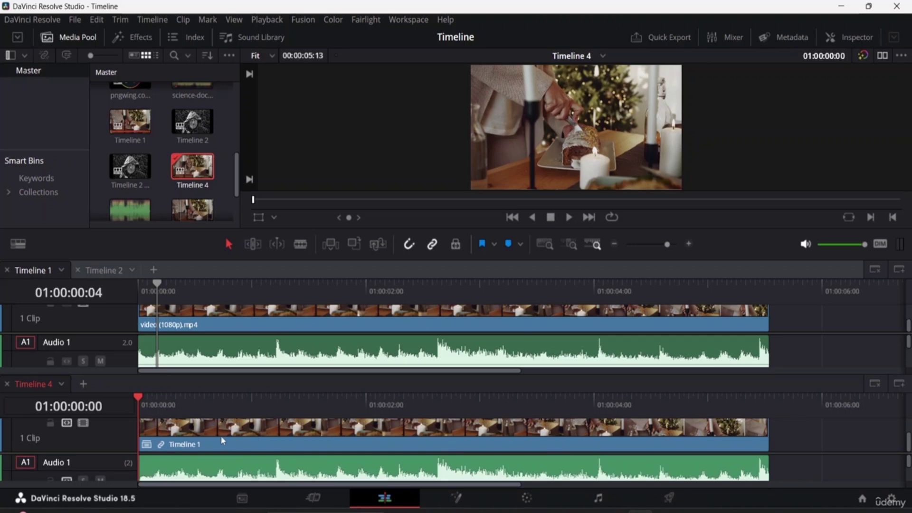
Delete the nested Timeline 1 clip from Timeline 4.
{"action": "left_click", "coordinate": [222, 438]}
{"action": "key", "text": "Delete"}
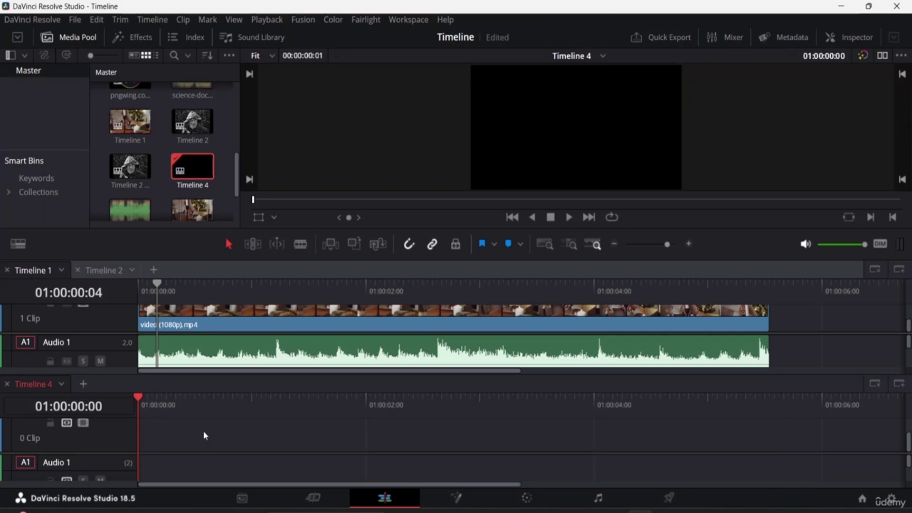
{"action": "scroll", "coordinate": [99, 426], "scroll_direction": "up", "scroll_amount": 1}
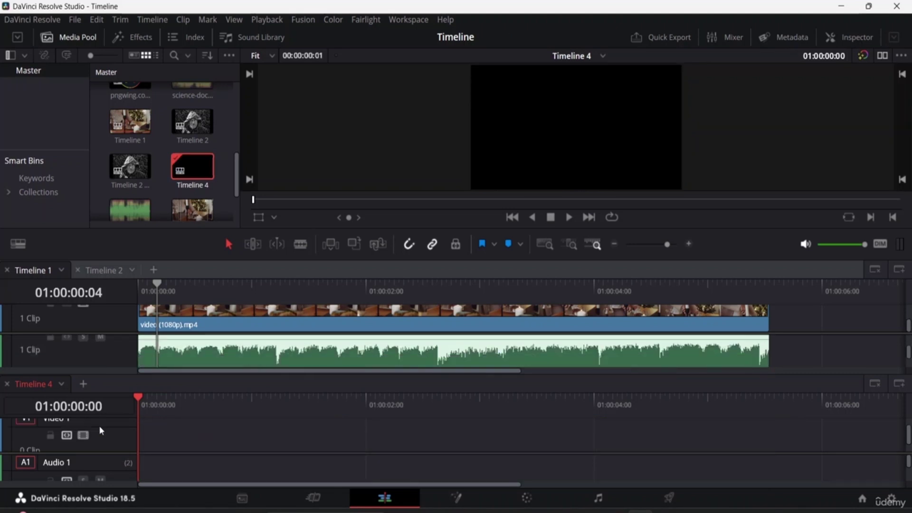
Check Timeline 4's list of timelines, close its tab, and remove the stacked timeline panel.
{"action": "left_click", "coordinate": [61, 384]}
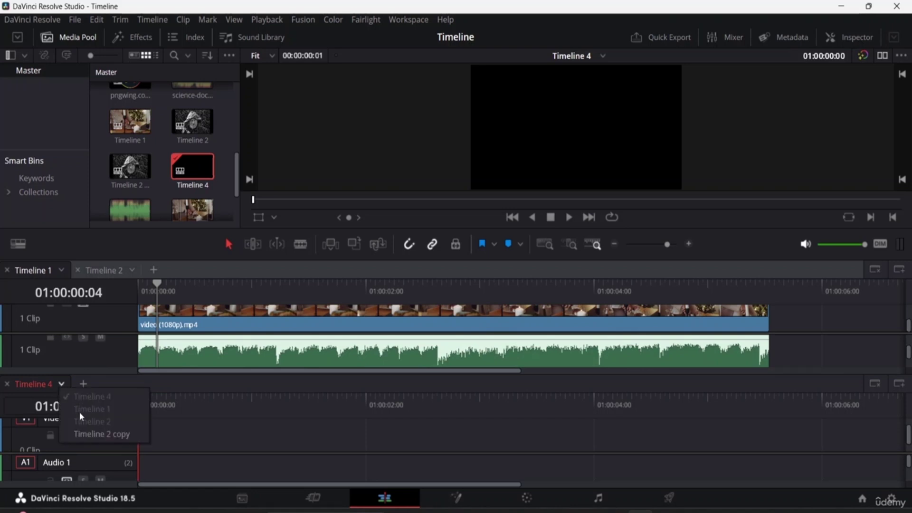
{"action": "left_click", "coordinate": [186, 414]}
{"action": "left_click", "coordinate": [7, 386]}
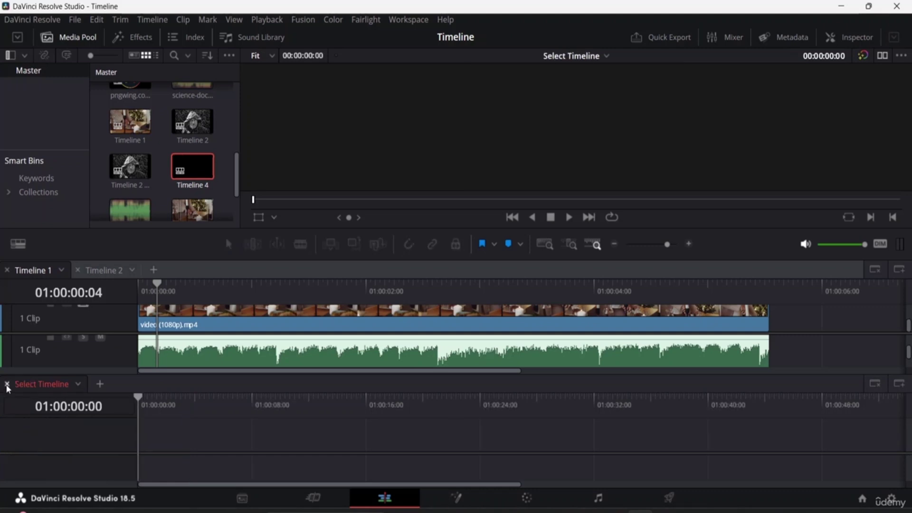
{"action": "left_click", "coordinate": [877, 385]}
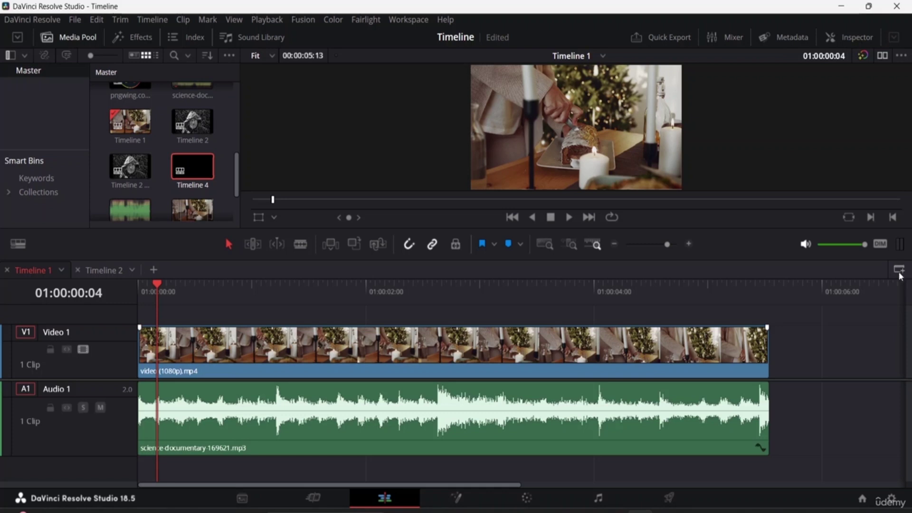
Set the timeline viewer's zoom to Fit, and move the playhead to the start of Timeline 1.
{"action": "left_click", "coordinate": [272, 55]}
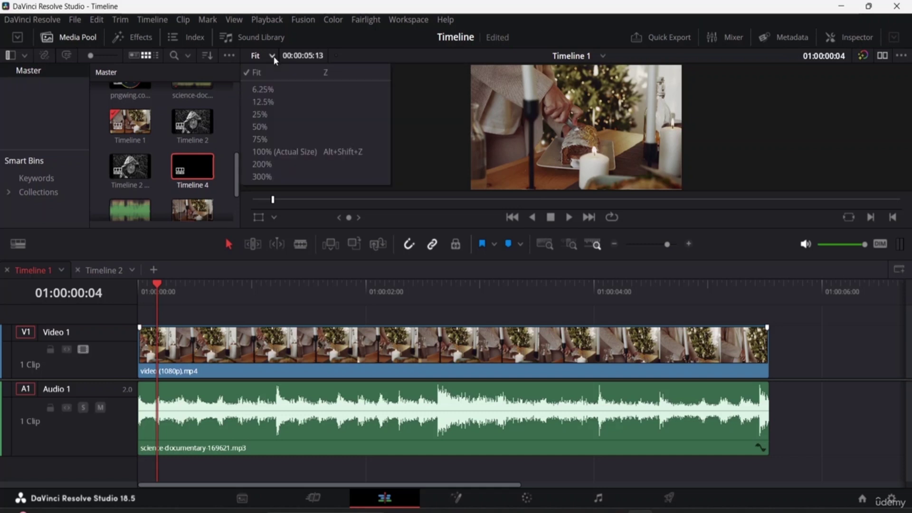
{"action": "left_click", "coordinate": [272, 70]}
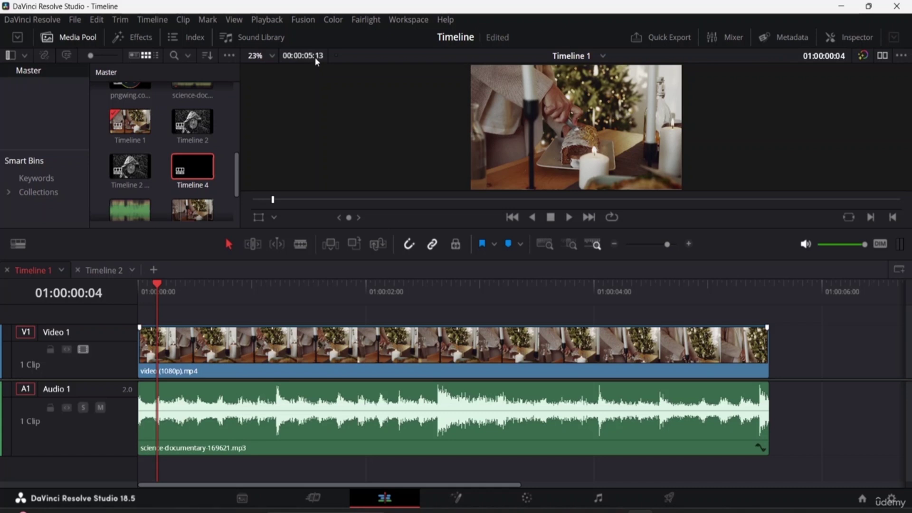
{"action": "left_click_drag", "start_coordinate": [158, 281], "coordinate": [120, 282]}
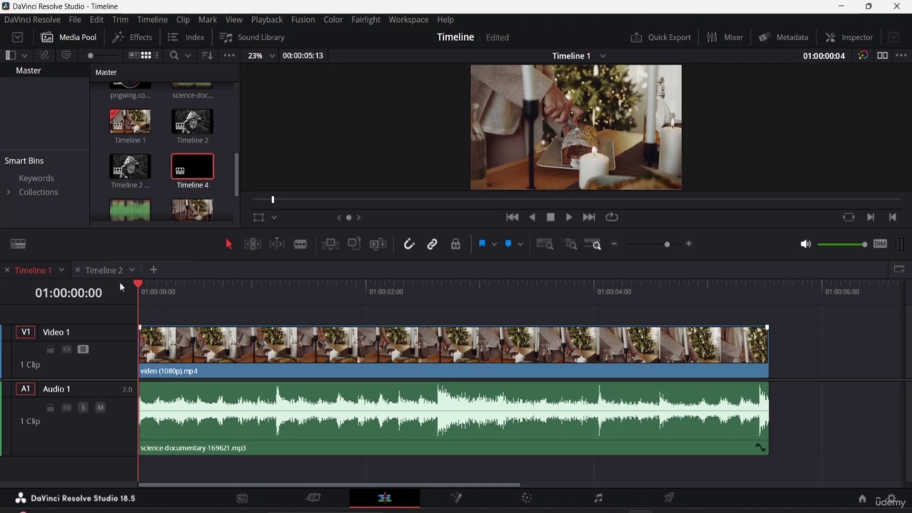
View Timeline 2 in the viewer, check the options available for its portrait photo clip, and return to Timeline 1.
{"action": "left_click", "coordinate": [114, 273]}
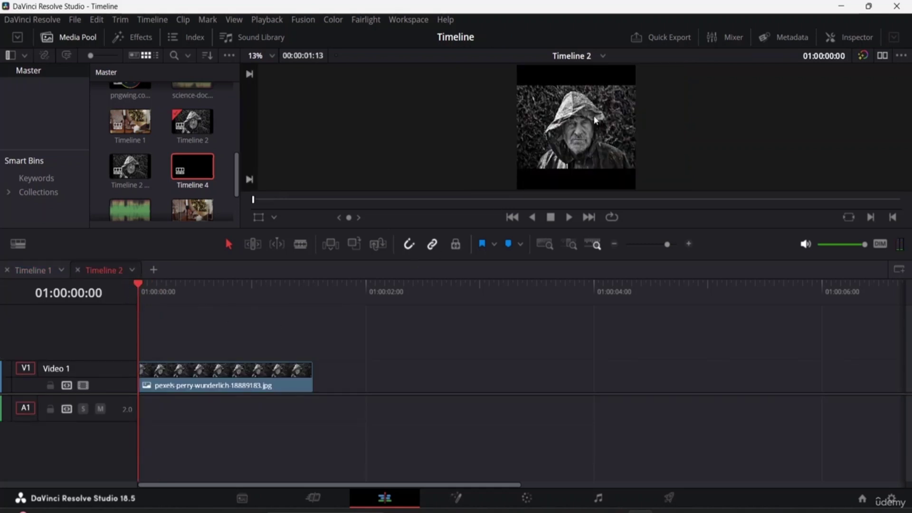
{"action": "right_click", "coordinate": [209, 377]}
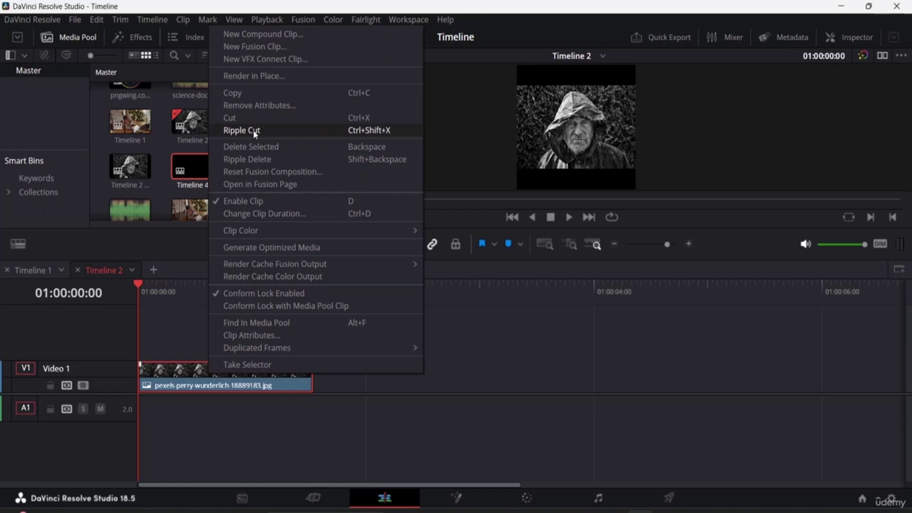
{"action": "left_click", "coordinate": [477, 294]}
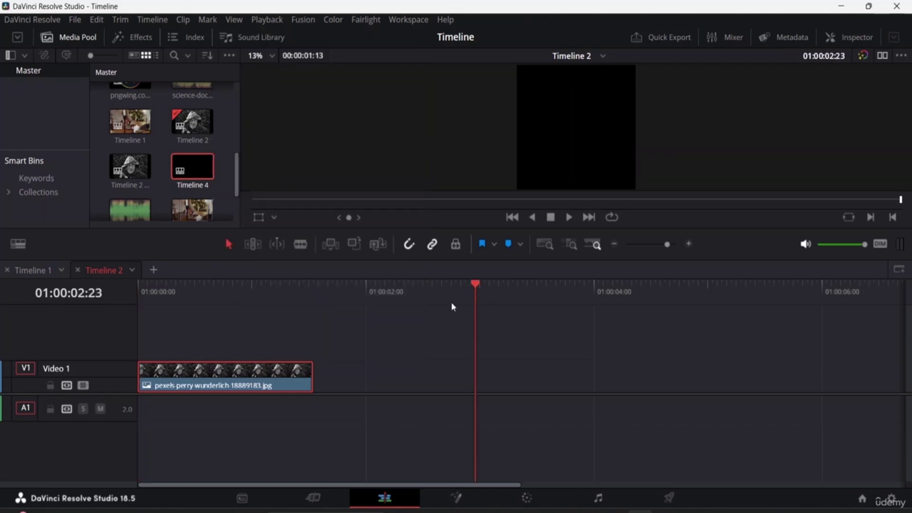
{"action": "left_click", "coordinate": [51, 269]}
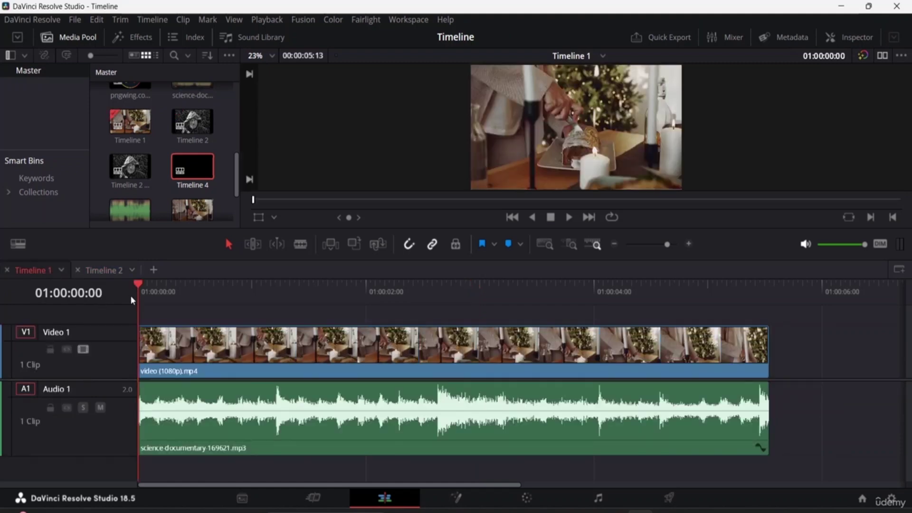
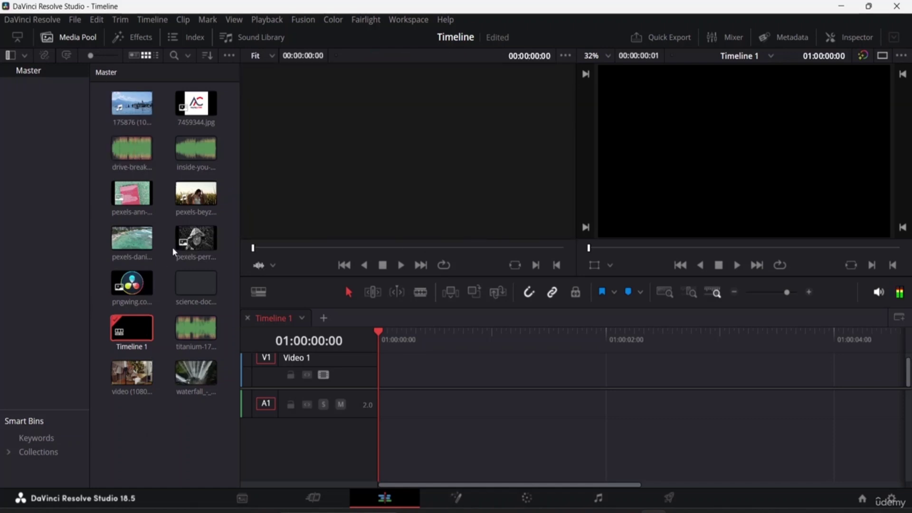
Preview the aerial beach clip from the media pool in the source viewer, playing it from its beginning.
{"action": "left_click", "coordinate": [124, 247]}
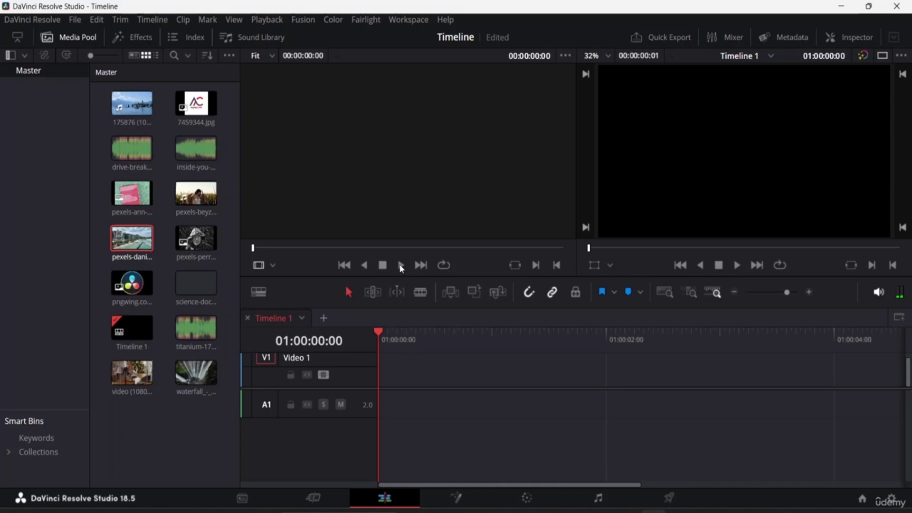
{"action": "left_click", "coordinate": [134, 244]}
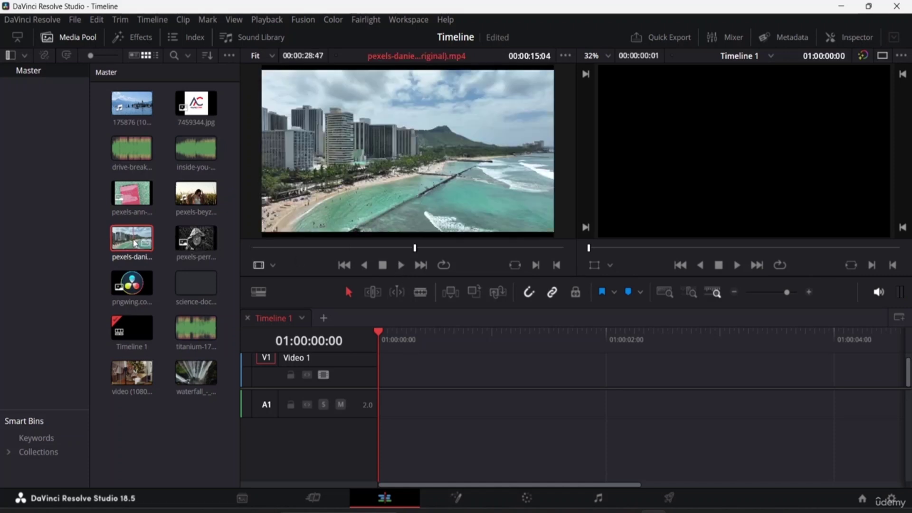
{"action": "left_click", "coordinate": [255, 247]}
{"action": "left_click", "coordinate": [402, 264]}
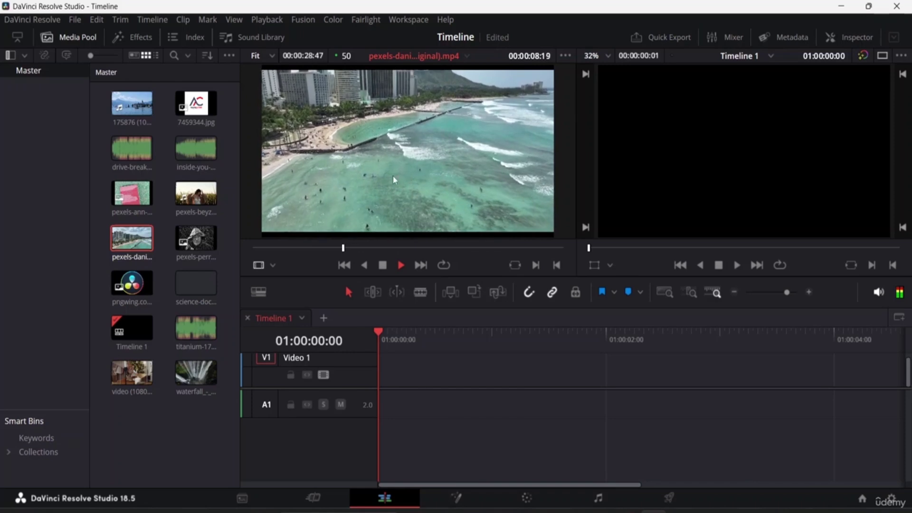
Preview the media pool clip of the woman in the field, and place it at the start of Timeline 1.
{"action": "left_click", "coordinate": [204, 195]}
{"action": "left_click", "coordinate": [514, 248]}
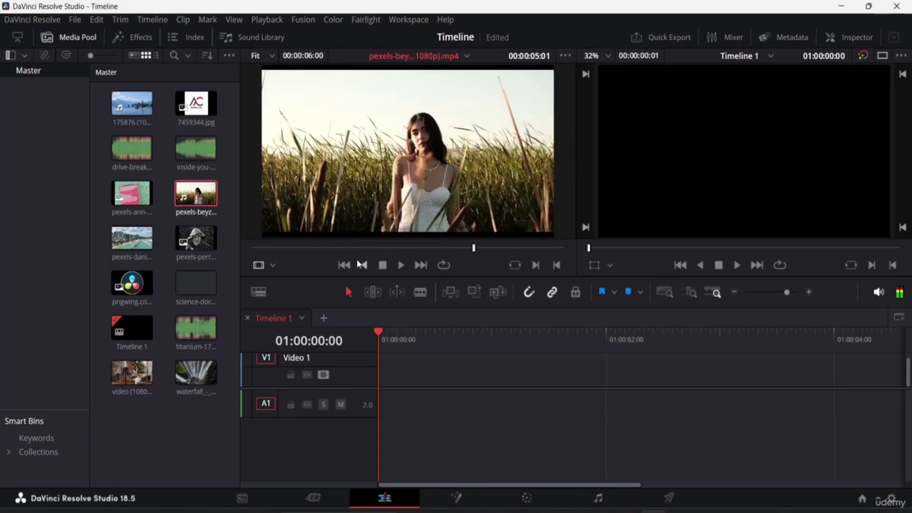
{"action": "left_click_drag", "start_coordinate": [514, 248], "coordinate": [243, 265]}
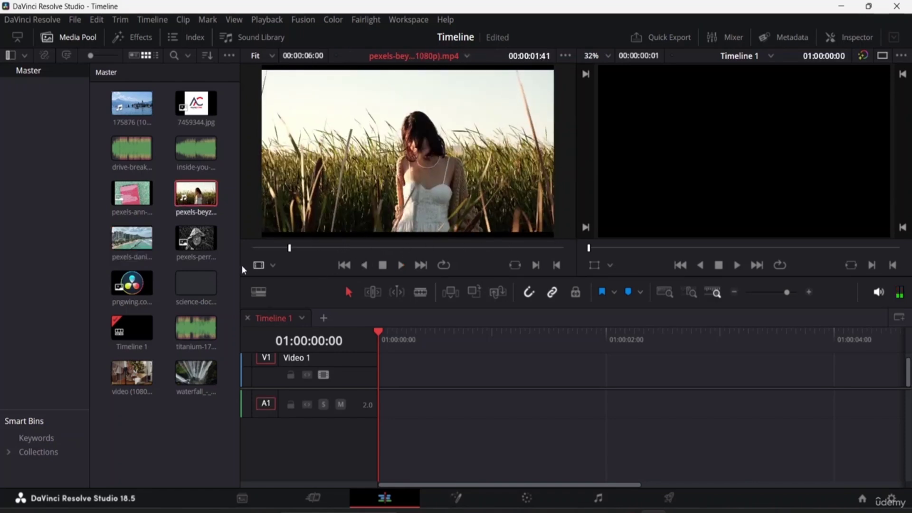
{"action": "left_click", "coordinate": [401, 266]}
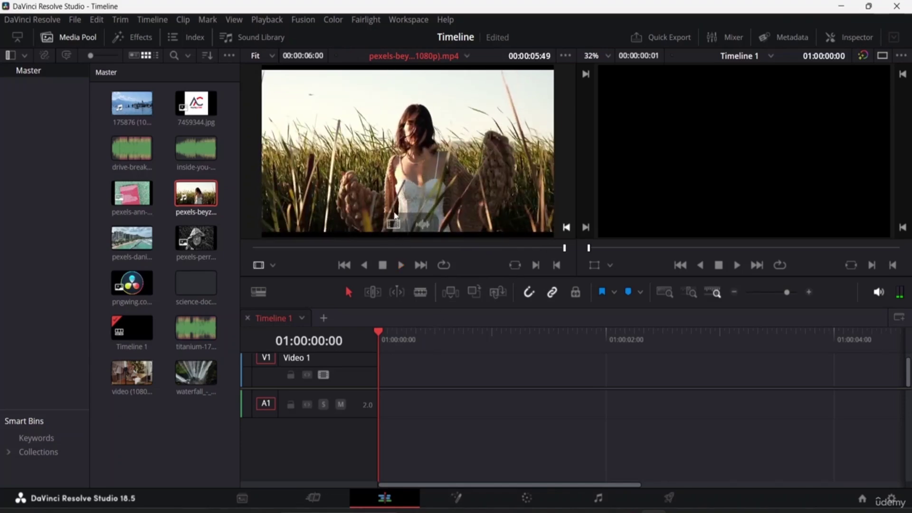
{"action": "left_click_drag", "start_coordinate": [405, 128], "coordinate": [379, 386]}
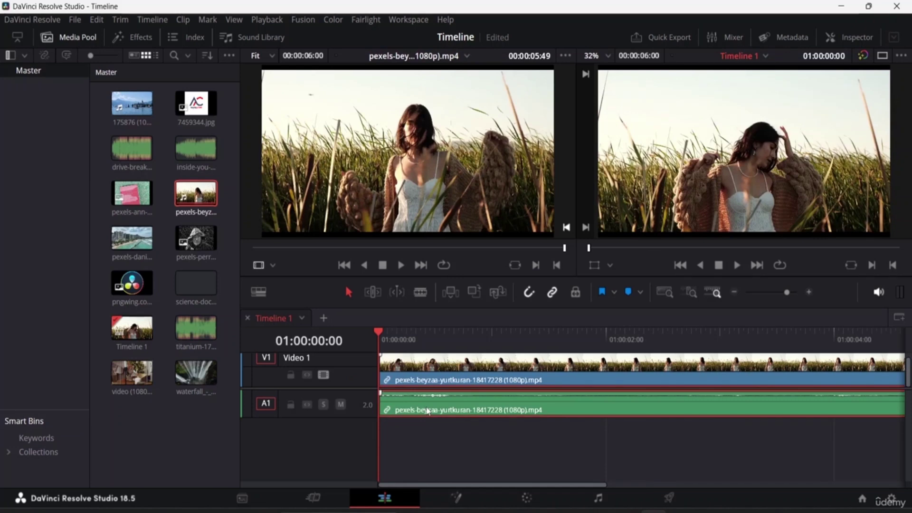
Unlink the field clip's video and audio, and cut the audio part from track A1.
{"action": "right_click", "coordinate": [429, 410]}
{"action": "left_click", "coordinate": [459, 396]}
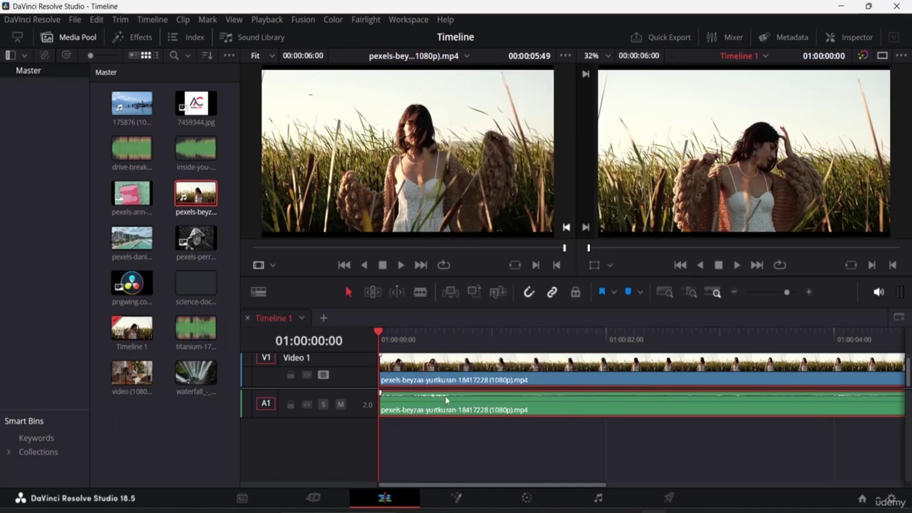
{"action": "left_click", "coordinate": [444, 432]}
{"action": "left_click", "coordinate": [445, 411]}
{"action": "right_click", "coordinate": [445, 412]}
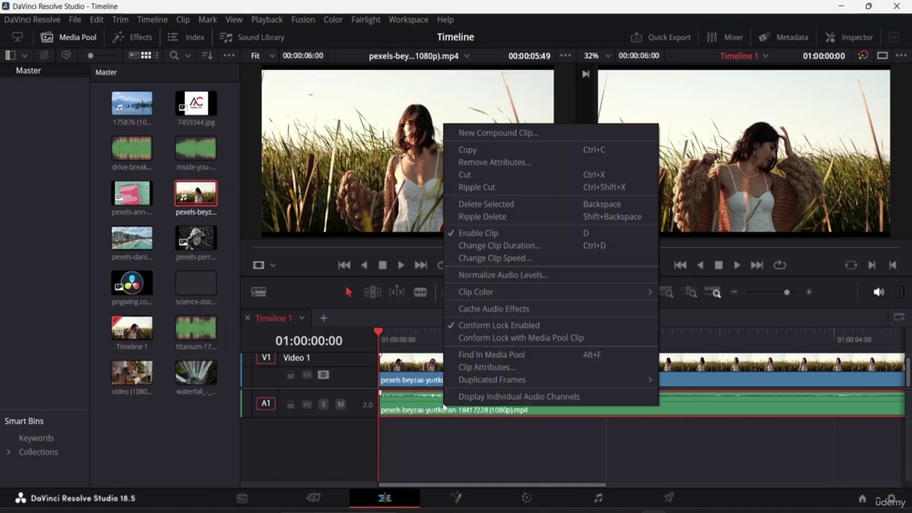
{"action": "left_click", "coordinate": [486, 174]}
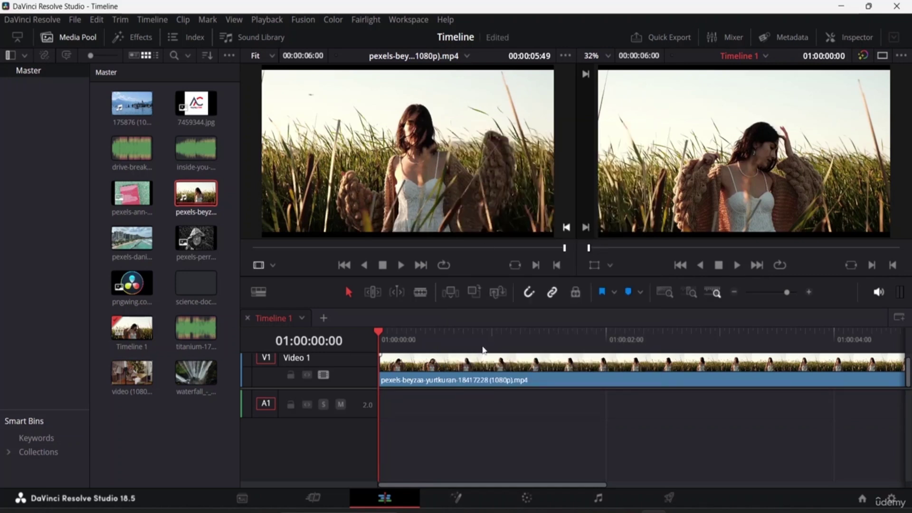
Play through the whole field clip on the timeline, and return the playhead to the start.
{"action": "left_click", "coordinate": [473, 379]}
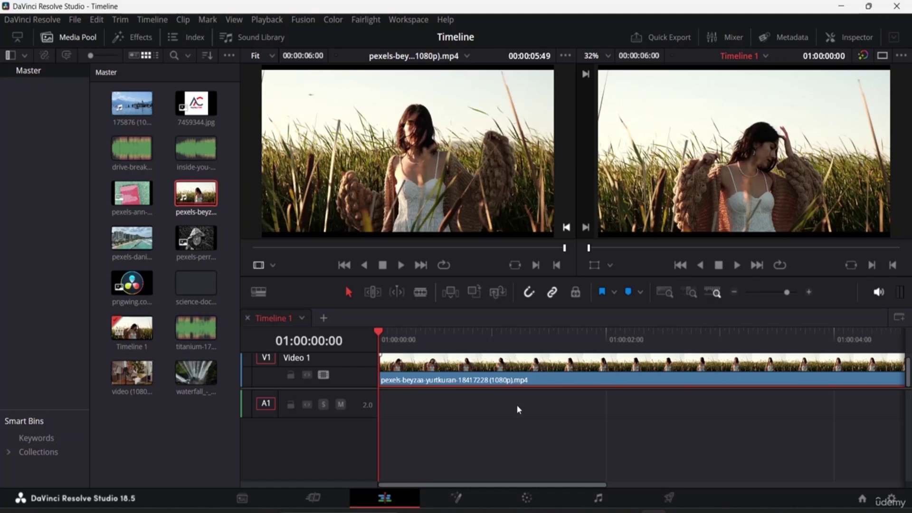
{"action": "key", "text": "ctrl+minus"}
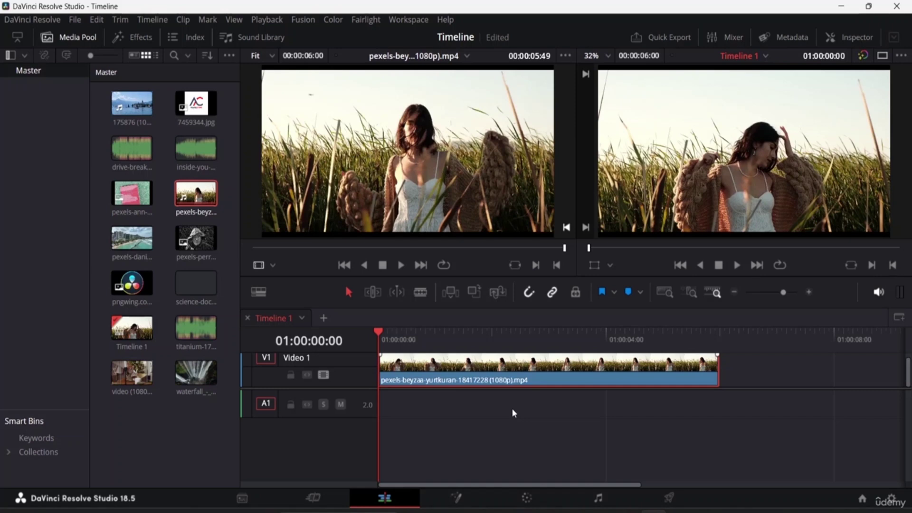
{"action": "key", "text": "space"}
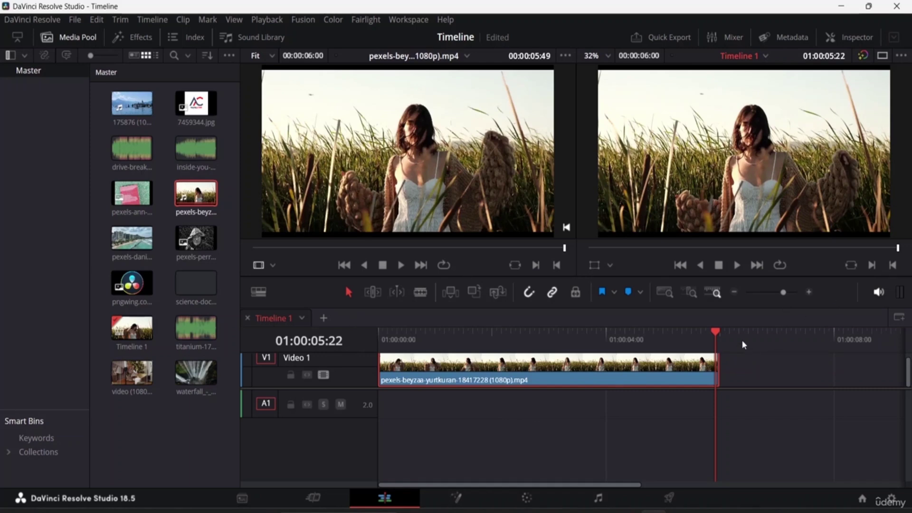
{"action": "left_click_drag", "start_coordinate": [713, 333], "coordinate": [378, 335]}
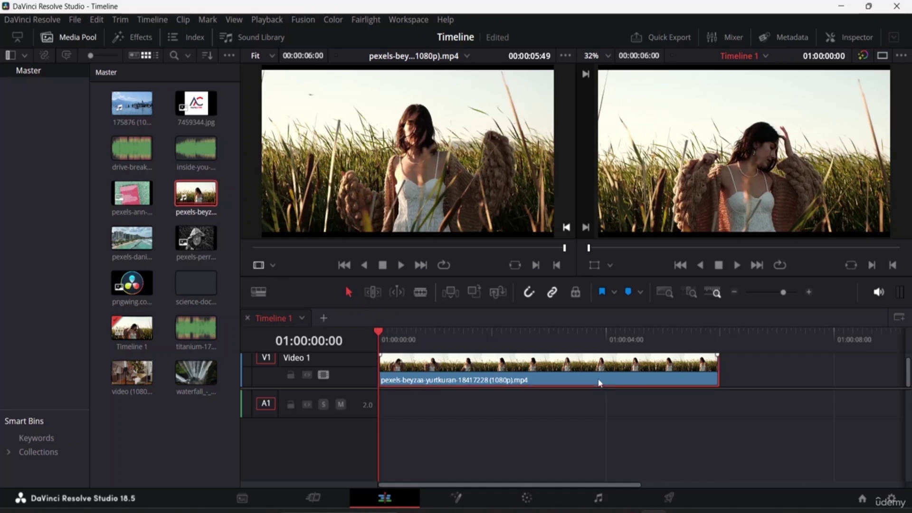
{"action": "left_click", "coordinate": [659, 425]}
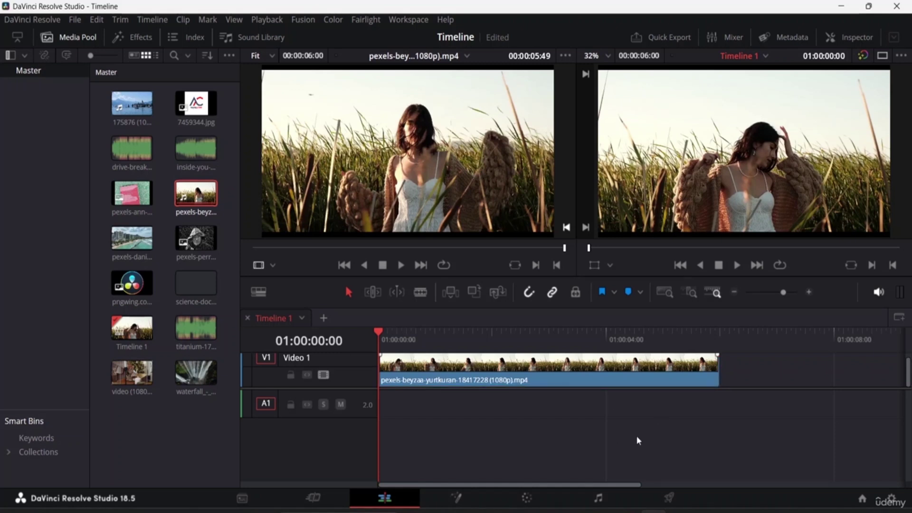
Place the pink-and-teal still image at the end of the field clip on Video 1, and delete it again.
{"action": "left_click", "coordinate": [209, 189]}
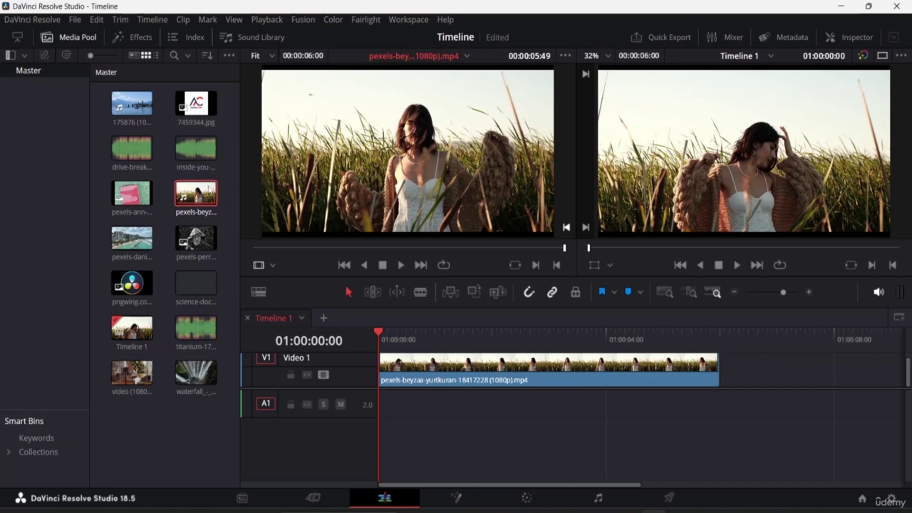
{"action": "left_click_drag", "start_coordinate": [133, 192], "coordinate": [720, 372]}
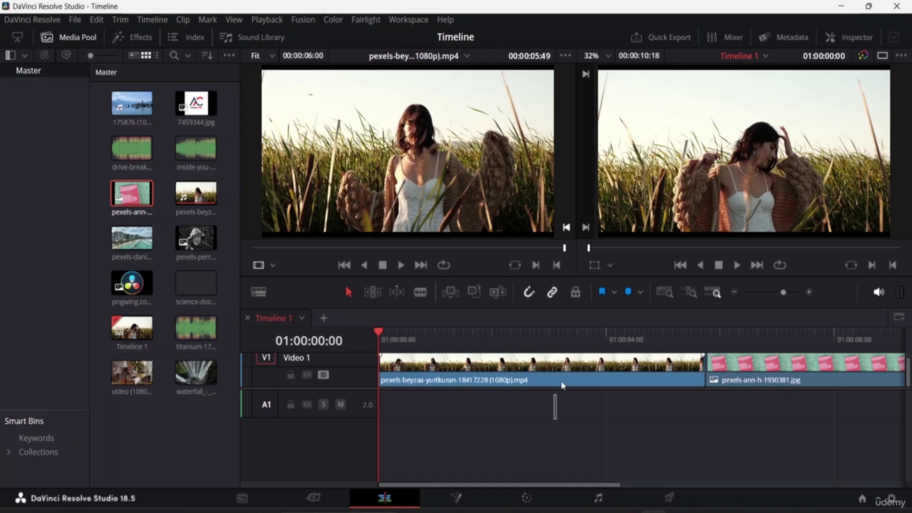
{"action": "left_click_drag", "start_coordinate": [562, 384], "coordinate": [853, 361]}
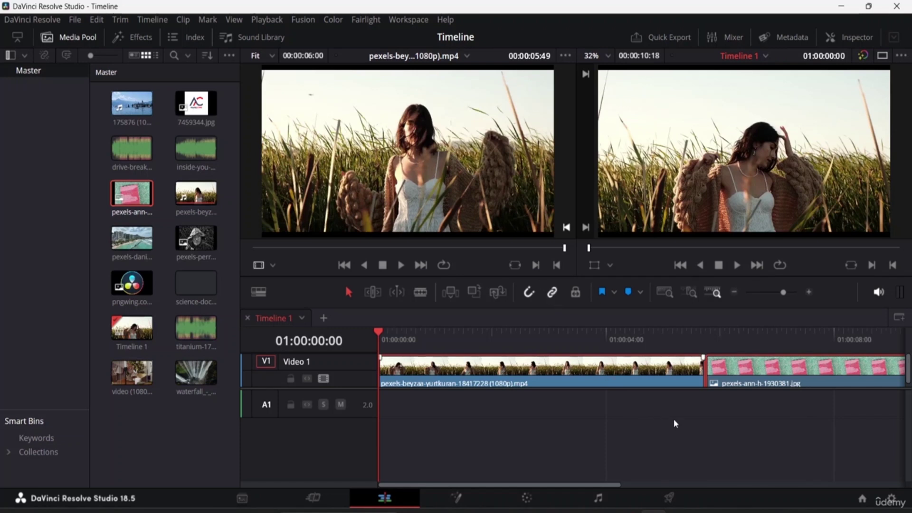
{"action": "left_click", "coordinate": [772, 380]}
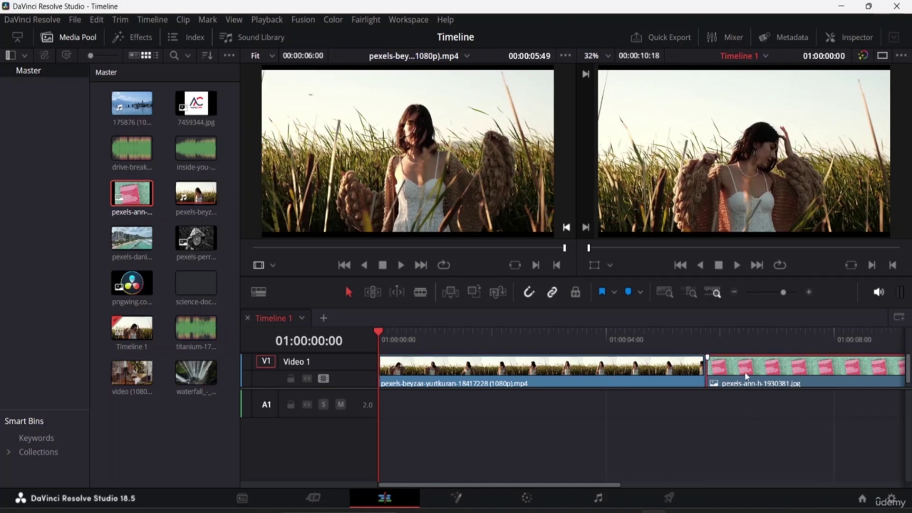
{"action": "key", "text": "Delete"}
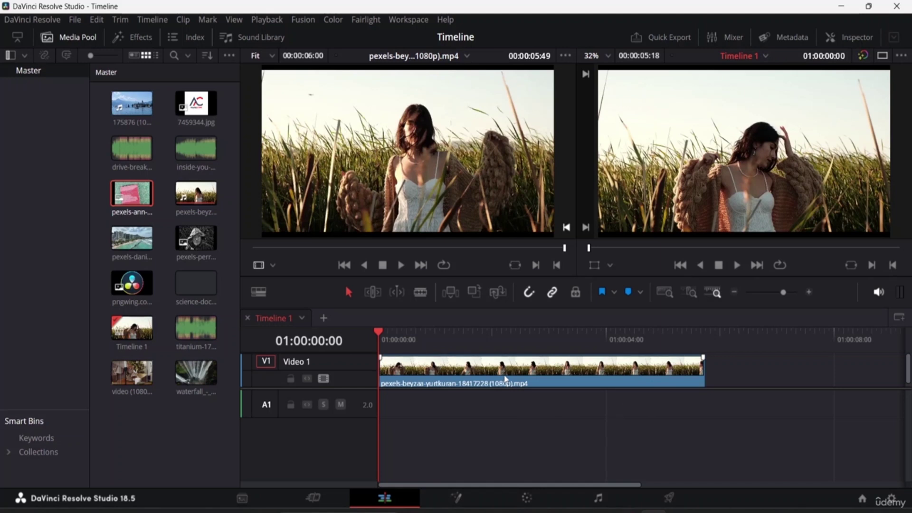
Shift the field clip later and back to the start, set the playhead to 01:00:01:14, and shrink and restore Video 1's height.
{"action": "left_click_drag", "start_coordinate": [439, 371], "coordinate": [471, 403]}
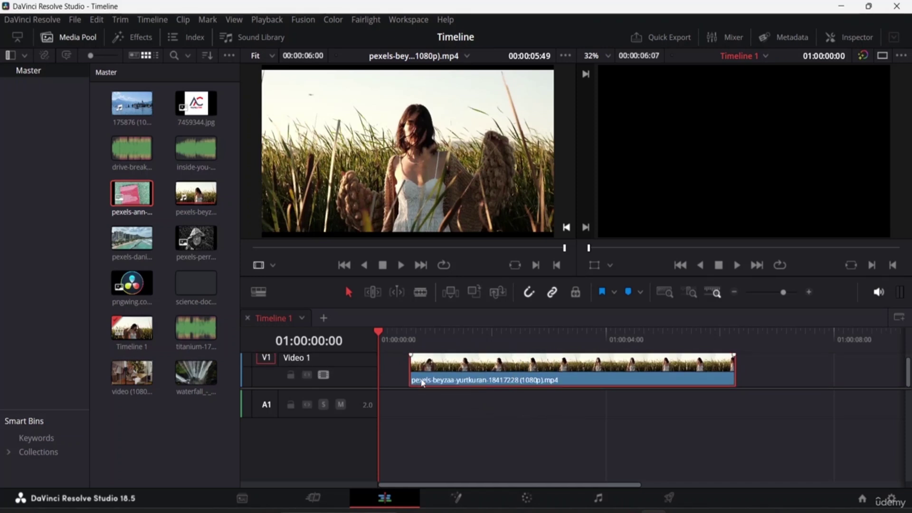
{"action": "left_click_drag", "start_coordinate": [346, 361], "coordinate": [346, 366]}
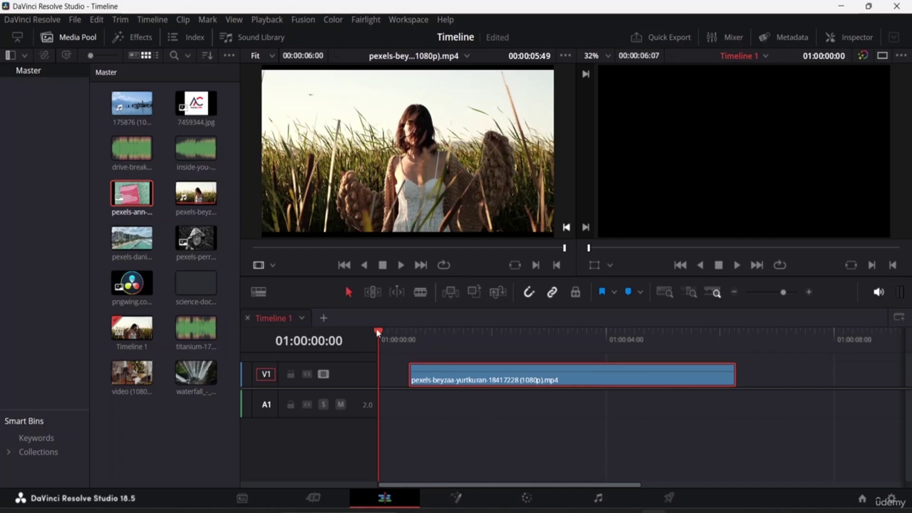
{"action": "left_click_drag", "start_coordinate": [378, 332], "coordinate": [454, 373]}
{"action": "left_click_drag", "start_coordinate": [564, 368], "coordinate": [518, 374]}
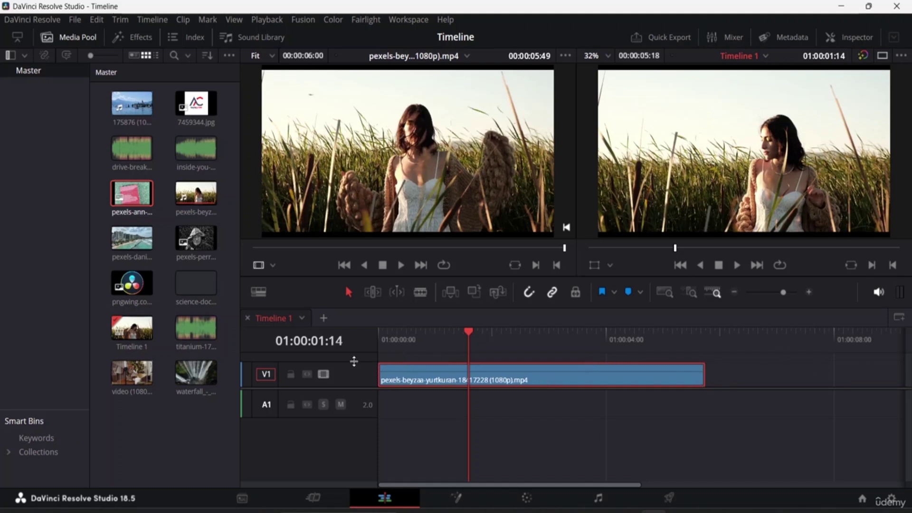
{"action": "left_click_drag", "start_coordinate": [357, 362], "coordinate": [357, 347]}
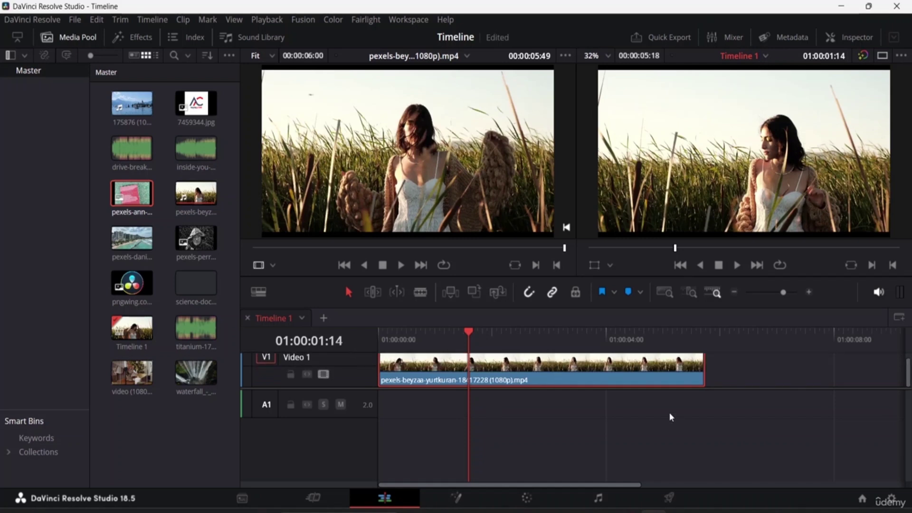
Extend the field clip's end to its full length of 00:00:06:00, and move the clip 00:00:01:09 later on Video 1.
{"action": "left_click_drag", "start_coordinate": [909, 369], "coordinate": [909, 360]}
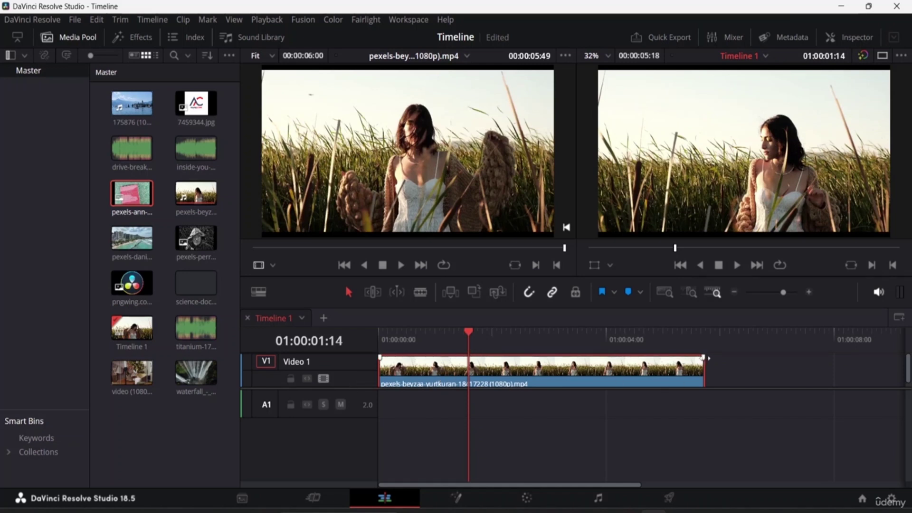
{"action": "left_click_drag", "start_coordinate": [704, 356], "coordinate": [743, 367]}
{"action": "left_click_drag", "start_coordinate": [729, 387], "coordinate": [726, 381]}
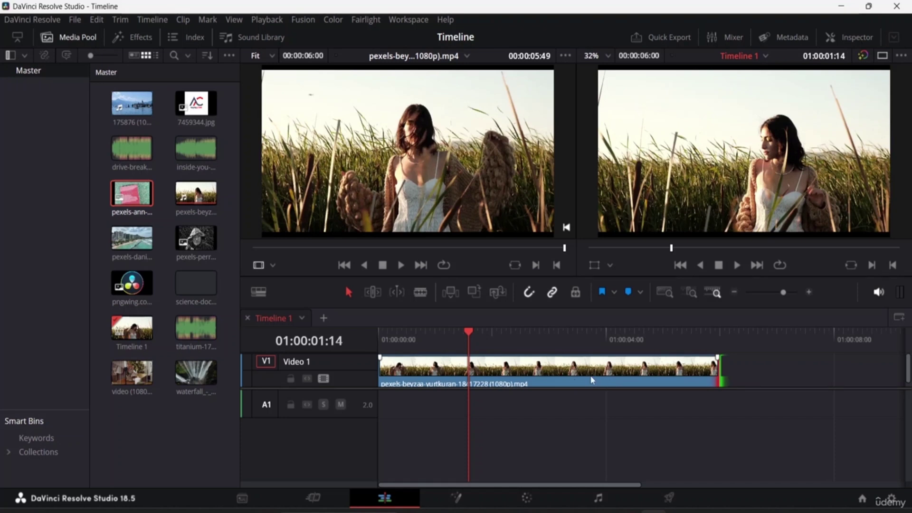
{"action": "left_click_drag", "start_coordinate": [587, 365], "coordinate": [664, 361]}
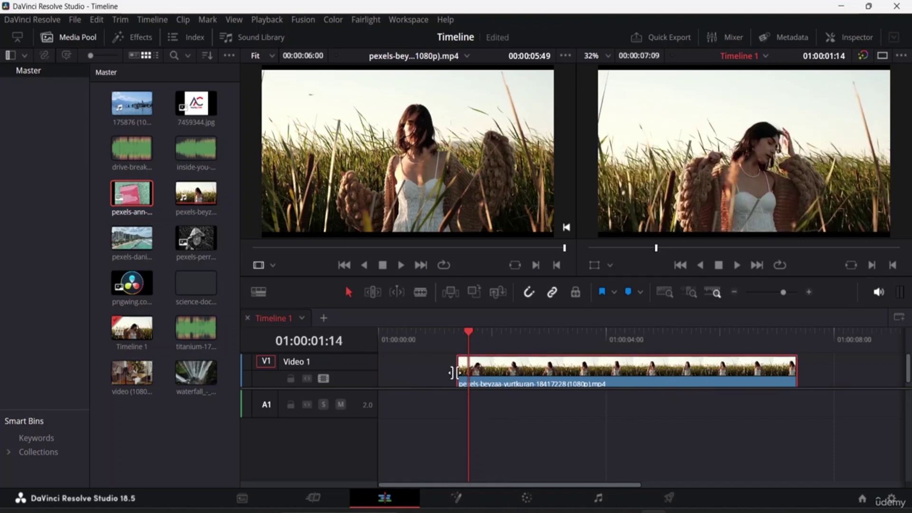
Move the field clip back to the start of the timeline on Video 1.
{"action": "left_click", "coordinate": [459, 371]}
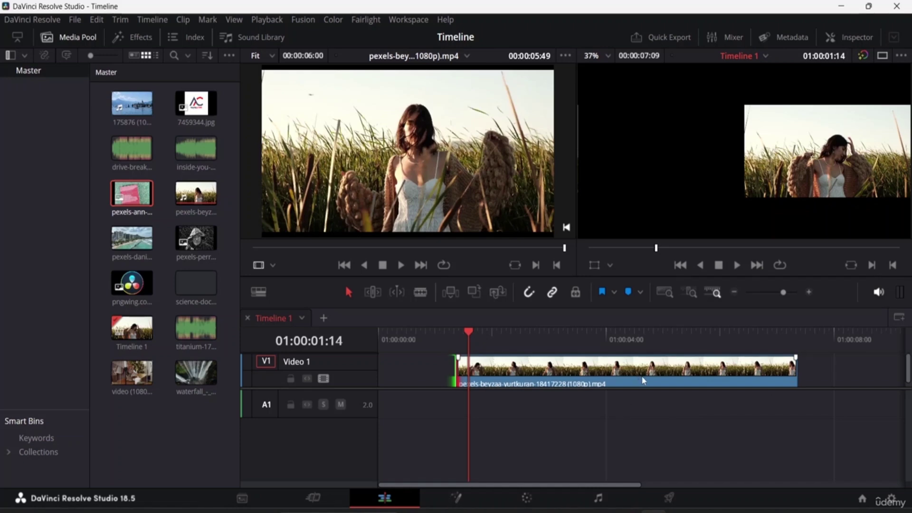
{"action": "left_click_drag", "start_coordinate": [643, 380], "coordinate": [567, 406]}
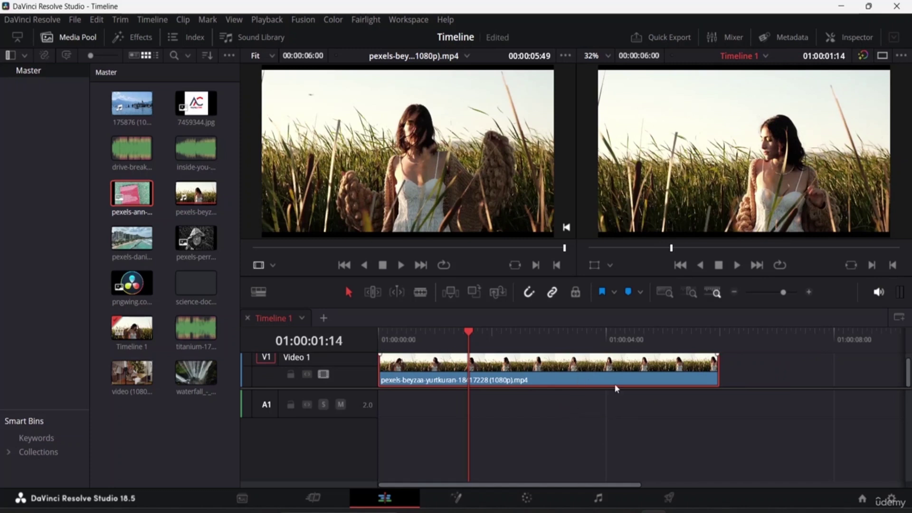
{"action": "left_click_drag", "start_coordinate": [616, 388], "coordinate": [616, 388]}
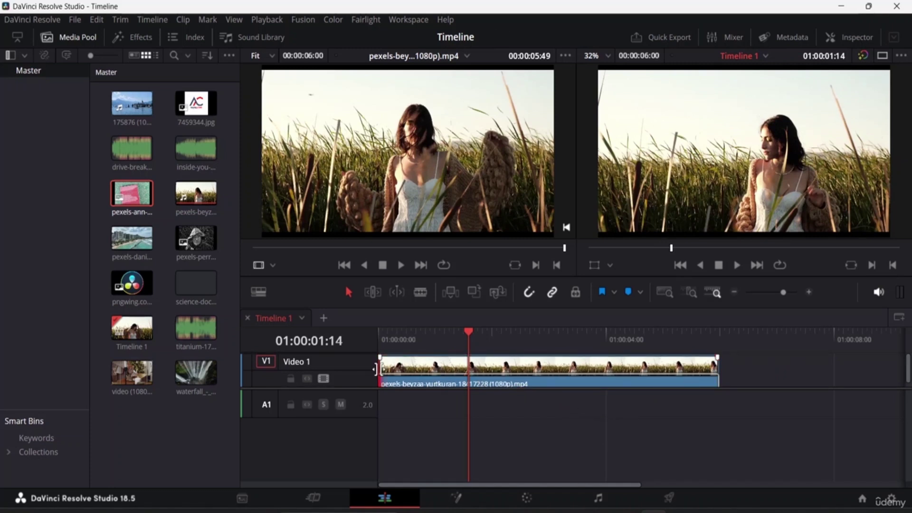
Trim the field clip at both ends to about 00:00:03:13, and move it to the start of the timeline.
{"action": "left_click_drag", "start_coordinate": [375, 369], "coordinate": [434, 370]}
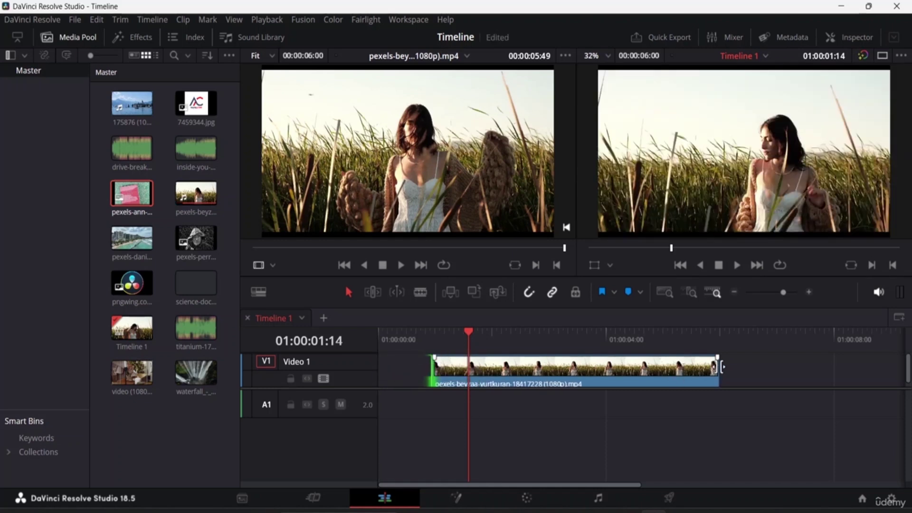
{"action": "left_click_drag", "start_coordinate": [714, 367], "coordinate": [632, 371]}
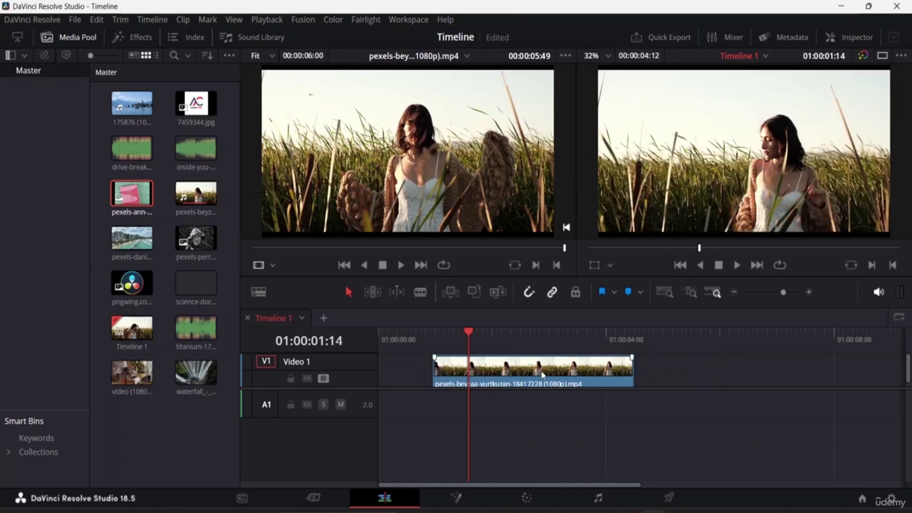
{"action": "left_click_drag", "start_coordinate": [536, 378], "coordinate": [481, 381]}
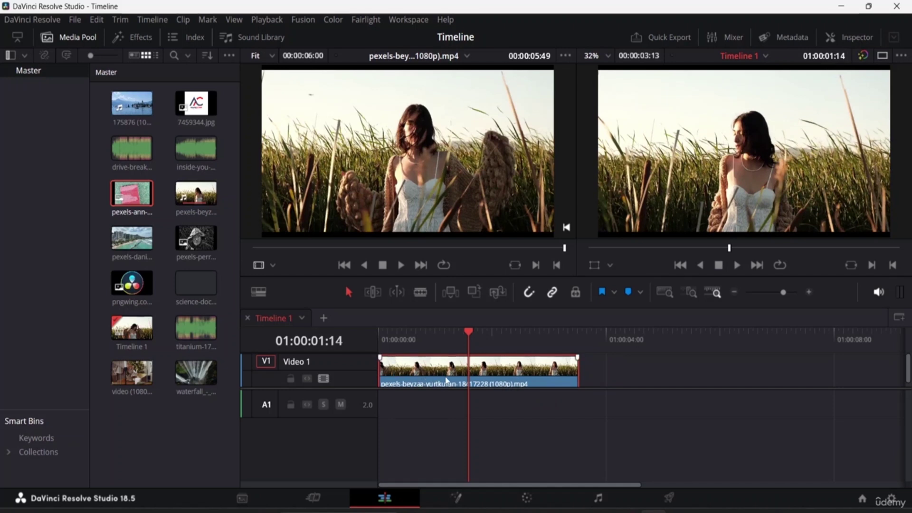
Play the trimmed field clip from the timeline start to its end, and bring the playhead back to 01:00:00:00.
{"action": "left_click_drag", "start_coordinate": [468, 335], "coordinate": [369, 352]}
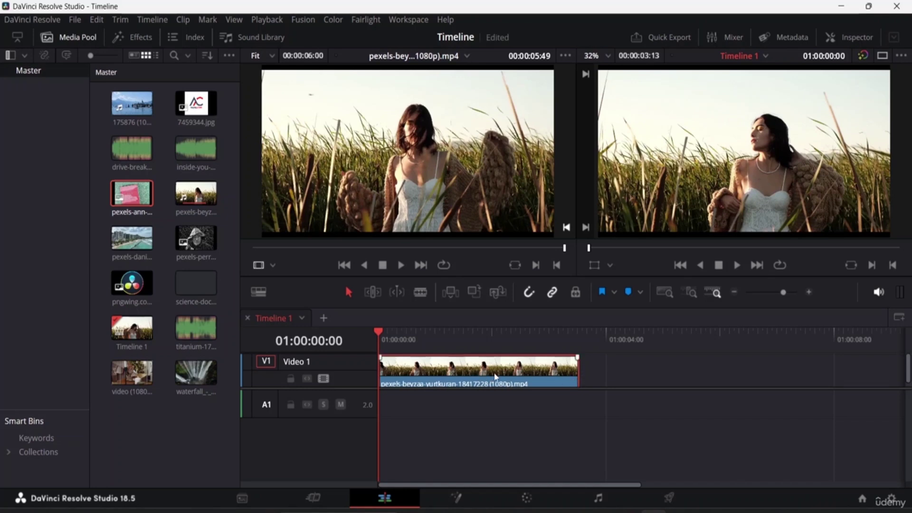
{"action": "key", "text": "space"}
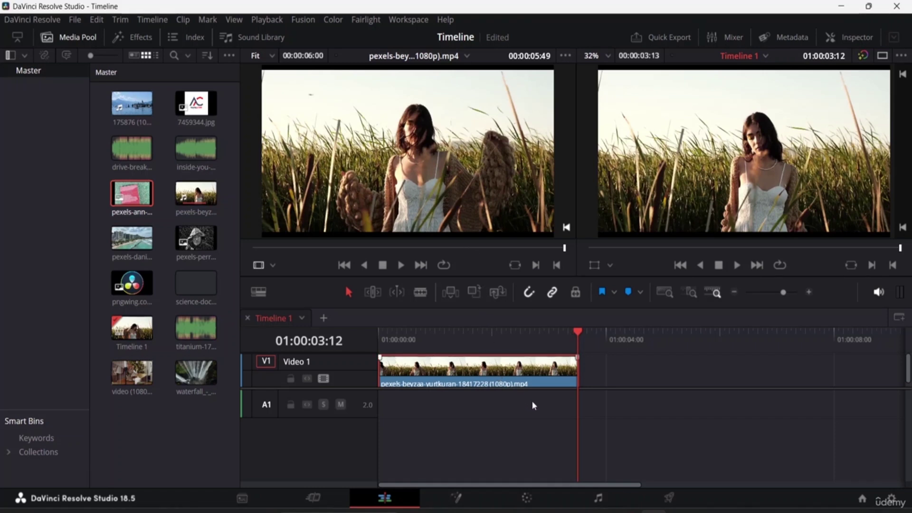
{"action": "left_click_drag", "start_coordinate": [578, 332], "coordinate": [379, 333]}
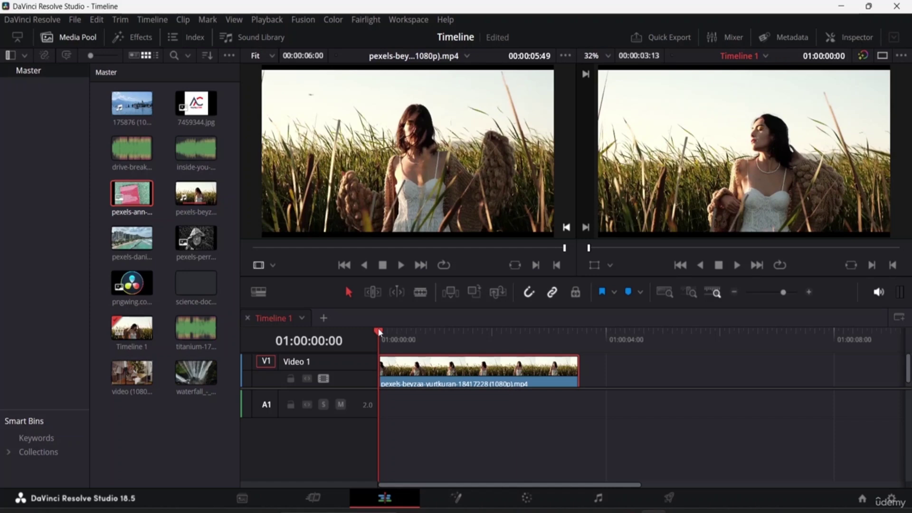
Play the trimmed clip from the start, pause at 01:00:03:08, and return the playhead to the timeline start.
{"action": "key", "text": "space"}
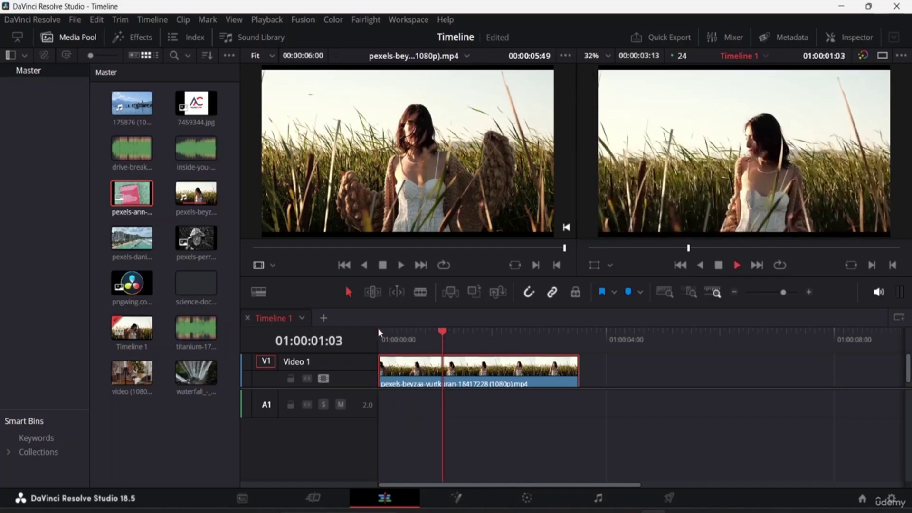
{"action": "key", "text": "space"}
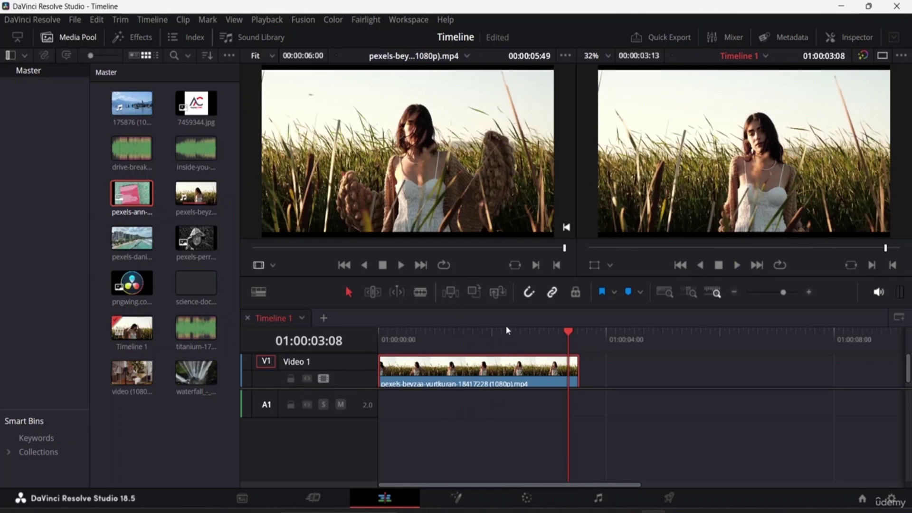
{"action": "key", "text": "j"}
{"action": "key", "text": "Home"}
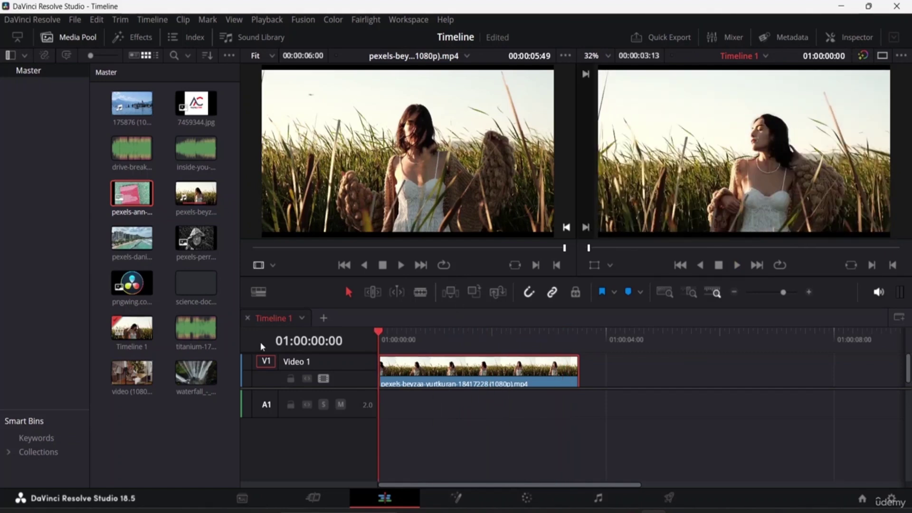
Play, pause and rewind the trimmed clip several times, finally pausing the playhead at 01:00:02:22.
{"action": "key", "text": "space"}
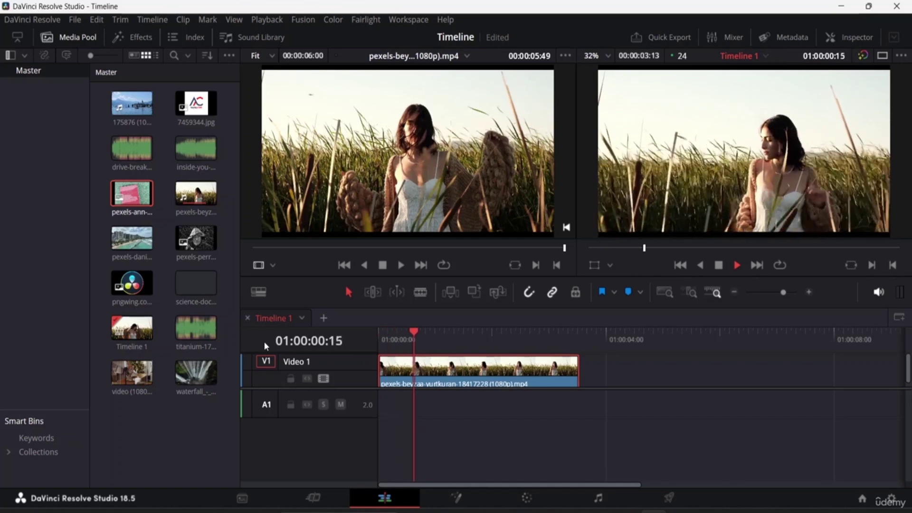
{"action": "key", "text": "space"}
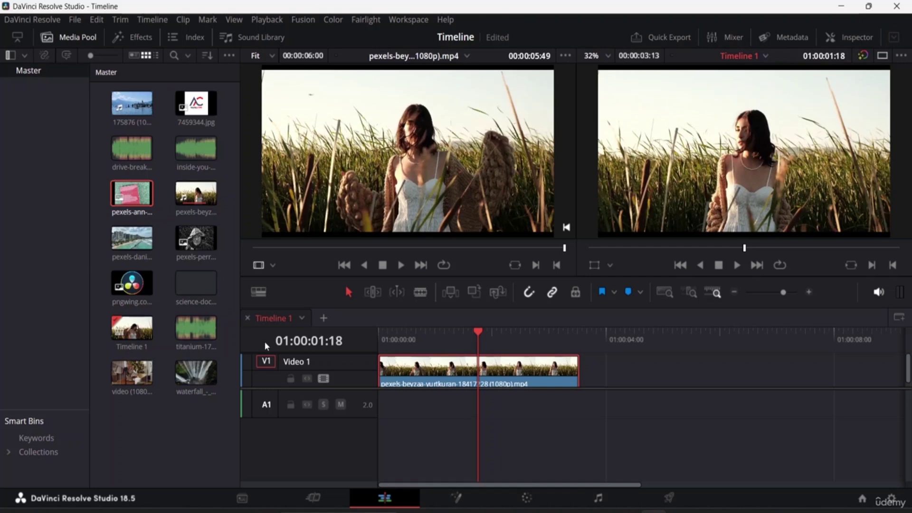
{"action": "key", "text": "j"}
{"action": "key", "text": "space"}
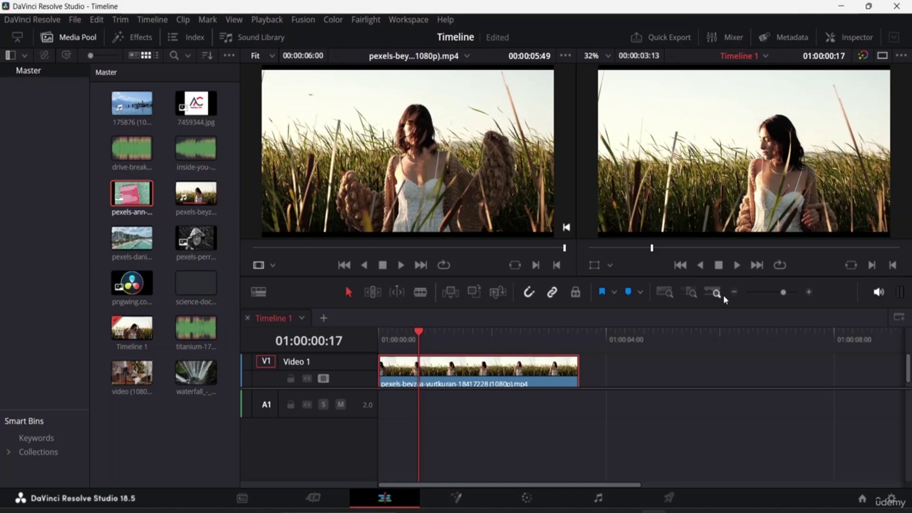
{"action": "key", "text": "space"}
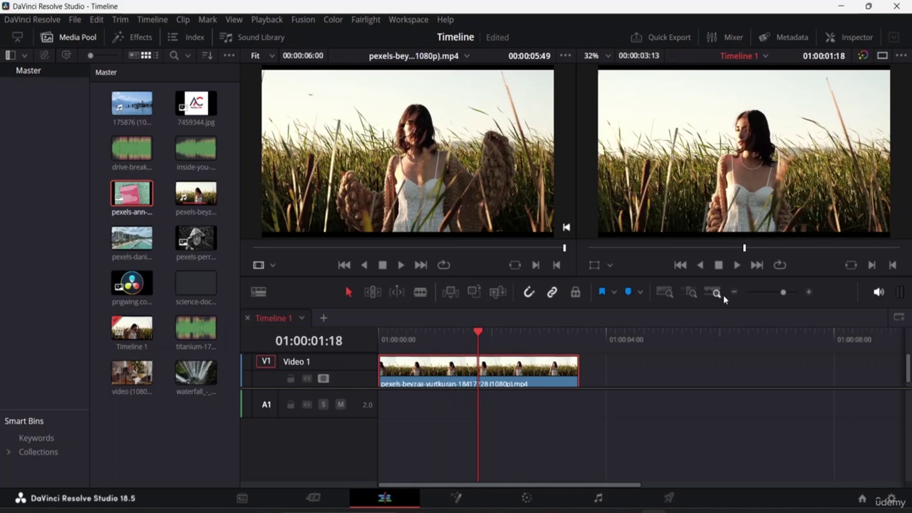
{"action": "key", "text": "j"}
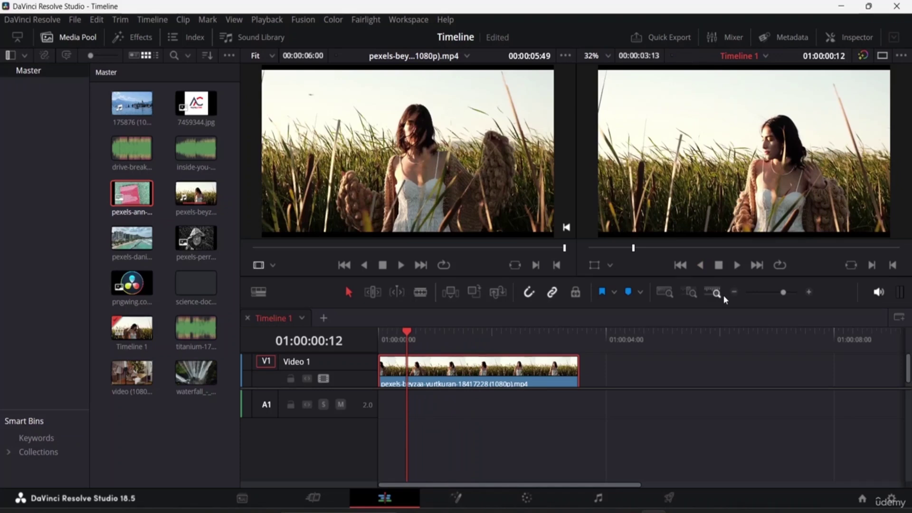
{"action": "key", "text": "space"}
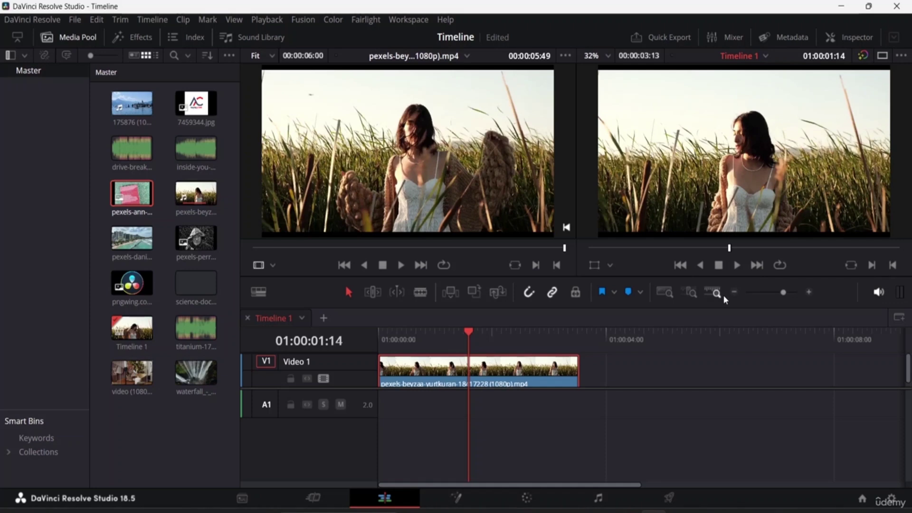
{"action": "key", "text": "space"}
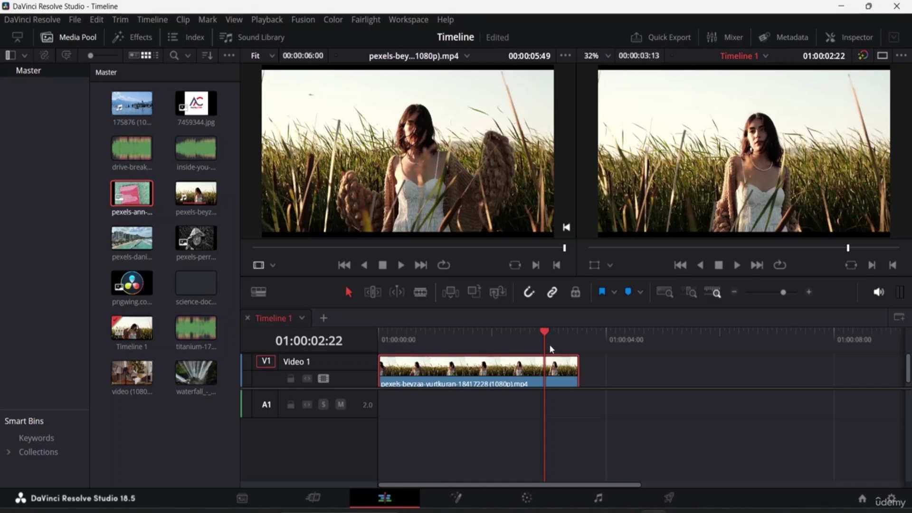
Play the trimmed clip on the timeline from start to end, and play the full source clip from its start.
{"action": "left_click_drag", "start_coordinate": [543, 330], "coordinate": [361, 327]}
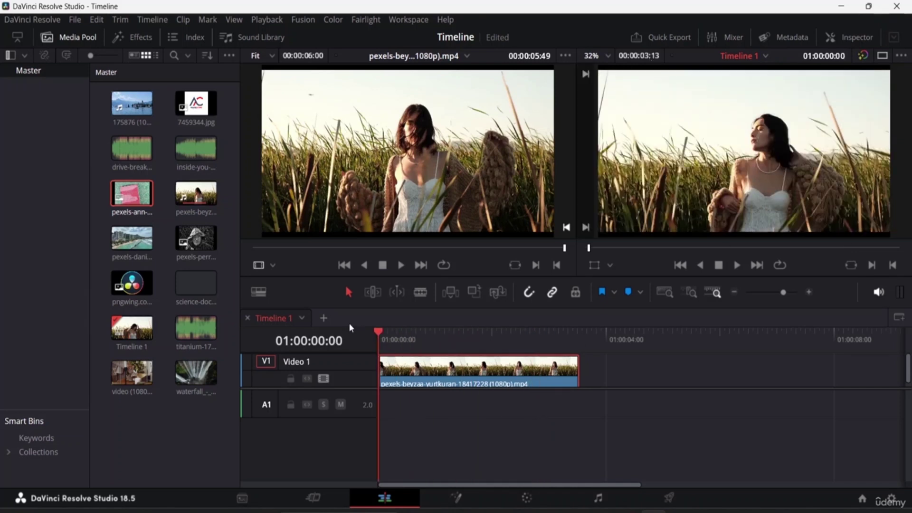
{"action": "key", "text": "space"}
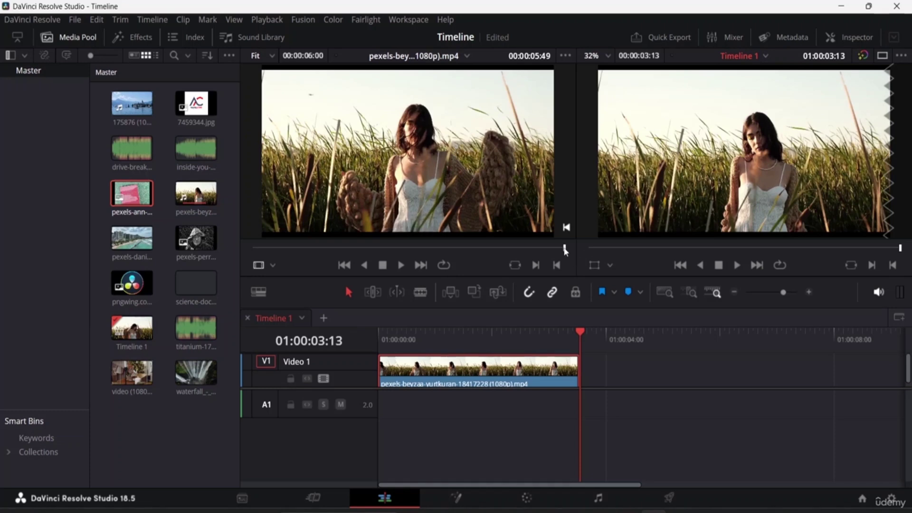
{"action": "left_click_drag", "start_coordinate": [569, 253], "coordinate": [230, 244]}
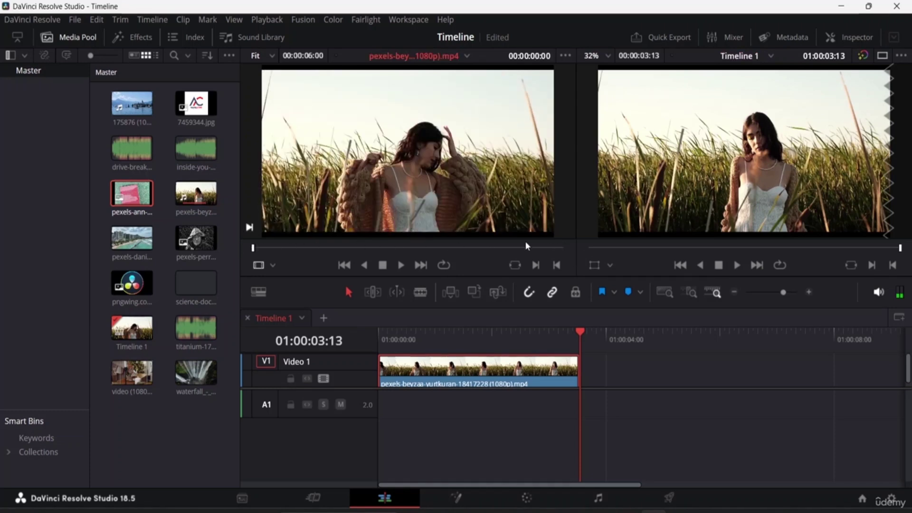
{"action": "key", "text": "space"}
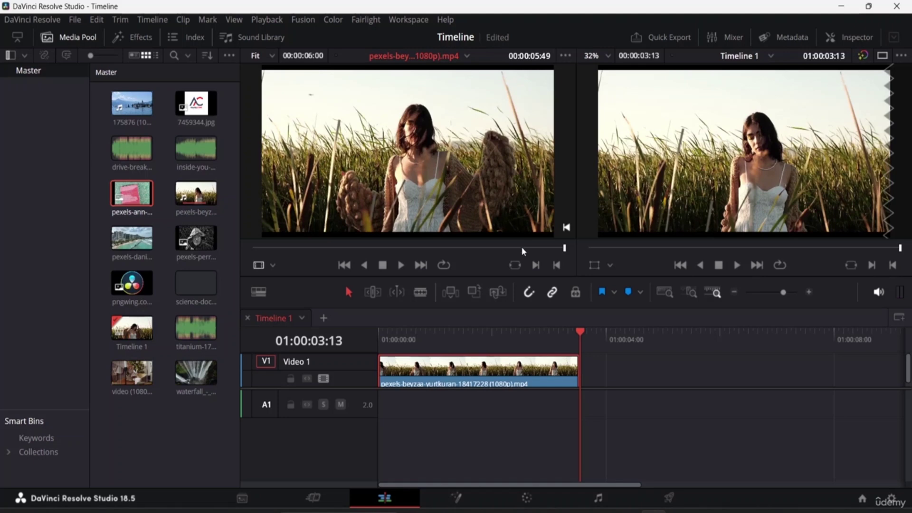
Return the timeline playhead to the start, and place the aerial beach clip directly after the field clip on Video 1.
{"action": "left_click", "coordinate": [384, 351]}
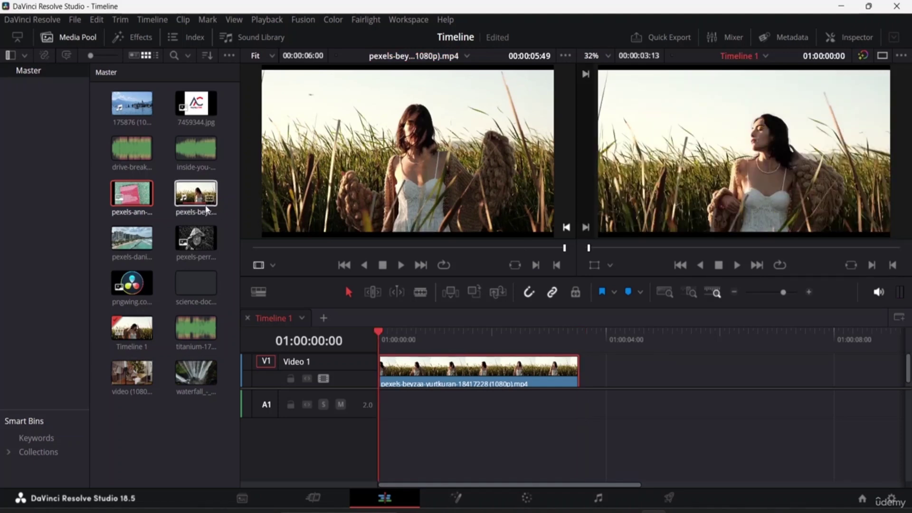
{"action": "left_click", "coordinate": [128, 242]}
{"action": "left_click_drag", "start_coordinate": [128, 243], "coordinate": [418, 359]}
{"action": "left_click_drag", "start_coordinate": [444, 366], "coordinate": [583, 400]}
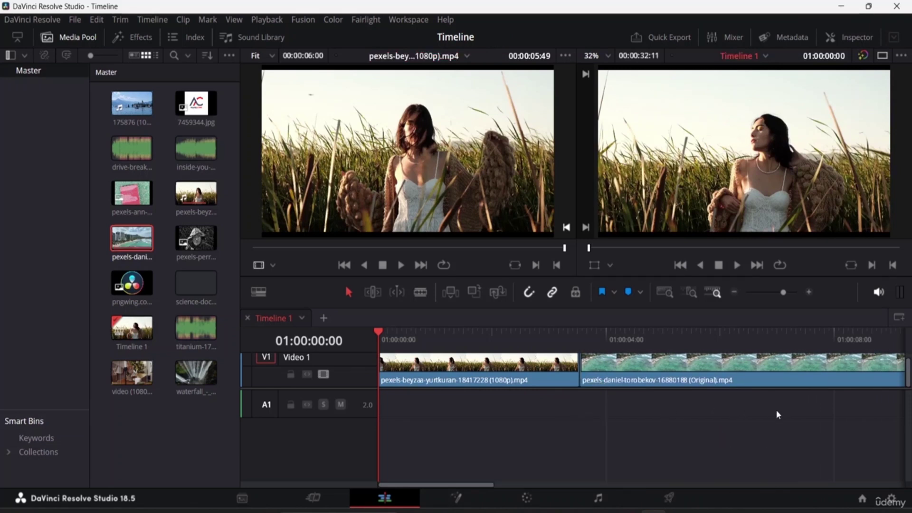
Select the beach clip on the timeline, and move the playhead to 01:00:09:03 and back to the start.
{"action": "type", "text": "-00"}
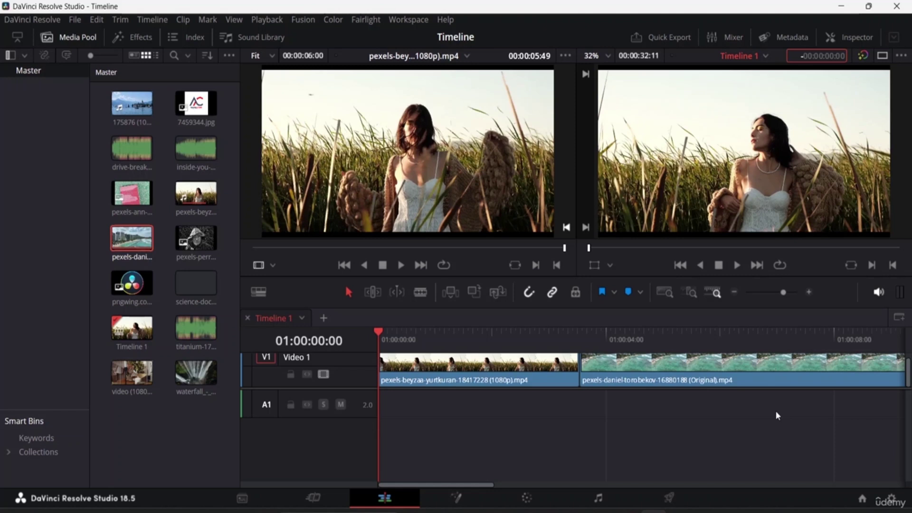
{"action": "key", "text": "Escape"}
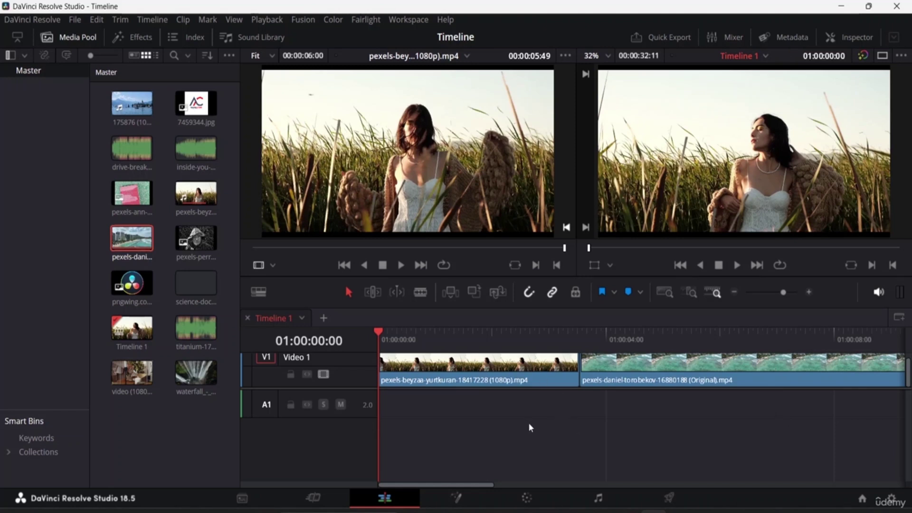
{"action": "key", "text": "ctrl+minus"}
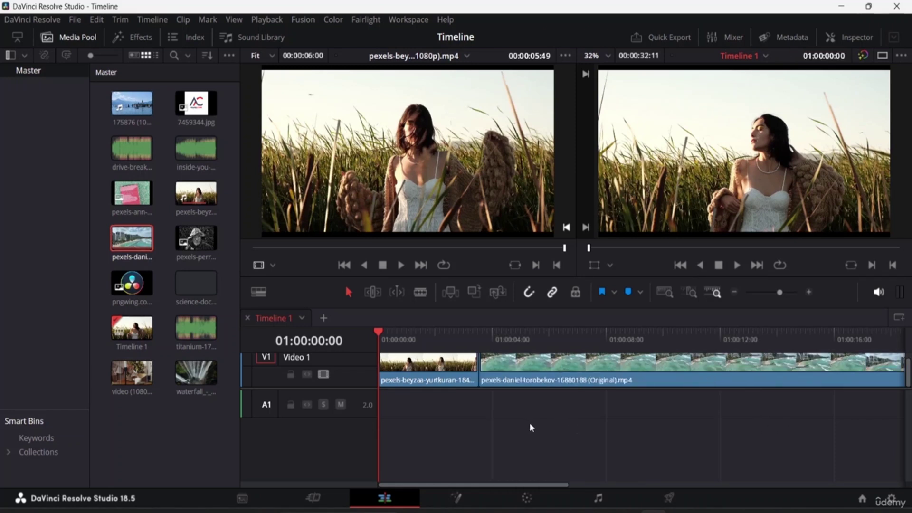
{"action": "key", "text": "ctrl+minus"}
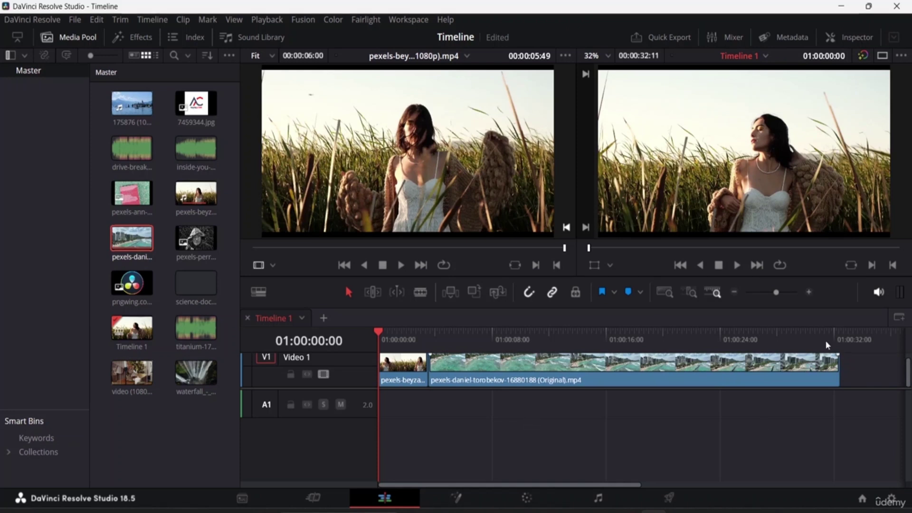
{"action": "left_click", "coordinate": [506, 383]}
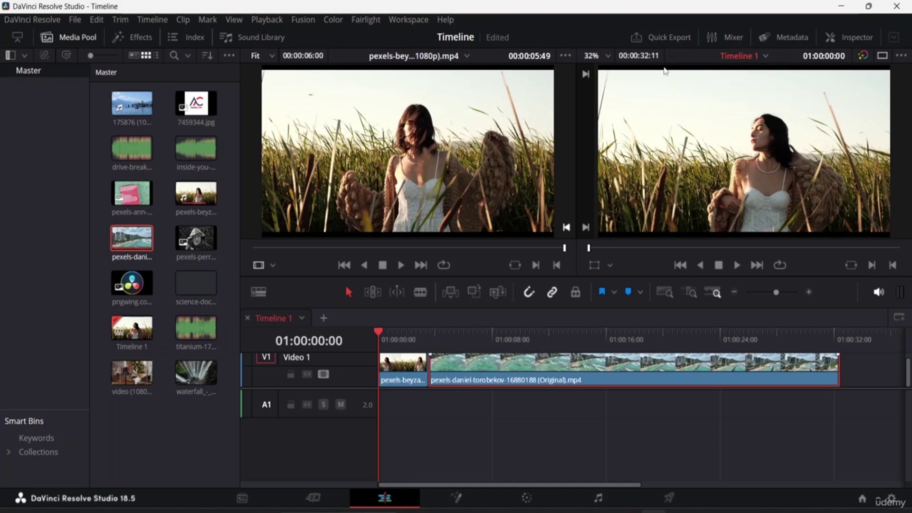
{"action": "left_click_drag", "start_coordinate": [377, 329], "coordinate": [509, 340]}
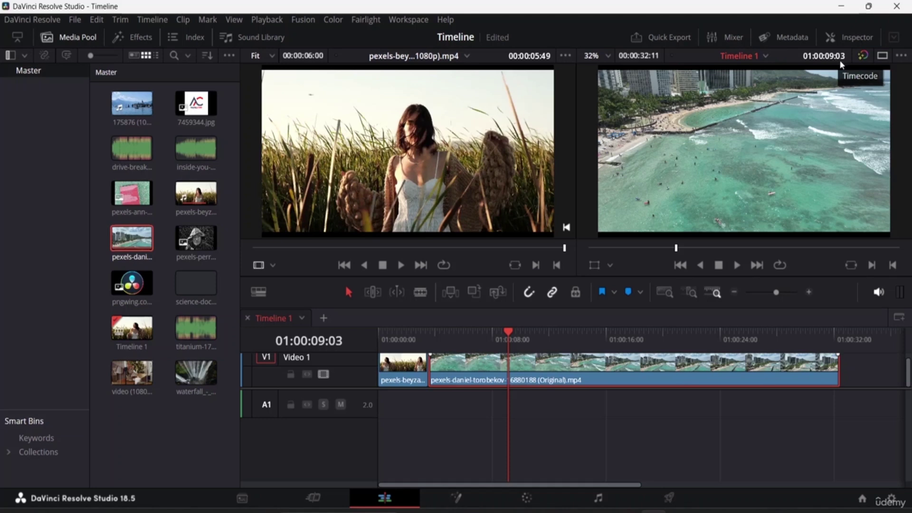
{"action": "left_click_drag", "start_coordinate": [506, 338], "coordinate": [335, 350]}
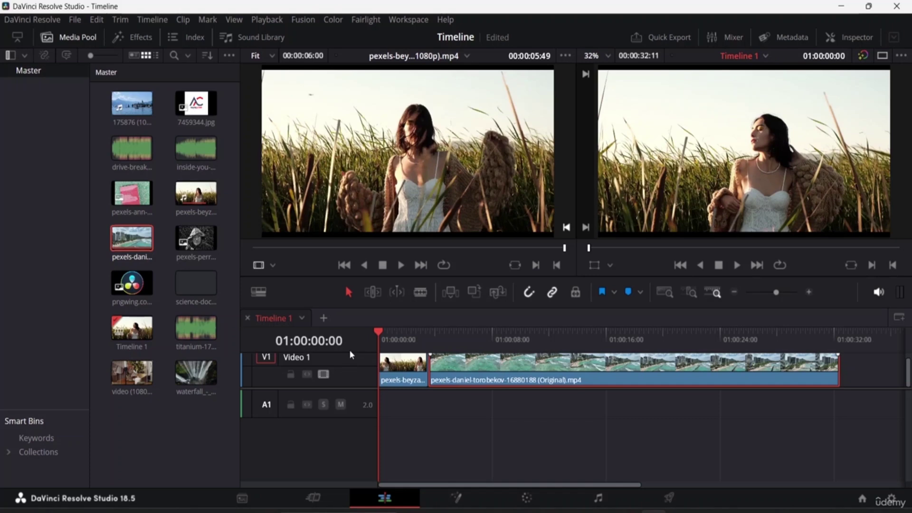
Play the timeline forward from the start, speed playback up to 2x and 4x, and stop it at 01:00:21:02.
{"action": "key", "text": "space"}
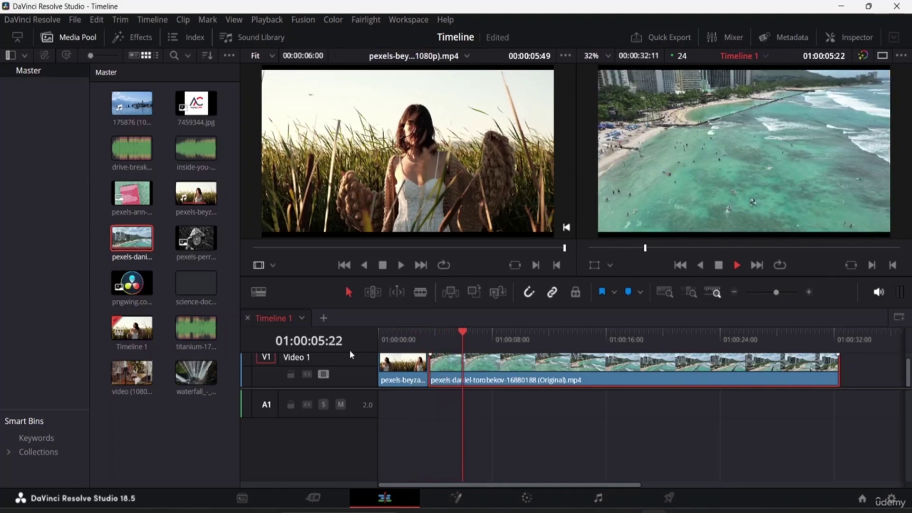
{"action": "key", "text": "l"}
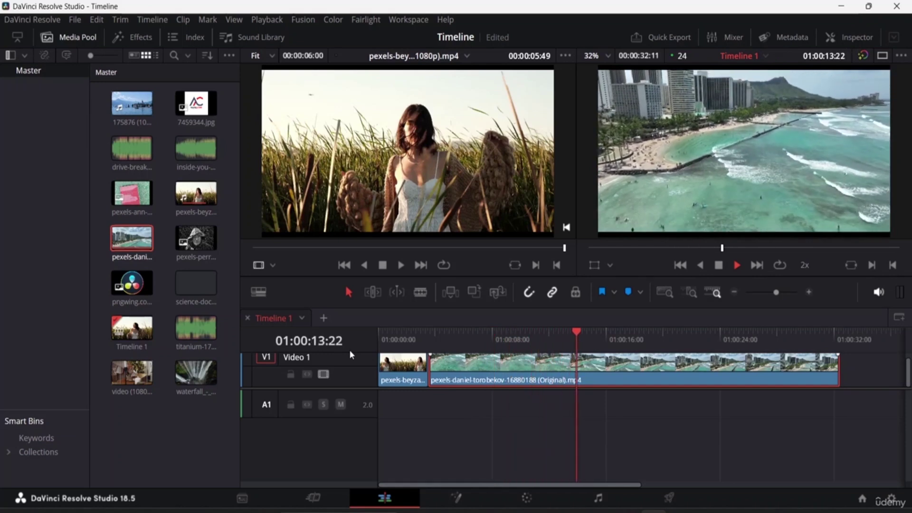
{"action": "key", "text": "l"}
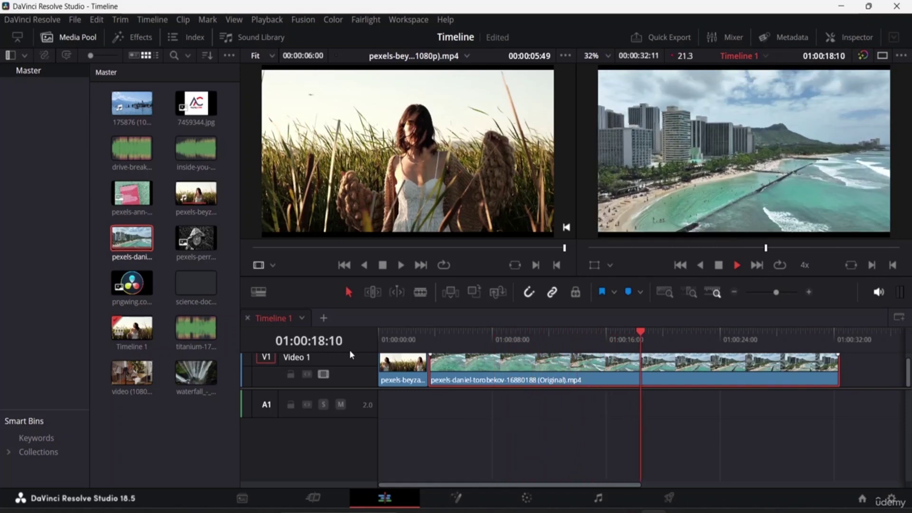
{"action": "key", "text": "k"}
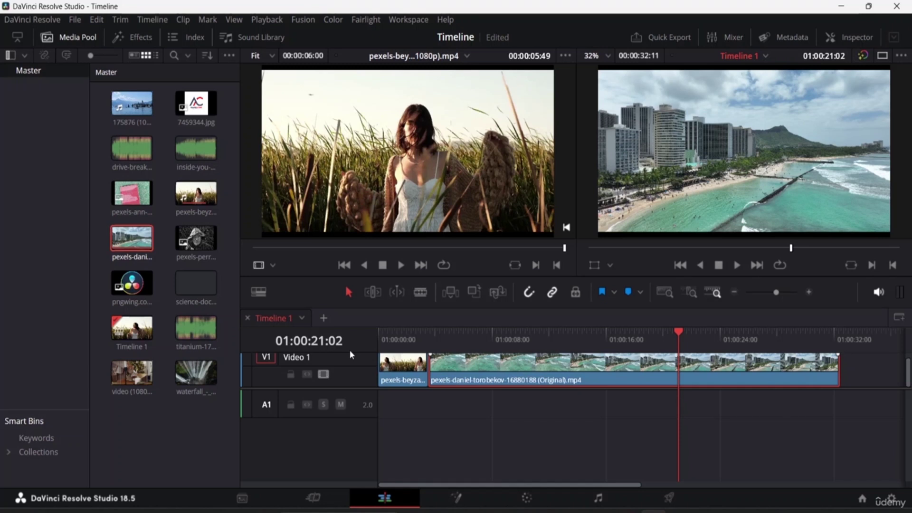
Play the timeline in reverse at 1x, 2x and 4x, stop it, and return the playhead to the timeline's start.
{"action": "key", "text": "j"}
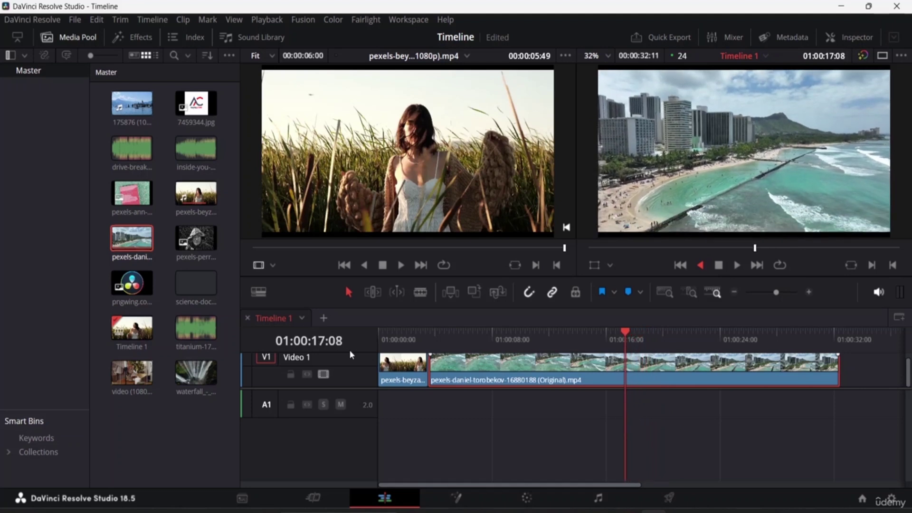
{"action": "key", "text": "j"}
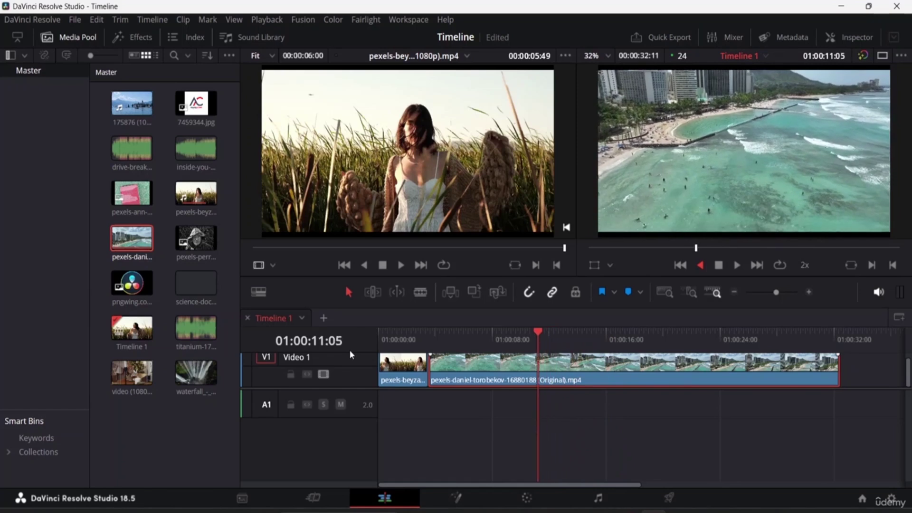
{"action": "key", "text": "j"}
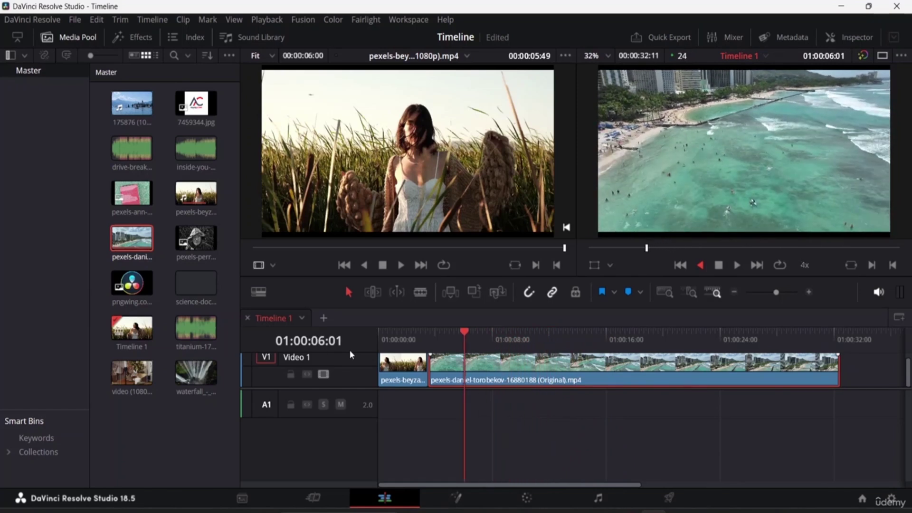
{"action": "key", "text": "k"}
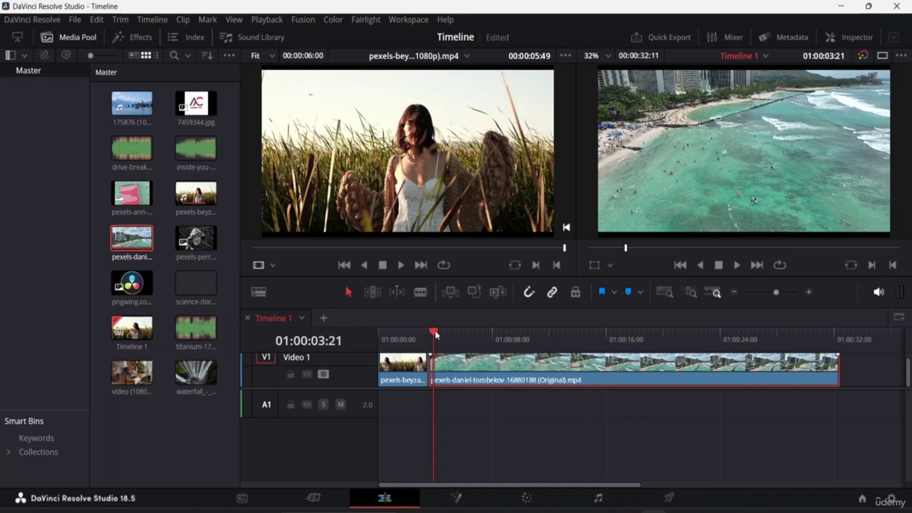
{"action": "key", "text": "Up"}
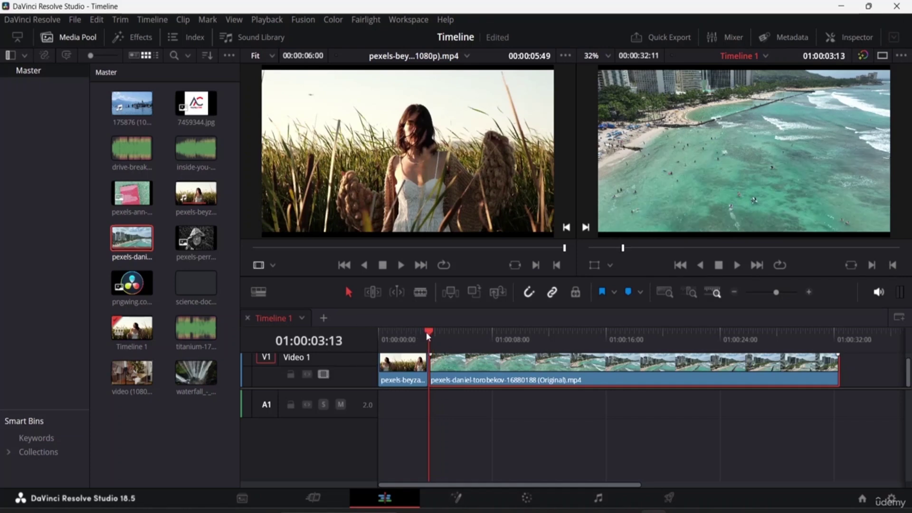
{"action": "left_click_drag", "start_coordinate": [421, 332], "coordinate": [364, 329]}
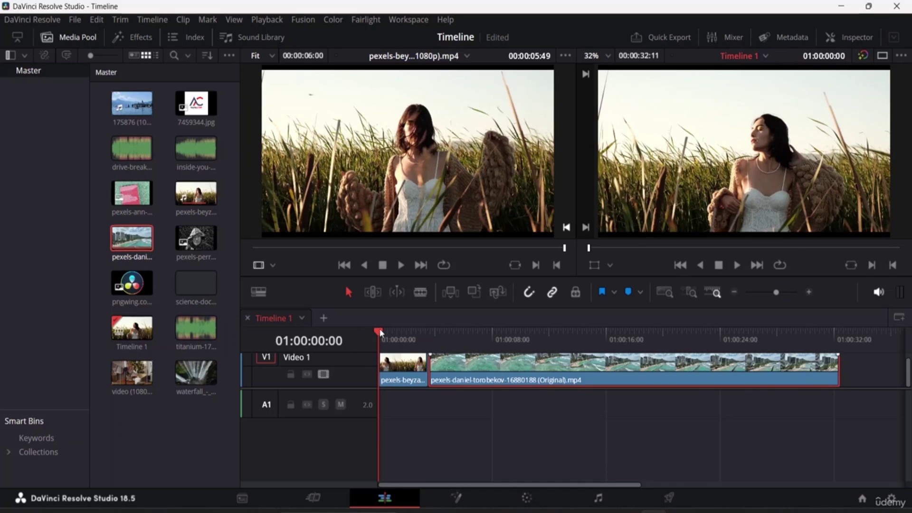
Move the playhead to 01:00:01:17 and advance it frame by frame to 01:00:03:00.
{"action": "mouse_move", "coordinate": [385, 338]}
{"action": "left_mouse_down"}
{"action": "mouse_move", "coordinate": [428, 335]}
{"action": "mouse_move", "coordinate": [402, 334]}
{"action": "left_mouse_up"}
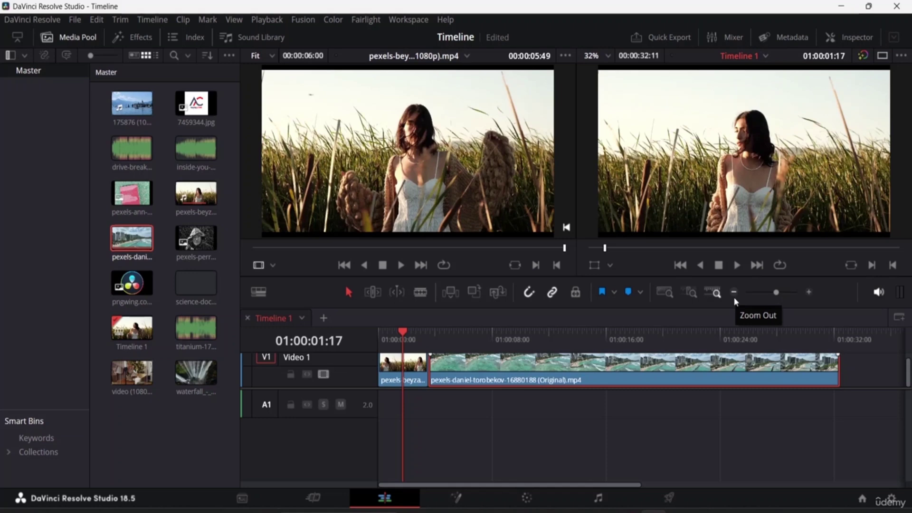
{"action": "key", "text": "Right"}
{"action": "key", "text": "Right"}
{"action": "key", "text": "Right"}
{"action": "key", "text": "Right"}
{"action": "key", "text": "Right"}
{"action": "key", "text": "Right"}
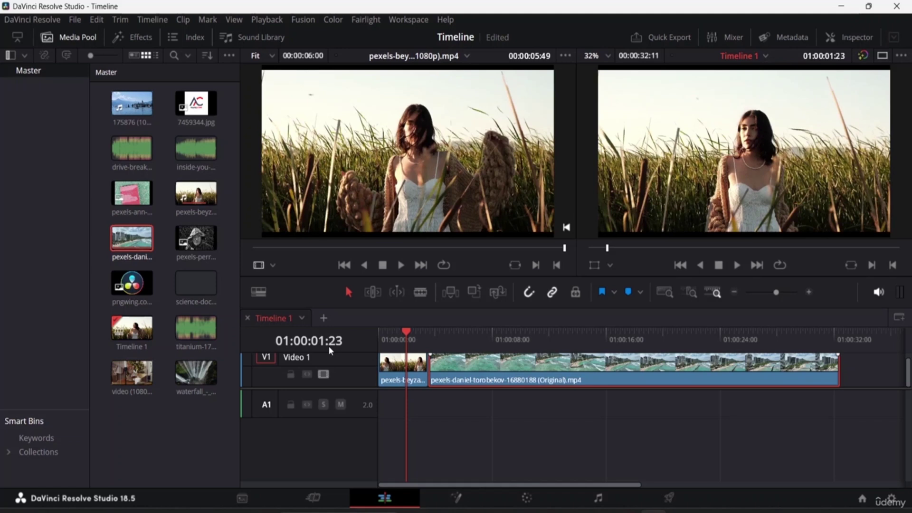
{"action": "key", "text": "Right"}
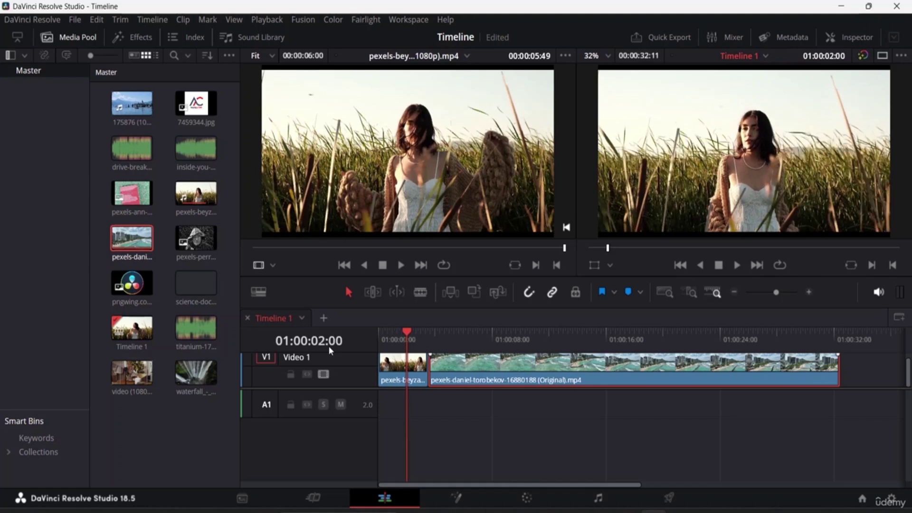
{"action": "key", "text": "Right"}
{"action": "key", "text": "Right"}
{"action": "key", "text": "Right"}
{"action": "key", "text": "Right"}
{"action": "key", "text": "Right"}
{"action": "key", "text": "Right"}
{"action": "key", "text": "Right"}
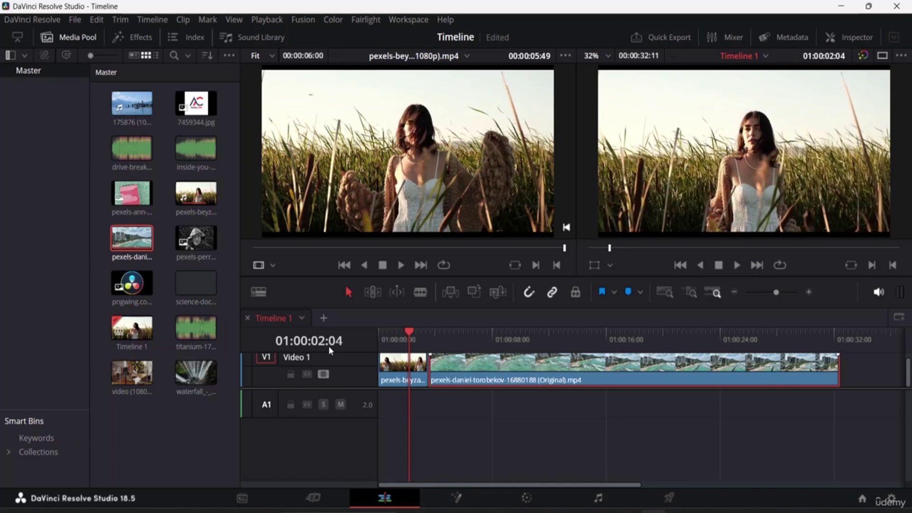
{"action": "key", "text": "Right"}
{"action": "key", "text": "Right"}
{"action": "key", "text": "Right"}
{"action": "key", "text": "Right"}
{"action": "key", "text": "Right"}
{"action": "key", "text": "Right"}
{"action": "key", "text": "Right"}
{"action": "key", "text": "Right"}
{"action": "key", "text": "Right"}
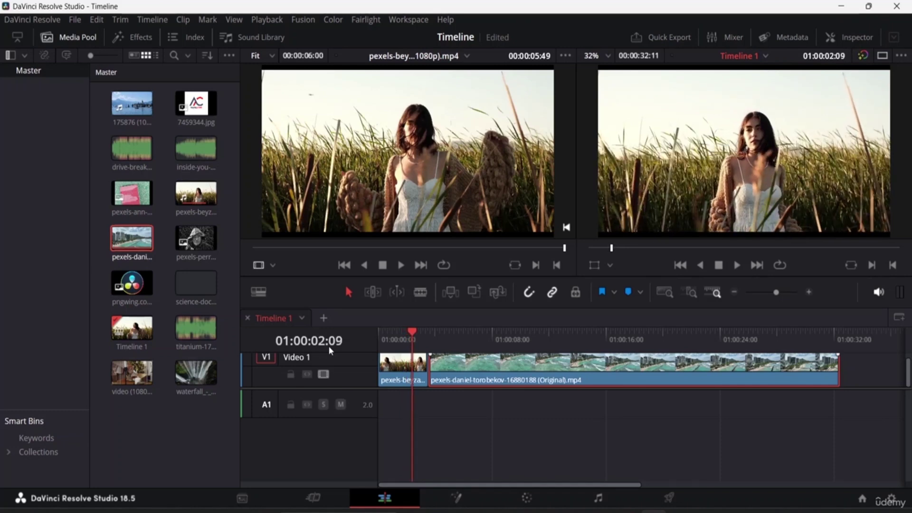
{"action": "key", "text": "Right"}
{"action": "key", "text": "Right"}
{"action": "key", "text": "Right"}
{"action": "key", "text": "Right"}
{"action": "key", "text": "Right"}
{"action": "key", "text": "Right"}
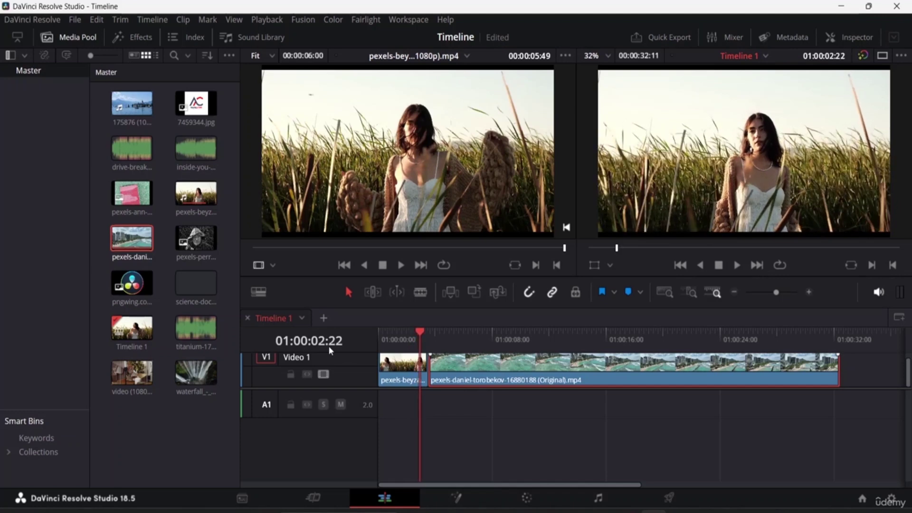
{"action": "key", "text": "Right"}
{"action": "key", "text": "Right"}
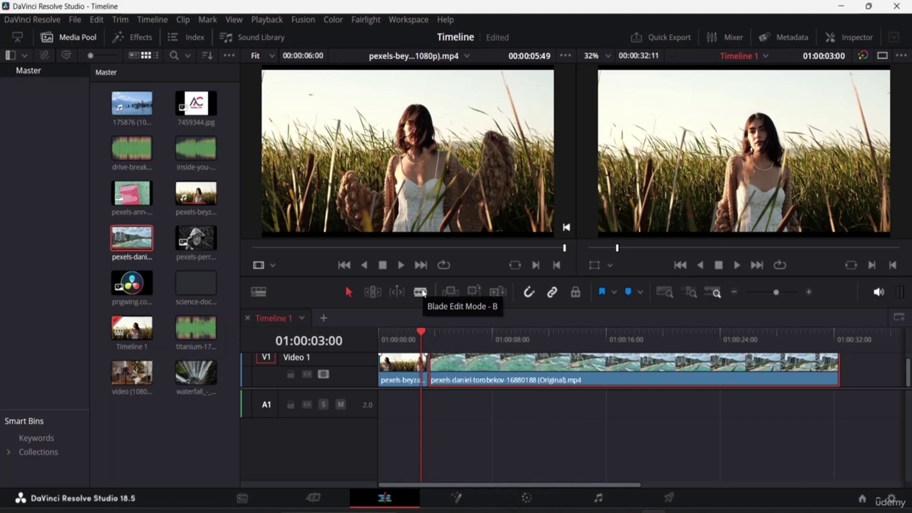
Cut the beach clip on Video 1 at 01:00:28:09 with the Blade tool.
{"action": "left_click", "coordinate": [421, 292]}
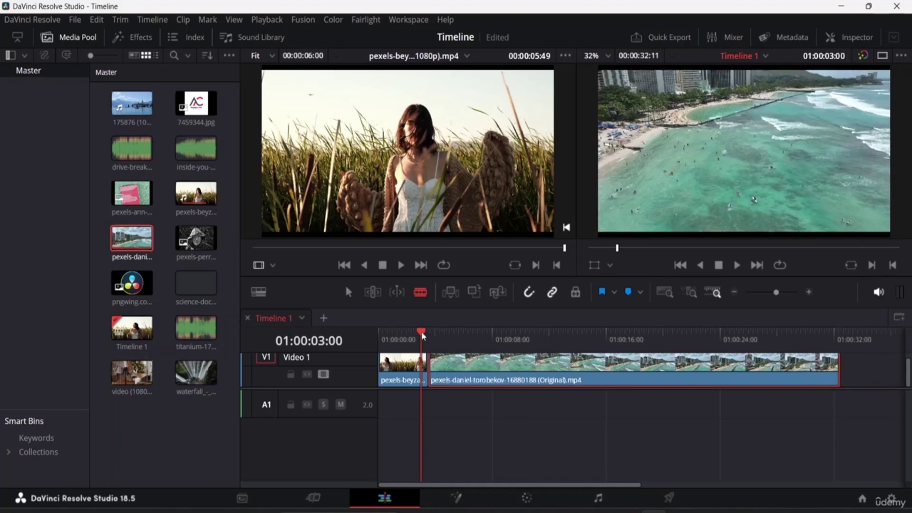
{"action": "left_click_drag", "start_coordinate": [423, 331], "coordinate": [783, 336]}
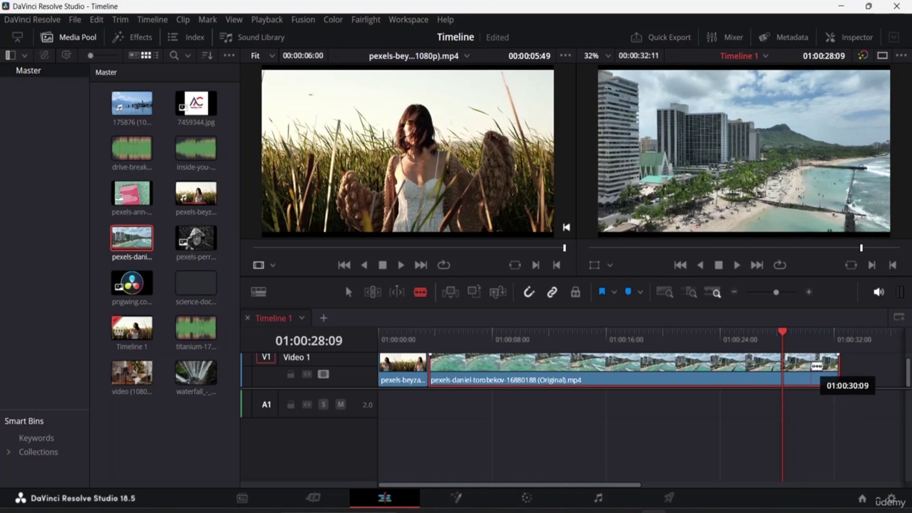
{"action": "left_click", "coordinate": [783, 367]}
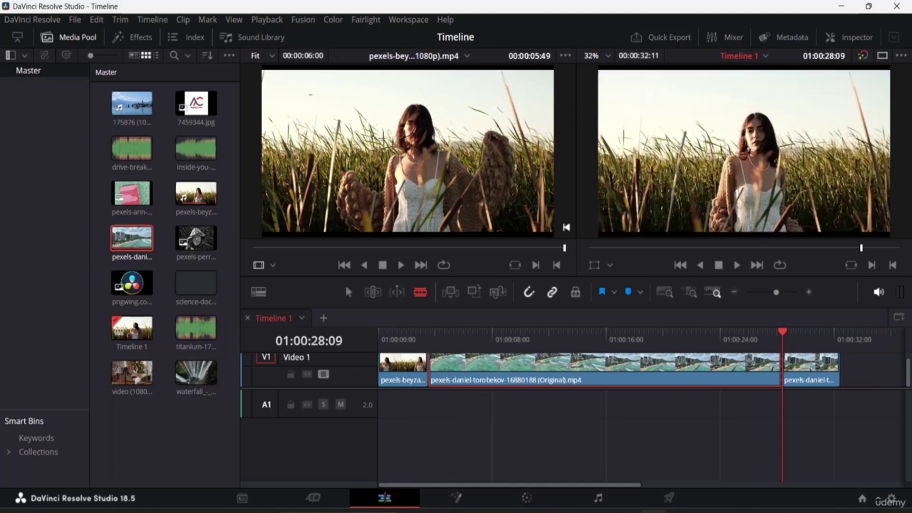
Switch back to Selection mode and delete the short beach clip segment after the cut.
{"action": "left_click", "coordinate": [348, 292]}
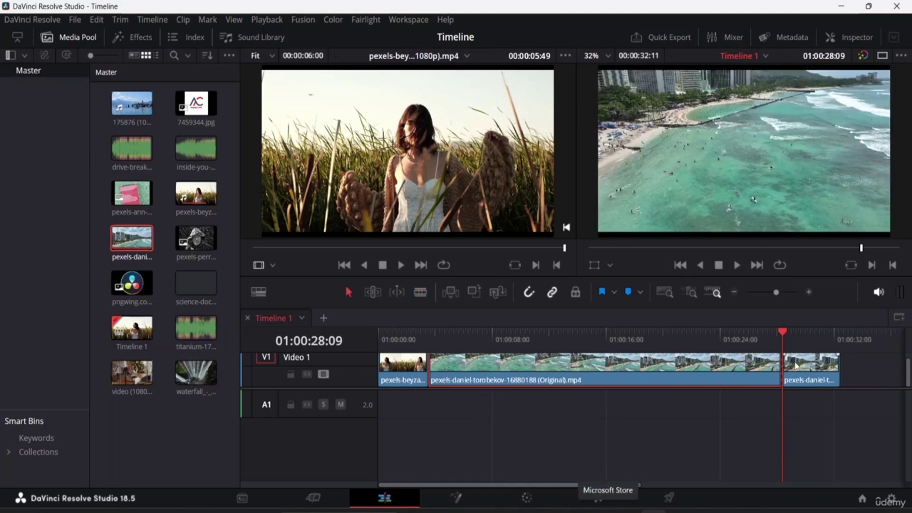
{"action": "left_click", "coordinate": [817, 375]}
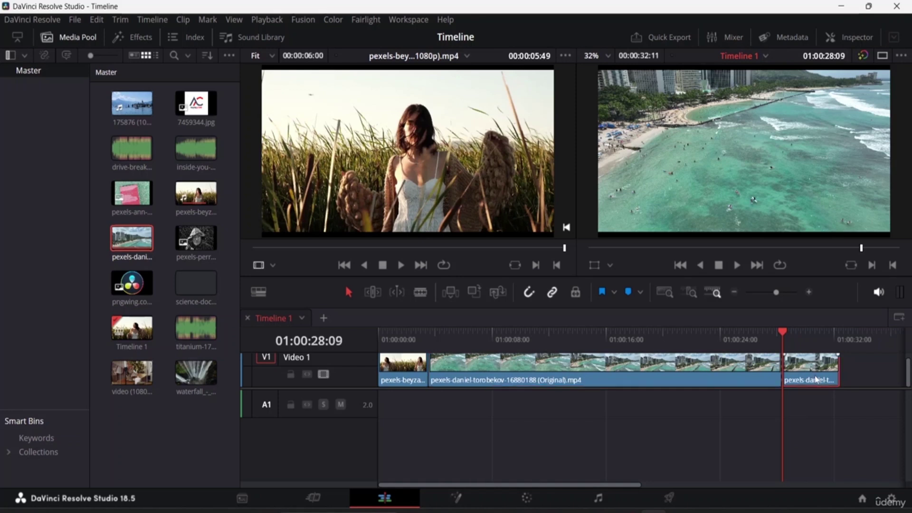
{"action": "key", "text": "Delete"}
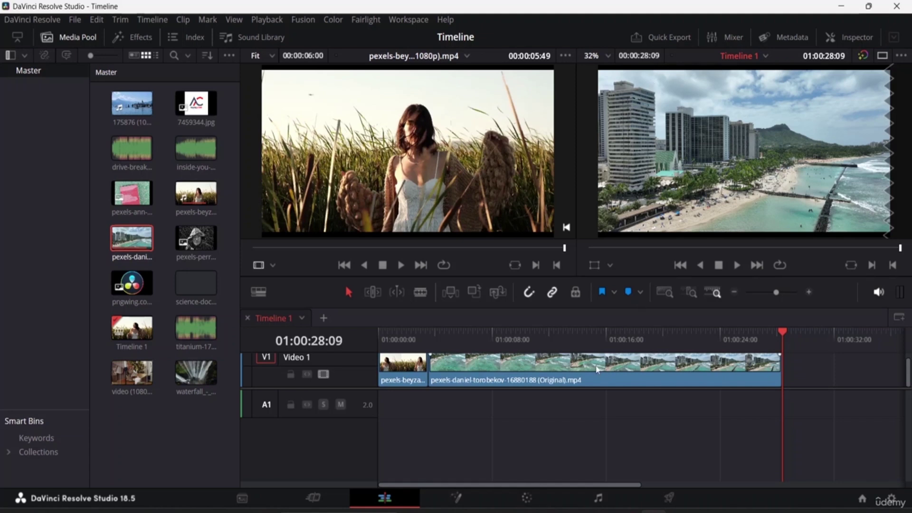
Shift the beach clip about 2 seconds later, and trim both its ends so it spans about 01:00:13:00 to 01:00:26:08.
{"action": "left_click_drag", "start_coordinate": [503, 372], "coordinate": [543, 371]}
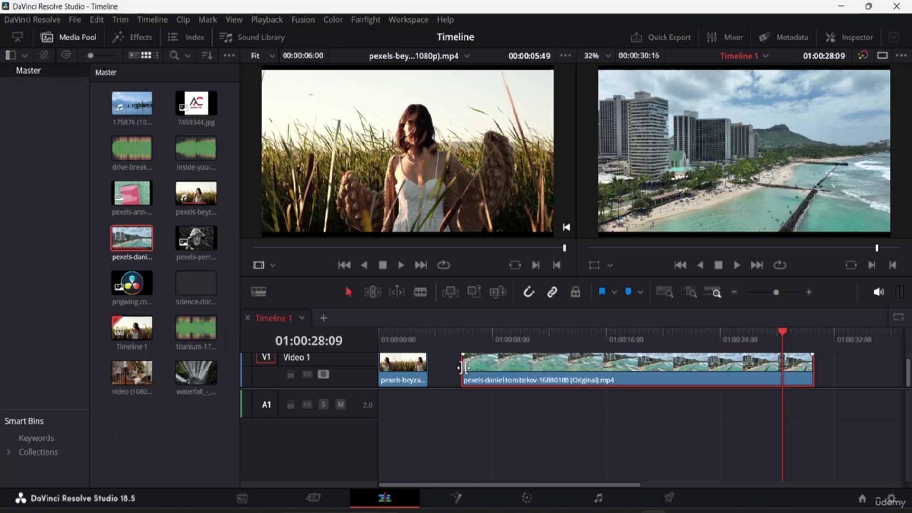
{"action": "left_click_drag", "start_coordinate": [462, 366], "coordinate": [566, 365]}
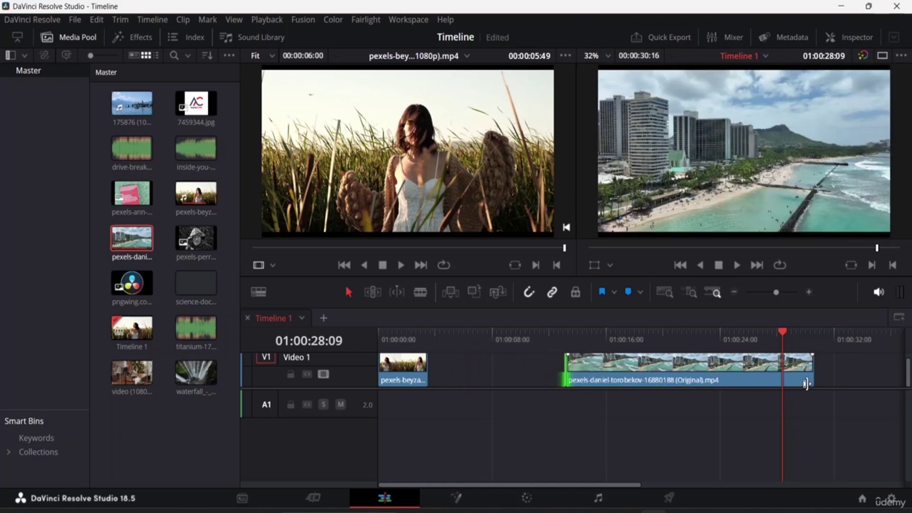
{"action": "left_click_drag", "start_coordinate": [816, 359], "coordinate": [755, 359]}
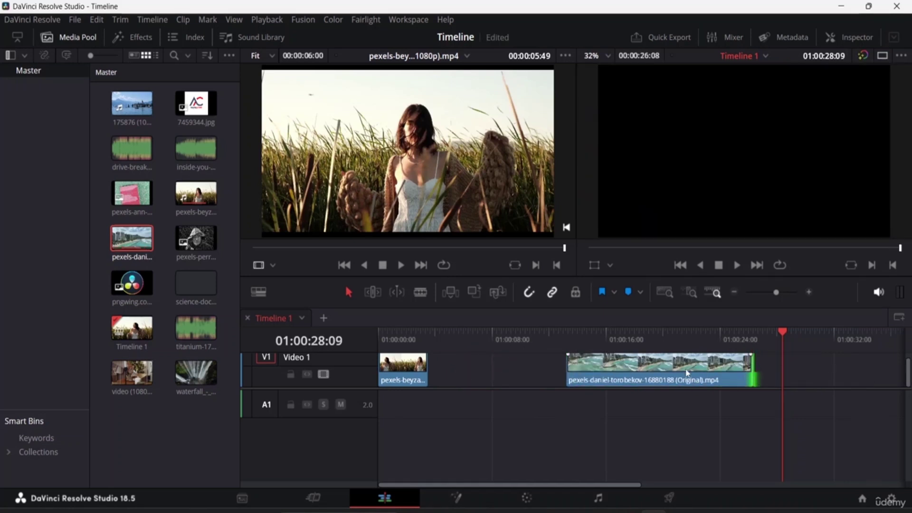
Move the beach clip earlier to overwrite the field clip's end, and play the timeline from the start to 01:00:03:14.
{"action": "left_click_drag", "start_coordinate": [681, 380], "coordinate": [533, 381]}
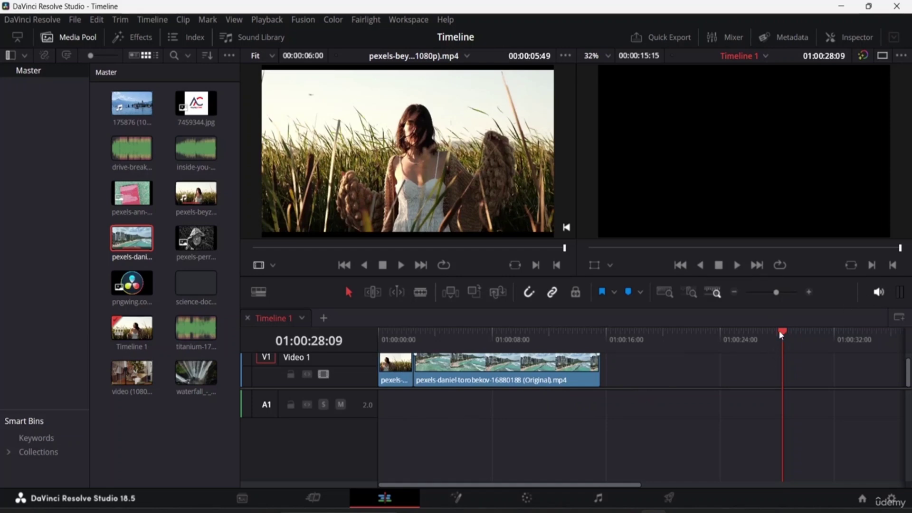
{"action": "left_click_drag", "start_coordinate": [791, 332], "coordinate": [333, 364]}
{"action": "key", "text": "space"}
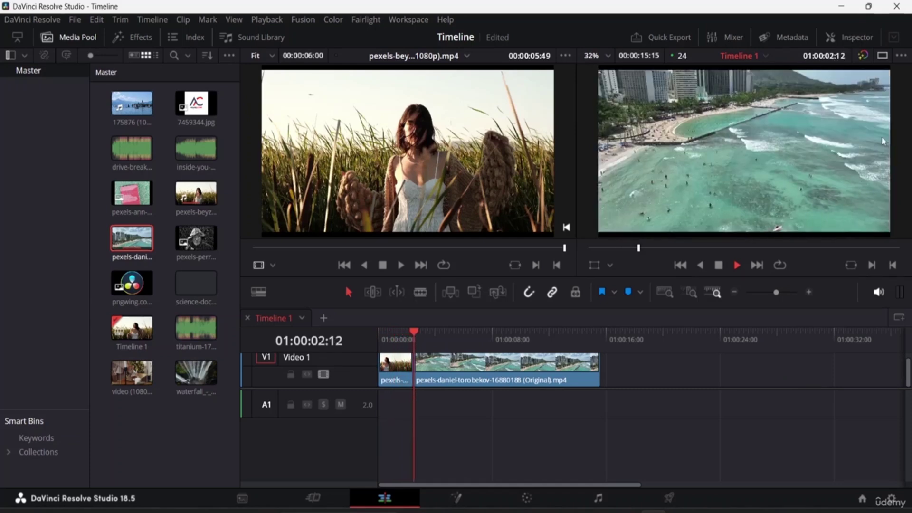
{"action": "key", "text": "space"}
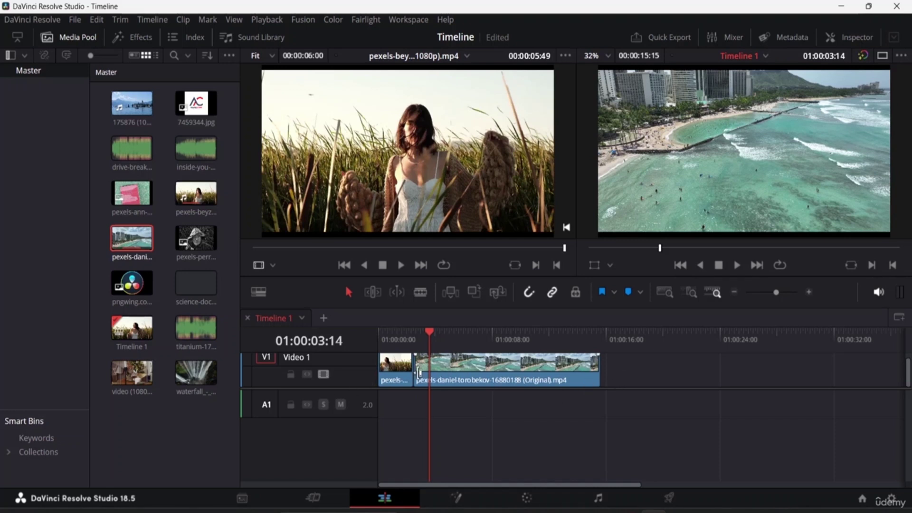
Roll the edit point between the field and beach clips a few frames later, and deselect it.
{"action": "mouse_move", "coordinate": [419, 373]}
{"action": "left_mouse_down"}
{"action": "mouse_move", "coordinate": [435, 370]}
{"action": "mouse_move", "coordinate": [409, 371]}
{"action": "mouse_move", "coordinate": [452, 372]}
{"action": "mouse_move", "coordinate": [414, 372]}
{"action": "left_mouse_up"}
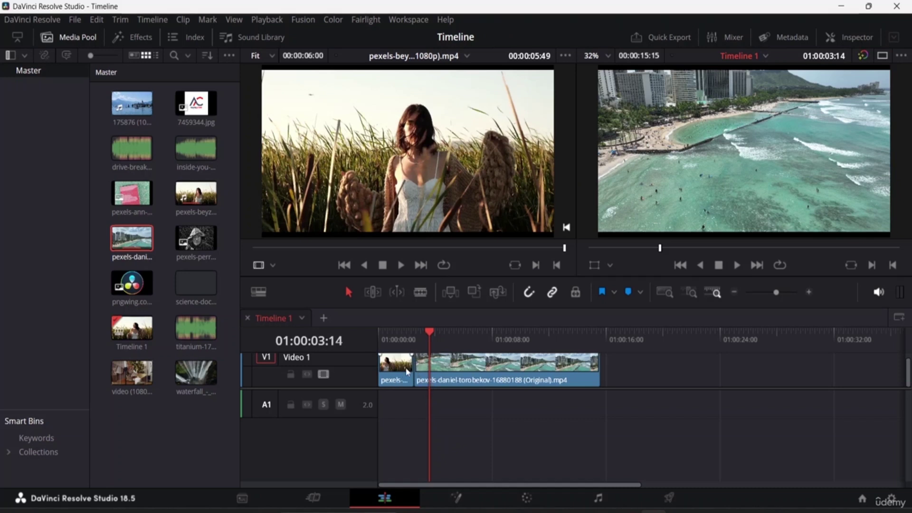
{"action": "left_click", "coordinate": [397, 372]}
{"action": "left_click", "coordinate": [417, 366]}
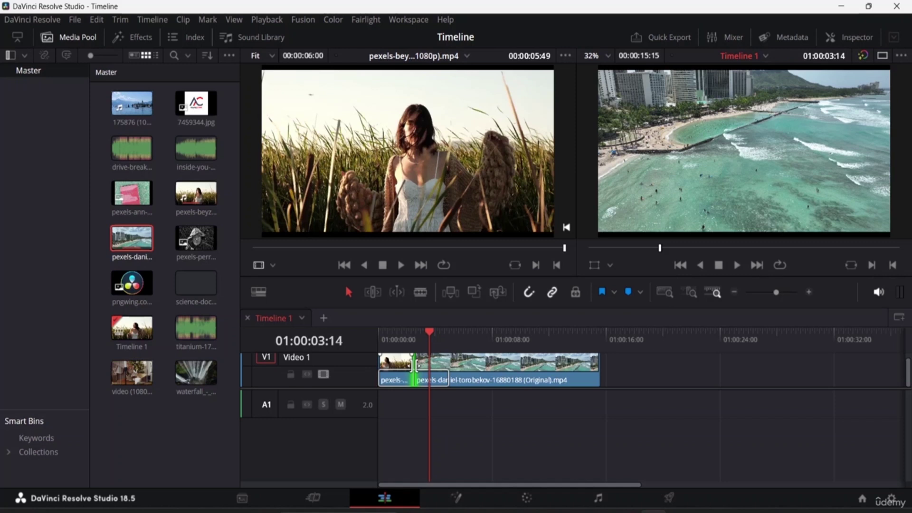
{"action": "left_click_drag", "start_coordinate": [416, 365], "coordinate": [427, 364]}
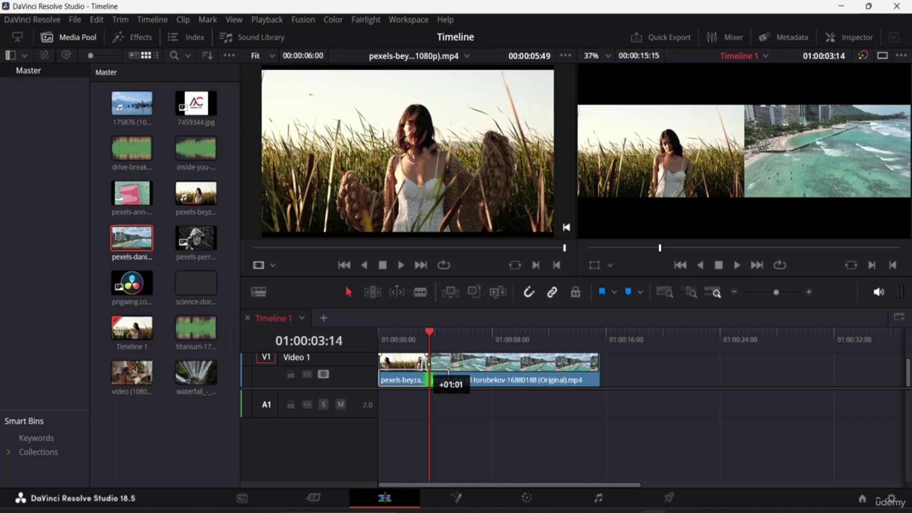
{"action": "left_click_drag", "start_coordinate": [427, 364], "coordinate": [419, 359]}
{"action": "left_click", "coordinate": [492, 423]}
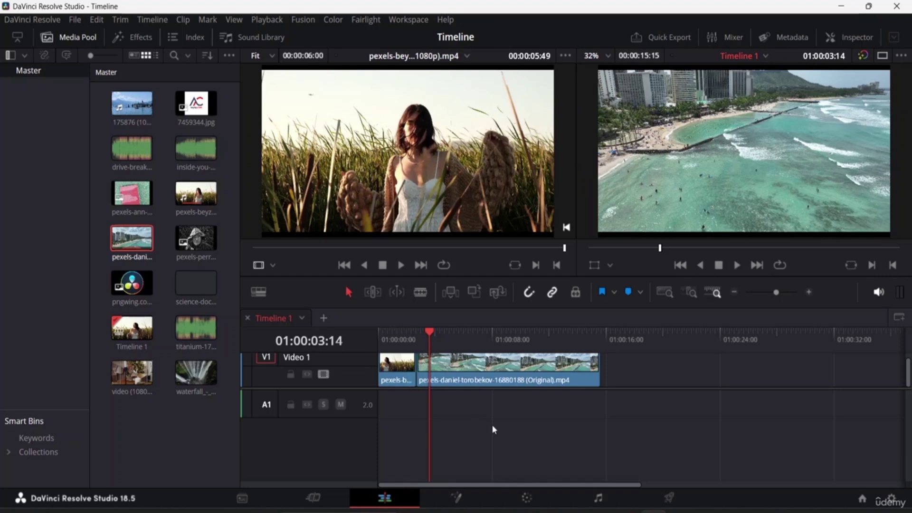
Move the playhead to 01:00:01:07, and open the beach clip in the source viewer at its first frame.
{"action": "left_click_drag", "start_coordinate": [429, 328], "coordinate": [397, 341]}
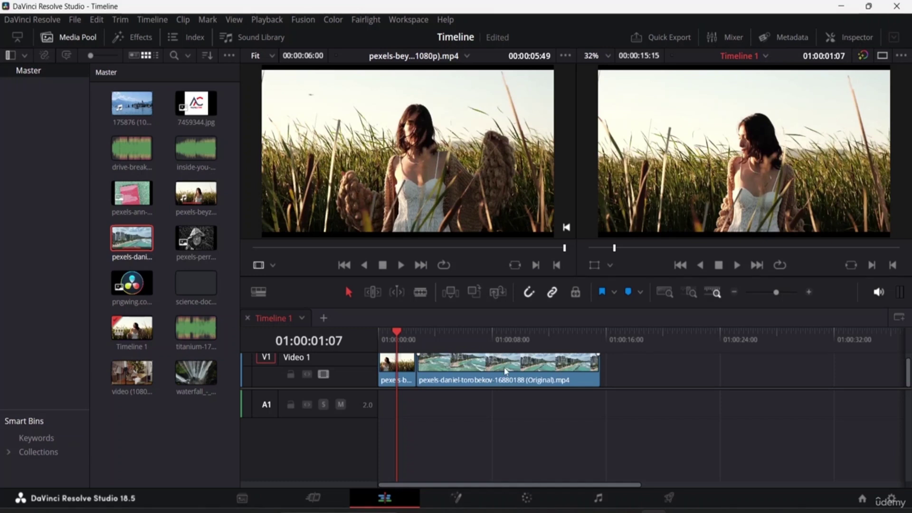
{"action": "left_click", "coordinate": [373, 292]}
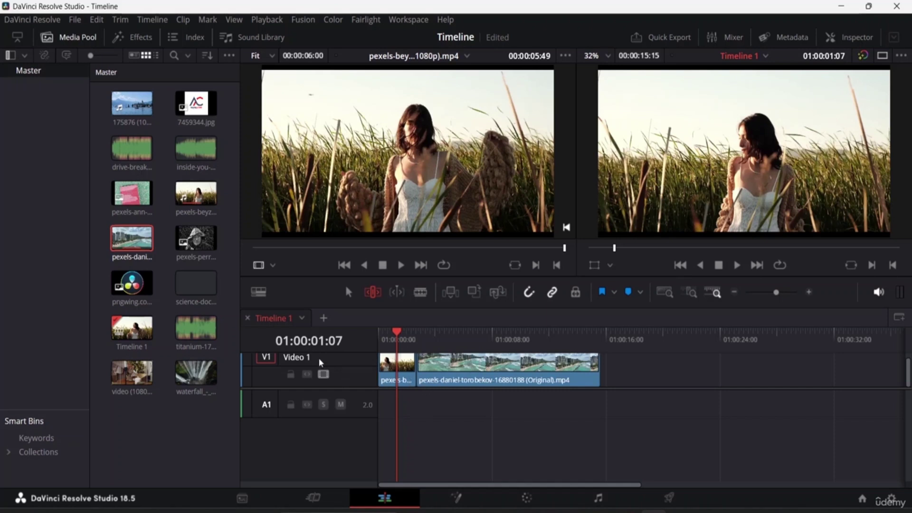
{"action": "left_click", "coordinate": [348, 292]}
{"action": "left_click", "coordinate": [350, 223]}
{"action": "double_click", "coordinate": [483, 375]}
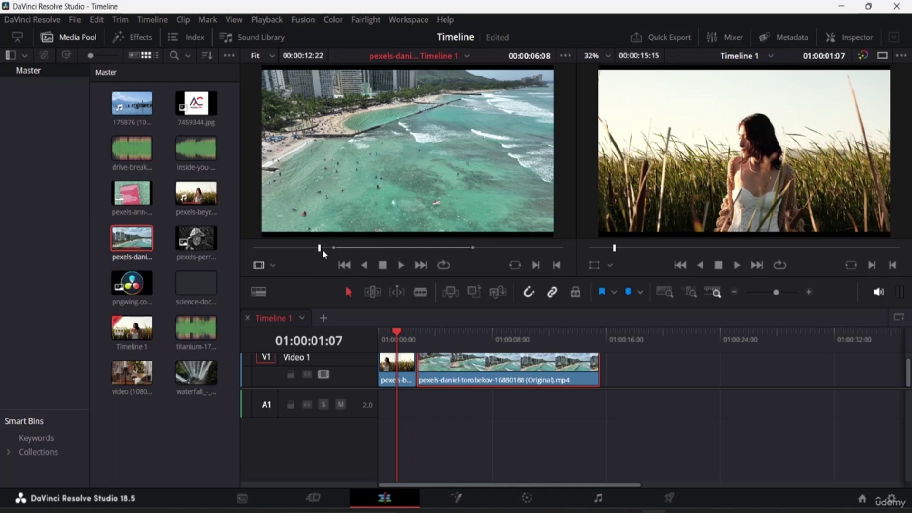
{"action": "left_click_drag", "start_coordinate": [319, 248], "coordinate": [198, 247]}
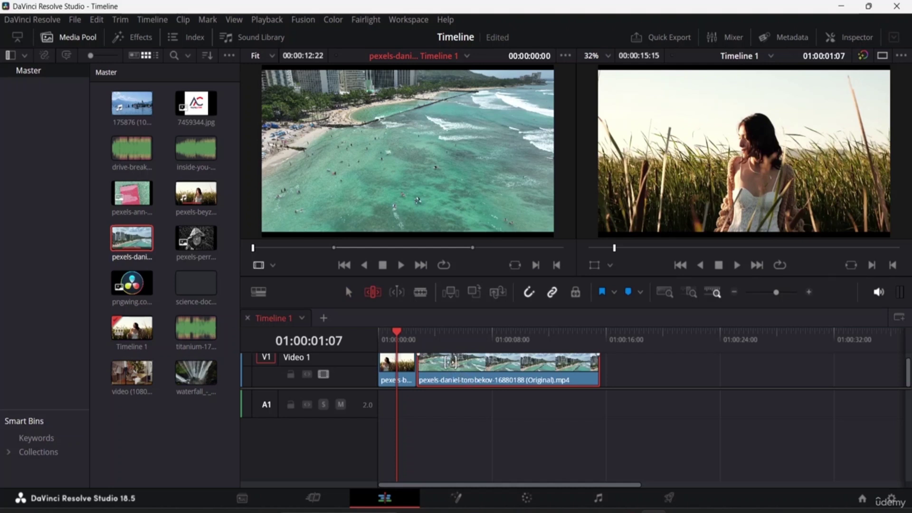
In Trim Edit mode, slip the beach clip's footage in both directions without moving the clip on the timeline.
{"action": "left_click_drag", "start_coordinate": [451, 362], "coordinate": [645, 365]}
{"action": "left_click_drag", "start_coordinate": [556, 370], "coordinate": [499, 358]}
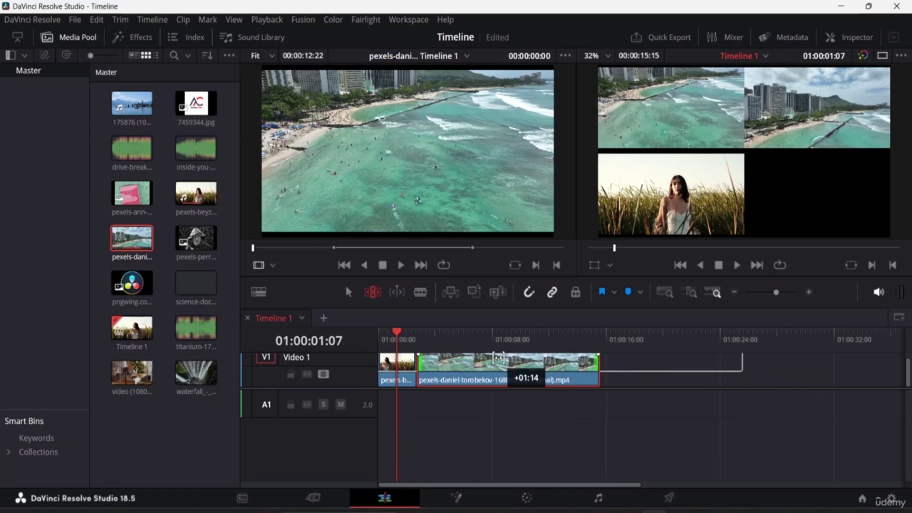
{"action": "left_click_drag", "start_coordinate": [498, 358], "coordinate": [457, 360]}
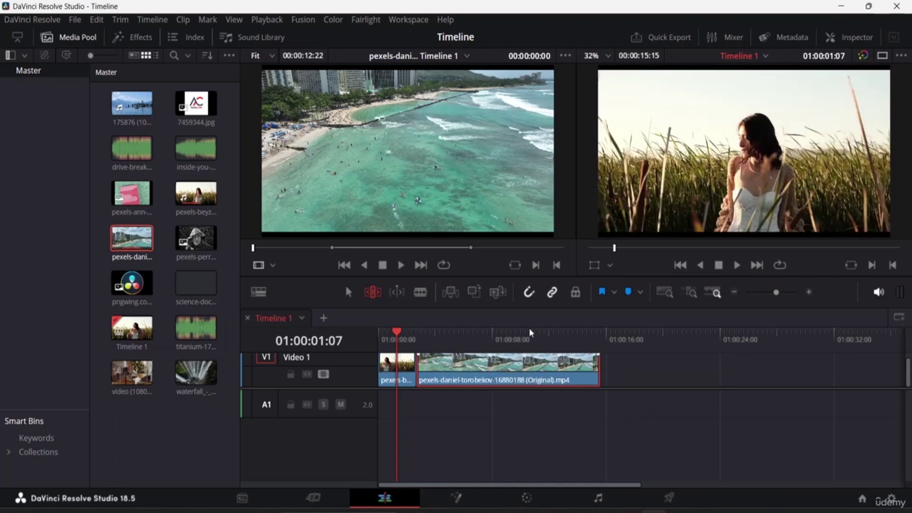
Slip the field clip's footage by about -02:08 without moving the clip on the timeline.
{"action": "left_click_drag", "start_coordinate": [909, 367], "coordinate": [906, 350]}
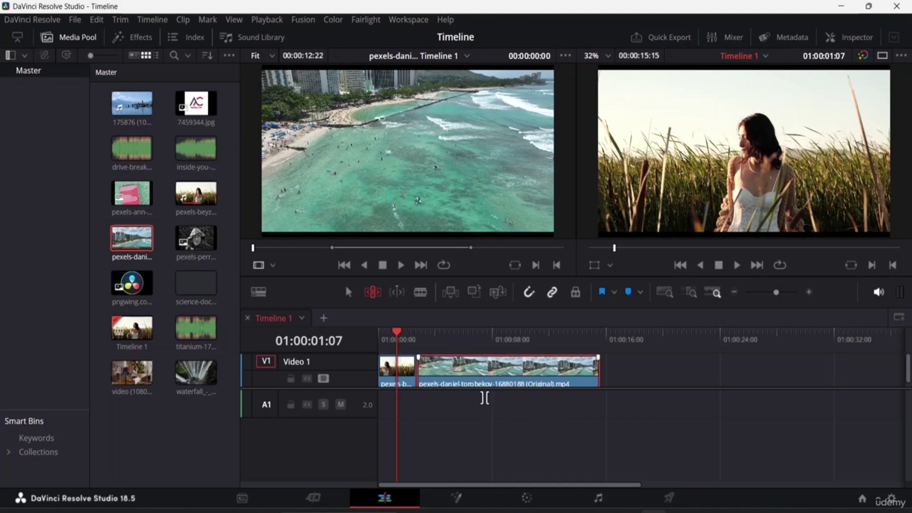
{"action": "left_click_drag", "start_coordinate": [481, 387], "coordinate": [326, 385]}
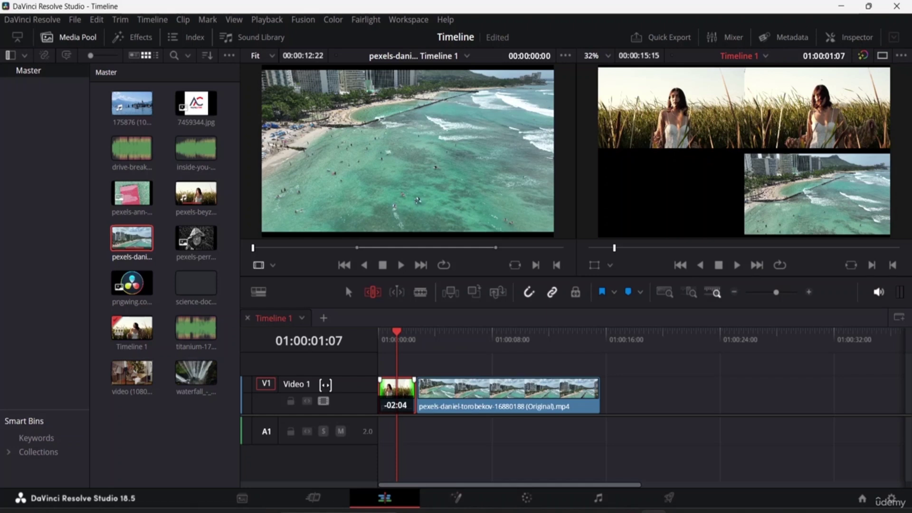
{"action": "left_click_drag", "start_coordinate": [325, 384], "coordinate": [320, 384]}
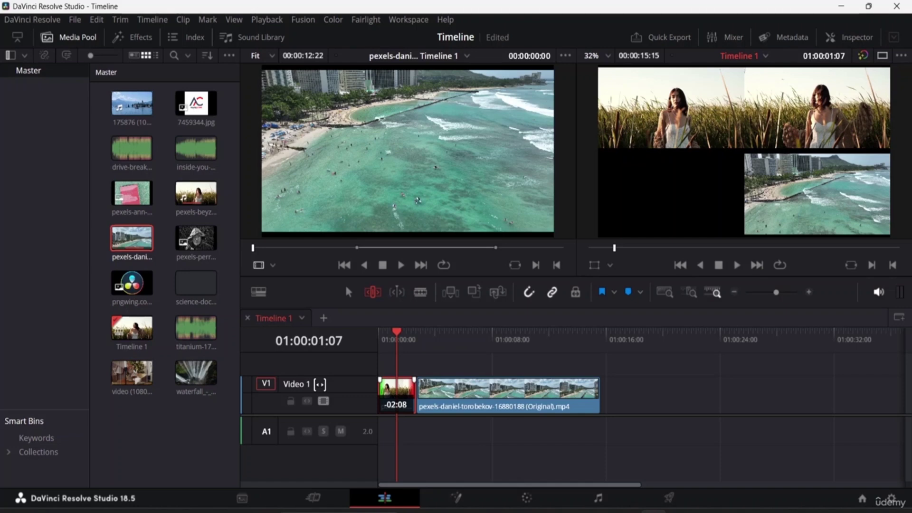
Slip the first clip's content by about -02:08 and play the timeline from its start.
{"action": "left_click_drag", "start_coordinate": [320, 384], "coordinate": [319, 384]}
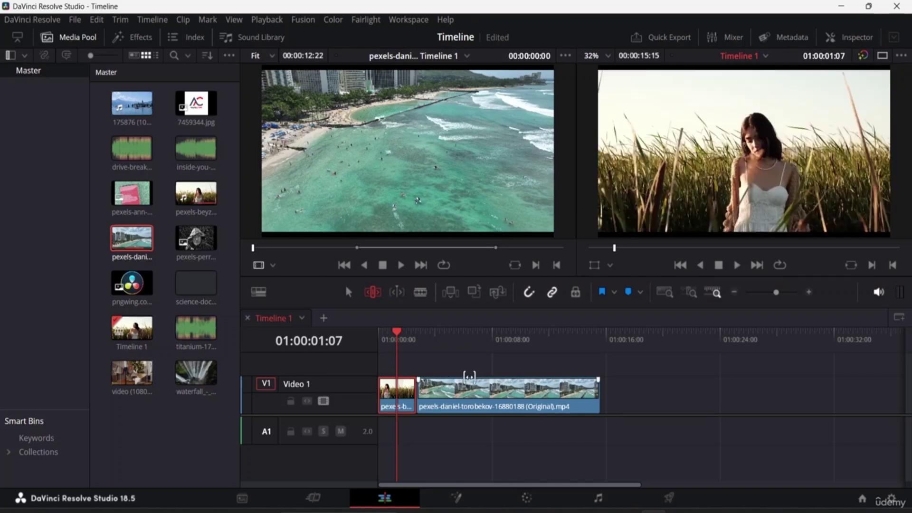
{"action": "left_click_drag", "start_coordinate": [394, 332], "coordinate": [367, 332]}
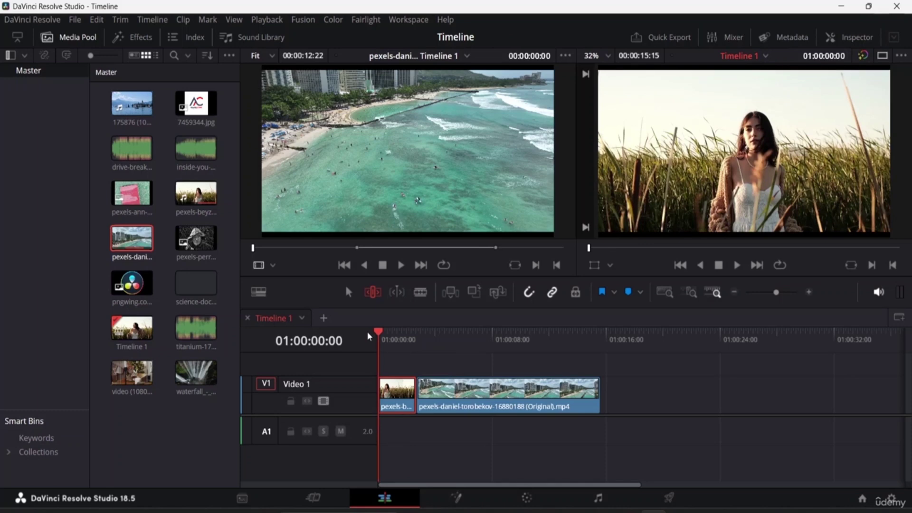
{"action": "key", "text": "space"}
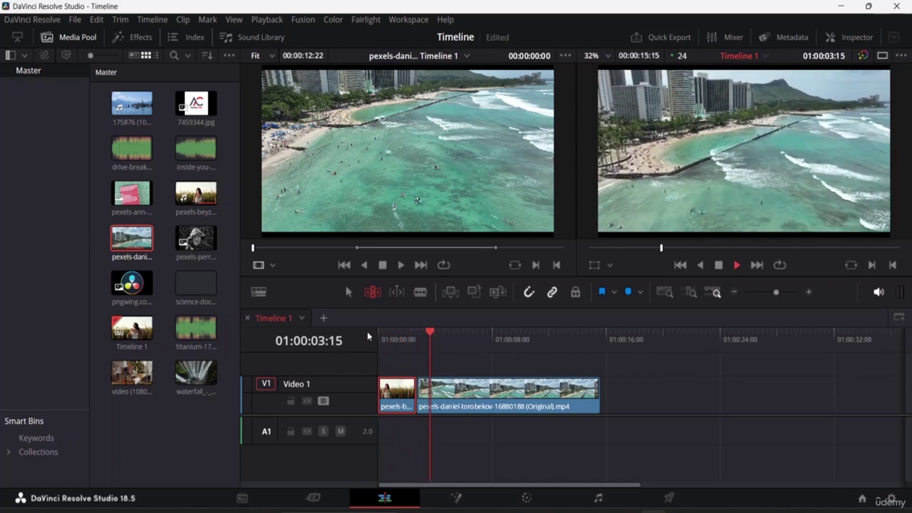
{"action": "key", "text": "space"}
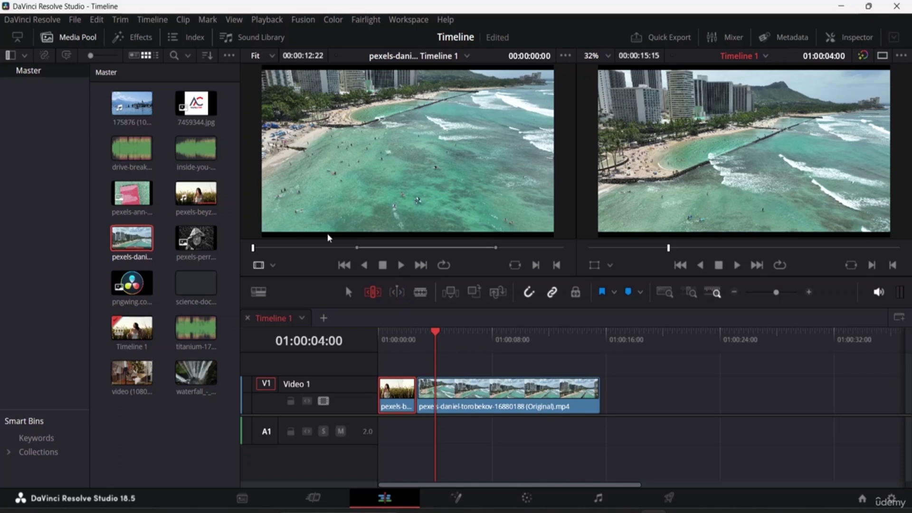
Switch dynamic trim to Slide and slip the beach clip to a later part of its source footage.
{"action": "right_click", "coordinate": [398, 293]}
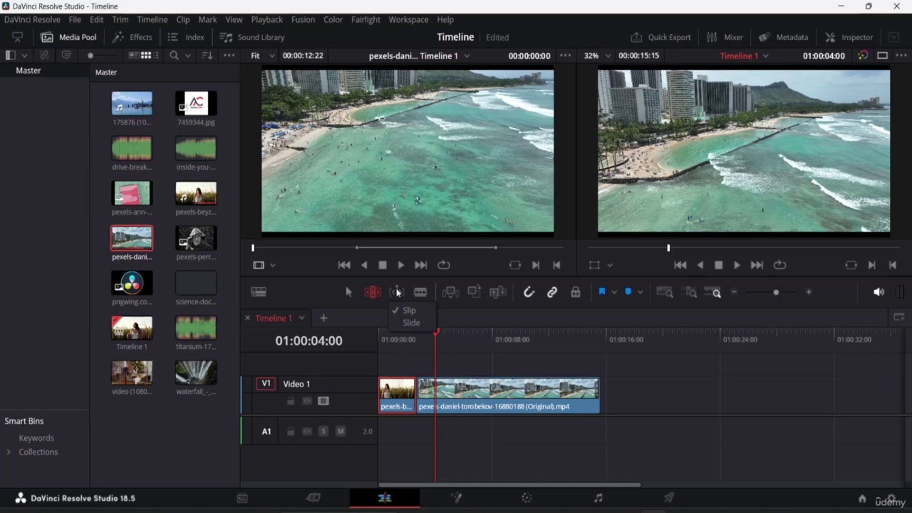
{"action": "left_click", "coordinate": [398, 293]}
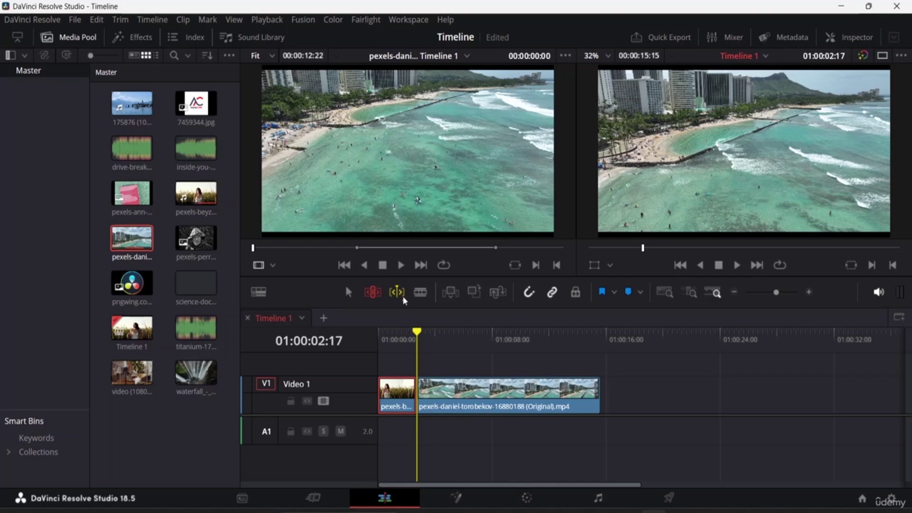
{"action": "right_click", "coordinate": [404, 297]}
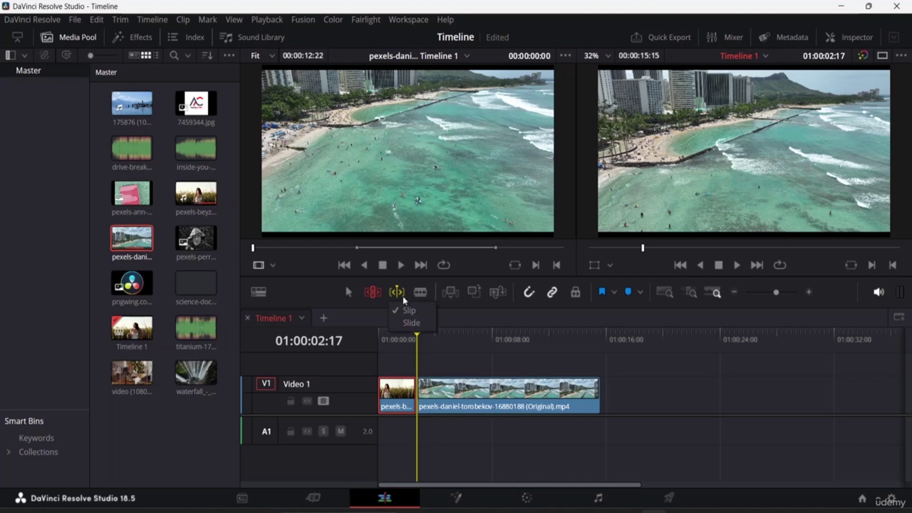
{"action": "left_click", "coordinate": [411, 323]}
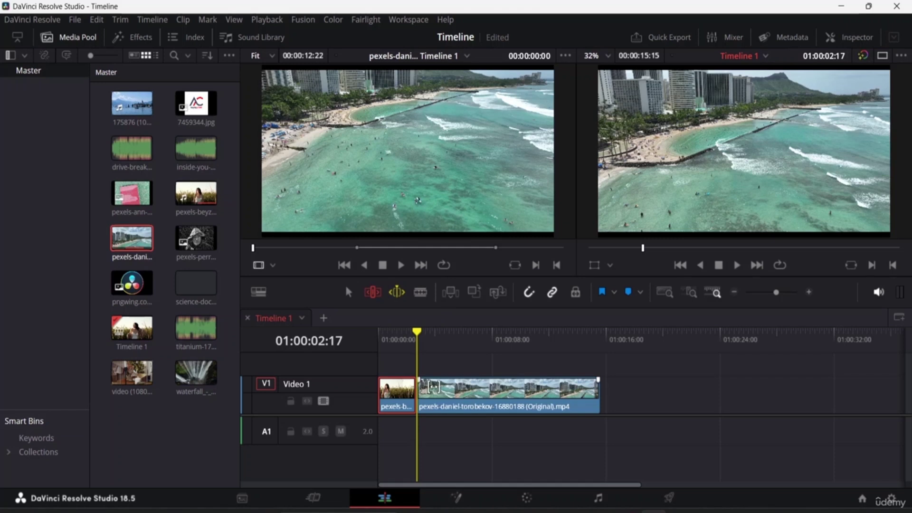
{"action": "left_click_drag", "start_coordinate": [445, 386], "coordinate": [416, 398]}
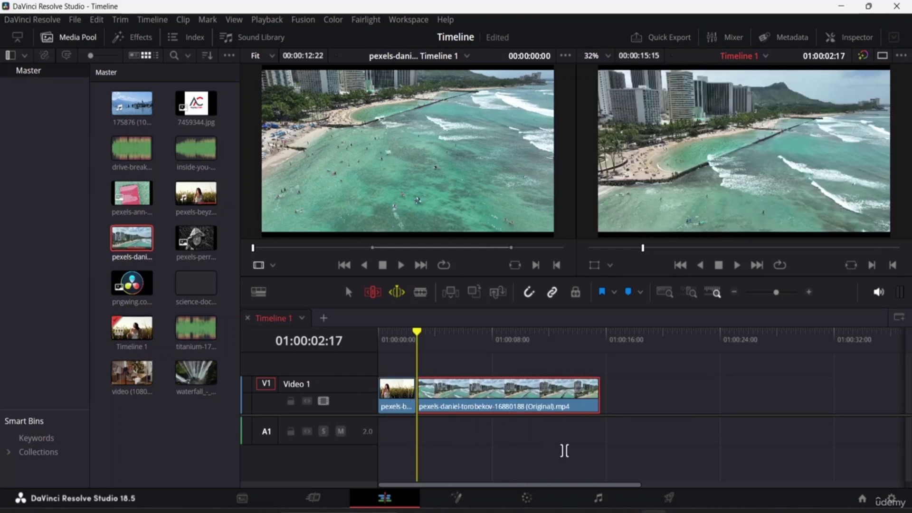
Set dynamic trim to Slip mode and slip the beach clip further into its source footage.
{"action": "key", "text": "slash"}
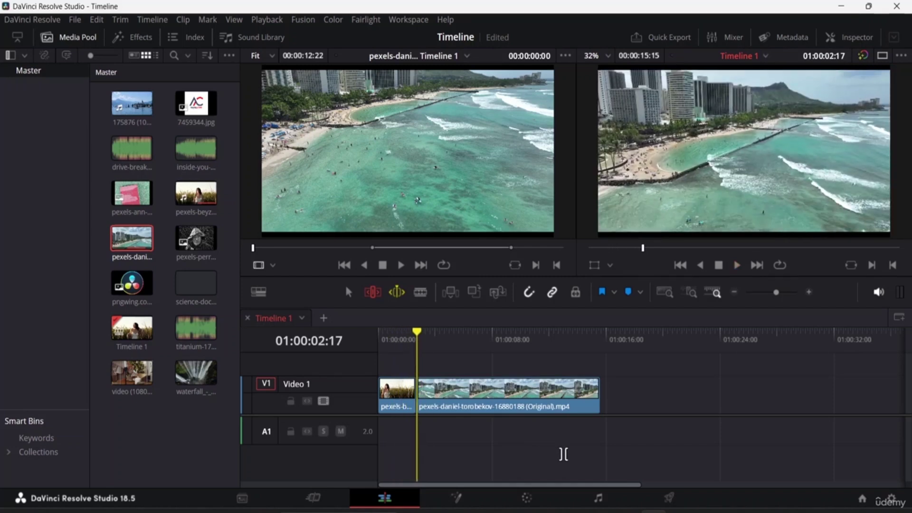
{"action": "right_click", "coordinate": [401, 295]}
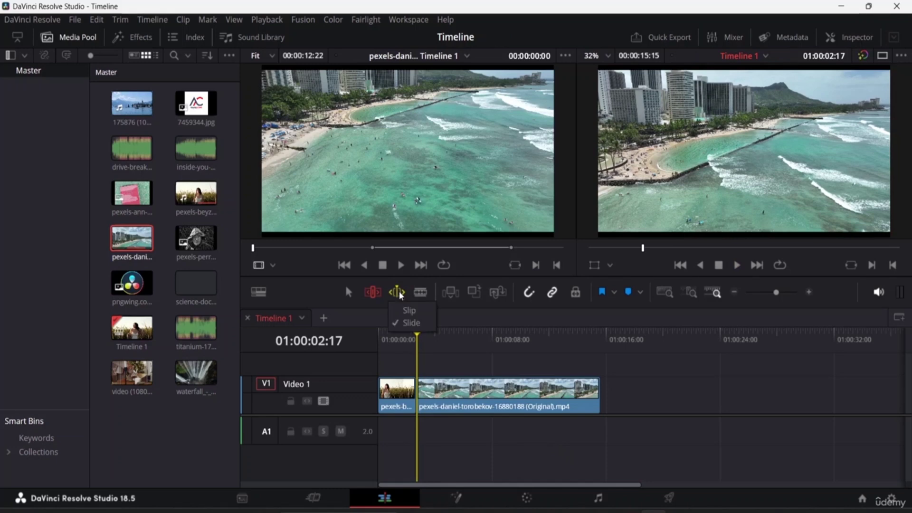
{"action": "left_click", "coordinate": [411, 310]}
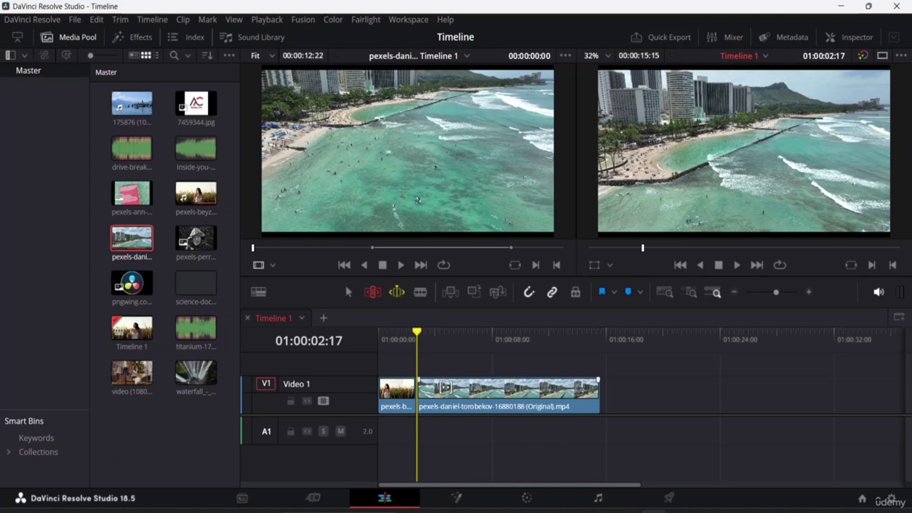
{"action": "key", "text": "Home"}
{"action": "key", "text": "space"}
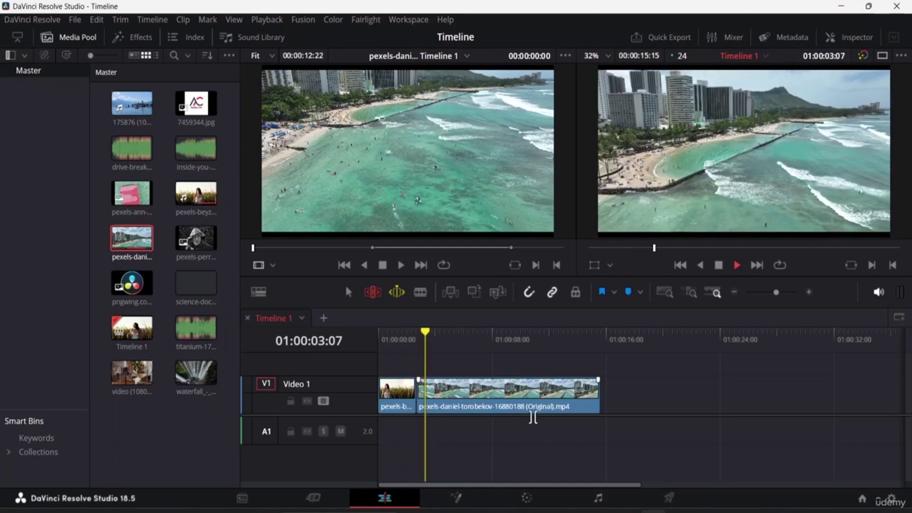
{"action": "left_click_drag", "start_coordinate": [532, 415], "coordinate": [521, 408]}
{"action": "left_click_drag", "start_coordinate": [472, 392], "coordinate": [415, 389]}
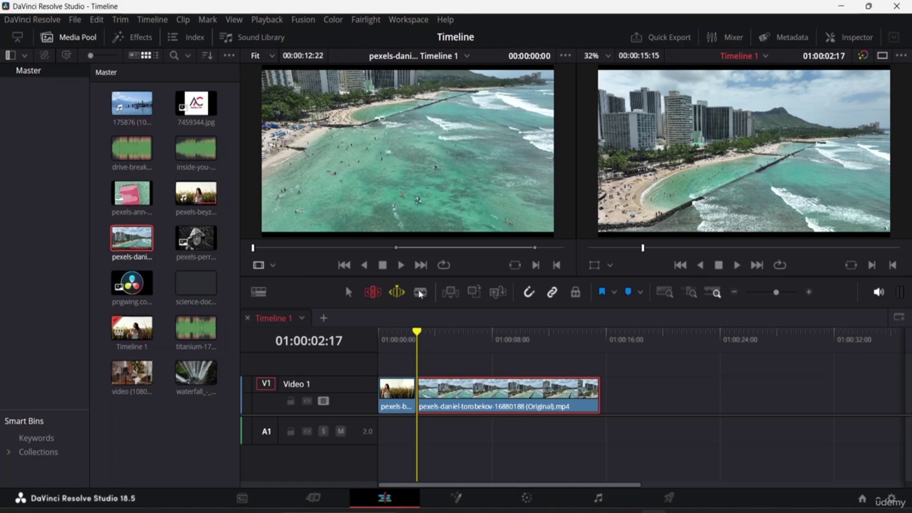
Switch to Selection mode and turn dynamic trim back on, toggled to Slide.
{"action": "left_click", "coordinate": [398, 292]}
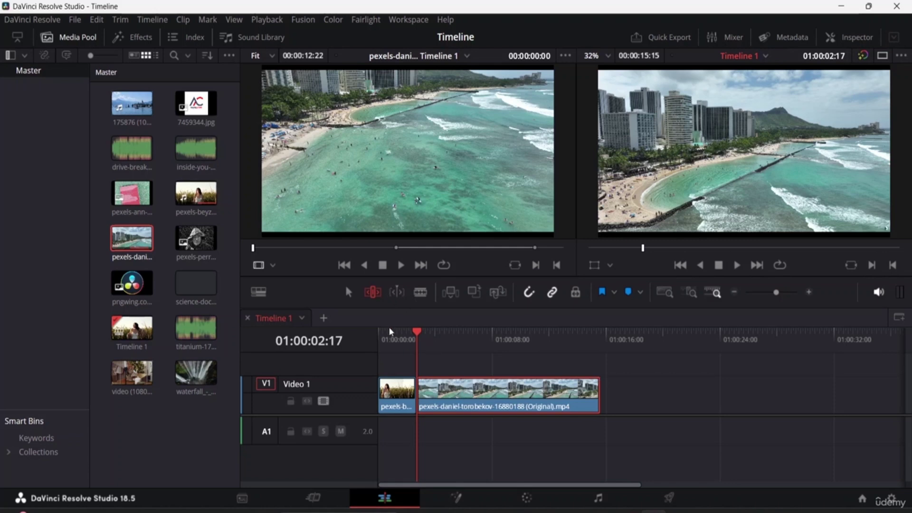
{"action": "left_click", "coordinate": [349, 292]}
{"action": "left_click", "coordinate": [399, 293]}
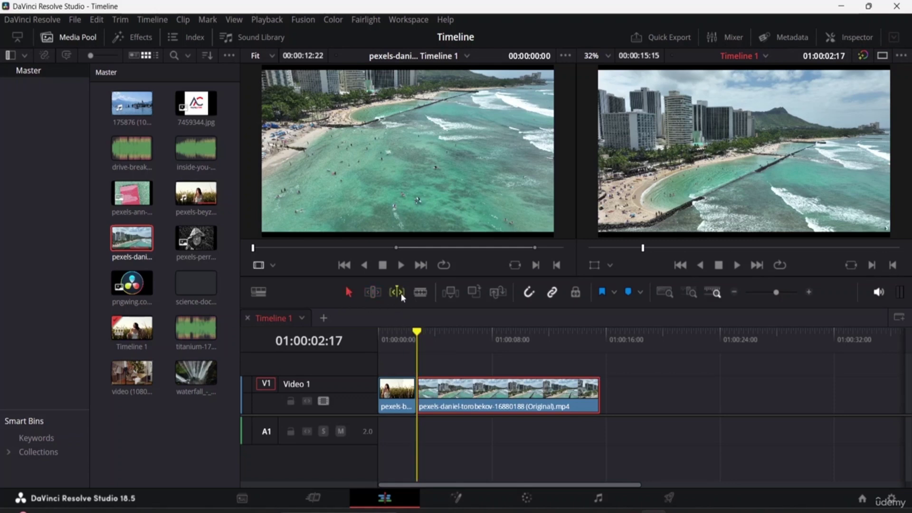
{"action": "key", "text": "slash"}
{"action": "key", "text": "s"}
Preview playback around the cut between the two clips and leave dynamic trim mode.
{"action": "key", "text": "space"}
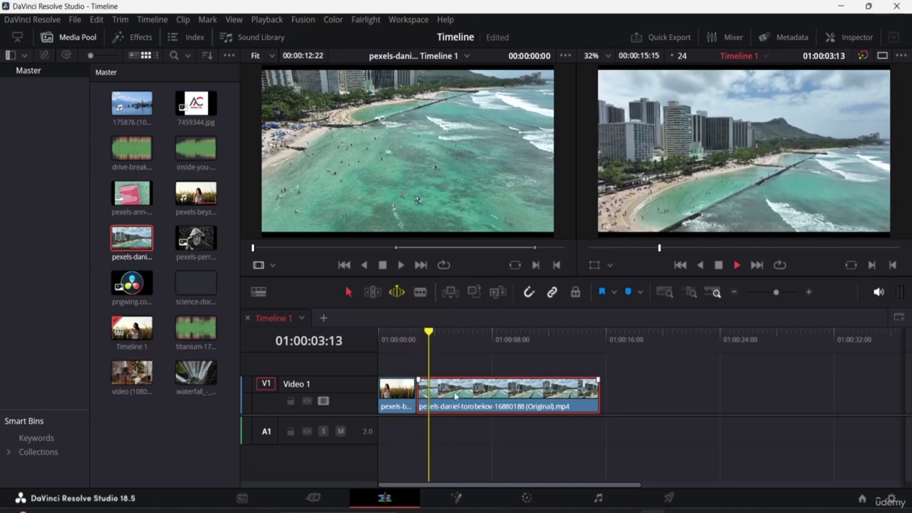
{"action": "key", "text": "alt+slash"}
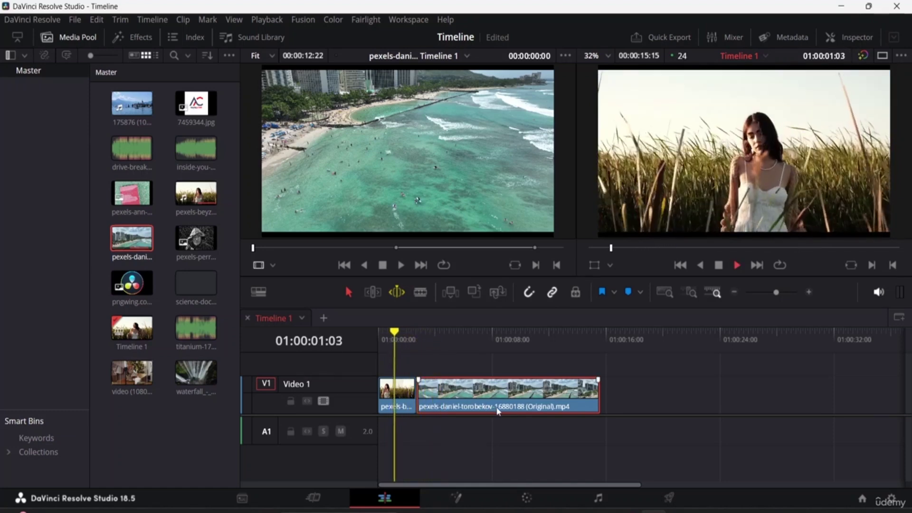
{"action": "key", "text": "alt+slash"}
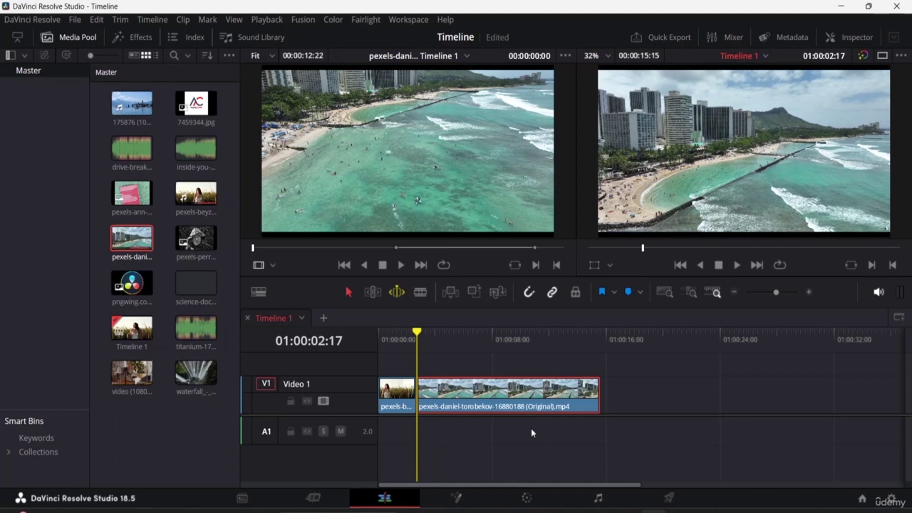
{"action": "left_click", "coordinate": [398, 296]}
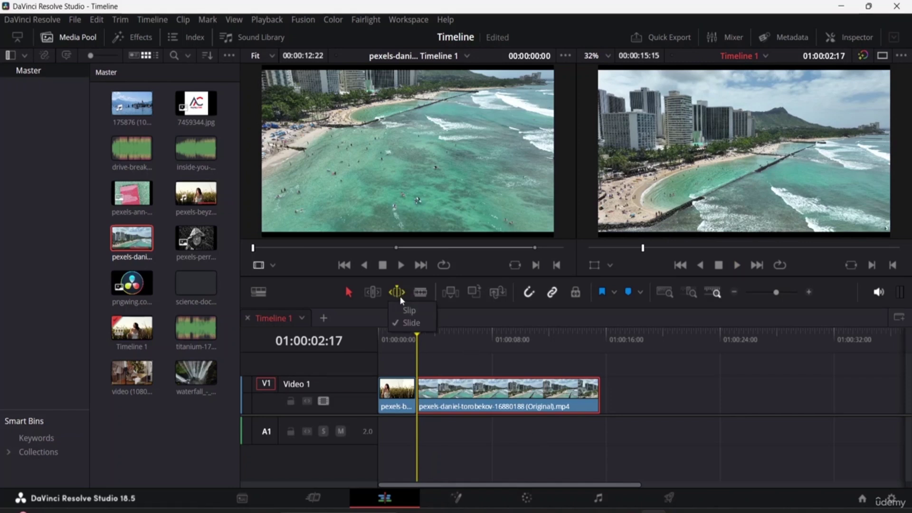
{"action": "key", "text": "Escape"}
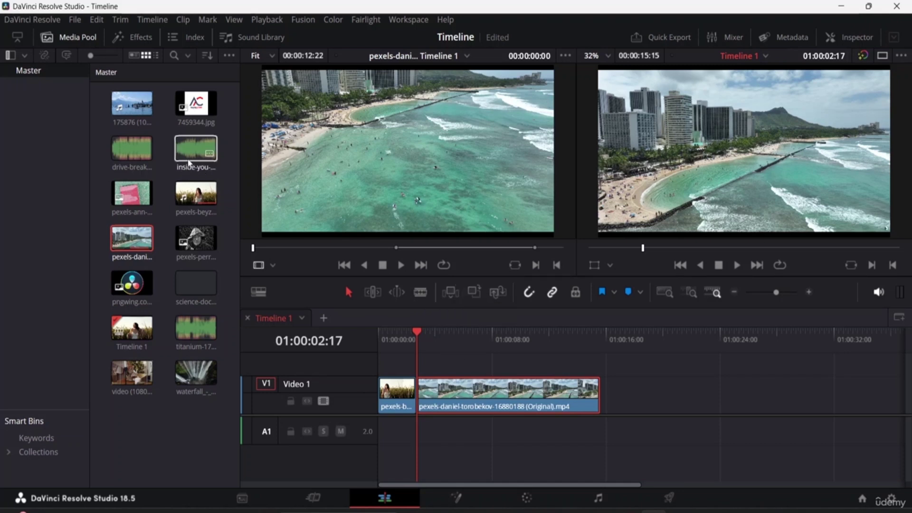
Load the waterfall clip in the source viewer and mark in and out points around a 00:00:04:07 section in its middle.
{"action": "left_click", "coordinate": [130, 227]}
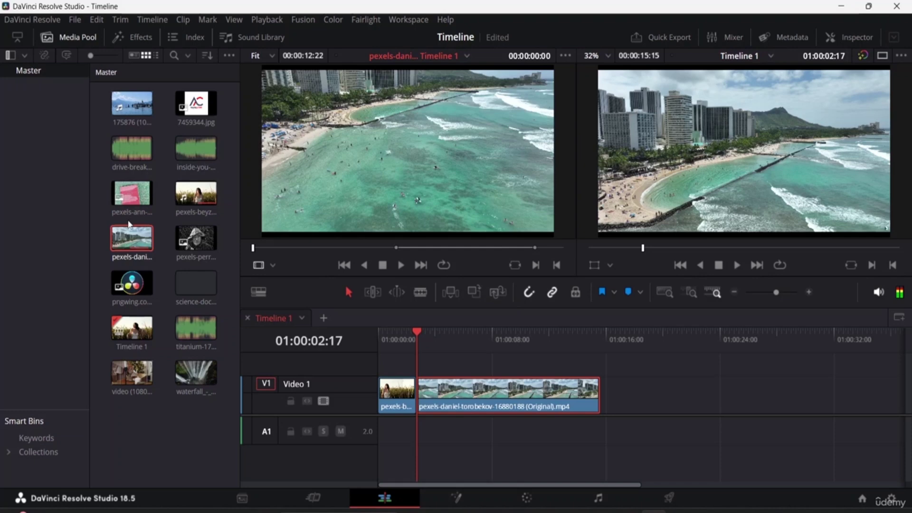
{"action": "left_click", "coordinate": [203, 376]}
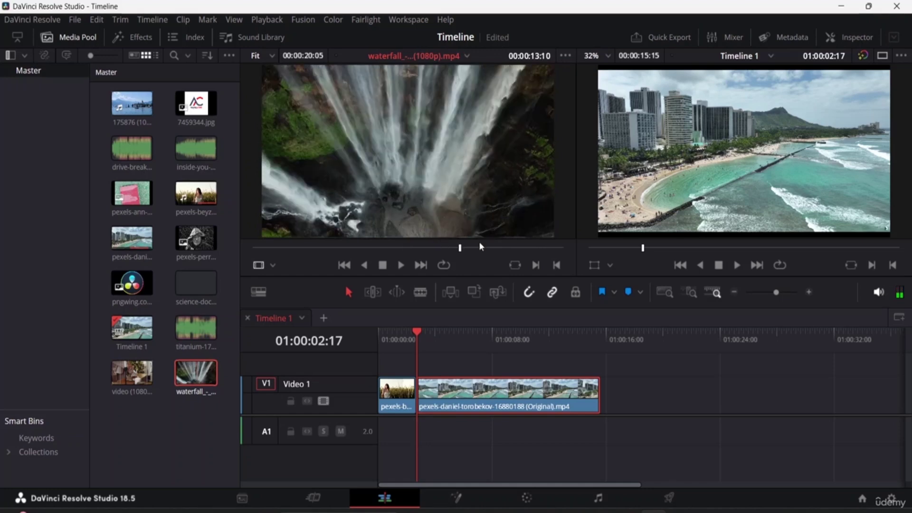
{"action": "left_click_drag", "start_coordinate": [459, 248], "coordinate": [341, 249]}
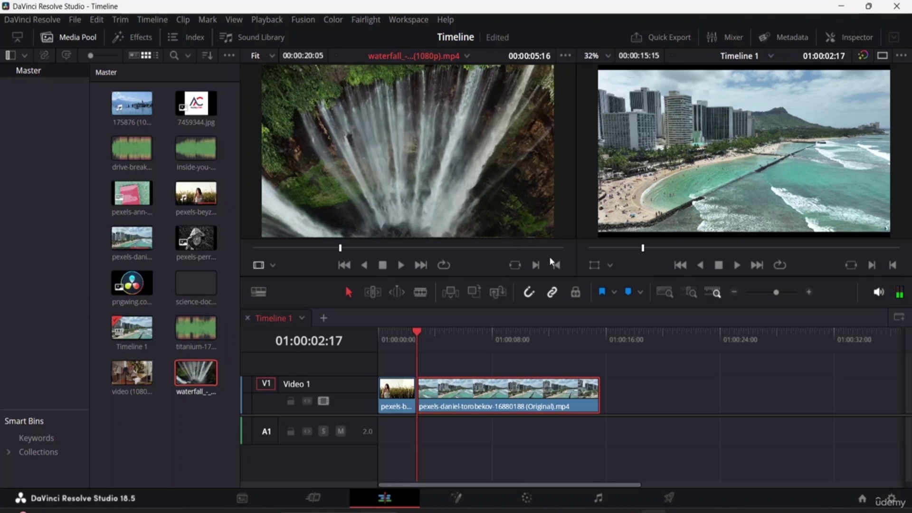
{"action": "key", "text": "space"}
{"action": "left_click", "coordinate": [536, 266]}
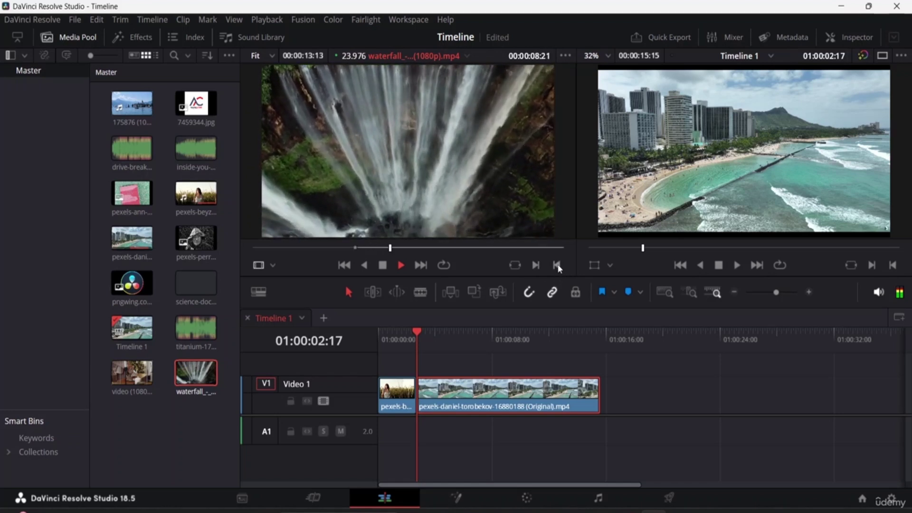
{"action": "left_click", "coordinate": [557, 266]}
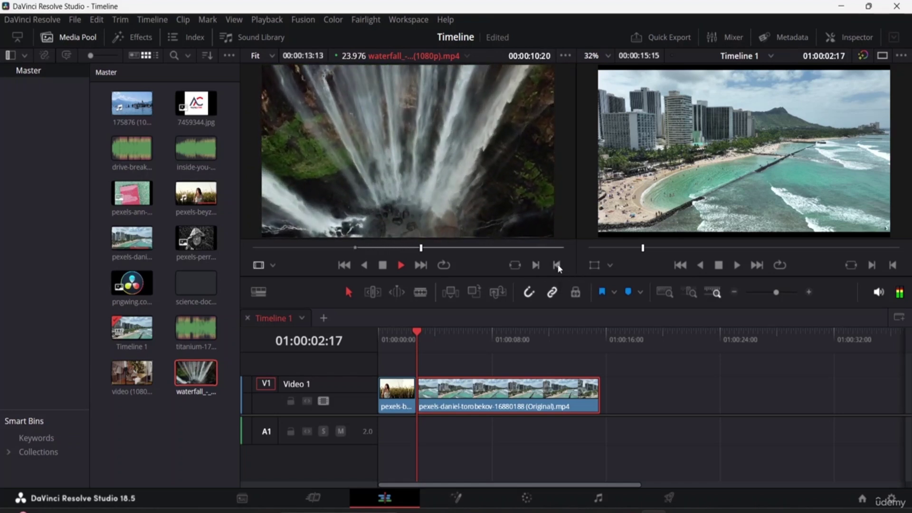
{"action": "key", "text": "space"}
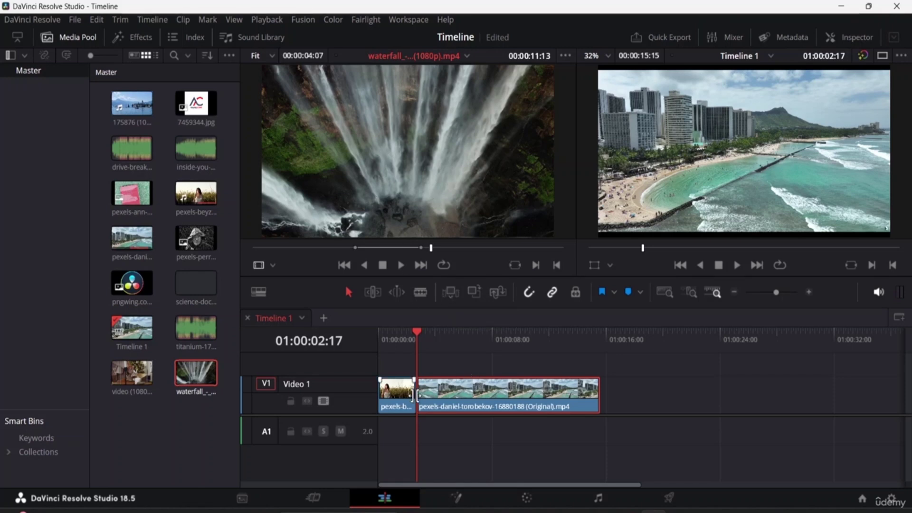
Insert the marked waterfall section at 01:00:02:17, between the two timeline clips.
{"action": "mouse_move", "coordinate": [420, 333]}
{"action": "left_mouse_down"}
{"action": "mouse_move", "coordinate": [403, 331]}
{"action": "mouse_move", "coordinate": [411, 332]}
{"action": "left_mouse_up"}
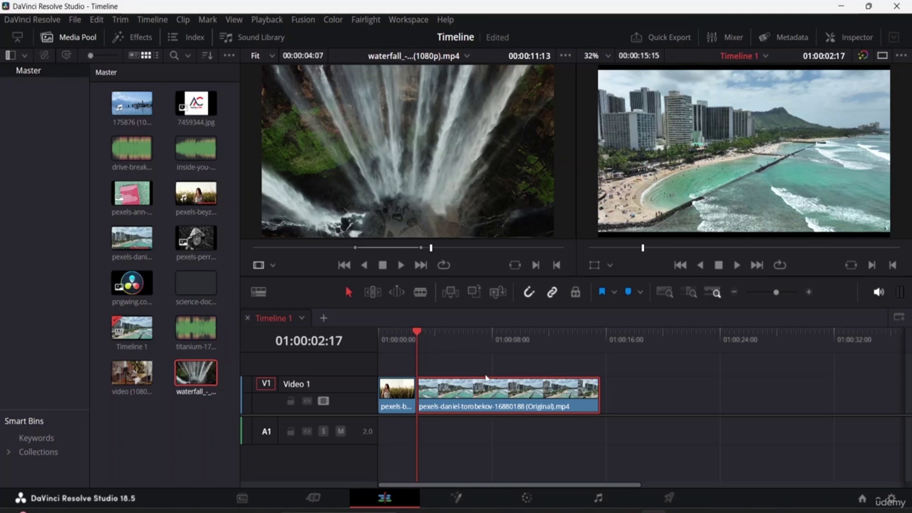
{"action": "left_click", "coordinate": [450, 293]}
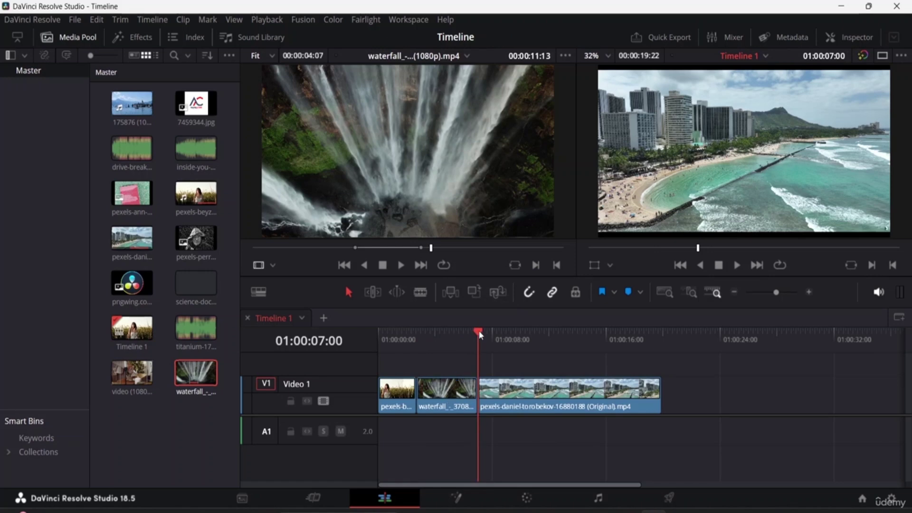
{"action": "left_click_drag", "start_coordinate": [478, 337], "coordinate": [399, 343]}
Delete the waterfall clip from the timeline and move the beach clip back against the first clip.
{"action": "left_click", "coordinate": [455, 412]}
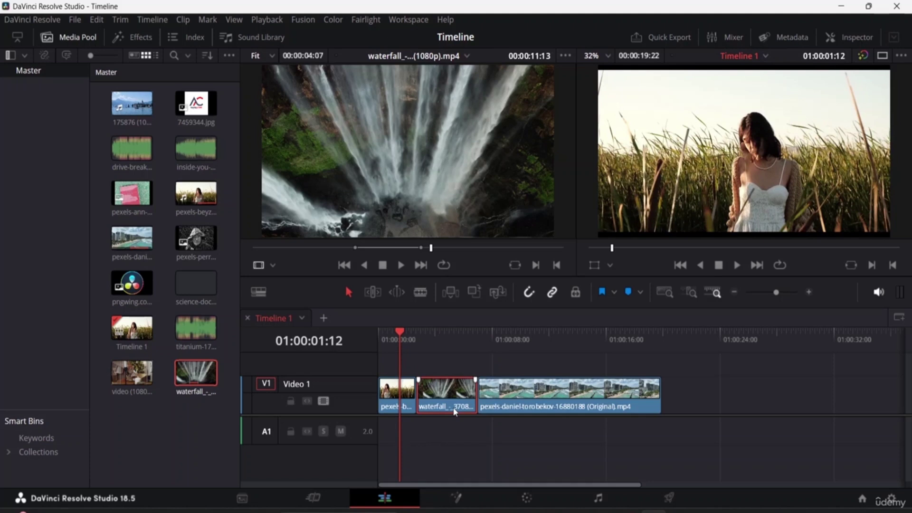
{"action": "key", "text": "Delete"}
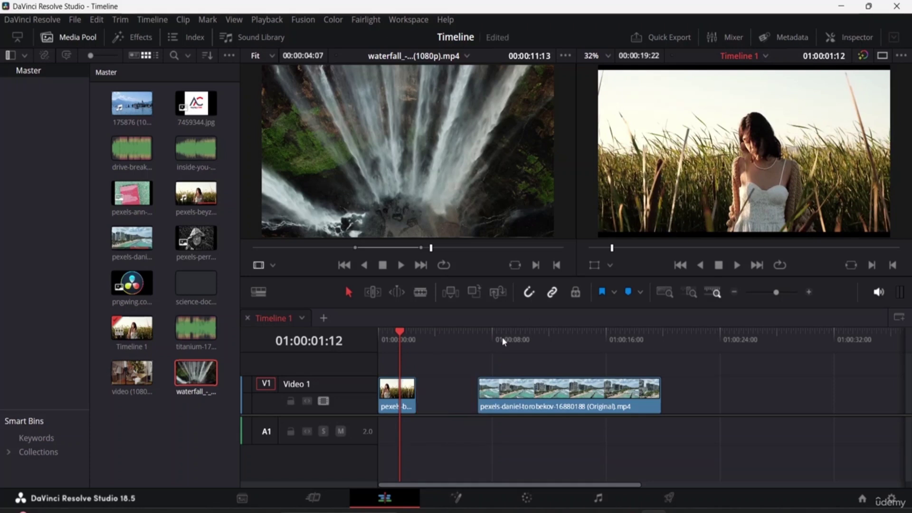
{"action": "double_click", "coordinate": [535, 392]}
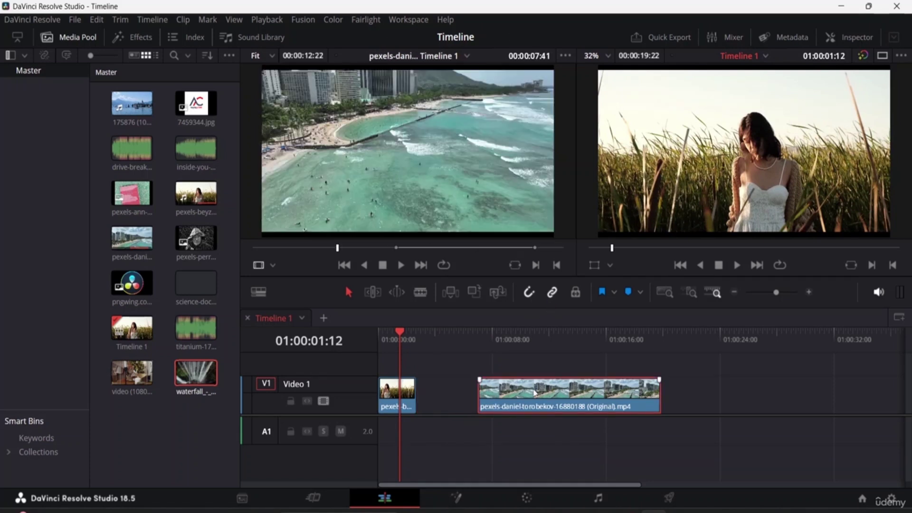
{"action": "left_click_drag", "start_coordinate": [609, 405], "coordinate": [547, 403]}
{"action": "left_click", "coordinate": [668, 388]}
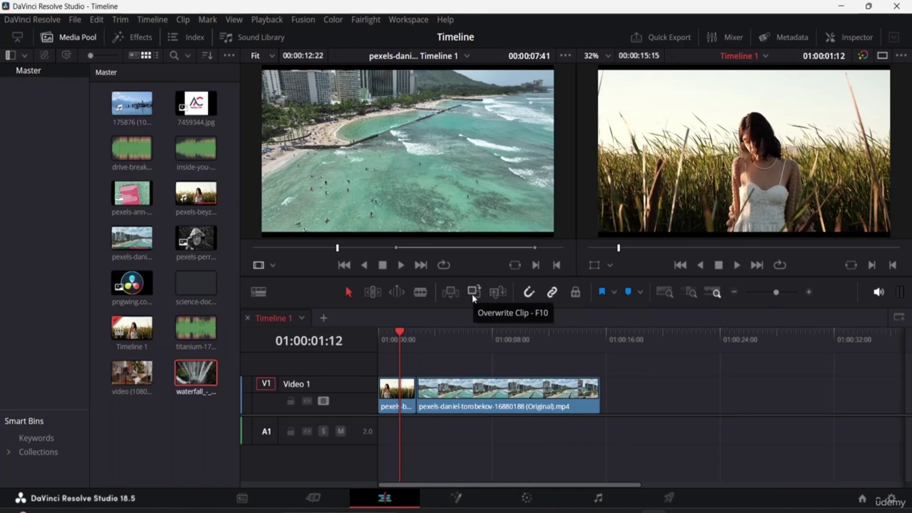
Overwrite the timeline from 01:00:01:08 with the marked waterfall section loaded in the source viewer.
{"action": "left_click", "coordinate": [398, 331]}
{"action": "left_click_drag", "start_coordinate": [398, 330], "coordinate": [397, 330]}
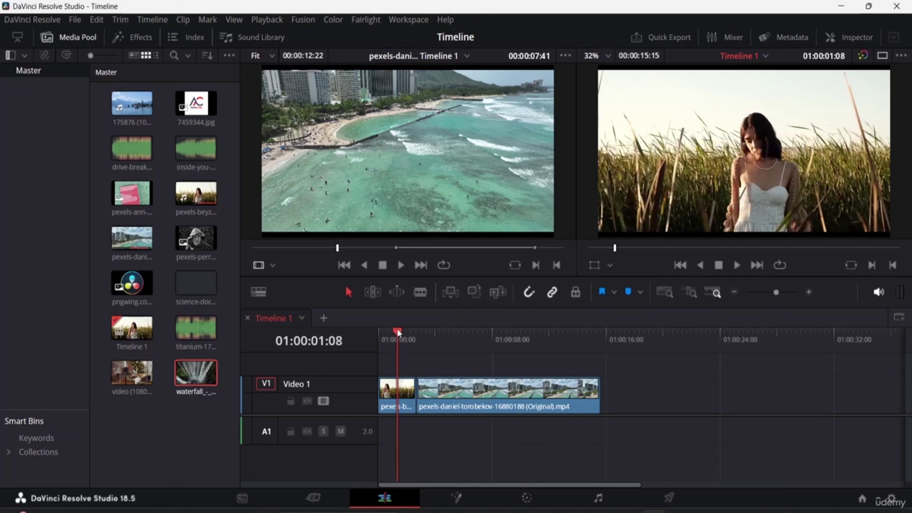
{"action": "left_click", "coordinate": [404, 401]}
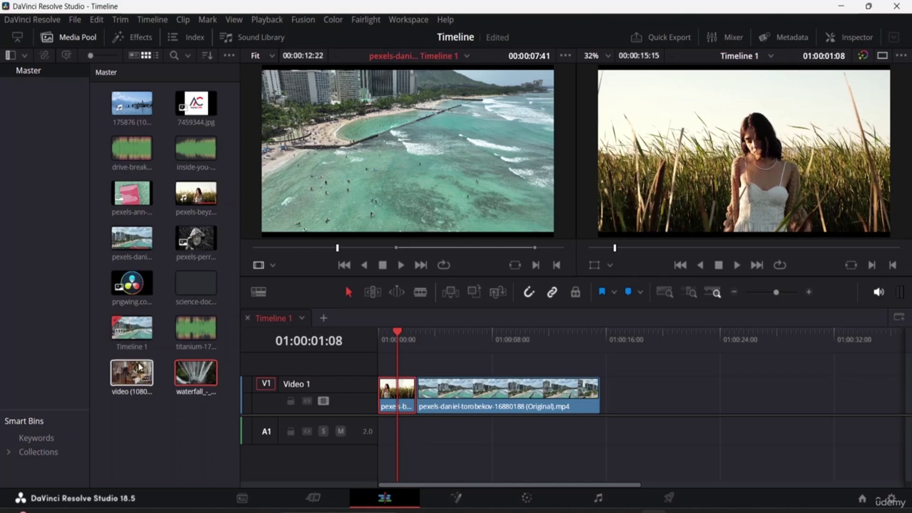
{"action": "double_click", "coordinate": [181, 369]}
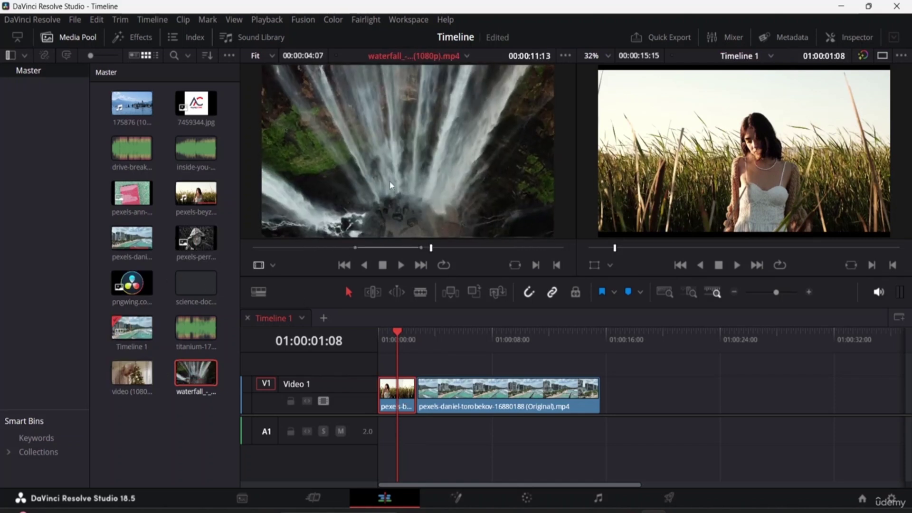
{"action": "left_click", "coordinate": [474, 292]}
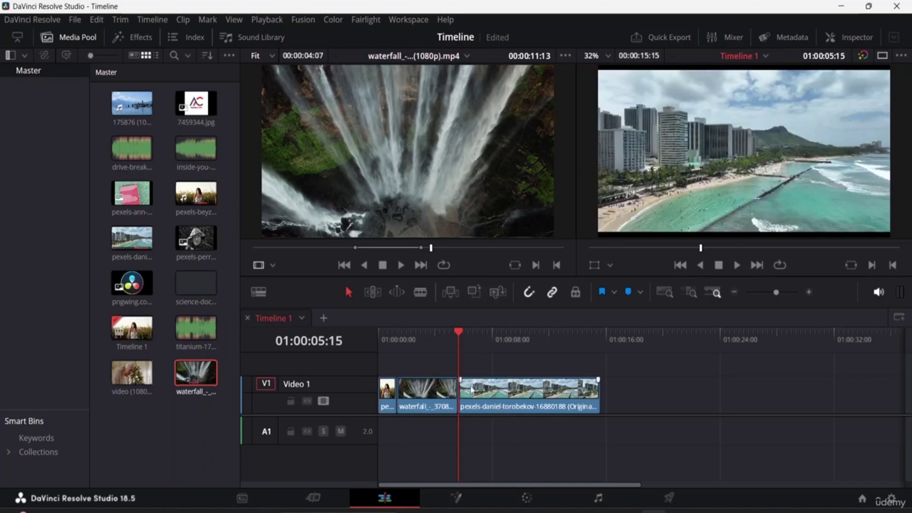
Play the timeline from its start to review the overwritten waterfall section between the two clips.
{"action": "left_click", "coordinate": [390, 394]}
{"action": "left_click_drag", "start_coordinate": [452, 335], "coordinate": [368, 333]}
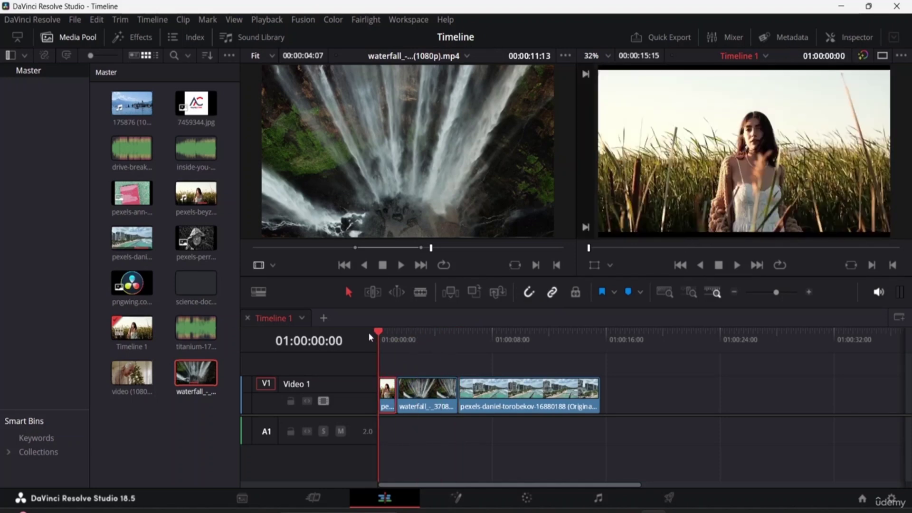
{"action": "key", "text": "space"}
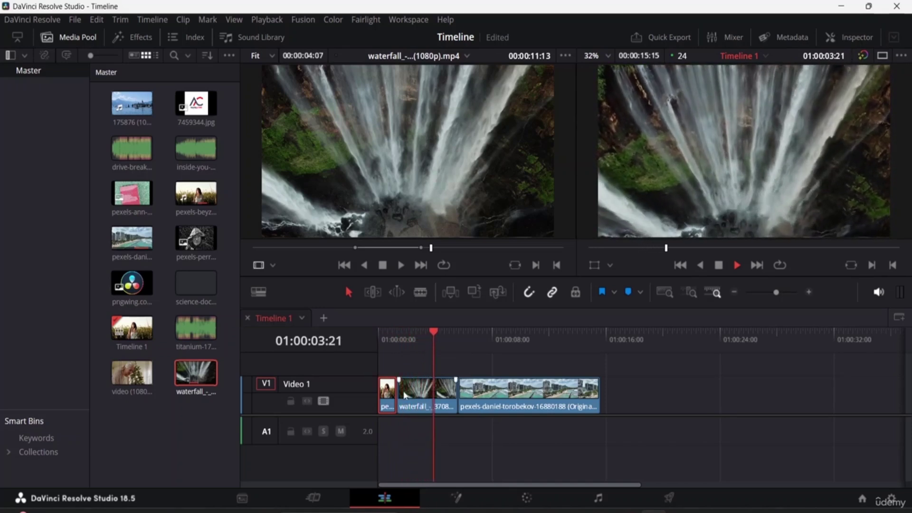
Delete the waterfall clip from the timeline and move the beach clip back against the shortened first clip.
{"action": "left_click", "coordinate": [425, 398]}
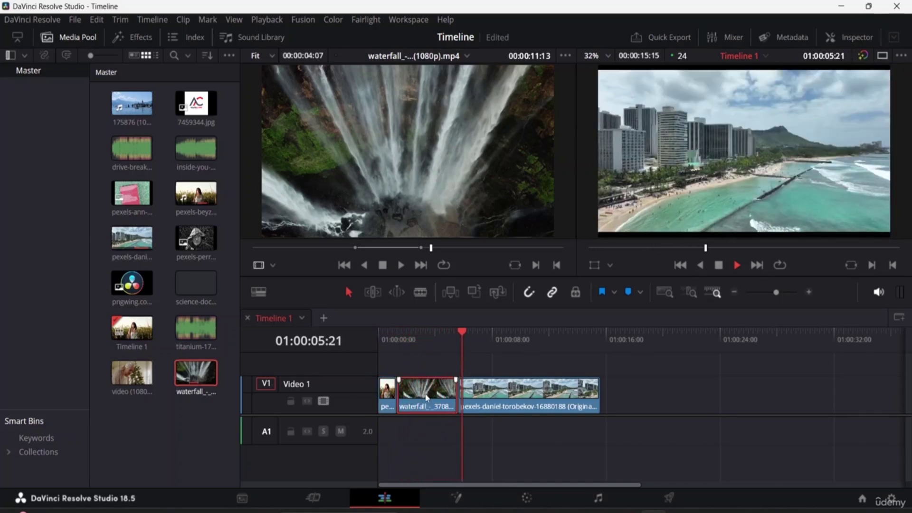
{"action": "key", "text": "BackSpace"}
{"action": "left_click_drag", "start_coordinate": [516, 404], "coordinate": [455, 413]}
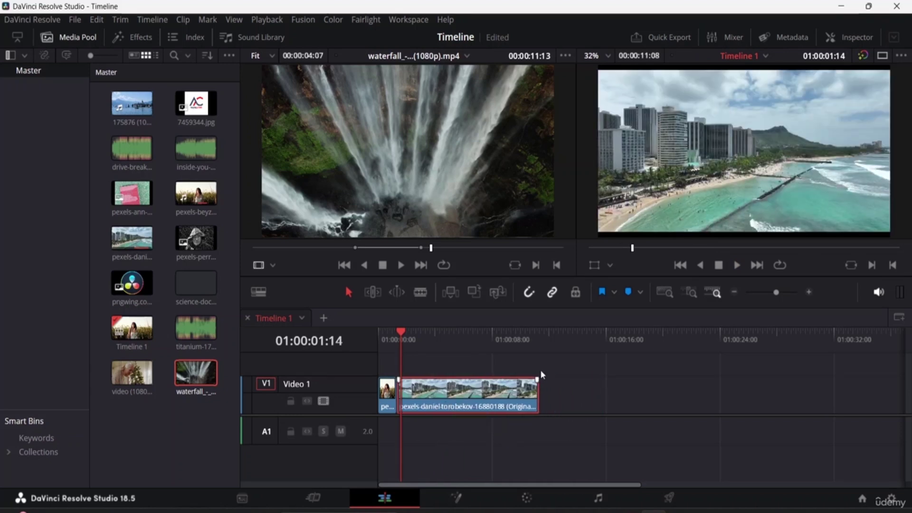
Try to replace the first timeline clip with the marked waterfall section while the playhead is parked at 01:00:18:23.
{"action": "left_click", "coordinate": [647, 352]}
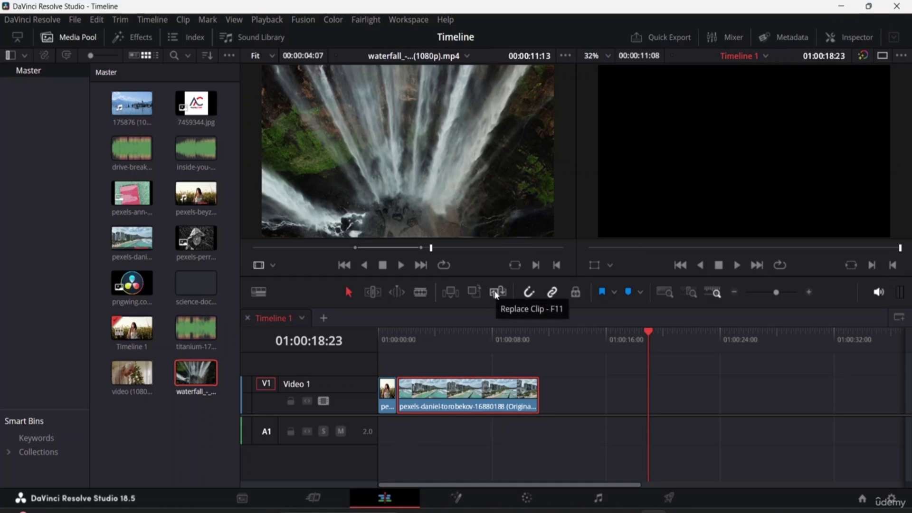
{"action": "left_click", "coordinate": [390, 398]}
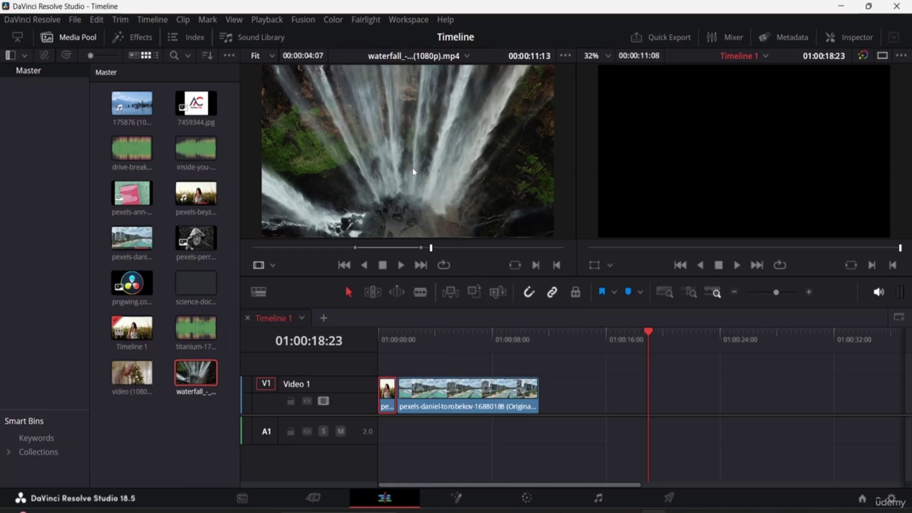
{"action": "left_click", "coordinate": [499, 292]}
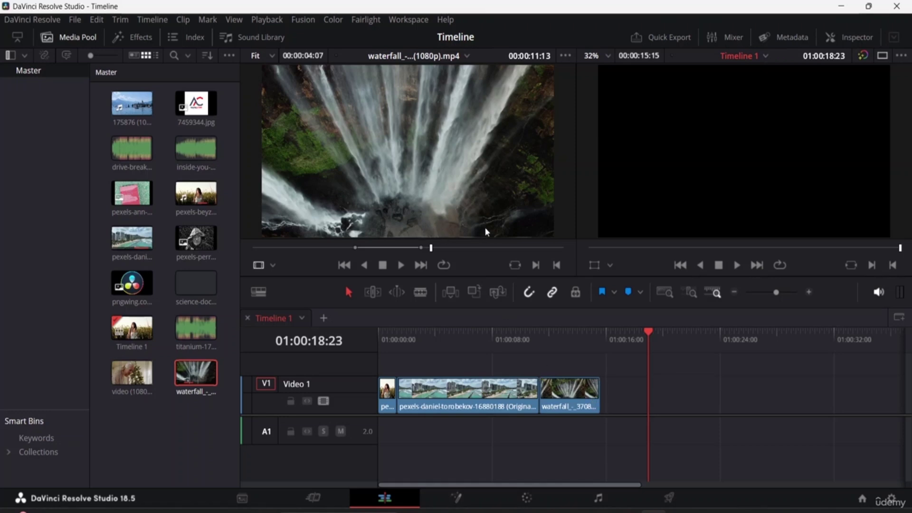
Return the playhead to 01:00:00:00 and delete the waterfall clip after the beach clip.
{"action": "left_click_drag", "start_coordinate": [651, 328], "coordinate": [385, 327]}
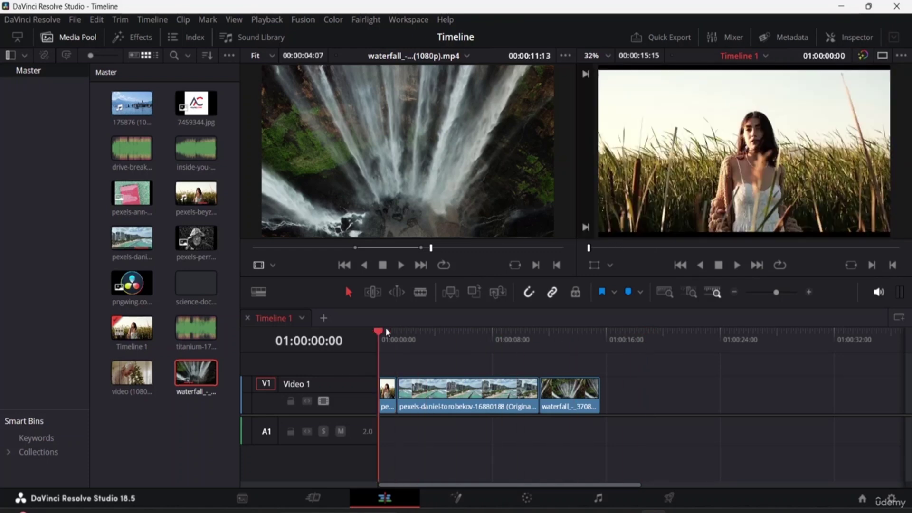
{"action": "left_click", "coordinate": [583, 394]}
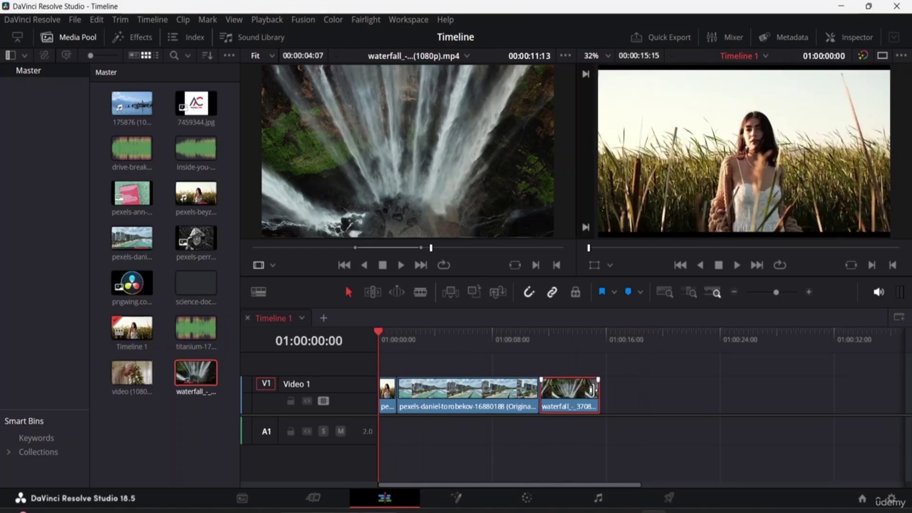
{"action": "key", "text": "Delete"}
Replace the first timeline clip with the waterfall source at 01:00:00:00, and undo the replacement.
{"action": "left_click", "coordinate": [389, 395]}
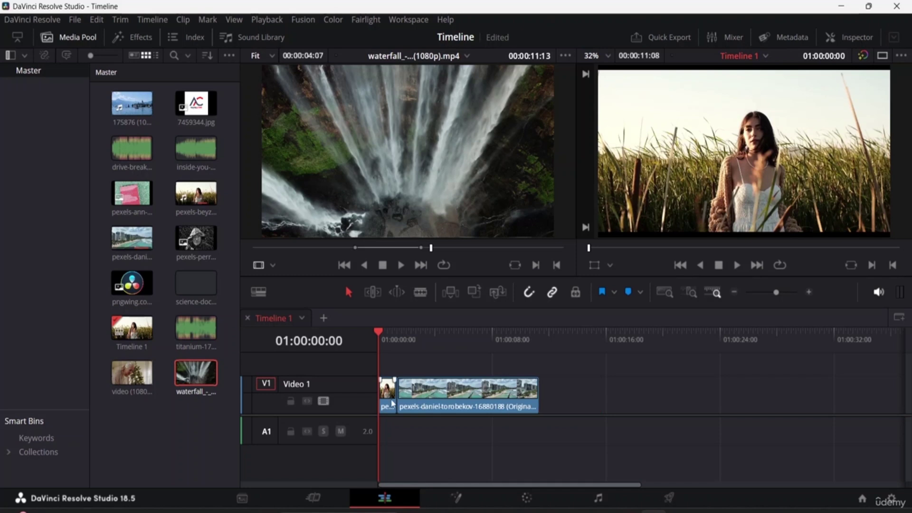
{"action": "left_click", "coordinate": [498, 294]}
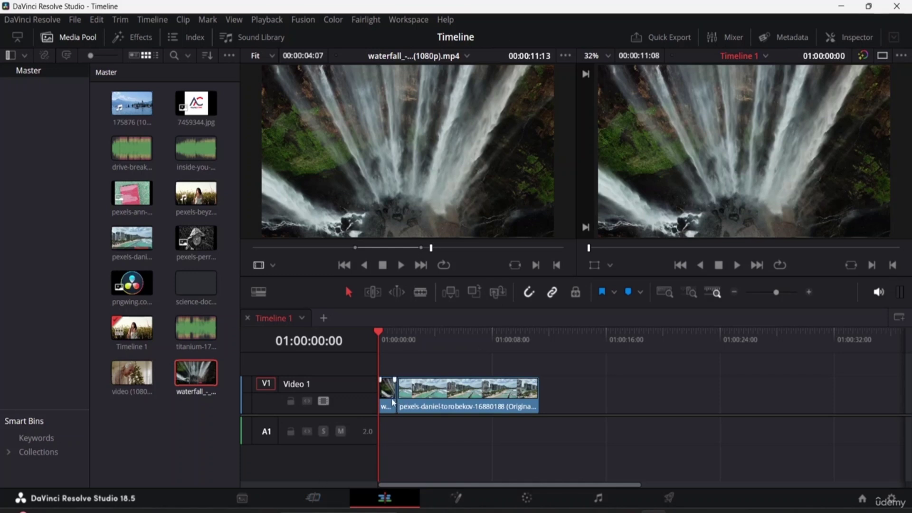
{"action": "left_click", "coordinate": [164, 343]}
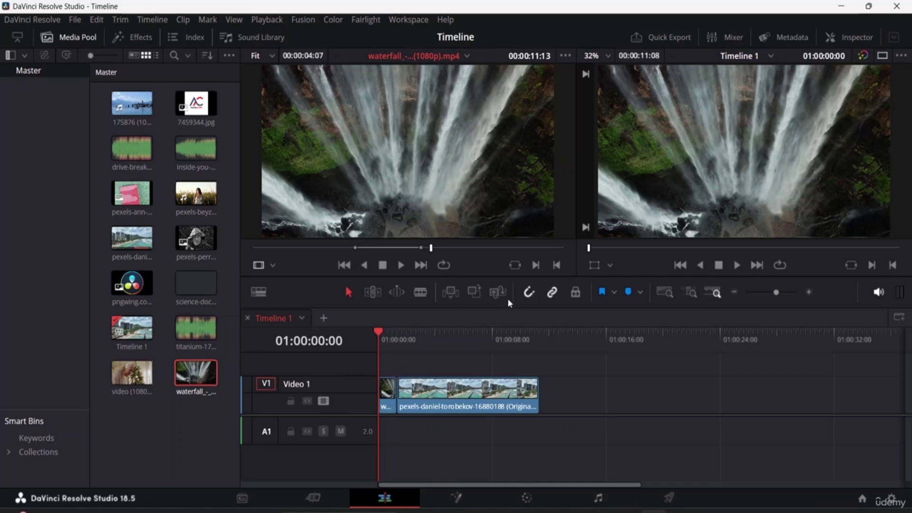
{"action": "key", "text": "ctrl+z"}
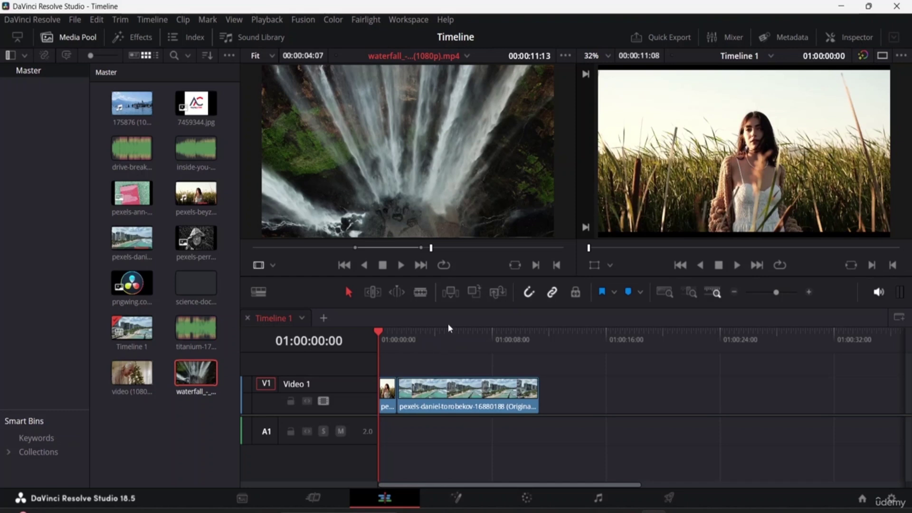
Overwrite the timeline from 01:00:00:00 with the marked waterfall section to compare it with replacing the clip.
{"action": "left_click", "coordinate": [475, 292]}
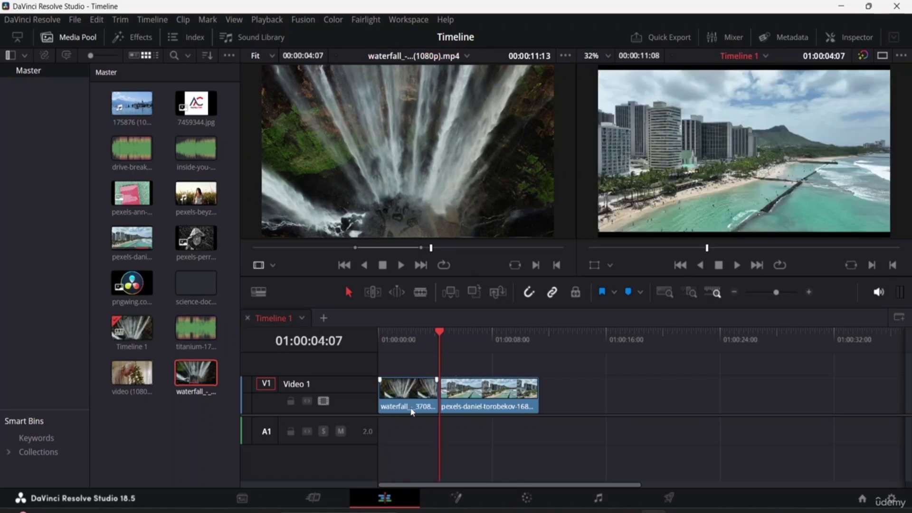
{"action": "left_click", "coordinate": [409, 388]}
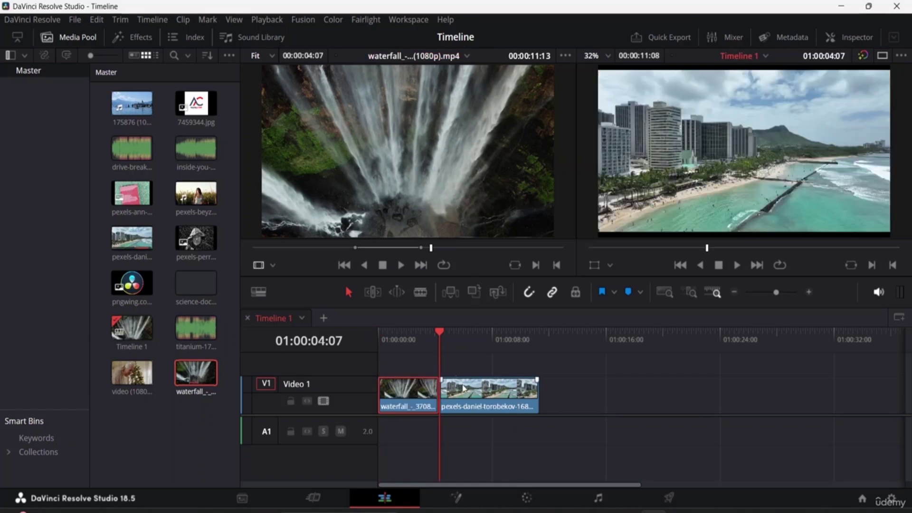
{"action": "left_click_drag", "start_coordinate": [441, 329], "coordinate": [502, 348]}
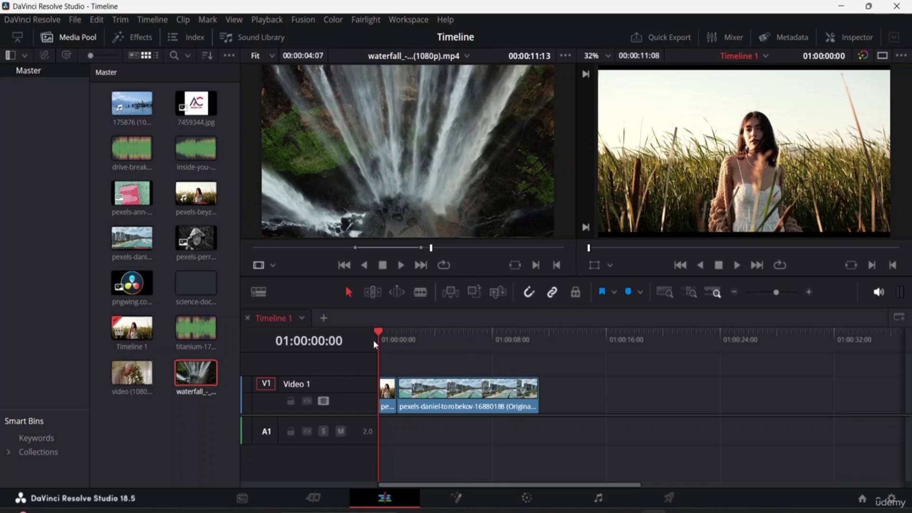
Split the beach clip with the blade roughly two thirds of the way along its length.
{"action": "left_click_drag", "start_coordinate": [383, 332], "coordinate": [429, 344]}
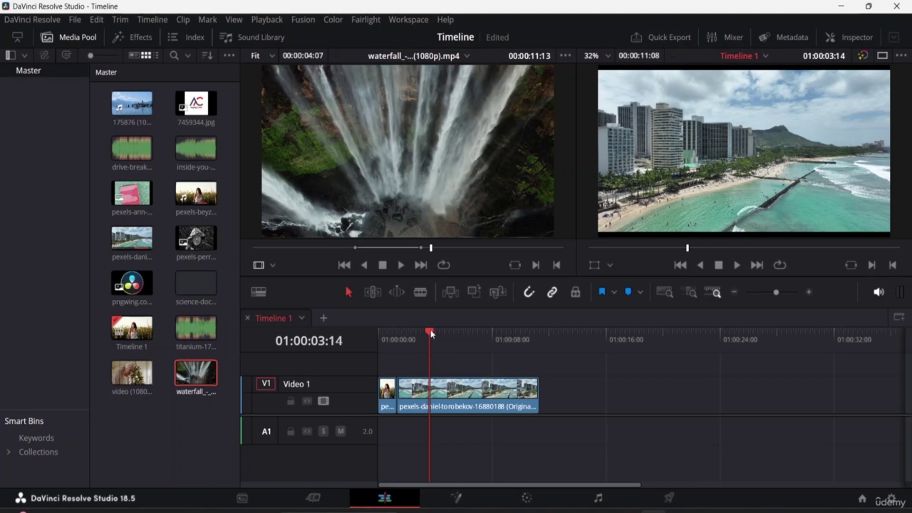
{"action": "left_click", "coordinate": [421, 291]}
{"action": "left_click", "coordinate": [488, 394]}
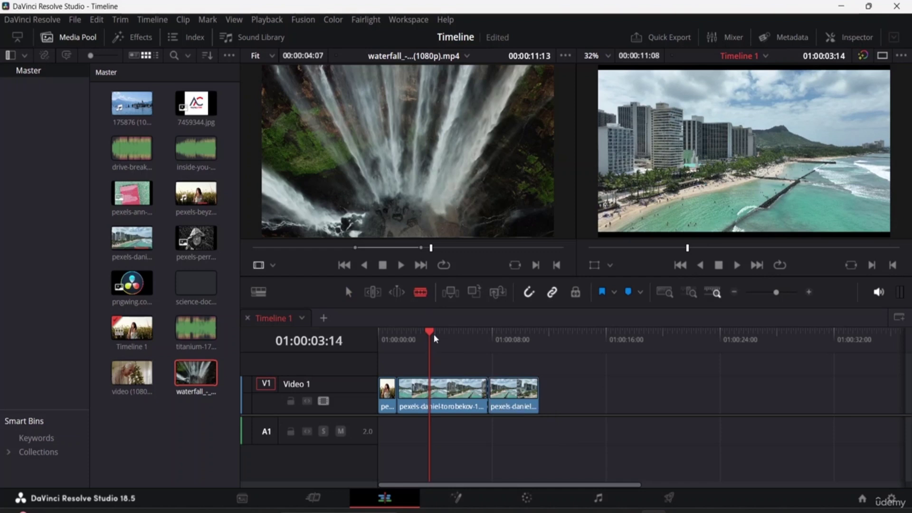
Scrub the playhead to 01:00:04:21 with snapping turned off, and scrub towards the beach clip's cut with snapping turned back on.
{"action": "left_click", "coordinate": [529, 292]}
{"action": "mouse_move", "coordinate": [431, 333]}
{"action": "left_mouse_down"}
{"action": "mouse_move", "coordinate": [499, 335]}
{"action": "mouse_move", "coordinate": [471, 334]}
{"action": "mouse_move", "coordinate": [489, 343]}
{"action": "mouse_move", "coordinate": [448, 335]}
{"action": "left_mouse_up"}
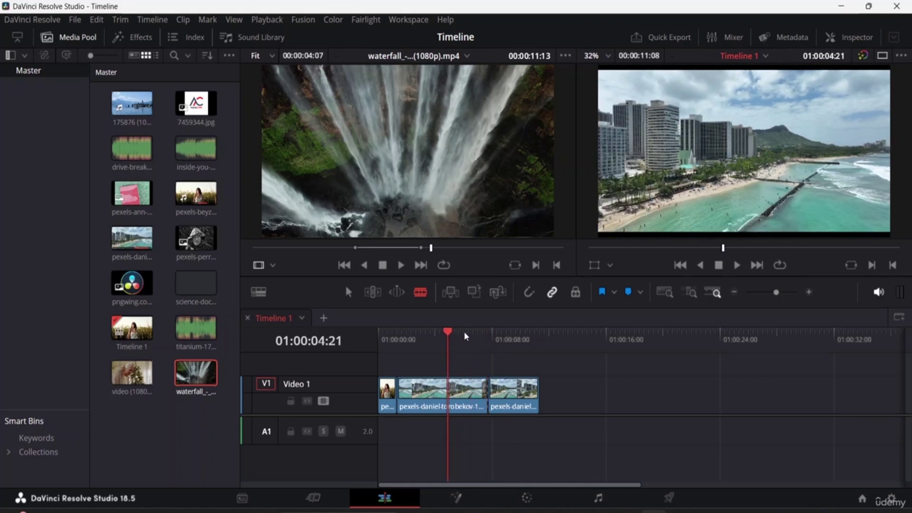
{"action": "left_click", "coordinate": [530, 293]}
{"action": "left_click_drag", "start_coordinate": [451, 334], "coordinate": [485, 339]}
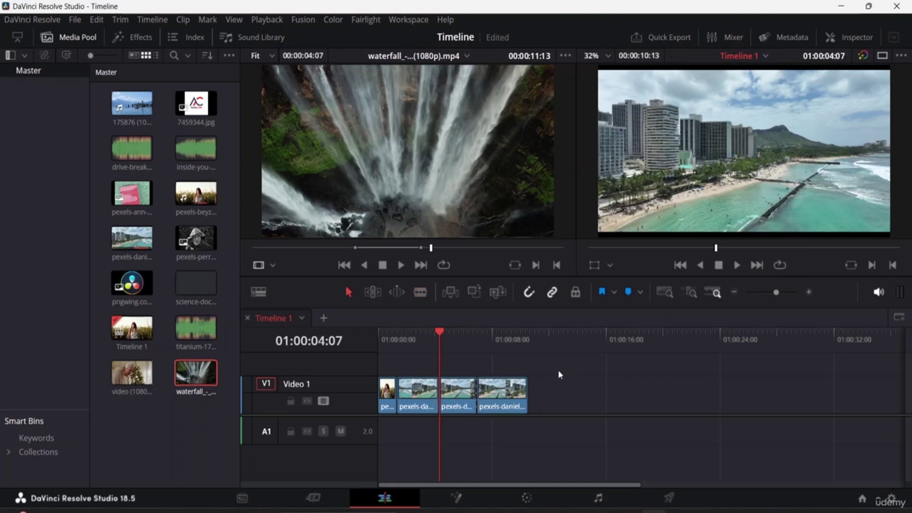
Select the last two beach segments together and deselect them, and toggle position lock on and off.
{"action": "left_click_drag", "start_coordinate": [564, 383], "coordinate": [454, 405]}
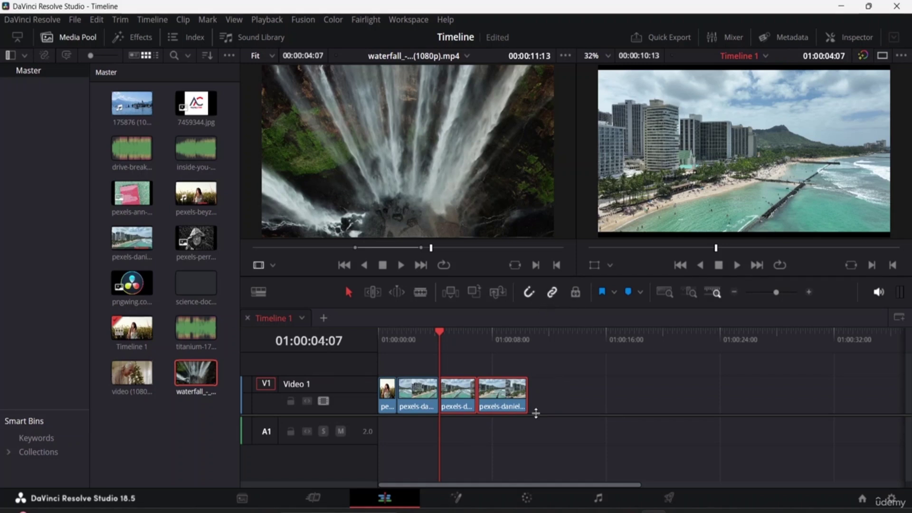
{"action": "mouse_move", "coordinate": [463, 404]}
{"action": "left_mouse_down"}
{"action": "mouse_move", "coordinate": [517, 405]}
{"action": "mouse_move", "coordinate": [451, 407]}
{"action": "mouse_move", "coordinate": [481, 407]}
{"action": "mouse_move", "coordinate": [466, 409]}
{"action": "left_mouse_up"}
{"action": "left_click", "coordinate": [559, 385]}
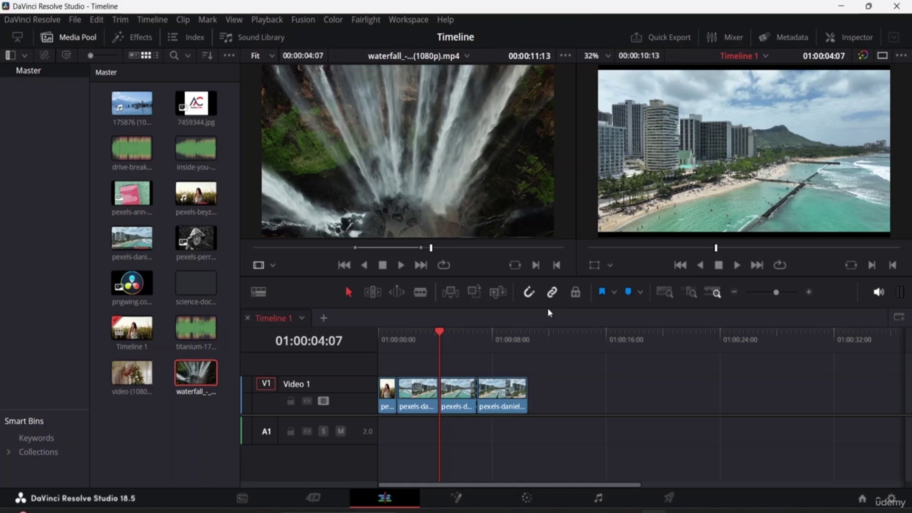
{"action": "left_click", "coordinate": [576, 292]}
{"action": "left_click", "coordinate": [577, 293]}
Set the clip flag colour to Sky.
{"action": "left_click", "coordinate": [615, 291]}
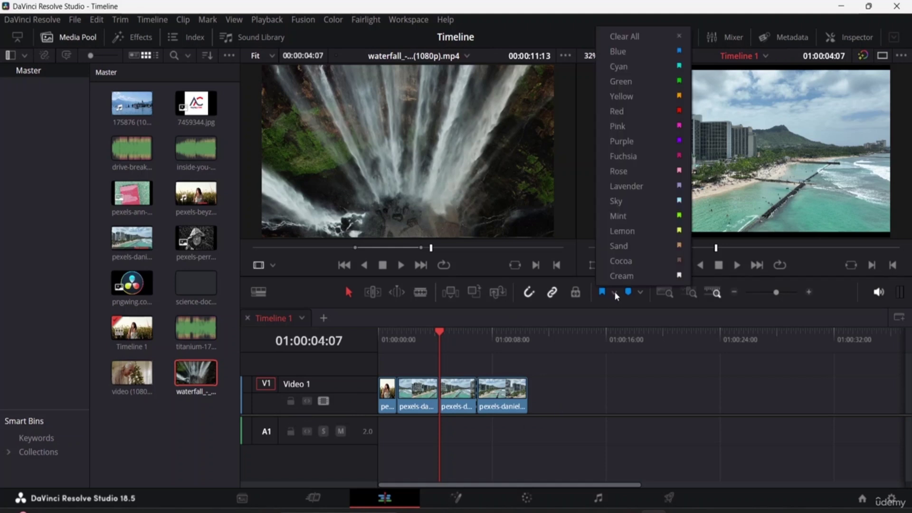
{"action": "left_click", "coordinate": [605, 293]}
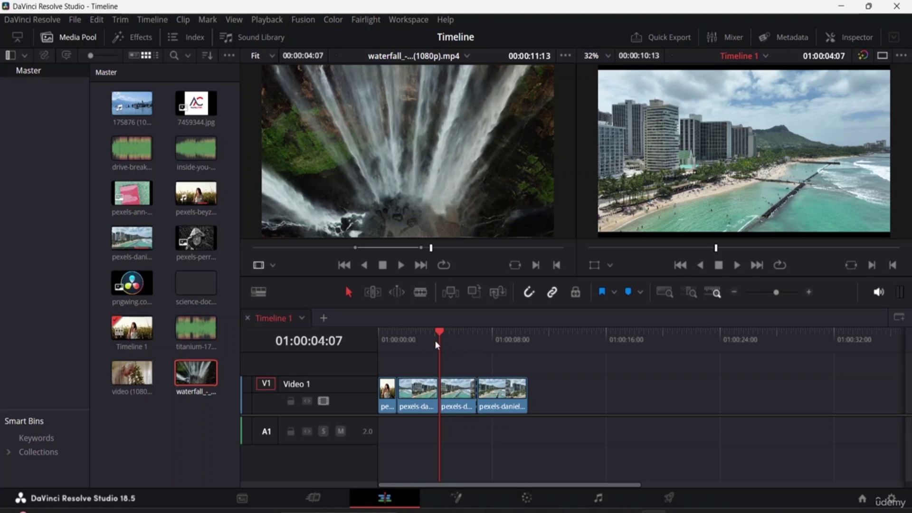
{"action": "mouse_move", "coordinate": [437, 336]}
{"action": "left_mouse_down"}
{"action": "mouse_move", "coordinate": [459, 334]}
{"action": "mouse_move", "coordinate": [439, 334]}
{"action": "left_mouse_up"}
{"action": "left_click", "coordinate": [613, 292]}
{"action": "left_click", "coordinate": [633, 200]}
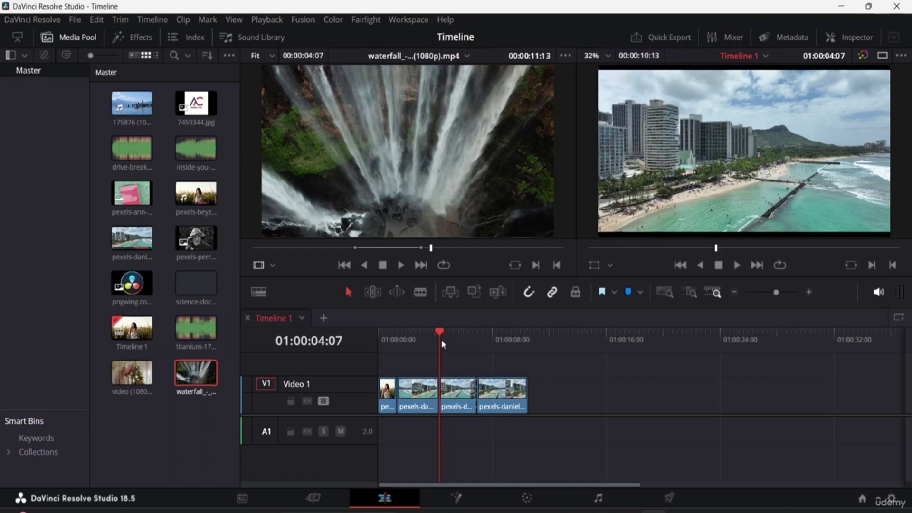
Add blue timeline markers at 01:00:05:13 and 01:00:06:23, and move the playhead to 01:00:10:13.
{"action": "left_click_drag", "start_coordinate": [441, 340], "coordinate": [457, 339]}
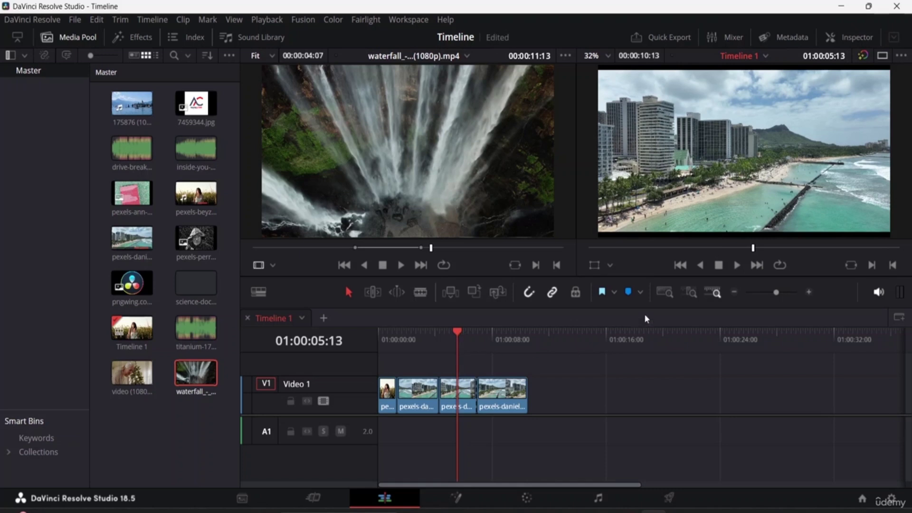
{"action": "left_click", "coordinate": [641, 291]}
{"action": "left_click", "coordinate": [637, 290]}
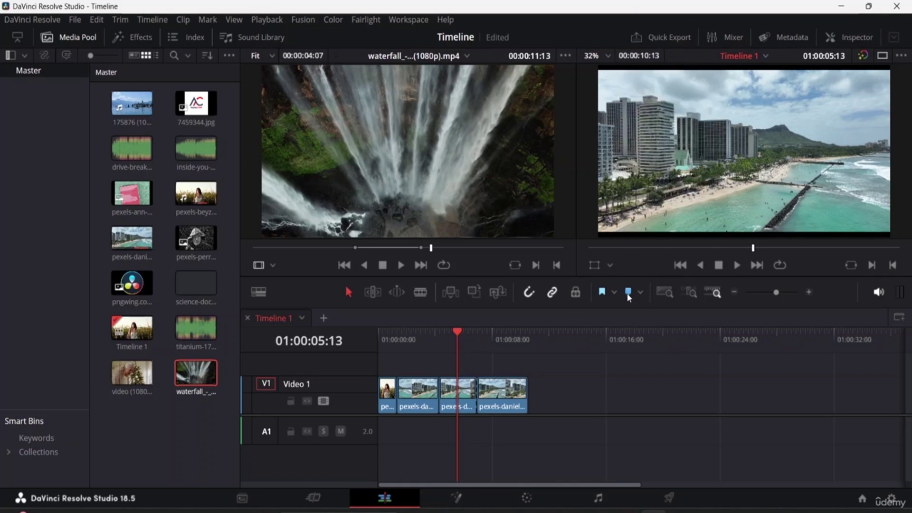
{"action": "left_click", "coordinate": [628, 292]}
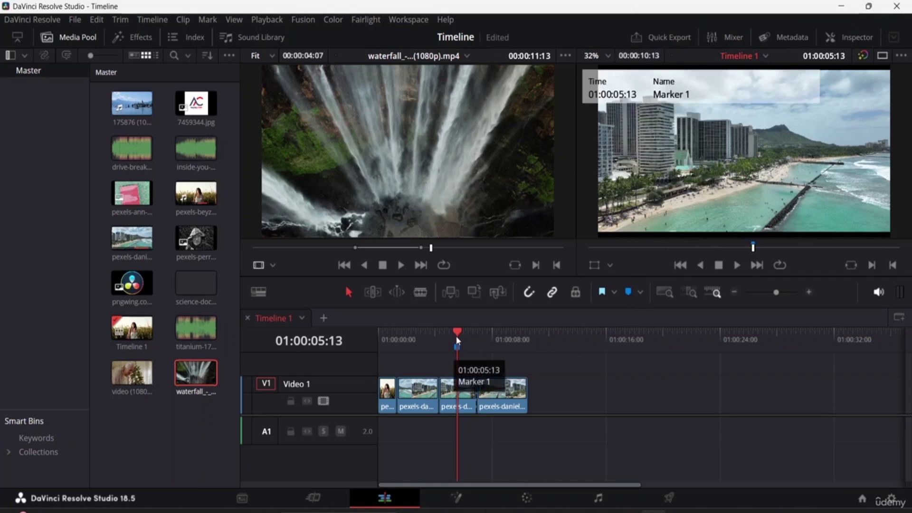
{"action": "mouse_move", "coordinate": [462, 332]}
{"action": "left_mouse_down"}
{"action": "mouse_move", "coordinate": [500, 335]}
{"action": "mouse_move", "coordinate": [484, 339]}
{"action": "left_mouse_up"}
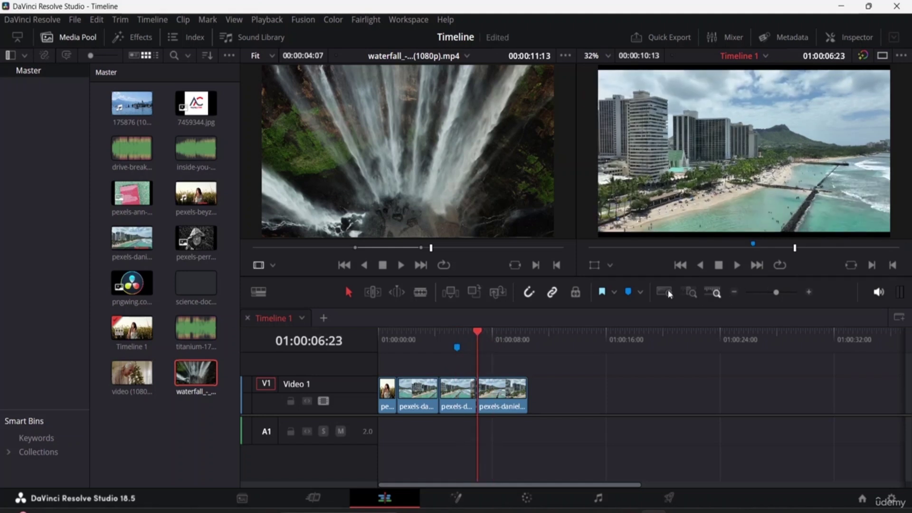
{"action": "left_click", "coordinate": [629, 292]}
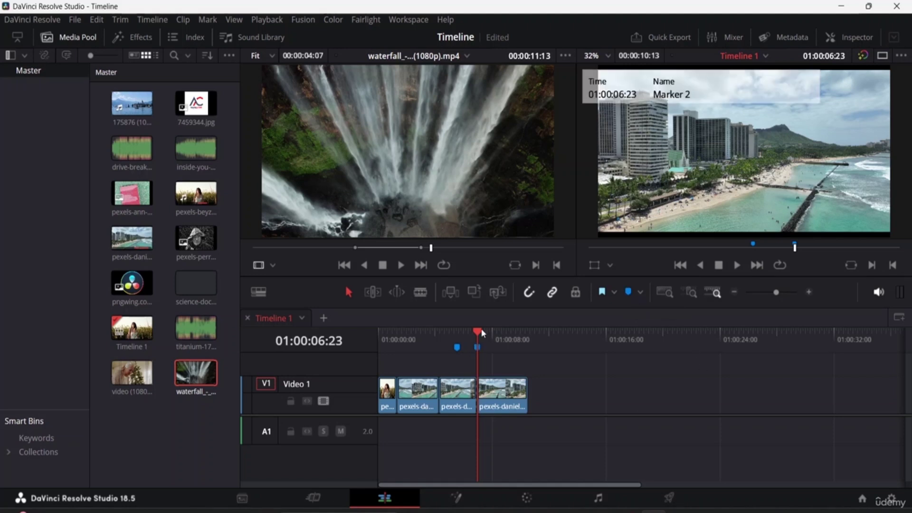
{"action": "left_click_drag", "start_coordinate": [476, 333], "coordinate": [527, 331]}
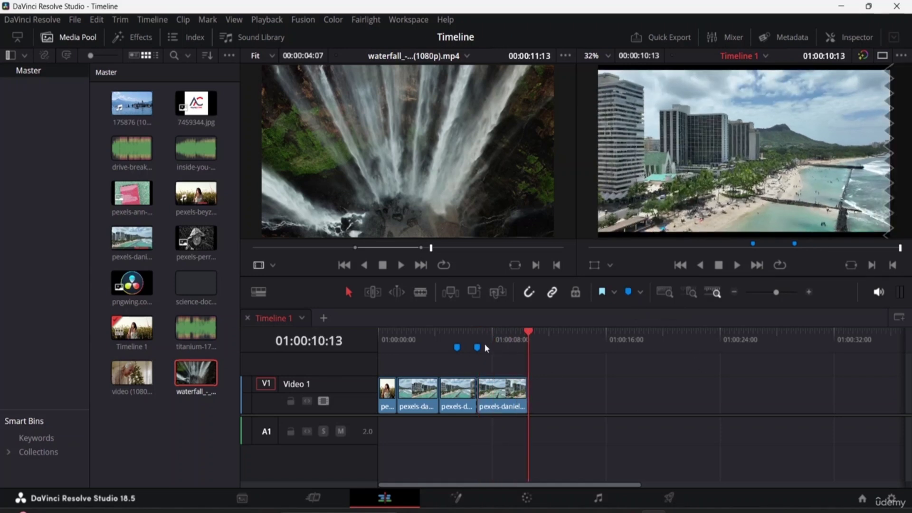
Add the note "put up logo" to the timeline marker at 01:00:06:23.
{"action": "mouse_move", "coordinate": [478, 351]}
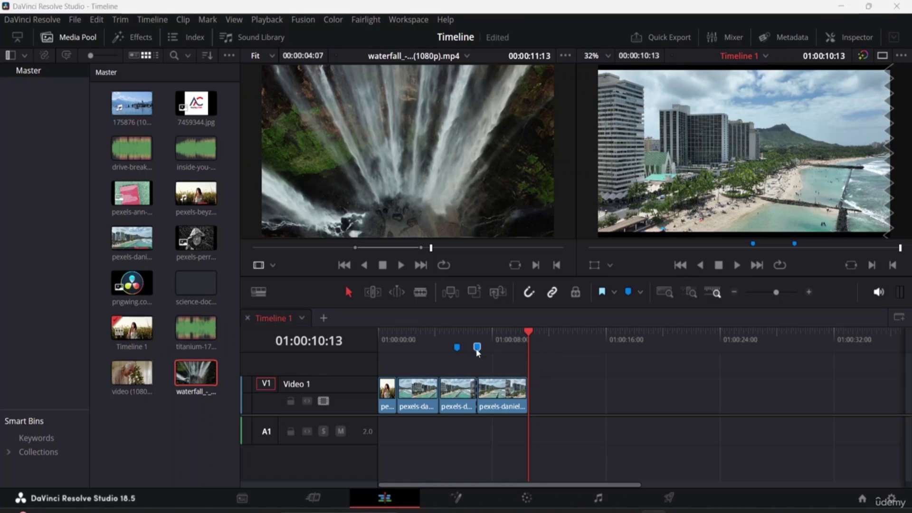
{"action": "double_click", "coordinate": [478, 348]}
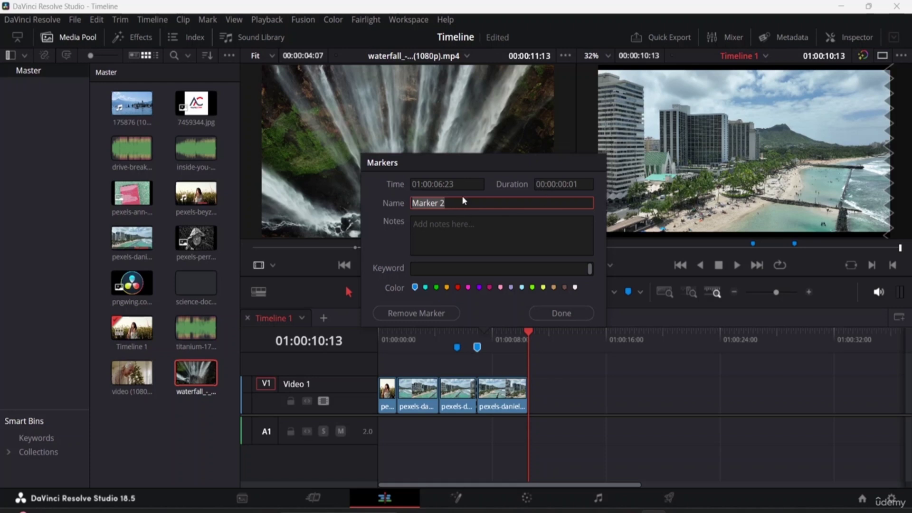
{"action": "left_click", "coordinate": [461, 227]}
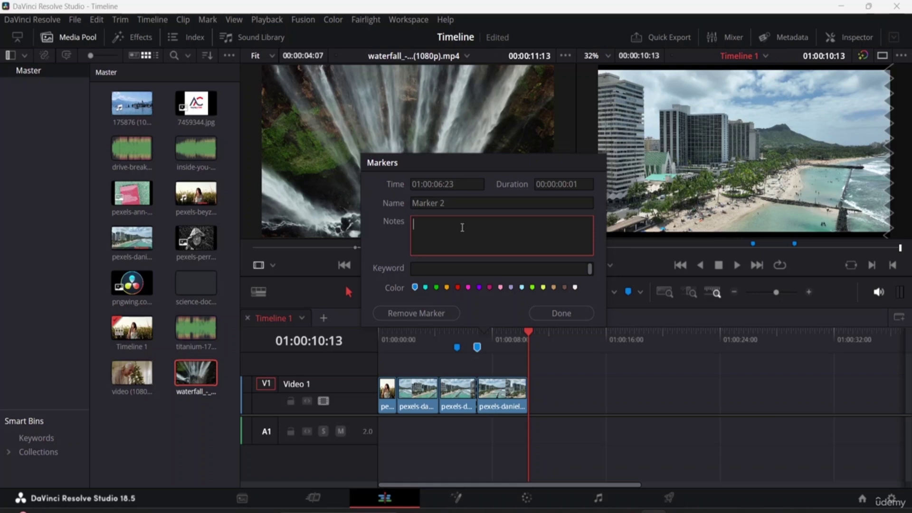
{"action": "type", "text": "put up loh"}
{"action": "key", "text": "BackSpace"}
{"action": "type", "text": "go"}
{"action": "left_click", "coordinate": [562, 314]}
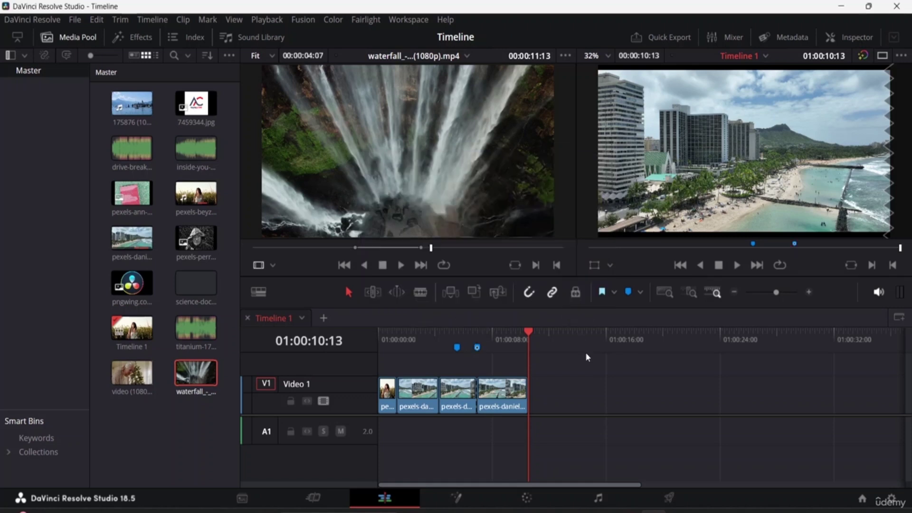
{"action": "mouse_move", "coordinate": [476, 351]}
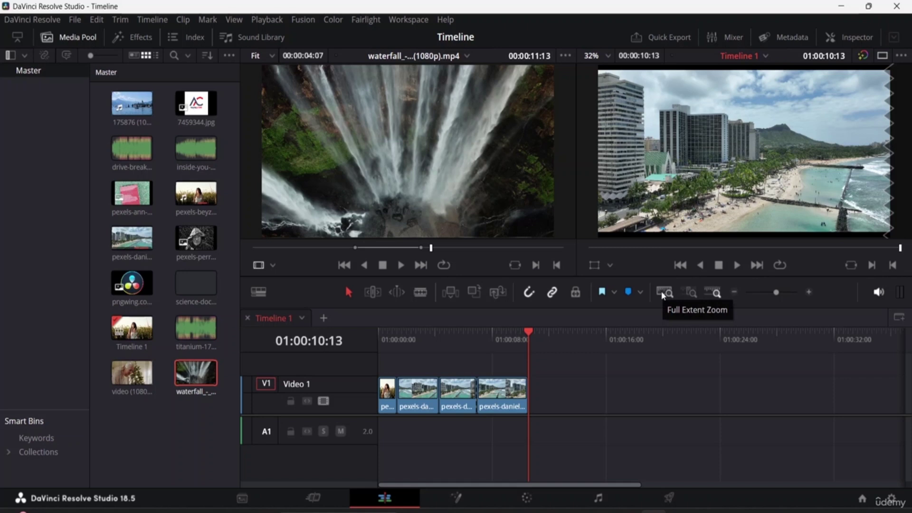
Compare the Full Extent, Detail and Custom timeline zooms, increase the custom zoom, move the playhead to 01:00:00:00 and fit the whole timeline.
{"action": "left_click", "coordinate": [664, 293]}
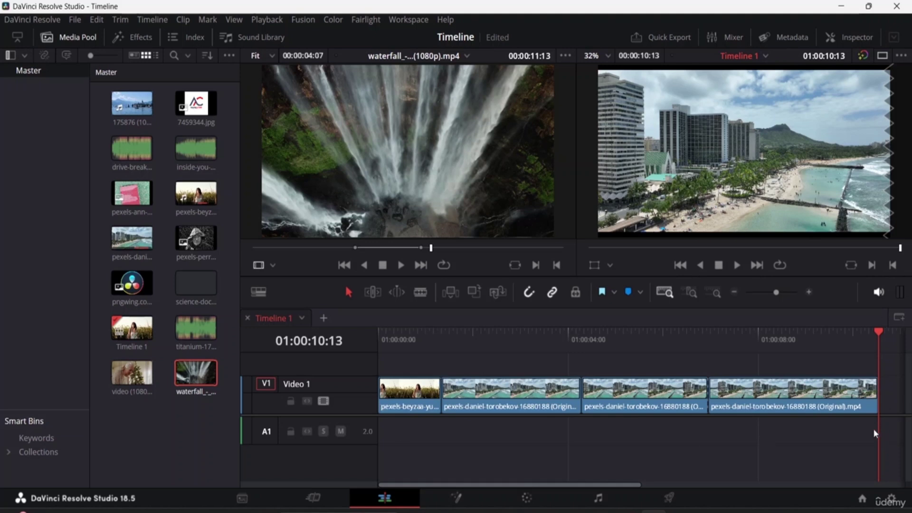
{"action": "left_click", "coordinate": [692, 294]}
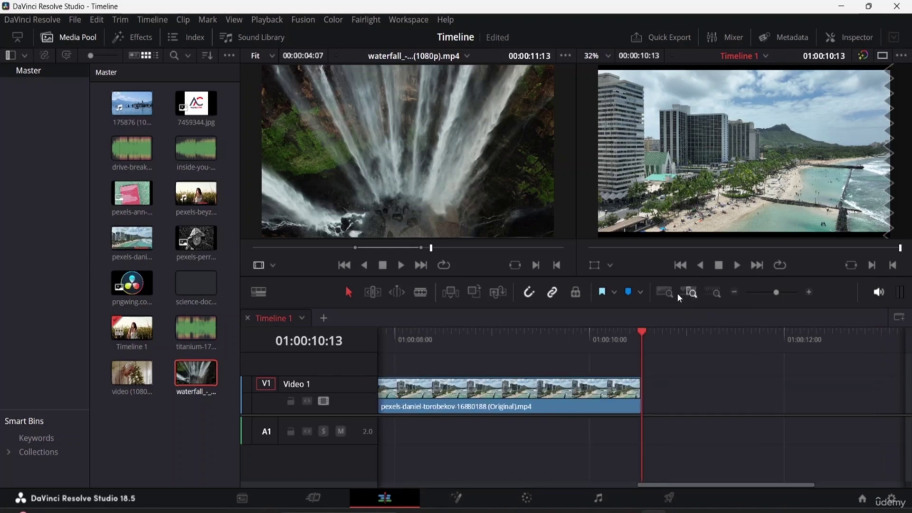
{"action": "left_click", "coordinate": [709, 294]}
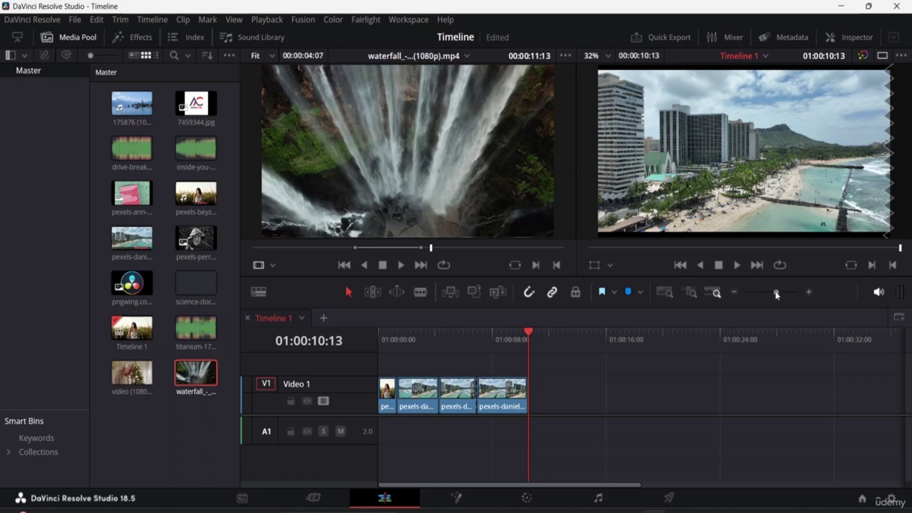
{"action": "mouse_move", "coordinate": [777, 294]}
{"action": "left_mouse_down"}
{"action": "mouse_move", "coordinate": [799, 298]}
{"action": "mouse_move", "coordinate": [741, 297]}
{"action": "mouse_move", "coordinate": [794, 295]}
{"action": "left_mouse_up"}
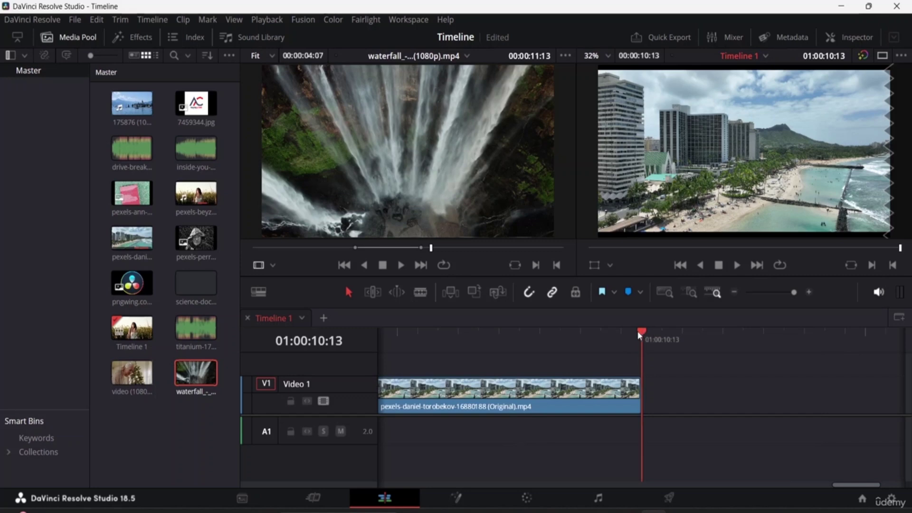
{"action": "left_click_drag", "start_coordinate": [637, 331], "coordinate": [278, 320]}
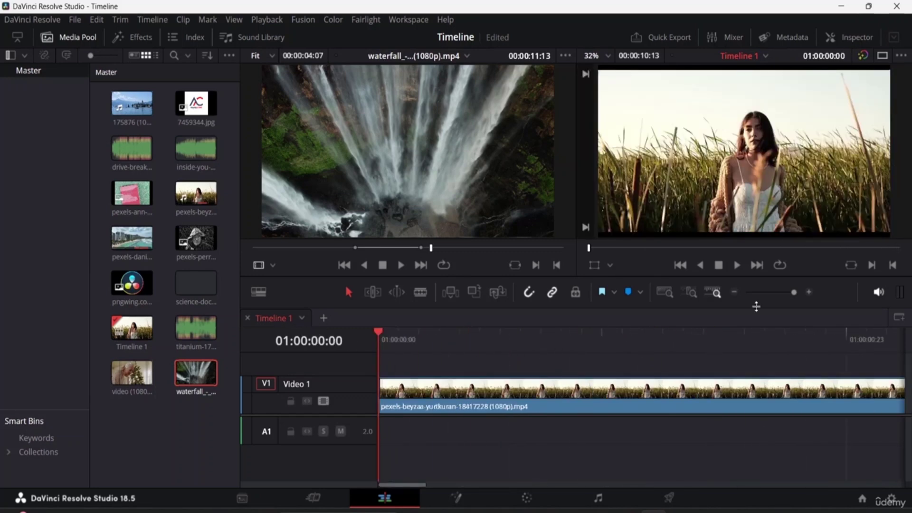
{"action": "left_click", "coordinate": [662, 292]}
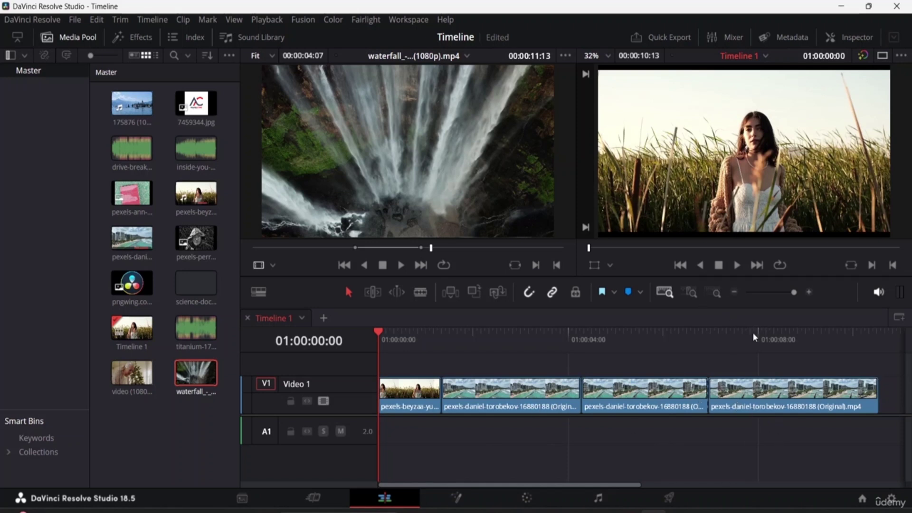
Show the playback volume control, and move the playhead to 01:00:10:23 and back to the timeline's start.
{"action": "left_click", "coordinate": [879, 297]}
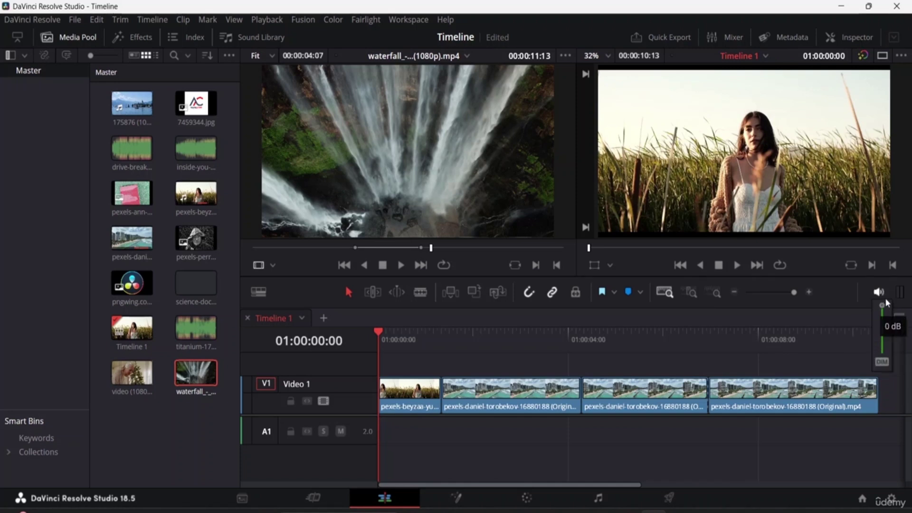
{"action": "left_click", "coordinate": [899, 335]}
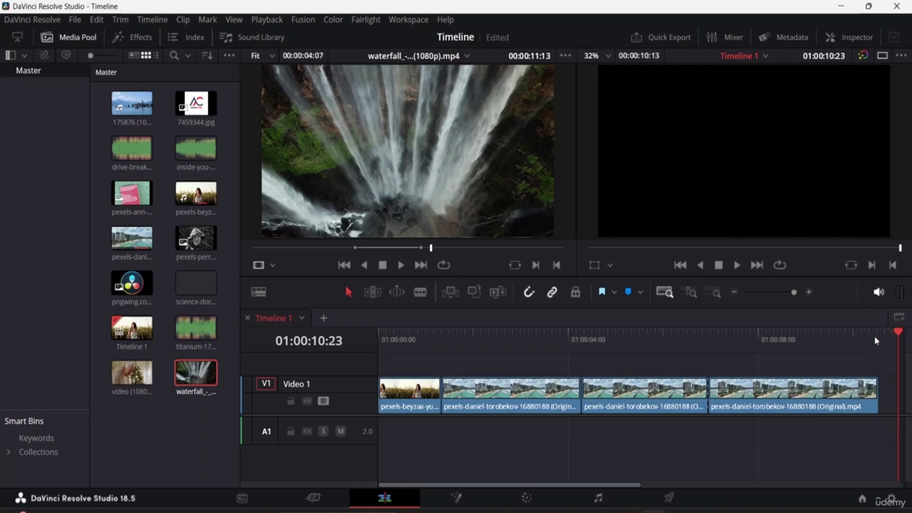
{"action": "left_click_drag", "start_coordinate": [899, 334], "coordinate": [338, 399]}
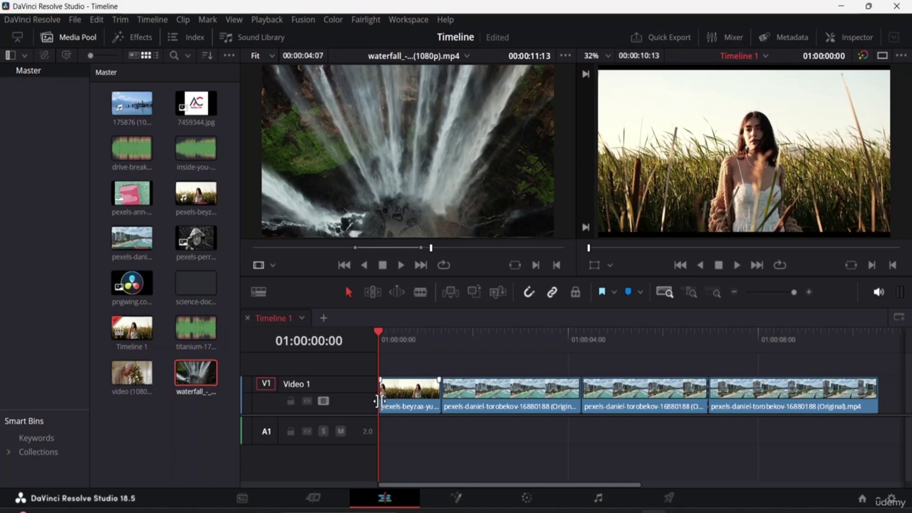
Preview the science documentary audio clip and select the beach clip in the media pool.
{"action": "left_click", "coordinate": [196, 284]}
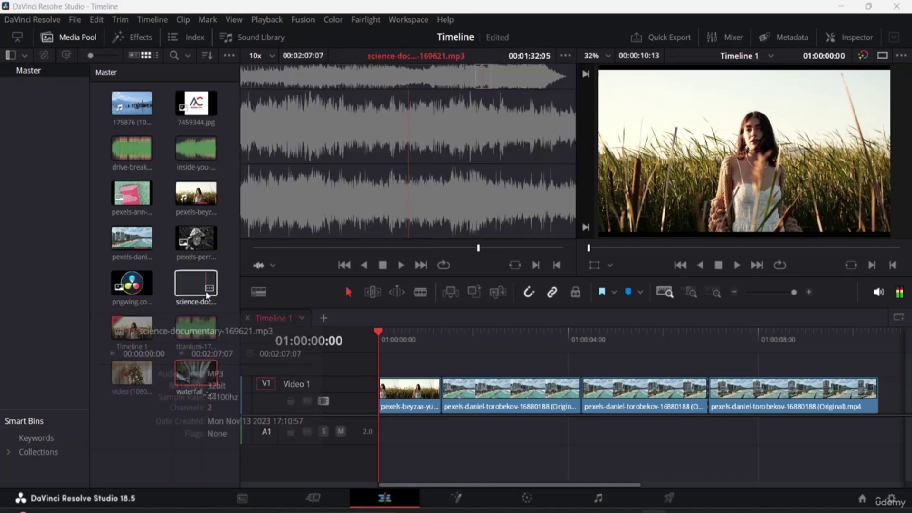
{"action": "left_click", "coordinate": [148, 249]}
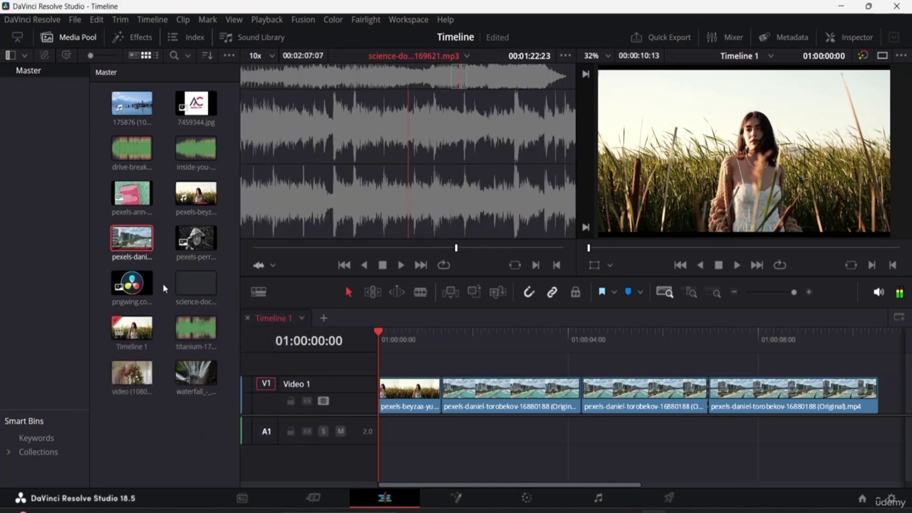
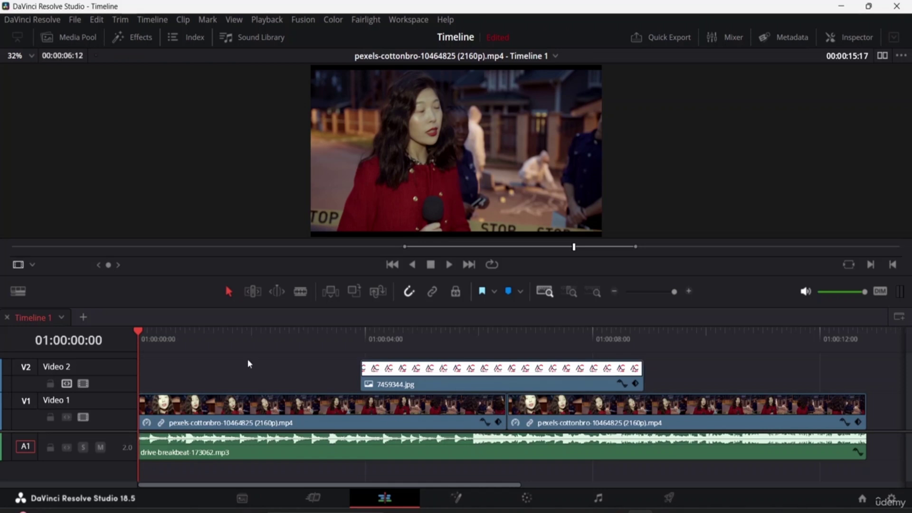
Move the playhead to 01:00:01:08 and shift the 7459344.jpg logo clip slightly earlier on Video 2.
{"action": "left_click_drag", "start_coordinate": [138, 333], "coordinate": [214, 341]}
{"action": "left_click_drag", "start_coordinate": [391, 379], "coordinate": [387, 378]}
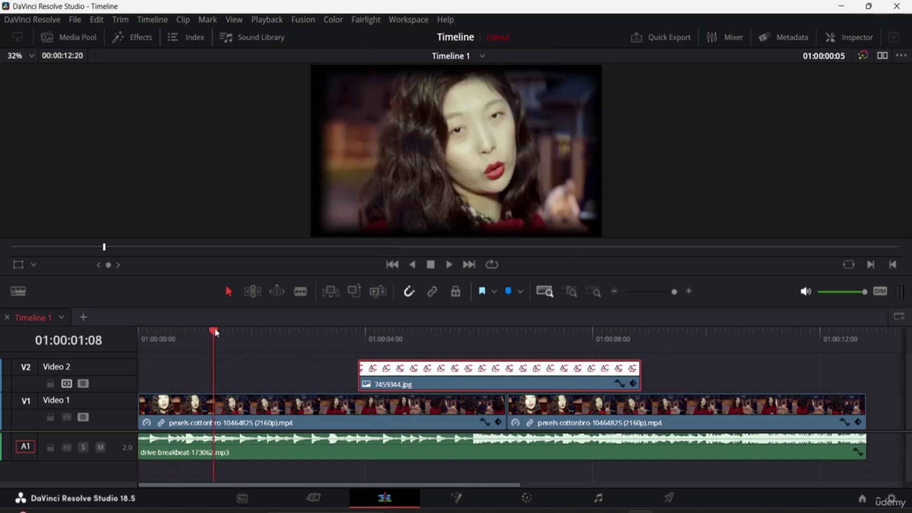
Play the timeline from 01:00:05:21 across the cut between the two Video 1 clips, and park the playhead on that cut at 01:00:06:12.
{"action": "left_click_drag", "start_coordinate": [217, 333], "coordinate": [471, 350]}
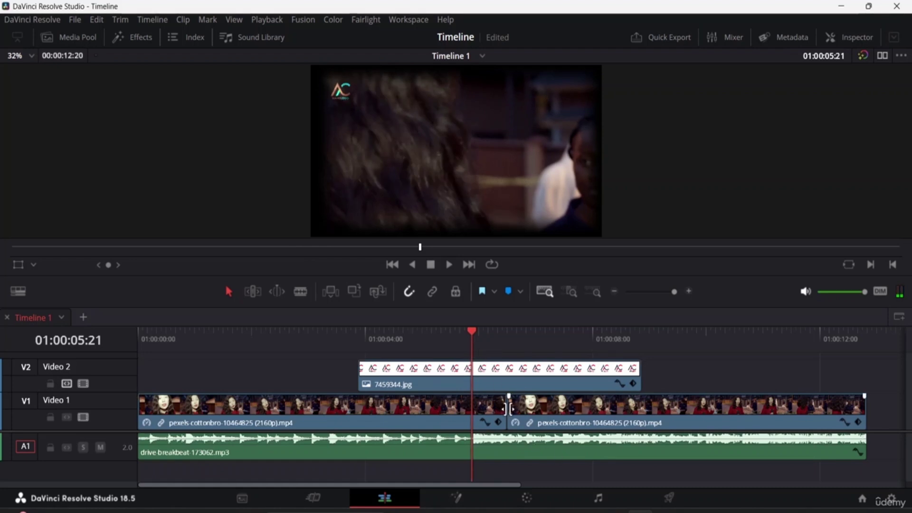
{"action": "key", "text": "space"}
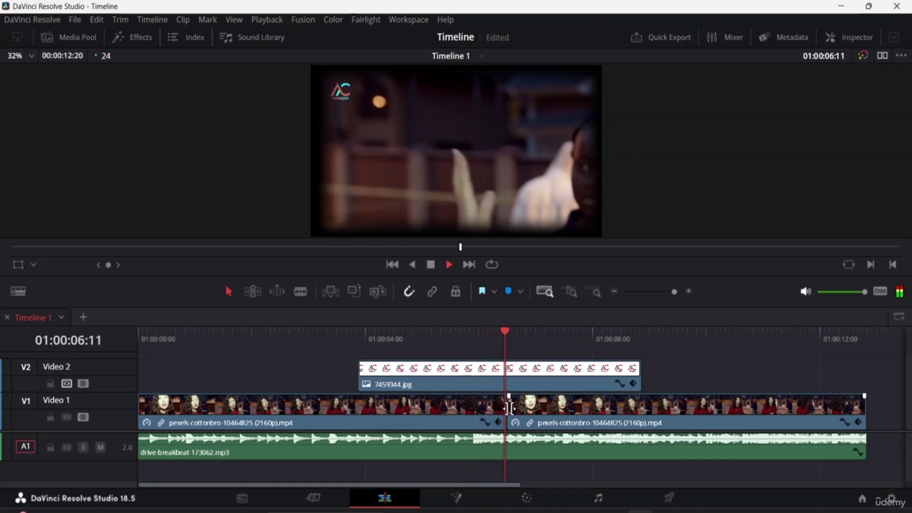
{"action": "key", "text": "space"}
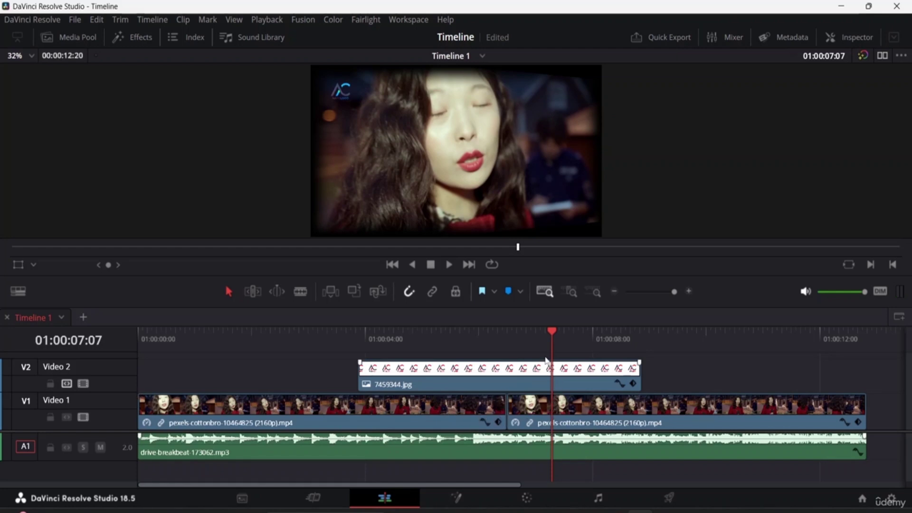
{"action": "left_click", "coordinate": [536, 337]}
{"action": "mouse_move", "coordinate": [526, 335]}
{"action": "left_mouse_down"}
{"action": "mouse_move", "coordinate": [457, 345]}
{"action": "mouse_move", "coordinate": [536, 339]}
{"action": "left_mouse_up"}
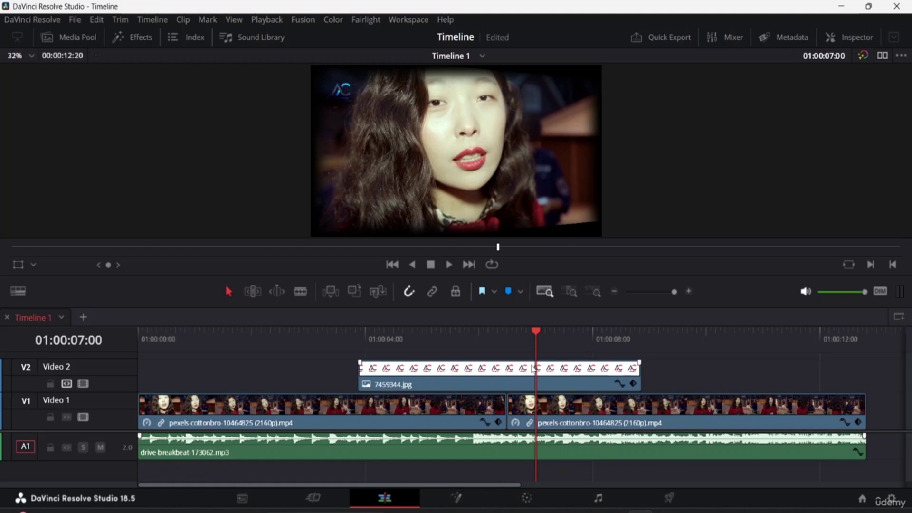
{"action": "left_click_drag", "start_coordinate": [536, 327], "coordinate": [499, 333]}
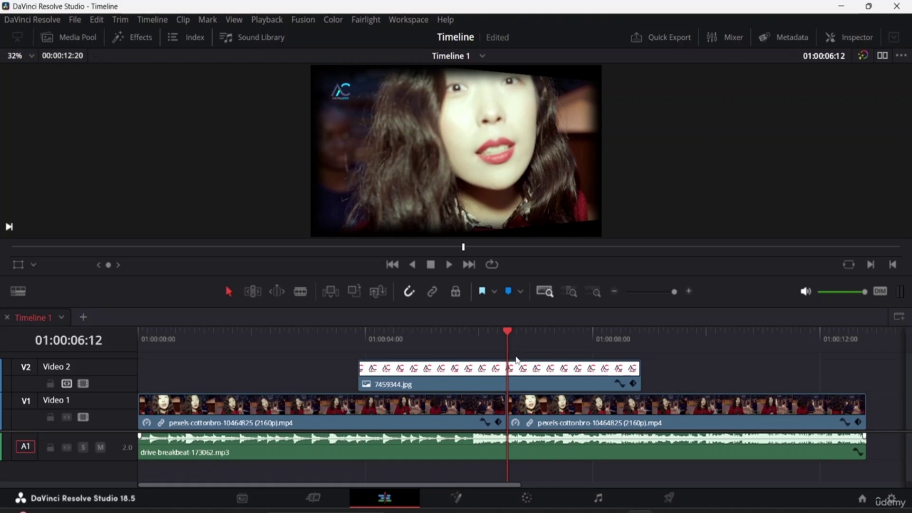
Select the edit point between the two Video 1 clips and show its cross dissolve length options.
{"action": "left_click", "coordinate": [510, 409]}
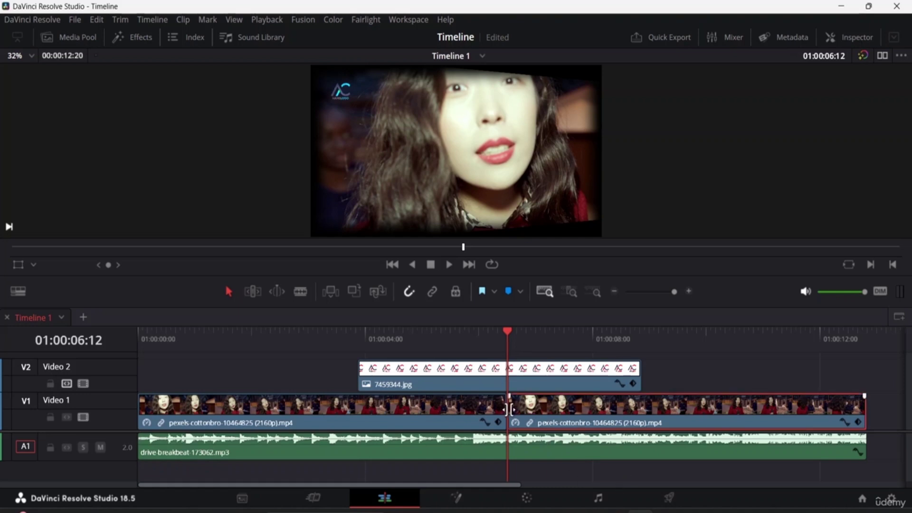
{"action": "right_click", "coordinate": [509, 411]}
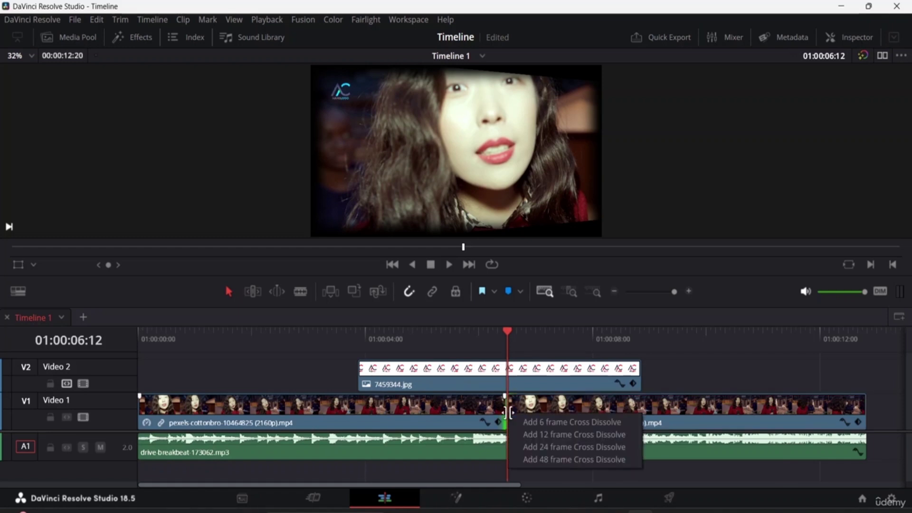
{"action": "left_click", "coordinate": [510, 410]}
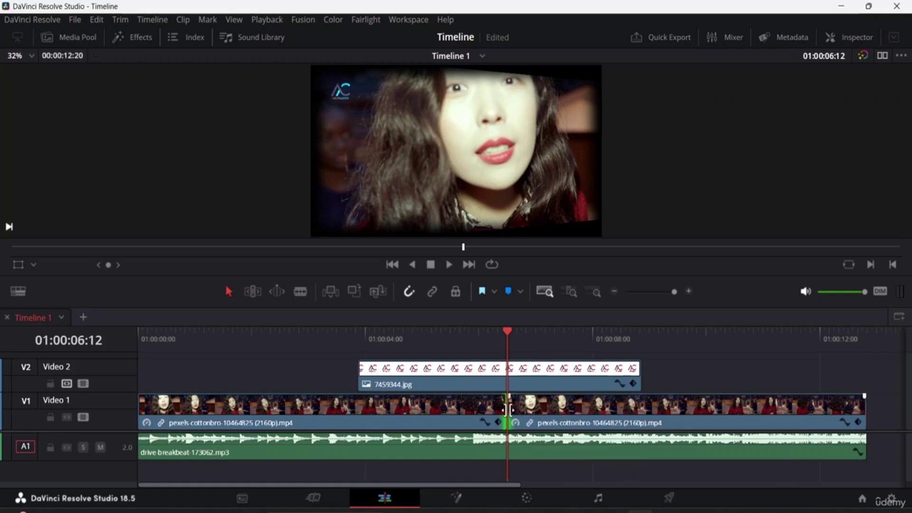
{"action": "right_click", "coordinate": [509, 409]}
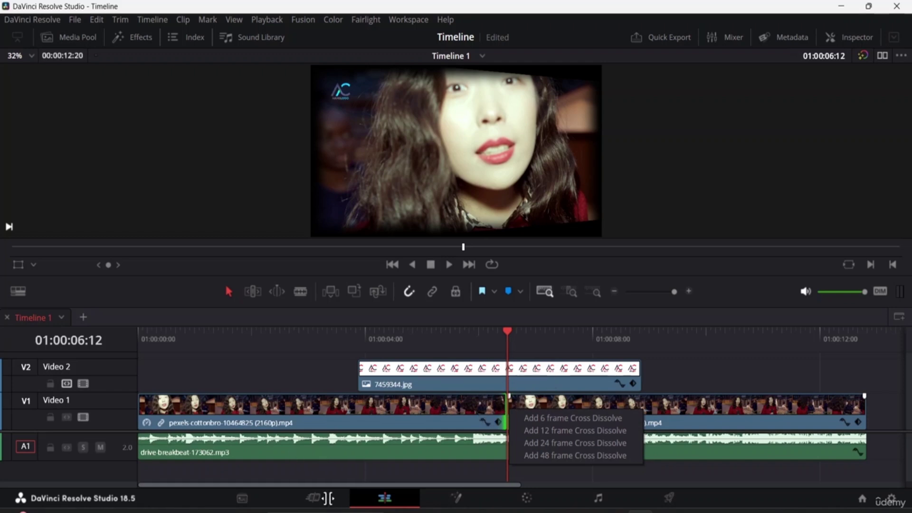
On the Cut page, move the playhead to 01:00:05:20 and select the edit point between the two Video 1 clips, and return to the Edit page.
{"action": "left_click", "coordinate": [312, 499]}
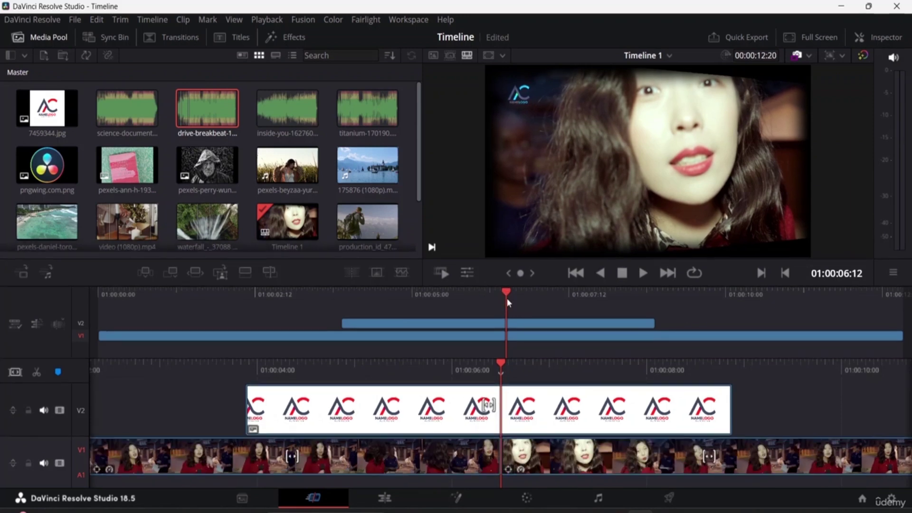
{"action": "left_click", "coordinate": [465, 292]}
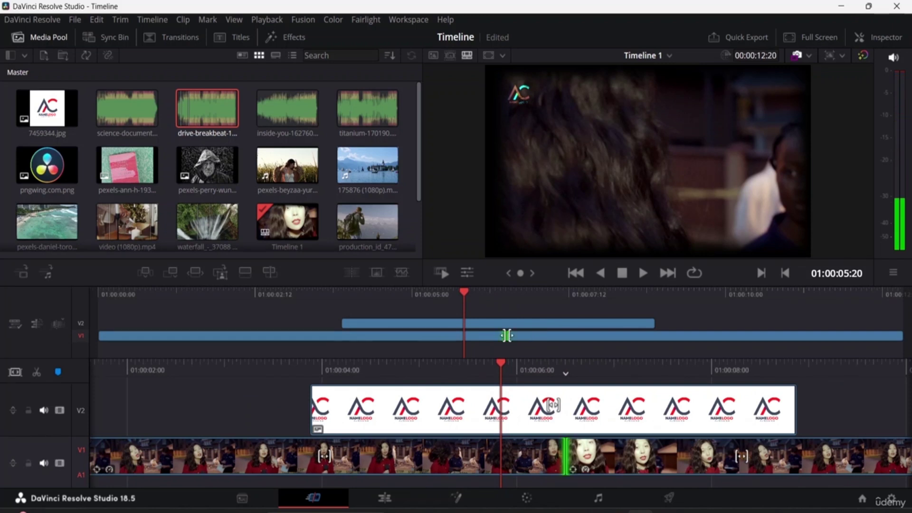
{"action": "left_click", "coordinate": [507, 335]}
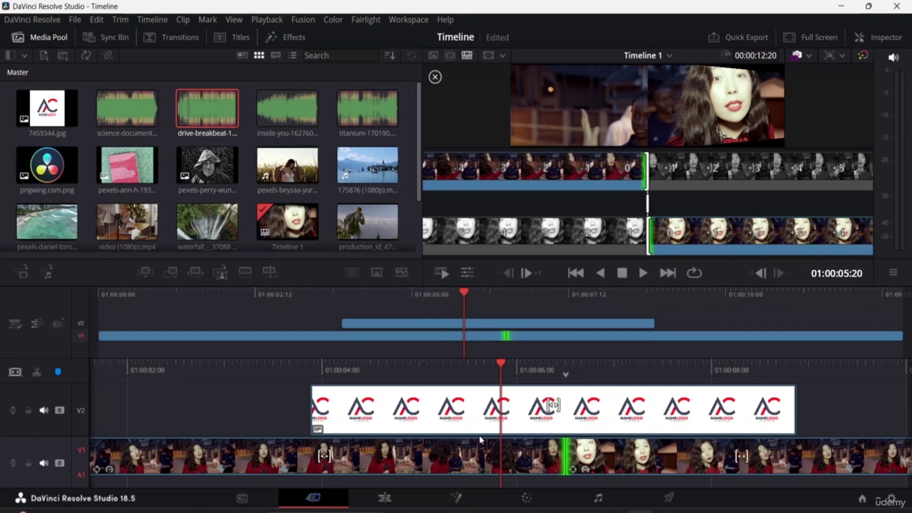
{"action": "left_click", "coordinate": [385, 497]}
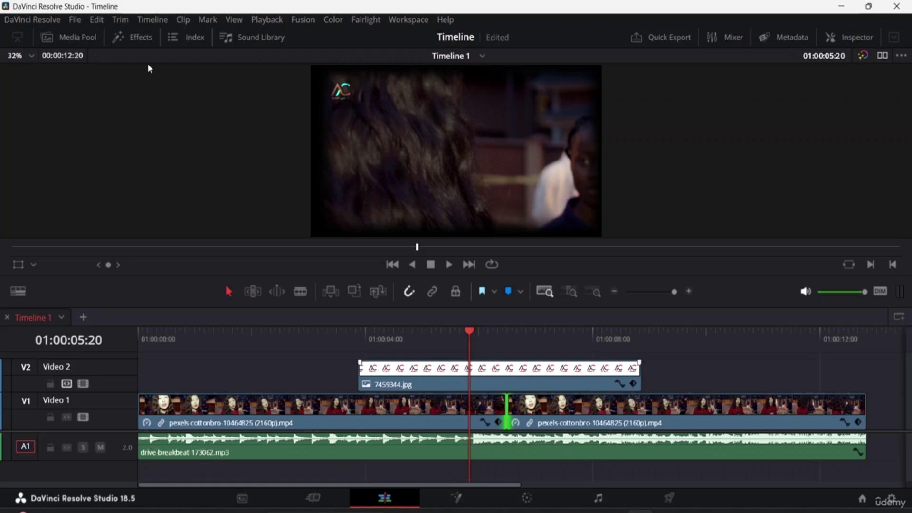
Open the effects library, select the Cross Fade -3 dB transition, and show the source and timeline viewers side by side.
{"action": "left_click", "coordinate": [140, 38]}
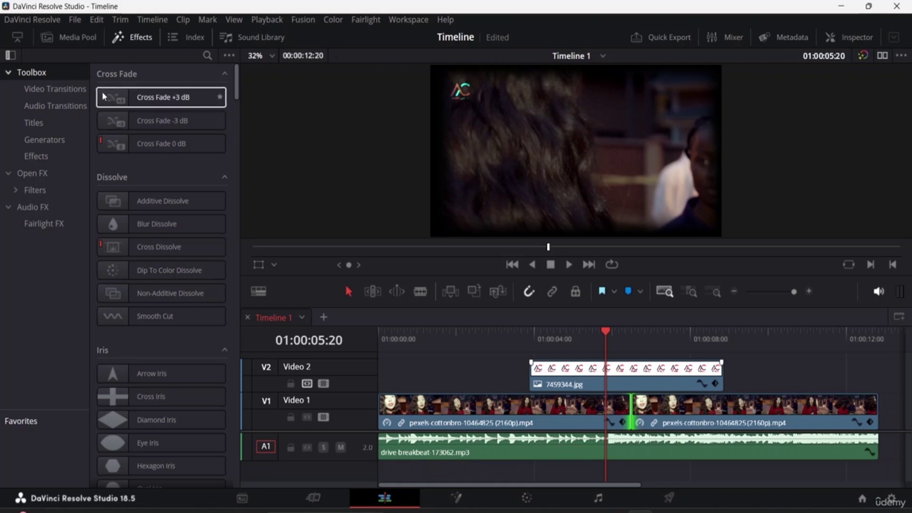
{"action": "left_click", "coordinate": [106, 121]}
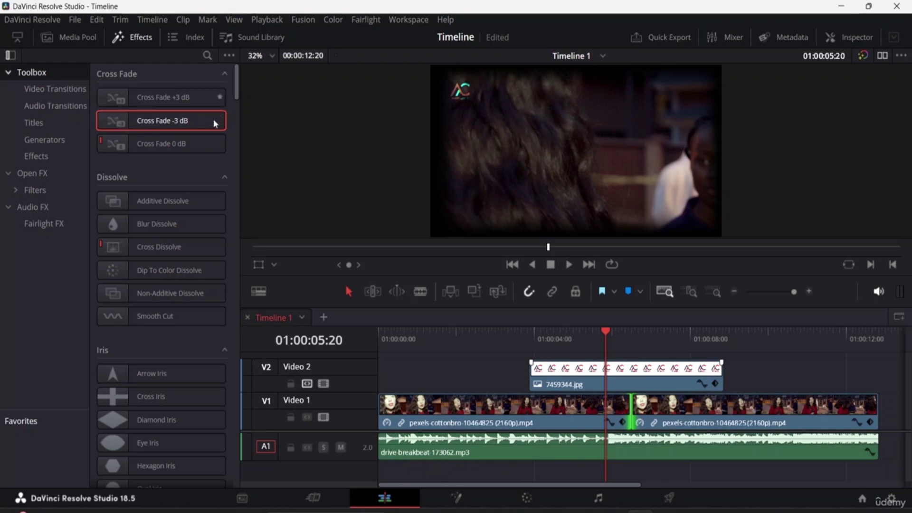
{"action": "left_click", "coordinate": [883, 56]}
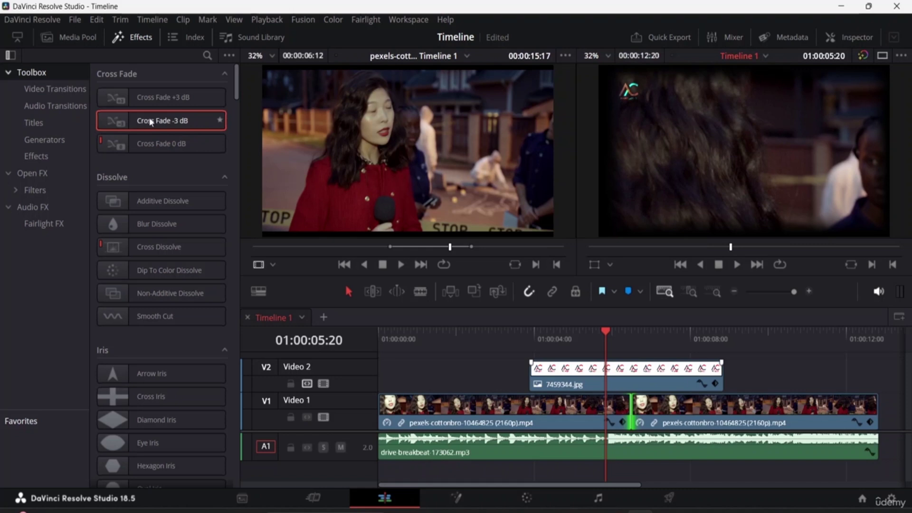
{"action": "left_click", "coordinate": [316, 132]}
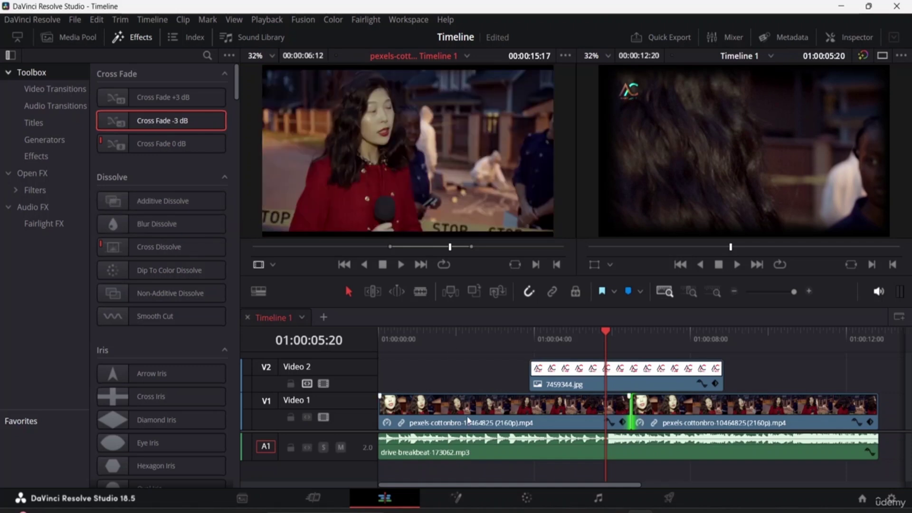
Select the first clip on Video 1 and switch back to a single timeline viewer.
{"action": "left_click", "coordinate": [468, 420]}
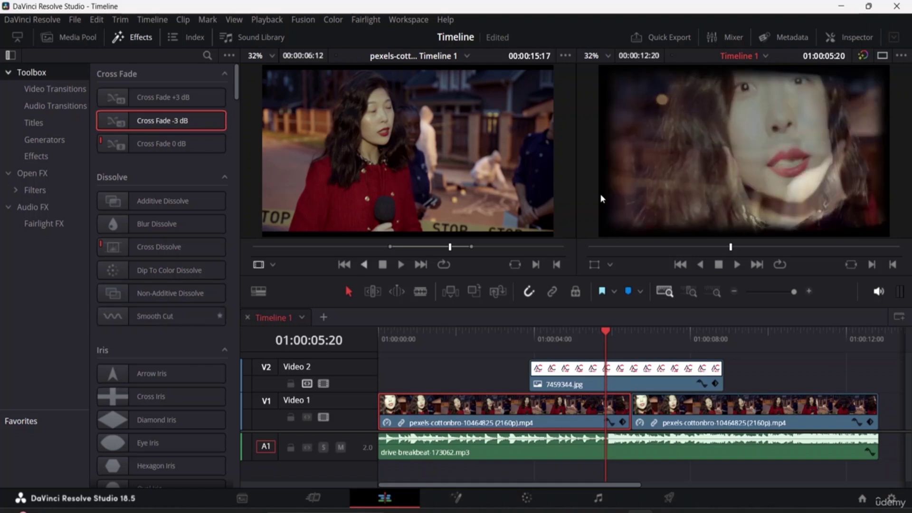
{"action": "left_click", "coordinate": [882, 56]}
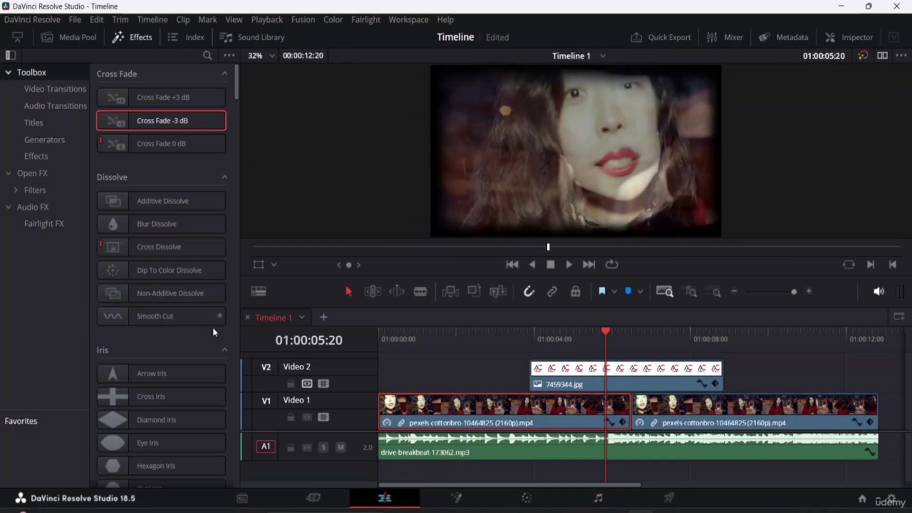
Browse the toolbox's transition groups and preview transitions such as Hexagon Iris and Slide on the selected clip.
{"action": "scroll", "coordinate": [138, 334], "scroll_direction": "down", "scroll_amount": 3}
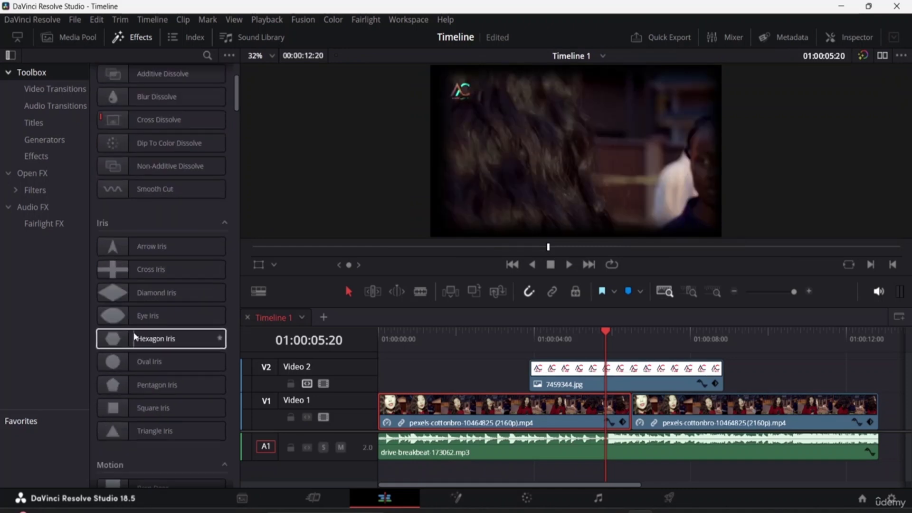
{"action": "scroll", "coordinate": [138, 301], "scroll_direction": "down", "scroll_amount": 3}
{"action": "scroll", "coordinate": [147, 292], "scroll_direction": "up", "scroll_amount": 2}
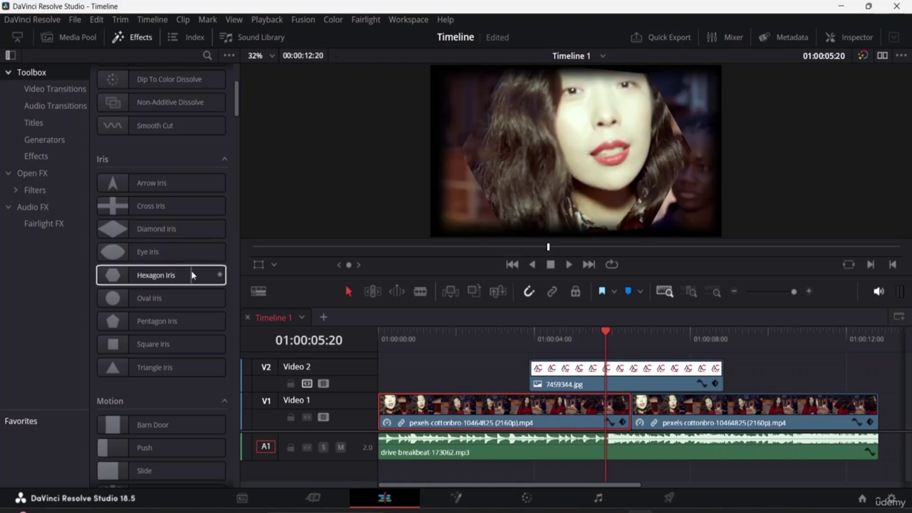
{"action": "scroll", "coordinate": [137, 371], "scroll_direction": "down", "scroll_amount": 4}
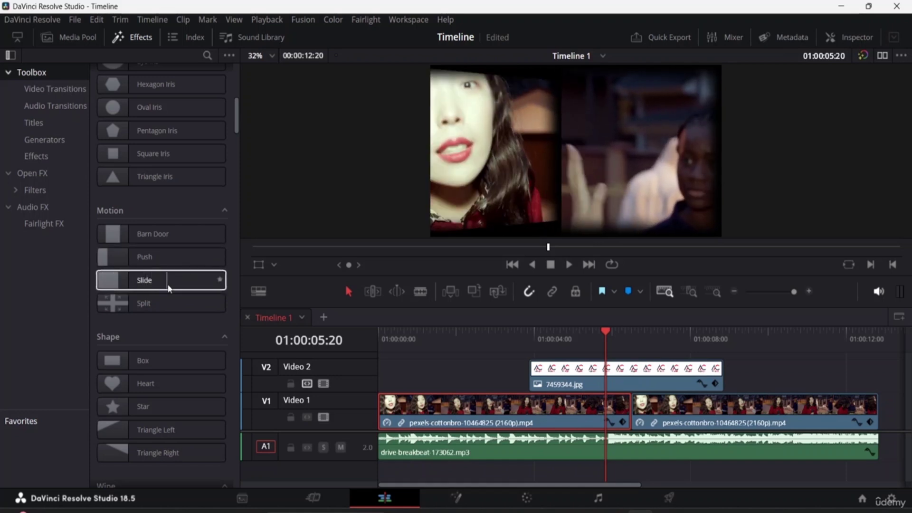
{"action": "scroll", "coordinate": [145, 371], "scroll_direction": "down", "scroll_amount": 15}
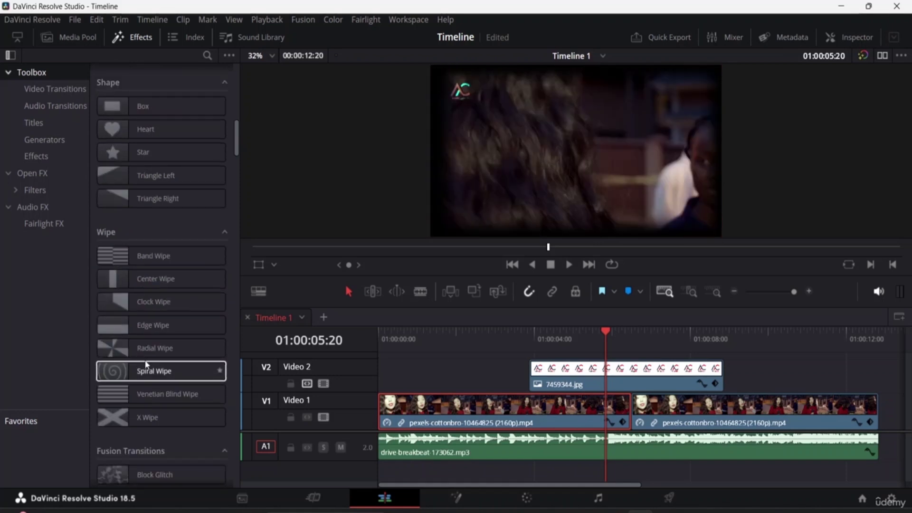
{"action": "scroll", "coordinate": [148, 387], "scroll_direction": "down", "scroll_amount": 10}
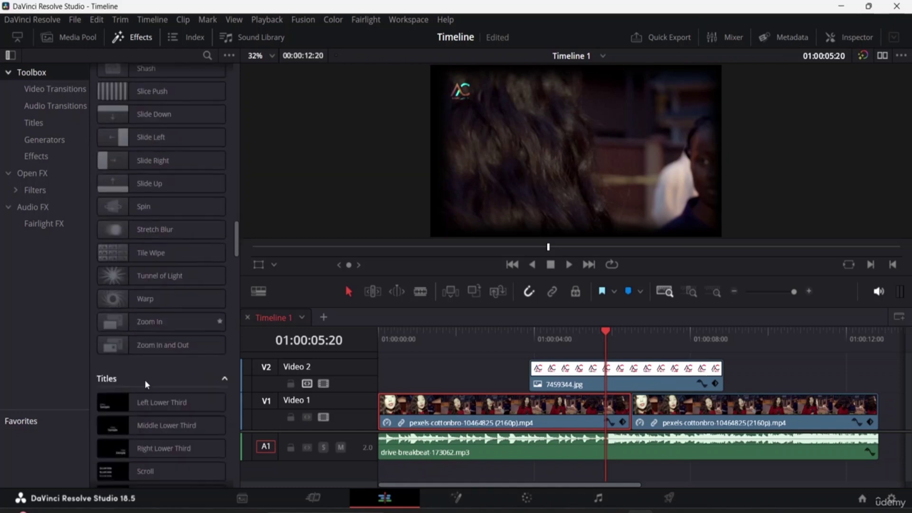
{"action": "scroll", "coordinate": [145, 385], "scroll_direction": "up", "scroll_amount": 10}
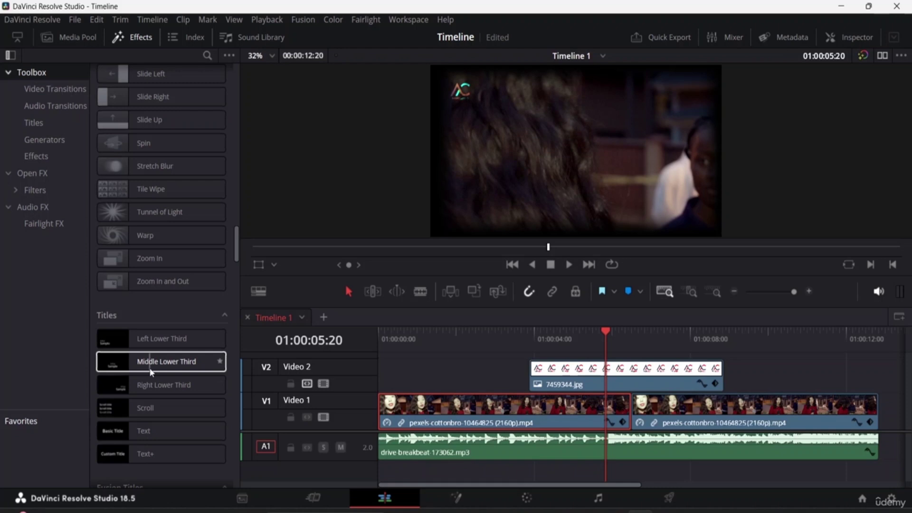
Collapse the Titles and Fusion Titles groups, and limit the effects library to Video Transitions.
{"action": "left_click", "coordinate": [223, 317]}
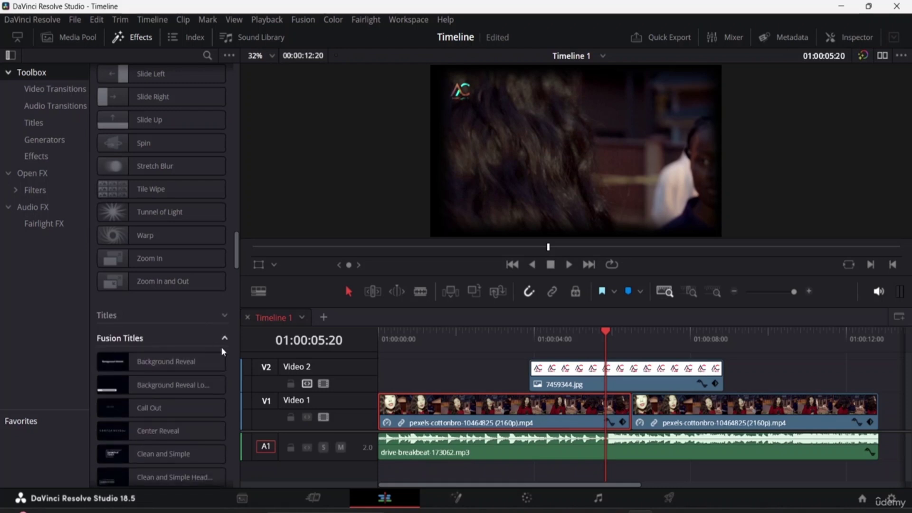
{"action": "left_click", "coordinate": [222, 340]}
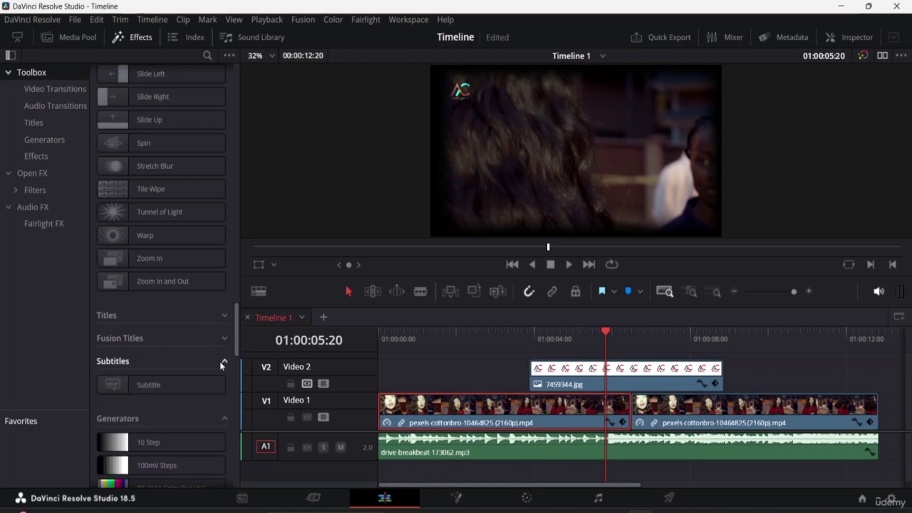
{"action": "left_click", "coordinate": [220, 362]}
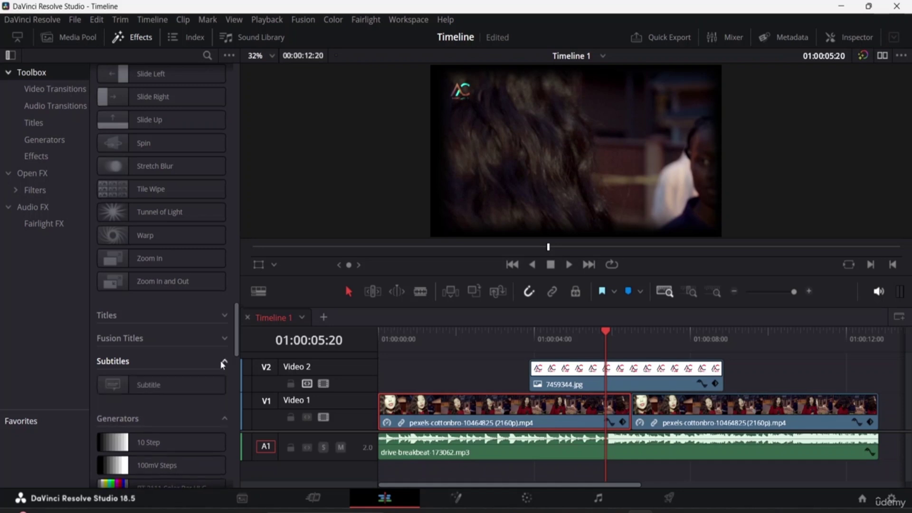
{"action": "left_click", "coordinate": [42, 90]}
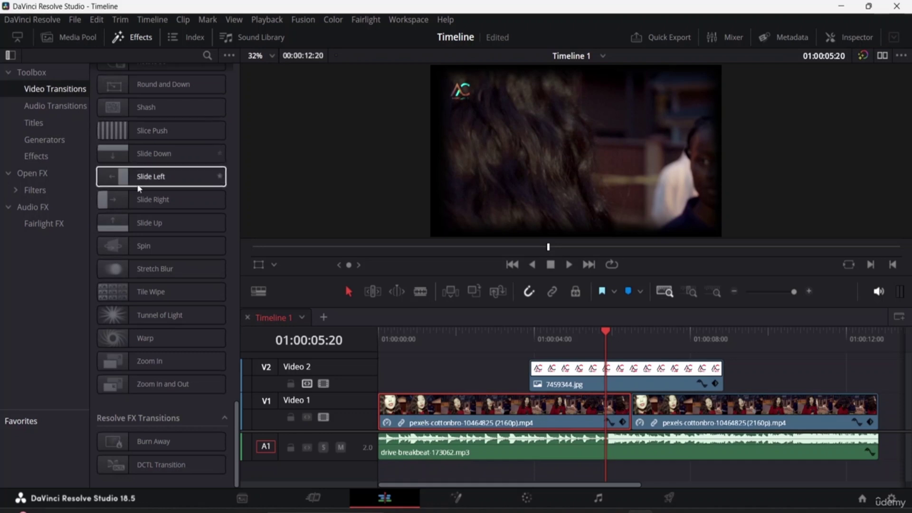
Look through the video transitions from the Dissolve group to the Fusion Transitions, previewing effects such as Logo Wipe.
{"action": "scroll", "coordinate": [144, 183], "scroll_direction": "up", "scroll_amount": 7}
{"action": "scroll", "coordinate": [144, 158], "scroll_direction": "up", "scroll_amount": 10}
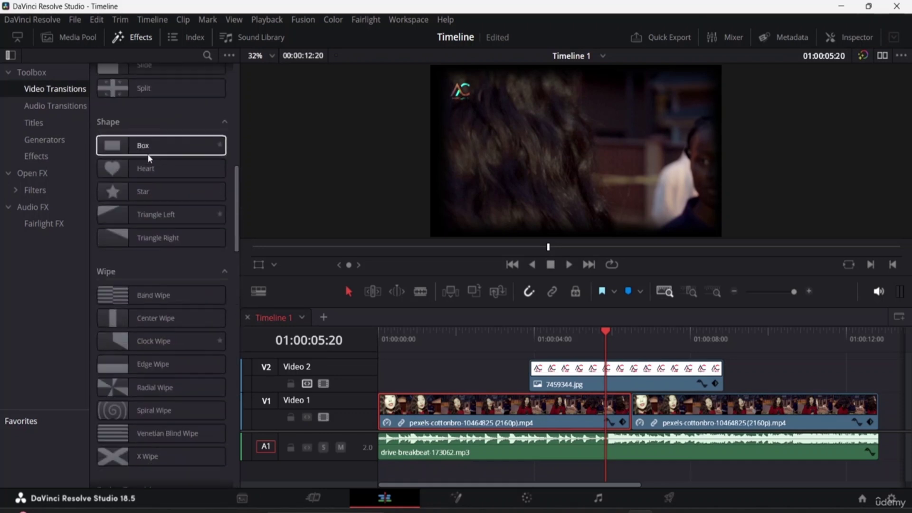
{"action": "scroll", "coordinate": [122, 229], "scroll_direction": "up", "scroll_amount": 5}
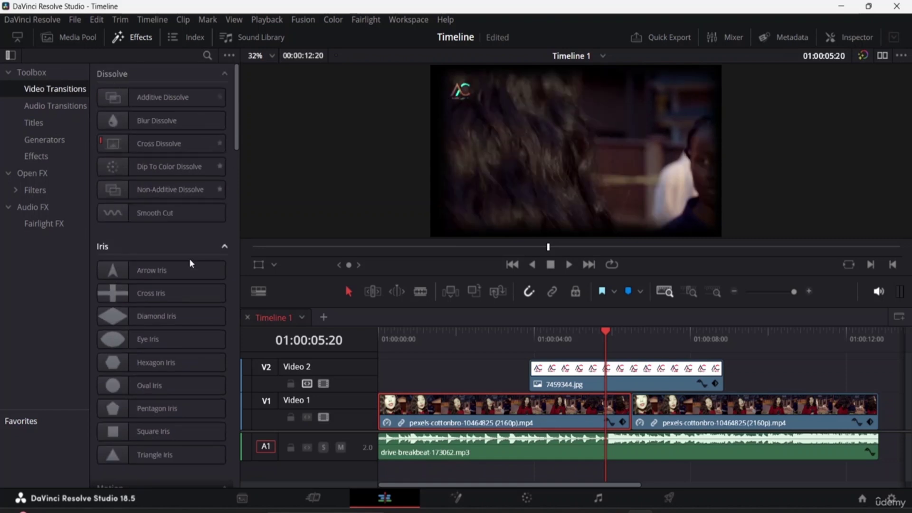
{"action": "scroll", "coordinate": [189, 260], "scroll_direction": "down", "scroll_amount": 20}
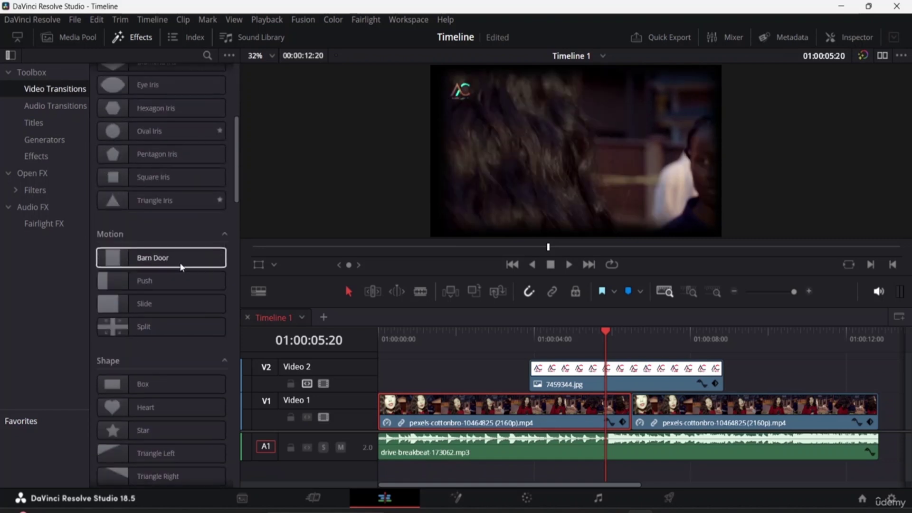
{"action": "scroll", "coordinate": [168, 260], "scroll_direction": "down", "scroll_amount": 7}
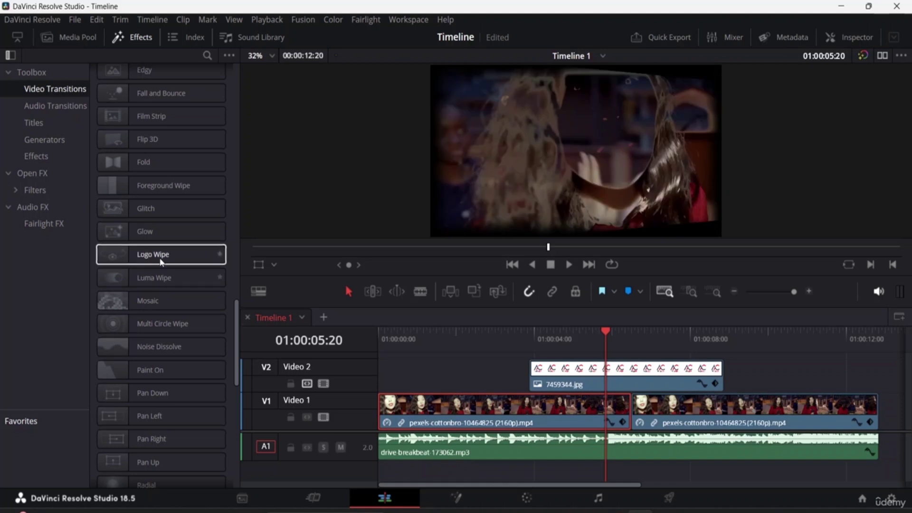
Add the Cross Iris transition to the cut between the two Video 1 clips.
{"action": "scroll", "coordinate": [157, 238], "scroll_direction": "up", "scroll_amount": 10}
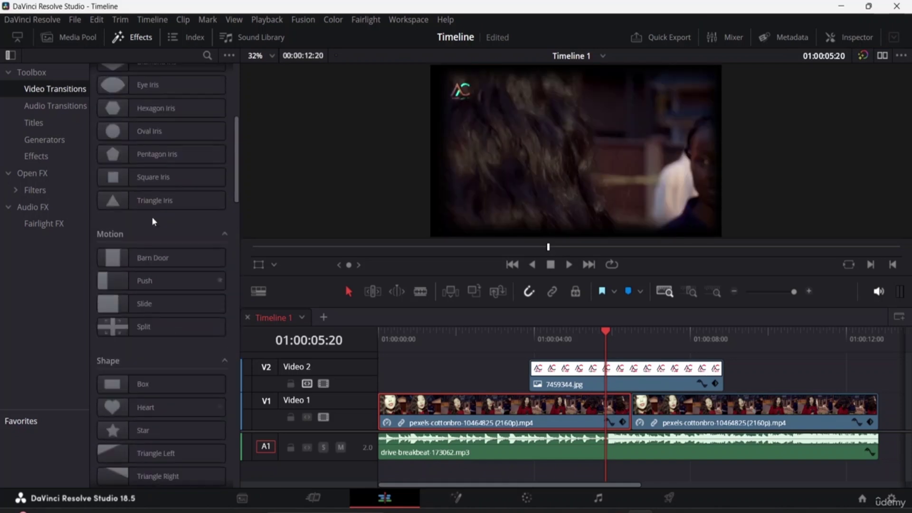
{"action": "scroll", "coordinate": [152, 222], "scroll_direction": "up", "scroll_amount": 5}
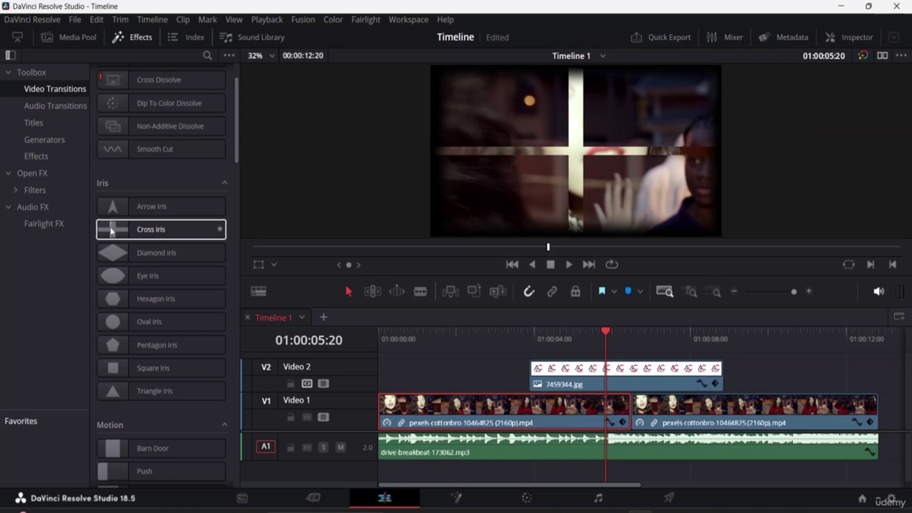
{"action": "left_click", "coordinate": [112, 232]}
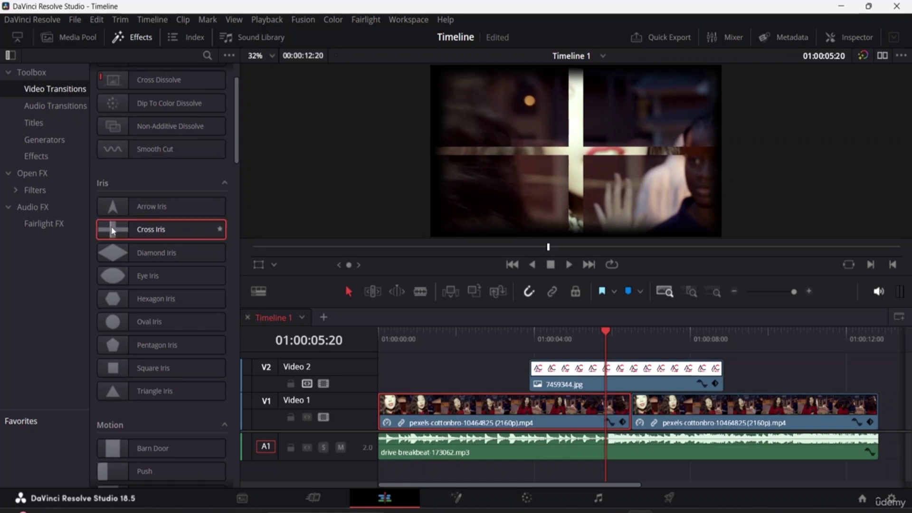
{"action": "left_click_drag", "start_coordinate": [113, 232], "coordinate": [631, 413]}
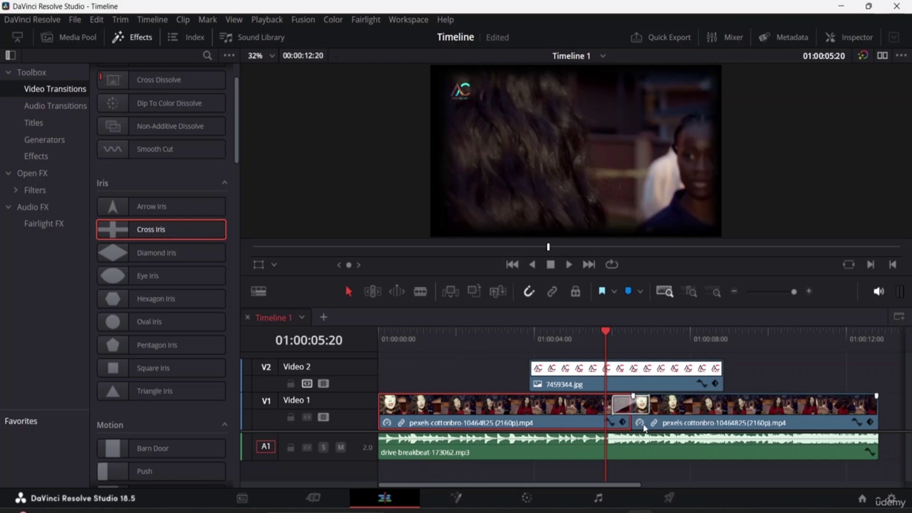
Align the Cross Iris transition to start on the edit, and return it to centered on the edit.
{"action": "right_click", "coordinate": [623, 408]}
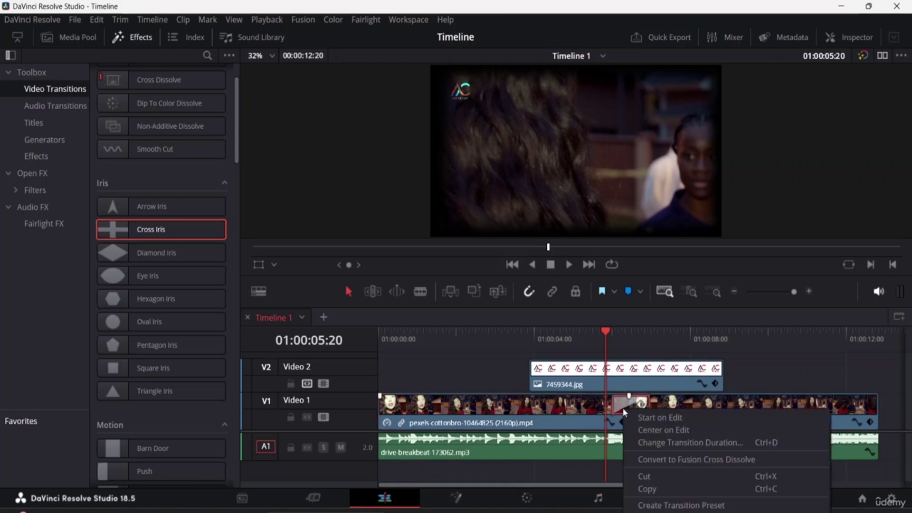
{"action": "left_click", "coordinate": [648, 419]}
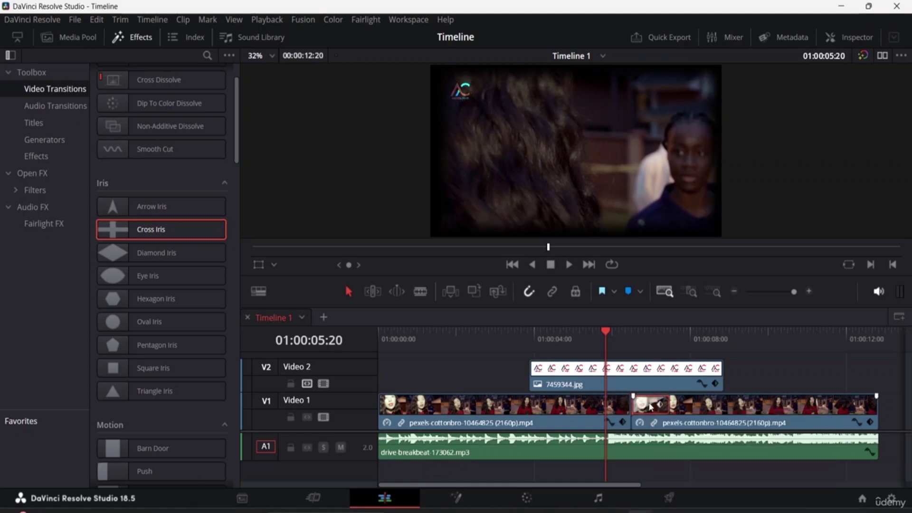
{"action": "right_click", "coordinate": [650, 406]}
{"action": "key", "text": "Escape"}
{"action": "left_click_drag", "start_coordinate": [675, 414], "coordinate": [664, 414]}
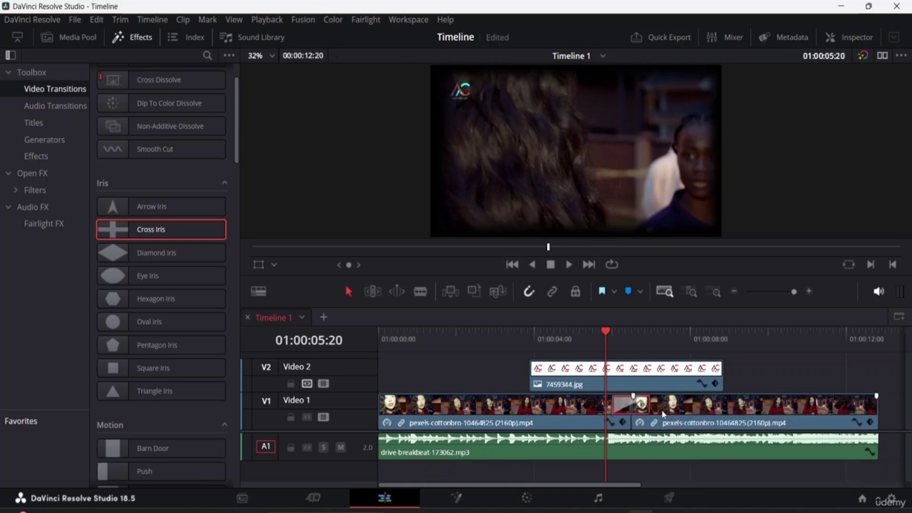
Show the Cross Iris transition's settings in the Inspector and examine its alignment, duration and available transition types.
{"action": "right_click", "coordinate": [631, 404]}
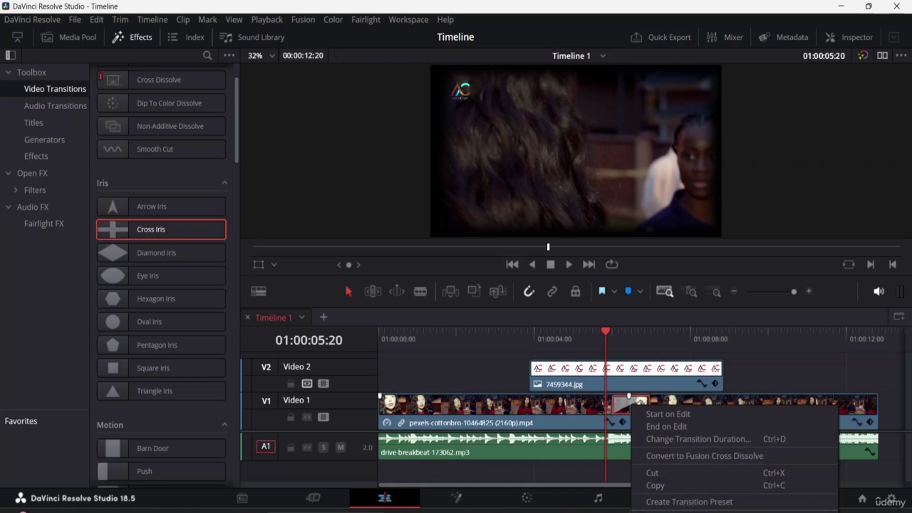
{"action": "key", "text": "Escape"}
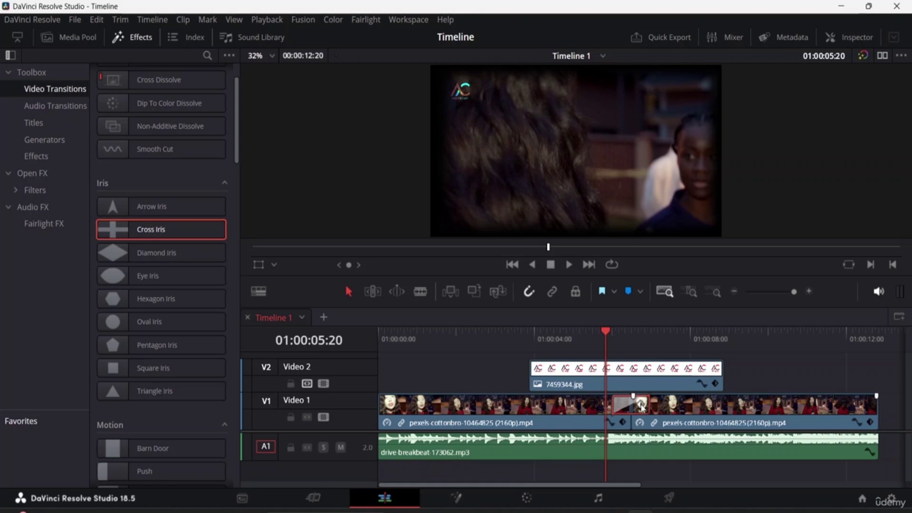
{"action": "left_click", "coordinate": [851, 42]}
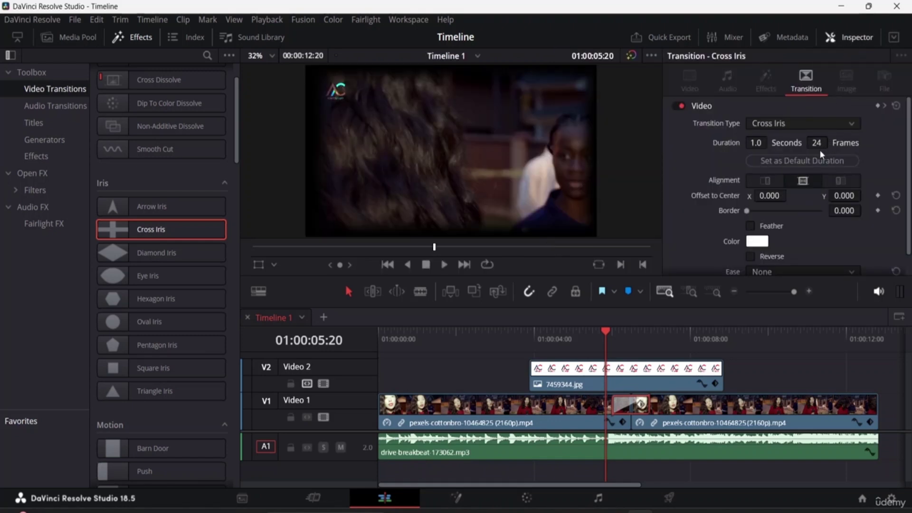
{"action": "left_click", "coordinate": [815, 162]}
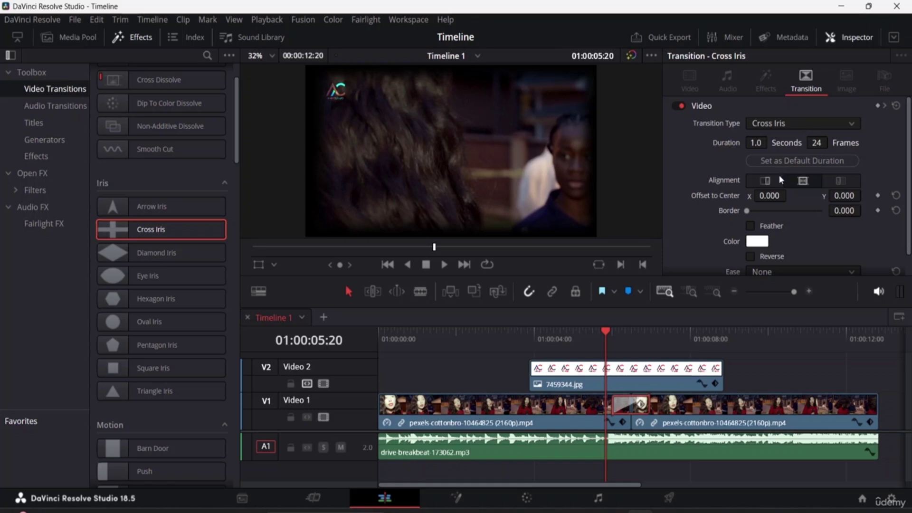
{"action": "scroll", "coordinate": [780, 175], "scroll_direction": "down", "scroll_amount": 1}
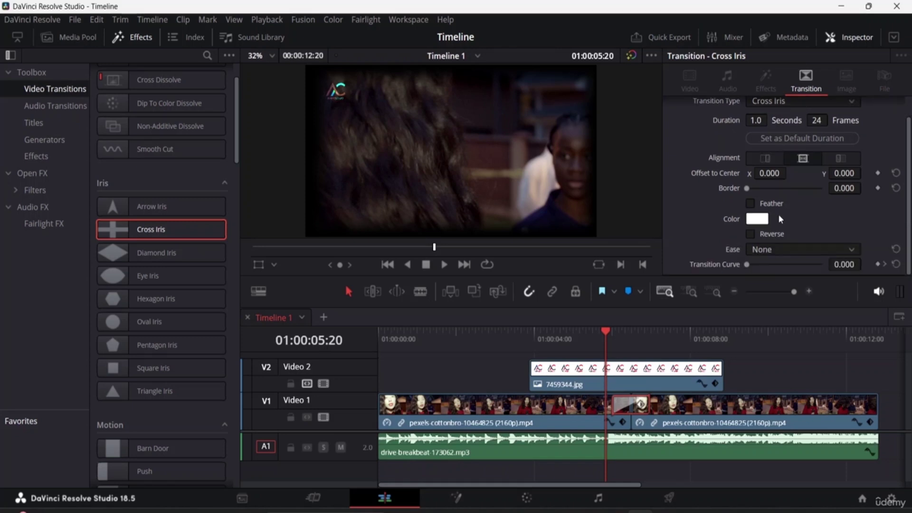
{"action": "scroll", "coordinate": [780, 216], "scroll_direction": "up", "scroll_amount": 1}
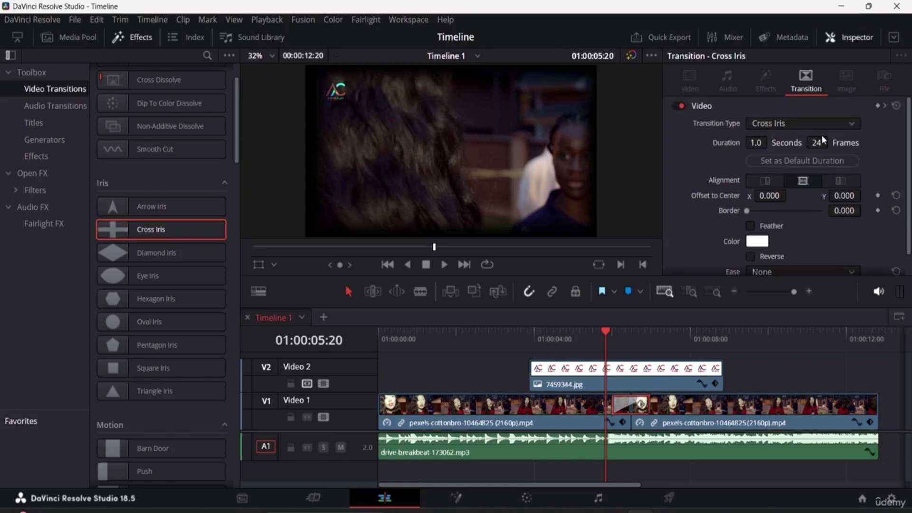
{"action": "left_click", "coordinate": [834, 123]}
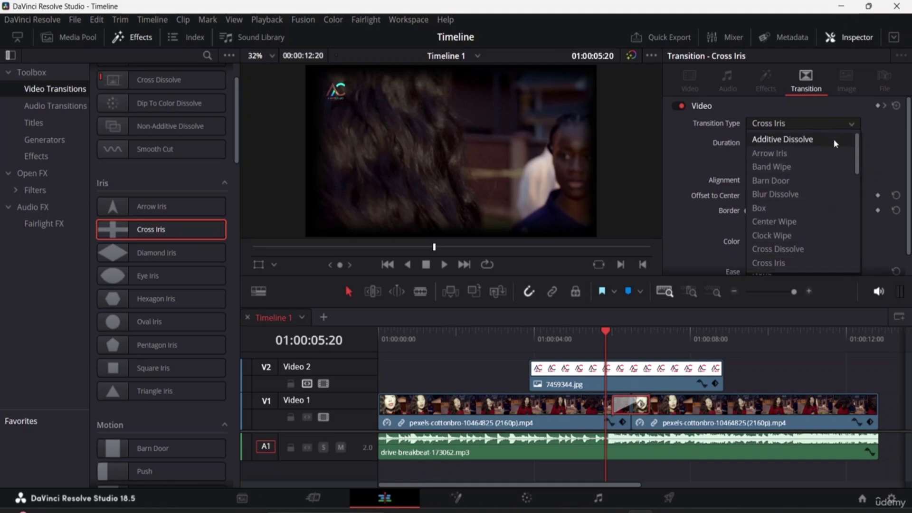
{"action": "left_click", "coordinate": [874, 138]}
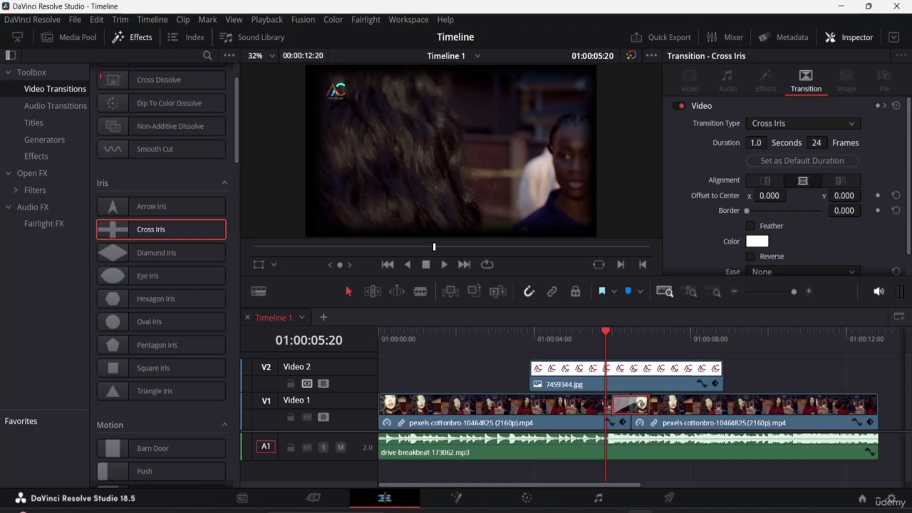
Set the Cross Iris transition's duration to 0.7 seconds (17 frames) and make it the default duration.
{"action": "left_click", "coordinate": [762, 142]}
{"action": "mouse_move", "coordinate": [753, 143]}
{"action": "left_mouse_down"}
{"action": "mouse_move", "coordinate": [772, 142]}
{"action": "mouse_move", "coordinate": [760, 143]}
{"action": "left_mouse_up"}
{"action": "mouse_move", "coordinate": [755, 143]}
{"action": "left_mouse_down"}
{"action": "mouse_move", "coordinate": [827, 141]}
{"action": "mouse_move", "coordinate": [750, 142]}
{"action": "left_mouse_up"}
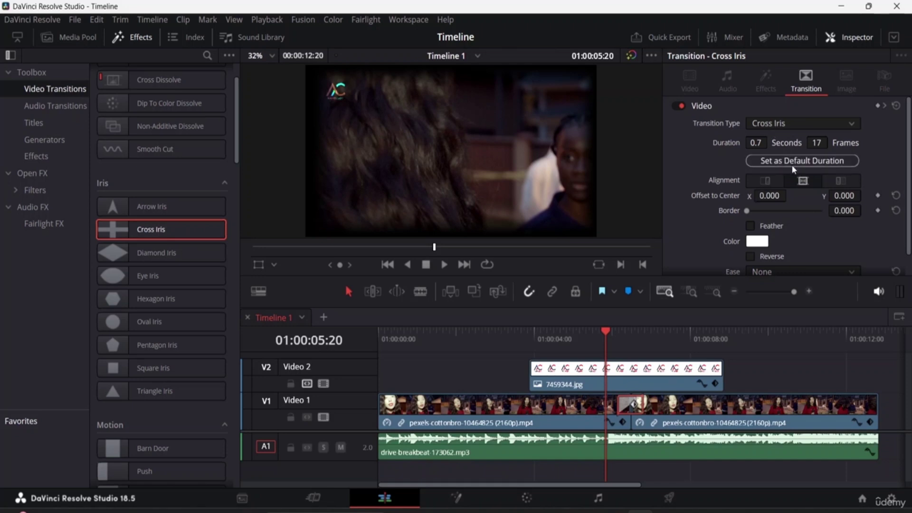
{"action": "left_click", "coordinate": [774, 162]}
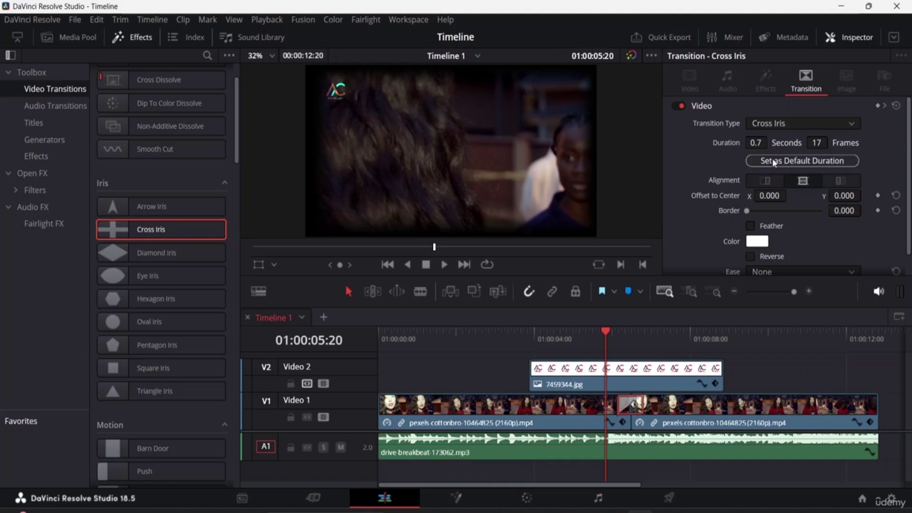
{"action": "left_click", "coordinate": [774, 162]}
{"action": "left_click", "coordinate": [770, 161]}
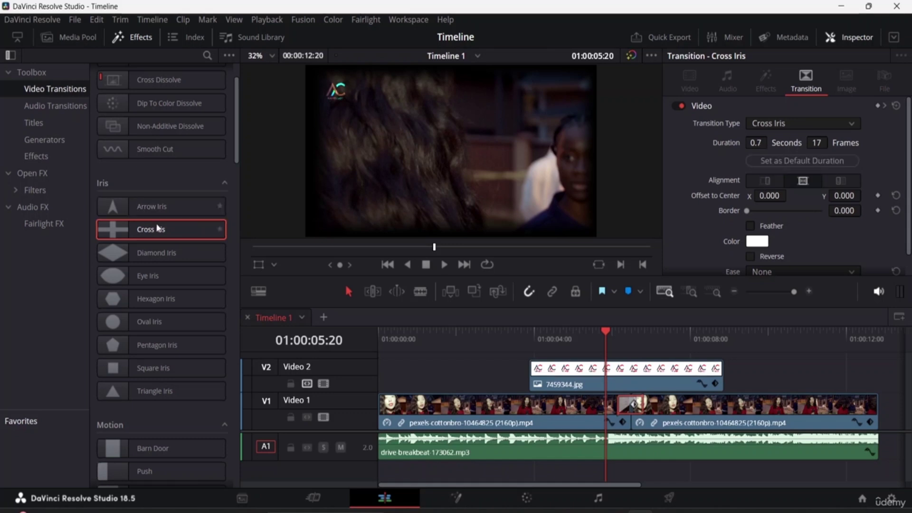
Set Smooth Cut as the standard video transition in the effects library.
{"action": "scroll", "coordinate": [159, 228], "scroll_direction": "up", "scroll_amount": 2}
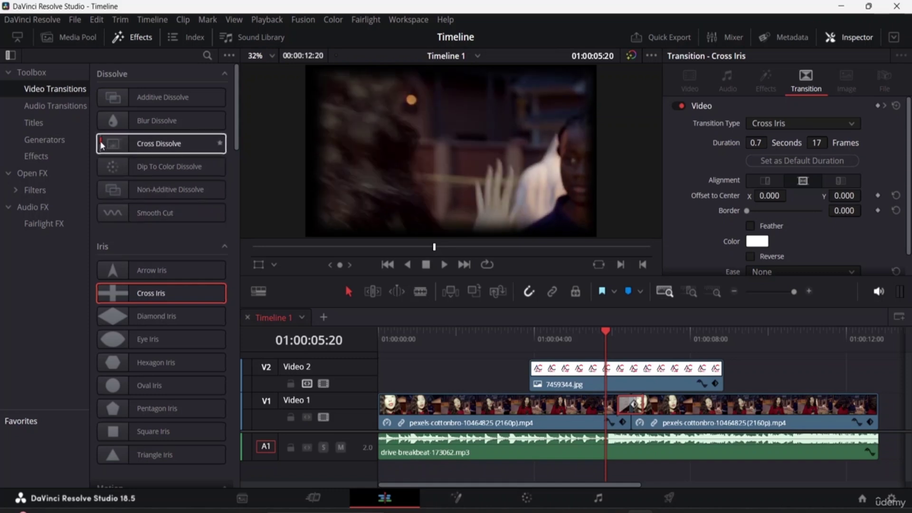
{"action": "right_click", "coordinate": [100, 140]}
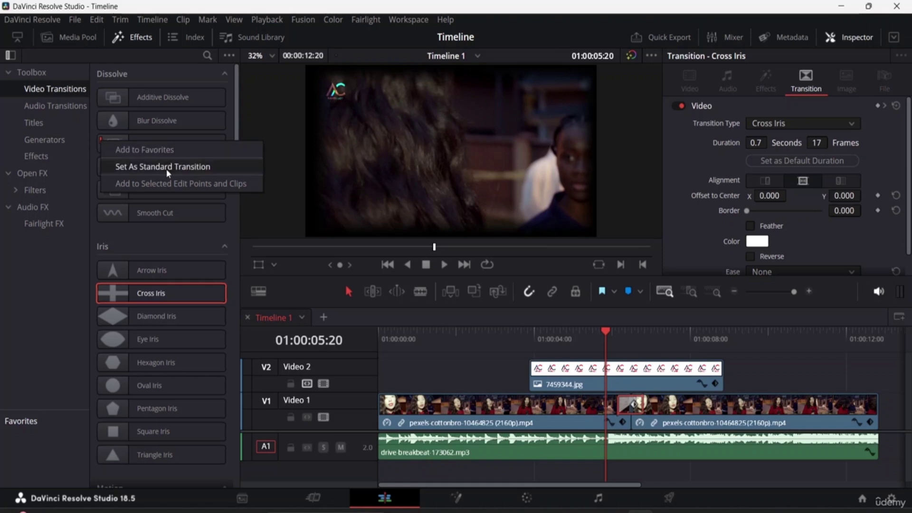
{"action": "right_click", "coordinate": [151, 207]}
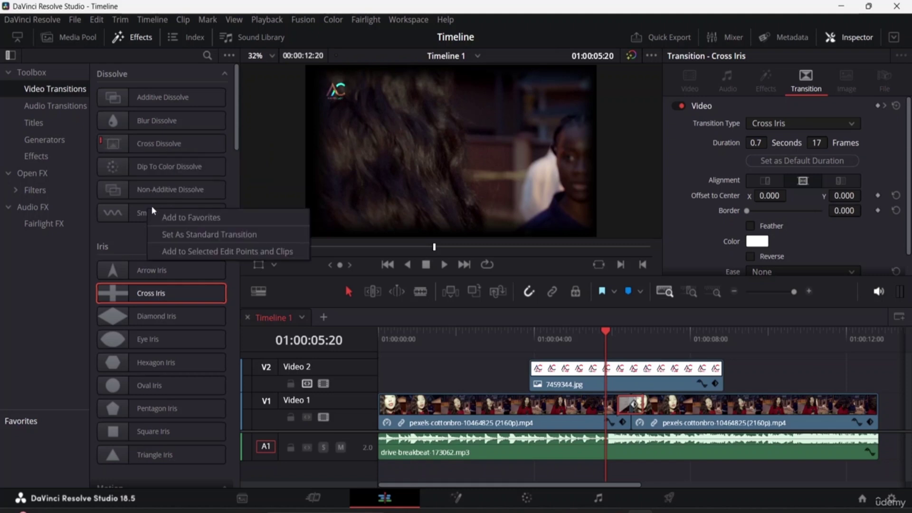
{"action": "left_click", "coordinate": [145, 209]}
{"action": "right_click", "coordinate": [140, 209]}
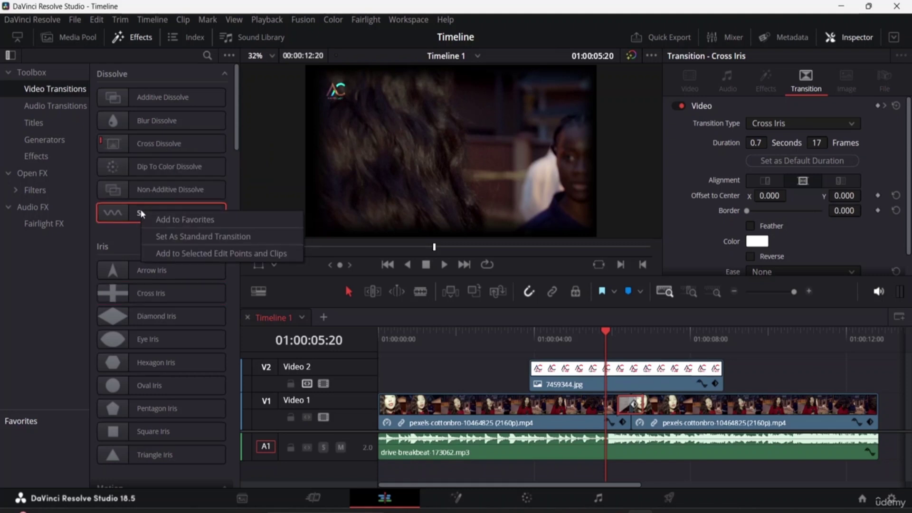
{"action": "left_click", "coordinate": [184, 241]}
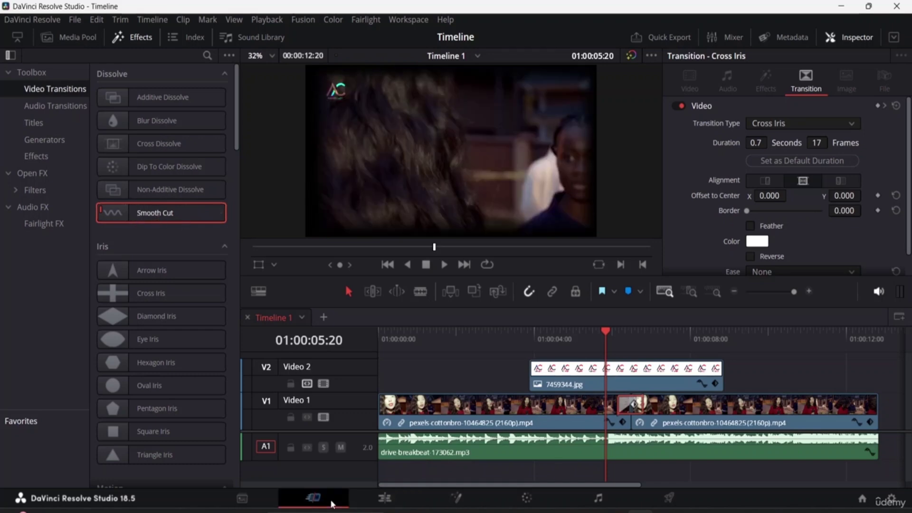
View the timeline on the Cut page and return to the Edit page.
{"action": "left_click", "coordinate": [313, 497]}
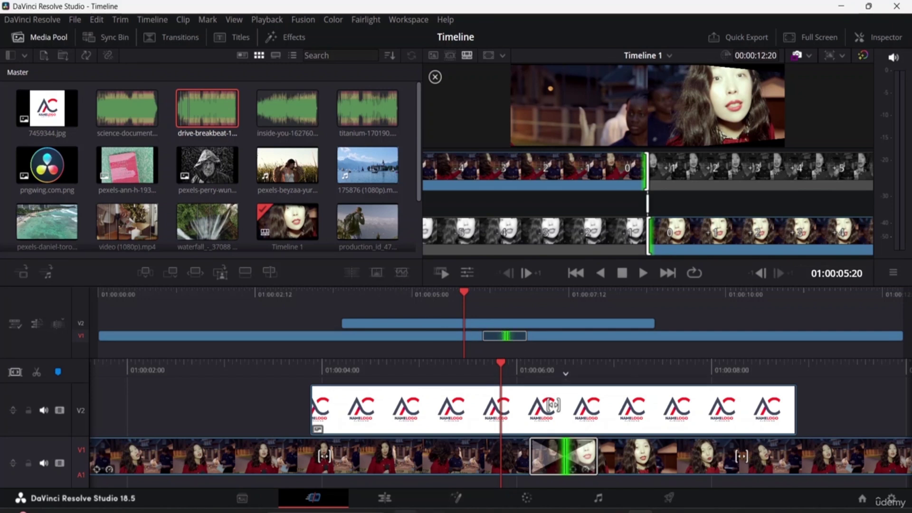
{"action": "left_click", "coordinate": [385, 498]}
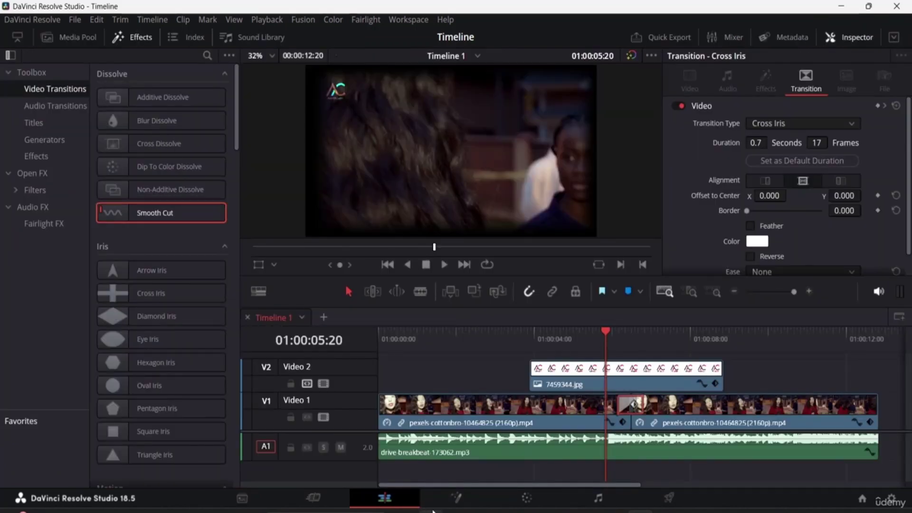
Try aligning the Cross Iris transition to end and start on the edit, and return it to centered.
{"action": "left_click", "coordinate": [765, 180]}
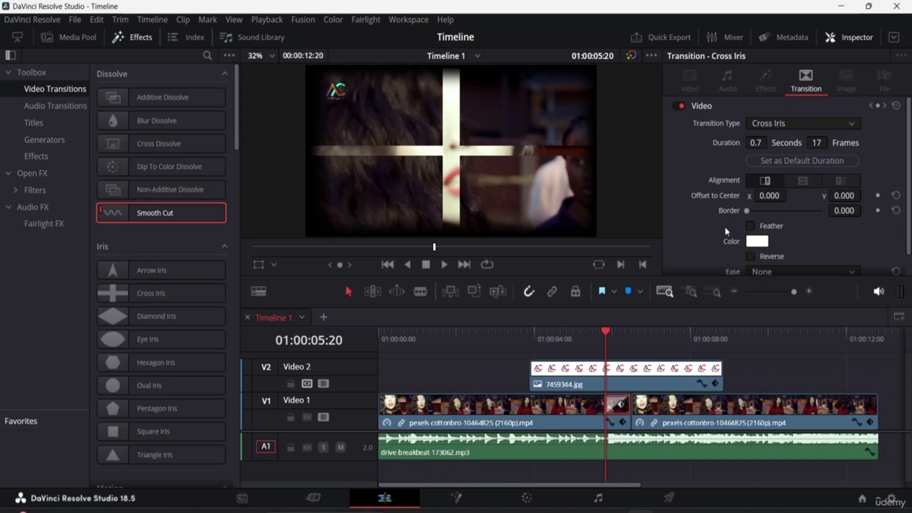
{"action": "left_click", "coordinate": [801, 185]}
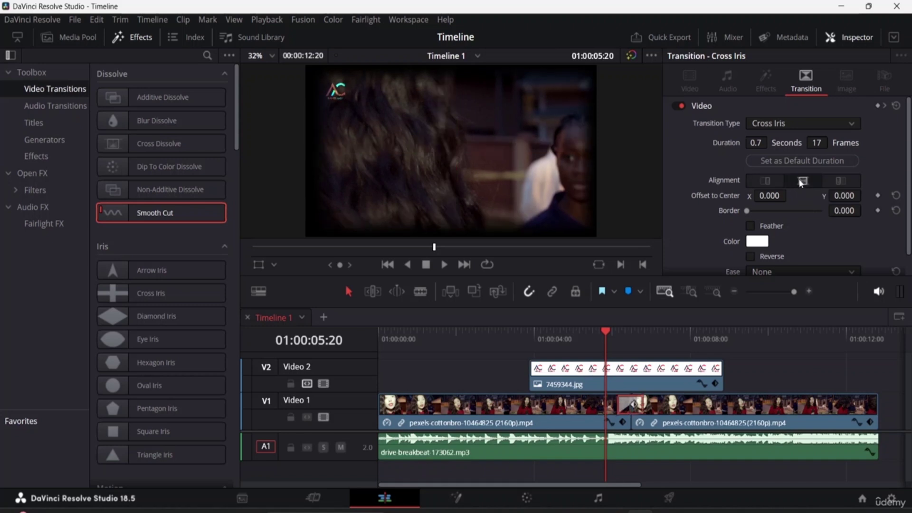
{"action": "left_click", "coordinate": [841, 181]}
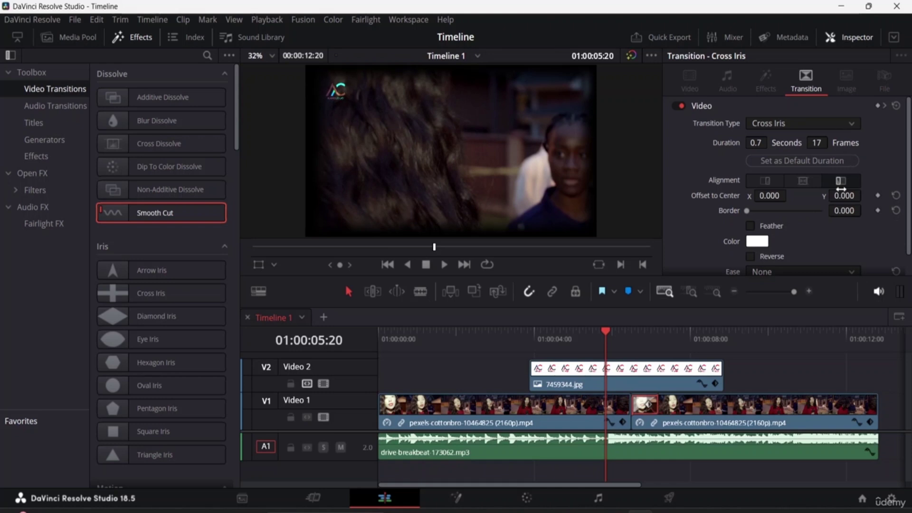
{"action": "left_click", "coordinate": [807, 182]}
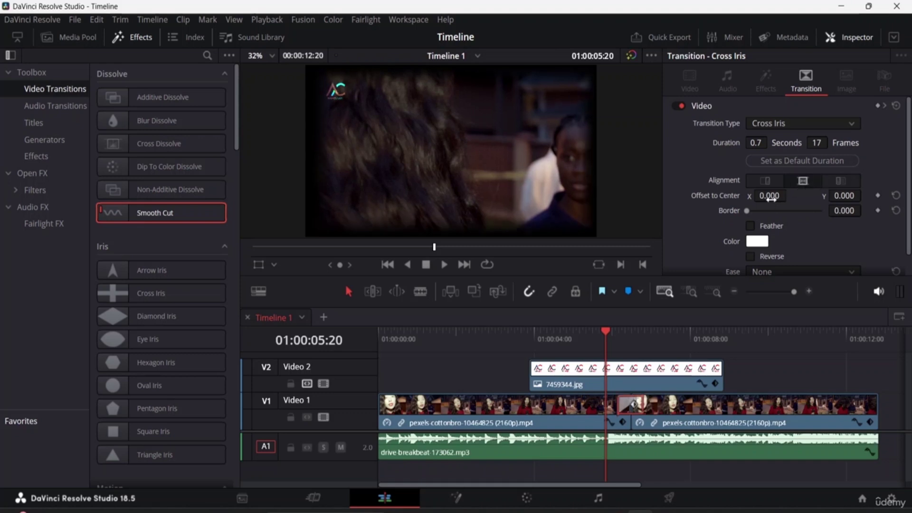
Offset the Cross Iris transition's center to X 45 and Y 46.
{"action": "left_click_drag", "start_coordinate": [770, 198], "coordinate": [790, 196]}
{"action": "left_click", "coordinate": [842, 196]}
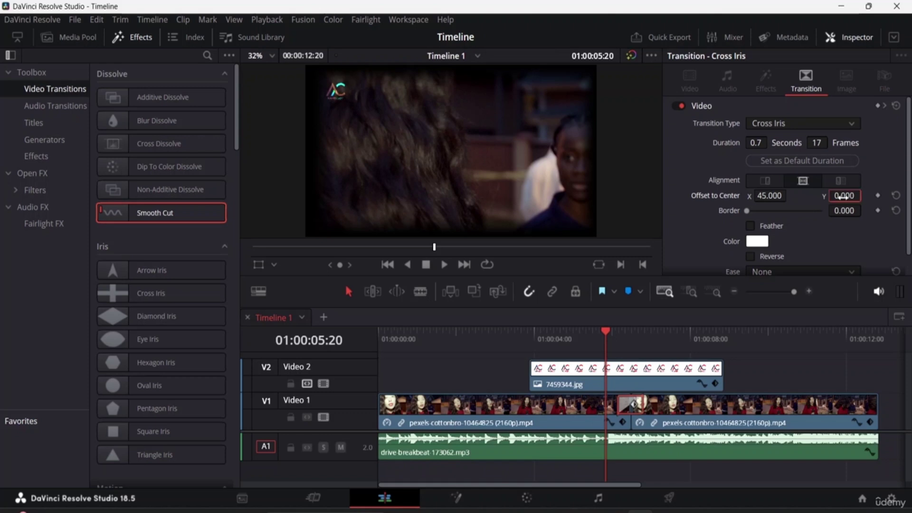
{"action": "left_click_drag", "start_coordinate": [832, 198], "coordinate": [865, 195]}
Set the Cross Iris border to 149.760 with feathering enabled, and play the transition from just before the cut.
{"action": "left_click_drag", "start_coordinate": [748, 212], "coordinate": [771, 213]}
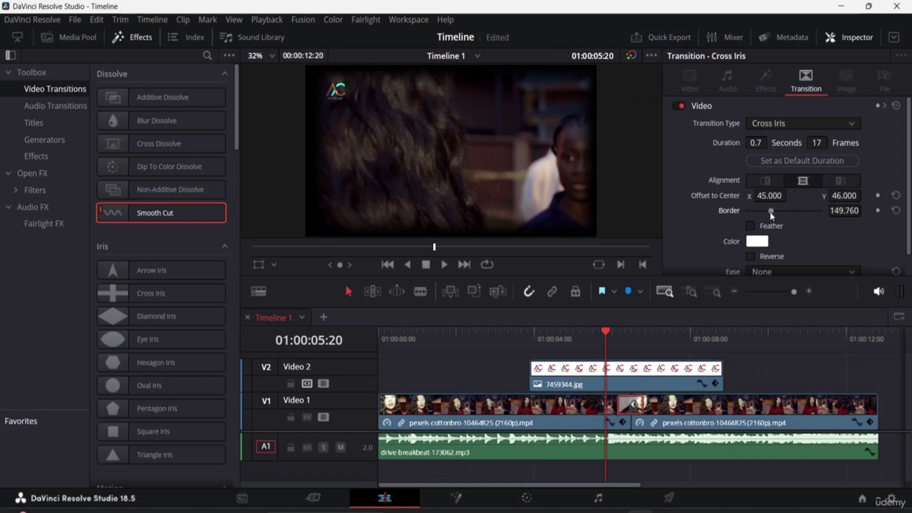
{"action": "scroll", "coordinate": [760, 223], "scroll_direction": "down", "scroll_amount": 1}
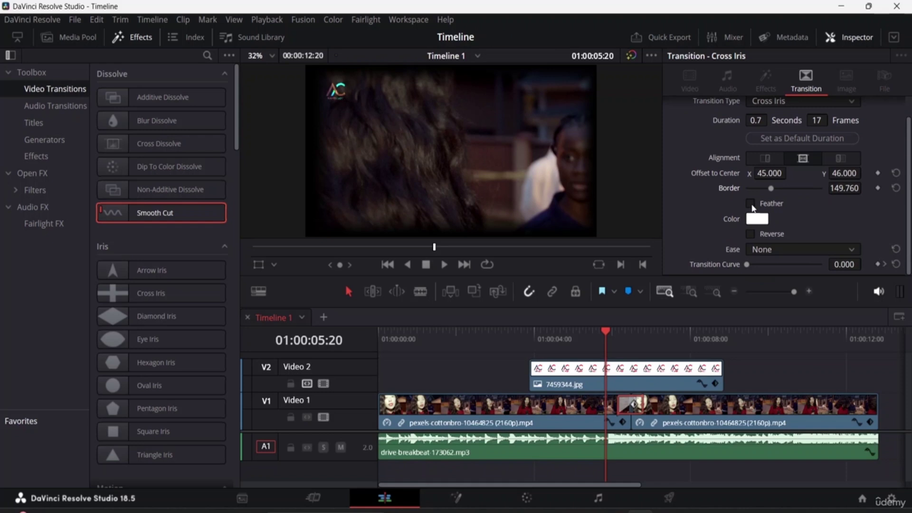
{"action": "left_click", "coordinate": [751, 203]}
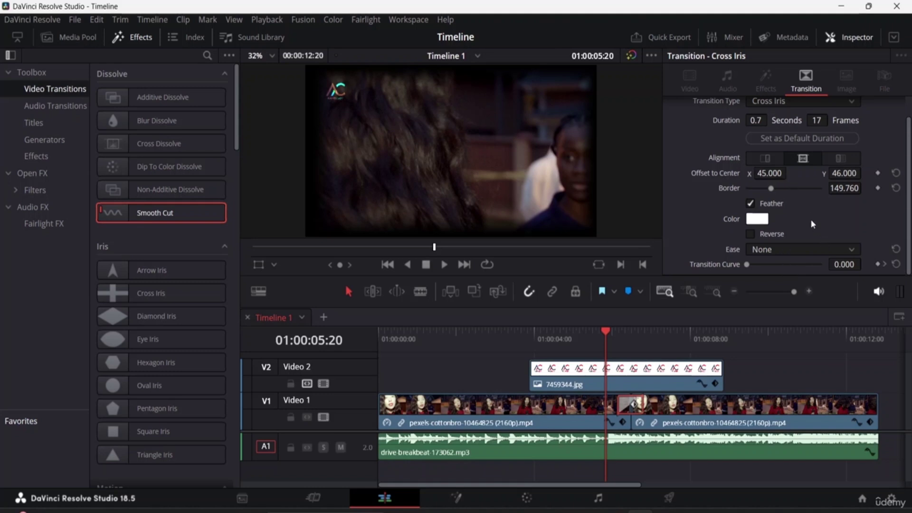
{"action": "left_click", "coordinate": [602, 331]}
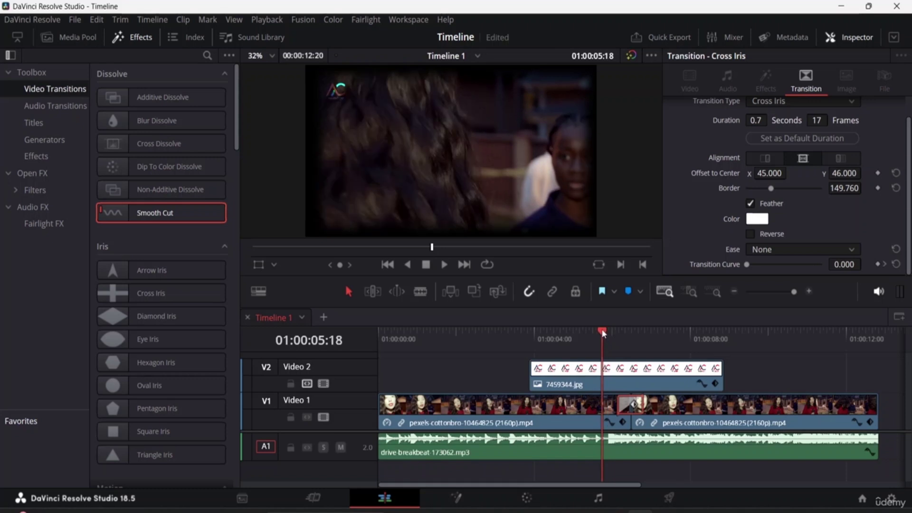
{"action": "key", "text": "space"}
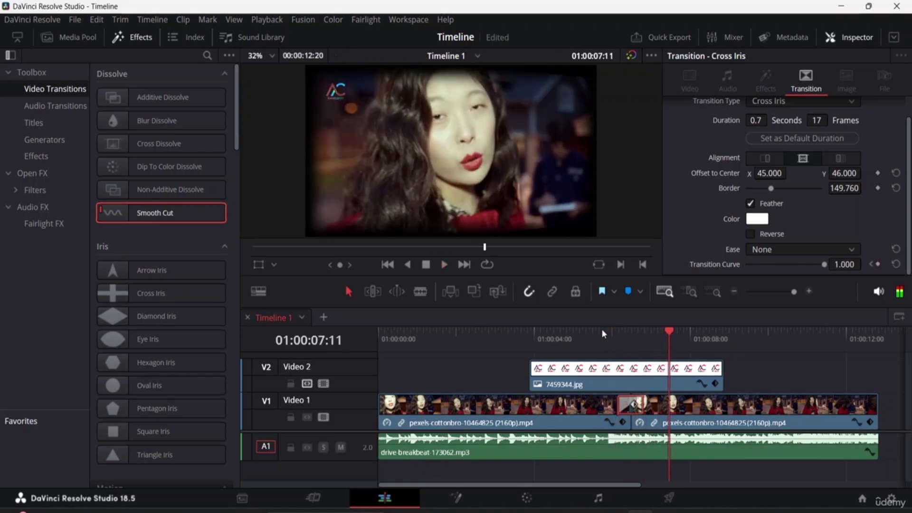
Lengthen the Cross Iris transition in the timeline to 2.0 seconds (47 frames).
{"action": "left_click", "coordinate": [639, 402]}
{"action": "left_click", "coordinate": [639, 404]}
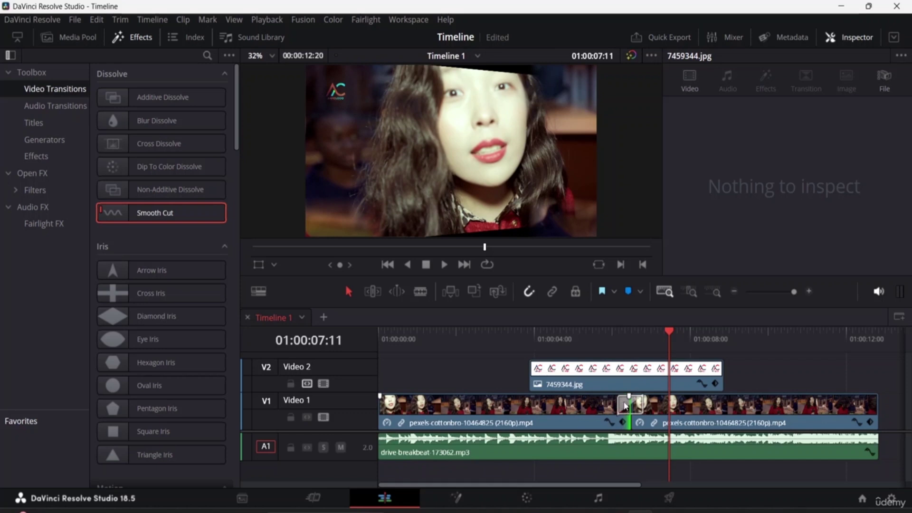
{"action": "left_click", "coordinate": [626, 405]}
{"action": "left_click_drag", "start_coordinate": [645, 402], "coordinate": [667, 401]}
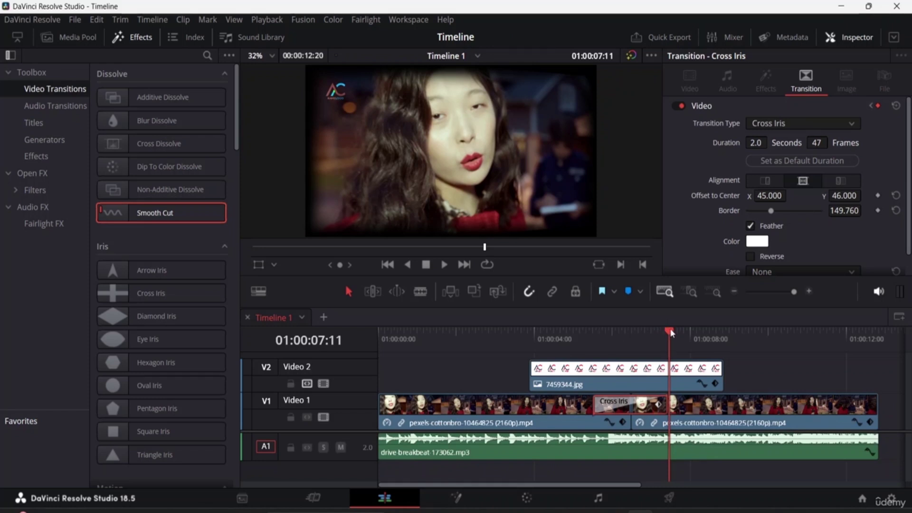
Play the timeline twice from before the lengthened Cross Iris transition to check how it looks.
{"action": "left_click_drag", "start_coordinate": [669, 330], "coordinate": [586, 331]}
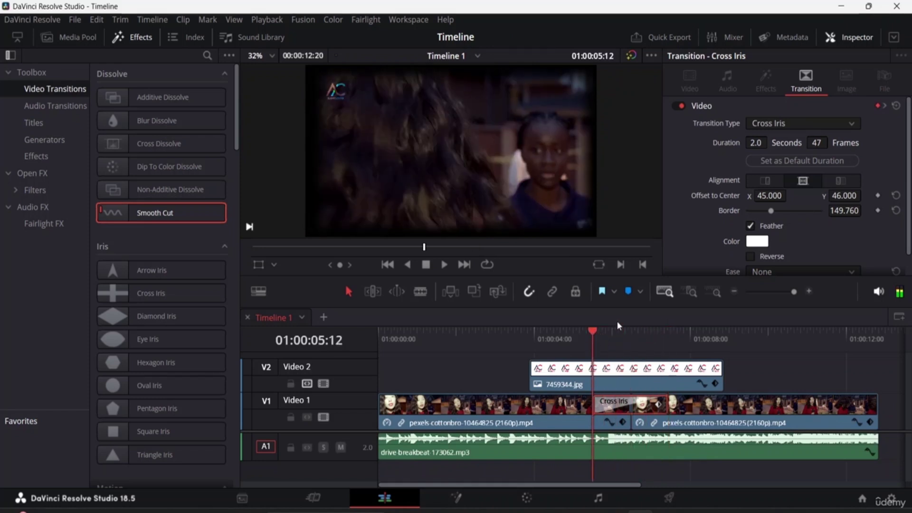
{"action": "key", "text": "space"}
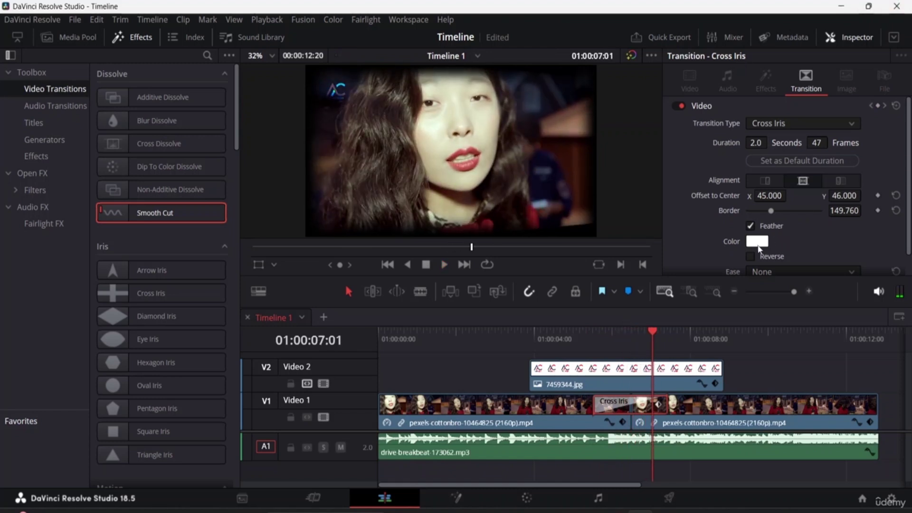
{"action": "left_click_drag", "start_coordinate": [651, 332], "coordinate": [577, 335]}
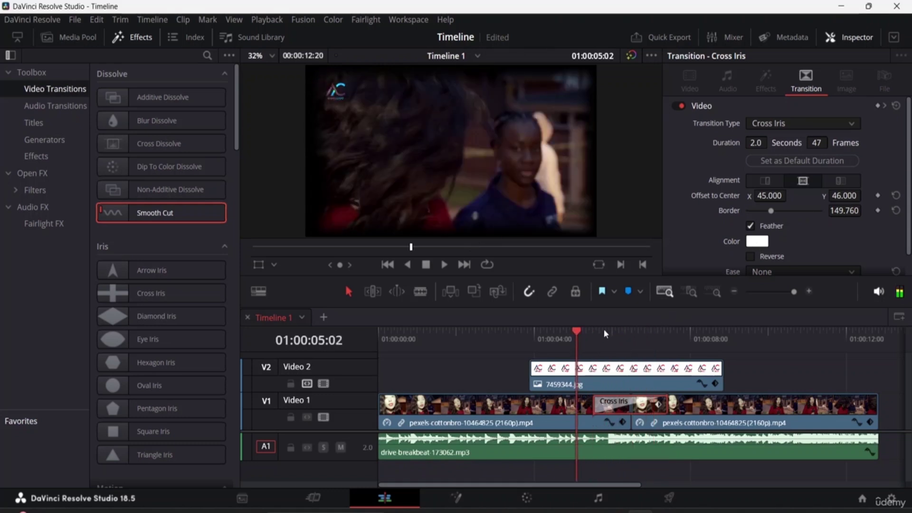
{"action": "key", "text": "space"}
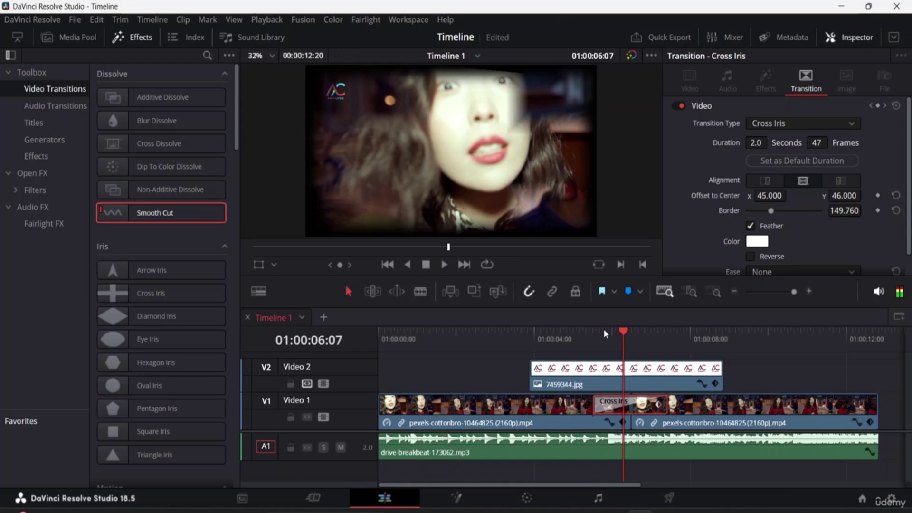
Set the Cross Iris border color to blue (#171bff).
{"action": "left_click", "coordinate": [768, 242]}
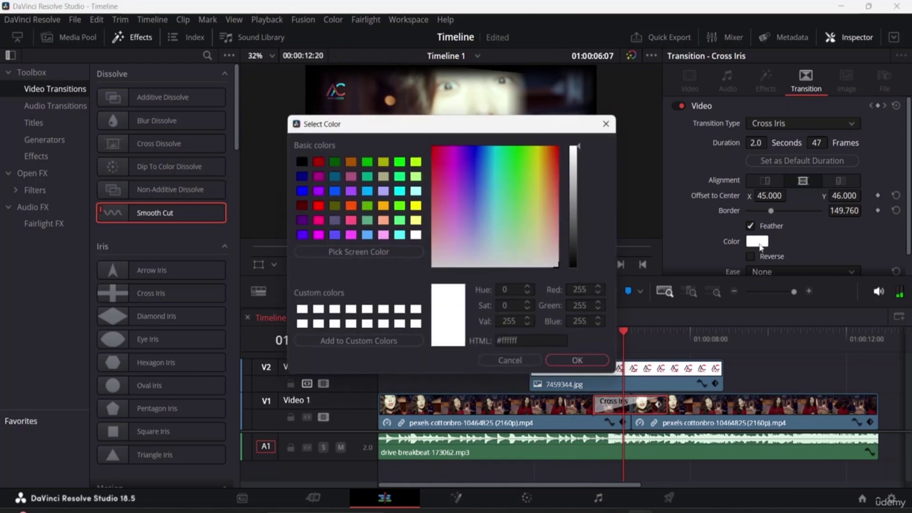
{"action": "left_click", "coordinate": [476, 155]}
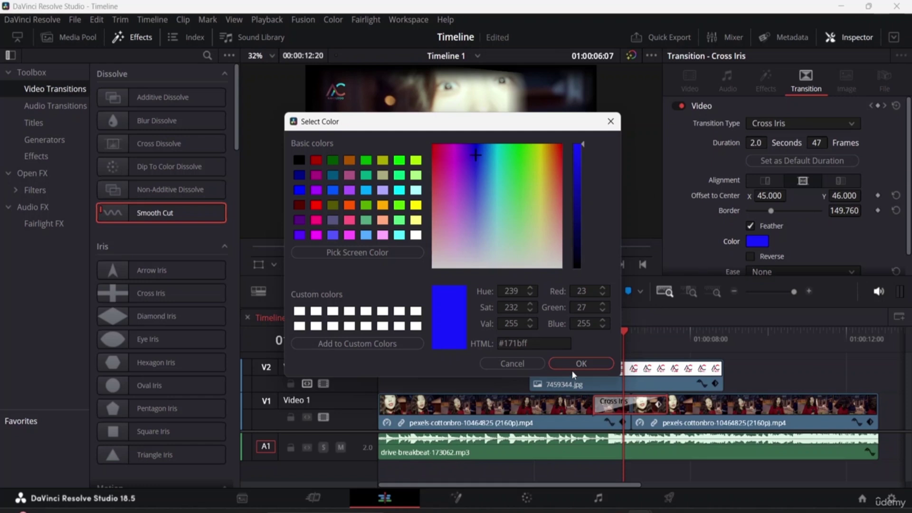
{"action": "left_click", "coordinate": [582, 364]}
Play and scrub through the Cross Iris transition to check the blue border color around the cut.
{"action": "left_click_drag", "start_coordinate": [626, 338], "coordinate": [576, 336]}
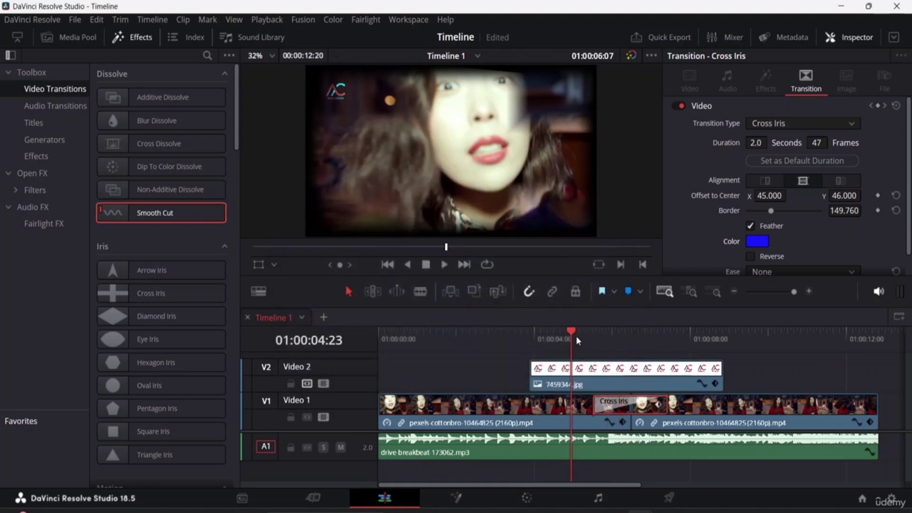
{"action": "key", "text": "space"}
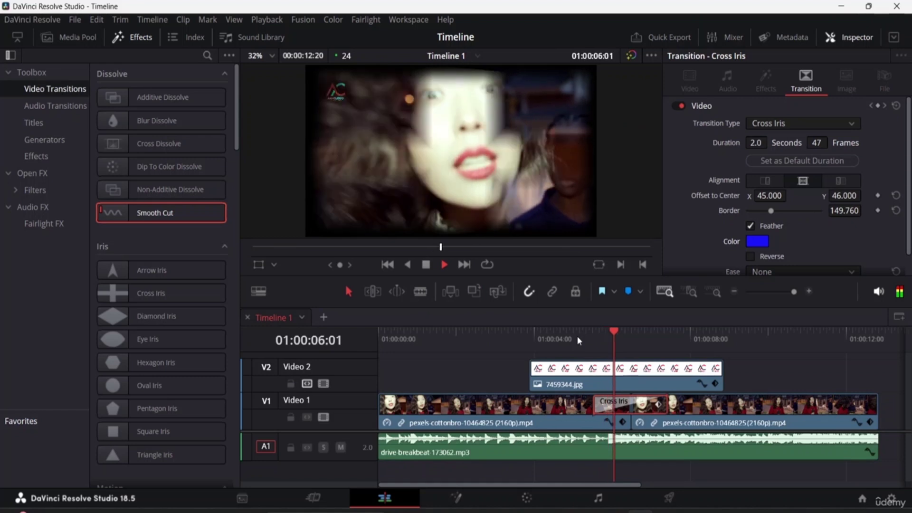
{"action": "key", "text": "space"}
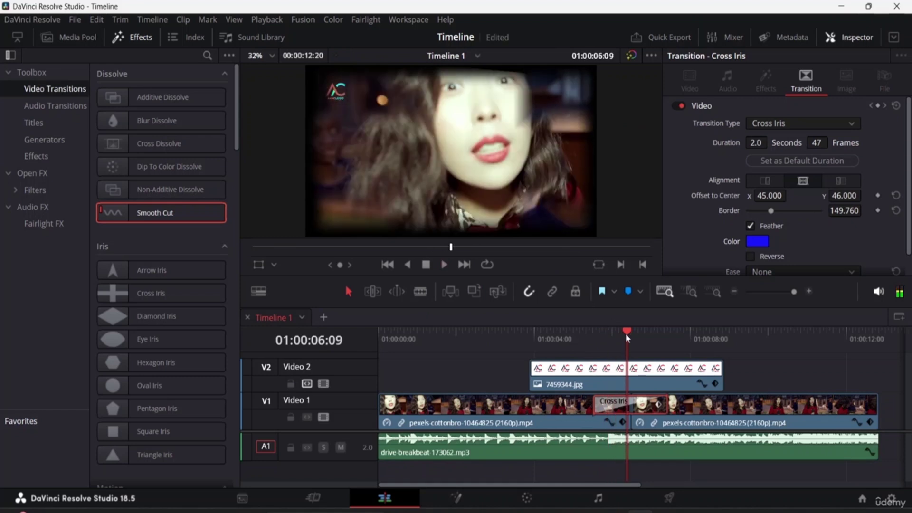
{"action": "left_click_drag", "start_coordinate": [622, 330], "coordinate": [648, 339]}
{"action": "left_click_drag", "start_coordinate": [656, 340], "coordinate": [631, 338]}
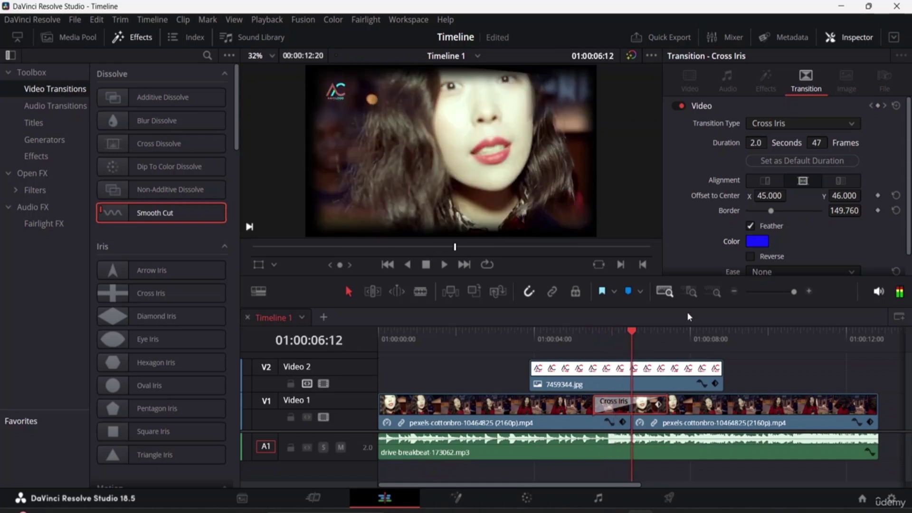
Reverse the Cross Iris transition and play it through from before the cut.
{"action": "scroll", "coordinate": [763, 241], "scroll_direction": "down", "scroll_amount": 1}
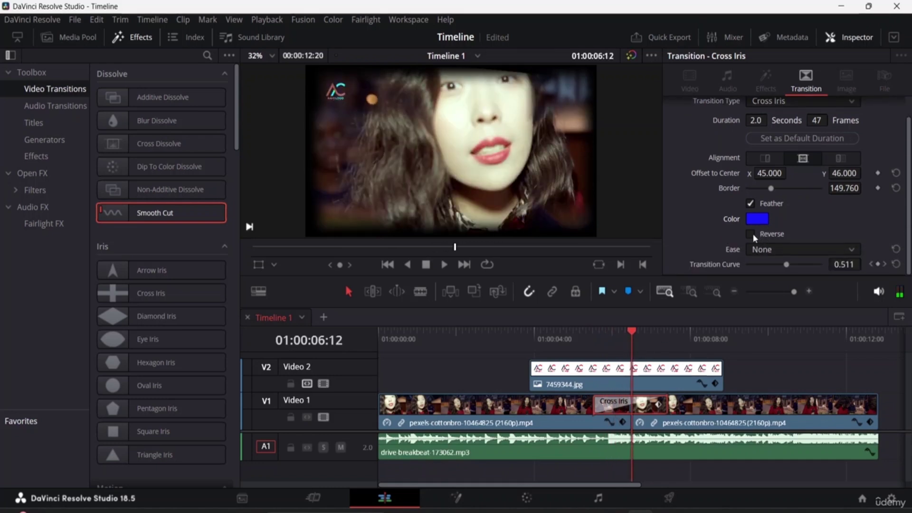
{"action": "left_click", "coordinate": [753, 235]}
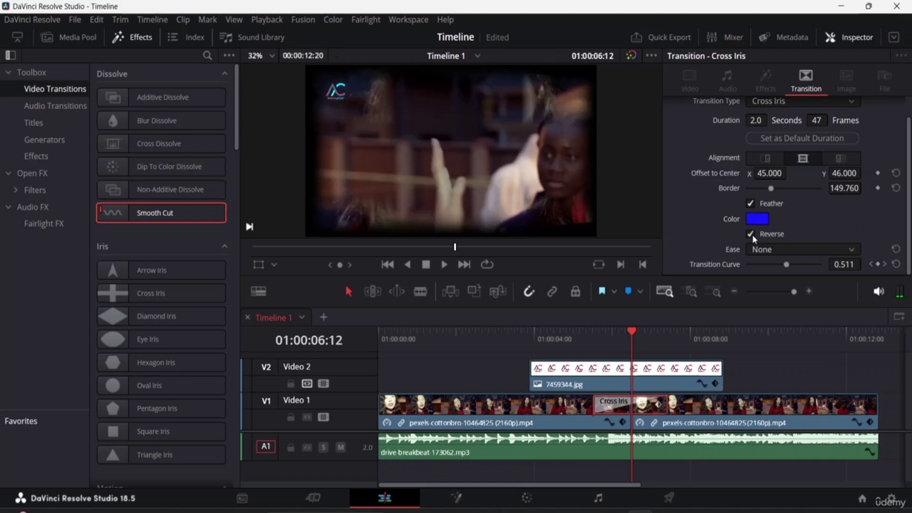
{"action": "left_click_drag", "start_coordinate": [631, 330], "coordinate": [580, 337]}
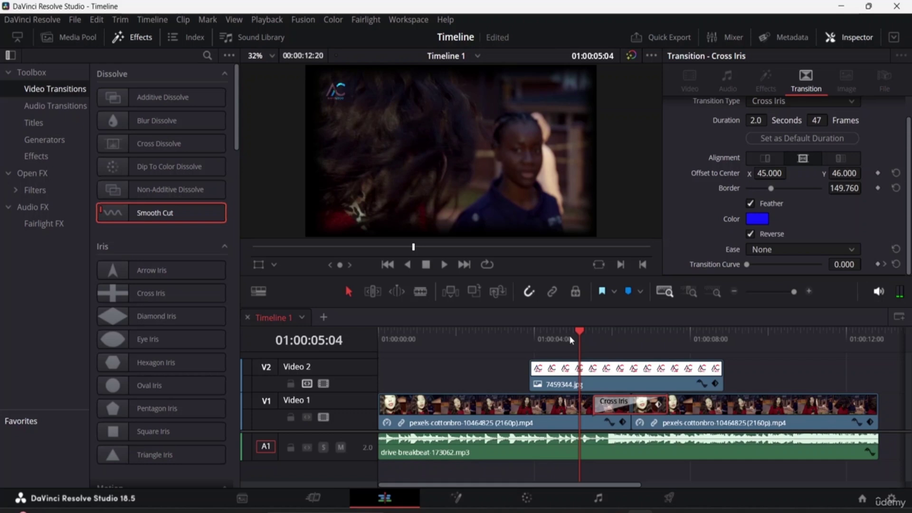
{"action": "key", "text": "space"}
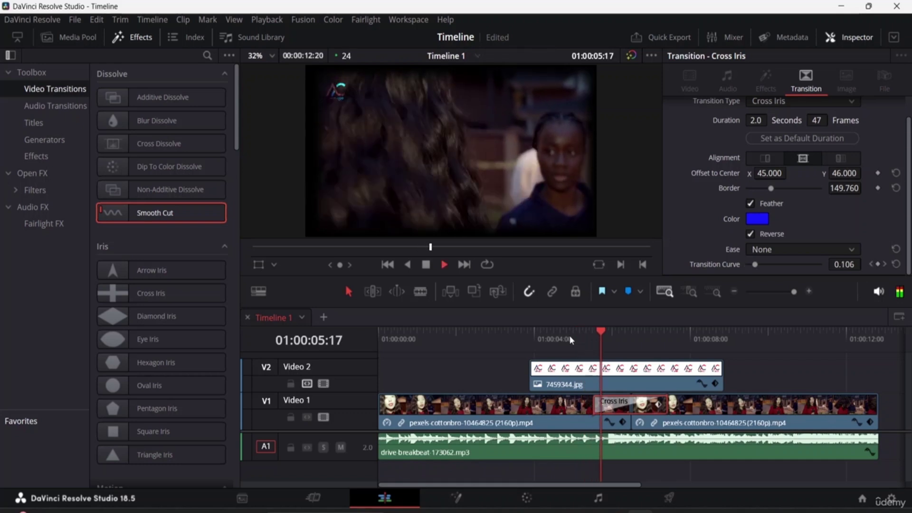
{"action": "key", "text": "space"}
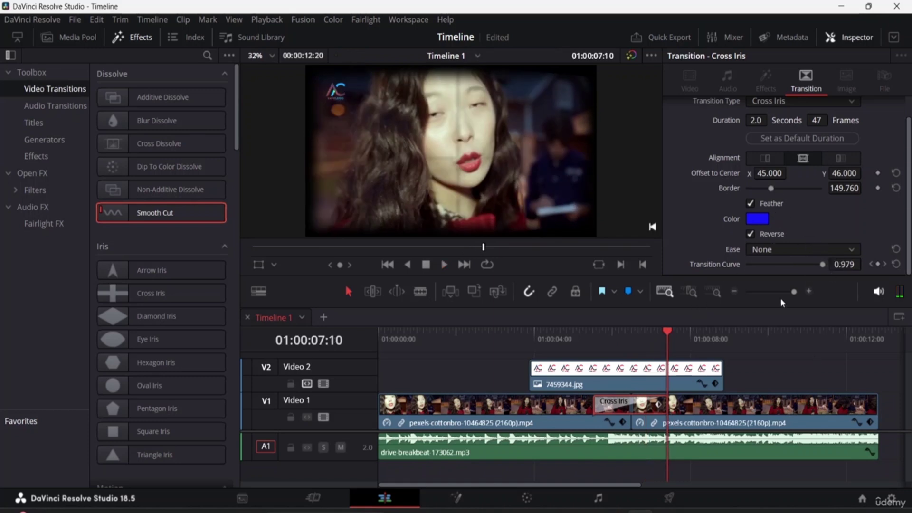
Set the Cross Iris transition's ease to In & Out and play it through from the transition's start.
{"action": "left_click", "coordinate": [787, 247]}
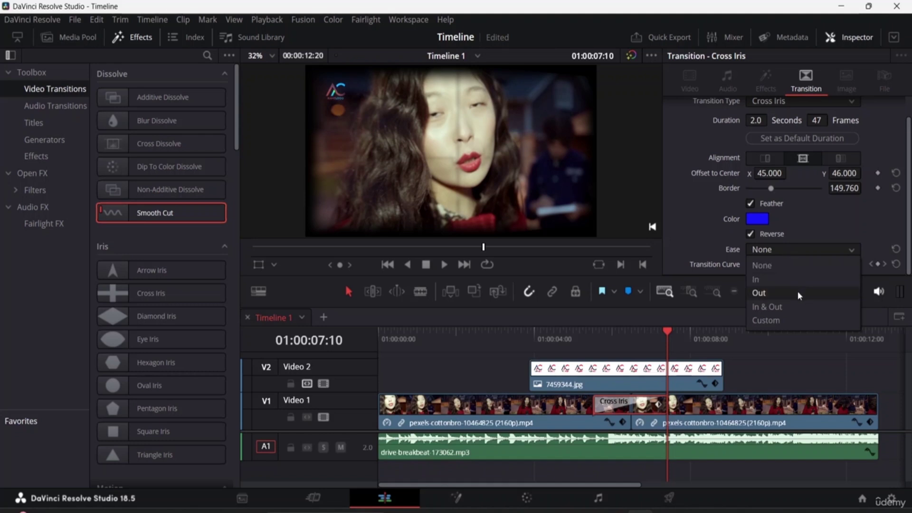
{"action": "left_click", "coordinate": [788, 306]}
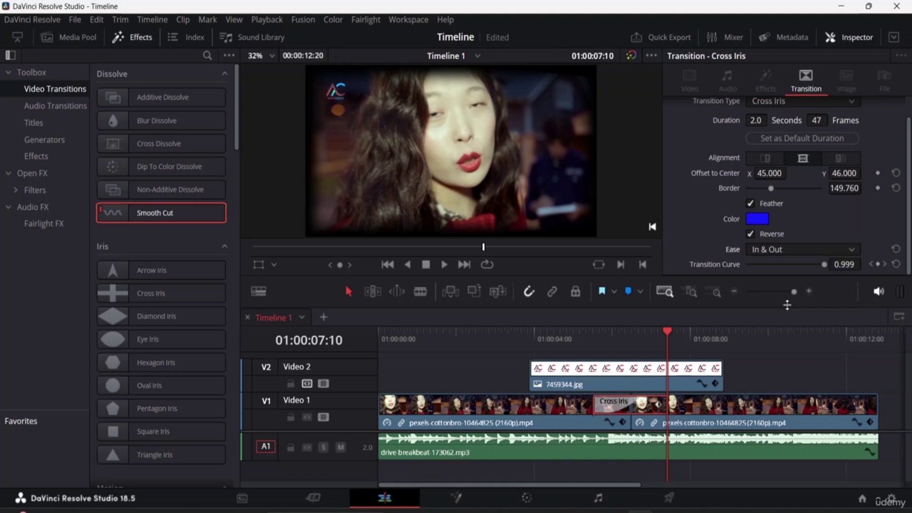
{"action": "left_click_drag", "start_coordinate": [669, 332], "coordinate": [592, 333]}
{"action": "key", "text": "space"}
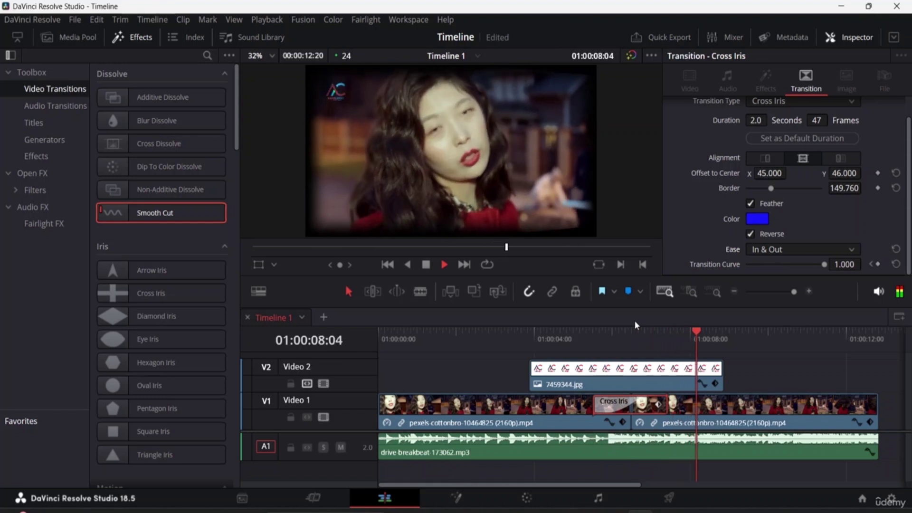
{"action": "key", "text": "space"}
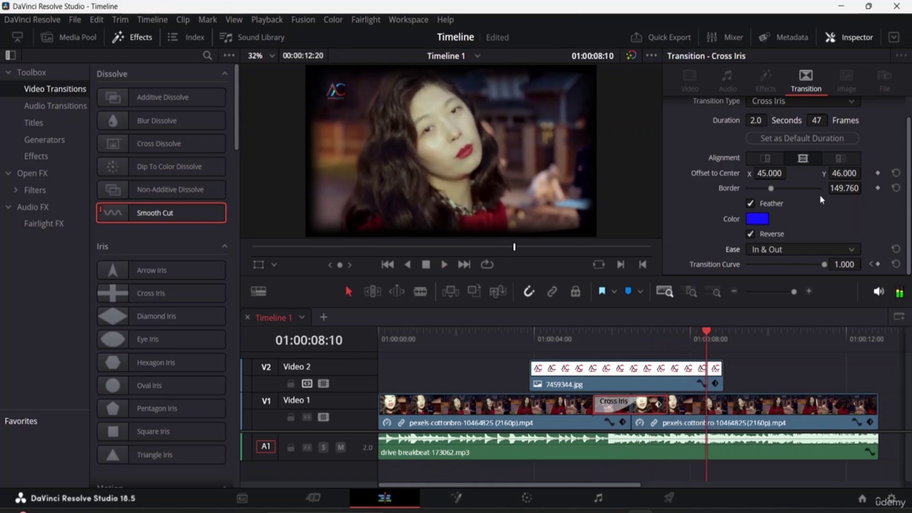
Set the Cross Iris transition curve to 0.580 at 01:00:08:10 and 0.733 at the transition's start, and play it through.
{"action": "left_click_drag", "start_coordinate": [823, 267], "coordinate": [791, 260]}
{"action": "left_click_drag", "start_coordinate": [707, 334], "coordinate": [590, 342]}
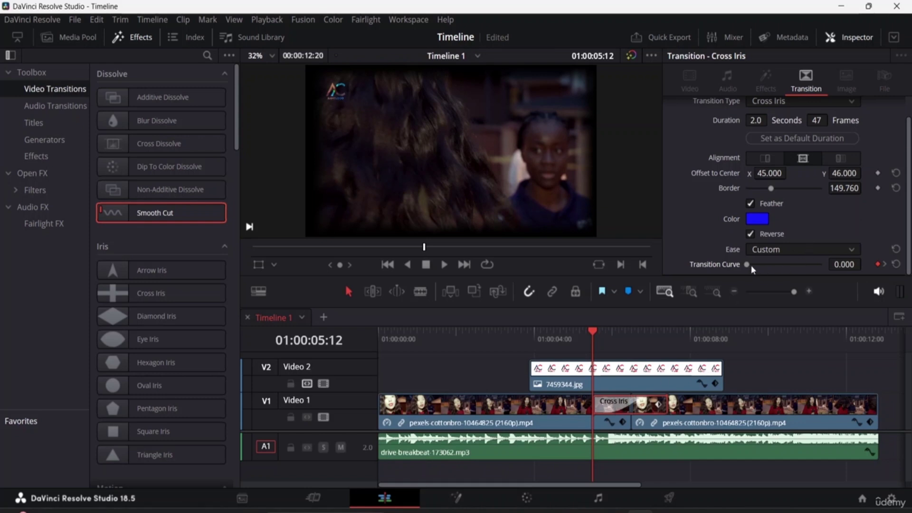
{"action": "left_click_drag", "start_coordinate": [751, 265], "coordinate": [804, 272]}
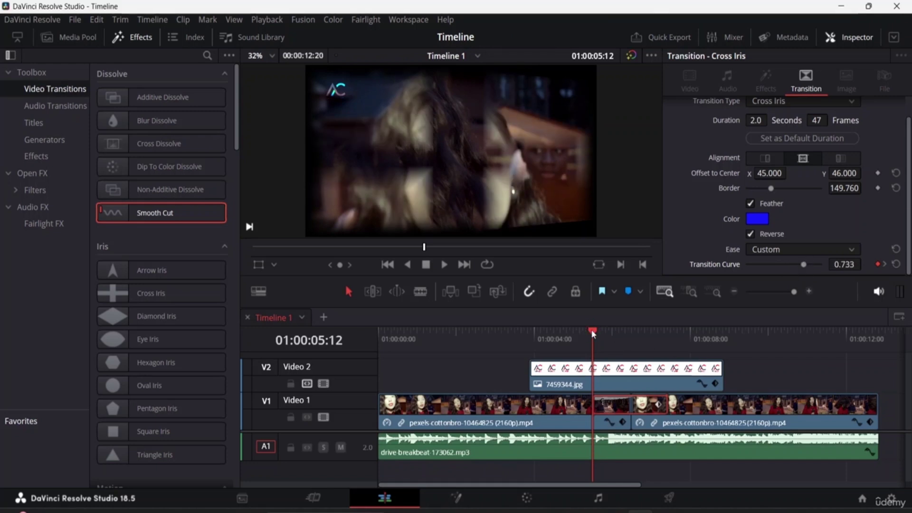
{"action": "left_click_drag", "start_coordinate": [589, 331], "coordinate": [574, 329]}
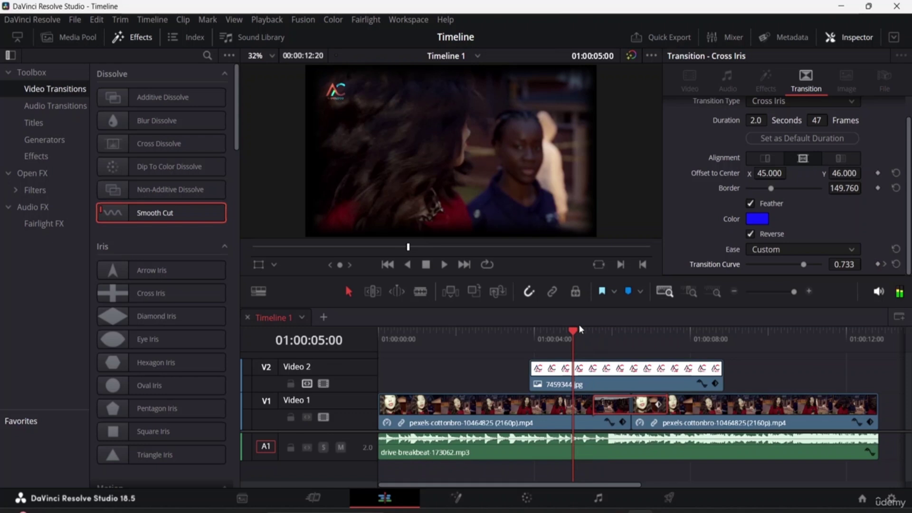
{"action": "key", "text": "space"}
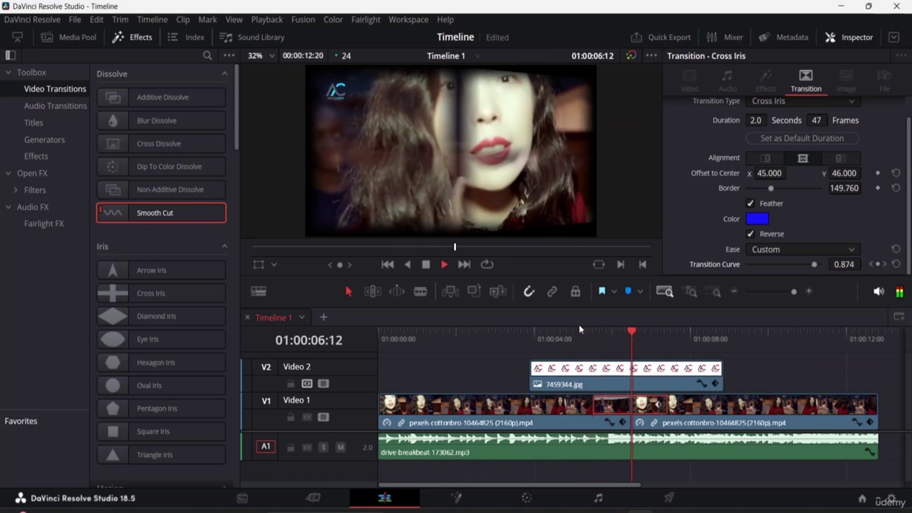
{"action": "key", "text": "space"}
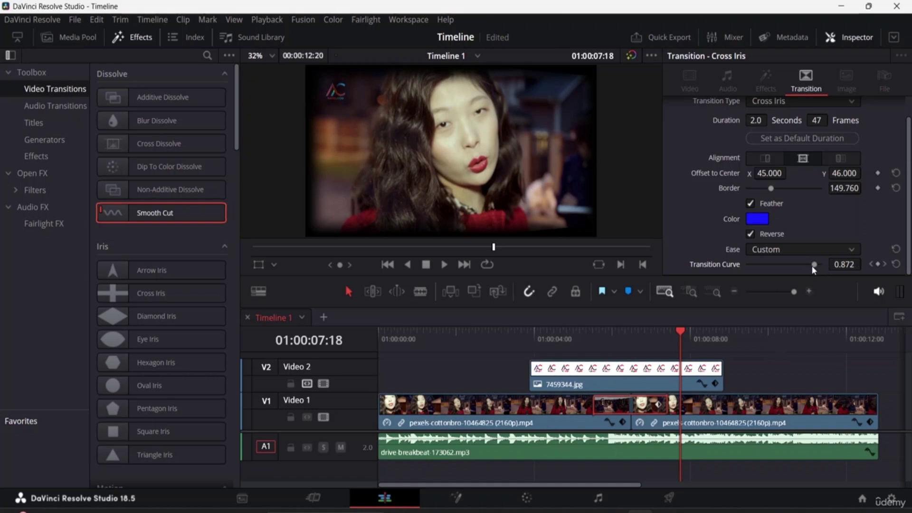
Lower the Cross Iris transition curve at 01:00:07:18 and play the transition from 01:00:04:16.
{"action": "left_click_drag", "start_coordinate": [813, 265], "coordinate": [797, 265]}
{"action": "mouse_move", "coordinate": [680, 359]}
{"action": "left_click", "coordinate": [561, 337]}
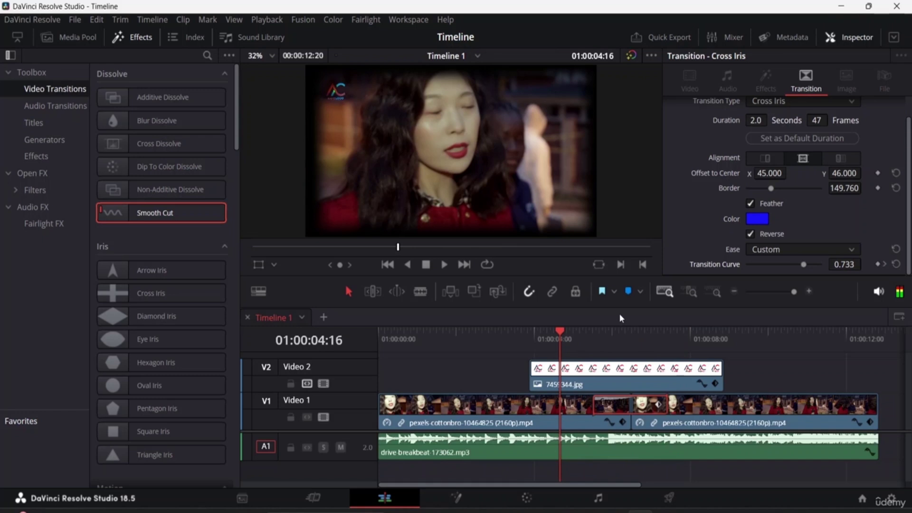
{"action": "key", "text": "space"}
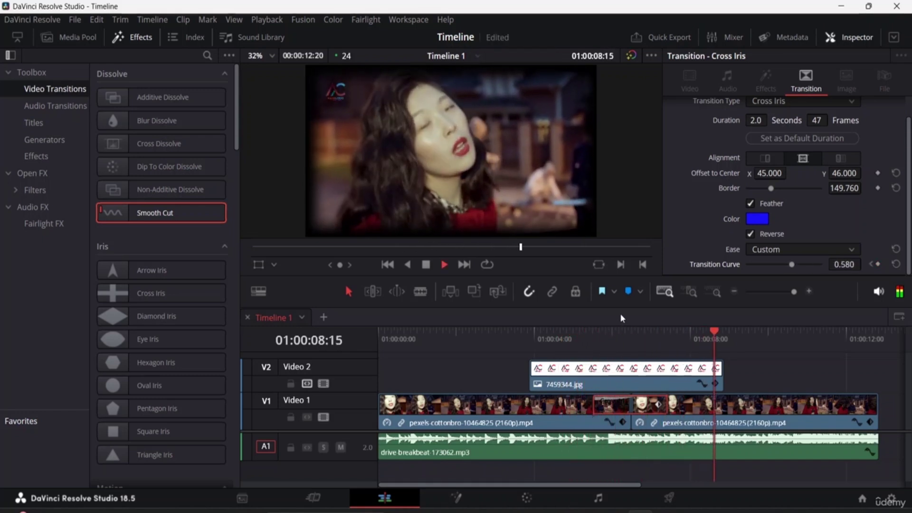
{"action": "key", "text": "space"}
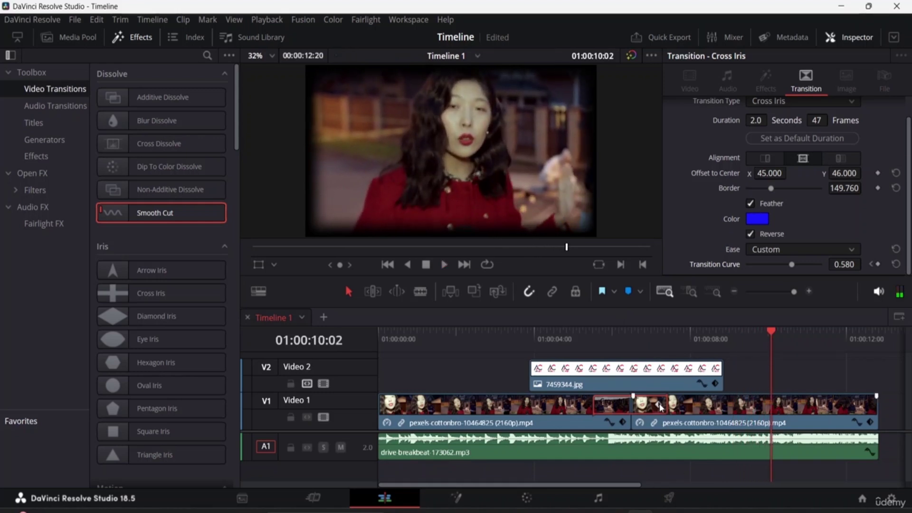
Reset the Cross Iris transition curve to its default and play the transition from 01:00:04:16.
{"action": "left_click", "coordinate": [878, 266]}
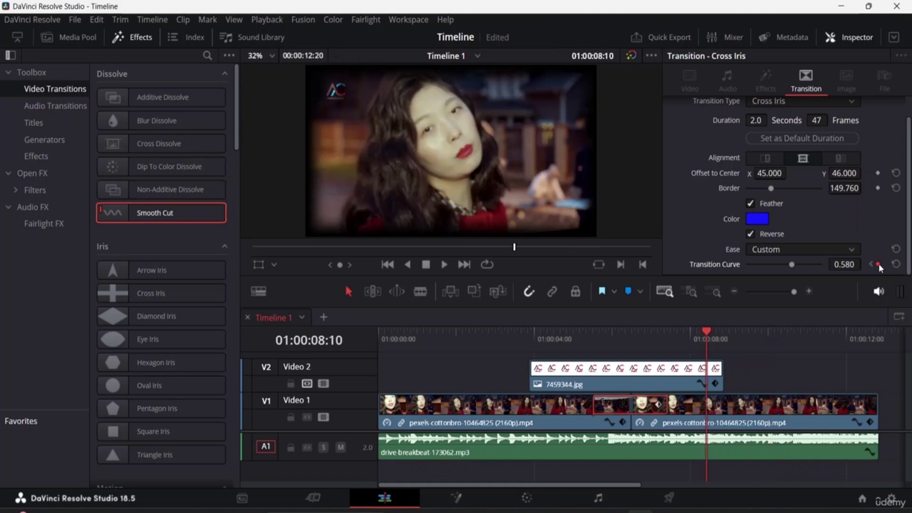
{"action": "left_click", "coordinate": [879, 264]}
{"action": "left_click", "coordinate": [602, 336]}
{"action": "left_click", "coordinate": [560, 334]}
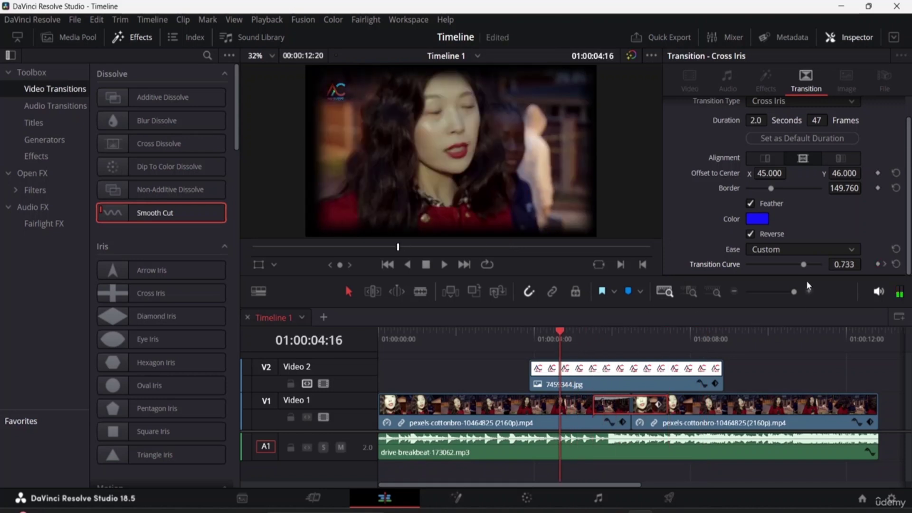
{"action": "left_click_drag", "start_coordinate": [804, 266], "coordinate": [837, 266]}
{"action": "left_click", "coordinate": [896, 265]}
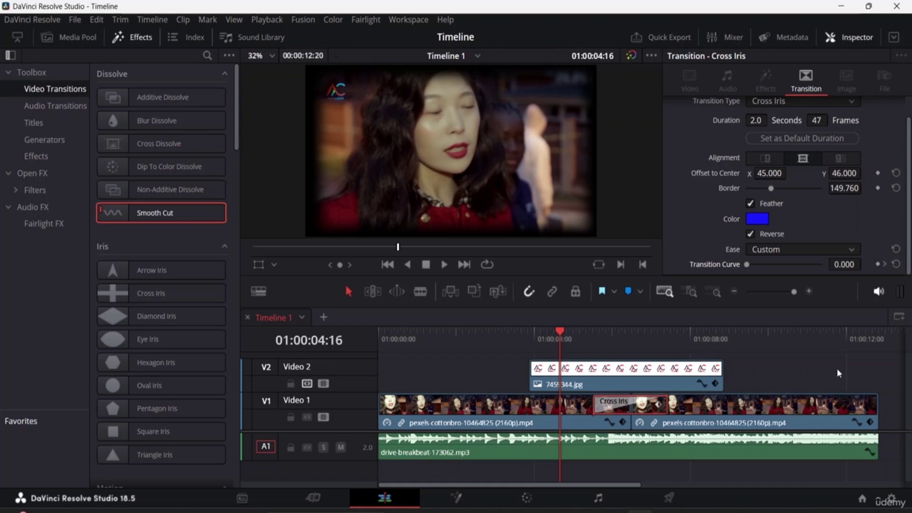
{"action": "key", "text": "space"}
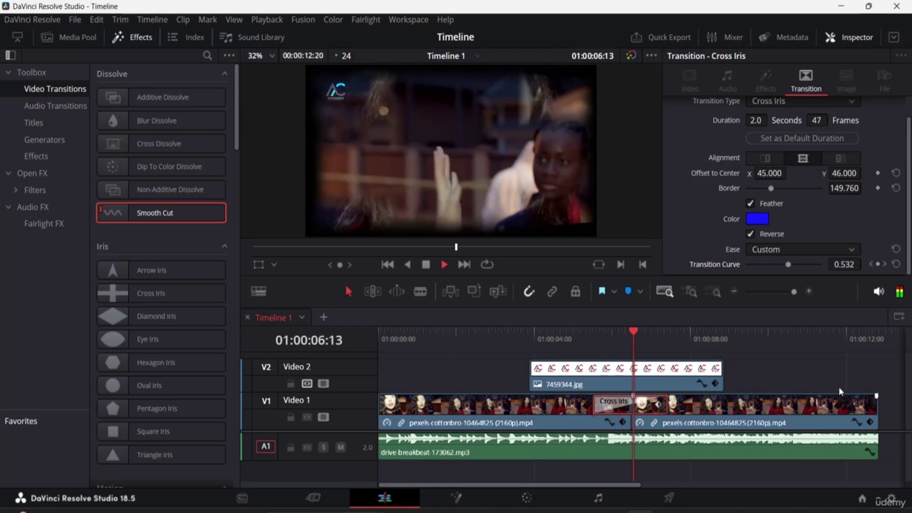
{"action": "key", "text": "space"}
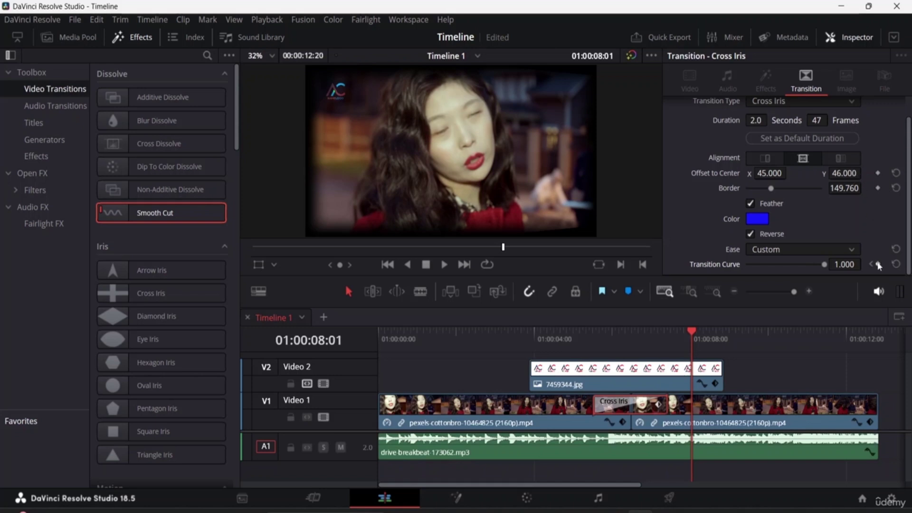
{"action": "scroll", "coordinate": [836, 215], "scroll_direction": "up", "scroll_amount": 2}
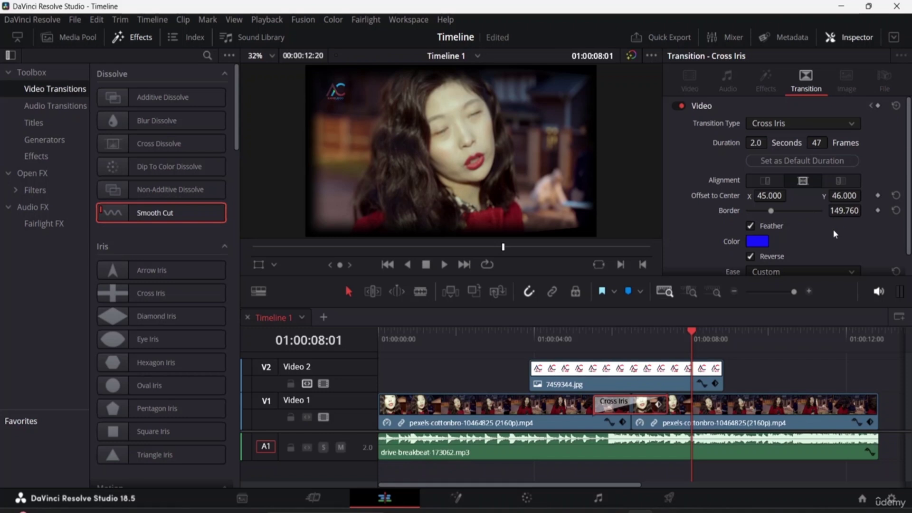
{"action": "scroll", "coordinate": [834, 230], "scroll_direction": "down", "scroll_amount": 2}
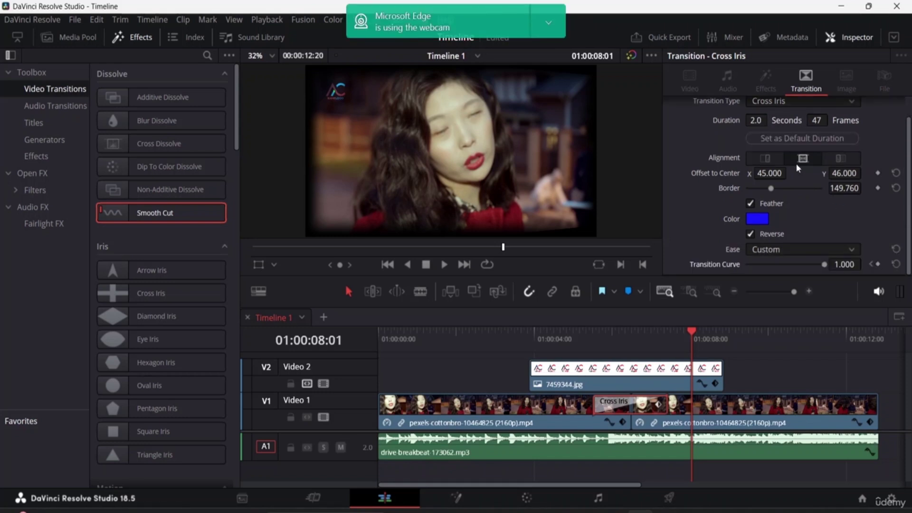
{"action": "scroll", "coordinate": [843, 216], "scroll_direction": "up", "scroll_amount": 2}
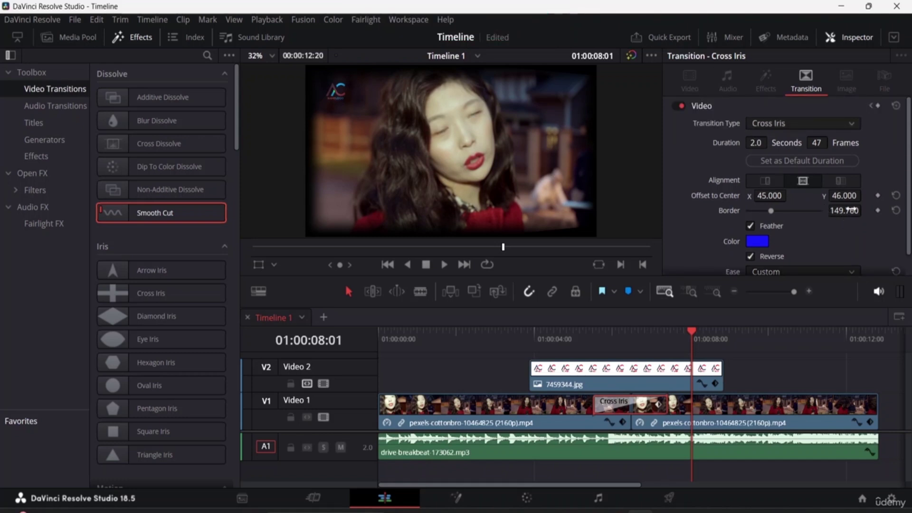
{"action": "scroll", "coordinate": [809, 159], "scroll_direction": "down", "scroll_amount": 2}
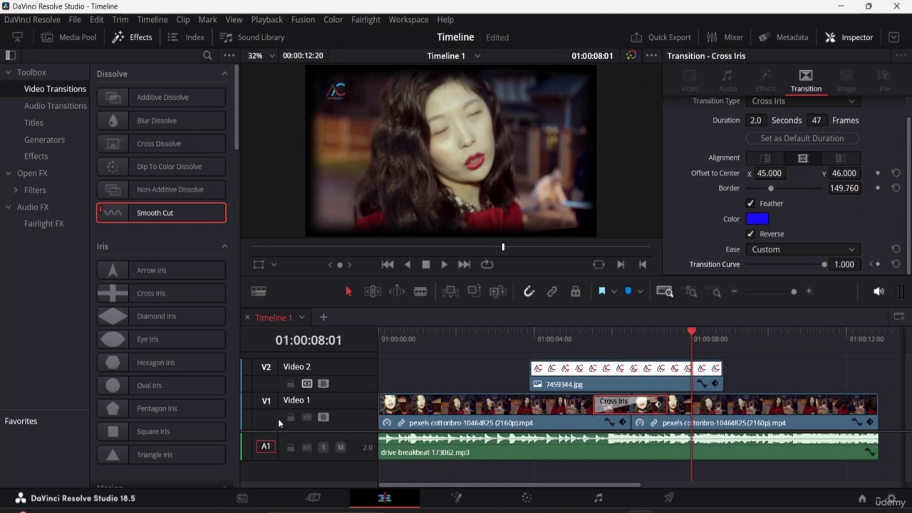
Split the first Video 1 clip just under two seconds in and add a Cross Dissolve transition at the new cut.
{"action": "left_click", "coordinate": [424, 295]}
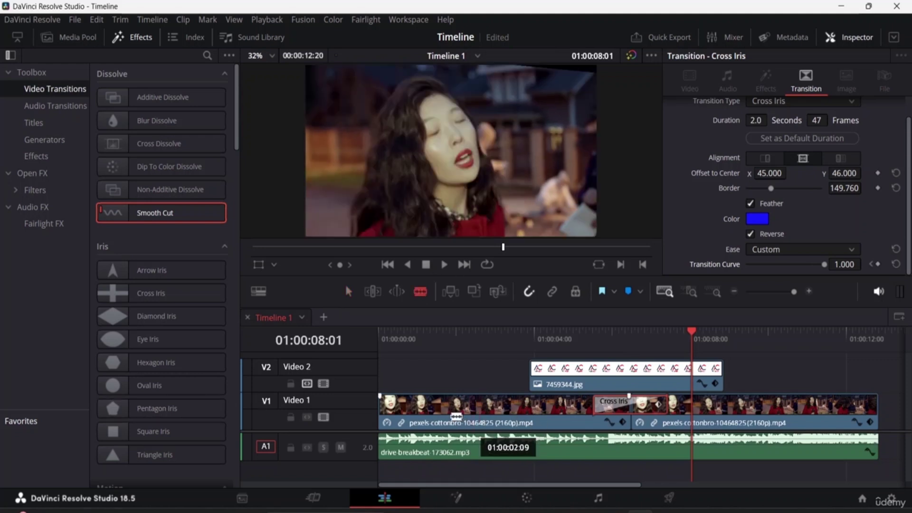
{"action": "left_click", "coordinate": [449, 408]}
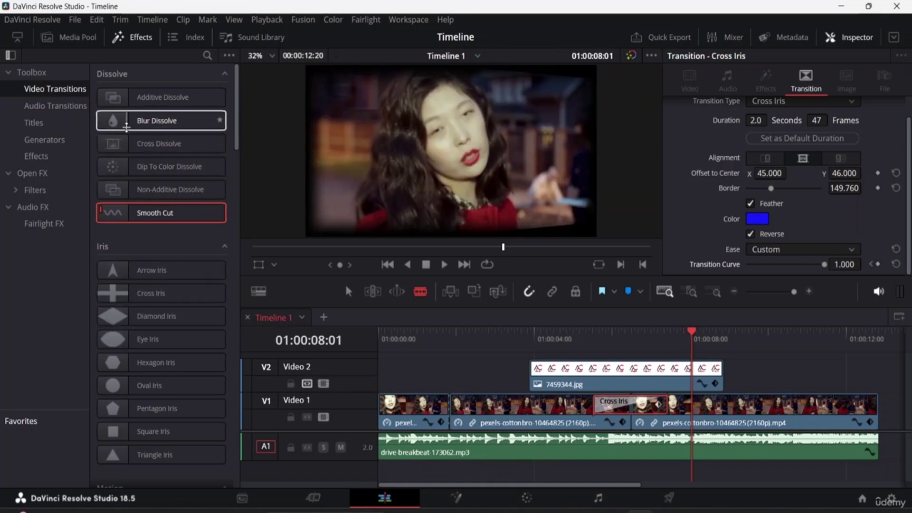
{"action": "left_click", "coordinate": [156, 143]}
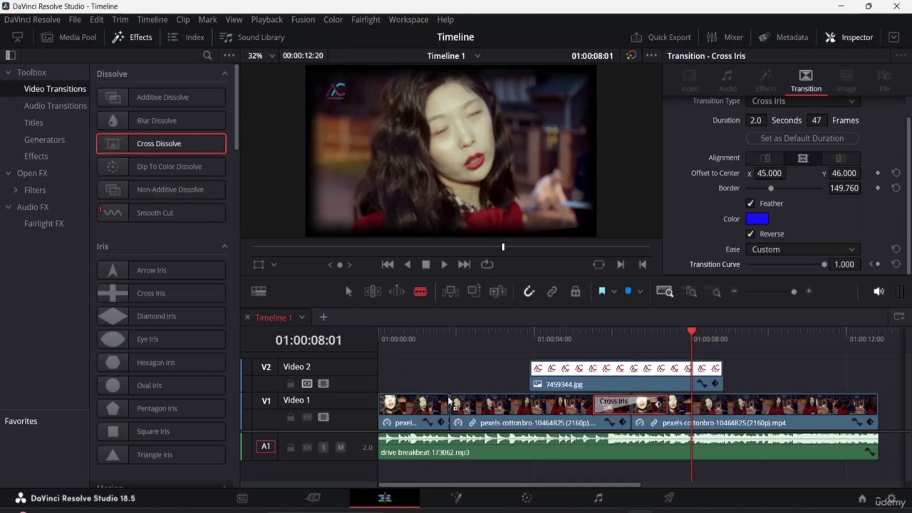
{"action": "left_click", "coordinate": [450, 402]}
{"action": "key", "text": "ctrl+t"}
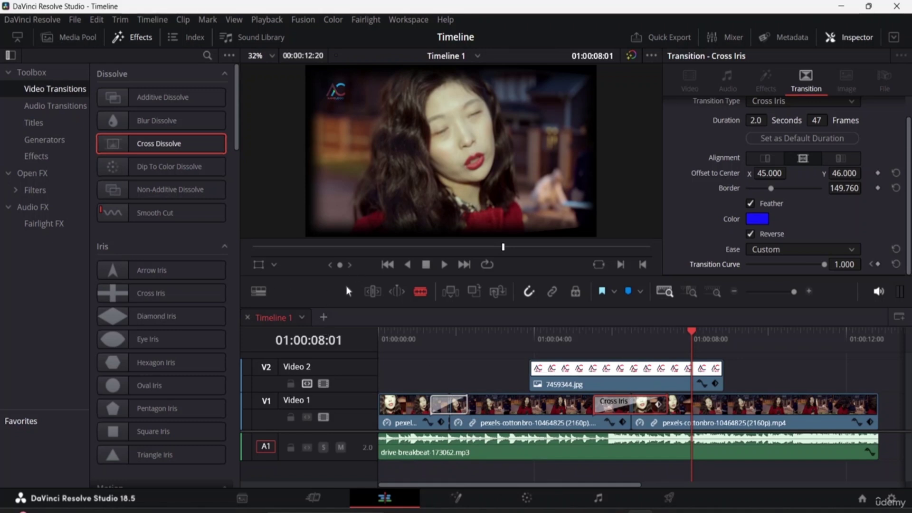
Select the Cross Dissolve transition on Video 1 and examine its available style options.
{"action": "key", "text": "a"}
{"action": "left_click", "coordinate": [449, 406]}
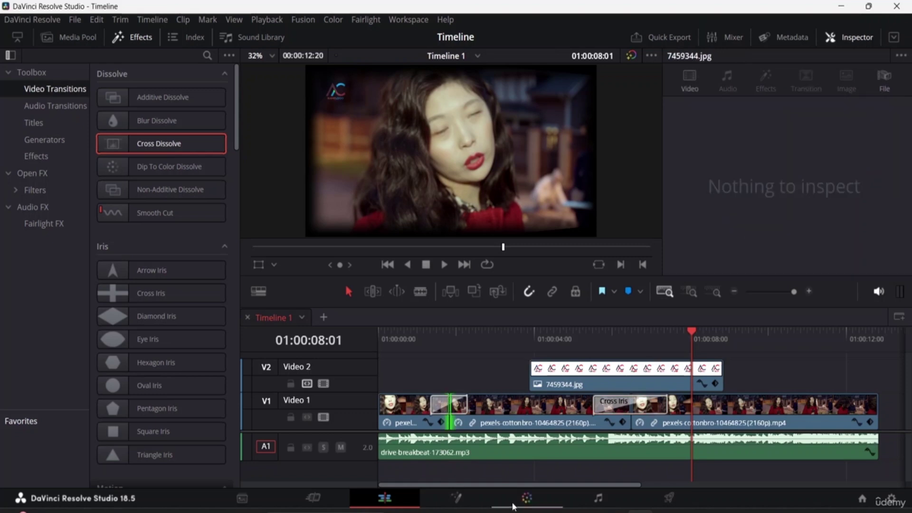
{"action": "left_click", "coordinate": [439, 406]}
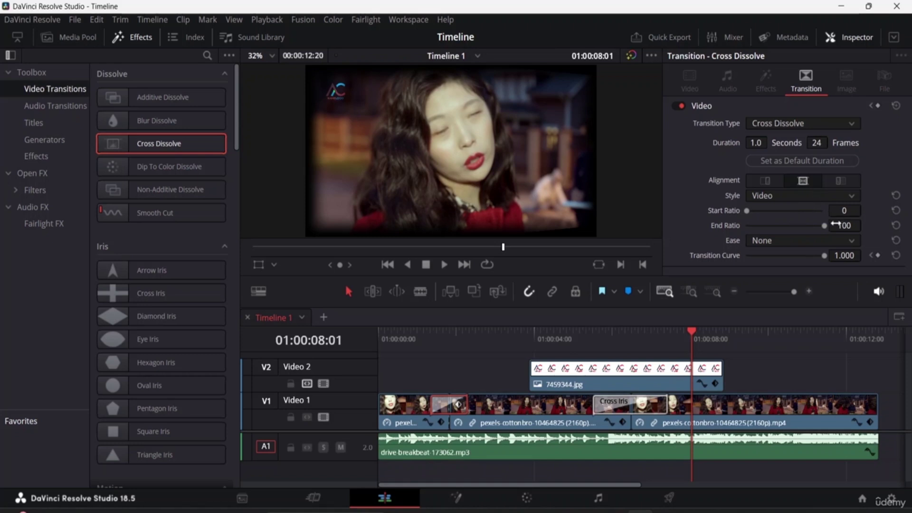
{"action": "left_click", "coordinate": [835, 197]}
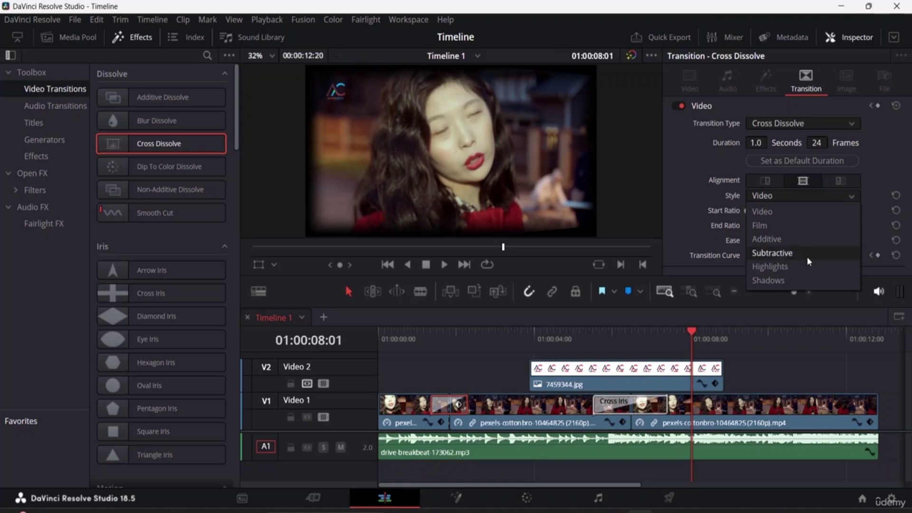
{"action": "left_click", "coordinate": [809, 196]}
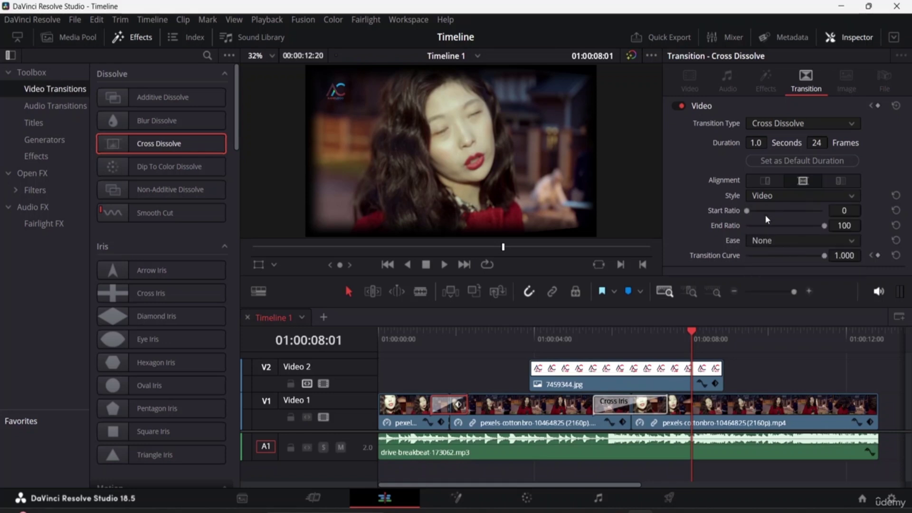
Set the Cross Dissolve's start ratio to 24 and end ratio to 73, and play it from before the cut.
{"action": "left_click_drag", "start_coordinate": [749, 213], "coordinate": [765, 214]}
{"action": "left_click_drag", "start_coordinate": [691, 339], "coordinate": [438, 338]}
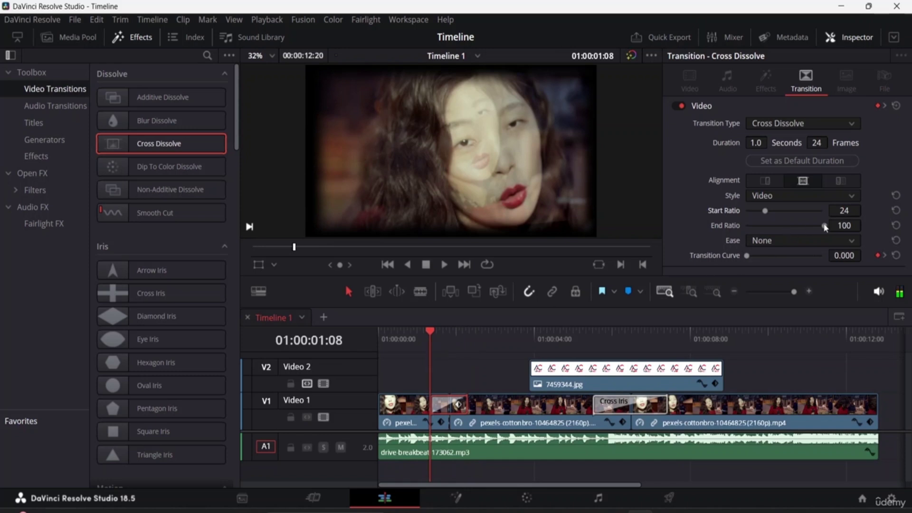
{"action": "left_click_drag", "start_coordinate": [824, 226], "coordinate": [803, 226]}
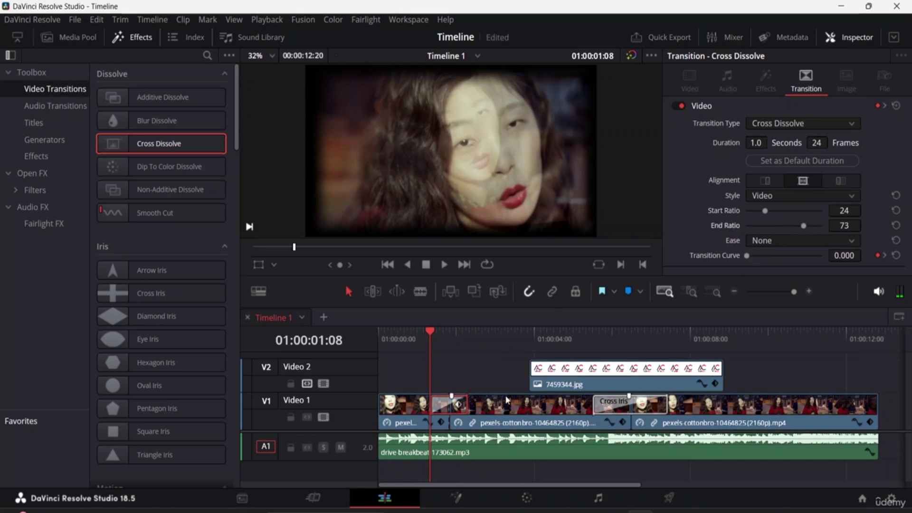
{"action": "left_click_drag", "start_coordinate": [429, 331], "coordinate": [414, 332]}
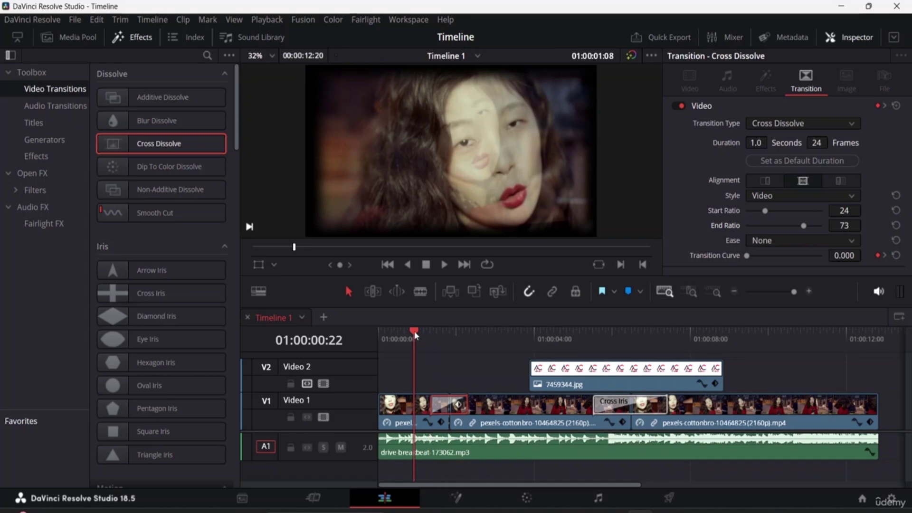
{"action": "key", "text": "space"}
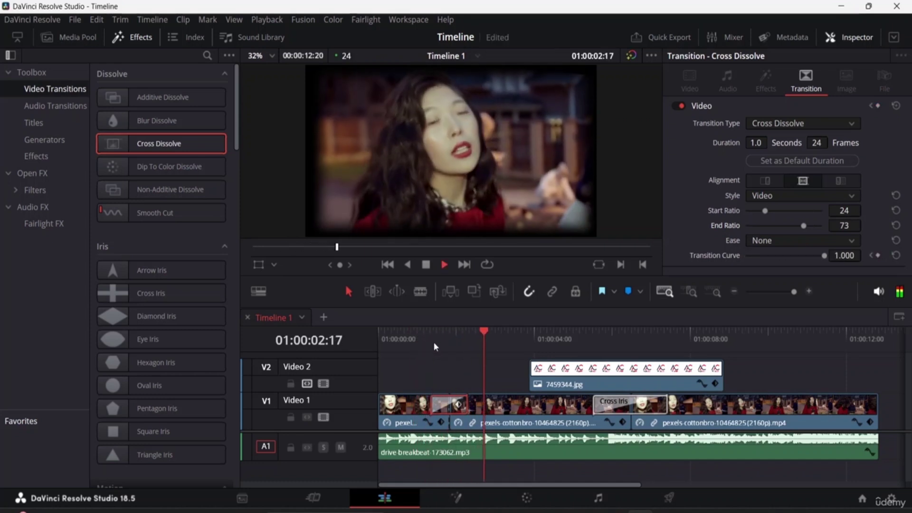
{"action": "key", "text": "space"}
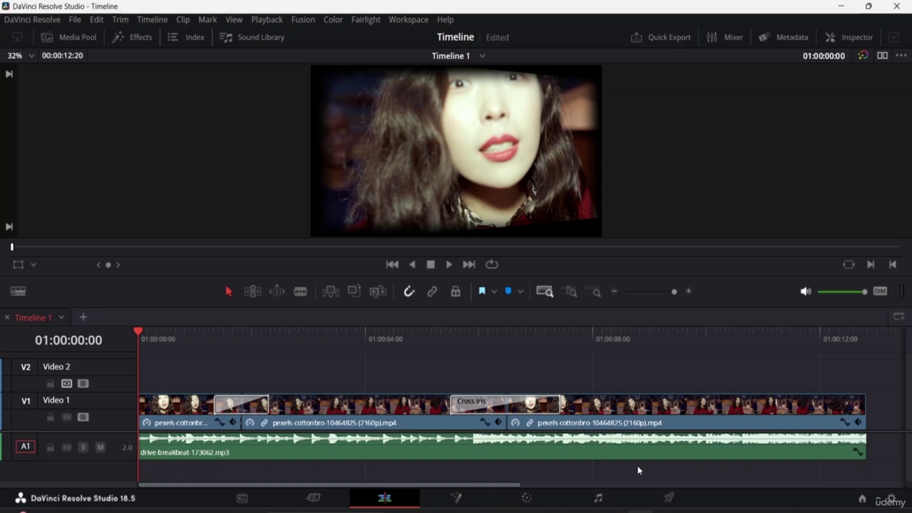
Show the effects library and split the drive breakbeat clip on Audio 1 at about 01:00:03:07.
{"action": "left_click", "coordinate": [135, 42]}
{"action": "key", "text": "shift+z"}
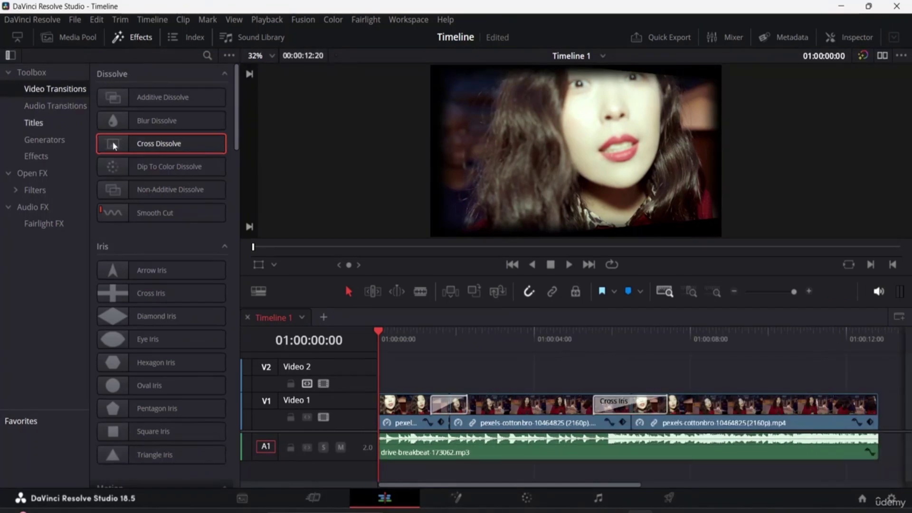
{"action": "left_click", "coordinate": [421, 291]}
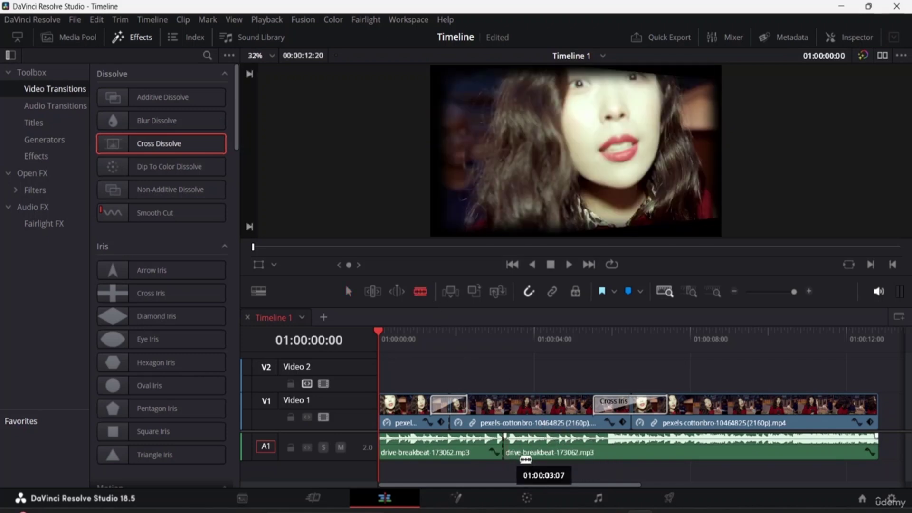
{"action": "left_click", "coordinate": [503, 453]}
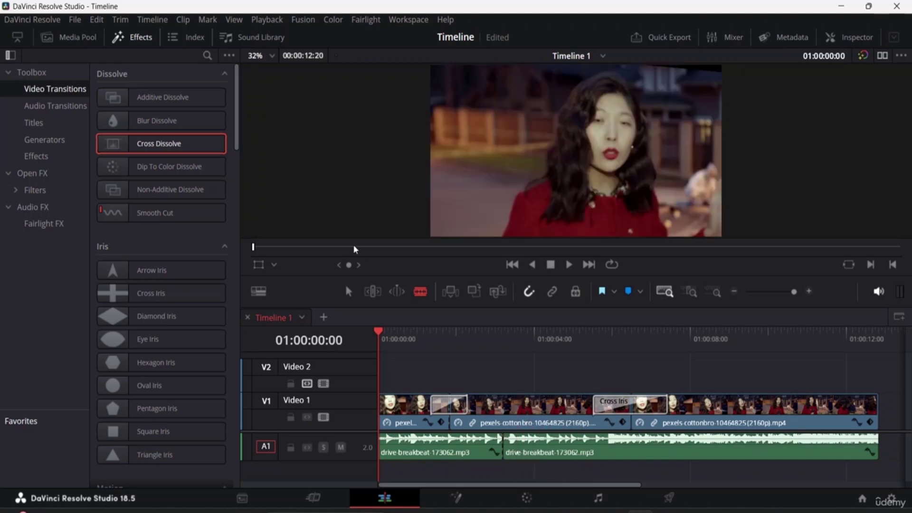
Add a Cross Fade +3 dB audio transition at the cut on Audio 1 and return to the selection tool.
{"action": "left_click", "coordinate": [53, 106]}
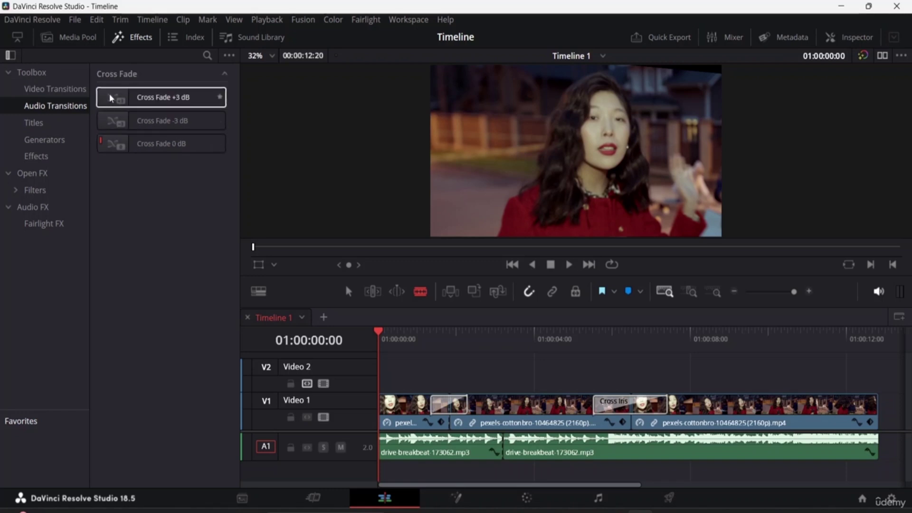
{"action": "left_click_drag", "start_coordinate": [112, 98], "coordinate": [508, 455]}
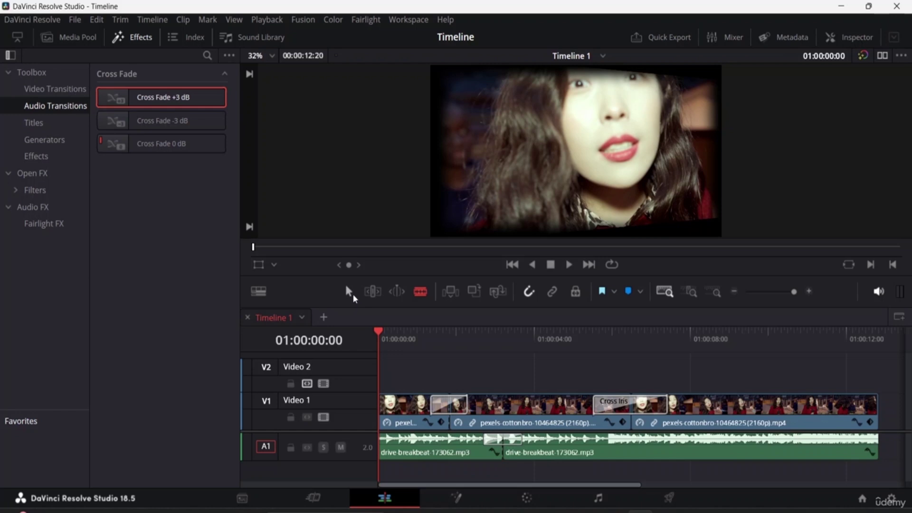
{"action": "left_click", "coordinate": [352, 293]}
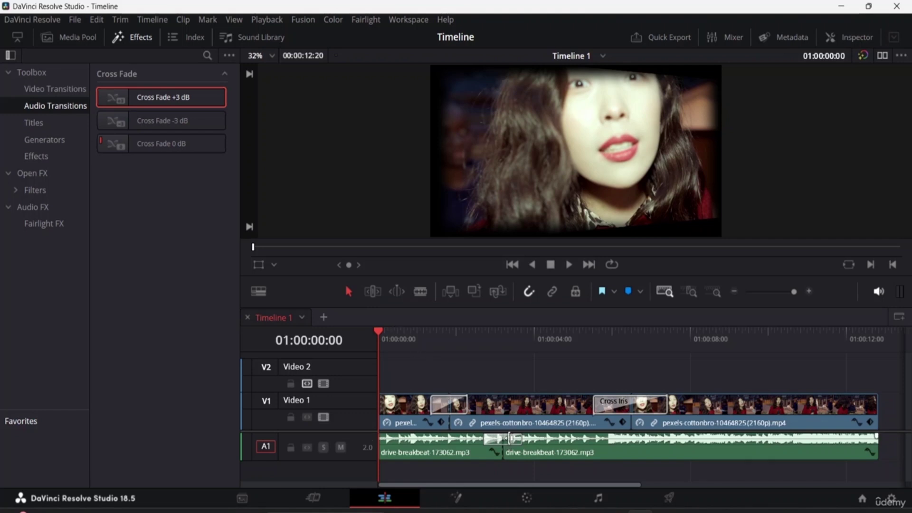
Select the audio cross fade on Audio 1 and examine its settings and available transition types in the Inspector.
{"action": "left_click_drag", "start_coordinate": [510, 443], "coordinate": [496, 446]}
{"action": "left_click", "coordinate": [849, 40]}
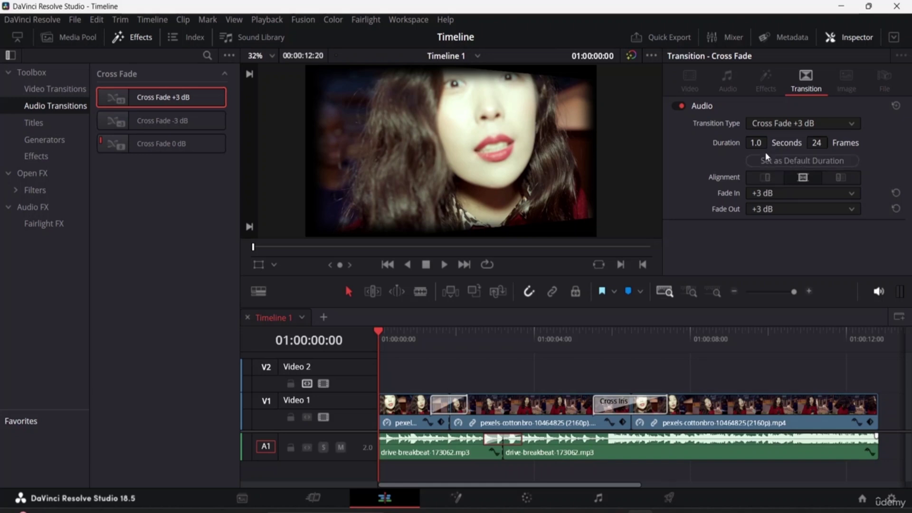
{"action": "left_click", "coordinate": [850, 123]}
{"action": "left_click", "coordinate": [853, 124]}
Play the timeline from 01:00:01:20 through the audio cross fade.
{"action": "left_click_drag", "start_coordinate": [378, 330], "coordinate": [450, 332]}
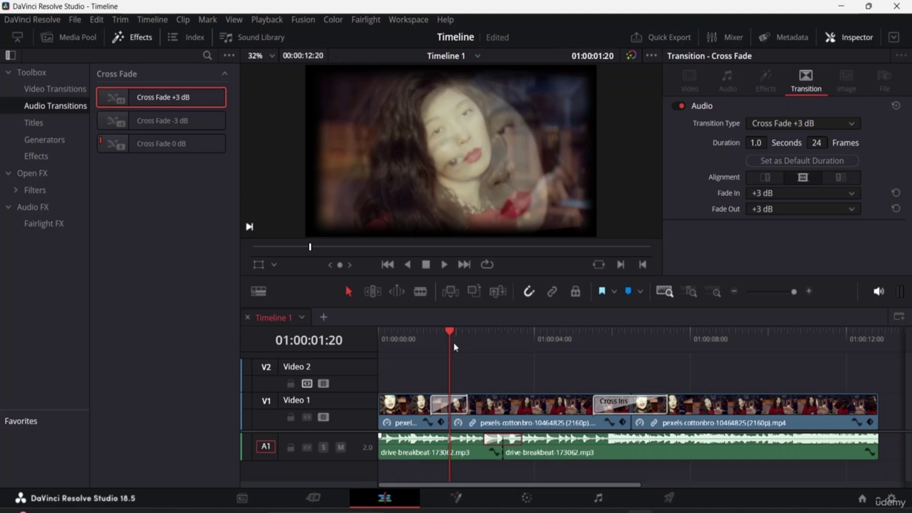
{"action": "key", "text": "space"}
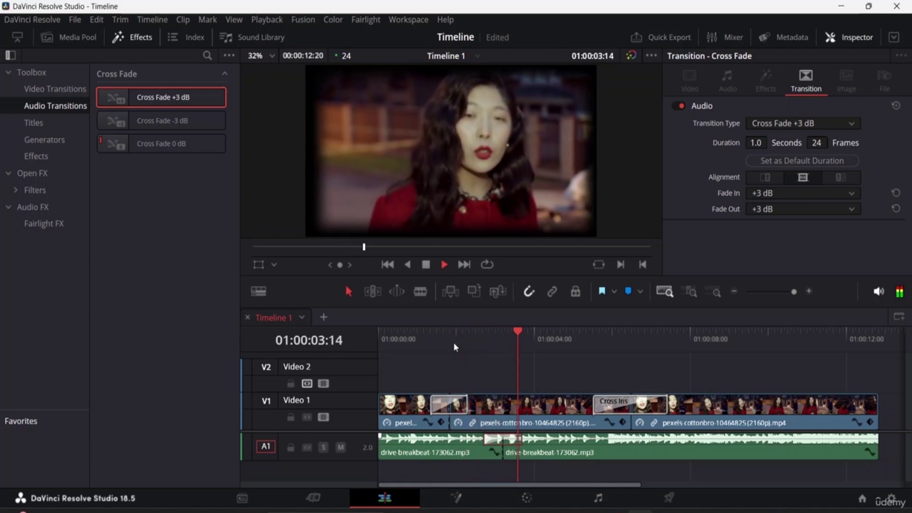
{"action": "key", "text": "space"}
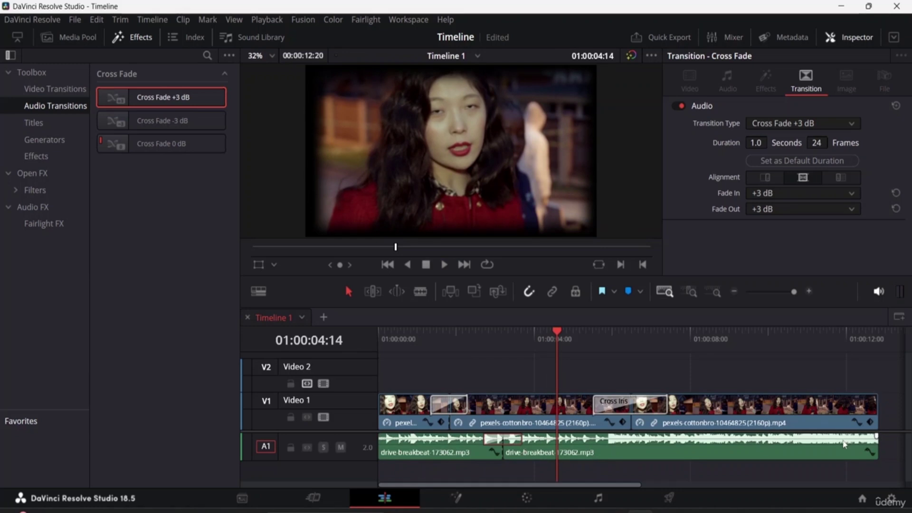
Place inside-you-162760.mp3 on Audio 1 directly after the last drive breakbeat clip and hide the media pool.
{"action": "key", "text": "ctrl+minus"}
{"action": "key", "text": "ctrl+minus"}
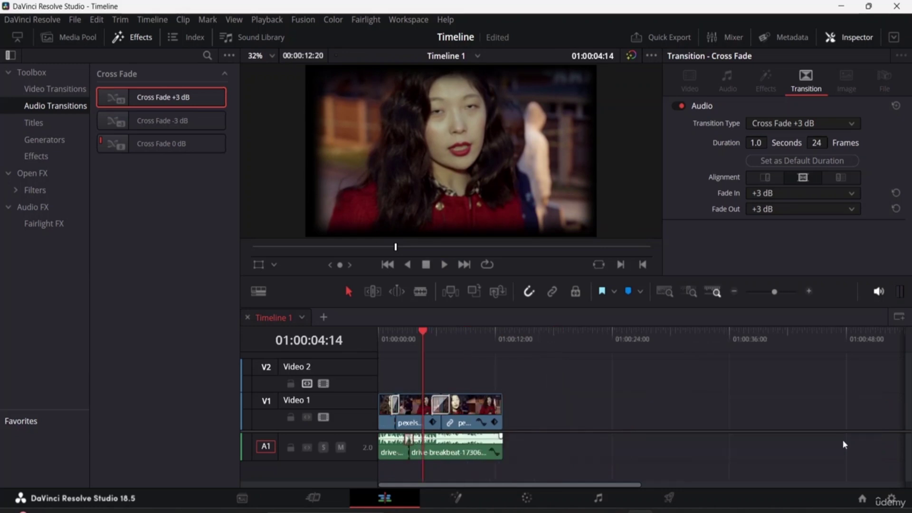
{"action": "left_click", "coordinate": [72, 42]}
{"action": "left_click_drag", "start_coordinate": [192, 149], "coordinate": [505, 435]}
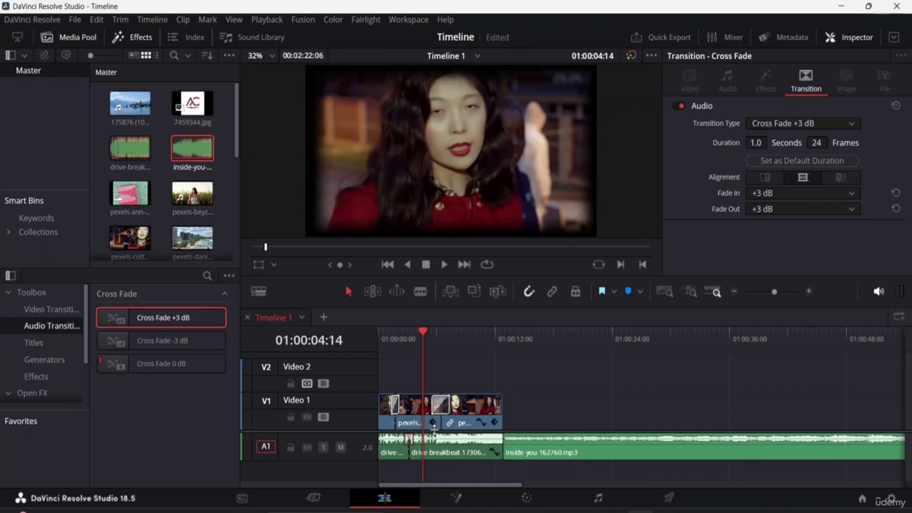
{"action": "key", "text": "q"}
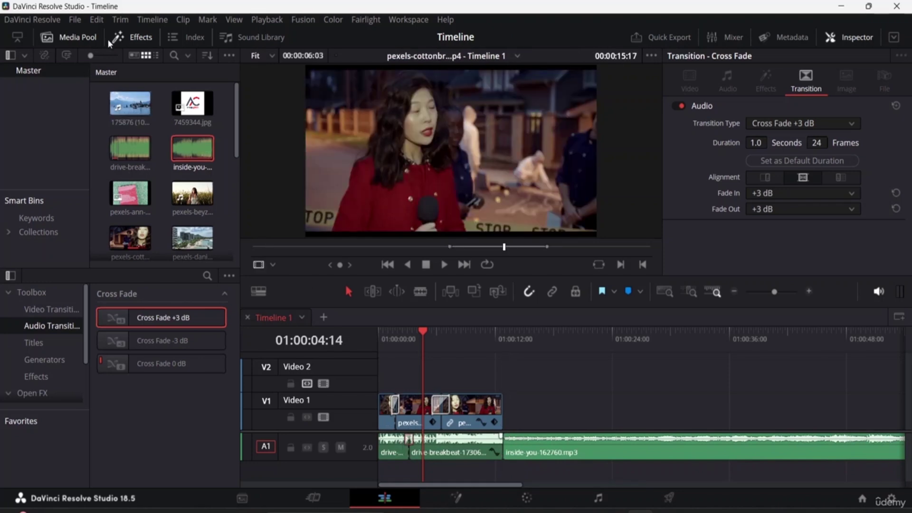
{"action": "left_click", "coordinate": [84, 39]}
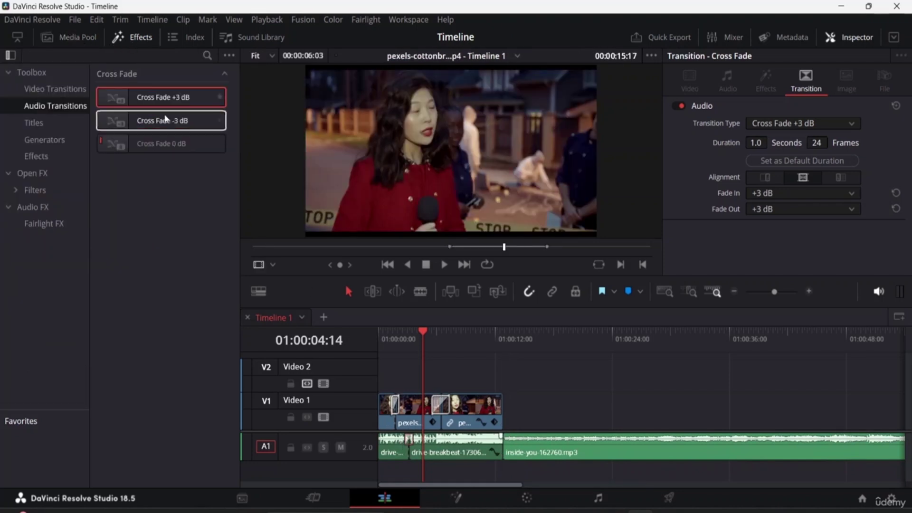
Add a Cross Fade 0 dB transition where the drive breakbeat and inside-you clips meet on Audio 1.
{"action": "left_click", "coordinate": [162, 144]}
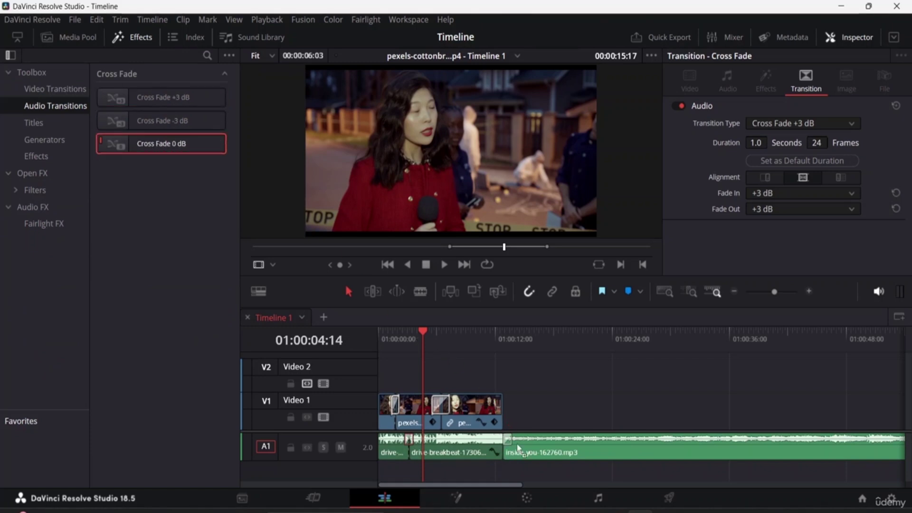
{"action": "left_click", "coordinate": [502, 451]}
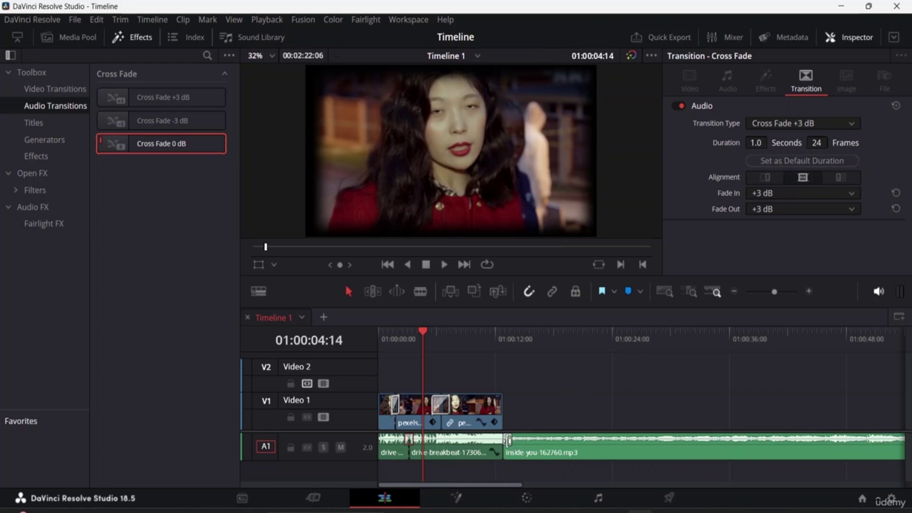
{"action": "left_click", "coordinate": [472, 451]}
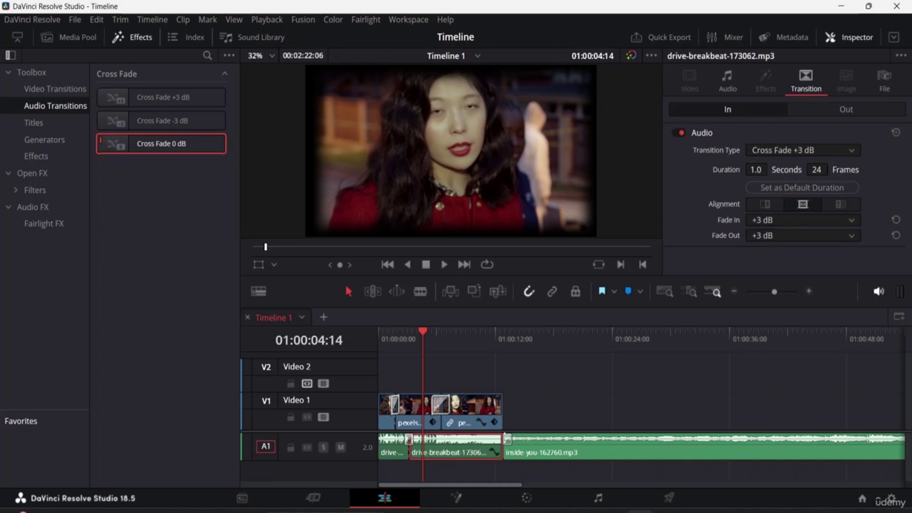
{"action": "left_click", "coordinate": [508, 441]}
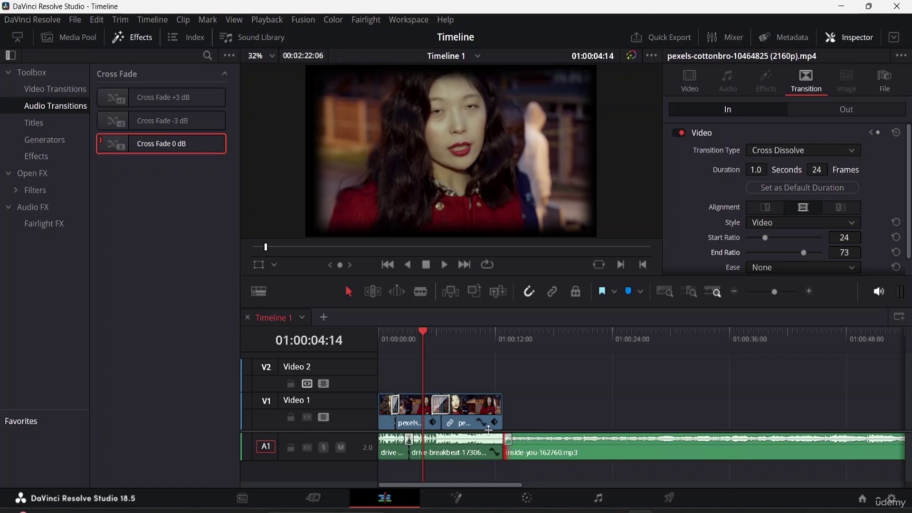
Examine the inside-you clip's cross fade settings and play the timeline from 01:00:11:00 across the transition.
{"action": "left_click", "coordinate": [487, 330]}
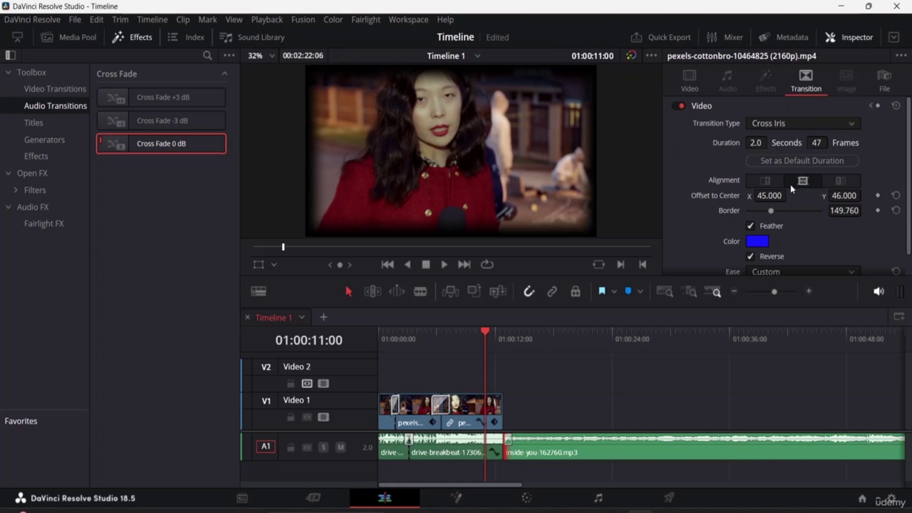
{"action": "scroll", "coordinate": [791, 185], "scroll_direction": "down", "scroll_amount": 1}
{"action": "scroll", "coordinate": [784, 185], "scroll_direction": "up", "scroll_amount": 1}
{"action": "left_click", "coordinate": [516, 445]}
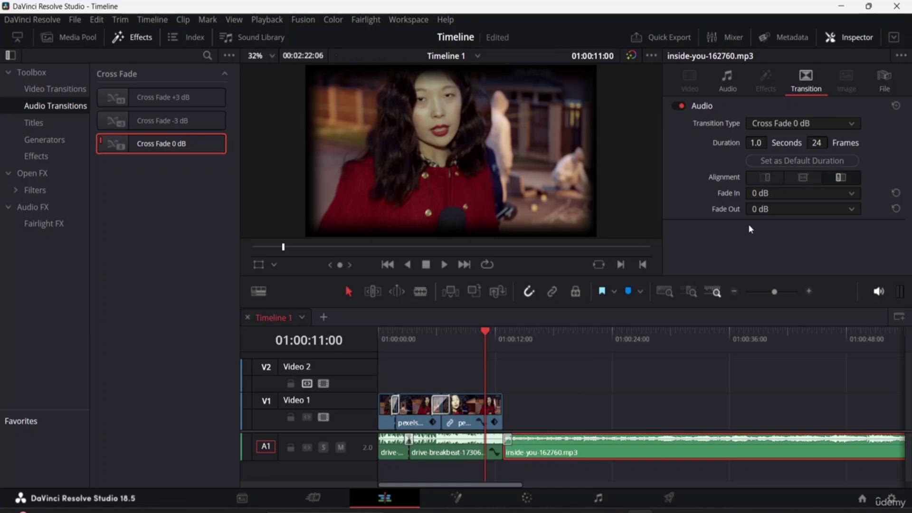
{"action": "key", "text": "space"}
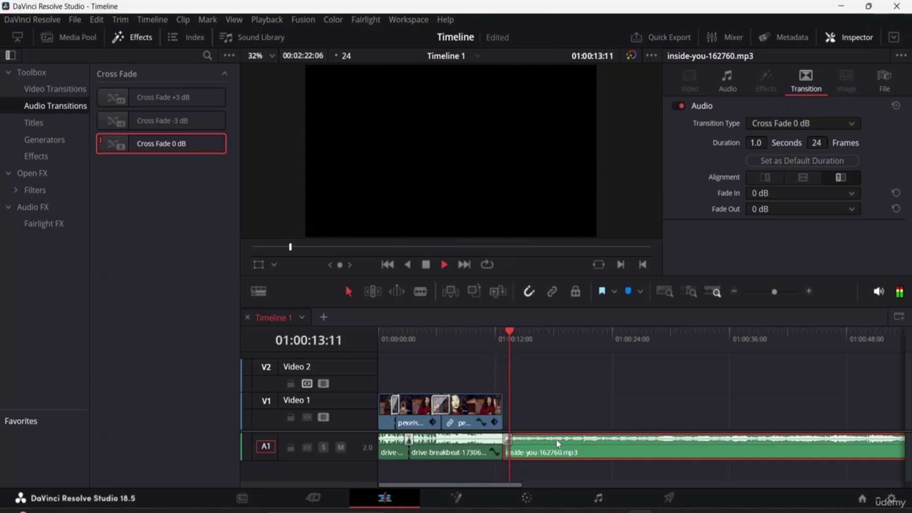
{"action": "key", "text": "space"}
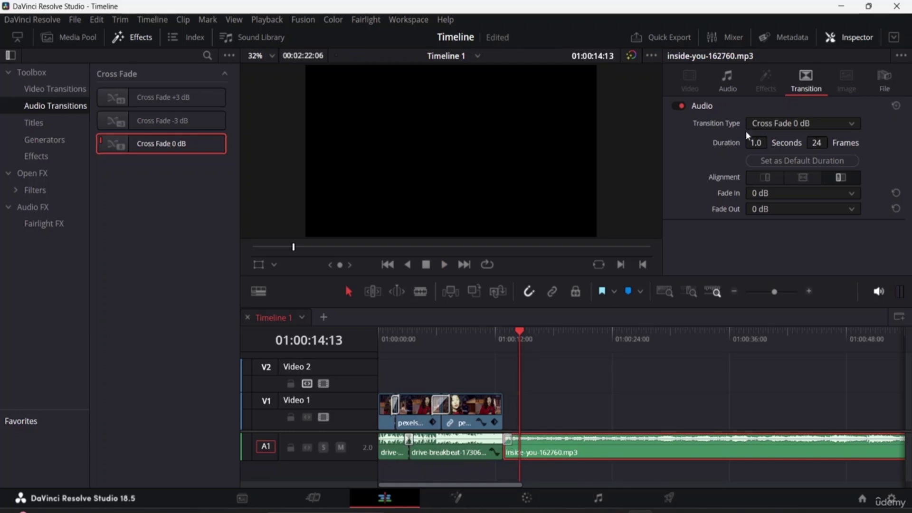
Disable the inside-you clip's Cross Fade 0 dB transition and delete the clip from Audio 1.
{"action": "left_click", "coordinate": [681, 107]}
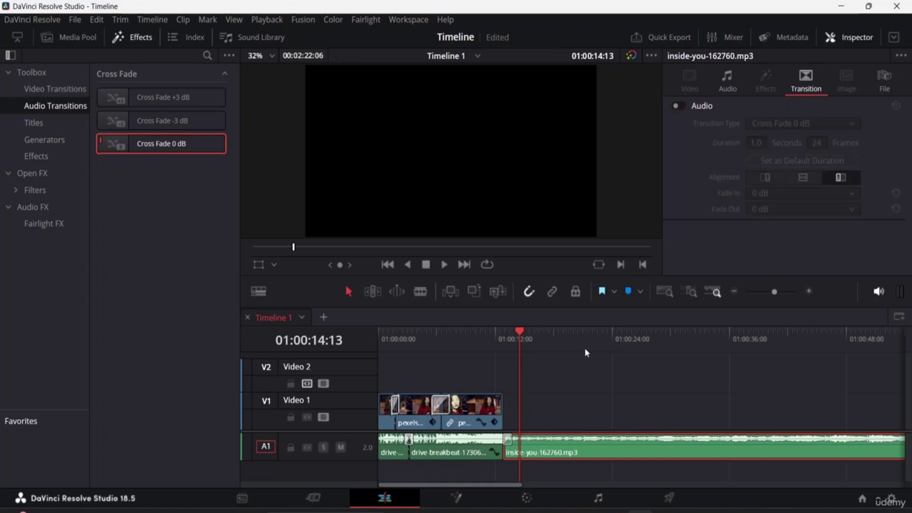
{"action": "left_click", "coordinate": [507, 439]}
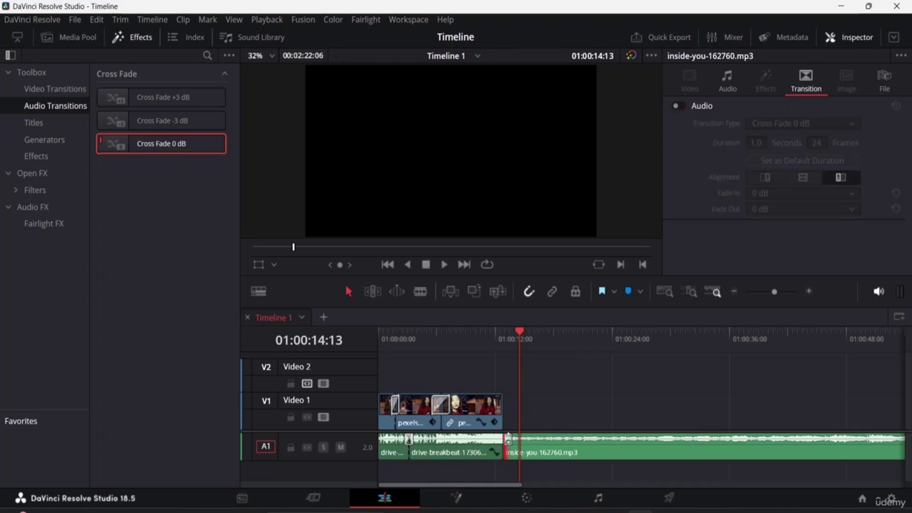
{"action": "left_click", "coordinate": [582, 404]}
{"action": "left_click", "coordinate": [508, 440]}
{"action": "key", "text": "q"}
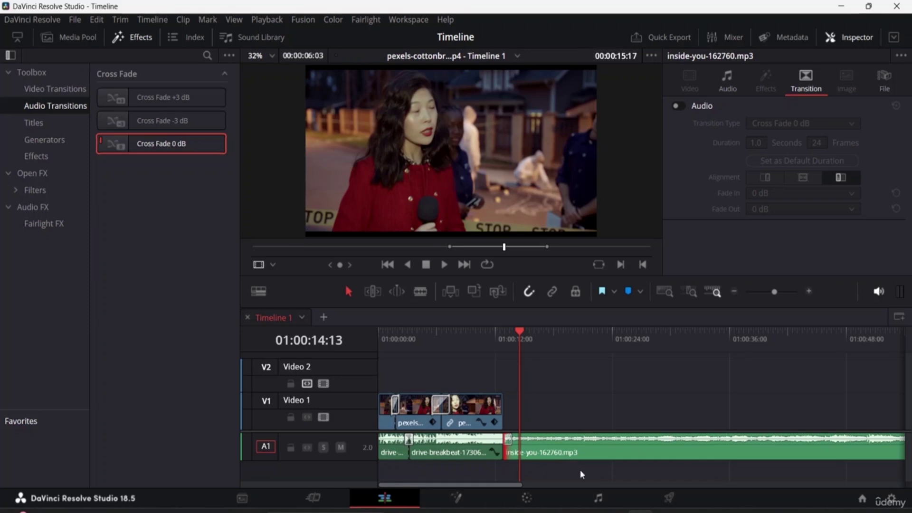
{"action": "mouse_move", "coordinate": [612, 443]}
{"action": "key", "text": "q"}
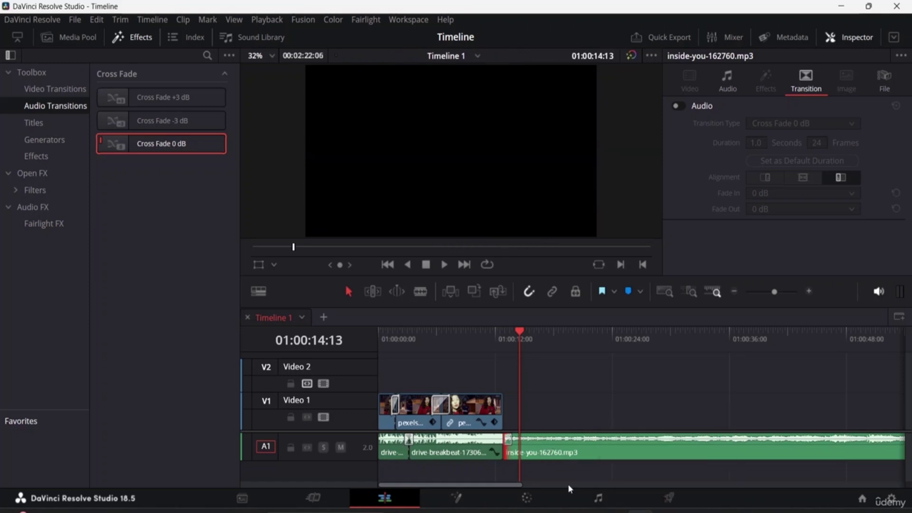
{"action": "left_click", "coordinate": [577, 453]}
{"action": "key", "text": "Delete"}
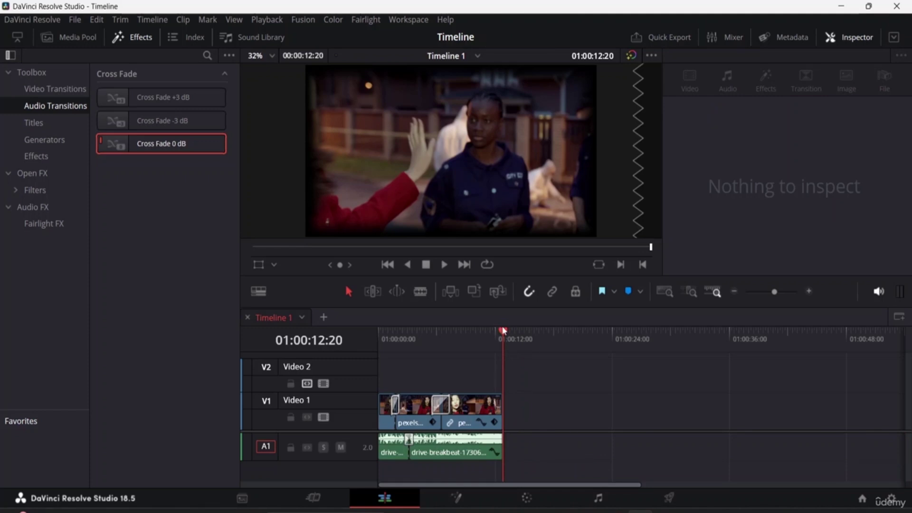
Return the playhead to the timeline start and show the Toolbox Effects category with the Inspector hidden.
{"action": "left_click_drag", "start_coordinate": [503, 329], "coordinate": [384, 336]}
{"action": "left_click", "coordinate": [440, 404]}
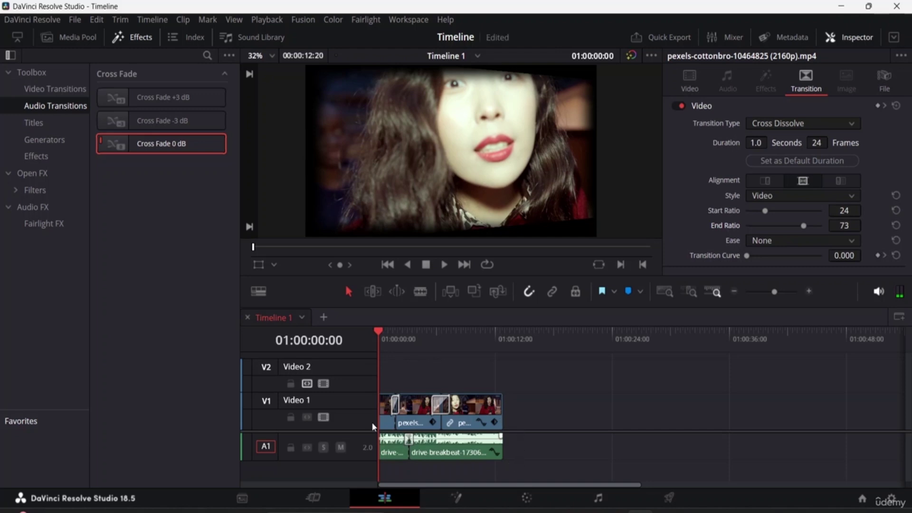
{"action": "left_click", "coordinate": [47, 161]}
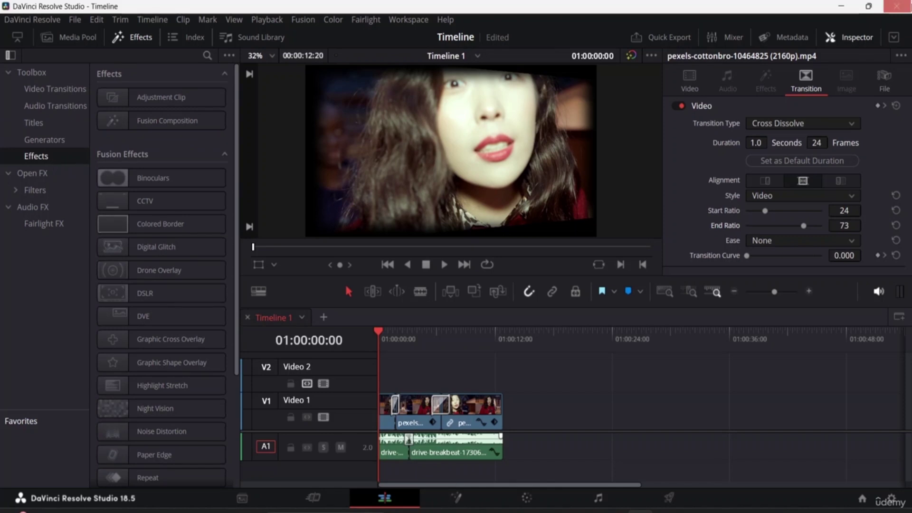
{"action": "left_click", "coordinate": [850, 38]}
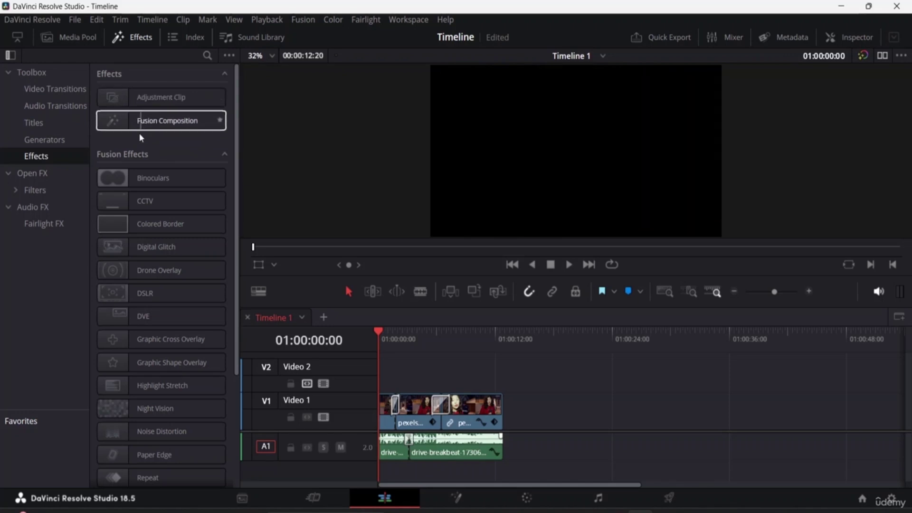
Preview the Binoculars, CCTV and Colored Border Fusion effects, and apply the DSLR effect to the first Video 1 clip.
{"action": "left_click", "coordinate": [106, 182]}
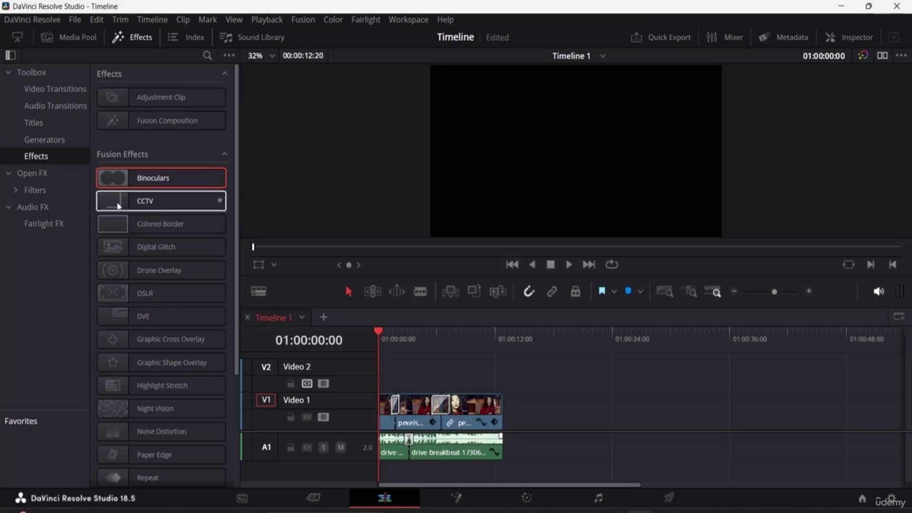
{"action": "left_click", "coordinate": [111, 204]}
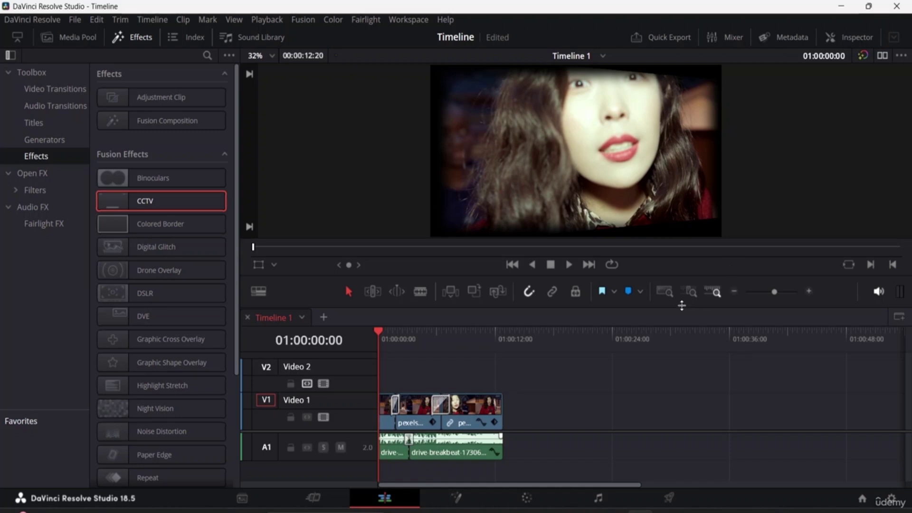
{"action": "left_click", "coordinate": [666, 295]}
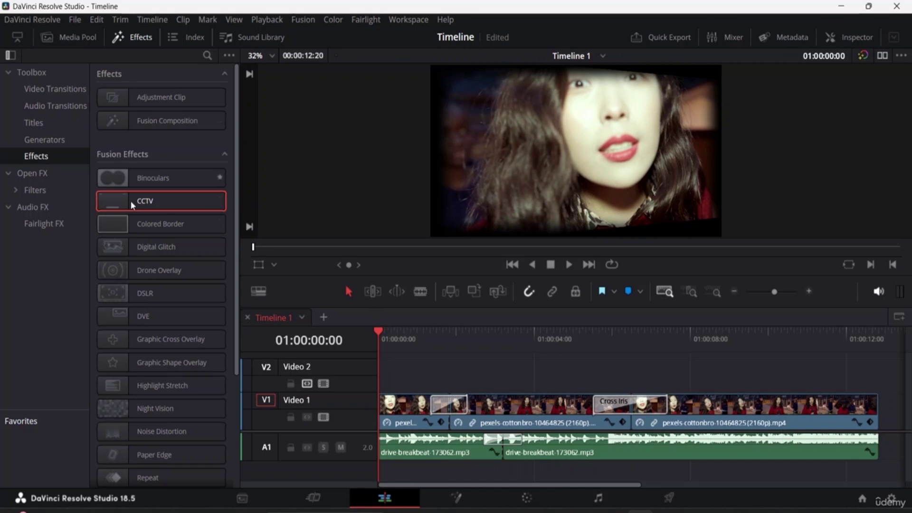
{"action": "left_click", "coordinate": [146, 228]}
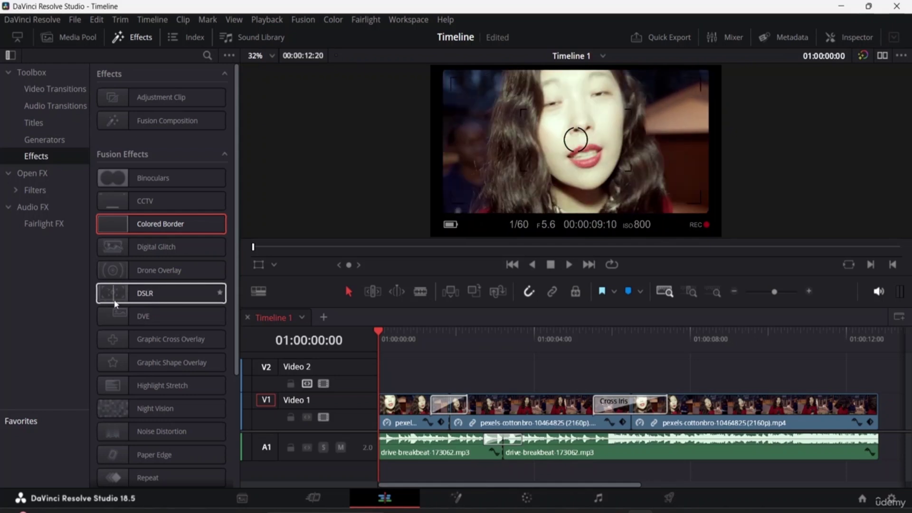
{"action": "left_click", "coordinate": [161, 296]}
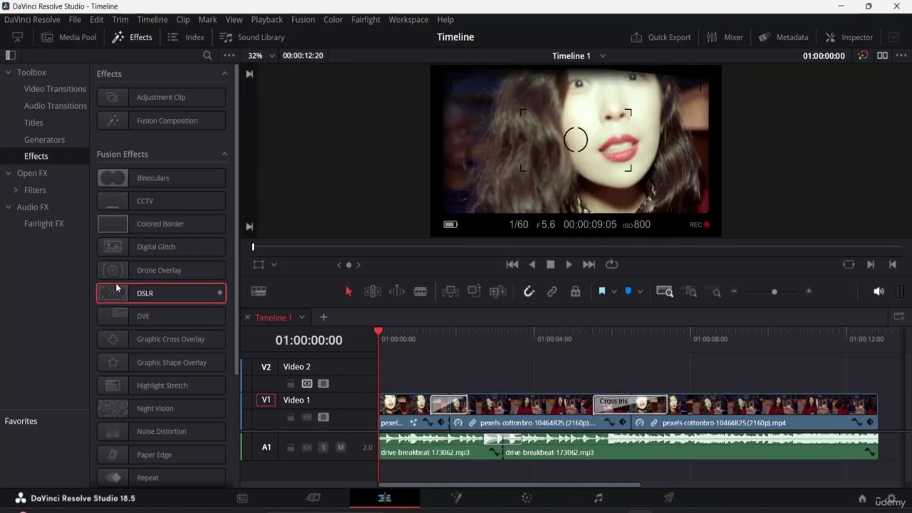
Look through the Fusion Effects list in the Toolbox and collapse the group.
{"action": "scroll", "coordinate": [142, 247], "scroll_direction": "down", "scroll_amount": 5}
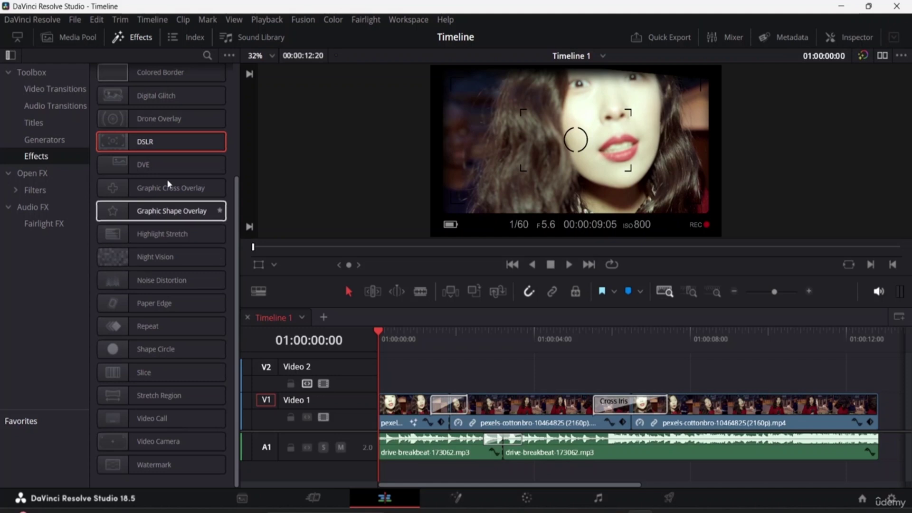
{"action": "scroll", "coordinate": [167, 179], "scroll_direction": "up", "scroll_amount": 5}
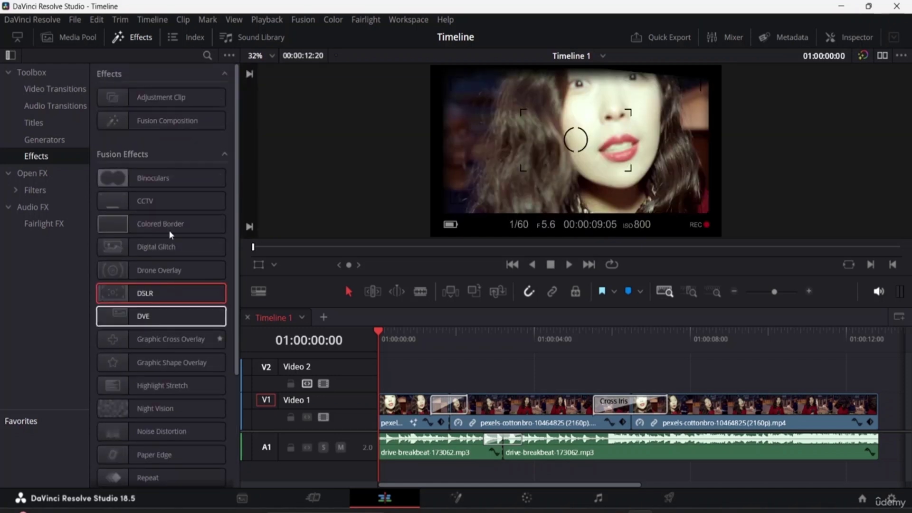
{"action": "scroll", "coordinate": [166, 213], "scroll_direction": "down", "scroll_amount": 4}
{"action": "scroll", "coordinate": [161, 192], "scroll_direction": "down", "scroll_amount": 1}
{"action": "scroll", "coordinate": [163, 176], "scroll_direction": "up", "scroll_amount": 5}
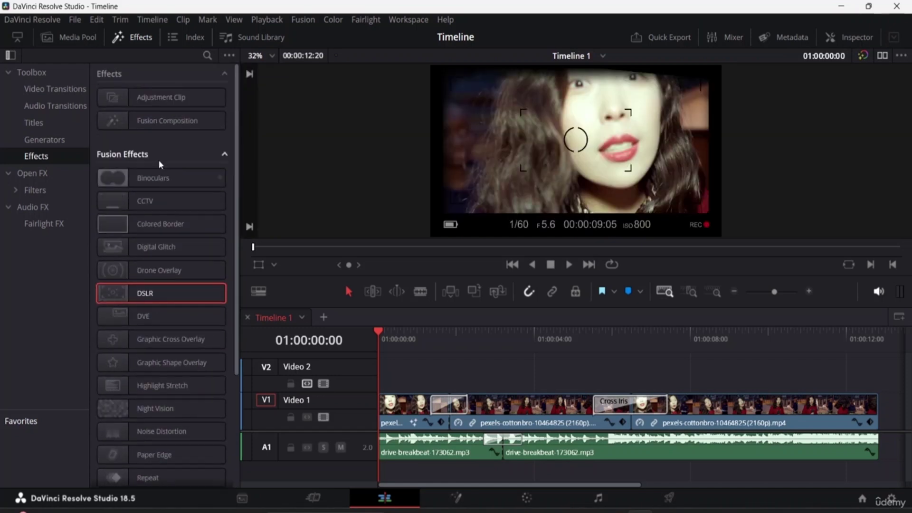
{"action": "left_click", "coordinate": [224, 153]}
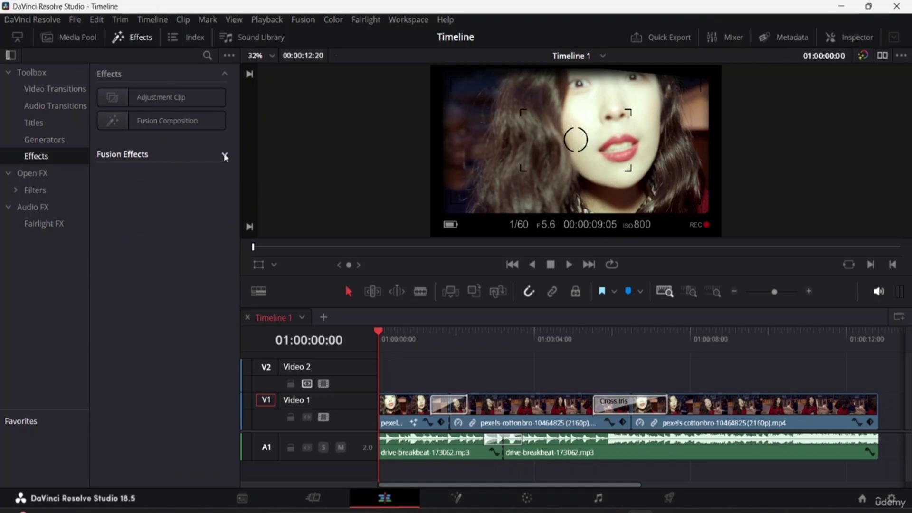
Preview the Resolve FX Blur effects and browse the other Open FX effects down through the Generate, Key and Light groups.
{"action": "left_click", "coordinate": [38, 173]}
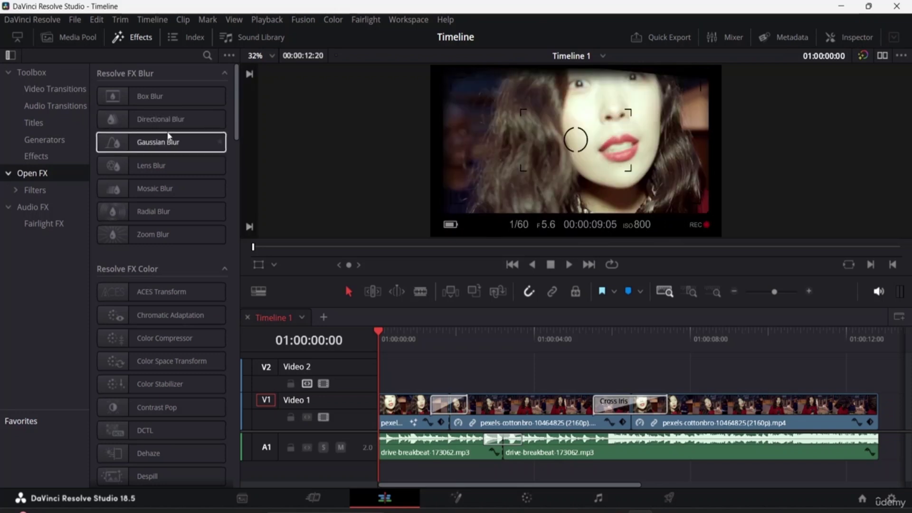
{"action": "left_click", "coordinate": [116, 96]}
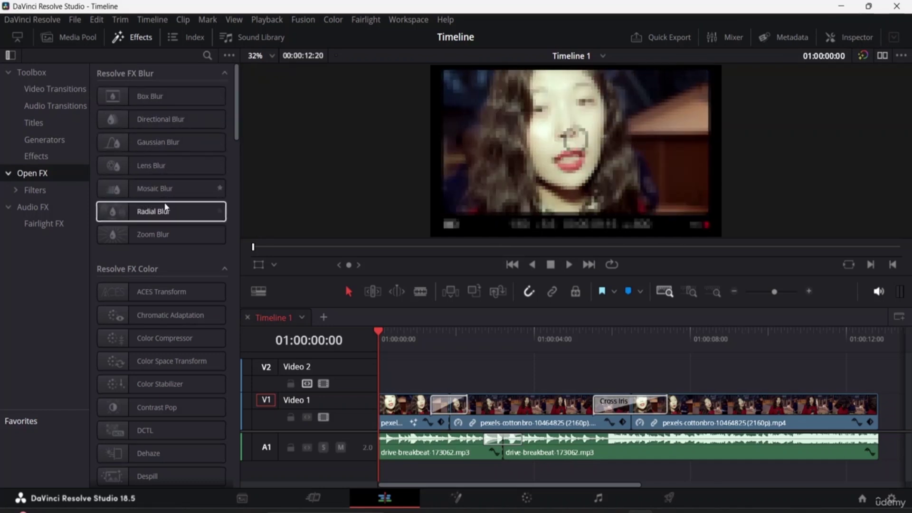
{"action": "scroll", "coordinate": [149, 304], "scroll_direction": "down", "scroll_amount": 10}
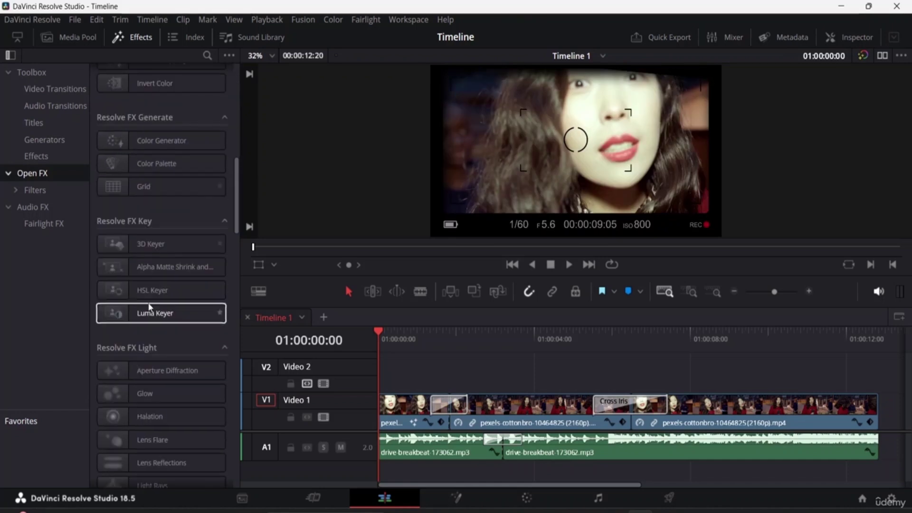
{"action": "scroll", "coordinate": [148, 307], "scroll_direction": "down", "scroll_amount": 4}
{"action": "scroll", "coordinate": [113, 203], "scroll_direction": "up", "scroll_amount": 4}
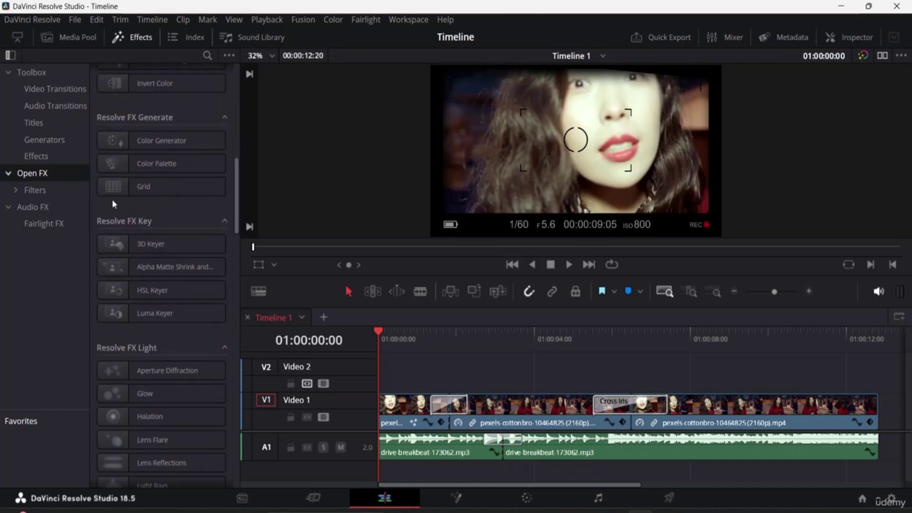
Expand the Toolbox Fusion Effects again and apply the DSLR effect to the first Video 1 clip.
{"action": "left_click", "coordinate": [47, 155]}
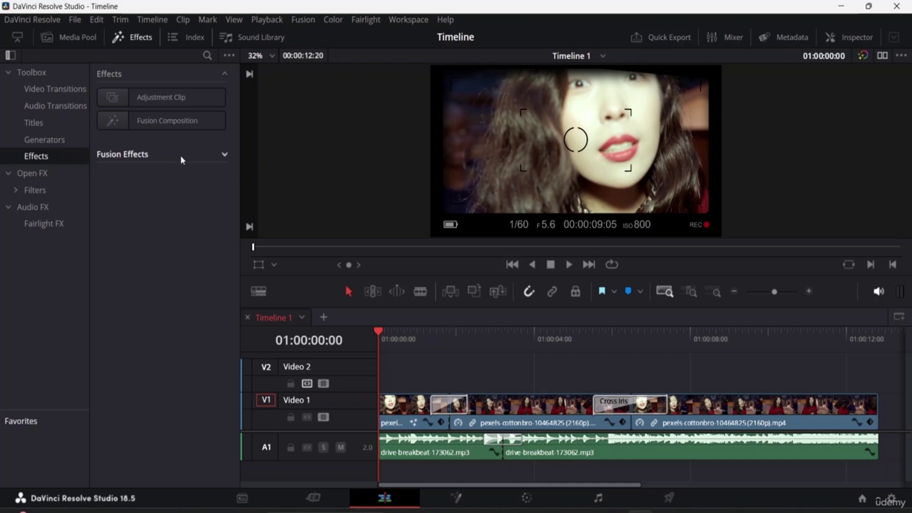
{"action": "left_click", "coordinate": [221, 155]}
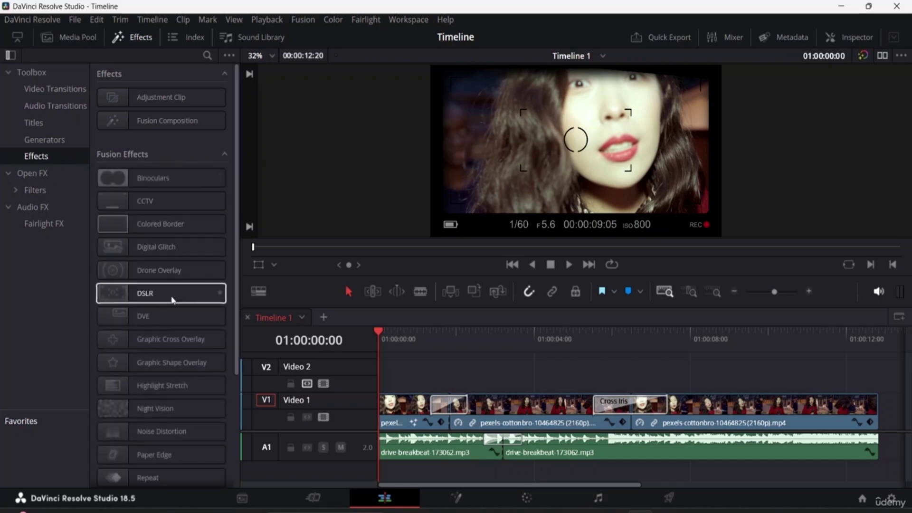
{"action": "left_click", "coordinate": [117, 292]}
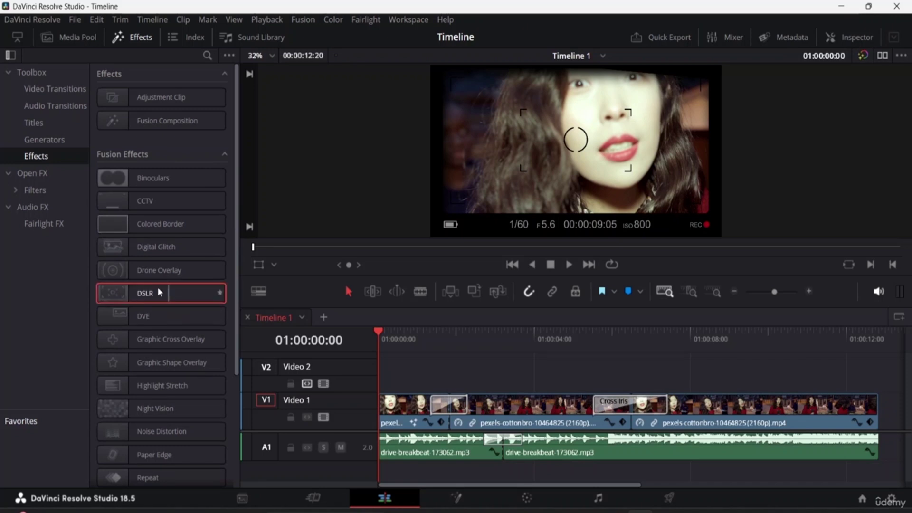
{"action": "left_click_drag", "start_coordinate": [121, 293], "coordinate": [412, 407]}
{"action": "left_click", "coordinate": [415, 427]}
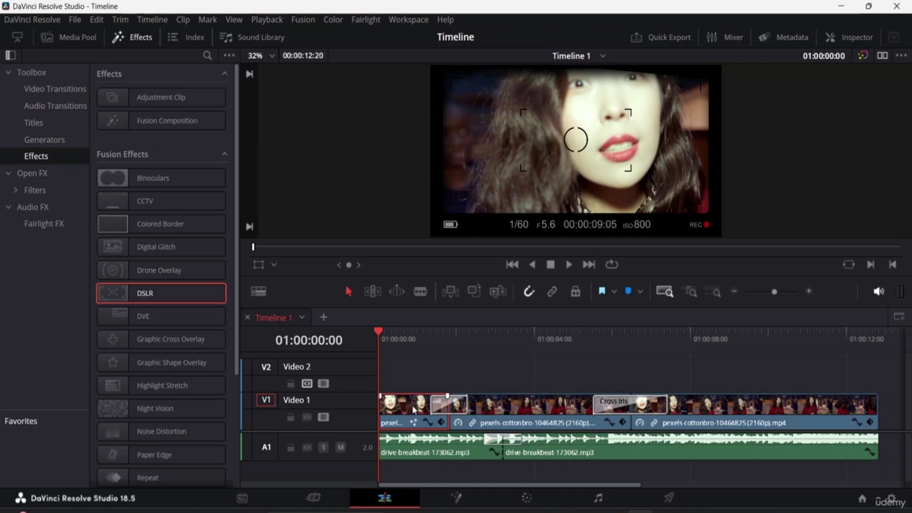
Show the first Video 1 clip's Fusion effect settings in the Inspector and examine the DSLR controls.
{"action": "double_click", "coordinate": [411, 404]}
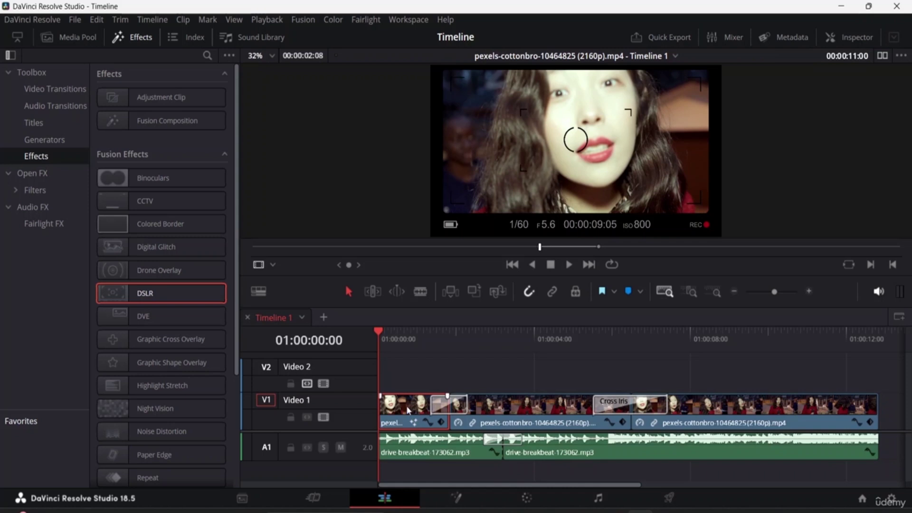
{"action": "left_click", "coordinate": [855, 38]}
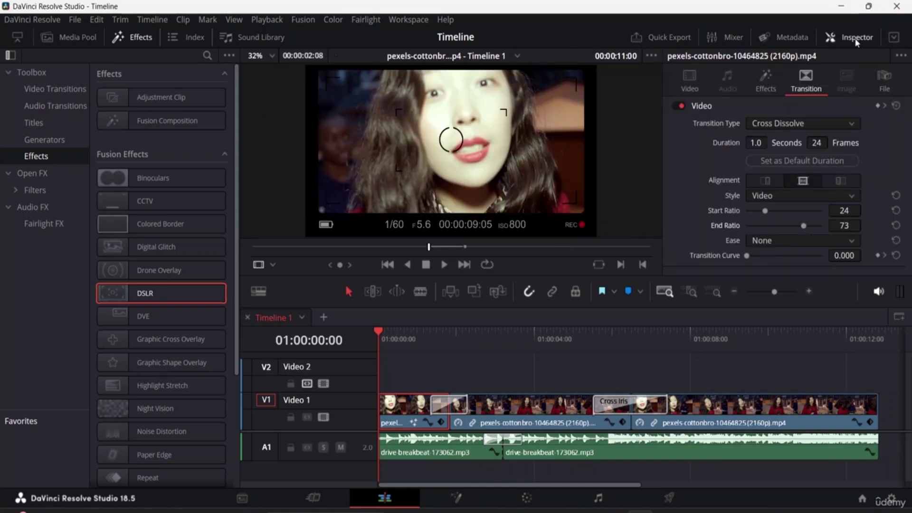
{"action": "left_click", "coordinate": [767, 81]}
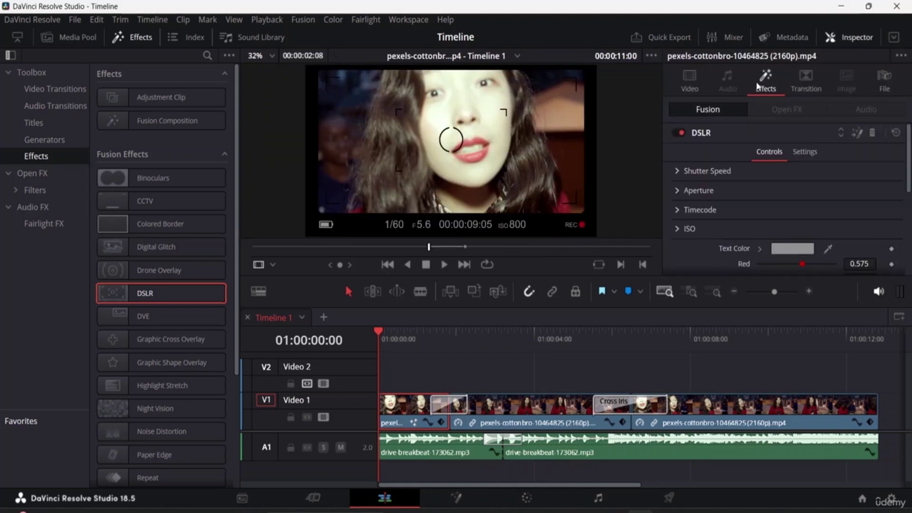
{"action": "scroll", "coordinate": [726, 185], "scroll_direction": "down", "scroll_amount": 5}
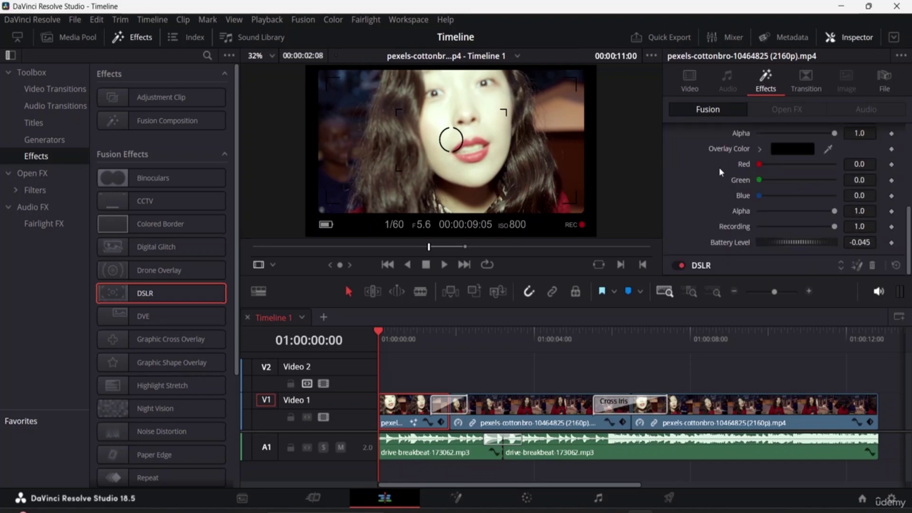
{"action": "scroll", "coordinate": [719, 168], "scroll_direction": "up", "scroll_amount": 5}
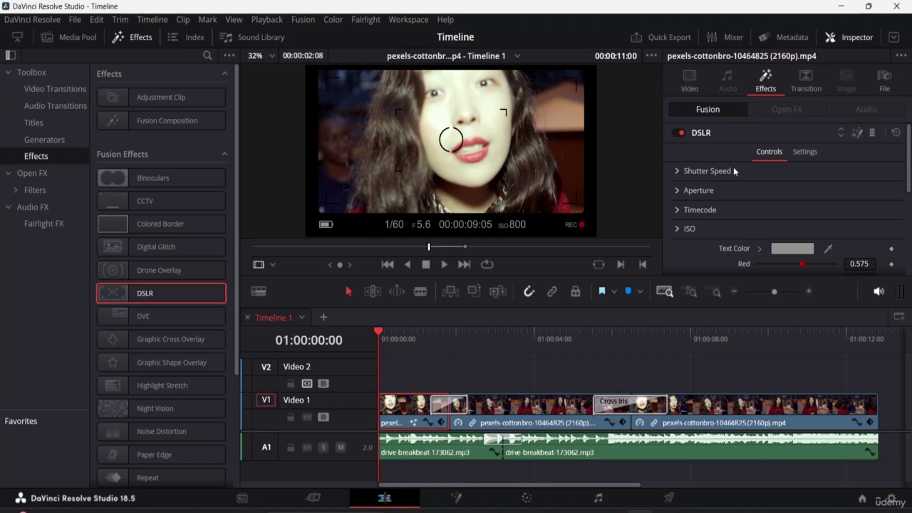
{"action": "scroll", "coordinate": [722, 152], "scroll_direction": "down", "scroll_amount": 3}
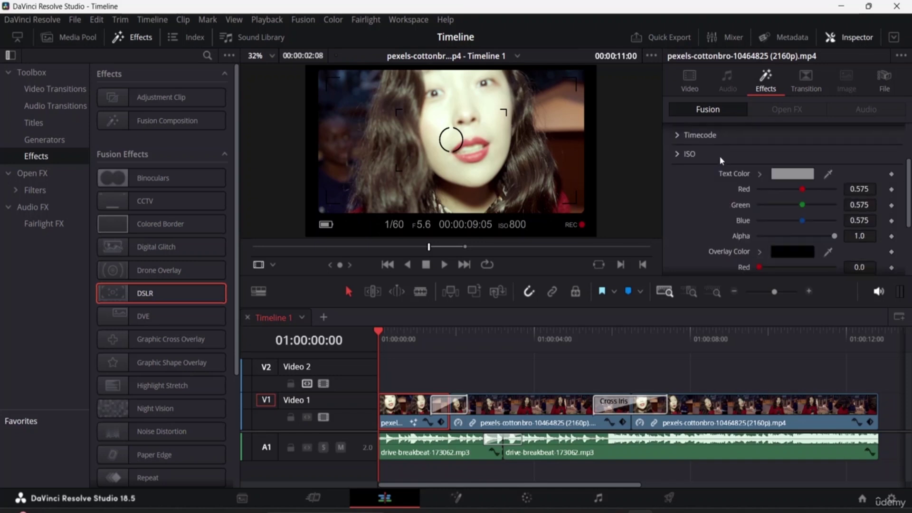
{"action": "scroll", "coordinate": [720, 155], "scroll_direction": "up", "scroll_amount": 2}
{"action": "scroll", "coordinate": [720, 155], "scroll_direction": "up", "scroll_amount": 2}
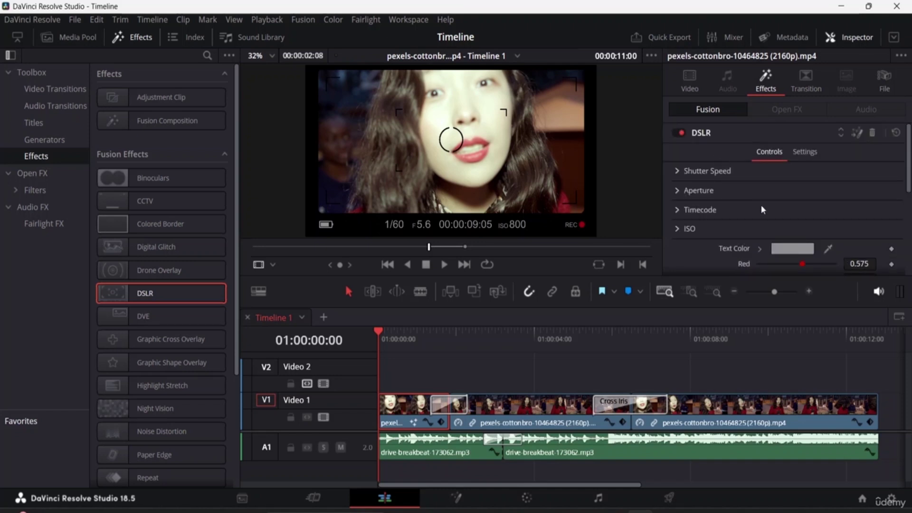
Set the DSLR effect's text color to dark red, #920002.
{"action": "scroll", "coordinate": [755, 201], "scroll_direction": "down", "scroll_amount": 1}
{"action": "left_click", "coordinate": [786, 215]}
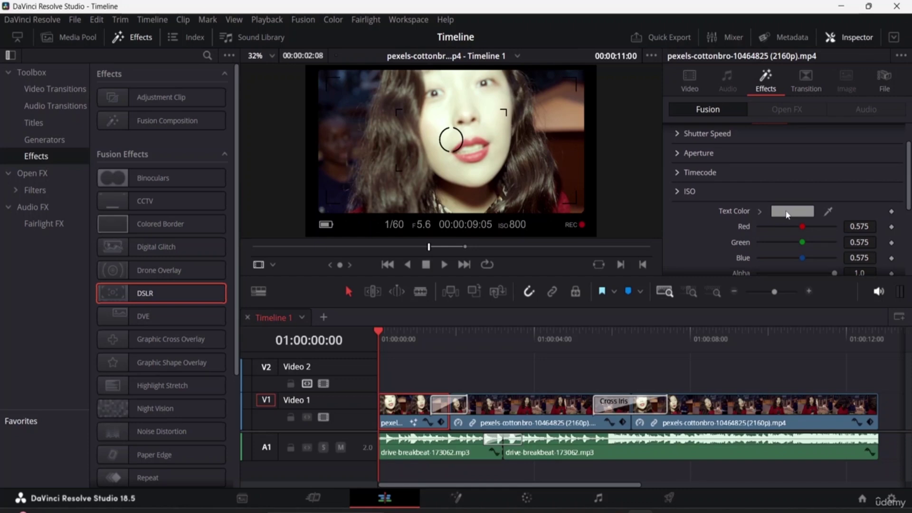
{"action": "left_click_drag", "start_coordinate": [445, 175], "coordinate": [437, 146]}
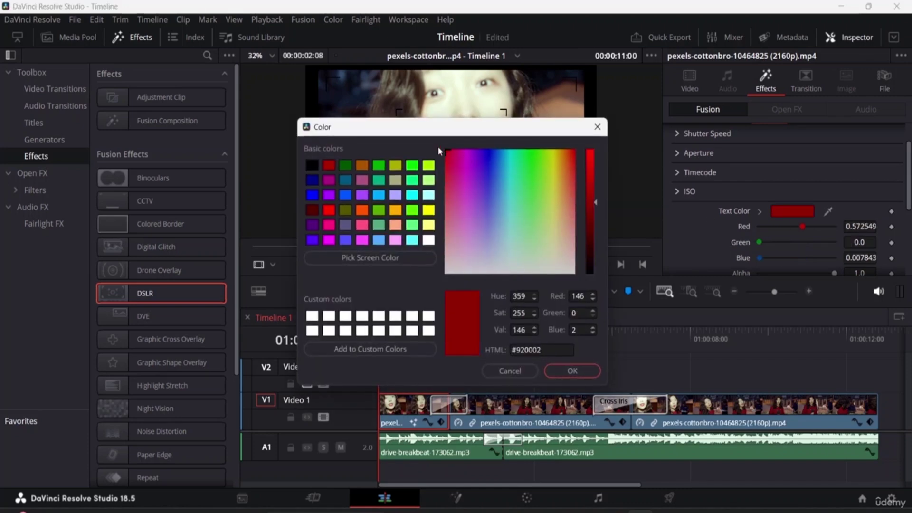
{"action": "left_click", "coordinate": [575, 370]}
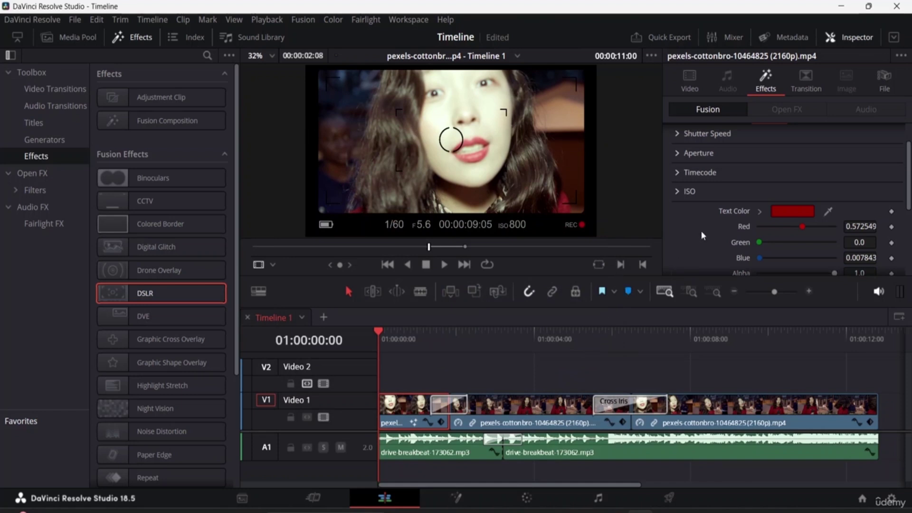
{"action": "scroll", "coordinate": [716, 242], "scroll_direction": "down", "scroll_amount": 3}
{"action": "scroll", "coordinate": [706, 233], "scroll_direction": "down", "scroll_amount": 1}
{"action": "scroll", "coordinate": [704, 232], "scroll_direction": "up", "scroll_amount": 1}
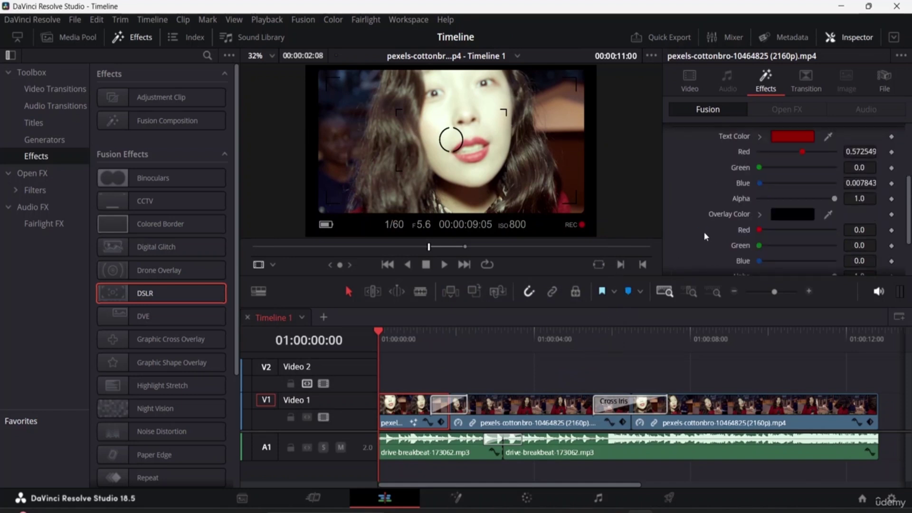
{"action": "scroll", "coordinate": [703, 232], "scroll_direction": "up", "scroll_amount": 3}
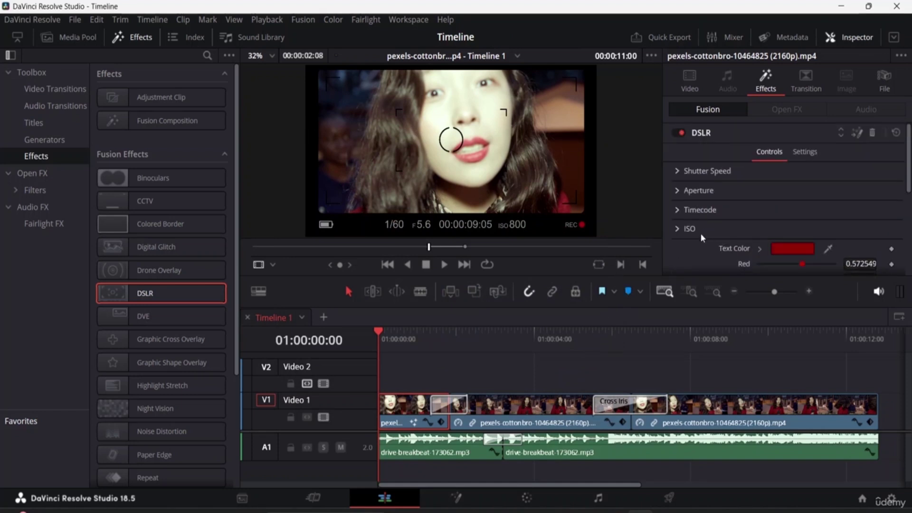
Set the DSLR effect's shutter speed text to 1/200 and move the playhead to 01:00:00:07.
{"action": "left_click", "coordinate": [681, 171]}
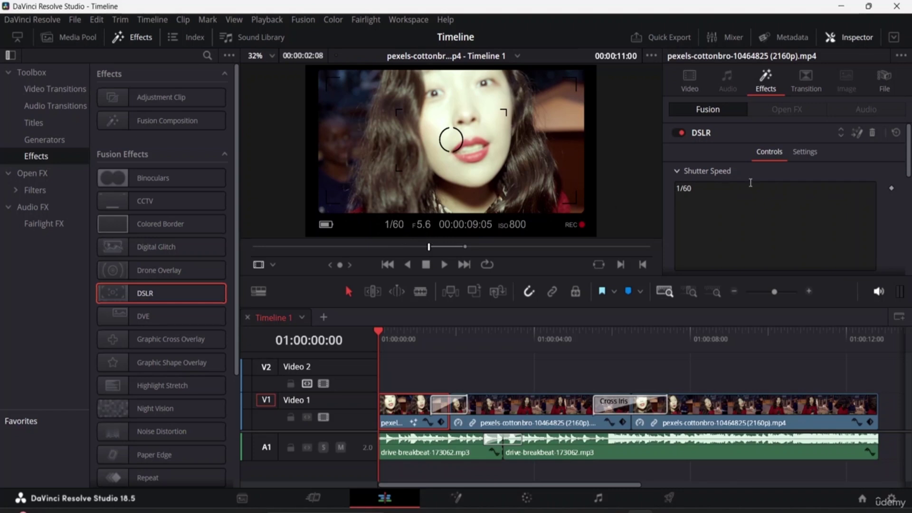
{"action": "left_click", "coordinate": [697, 193]}
{"action": "key", "text": "BackSpace"}
{"action": "key", "text": "BackSpace"}
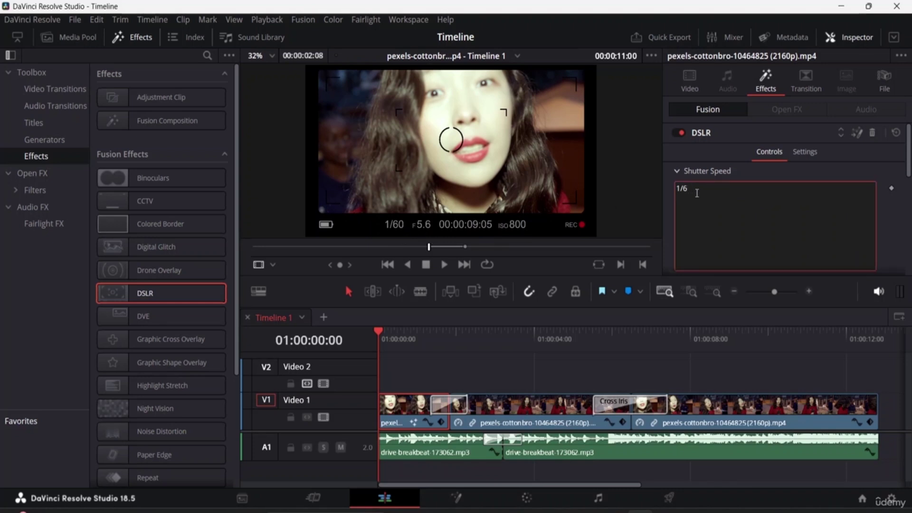
{"action": "type", "text": "200"}
{"action": "left_click", "coordinate": [905, 228]}
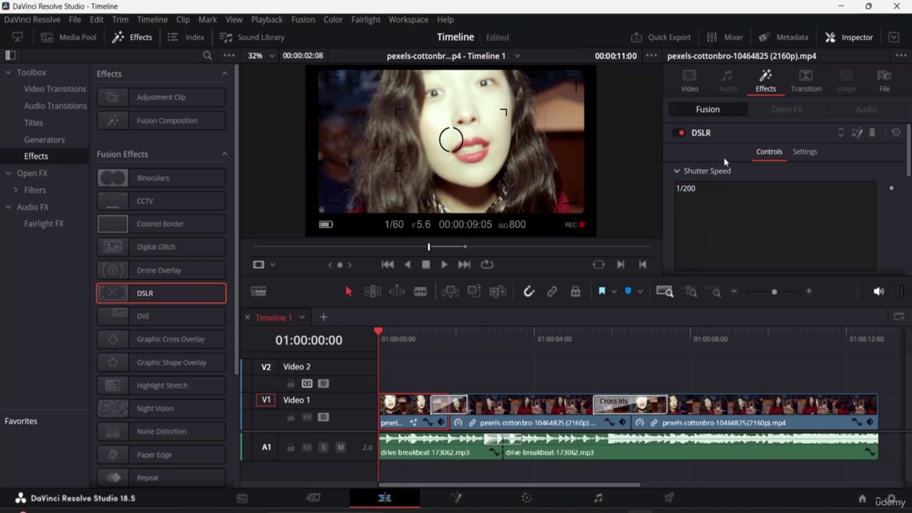
{"action": "left_click", "coordinate": [677, 171]}
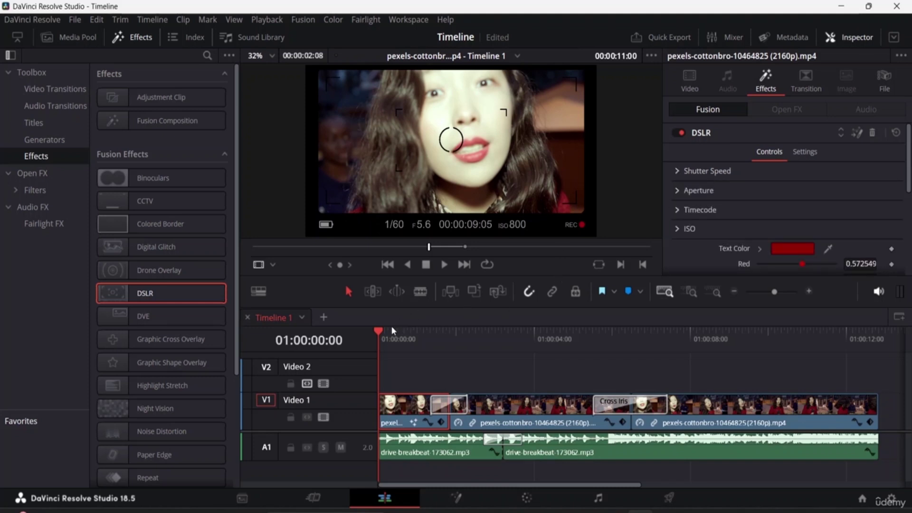
{"action": "mouse_move", "coordinate": [378, 335]}
{"action": "left_mouse_down"}
{"action": "mouse_move", "coordinate": [413, 335]}
{"action": "mouse_move", "coordinate": [390, 335]}
{"action": "left_mouse_up"}
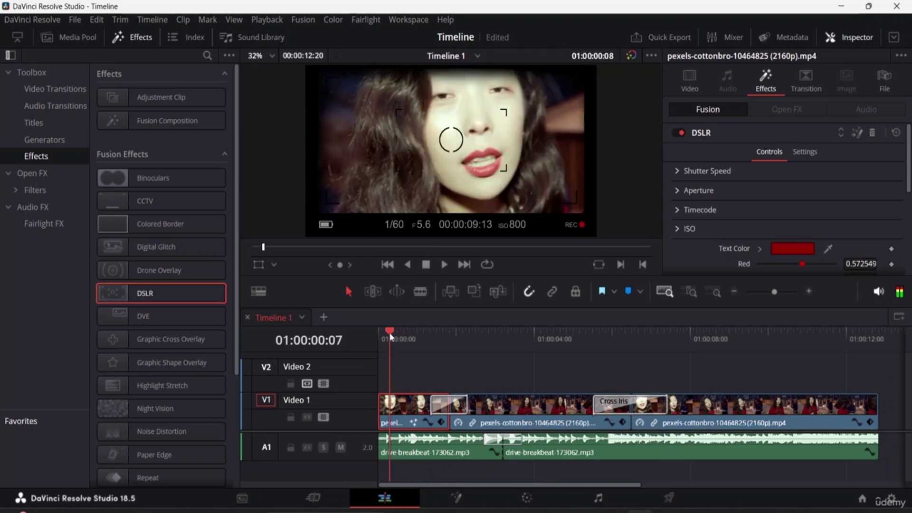
Set the DSLR effect's aperture text to 8.8 and collapse the Aperture section.
{"action": "left_click", "coordinate": [689, 191]}
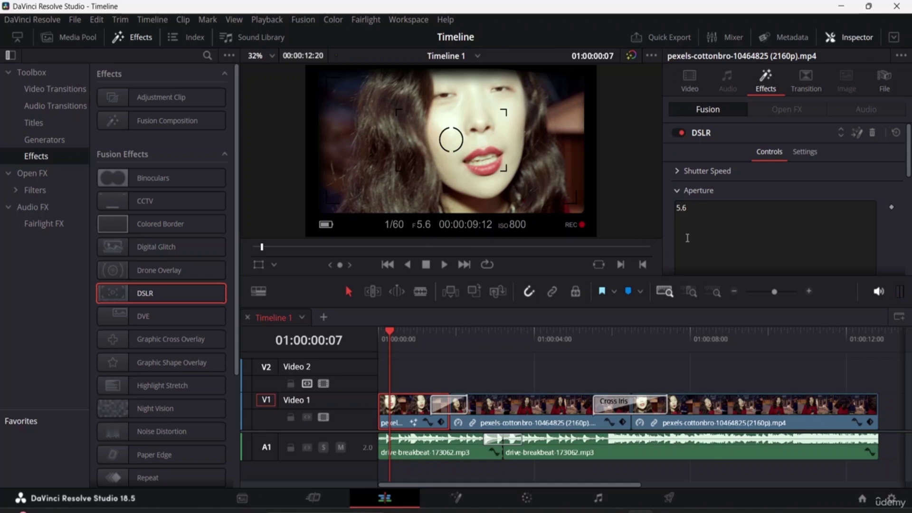
{"action": "left_click", "coordinate": [691, 209]}
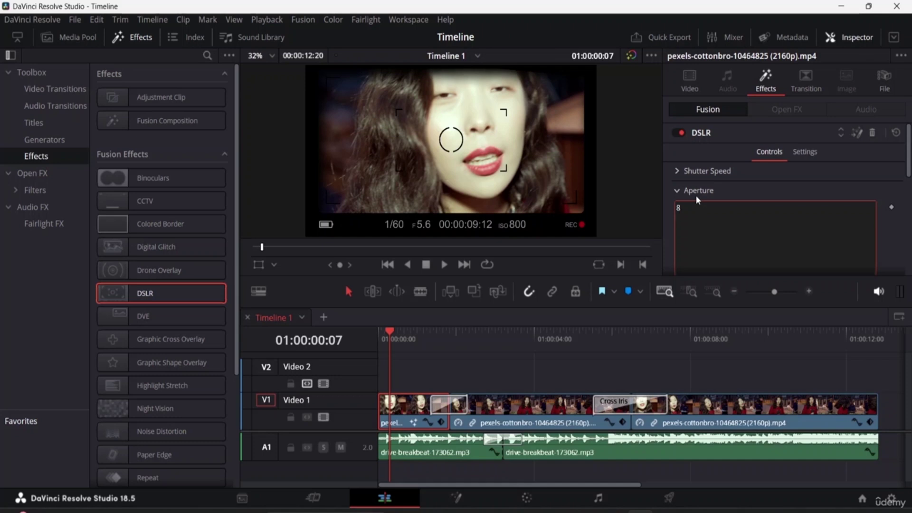
{"action": "scroll", "coordinate": [819, 195], "scroll_direction": "down", "scroll_amount": 5}
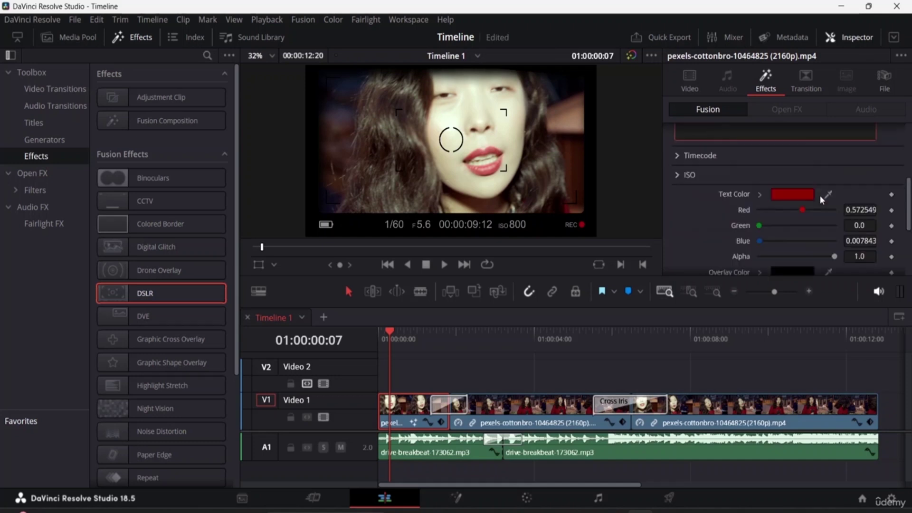
{"action": "scroll", "coordinate": [828, 195], "scroll_direction": "up", "scroll_amount": 3}
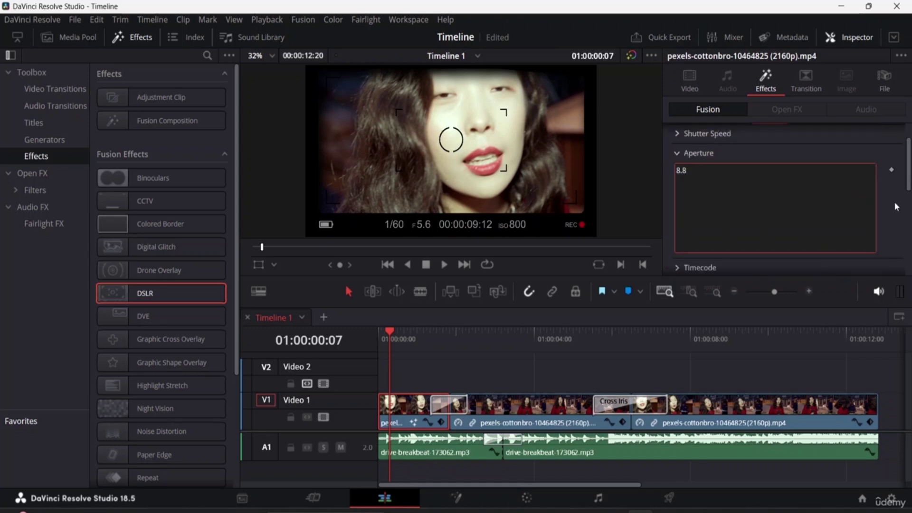
{"action": "left_click", "coordinate": [696, 151]}
{"action": "left_click", "coordinate": [689, 153]}
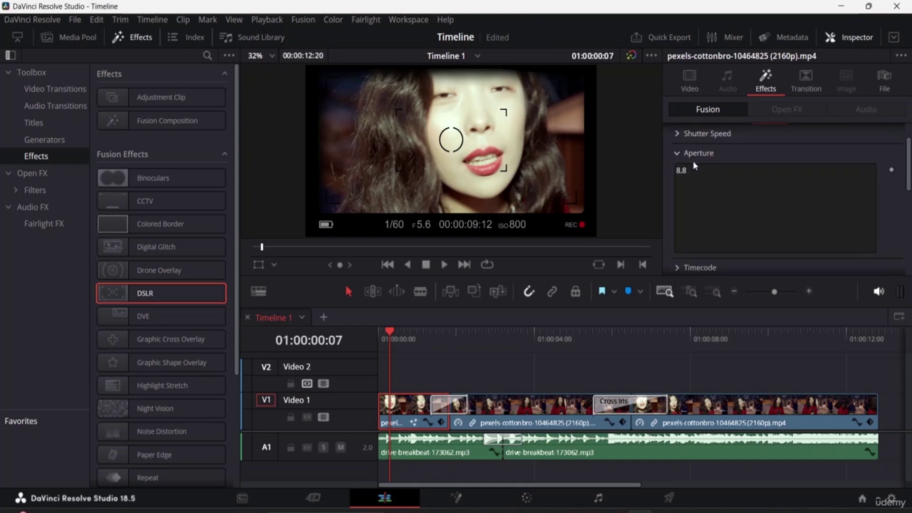
{"action": "left_click", "coordinate": [684, 153]}
{"action": "scroll", "coordinate": [694, 167], "scroll_direction": "down", "scroll_amount": 2}
{"action": "scroll", "coordinate": [694, 167], "scroll_direction": "up", "scroll_amount": 2}
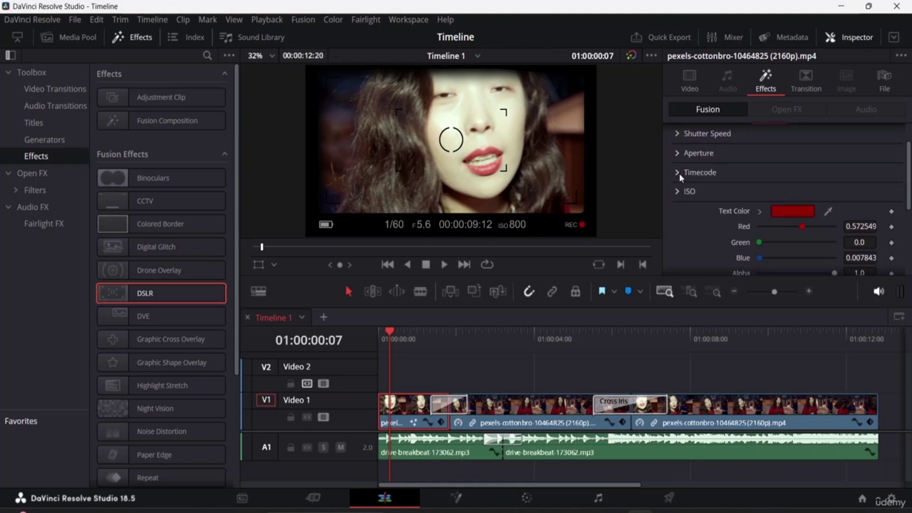
Expand the DSLR effect's Timecode settings, try the viewer at 100% magnification, and return it to a fitted, enlarged preview.
{"action": "left_click", "coordinate": [679, 172]}
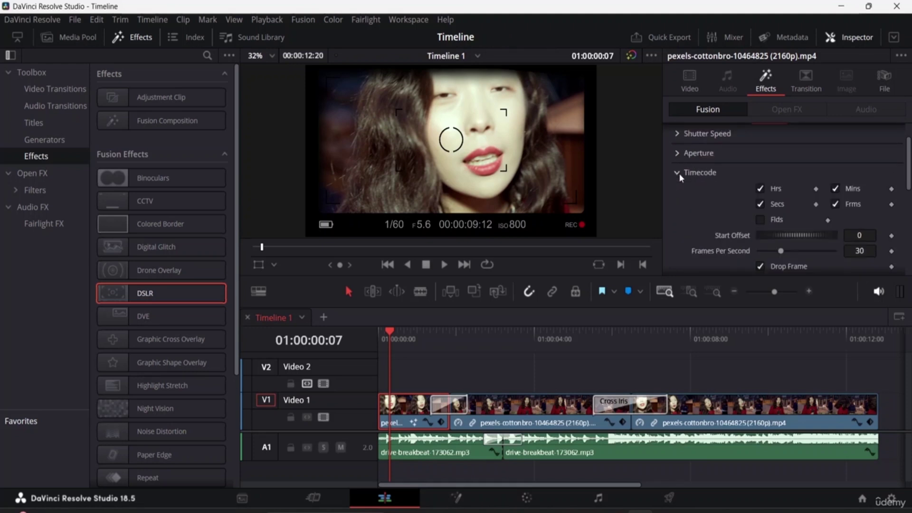
{"action": "scroll", "coordinate": [707, 181], "scroll_direction": "down", "scroll_amount": 2}
{"action": "scroll", "coordinate": [707, 181], "scroll_direction": "up", "scroll_amount": 2}
{"action": "left_click", "coordinate": [272, 56]}
{"action": "left_click", "coordinate": [269, 69]}
{"action": "left_click", "coordinate": [269, 60]}
{"action": "left_click", "coordinate": [289, 155]}
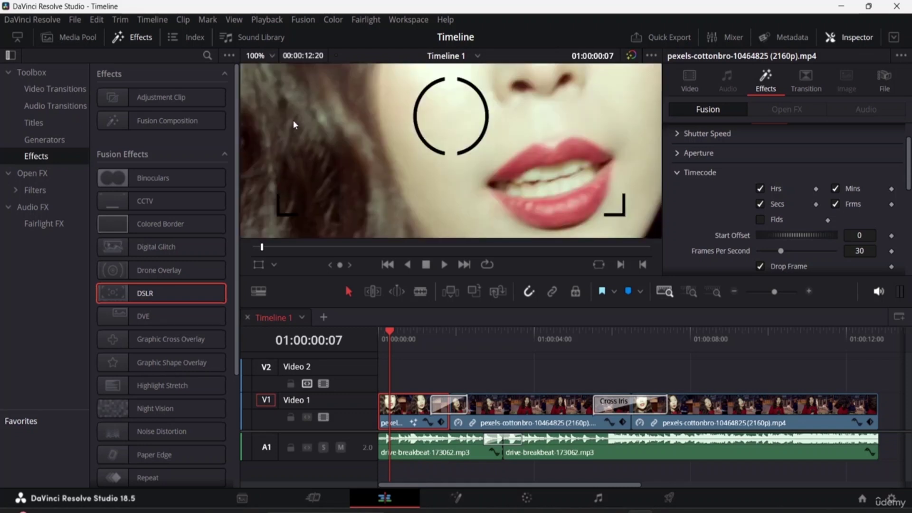
{"action": "left_click", "coordinate": [271, 58]}
{"action": "left_click", "coordinate": [282, 80]}
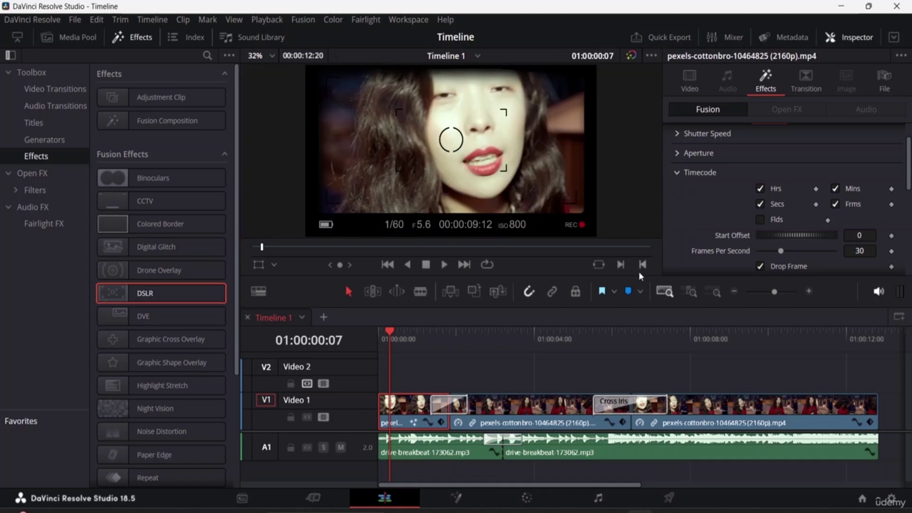
{"action": "left_click_drag", "start_coordinate": [612, 275], "coordinate": [614, 295]}
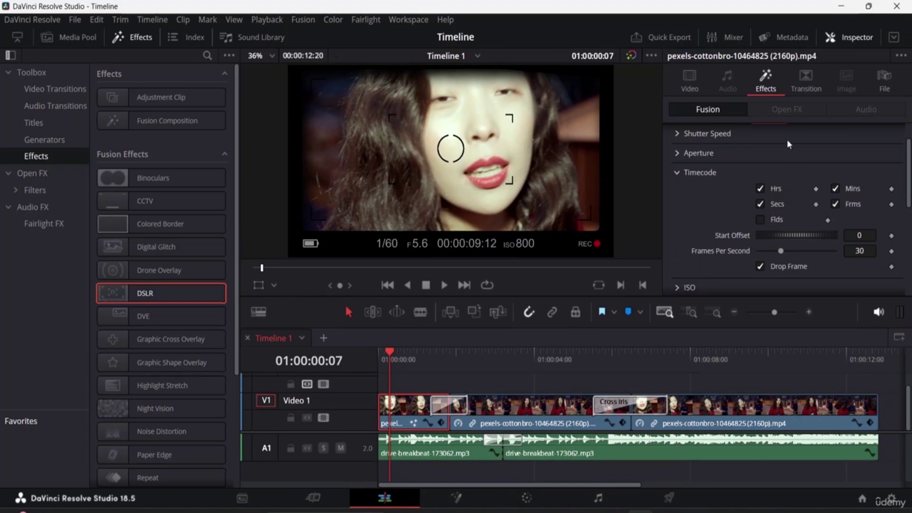
Set the DSLR timecode's Start Offset to 190 and Frames Per Second to 55.
{"action": "scroll", "coordinate": [709, 181], "scroll_direction": "down", "scroll_amount": 4}
{"action": "scroll", "coordinate": [708, 170], "scroll_direction": "up", "scroll_amount": 3}
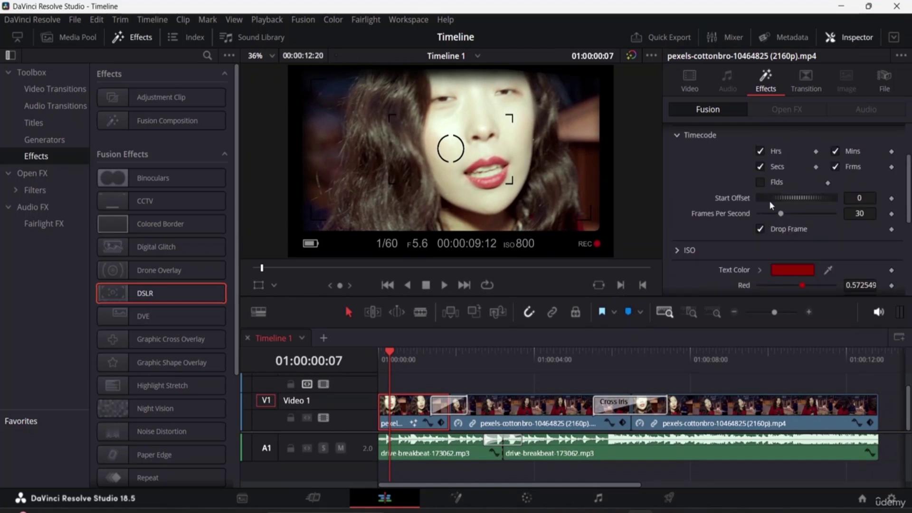
{"action": "mouse_move", "coordinate": [793, 197]}
{"action": "left_mouse_down"}
{"action": "mouse_move", "coordinate": [823, 201]}
{"action": "mouse_move", "coordinate": [777, 199]}
{"action": "mouse_move", "coordinate": [831, 204]}
{"action": "mouse_move", "coordinate": [789, 204]}
{"action": "left_mouse_up"}
{"action": "left_click_drag", "start_coordinate": [782, 215], "coordinate": [801, 216]}
{"action": "scroll", "coordinate": [710, 221], "scroll_direction": "down", "scroll_amount": 3}
{"action": "scroll", "coordinate": [708, 213], "scroll_direction": "up", "scroll_amount": 2}
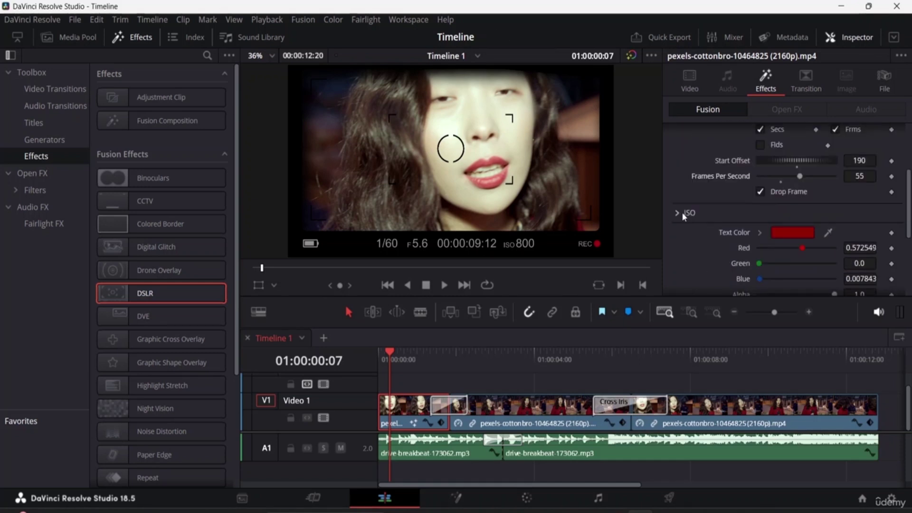
Set the DSLR effect's ISO text to 1000.
{"action": "scroll", "coordinate": [710, 193], "scroll_direction": "up", "scroll_amount": 3}
{"action": "scroll", "coordinate": [685, 176], "scroll_direction": "down", "scroll_amount": 6}
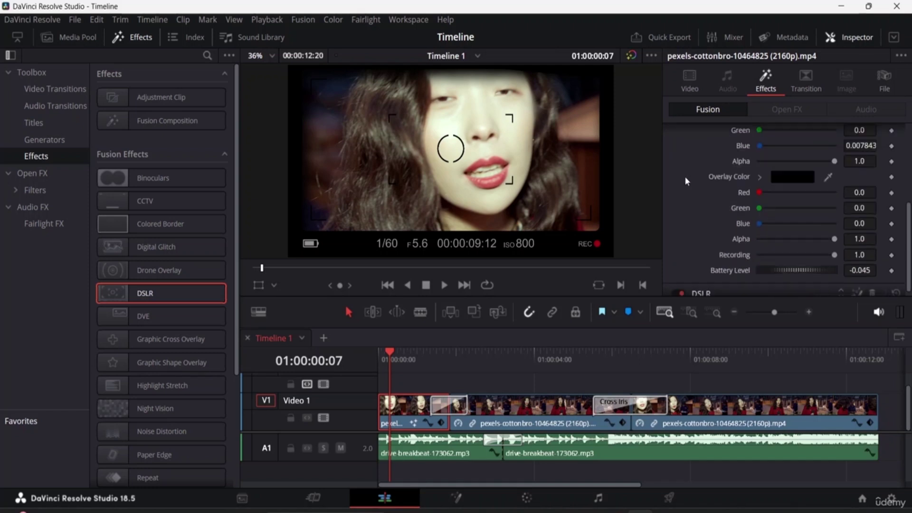
{"action": "scroll", "coordinate": [688, 170], "scroll_direction": "up", "scroll_amount": 1}
{"action": "scroll", "coordinate": [688, 170], "scroll_direction": "up", "scroll_amount": 4}
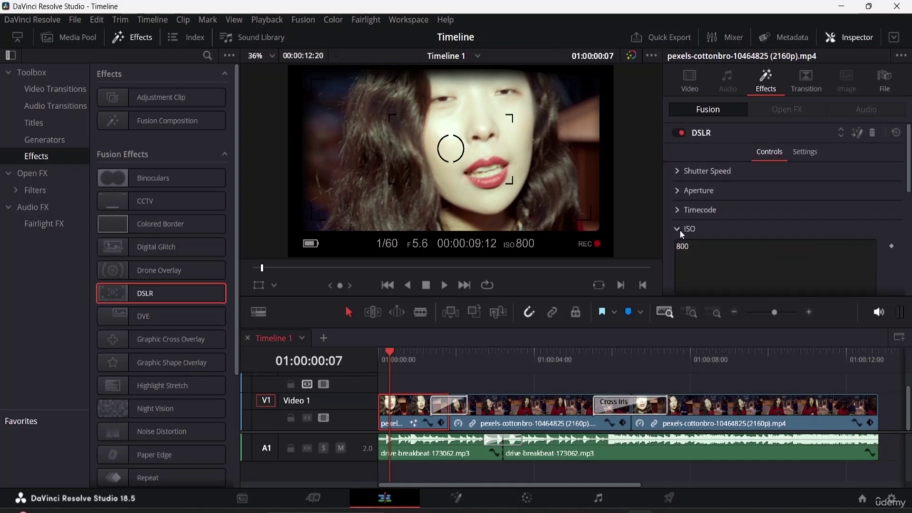
{"action": "scroll", "coordinate": [698, 223], "scroll_direction": "down", "scroll_amount": 5}
{"action": "scroll", "coordinate": [714, 219], "scroll_direction": "up", "scroll_amount": 3}
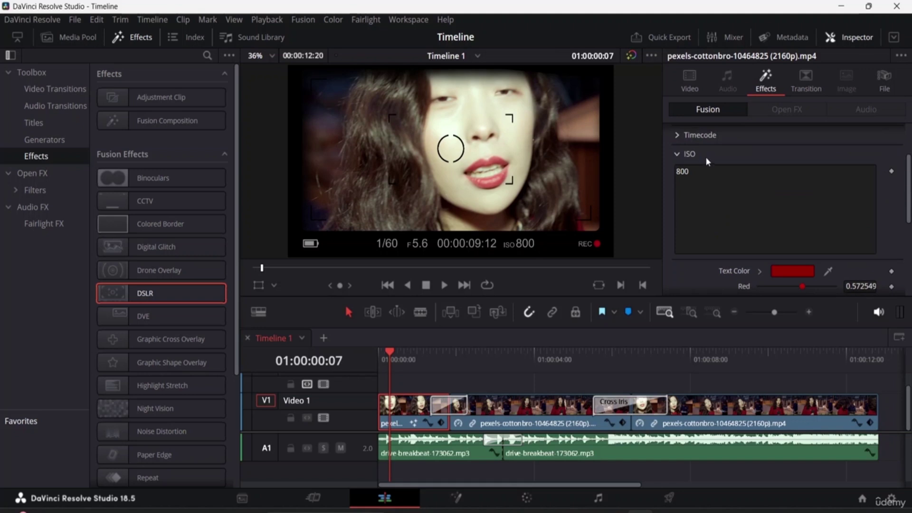
{"action": "left_click", "coordinate": [697, 169]}
{"action": "key", "text": "BackSpace"}
{"action": "key", "text": "BackSpace"}
{"action": "key", "text": "BackSpace"}
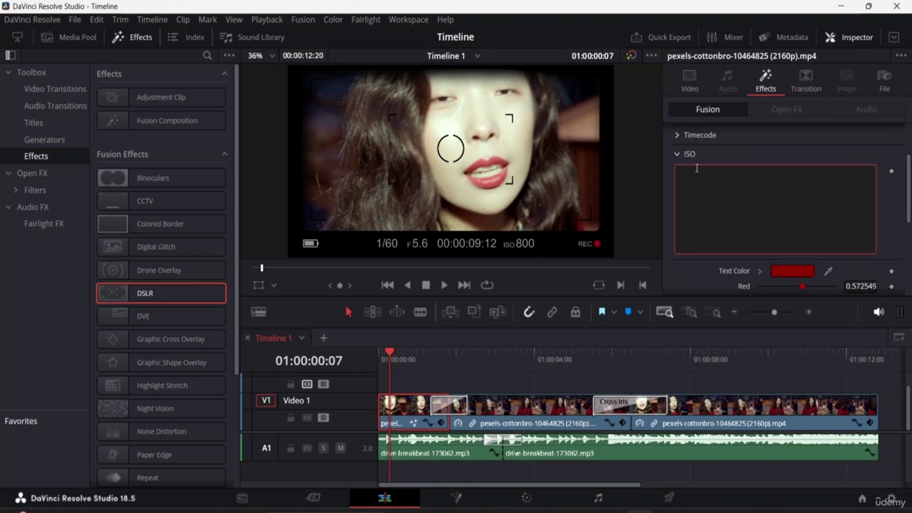
{"action": "type", "text": "1000"}
{"action": "left_click", "coordinate": [882, 222]}
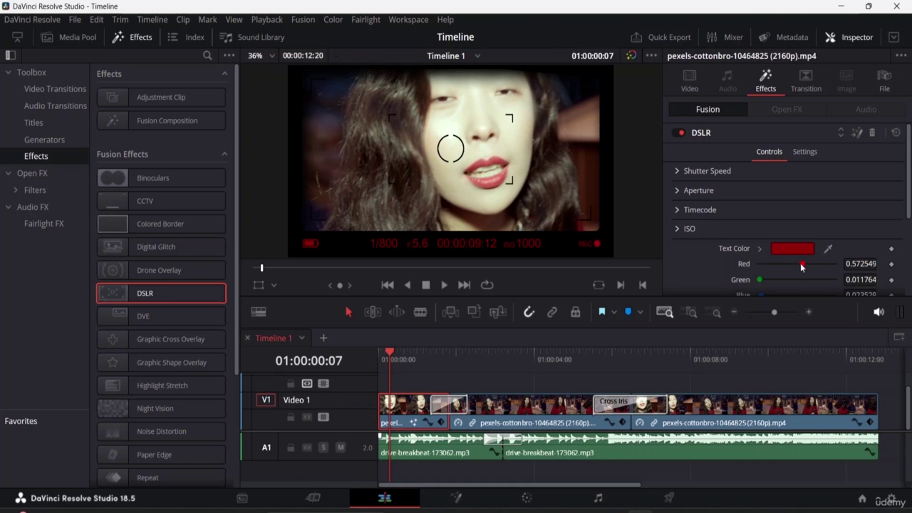
Set the DSLR text color to Red 0.709 and Green 0.205, and adjust the timecode's start offset and frame rate.
{"action": "left_click_drag", "start_coordinate": [801, 263], "coordinate": [780, 289]}
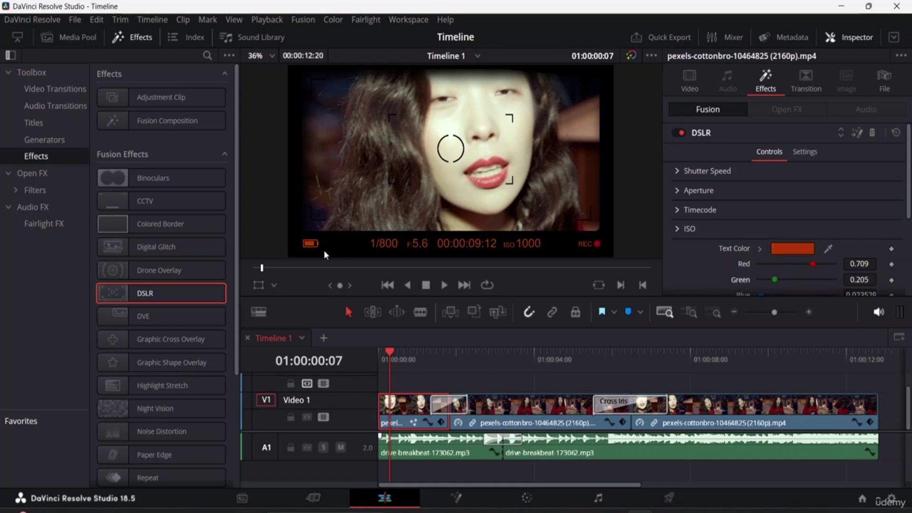
{"action": "left_click", "coordinate": [680, 209]}
{"action": "scroll", "coordinate": [789, 244], "scroll_direction": "down", "scroll_amount": 2}
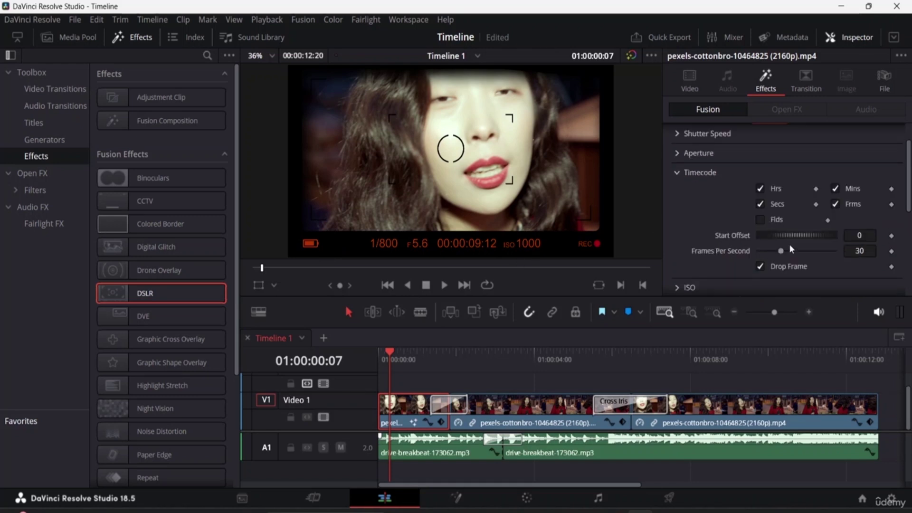
{"action": "left_click_drag", "start_coordinate": [794, 232], "coordinate": [803, 259]}
{"action": "left_click", "coordinate": [680, 170]}
{"action": "scroll", "coordinate": [697, 173], "scroll_direction": "down", "scroll_amount": 3}
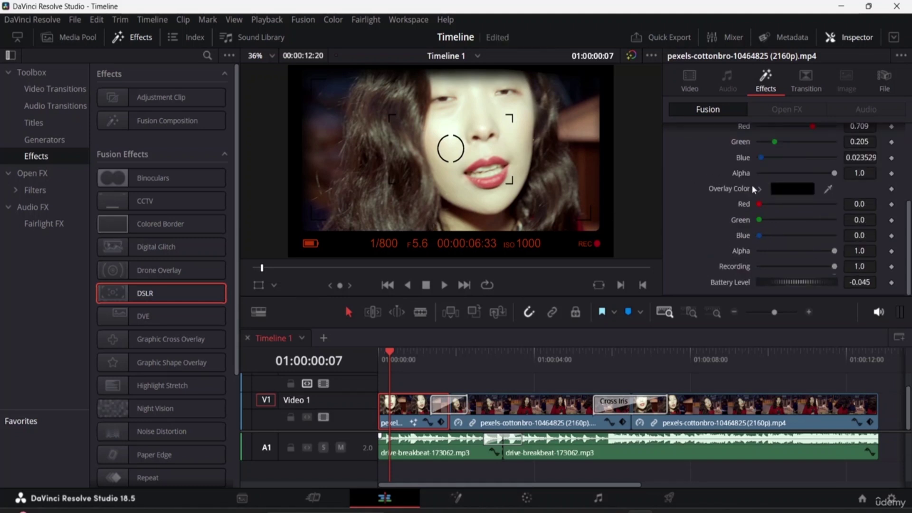
Set the DSLR overlay color to Red 0.457, Green 0.402 and Blue 0.165.
{"action": "left_click", "coordinate": [785, 188]}
{"action": "left_click", "coordinate": [447, 272]}
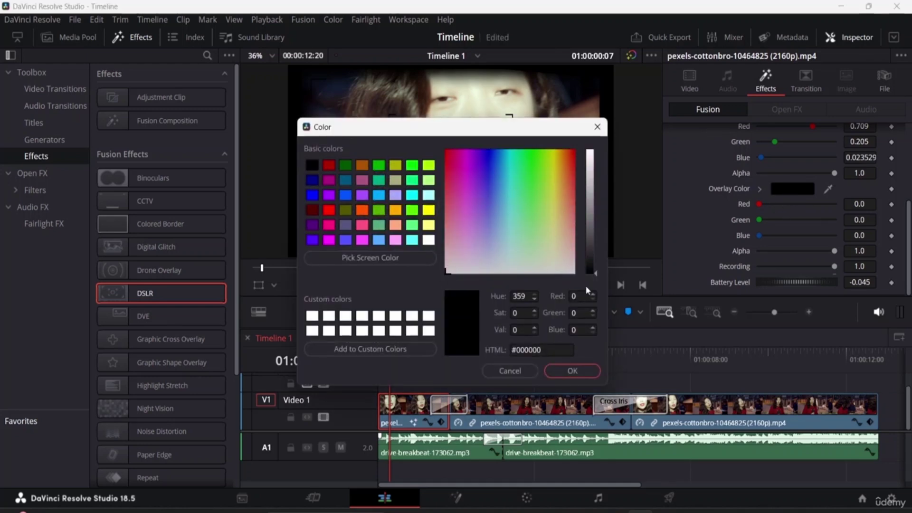
{"action": "left_click", "coordinate": [571, 371]}
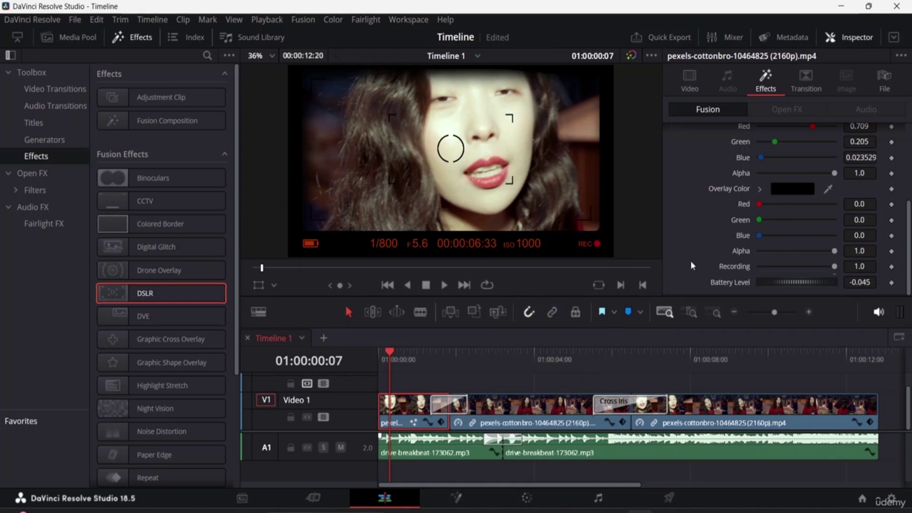
{"action": "scroll", "coordinate": [558, 187], "scroll_direction": "down", "scroll_amount": 2}
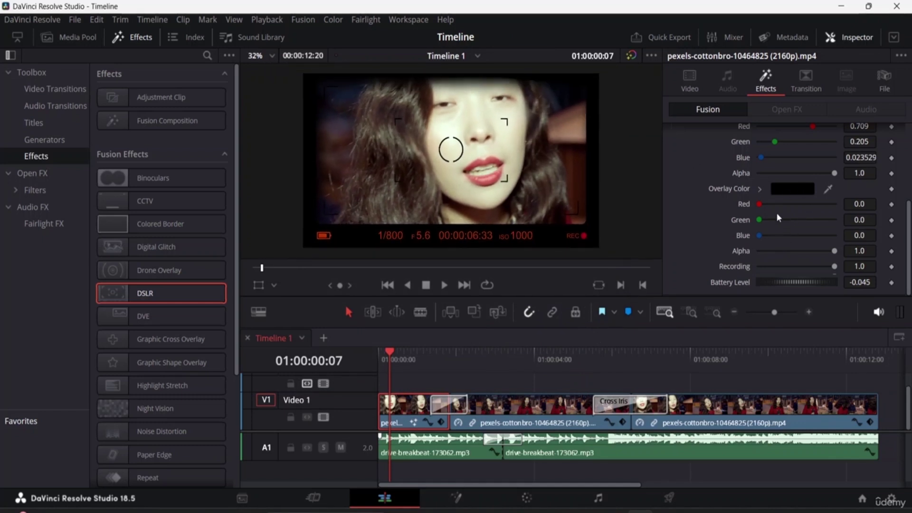
{"action": "left_click_drag", "start_coordinate": [759, 204], "coordinate": [794, 215]}
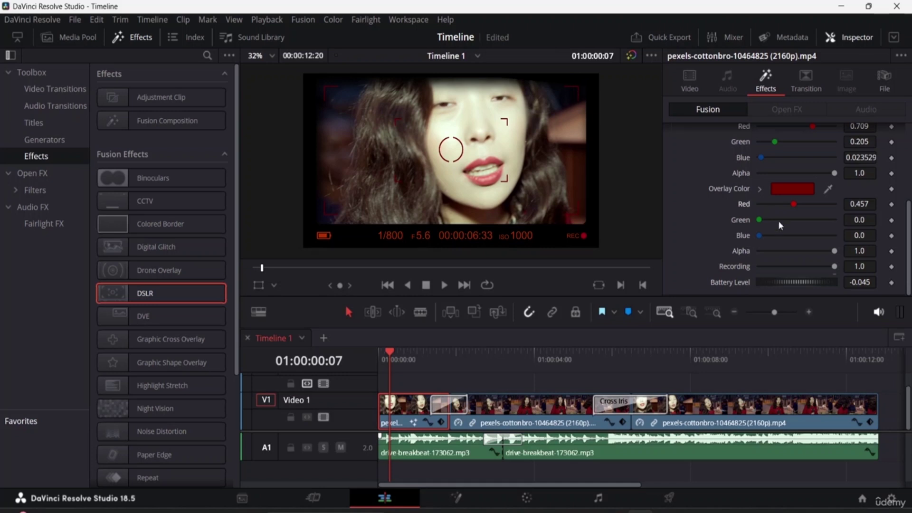
{"action": "left_click_drag", "start_coordinate": [758, 219], "coordinate": [790, 232]}
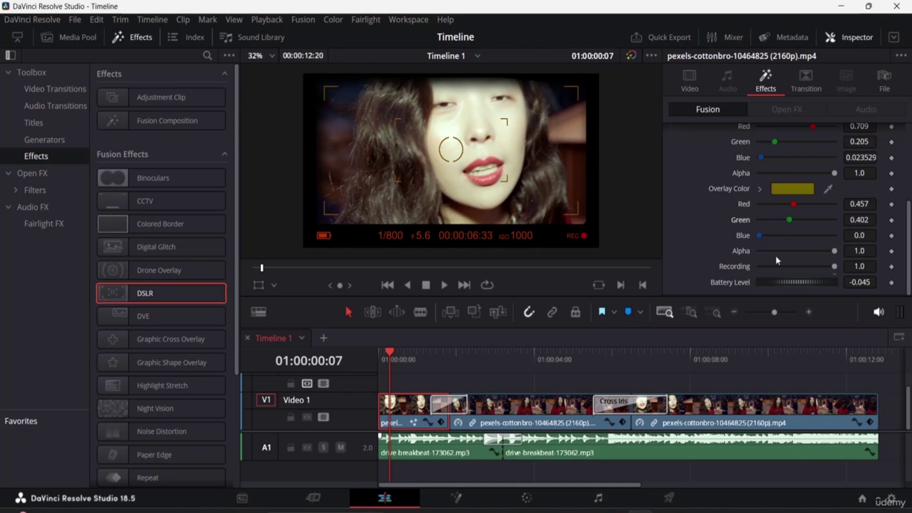
{"action": "left_click_drag", "start_coordinate": [763, 234], "coordinate": [773, 235]}
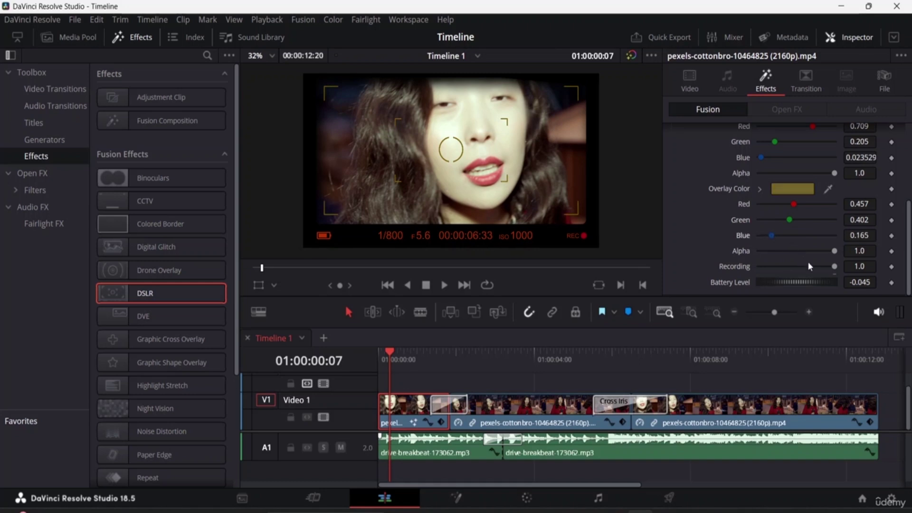
Set the DSLR effect's Recording value to 0.48 and Battery Level to -0.074.
{"action": "left_click_drag", "start_coordinate": [834, 266], "coordinate": [804, 275]}
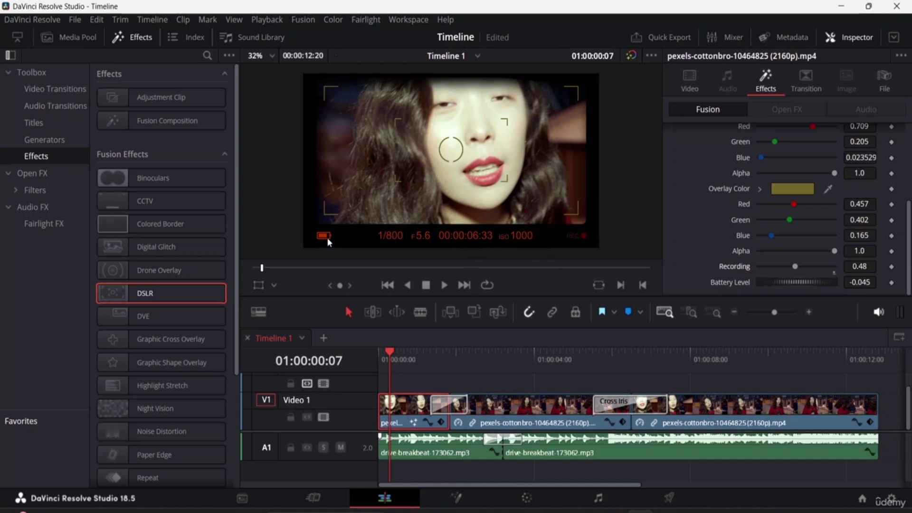
{"action": "mouse_move", "coordinate": [813, 284]}
{"action": "left_mouse_down"}
{"action": "mouse_move", "coordinate": [794, 281]}
{"action": "mouse_move", "coordinate": [823, 280]}
{"action": "mouse_move", "coordinate": [793, 278]}
{"action": "mouse_move", "coordinate": [800, 281]}
{"action": "left_mouse_up"}
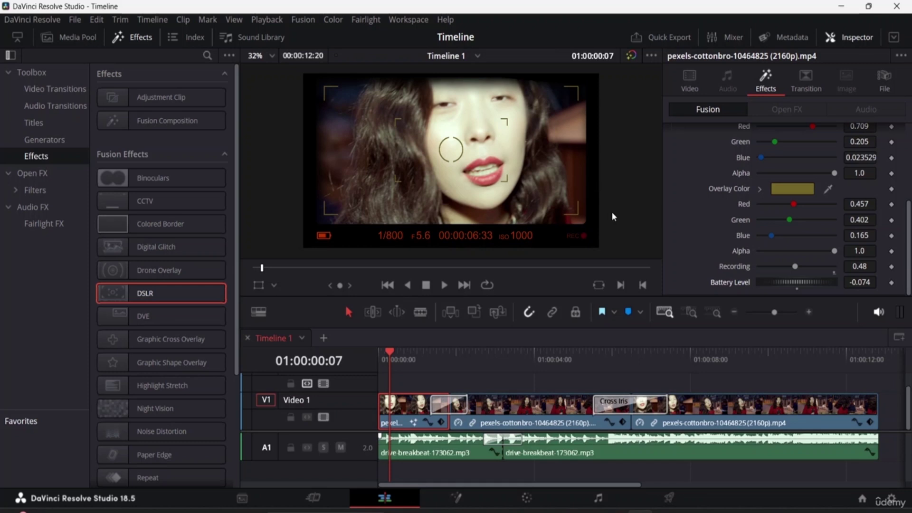
{"action": "scroll", "coordinate": [783, 198], "scroll_direction": "up", "scroll_amount": 3}
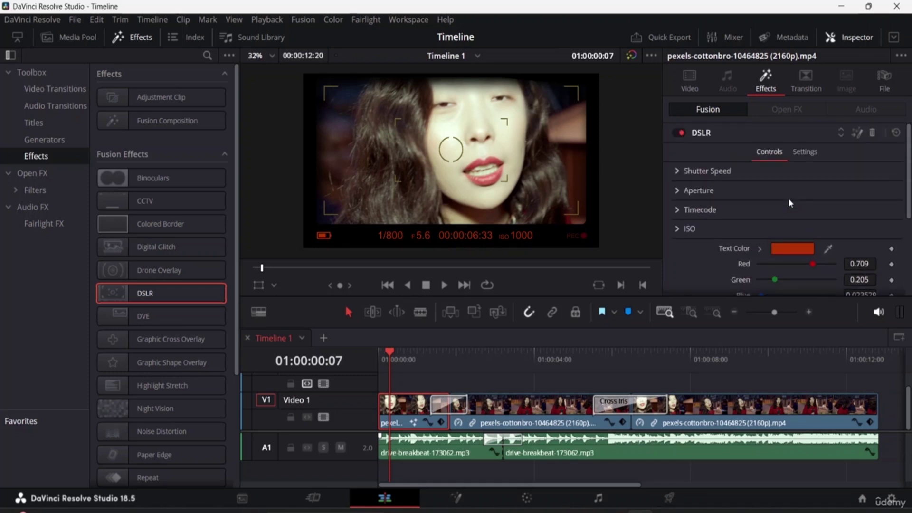
Examine the DSLR effect's Settings, including its Comments section, and review its Controls again.
{"action": "left_click", "coordinate": [800, 155]}
{"action": "scroll", "coordinate": [768, 195], "scroll_direction": "down", "scroll_amount": 1}
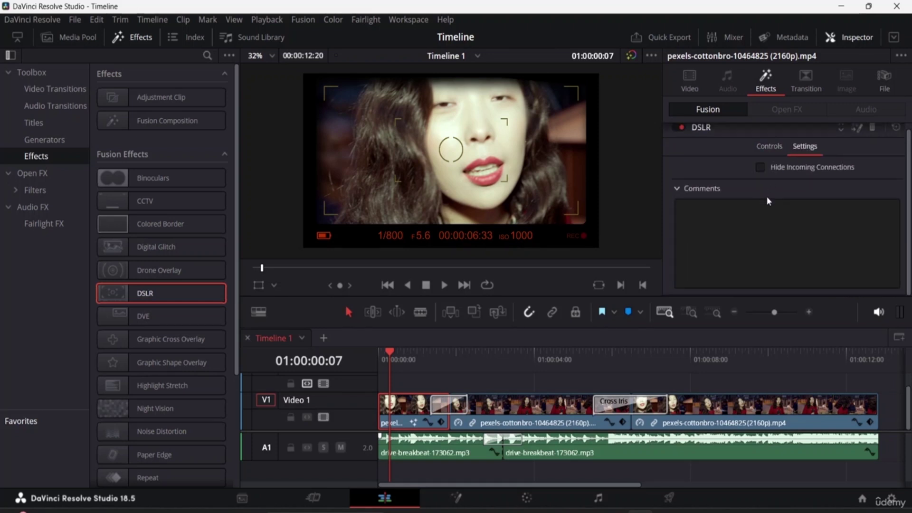
{"action": "left_click", "coordinate": [678, 190]}
{"action": "left_click", "coordinate": [678, 195]}
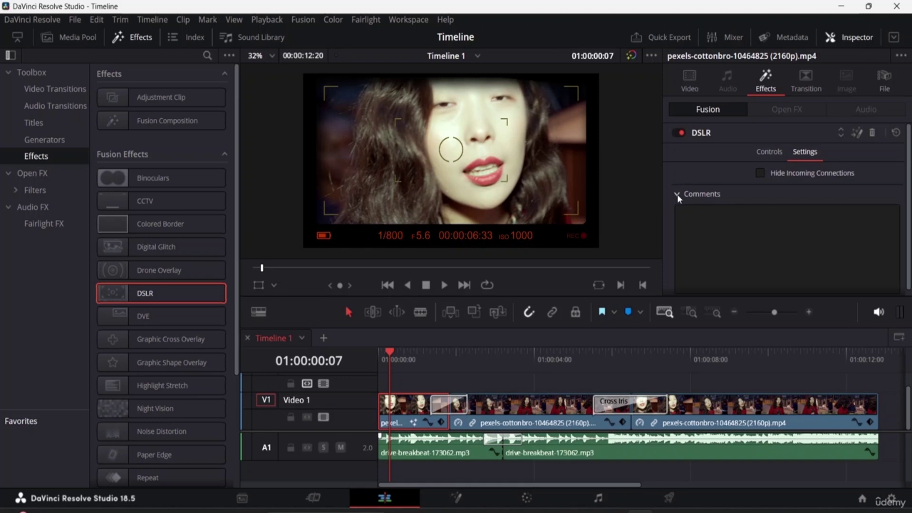
{"action": "left_click", "coordinate": [678, 195]}
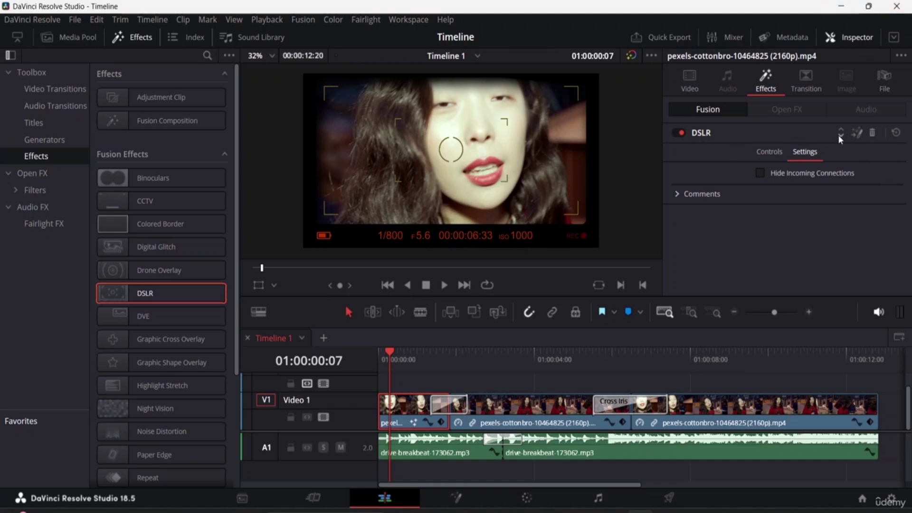
{"action": "left_click", "coordinate": [701, 132]}
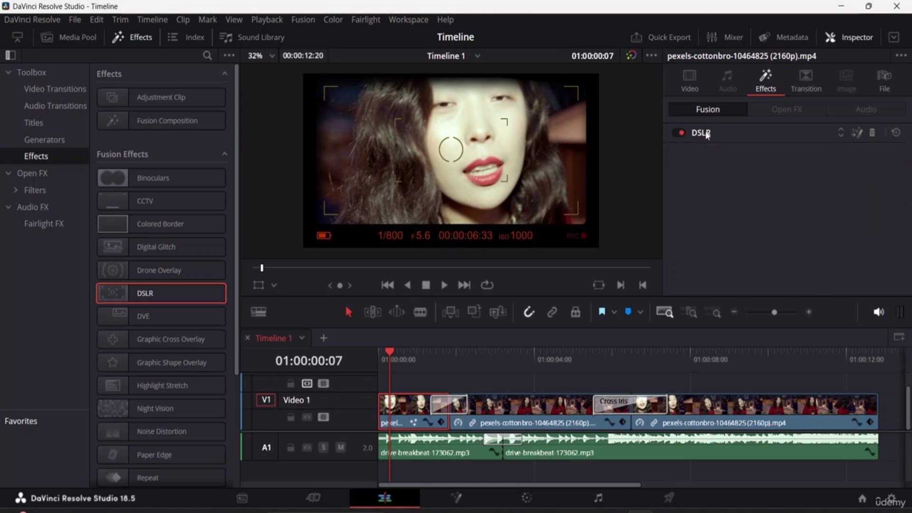
{"action": "left_click", "coordinate": [703, 134]}
{"action": "left_click", "coordinate": [783, 158]}
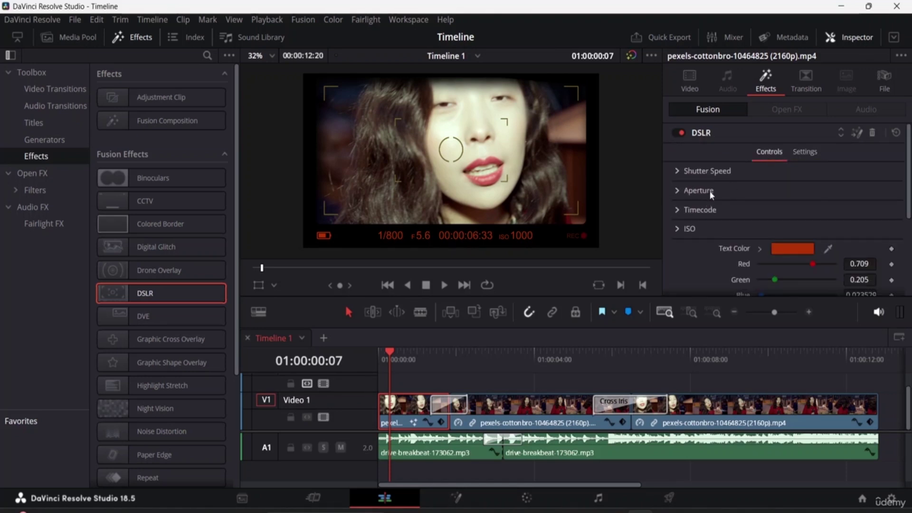
{"action": "scroll", "coordinate": [712, 190], "scroll_direction": "down", "scroll_amount": 10}
{"action": "scroll", "coordinate": [726, 211], "scroll_direction": "up", "scroll_amount": 10}
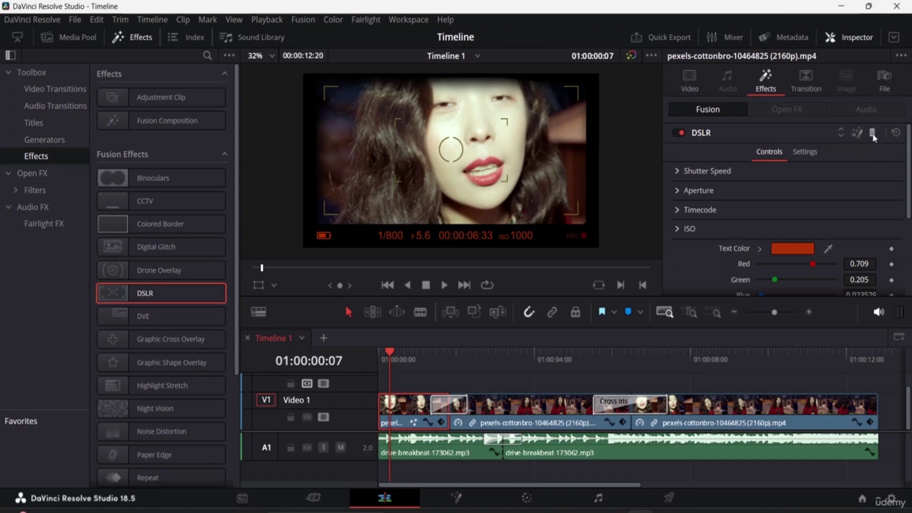
Delete the DSLR effect from the first Video 1 clip and look over the clip's remaining video settings.
{"action": "left_click", "coordinate": [872, 134]}
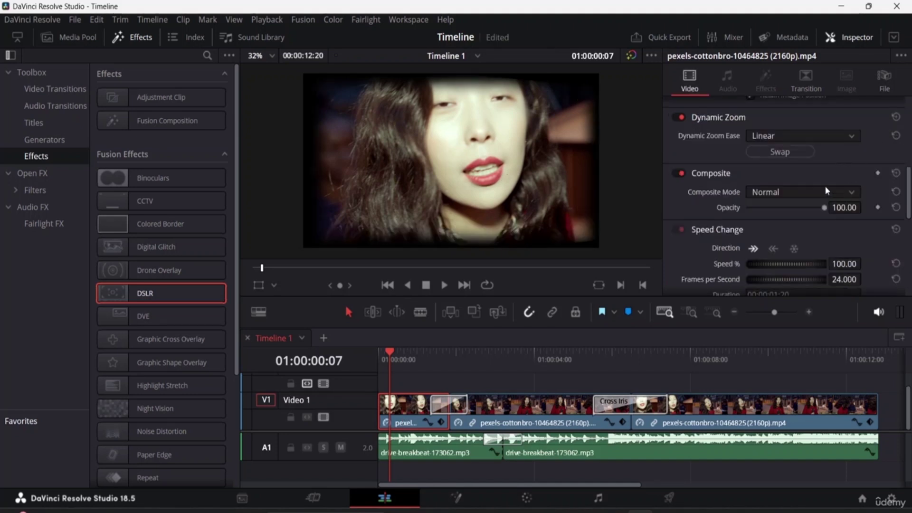
{"action": "scroll", "coordinate": [720, 204], "scroll_direction": "down", "scroll_amount": 10}
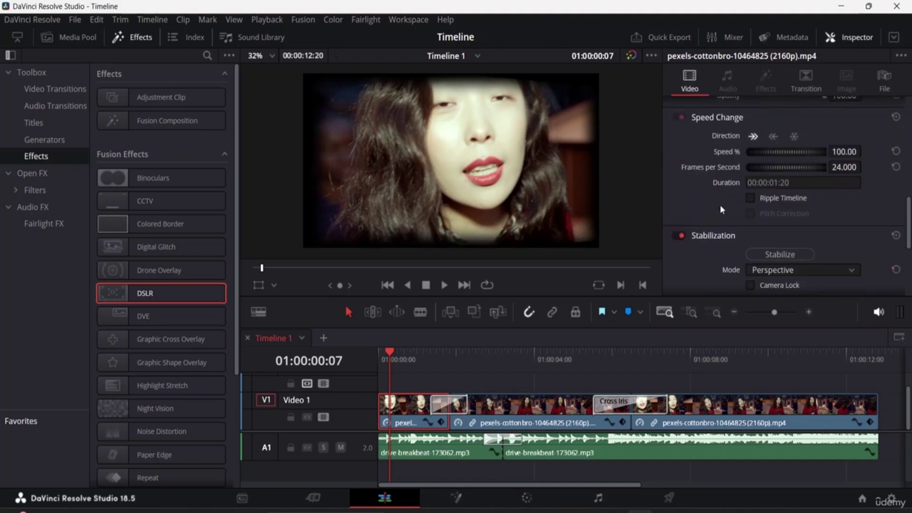
{"action": "scroll", "coordinate": [715, 185], "scroll_direction": "up", "scroll_amount": 3}
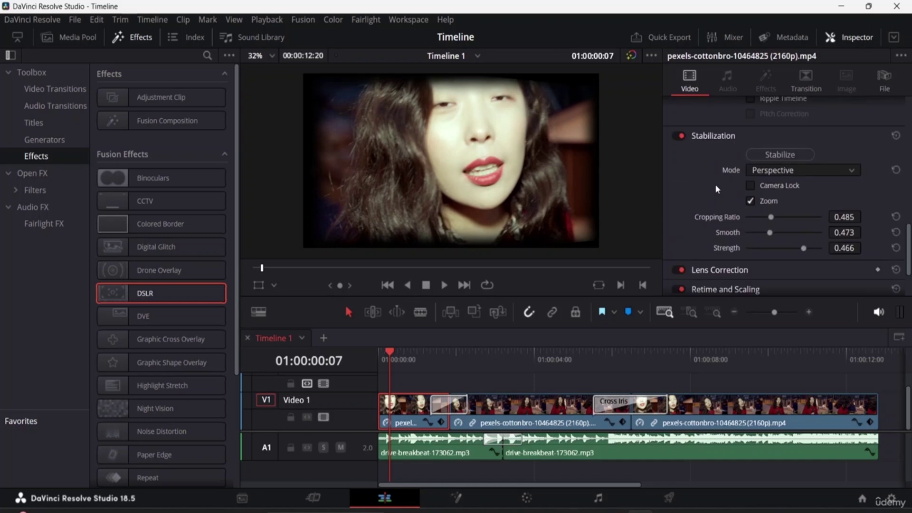
Browse the Fusion effects and select Night Vision.
{"action": "scroll", "coordinate": [133, 311], "scroll_direction": "down", "scroll_amount": 3}
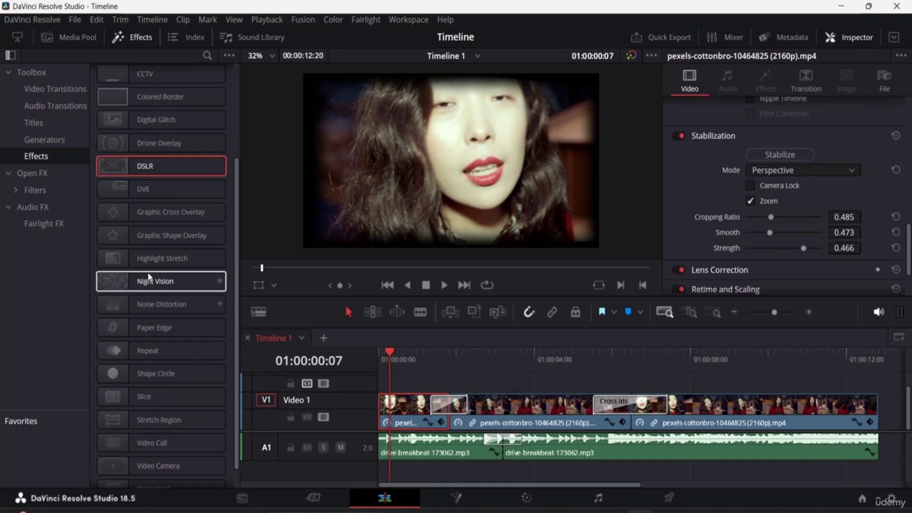
{"action": "scroll", "coordinate": [148, 276], "scroll_direction": "up", "scroll_amount": 3}
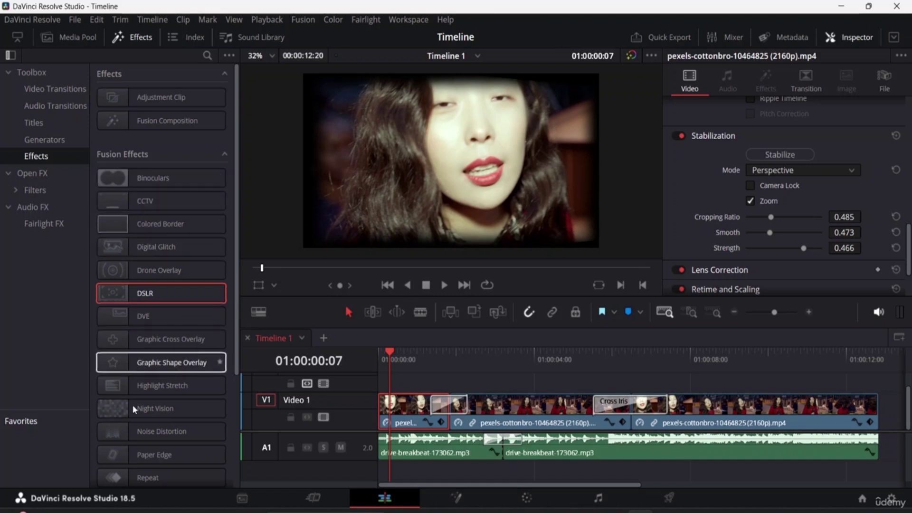
{"action": "left_click", "coordinate": [119, 401]}
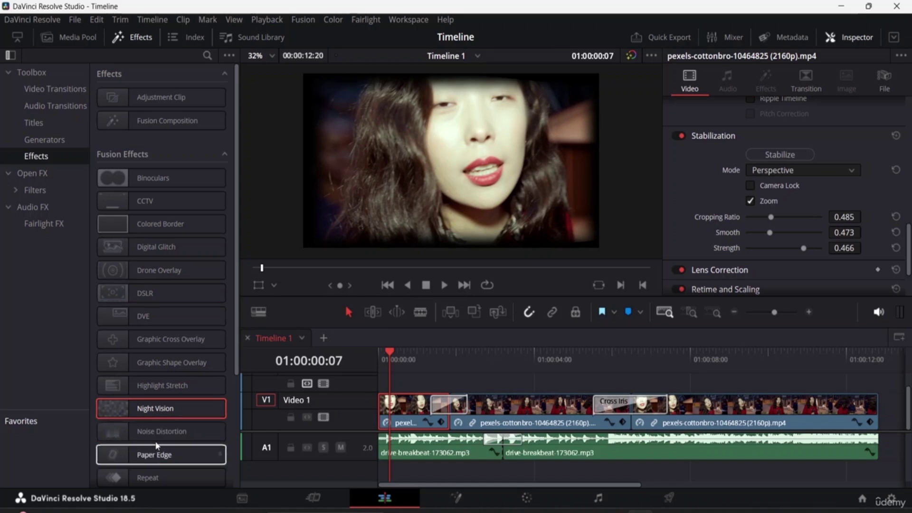
Apply the Noise Distortion effect to the first Video 1 clip and look over its effect controls.
{"action": "left_click", "coordinate": [132, 434]}
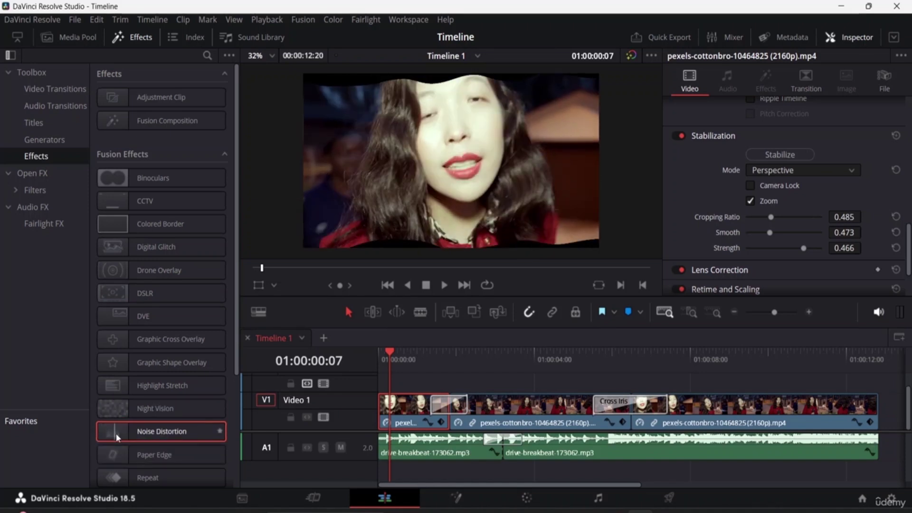
{"action": "left_click_drag", "start_coordinate": [114, 433], "coordinate": [416, 414]}
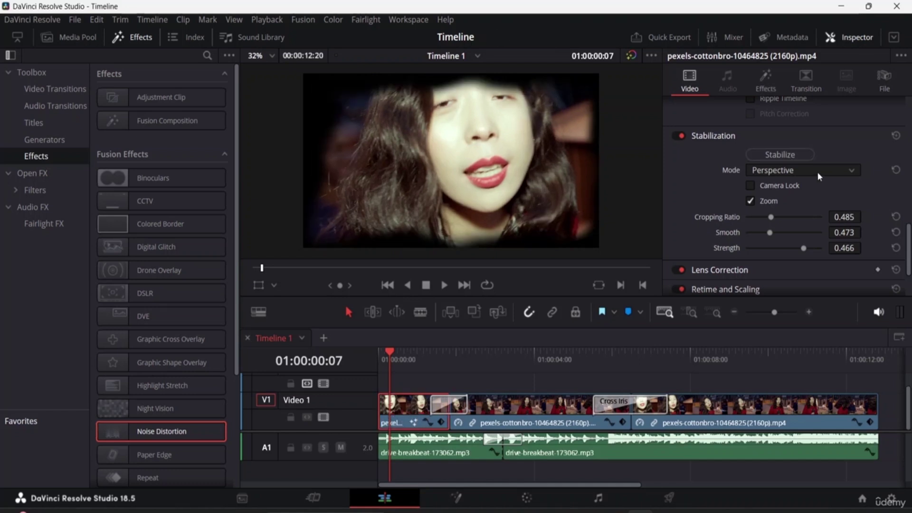
{"action": "left_click", "coordinate": [762, 87]}
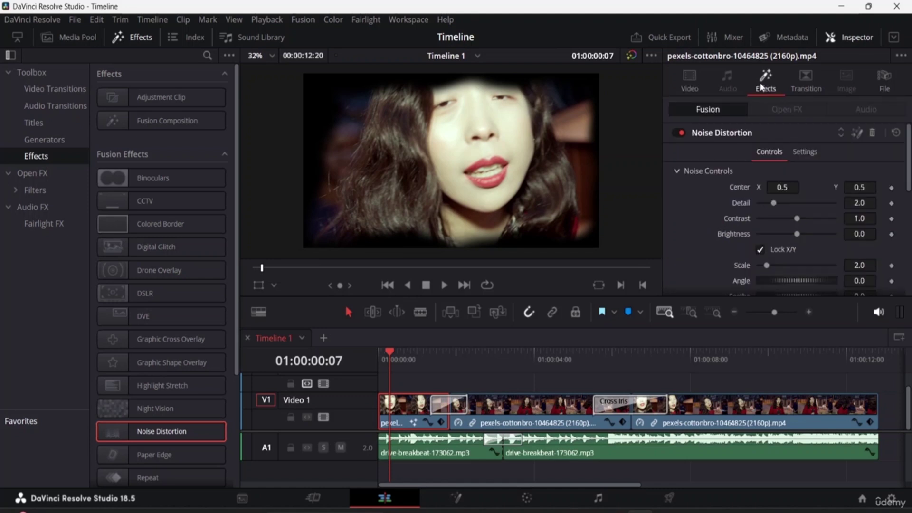
{"action": "scroll", "coordinate": [693, 197], "scroll_direction": "down", "scroll_amount": 5}
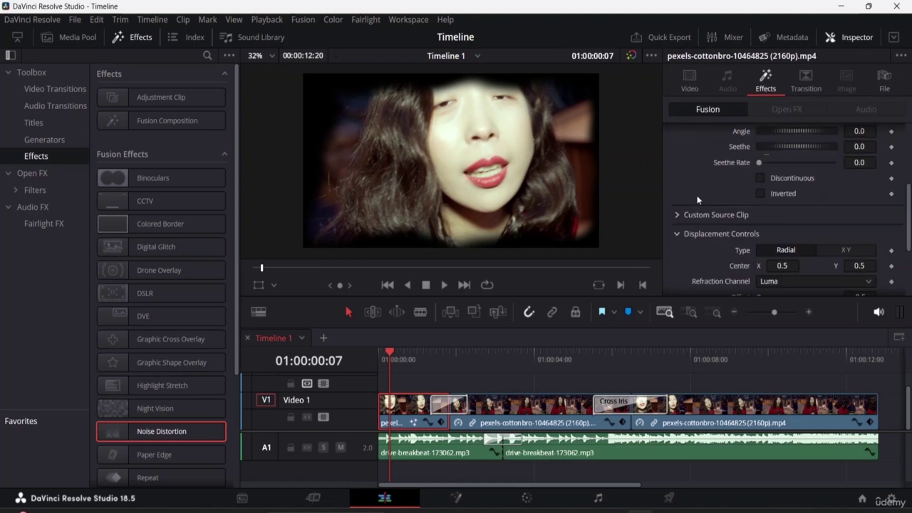
{"action": "scroll", "coordinate": [697, 195], "scroll_direction": "up", "scroll_amount": 5}
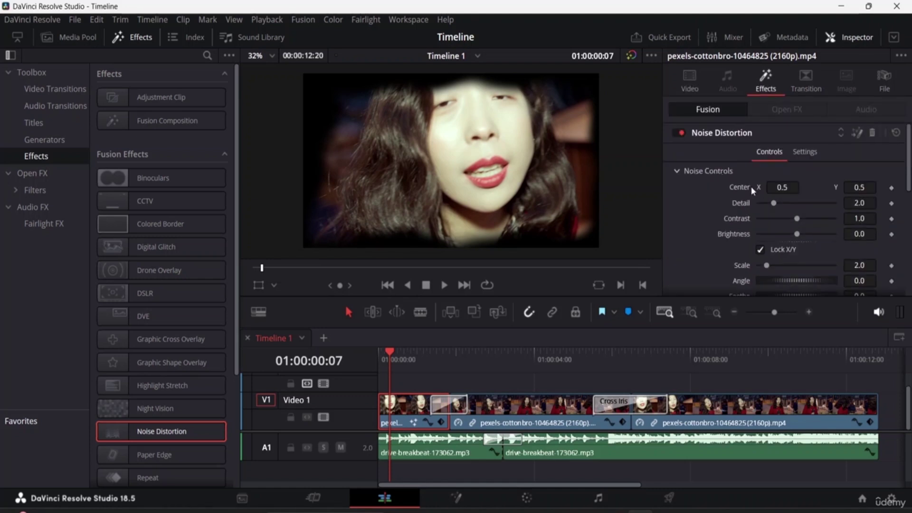
Set the Noise Distortion's Detail to 1.73, Contrast 1.13, Brightness -0.09, Scale 3.62, Angle 10.4, Seethe -0.13 and Seethe Rate 0.118.
{"action": "left_click_drag", "start_coordinate": [774, 204], "coordinate": [774, 268]}
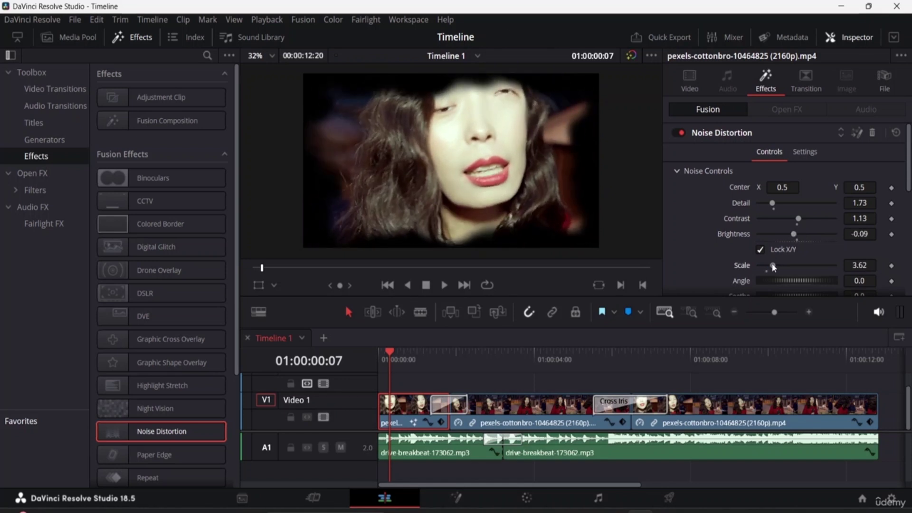
{"action": "scroll", "coordinate": [786, 266], "scroll_direction": "down", "scroll_amount": 2}
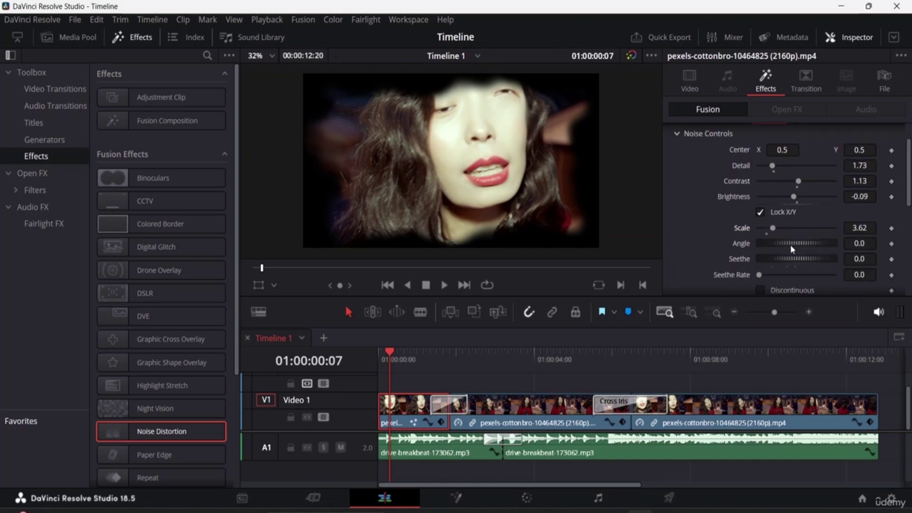
{"action": "left_click_drag", "start_coordinate": [798, 240], "coordinate": [775, 258]}
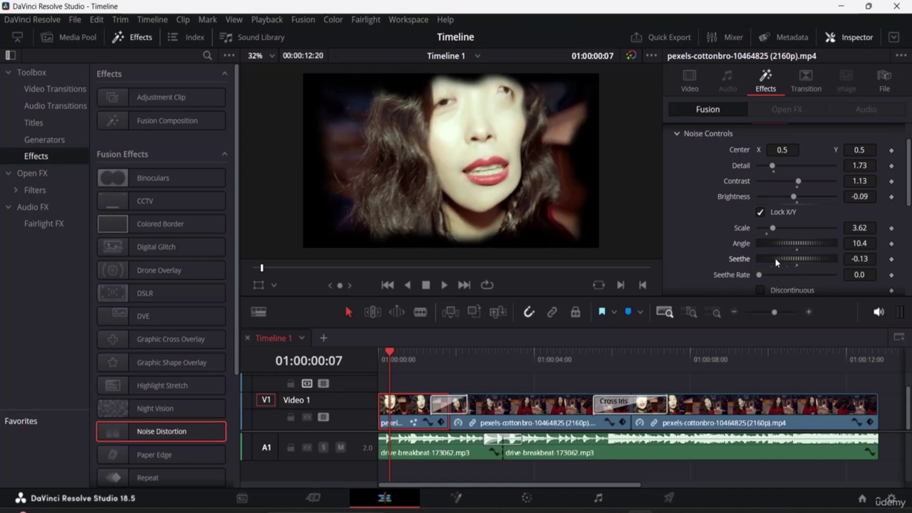
{"action": "scroll", "coordinate": [780, 275], "scroll_direction": "down", "scroll_amount": 2}
{"action": "left_click_drag", "start_coordinate": [760, 201], "coordinate": [767, 202]}
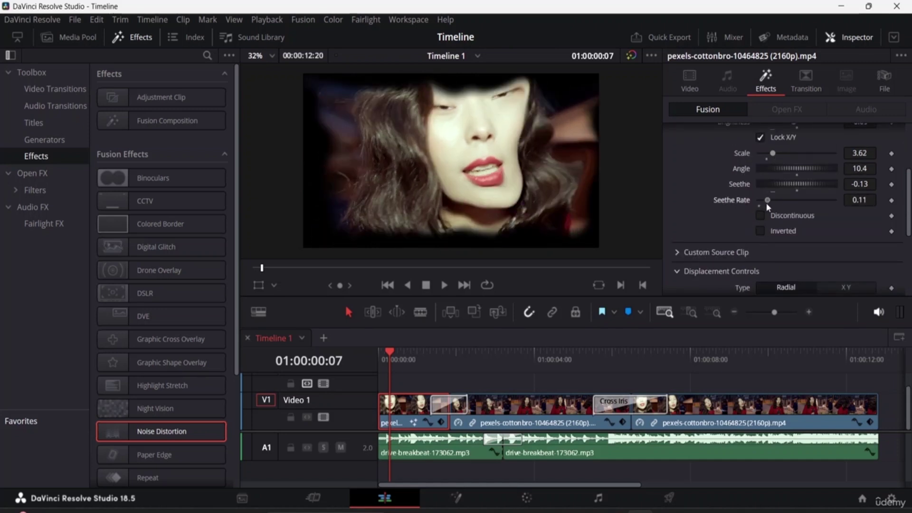
{"action": "scroll", "coordinate": [775, 226], "scroll_direction": "down", "scroll_amount": 1}
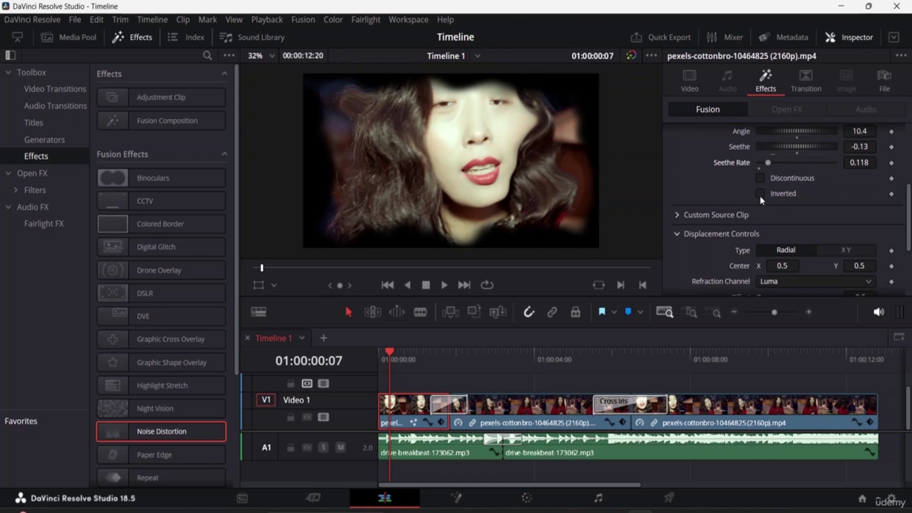
Review the Noise Distortion's Custom Source Clip options, toggle the vertical flip and collapse the section.
{"action": "scroll", "coordinate": [720, 220], "scroll_direction": "down", "scroll_amount": 1}
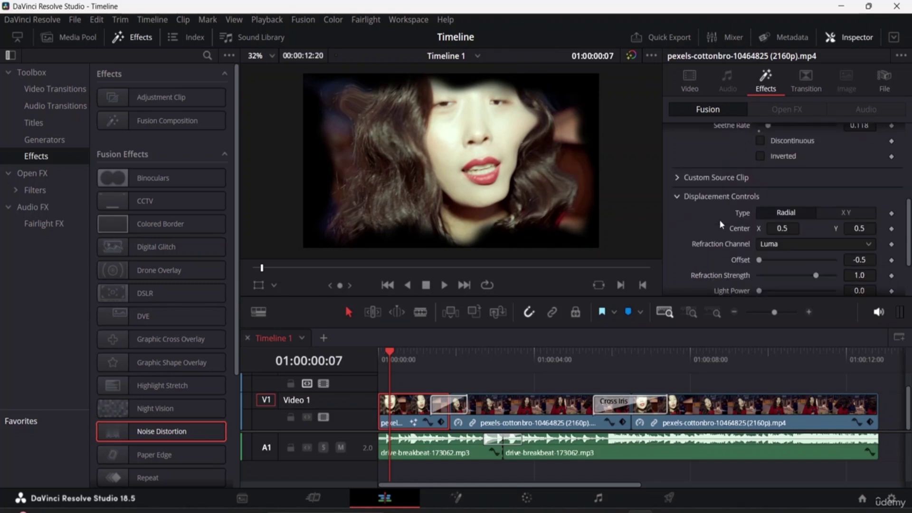
{"action": "left_click", "coordinate": [679, 175]}
{"action": "scroll", "coordinate": [756, 198], "scroll_direction": "down", "scroll_amount": 4}
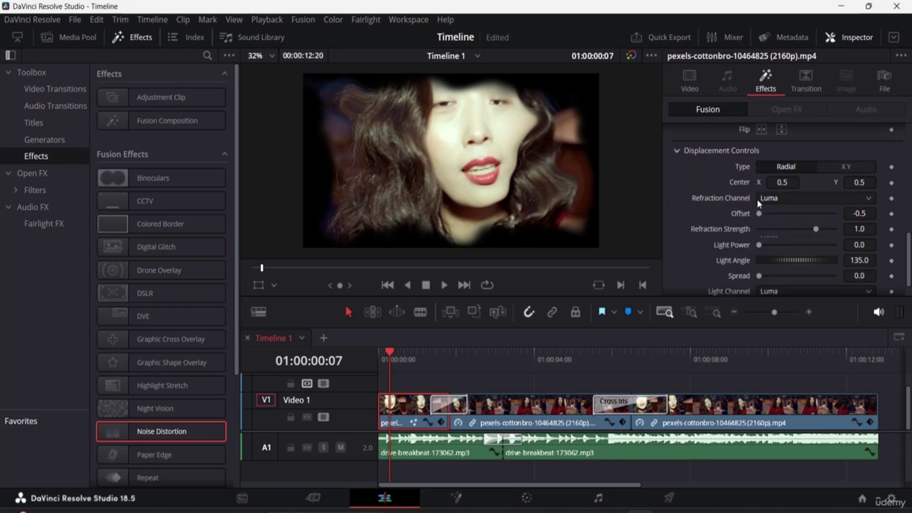
{"action": "scroll", "coordinate": [756, 198], "scroll_direction": "up", "scroll_amount": 3}
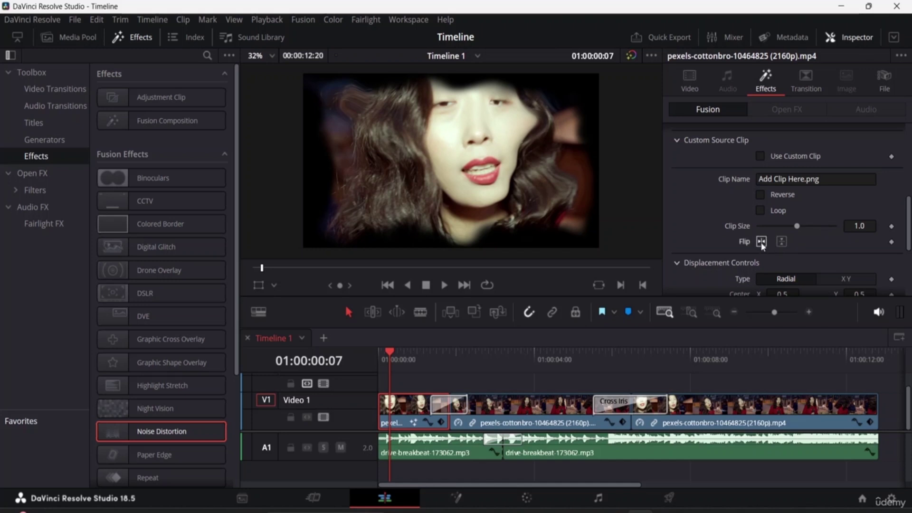
{"action": "left_click", "coordinate": [781, 242]}
{"action": "left_click", "coordinate": [679, 138]}
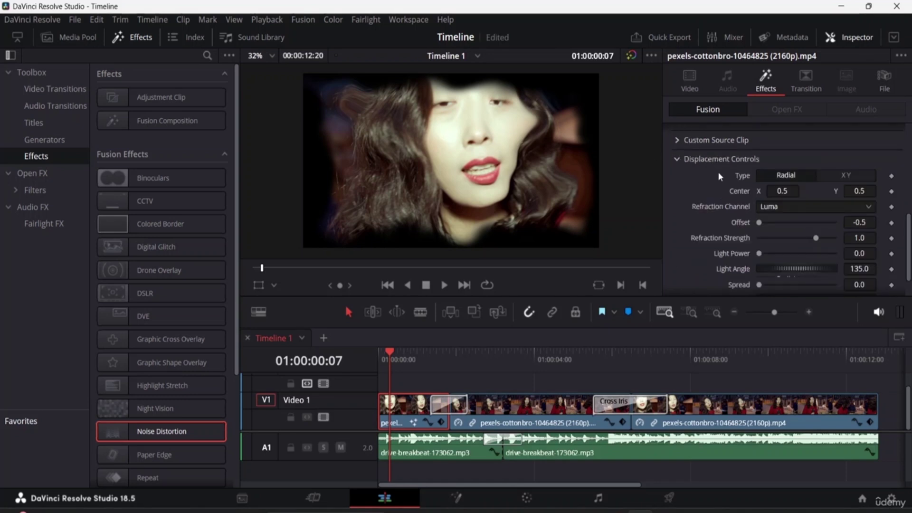
Set the Noise Distortion's Shading Contrast to -0.52, Brightness to 0.33, Saturation to 0.75 and Blend to 0.677.
{"action": "scroll", "coordinate": [717, 172], "scroll_direction": "down", "scroll_amount": 1}
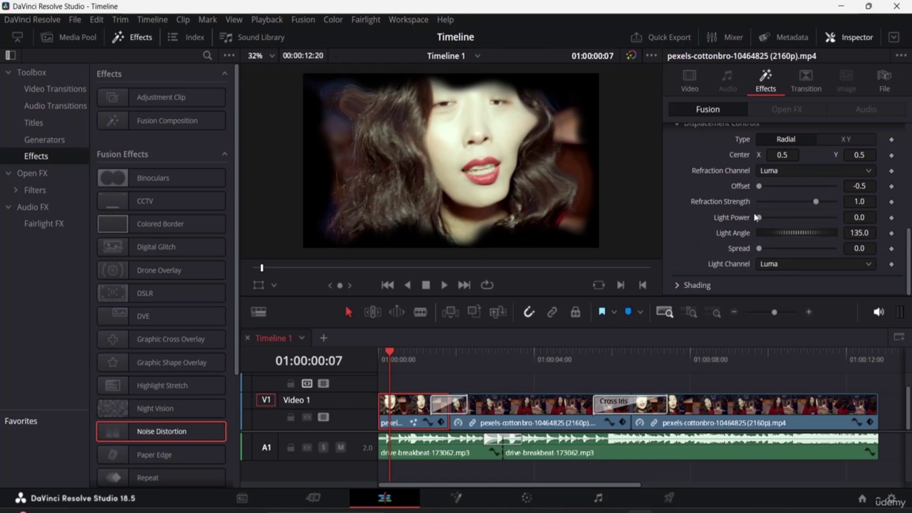
{"action": "scroll", "coordinate": [746, 197], "scroll_direction": "up", "scroll_amount": 2}
{"action": "scroll", "coordinate": [749, 206], "scroll_direction": "down", "scroll_amount": 2}
{"action": "scroll", "coordinate": [742, 178], "scroll_direction": "up", "scroll_amount": 1}
{"action": "scroll", "coordinate": [747, 199], "scroll_direction": "down", "scroll_amount": 1}
{"action": "left_click", "coordinate": [678, 287]}
{"action": "scroll", "coordinate": [731, 266], "scroll_direction": "down", "scroll_amount": 3}
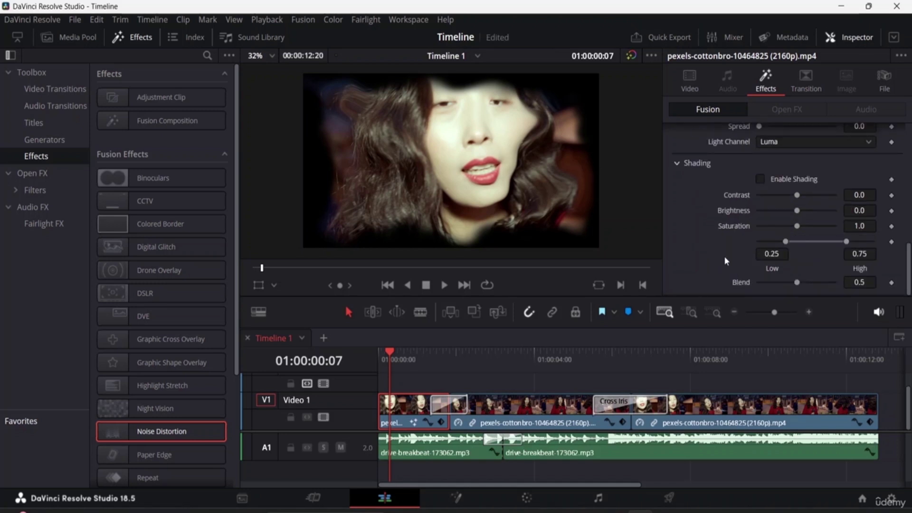
{"action": "mouse_move", "coordinate": [798, 195]}
{"action": "left_mouse_down"}
{"action": "mouse_move", "coordinate": [778, 195]}
{"action": "mouse_move", "coordinate": [809, 214]}
{"action": "mouse_move", "coordinate": [788, 227]}
{"action": "left_mouse_up"}
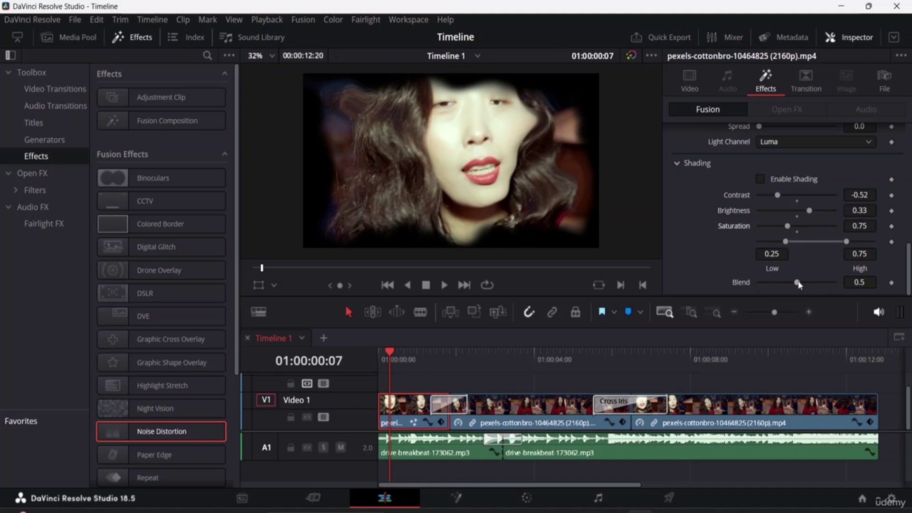
{"action": "left_click_drag", "start_coordinate": [798, 285], "coordinate": [810, 284]}
Play the timeline from its start to preview the Noise Distortion on the first clip.
{"action": "left_click_drag", "start_coordinate": [392, 354], "coordinate": [379, 353]}
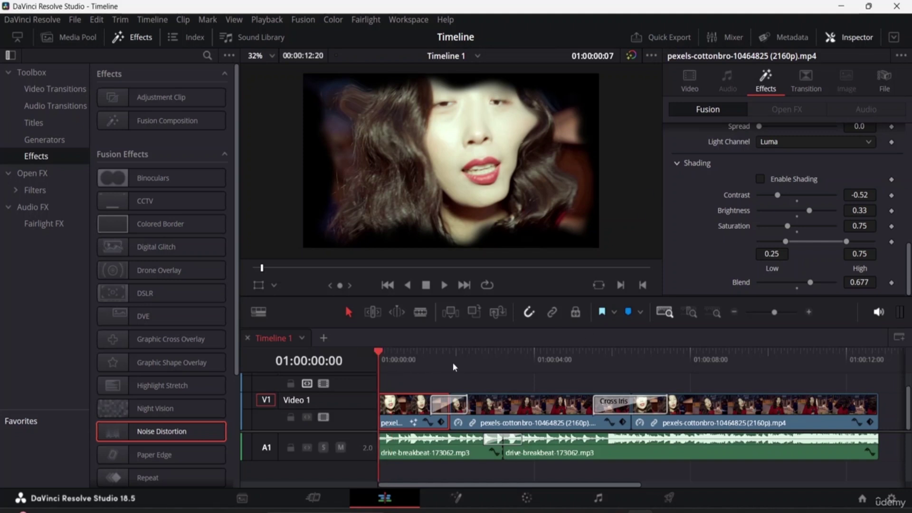
{"action": "key", "text": "space"}
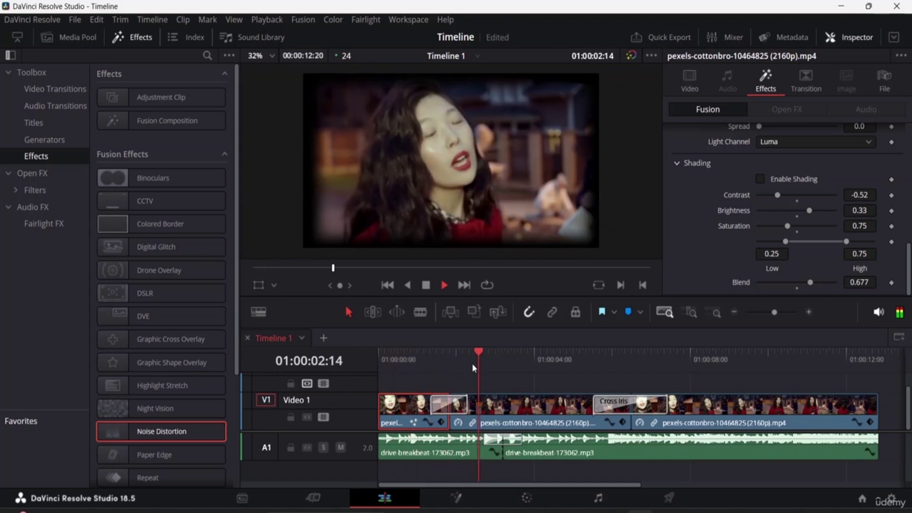
{"action": "key", "text": "space"}
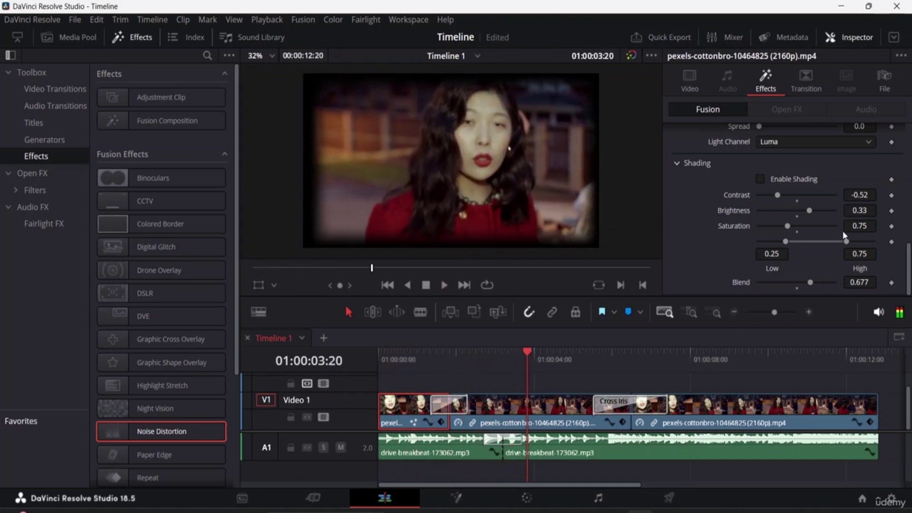
Disable the Noise Distortion effect and play the first clip again for comparison.
{"action": "scroll", "coordinate": [820, 206], "scroll_direction": "up", "scroll_amount": 5}
{"action": "scroll", "coordinate": [780, 184], "scroll_direction": "up", "scroll_amount": 5}
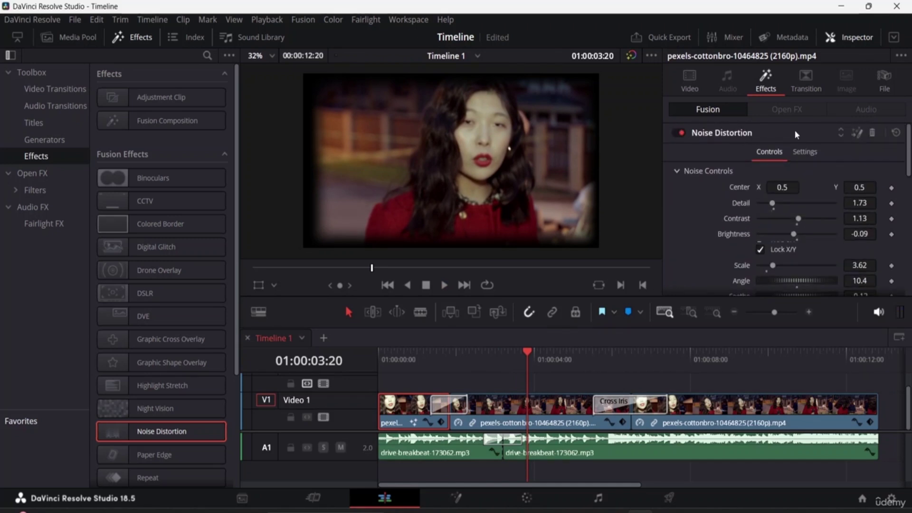
{"action": "left_click", "coordinate": [678, 133]}
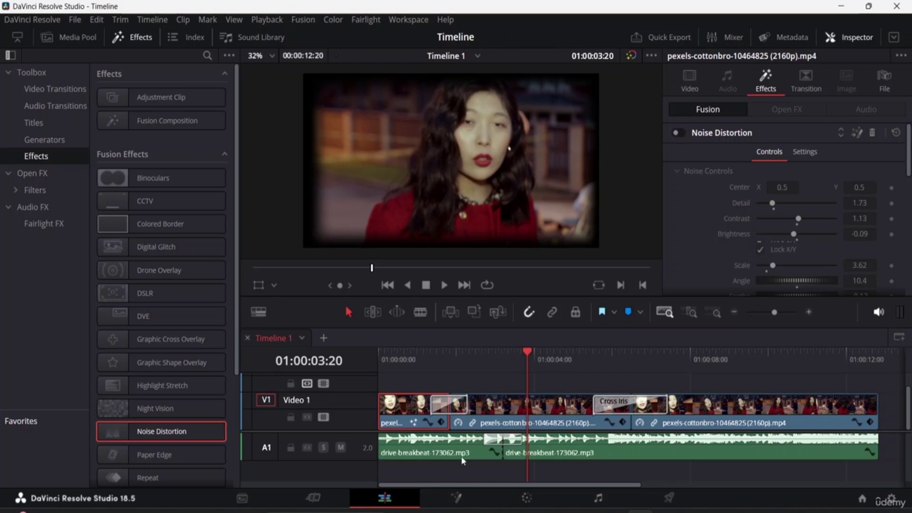
{"action": "left_click_drag", "start_coordinate": [528, 353], "coordinate": [396, 352]}
{"action": "key", "text": "space"}
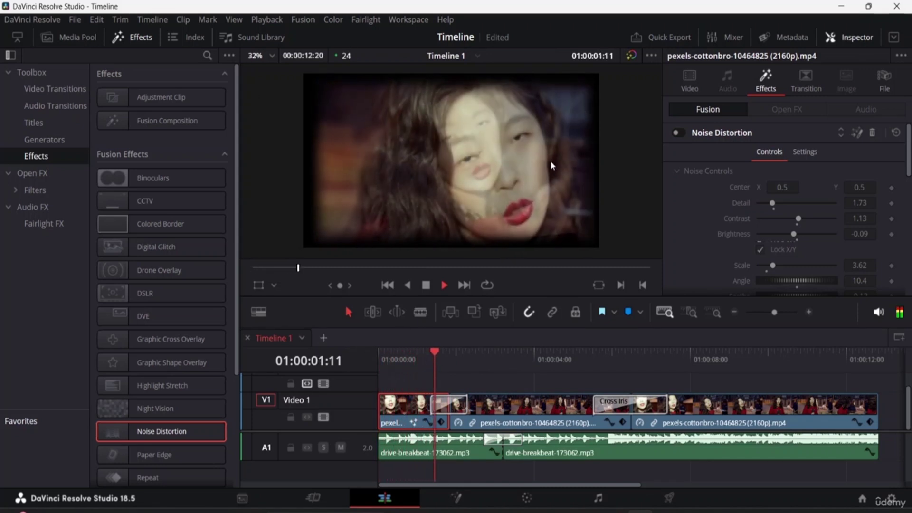
{"action": "key", "text": "space"}
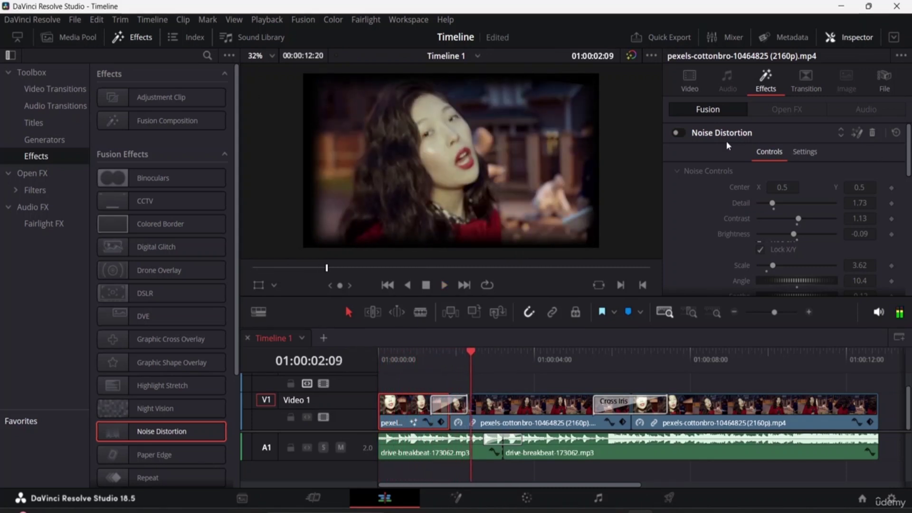
Re-enable the Noise Distortion effect and replay the timeline from its start.
{"action": "left_click", "coordinate": [679, 133]}
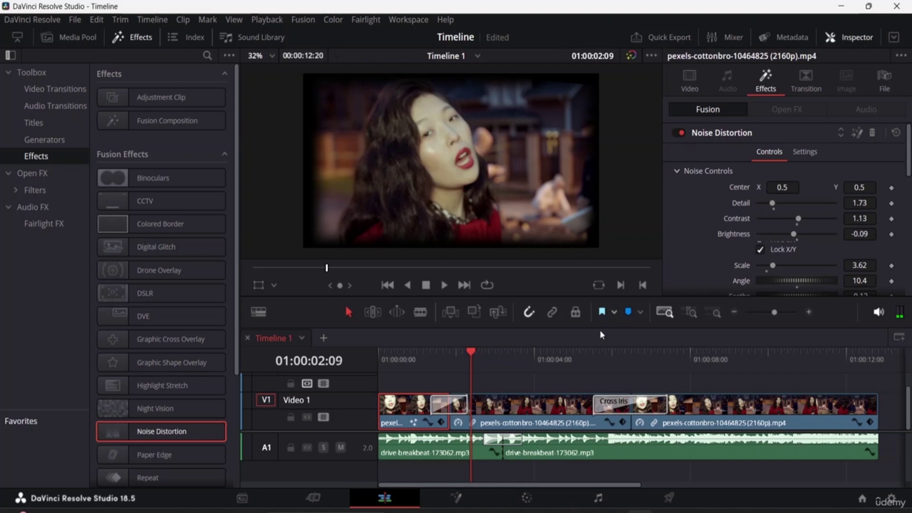
{"action": "left_click_drag", "start_coordinate": [477, 358], "coordinate": [332, 342]}
{"action": "key", "text": "space"}
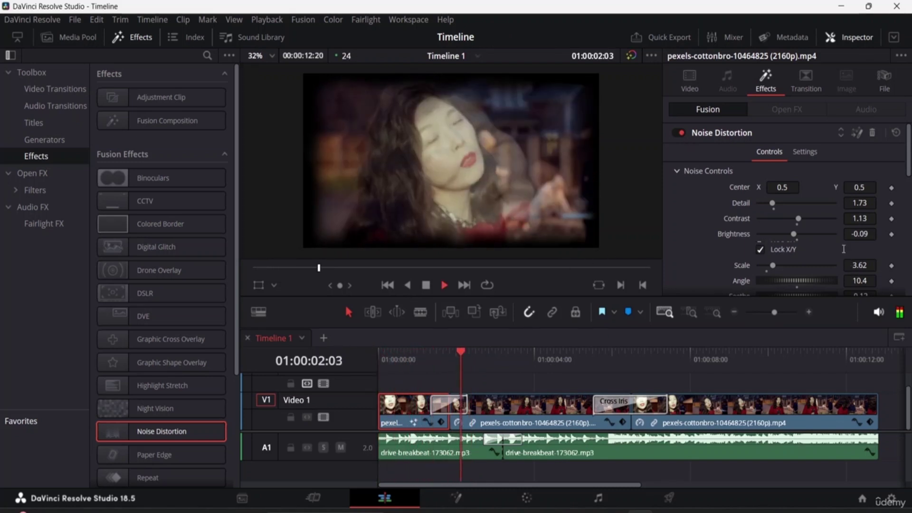
{"action": "key", "text": "space"}
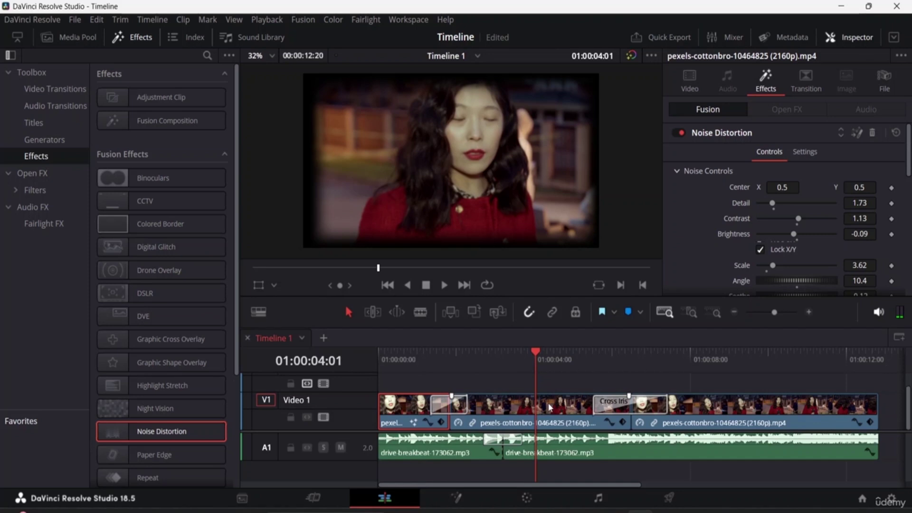
Browse the remaining Fusion effects and delete the Noise Distortion from the first Video 1 clip.
{"action": "scroll", "coordinate": [184, 340], "scroll_direction": "down", "scroll_amount": 3}
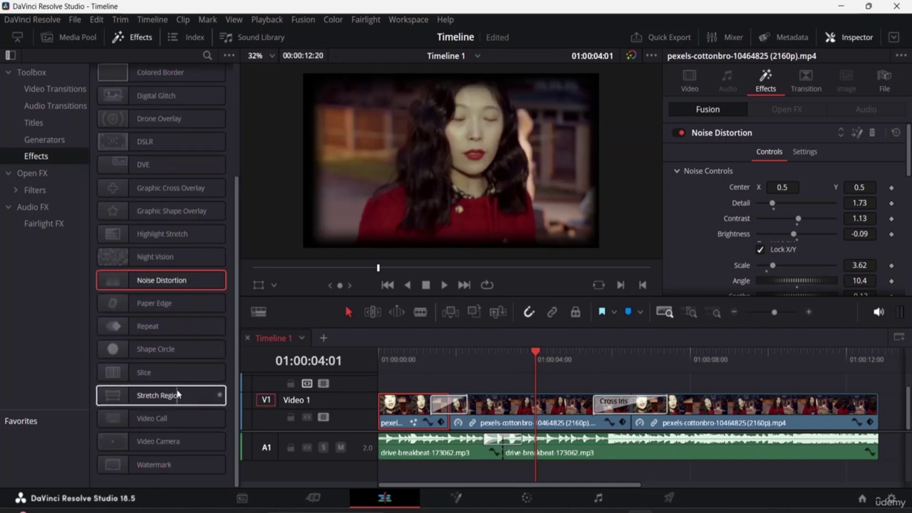
{"action": "scroll", "coordinate": [173, 329], "scroll_direction": "up", "scroll_amount": 3}
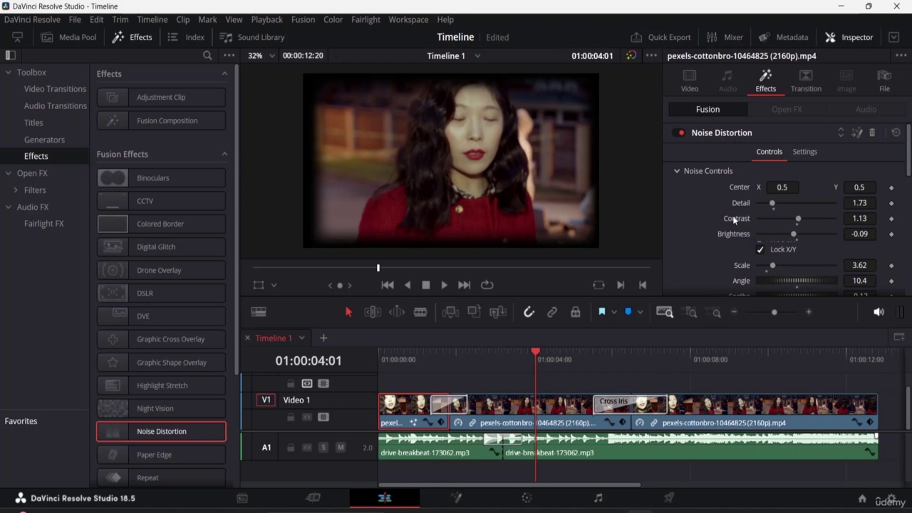
{"action": "left_click", "coordinate": [874, 133]}
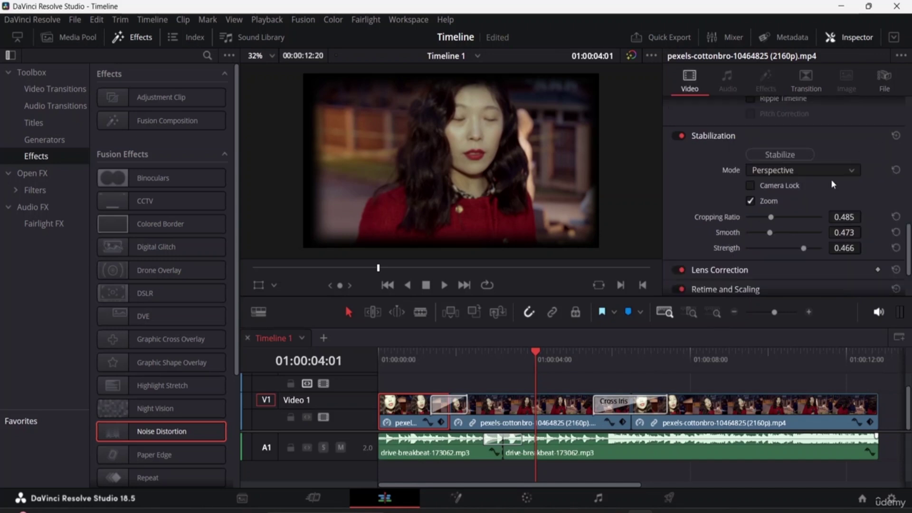
{"action": "scroll", "coordinate": [734, 198], "scroll_direction": "up", "scroll_amount": 10}
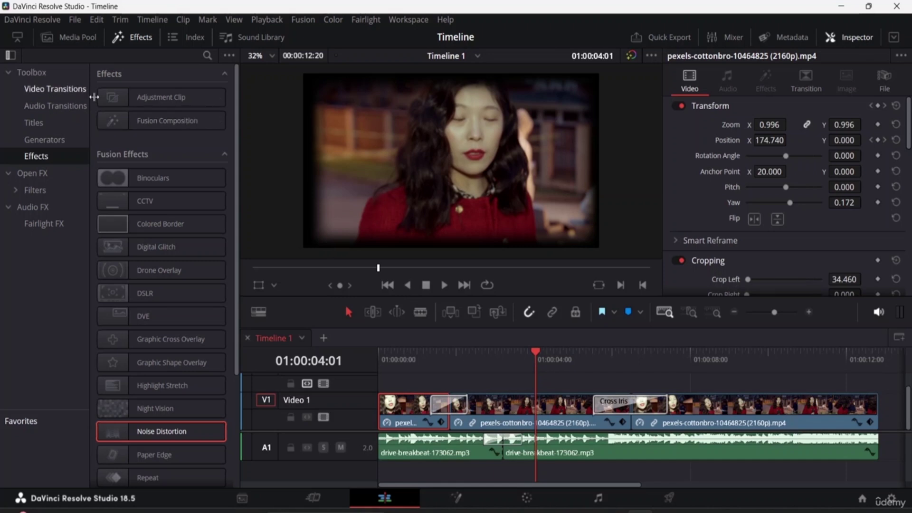
Add an Adjustment Clip on Video 3 starting at about 01:00:00:13 and enlarge the timeline area to show all tracks.
{"action": "left_click", "coordinate": [122, 102]}
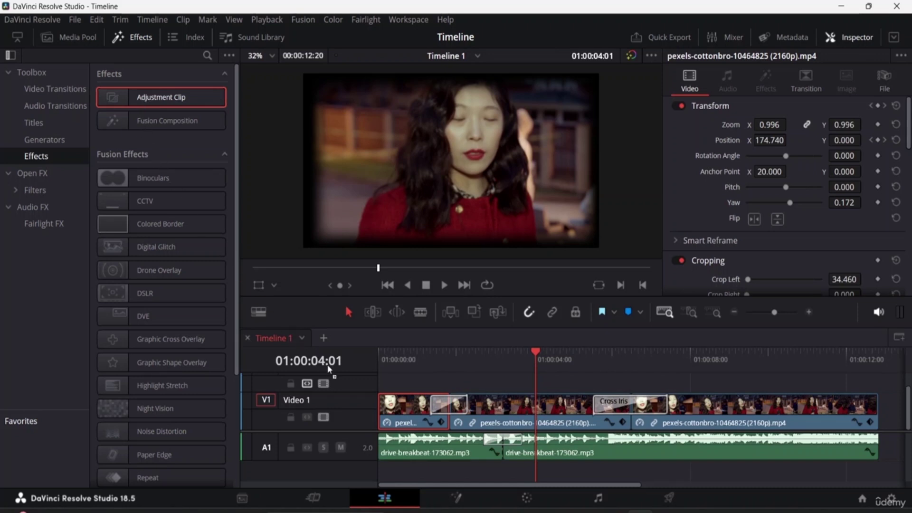
{"action": "left_click_drag", "start_coordinate": [370, 375], "coordinate": [389, 370]}
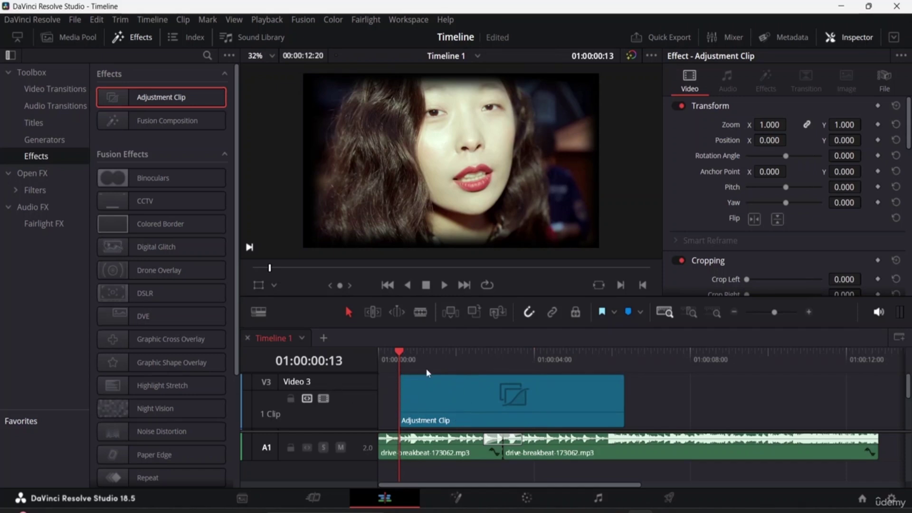
{"action": "scroll", "coordinate": [433, 377], "scroll_direction": "down", "scroll_amount": 2}
{"action": "scroll", "coordinate": [432, 376], "scroll_direction": "down", "scroll_amount": 2}
{"action": "scroll", "coordinate": [437, 380], "scroll_direction": "up", "scroll_amount": 1}
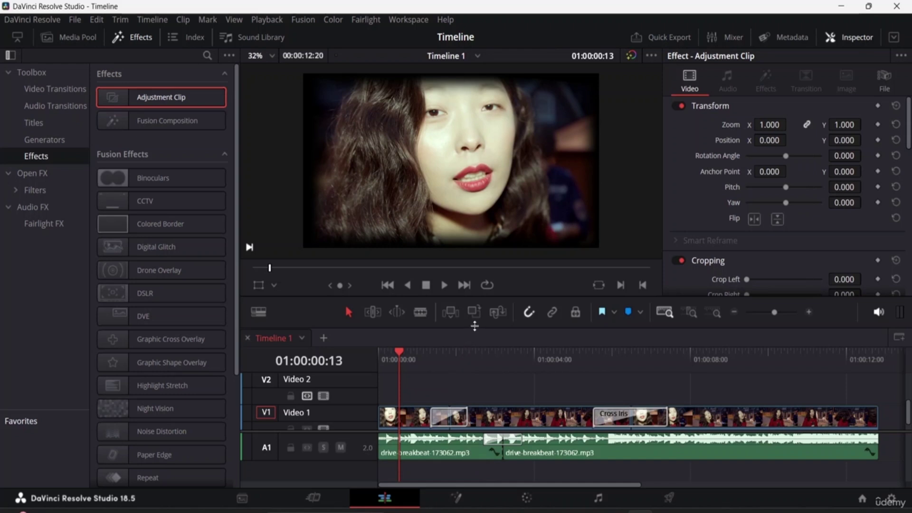
{"action": "left_click_drag", "start_coordinate": [473, 324], "coordinate": [474, 287]}
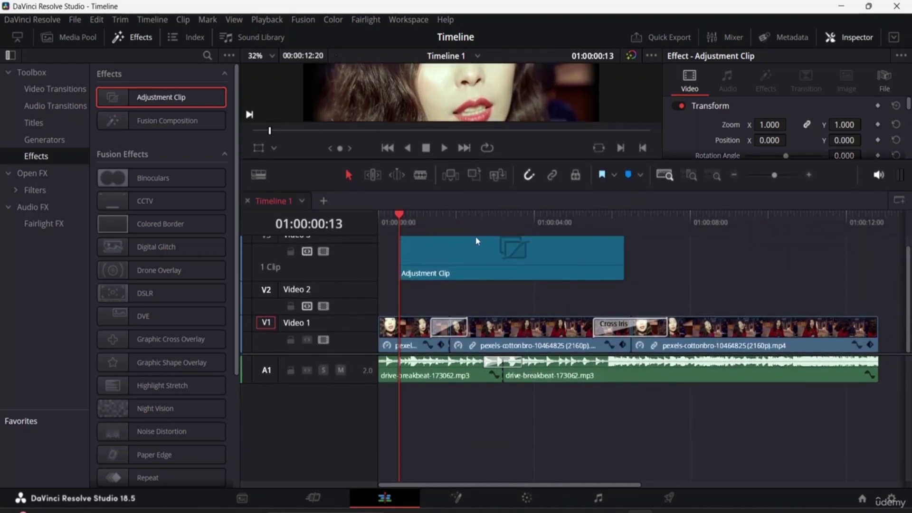
Move the Adjustment Clip down to Video 2 and extend it over the full length of the footage.
{"action": "left_click", "coordinate": [480, 251]}
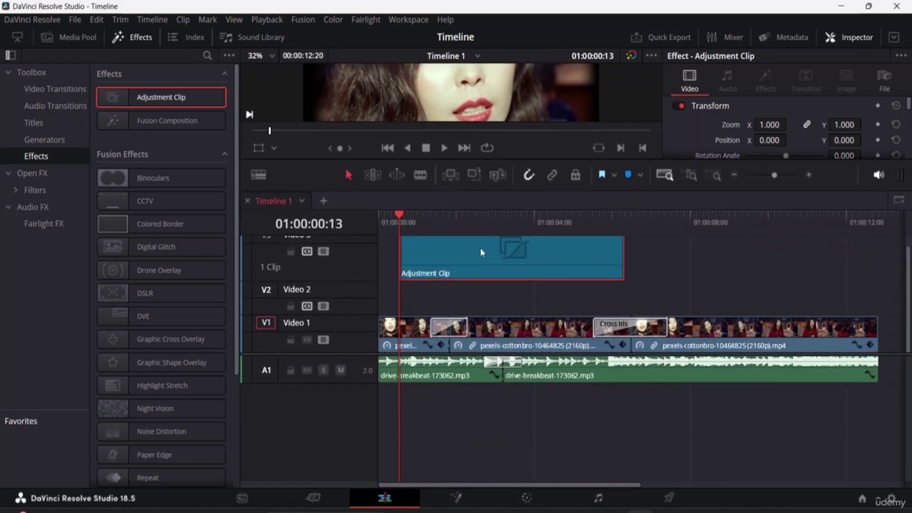
{"action": "left_click_drag", "start_coordinate": [459, 258], "coordinate": [440, 299]}
{"action": "left_click_drag", "start_coordinate": [602, 304], "coordinate": [879, 295]}
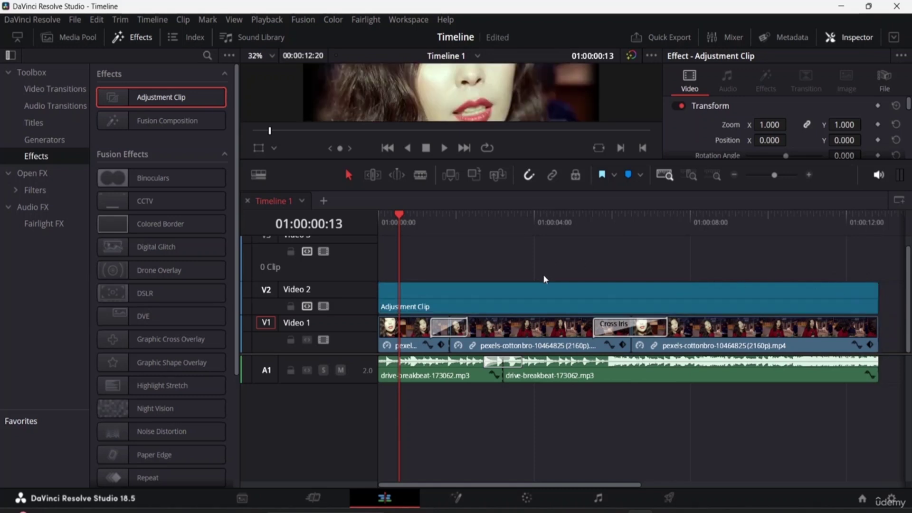
{"action": "scroll", "coordinate": [540, 284], "scroll_direction": "up", "scroll_amount": 1}
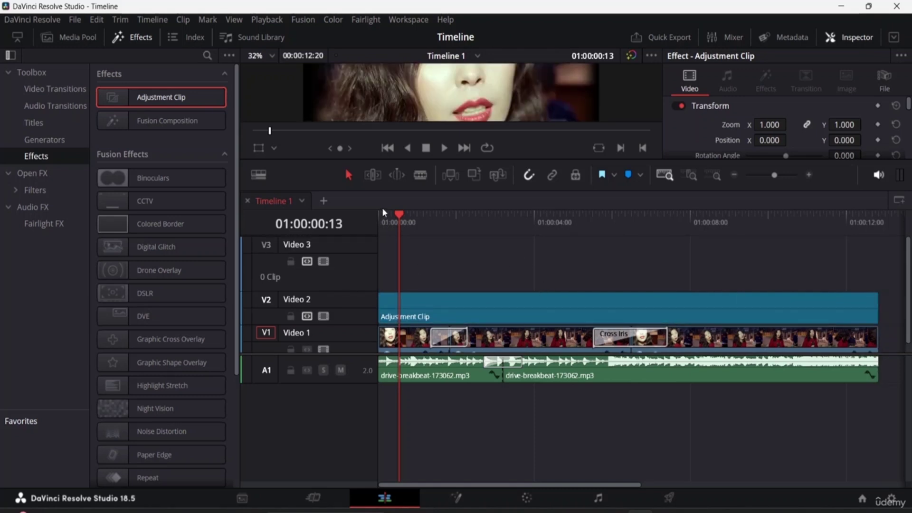
Return the playhead to the timeline's start, enlarge the viewer, and give the video tracks more room above the audio.
{"action": "left_click_drag", "start_coordinate": [399, 210], "coordinate": [372, 213]}
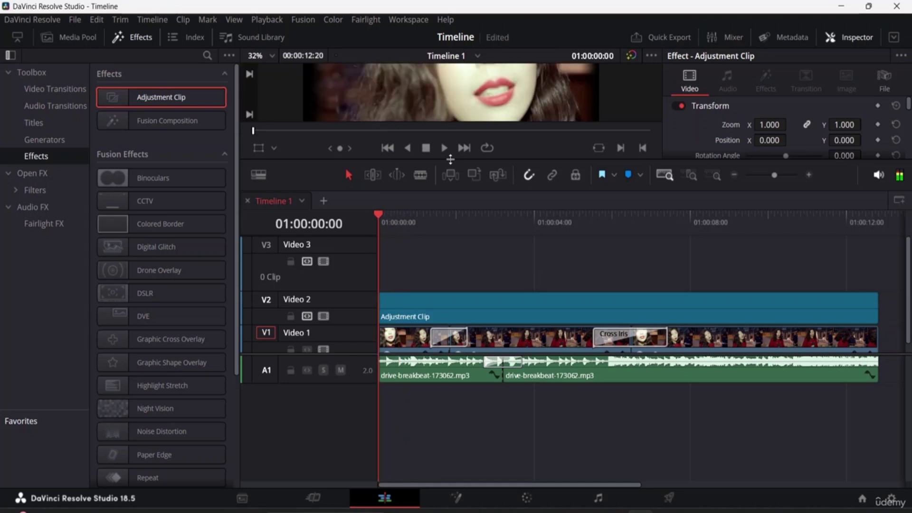
{"action": "left_click_drag", "start_coordinate": [455, 161], "coordinate": [454, 239]}
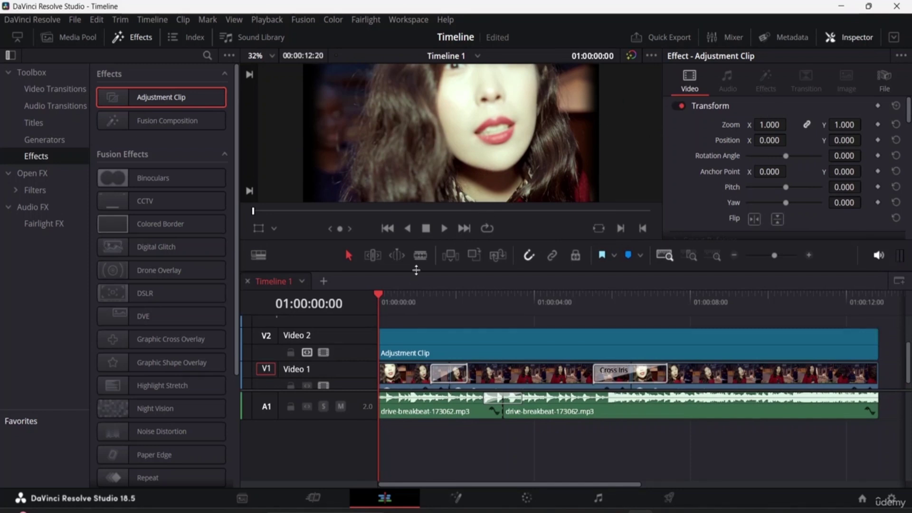
{"action": "left_click_drag", "start_coordinate": [416, 270], "coordinate": [416, 325]}
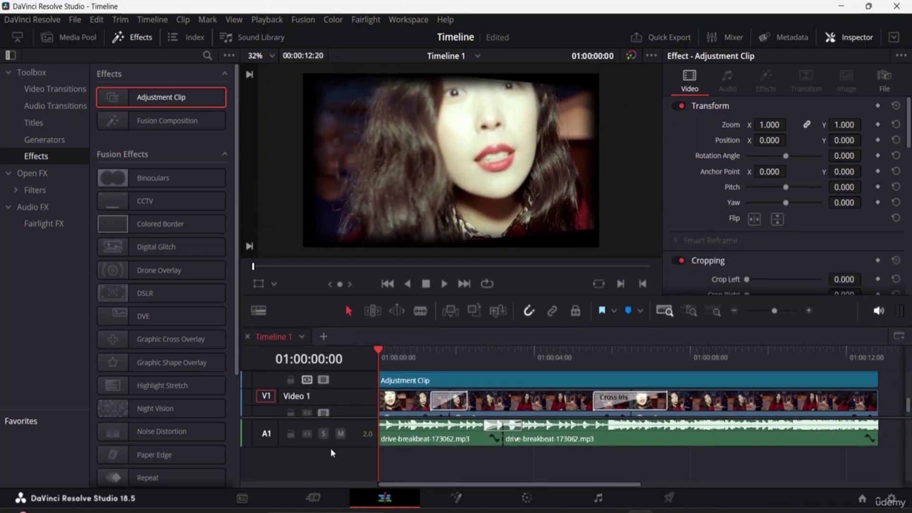
{"action": "left_click_drag", "start_coordinate": [340, 418], "coordinate": [339, 450]}
Apply the CCTV Fusion effect to the Adjustment Clip on Video 2 and play the timeline to preview it.
{"action": "left_click", "coordinate": [467, 402]}
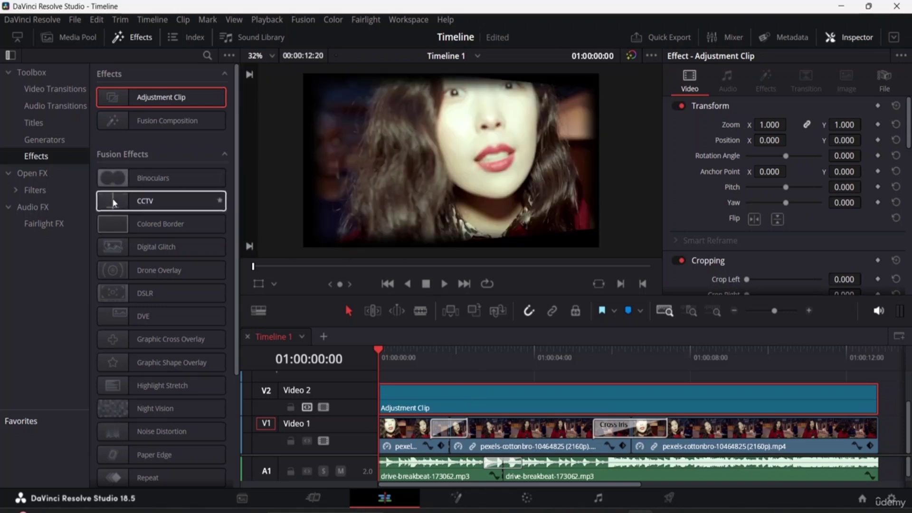
{"action": "left_click_drag", "start_coordinate": [114, 204], "coordinate": [427, 399]}
{"action": "left_click", "coordinate": [432, 399]}
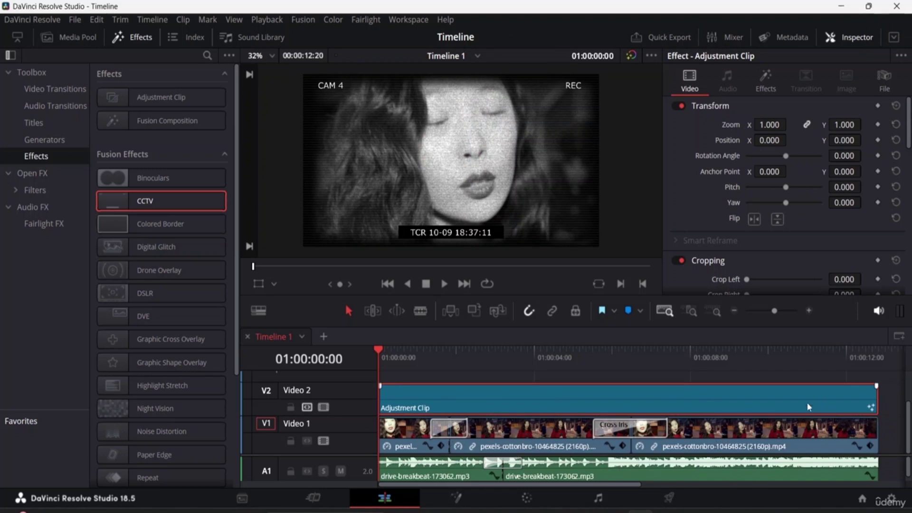
{"action": "key", "text": "space"}
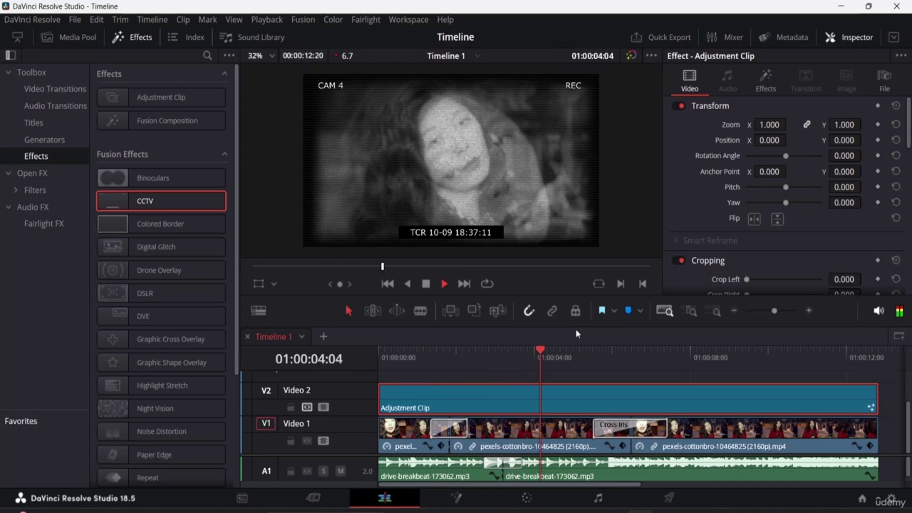
{"action": "key", "text": "space"}
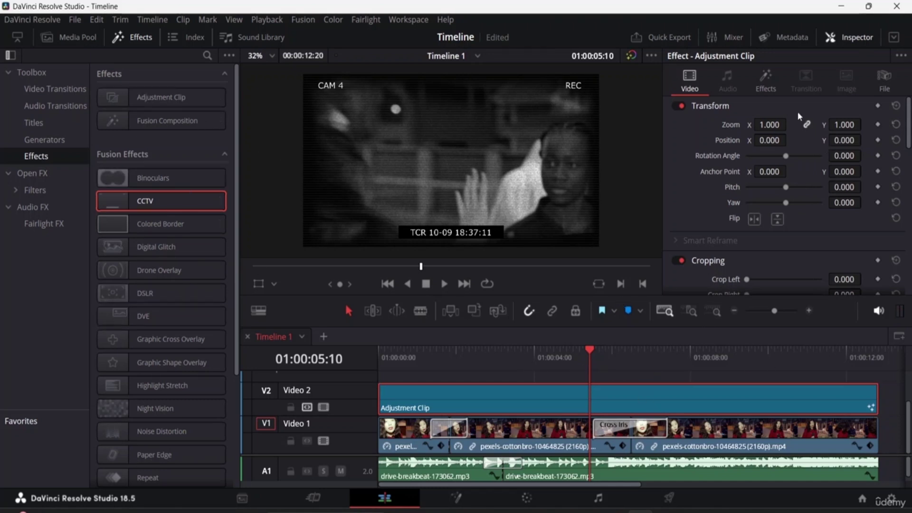
Replace the REC overlay text in the CCTV effect's text controls with 123.
{"action": "left_click", "coordinate": [764, 79]}
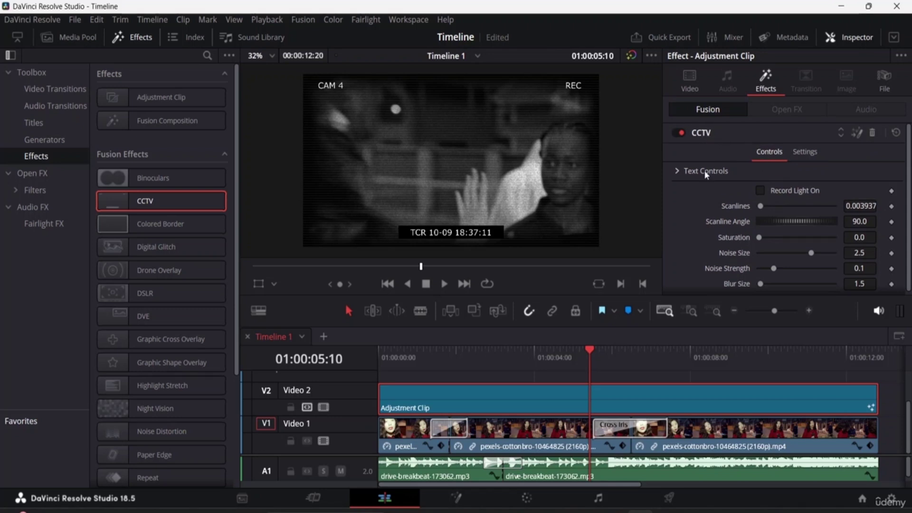
{"action": "scroll", "coordinate": [707, 175], "scroll_direction": "down", "scroll_amount": 1}
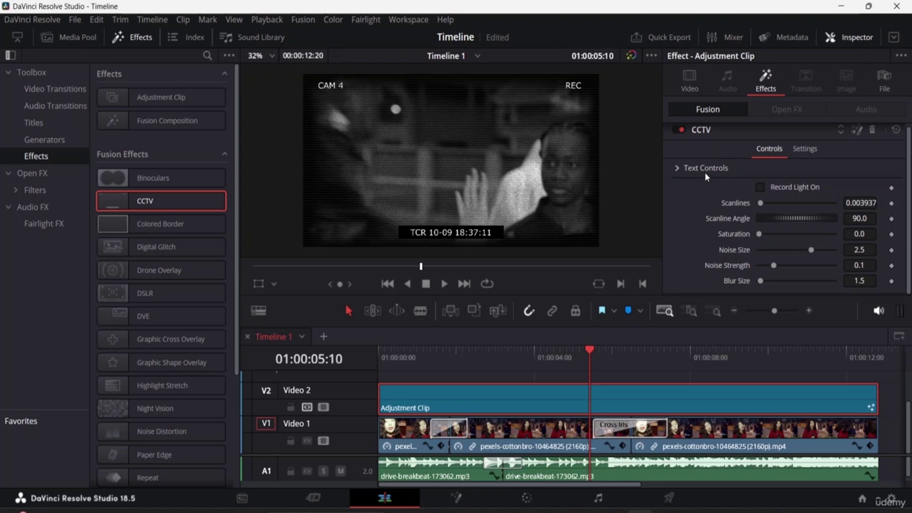
{"action": "left_click", "coordinate": [676, 168]}
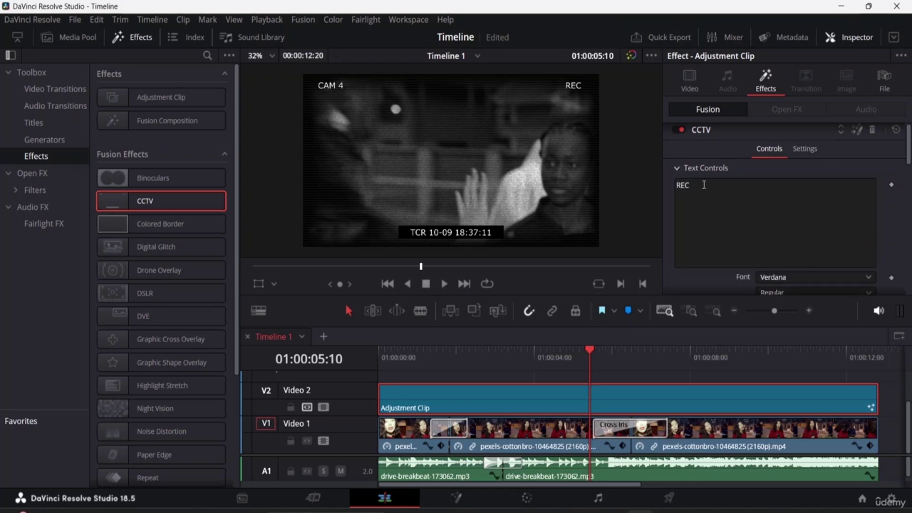
{"action": "left_click", "coordinate": [704, 185]}
{"action": "key", "text": "BackSpace"}
{"action": "key", "text": "BackSpace"}
{"action": "key", "text": "BackSpace"}
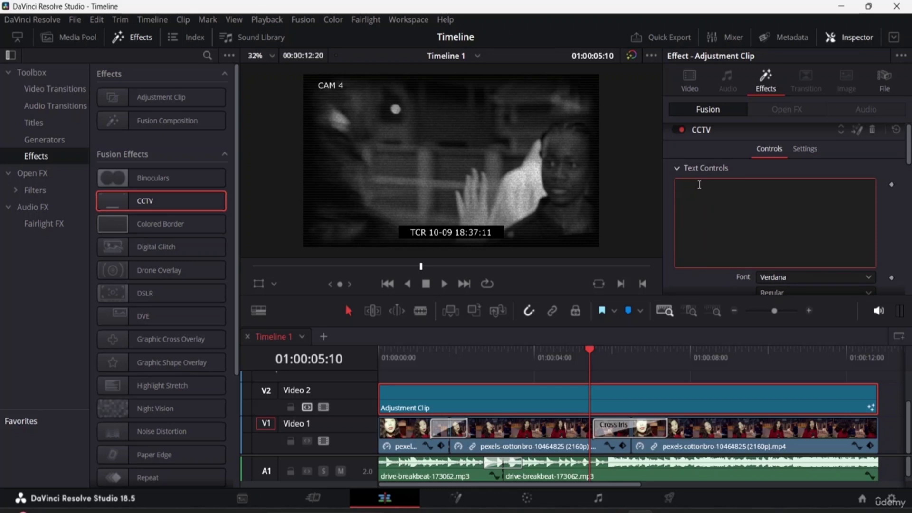
{"action": "type", "text": "123"}
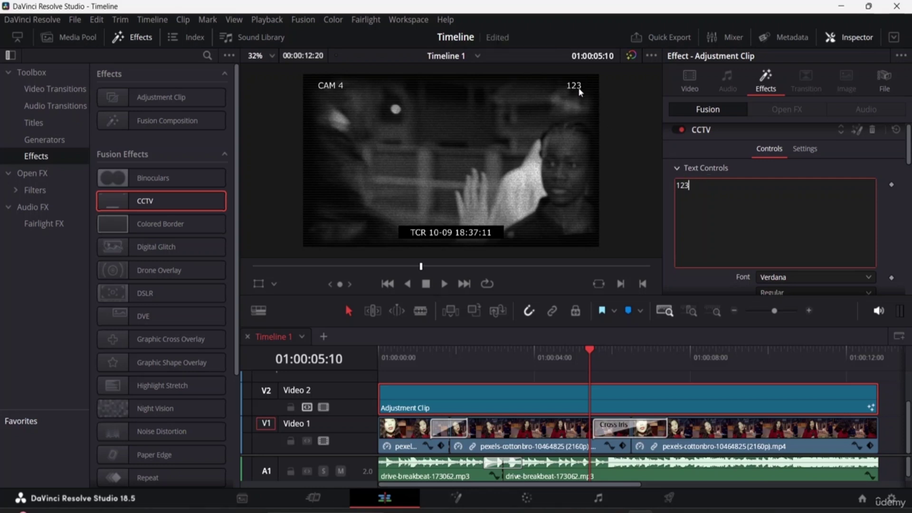
Set the 123 overlay's font to STXihei, its size to about 0.1654 and its tracking to about 1.134.
{"action": "scroll", "coordinate": [760, 205], "scroll_direction": "down", "scroll_amount": 3}
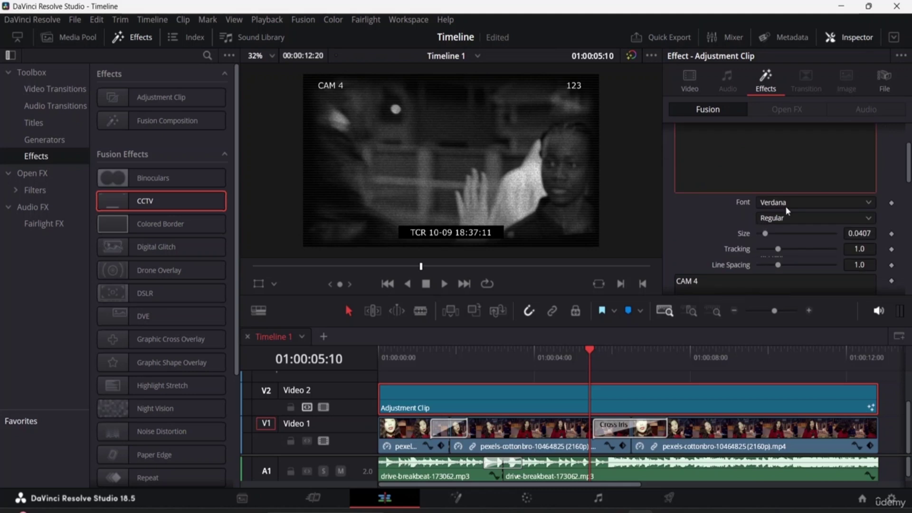
{"action": "left_click", "coordinate": [815, 203]}
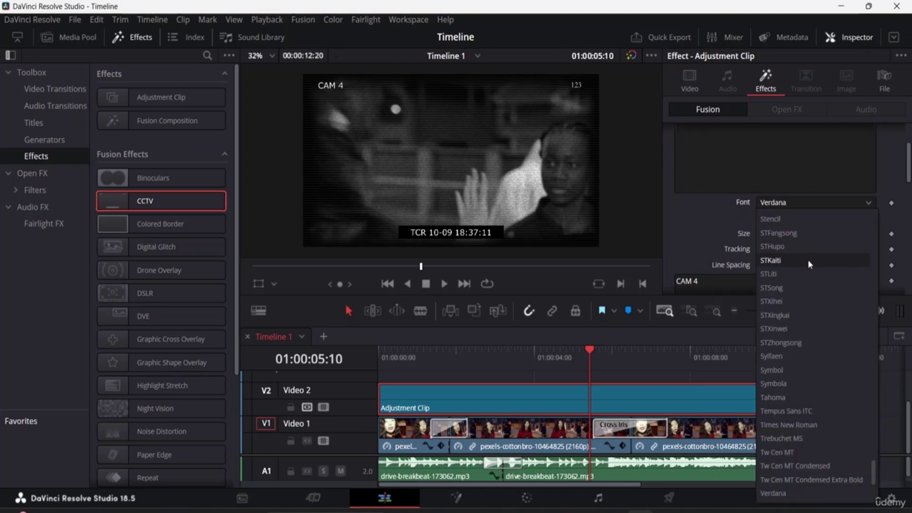
{"action": "left_click", "coordinate": [805, 301]}
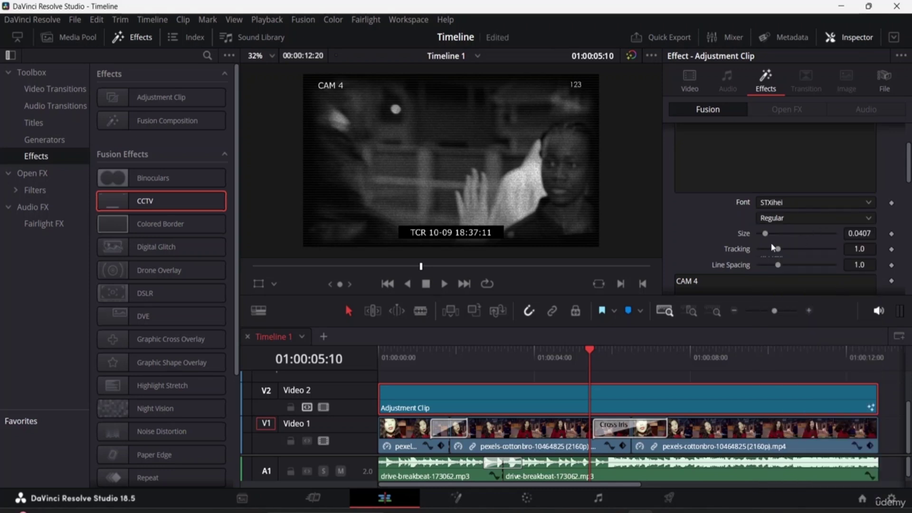
{"action": "left_click_drag", "start_coordinate": [765, 234], "coordinate": [780, 253]}
Set the CCTV effect's Saturation to 0.41, Noise Size to 0.81, Noise Strength to 0.1929 and Blur Size to 0.0.
{"action": "scroll", "coordinate": [751, 238], "scroll_direction": "down", "scroll_amount": 2}
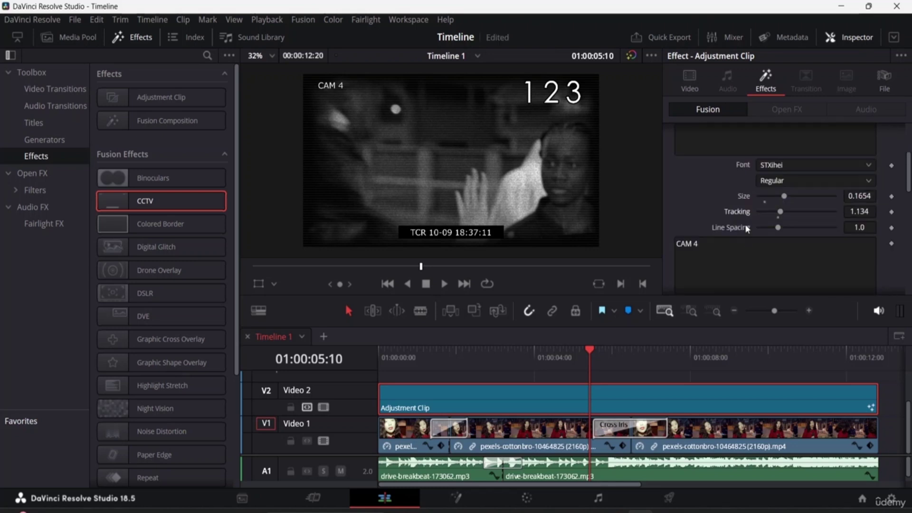
{"action": "scroll", "coordinate": [737, 210], "scroll_direction": "down", "scroll_amount": 10}
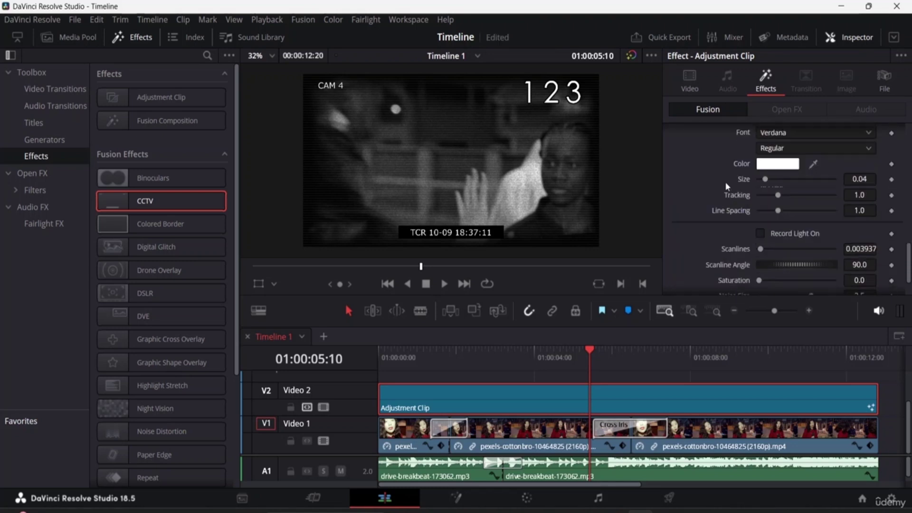
{"action": "scroll", "coordinate": [725, 185], "scroll_direction": "down", "scroll_amount": 2}
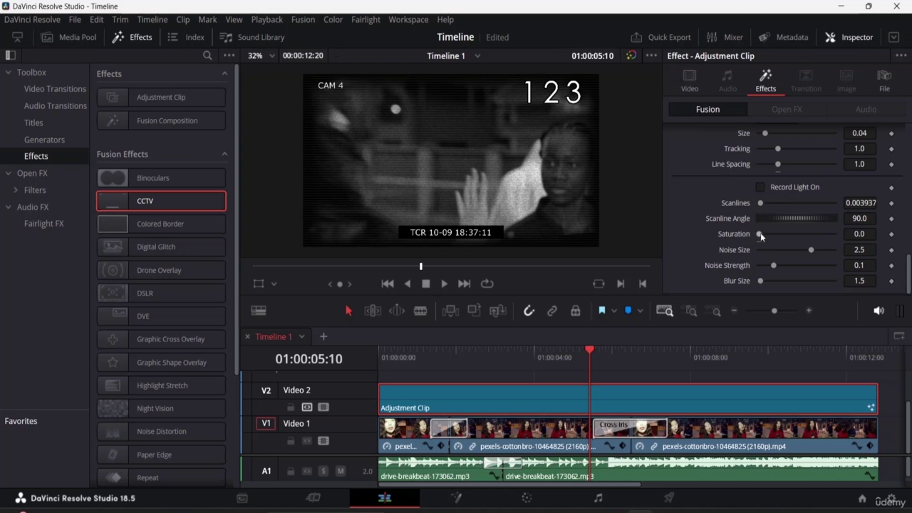
{"action": "left_click_drag", "start_coordinate": [761, 233], "coordinate": [759, 283]}
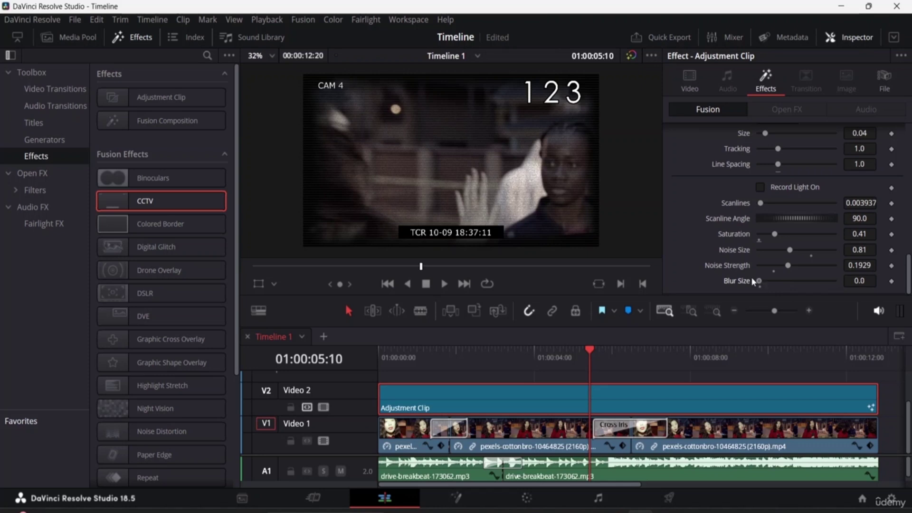
{"action": "scroll", "coordinate": [827, 156], "scroll_direction": "up", "scroll_amount": 3}
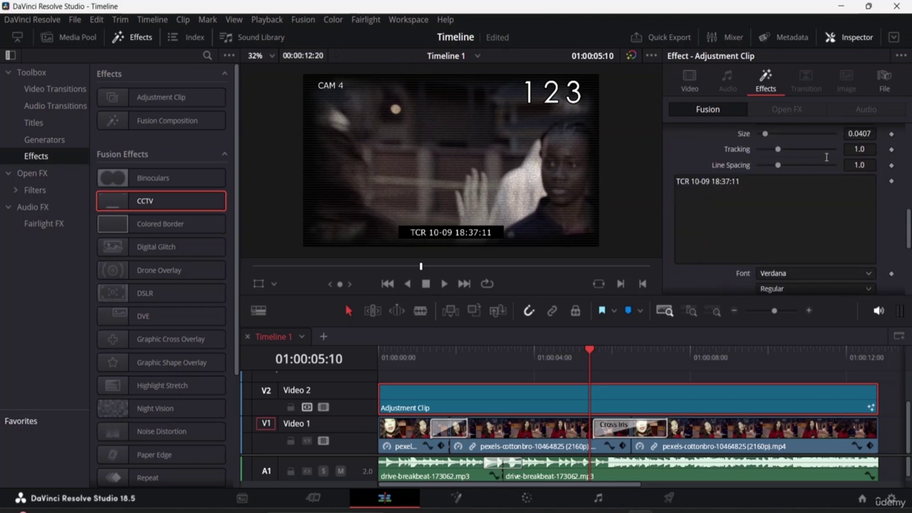
{"action": "scroll", "coordinate": [882, 158], "scroll_direction": "up", "scroll_amount": 1}
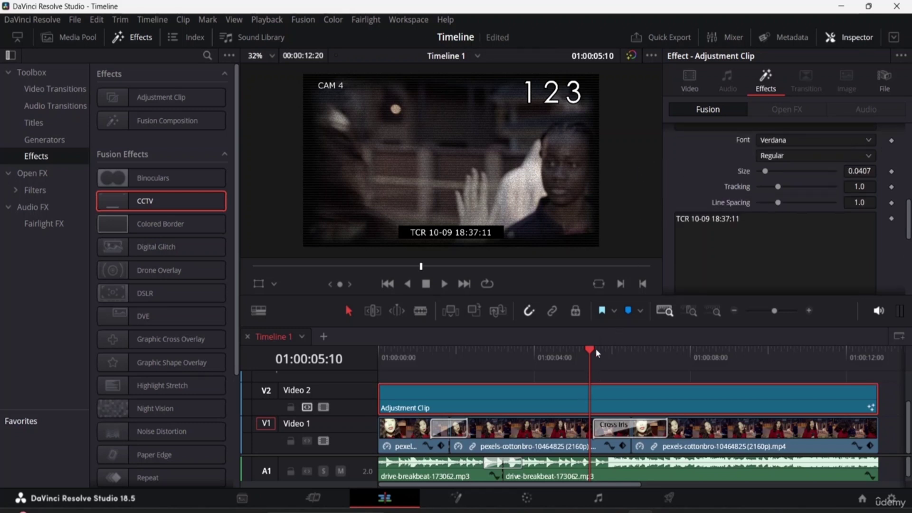
Play the timeline from its start to review the customized CCTV effect over all clips.
{"action": "left_click_drag", "start_coordinate": [594, 351], "coordinate": [328, 313]}
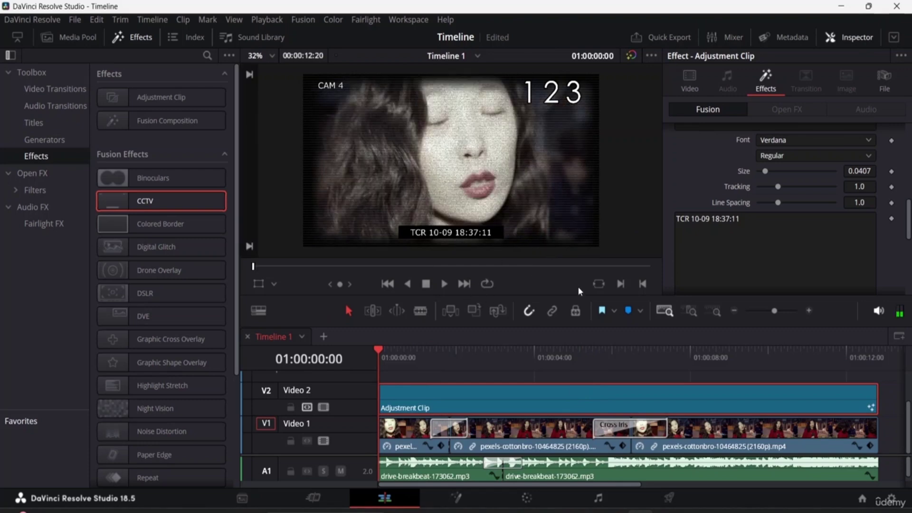
{"action": "key", "text": "space"}
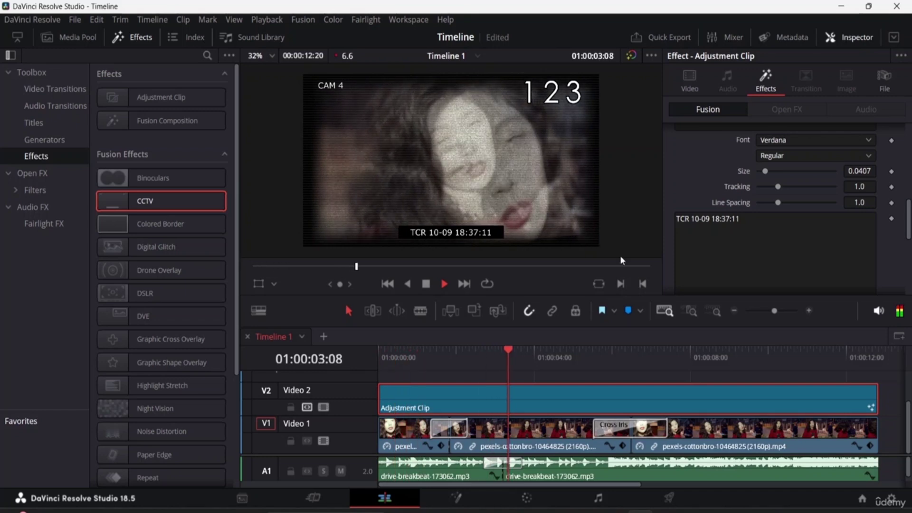
{"action": "key", "text": "space"}
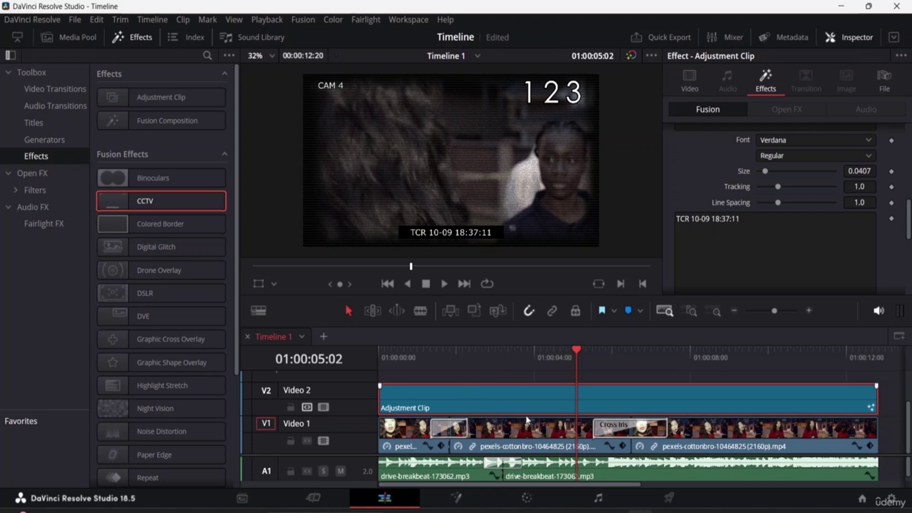
Delete the Adjustment Clip from Video 2 and return the playhead to the timeline's start.
{"action": "left_click", "coordinate": [525, 433]}
{"action": "left_click", "coordinate": [521, 401]}
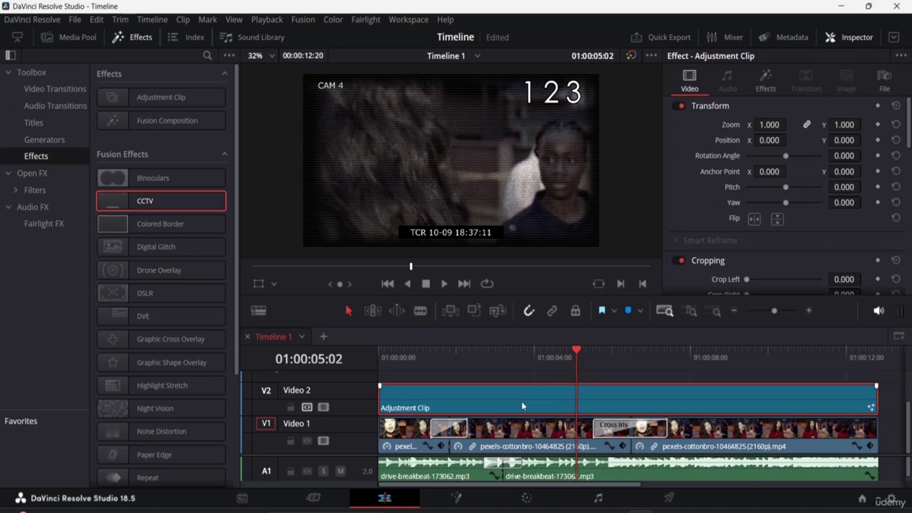
{"action": "key", "text": "Delete"}
{"action": "key", "text": "Home"}
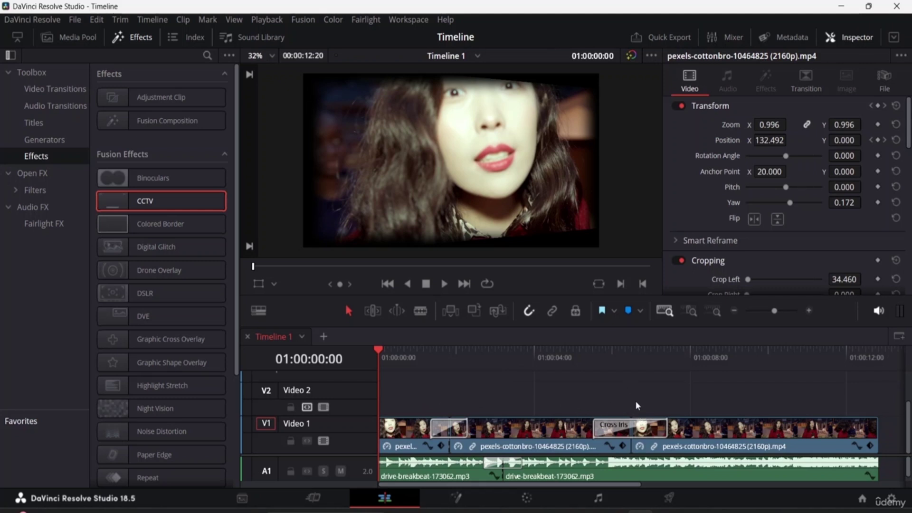
Apply the Open FX Video Collage effect from Resolve FX Transform to the first clip on Video 1.
{"action": "scroll", "coordinate": [179, 270], "scroll_direction": "down", "scroll_amount": 5}
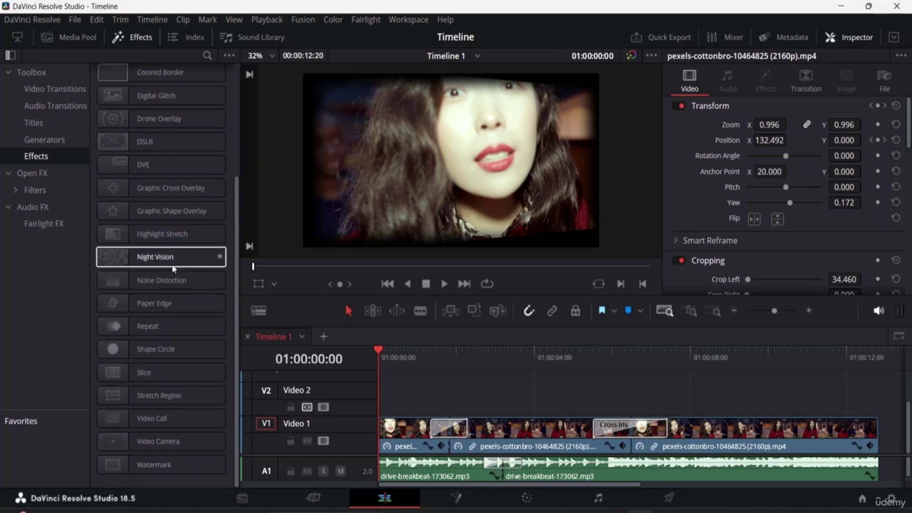
{"action": "scroll", "coordinate": [168, 258], "scroll_direction": "up", "scroll_amount": 5}
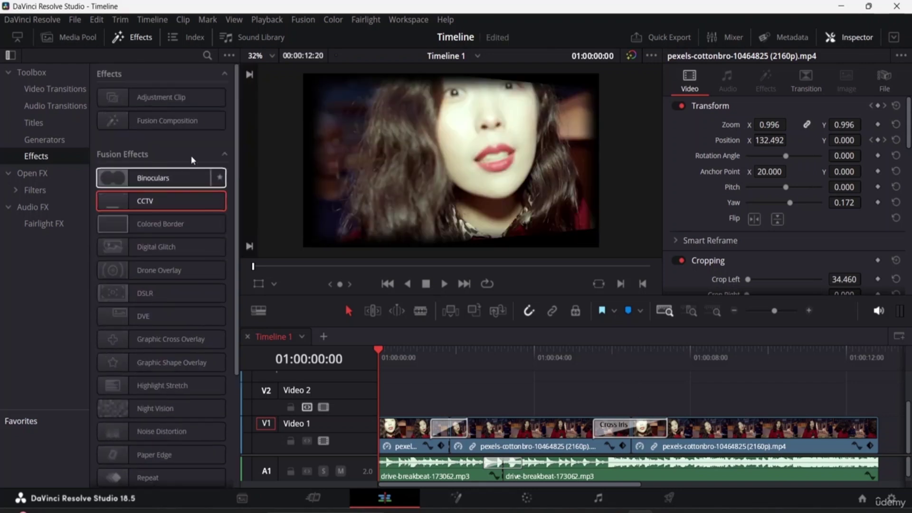
{"action": "left_click", "coordinate": [50, 176]}
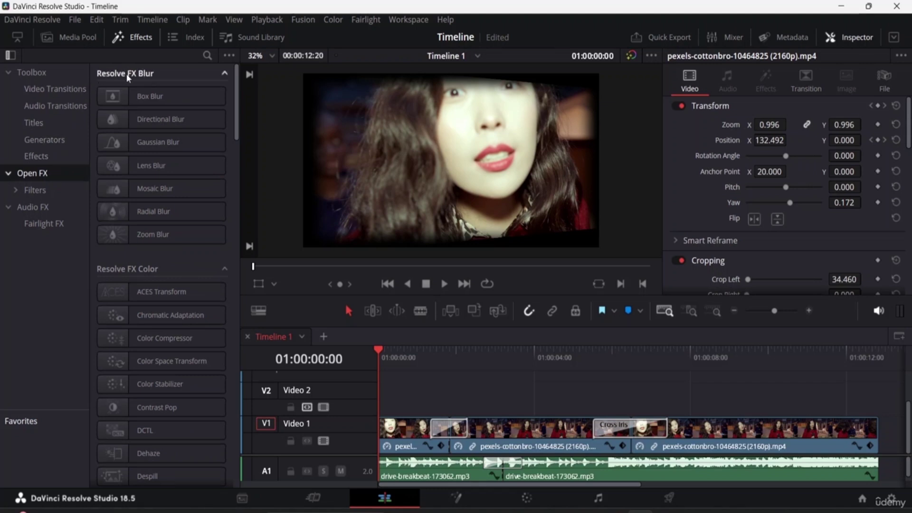
{"action": "scroll", "coordinate": [142, 283], "scroll_direction": "down", "scroll_amount": 10}
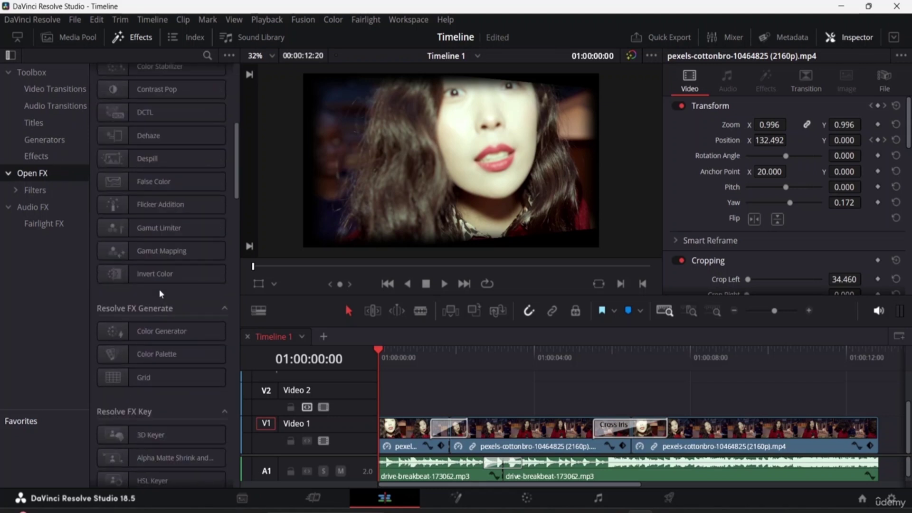
{"action": "scroll", "coordinate": [160, 293], "scroll_direction": "down", "scroll_amount": 15}
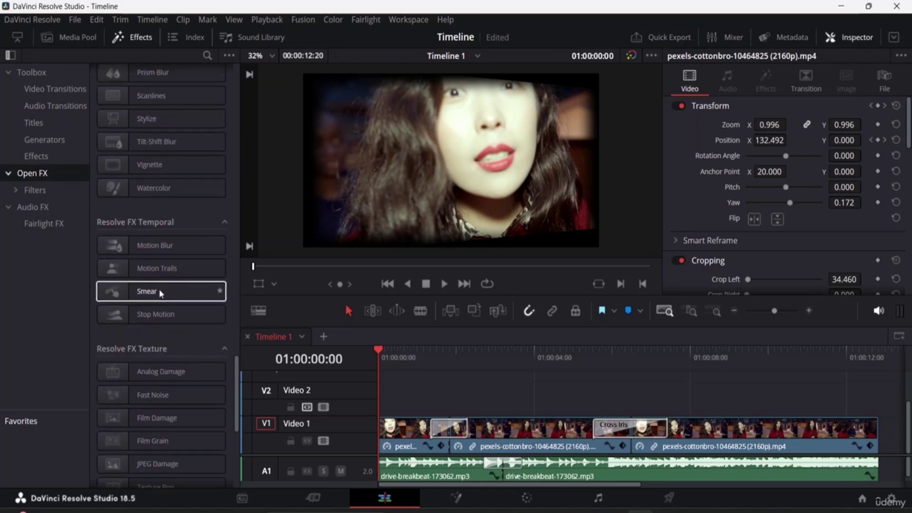
{"action": "scroll", "coordinate": [158, 276], "scroll_direction": "up", "scroll_amount": 5}
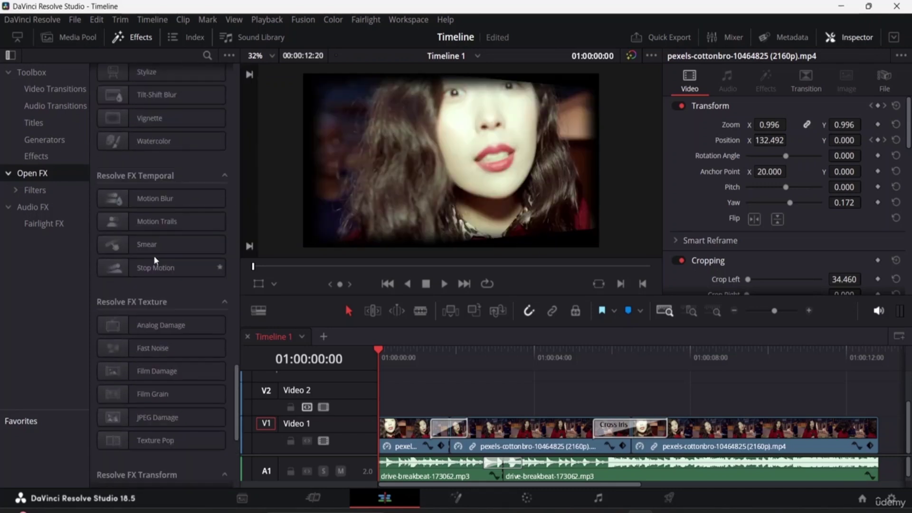
{"action": "scroll", "coordinate": [156, 261], "scroll_direction": "down", "scroll_amount": 5}
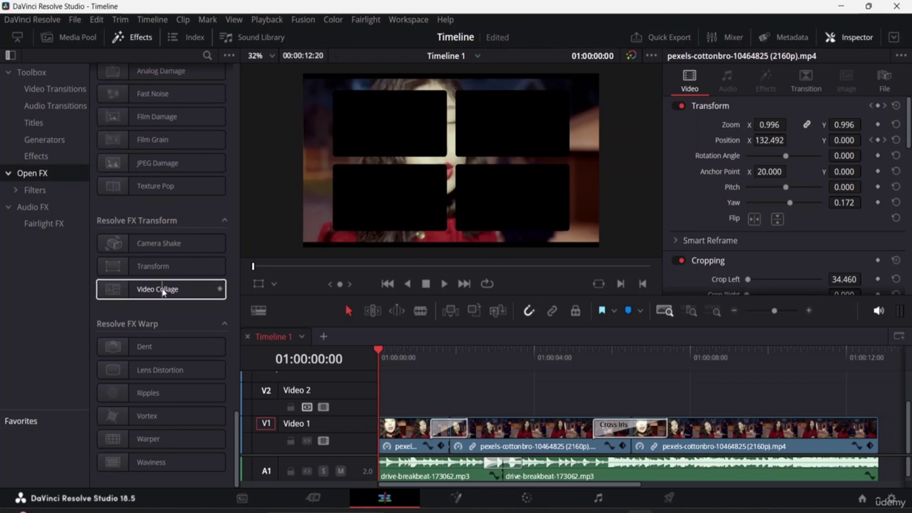
{"action": "double_click", "coordinate": [142, 293]}
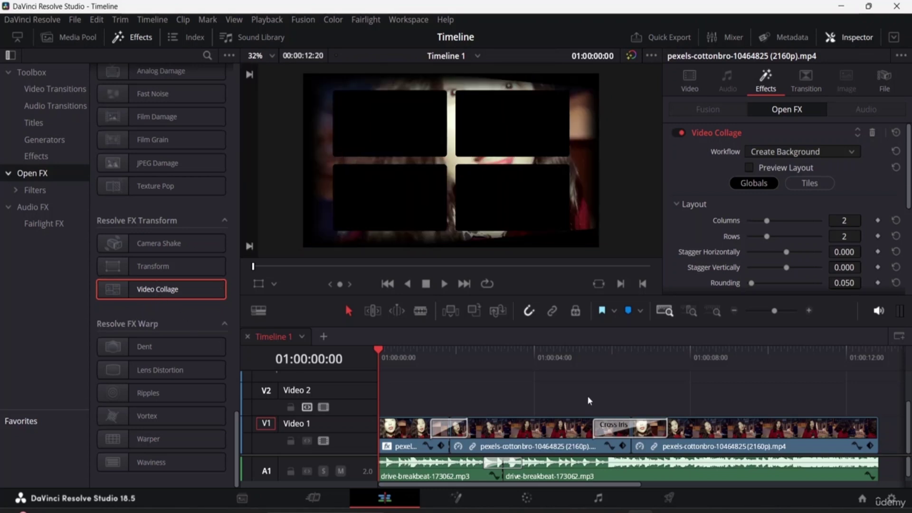
Show the first video clip's Transform keyframe track and select all clips on Video 1 and Audio 1.
{"action": "left_click", "coordinate": [531, 441]}
{"action": "left_click", "coordinate": [441, 446]}
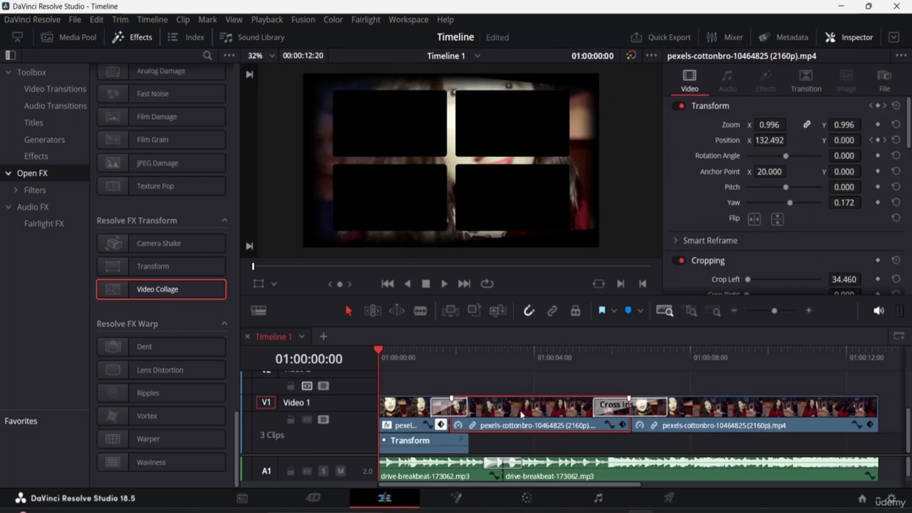
{"action": "left_click", "coordinate": [418, 430]}
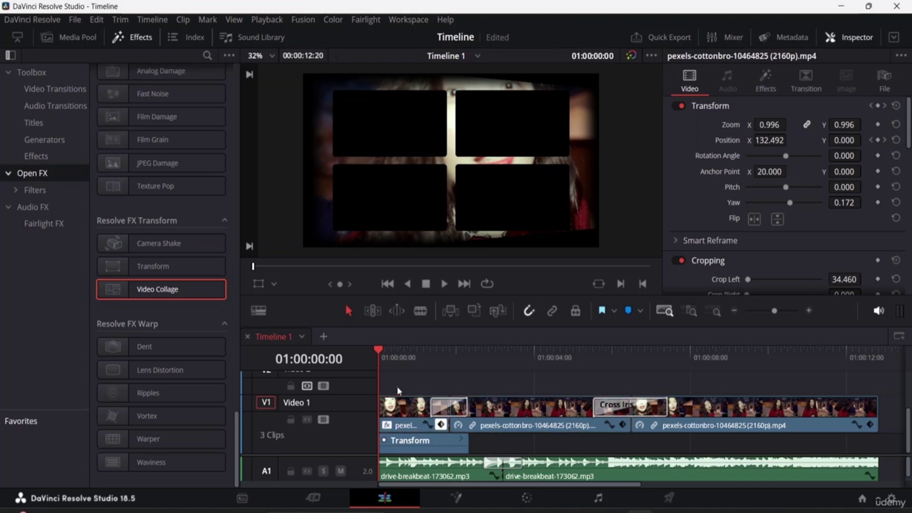
{"action": "left_click_drag", "start_coordinate": [398, 386], "coordinate": [687, 495]}
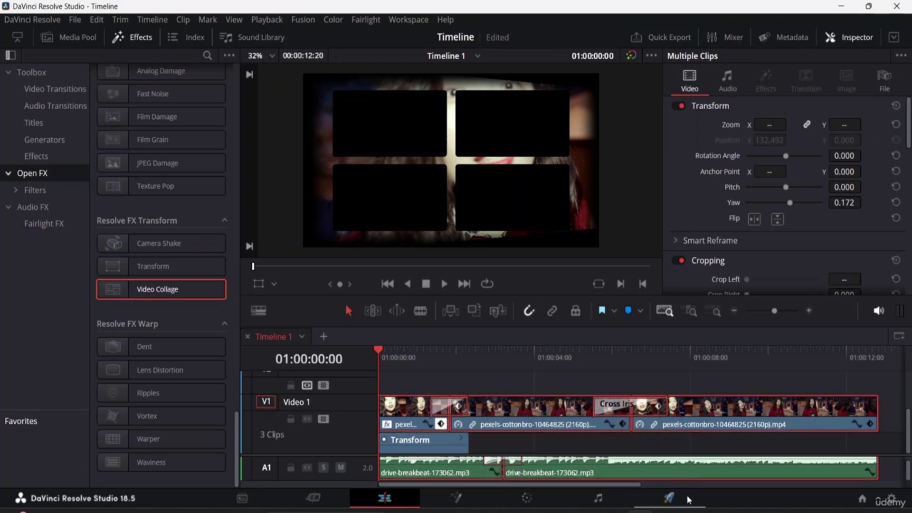
Switch to the Deliver page and select the last two video clips and the last audio clip in its timeline.
{"action": "left_click", "coordinate": [687, 495]}
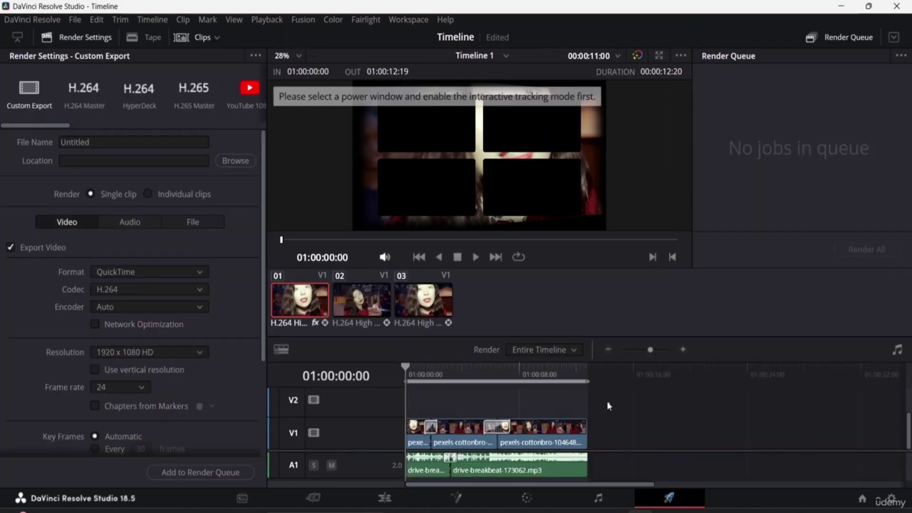
{"action": "left_click_drag", "start_coordinate": [611, 407], "coordinate": [482, 487]}
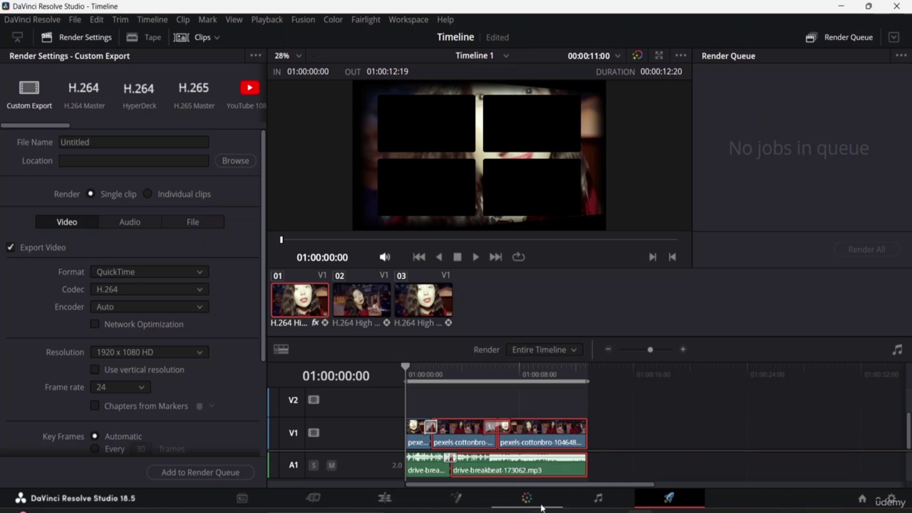
{"action": "right_click", "coordinate": [524, 462]}
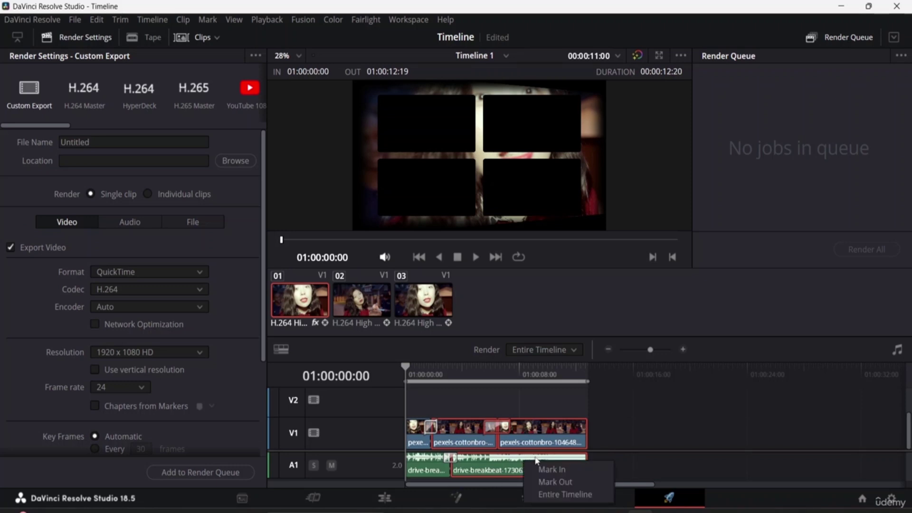
{"action": "right_click", "coordinate": [477, 437]}
{"action": "left_click", "coordinate": [452, 429]}
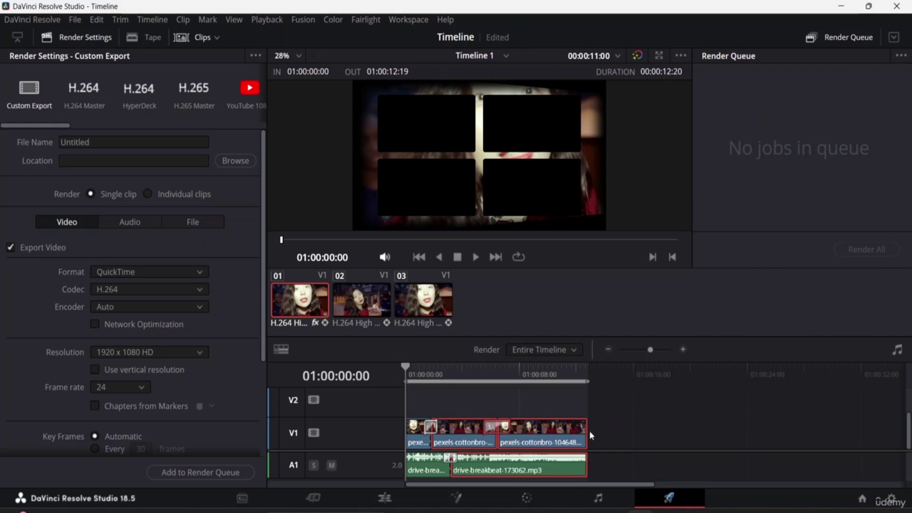
Switch to the Edit page and delete every video and audio clip except the first clip on Video 1.
{"action": "left_click", "coordinate": [385, 497]}
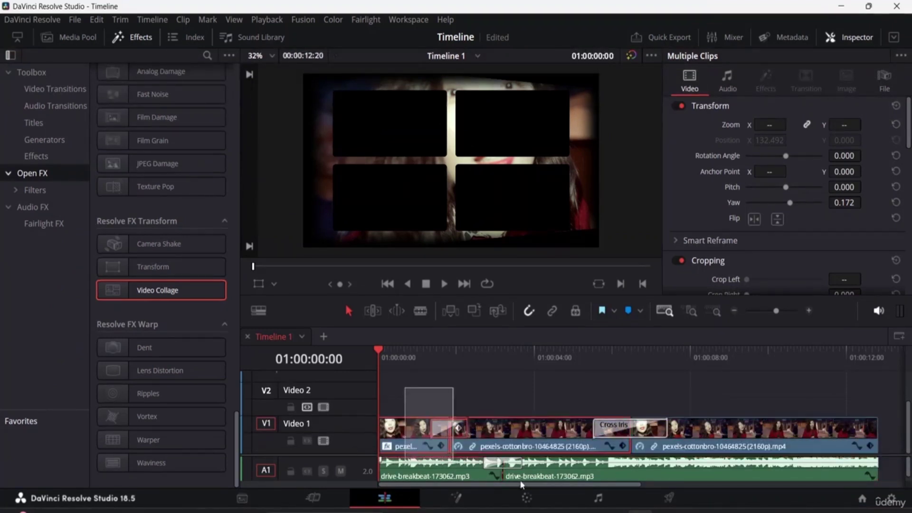
{"action": "left_click_drag", "start_coordinate": [695, 481], "coordinate": [597, 456]}
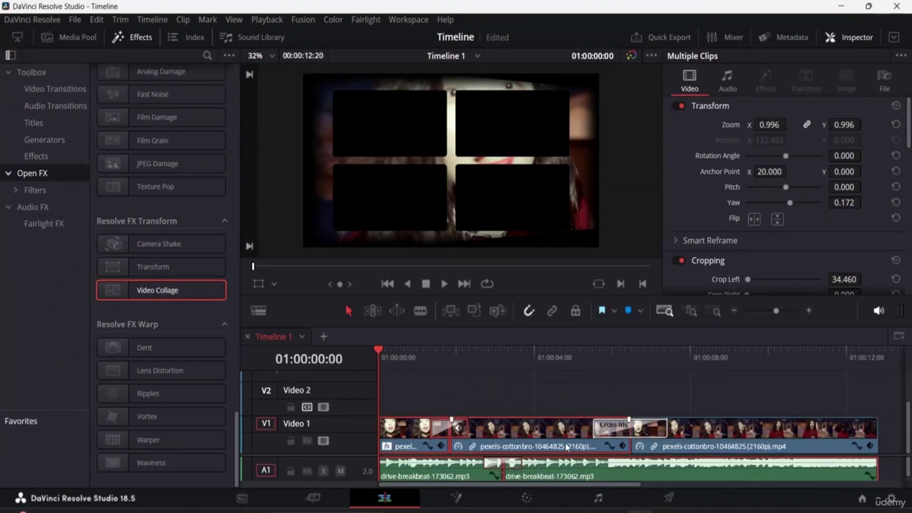
{"action": "left_click_drag", "start_coordinate": [490, 424], "coordinate": [709, 484]}
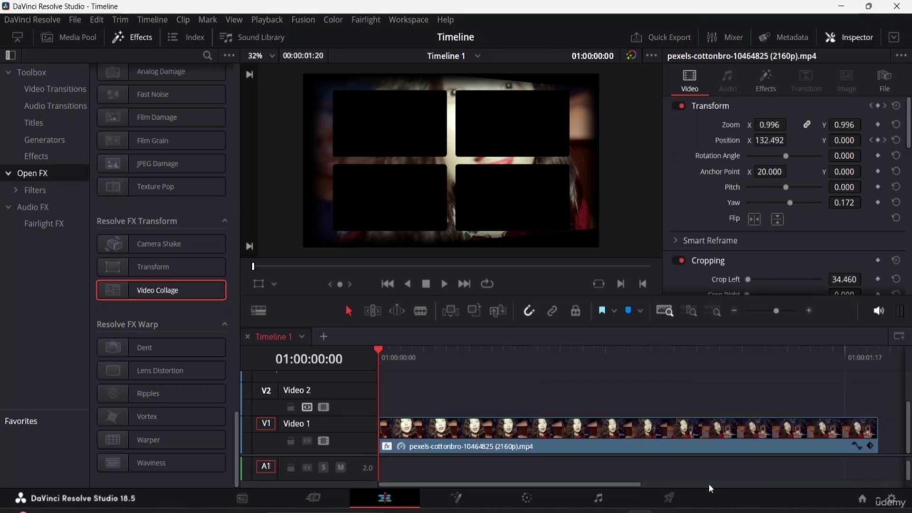
{"action": "left_click", "coordinate": [572, 444]}
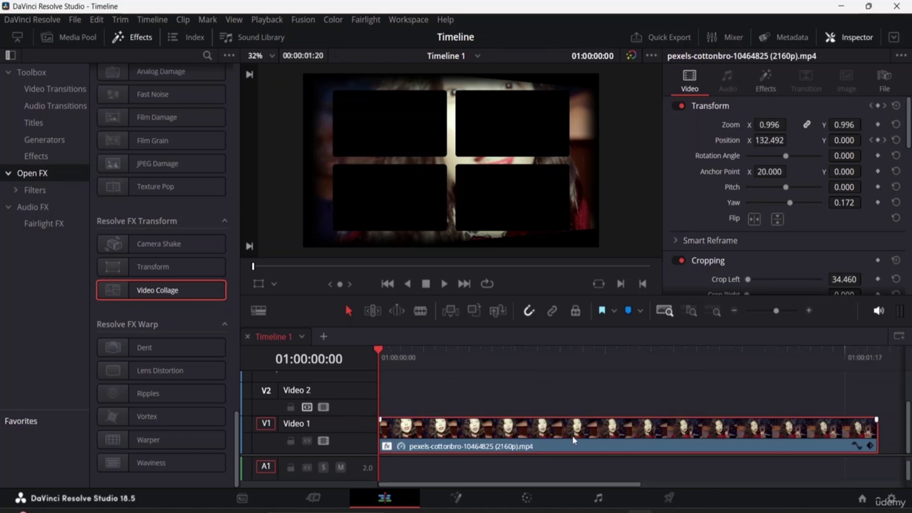
{"action": "left_click", "coordinate": [69, 37]}
{"action": "left_click_drag", "start_coordinate": [125, 107], "coordinate": [383, 409]}
{"action": "key", "text": "shift+z"}
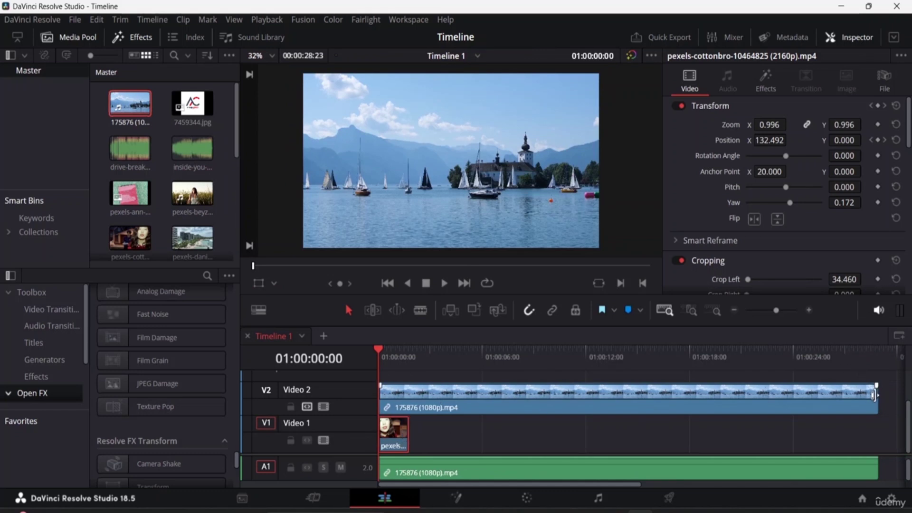
{"action": "left_click_drag", "start_coordinate": [873, 393], "coordinate": [411, 413]}
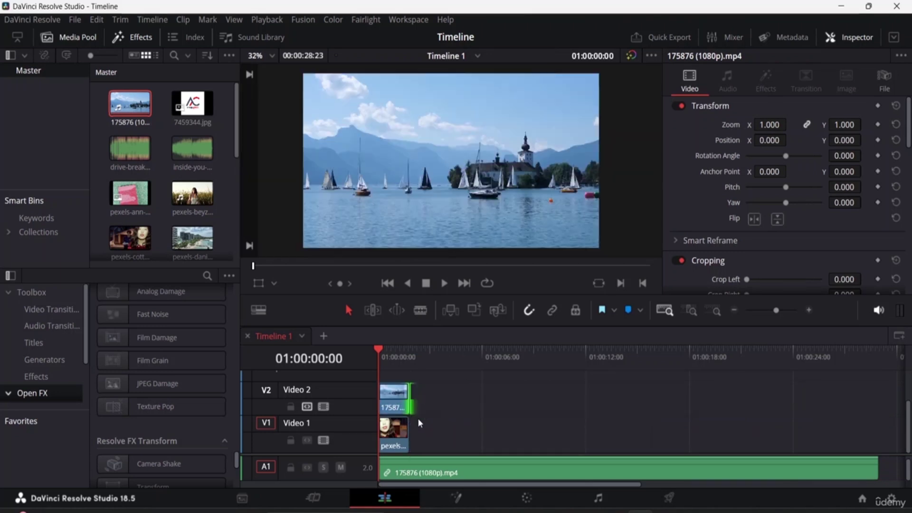
Add the pink notebook image at the start of a new Video 3 track and trim it to the length of the clips below.
{"action": "scroll", "coordinate": [412, 392], "scroll_direction": "up", "scroll_amount": 2}
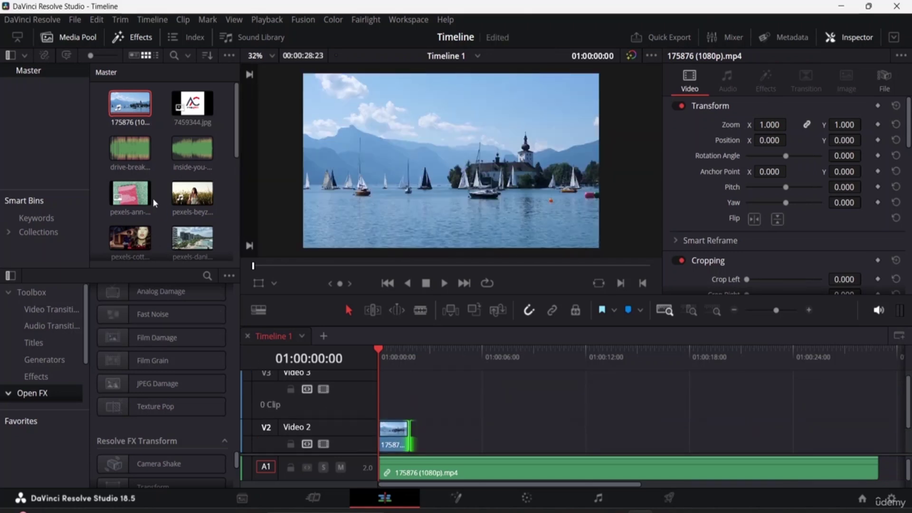
{"action": "left_click", "coordinate": [136, 195]}
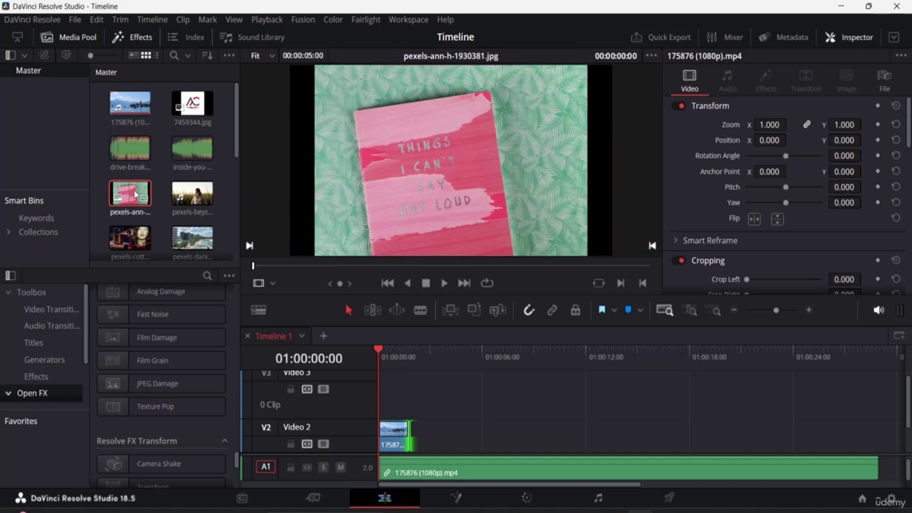
{"action": "left_click_drag", "start_coordinate": [135, 194], "coordinate": [388, 402]}
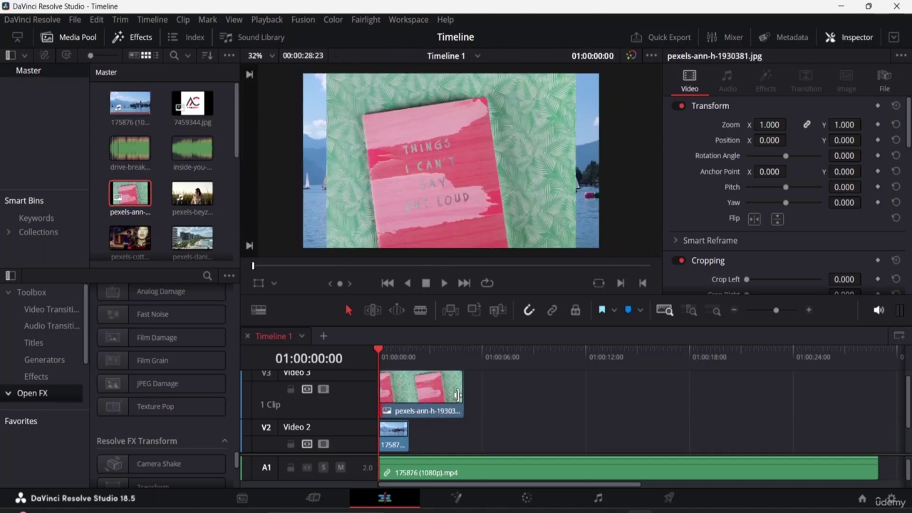
{"action": "left_click_drag", "start_coordinate": [465, 386], "coordinate": [410, 387]}
{"action": "scroll", "coordinate": [486, 417], "scroll_direction": "down", "scroll_amount": 1}
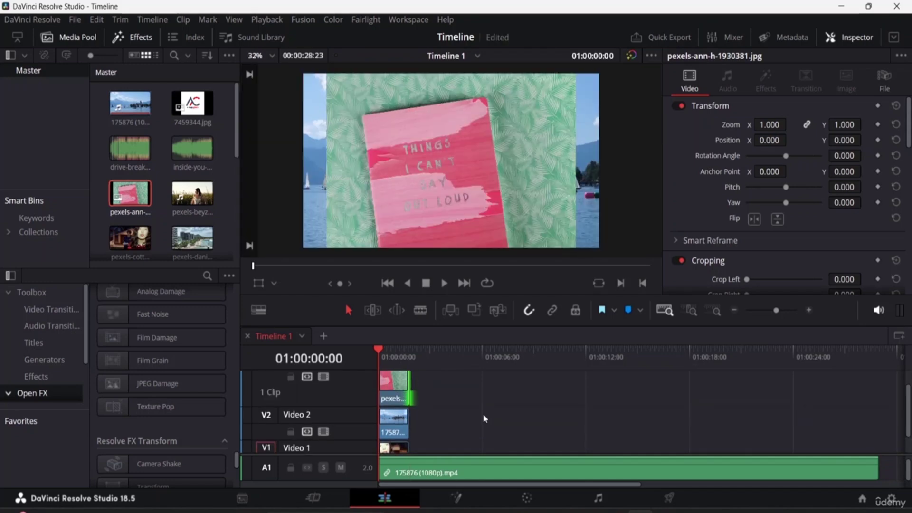
Add the video of the woman in the grass field on a new Video 4 track and trim it to match the clips below.
{"action": "scroll", "coordinate": [483, 418], "scroll_direction": "up", "scroll_amount": 1}
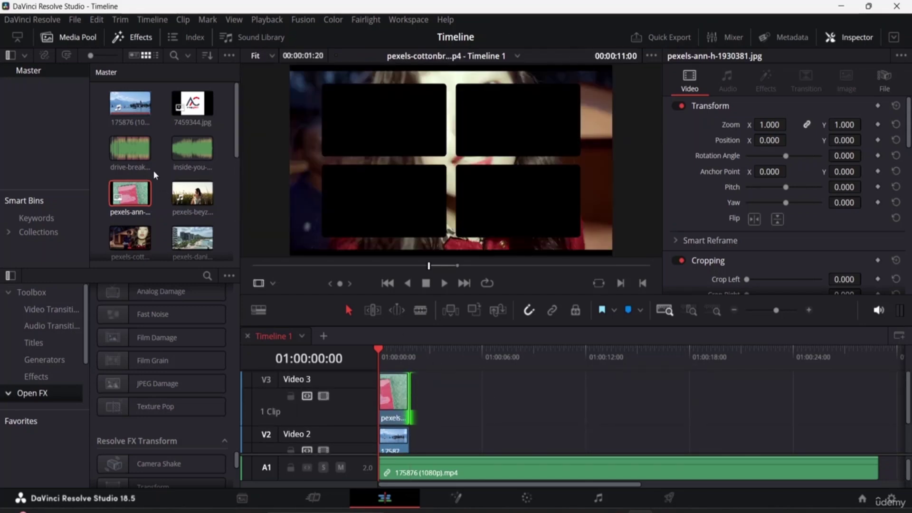
{"action": "left_click", "coordinate": [192, 195]}
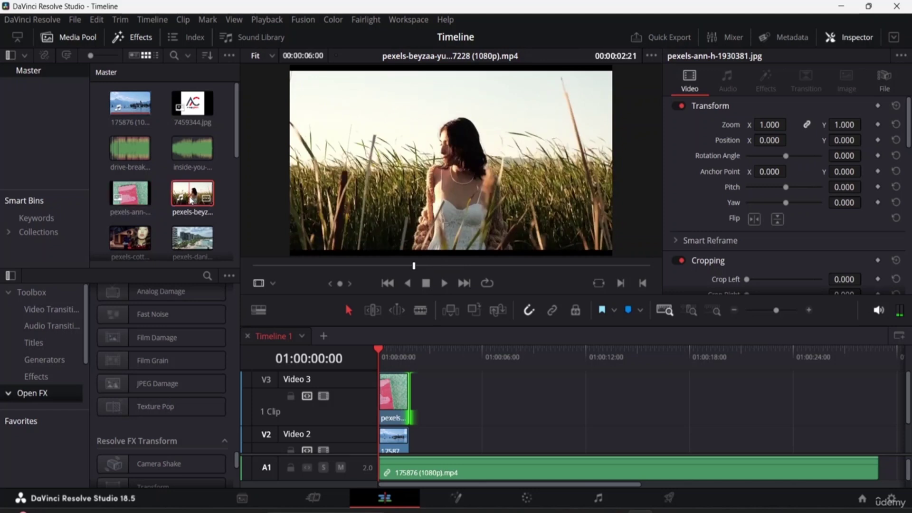
{"action": "left_click", "coordinate": [367, 345]}
{"action": "left_click_drag", "start_coordinate": [367, 345], "coordinate": [381, 392]}
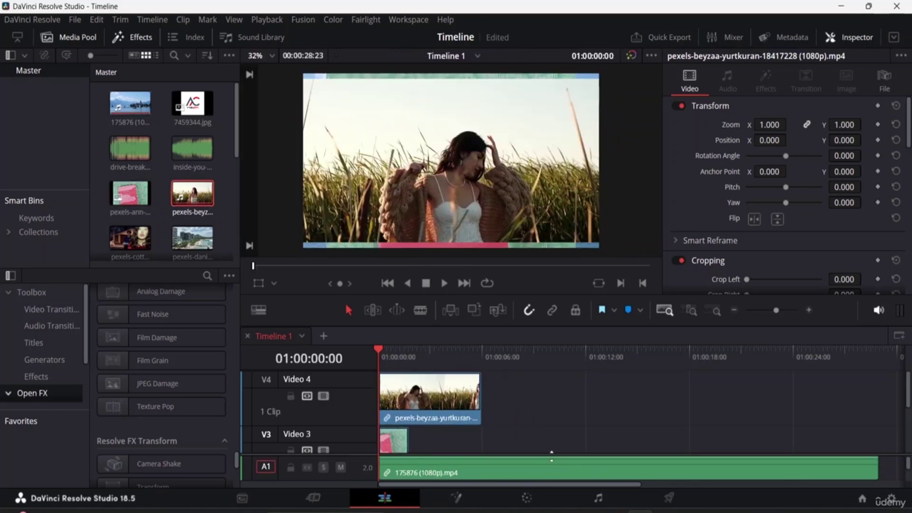
{"action": "scroll", "coordinate": [570, 419], "scroll_direction": "down", "scroll_amount": 1}
{"action": "scroll", "coordinate": [566, 417], "scroll_direction": "down", "scroll_amount": 2}
{"action": "scroll", "coordinate": [552, 409], "scroll_direction": "up", "scroll_amount": 2}
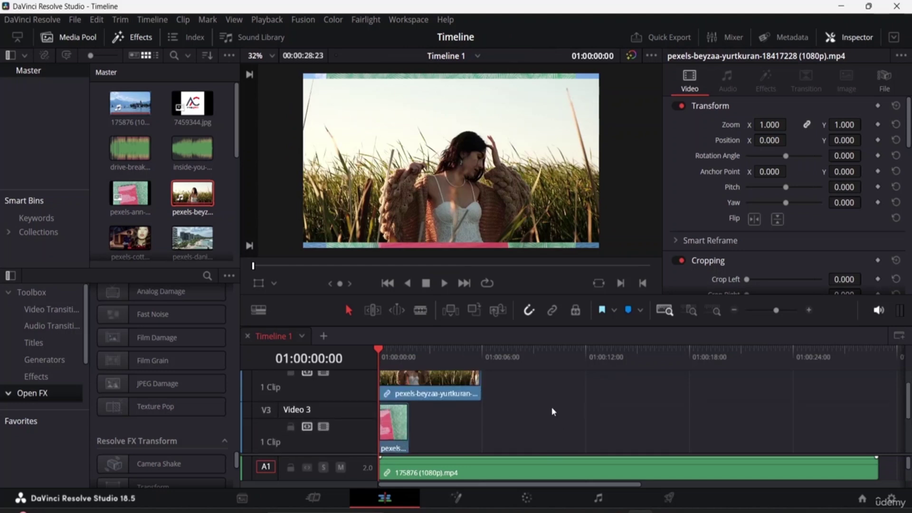
{"action": "left_click_drag", "start_coordinate": [480, 380], "coordinate": [408, 377]}
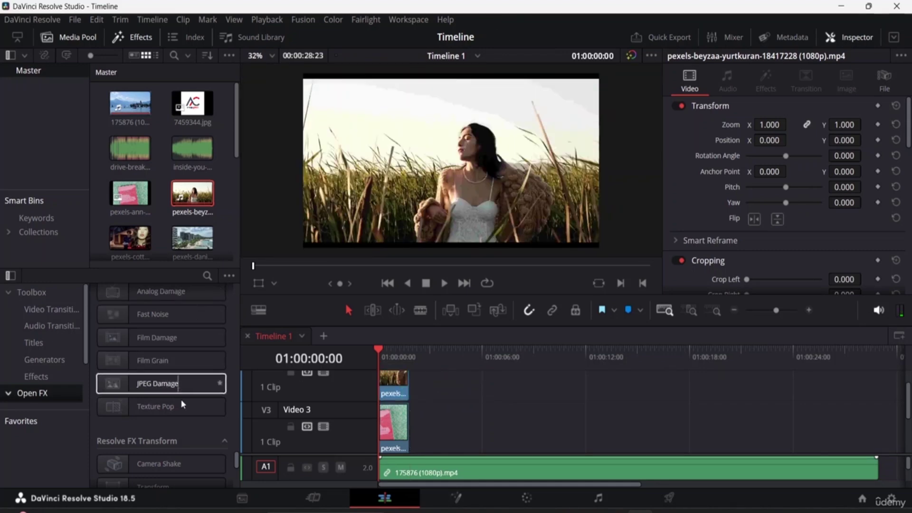
Apply the Video Collage effect to the Video 4 clip and to the notebook image on Video 3.
{"action": "scroll", "coordinate": [152, 430], "scroll_direction": "down", "scroll_amount": 3}
{"action": "scroll", "coordinate": [145, 432], "scroll_direction": "down", "scroll_amount": 1}
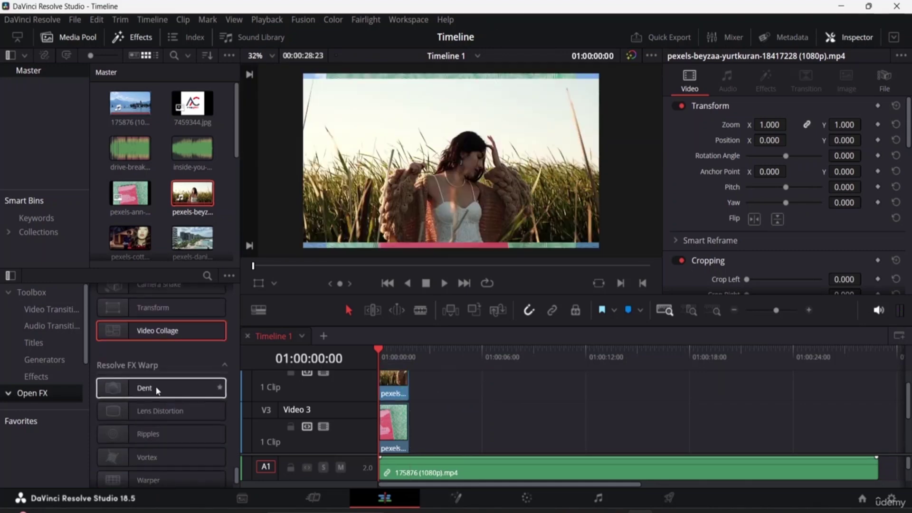
{"action": "double_click", "coordinate": [165, 334]}
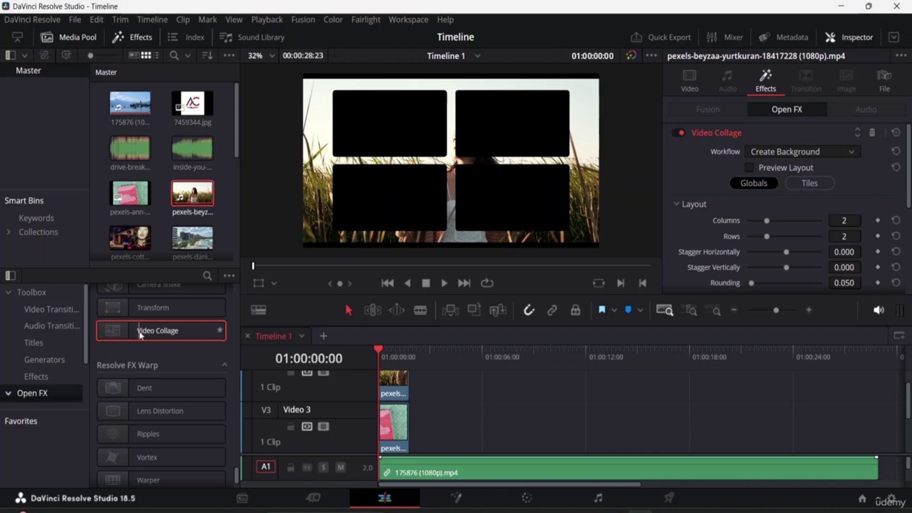
{"action": "left_click_drag", "start_coordinate": [141, 335], "coordinate": [395, 431]}
{"action": "double_click", "coordinate": [396, 430]}
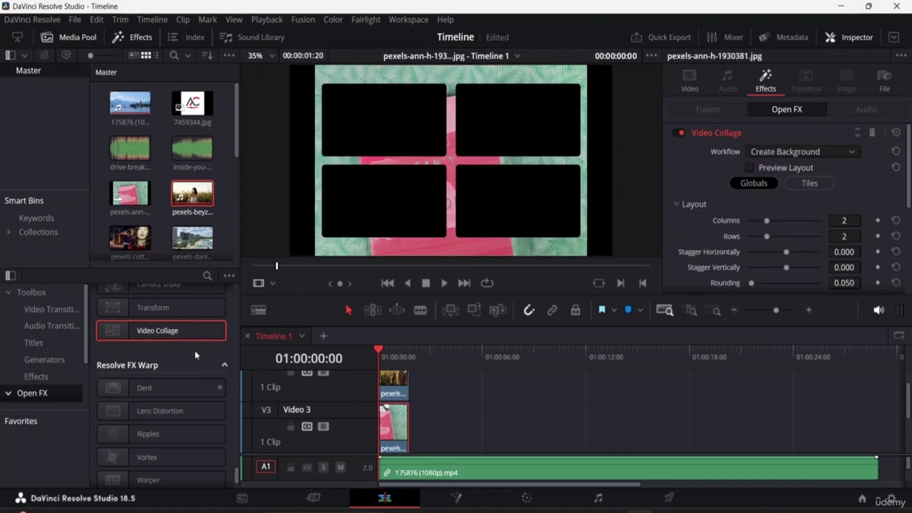
Apply the Video Collage effect to the clips on Video 2 and Video 1.
{"action": "scroll", "coordinate": [468, 445], "scroll_direction": "up", "scroll_amount": 1}
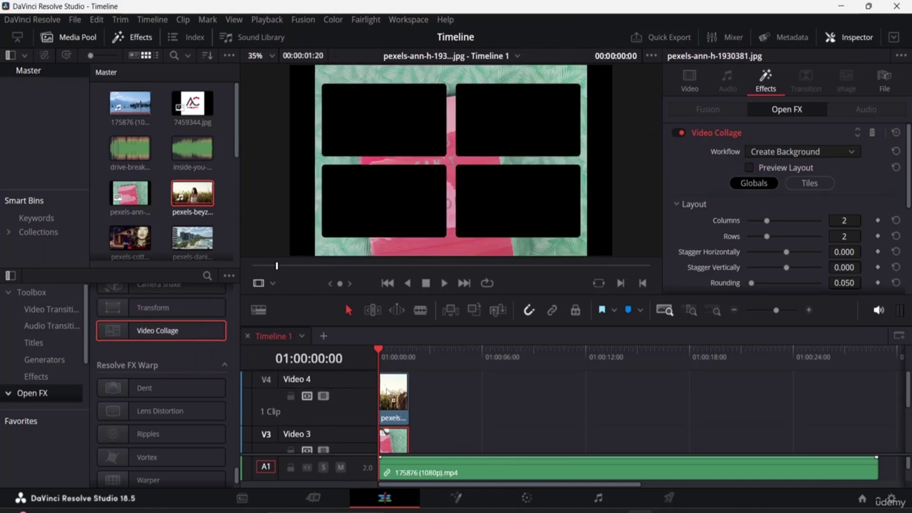
{"action": "left_click", "coordinate": [392, 394]}
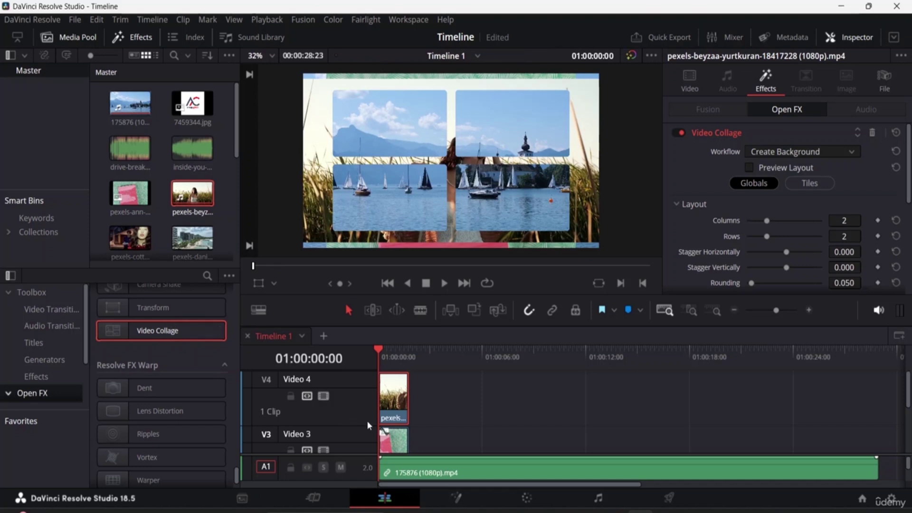
{"action": "scroll", "coordinate": [395, 410], "scroll_direction": "down", "scroll_amount": 1}
{"action": "scroll", "coordinate": [399, 407], "scroll_direction": "down", "scroll_amount": 1}
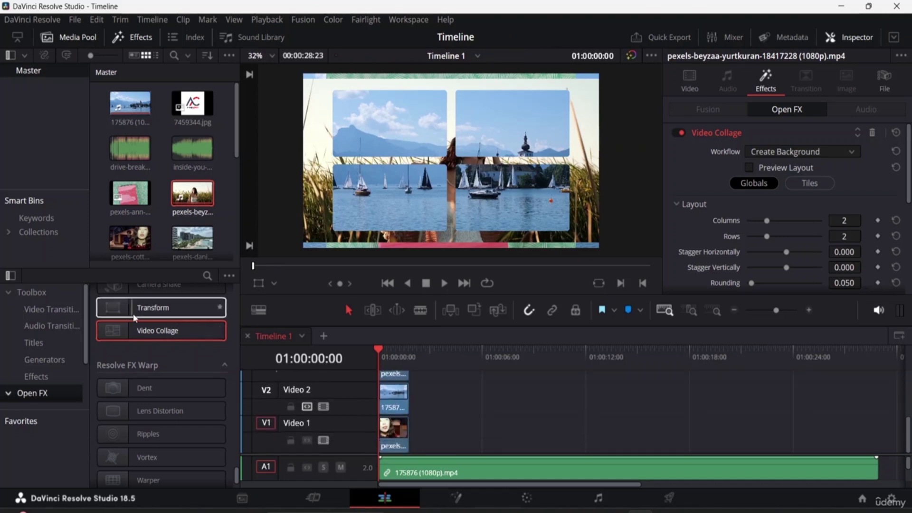
{"action": "left_click_drag", "start_coordinate": [177, 343], "coordinate": [393, 394]}
{"action": "left_click_drag", "start_coordinate": [165, 334], "coordinate": [388, 442]}
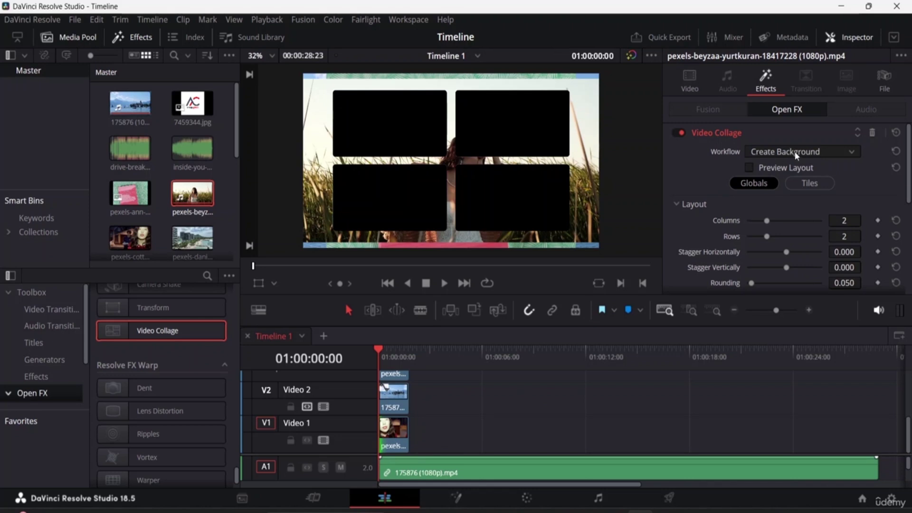
Set the Video 1 clip's Video Collage workflow to Create Tile with Tile 1 as the active tile.
{"action": "left_click", "coordinate": [398, 443]}
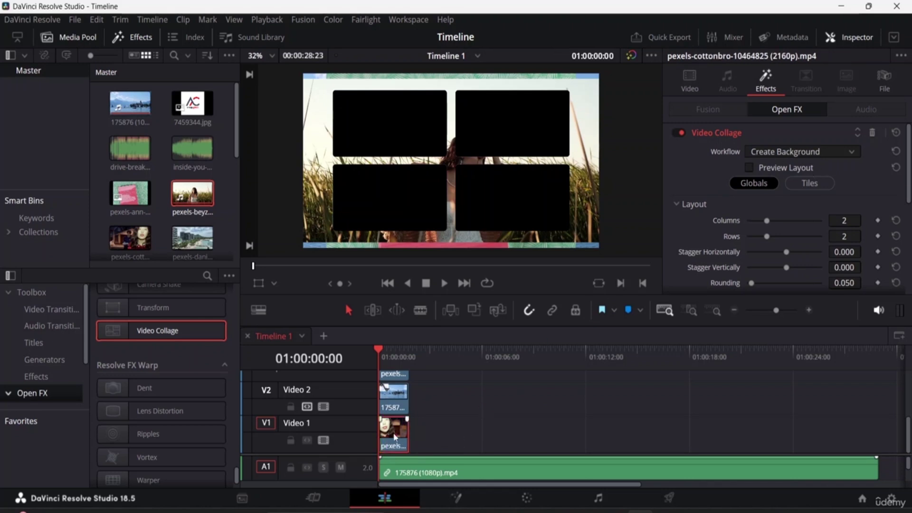
{"action": "left_click", "coordinate": [833, 149]}
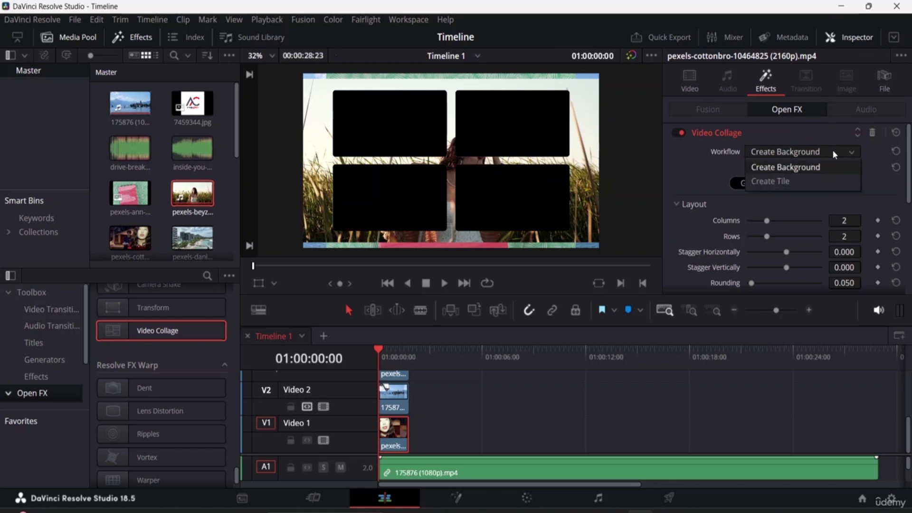
{"action": "left_click", "coordinate": [805, 173]}
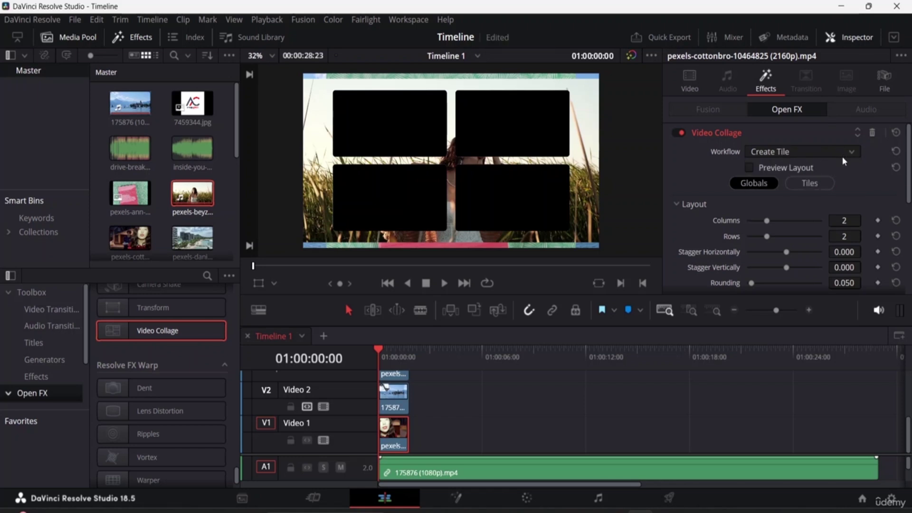
{"action": "left_click", "coordinate": [812, 183]}
{"action": "left_click", "coordinate": [831, 221]}
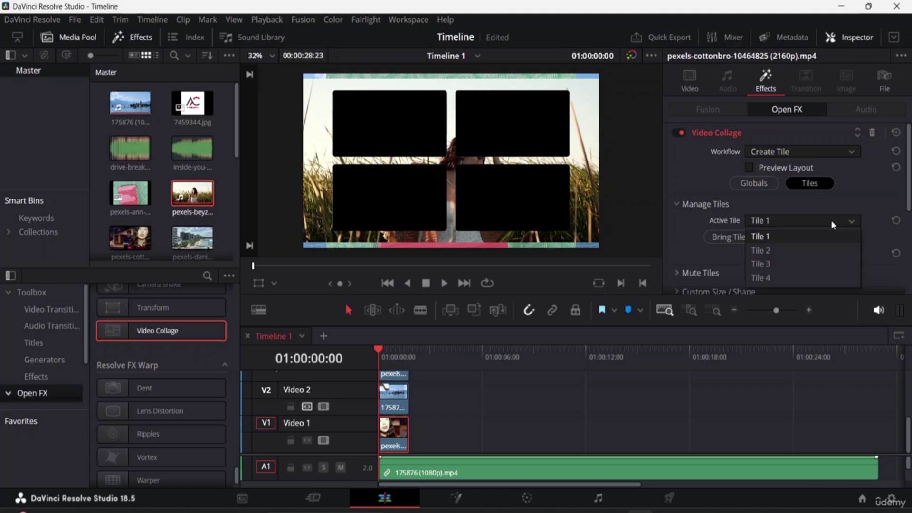
{"action": "left_click", "coordinate": [794, 236]}
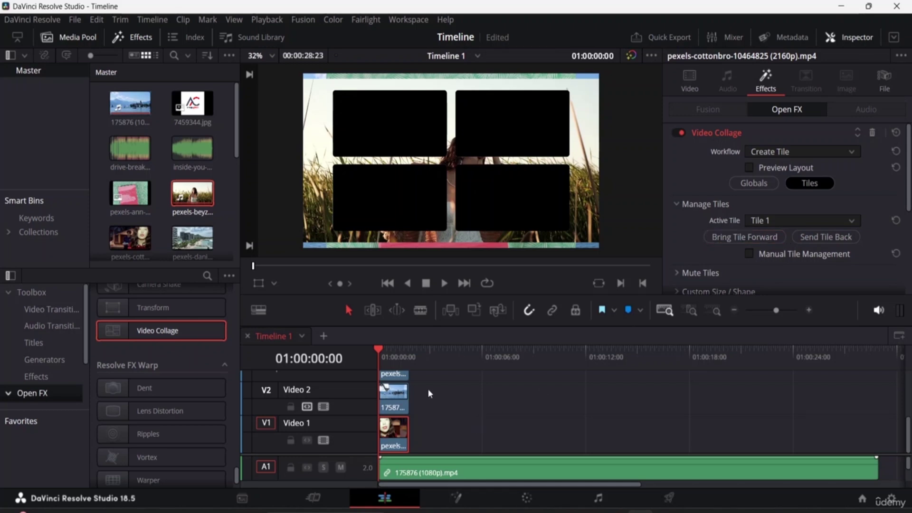
Set the active tile to Tile 2 in the Video Collage effect of the Video 2 clip.
{"action": "left_click", "coordinate": [399, 404]}
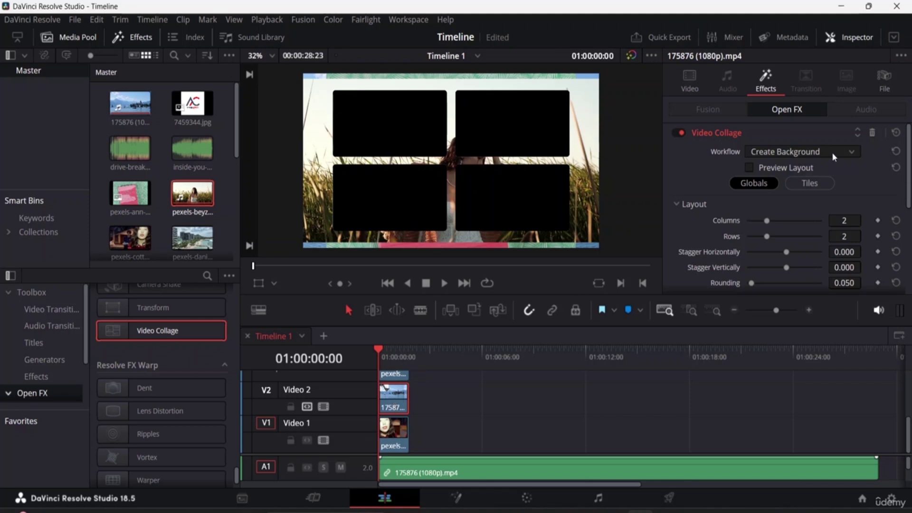
{"action": "left_click", "coordinate": [810, 184]}
{"action": "left_click", "coordinate": [829, 221]}
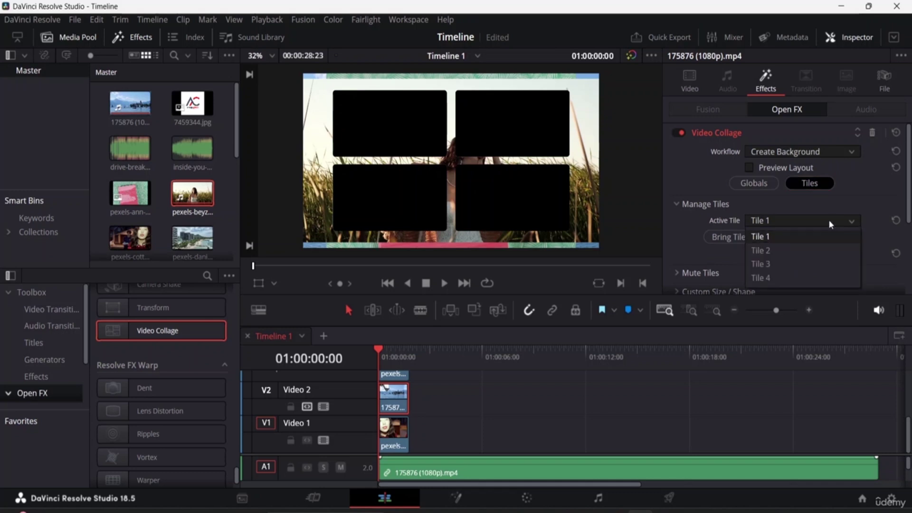
{"action": "left_click", "coordinate": [800, 253]}
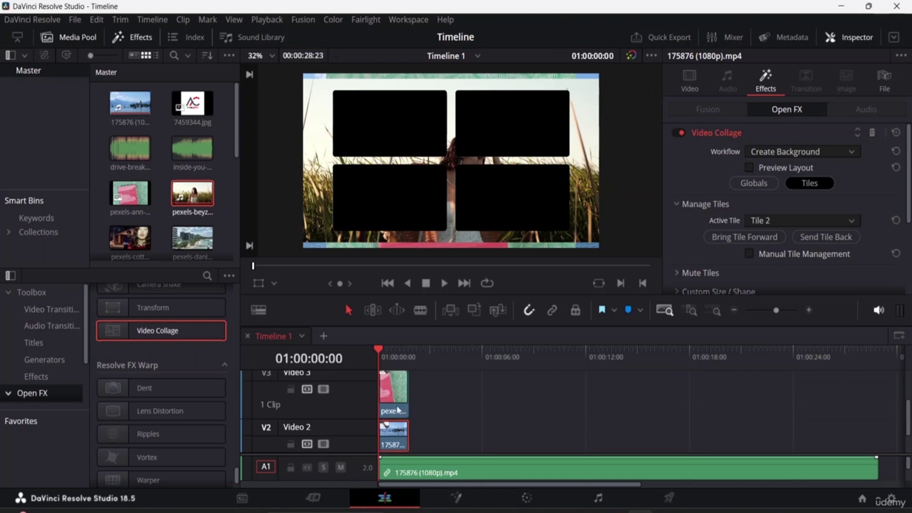
Set the Video 3 notebook image's Video Collage workflow to Create Tile with Tile 3 as the active tile.
{"action": "left_click", "coordinate": [398, 409]}
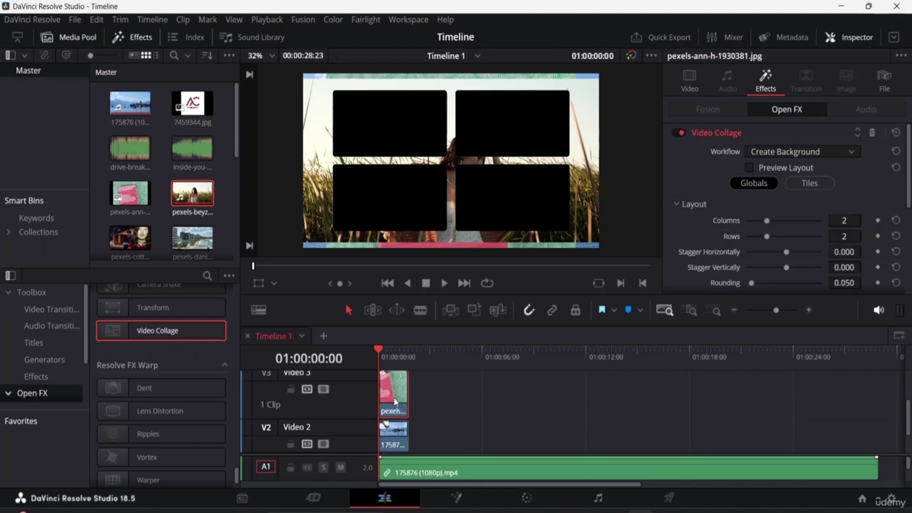
{"action": "left_click", "coordinate": [840, 153]}
{"action": "left_click", "coordinate": [799, 182]}
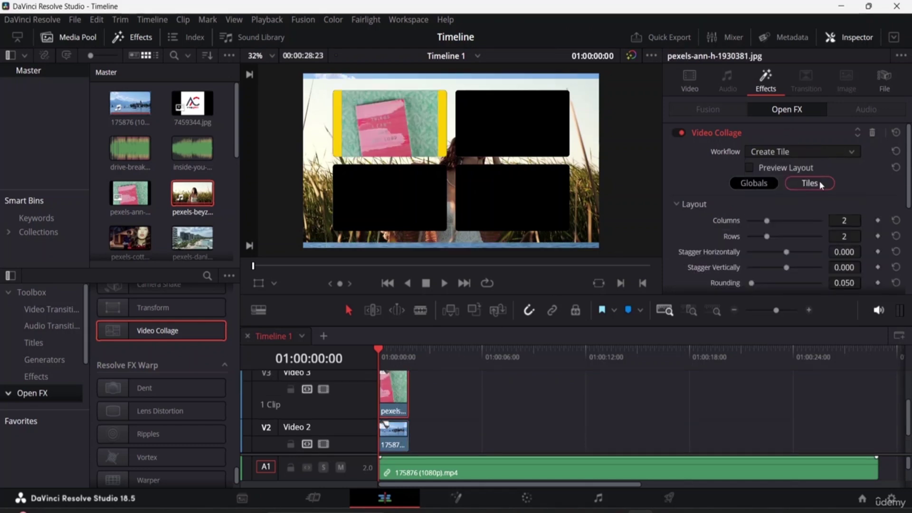
{"action": "left_click", "coordinate": [822, 184]}
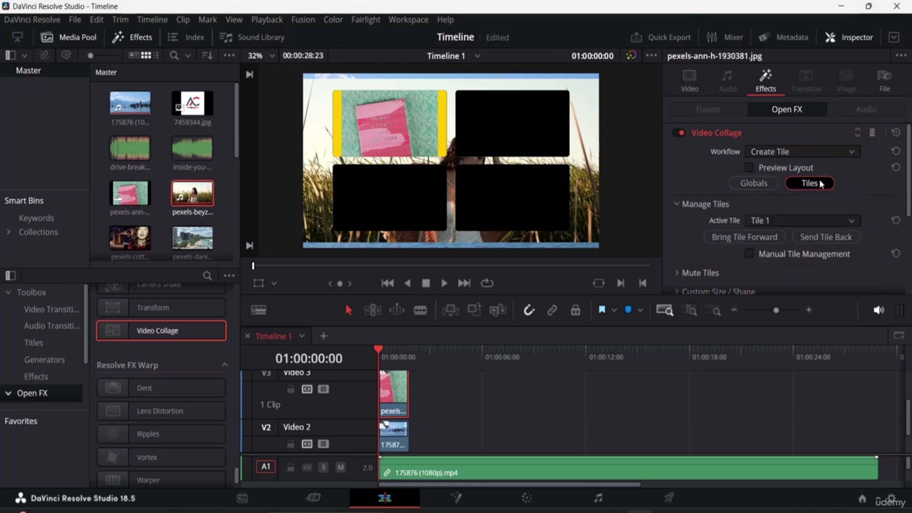
{"action": "left_click", "coordinate": [820, 220]}
{"action": "left_click", "coordinate": [800, 265]}
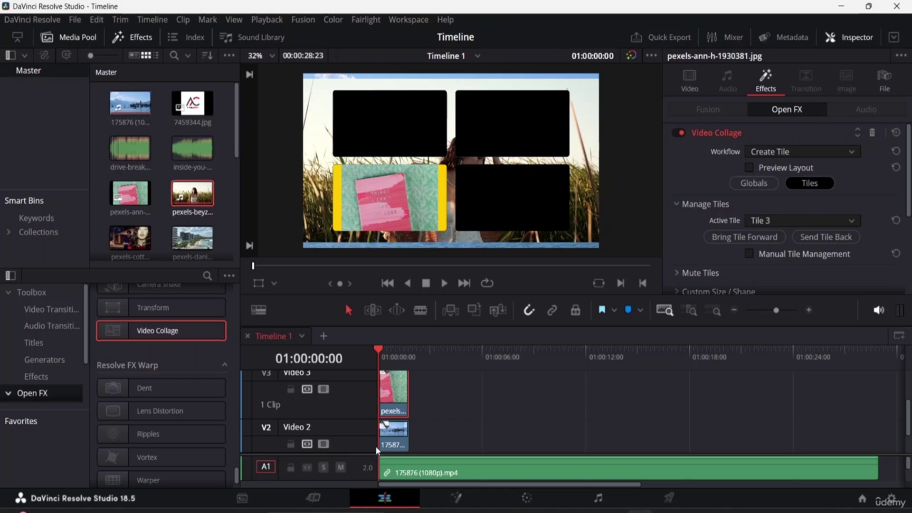
Set the Video 4 clip's Video Collage workflow to Create Tile with Tile 4 as the active tile.
{"action": "scroll", "coordinate": [417, 422], "scroll_direction": "down", "scroll_amount": 1}
{"action": "scroll", "coordinate": [413, 412], "scroll_direction": "up", "scroll_amount": 1}
{"action": "scroll", "coordinate": [404, 409], "scroll_direction": "up", "scroll_amount": 1}
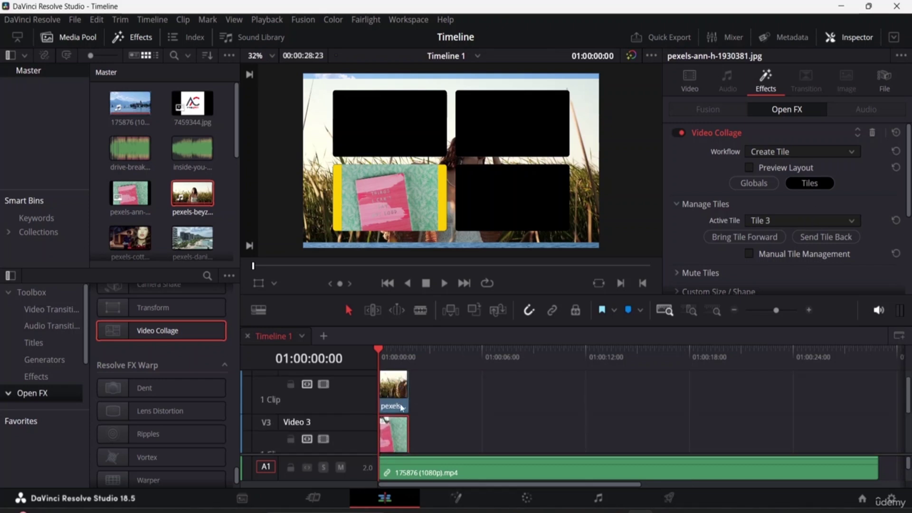
{"action": "left_click", "coordinate": [394, 391]}
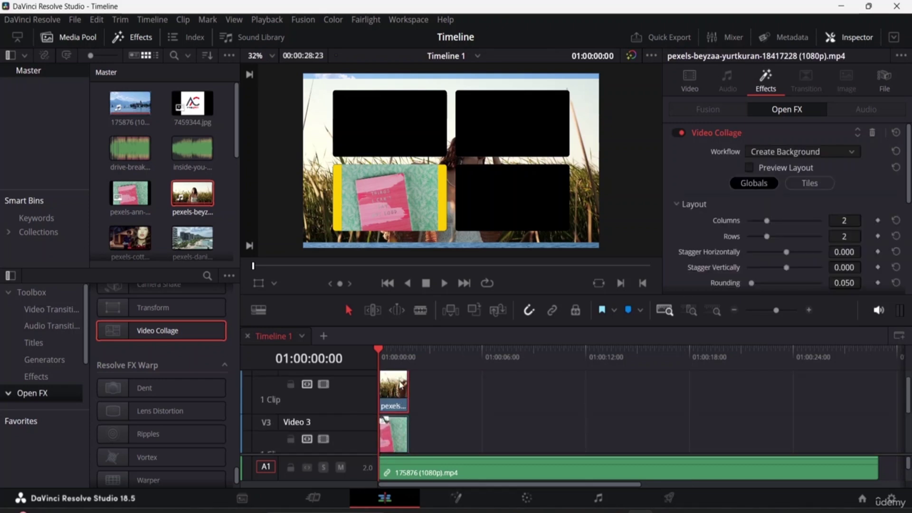
{"action": "left_click", "coordinate": [829, 152]}
{"action": "left_click", "coordinate": [820, 179]}
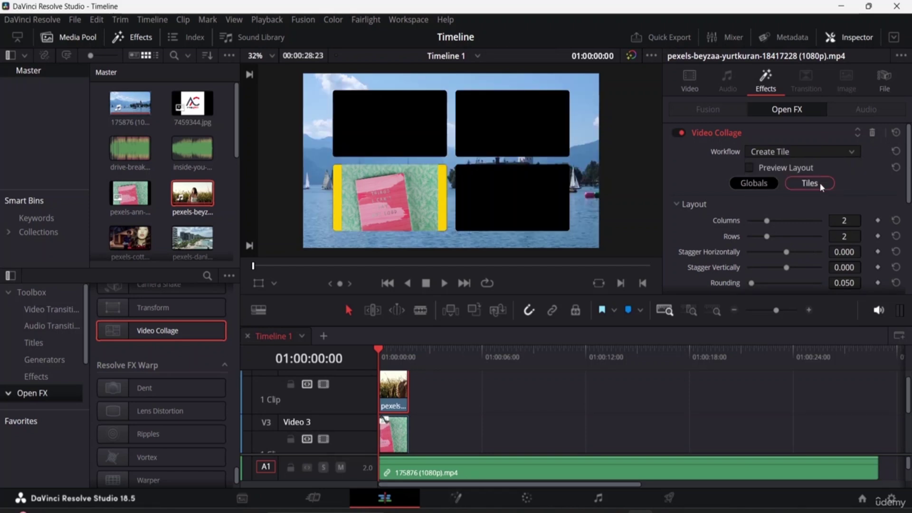
{"action": "left_click", "coordinate": [820, 182]}
{"action": "left_click", "coordinate": [823, 223]}
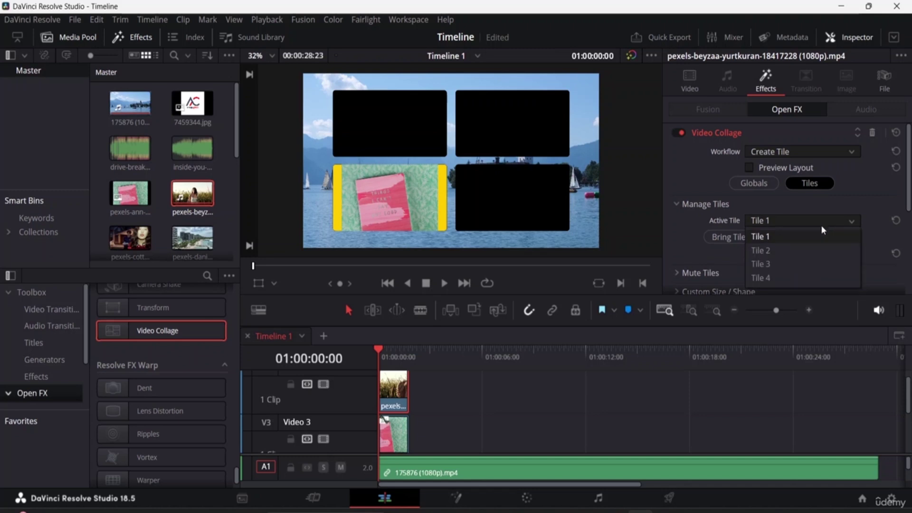
{"action": "left_click", "coordinate": [804, 278]}
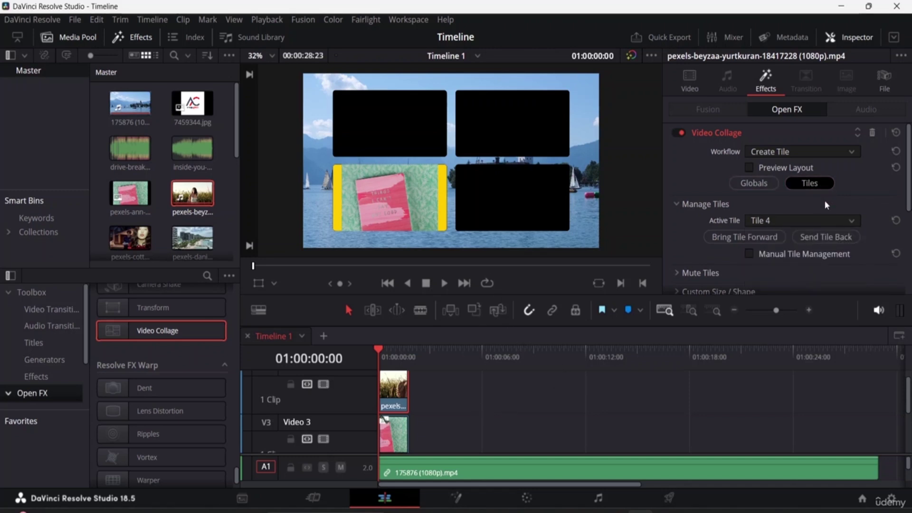
Switch the Video 2 clip's Video Collage workflow to Create Tile, with Tile 2 as its active tile.
{"action": "scroll", "coordinate": [453, 412], "scroll_direction": "up", "scroll_amount": 1}
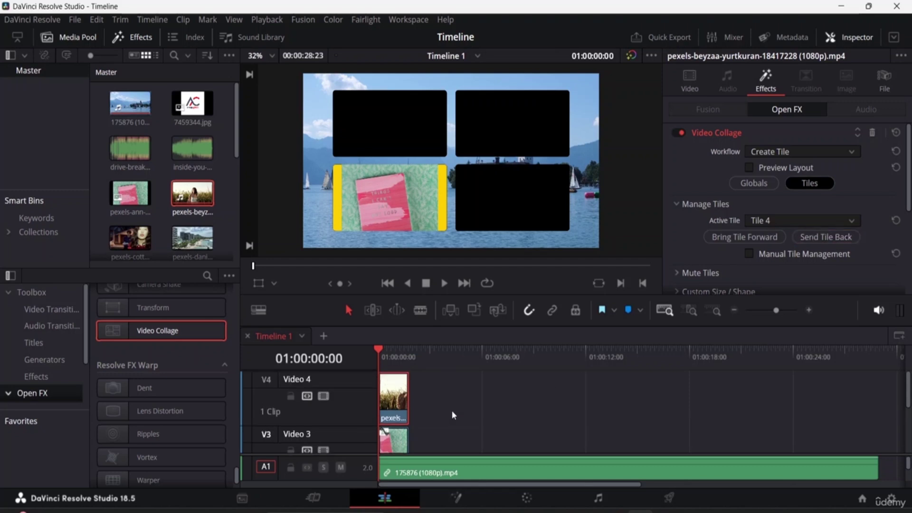
{"action": "scroll", "coordinate": [422, 404], "scroll_direction": "down", "scroll_amount": 4}
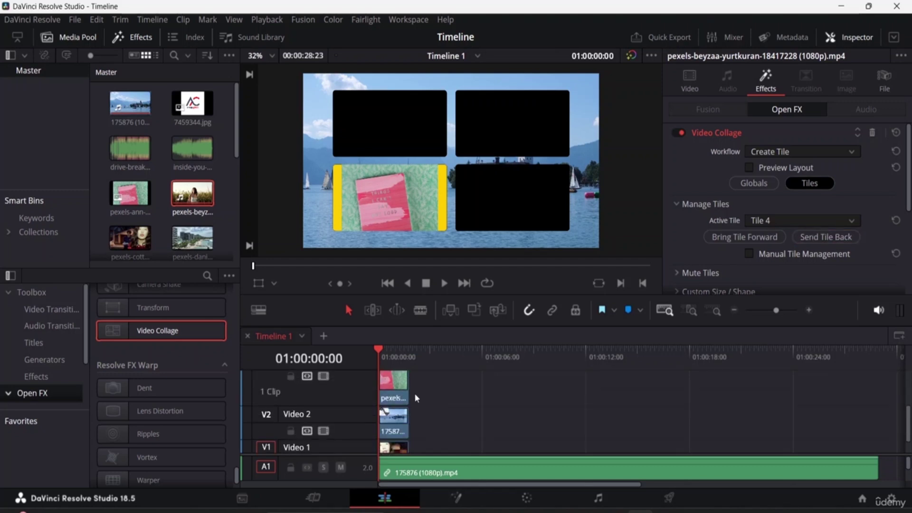
{"action": "left_click", "coordinate": [393, 421]}
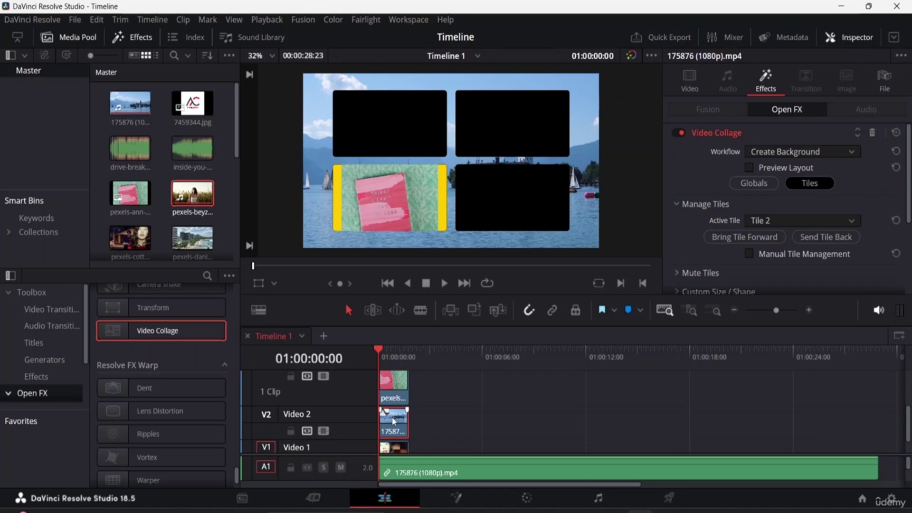
{"action": "left_click", "coordinate": [842, 151]}
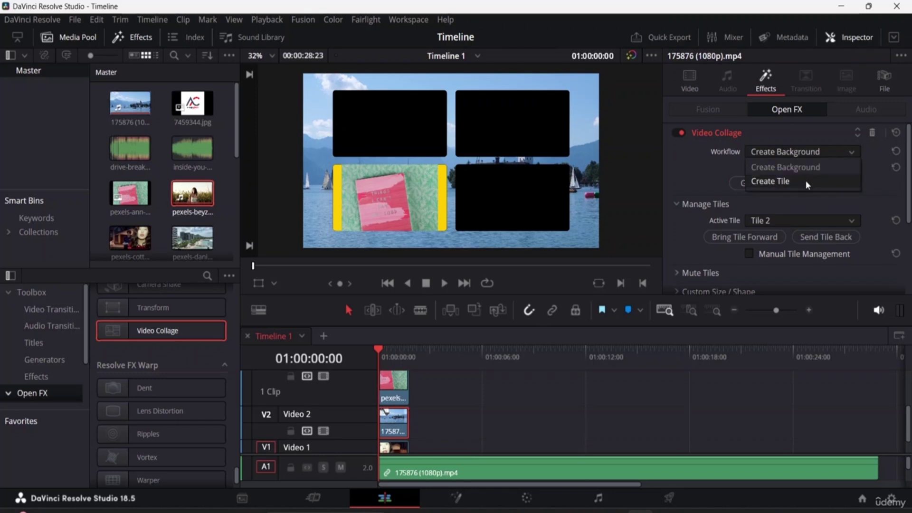
{"action": "left_click", "coordinate": [805, 180]}
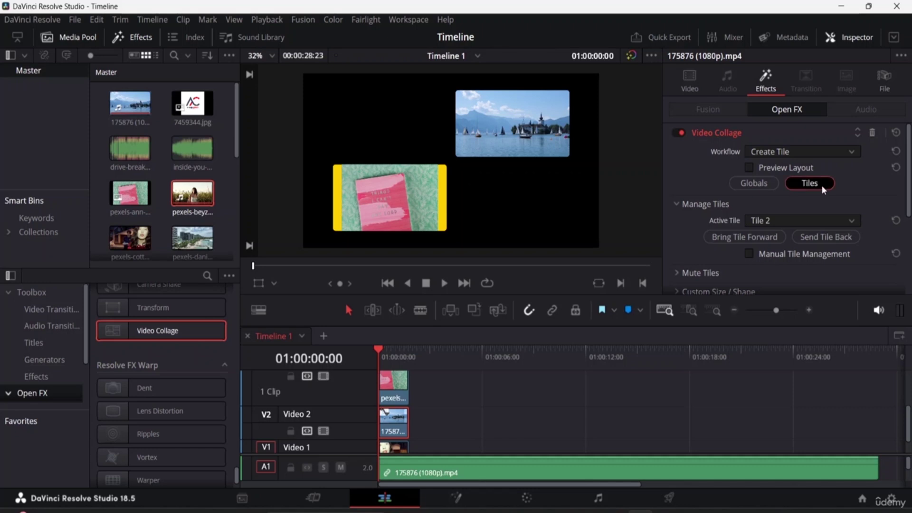
{"action": "left_click", "coordinate": [824, 221]}
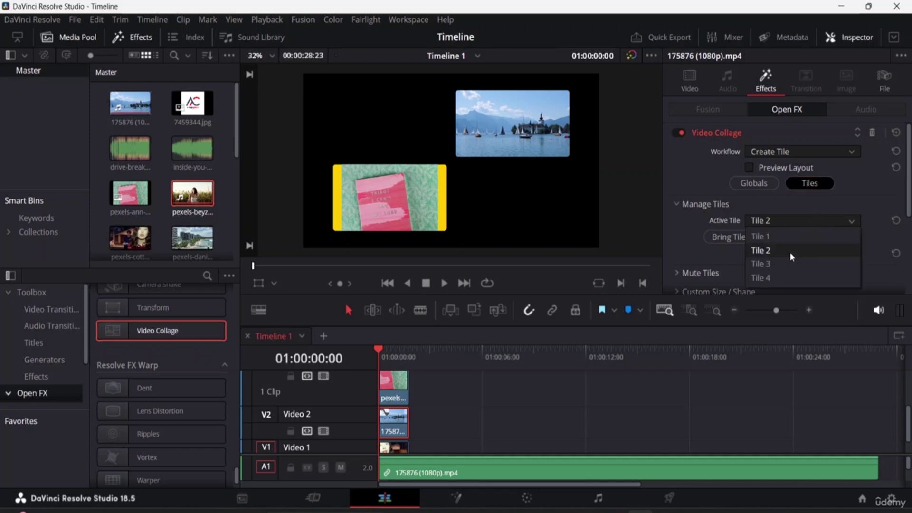
{"action": "left_click", "coordinate": [790, 252]}
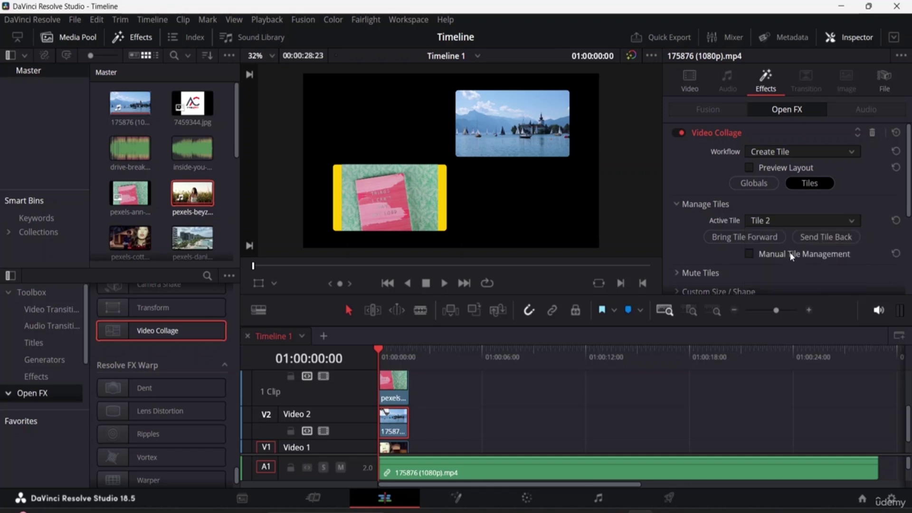
Choose Tile 1 as the active tile in the Video 1 clip's Video Collage effect.
{"action": "scroll", "coordinate": [502, 426], "scroll_direction": "down", "scroll_amount": 1}
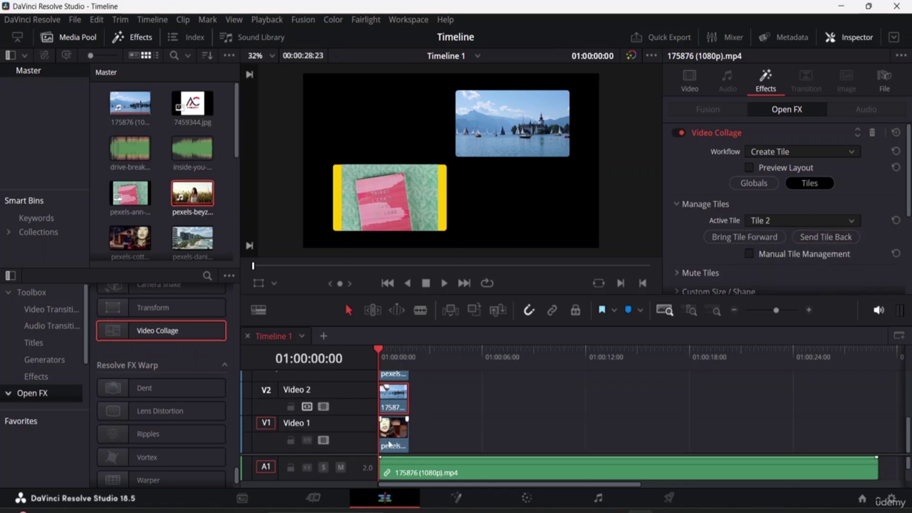
{"action": "left_click", "coordinate": [402, 430]}
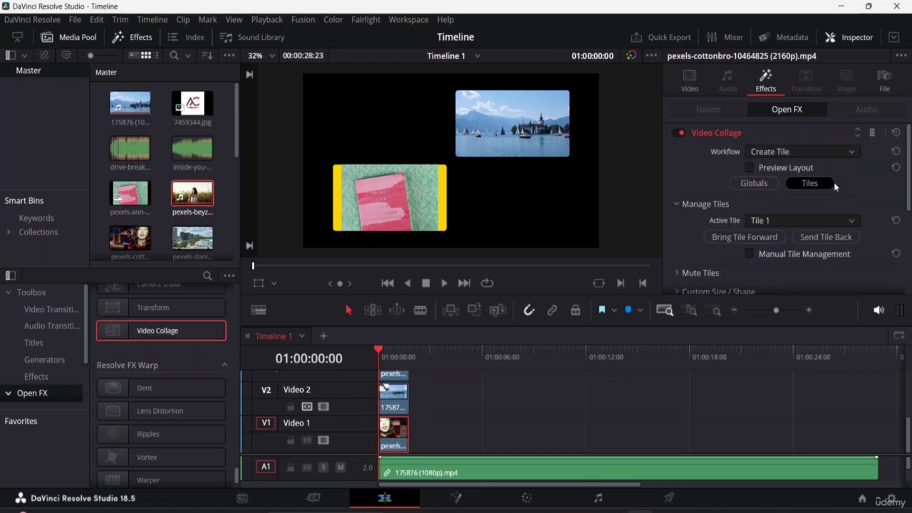
{"action": "left_click", "coordinate": [817, 222]}
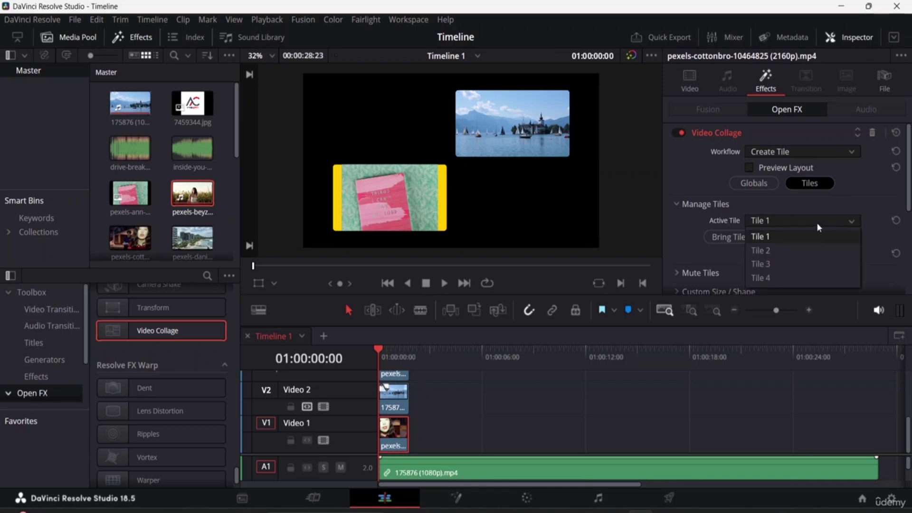
{"action": "left_click", "coordinate": [793, 240]}
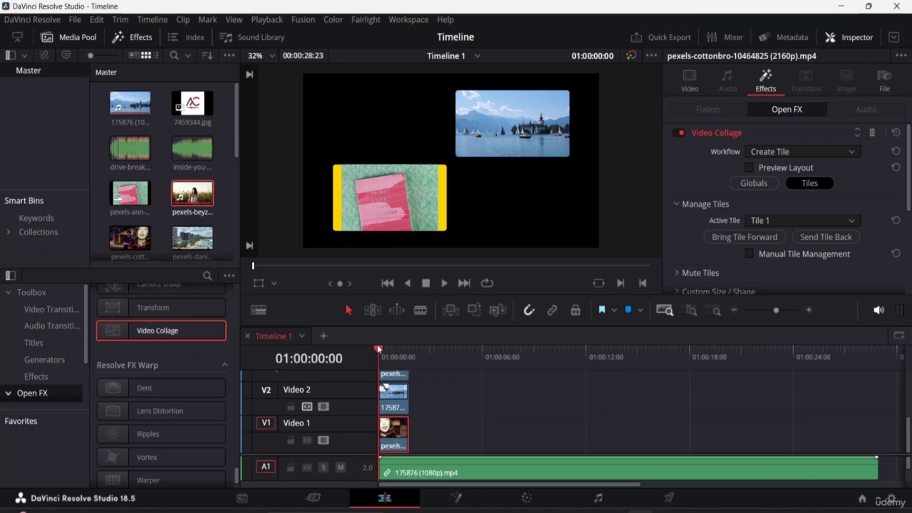
Play the collage in the timeline, return the playhead to the start and review the Video Collage tile settings.
{"action": "left_click_drag", "start_coordinate": [378, 348], "coordinate": [394, 350]}
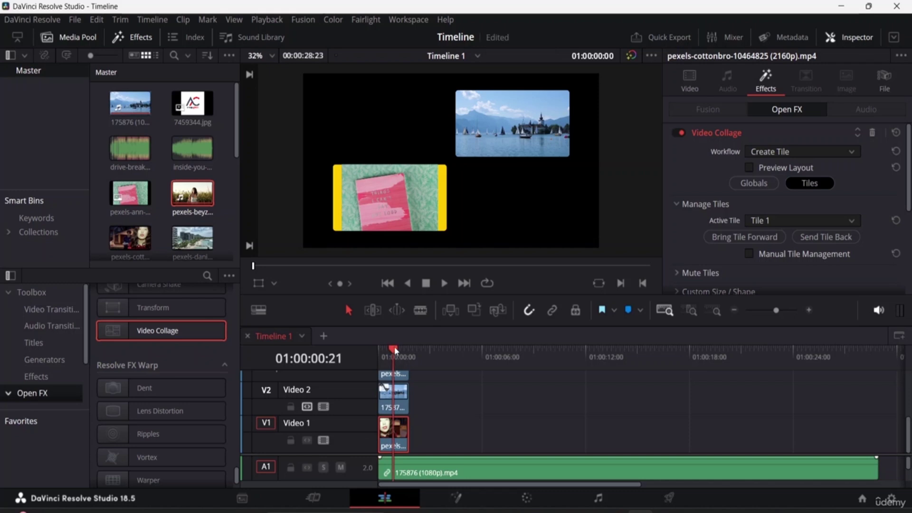
{"action": "key", "text": "space"}
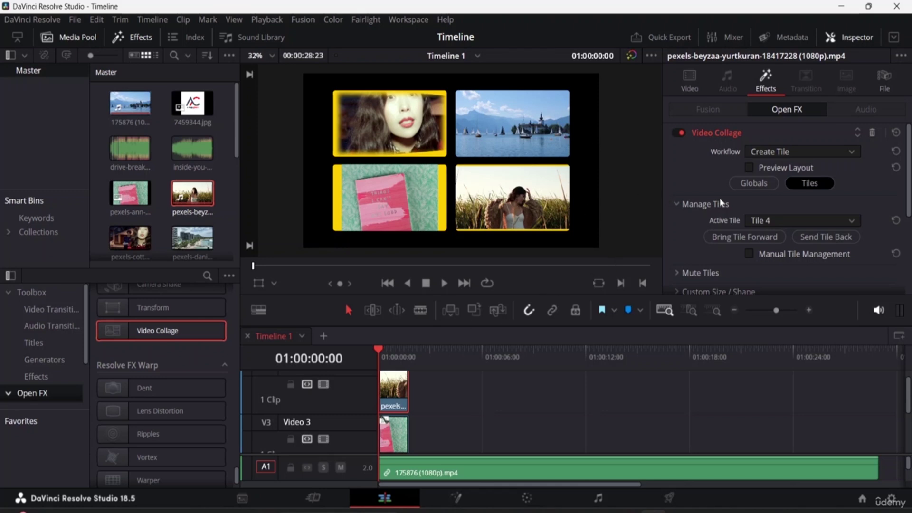
{"action": "scroll", "coordinate": [721, 202], "scroll_direction": "down", "scroll_amount": 4}
{"action": "key", "text": "space"}
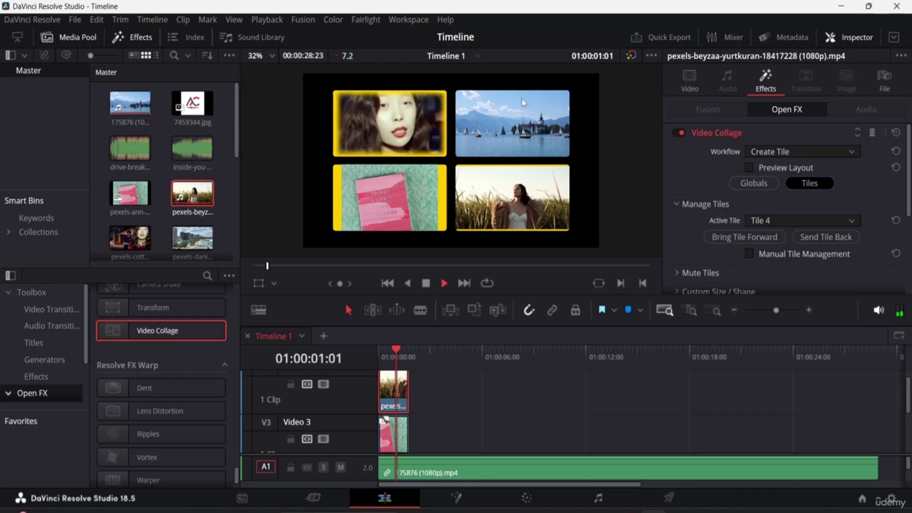
{"action": "key", "text": "space"}
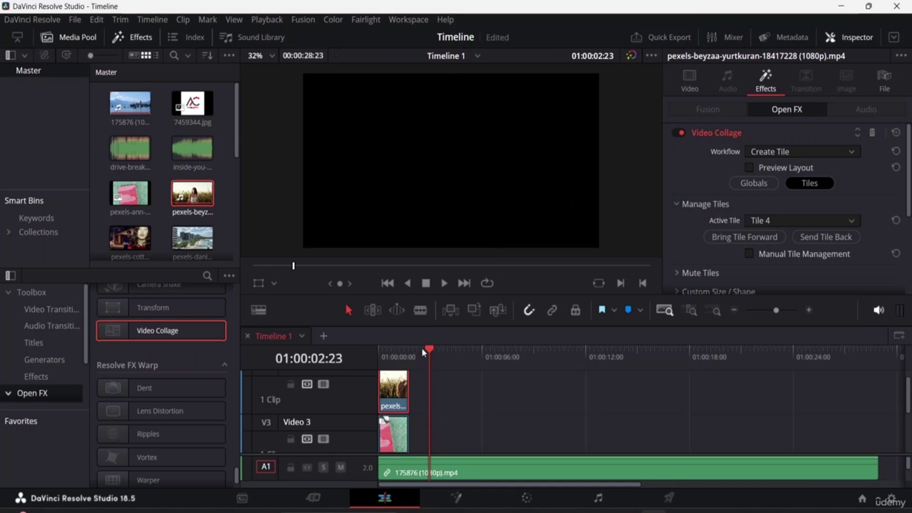
{"action": "left_click_drag", "start_coordinate": [428, 351], "coordinate": [362, 341]}
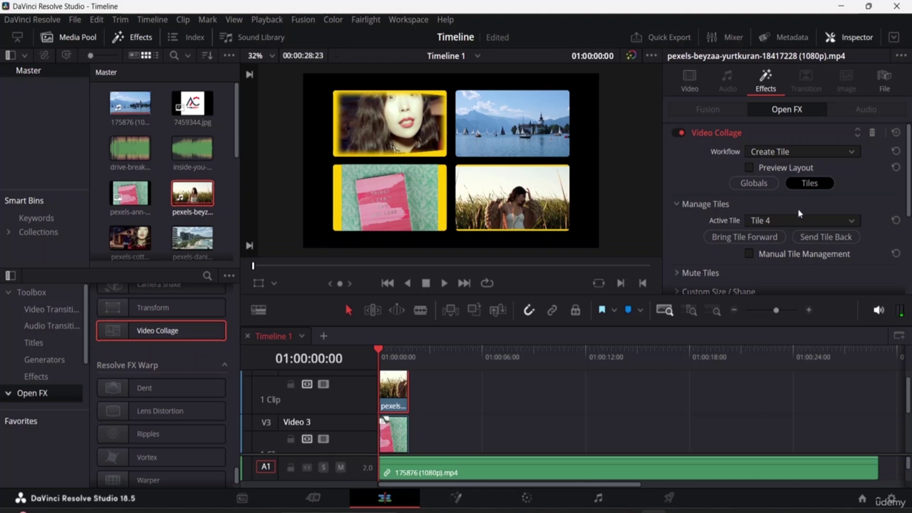
{"action": "scroll", "coordinate": [810, 215], "scroll_direction": "down", "scroll_amount": 5}
{"action": "scroll", "coordinate": [705, 213], "scroll_direction": "up", "scroll_amount": 5}
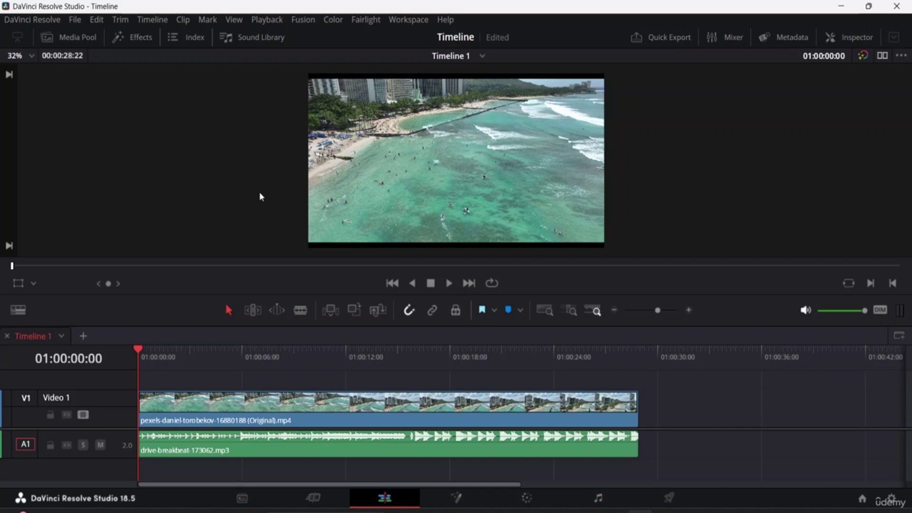
Look at the Sound Library and hide it again.
{"action": "left_click", "coordinate": [260, 38]}
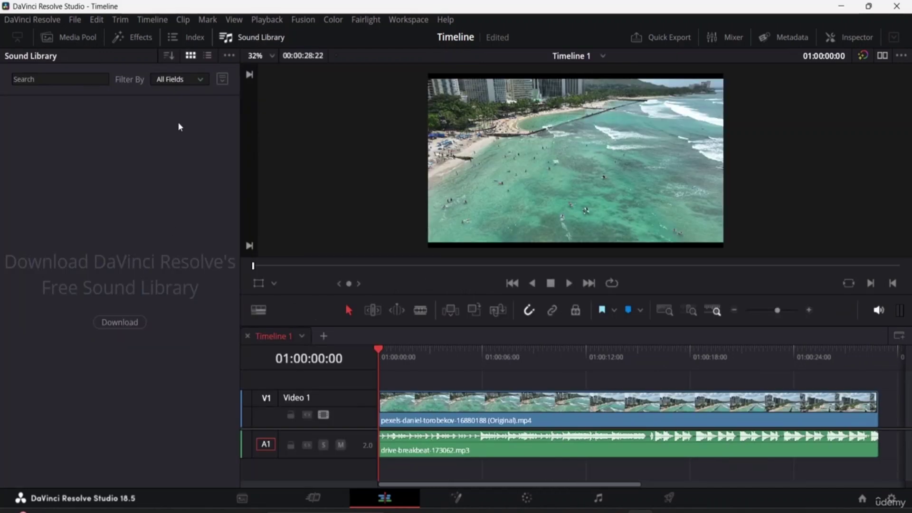
{"action": "left_click", "coordinate": [232, 39]}
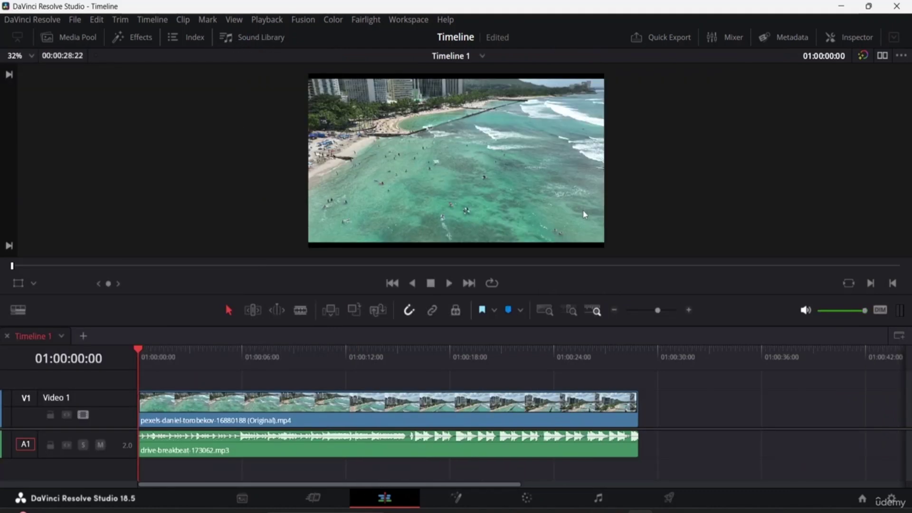
Select the drive-breakbeat-173062.mp3 clip and increase the height of the Audio 1 track to enlarge its waveform.
{"action": "left_click", "coordinate": [211, 444]}
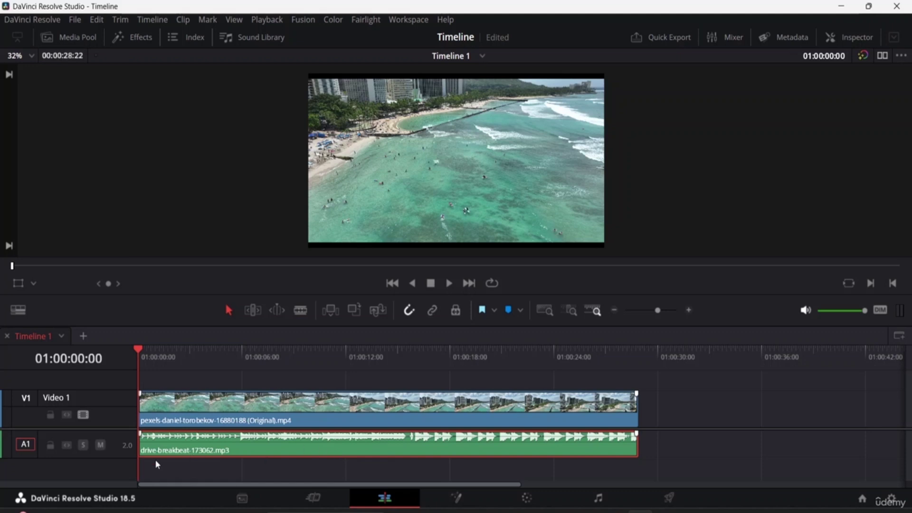
{"action": "left_click_drag", "start_coordinate": [101, 455], "coordinate": [102, 480]}
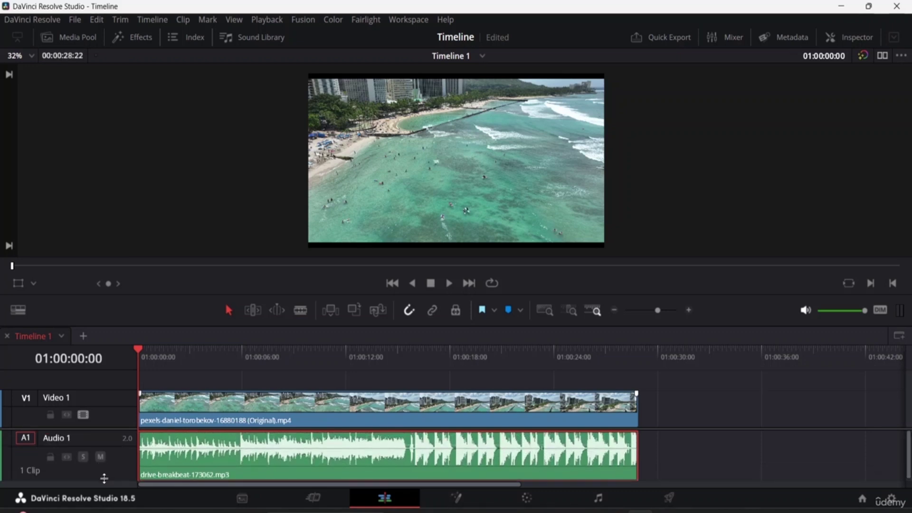
{"action": "scroll", "coordinate": [327, 453], "scroll_direction": "down", "scroll_amount": 1}
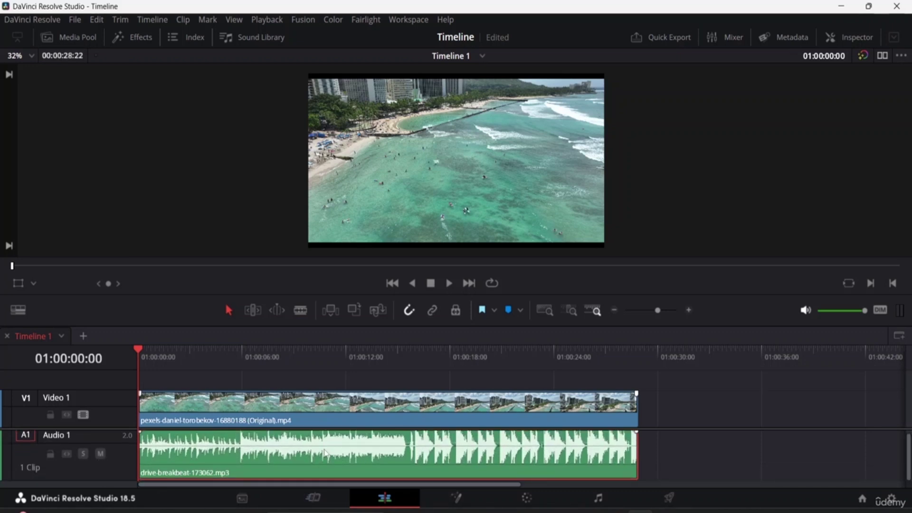
{"action": "scroll", "coordinate": [323, 458], "scroll_direction": "up", "scroll_amount": 1}
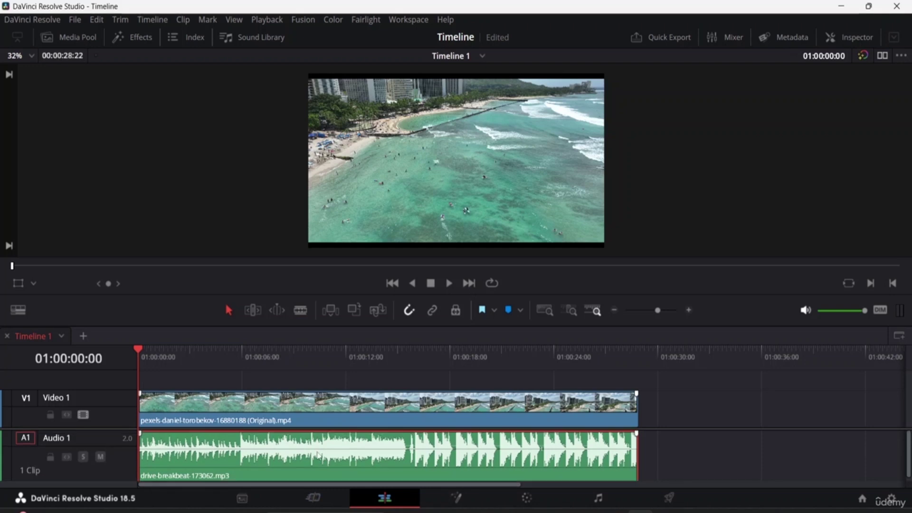
Turn off the waveform border and the non-rectified waveform display in the timeline's audio view options.
{"action": "left_click", "coordinate": [18, 310]}
{"action": "left_click", "coordinate": [74, 455]}
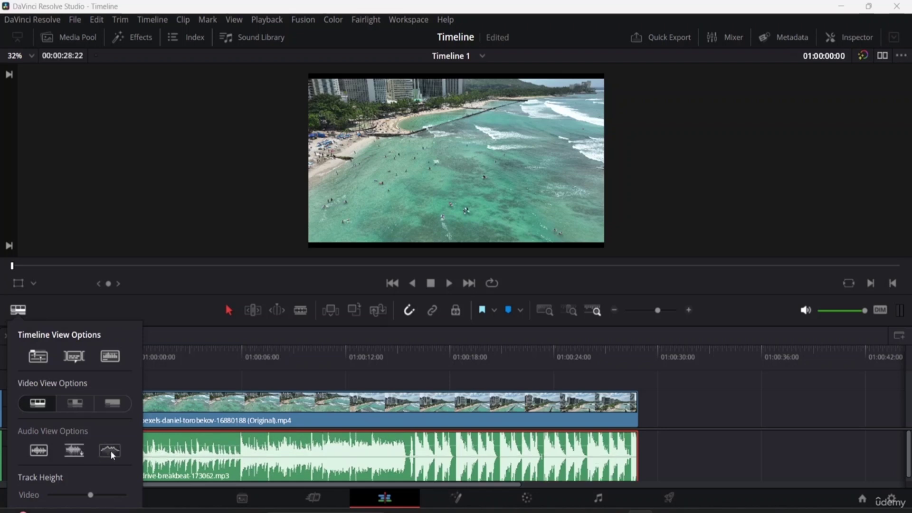
{"action": "left_click", "coordinate": [74, 451]}
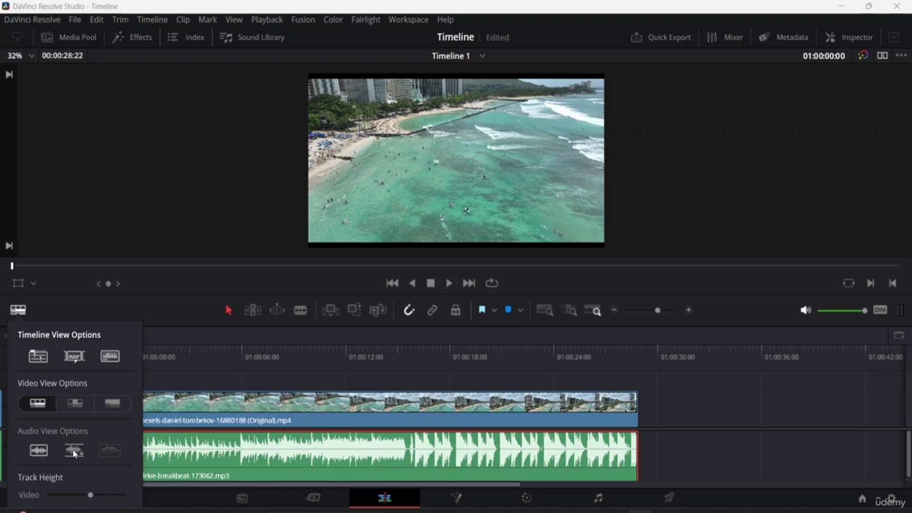
{"action": "left_click", "coordinate": [39, 452]}
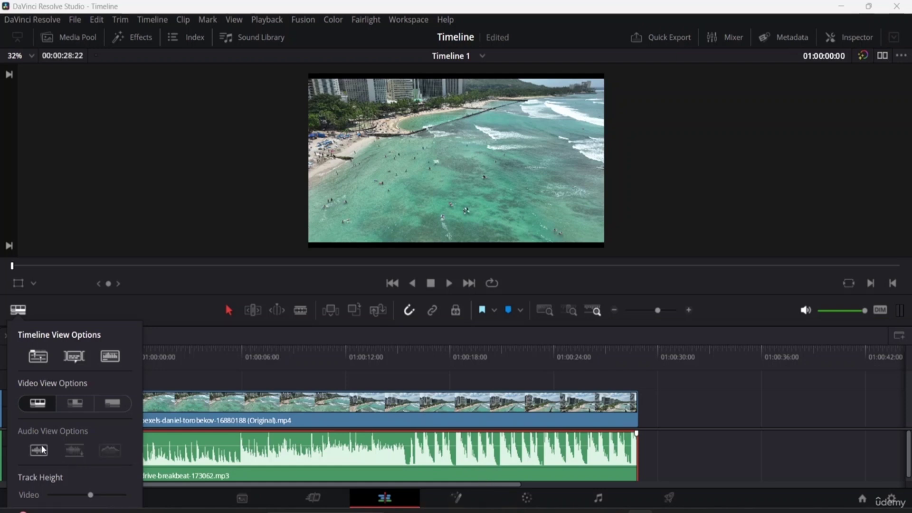
Turn on the full waveform and non-rectified waveform displays in the timeline's audio view options.
{"action": "left_click", "coordinate": [75, 451]}
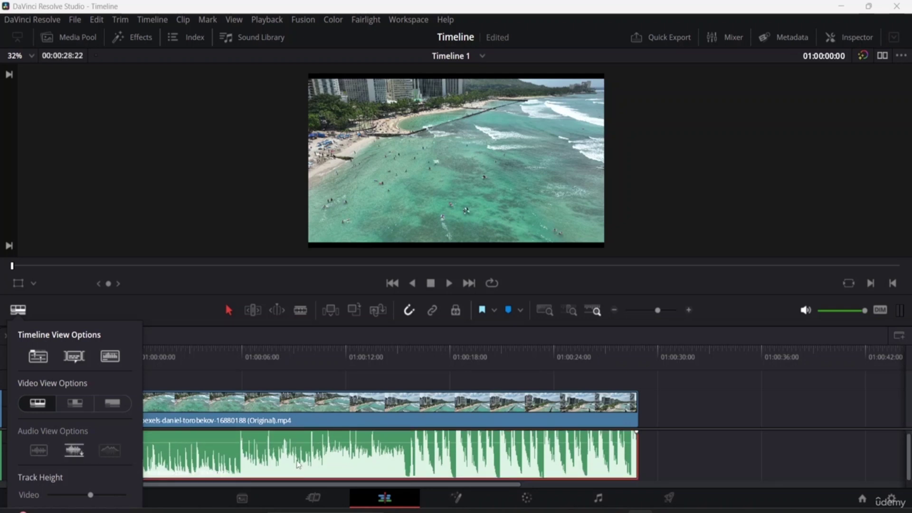
{"action": "left_click", "coordinate": [40, 453]}
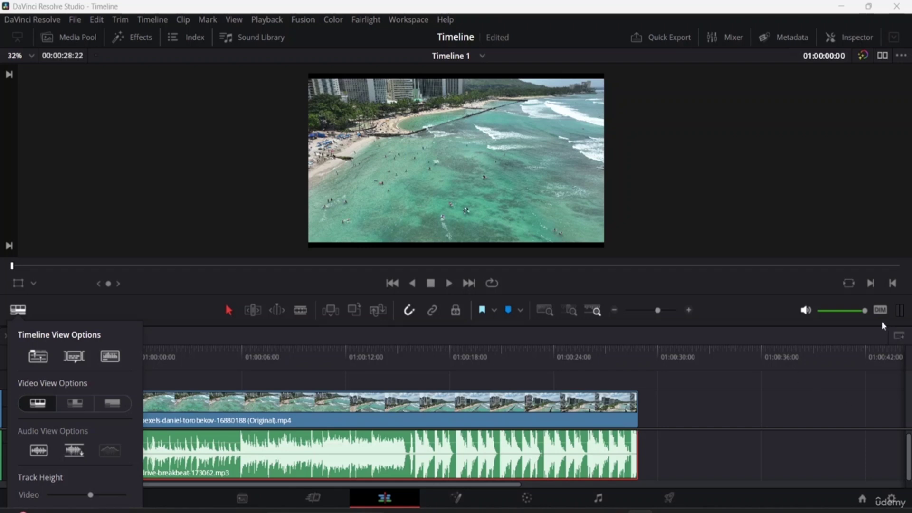
{"action": "left_click_drag", "start_coordinate": [865, 311], "coordinate": [884, 329]}
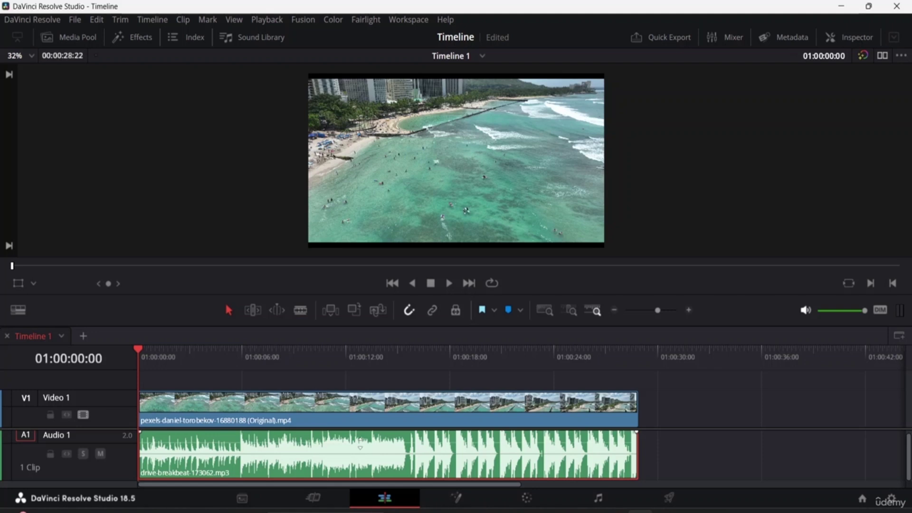
Lower the drive-breakbeat-173062.mp3 clip's volume to about -1.27 dB using the volume line on its waveform.
{"action": "left_click", "coordinate": [360, 447]}
{"action": "mouse_move", "coordinate": [360, 447]}
{"action": "left_mouse_down"}
{"action": "mouse_move", "coordinate": [357, 421]}
{"action": "mouse_move", "coordinate": [356, 445]}
{"action": "left_mouse_up"}
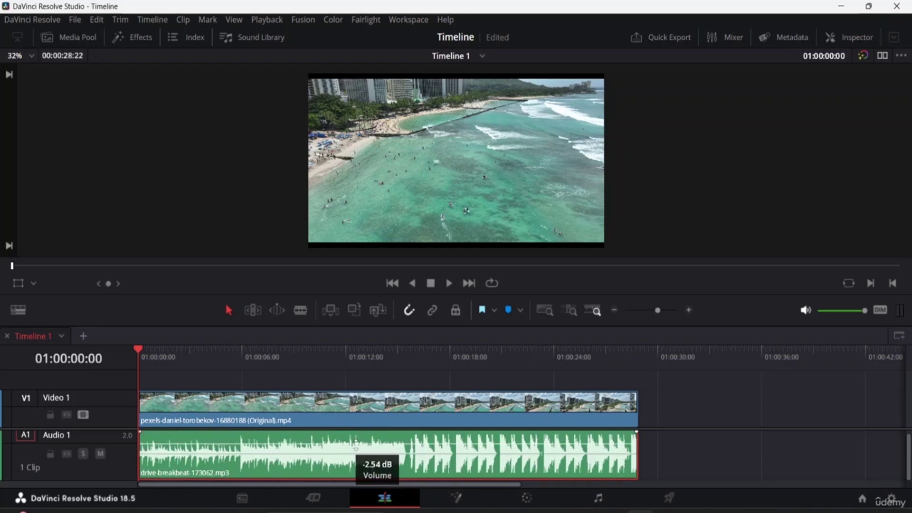
{"action": "left_click_drag", "start_coordinate": [356, 445], "coordinate": [350, 449]}
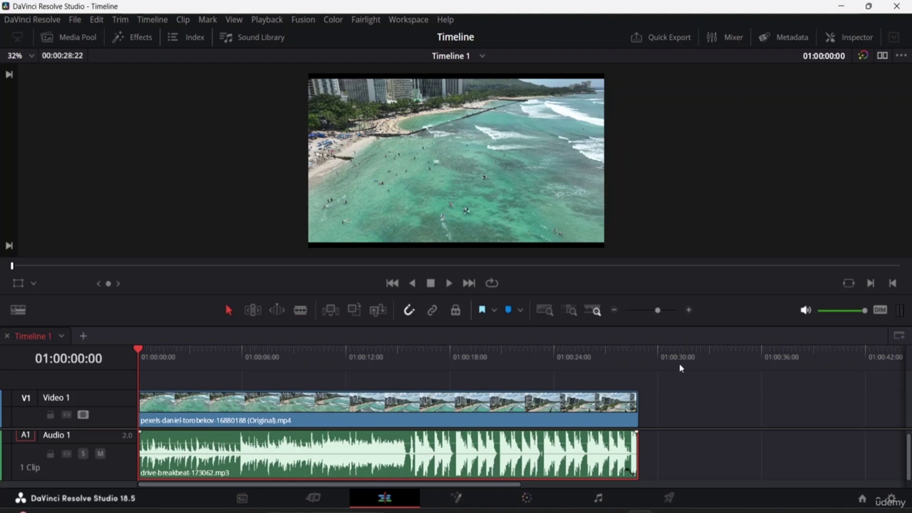
Show the Inspector's audio settings for the music clip, setting its volume to -3.74 and its pan to 9.92.
{"action": "left_click", "coordinate": [857, 39]}
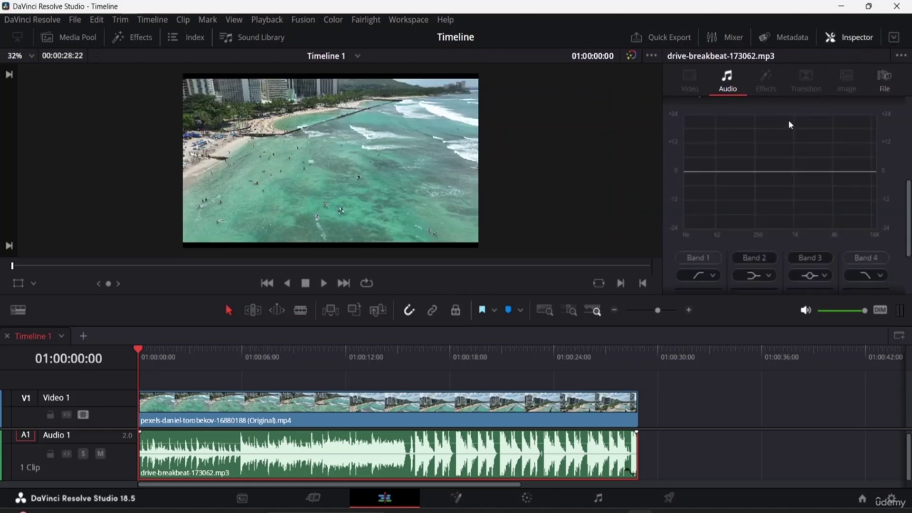
{"action": "scroll", "coordinate": [772, 155], "scroll_direction": "up", "scroll_amount": 5}
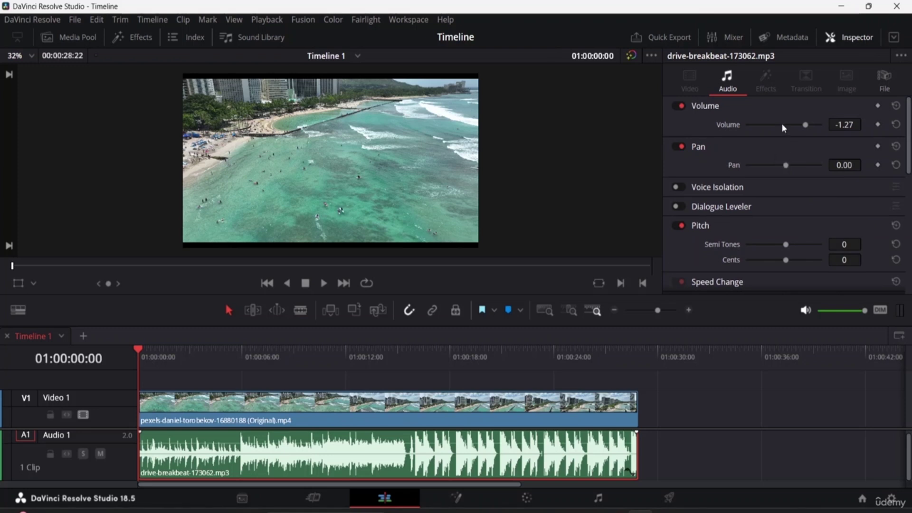
{"action": "mouse_move", "coordinate": [806, 125]}
{"action": "left_mouse_down"}
{"action": "mouse_move", "coordinate": [791, 124]}
{"action": "mouse_move", "coordinate": [803, 135]}
{"action": "left_mouse_up"}
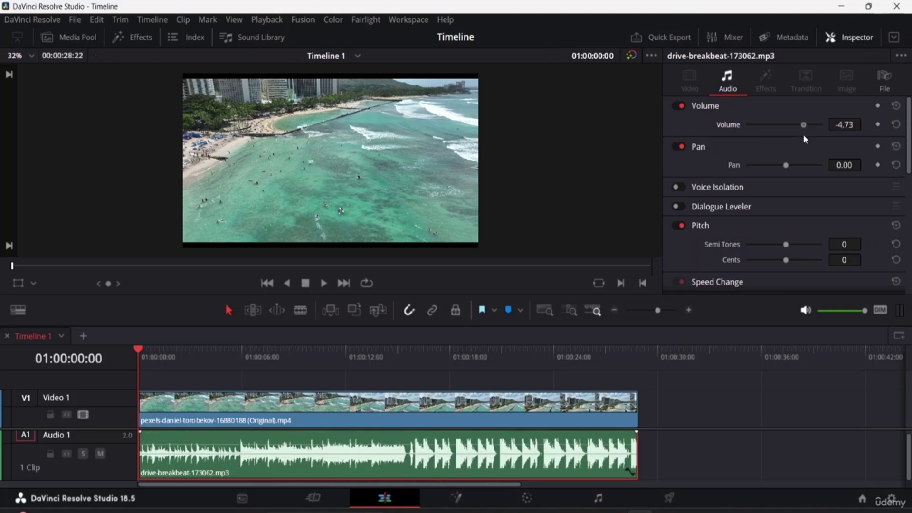
{"action": "left_click_drag", "start_coordinate": [799, 136], "coordinate": [804, 136]}
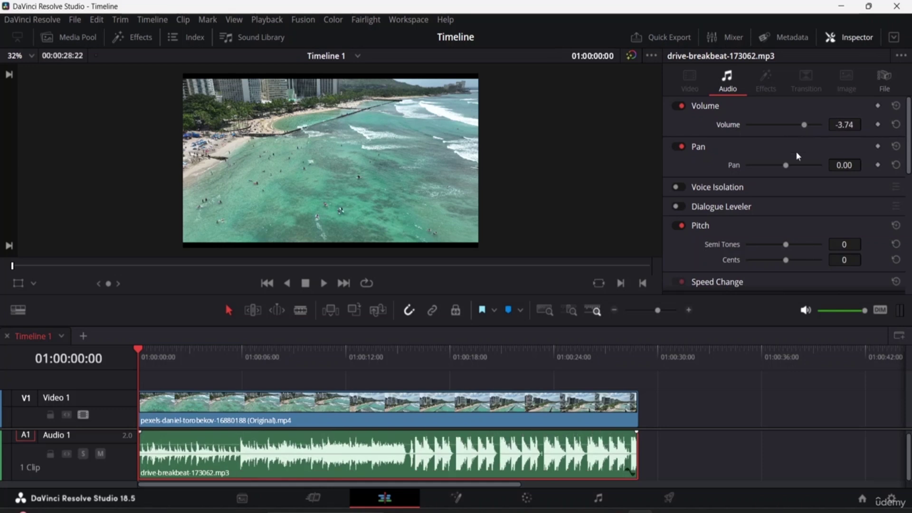
{"action": "mouse_move", "coordinate": [786, 165]}
{"action": "left_mouse_down"}
{"action": "mouse_move", "coordinate": [768, 166]}
{"action": "mouse_move", "coordinate": [790, 166]}
{"action": "left_mouse_up"}
Enable the music clip's Equalizer and boost Band 2 to about +9 dB and Band 3 to about +11 dB.
{"action": "scroll", "coordinate": [723, 215], "scroll_direction": "down", "scroll_amount": 3}
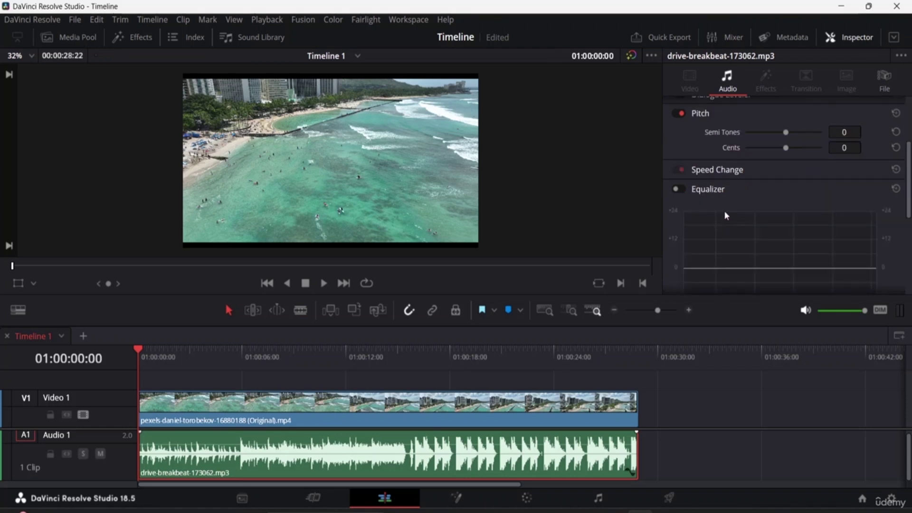
{"action": "scroll", "coordinate": [729, 204], "scroll_direction": "down", "scroll_amount": 3}
{"action": "scroll", "coordinate": [730, 208], "scroll_direction": "up", "scroll_amount": 2}
{"action": "left_click", "coordinate": [678, 151]}
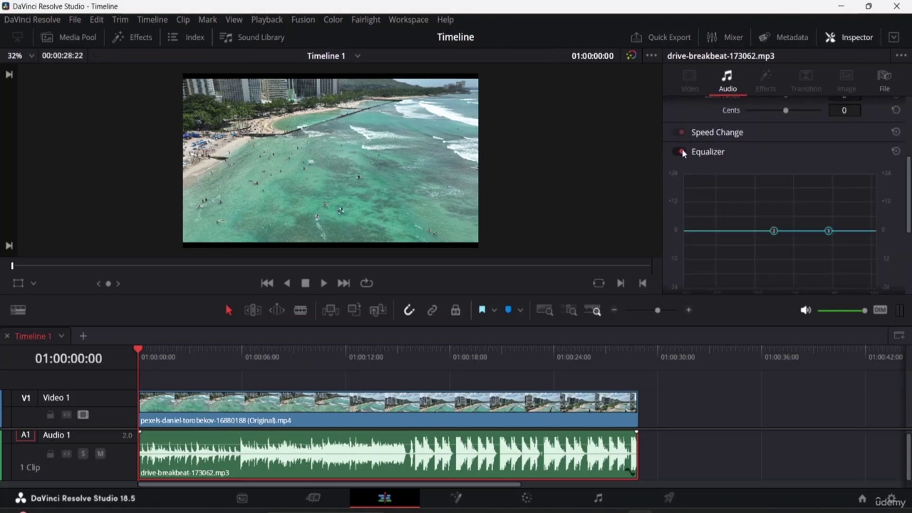
{"action": "left_click_drag", "start_coordinate": [775, 232], "coordinate": [731, 213]}
{"action": "left_click_drag", "start_coordinate": [830, 231], "coordinate": [828, 205]}
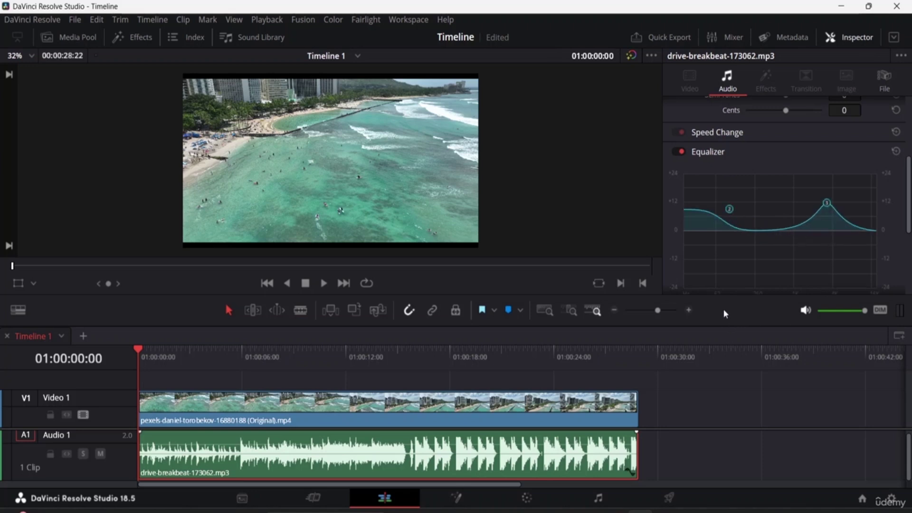
During playback, cut Equalizer Band 2 to about -9 dB and Band 3 to about -15 dB, and reset the Equalizer.
{"action": "key", "text": "space"}
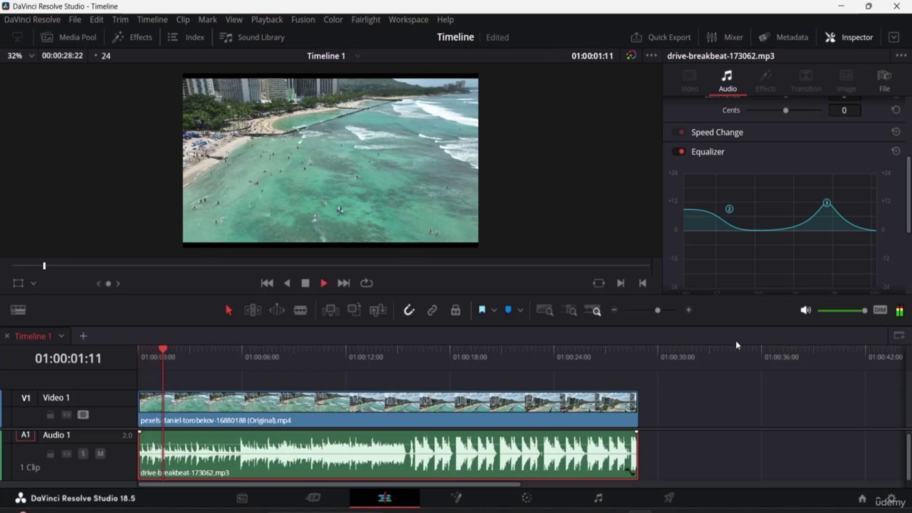
{"action": "left_click_drag", "start_coordinate": [730, 210], "coordinate": [758, 252]}
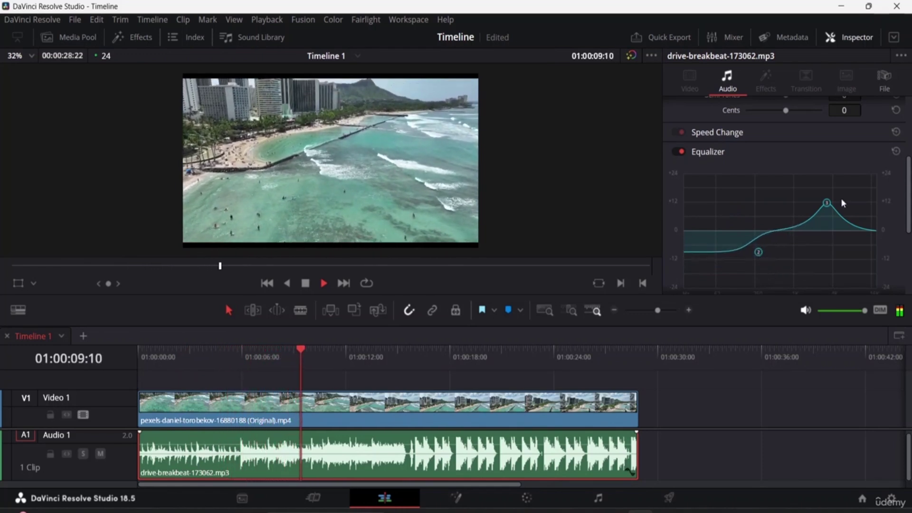
{"action": "left_click_drag", "start_coordinate": [827, 201], "coordinate": [829, 268]}
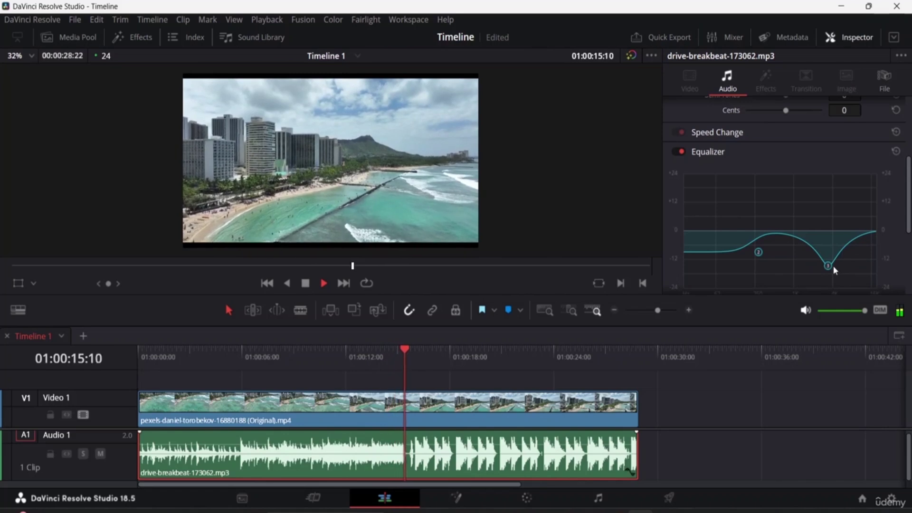
{"action": "left_click", "coordinate": [896, 151]}
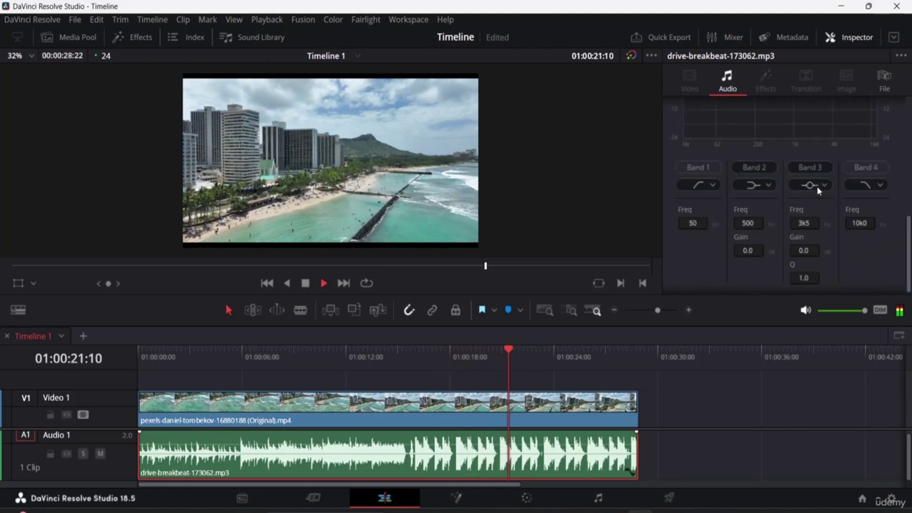
Enable the Equalizer again, stop playback and change Band 2 to the bell filter shape.
{"action": "left_click", "coordinate": [679, 152]}
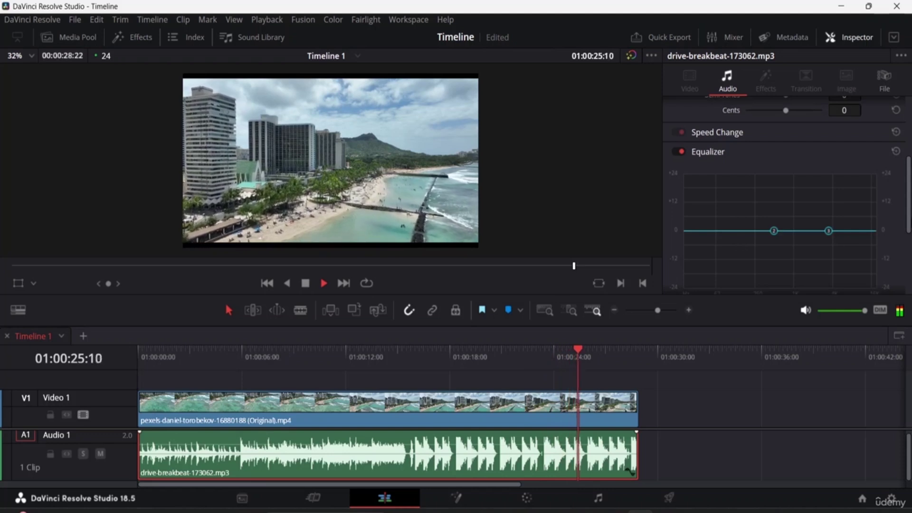
{"action": "scroll", "coordinate": [909, 214], "scroll_direction": "down", "scroll_amount": 4}
{"action": "key", "text": "space"}
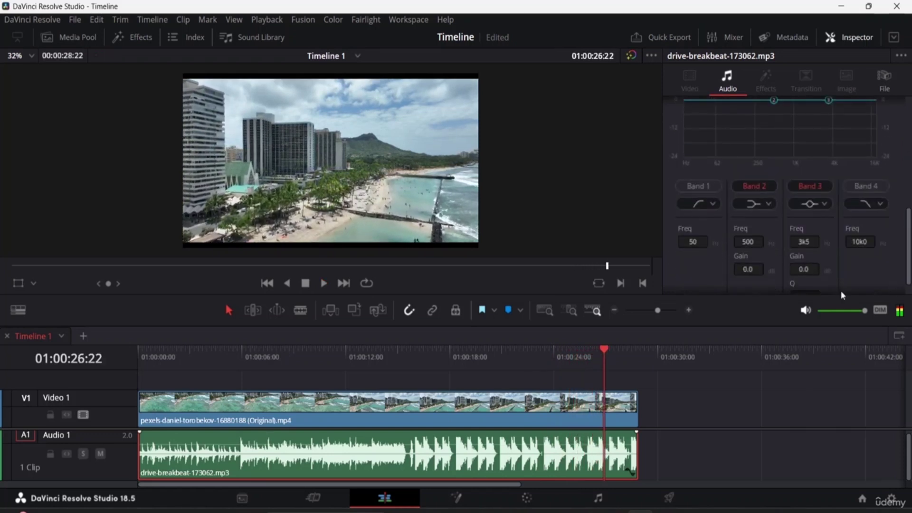
{"action": "scroll", "coordinate": [840, 290], "scroll_direction": "down", "scroll_amount": 1}
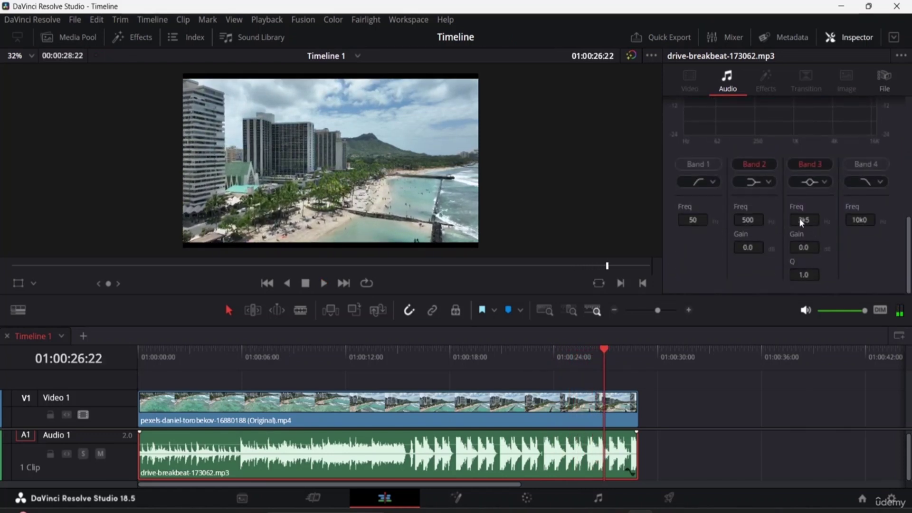
{"action": "left_click", "coordinate": [769, 182]}
{"action": "left_click", "coordinate": [754, 213]}
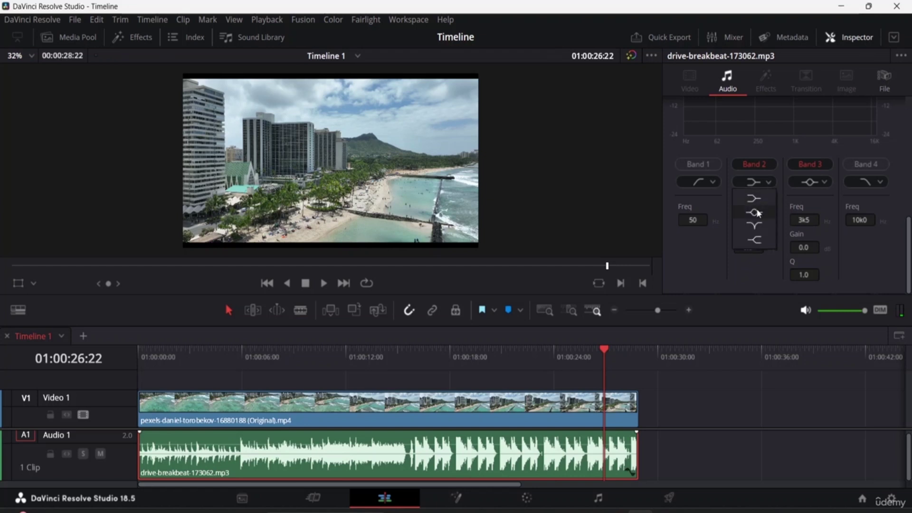
{"action": "scroll", "coordinate": [791, 223], "scroll_direction": "up", "scroll_amount": 2}
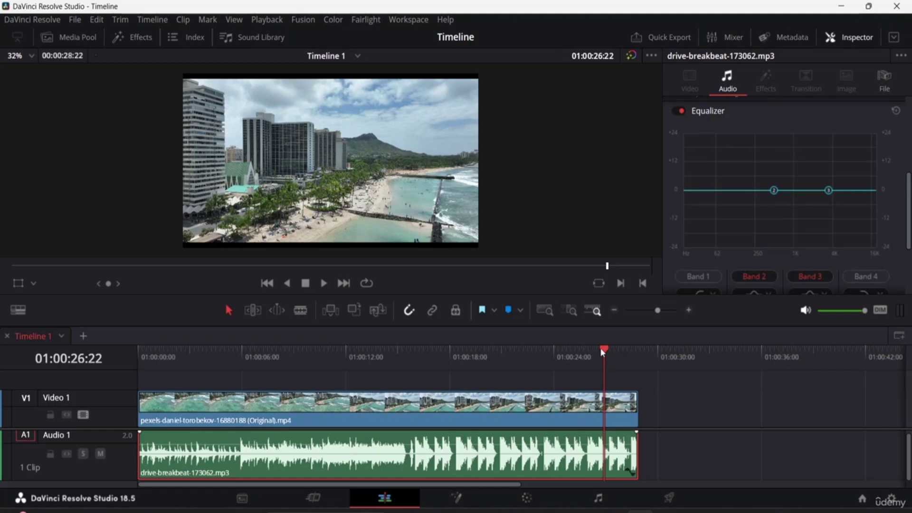
Play the timeline from its start while setting the music clip's pitch to 9 semitones and -24 cents, and return the playhead to the start.
{"action": "left_click_drag", "start_coordinate": [600, 348], "coordinate": [131, 315]}
{"action": "key", "text": "space"}
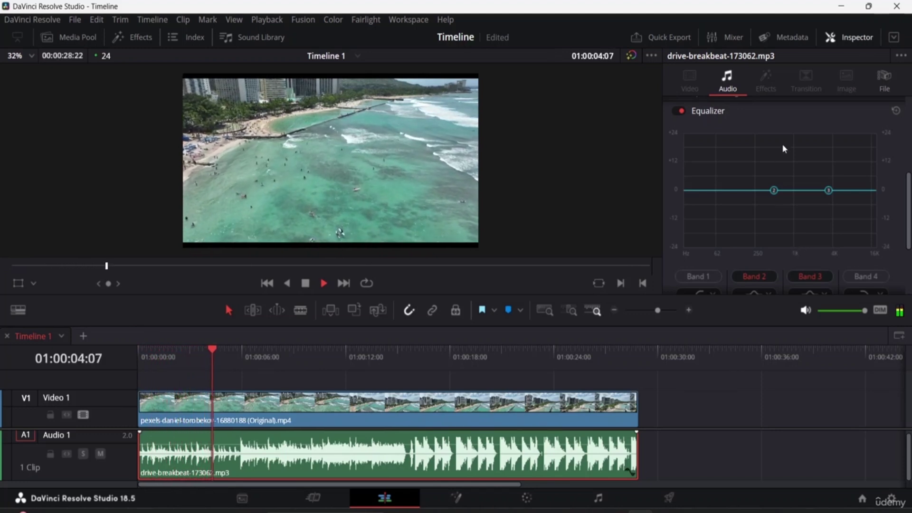
{"action": "scroll", "coordinate": [873, 116], "scroll_direction": "up", "scroll_amount": 4}
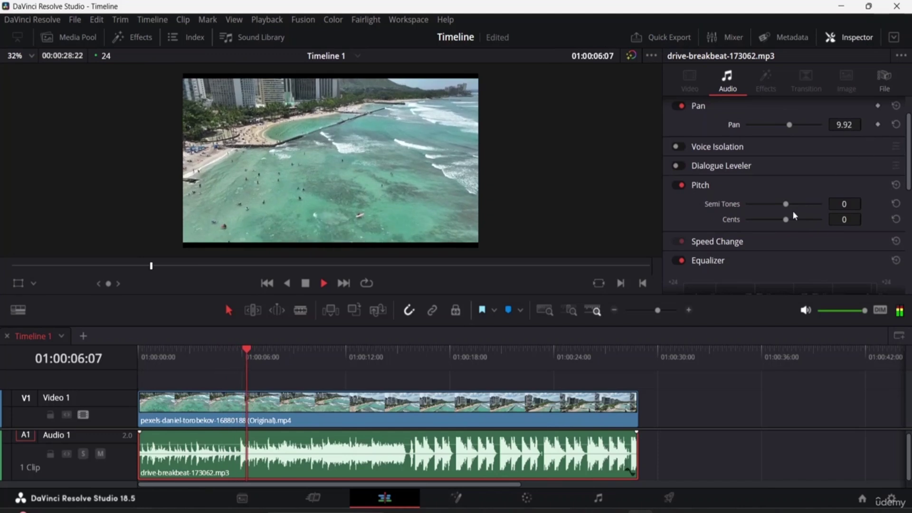
{"action": "left_click_drag", "start_coordinate": [788, 203], "coordinate": [776, 220]}
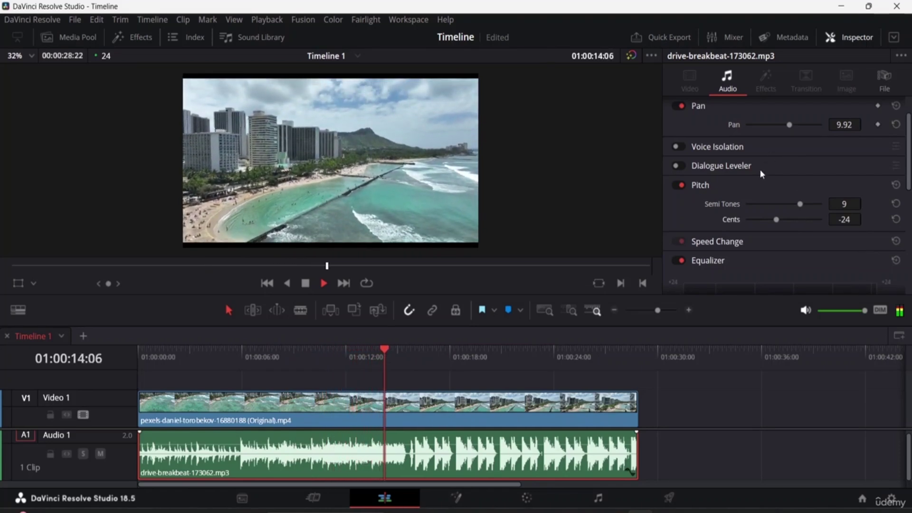
{"action": "scroll", "coordinate": [757, 169], "scroll_direction": "up", "scroll_amount": 1}
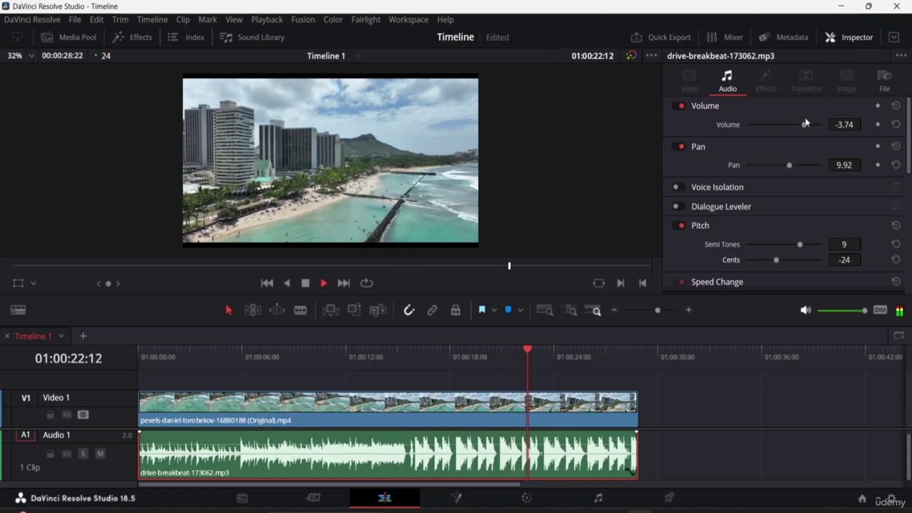
{"action": "key", "text": "space"}
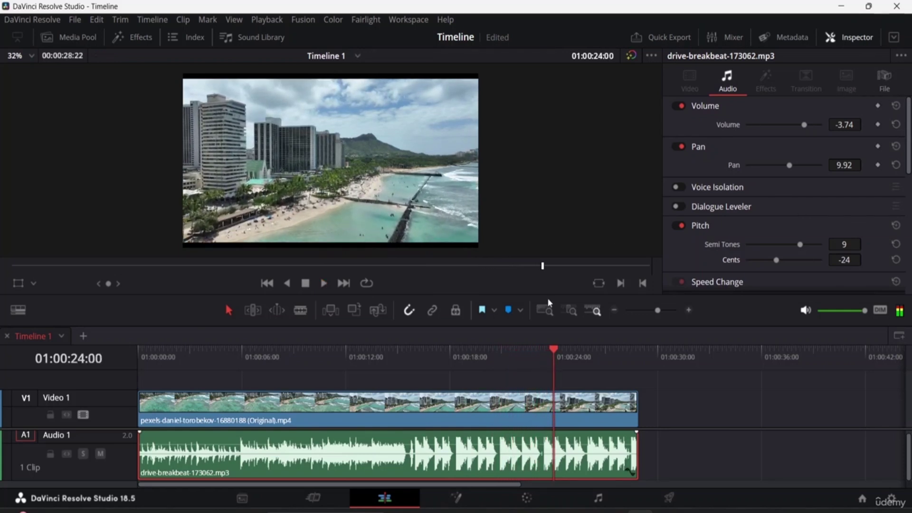
{"action": "left_click_drag", "start_coordinate": [553, 351], "coordinate": [78, 375]}
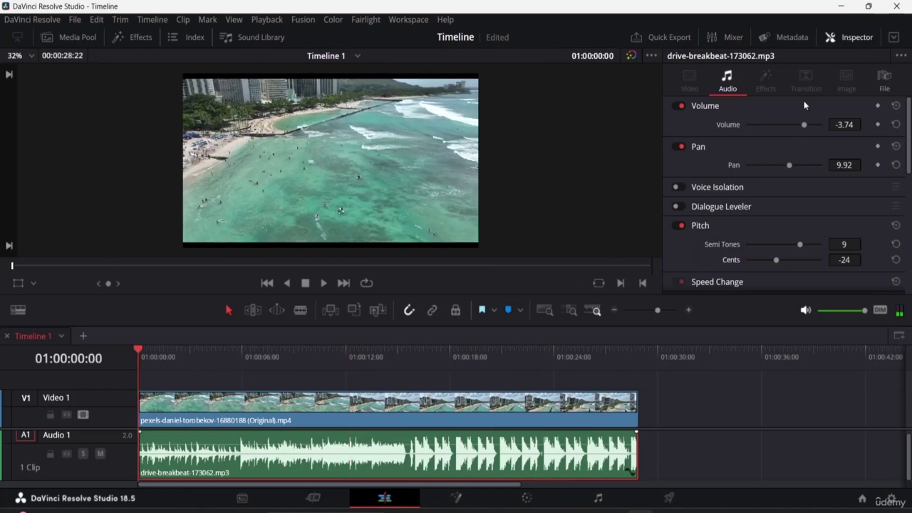
Hide the Inspector and give the music clip a fade-out of about 7 seconds and a fade-in of about 3 seconds.
{"action": "left_click", "coordinate": [851, 38]}
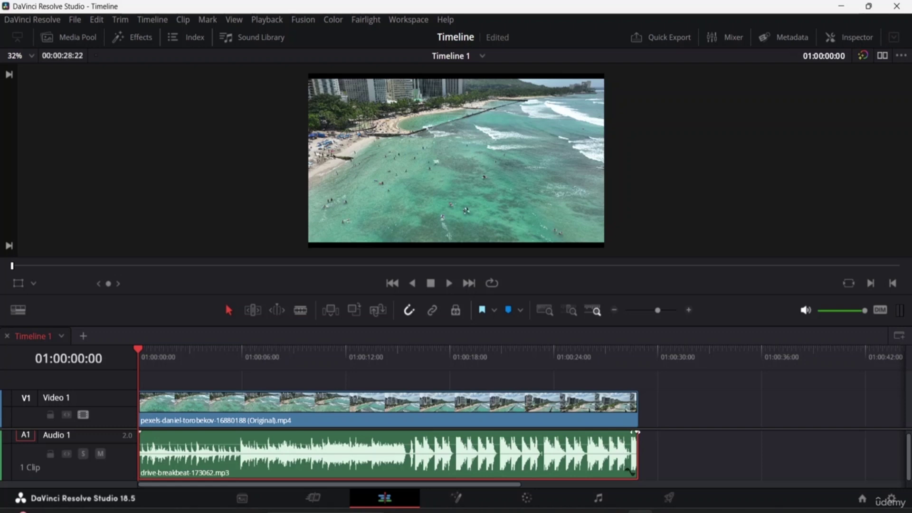
{"action": "left_click", "coordinate": [637, 432]}
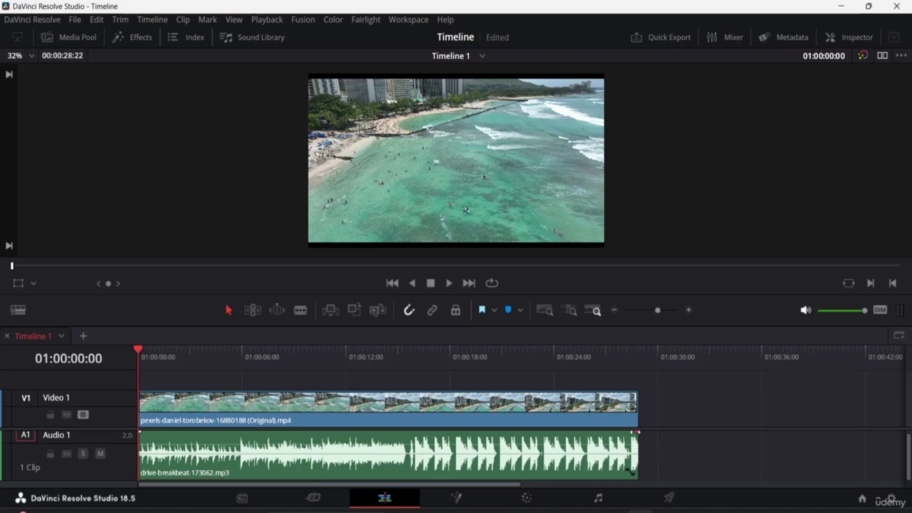
{"action": "left_click_drag", "start_coordinate": [637, 433], "coordinate": [518, 433]}
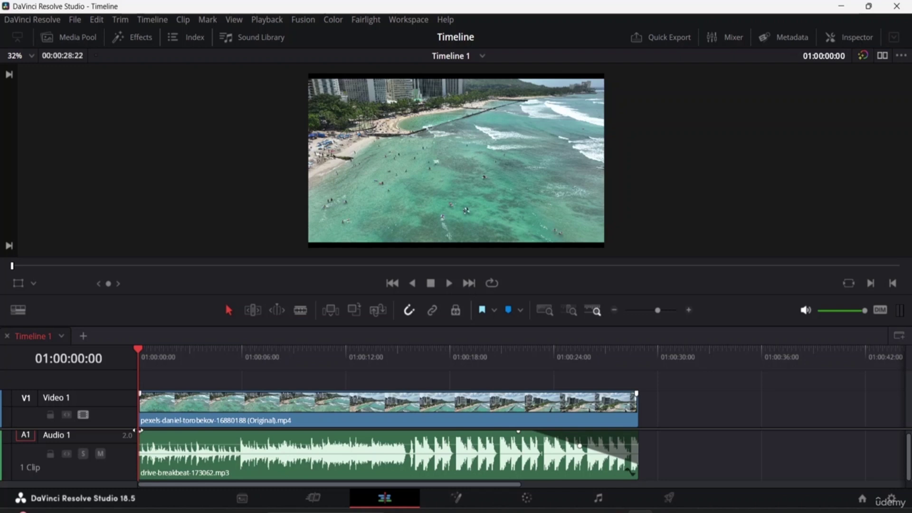
{"action": "scroll", "coordinate": [145, 430], "scroll_direction": "down", "scroll_amount": 1}
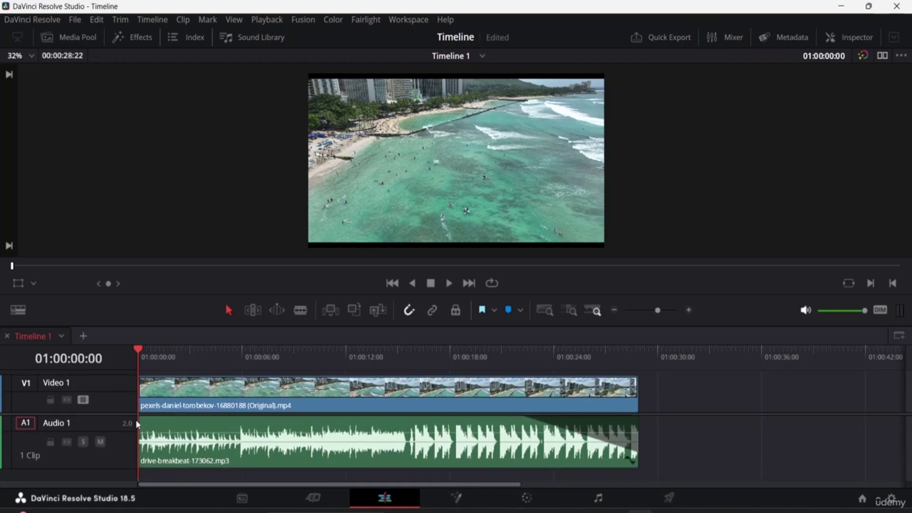
{"action": "left_click_drag", "start_coordinate": [141, 417], "coordinate": [192, 418]}
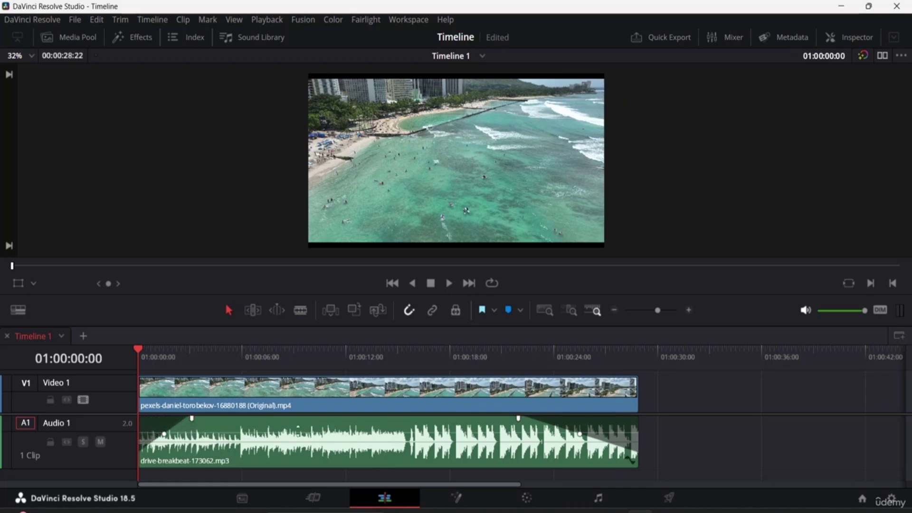
Play the timeline to listen to the music clip's fade-in and fade-out, stopping near the end.
{"action": "key", "text": "space"}
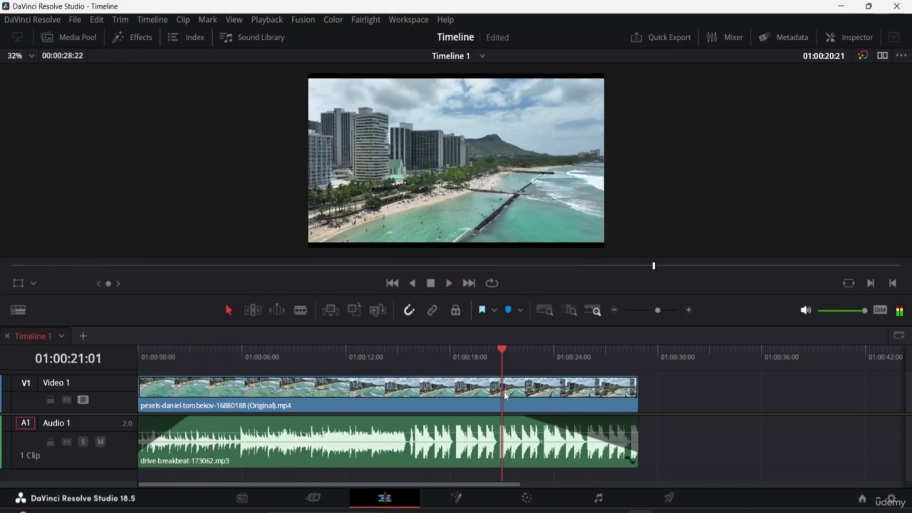
{"action": "key", "text": "space"}
{"action": "key", "text": "space"}
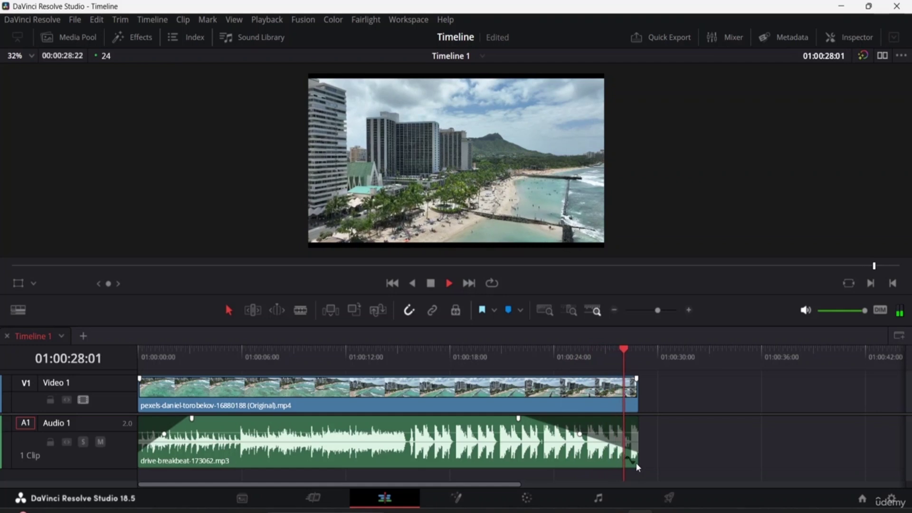
{"action": "key", "text": "space"}
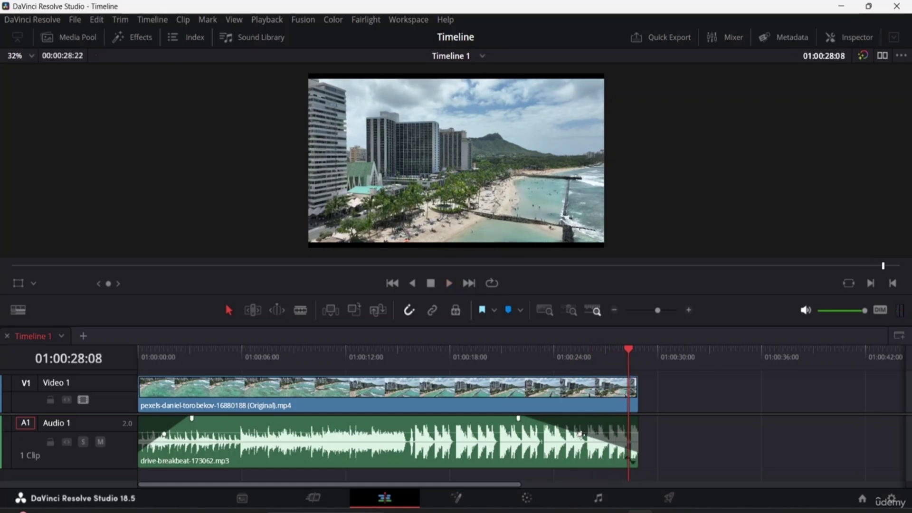
Bend the music clip's fade-out and fade-in curves outward, then play the timeline's opening from the start to hear the result.
{"action": "left_click_drag", "start_coordinate": [582, 433], "coordinate": [622, 436]}
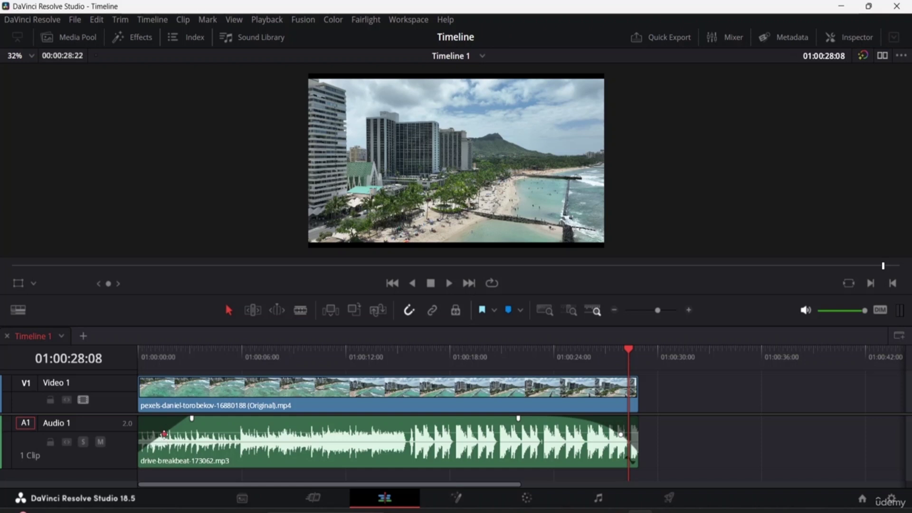
{"action": "left_click_drag", "start_coordinate": [164, 434], "coordinate": [158, 429]}
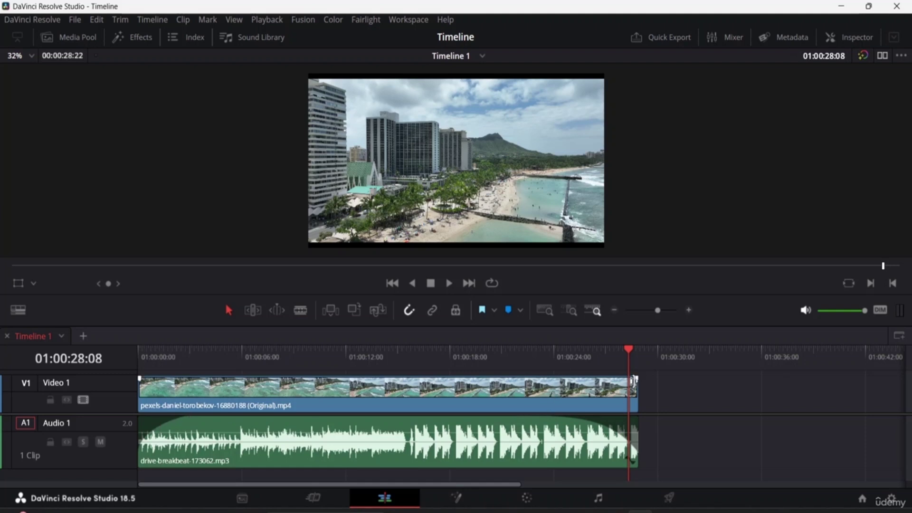
{"action": "left_click_drag", "start_coordinate": [628, 351], "coordinate": [113, 359]}
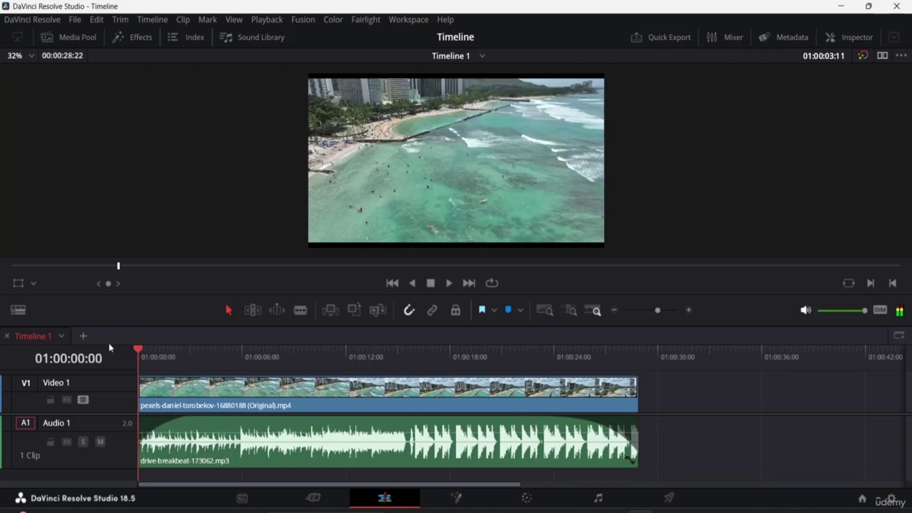
{"action": "key", "text": "space"}
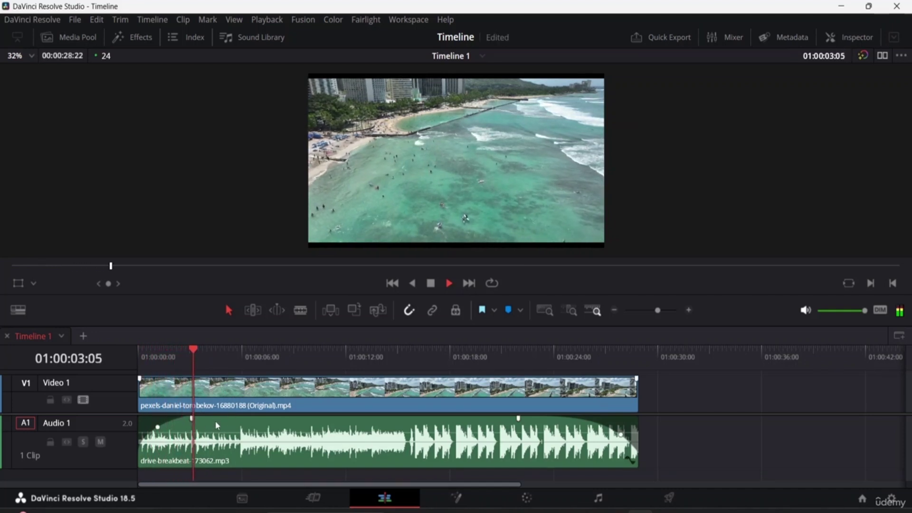
{"action": "key", "text": "space"}
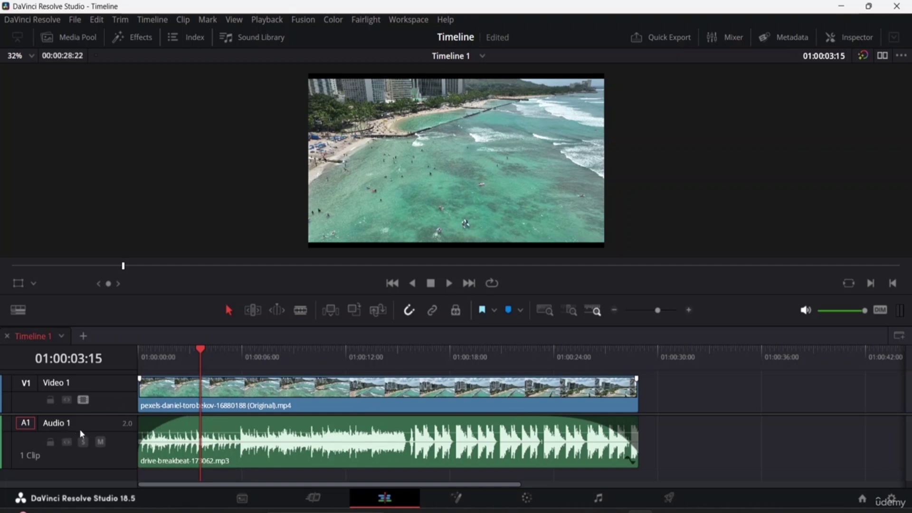
Examine the Audio 1 track options and the mono, stereo, 5.1, 7.1 and adaptive types available for a new track.
{"action": "right_click", "coordinate": [53, 431]}
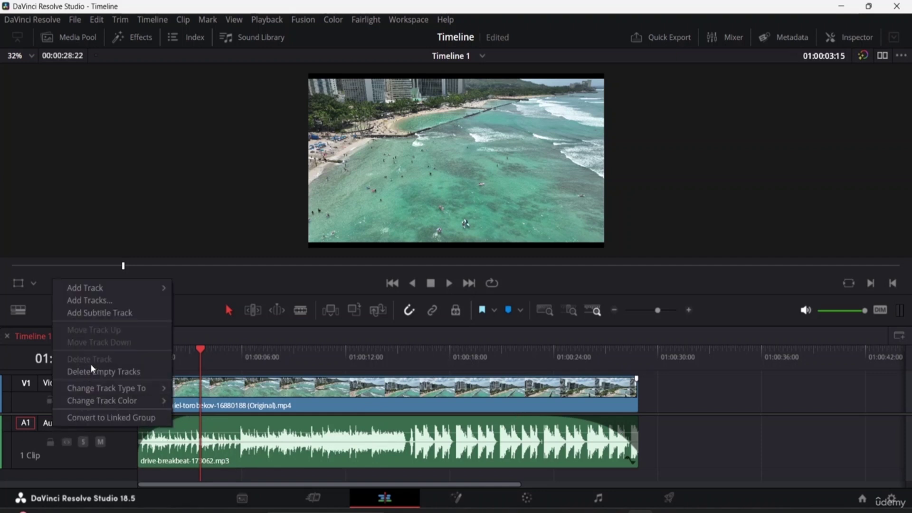
{"action": "mouse_move", "coordinate": [141, 291]}
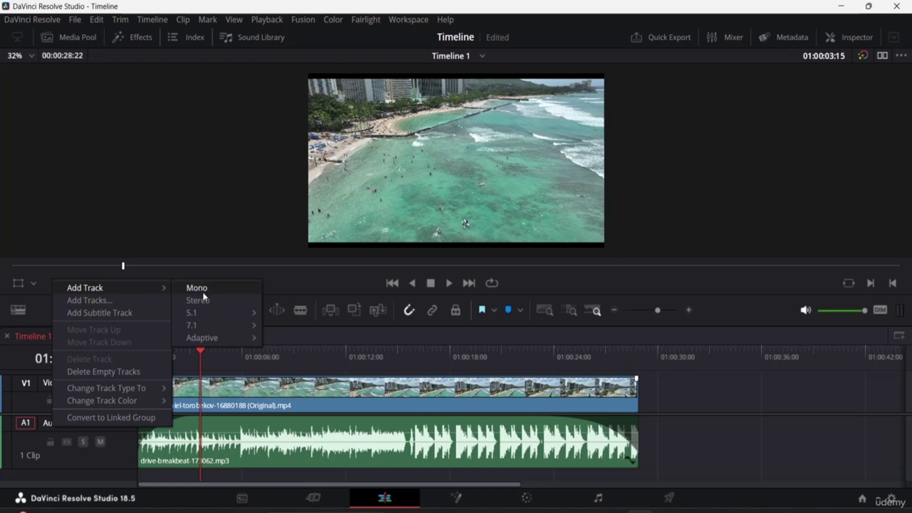
{"action": "mouse_move", "coordinate": [204, 309]}
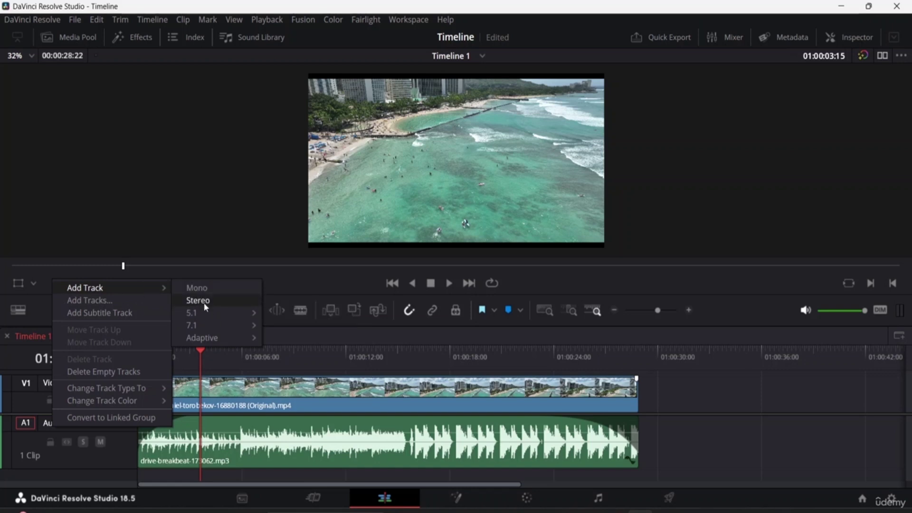
{"action": "mouse_move", "coordinate": [209, 331]}
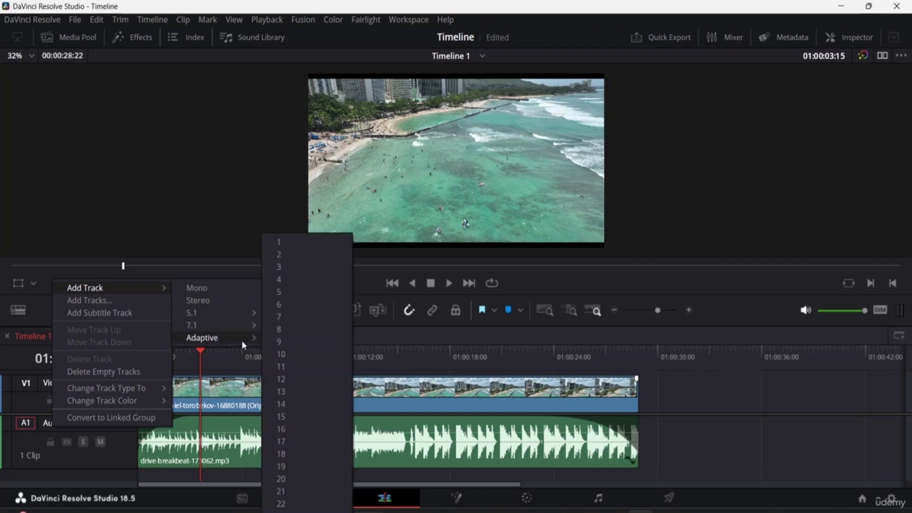
{"action": "mouse_move", "coordinate": [142, 401]}
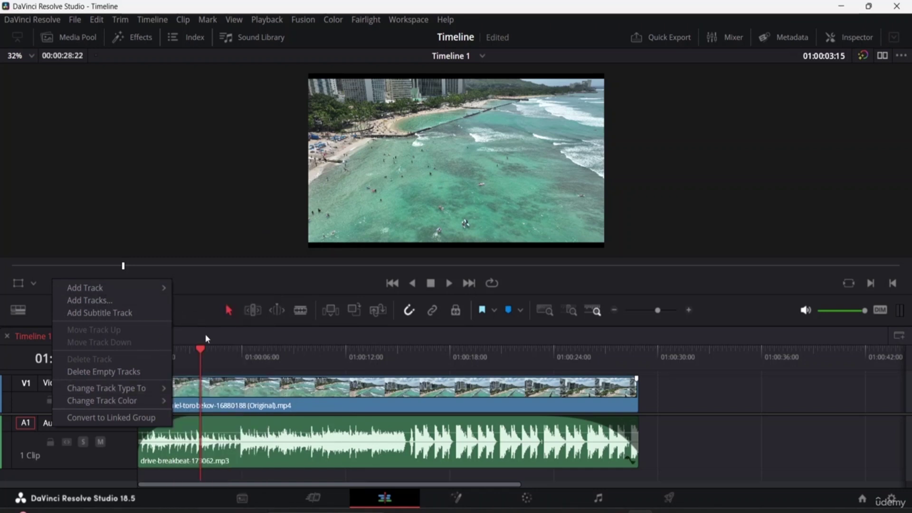
{"action": "left_click", "coordinate": [198, 335]}
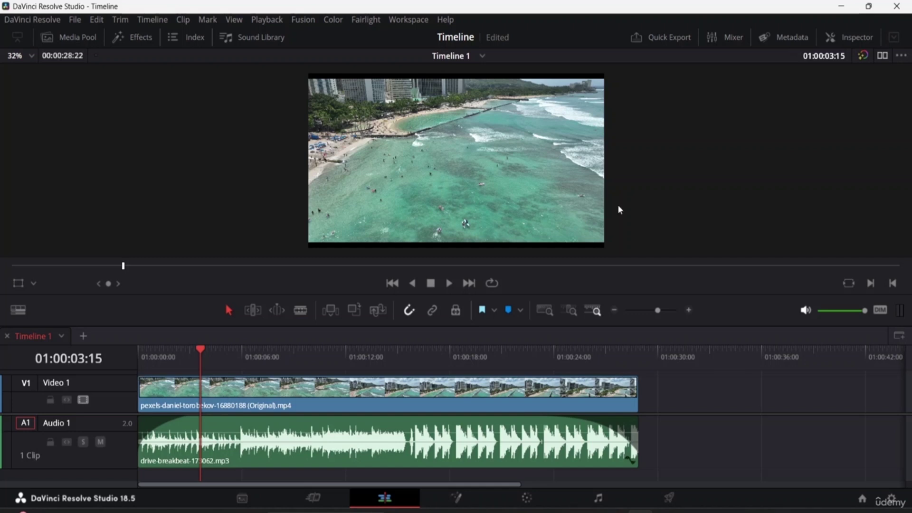
Show the Audio FX category of the effects library and browse its Fairlight effects.
{"action": "left_click", "coordinate": [141, 38]}
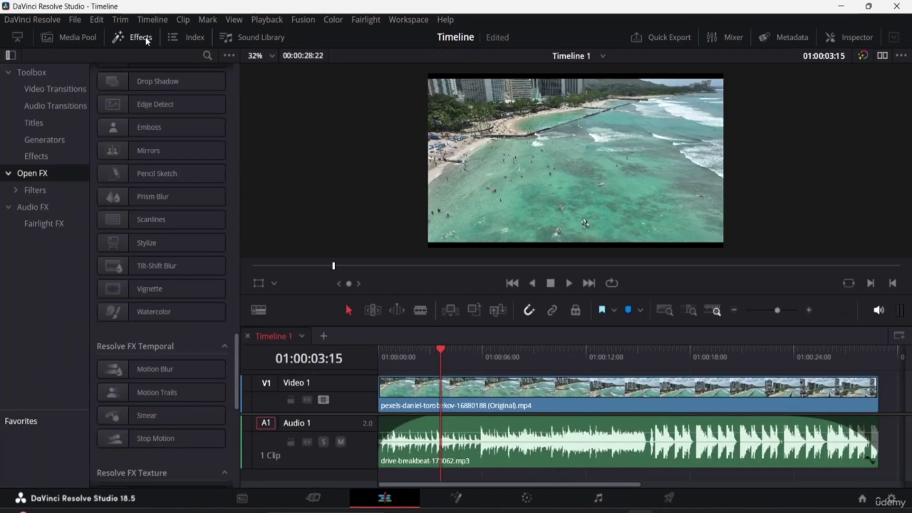
{"action": "left_click", "coordinate": [51, 209]}
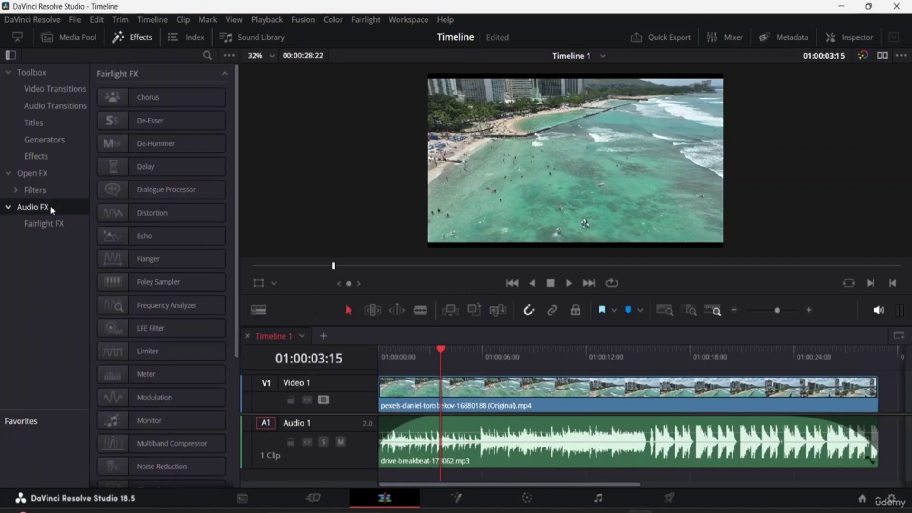
{"action": "left_click", "coordinate": [114, 99]}
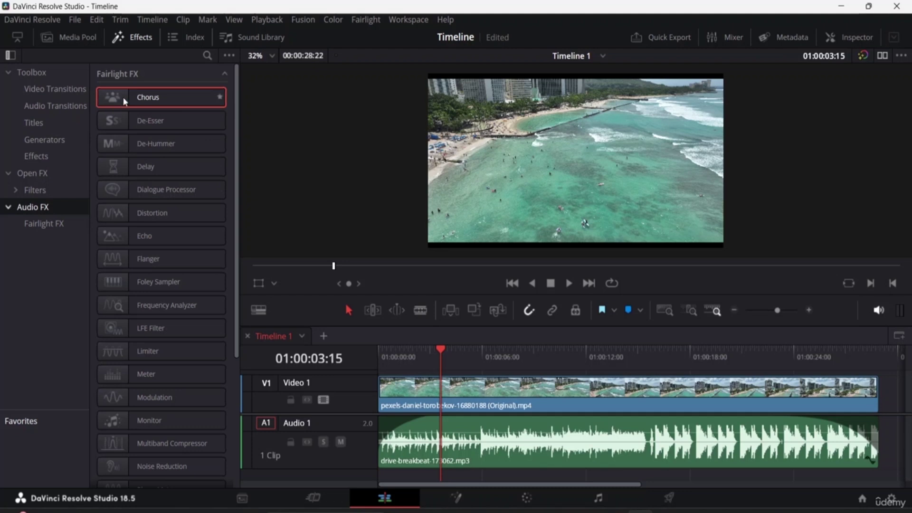
{"action": "scroll", "coordinate": [148, 190], "scroll_direction": "down", "scroll_amount": 4}
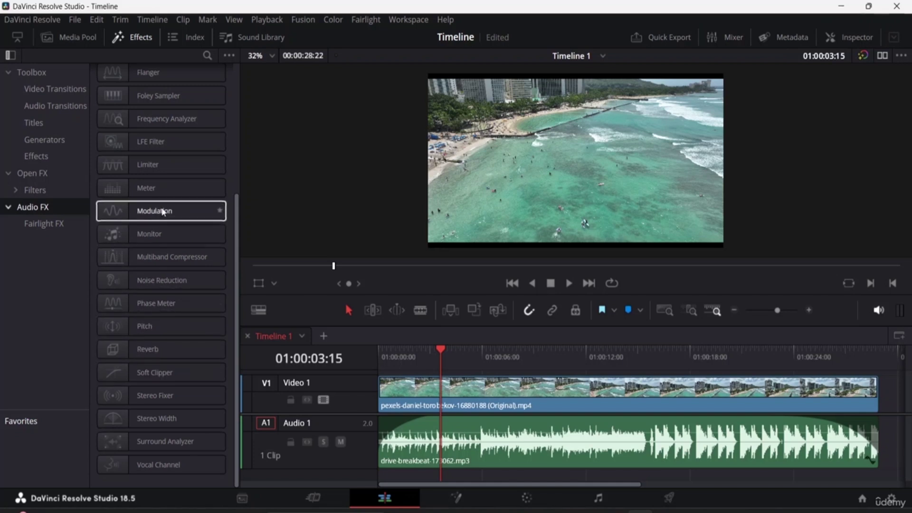
{"action": "scroll", "coordinate": [160, 206], "scroll_direction": "up", "scroll_amount": 4}
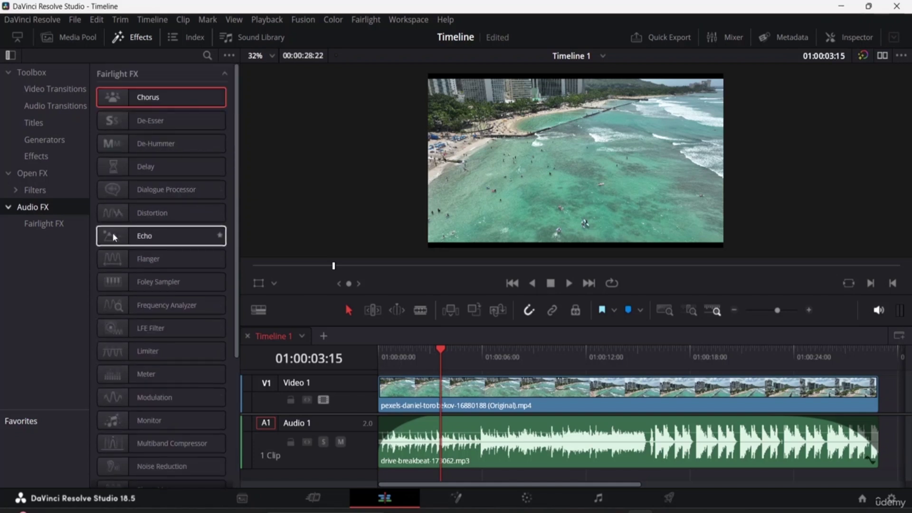
Add Echo to the music clip and, during playback, set left delay time 694.40, left feedback delay 637.15 and right delay time 845.50.
{"action": "left_click_drag", "start_coordinate": [115, 238], "coordinate": [494, 441]}
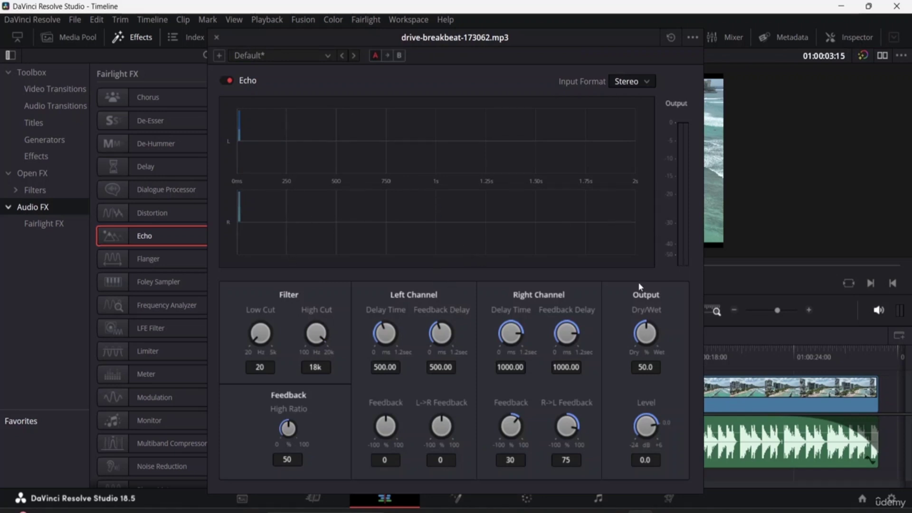
{"action": "key", "text": "space"}
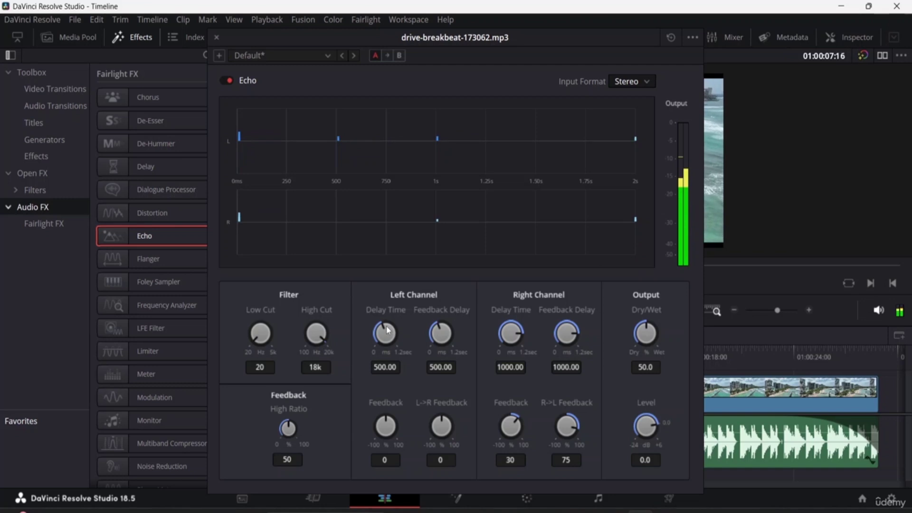
{"action": "left_click_drag", "start_coordinate": [391, 330], "coordinate": [454, 332]}
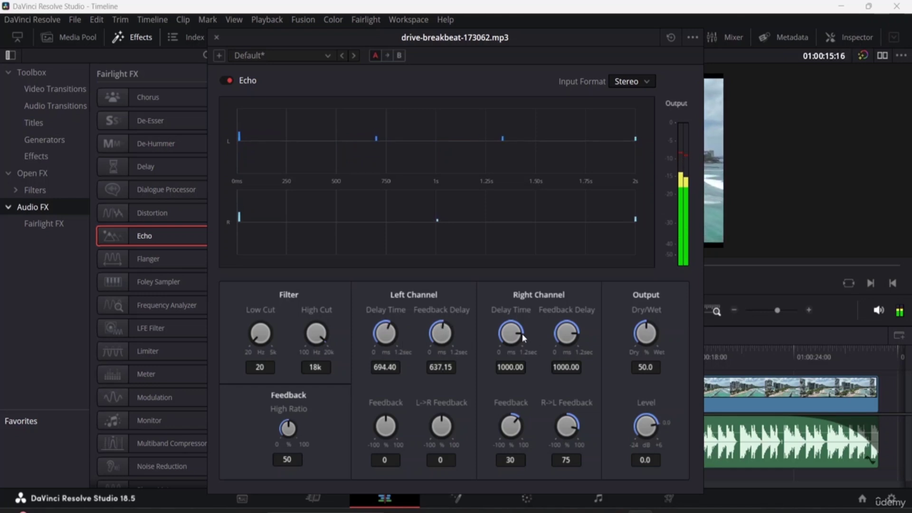
{"action": "left_click_drag", "start_coordinate": [523, 338], "coordinate": [517, 322]}
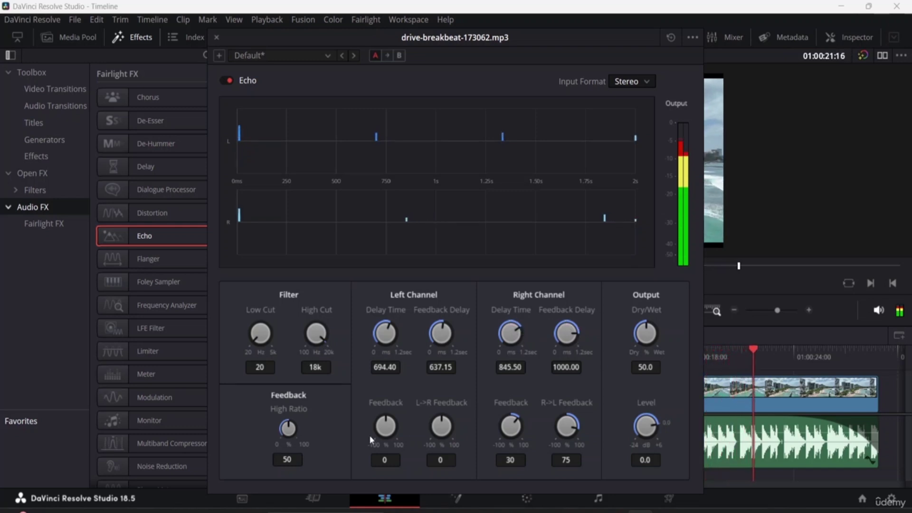
{"action": "left_click", "coordinate": [386, 459]}
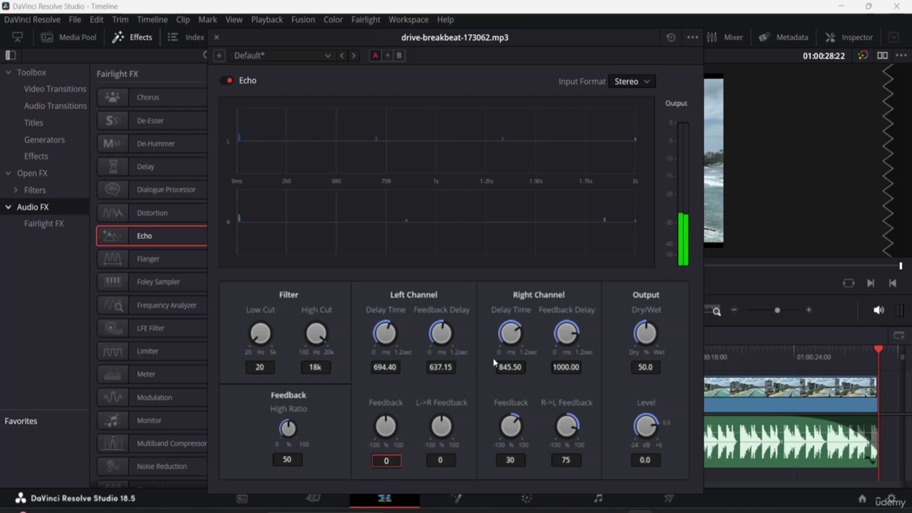
{"action": "left_click", "coordinate": [216, 37]}
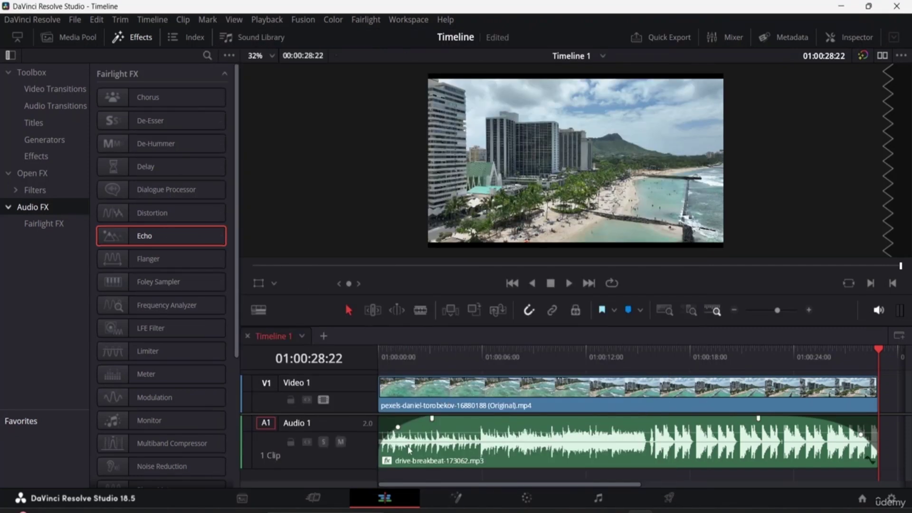
Open the Inspector for the music clip, review its audio and Echo effect settings, and choose Stereo as Echo's input format.
{"action": "left_click", "coordinate": [432, 452]}
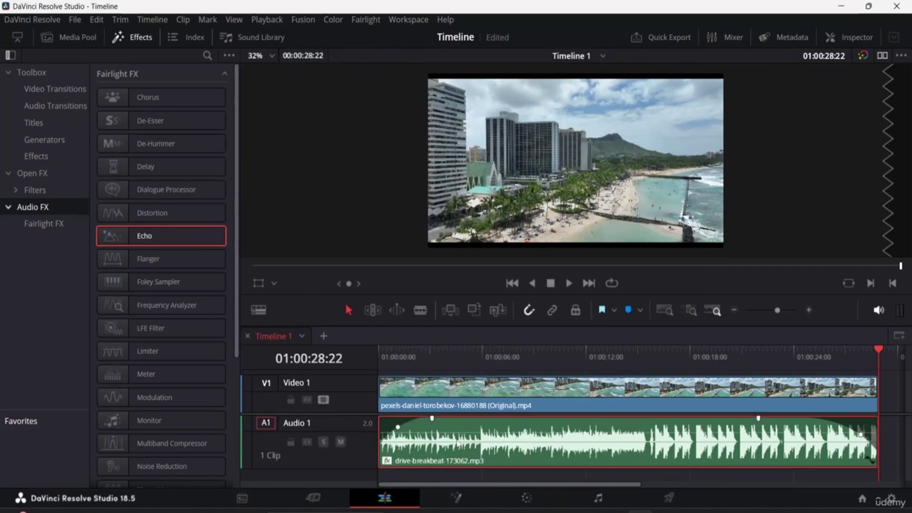
{"action": "left_click", "coordinate": [851, 37]}
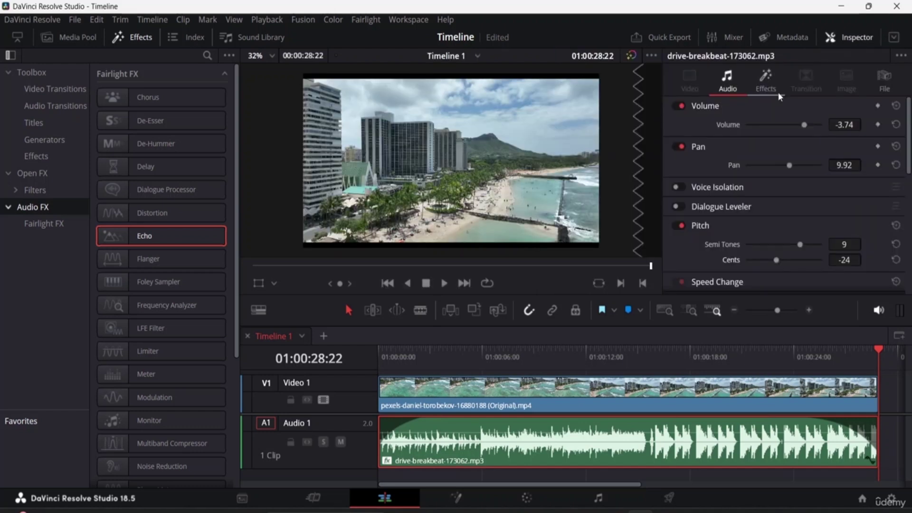
{"action": "scroll", "coordinate": [728, 170], "scroll_direction": "down", "scroll_amount": 3}
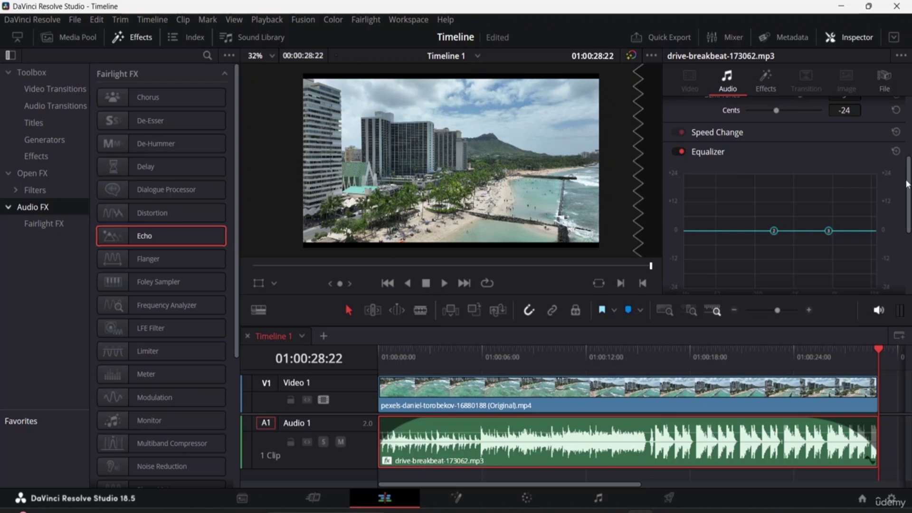
{"action": "left_click_drag", "start_coordinate": [909, 185], "coordinate": [903, 250]}
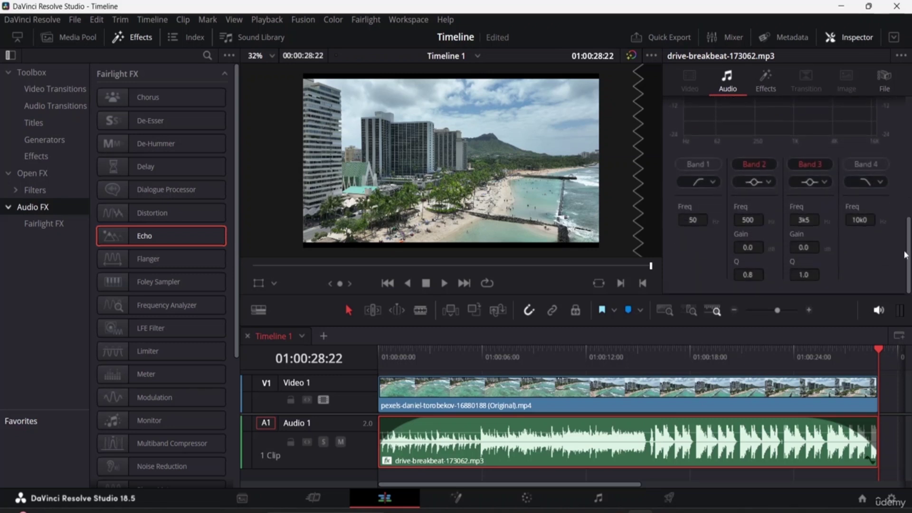
{"action": "left_click", "coordinate": [764, 90]}
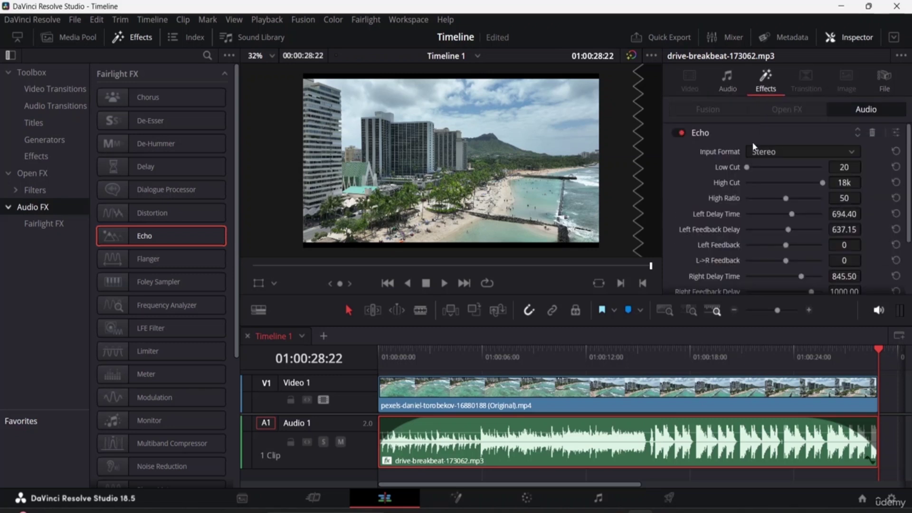
{"action": "scroll", "coordinate": [714, 180], "scroll_direction": "down", "scroll_amount": 3}
{"action": "scroll", "coordinate": [708, 181], "scroll_direction": "up", "scroll_amount": 3}
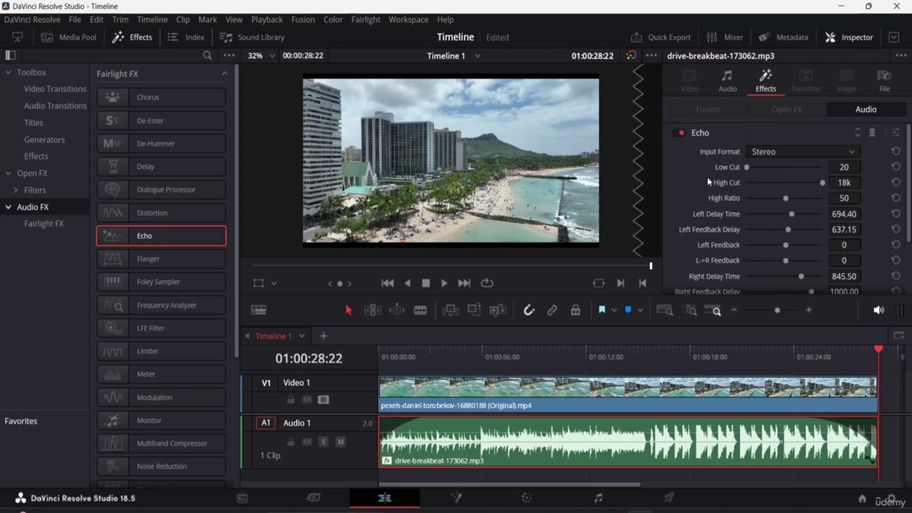
{"action": "left_click", "coordinate": [789, 149]}
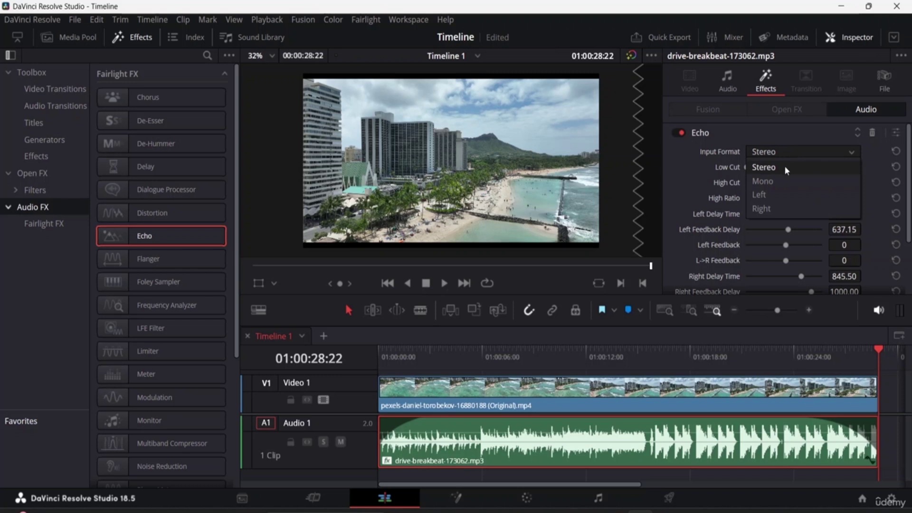
{"action": "left_click", "coordinate": [775, 166]}
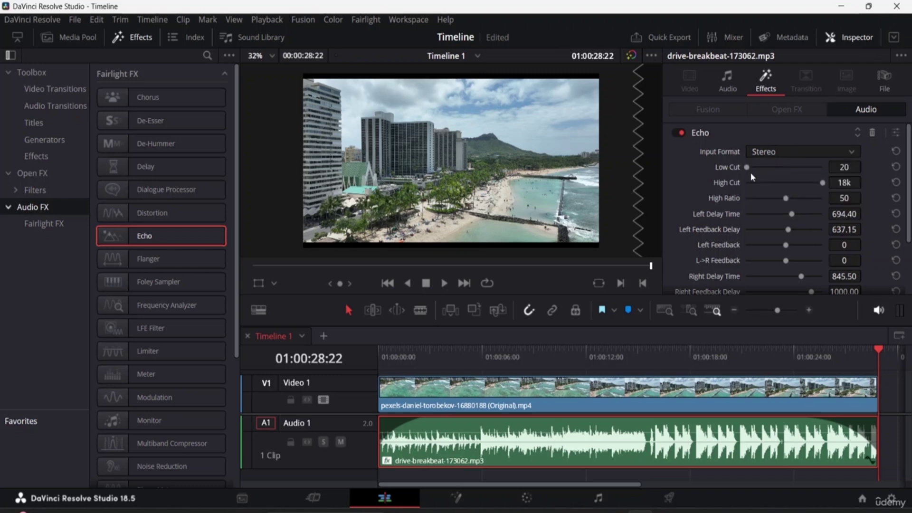
Set the Echo effect's Low Cut to 59, High Cut to 642 and High Ratio to 76, and review its remaining parameters.
{"action": "left_click_drag", "start_coordinate": [748, 168], "coordinate": [763, 169]}
{"action": "left_click_drag", "start_coordinate": [822, 183], "coordinate": [797, 199]}
{"action": "scroll", "coordinate": [759, 217], "scroll_direction": "down", "scroll_amount": 3}
{"action": "scroll", "coordinate": [755, 209], "scroll_direction": "up", "scroll_amount": 3}
{"action": "scroll", "coordinate": [770, 212], "scroll_direction": "down", "scroll_amount": 3}
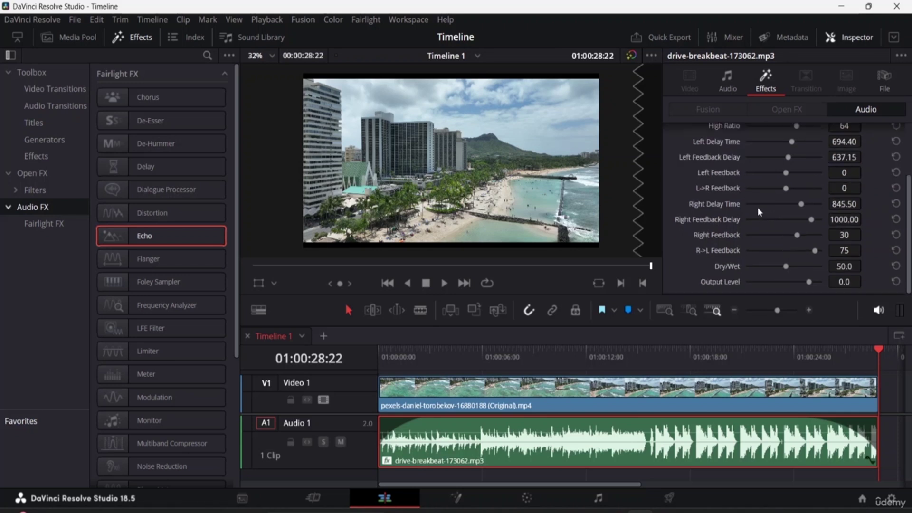
{"action": "scroll", "coordinate": [750, 203], "scroll_direction": "up", "scroll_amount": 3}
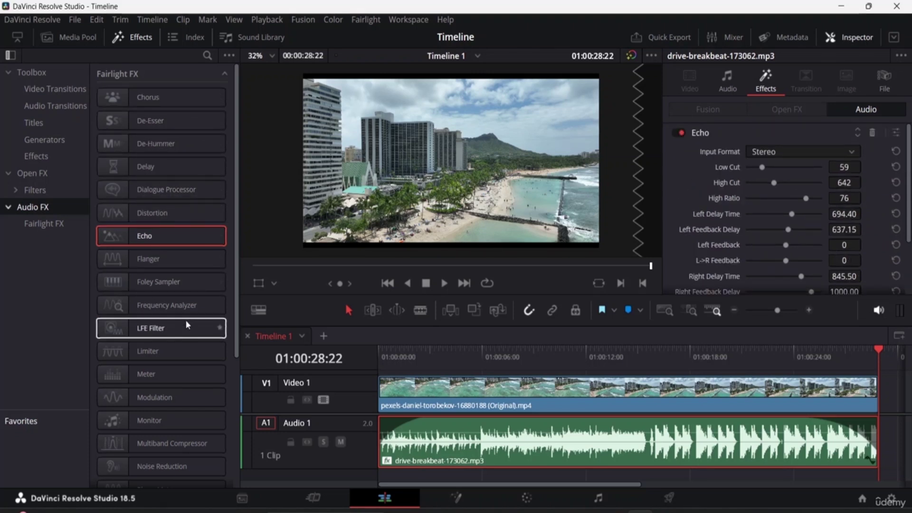
Remove the Echo effect from the music clip and look through the other Fairlight effects.
{"action": "scroll", "coordinate": [152, 412], "scroll_direction": "down", "scroll_amount": 5}
{"action": "scroll", "coordinate": [143, 321], "scroll_direction": "up", "scroll_amount": 5}
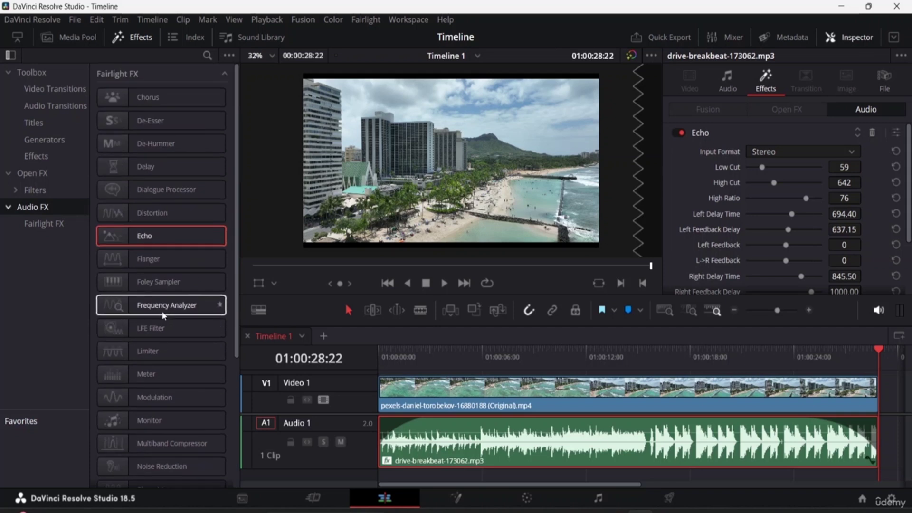
{"action": "left_click", "coordinate": [872, 132]}
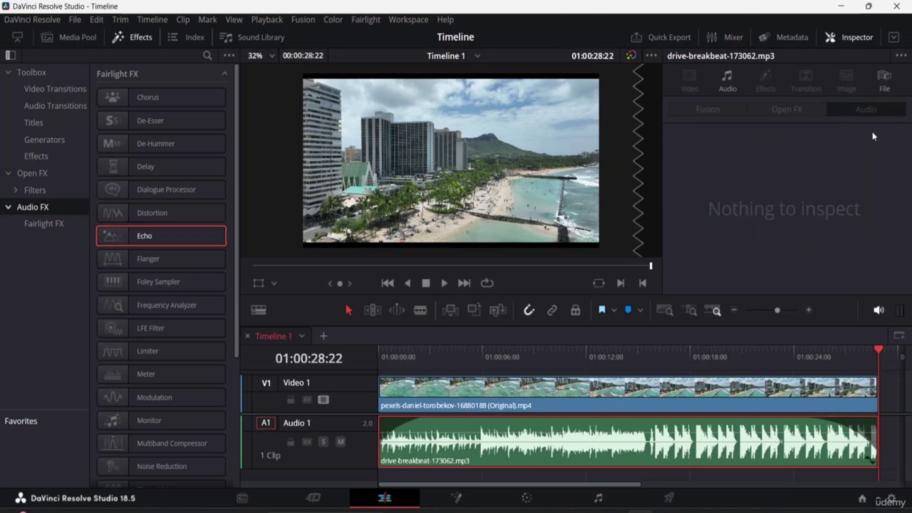
{"action": "scroll", "coordinate": [161, 348], "scroll_direction": "down", "scroll_amount": 4}
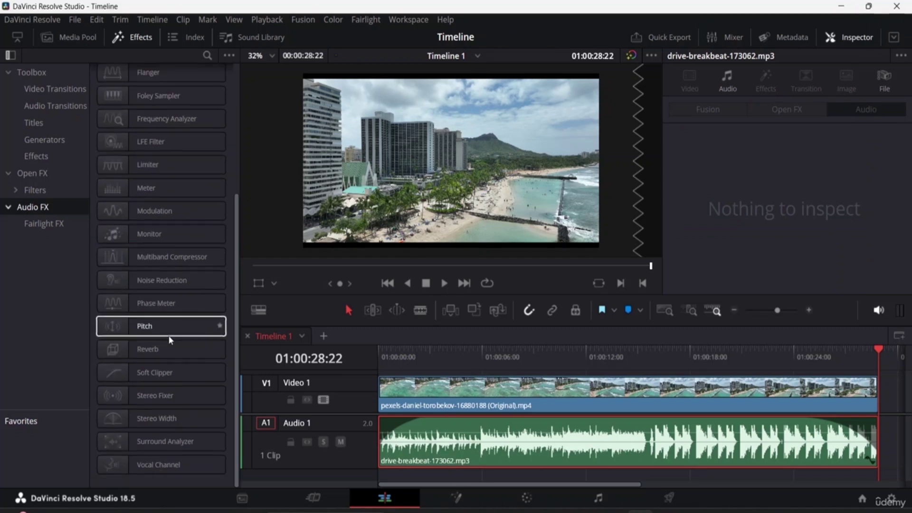
Apply the Phase Meter effect to the music clip and bounce the audio effect.
{"action": "left_click_drag", "start_coordinate": [148, 306], "coordinate": [478, 433]}
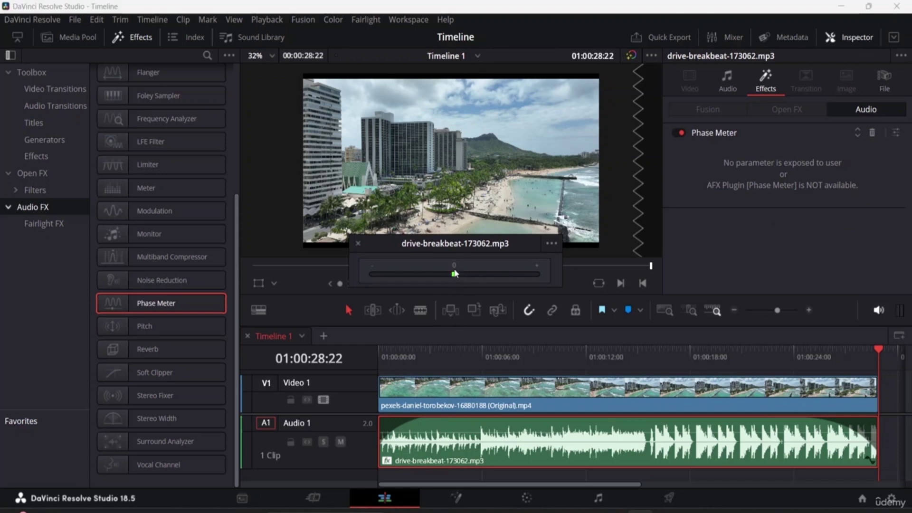
{"action": "left_click", "coordinate": [556, 244]}
{"action": "left_click", "coordinate": [563, 275]}
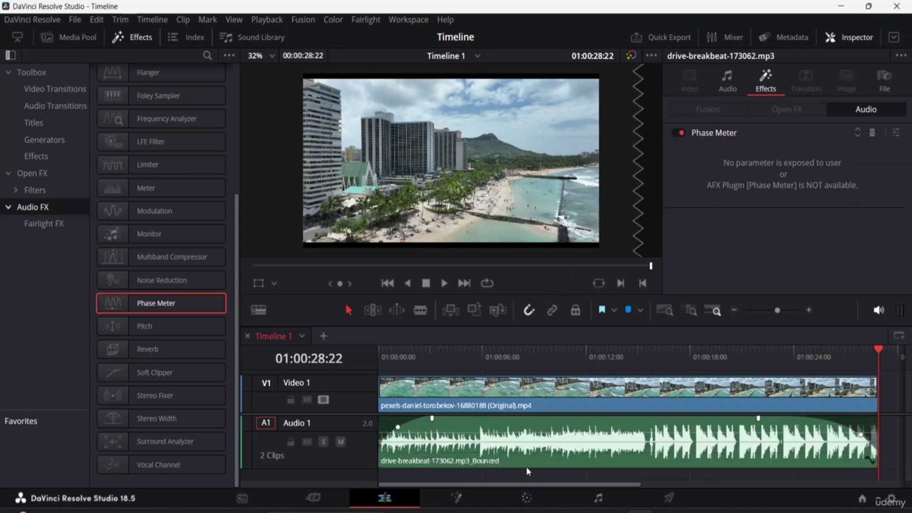
Play the bounced music clip from the timeline's start, stop partway, and review its audio and equalizer settings.
{"action": "left_click_drag", "start_coordinate": [873, 355], "coordinate": [381, 365]}
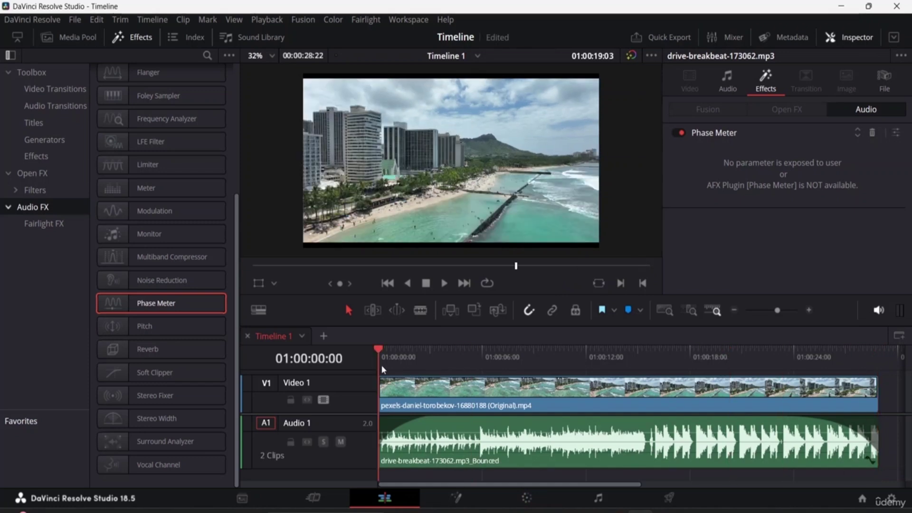
{"action": "key", "text": "space"}
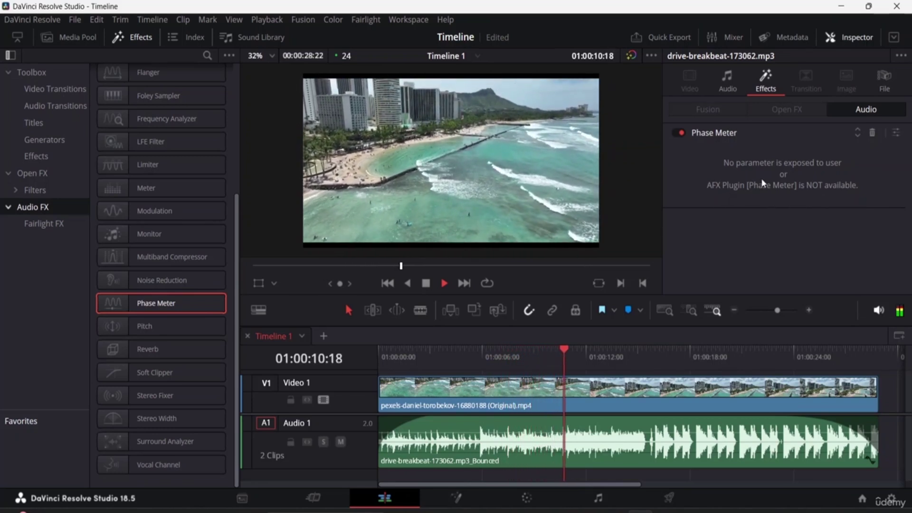
{"action": "key", "text": "space"}
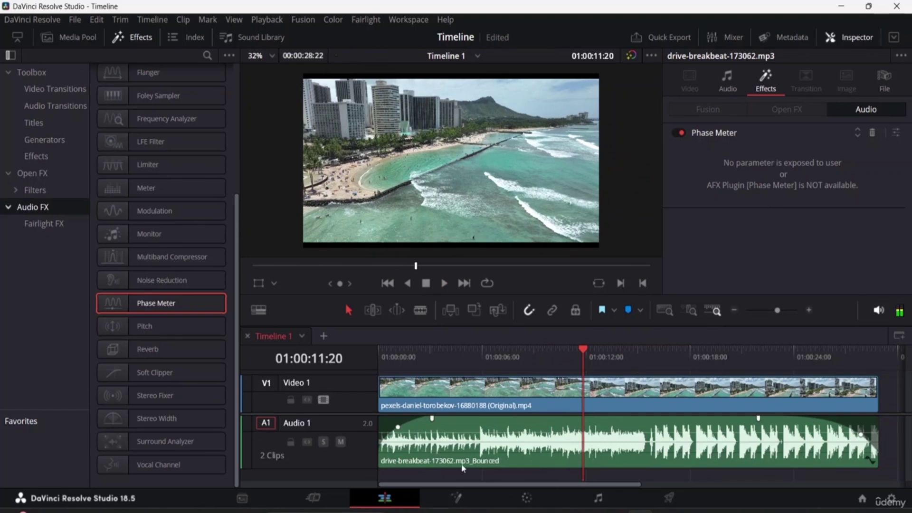
{"action": "left_click", "coordinate": [471, 445]}
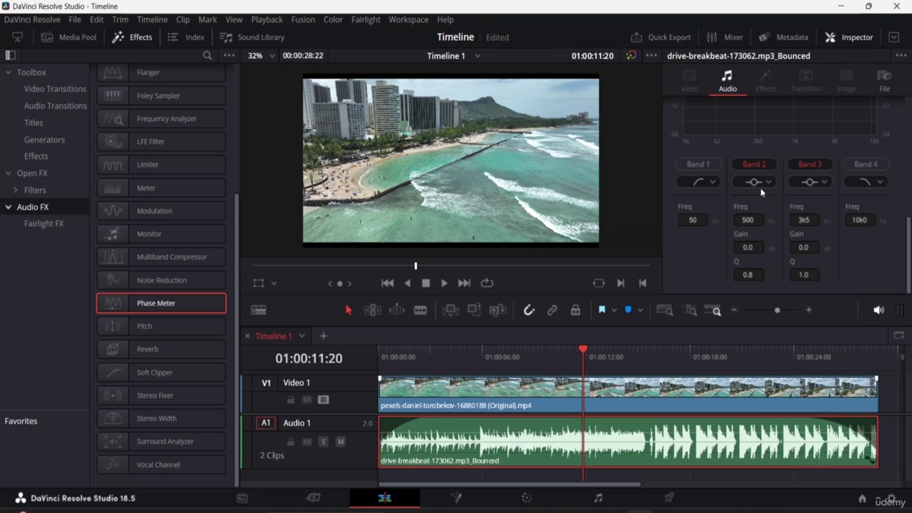
{"action": "scroll", "coordinate": [760, 187], "scroll_direction": "up", "scroll_amount": 2}
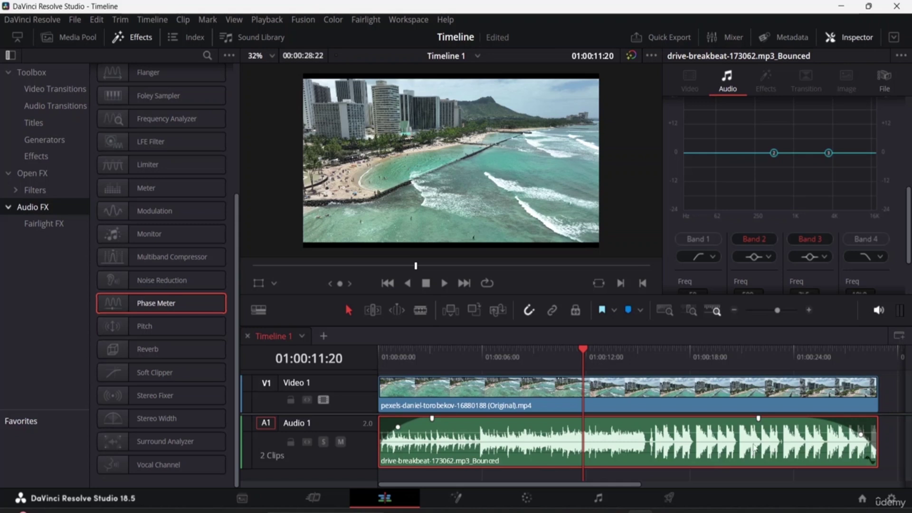
Add the Pitch effect to the bounced music clip, look at its extra options, and show its parameters in the Inspector.
{"action": "left_click", "coordinate": [144, 327]}
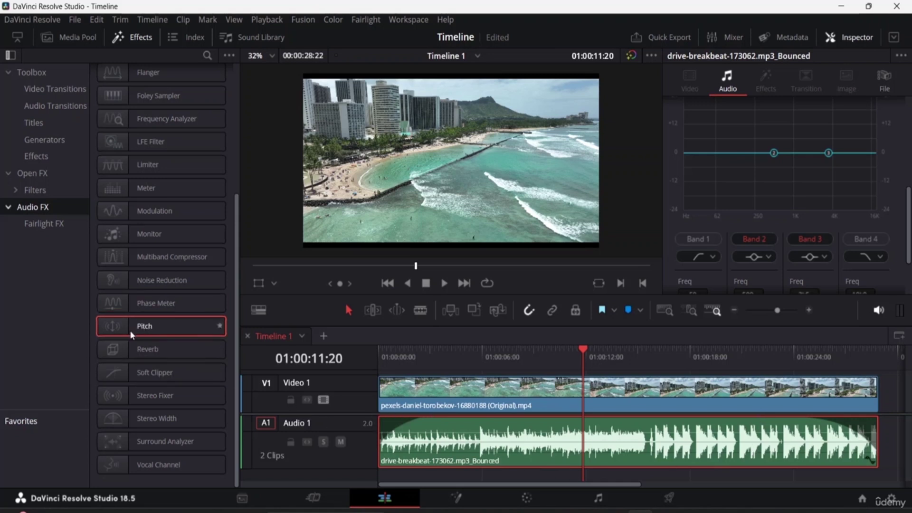
{"action": "left_click_drag", "start_coordinate": [121, 329], "coordinate": [478, 454]}
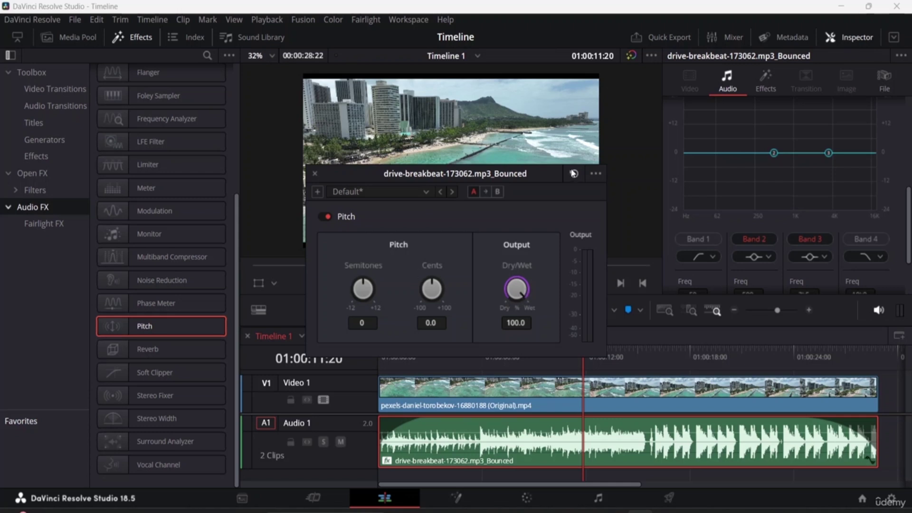
{"action": "left_click", "coordinate": [595, 173]}
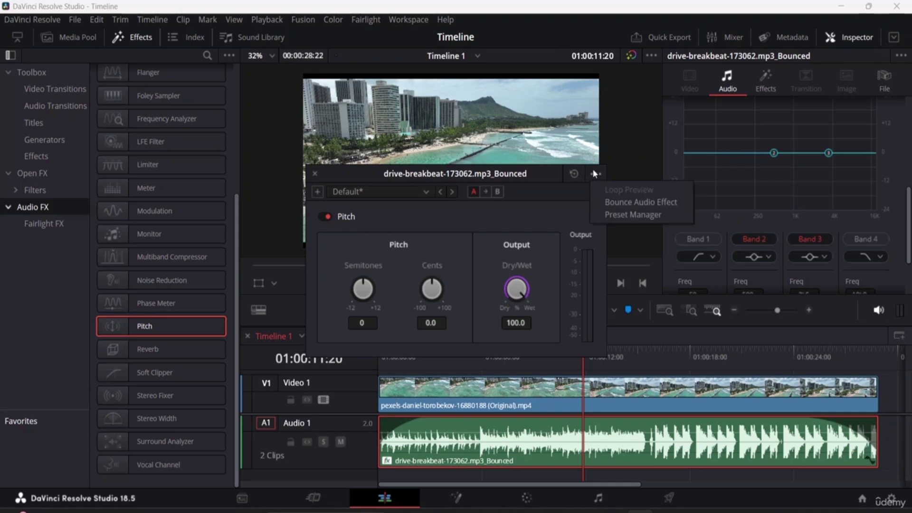
{"action": "left_click", "coordinate": [593, 172]}
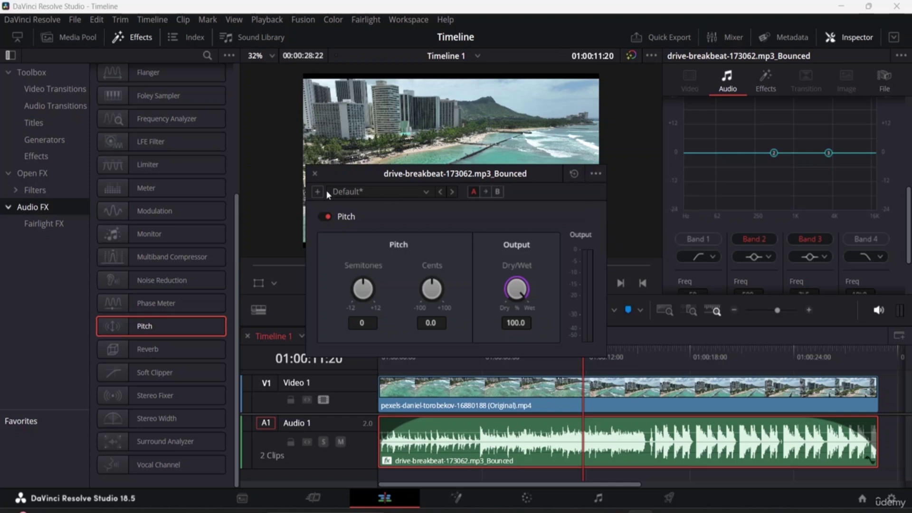
{"action": "left_click", "coordinate": [315, 175]}
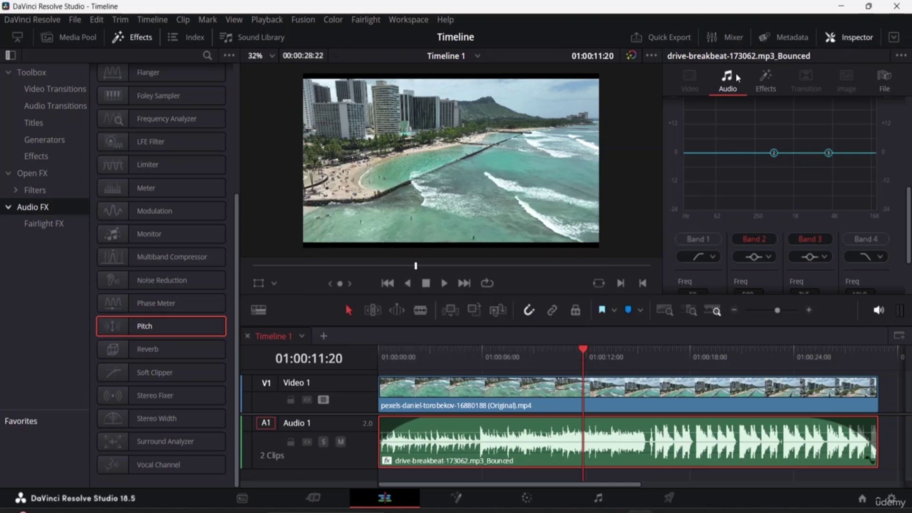
{"action": "left_click", "coordinate": [766, 86]}
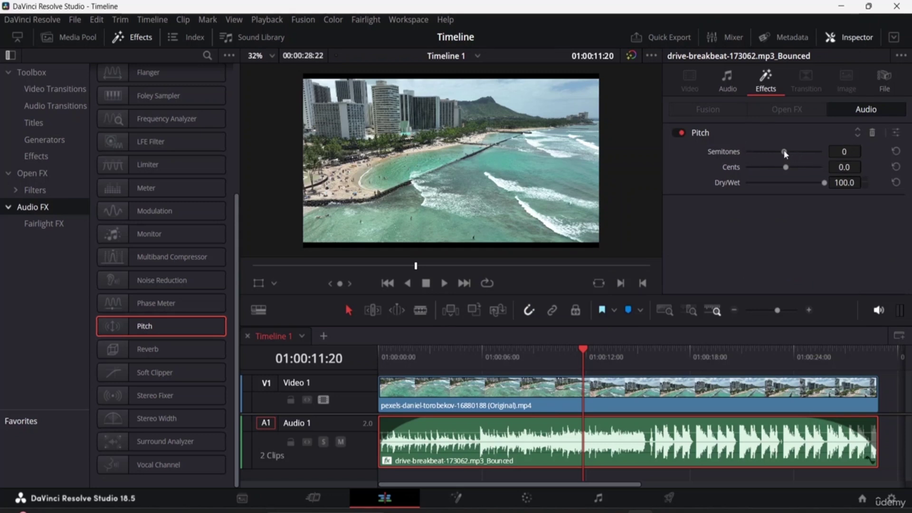
Set the Pitch effect's Semitones to 5, Cents to -26.7 and Dry/Wet to 77.1, and start playback from 01:00:02:07.
{"action": "mouse_move", "coordinate": [784, 152]}
{"action": "left_mouse_down"}
{"action": "mouse_move", "coordinate": [801, 152]}
{"action": "mouse_move", "coordinate": [775, 166]}
{"action": "left_mouse_up"}
{"action": "left_click_drag", "start_coordinate": [823, 183], "coordinate": [807, 182]}
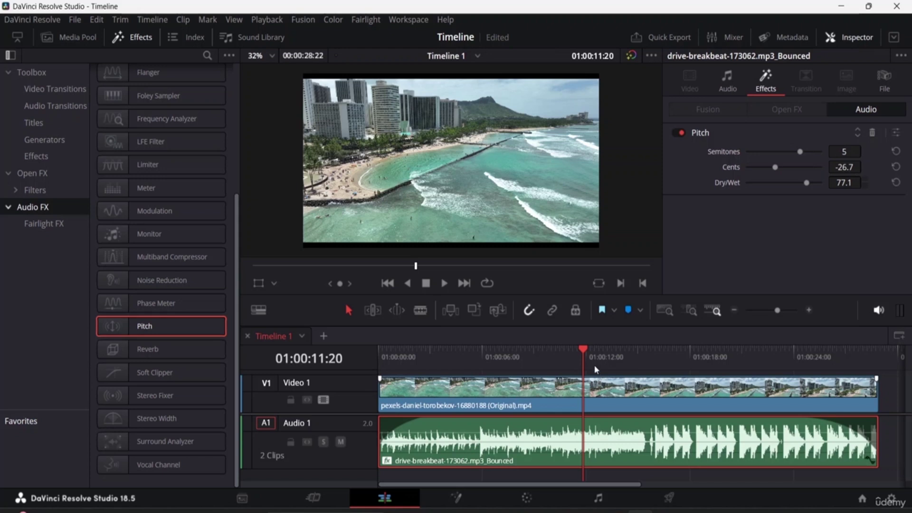
{"action": "left_click_drag", "start_coordinate": [585, 350], "coordinate": [420, 351]}
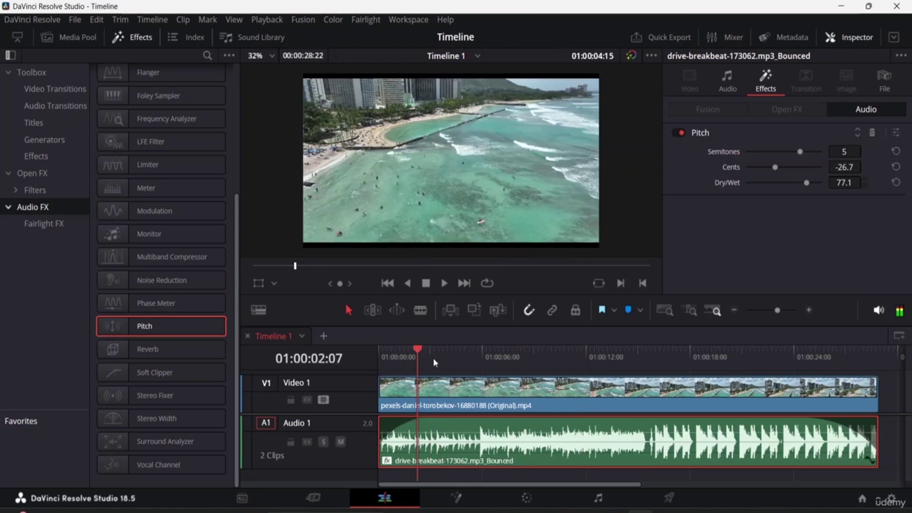
{"action": "key", "text": "space"}
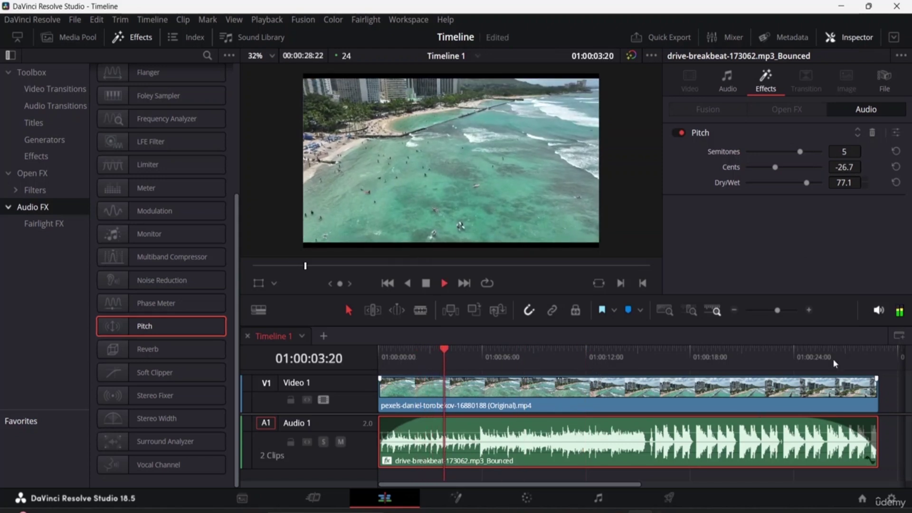
During playback, change the Pitch effect's Cents to -8.4 and Semitones to 7, and stop playback.
{"action": "mouse_move", "coordinate": [774, 169]}
{"action": "left_mouse_down"}
{"action": "mouse_move", "coordinate": [816, 175]}
{"action": "mouse_move", "coordinate": [764, 168]}
{"action": "left_mouse_up"}
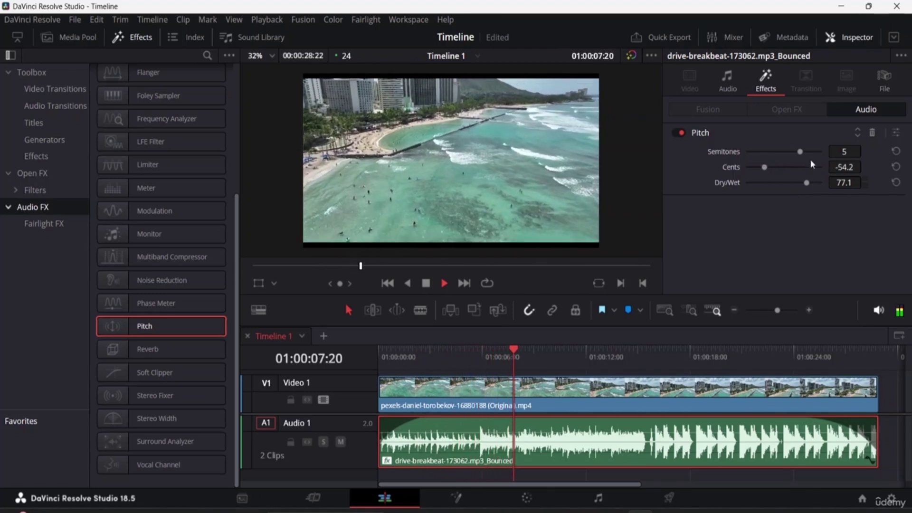
{"action": "left_click_drag", "start_coordinate": [764, 168], "coordinate": [811, 156]}
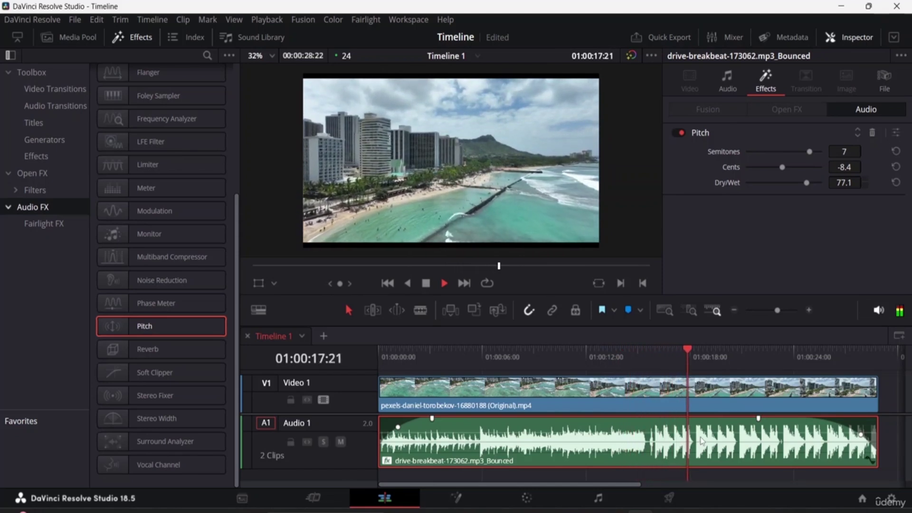
{"action": "key", "text": "space"}
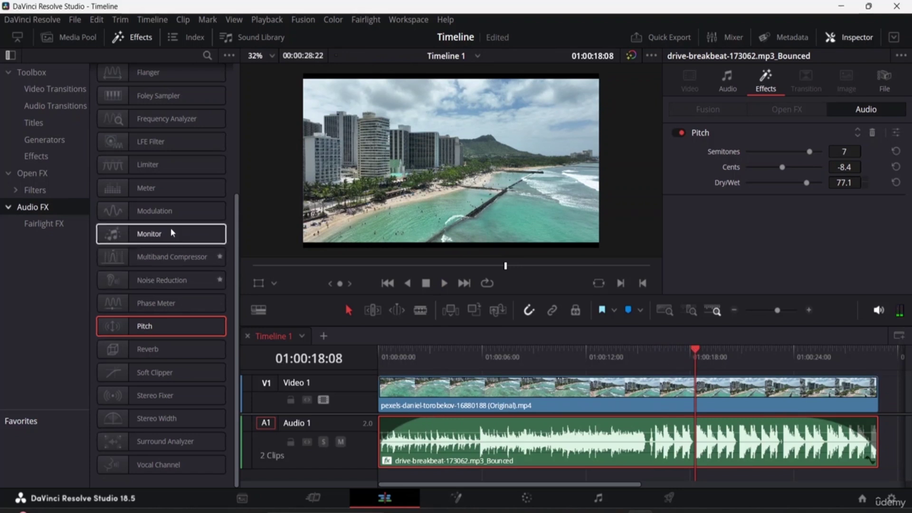
Remove the Pitch effect from the bounced music clip and review its volume, pan and pitch settings.
{"action": "scroll", "coordinate": [183, 117], "scroll_direction": "up", "scroll_amount": 4}
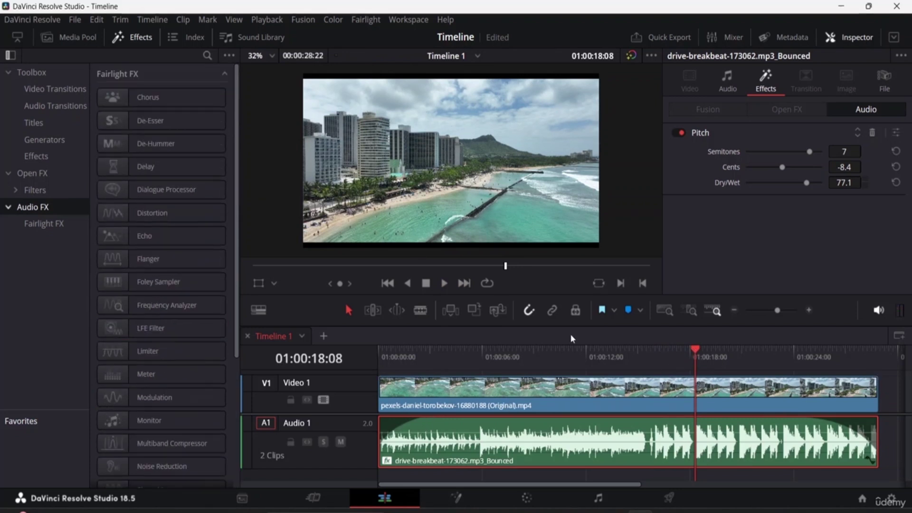
{"action": "left_click", "coordinate": [872, 133]}
{"action": "left_click", "coordinate": [728, 87]}
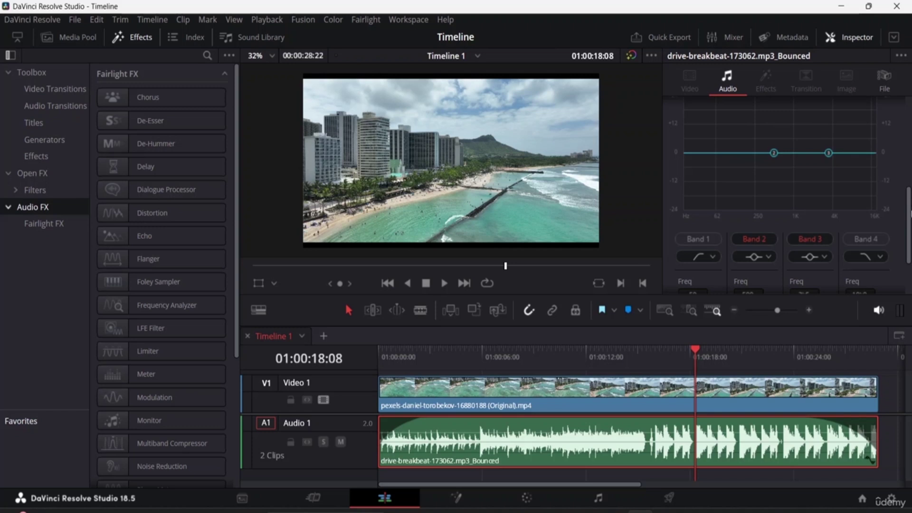
{"action": "left_click_drag", "start_coordinate": [909, 203], "coordinate": [911, 112]}
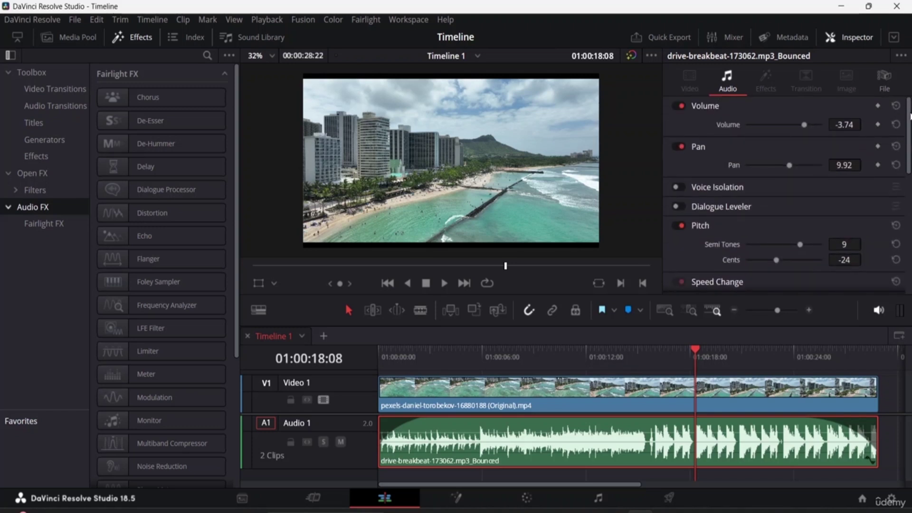
{"action": "right_click", "coordinate": [393, 424]}
{"action": "left_click", "coordinate": [395, 426]}
{"action": "right_click", "coordinate": [398, 428]}
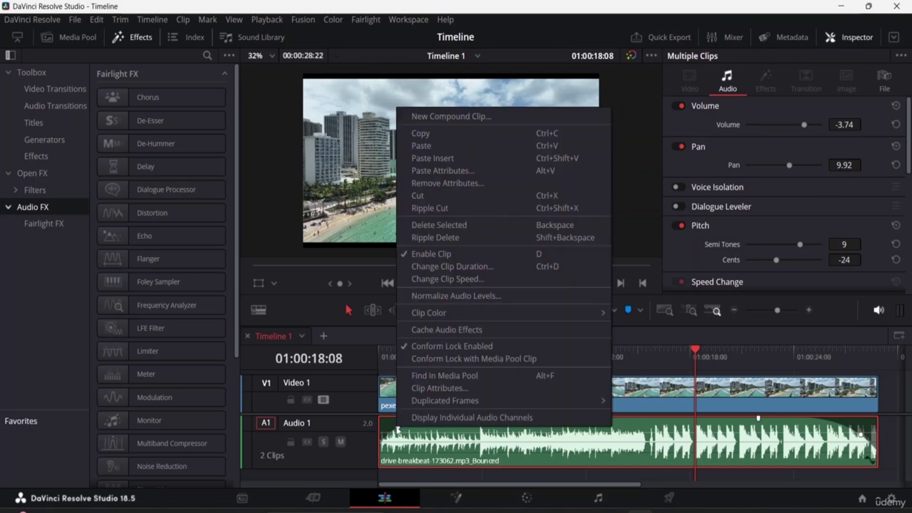
{"action": "left_click", "coordinate": [399, 427]}
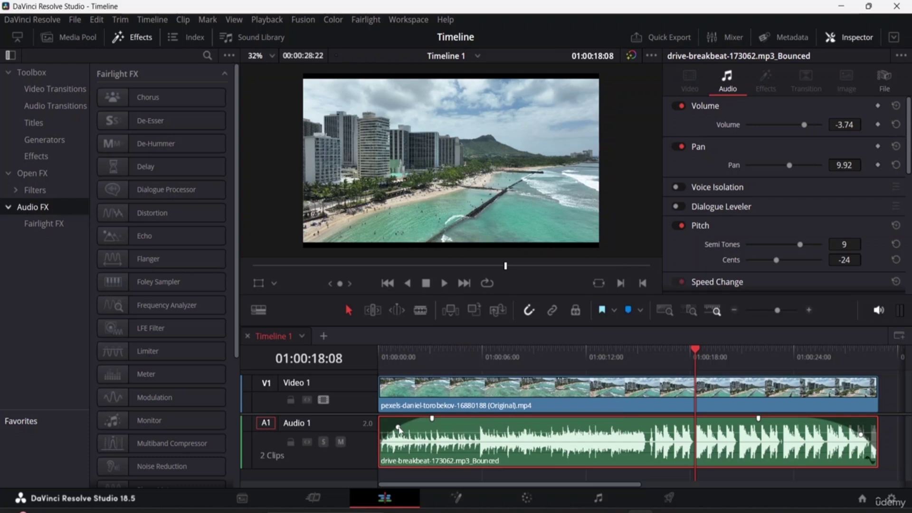
{"action": "right_click", "coordinate": [399, 429]}
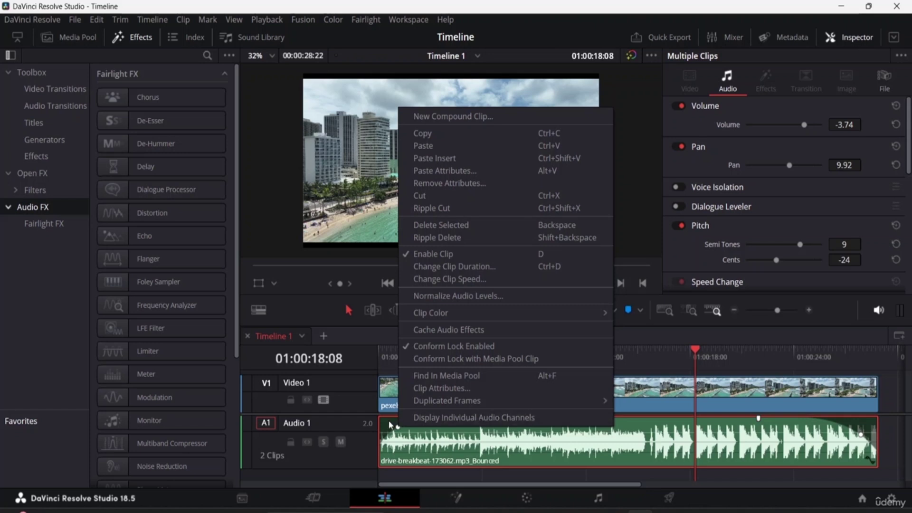
{"action": "left_click", "coordinate": [390, 423]}
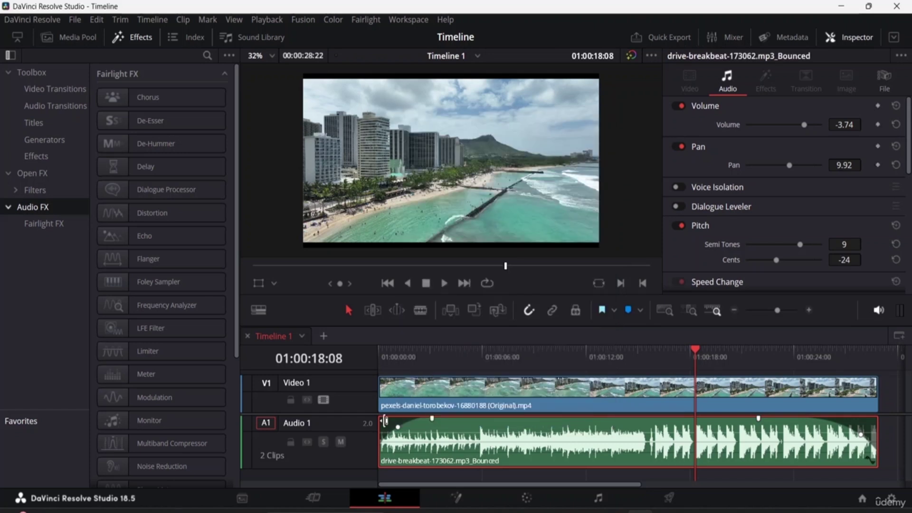
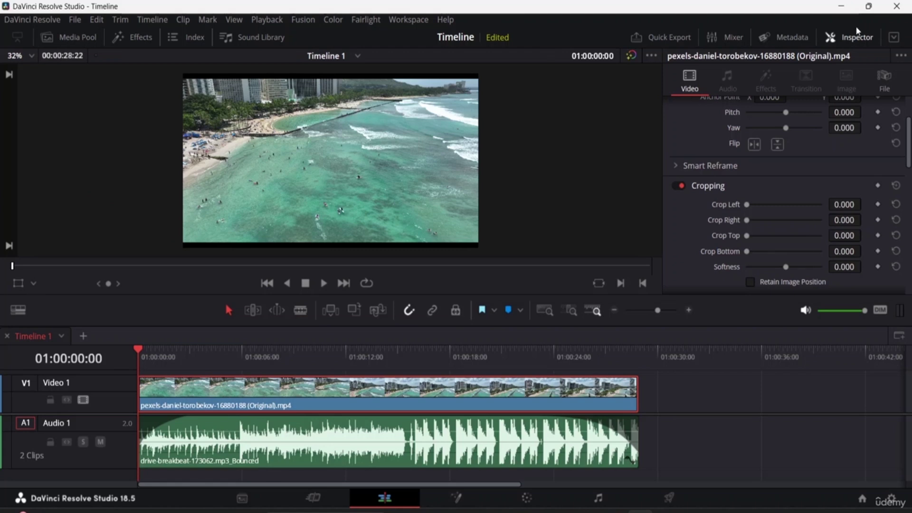
Close the Inspector and look through the Subtitles and Fusion Titles groups in the effects library.
{"action": "left_click", "coordinate": [831, 37]}
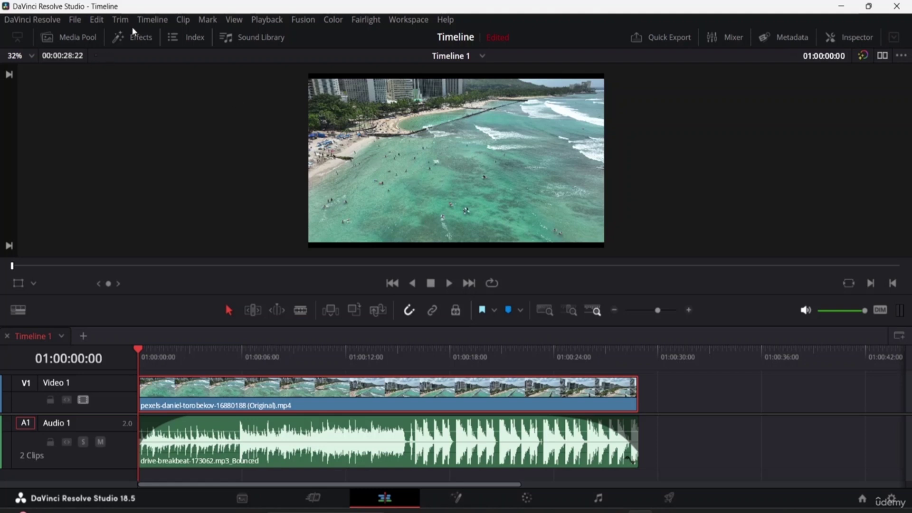
{"action": "left_click", "coordinate": [142, 37]}
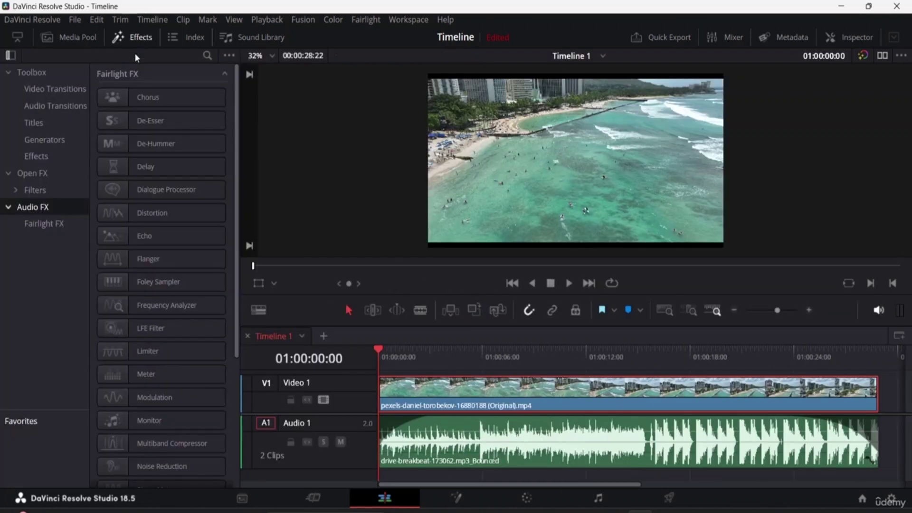
{"action": "left_click", "coordinate": [55, 127]}
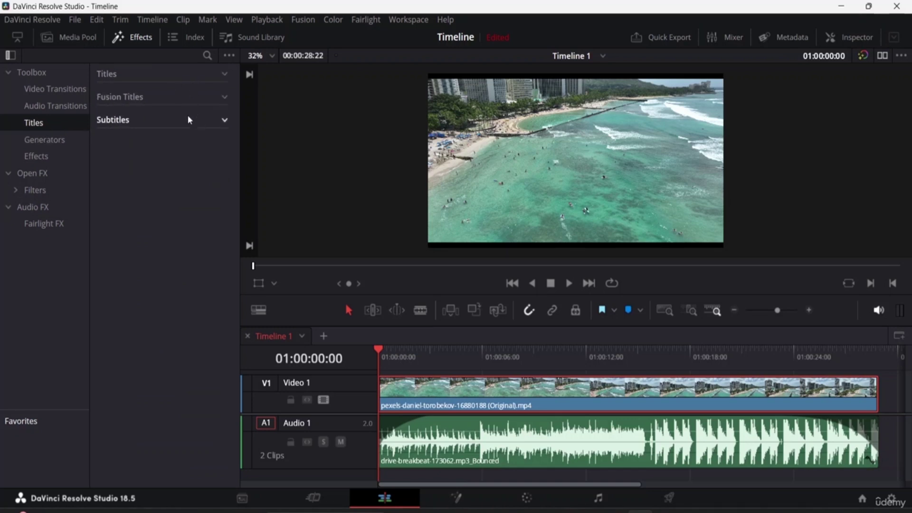
{"action": "left_click", "coordinate": [225, 121]}
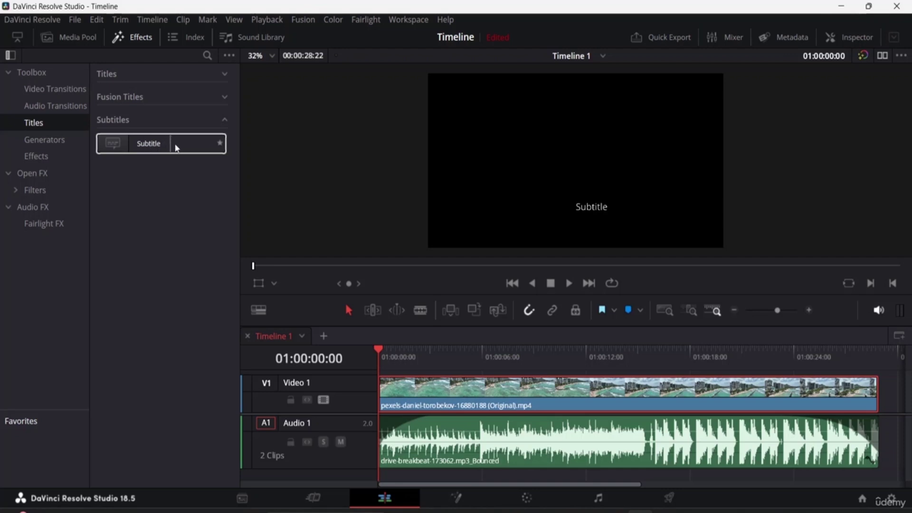
{"action": "left_click", "coordinate": [221, 120]}
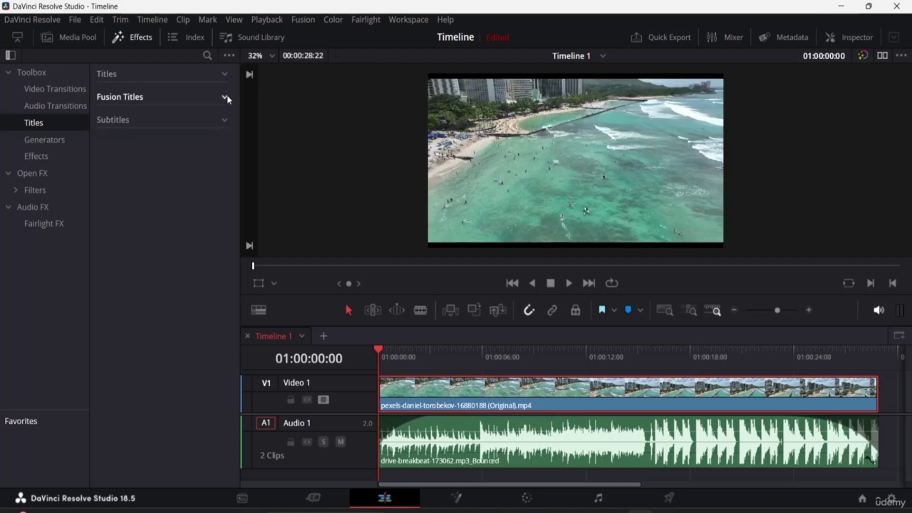
{"action": "left_click", "coordinate": [225, 97]}
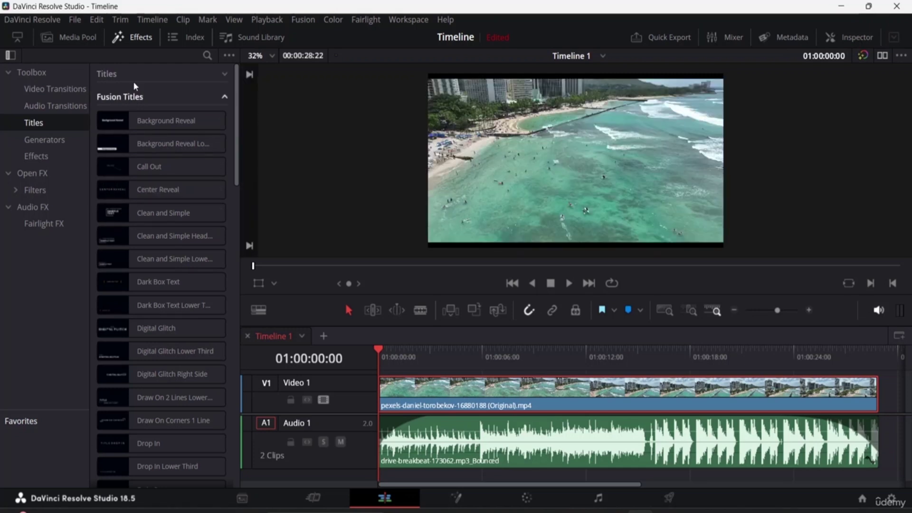
Expand the basic Titles group and try placing Text+ on the timeline, moving the video clip up to a new Video 2 track.
{"action": "left_click", "coordinate": [222, 76]}
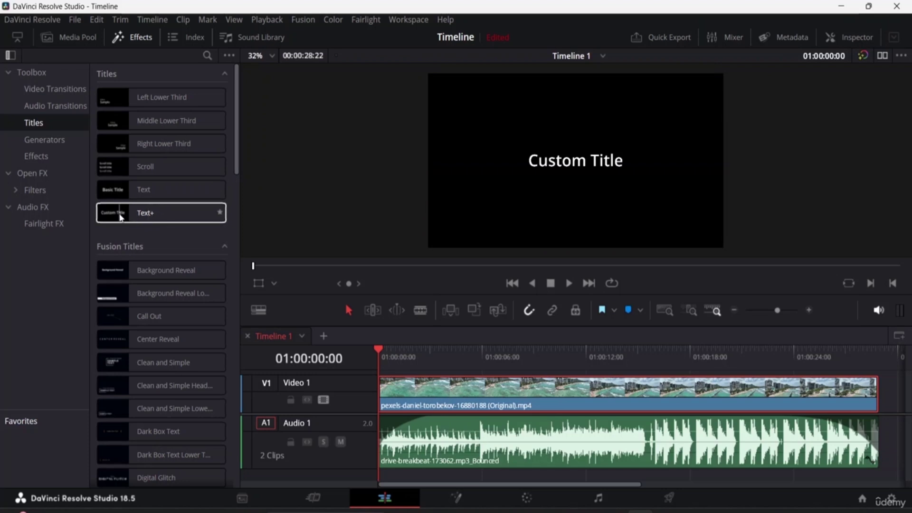
{"action": "left_click_drag", "start_coordinate": [121, 218], "coordinate": [420, 372]}
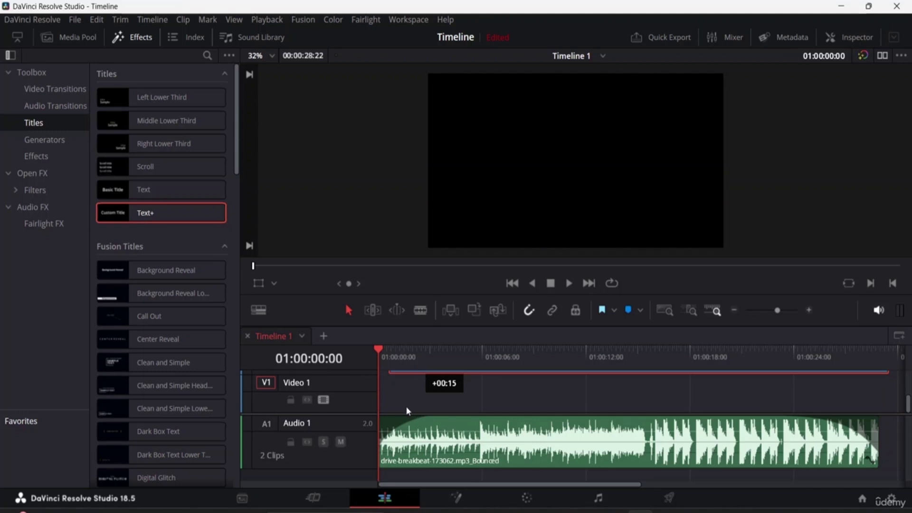
{"action": "left_click_drag", "start_coordinate": [406, 408], "coordinate": [906, 380]}
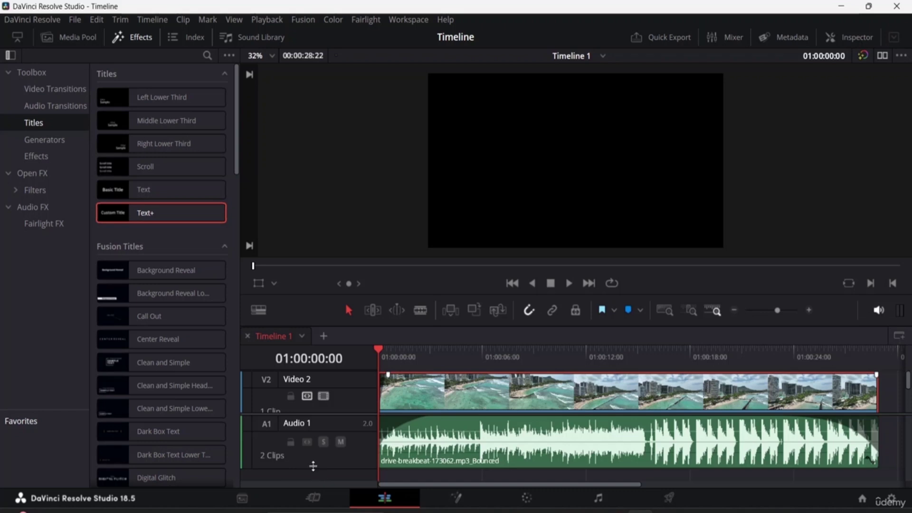
Enlarge the timeline area and reduce the heights of the Audio 1 and Video 2 tracks.
{"action": "left_click_drag", "start_coordinate": [313, 466], "coordinate": [313, 440]}
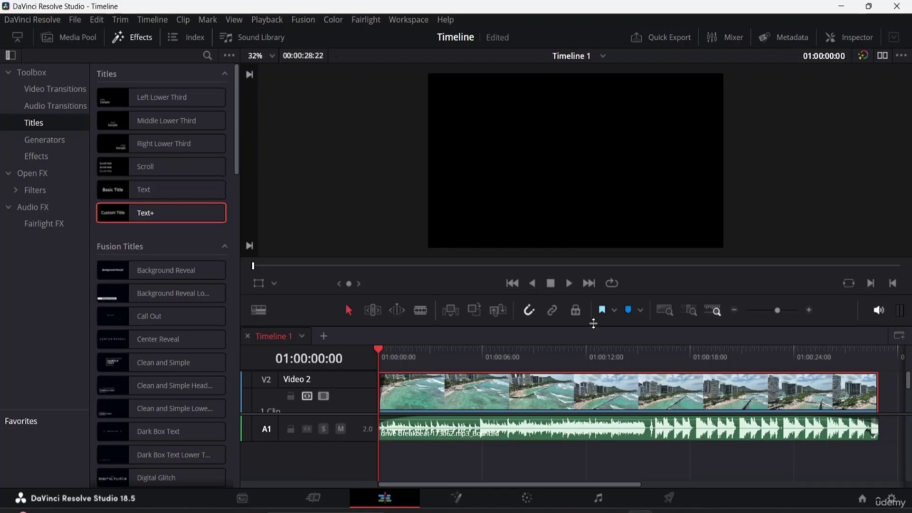
{"action": "left_click_drag", "start_coordinate": [595, 327], "coordinate": [594, 289]}
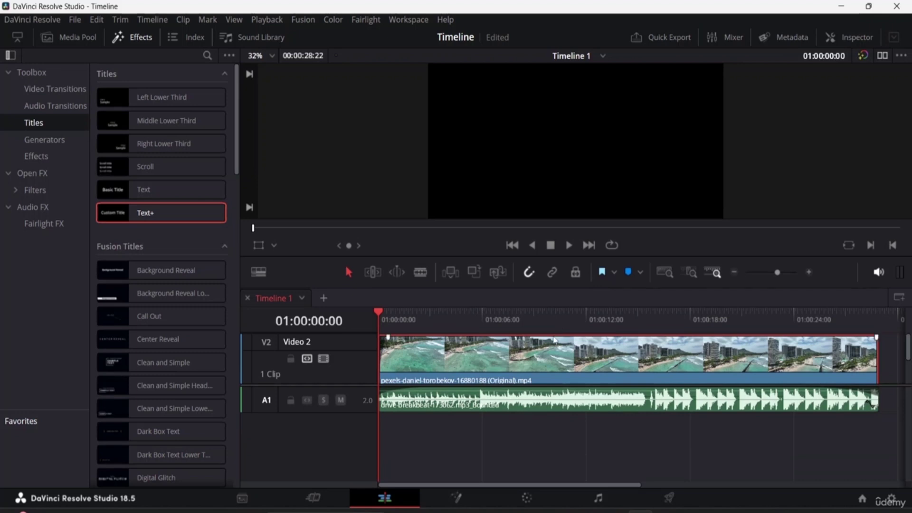
{"action": "left_click_drag", "start_coordinate": [322, 333], "coordinate": [322, 360]}
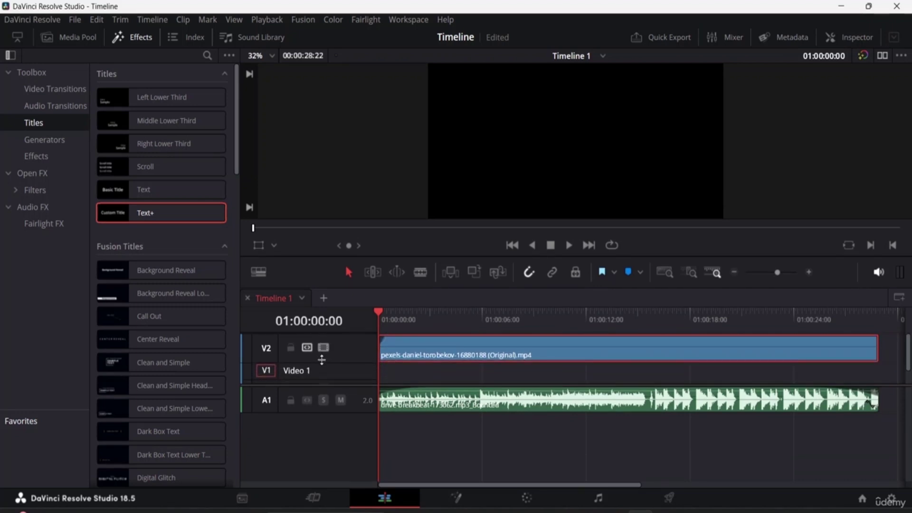
Move the beach video clip from Video 2 back down to Video 1, starting at 01:00:00:00.
{"action": "mouse_move", "coordinate": [509, 361]}
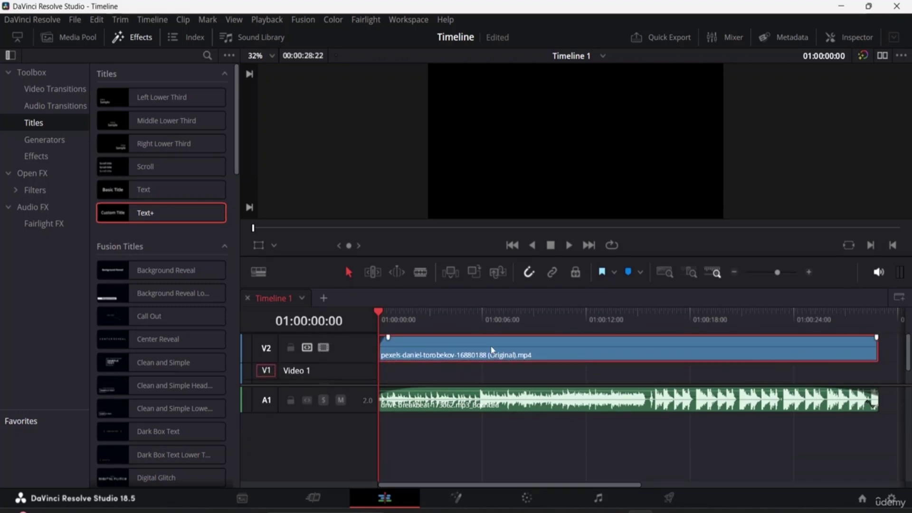
{"action": "left_click", "coordinate": [487, 361]}
{"action": "mouse_move", "coordinate": [428, 354]}
{"action": "left_mouse_down"}
{"action": "mouse_move", "coordinate": [429, 373]}
{"action": "mouse_move", "coordinate": [429, 365]}
{"action": "left_mouse_up"}
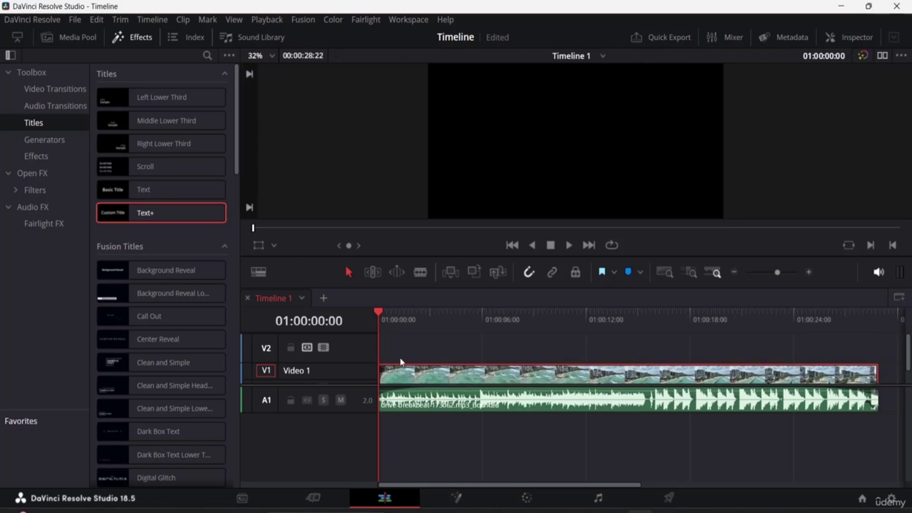
Add a Text+ title at the timeline's start and place it on Video 2, directly above the video clip.
{"action": "left_click_drag", "start_coordinate": [127, 210], "coordinate": [375, 342]}
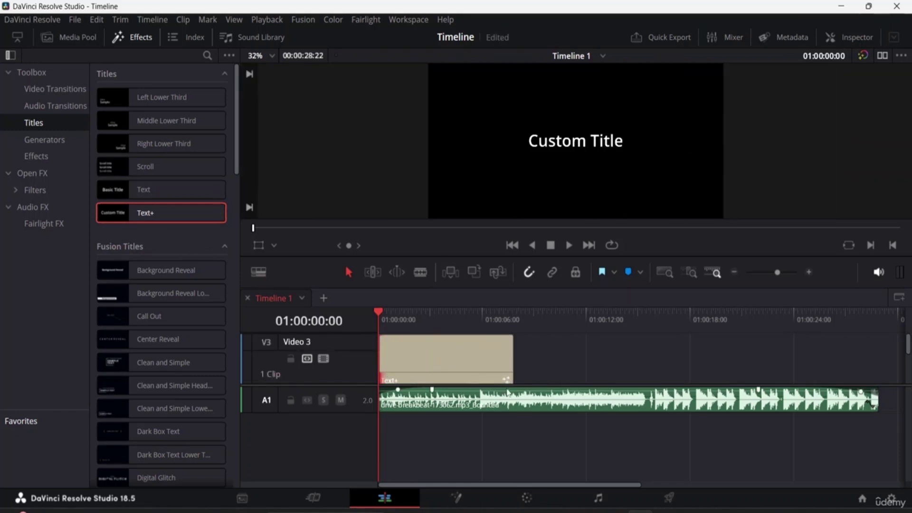
{"action": "scroll", "coordinate": [508, 393], "scroll_direction": "down", "scroll_amount": 3}
{"action": "scroll", "coordinate": [444, 352], "scroll_direction": "up", "scroll_amount": 2}
{"action": "left_click", "coordinate": [444, 350]}
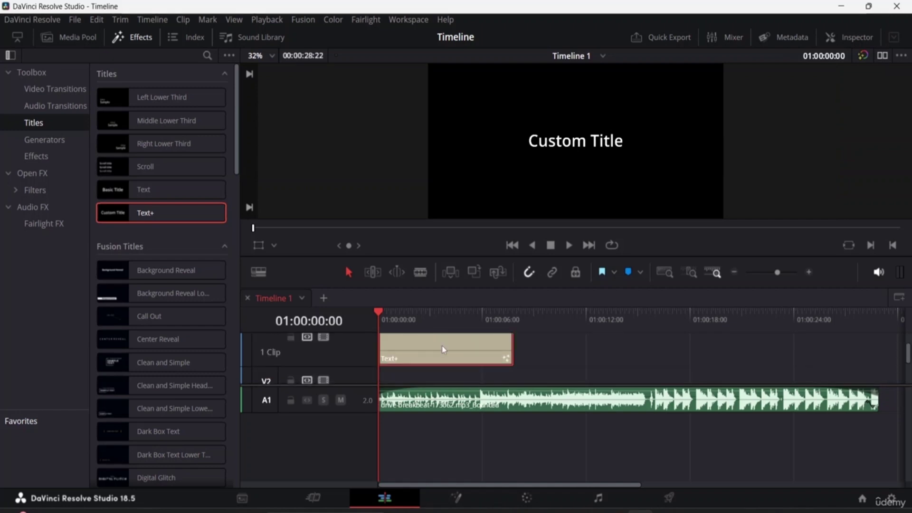
{"action": "left_click_drag", "start_coordinate": [442, 350], "coordinate": [443, 380]}
{"action": "scroll", "coordinate": [443, 380], "scroll_direction": "down", "scroll_amount": 2}
{"action": "scroll", "coordinate": [458, 356], "scroll_direction": "up", "scroll_amount": 1}
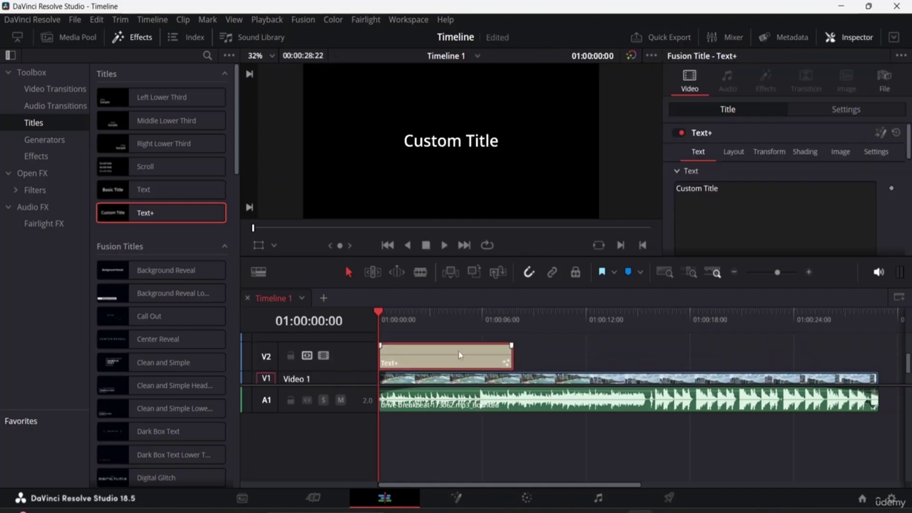
Give the video tracks more room above the audio and delete the timeline's empty tracks.
{"action": "scroll", "coordinate": [460, 355], "scroll_direction": "down", "scroll_amount": 1}
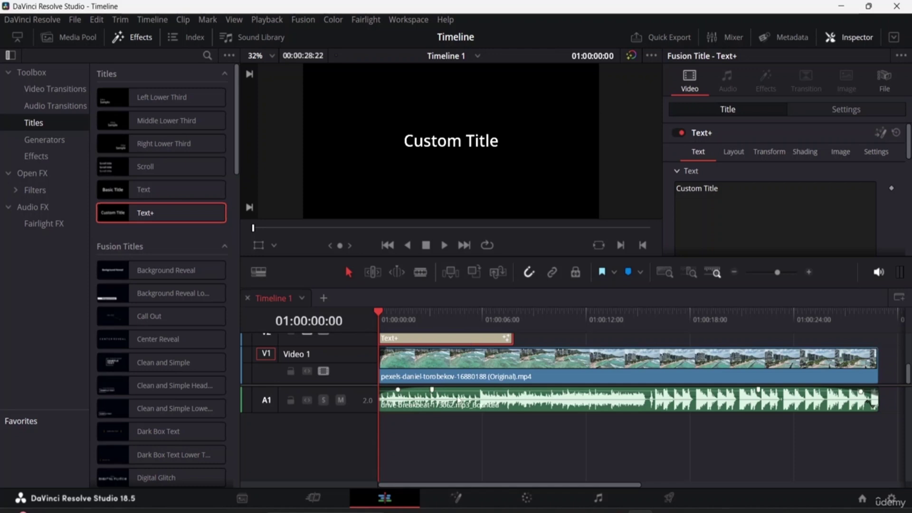
{"action": "scroll", "coordinate": [352, 383], "scroll_direction": "up", "scroll_amount": 1}
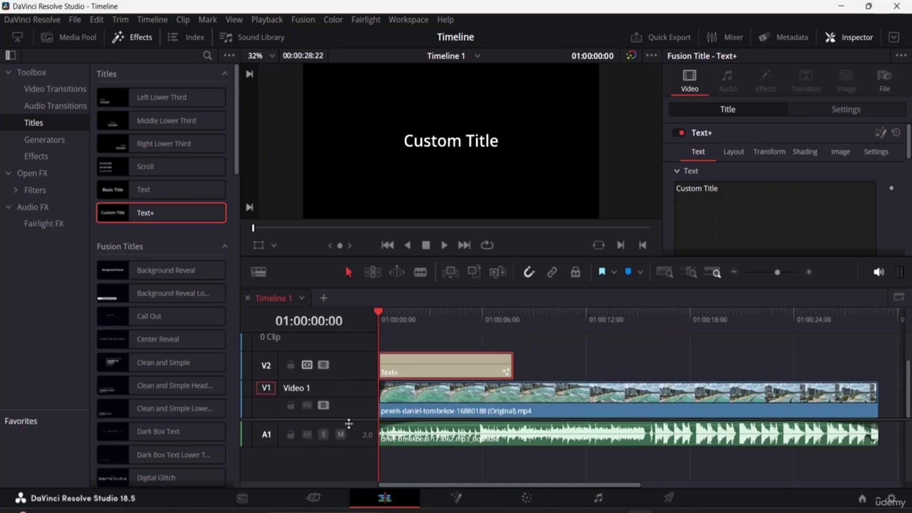
{"action": "left_click_drag", "start_coordinate": [350, 424], "coordinate": [475, 363]}
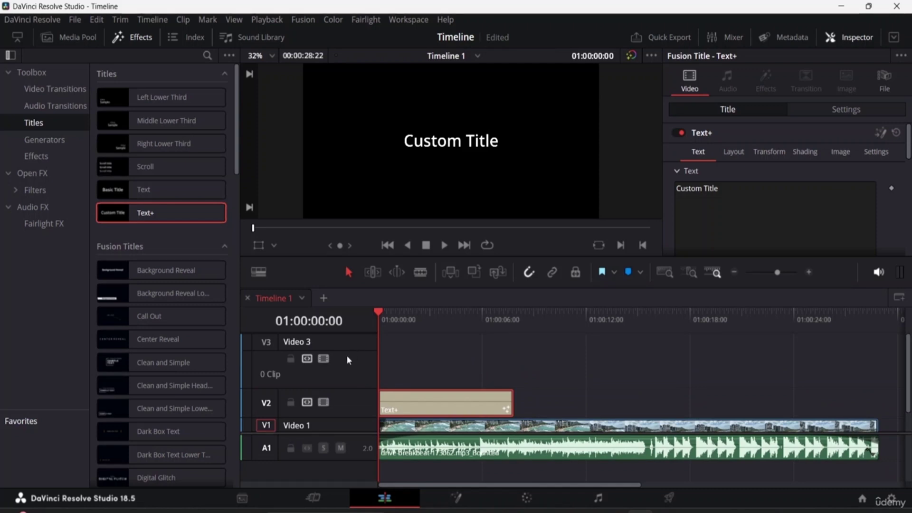
{"action": "right_click", "coordinate": [312, 340]}
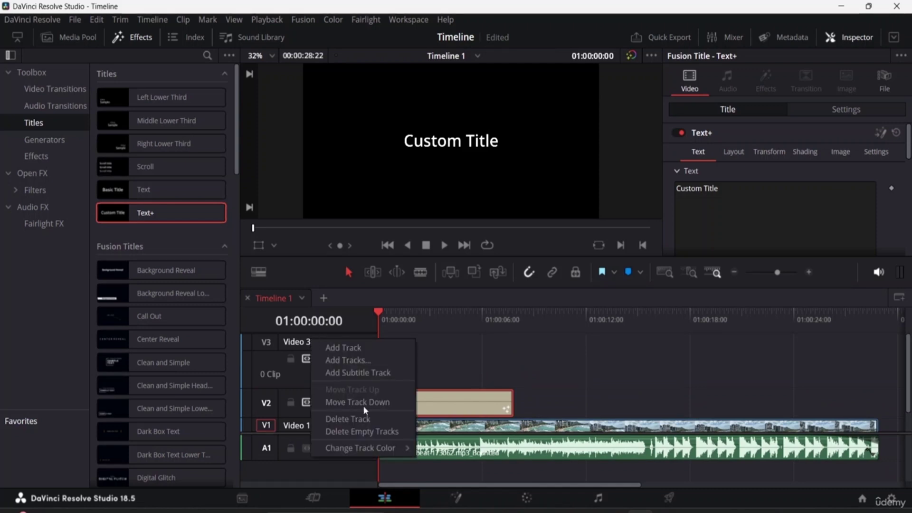
{"action": "left_click", "coordinate": [351, 432]}
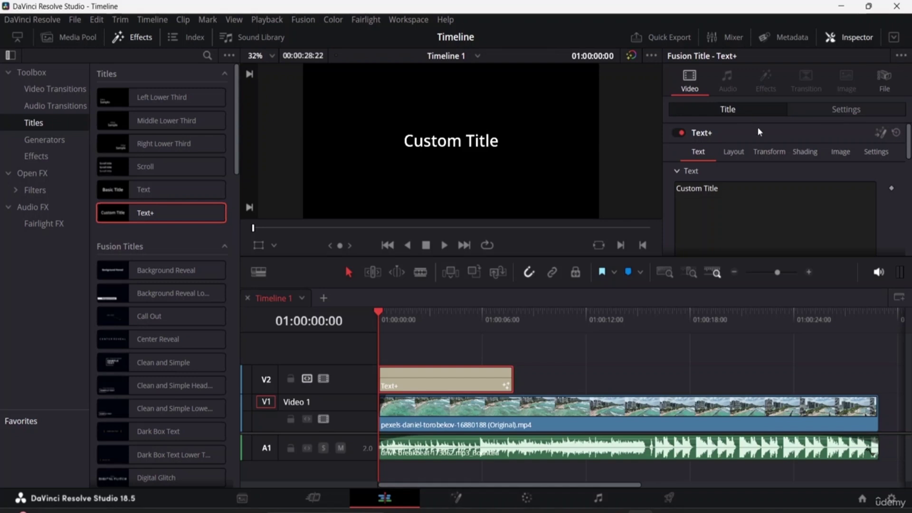
Expand the Inspector to full height and review the Text+ title's text settings.
{"action": "scroll", "coordinate": [772, 216], "scroll_direction": "down", "scroll_amount": 3}
{"action": "scroll", "coordinate": [770, 214], "scroll_direction": "up", "scroll_amount": 3}
{"action": "left_click", "coordinate": [890, 39]}
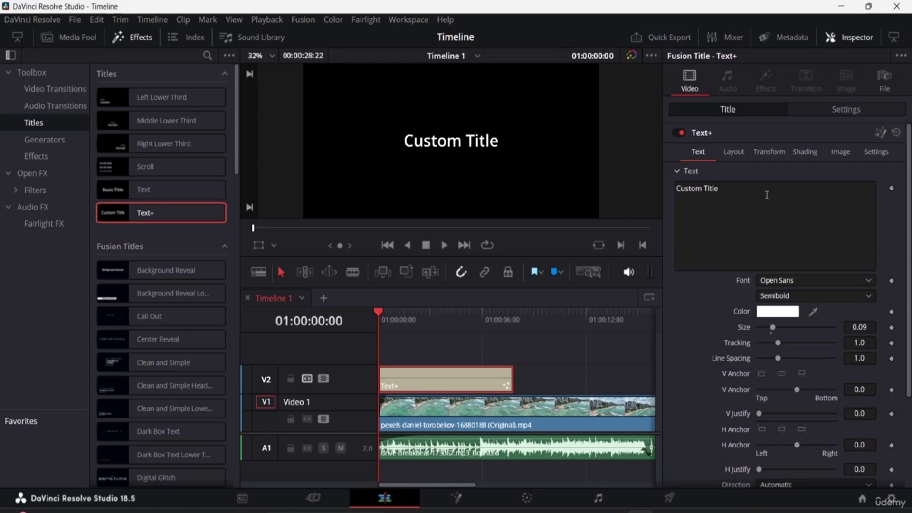
{"action": "scroll", "coordinate": [768, 195], "scroll_direction": "down", "scroll_amount": 3}
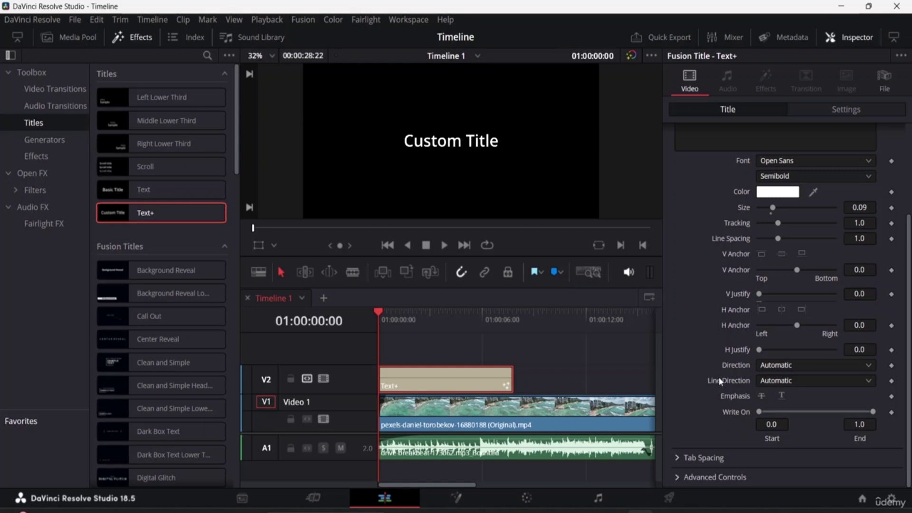
{"action": "scroll", "coordinate": [718, 377], "scroll_direction": "up", "scroll_amount": 4}
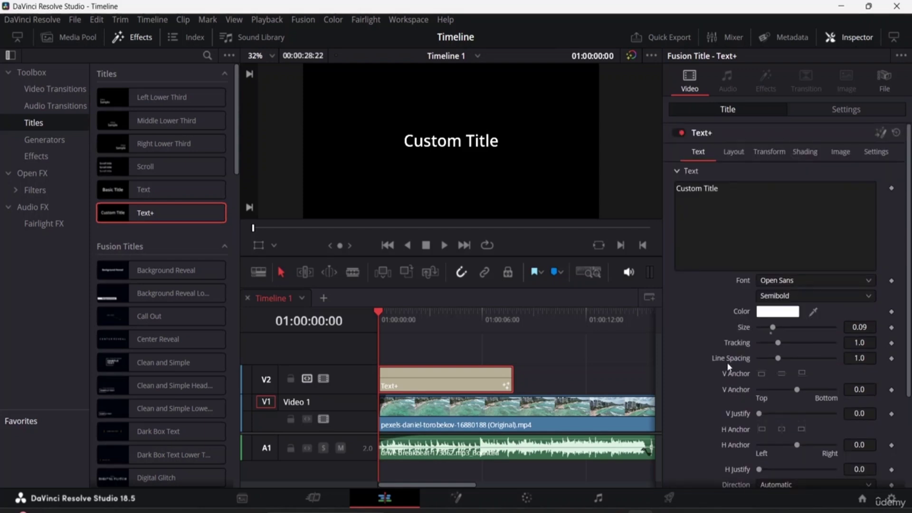
Replace the Text+ title's placeholder text with "LAS VEGAS, USA".
{"action": "left_click", "coordinate": [746, 196]}
{"action": "key", "text": "BackSpace"}
{"action": "key", "text": "BackSpace"}
{"action": "key", "text": "BackSpace"}
{"action": "key", "text": "BackSpace"}
{"action": "key", "text": "BackSpace"}
{"action": "key", "text": "BackSpace"}
{"action": "key", "text": "BackSpace"}
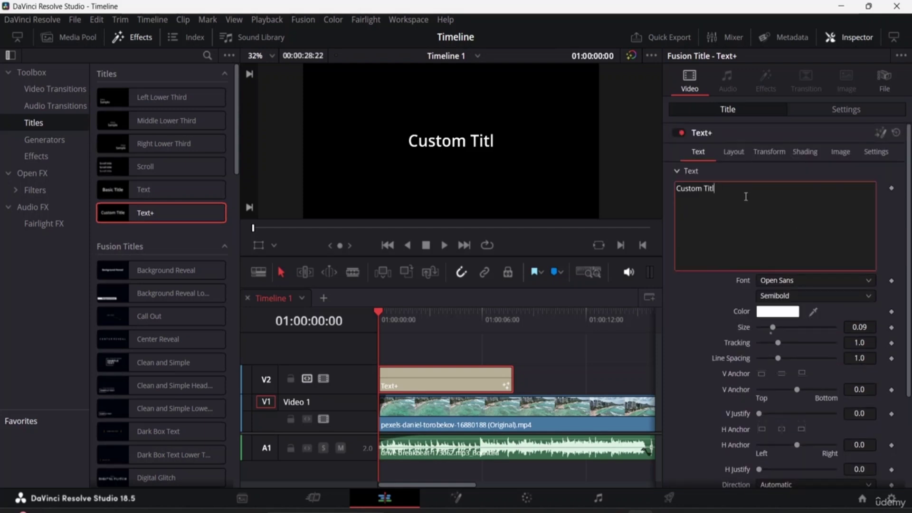
{"action": "key", "text": "BackSpace"}
{"action": "key", "text": "BackSpace"}
{"action": "key", "text": "BackSpace"}
{"action": "key", "text": "BackSpace"}
{"action": "key", "text": "BackSpace"}
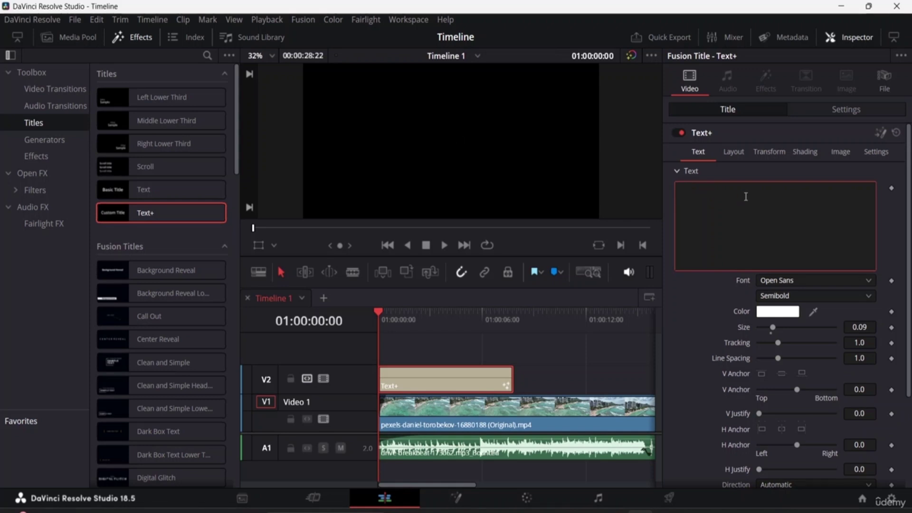
{"action": "type", "text": "LAS"}
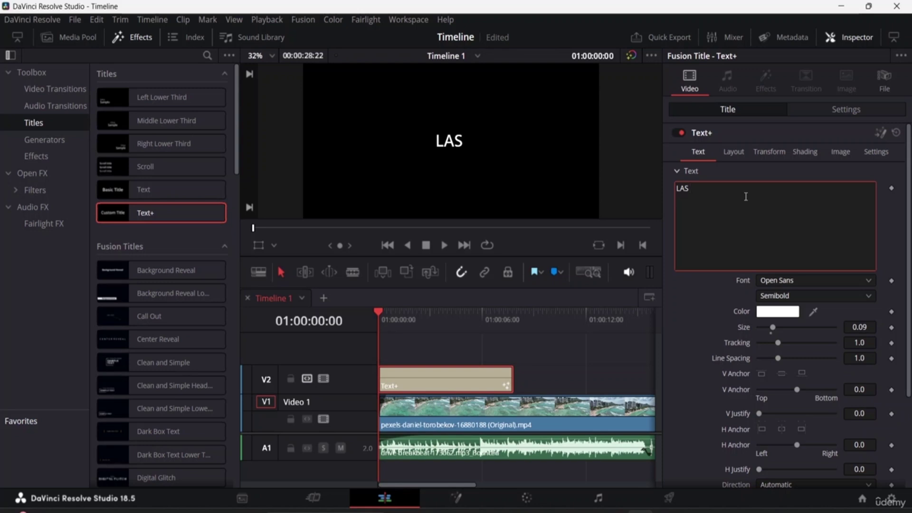
{"action": "type", "text": " VEGA"}
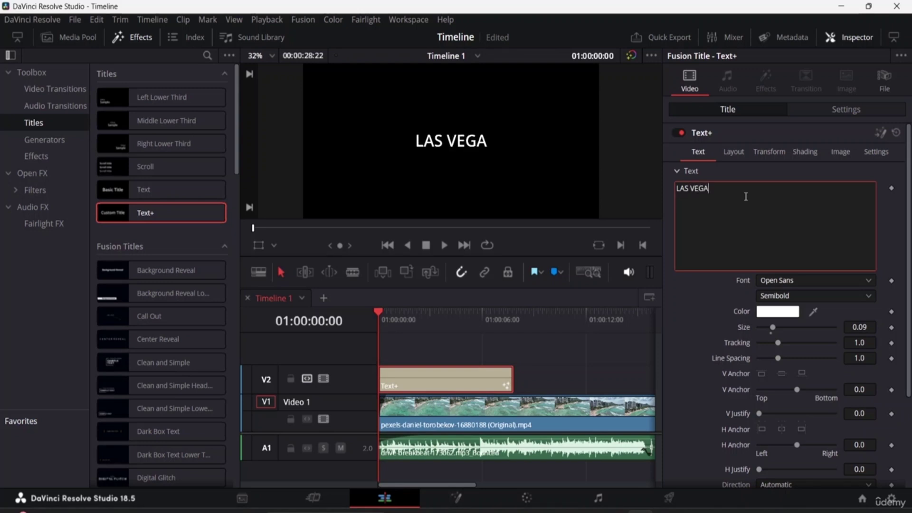
{"action": "type", "text": "S,"}
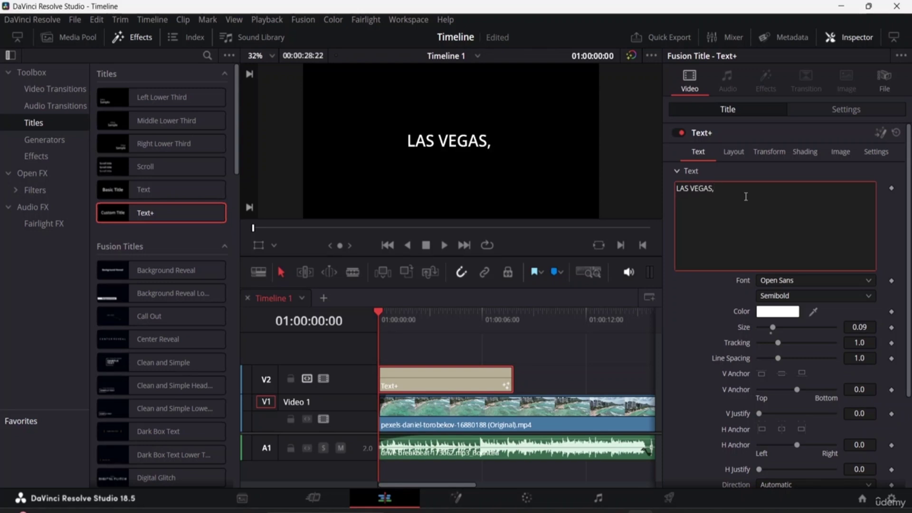
{"action": "type", "text": " USA"}
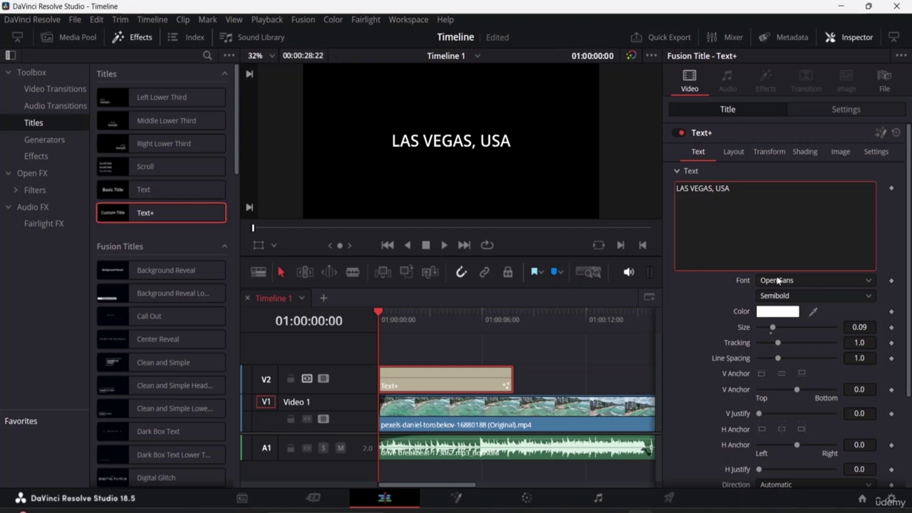
Change the title's font to OCR A Extended.
{"action": "left_click", "coordinate": [860, 277]}
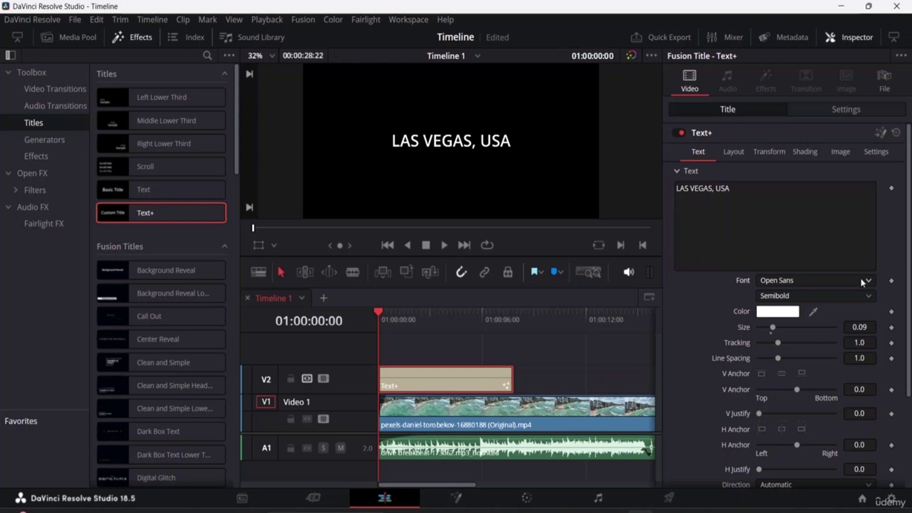
{"action": "left_click", "coordinate": [867, 281]}
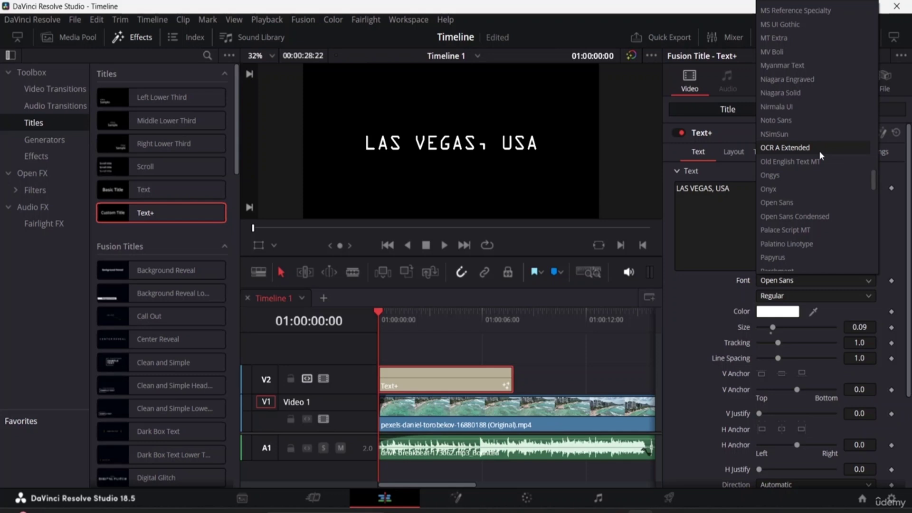
{"action": "left_click", "coordinate": [820, 152]}
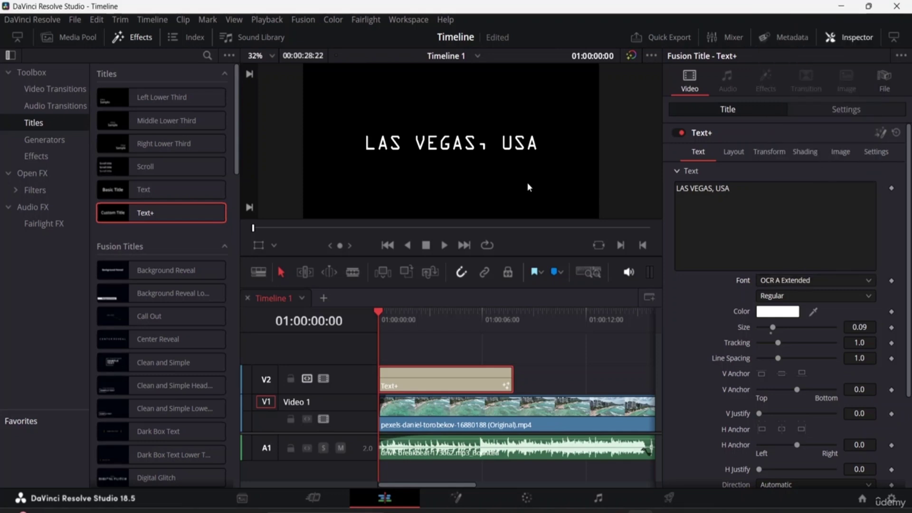
Pick the purple #897eff as the title's text color and save it to the custom colors.
{"action": "left_click", "coordinate": [779, 312]}
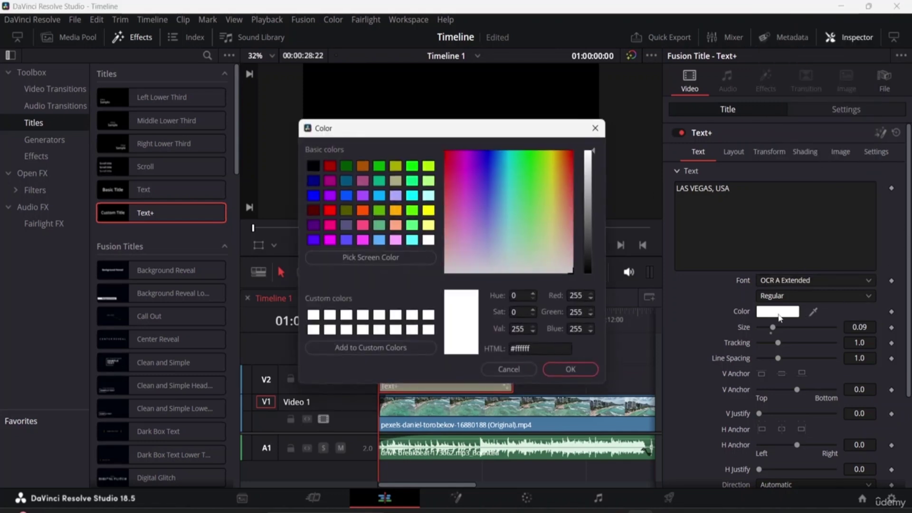
{"action": "left_click_drag", "start_coordinate": [463, 128], "coordinate": [700, 128]}
{"action": "left_click_drag", "start_coordinate": [831, 173], "coordinate": [774, 203]}
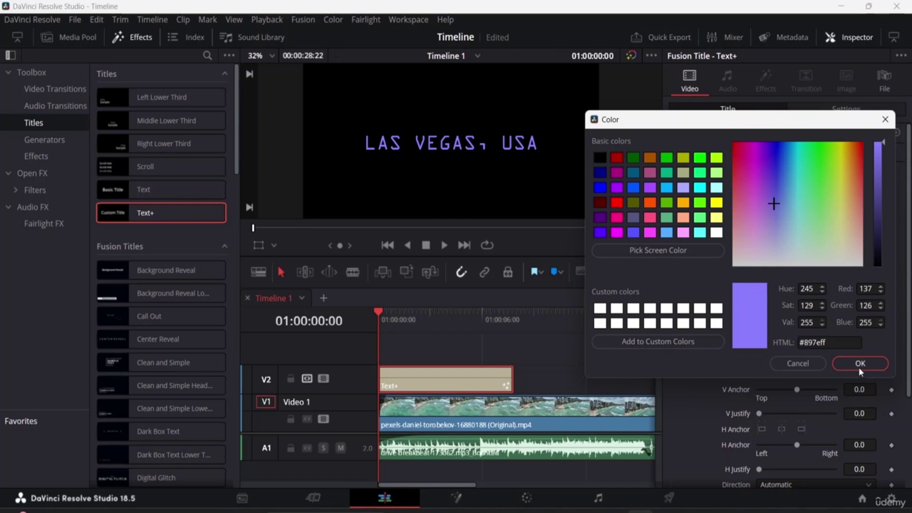
{"action": "left_click", "coordinate": [652, 346]}
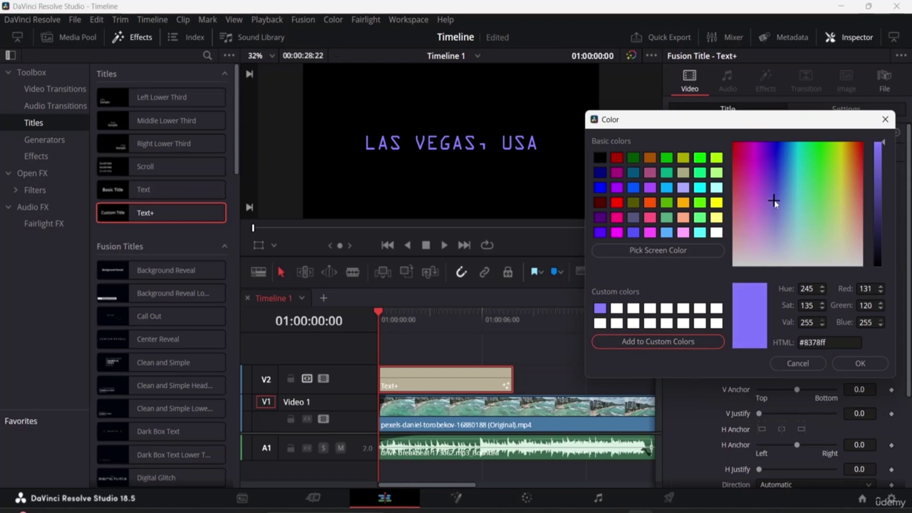
Save the green #58ffb4 as a second custom color, and apply the saved purple #897eff to the title.
{"action": "left_click_drag", "start_coordinate": [774, 204], "coordinate": [807, 185]}
{"action": "left_click", "coordinate": [641, 343]}
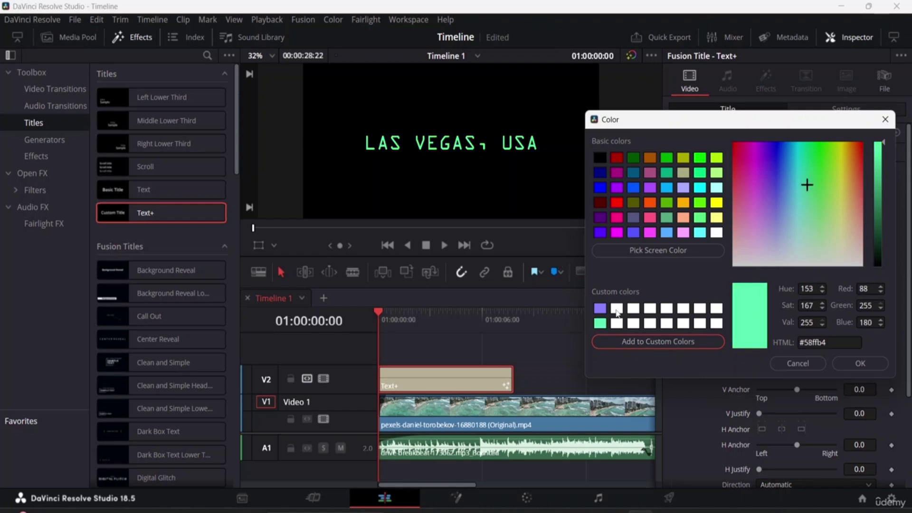
{"action": "left_click", "coordinate": [601, 310]}
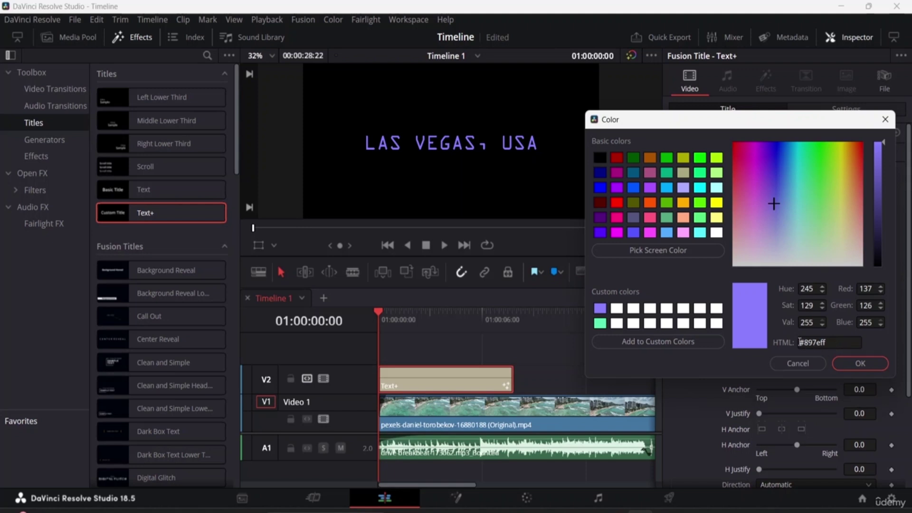
{"action": "left_click", "coordinate": [849, 364]}
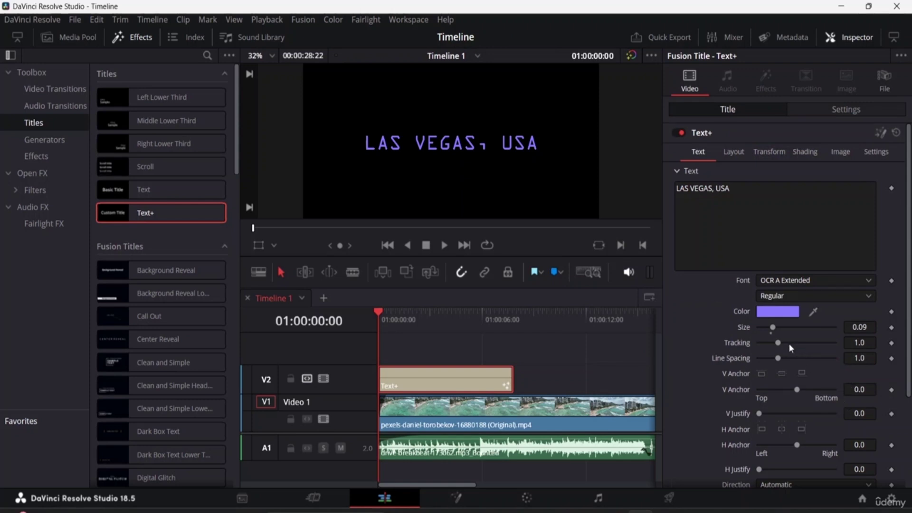
Increase the title's text size to 0.126.
{"action": "left_click_drag", "start_coordinate": [772, 327], "coordinate": [778, 328]}
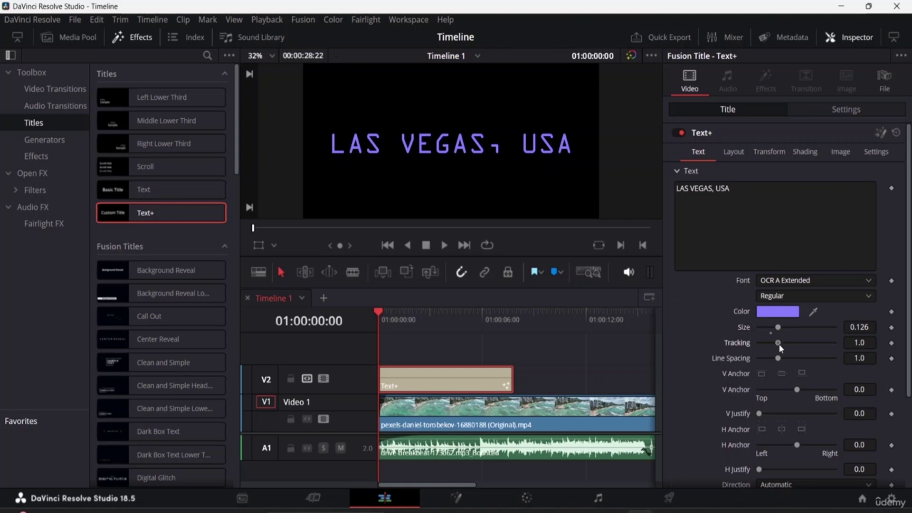
Reduce the title's tracking to 0.945.
{"action": "left_click_drag", "start_coordinate": [780, 343], "coordinate": [777, 343]}
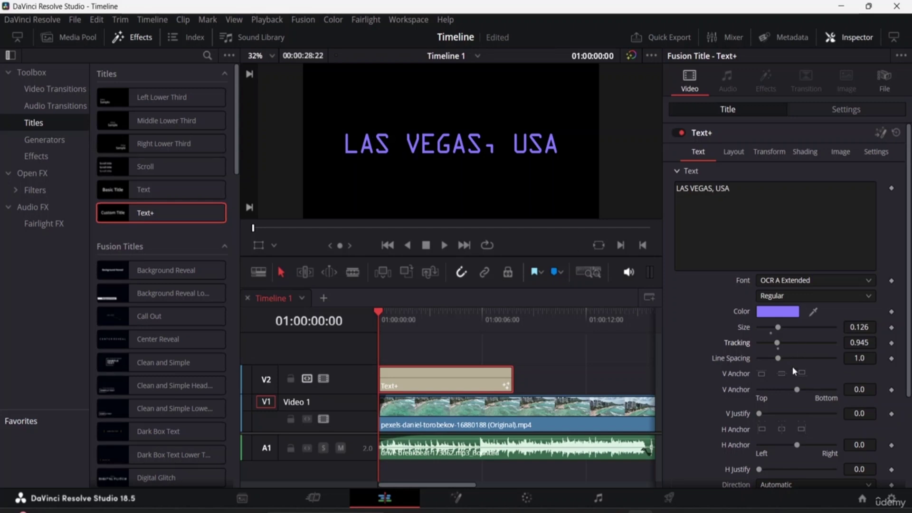
{"action": "scroll", "coordinate": [796, 403], "scroll_direction": "down", "scroll_amount": 3}
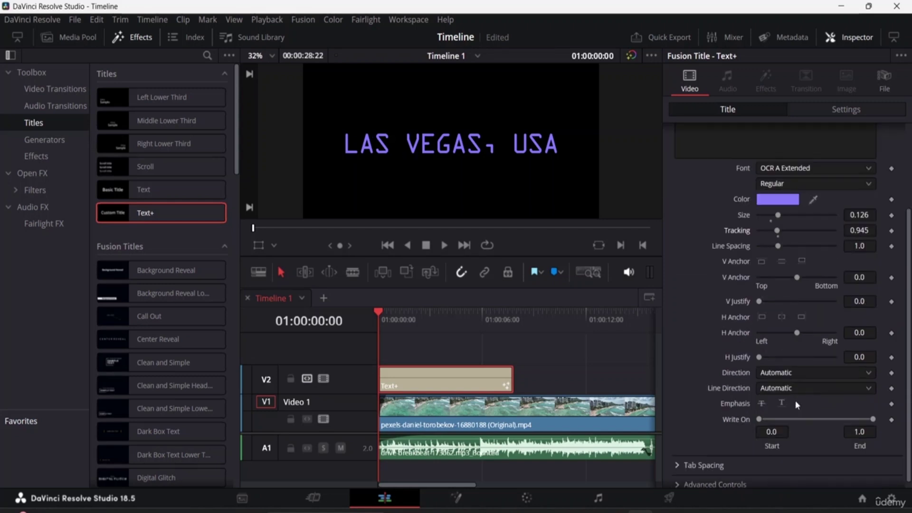
{"action": "scroll", "coordinate": [796, 401], "scroll_direction": "up", "scroll_amount": 3}
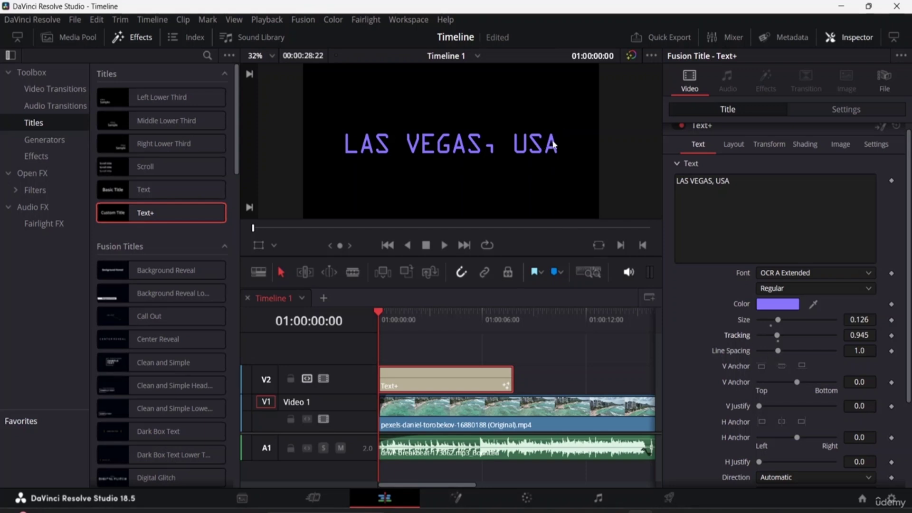
Remove the comma, put USA on a second line below LAS VEGAS, and reduce the title's line spacing to 0.945.
{"action": "left_click", "coordinate": [732, 181]}
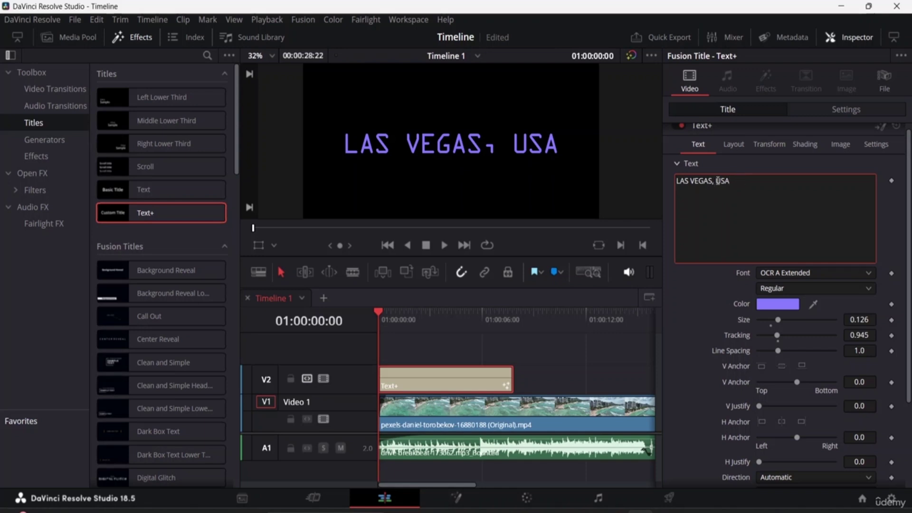
{"action": "key", "text": "BackSpace"}
{"action": "key", "text": "BackSpace"}
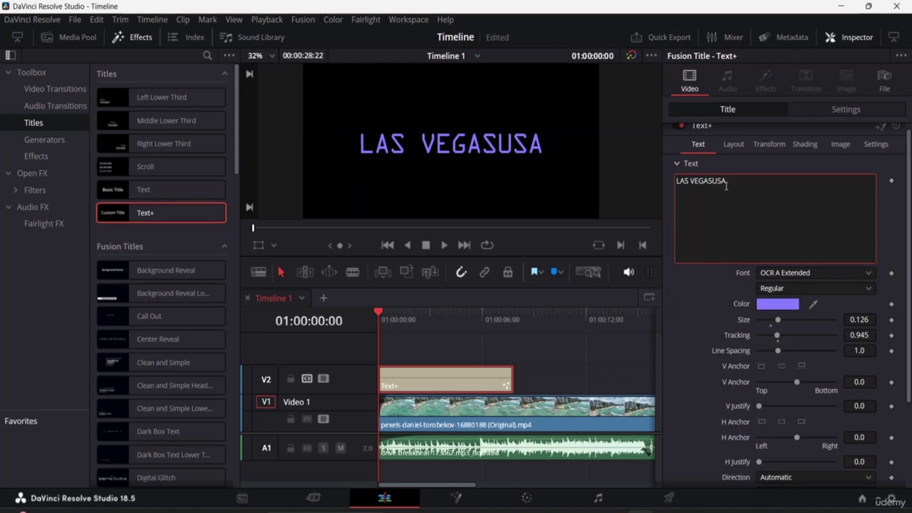
{"action": "key", "text": "Return"}
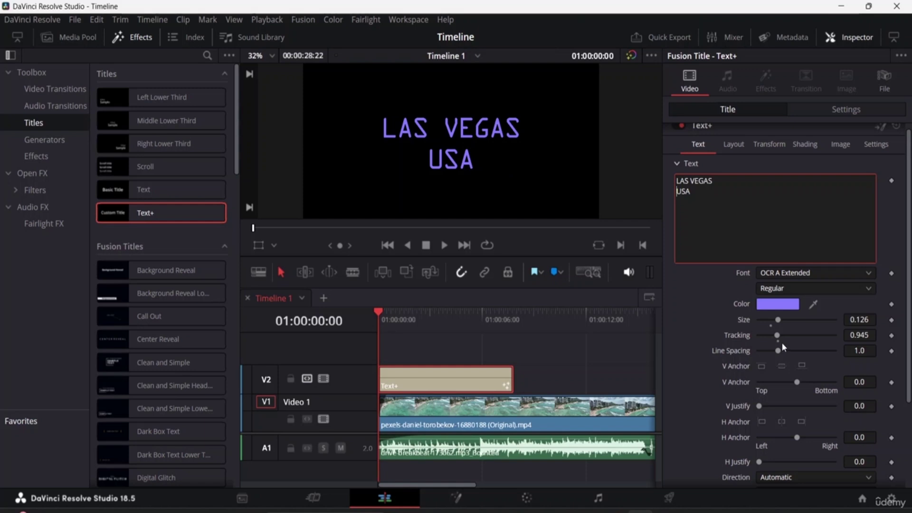
{"action": "mouse_move", "coordinate": [778, 353]}
{"action": "left_mouse_down"}
{"action": "mouse_move", "coordinate": [804, 360]}
{"action": "mouse_move", "coordinate": [776, 355]}
{"action": "left_mouse_up"}
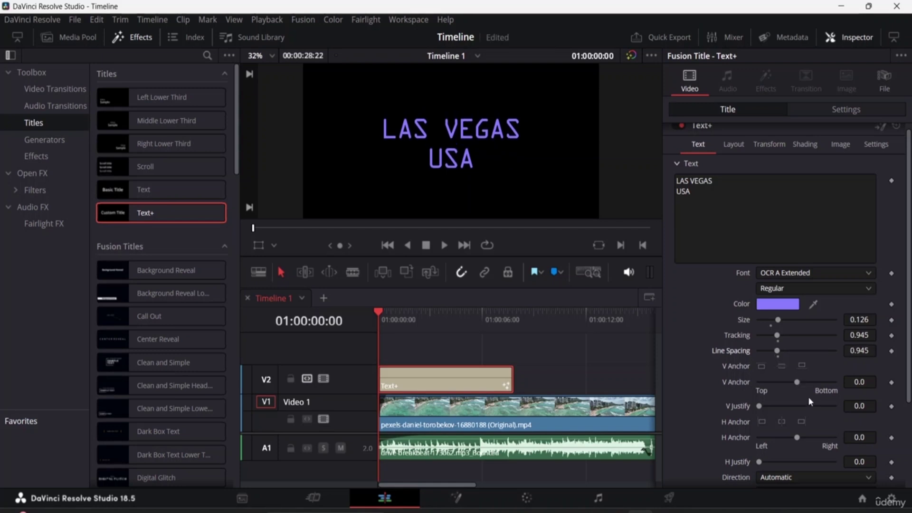
Try the title's top and center vertical anchors, settle on bottom at 1.0, and raise the vertical justification to 0.394.
{"action": "left_click", "coordinate": [758, 368]}
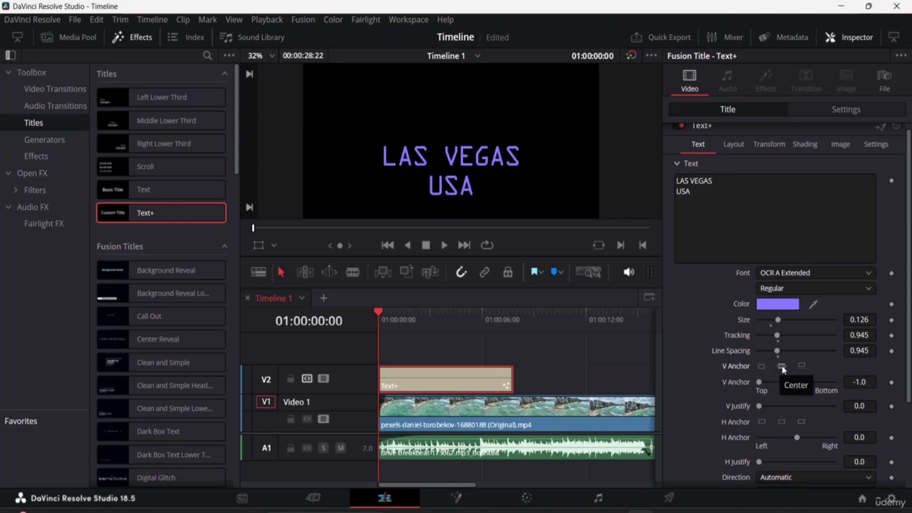
{"action": "left_click", "coordinate": [782, 367]}
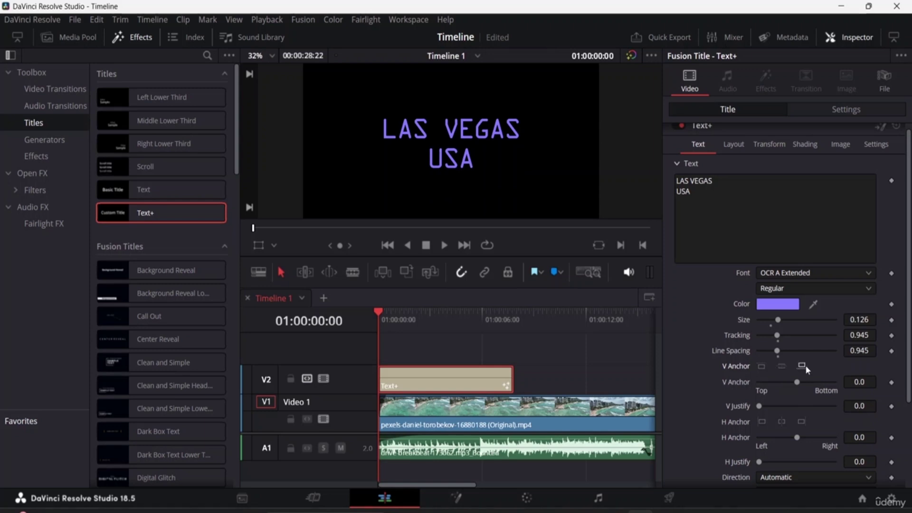
{"action": "left_click", "coordinate": [804, 368]}
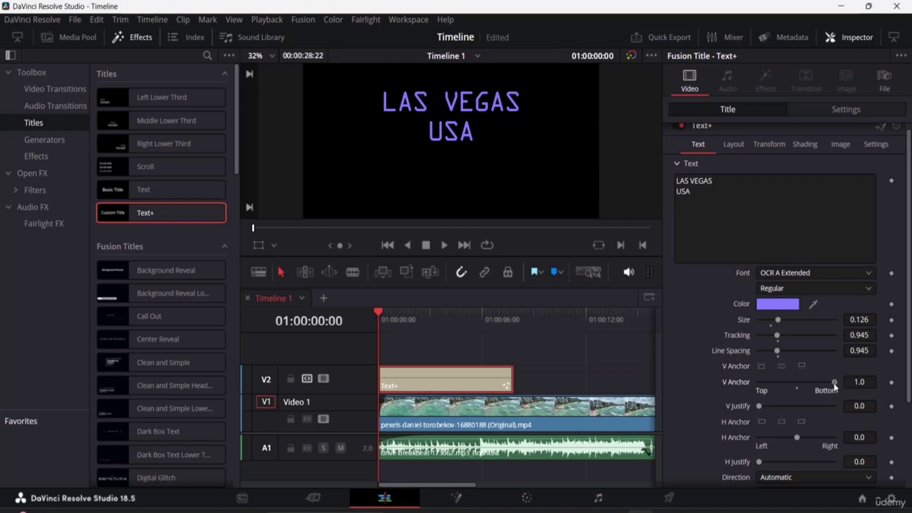
{"action": "mouse_move", "coordinate": [835, 383]}
{"action": "left_mouse_down"}
{"action": "mouse_move", "coordinate": [732, 387]}
{"action": "mouse_move", "coordinate": [837, 397]}
{"action": "left_mouse_up"}
{"action": "left_click_drag", "start_coordinate": [761, 406], "coordinate": [788, 411]}
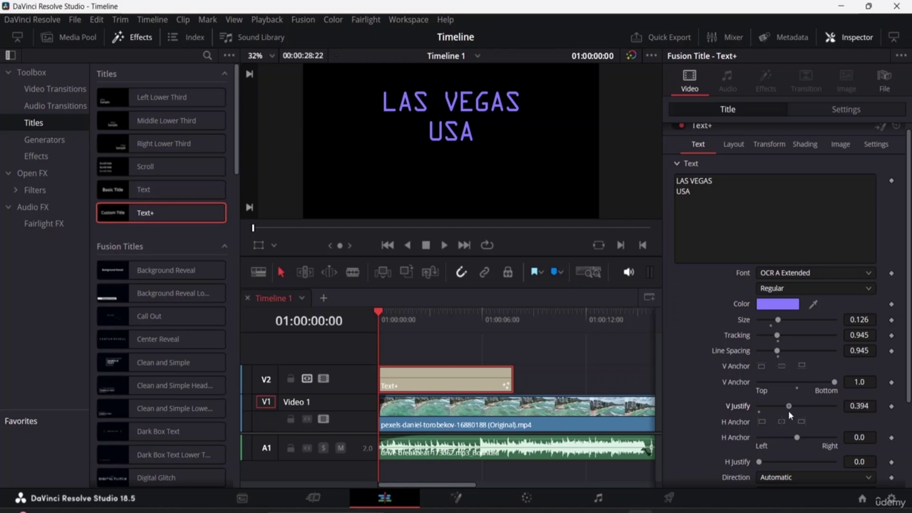
Try the title's left, center and right horizontal anchors, return it to center, and fine-tune the horizontal anchor to 0.02.
{"action": "left_click", "coordinate": [762, 420]}
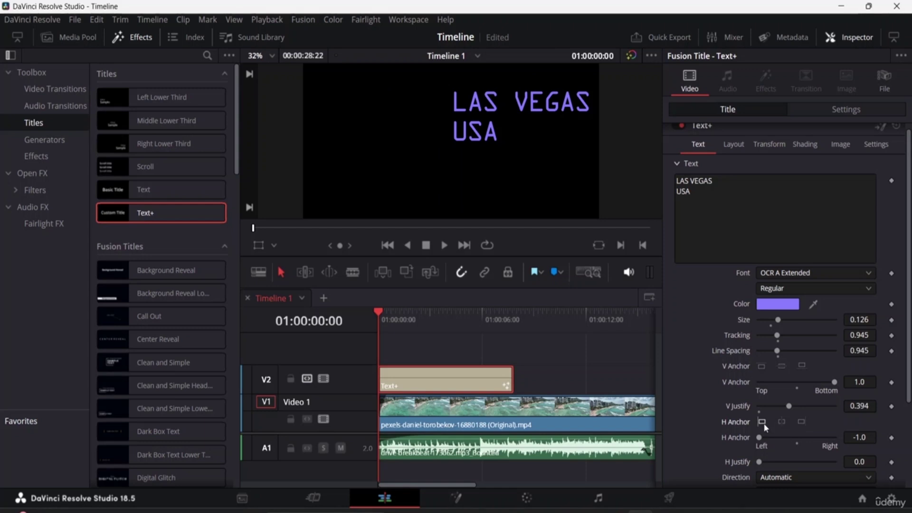
{"action": "left_click", "coordinate": [784, 421]}
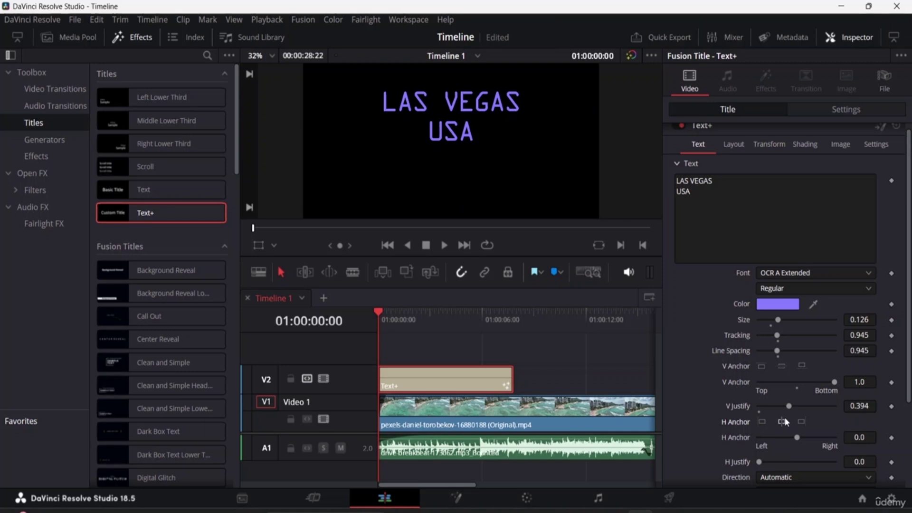
{"action": "left_click", "coordinate": [802, 422]}
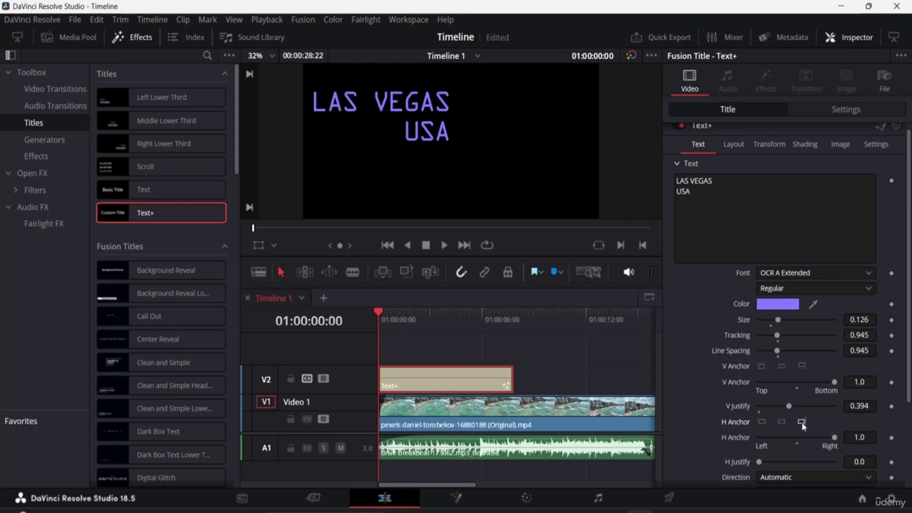
{"action": "left_click", "coordinate": [783, 420]}
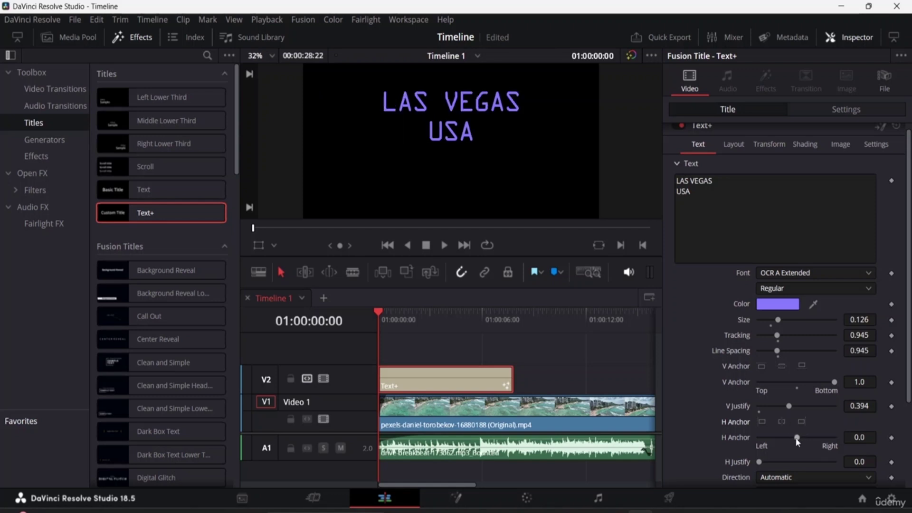
{"action": "left_click_drag", "start_coordinate": [798, 438], "coordinate": [810, 441]}
{"action": "left_click_drag", "start_coordinate": [827, 448], "coordinate": [799, 443]}
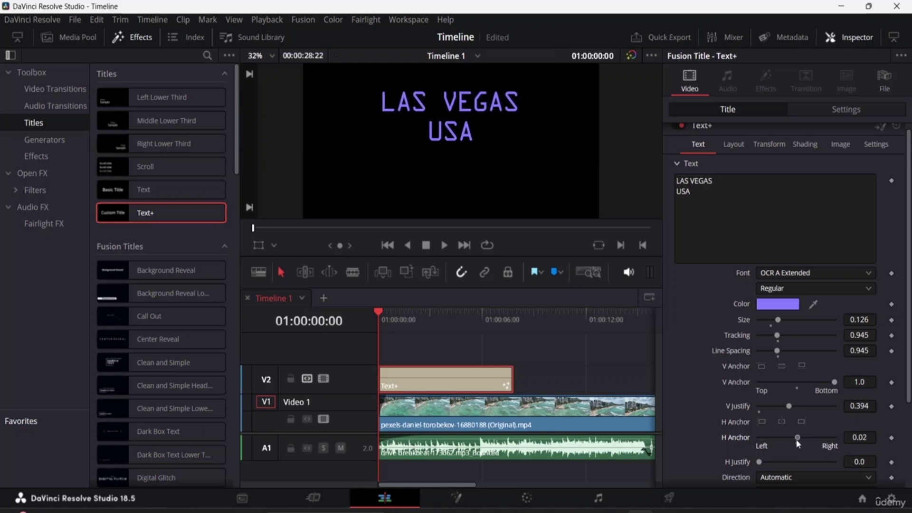
{"action": "scroll", "coordinate": [816, 446], "scroll_direction": "down", "scroll_amount": 3}
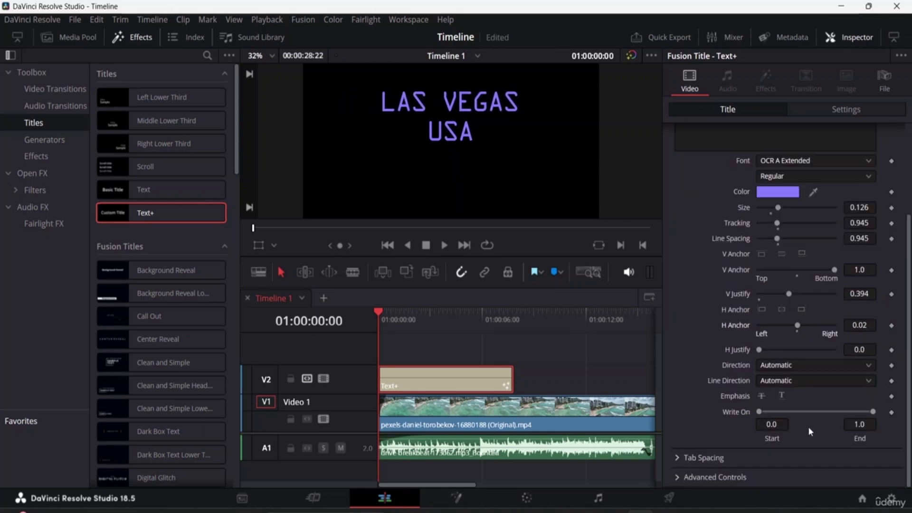
{"action": "mouse_move", "coordinate": [798, 327]}
{"action": "left_mouse_down"}
{"action": "mouse_move", "coordinate": [782, 327]}
{"action": "mouse_move", "coordinate": [797, 326]}
{"action": "left_mouse_up"}
{"action": "mouse_move", "coordinate": [761, 350]}
{"action": "left_mouse_down"}
{"action": "mouse_move", "coordinate": [794, 355]}
{"action": "mouse_move", "coordinate": [759, 352]}
{"action": "left_mouse_up"}
Try the Reversed Vertical text direction on the title, and return the direction to Automatic.
{"action": "left_click", "coordinate": [846, 367]}
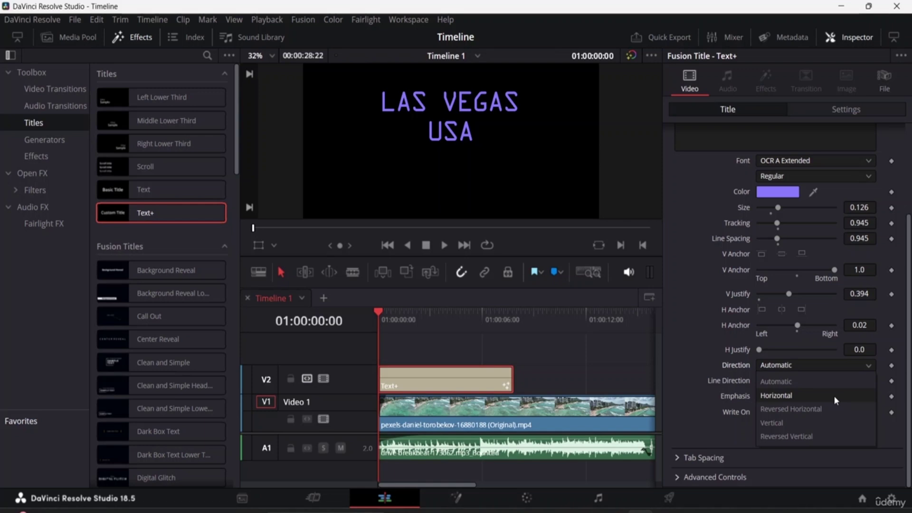
{"action": "left_click", "coordinate": [821, 443]}
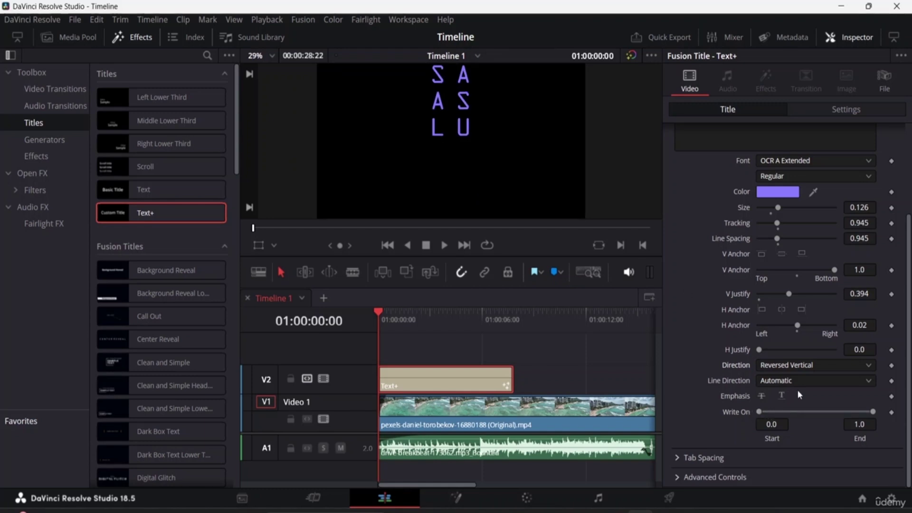
{"action": "left_click", "coordinate": [848, 369]}
{"action": "left_click", "coordinate": [808, 377]}
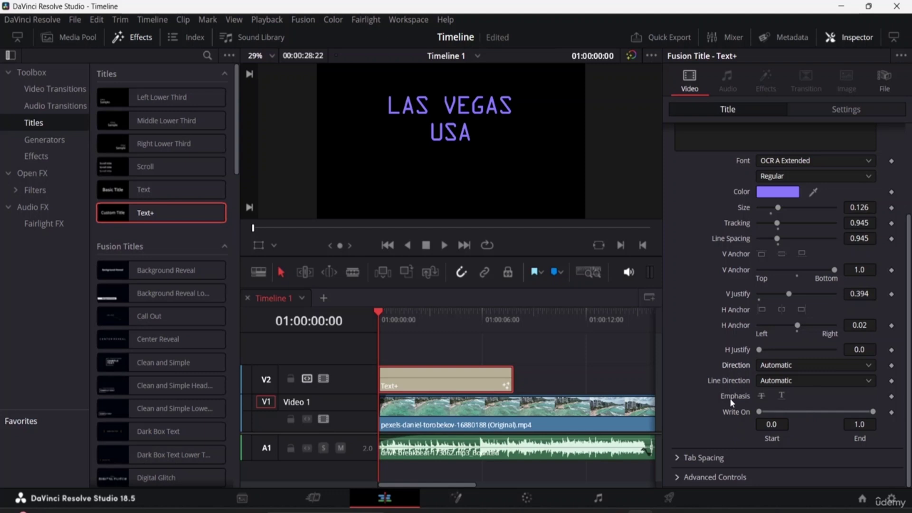
Try strikethrough and underline emphasis on the title, and turn both off again.
{"action": "left_click", "coordinate": [762, 397]}
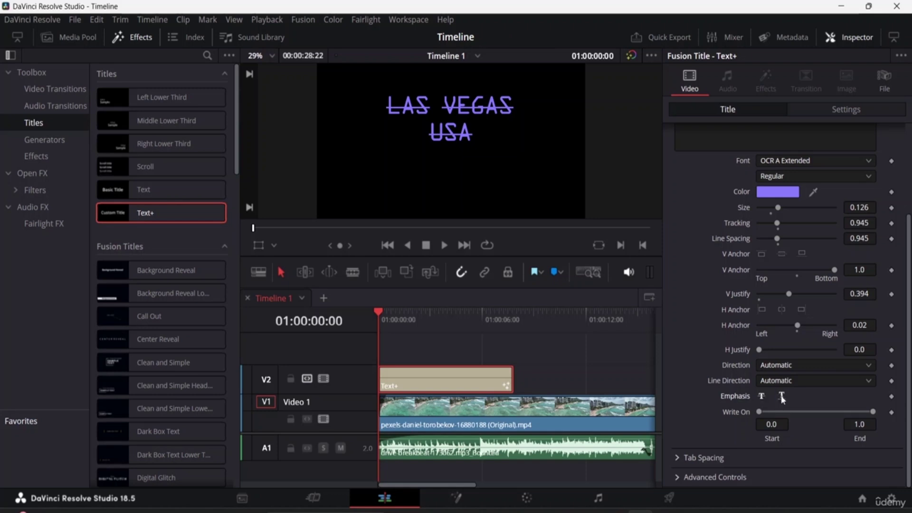
{"action": "left_click", "coordinate": [783, 398]}
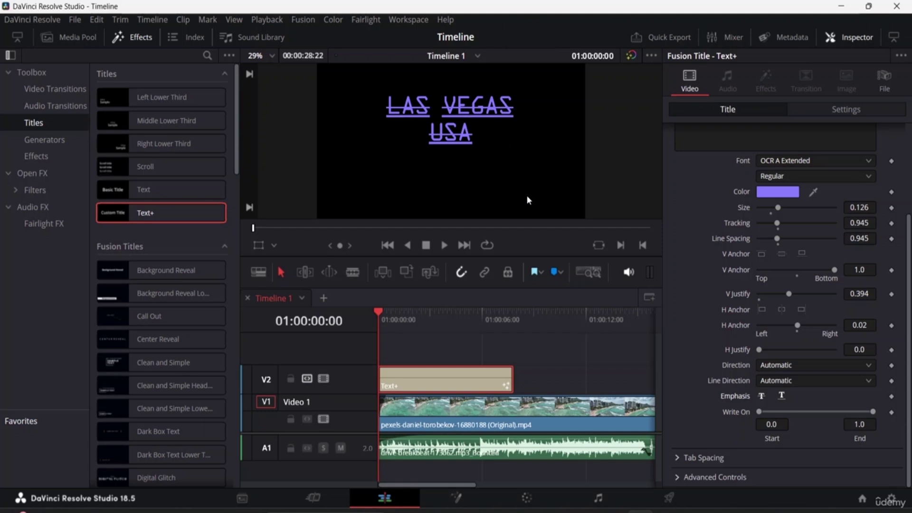
{"action": "left_click", "coordinate": [781, 396]}
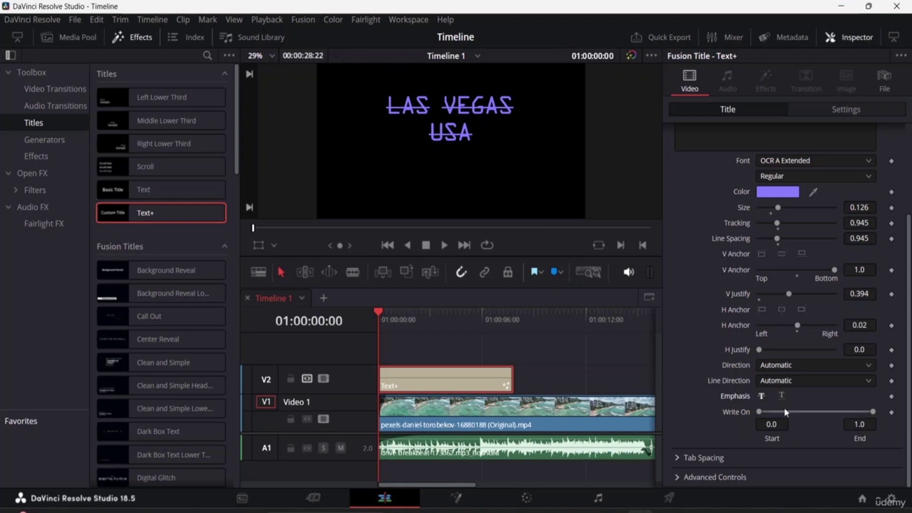
{"action": "left_click", "coordinate": [761, 397]}
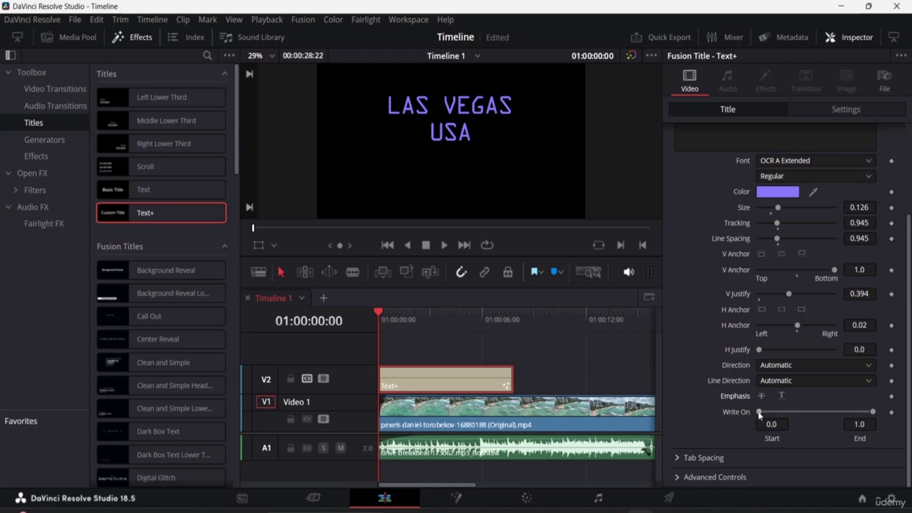
Try adjusting the start of the title's Write On range, and return it to 0.0.
{"action": "left_click", "coordinate": [759, 412]}
{"action": "left_click_drag", "start_coordinate": [760, 415], "coordinate": [716, 412]}
{"action": "scroll", "coordinate": [712, 438], "scroll_direction": "up", "scroll_amount": 3}
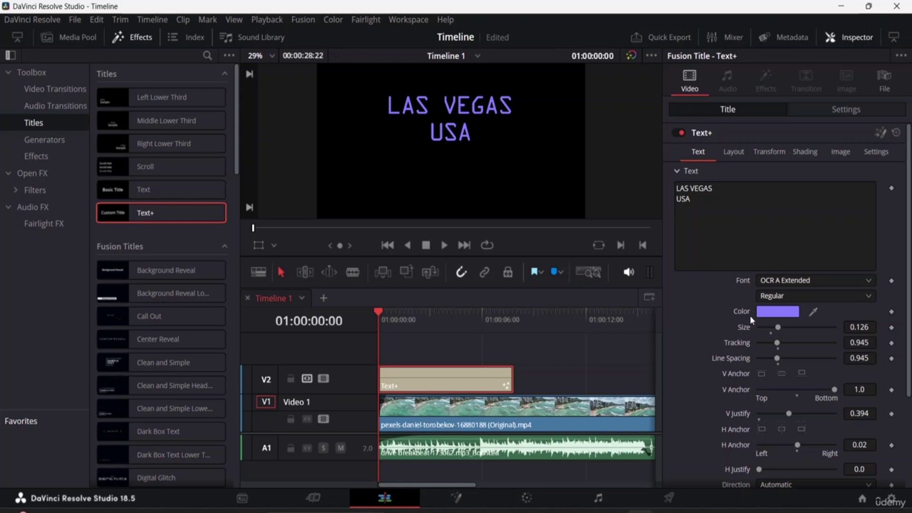
Set the title's layout background color to light pink #ffaaff, trying bright green #00ff00 and dark red #aa0000 first.
{"action": "left_click", "coordinate": [744, 150]}
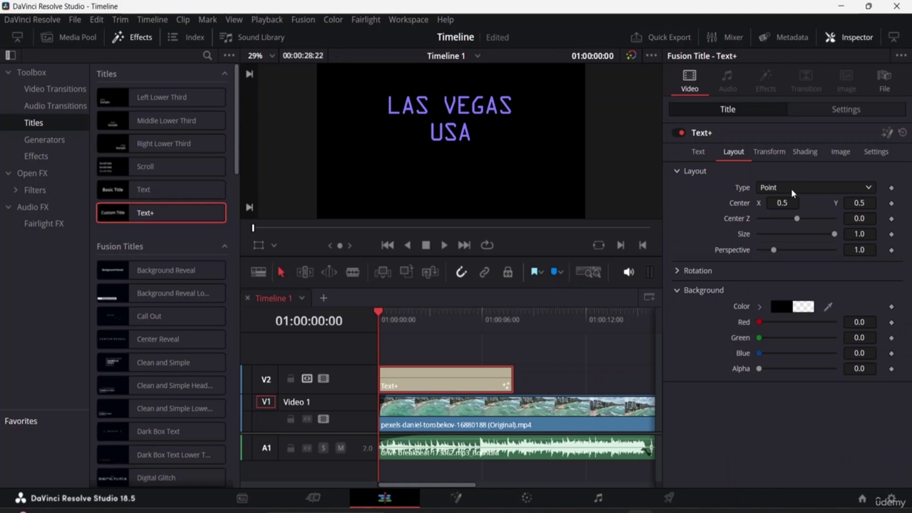
{"action": "left_click", "coordinate": [784, 307]}
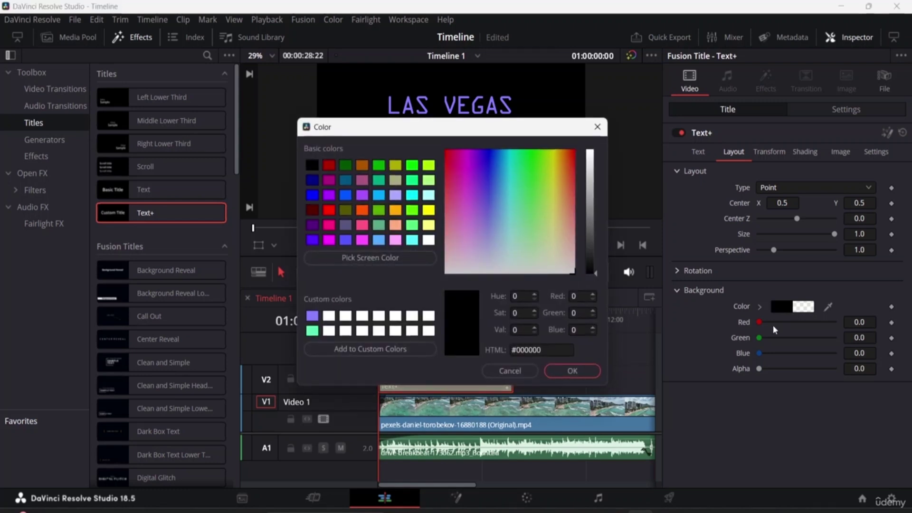
{"action": "left_click", "coordinate": [573, 371]}
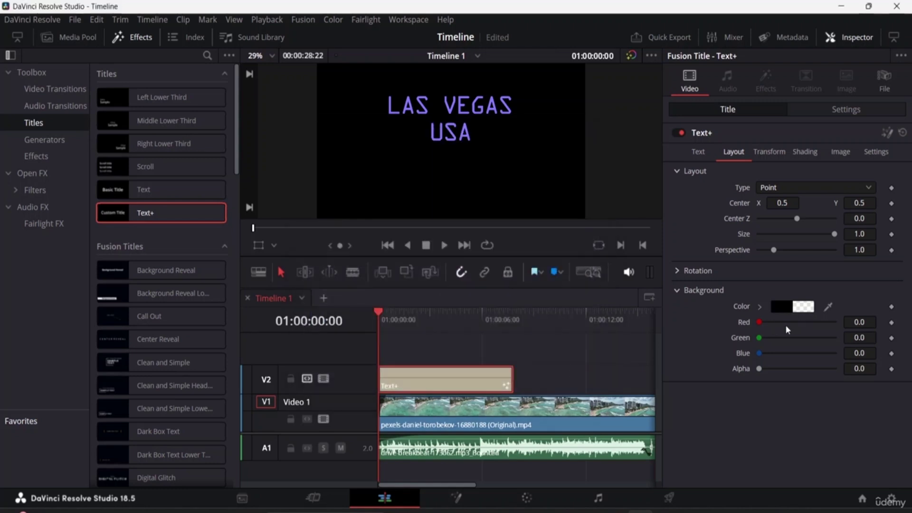
{"action": "left_click", "coordinate": [808, 310]}
{"action": "left_click_drag", "start_coordinate": [521, 202], "coordinate": [525, 159]}
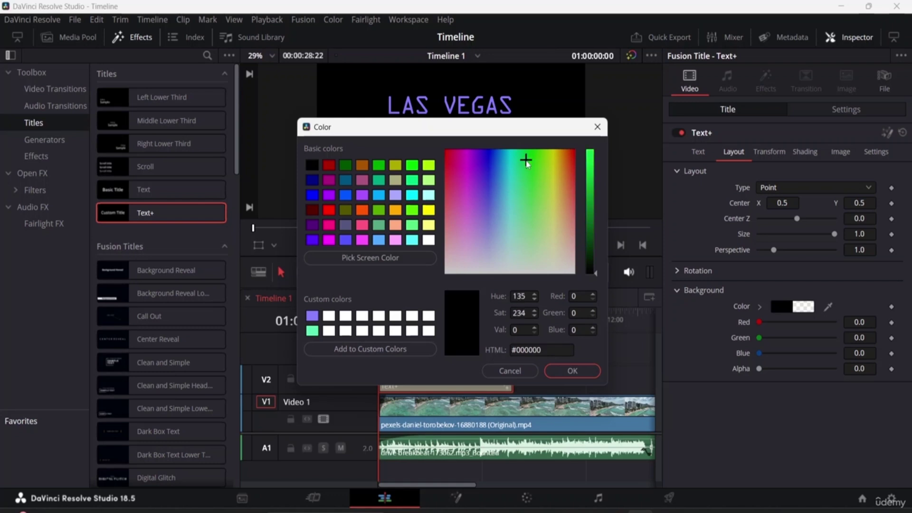
{"action": "left_click", "coordinate": [572, 371]}
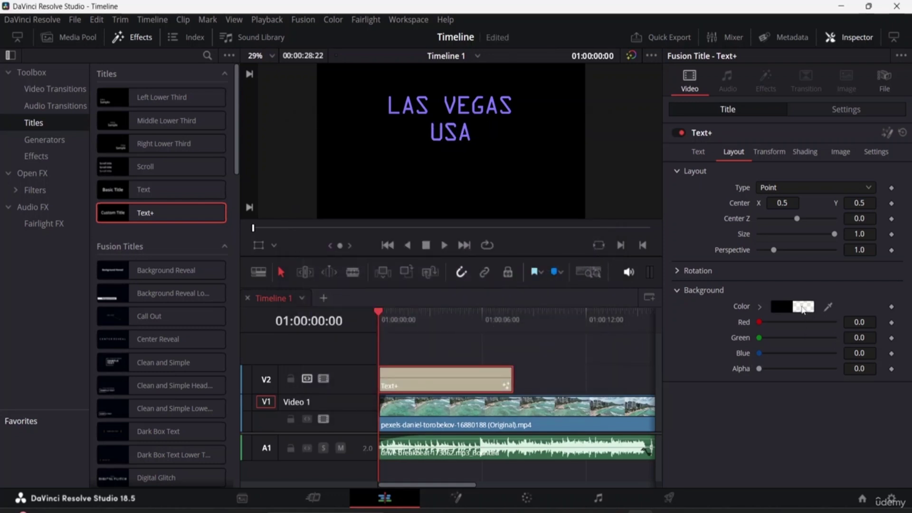
{"action": "left_click", "coordinate": [804, 310]}
{"action": "left_click_drag", "start_coordinate": [552, 208], "coordinate": [528, 193]}
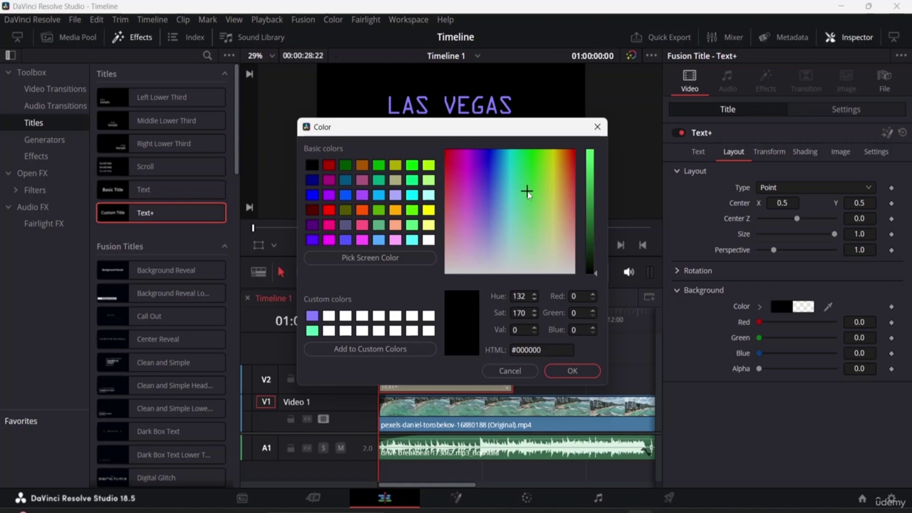
{"action": "left_click", "coordinate": [411, 167]}
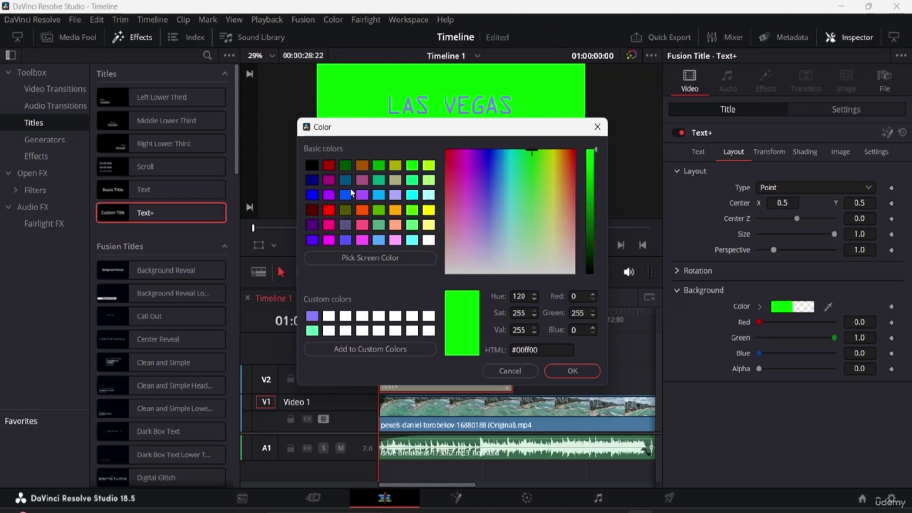
{"action": "left_click", "coordinate": [330, 167]}
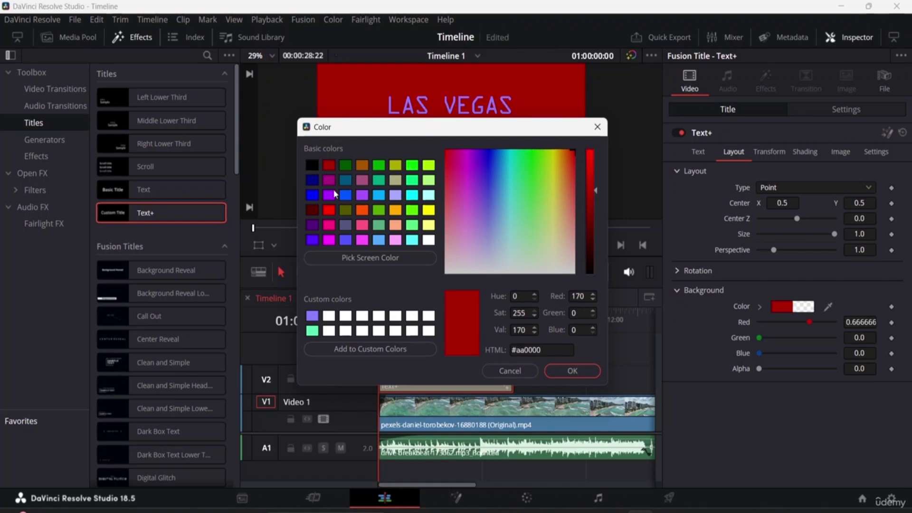
{"action": "left_click", "coordinate": [396, 241]}
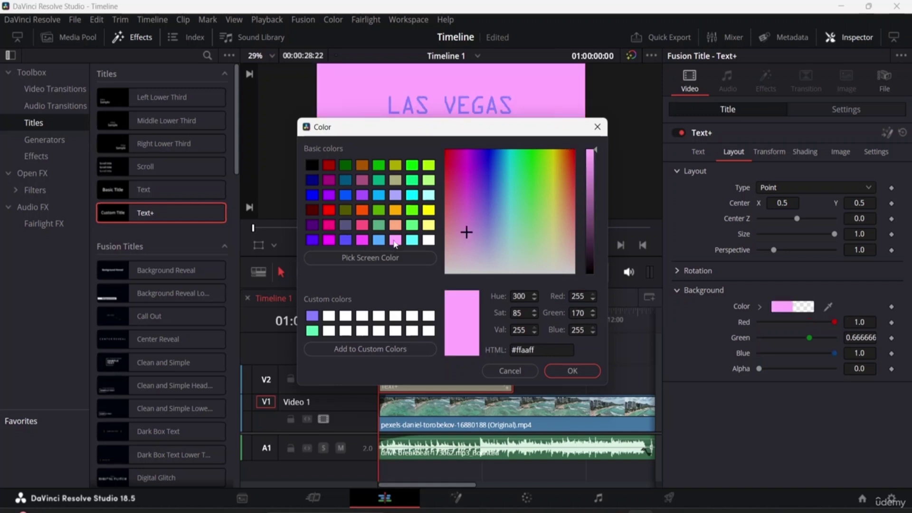
{"action": "left_click", "coordinate": [574, 372]}
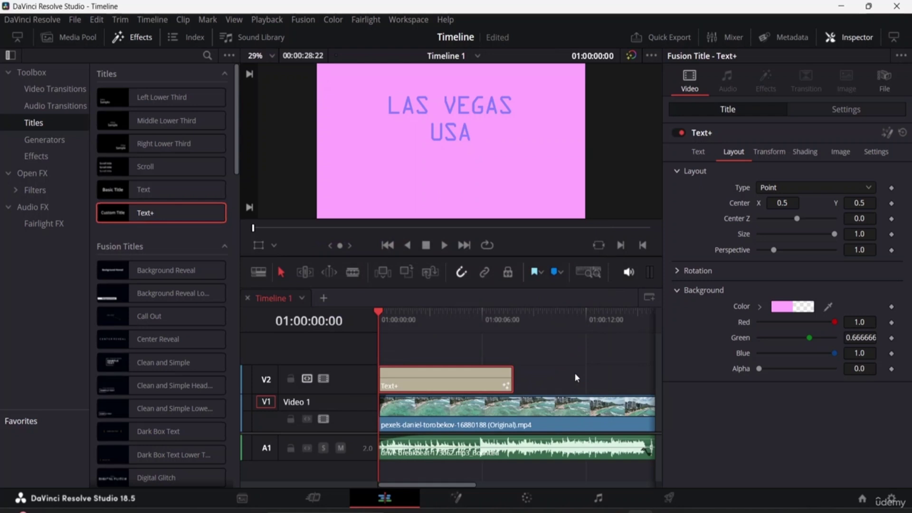
Play a short preview of the title over the video and set its layout background color to black #000000.
{"action": "key", "text": "space"}
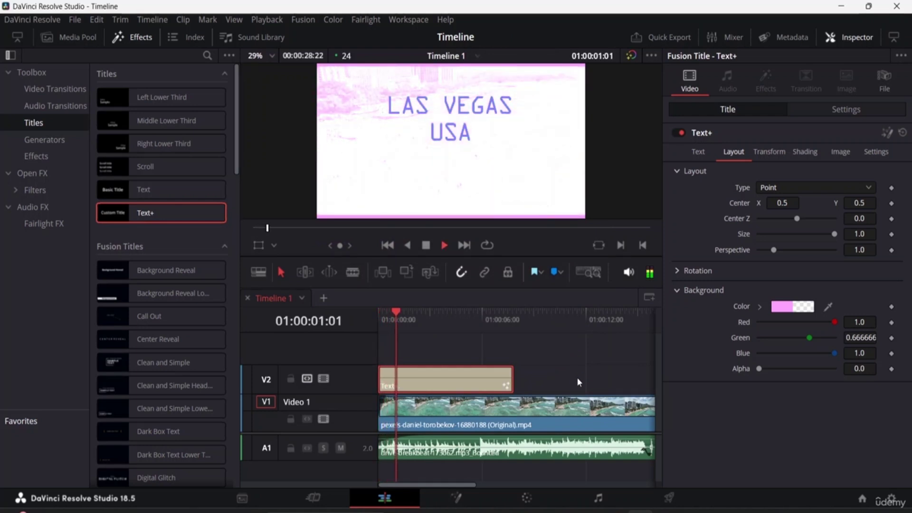
{"action": "key", "text": "space"}
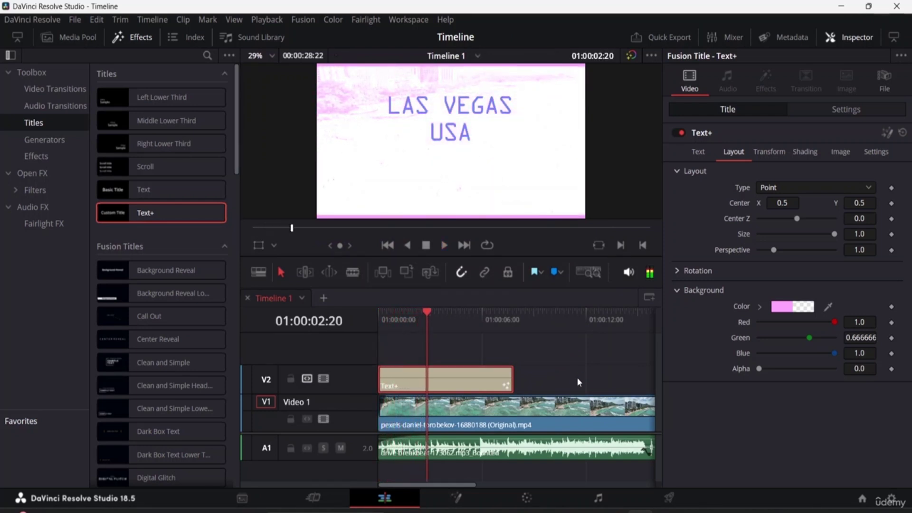
{"action": "left_click", "coordinate": [796, 308]}
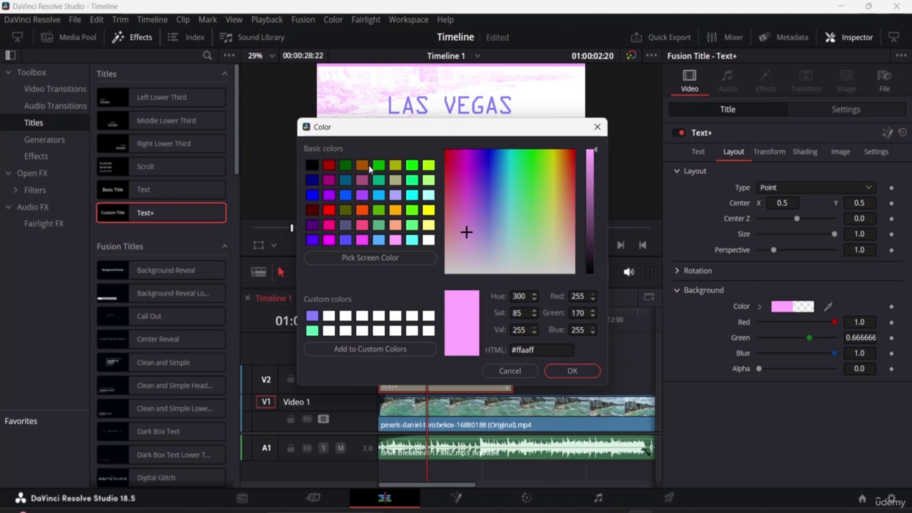
{"action": "left_click", "coordinate": [311, 165]}
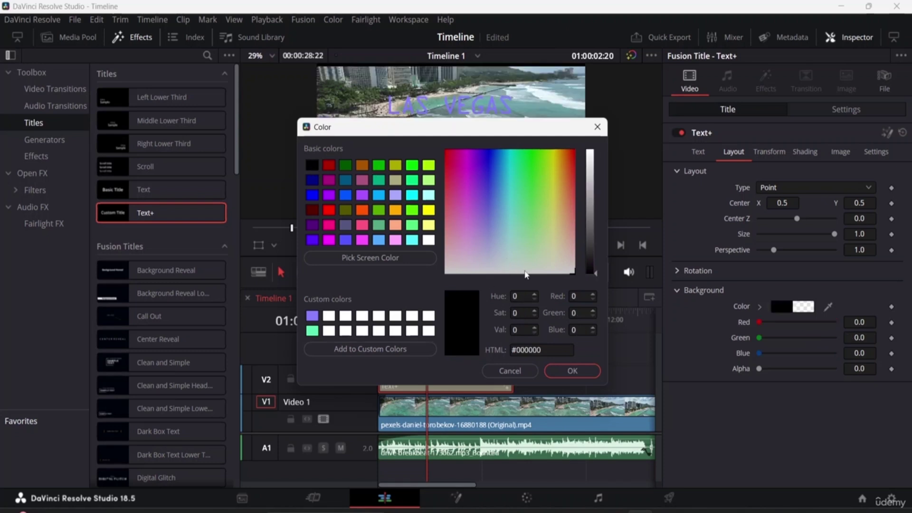
{"action": "left_click", "coordinate": [569, 371]}
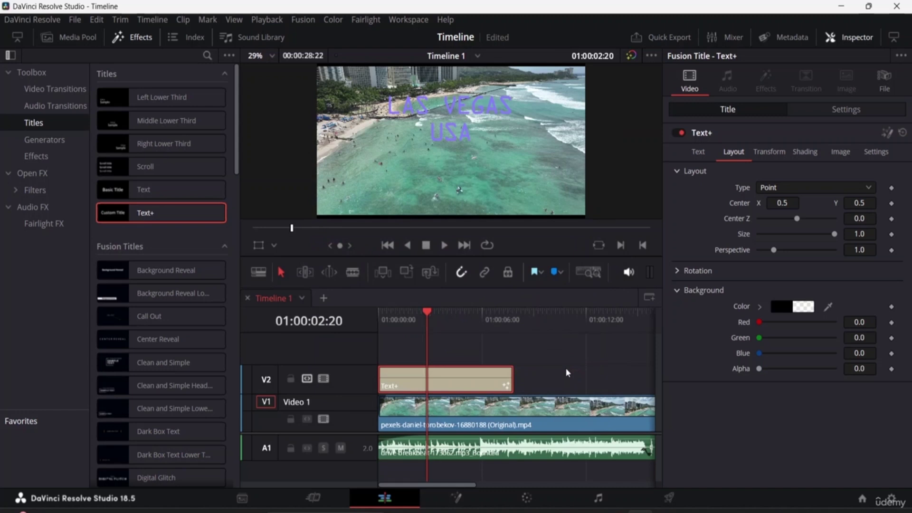
Change the title's text color to magenta #ff14e8.
{"action": "left_click", "coordinate": [698, 152]}
{"action": "left_click", "coordinate": [777, 315]}
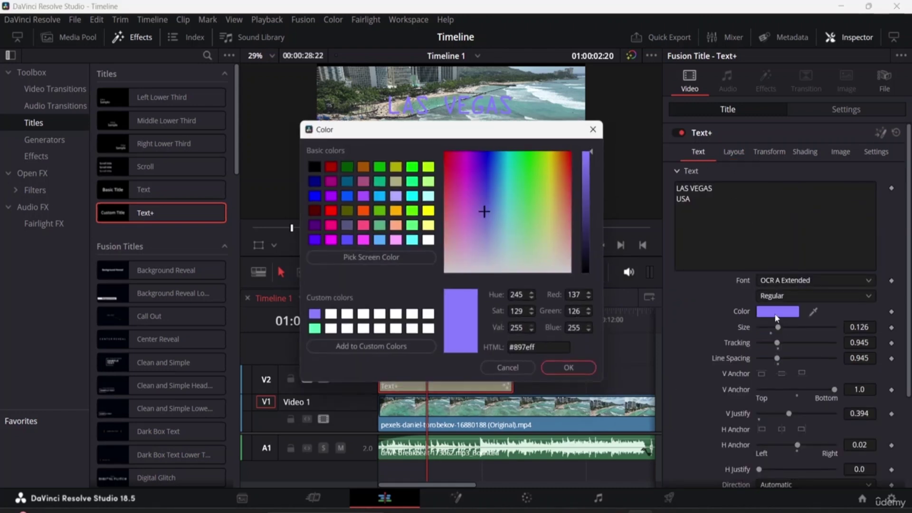
{"action": "left_click_drag", "start_coordinate": [487, 209], "coordinate": [464, 159]}
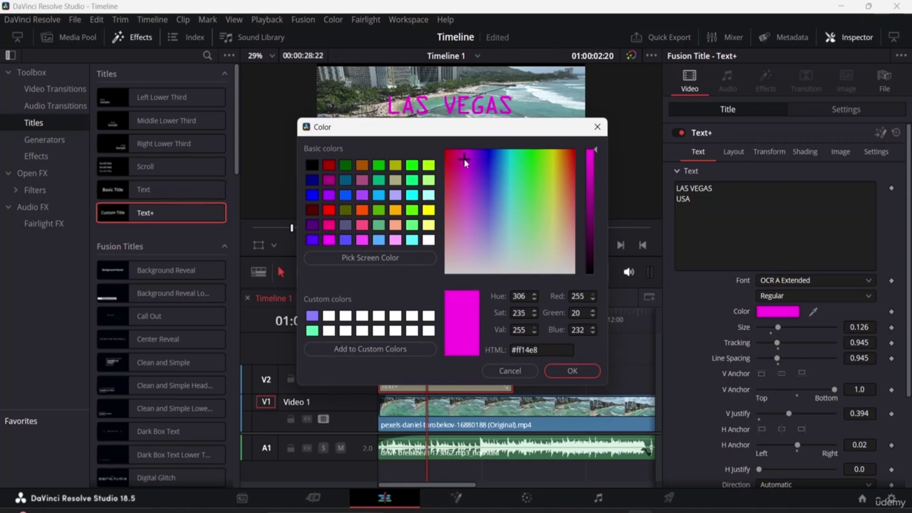
{"action": "left_click", "coordinate": [574, 370]}
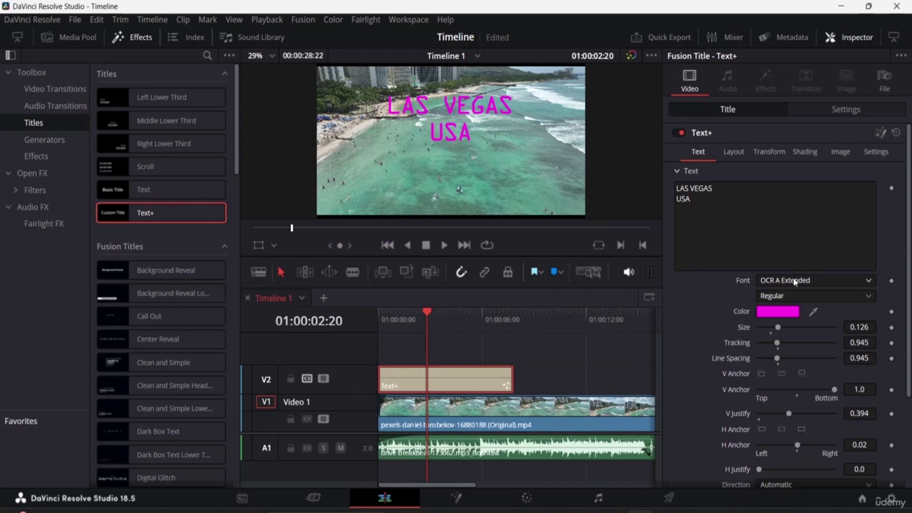
Set the title's character spacing to 1.0 in its transform settings.
{"action": "left_click", "coordinate": [730, 153]}
{"action": "left_click", "coordinate": [767, 154]}
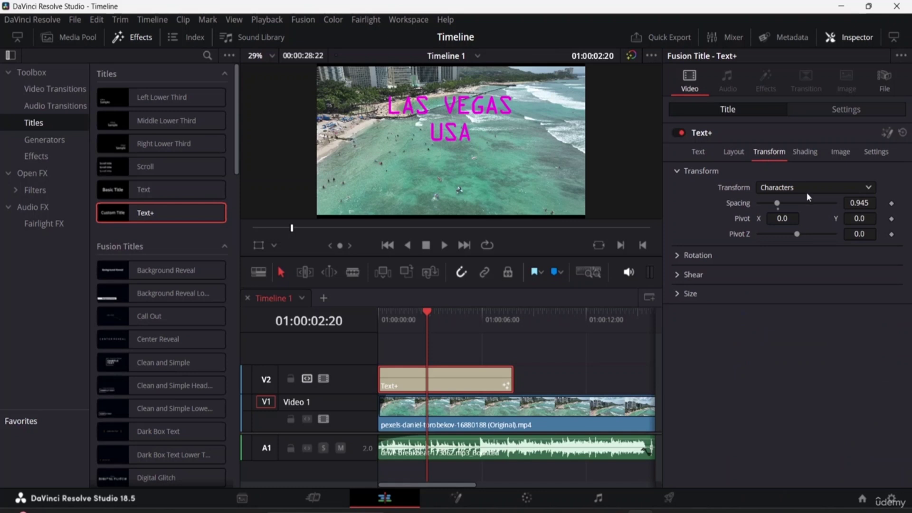
{"action": "left_click_drag", "start_coordinate": [778, 205], "coordinate": [779, 204]}
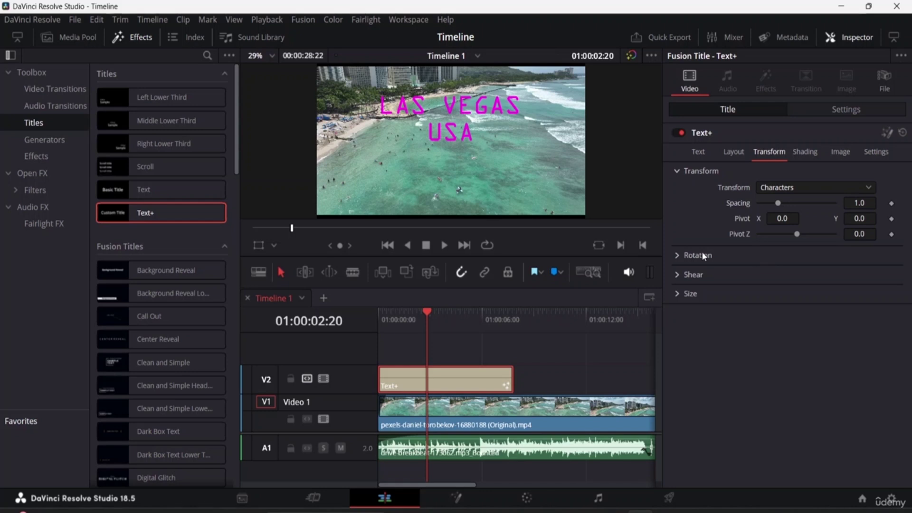
Rotate the title's characters to X -20.9, Y 13.0 and Z 10.4, and enable Adapt Width to Angle.
{"action": "left_click", "coordinate": [675, 257]}
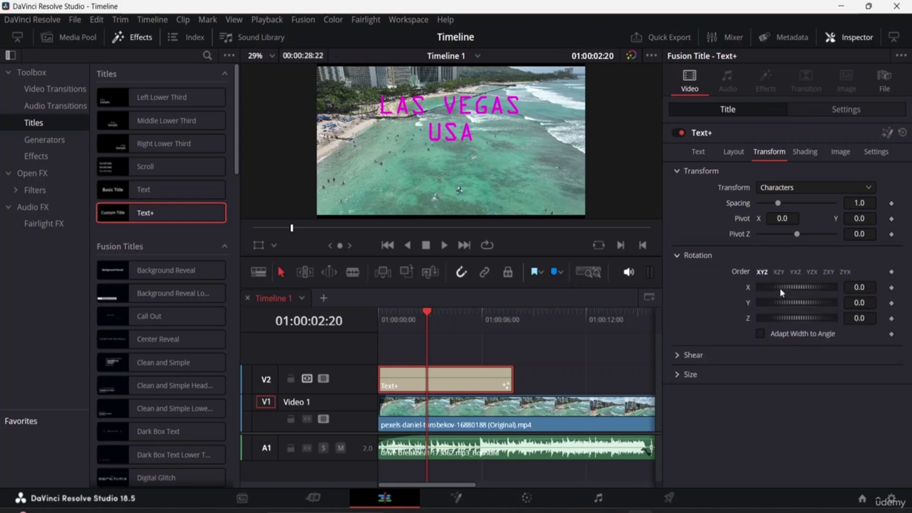
{"action": "mouse_move", "coordinate": [782, 292]}
{"action": "left_mouse_down"}
{"action": "mouse_move", "coordinate": [791, 289]}
{"action": "mouse_move", "coordinate": [776, 287]}
{"action": "left_mouse_up"}
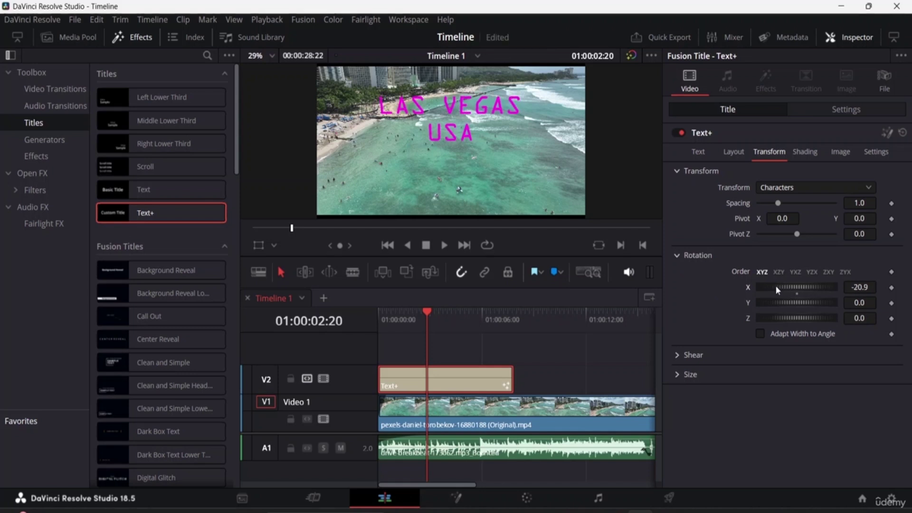
{"action": "left_click_drag", "start_coordinate": [782, 301], "coordinate": [794, 318]}
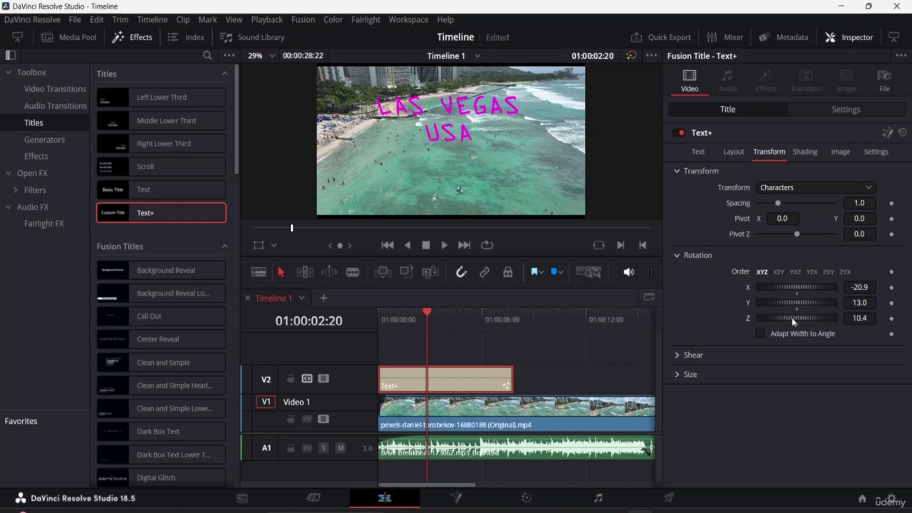
{"action": "left_click", "coordinate": [760, 335]}
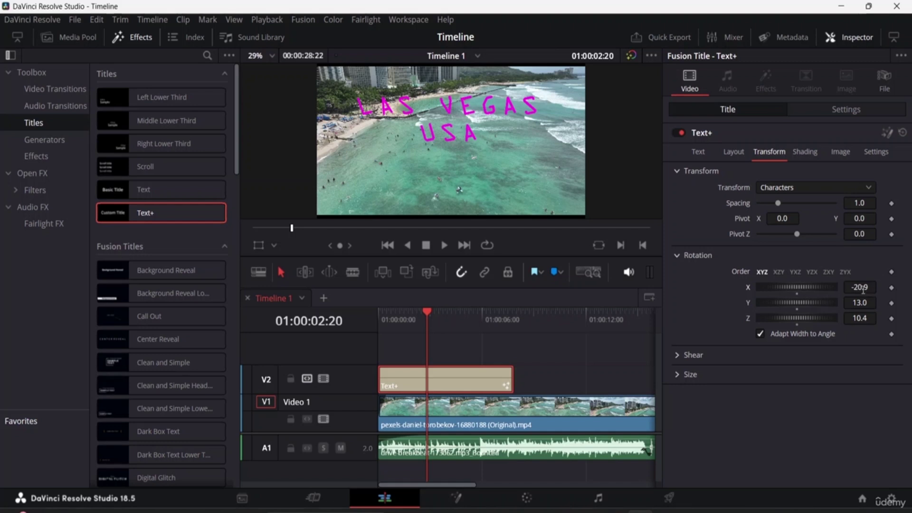
Switch the characters' rotation order to ZXY, trying XZY first, and collapse the rotation settings.
{"action": "left_click", "coordinate": [781, 272]}
{"action": "left_click", "coordinate": [830, 272]}
{"action": "left_click", "coordinate": [680, 256]}
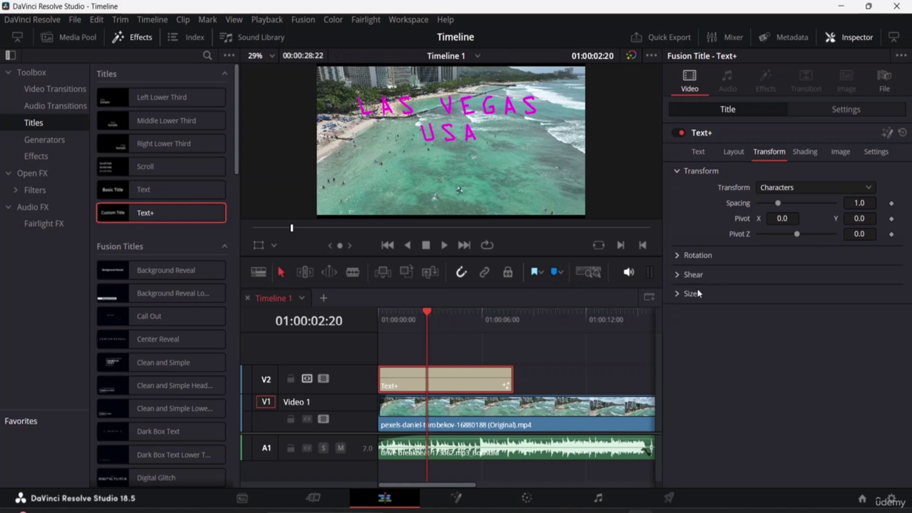
Set the X shear of the title's characters to -0.5.
{"action": "left_click", "coordinate": [687, 275]}
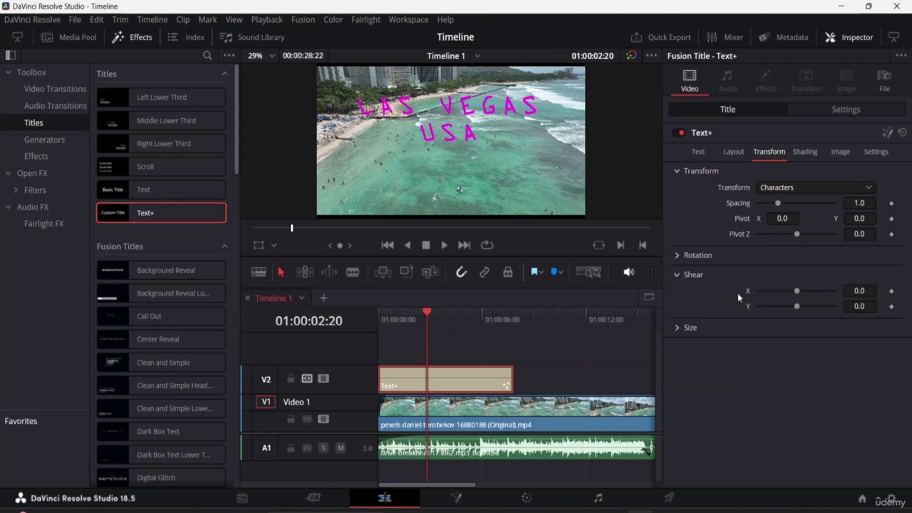
{"action": "left_click_drag", "start_coordinate": [798, 292], "coordinate": [778, 291]}
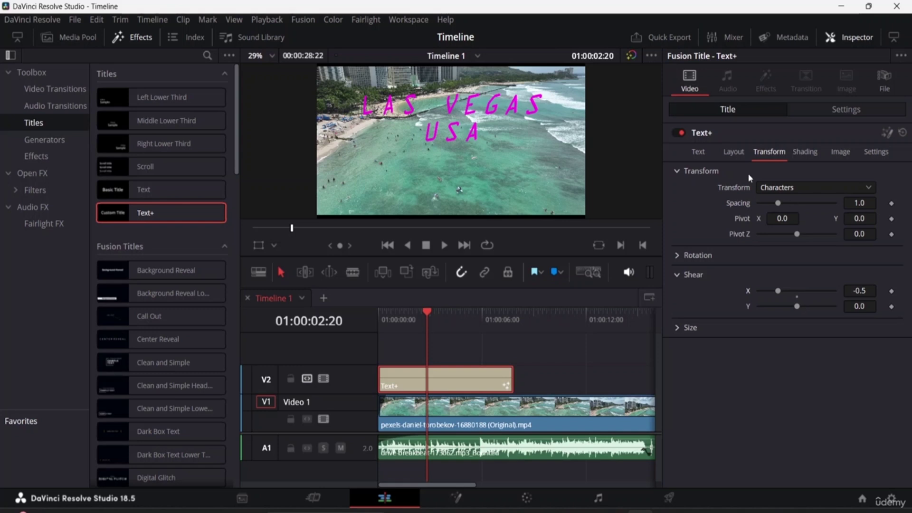
Change the title's font to Ongys and set its character shear to X -0.09 and Y 0.25.
{"action": "left_click", "coordinate": [697, 152]}
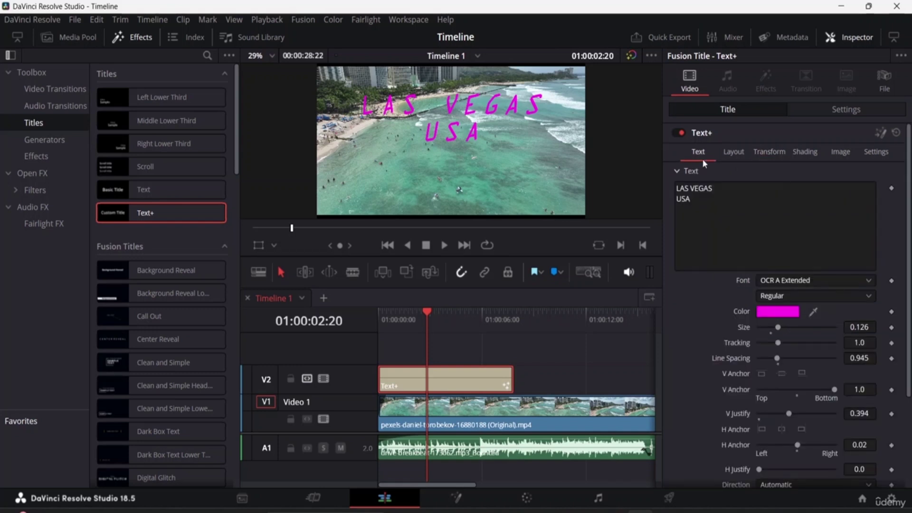
{"action": "left_click", "coordinate": [788, 297]}
{"action": "left_click", "coordinate": [821, 280]}
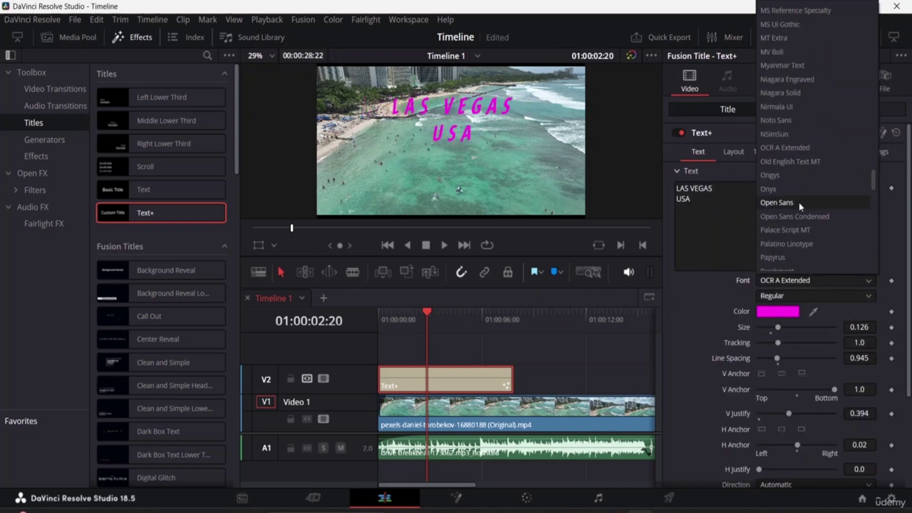
{"action": "left_click", "coordinate": [803, 175]}
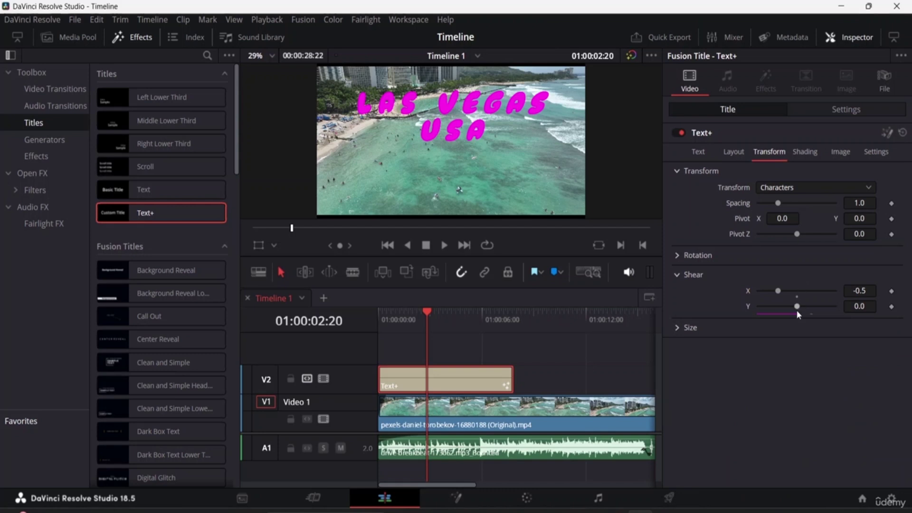
{"action": "left_click_drag", "start_coordinate": [779, 291], "coordinate": [808, 312]}
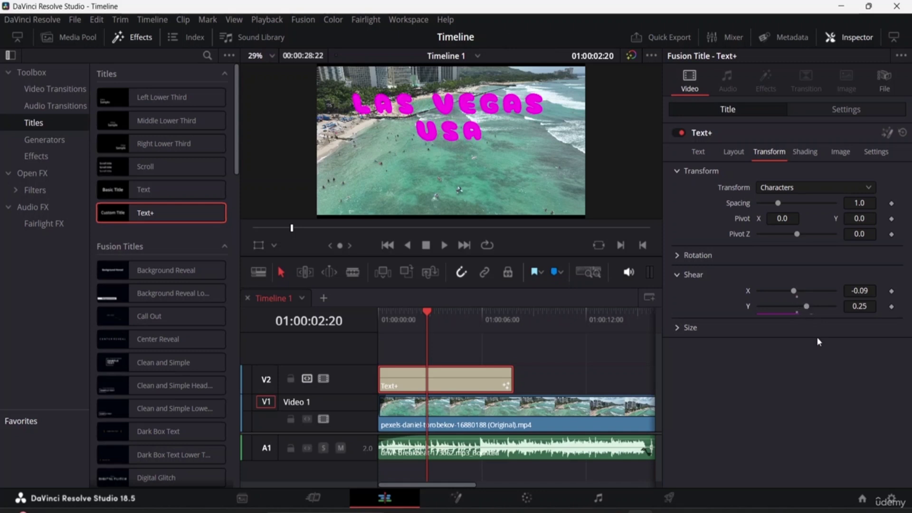
Set the opacity of the title's shading element 1 to 0.756 and its blending to Solid.
{"action": "left_click", "coordinate": [805, 153]}
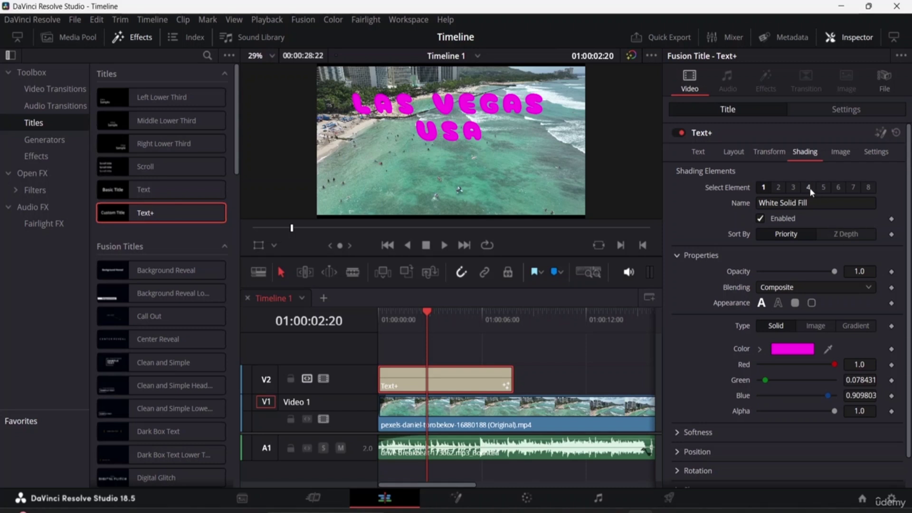
{"action": "left_click", "coordinate": [778, 190]}
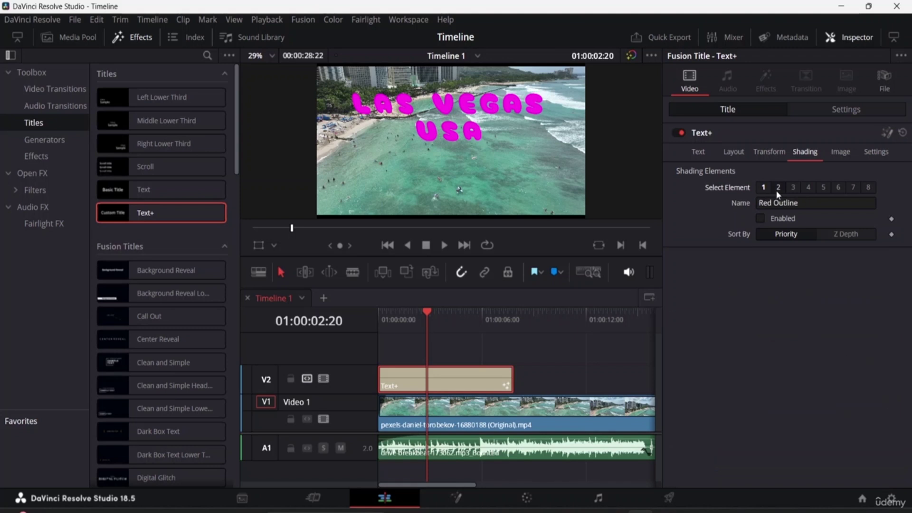
{"action": "left_click", "coordinate": [762, 188]}
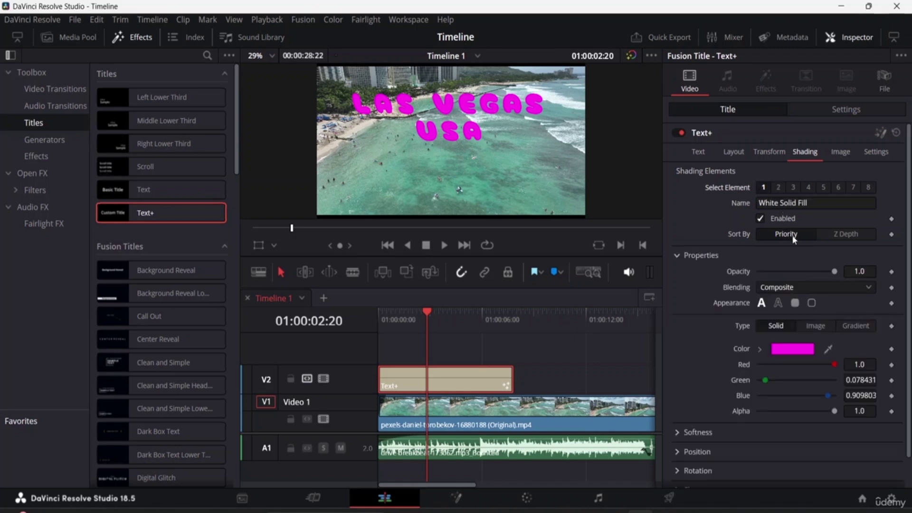
{"action": "mouse_move", "coordinate": [834, 275]}
{"action": "left_mouse_down"}
{"action": "mouse_move", "coordinate": [801, 270]}
{"action": "mouse_move", "coordinate": [816, 274]}
{"action": "left_mouse_up"}
{"action": "left_click", "coordinate": [838, 286]}
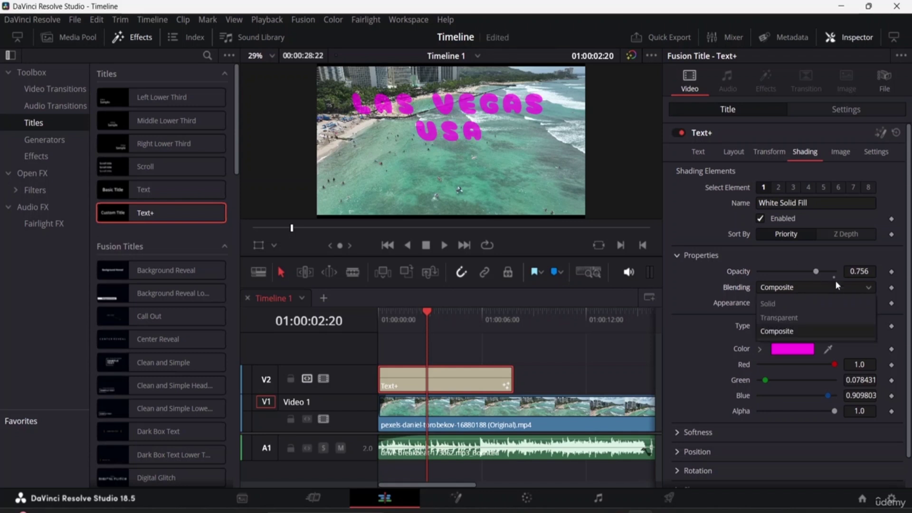
{"action": "left_click", "coordinate": [823, 302]}
Change shading element 1 to the Text Outline appearance with a thickness of 0.0654.
{"action": "left_click", "coordinate": [778, 303]}
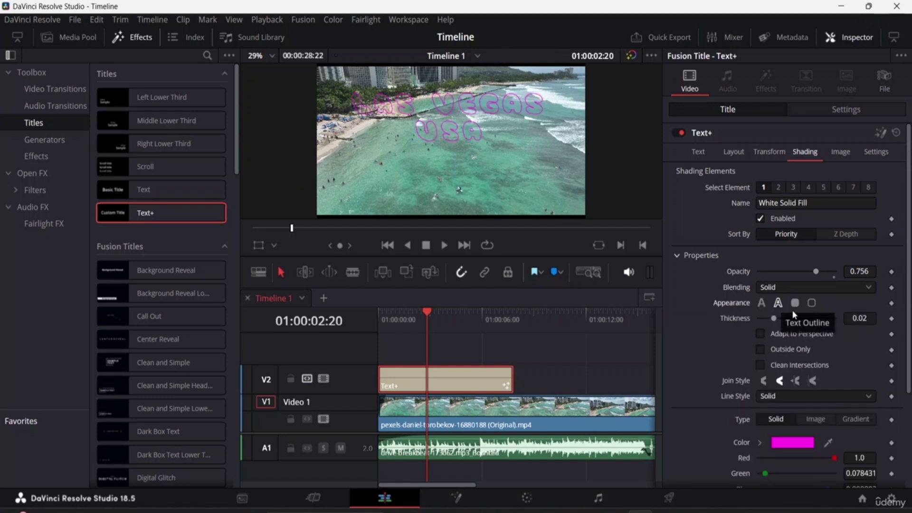
{"action": "left_click_drag", "start_coordinate": [774, 319], "coordinate": [808, 327]}
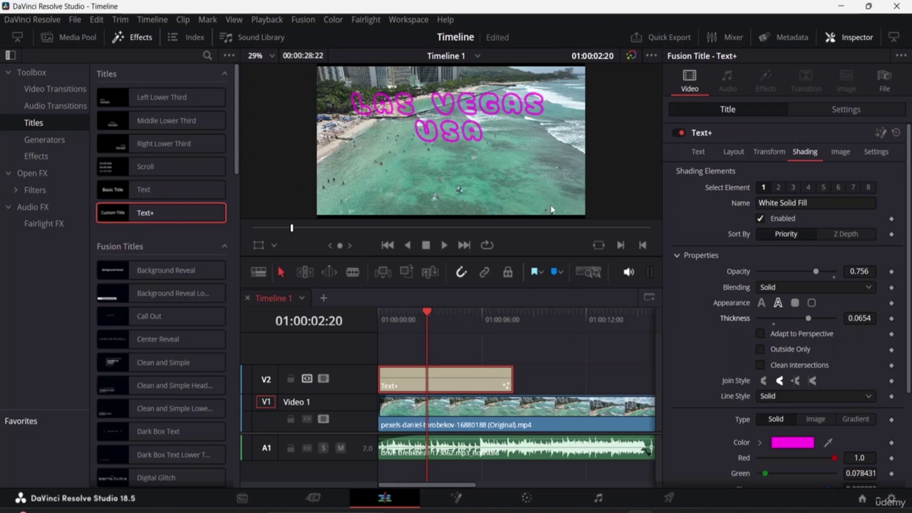
Try the border fill, text fill and border outline appearances on shading element 1, and return it to Text Outline.
{"action": "scroll", "coordinate": [748, 271], "scroll_direction": "down", "scroll_amount": 2}
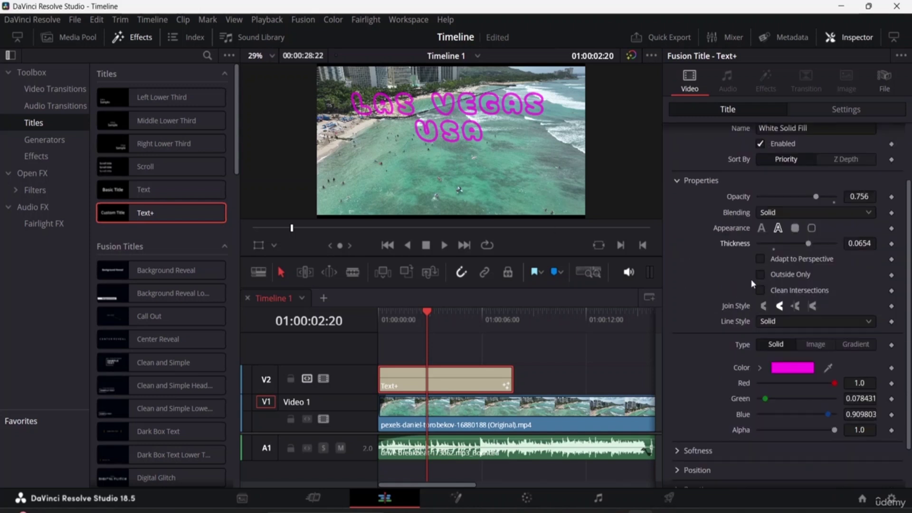
{"action": "left_click", "coordinate": [795, 229]}
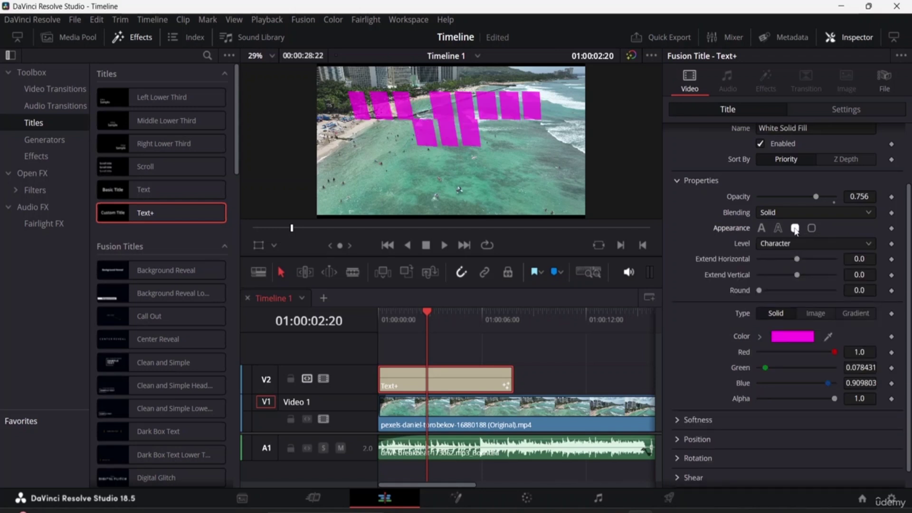
{"action": "left_click", "coordinate": [779, 230]}
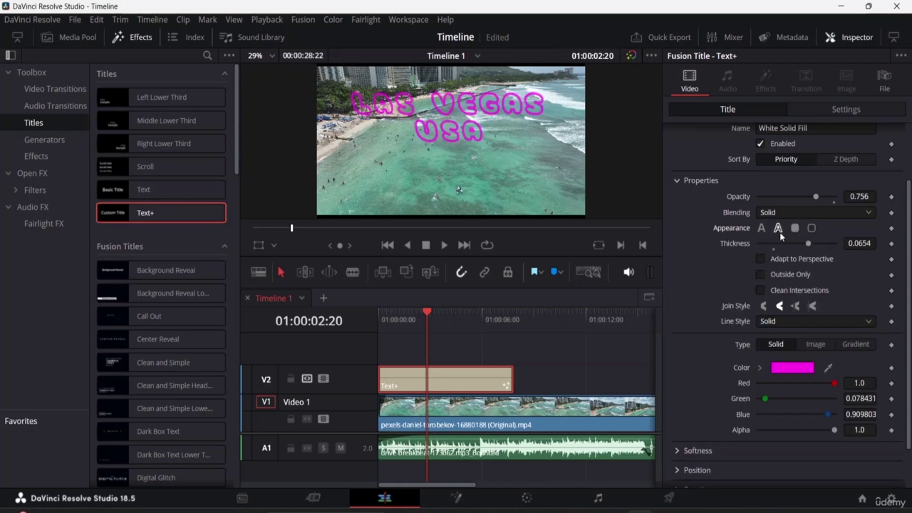
{"action": "left_click", "coordinate": [761, 229]}
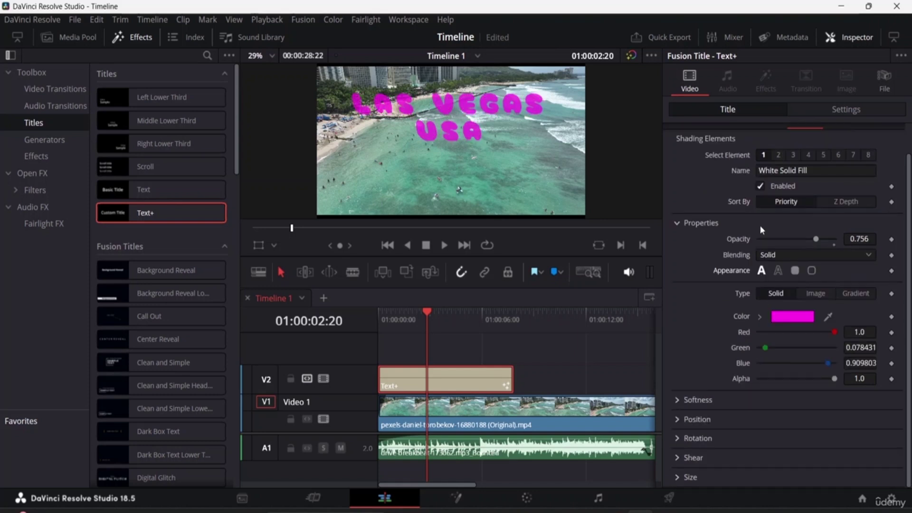
{"action": "left_click", "coordinate": [812, 271]}
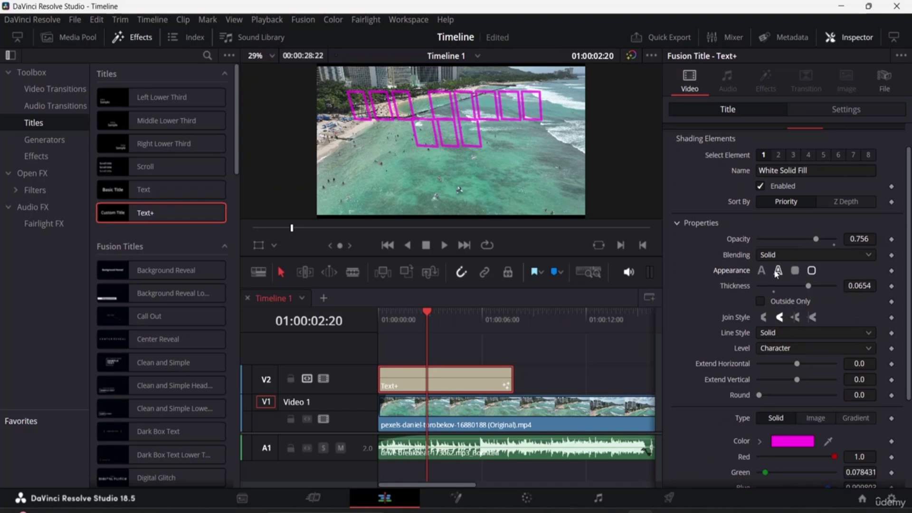
{"action": "left_click", "coordinate": [777, 272]}
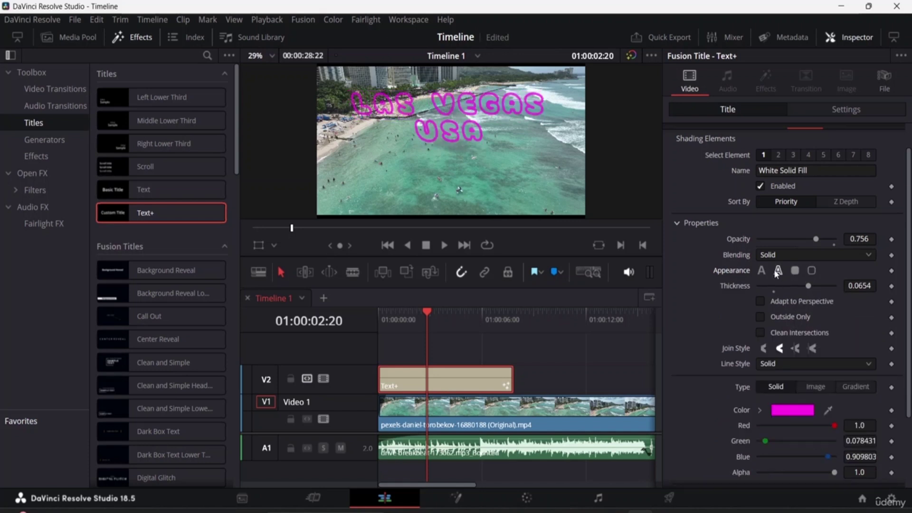
Try the Outside Only option on the text outline, and turn it off again.
{"action": "left_click", "coordinate": [761, 317]}
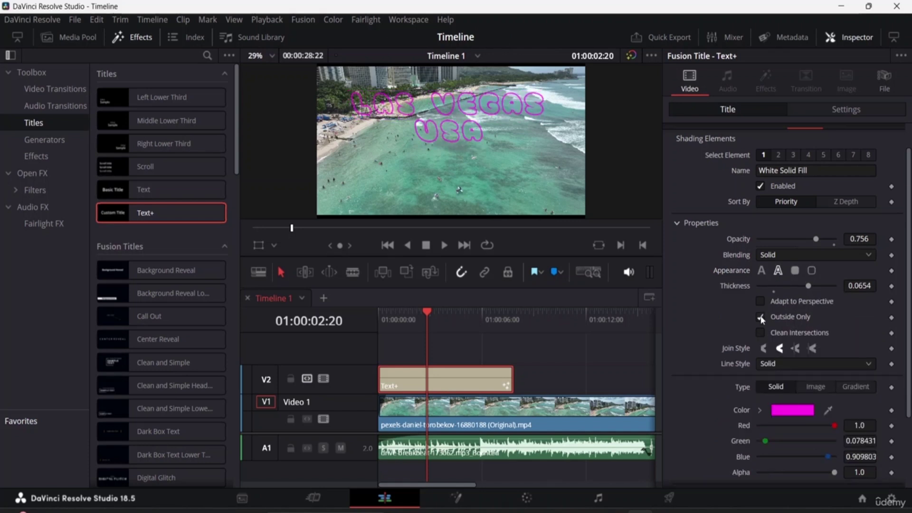
{"action": "left_click", "coordinate": [761, 317]}
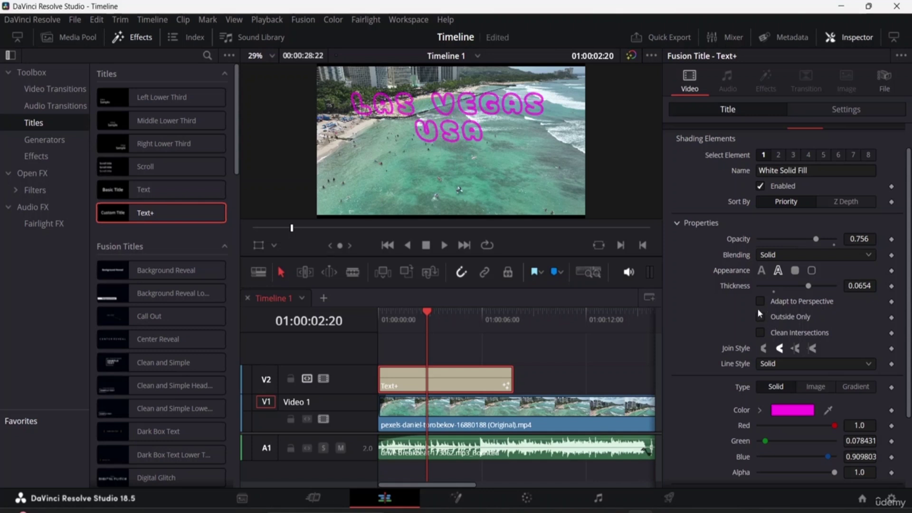
Try the Adapt to Perspective and Clean Intersections options on the text outline, and turn them off again.
{"action": "left_click", "coordinate": [761, 302]}
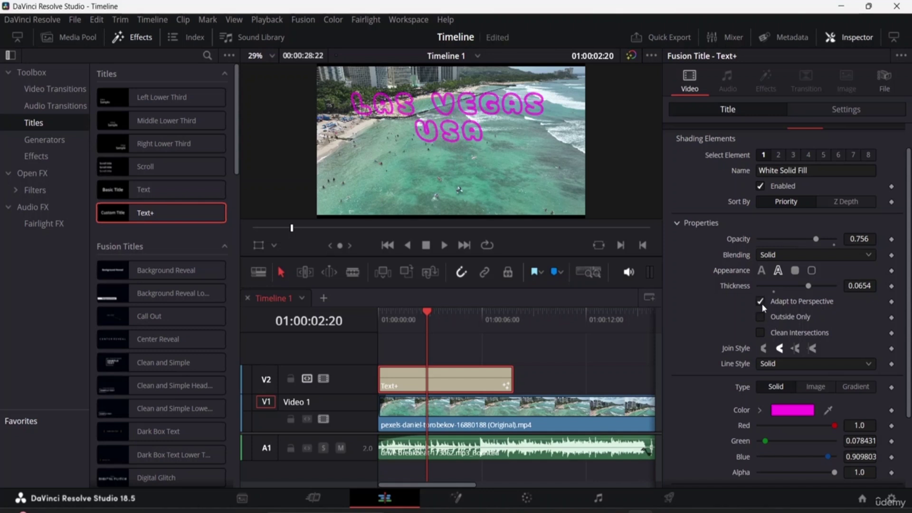
{"action": "left_click", "coordinate": [762, 332]}
{"action": "left_click", "coordinate": [762, 300]}
Set the text outline's join style to the first of the four options.
{"action": "scroll", "coordinate": [767, 354], "scroll_direction": "down", "scroll_amount": 2}
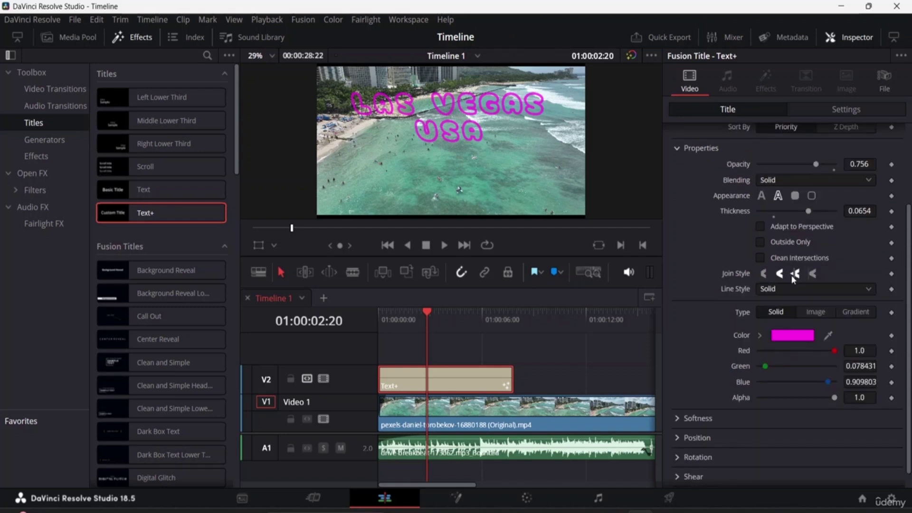
{"action": "left_click", "coordinate": [765, 275]}
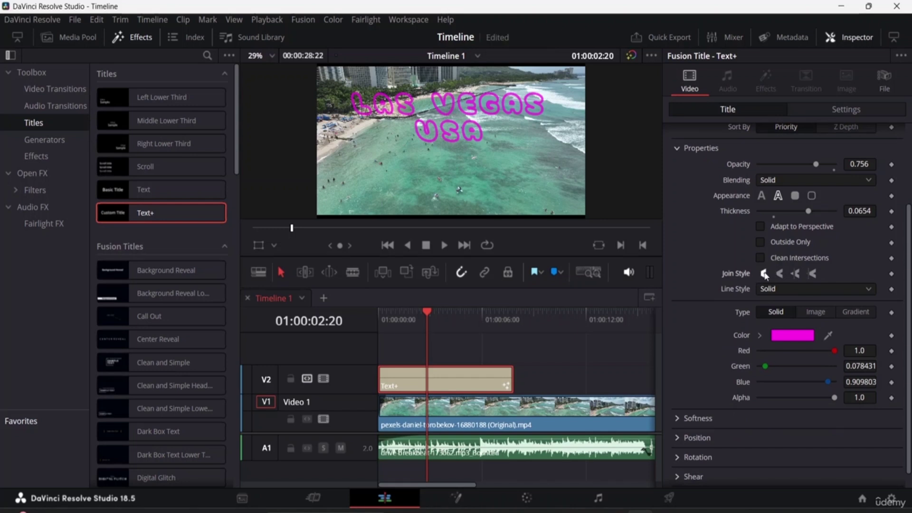
Try the Dash, Dot, Dash Dot and Dash Dot Dot line styles on the text outline, and return it to Solid.
{"action": "left_click", "coordinate": [817, 284]}
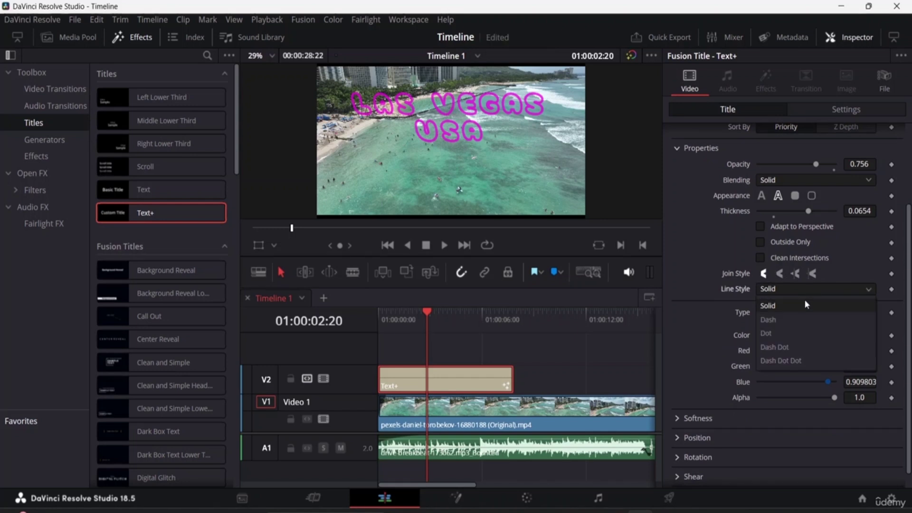
{"action": "left_click", "coordinate": [803, 315]}
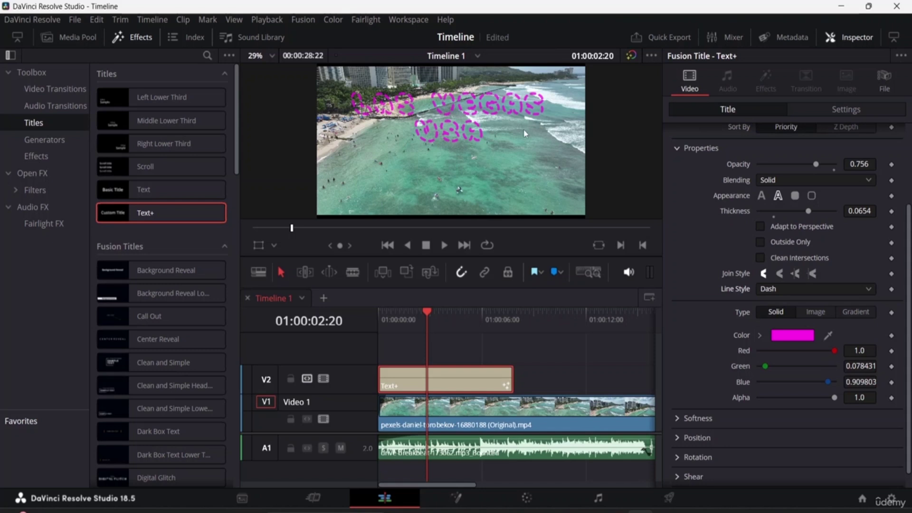
{"action": "left_click", "coordinate": [777, 290]}
{"action": "left_click", "coordinate": [786, 333]}
{"action": "left_click", "coordinate": [807, 287]}
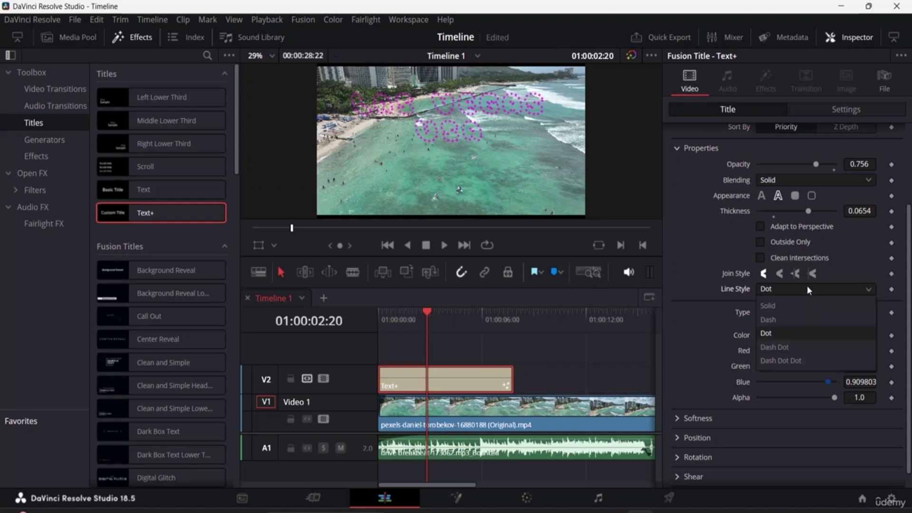
{"action": "left_click", "coordinate": [809, 352]}
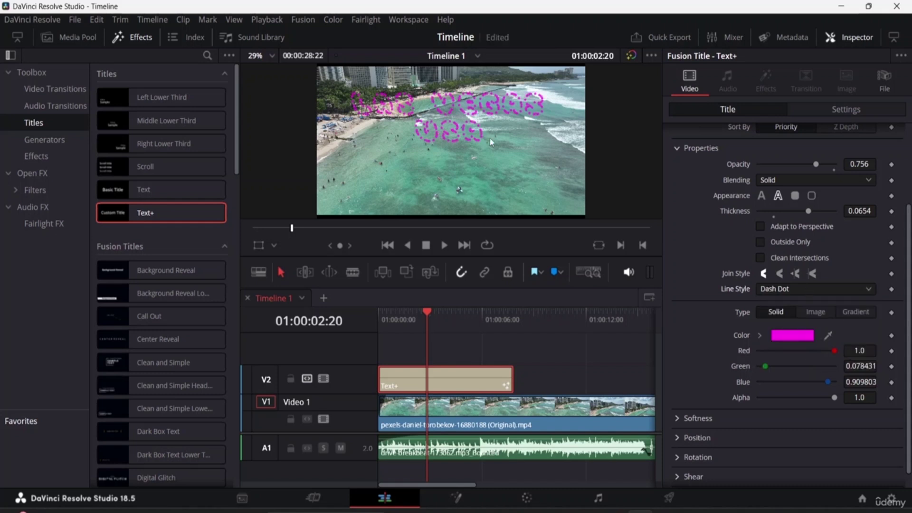
{"action": "left_click", "coordinate": [794, 290]}
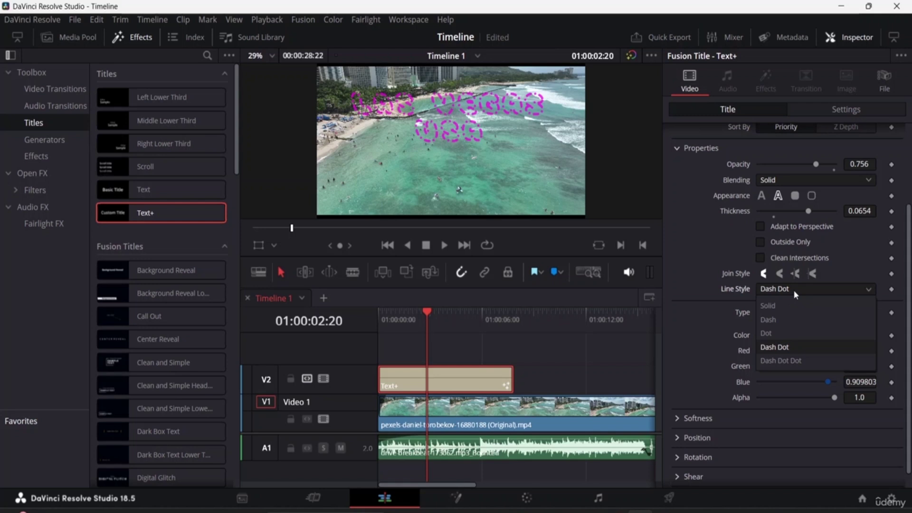
{"action": "left_click", "coordinate": [788, 362]}
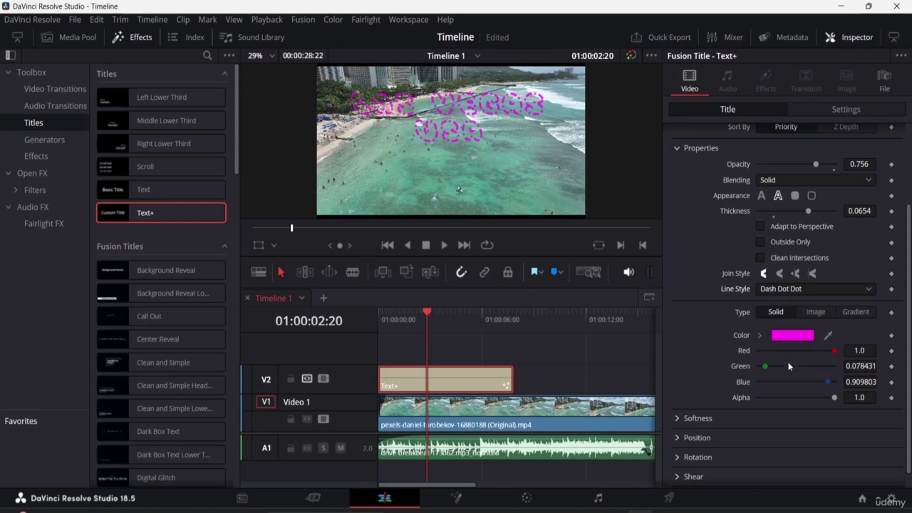
{"action": "left_click", "coordinate": [808, 288]}
{"action": "left_click", "coordinate": [794, 308]}
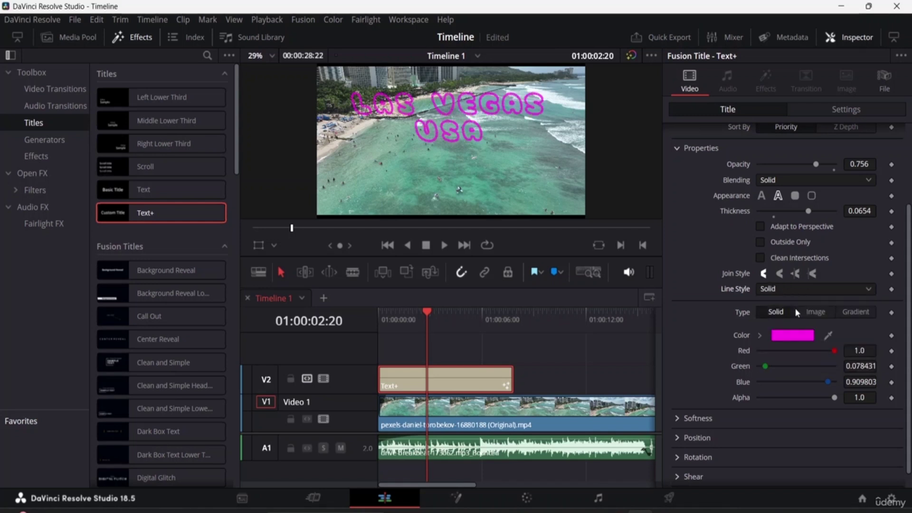
Set the text outline's colour to red 0.976, green 0.323 and blue 0.583.
{"action": "mouse_move", "coordinate": [830, 350]}
{"action": "left_mouse_down"}
{"action": "mouse_move", "coordinate": [809, 351]}
{"action": "mouse_move", "coordinate": [832, 358]}
{"action": "left_mouse_up"}
{"action": "left_click_drag", "start_coordinate": [766, 366], "coordinate": [803, 381]}
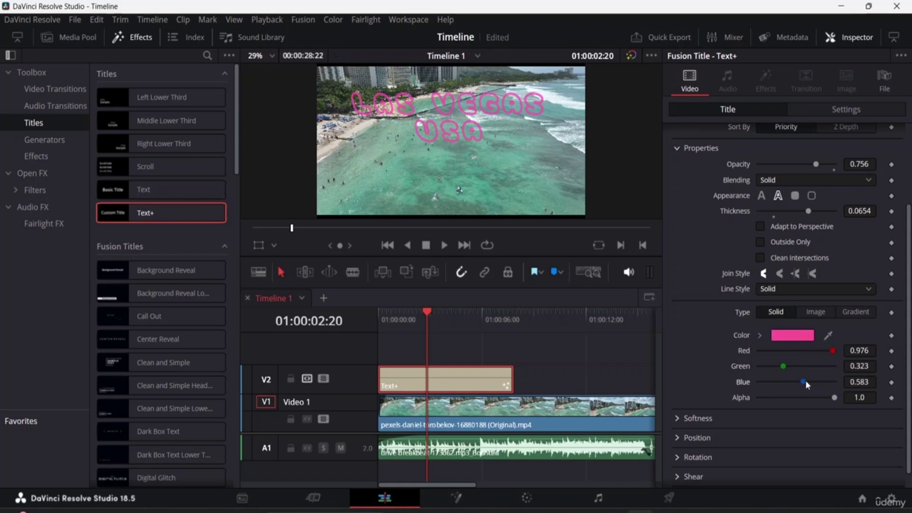
Set the Softness glow of shading element 1 to 0.575 and its blend to 0.913, keeping X and Y at 0.0.
{"action": "scroll", "coordinate": [768, 414], "scroll_direction": "down", "scroll_amount": 1}
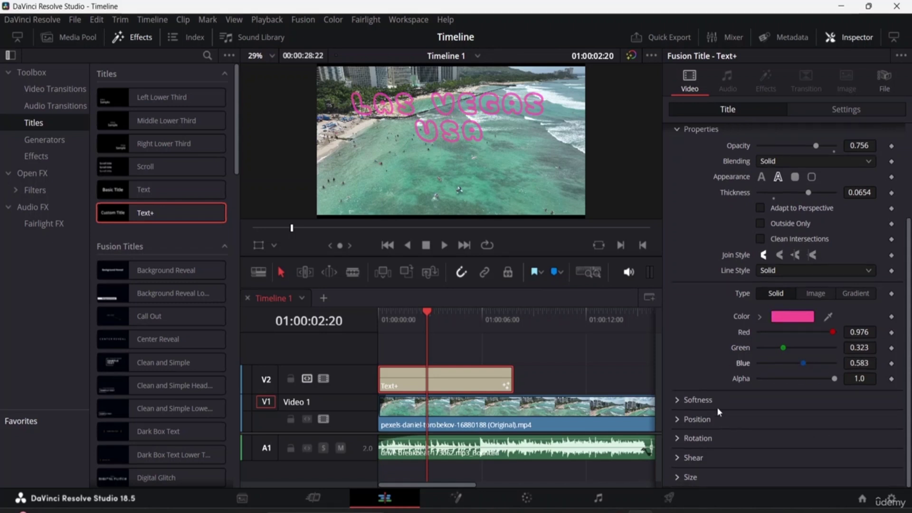
{"action": "left_click", "coordinate": [676, 401]}
{"action": "scroll", "coordinate": [703, 409], "scroll_direction": "down", "scroll_amount": 4}
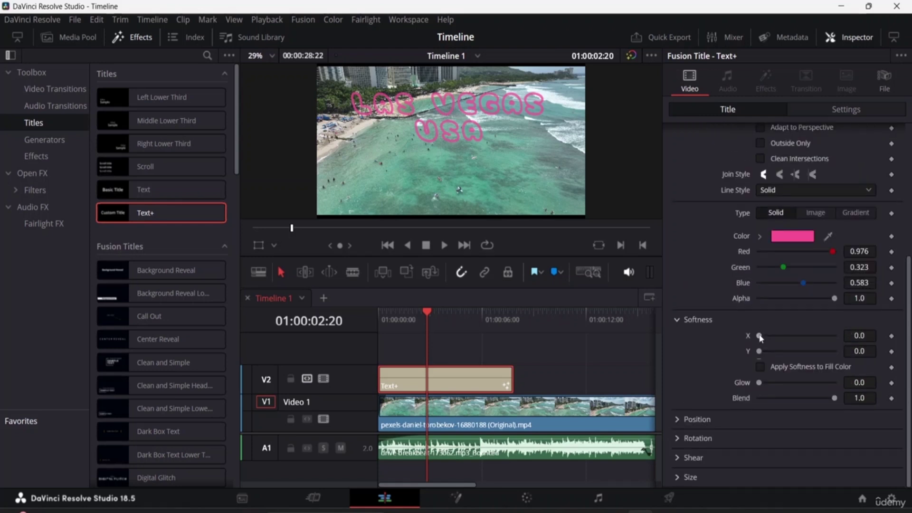
{"action": "left_click_drag", "start_coordinate": [761, 339], "coordinate": [803, 389]}
{"action": "mouse_move", "coordinate": [835, 398]}
{"action": "left_mouse_down"}
{"action": "mouse_move", "coordinate": [805, 397]}
{"action": "mouse_move", "coordinate": [826, 403]}
{"action": "left_mouse_up"}
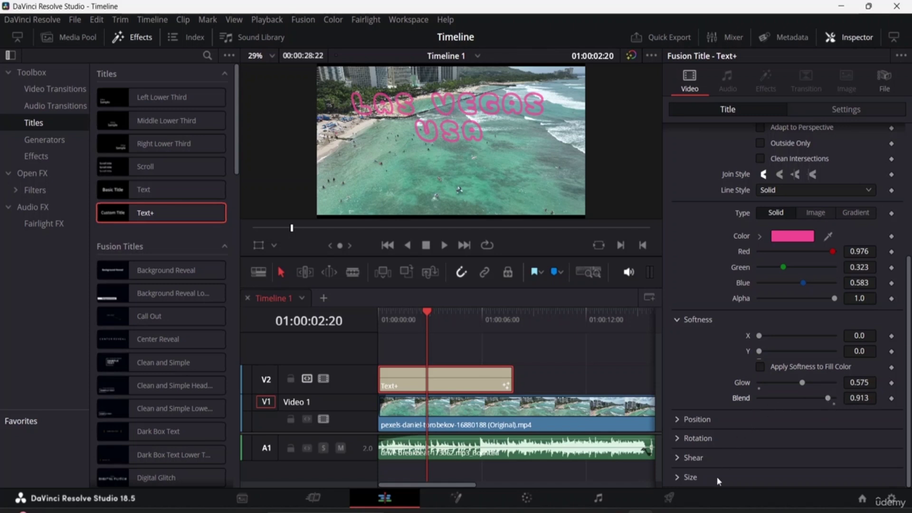
{"action": "left_click", "coordinate": [690, 321]}
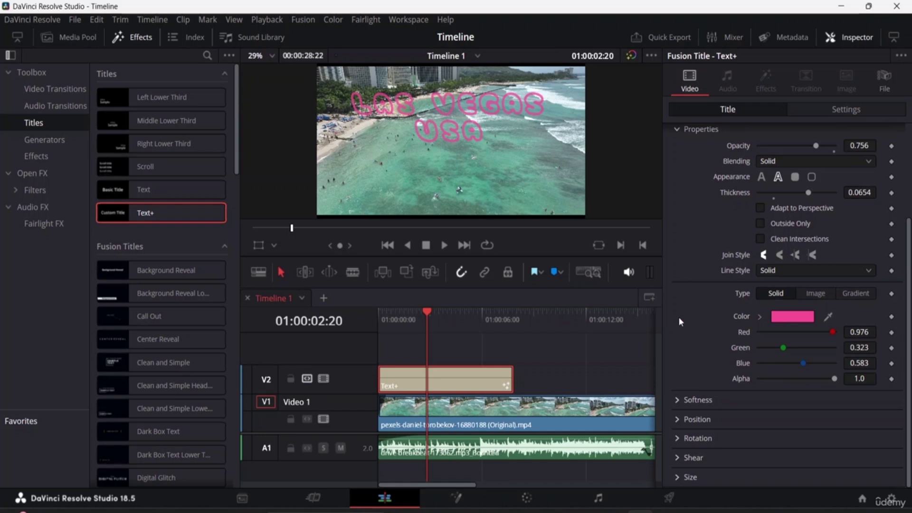
Set the size of shading element 1 to 1.142 in X and 1.22 in Y.
{"action": "left_click", "coordinate": [678, 477]}
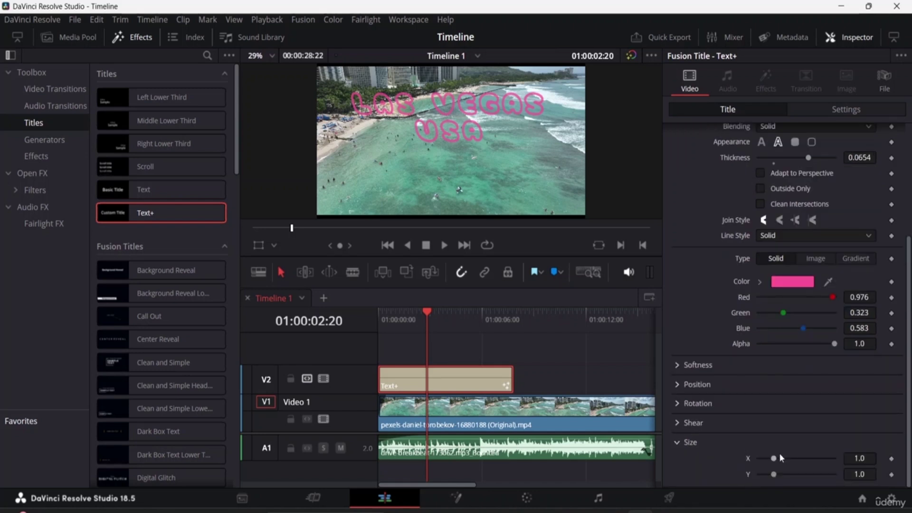
{"action": "left_click_drag", "start_coordinate": [777, 461], "coordinate": [775, 476]}
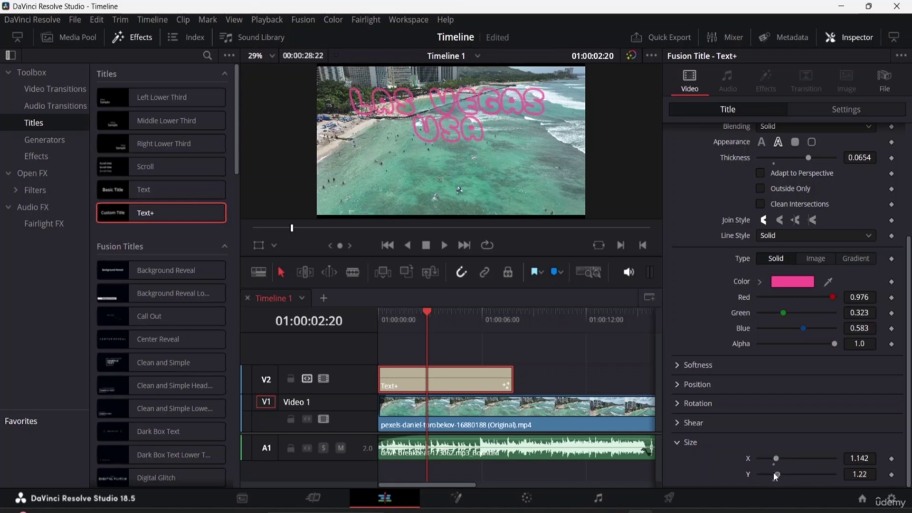
Examine the title's image properties, mask and motion blur options, and the clip's transform, cropping and composite settings.
{"action": "scroll", "coordinate": [834, 375], "scroll_direction": "up", "scroll_amount": 5}
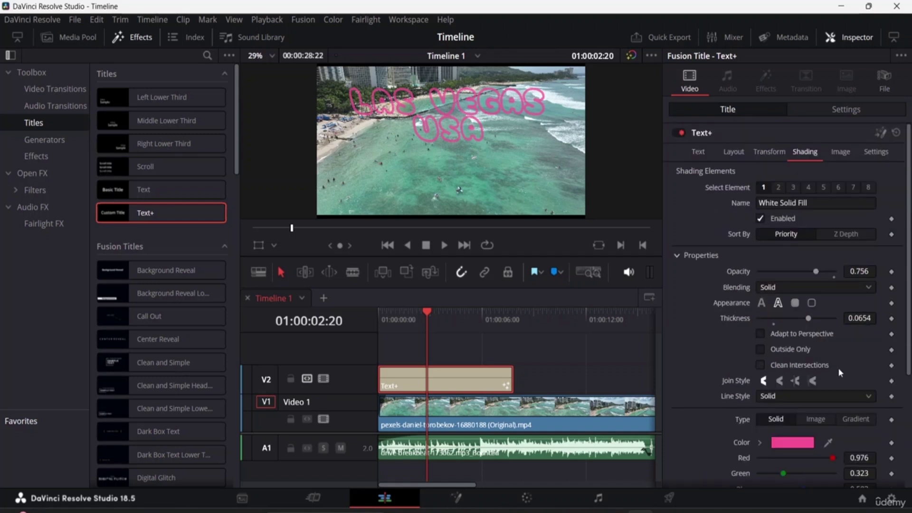
{"action": "left_click", "coordinate": [842, 153]}
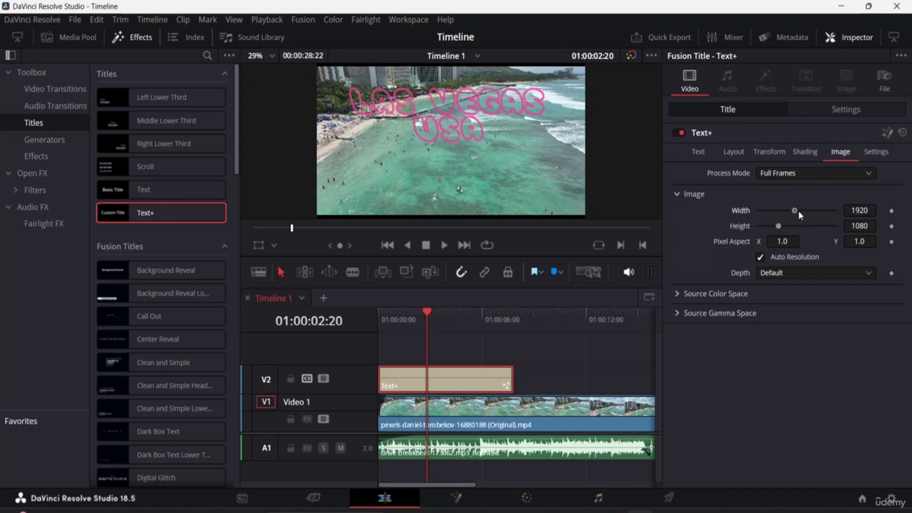
{"action": "left_click", "coordinate": [795, 212]}
{"action": "left_click", "coordinate": [875, 150]}
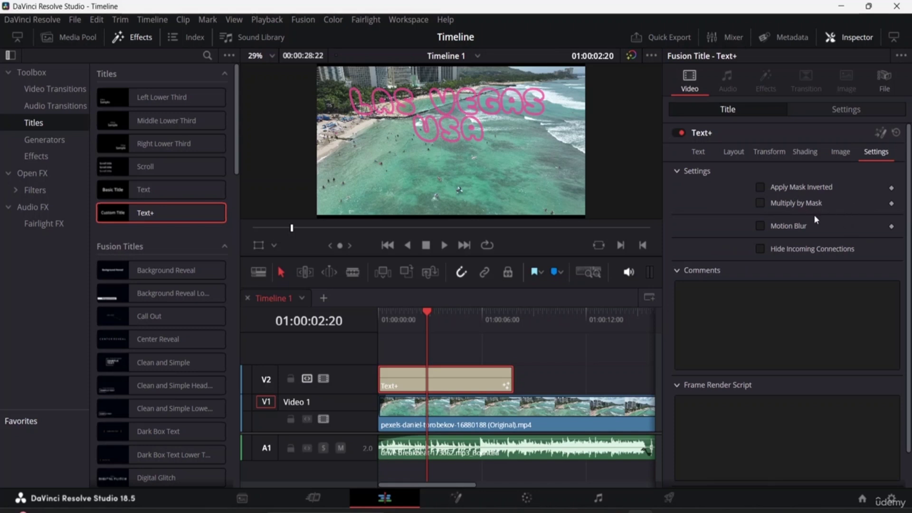
{"action": "scroll", "coordinate": [820, 236], "scroll_direction": "down", "scroll_amount": 2}
{"action": "scroll", "coordinate": [836, 190], "scroll_direction": "up", "scroll_amount": 2}
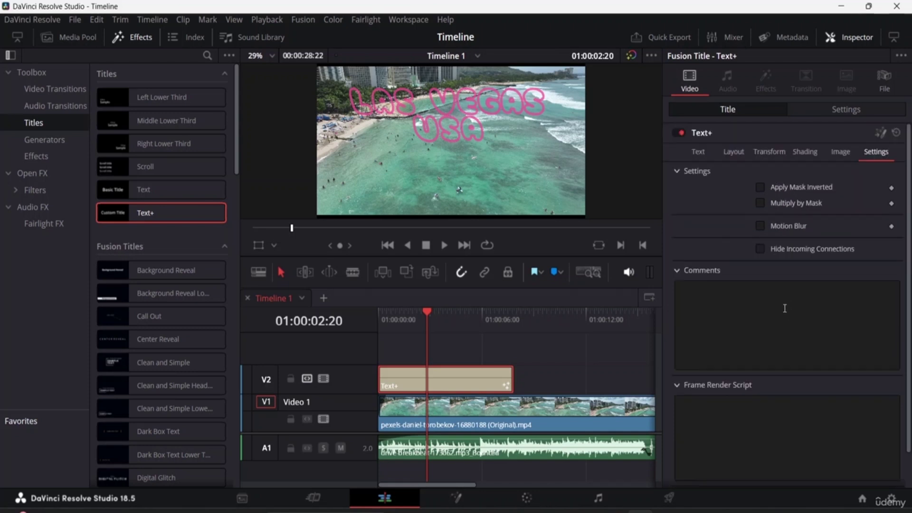
{"action": "left_click", "coordinate": [844, 110]}
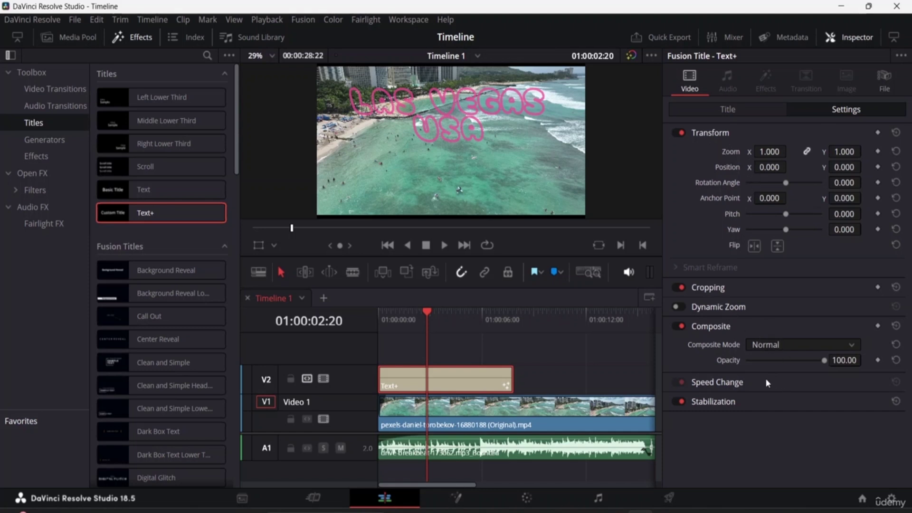
{"action": "left_click", "coordinate": [744, 110]}
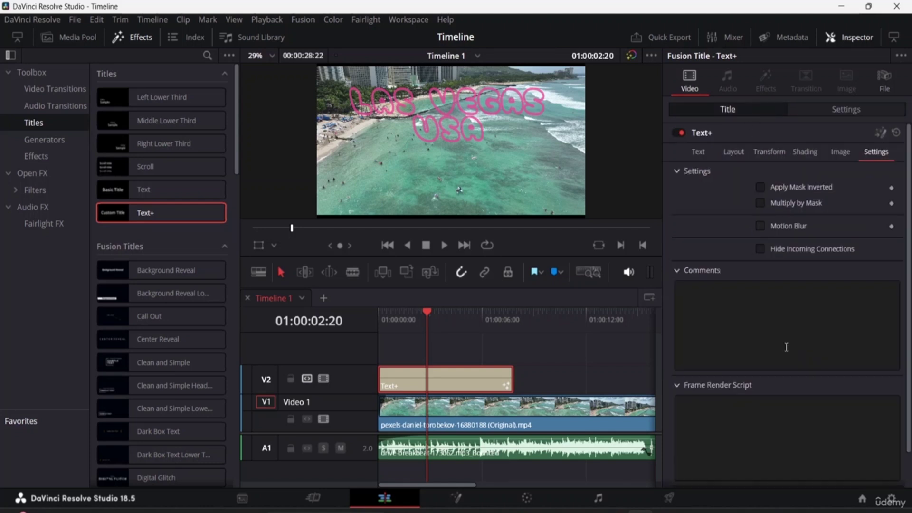
{"action": "scroll", "coordinate": [768, 346], "scroll_direction": "down", "scroll_amount": 1}
{"action": "scroll", "coordinate": [786, 293], "scroll_direction": "up", "scroll_amount": 1}
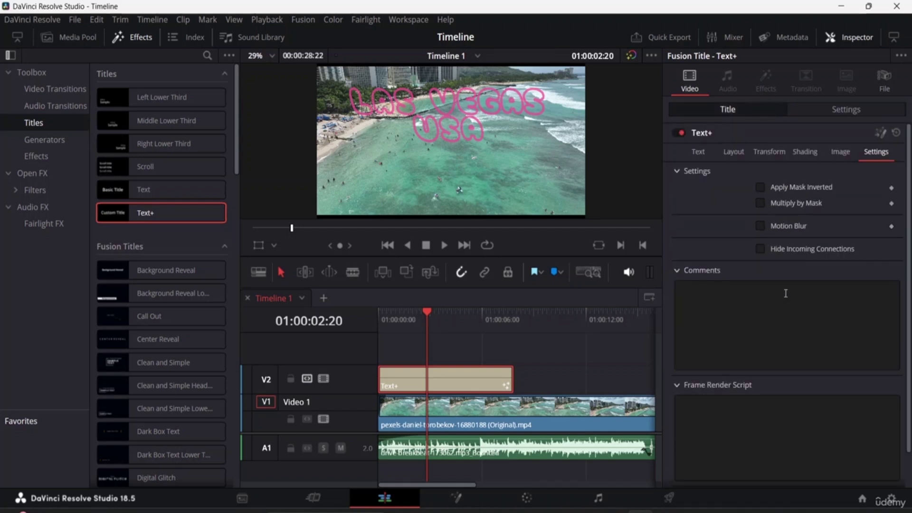
{"action": "left_click", "coordinate": [858, 109]}
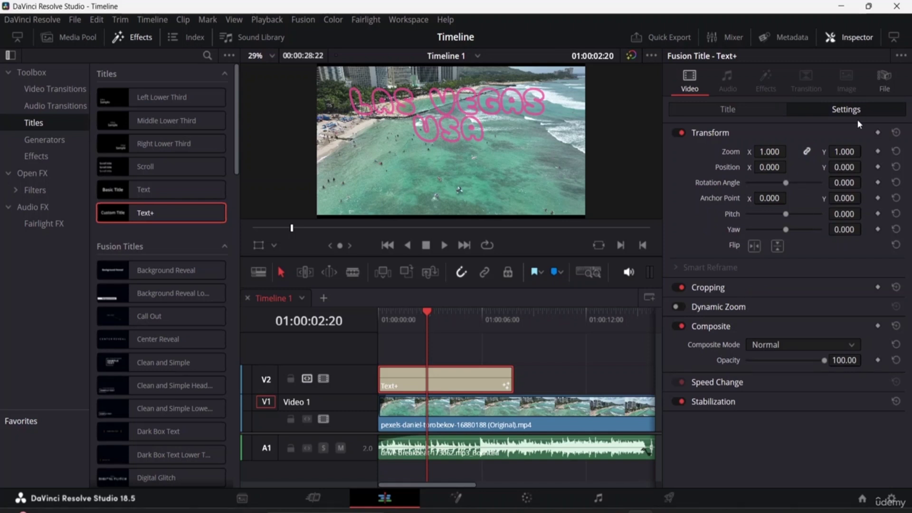
Shift the Text+ clip on V2 to start about 1.4 seconds into the timeline, and play the sequence from its beginning.
{"action": "left_click_drag", "start_coordinate": [418, 307], "coordinate": [379, 309]}
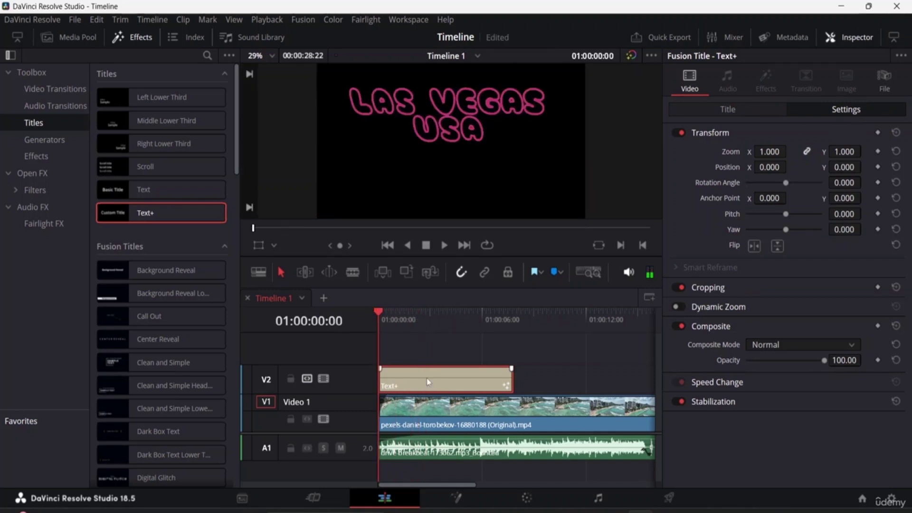
{"action": "left_click_drag", "start_coordinate": [427, 381], "coordinate": [448, 378]}
{"action": "key", "text": "space"}
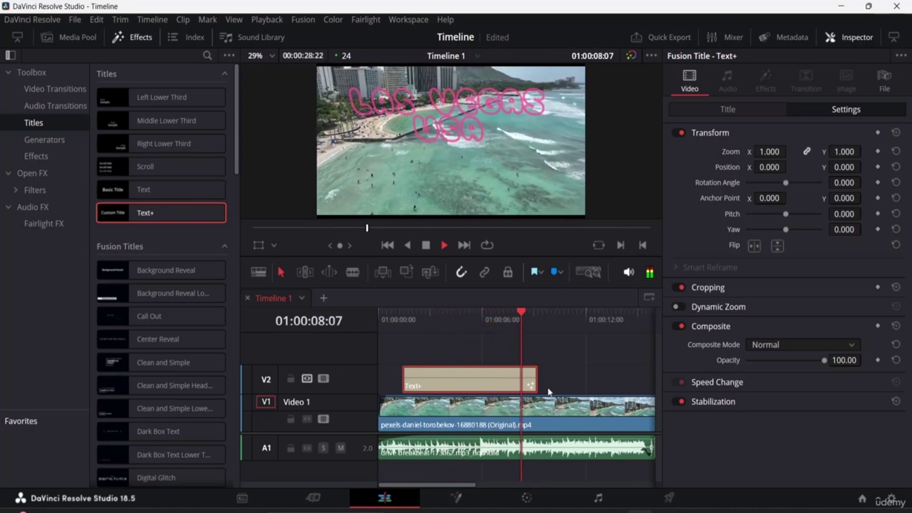
{"action": "key", "text": "space"}
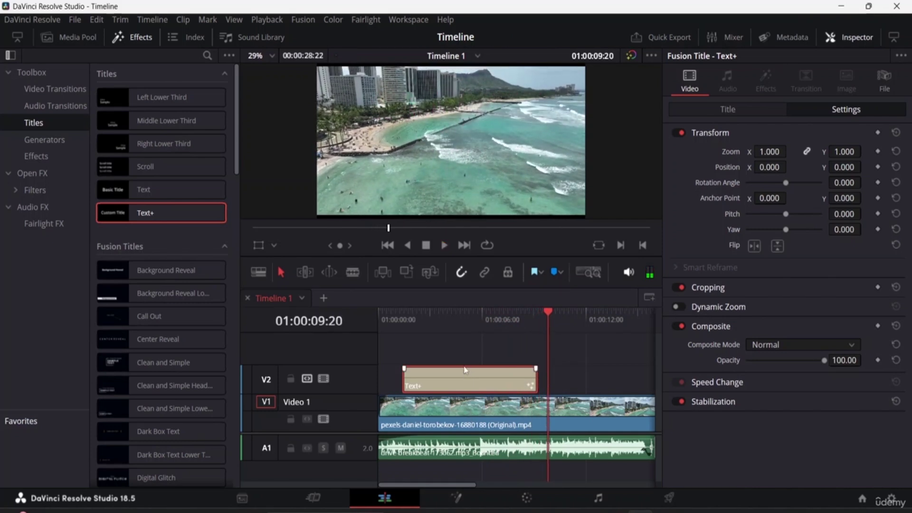
Browse the Fusion title presets and preview the Clean and Simple title and its lower-third variant.
{"action": "scroll", "coordinate": [167, 301], "scroll_direction": "down", "scroll_amount": 5}
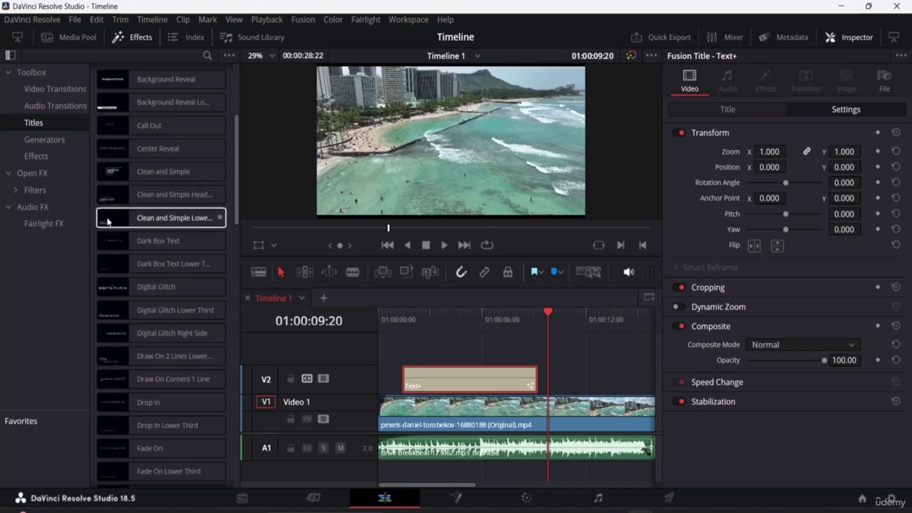
{"action": "left_click", "coordinate": [118, 223]}
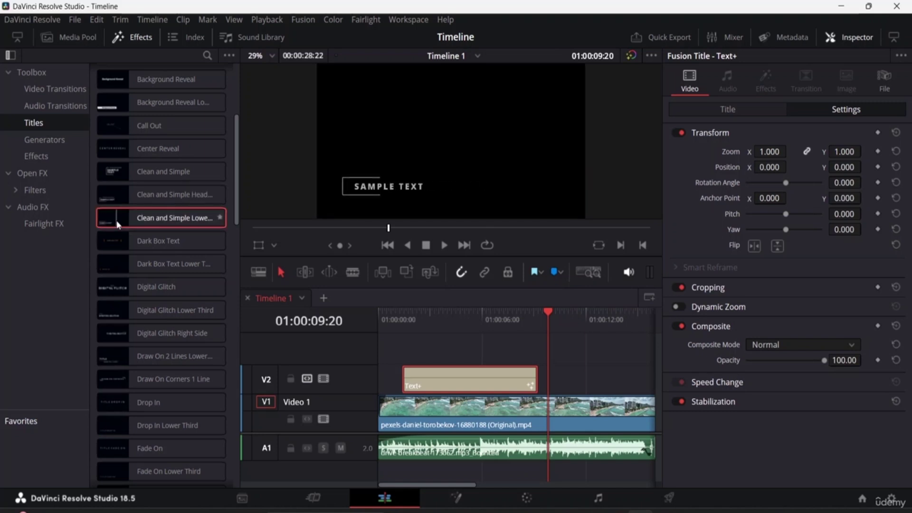
{"action": "left_click", "coordinate": [121, 167]}
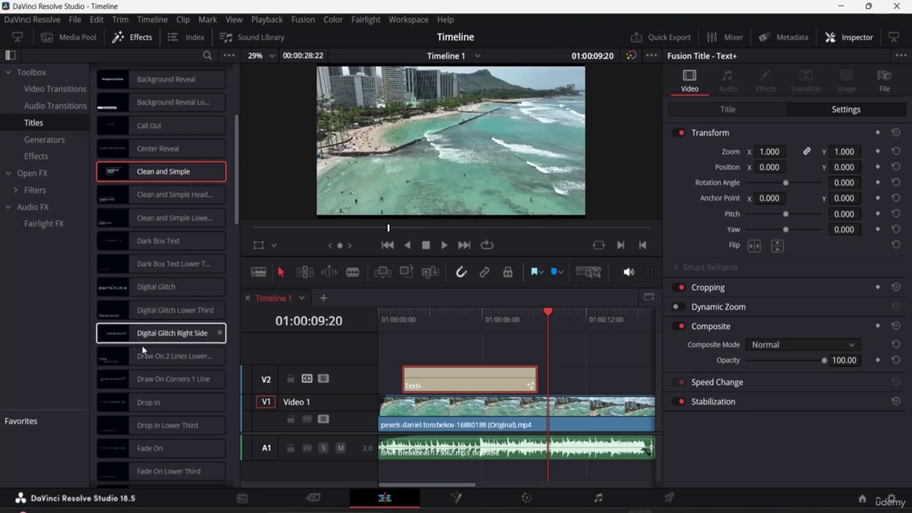
{"action": "scroll", "coordinate": [138, 360], "scroll_direction": "down", "scroll_amount": 8}
{"action": "scroll", "coordinate": [137, 361], "scroll_direction": "down", "scroll_amount": 5}
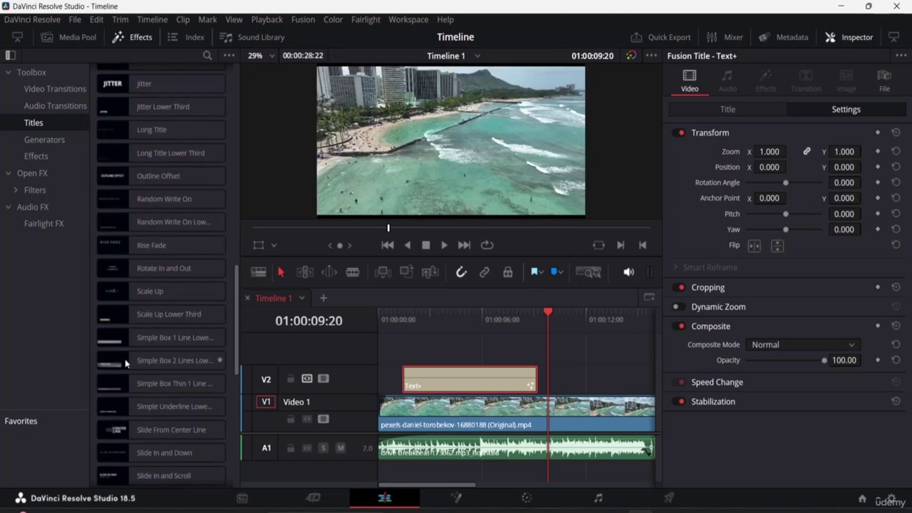
Add the Simple Box 1 Line Lower Third title to track V2, shortly after the Text+ clip.
{"action": "left_click", "coordinate": [111, 338]}
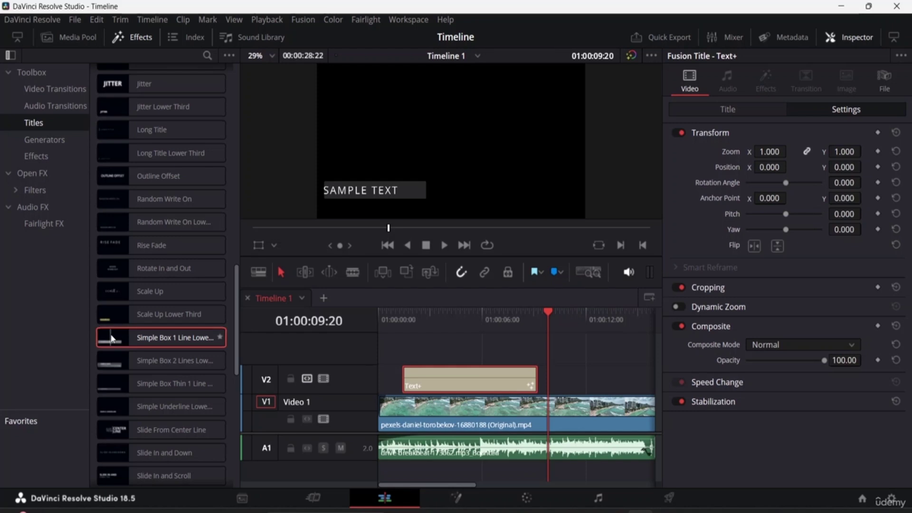
{"action": "left_click_drag", "start_coordinate": [112, 338], "coordinate": [602, 386]}
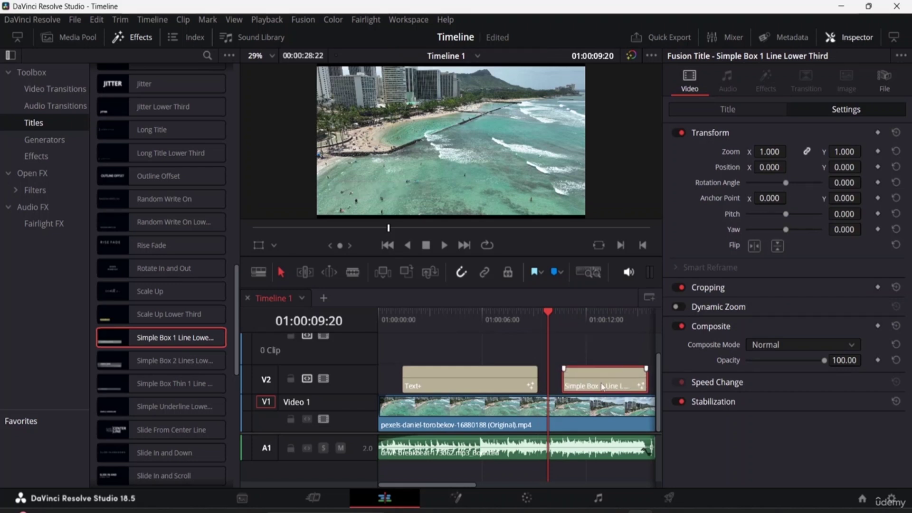
Replace the lower third's sample text with "THE VIBE" and set its font style to Extrabold.
{"action": "left_click", "coordinate": [734, 110]}
{"action": "left_click", "coordinate": [729, 181]}
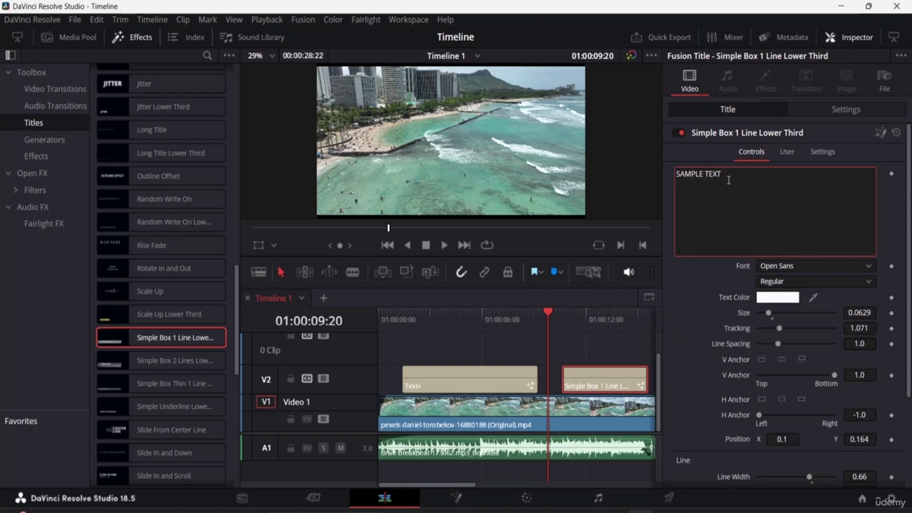
{"action": "key", "text": "BackSpace"}
{"action": "key", "text": "BackSpace"}
{"action": "key", "text": "BackSpace"}
{"action": "key", "text": "BackSpace"}
{"action": "key", "text": "BackSpace"}
{"action": "key", "text": "BackSpace"}
{"action": "key", "text": "BackSpace"}
{"action": "key", "text": "BackSpace"}
{"action": "key", "text": "BackSpace"}
{"action": "key", "text": "BackSpace"}
{"action": "key", "text": "BackSpace"}
{"action": "type", "text": "THE VIBE"}
{"action": "left_click", "coordinate": [868, 284]}
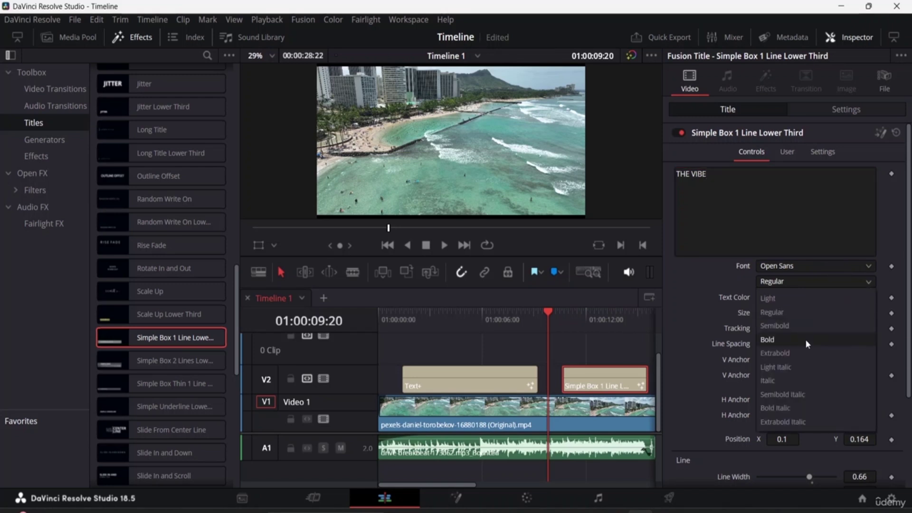
{"action": "left_click", "coordinate": [807, 351]}
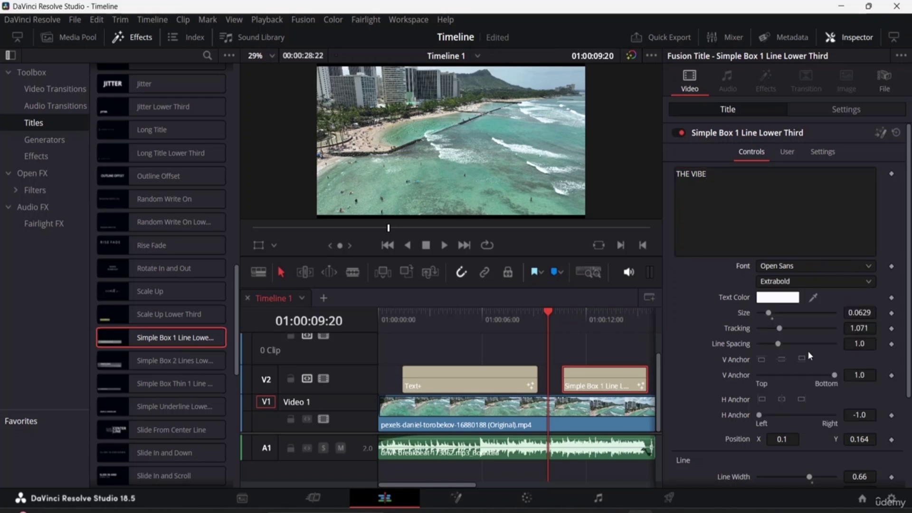
Try the saved custom green #58ffb4 as the lower third's text color.
{"action": "left_click", "coordinate": [778, 297]}
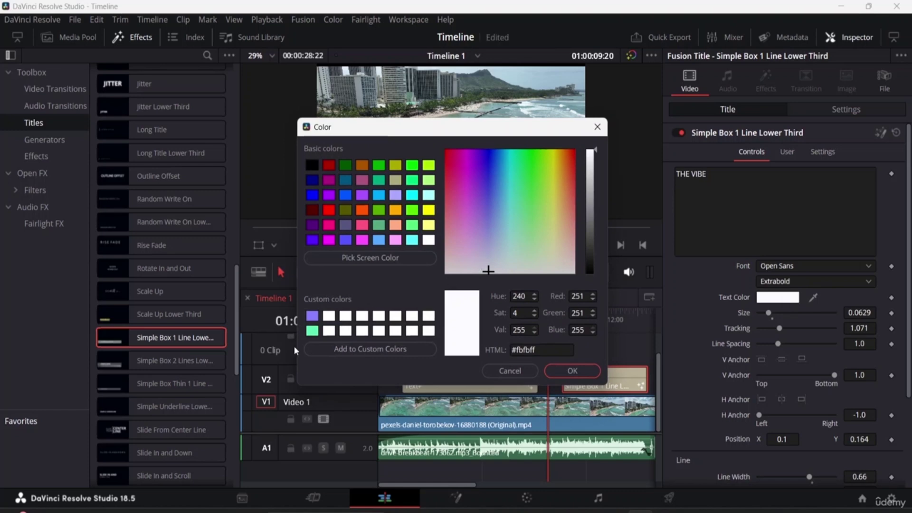
{"action": "left_click", "coordinate": [312, 331]}
{"action": "left_click", "coordinate": [587, 371]}
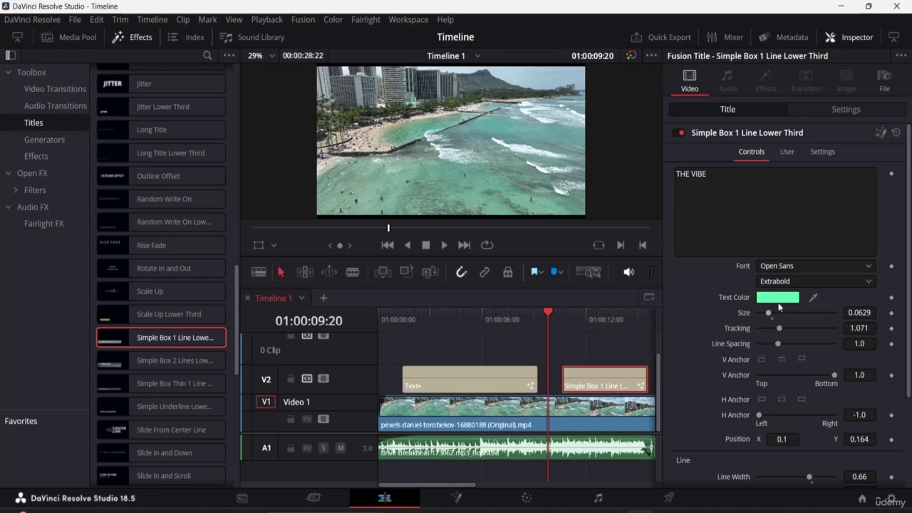
Set the lower third's text color to dark red #550000.
{"action": "left_click", "coordinate": [796, 298]}
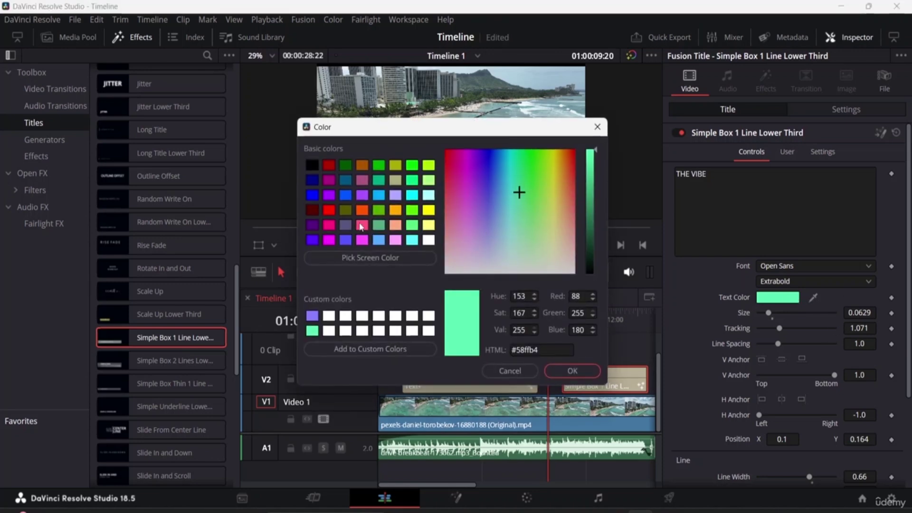
{"action": "left_click", "coordinate": [312, 210]}
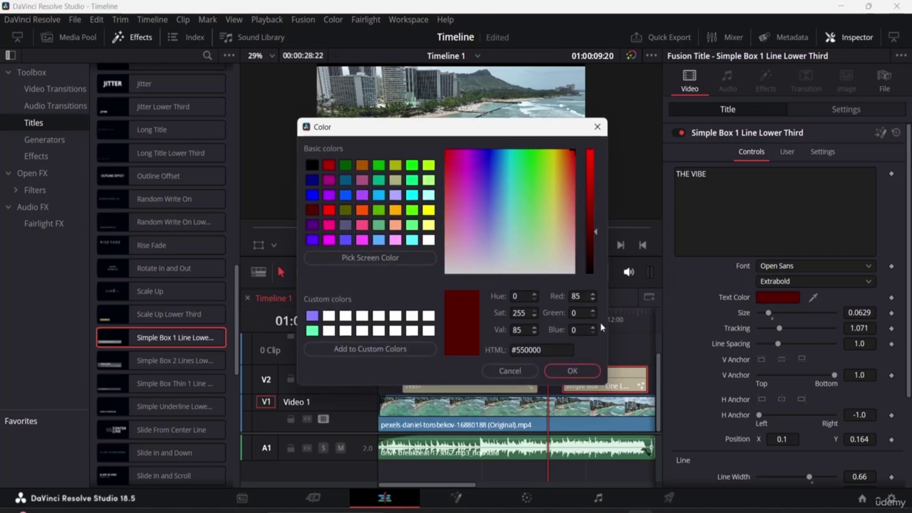
{"action": "left_click", "coordinate": [573, 370]}
With the playhead at 01:00:12:06, set the lower third's text size to 0.1496 and its vertical anchor to -0.3.
{"action": "left_click_drag", "start_coordinate": [547, 310], "coordinate": [590, 321]}
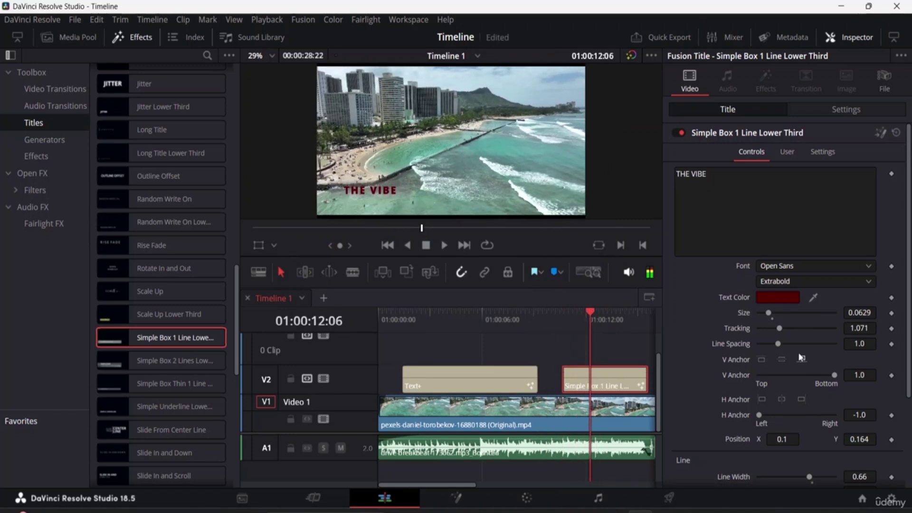
{"action": "mouse_move", "coordinate": [769, 314]}
{"action": "left_mouse_down"}
{"action": "mouse_move", "coordinate": [794, 316]}
{"action": "mouse_move", "coordinate": [782, 314]}
{"action": "left_mouse_up"}
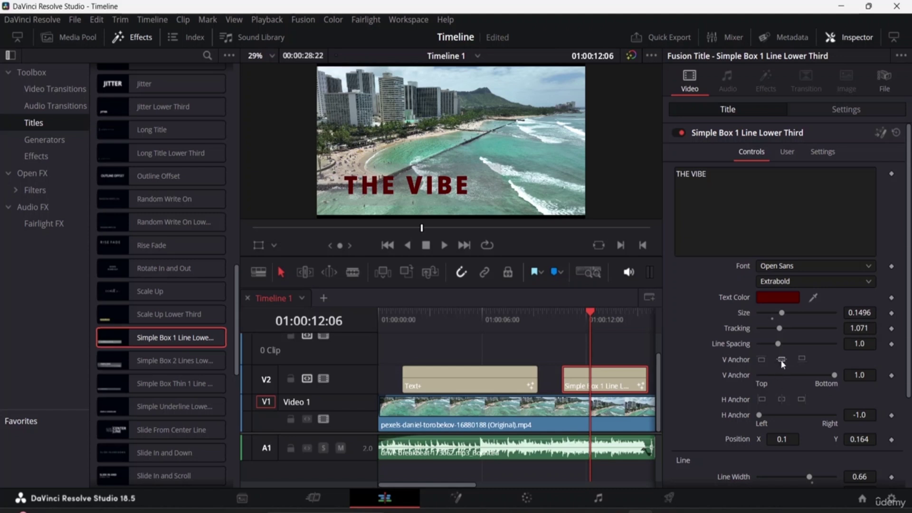
{"action": "left_click_drag", "start_coordinate": [833, 378], "coordinate": [784, 375]}
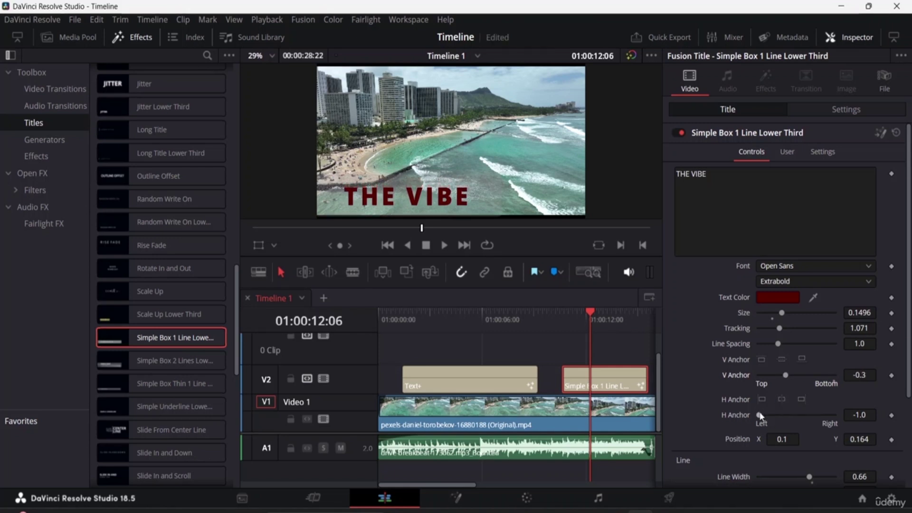
{"action": "mouse_move", "coordinate": [759, 416]}
{"action": "left_mouse_down"}
{"action": "mouse_move", "coordinate": [774, 415]}
{"action": "mouse_move", "coordinate": [744, 411]}
{"action": "left_mouse_up"}
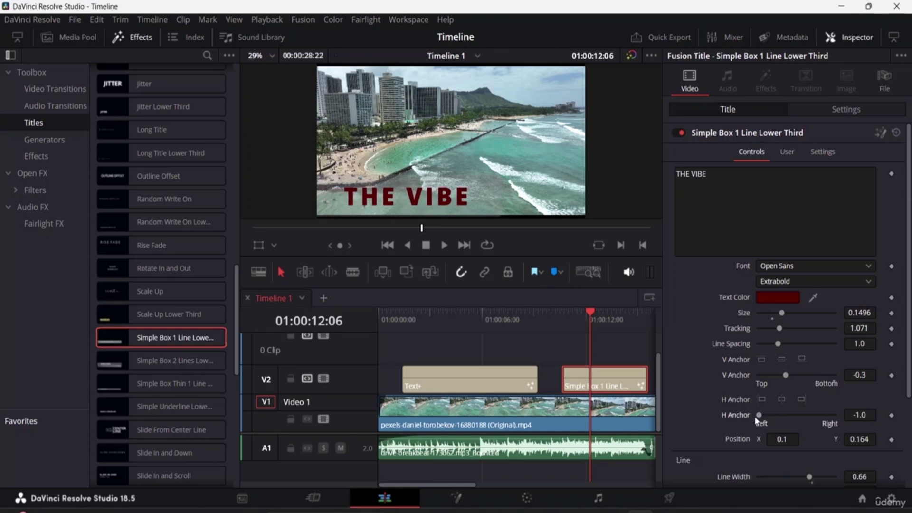
{"action": "left_click_drag", "start_coordinate": [760, 416], "coordinate": [713, 420]}
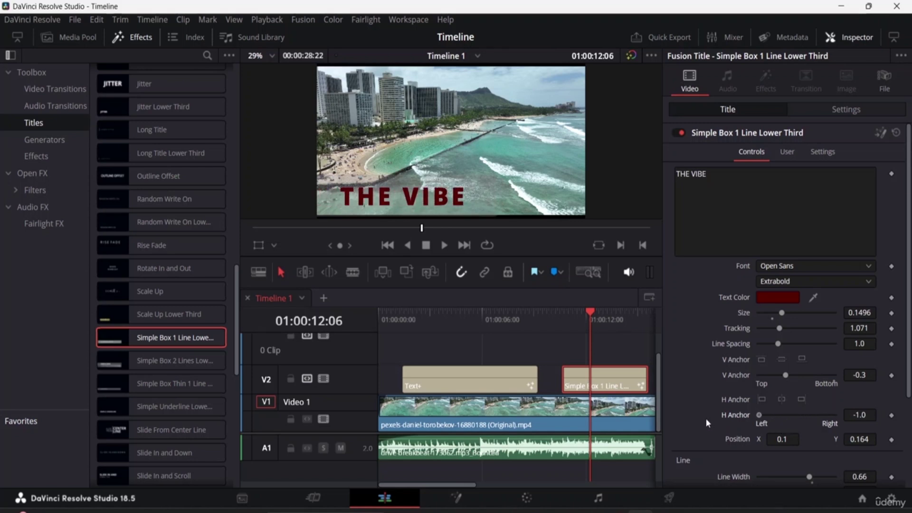
Set the lower third box's line width to -0.062 and its line color to dark navy blue (red 0.035294, green 0.043137, blue 0.164705).
{"action": "scroll", "coordinate": [799, 422], "scroll_direction": "down", "scroll_amount": 5}
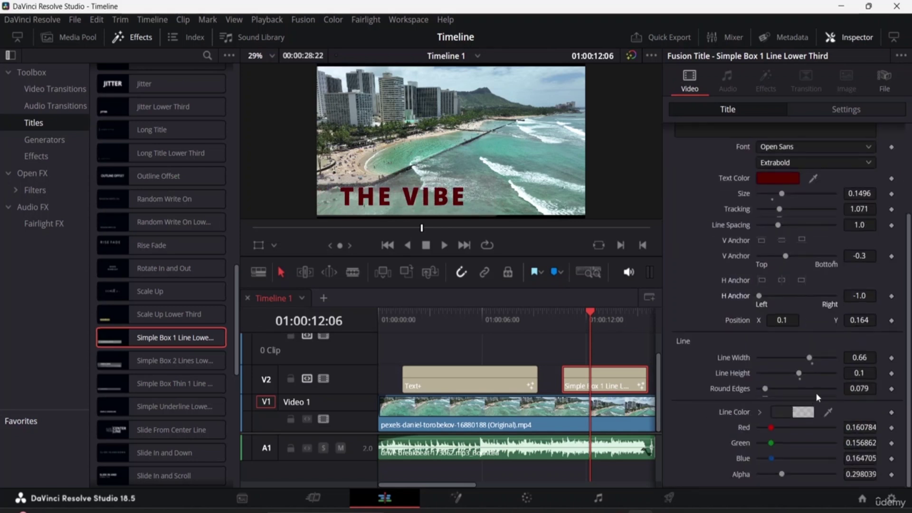
{"action": "left_click_drag", "start_coordinate": [810, 358], "coordinate": [791, 361]}
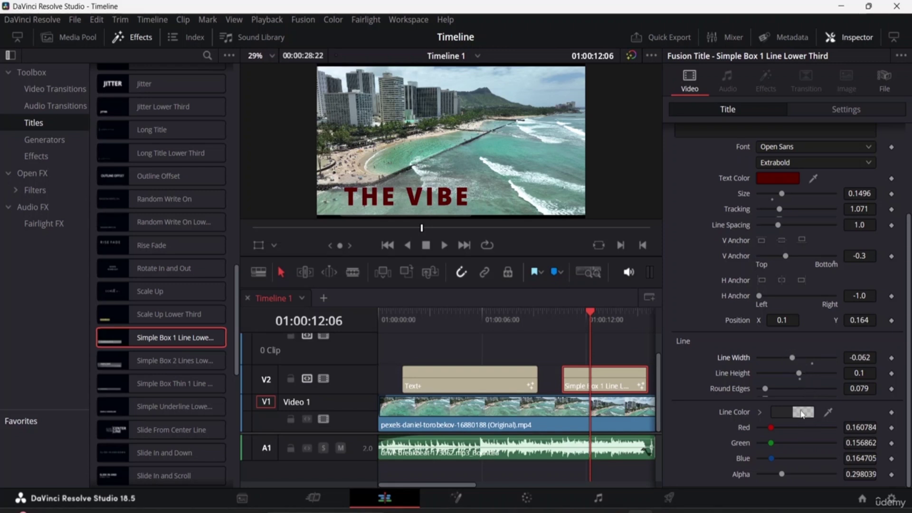
{"action": "left_click", "coordinate": [780, 415]}
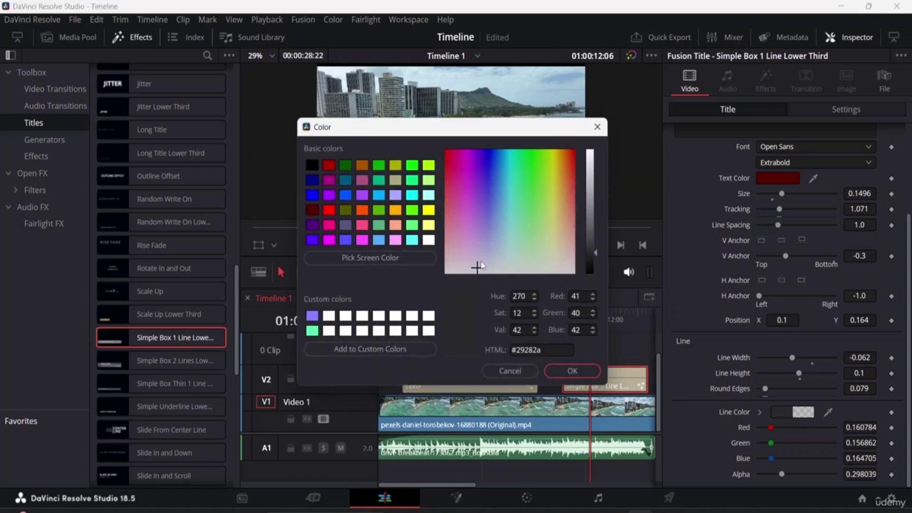
{"action": "mouse_move", "coordinate": [477, 267]}
{"action": "left_mouse_down"}
{"action": "mouse_move", "coordinate": [452, 164]}
{"action": "mouse_move", "coordinate": [465, 182]}
{"action": "mouse_move", "coordinate": [489, 177]}
{"action": "left_mouse_up"}
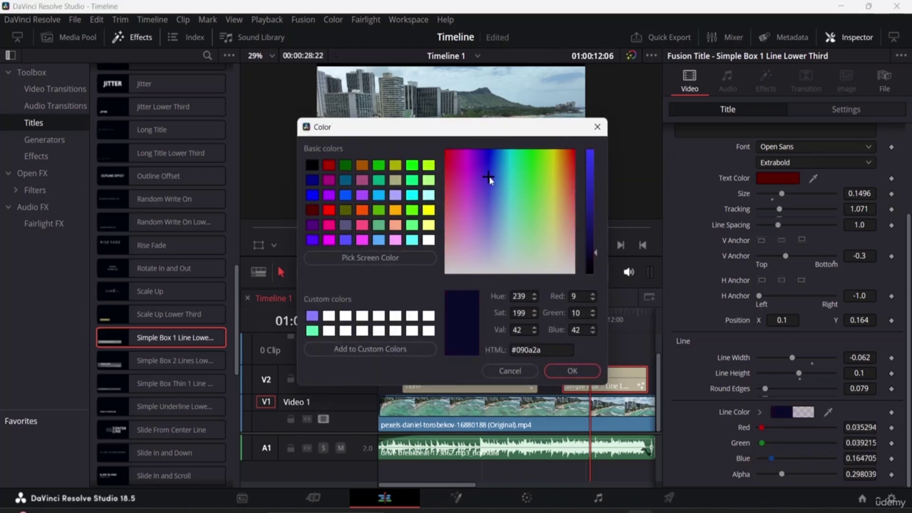
{"action": "left_click", "coordinate": [568, 372]}
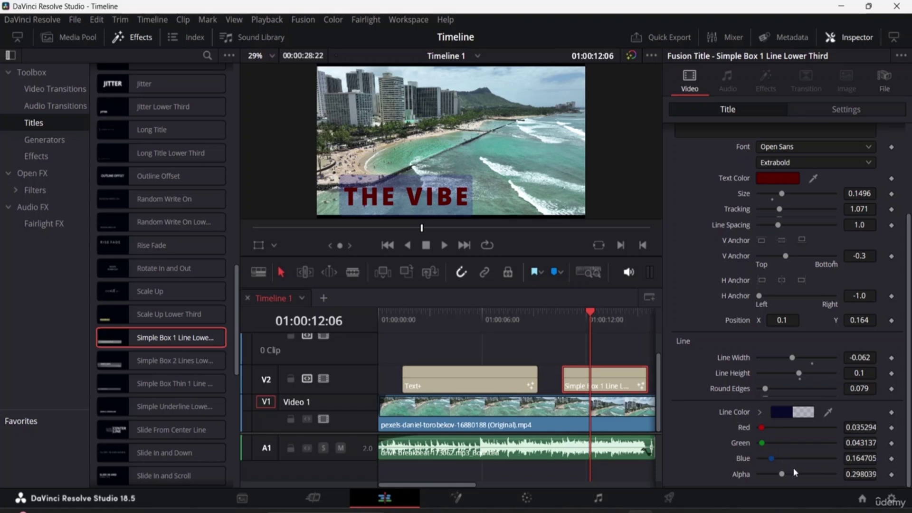
Examine the lower third's text and line controls, its User and Settings options, and the list of title presets.
{"action": "scroll", "coordinate": [839, 254], "scroll_direction": "up", "scroll_amount": 5}
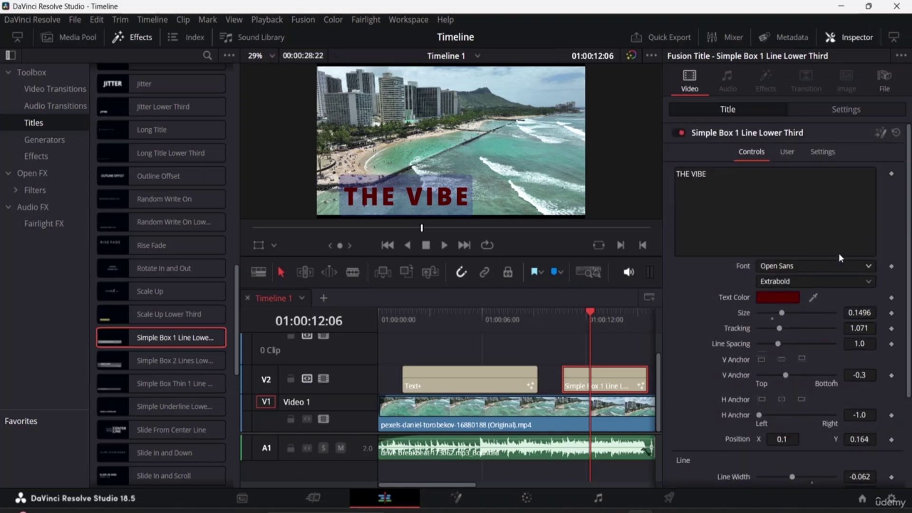
{"action": "scroll", "coordinate": [839, 252], "scroll_direction": "down", "scroll_amount": 5}
{"action": "scroll", "coordinate": [839, 253], "scroll_direction": "up", "scroll_amount": 5}
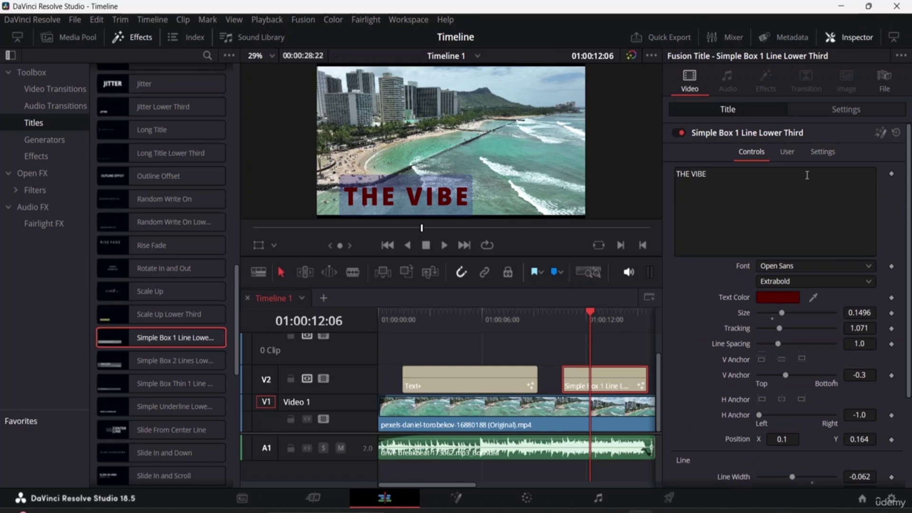
{"action": "left_click", "coordinate": [788, 151]}
{"action": "left_click", "coordinate": [822, 152]}
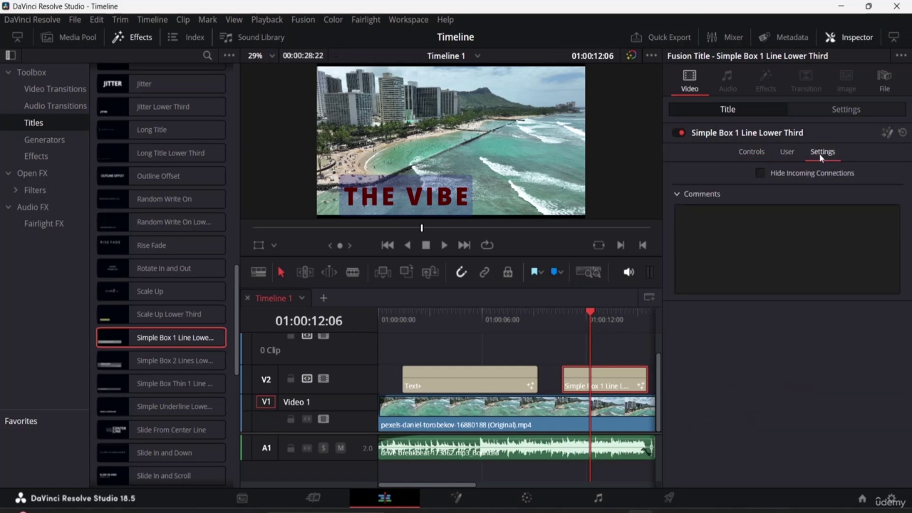
{"action": "left_click", "coordinate": [754, 152]}
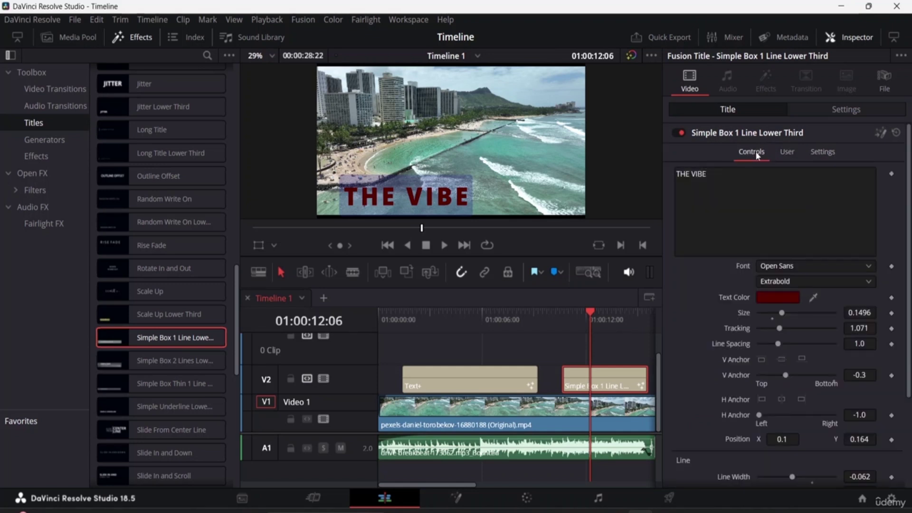
{"action": "scroll", "coordinate": [822, 329], "scroll_direction": "down", "scroll_amount": 3}
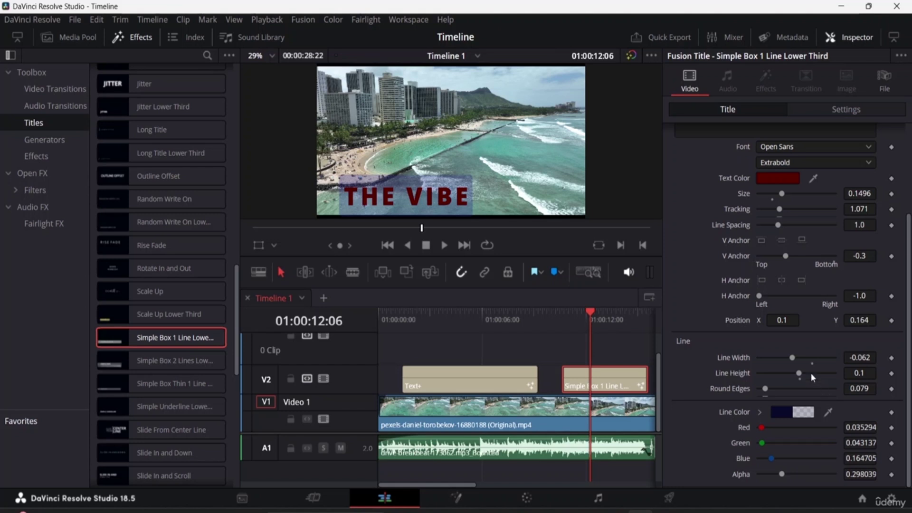
{"action": "scroll", "coordinate": [788, 340], "scroll_direction": "up", "scroll_amount": 3}
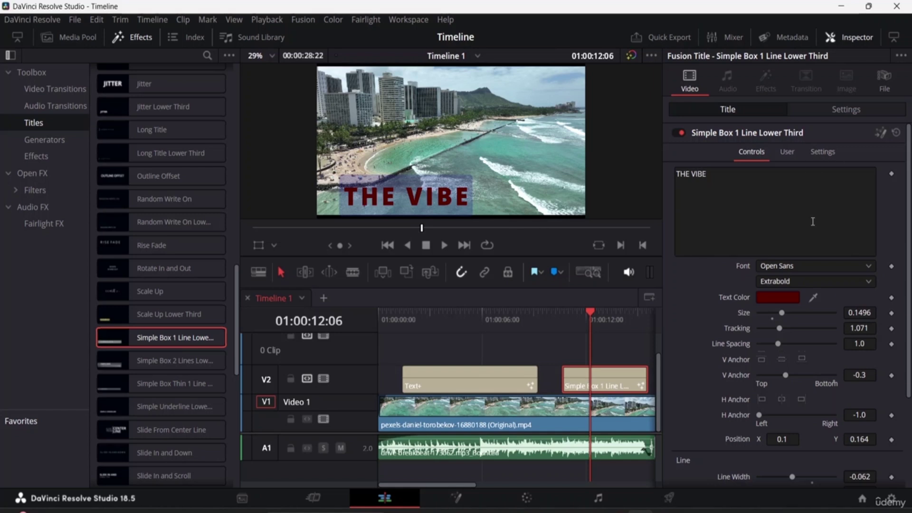
{"action": "scroll", "coordinate": [187, 200], "scroll_direction": "up", "scroll_amount": 10}
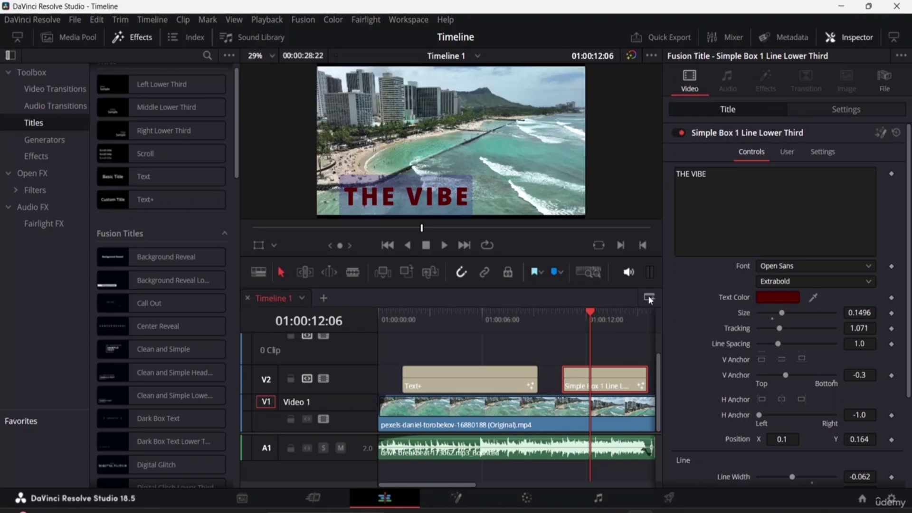
Check the lower third's User and Settings options, and toggle the title off and back on.
{"action": "left_click", "coordinate": [788, 155]}
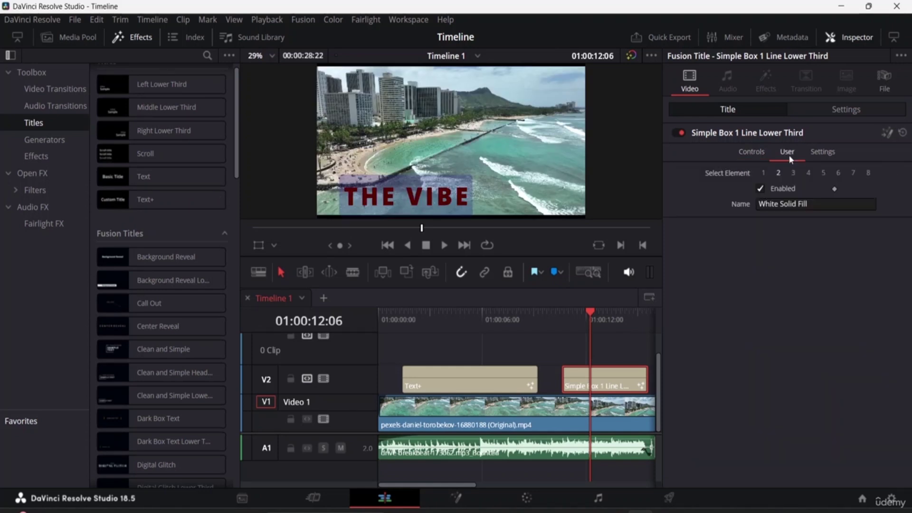
{"action": "left_click", "coordinate": [821, 152]}
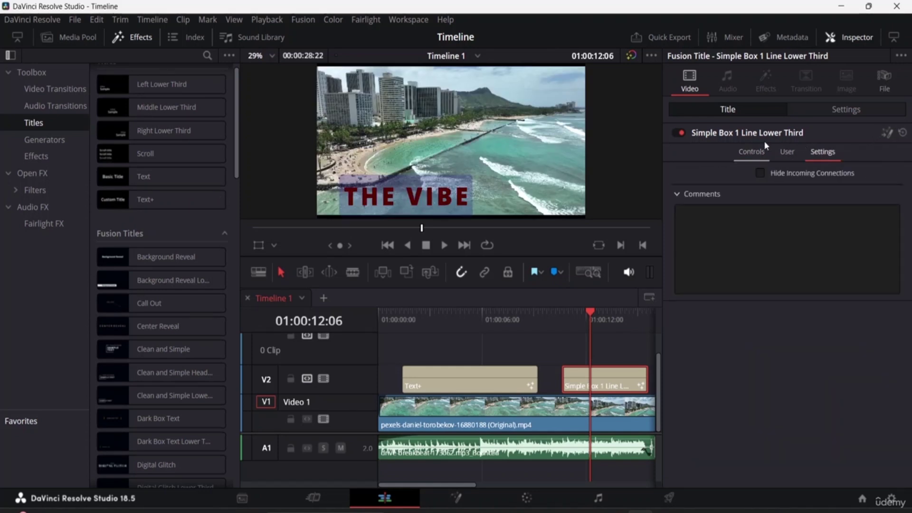
{"action": "left_click", "coordinate": [755, 152]}
{"action": "left_click", "coordinate": [749, 135]}
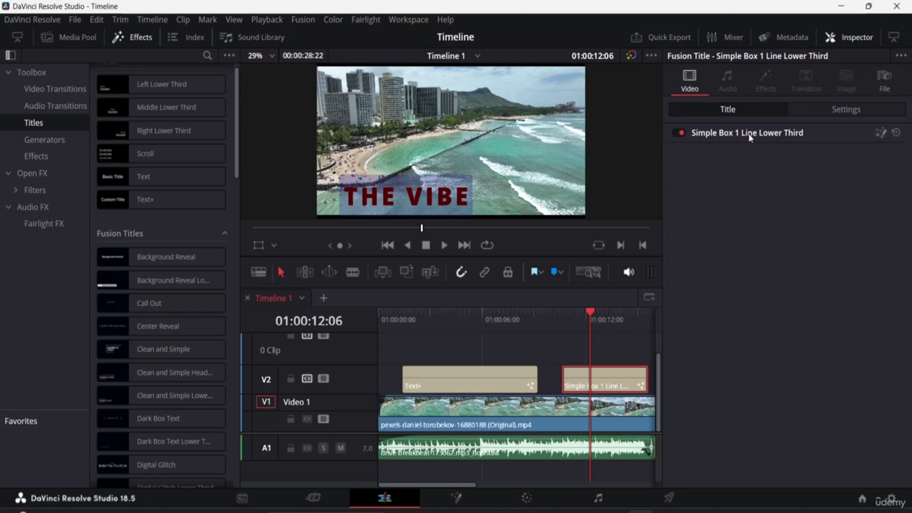
{"action": "left_click", "coordinate": [678, 134]}
{"action": "left_click", "coordinate": [680, 133]}
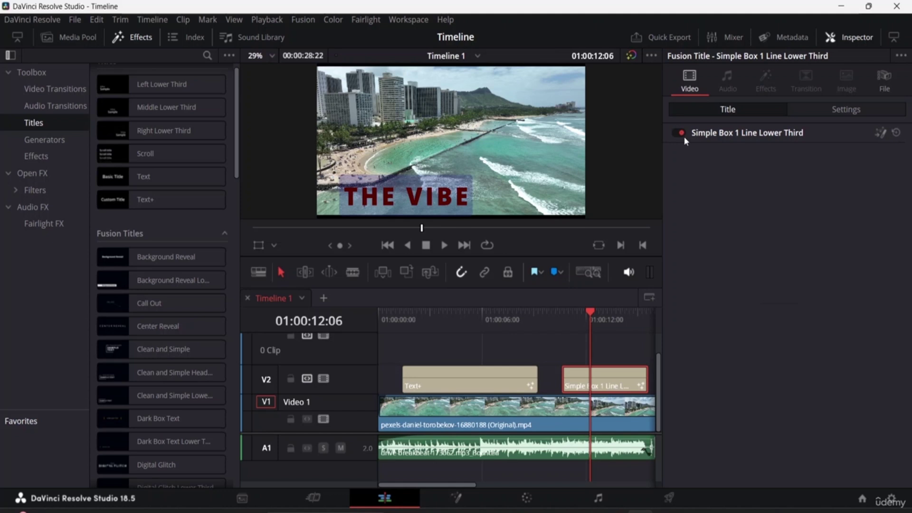
{"action": "left_click", "coordinate": [751, 134]}
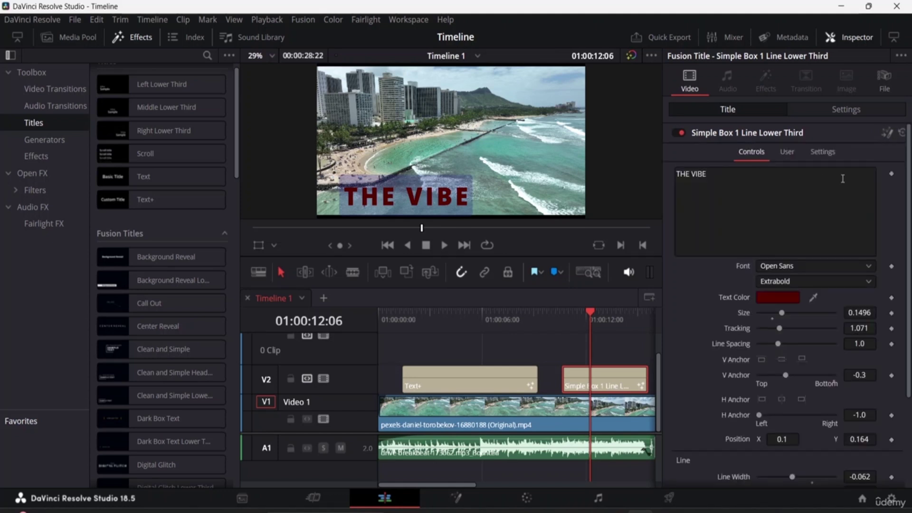
Review the lower third's text and line values, and return the playhead to the start of the timeline.
{"action": "scroll", "coordinate": [846, 367], "scroll_direction": "down", "scroll_amount": 1}
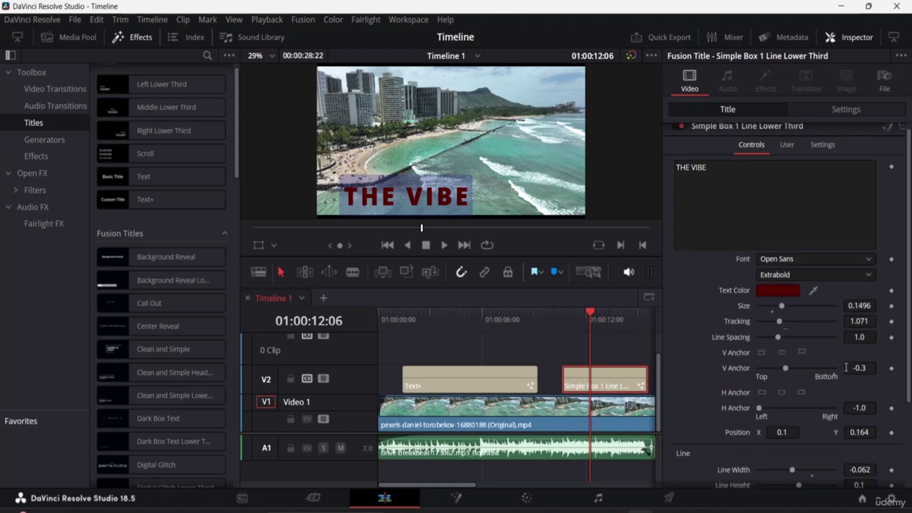
{"action": "scroll", "coordinate": [846, 367], "scroll_direction": "up", "scroll_amount": 1}
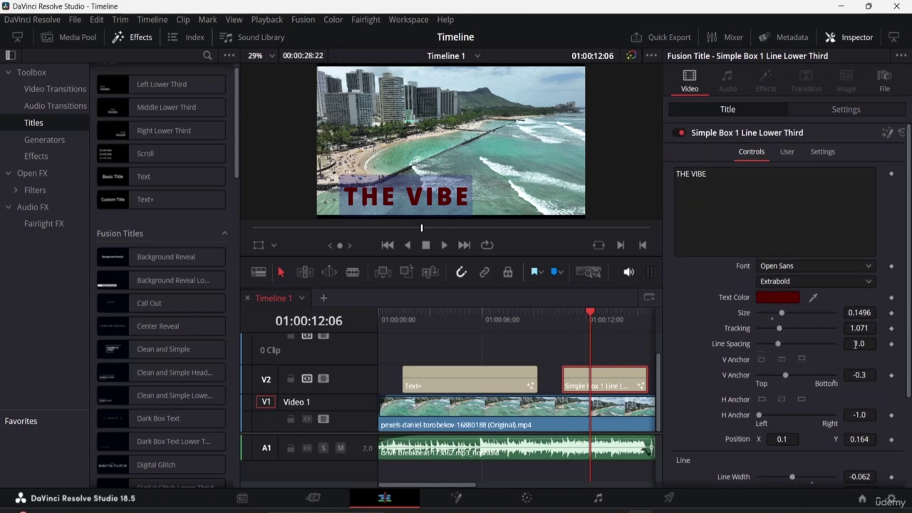
{"action": "scroll", "coordinate": [851, 316], "scroll_direction": "down", "scroll_amount": 3}
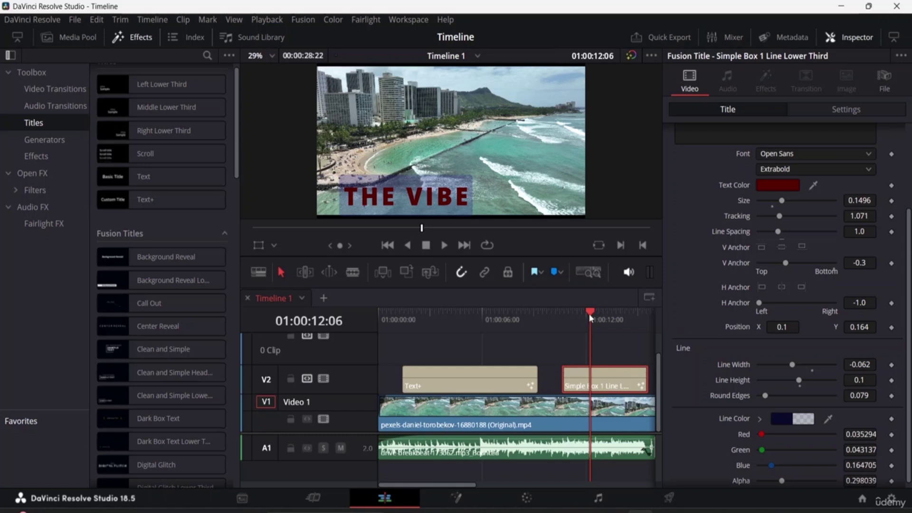
{"action": "left_click_drag", "start_coordinate": [590, 314], "coordinate": [286, 326]}
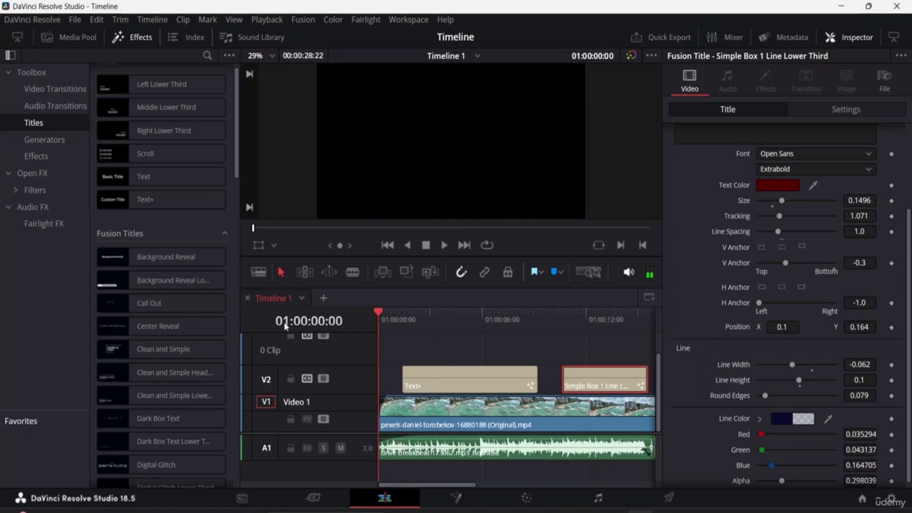
Play the timeline up to the lower third at 01:00:13:15 and set its line color to red 0.0, blue 0.638, alpha 0.094.
{"action": "key", "text": "space"}
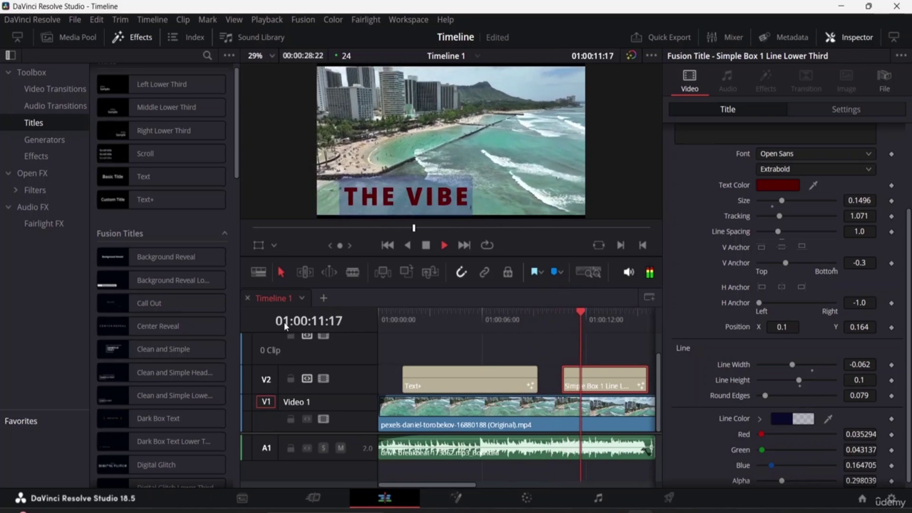
{"action": "key", "text": "space"}
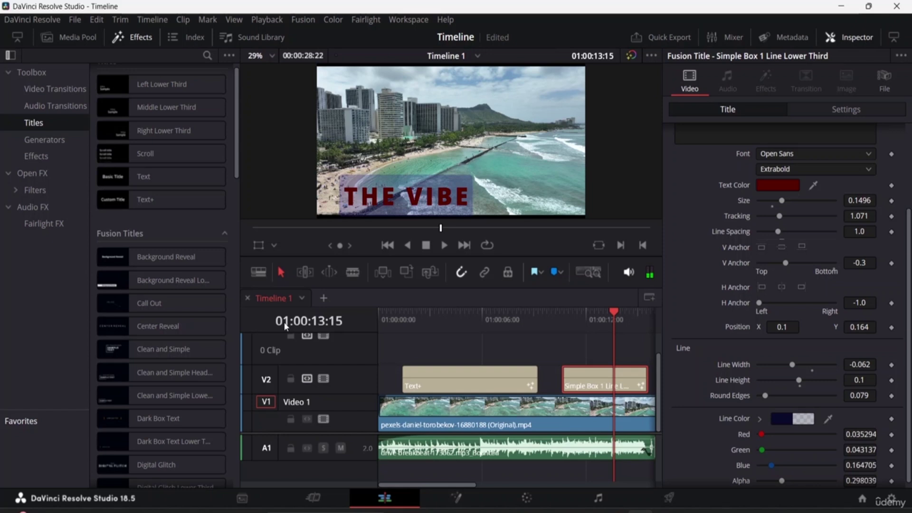
{"action": "left_click", "coordinate": [759, 419]}
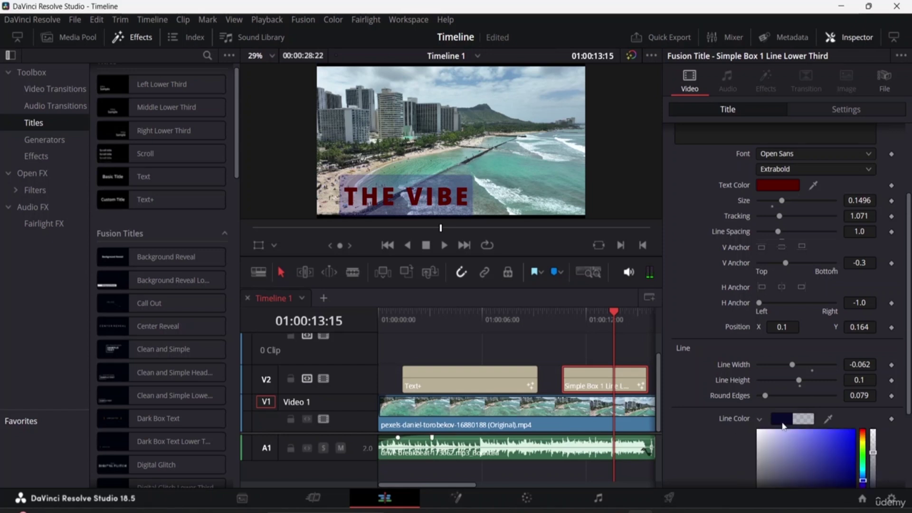
{"action": "scroll", "coordinate": [800, 428], "scroll_direction": "down", "scroll_amount": 3}
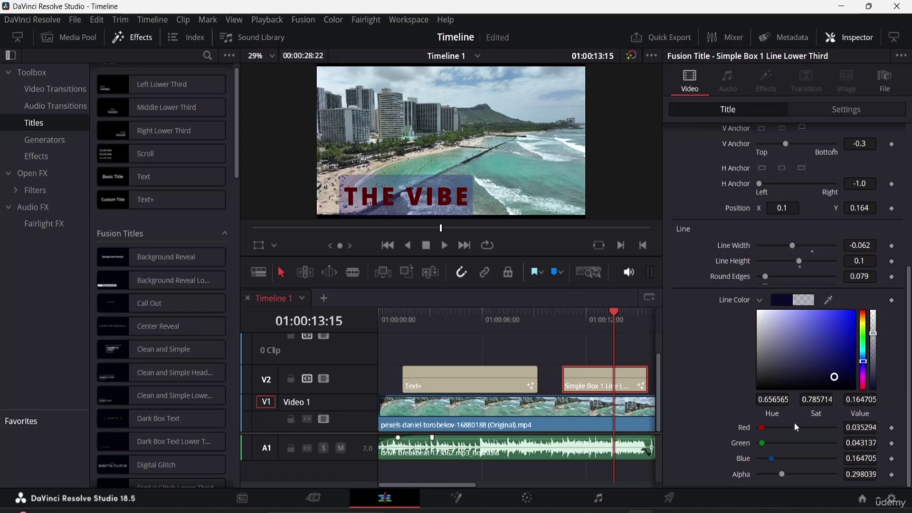
{"action": "left_click_drag", "start_coordinate": [762, 427], "coordinate": [802, 481]}
{"action": "left_click_drag", "start_coordinate": [801, 479], "coordinate": [760, 473]}
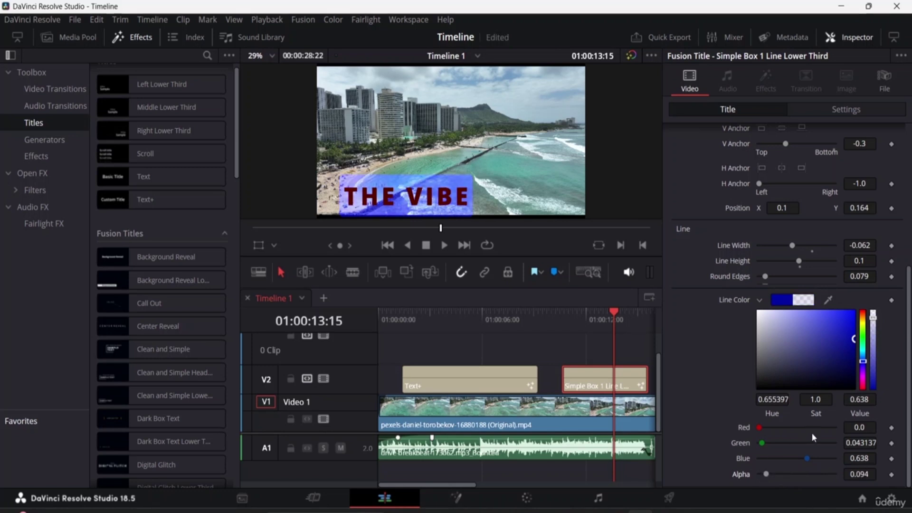
{"action": "mouse_move", "coordinate": [759, 429]}
{"action": "left_mouse_down"}
{"action": "mouse_move", "coordinate": [777, 431]}
{"action": "mouse_move", "coordinate": [759, 431]}
{"action": "left_mouse_up"}
{"action": "left_click", "coordinate": [759, 300]}
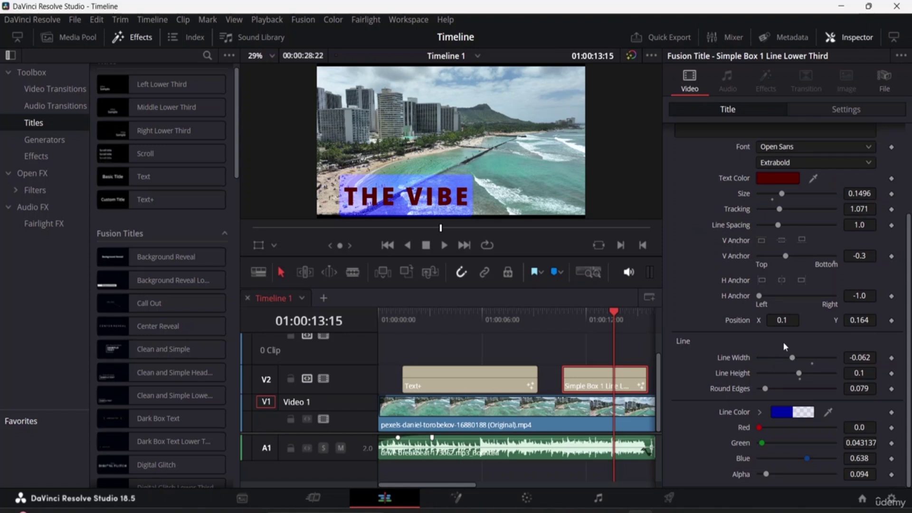
Try the Crop overlay on the lower third in the viewer, and replace it with the Transform overlay.
{"action": "scroll", "coordinate": [783, 342], "scroll_direction": "up", "scroll_amount": 3}
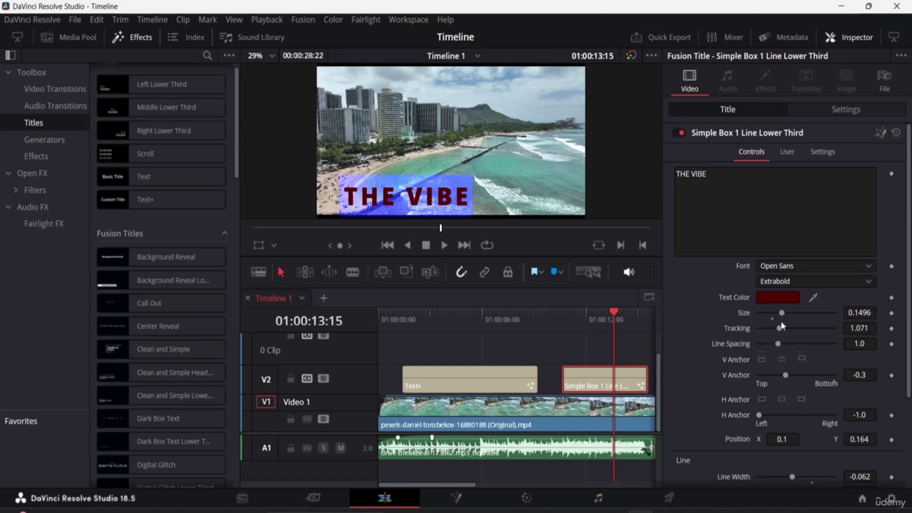
{"action": "left_click", "coordinate": [725, 136]}
{"action": "left_click", "coordinate": [275, 245]}
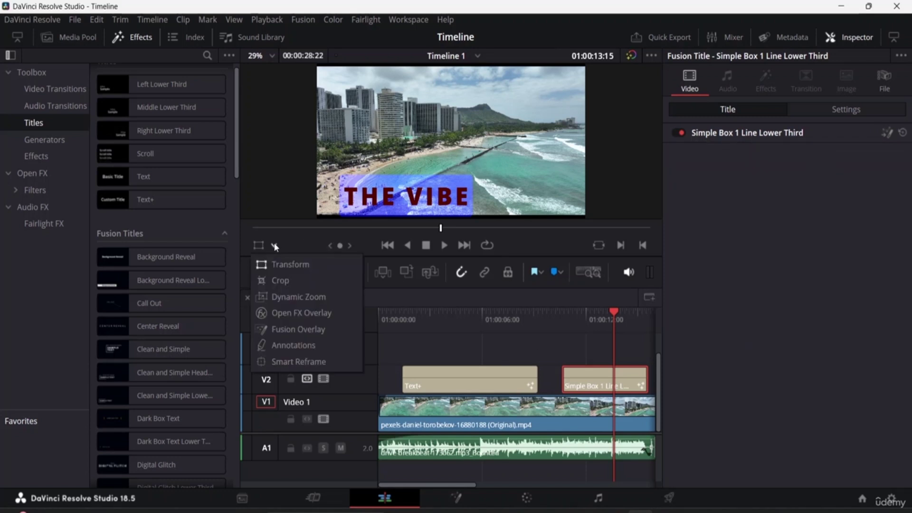
{"action": "left_click", "coordinate": [288, 281]}
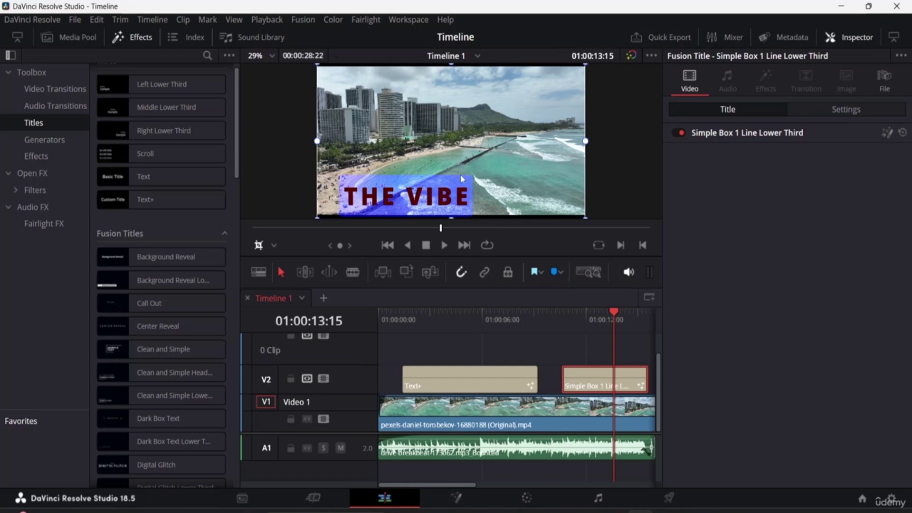
{"action": "left_click", "coordinate": [274, 246]}
{"action": "left_click", "coordinate": [284, 265]}
{"action": "left_click", "coordinate": [731, 134]}
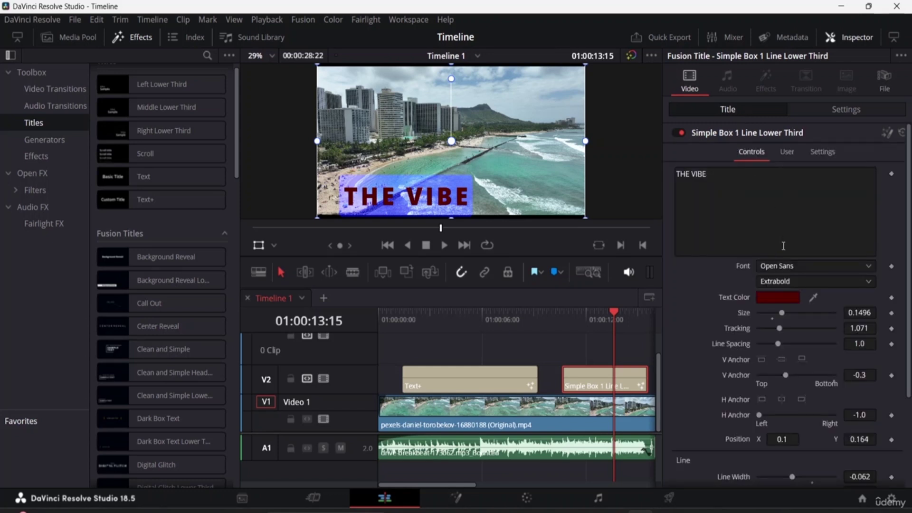
View the lower third's node setup on the Fusion page and return to the Edit page.
{"action": "scroll", "coordinate": [786, 257], "scroll_direction": "down", "scroll_amount": 3}
{"action": "scroll", "coordinate": [783, 341], "scroll_direction": "up", "scroll_amount": 3}
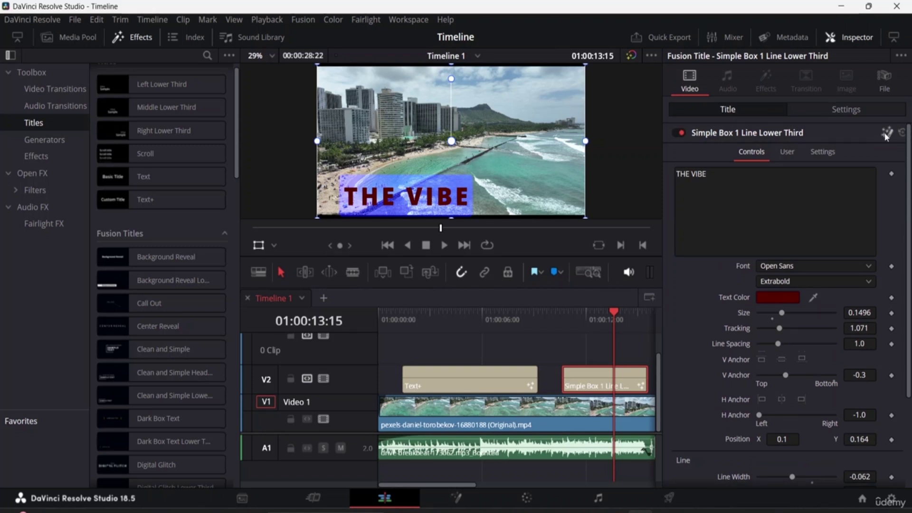
{"action": "left_click", "coordinate": [892, 139]}
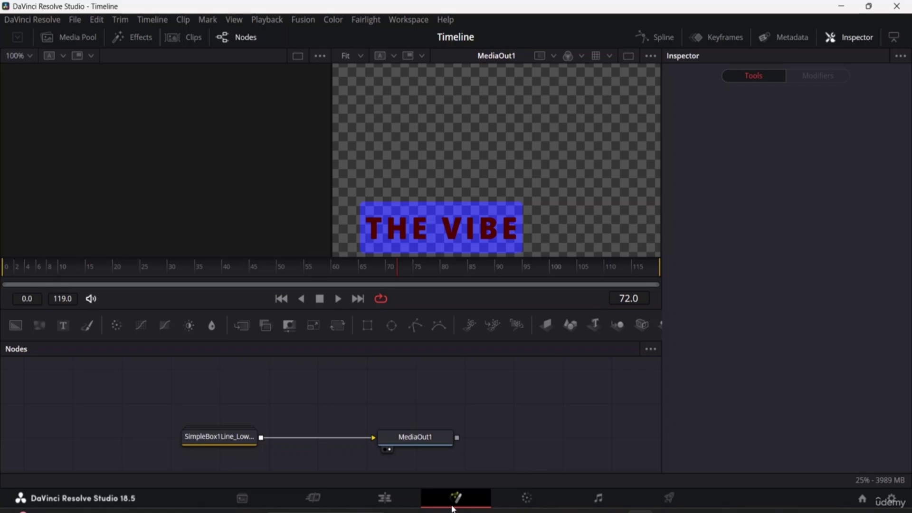
{"action": "left_click", "coordinate": [390, 496]}
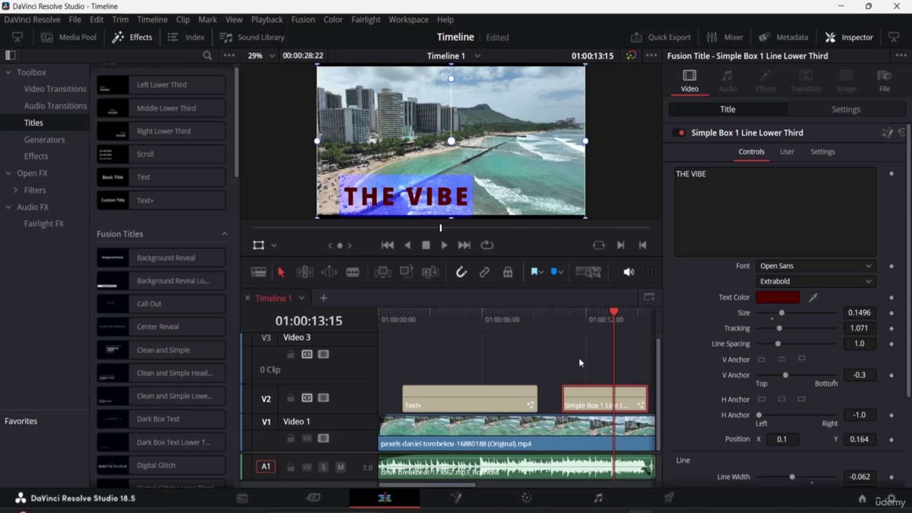
Set the beach clip's zoom to 0.000 and add a zoom keyframe at 01:00:00:00.
{"action": "mouse_move", "coordinate": [608, 396]}
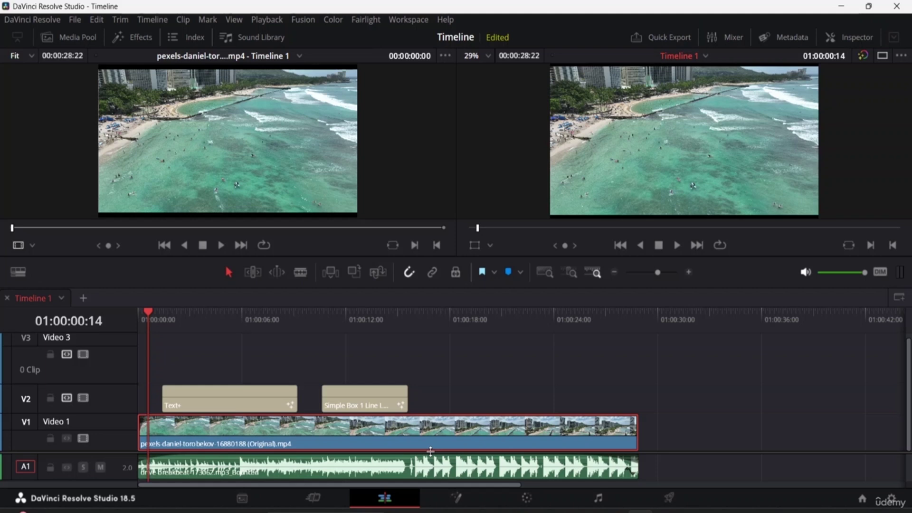
{"action": "left_click", "coordinate": [852, 41]}
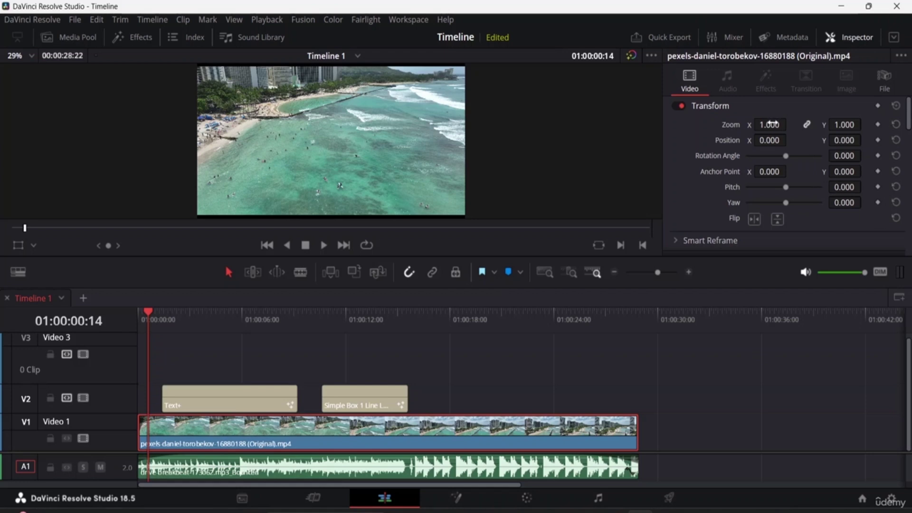
{"action": "left_click_drag", "start_coordinate": [771, 125], "coordinate": [790, 124]}
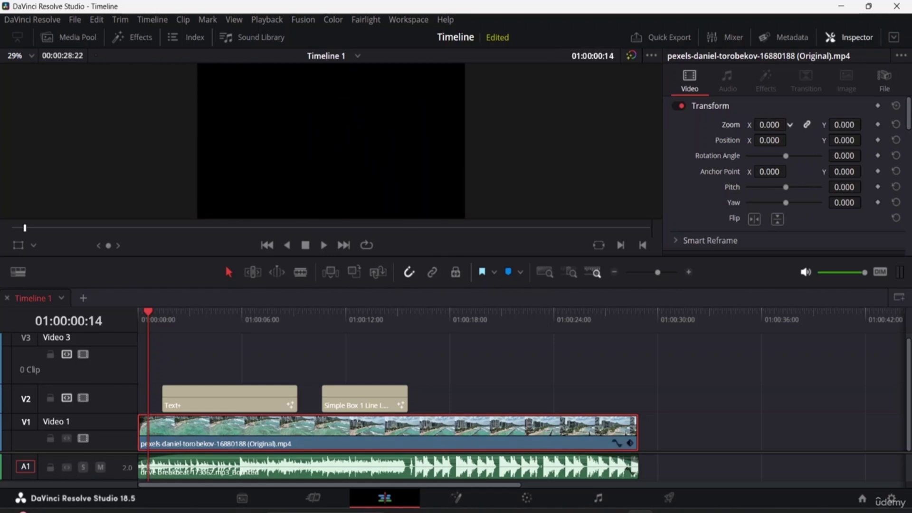
{"action": "left_click_drag", "start_coordinate": [148, 313], "coordinate": [126, 314]}
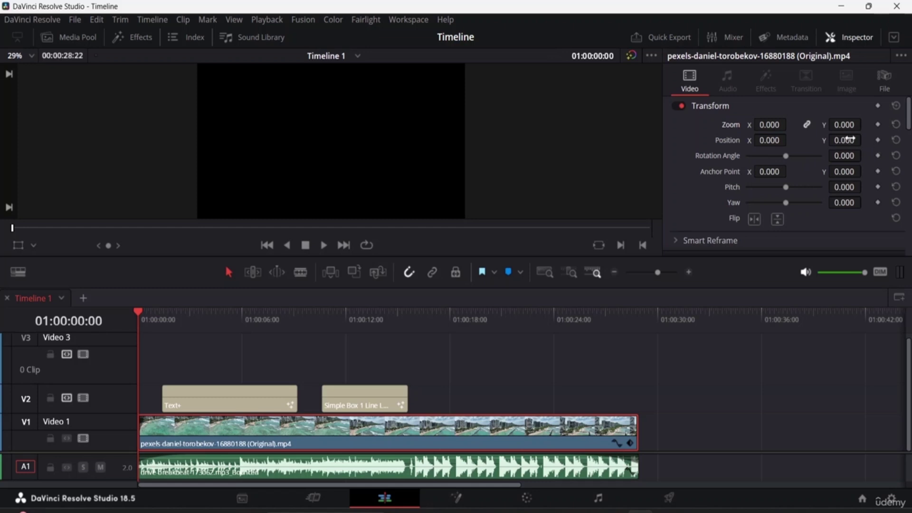
{"action": "left_click", "coordinate": [879, 125]}
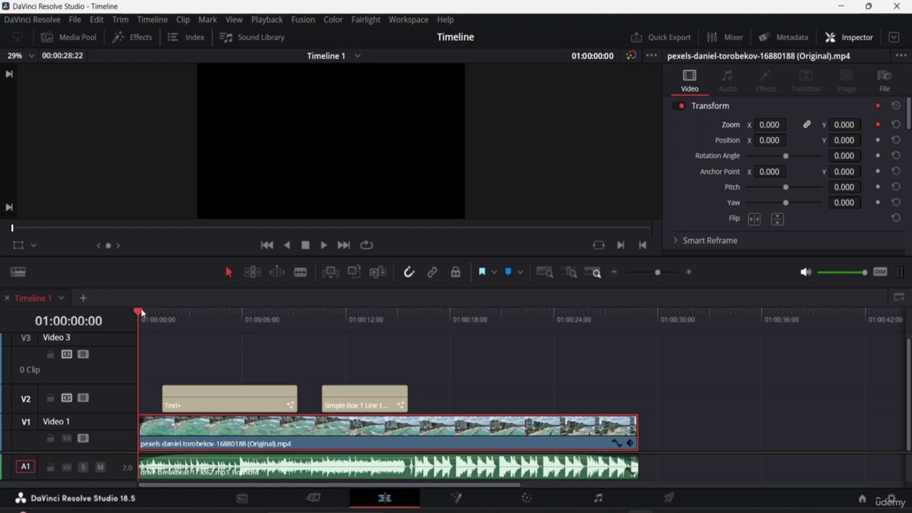
Add a second zoom keyframe of 1.060 to the beach clip at 01:00:01:10, where the Text+ title starts.
{"action": "left_click_drag", "start_coordinate": [142, 313], "coordinate": [164, 311]}
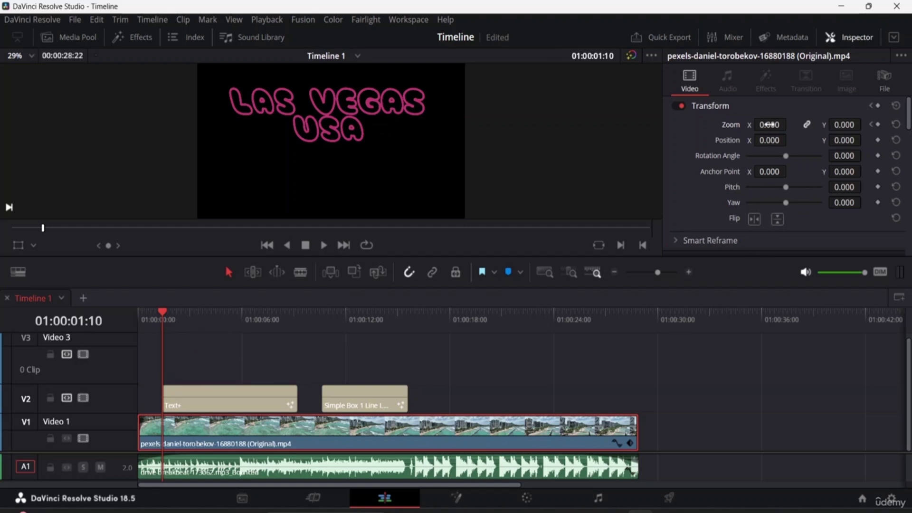
{"action": "left_click", "coordinate": [871, 125]}
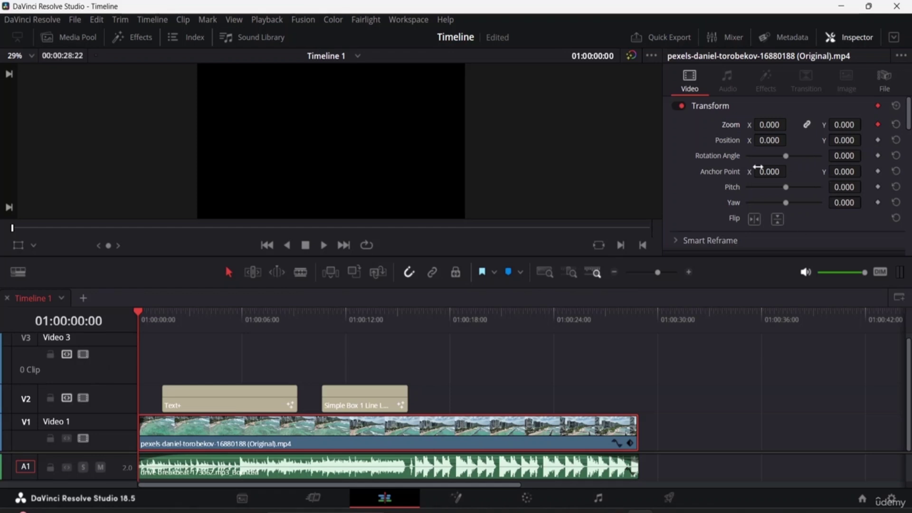
{"action": "left_click", "coordinate": [324, 245]}
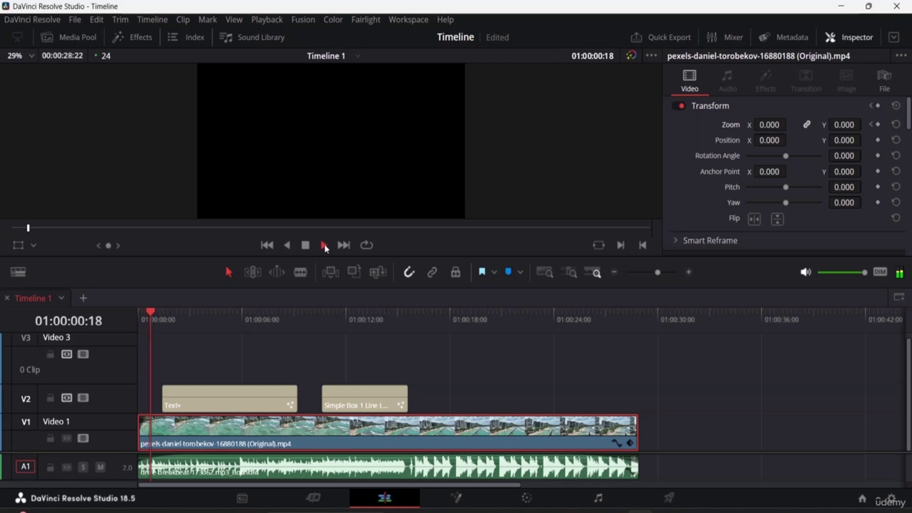
{"action": "left_click", "coordinate": [331, 250]}
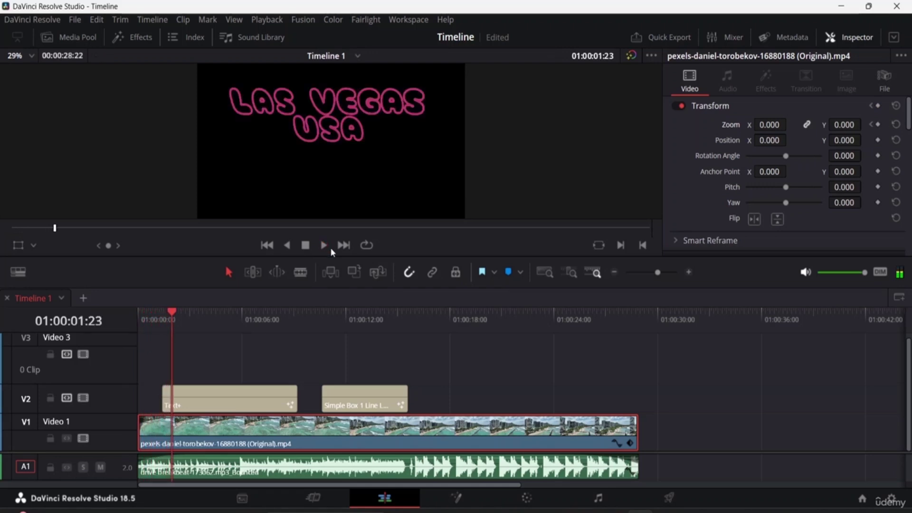
{"action": "left_click_drag", "start_coordinate": [175, 315], "coordinate": [164, 312]}
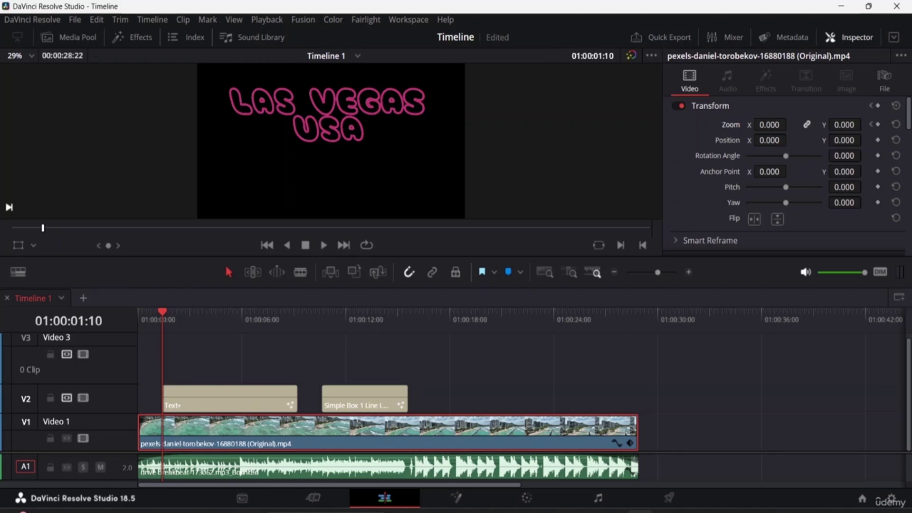
{"action": "left_click_drag", "start_coordinate": [772, 124], "coordinate": [791, 125]}
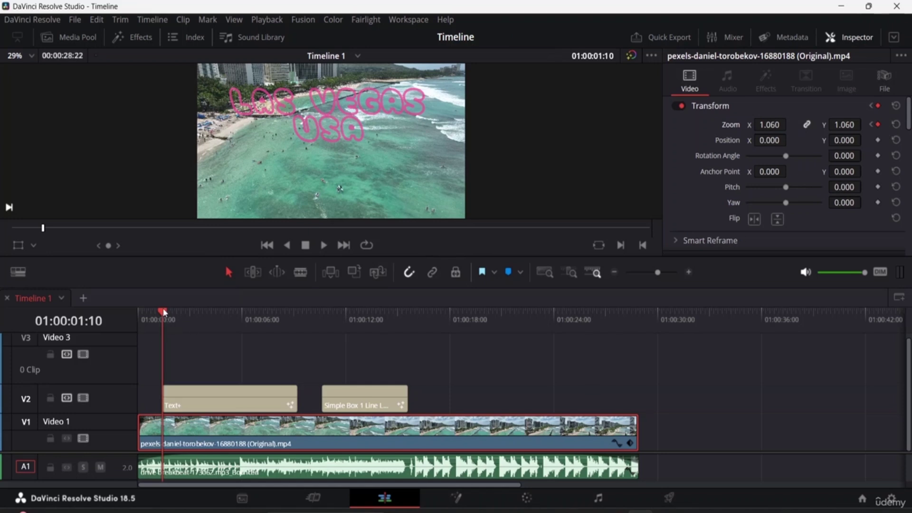
Play the clip's zoom animation from the start of the timeline, and jump back to the zoom keyframe at 01:00:01:10.
{"action": "left_click_drag", "start_coordinate": [172, 322], "coordinate": [121, 307]}
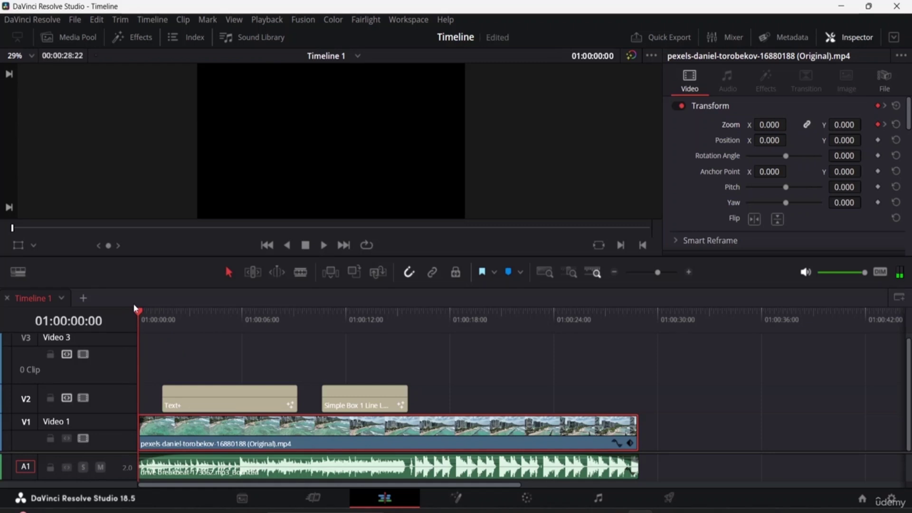
{"action": "key", "text": "space"}
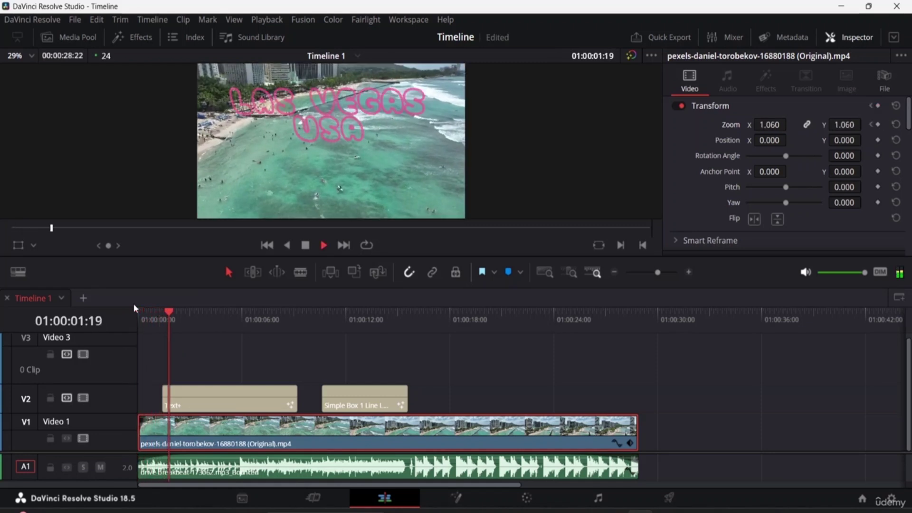
{"action": "key", "text": "space"}
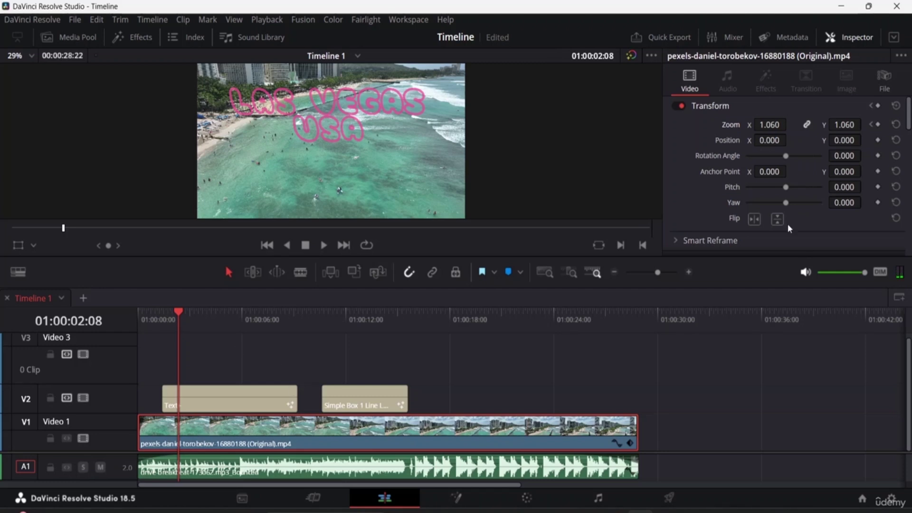
{"action": "scroll", "coordinate": [766, 147], "scroll_direction": "down", "scroll_amount": 5}
{"action": "scroll", "coordinate": [766, 147], "scroll_direction": "up", "scroll_amount": 5}
{"action": "left_click", "coordinate": [871, 124]}
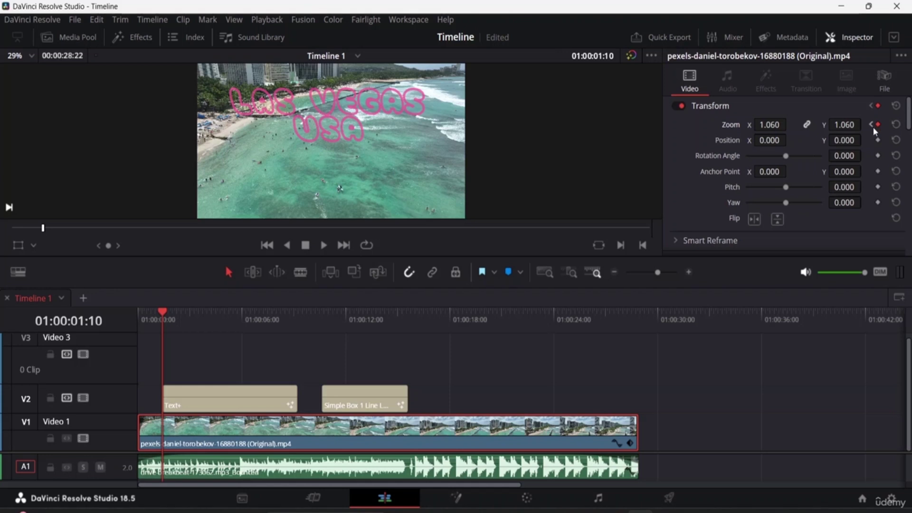
{"action": "scroll", "coordinate": [874, 127], "scroll_direction": "down", "scroll_amount": 3}
{"action": "scroll", "coordinate": [874, 127], "scroll_direction": "up", "scroll_amount": 3}
Examine the LAS VEGAS USA title's text settings, including Write On and Advanced Controls, and their keyframe options.
{"action": "left_click", "coordinate": [239, 400]}
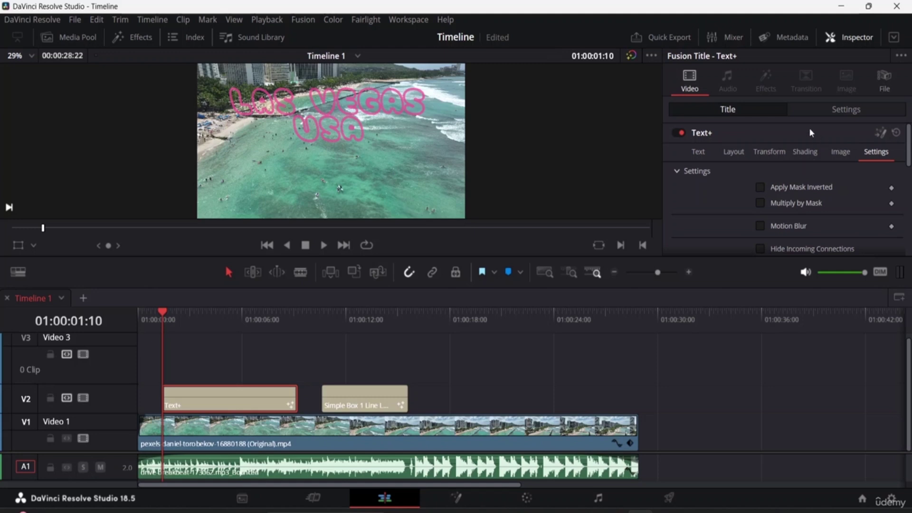
{"action": "left_click", "coordinate": [699, 152]}
{"action": "scroll", "coordinate": [769, 200], "scroll_direction": "down", "scroll_amount": 3}
{"action": "scroll", "coordinate": [768, 200], "scroll_direction": "up", "scroll_amount": 3}
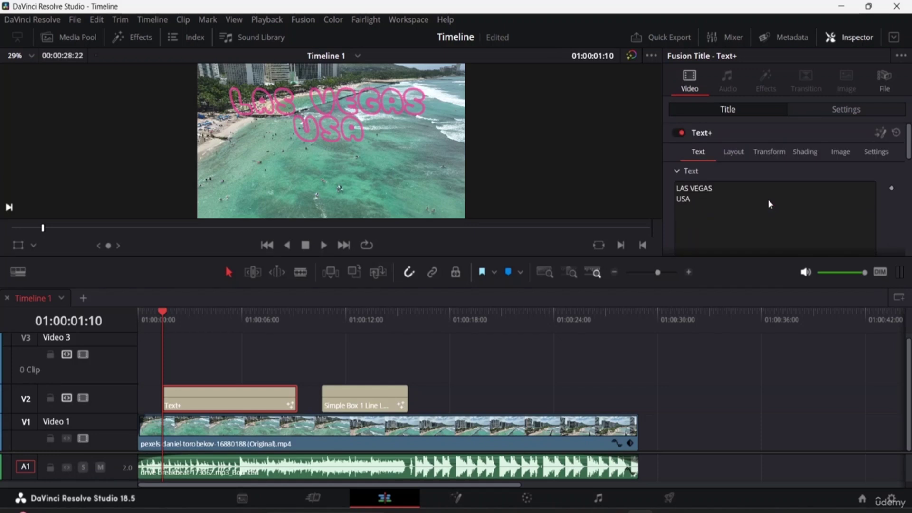
{"action": "scroll", "coordinate": [769, 202], "scroll_direction": "down", "scroll_amount": 8}
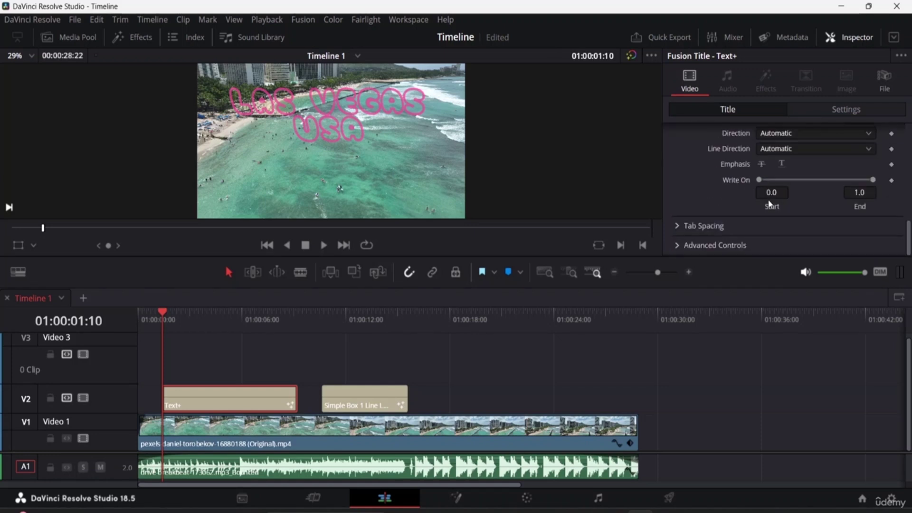
{"action": "left_click", "coordinate": [676, 245]}
{"action": "scroll", "coordinate": [708, 244], "scroll_direction": "down", "scroll_amount": 3}
{"action": "scroll", "coordinate": [743, 224], "scroll_direction": "up", "scroll_amount": 2}
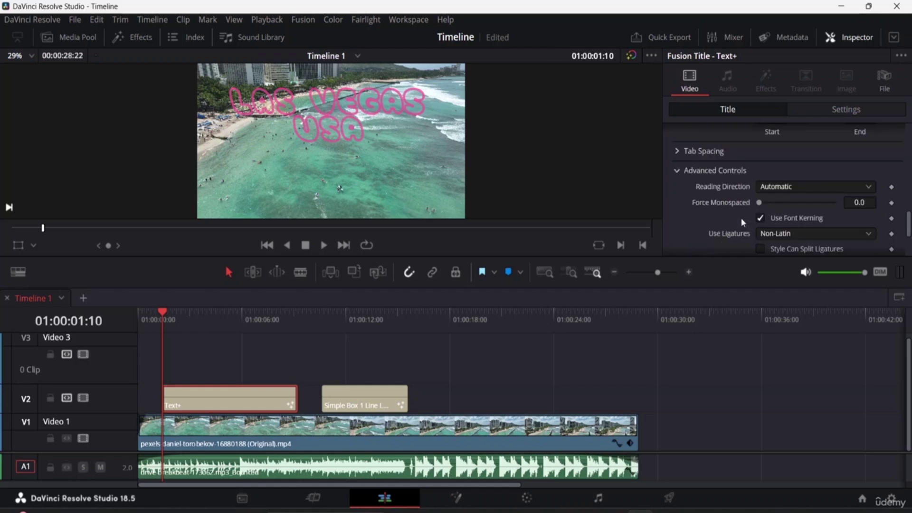
{"action": "scroll", "coordinate": [742, 209], "scroll_direction": "down", "scroll_amount": 3}
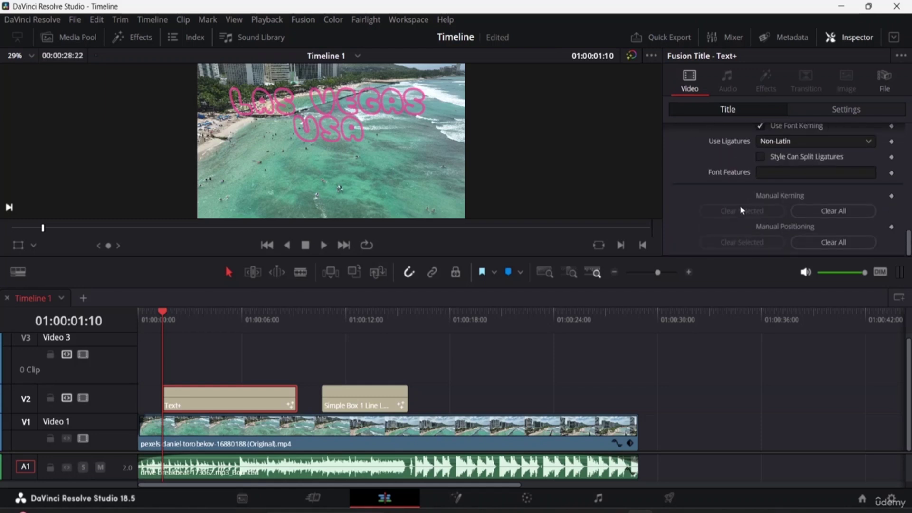
{"action": "scroll", "coordinate": [740, 204], "scroll_direction": "up", "scroll_amount": 10}
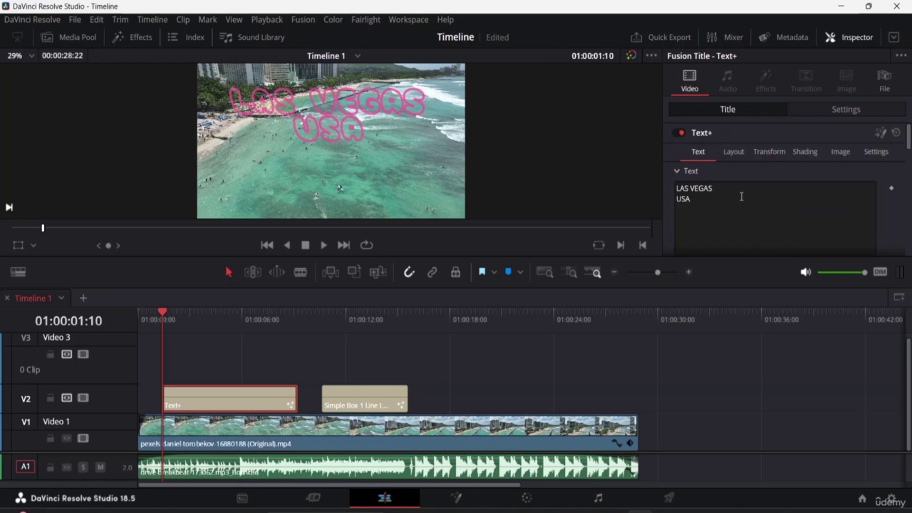
{"action": "scroll", "coordinate": [743, 203], "scroll_direction": "down", "scroll_amount": 1}
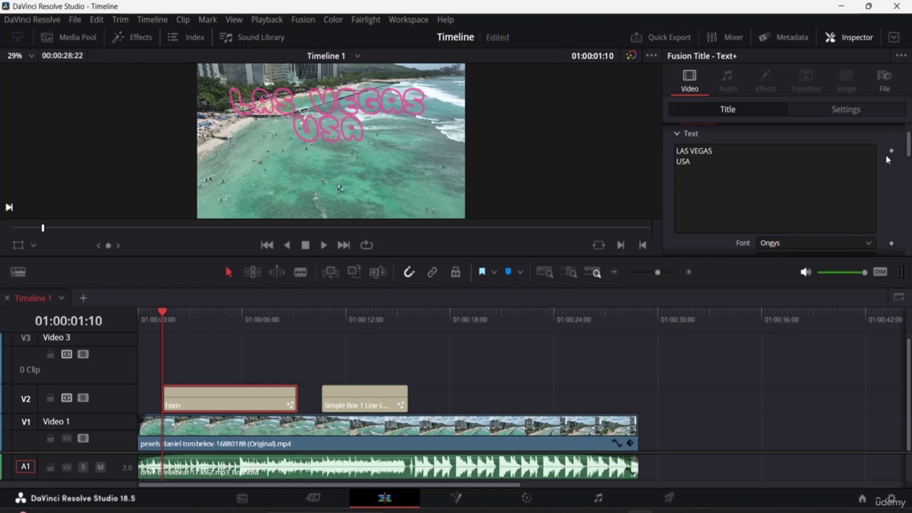
Try a horizontal position keyframe of 955.000 on the beach clip at 01:00:01:10, and reset the clip's position.
{"action": "scroll", "coordinate": [831, 178], "scroll_direction": "up", "scroll_amount": 1}
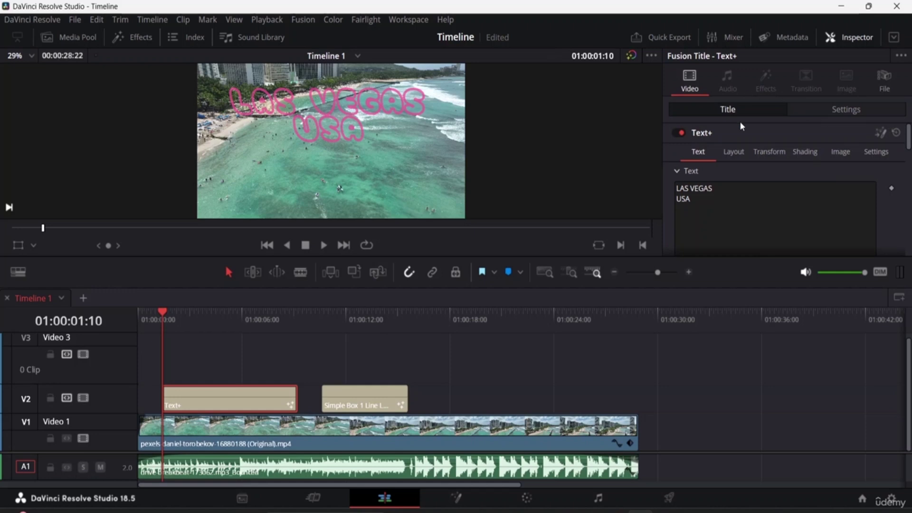
{"action": "left_click", "coordinate": [470, 428]}
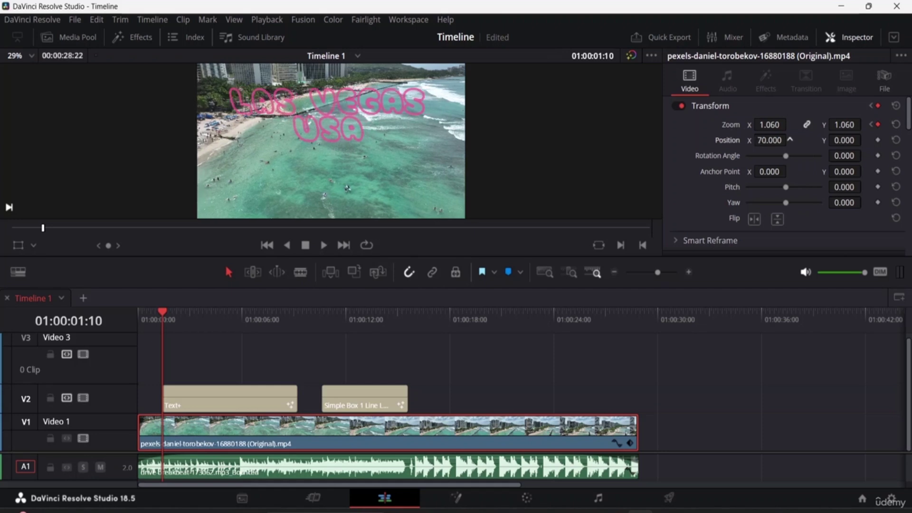
{"action": "left_click_drag", "start_coordinate": [770, 140], "coordinate": [790, 141]}
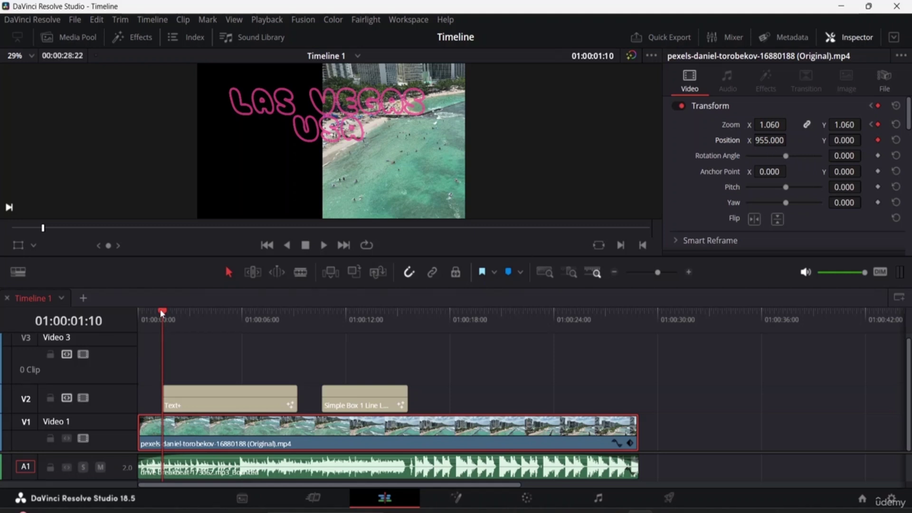
{"action": "left_click_drag", "start_coordinate": [161, 313], "coordinate": [196, 313]}
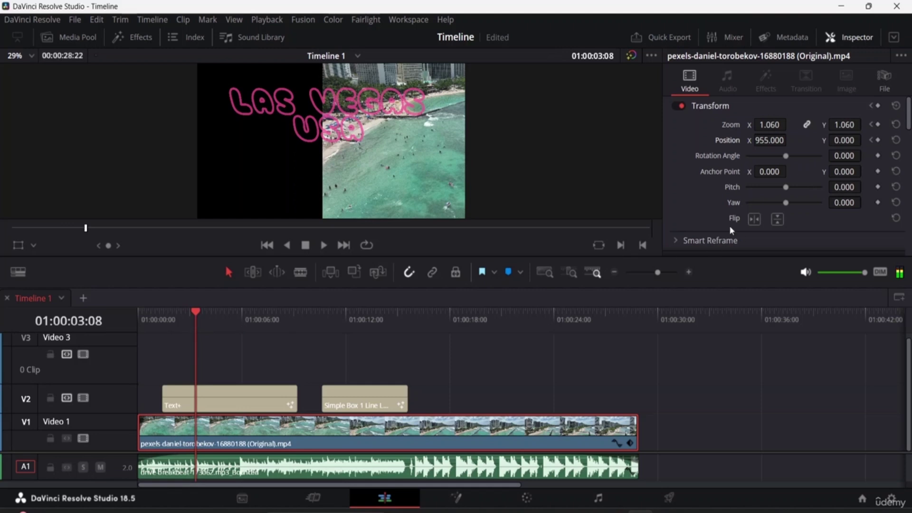
{"action": "left_click", "coordinate": [896, 140]}
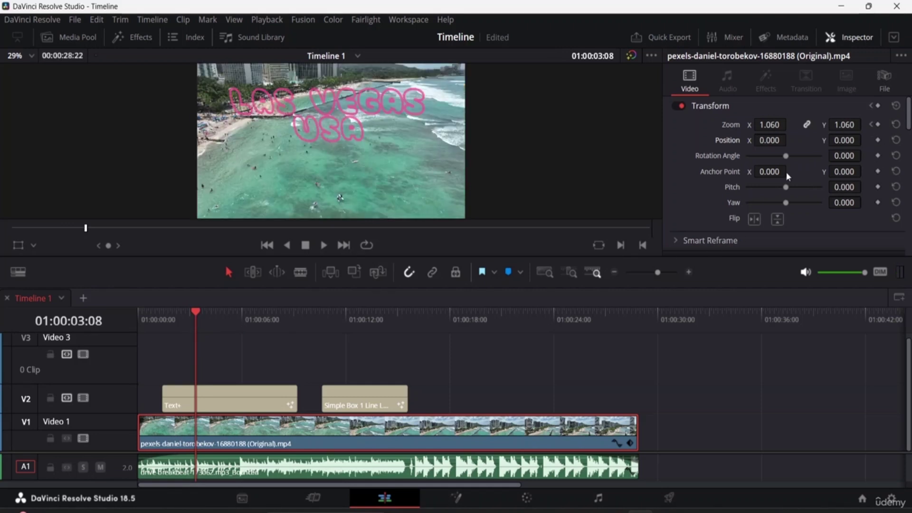
Play the beach clip's animation from the start of the timeline, and stop playback partway through the LAS VEGAS USA title.
{"action": "left_click_drag", "start_coordinate": [199, 307], "coordinate": [112, 312]}
{"action": "key", "text": "space"}
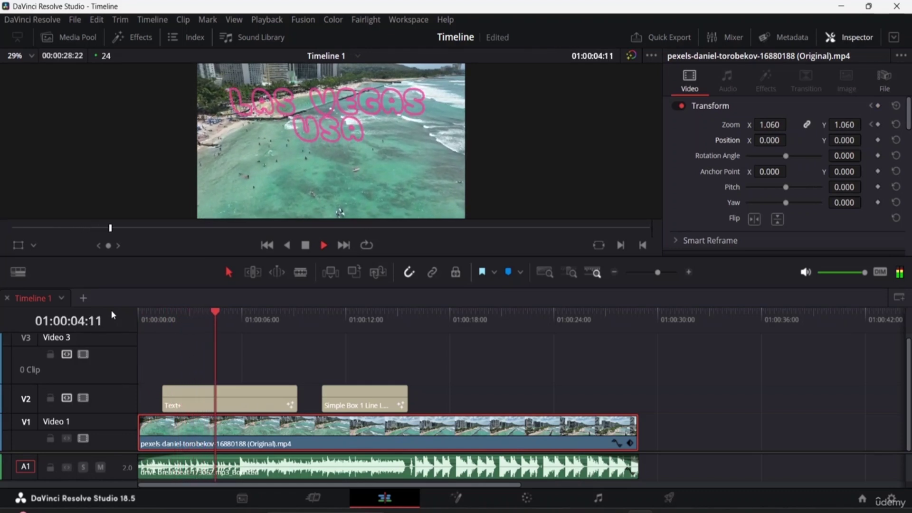
{"action": "key", "text": "space"}
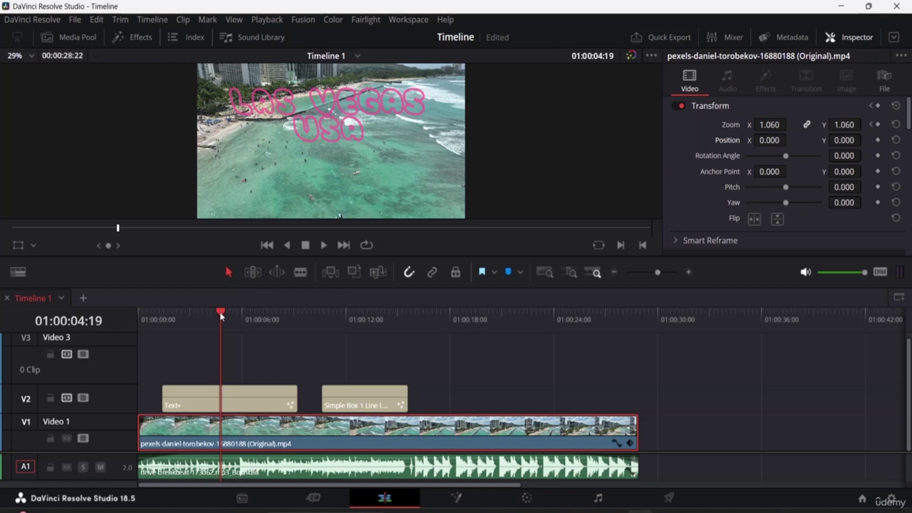
Keyframe the beach clip's horizontal position at 0.000 on 01:00:01:10 and at 631.000 on 01:00:04:05.
{"action": "left_click_drag", "start_coordinate": [219, 311], "coordinate": [162, 308]}
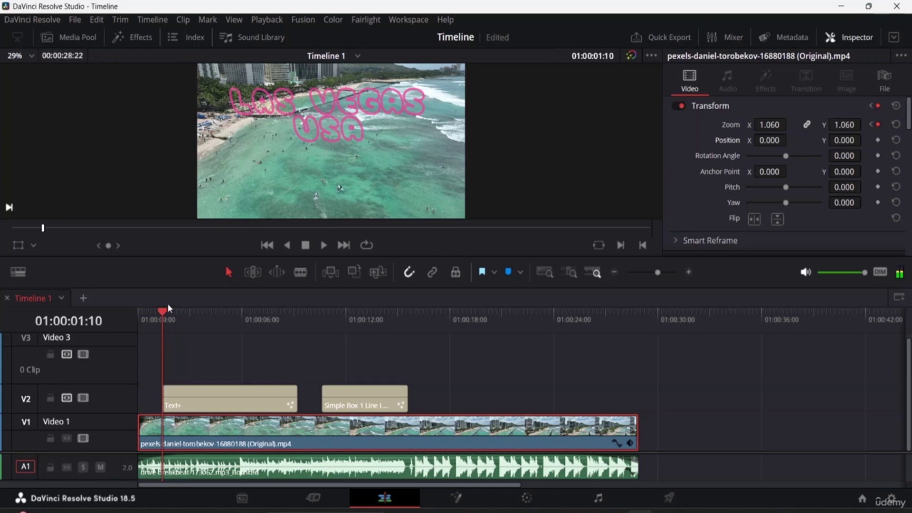
{"action": "left_click", "coordinate": [878, 140]}
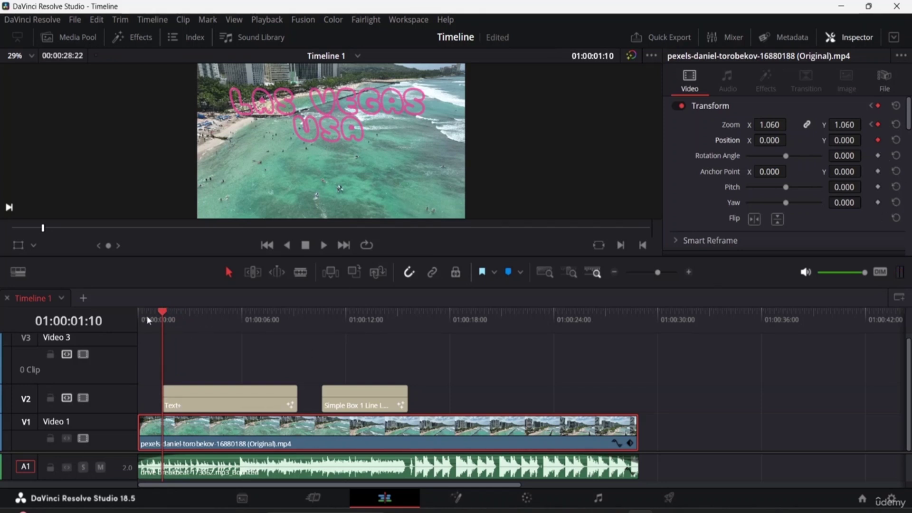
{"action": "left_click_drag", "start_coordinate": [177, 310], "coordinate": [212, 320]}
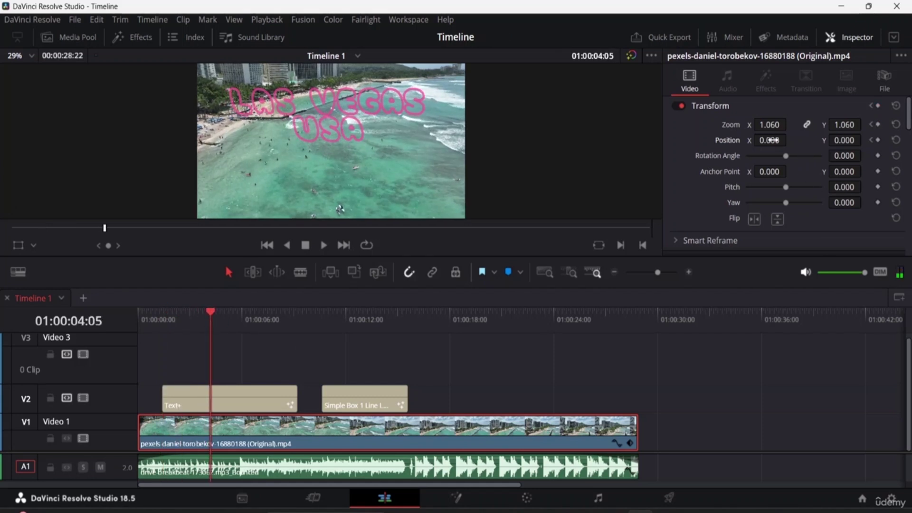
{"action": "left_click_drag", "start_coordinate": [768, 140], "coordinate": [818, 156]}
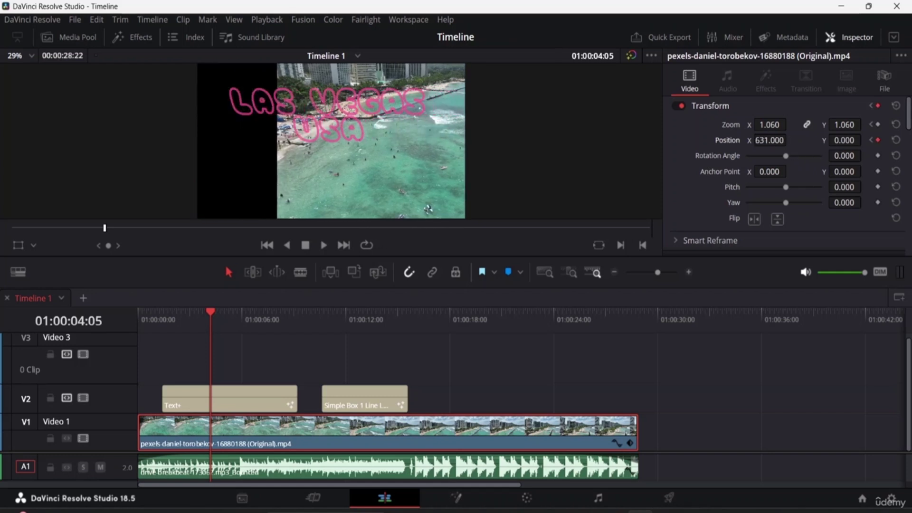
Keyframe the beach clip's Position X at 2021 at 01:00:04:05 and at 0 at 01:00:06:01.
{"action": "left_click_drag", "start_coordinate": [765, 140], "coordinate": [790, 140]}
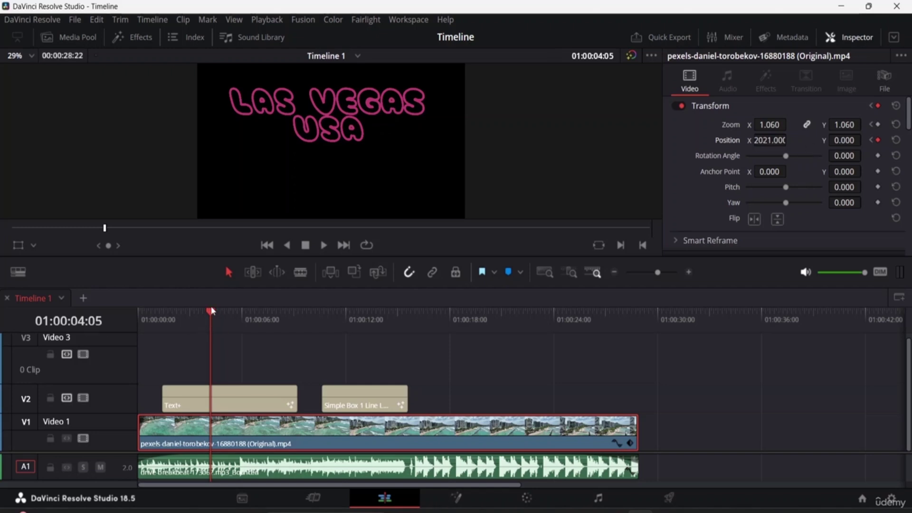
{"action": "left_click_drag", "start_coordinate": [212, 313], "coordinate": [244, 318]}
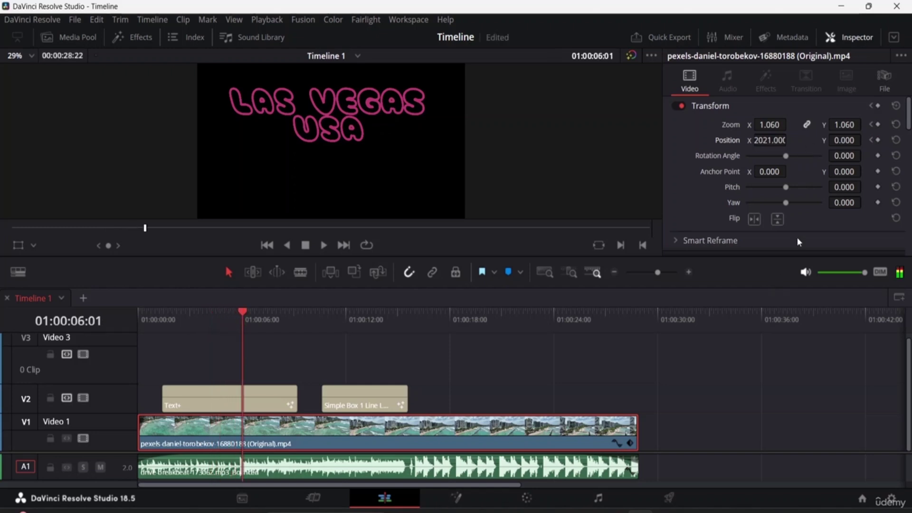
{"action": "left_click", "coordinate": [897, 143]}
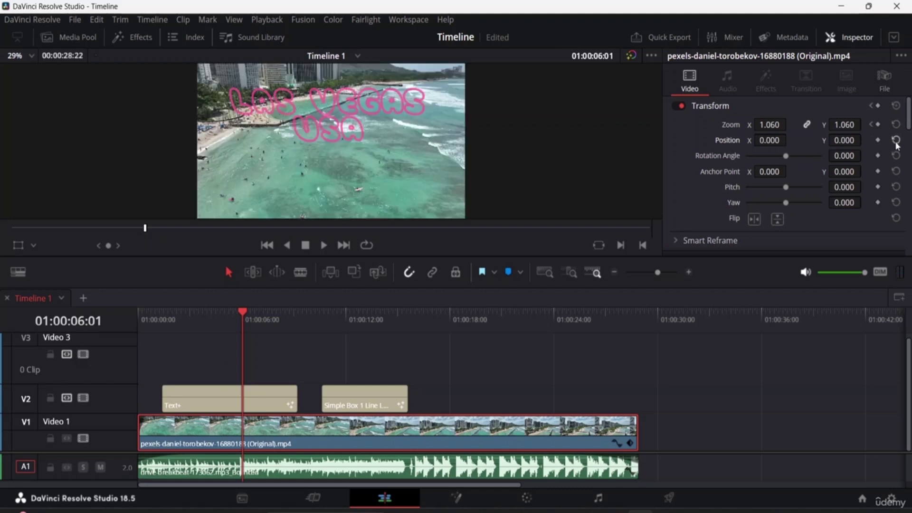
{"action": "key", "text": "ctrl+z"}
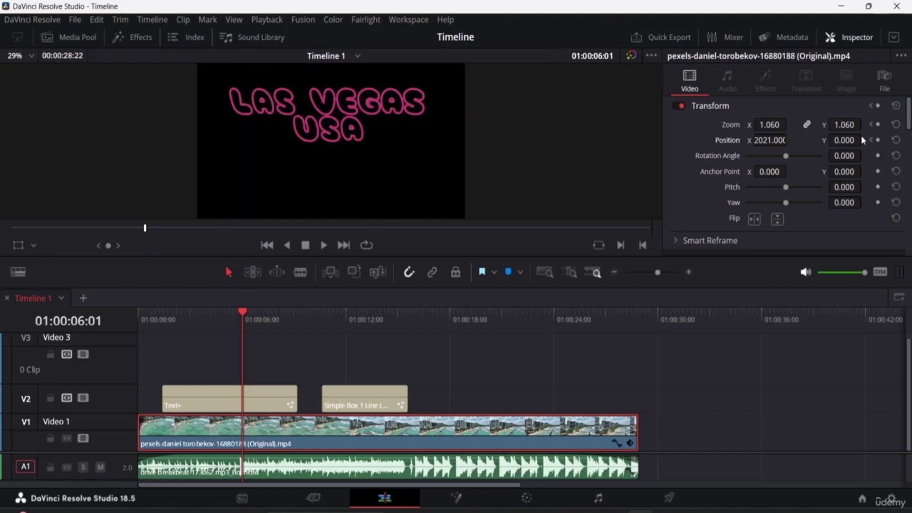
{"action": "left_click", "coordinate": [777, 141]}
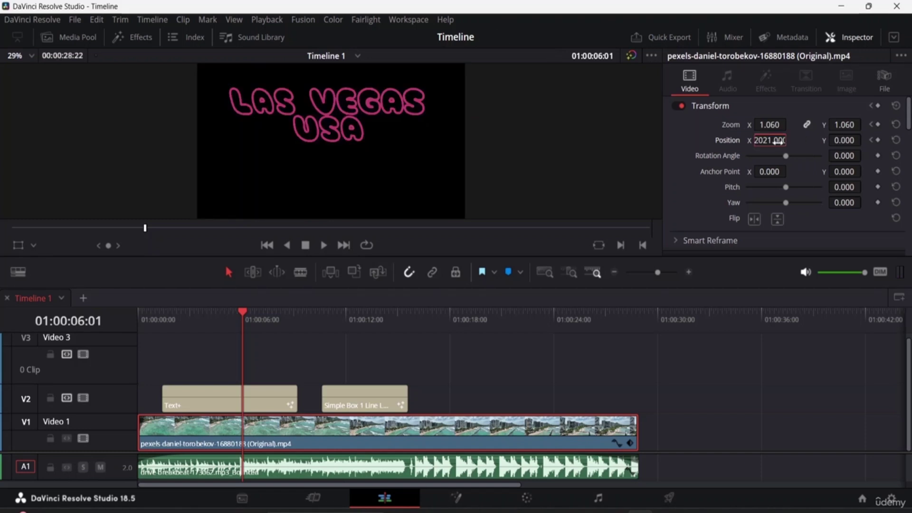
{"action": "type", "text": "0"}
{"action": "key", "text": "Return"}
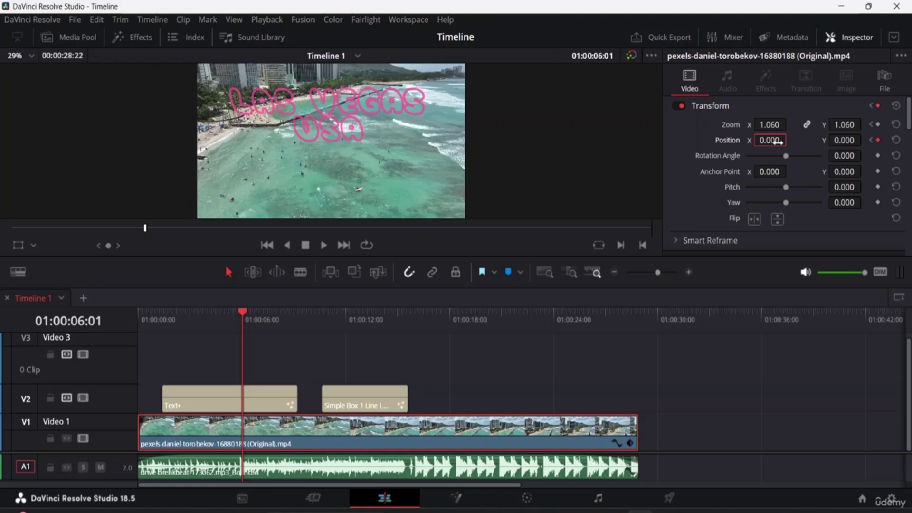
Play the timeline from the start to review the beach clip's position animation.
{"action": "left_click_drag", "start_coordinate": [242, 312], "coordinate": [107, 321]}
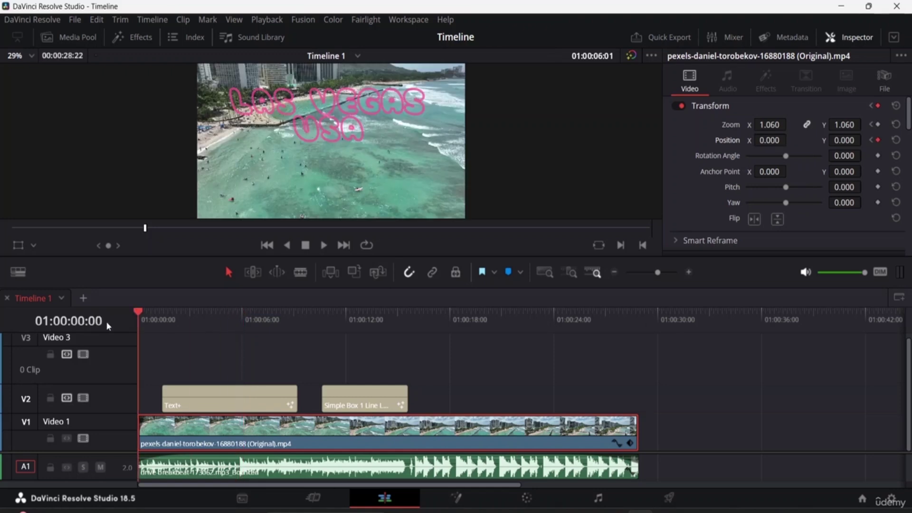
{"action": "key", "text": "space"}
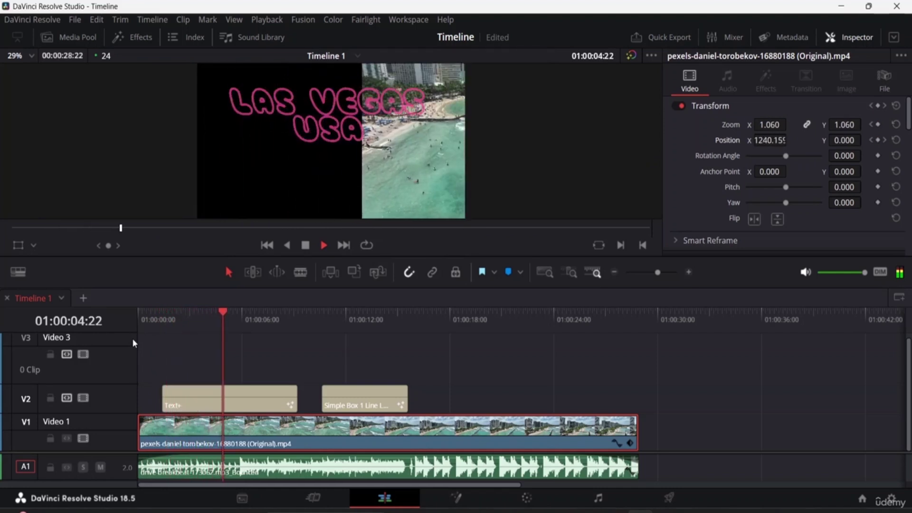
{"action": "key", "text": "space"}
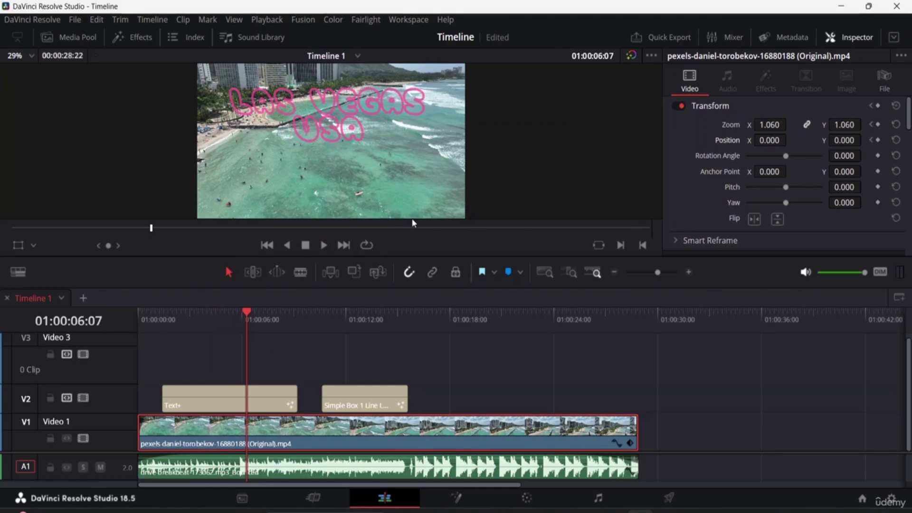
Select the LAS VEGAS USA title, go to its start at 01:00:01:10 and set its transform to apply to Characters.
{"action": "left_click", "coordinate": [211, 398]}
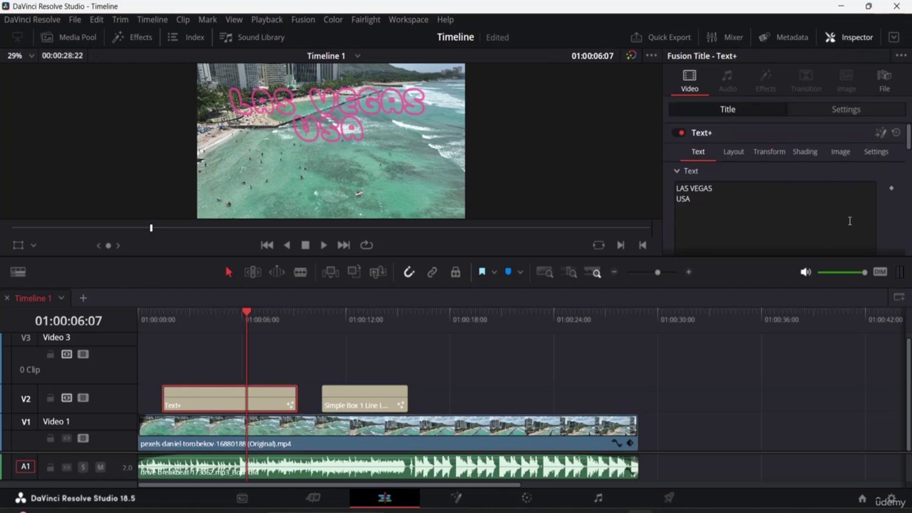
{"action": "left_click", "coordinate": [781, 155]}
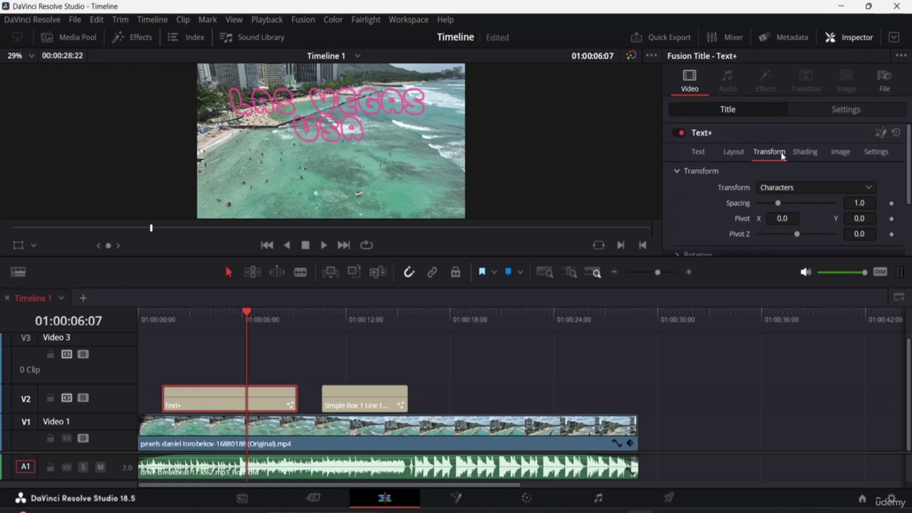
{"action": "scroll", "coordinate": [783, 156], "scroll_direction": "down", "scroll_amount": 2}
{"action": "scroll", "coordinate": [783, 157], "scroll_direction": "up", "scroll_amount": 1}
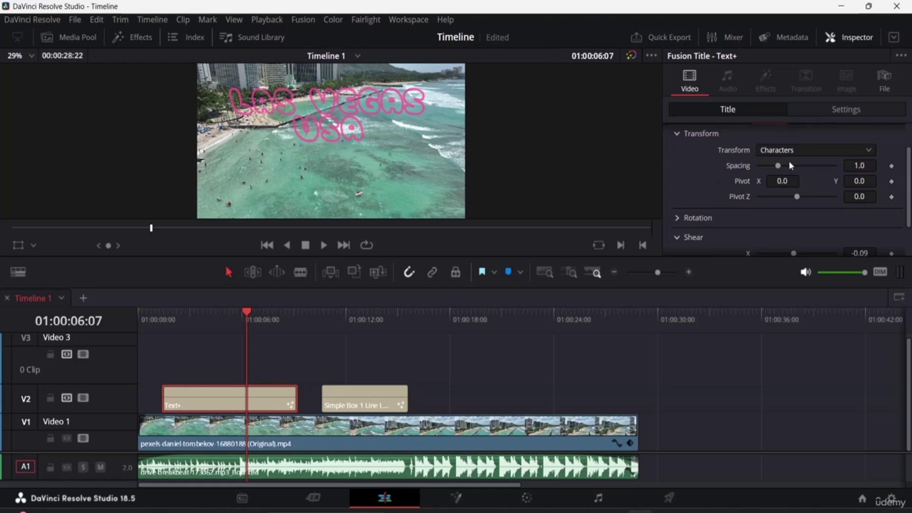
{"action": "scroll", "coordinate": [790, 162], "scroll_direction": "down", "scroll_amount": 1}
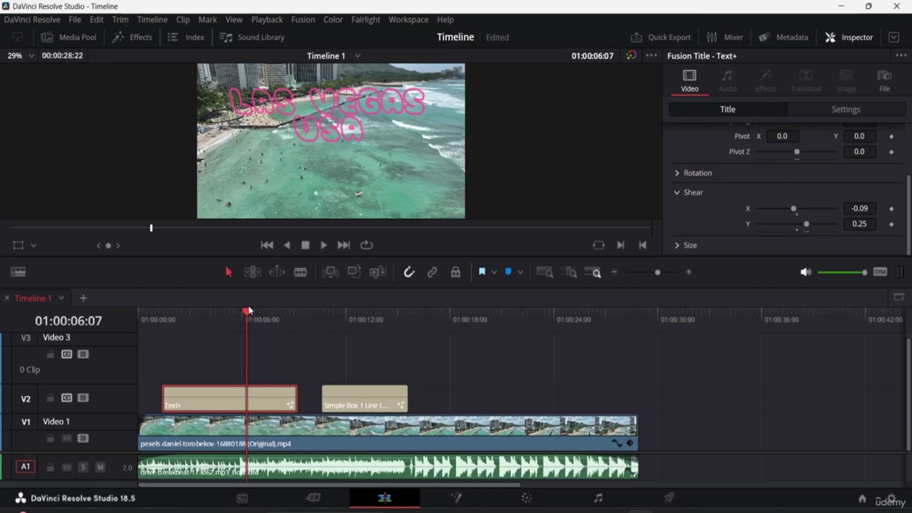
{"action": "left_click_drag", "start_coordinate": [249, 310], "coordinate": [166, 313]}
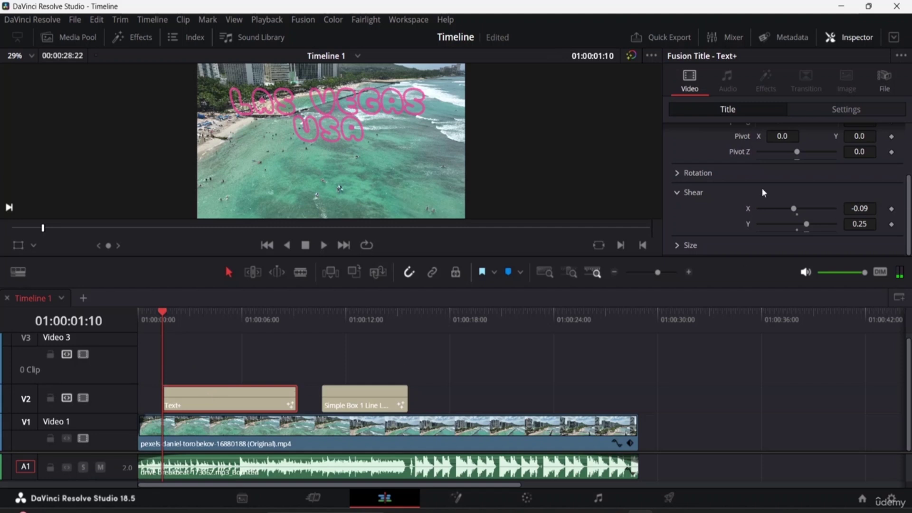
{"action": "scroll", "coordinate": [775, 189], "scroll_direction": "up", "scroll_amount": 3}
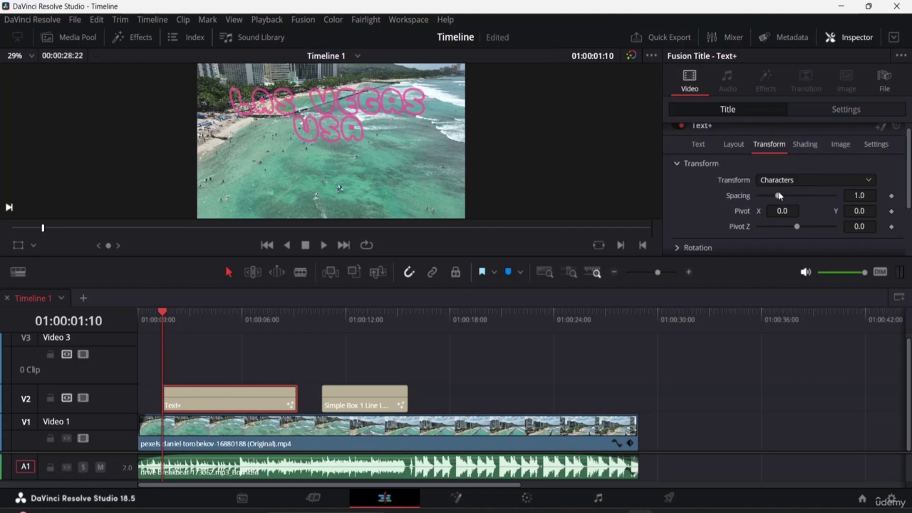
{"action": "left_click", "coordinate": [804, 184]}
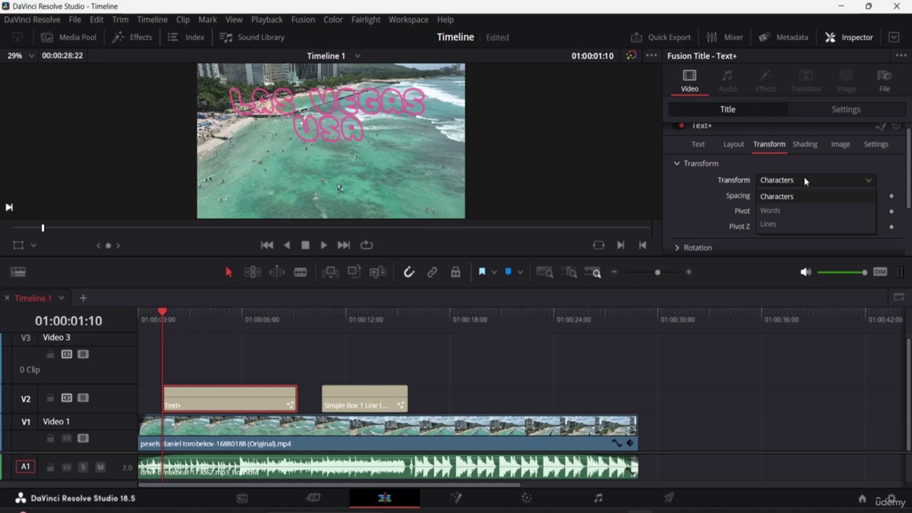
{"action": "left_click", "coordinate": [785, 198]}
Add a Rotation X keyframe of 320.8 to the title at 01:00:01:10.
{"action": "scroll", "coordinate": [783, 194], "scroll_direction": "down", "scroll_amount": 3}
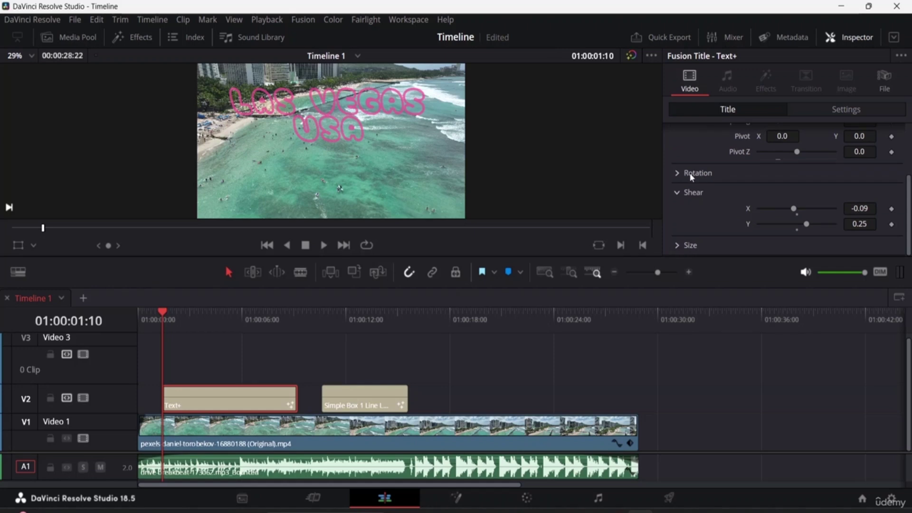
{"action": "left_click", "coordinate": [677, 175]}
{"action": "scroll", "coordinate": [827, 190], "scroll_direction": "down", "scroll_amount": 3}
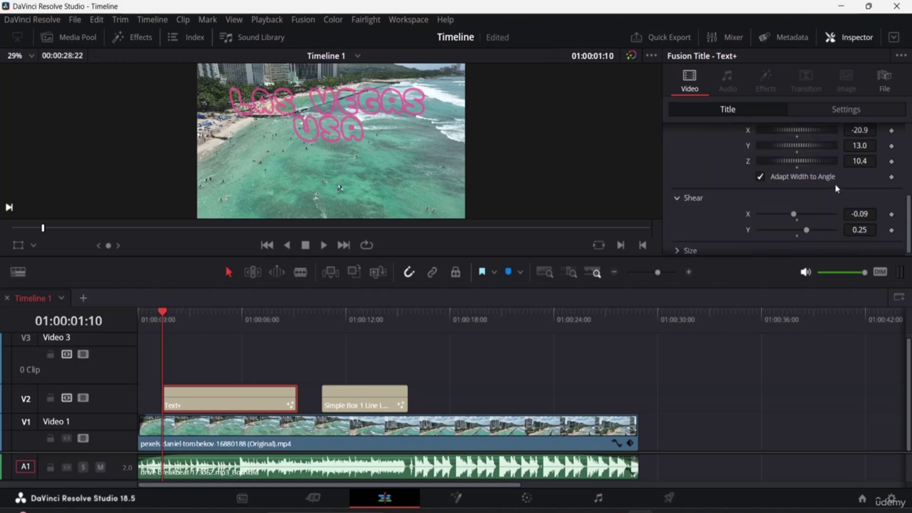
{"action": "scroll", "coordinate": [835, 184], "scroll_direction": "up", "scroll_amount": 3}
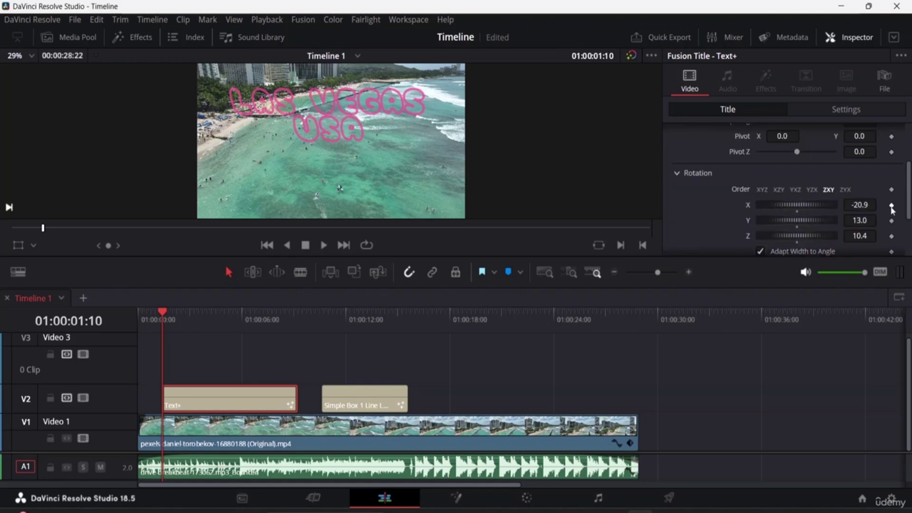
{"action": "left_click", "coordinate": [891, 206]}
{"action": "left_click_drag", "start_coordinate": [802, 208], "coordinate": [877, 209]}
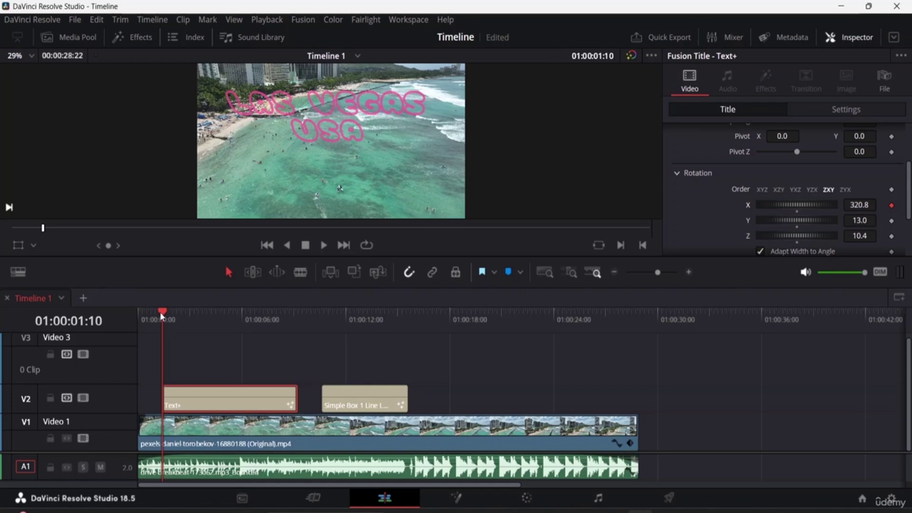
At 01:00:04:19, set the title's Rotation Y to -360.0.
{"action": "left_click_drag", "start_coordinate": [161, 312], "coordinate": [218, 321]}
{"action": "left_click", "coordinate": [220, 320]}
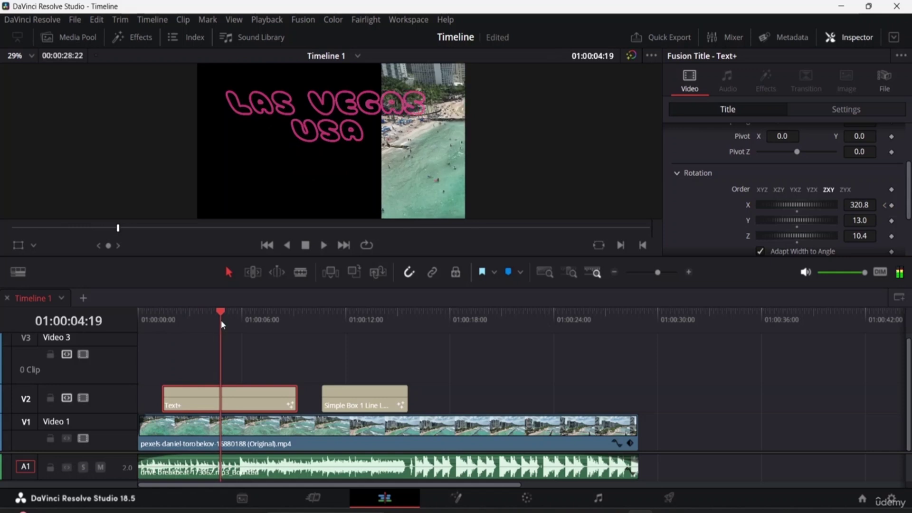
{"action": "left_click_drag", "start_coordinate": [804, 219], "coordinate": [719, 212]}
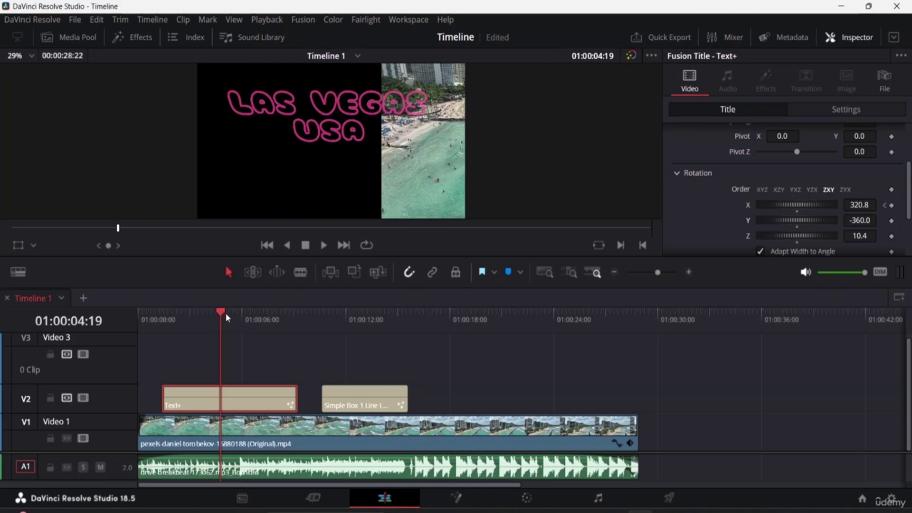
Play the timeline from the start to check the title's rotation.
{"action": "left_click_drag", "start_coordinate": [221, 312], "coordinate": [111, 299]}
{"action": "key", "text": "space"}
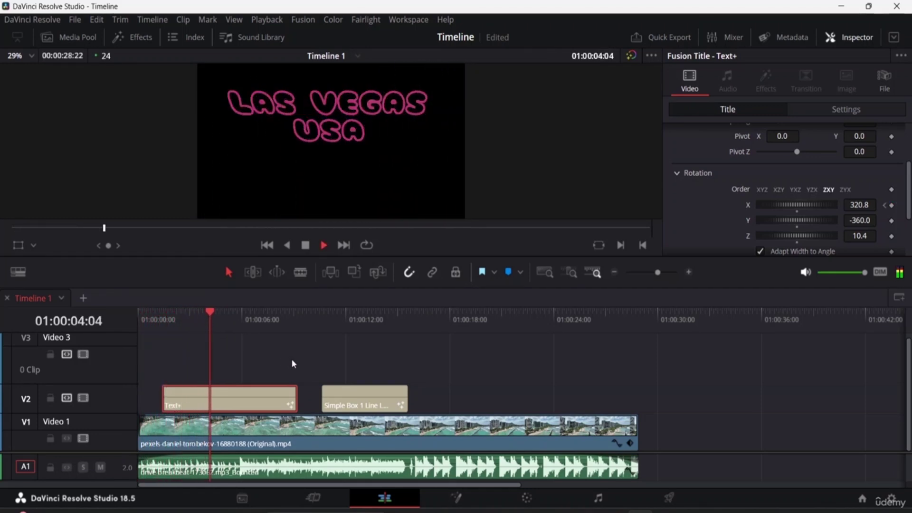
{"action": "key", "text": "space"}
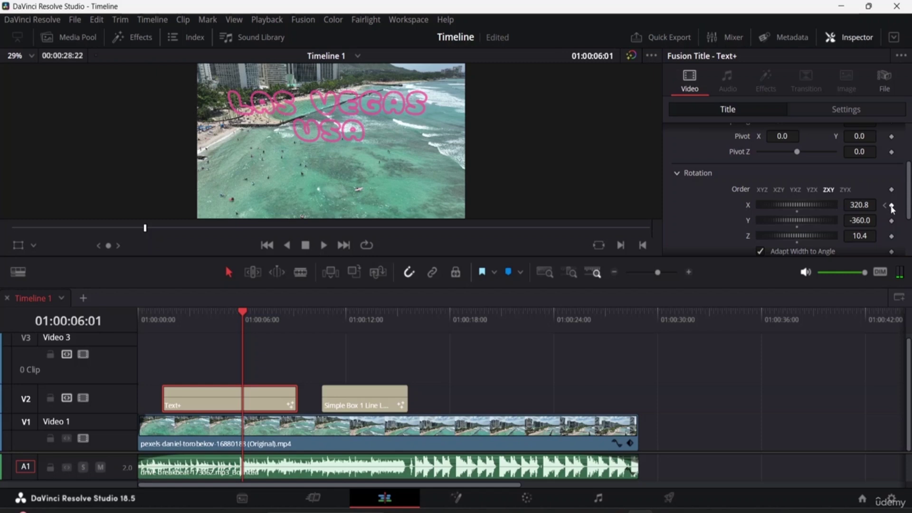
Return to the title's start at 01:00:01:10 and set its Rotation X keyframe to 326.0.
{"action": "left_click_drag", "start_coordinate": [246, 312], "coordinate": [169, 309]}
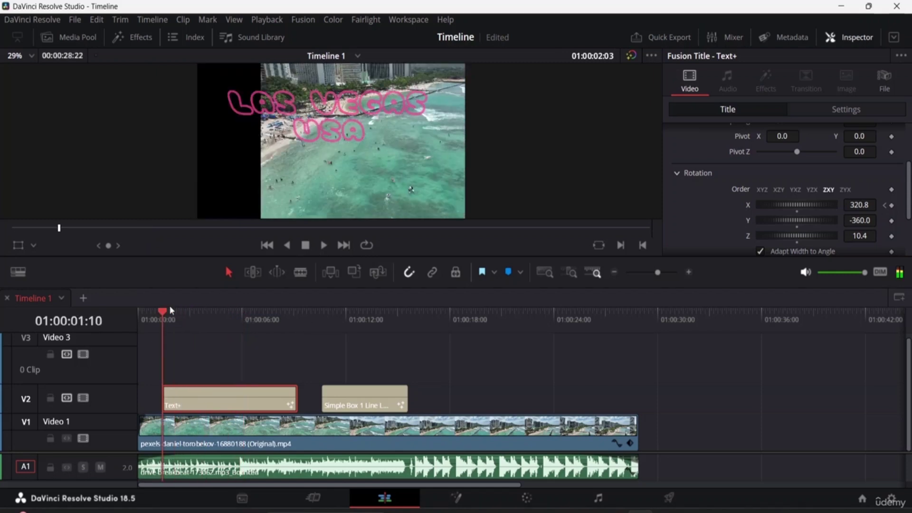
{"action": "left_click", "coordinate": [893, 206]}
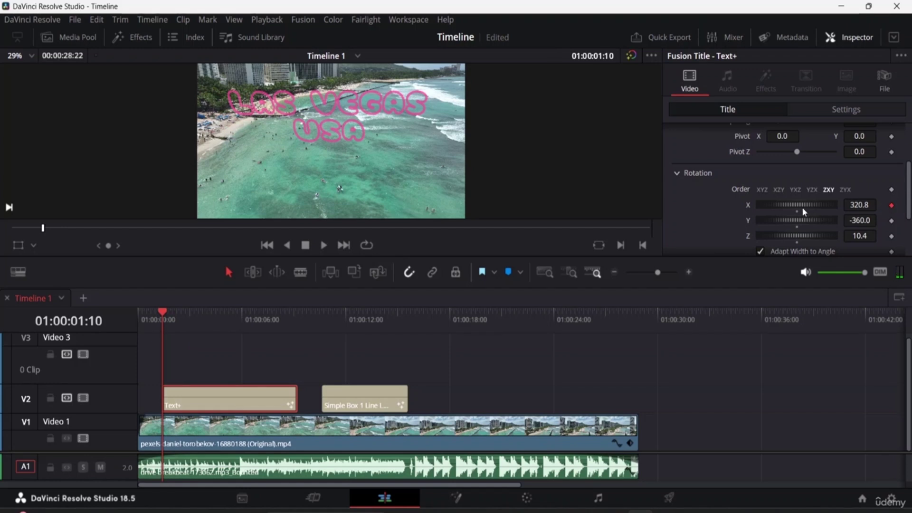
{"action": "mouse_move", "coordinate": [801, 208]}
{"action": "left_mouse_down"}
{"action": "mouse_move", "coordinate": [814, 205]}
{"action": "mouse_move", "coordinate": [801, 207]}
{"action": "left_mouse_up"}
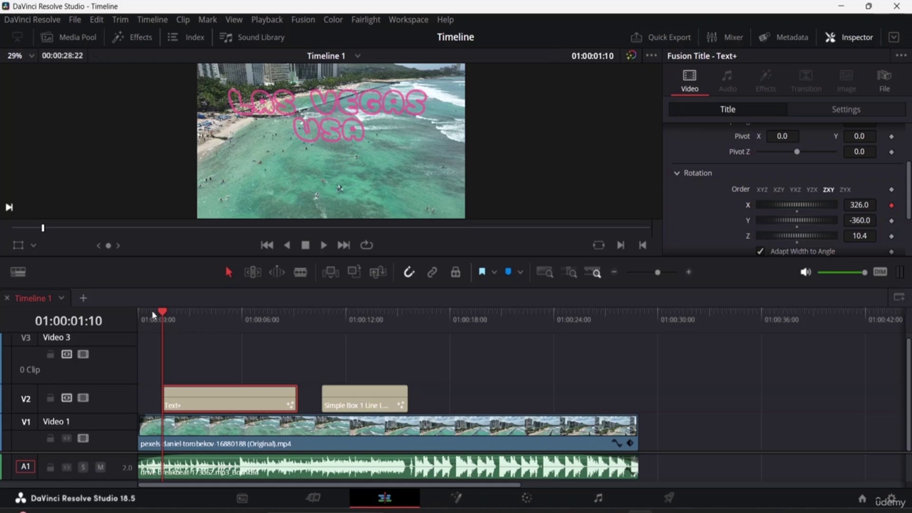
At 01:00:04:05, try a Rotation X keyframe of 665.1 on the title, remove it, and add a keyframe at 326.0 instead.
{"action": "left_click_drag", "start_coordinate": [161, 311], "coordinate": [212, 323]}
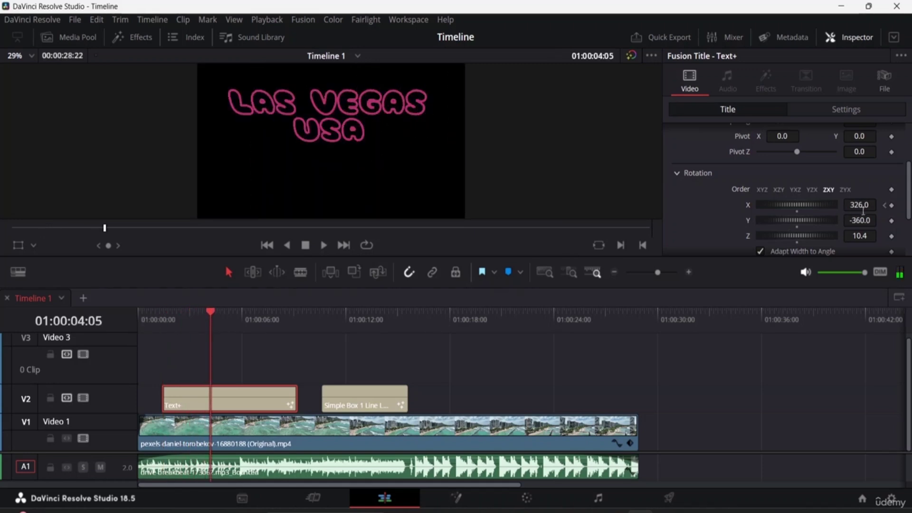
{"action": "left_click", "coordinate": [892, 206]}
{"action": "left_click_drag", "start_coordinate": [798, 208], "coordinate": [876, 238]}
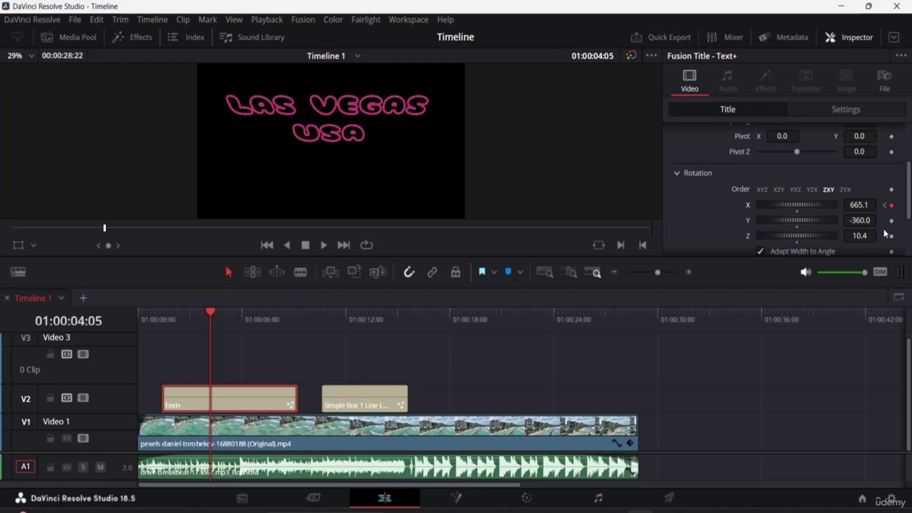
{"action": "left_click", "coordinate": [892, 205]}
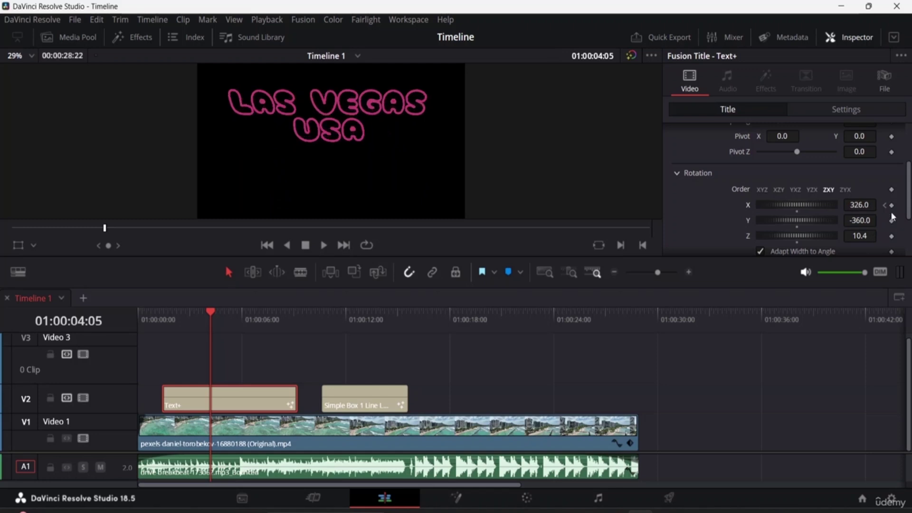
{"action": "left_click", "coordinate": [892, 206]}
Play from the title's start to about 01:00:04:06 to review its Rotation X keyframes.
{"action": "left_click_drag", "start_coordinate": [217, 309], "coordinate": [166, 309]}
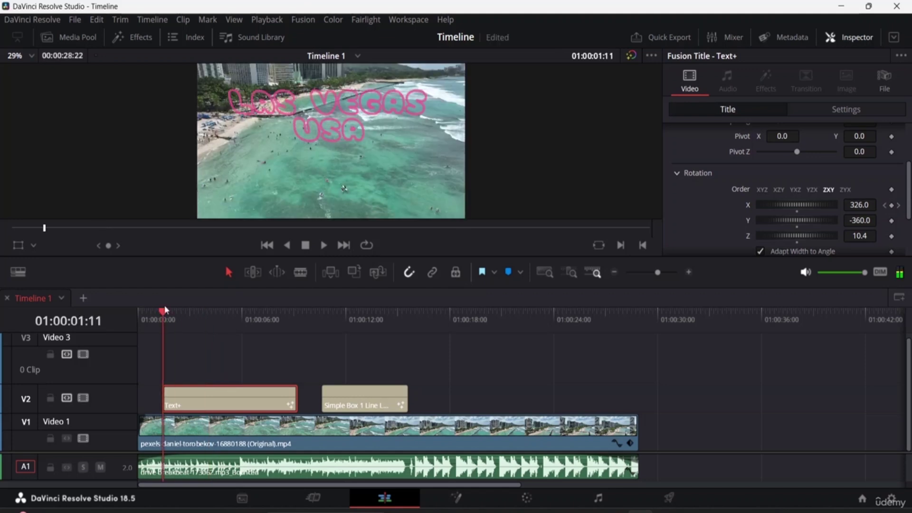
{"action": "key", "text": "space"}
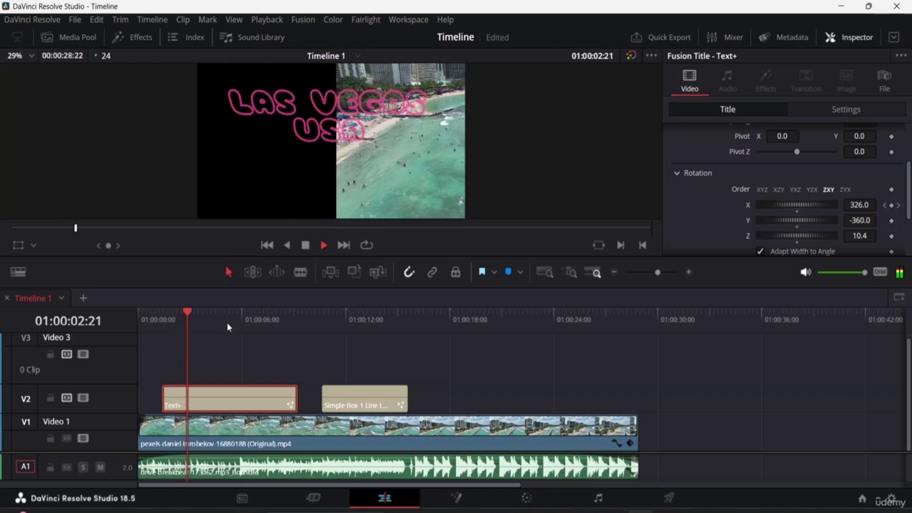
{"action": "key", "text": "space"}
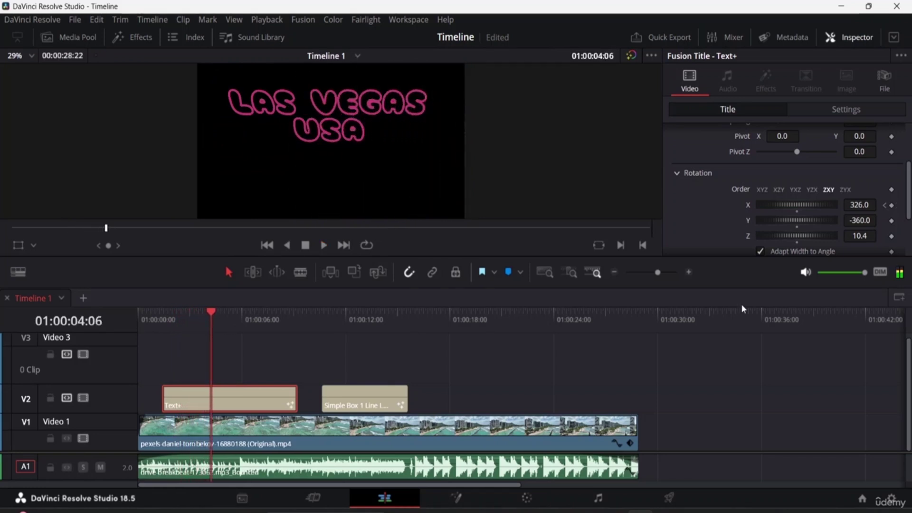
Keyframe the LAS VEGAS USA title's Rotation Y at -673.0 at 01:00:07:07 and at -477.3 at 01:00:09:06.
{"action": "left_click", "coordinate": [884, 206]}
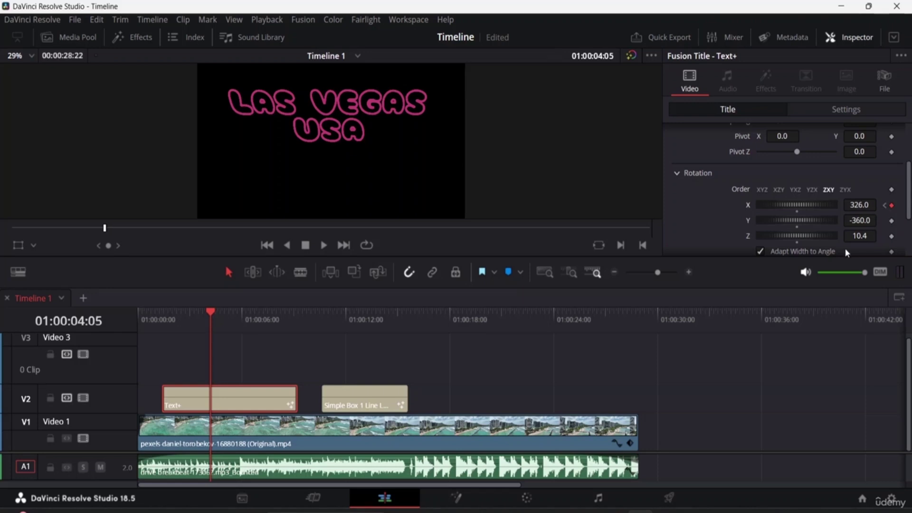
{"action": "left_click_drag", "start_coordinate": [211, 309], "coordinate": [264, 318]}
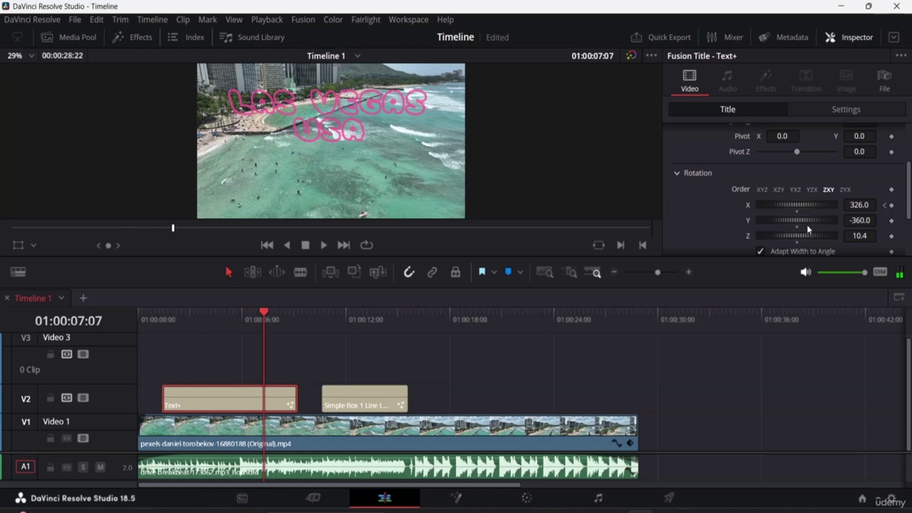
{"action": "left_click_drag", "start_coordinate": [807, 220], "coordinate": [732, 215]}
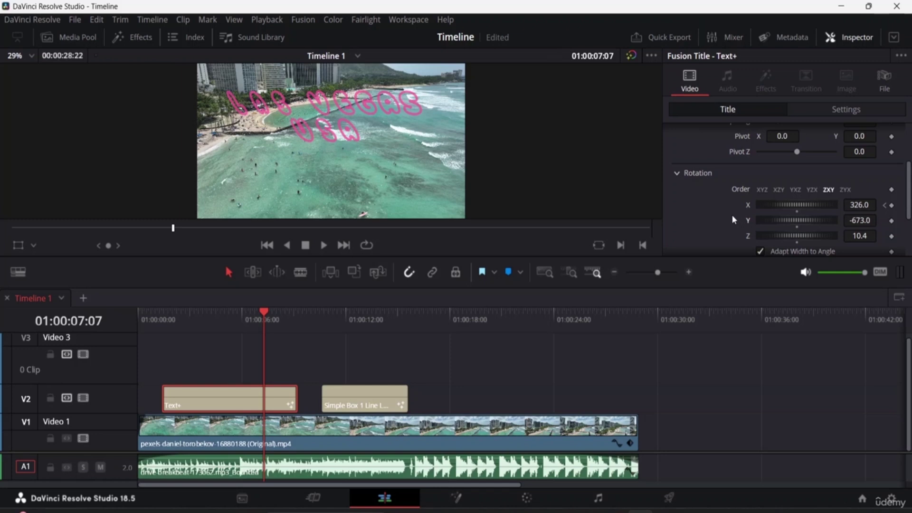
{"action": "left_click", "coordinate": [891, 221]}
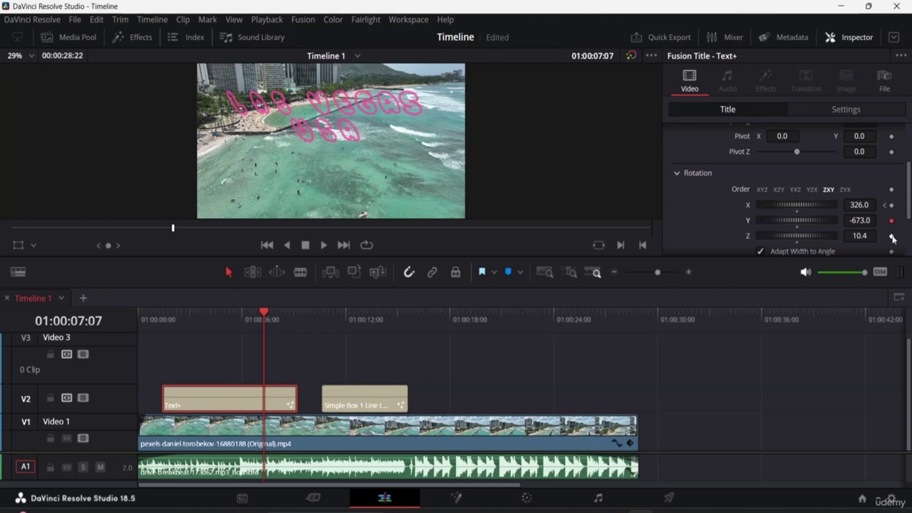
{"action": "left_click_drag", "start_coordinate": [266, 312], "coordinate": [298, 315]}
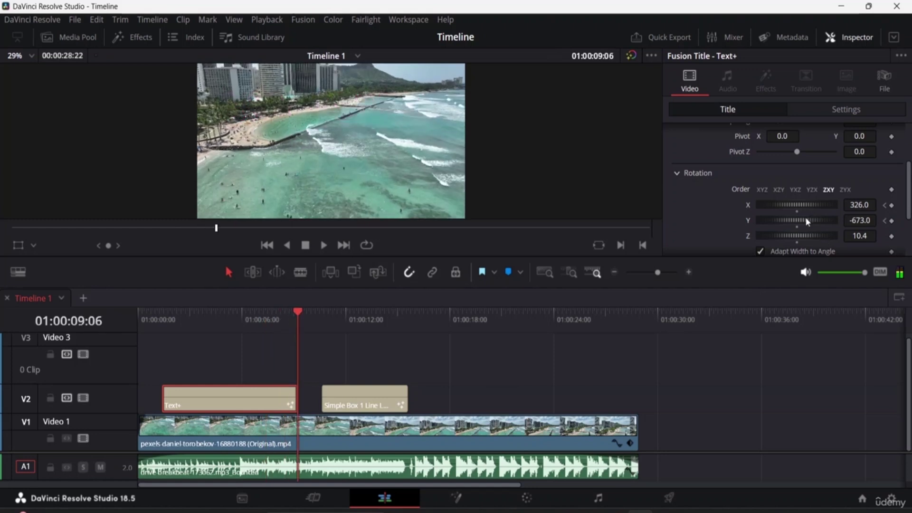
{"action": "left_click_drag", "start_coordinate": [798, 217], "coordinate": [835, 216]}
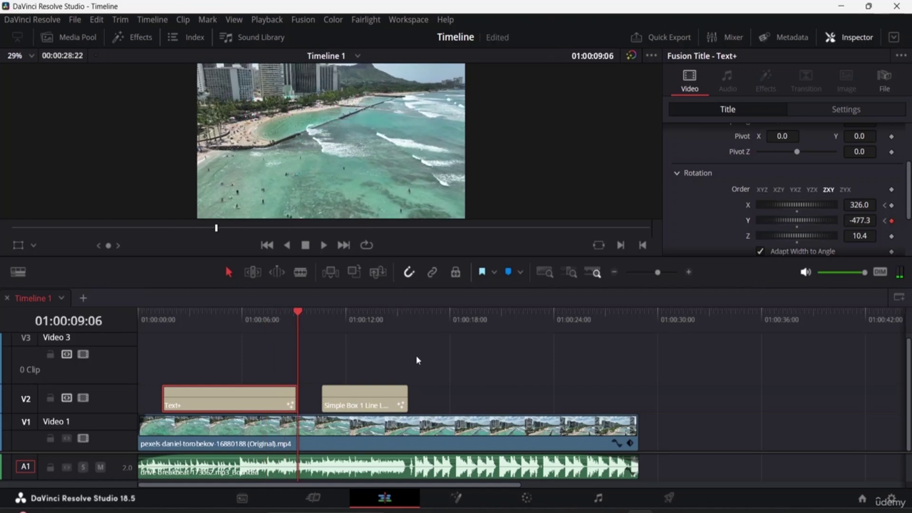
Play from the title's start at 01:00:01:10 to about 01:00:10:06 to review its Rotation Y animation.
{"action": "left_click", "coordinate": [162, 325]}
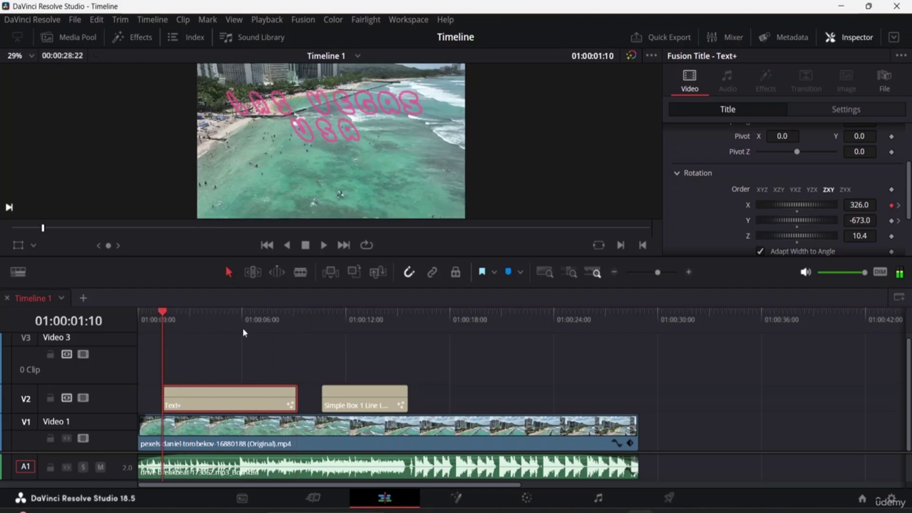
{"action": "key", "text": "space"}
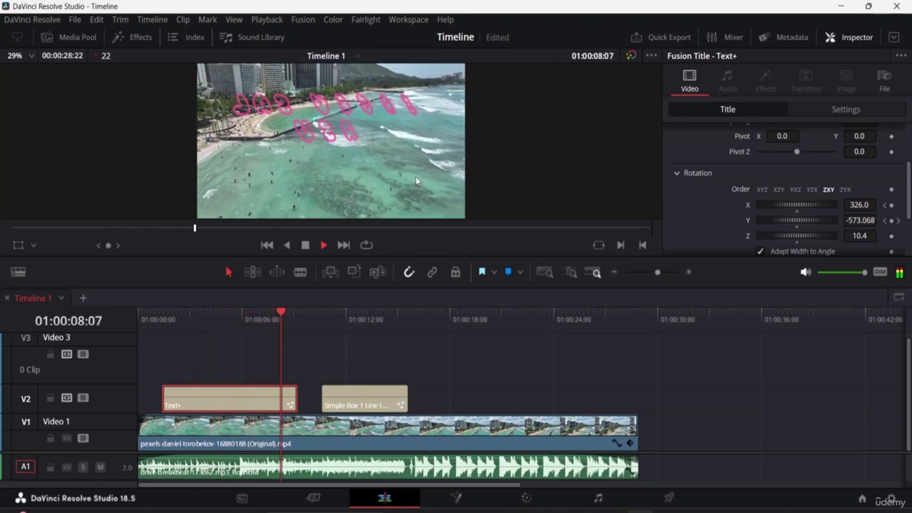
{"action": "key", "text": "space"}
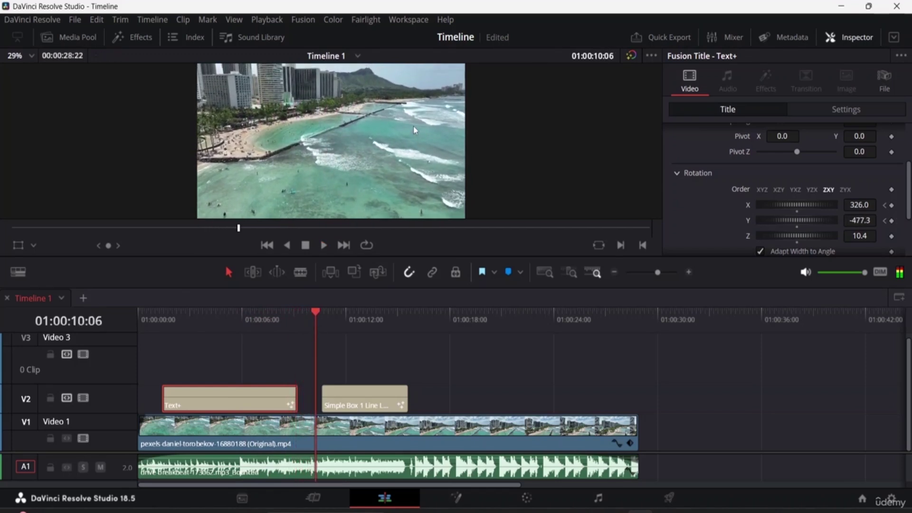
Select the Simple Box 1 Line Lower Third title and, at 01:00:12:00, look through its Controls, User and Settings parameters for something to animate.
{"action": "scroll", "coordinate": [803, 223], "scroll_direction": "down", "scroll_amount": 3}
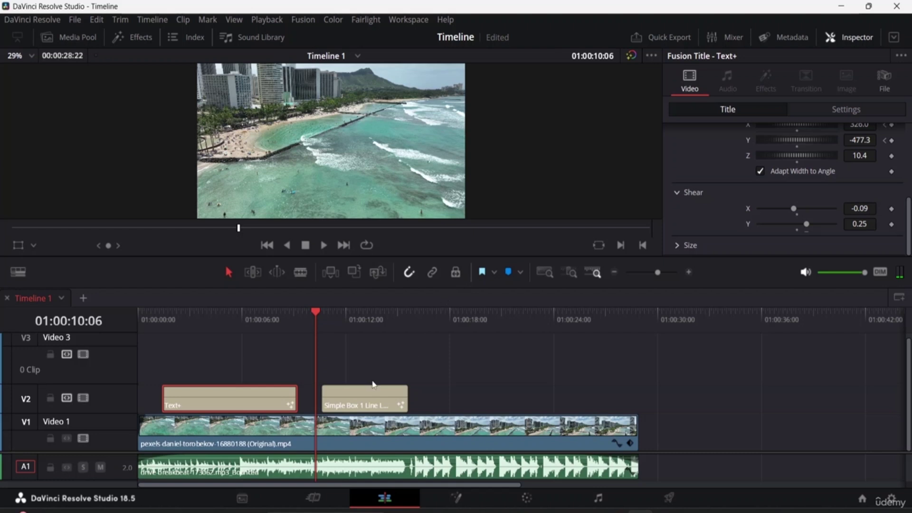
{"action": "left_click", "coordinate": [367, 402]}
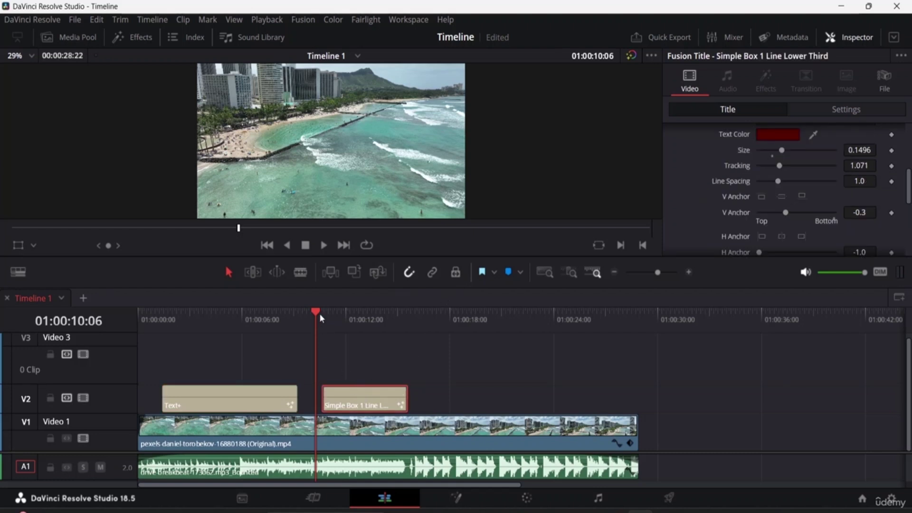
{"action": "left_click_drag", "start_coordinate": [318, 312], "coordinate": [346, 312]}
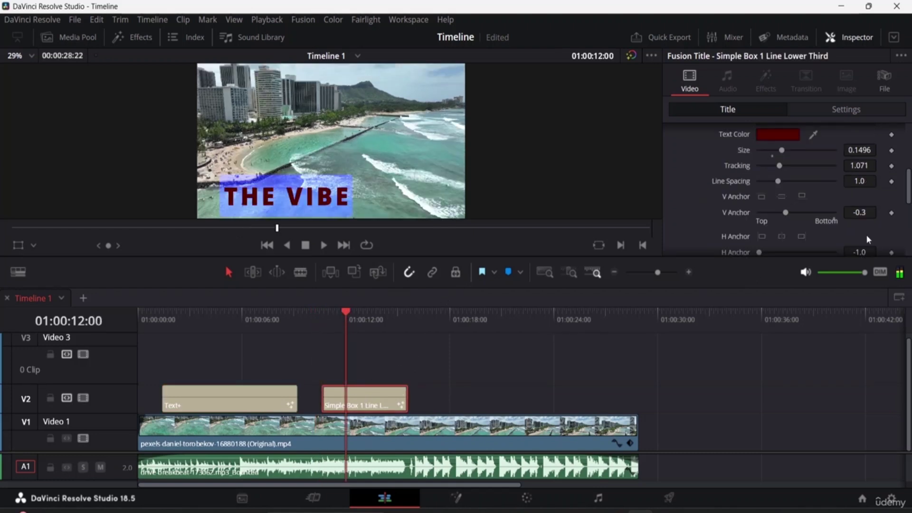
{"action": "scroll", "coordinate": [802, 197], "scroll_direction": "down", "scroll_amount": 3}
{"action": "scroll", "coordinate": [802, 193], "scroll_direction": "up", "scroll_amount": 10}
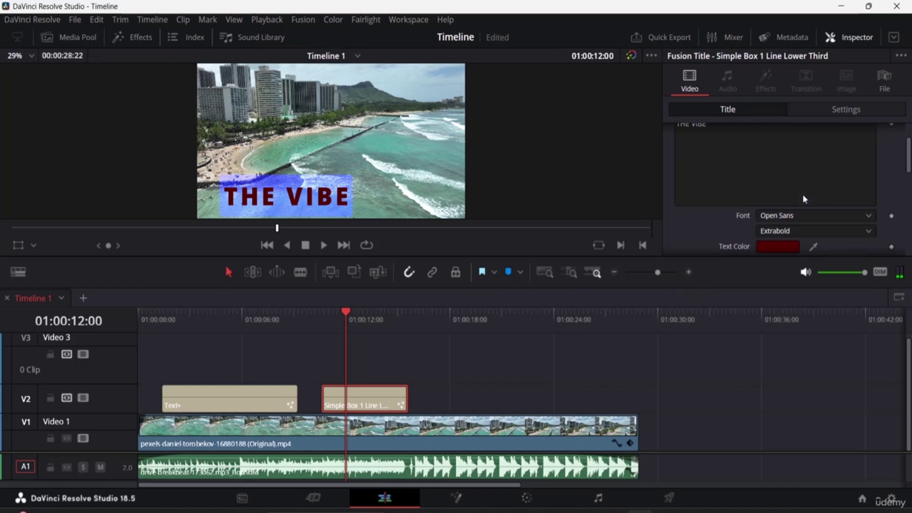
{"action": "scroll", "coordinate": [803, 194], "scroll_direction": "up", "scroll_amount": 1}
{"action": "scroll", "coordinate": [802, 193], "scroll_direction": "down", "scroll_amount": 3}
{"action": "scroll", "coordinate": [803, 194], "scroll_direction": "up", "scroll_amount": 4}
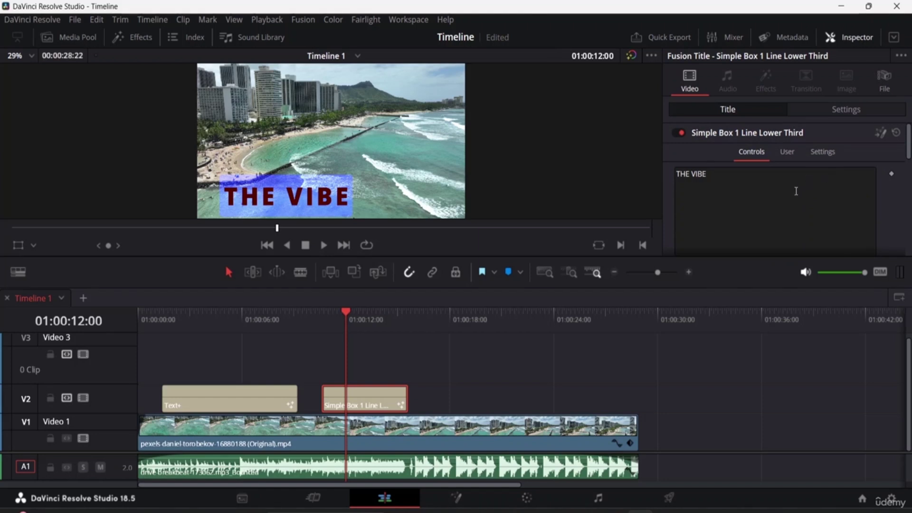
{"action": "left_click", "coordinate": [819, 153]}
{"action": "scroll", "coordinate": [749, 221], "scroll_direction": "down", "scroll_amount": 2}
{"action": "scroll", "coordinate": [753, 210], "scroll_direction": "up", "scroll_amount": 2}
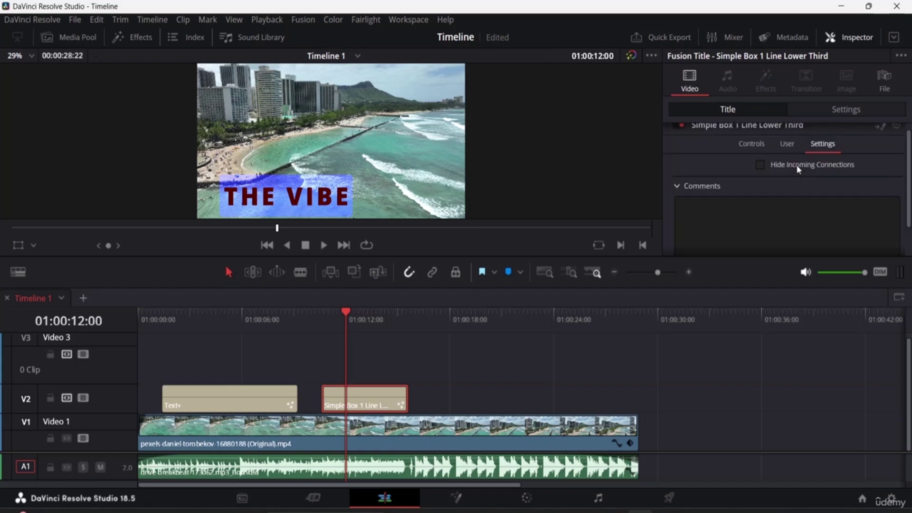
{"action": "left_click", "coordinate": [784, 151]}
{"action": "left_click", "coordinate": [755, 153]}
{"action": "scroll", "coordinate": [760, 173], "scroll_direction": "down", "scroll_amount": 6}
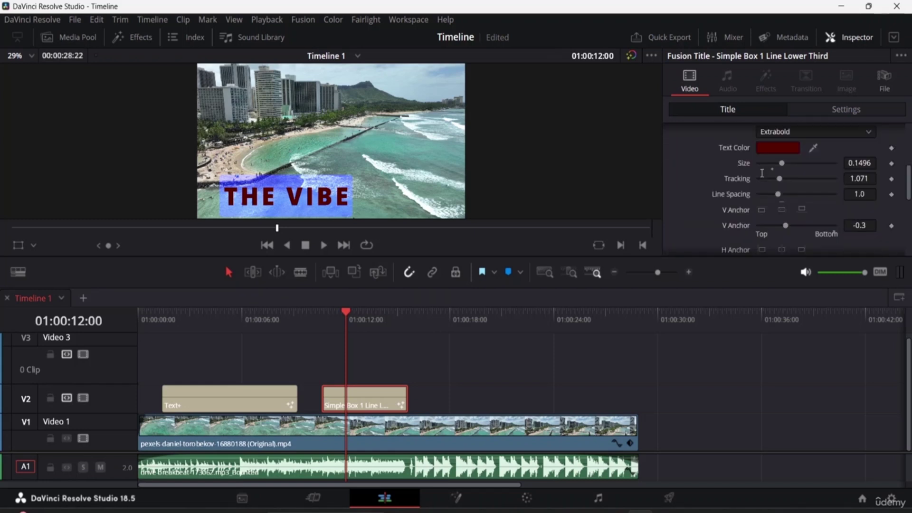
{"action": "scroll", "coordinate": [762, 176], "scroll_direction": "down", "scroll_amount": 2}
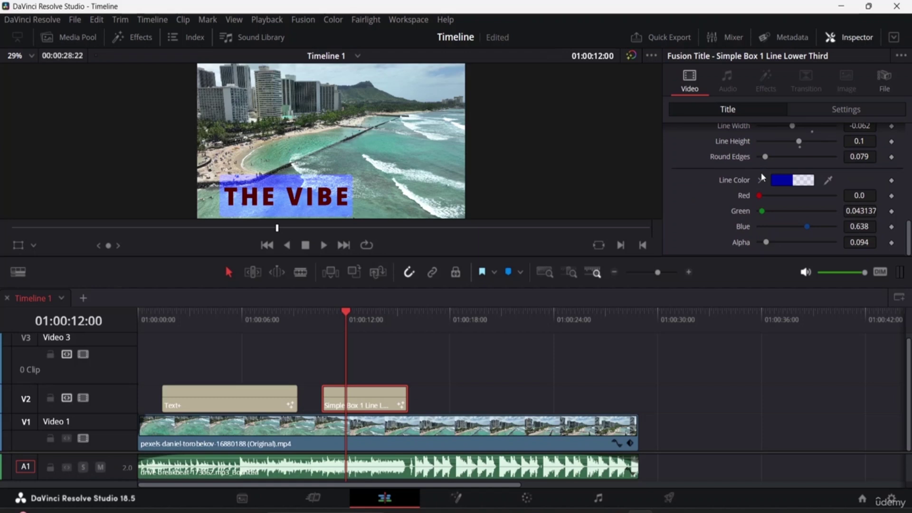
{"action": "scroll", "coordinate": [762, 177], "scroll_direction": "up", "scroll_amount": 7}
{"action": "scroll", "coordinate": [762, 177], "scroll_direction": "down", "scroll_amount": 5}
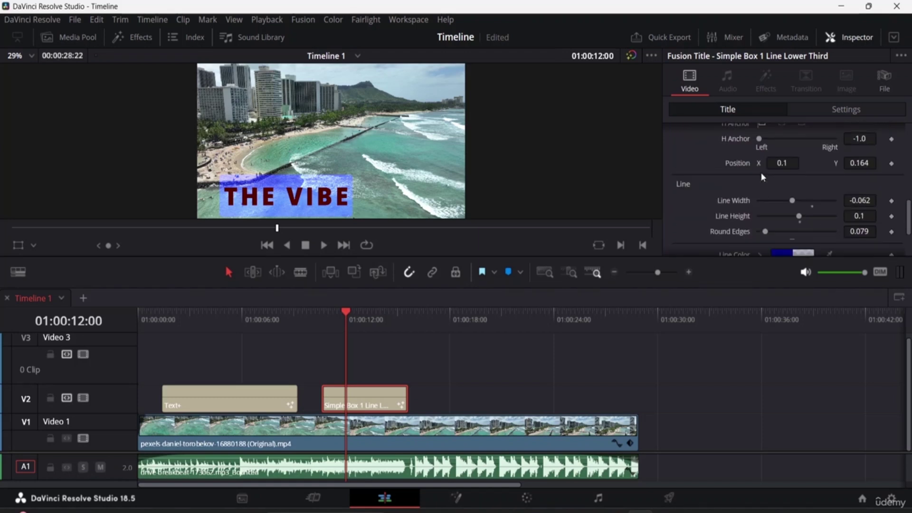
{"action": "scroll", "coordinate": [762, 177], "scroll_direction": "up", "scroll_amount": 2}
{"action": "scroll", "coordinate": [761, 173], "scroll_direction": "down", "scroll_amount": 2}
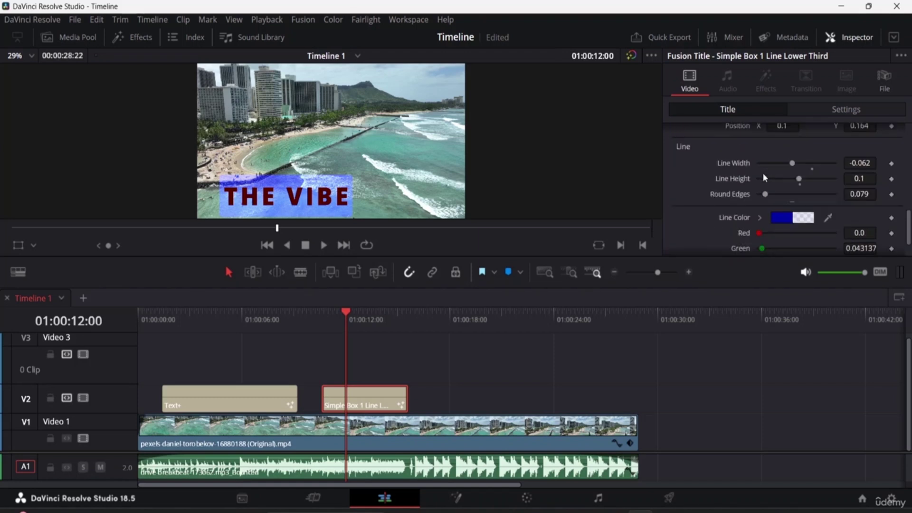
{"action": "scroll", "coordinate": [764, 174], "scroll_direction": "up", "scroll_amount": 5}
{"action": "scroll", "coordinate": [768, 207], "scroll_direction": "down", "scroll_amount": 2}
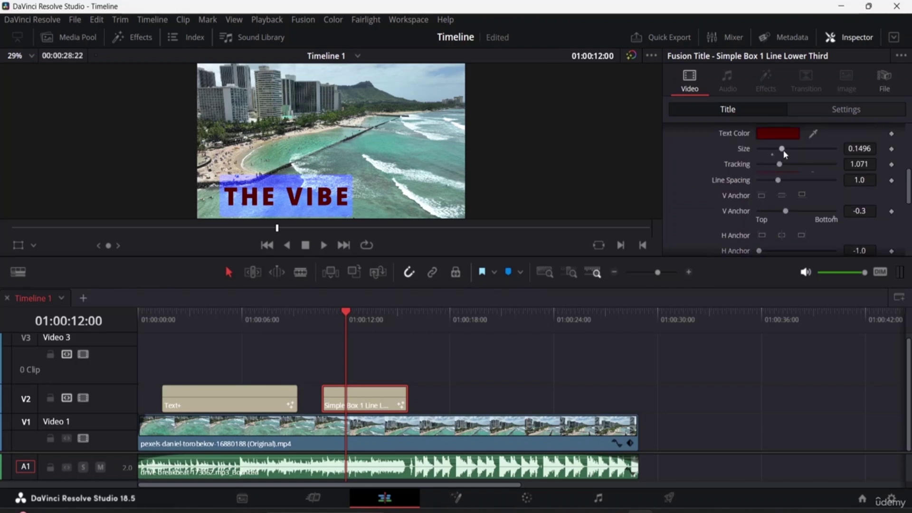
Keyframe the THE VIBE lower third's text Size at 0.1378 at 01:00:11:06 and at 0.2559 at 01:00:13:05.
{"action": "mouse_move", "coordinate": [785, 150]}
{"action": "left_mouse_down"}
{"action": "mouse_move", "coordinate": [775, 152]}
{"action": "mouse_move", "coordinate": [789, 157]}
{"action": "mouse_move", "coordinate": [780, 151]}
{"action": "left_mouse_up"}
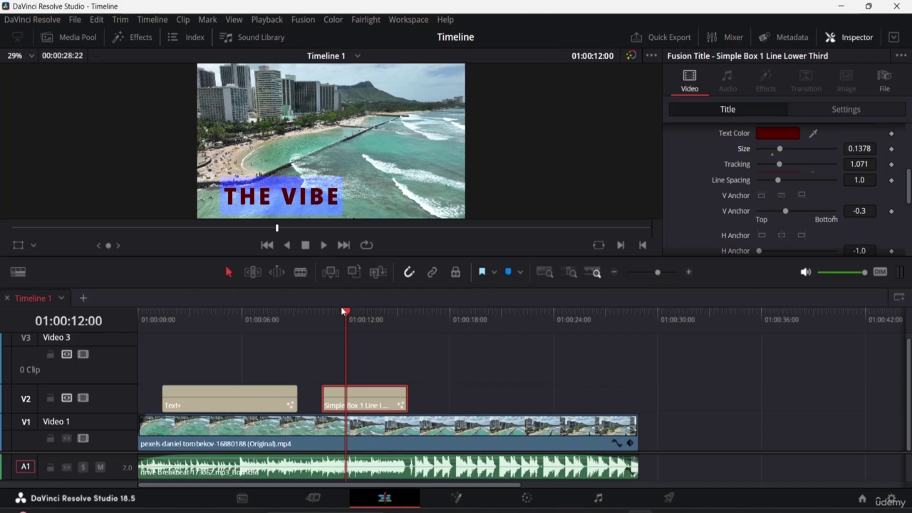
{"action": "mouse_move", "coordinate": [340, 313]}
{"action": "left_mouse_down"}
{"action": "mouse_move", "coordinate": [324, 312]}
{"action": "mouse_move", "coordinate": [333, 313]}
{"action": "left_mouse_up"}
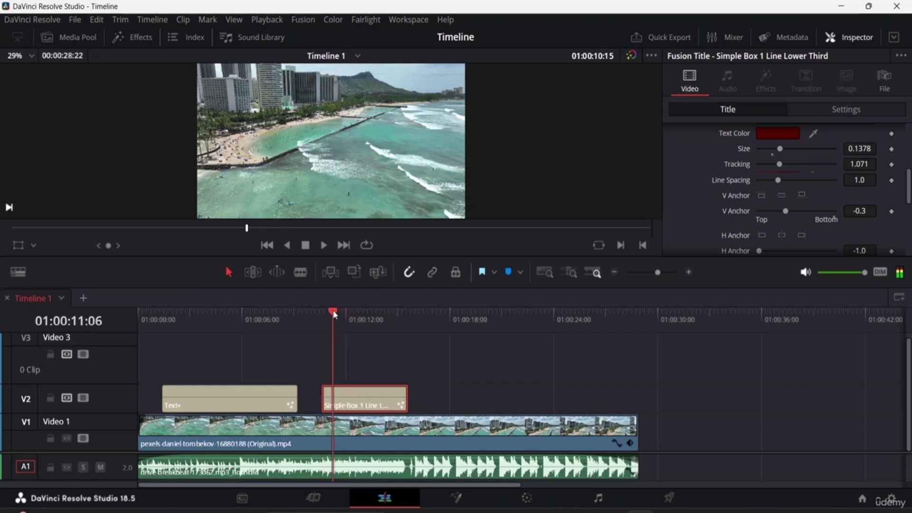
{"action": "left_click", "coordinate": [892, 150]}
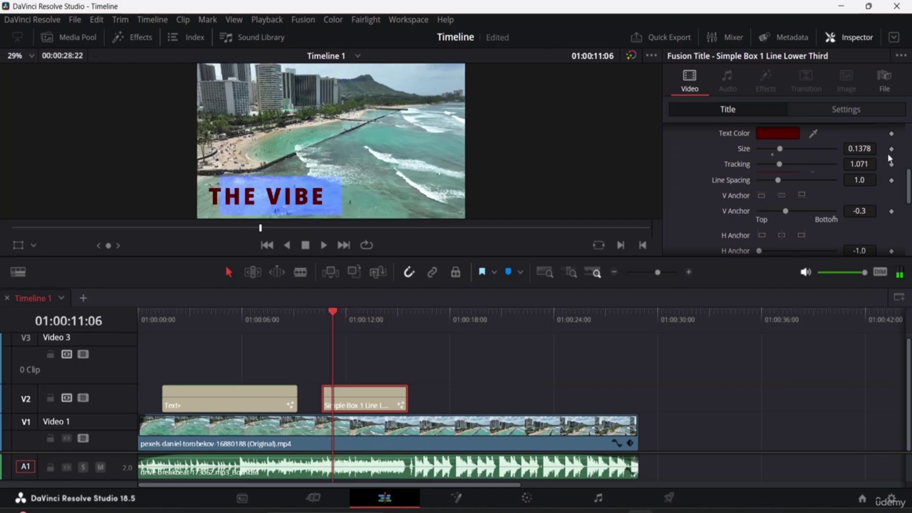
{"action": "left_click", "coordinate": [891, 150]}
{"action": "left_click_drag", "start_coordinate": [332, 309], "coordinate": [367, 314]}
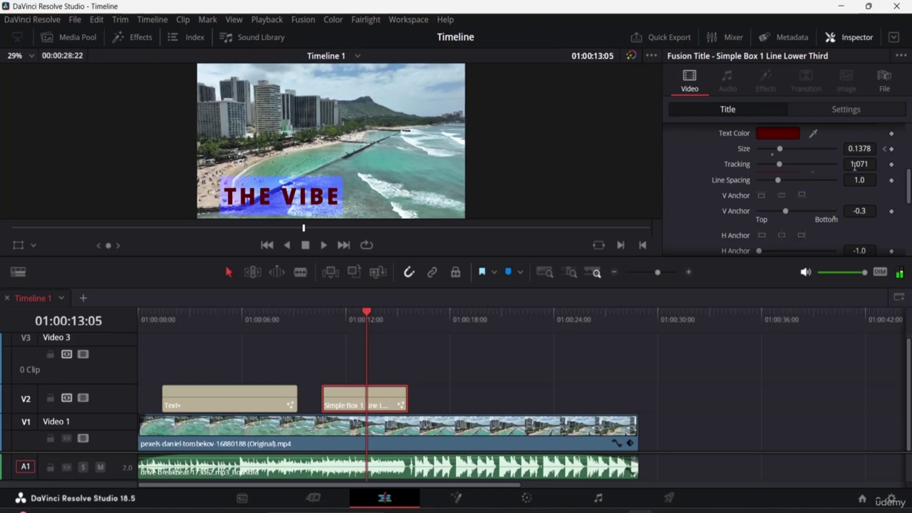
{"action": "left_click_drag", "start_coordinate": [782, 148], "coordinate": [798, 150]}
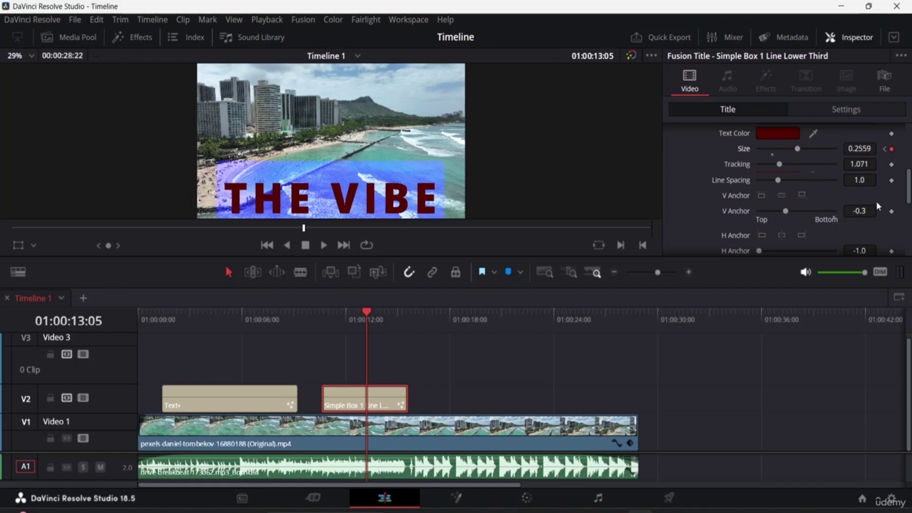
Play from the lower third's start at 01:00:10:15 to about 01:00:16:02 to review its text size animation.
{"action": "left_click_drag", "start_coordinate": [368, 321], "coordinate": [332, 313]}
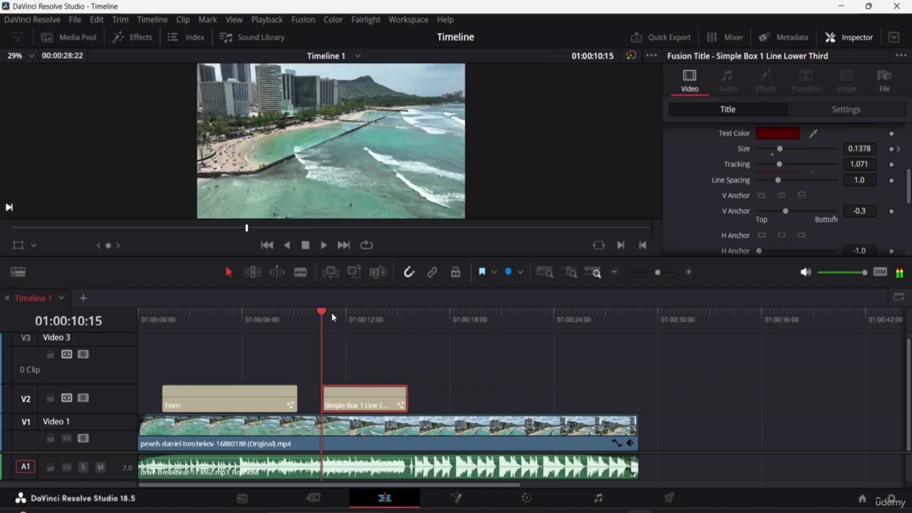
{"action": "key", "text": "space"}
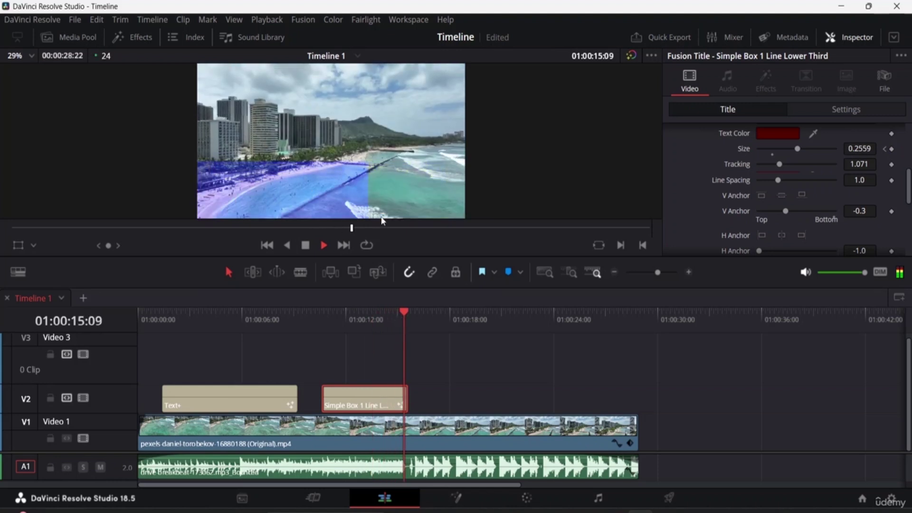
{"action": "key", "text": "space"}
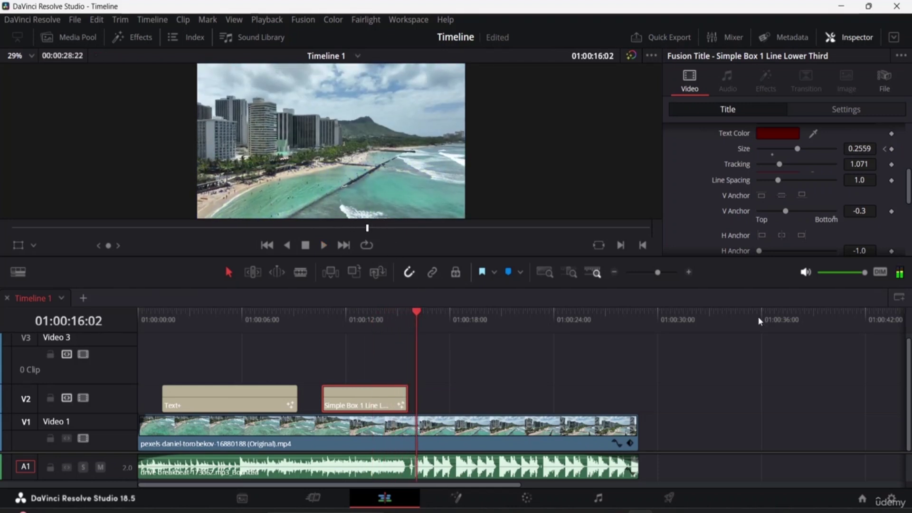
At the lower third's start, 01:00:10:15, add a Text Color keyframe with the dark red #550000.
{"action": "scroll", "coordinate": [808, 229], "scroll_direction": "down", "scroll_amount": 5}
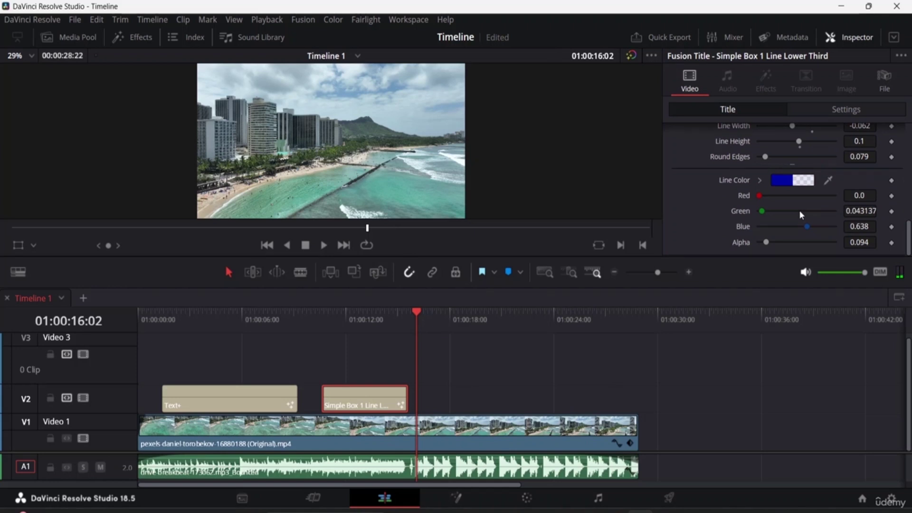
{"action": "scroll", "coordinate": [799, 215], "scroll_direction": "up", "scroll_amount": 5}
{"action": "left_click", "coordinate": [321, 313]}
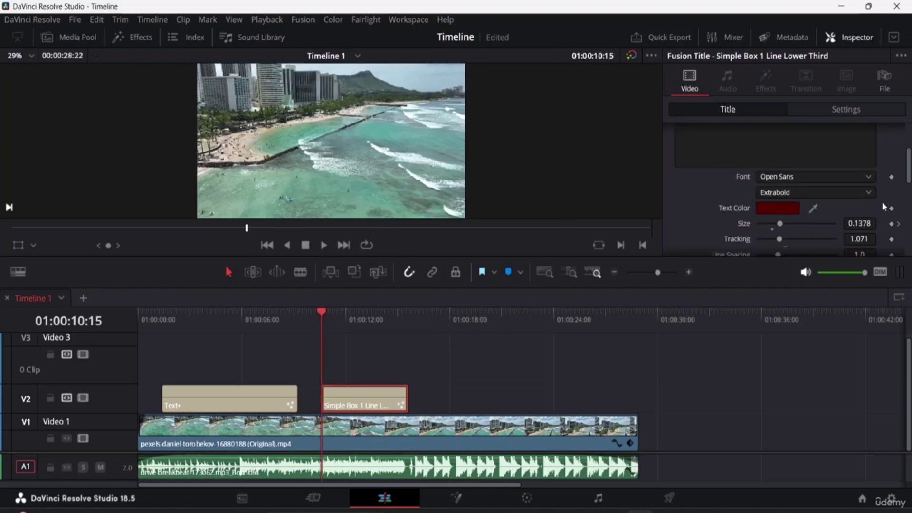
{"action": "scroll", "coordinate": [883, 194], "scroll_direction": "down", "scroll_amount": 5}
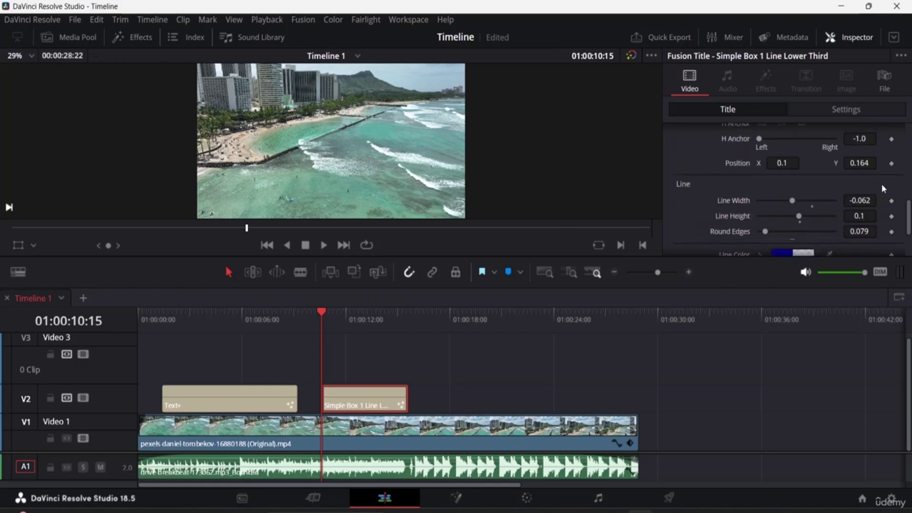
{"action": "scroll", "coordinate": [882, 185], "scroll_direction": "down", "scroll_amount": 2}
{"action": "scroll", "coordinate": [884, 188], "scroll_direction": "up", "scroll_amount": 5}
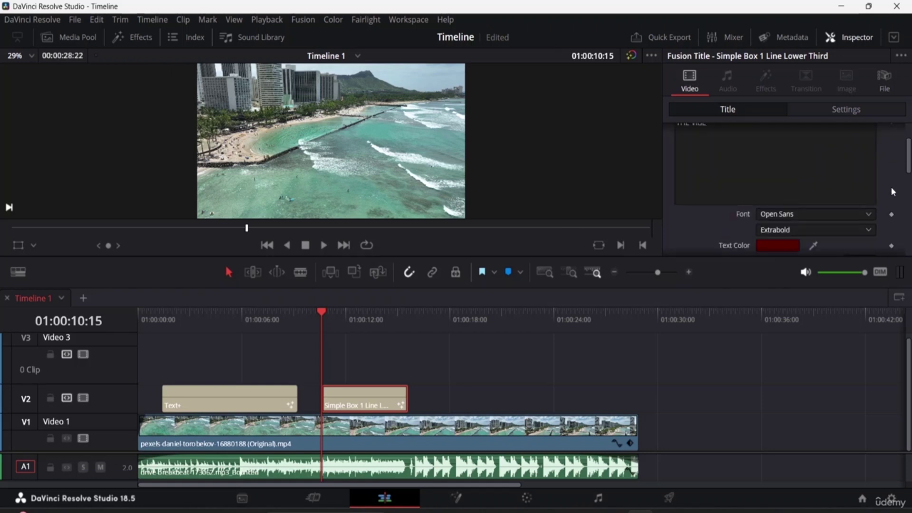
{"action": "scroll", "coordinate": [892, 188], "scroll_direction": "down", "scroll_amount": 2}
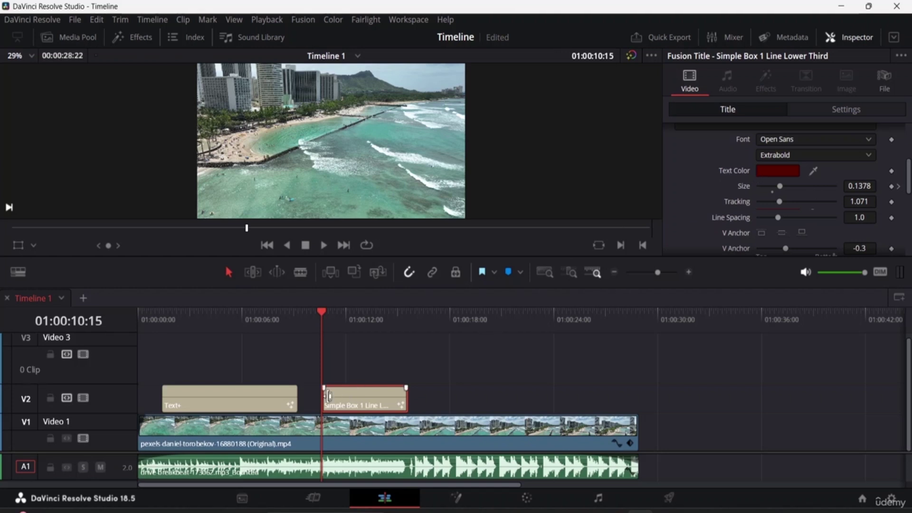
{"action": "left_click", "coordinate": [775, 172]}
{"action": "left_click", "coordinate": [572, 371]}
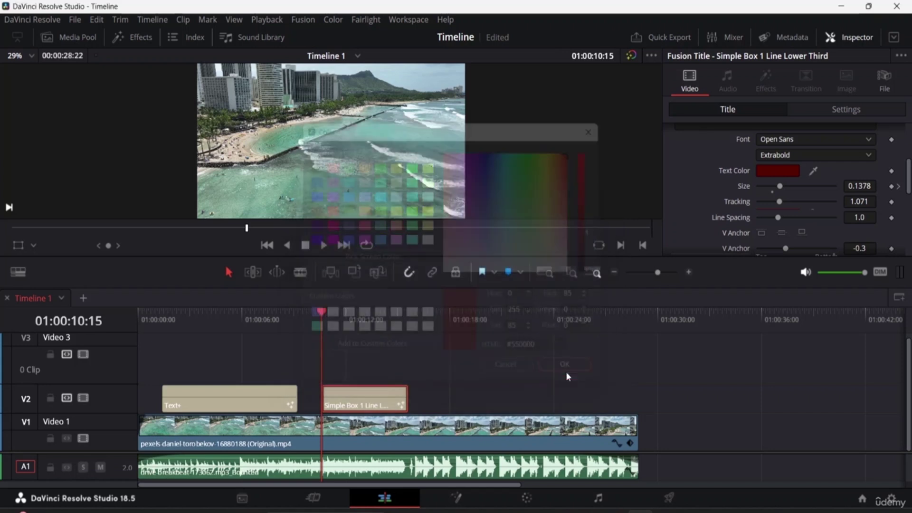
{"action": "left_click", "coordinate": [892, 172]}
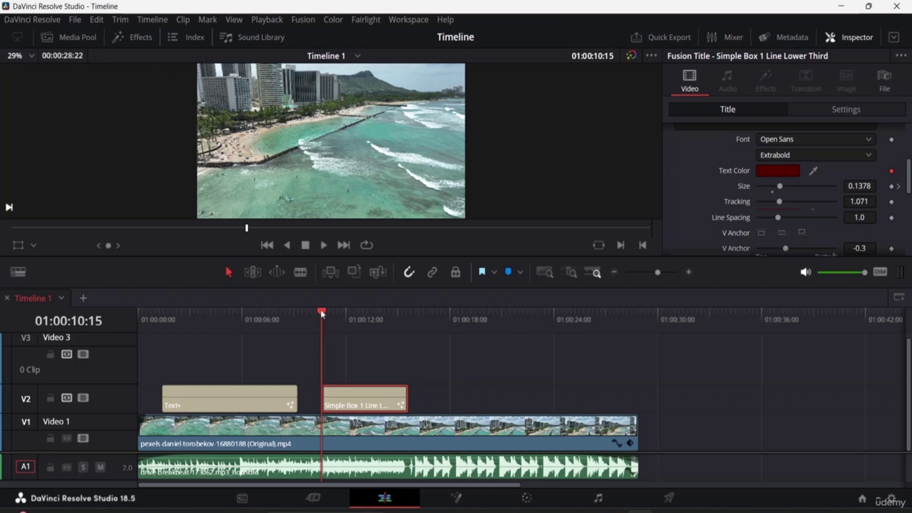
At 01:00:12:19, set the THE VIBE lower third's Text Color to the dark blue #002155 as a second color keyframe.
{"action": "left_click", "coordinate": [331, 364]}
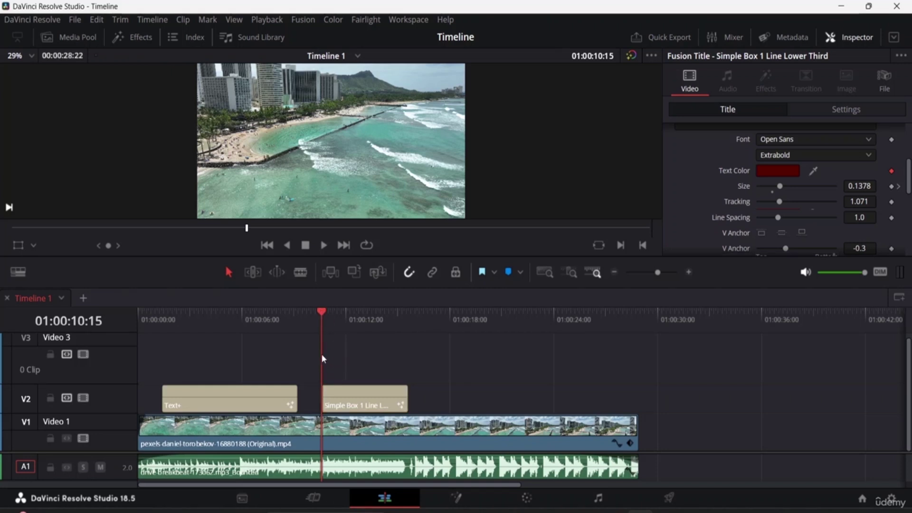
{"action": "left_click_drag", "start_coordinate": [323, 312], "coordinate": [353, 314]}
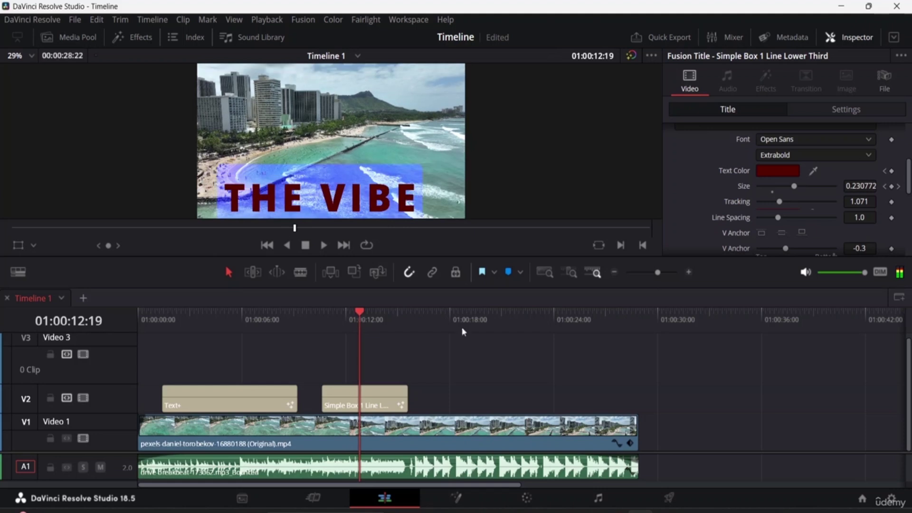
{"action": "left_click_drag", "start_coordinate": [785, 186], "coordinate": [789, 184]}
{"action": "left_click", "coordinate": [778, 173]}
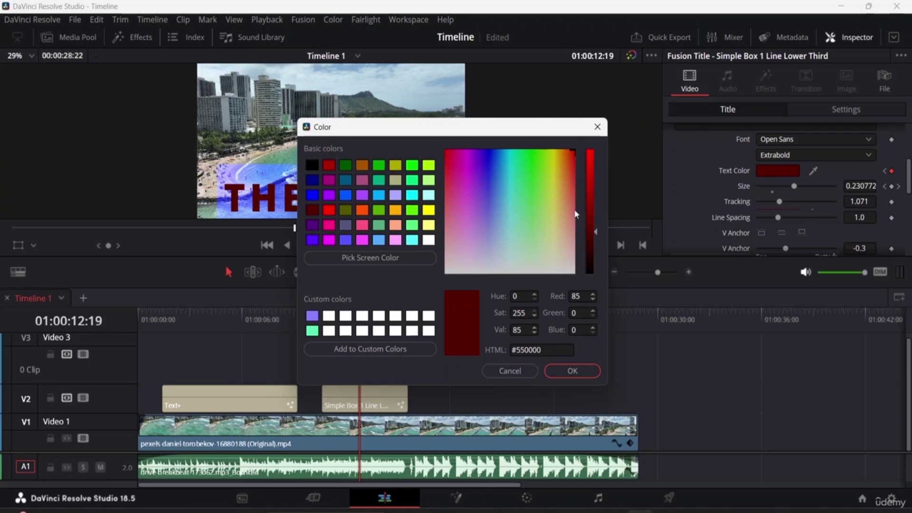
{"action": "left_click_drag", "start_coordinate": [574, 212], "coordinate": [498, 152]}
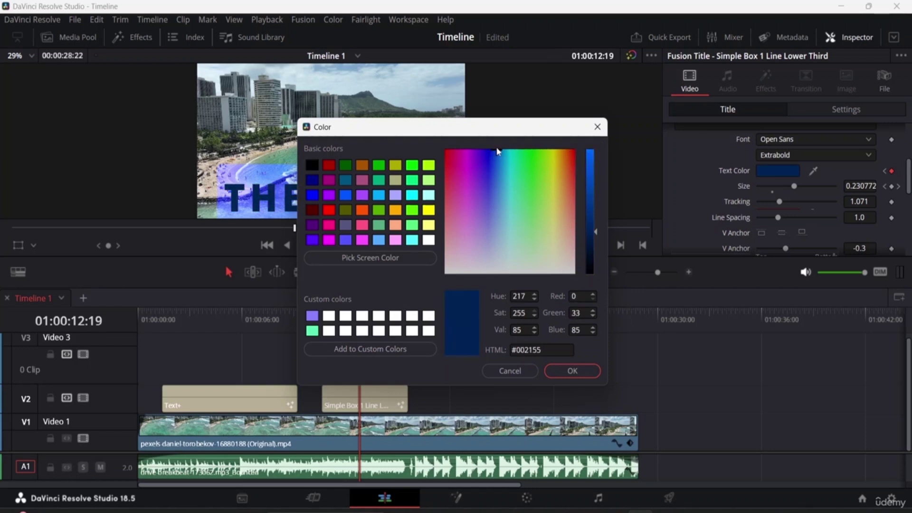
{"action": "left_click", "coordinate": [576, 371]}
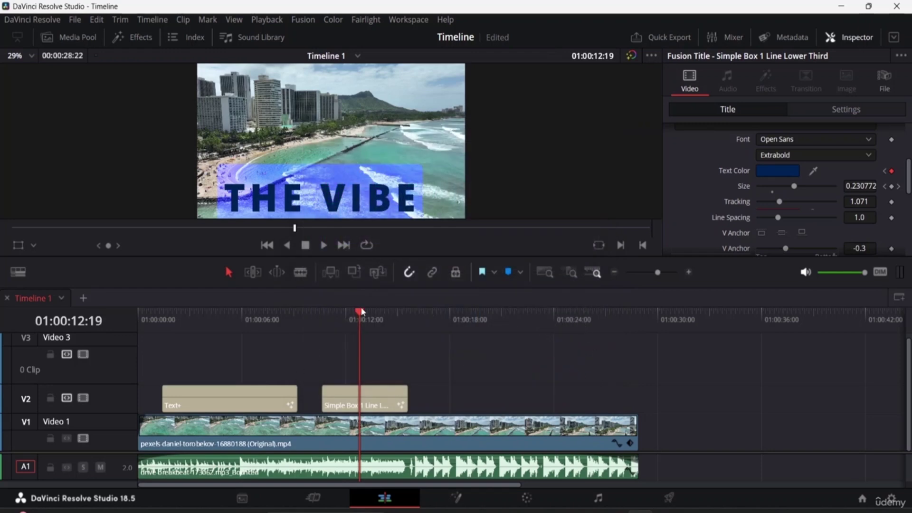
Play the timeline from just before the lower third to 01:00:14:09 to review its text color animation.
{"action": "left_click_drag", "start_coordinate": [361, 311], "coordinate": [306, 309]}
{"action": "key", "text": "space"}
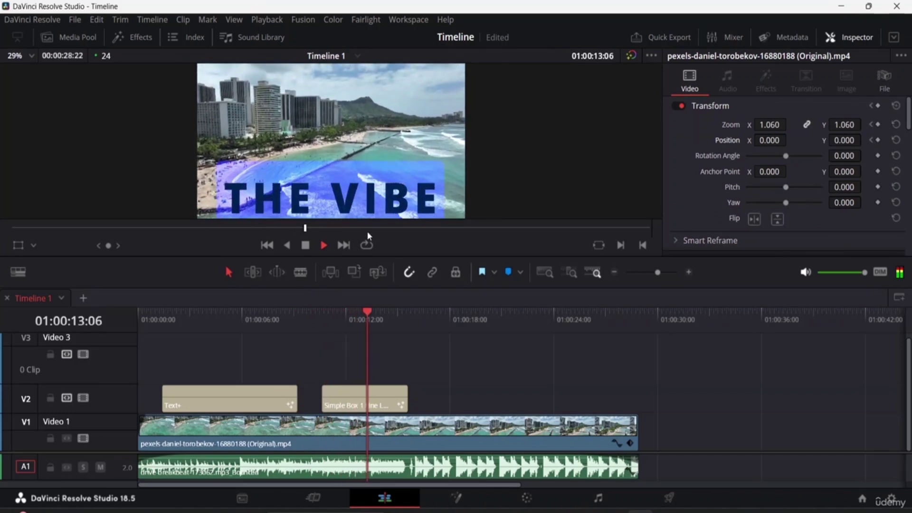
{"action": "key", "text": "space"}
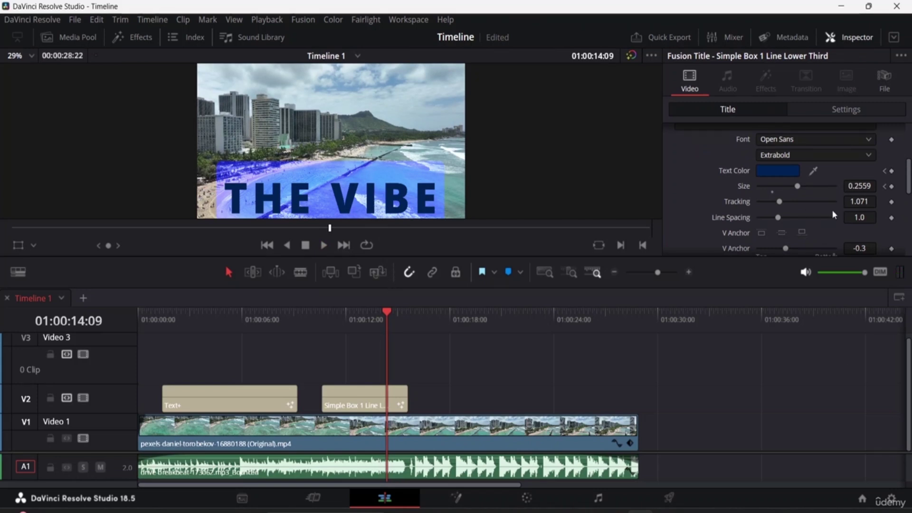
Browse the lower third's parameters and step back through its Text Color keyframes at 01:00:12:19 and 01:00:10:15.
{"action": "scroll", "coordinate": [817, 214], "scroll_direction": "down", "scroll_amount": 3}
{"action": "scroll", "coordinate": [807, 216], "scroll_direction": "down", "scroll_amount": 3}
{"action": "scroll", "coordinate": [846, 209], "scroll_direction": "up", "scroll_amount": 2}
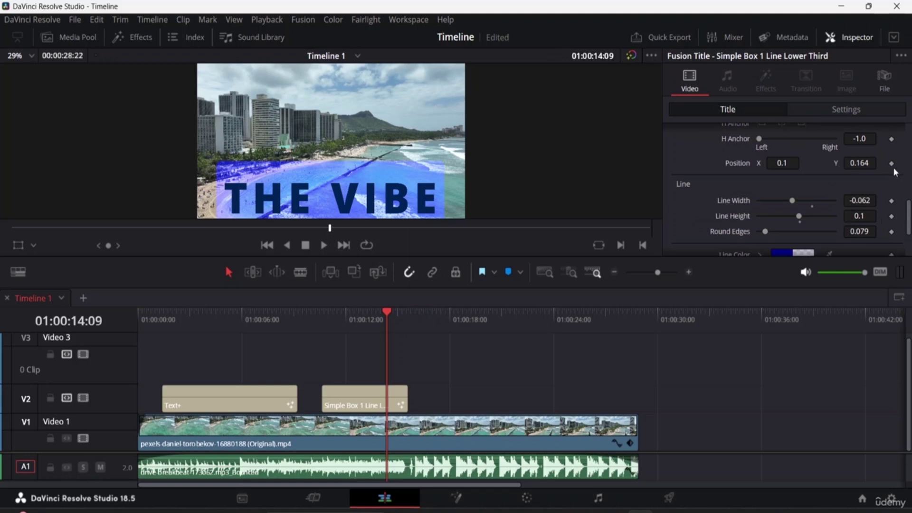
{"action": "scroll", "coordinate": [895, 159], "scroll_direction": "up", "scroll_amount": 5}
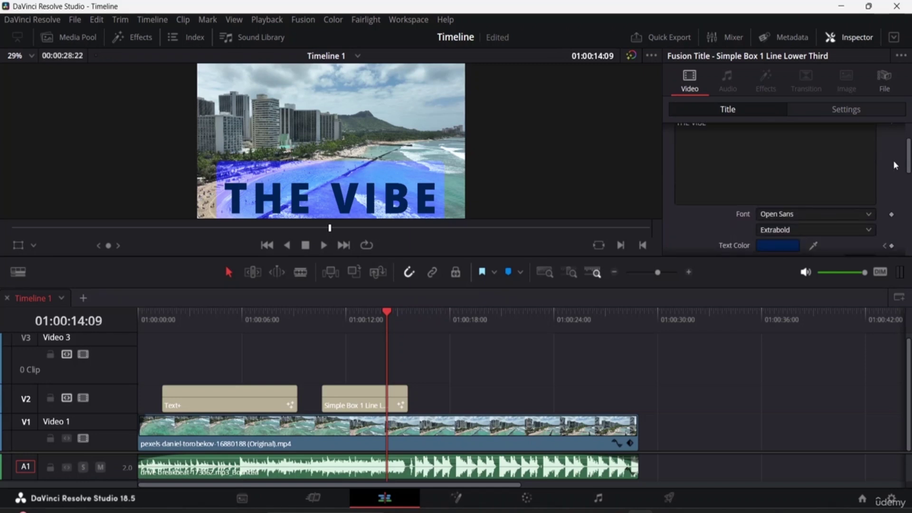
{"action": "scroll", "coordinate": [894, 164], "scroll_direction": "down", "scroll_amount": 5}
{"action": "scroll", "coordinate": [889, 176], "scroll_direction": "up", "scroll_amount": 3}
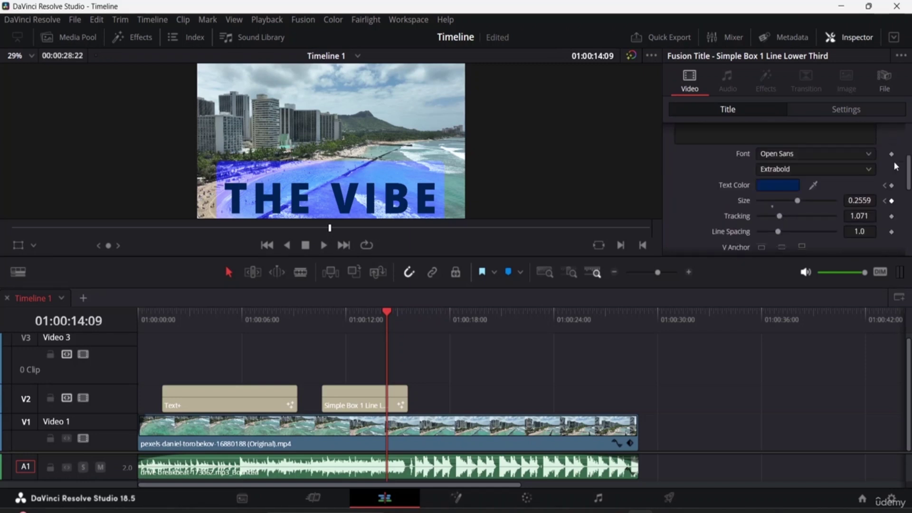
{"action": "left_click", "coordinate": [885, 186]}
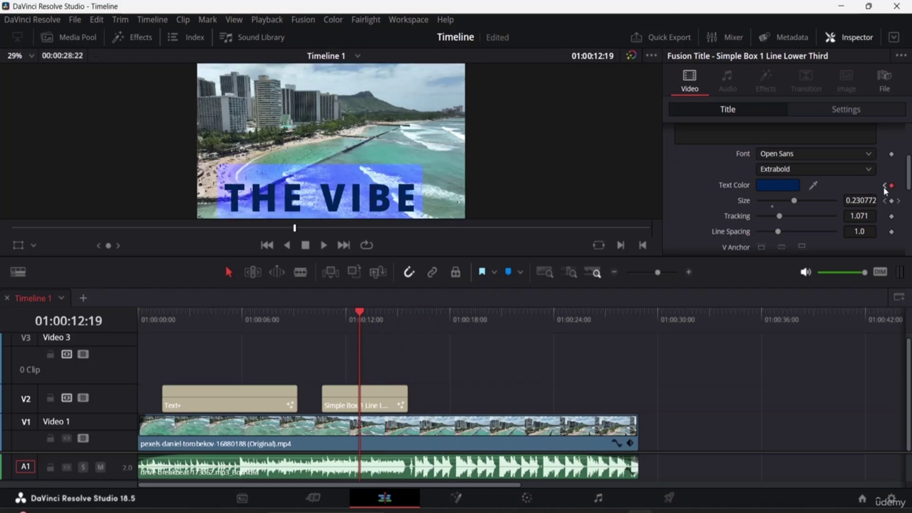
{"action": "left_click", "coordinate": [884, 186]}
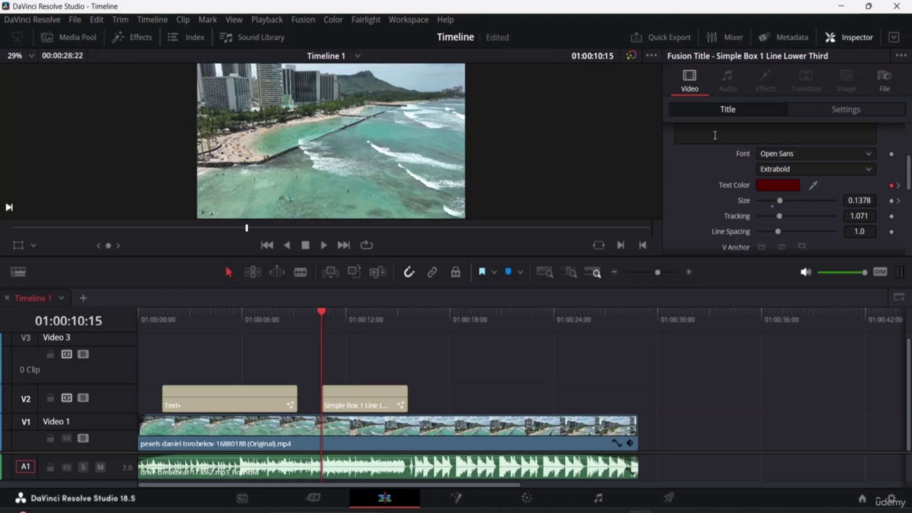
Expand the Inspector to full height and look over the lower third's reset options and keyframeable parameters from the beginning.
{"action": "left_click", "coordinate": [893, 41]}
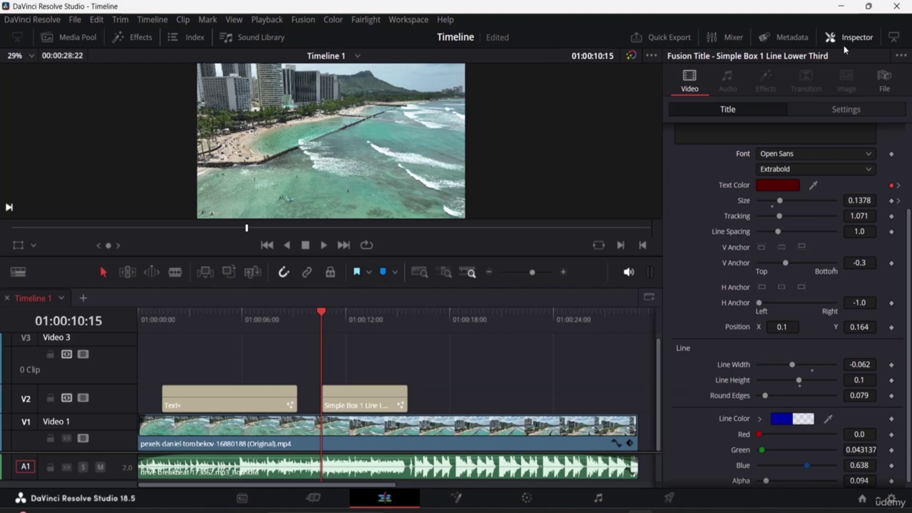
{"action": "left_click", "coordinate": [902, 56]}
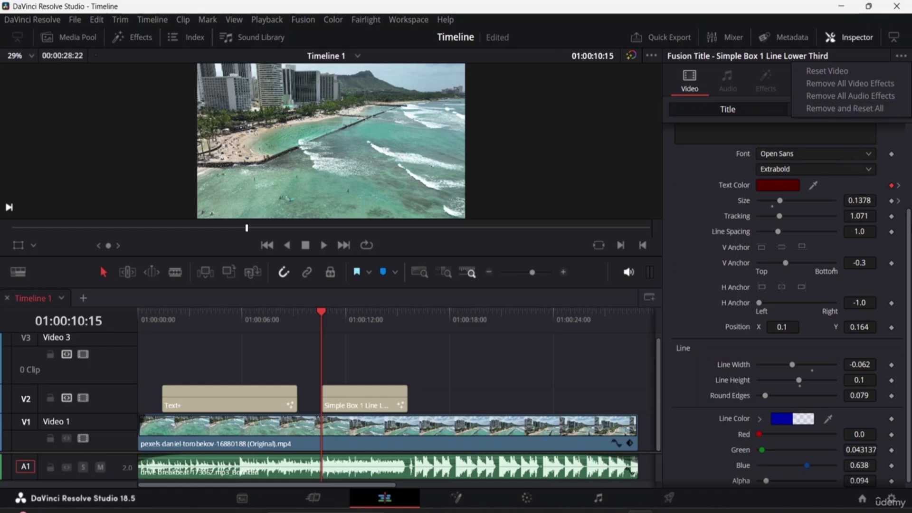
{"action": "left_click_drag", "start_coordinate": [910, 233], "coordinate": [908, 166]}
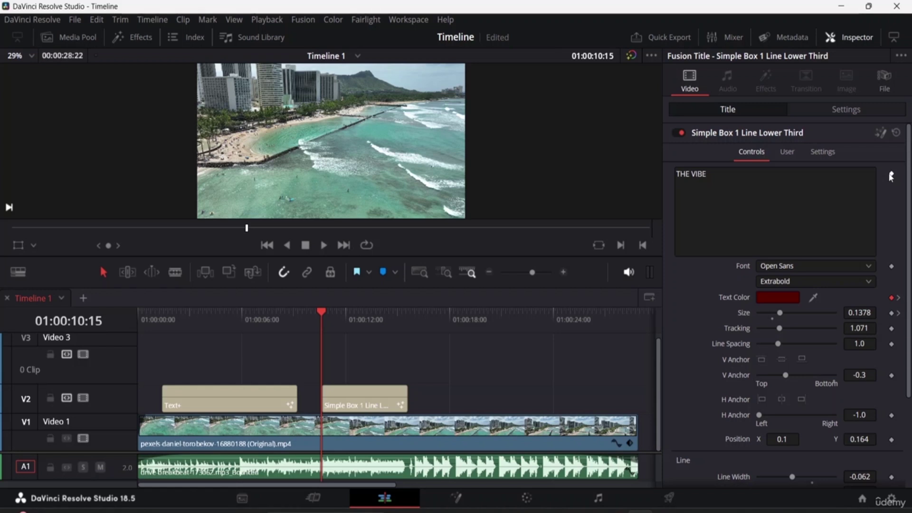
Play the timeline from its start to 01:00:17:13 with the beach clip selected, and look through that clip's Inspector parameters.
{"action": "left_click", "coordinate": [581, 424]}
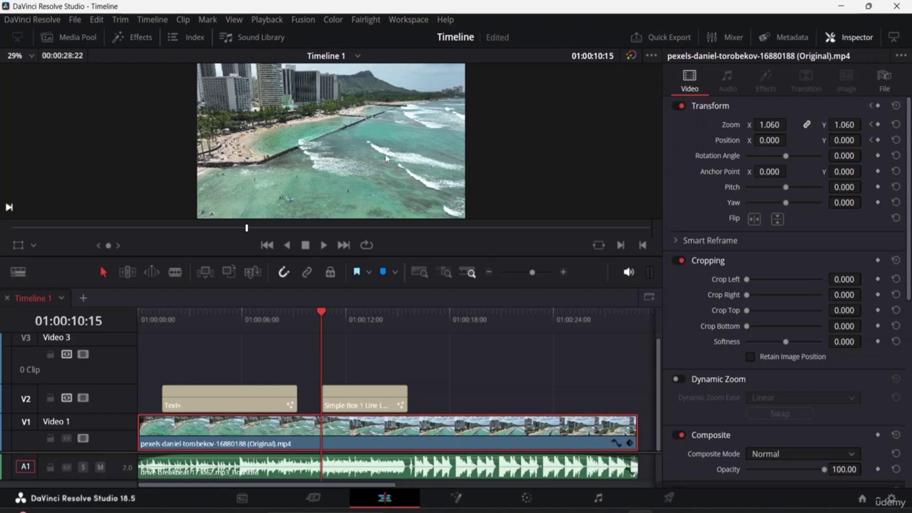
{"action": "left_click_drag", "start_coordinate": [323, 314], "coordinate": [120, 321]}
{"action": "key", "text": "space"}
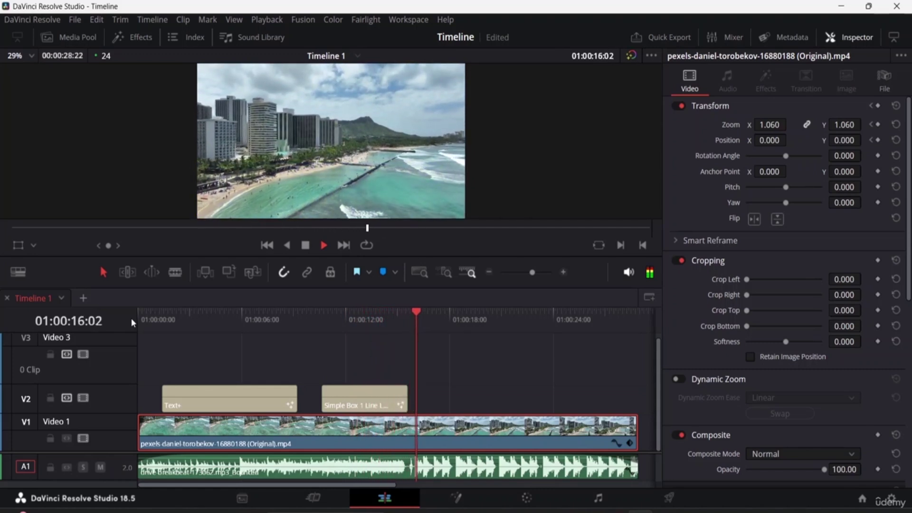
{"action": "key", "text": "space"}
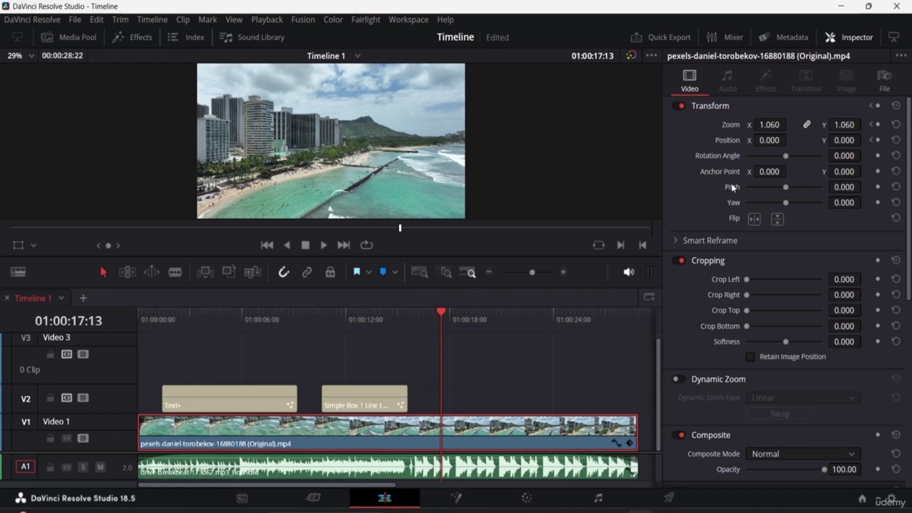
{"action": "scroll", "coordinate": [811, 330], "scroll_direction": "down", "scroll_amount": 3}
{"action": "scroll", "coordinate": [767, 309], "scroll_direction": "down", "scroll_amount": 5}
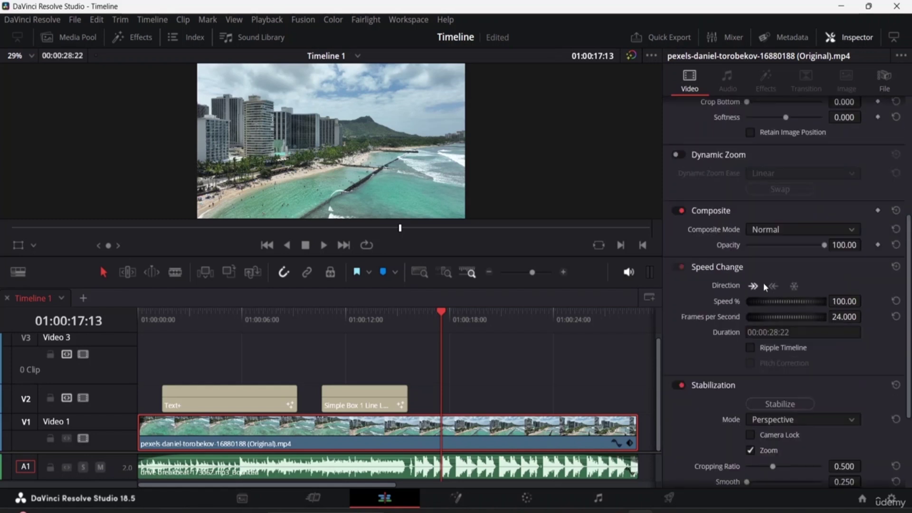
{"action": "scroll", "coordinate": [720, 257], "scroll_direction": "up", "scroll_amount": 8}
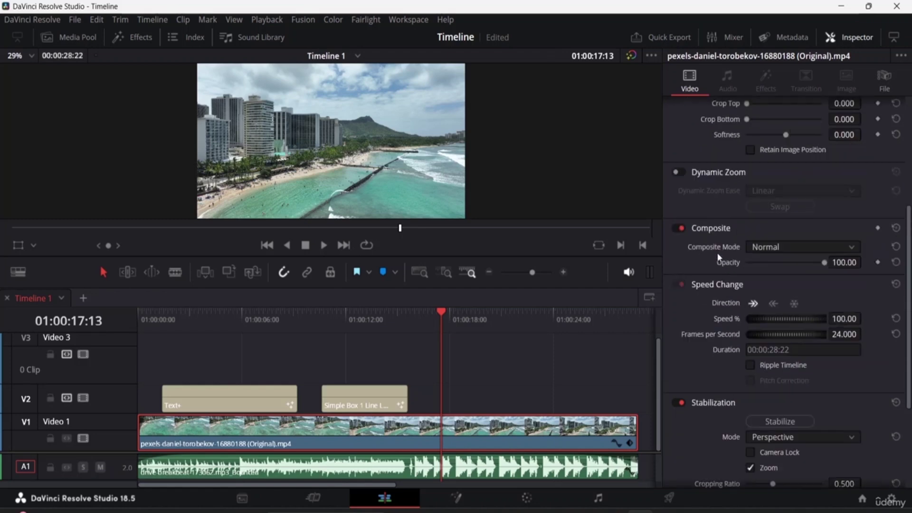
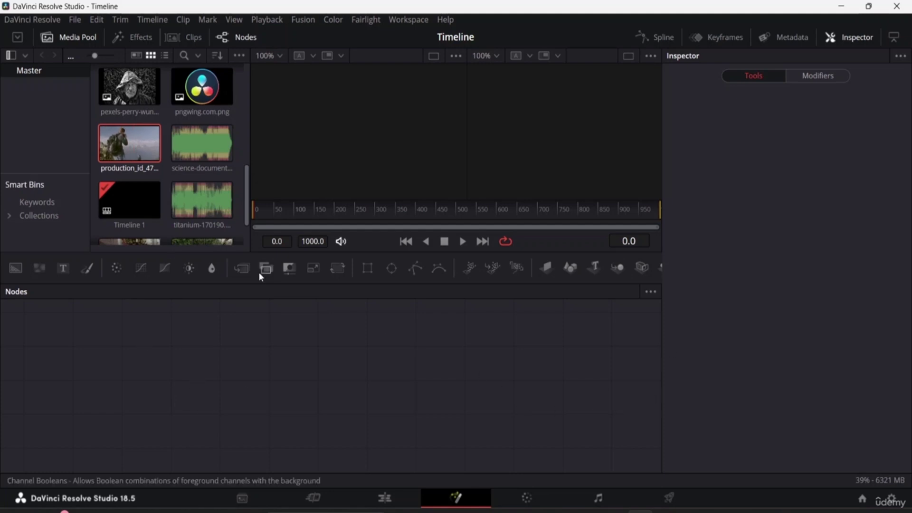
{"action": "left_click_drag", "start_coordinate": [127, 142], "coordinate": [204, 369]}
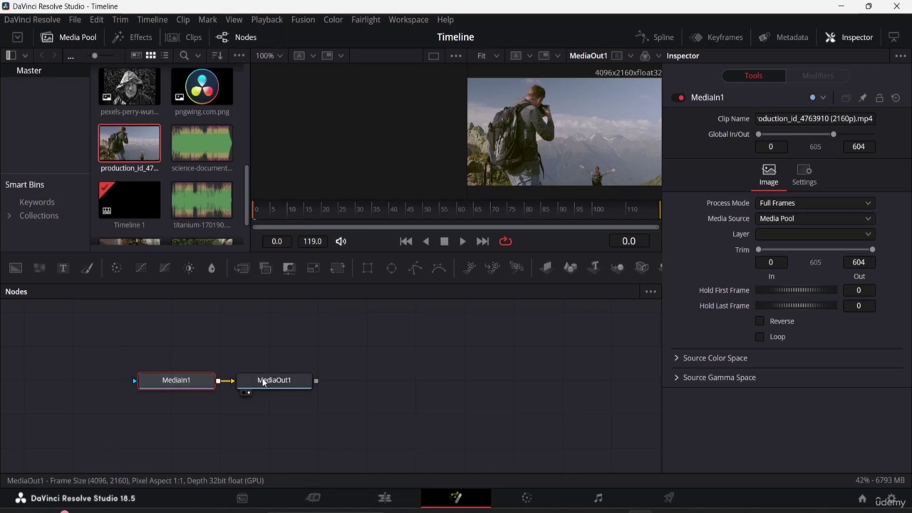
{"action": "left_click_drag", "start_coordinate": [306, 383], "coordinate": [571, 380]}
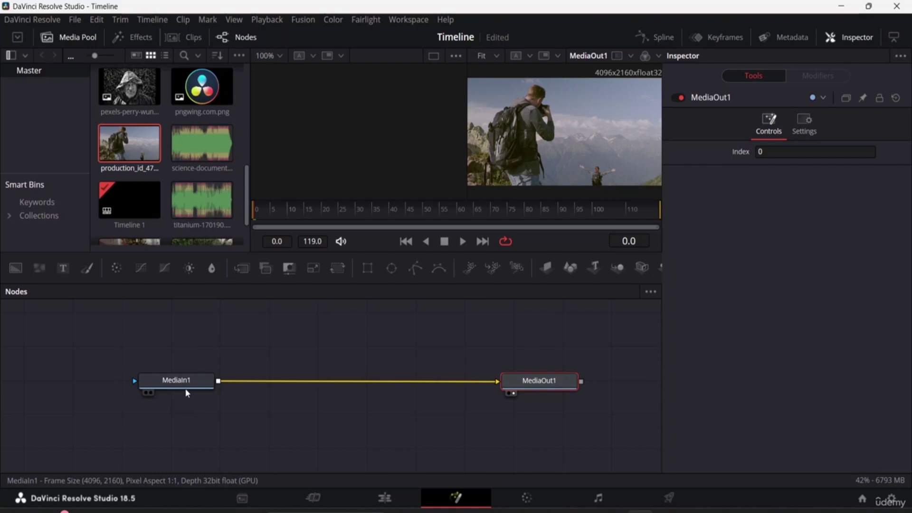
{"action": "mouse_move", "coordinate": [185, 384]}
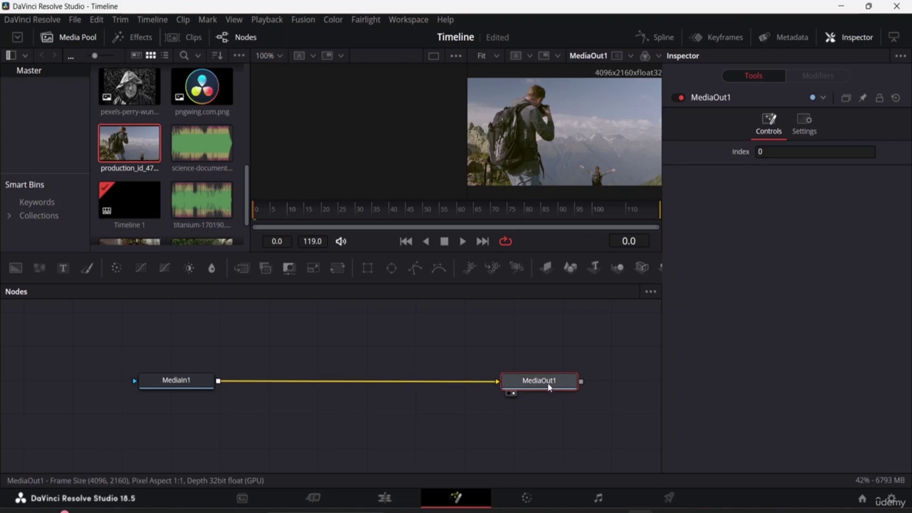
{"action": "mouse_move", "coordinate": [550, 387]}
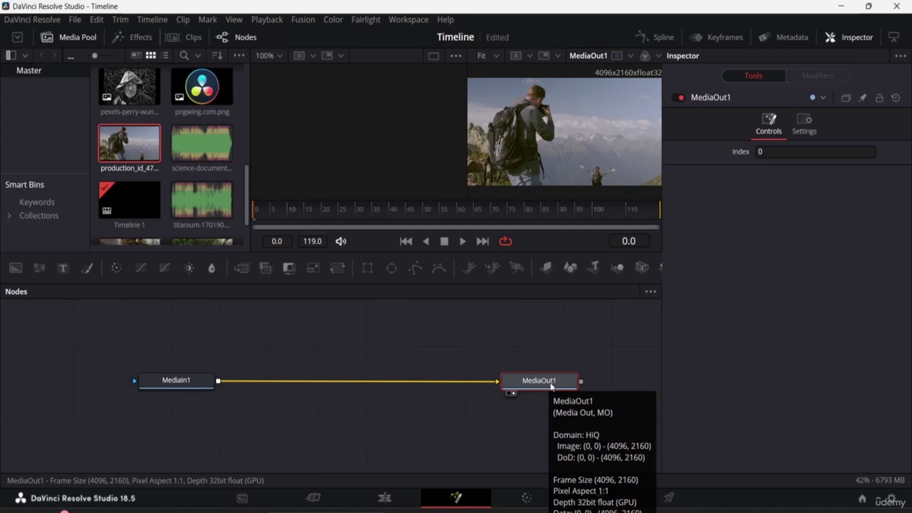
Try MediaIn1 on and off in each viewer, leave it displayed in both, and make the second viewer slightly wider.
{"action": "left_click", "coordinate": [183, 385]}
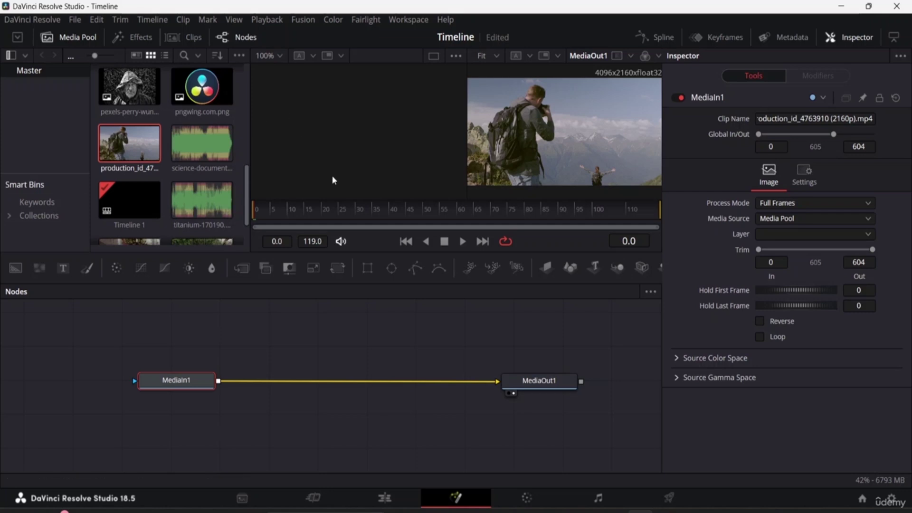
{"action": "key", "text": "1"}
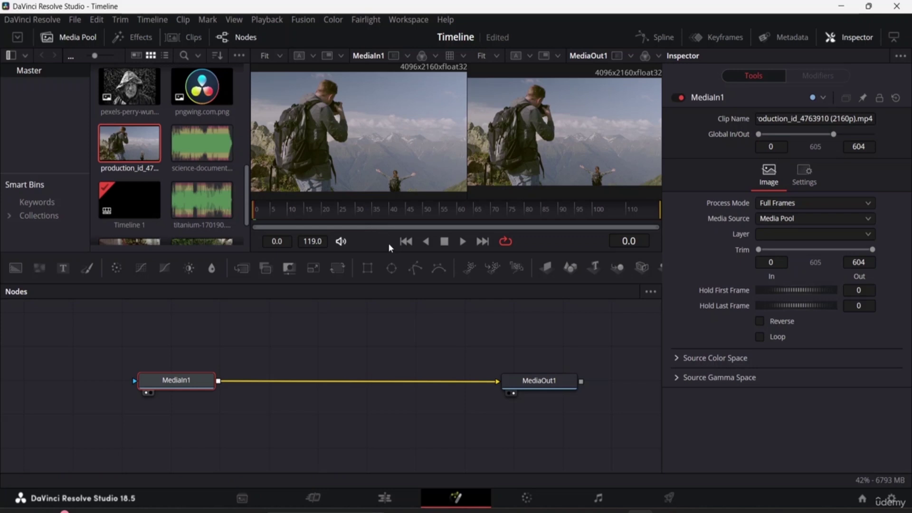
{"action": "key", "text": "1"}
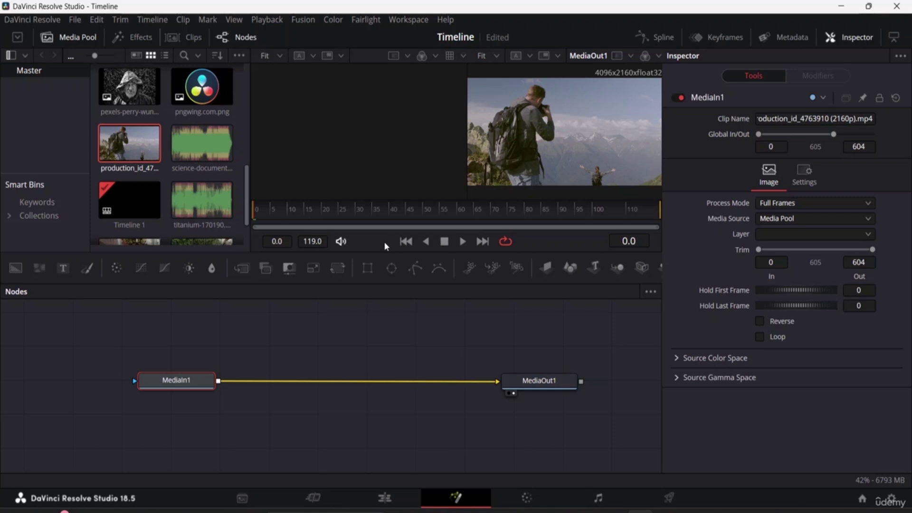
{"action": "key", "text": "2"}
{"action": "key", "text": "2"}
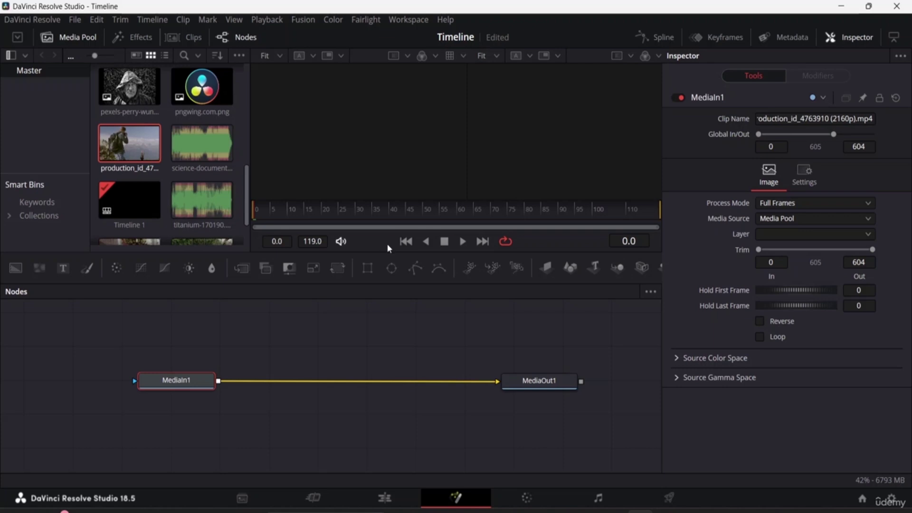
{"action": "key", "text": "2"}
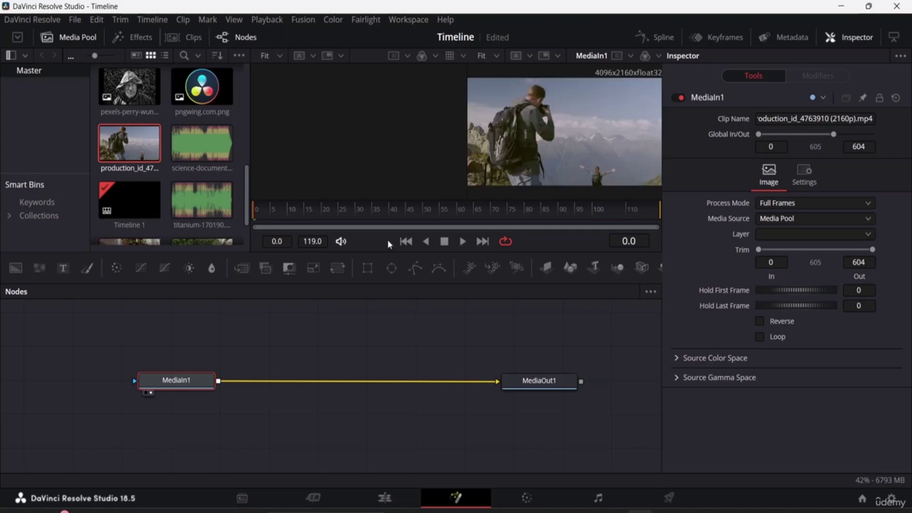
{"action": "key", "text": "1"}
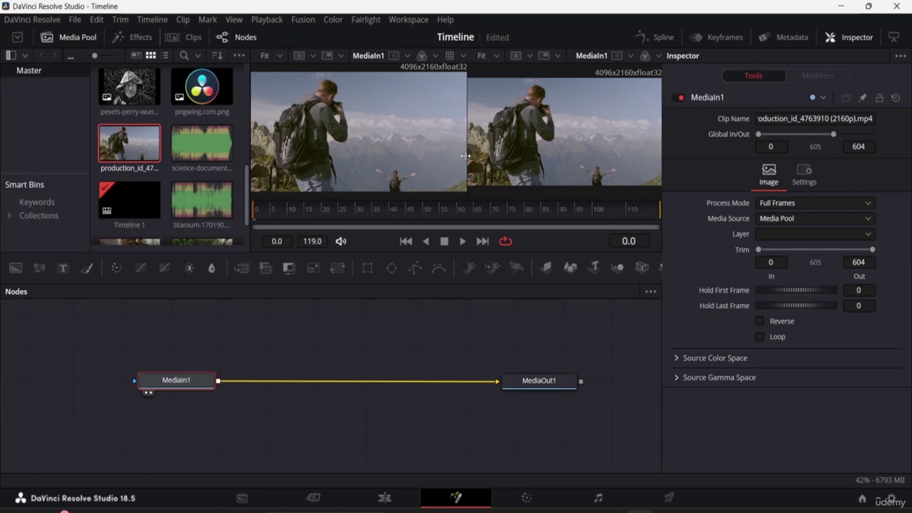
{"action": "left_click_drag", "start_coordinate": [465, 131], "coordinate": [440, 130]}
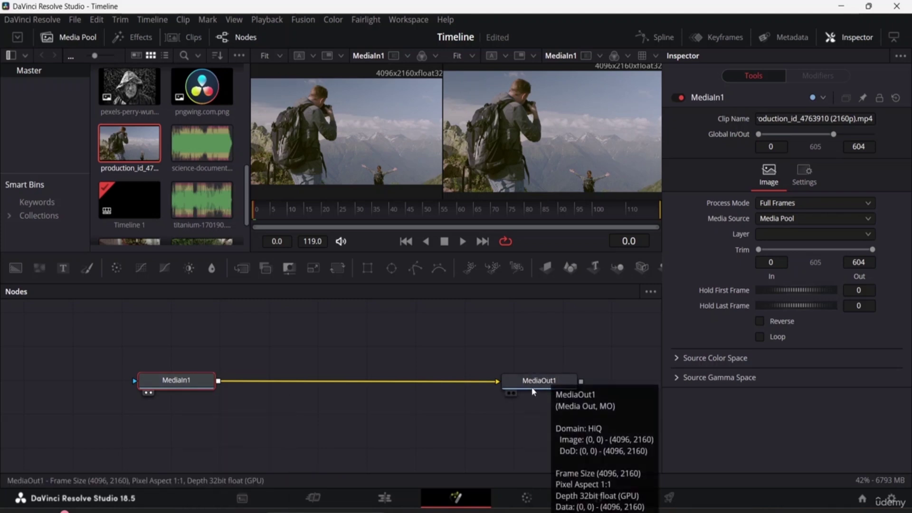
Move the MediaIn1 node farther from MediaOut1 and show the Fusion Composition clip's Inspector properties on the Edit page.
{"action": "left_click_drag", "start_coordinate": [181, 382], "coordinate": [70, 383]}
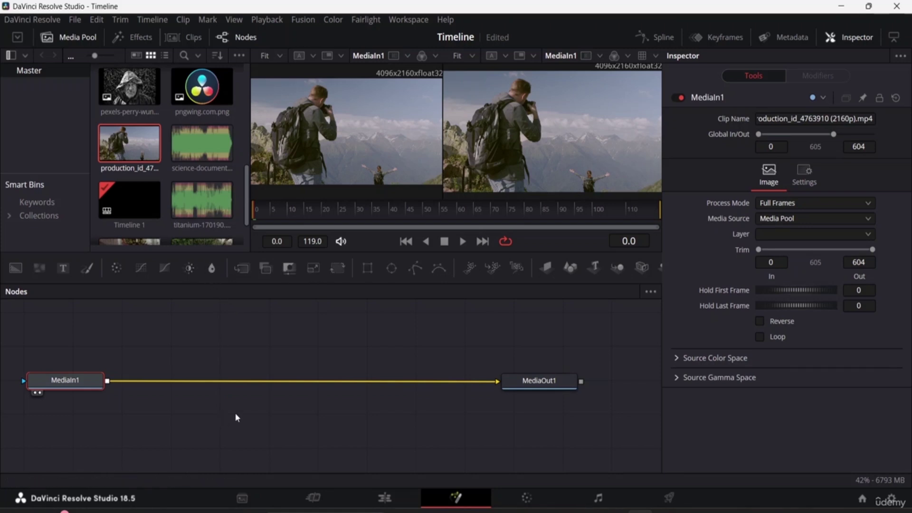
{"action": "left_click", "coordinate": [383, 497]}
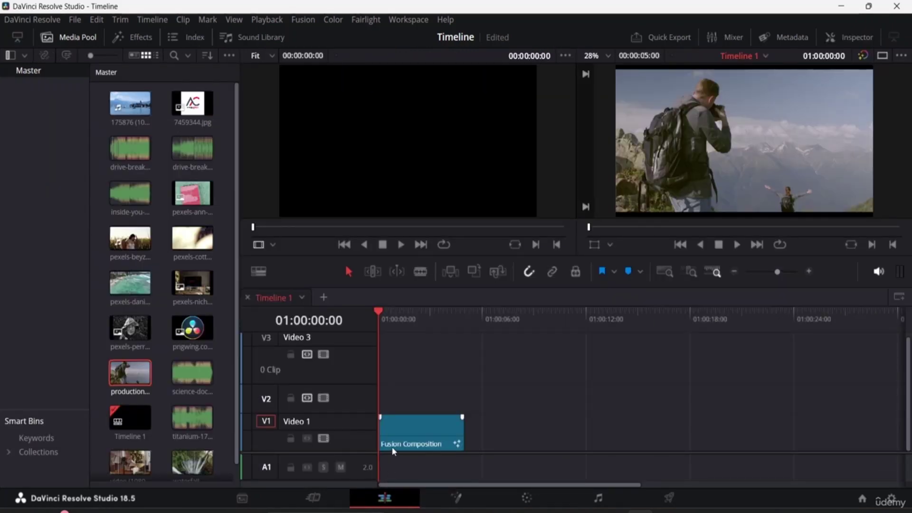
{"action": "left_click", "coordinate": [418, 425]}
{"action": "double_click", "coordinate": [418, 424]}
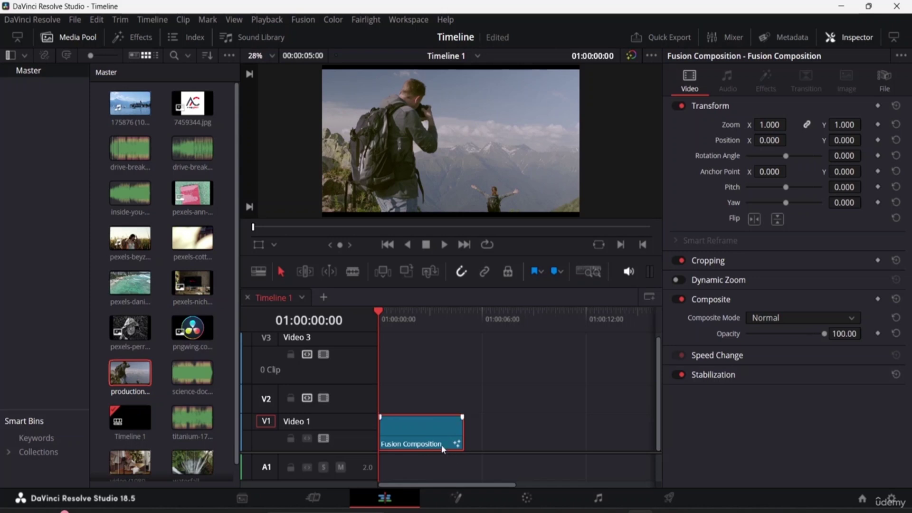
Examine the Edit page's media clips and the project's import options, switching between the Edit and Fusion pages and finishing on Fusion.
{"action": "left_click", "coordinate": [199, 383]}
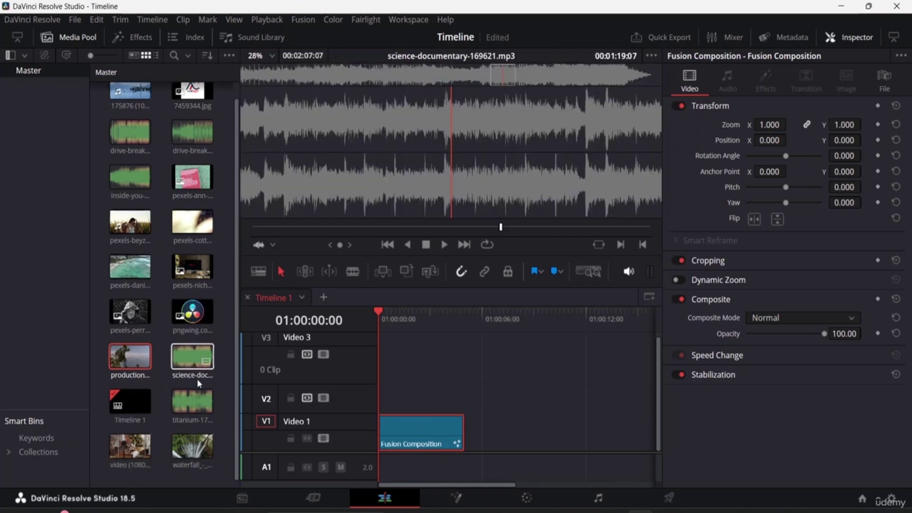
{"action": "scroll", "coordinate": [197, 378], "scroll_direction": "down", "scroll_amount": 1}
{"action": "left_click", "coordinate": [450, 502]}
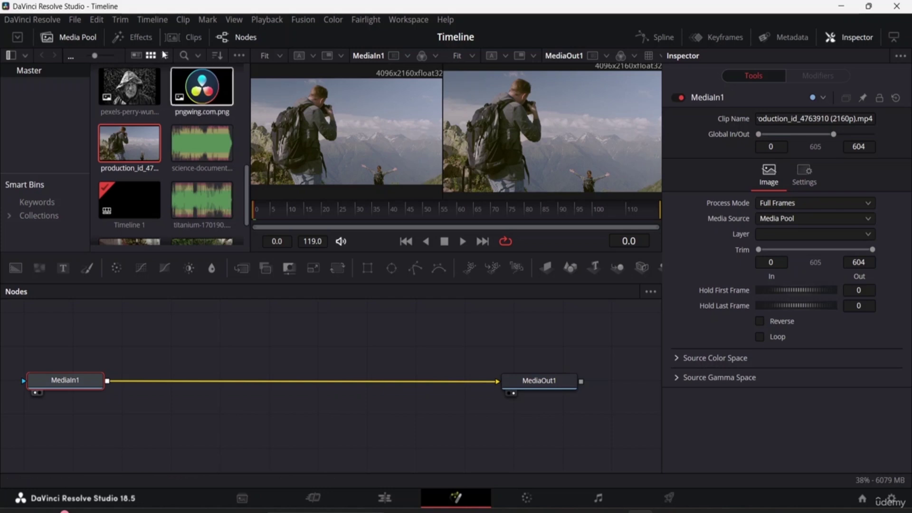
{"action": "left_click", "coordinate": [75, 21]}
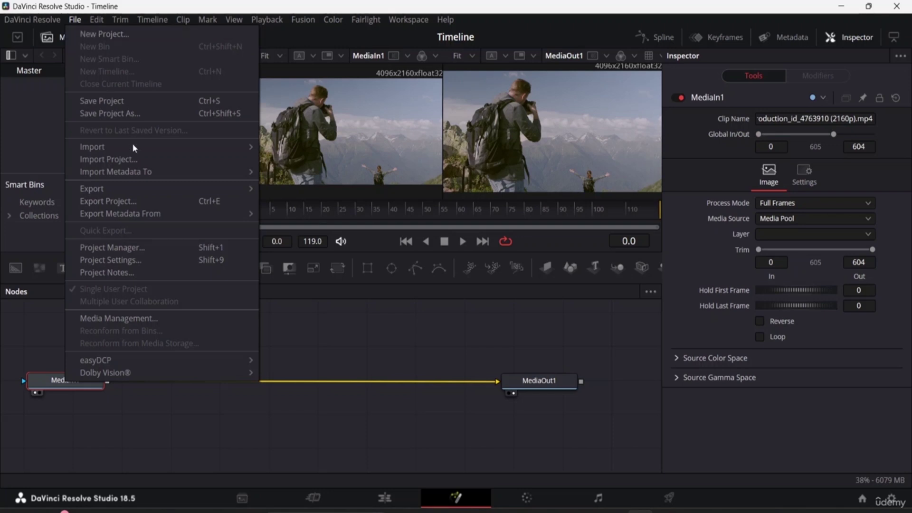
{"action": "mouse_move", "coordinate": [131, 149]}
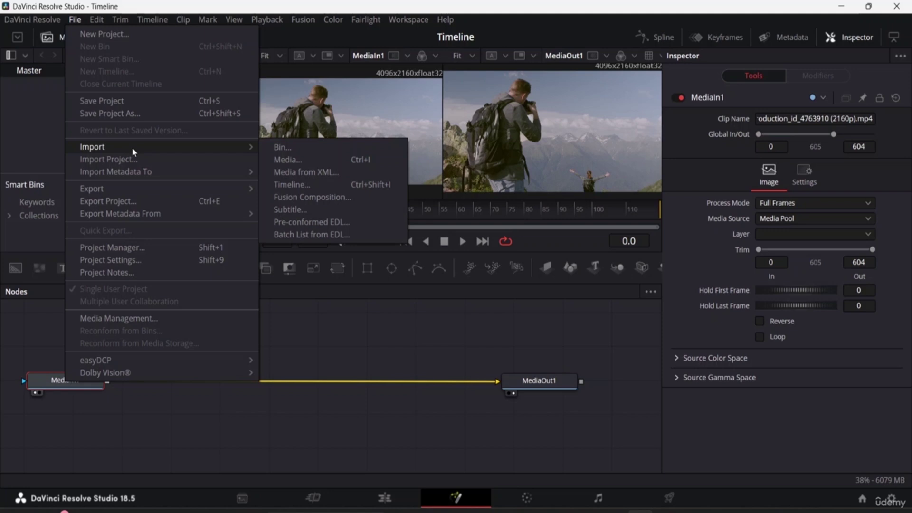
{"action": "left_click", "coordinate": [366, 299]}
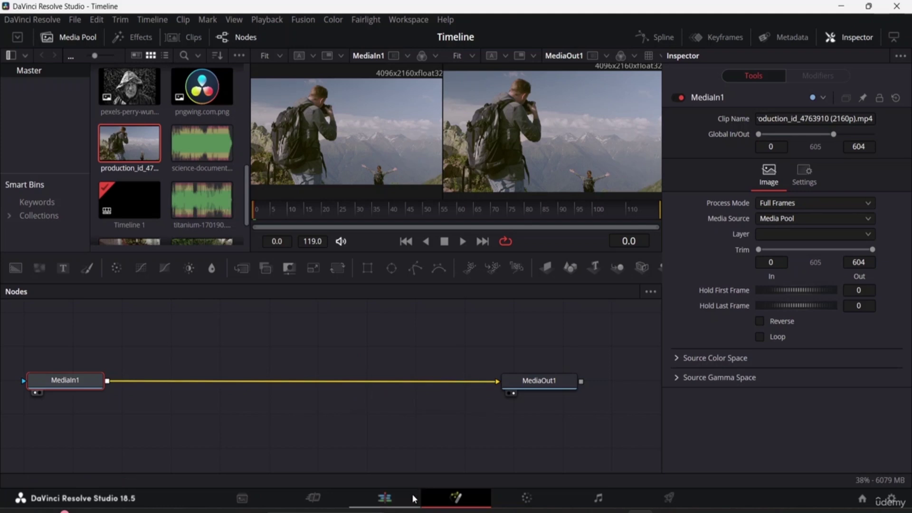
{"action": "left_click", "coordinate": [395, 500]}
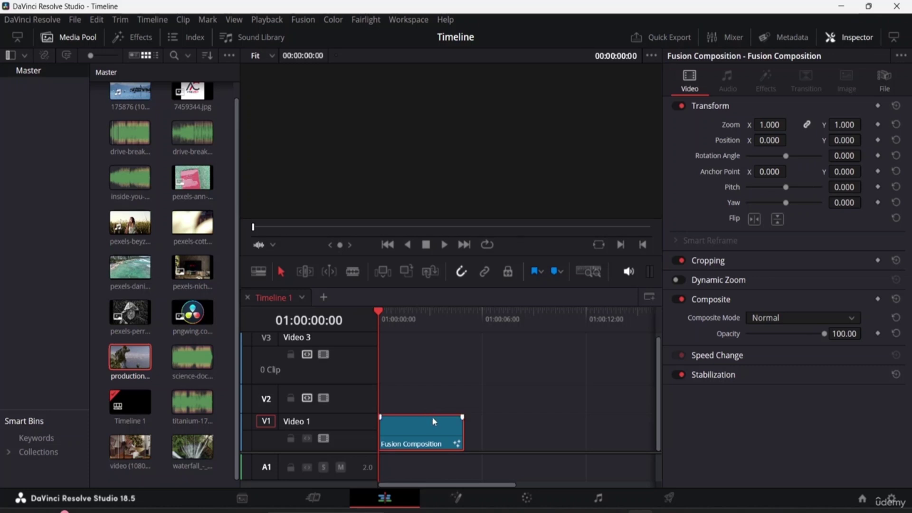
{"action": "left_click", "coordinate": [450, 504]}
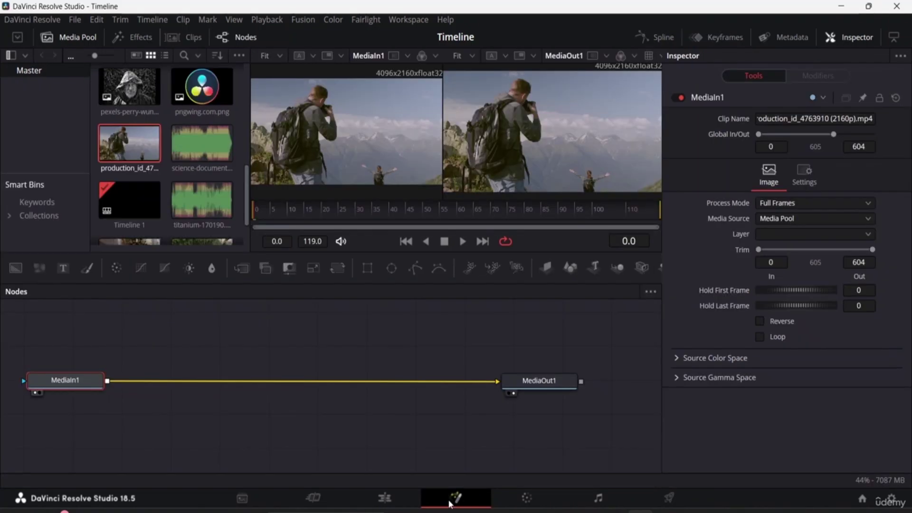
Insert a Blur node after MediaIn1 and place it about midway between MediaIn1 and MediaOut1.
{"action": "left_click", "coordinate": [212, 269]}
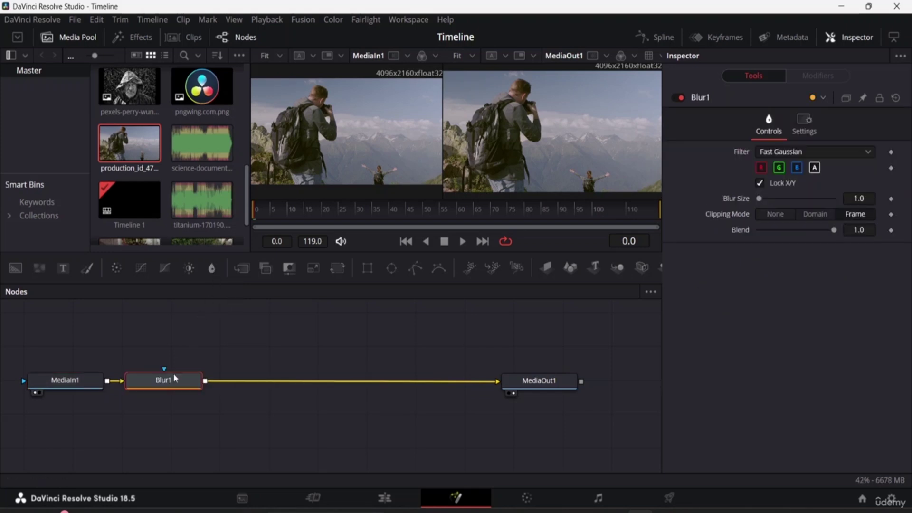
{"action": "left_click_drag", "start_coordinate": [172, 383], "coordinate": [306, 385]}
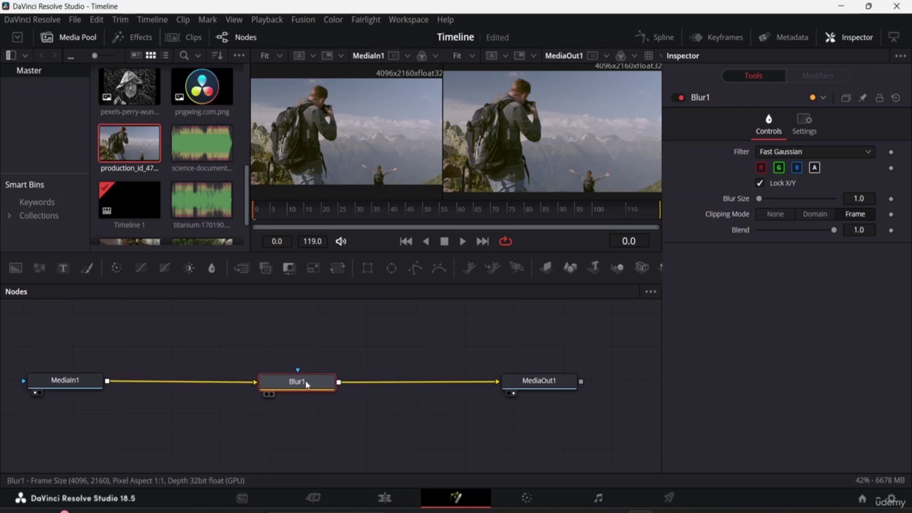
{"action": "left_click", "coordinate": [293, 353]}
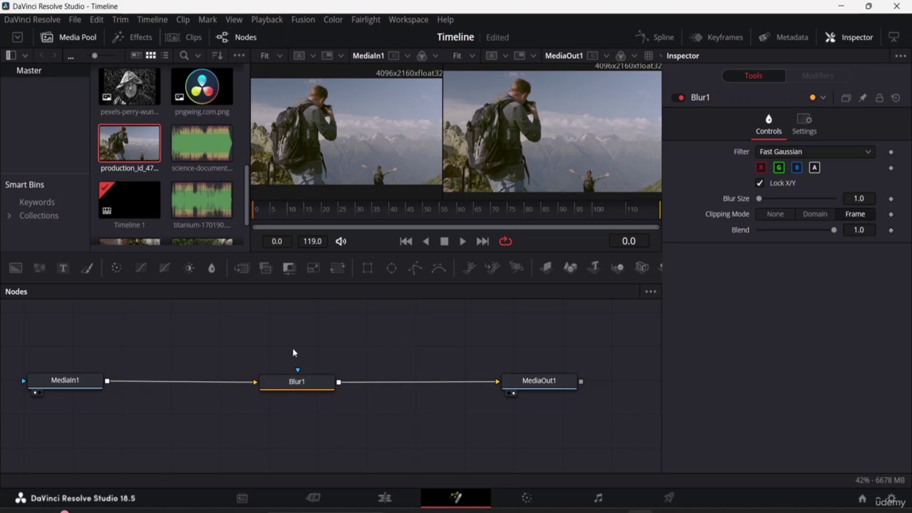
Look through Blur1's filter types, keep Fast Gaussian, and raise its blur size to about 19.7.
{"action": "left_click", "coordinate": [76, 386]}
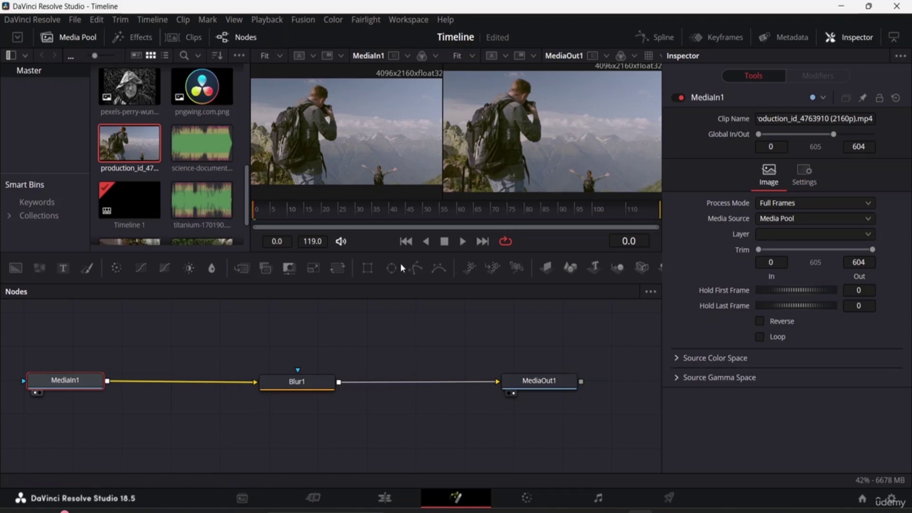
{"action": "left_click", "coordinate": [302, 377]}
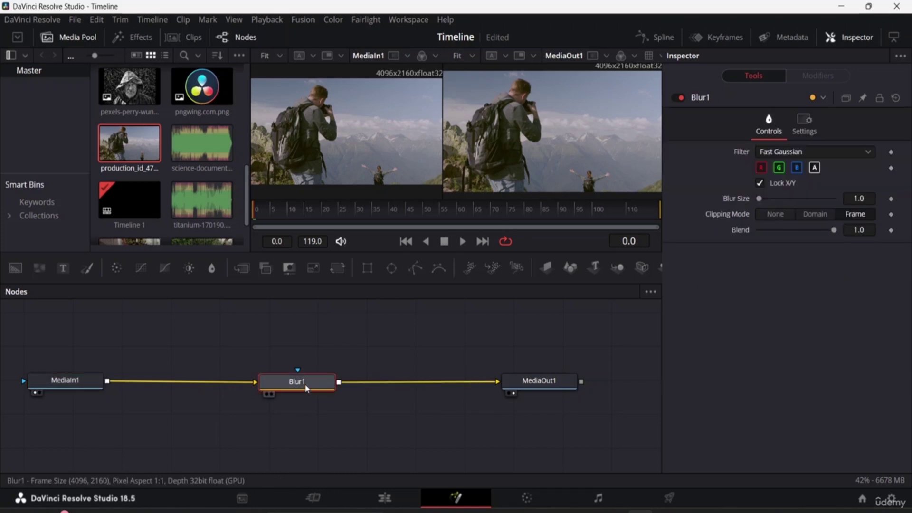
{"action": "left_click", "coordinate": [868, 153]}
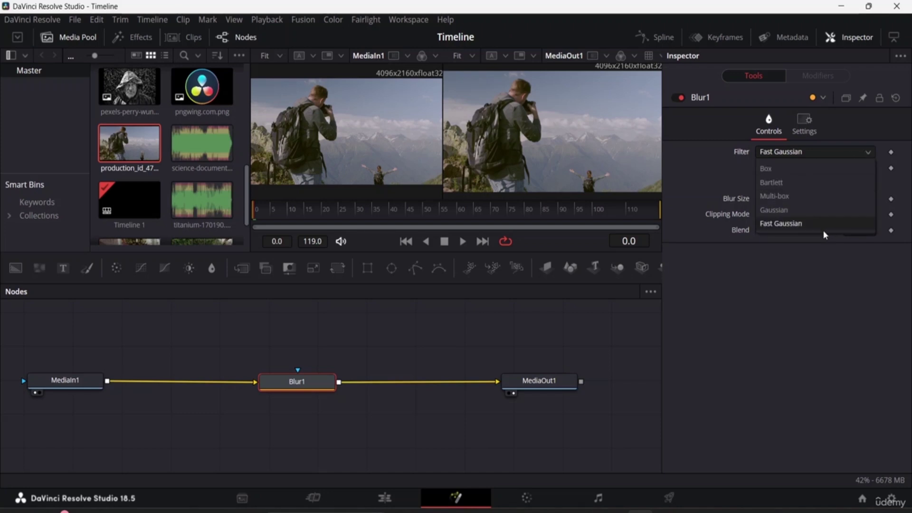
{"action": "left_click", "coordinate": [868, 153]}
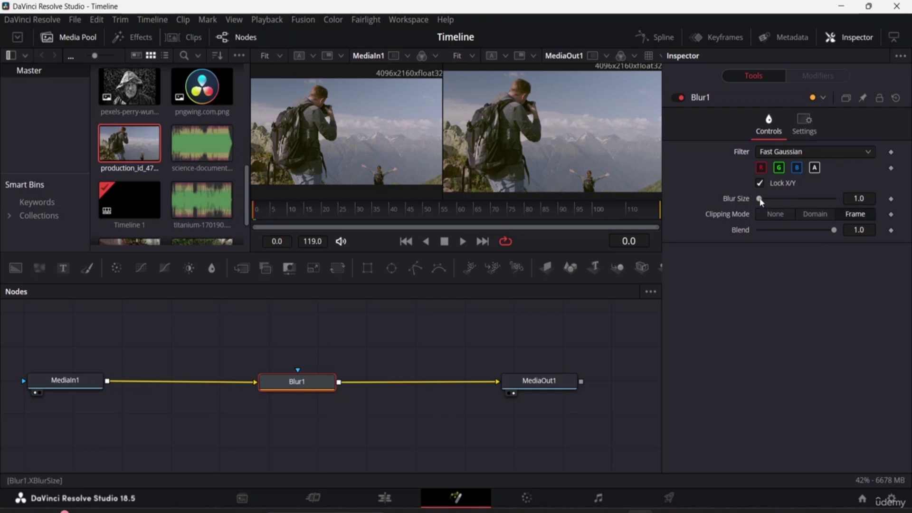
{"action": "mouse_move", "coordinate": [760, 201]}
{"action": "left_mouse_down"}
{"action": "mouse_move", "coordinate": [824, 202]}
{"action": "mouse_move", "coordinate": [761, 203]}
{"action": "mouse_move", "coordinate": [774, 207]}
{"action": "left_mouse_up"}
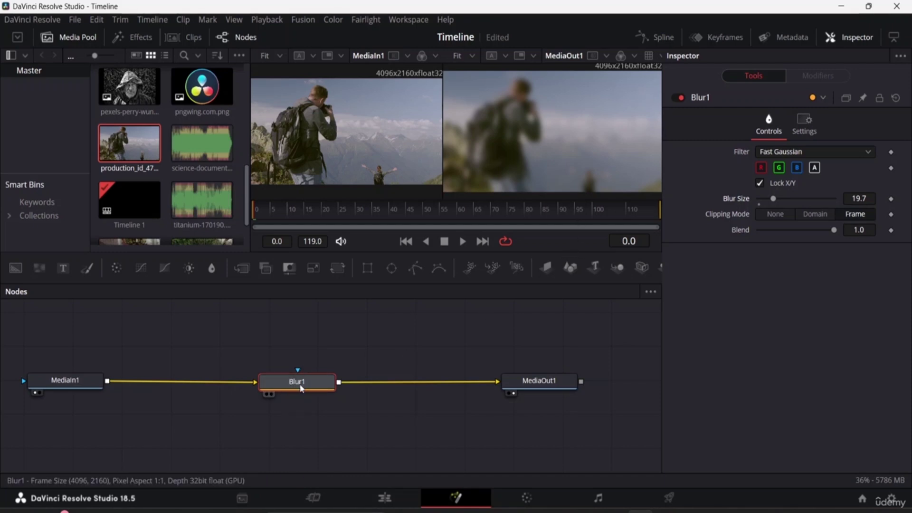
{"action": "mouse_move", "coordinate": [317, 383]}
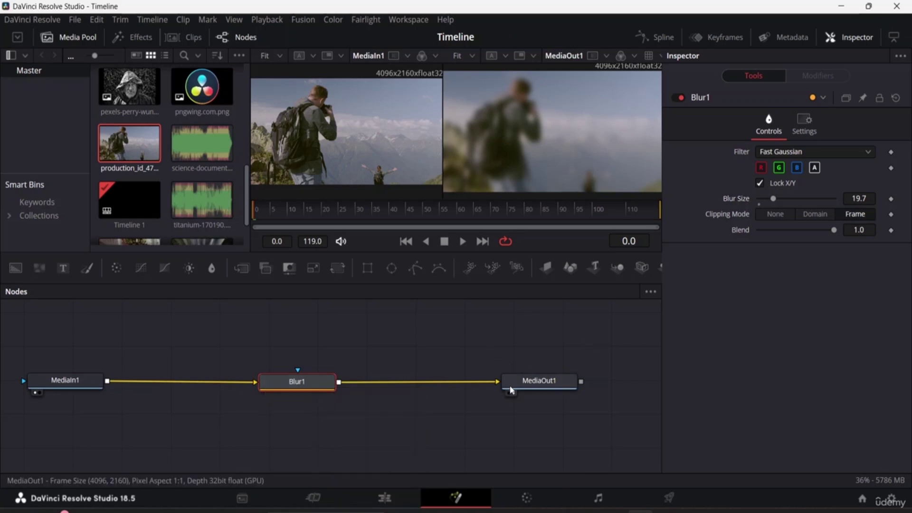
Move Blur1 closer to MediaIn1 and add a Text+ node above the connection between Blur1 and MediaOut1.
{"action": "left_click_drag", "start_coordinate": [292, 385], "coordinate": [252, 383]}
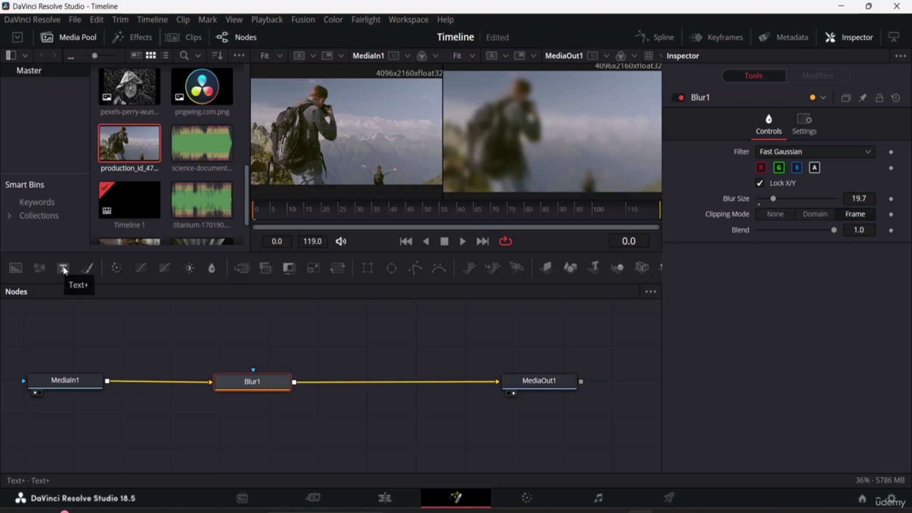
{"action": "left_click_drag", "start_coordinate": [66, 270], "coordinate": [327, 330]}
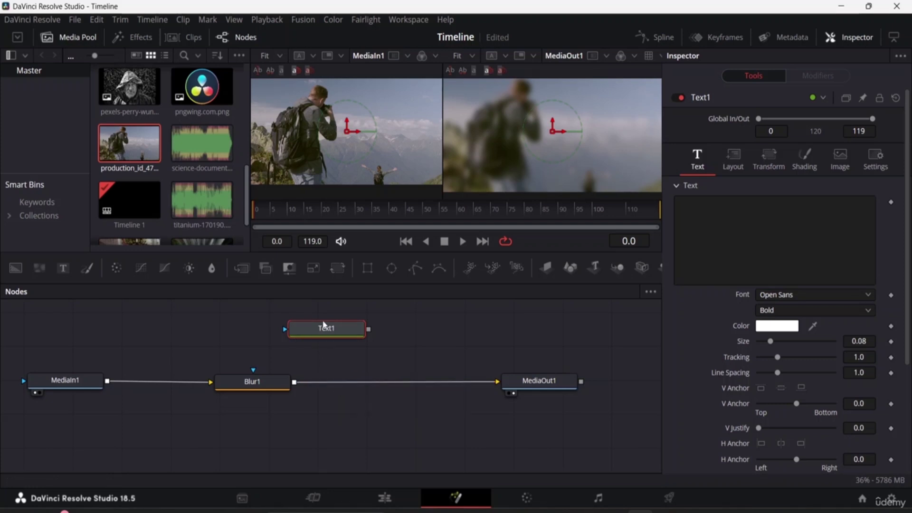
{"action": "left_click", "coordinate": [300, 332]}
{"action": "left_click_drag", "start_coordinate": [335, 340], "coordinate": [394, 326]}
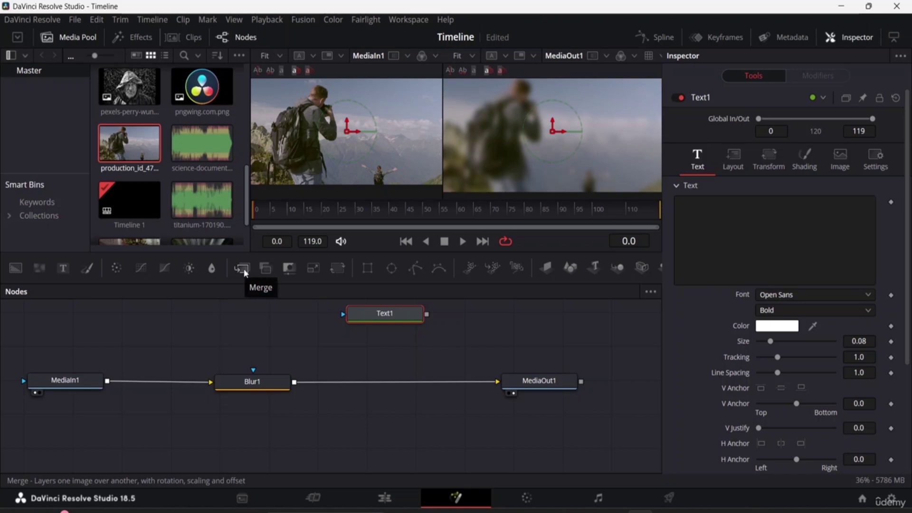
Add a Merge node, connect Blur1's output to its background input, and place Text1 above it.
{"action": "left_click_drag", "start_coordinate": [245, 272], "coordinate": [395, 349]}
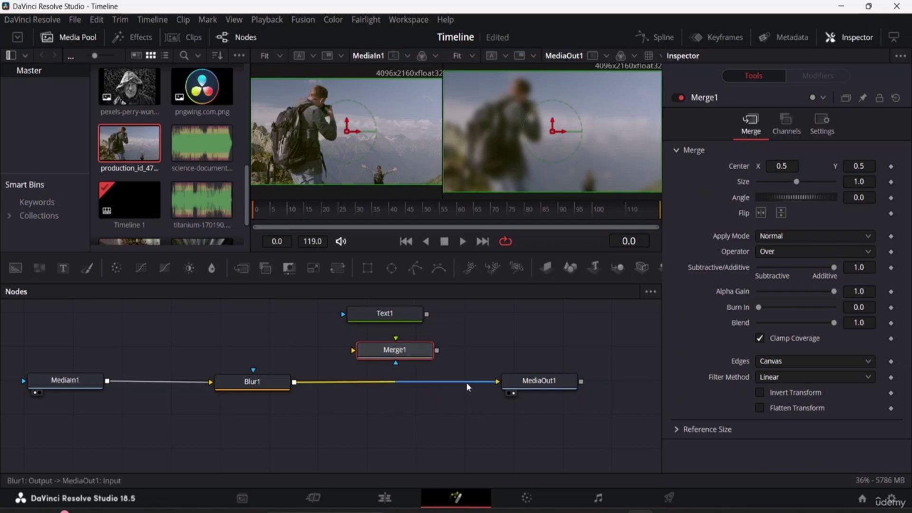
{"action": "left_click_drag", "start_coordinate": [461, 383], "coordinate": [414, 385]}
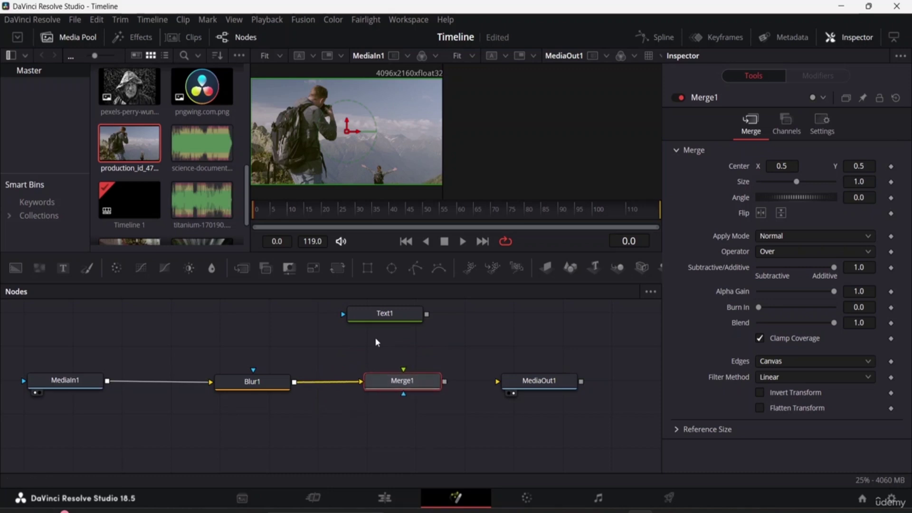
{"action": "left_click_drag", "start_coordinate": [388, 318], "coordinate": [406, 327]}
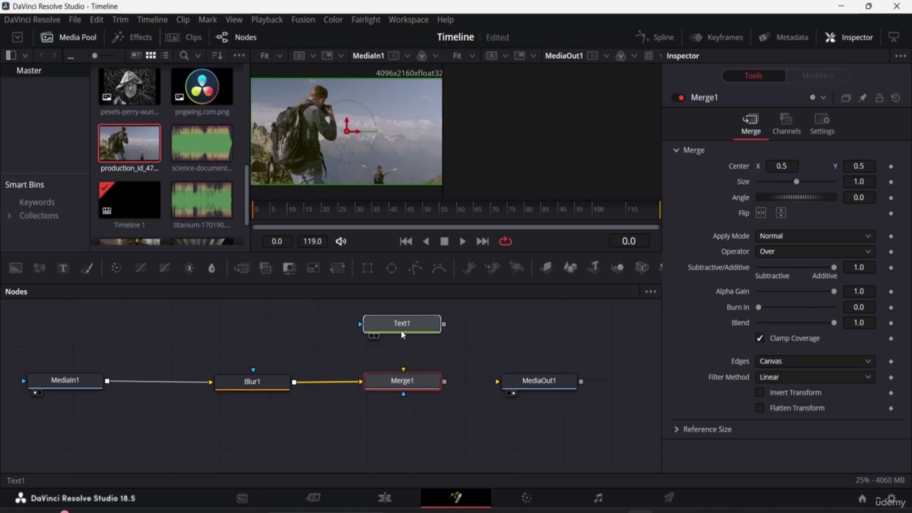
{"action": "left_click", "coordinate": [404, 327]}
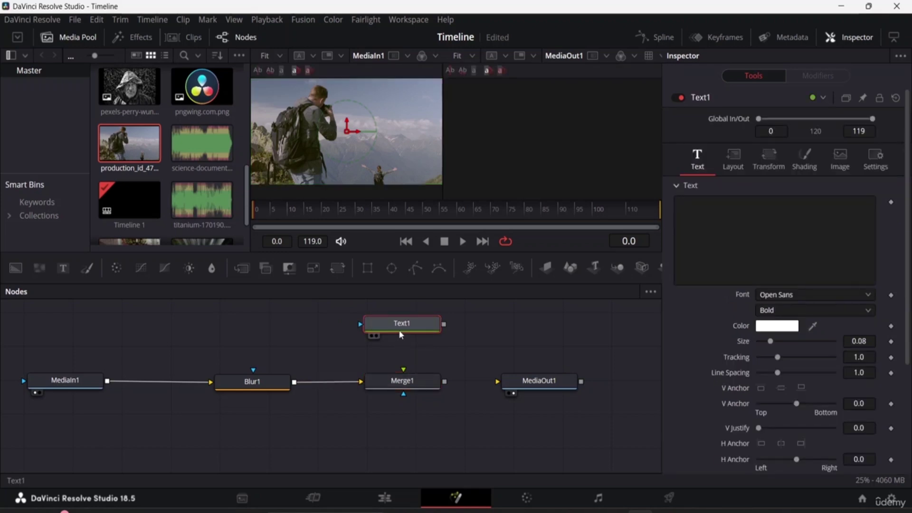
{"action": "mouse_move", "coordinate": [403, 332]}
{"action": "left_mouse_down"}
{"action": "mouse_move", "coordinate": [401, 343]}
{"action": "mouse_move", "coordinate": [409, 324]}
{"action": "left_mouse_up"}
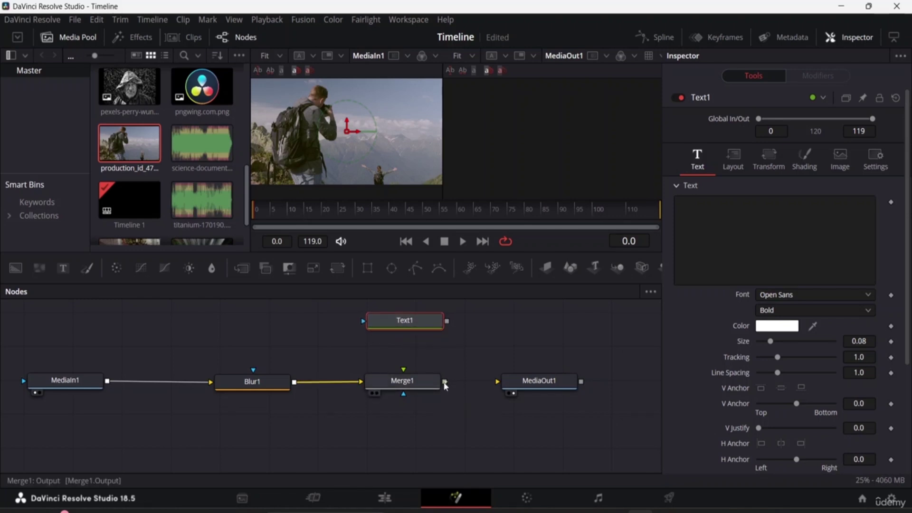
Connect Merge1's output to MediaOut1 and Text1's output to Merge1's foreground input, with Text1 aligned directly above Merge1.
{"action": "left_click_drag", "start_coordinate": [445, 381], "coordinate": [499, 387]}
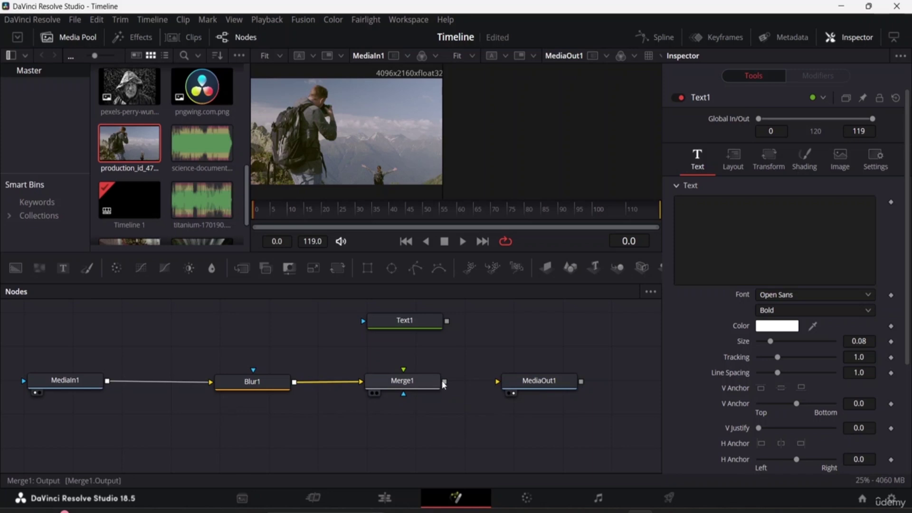
{"action": "left_click_drag", "start_coordinate": [445, 382], "coordinate": [499, 386]}
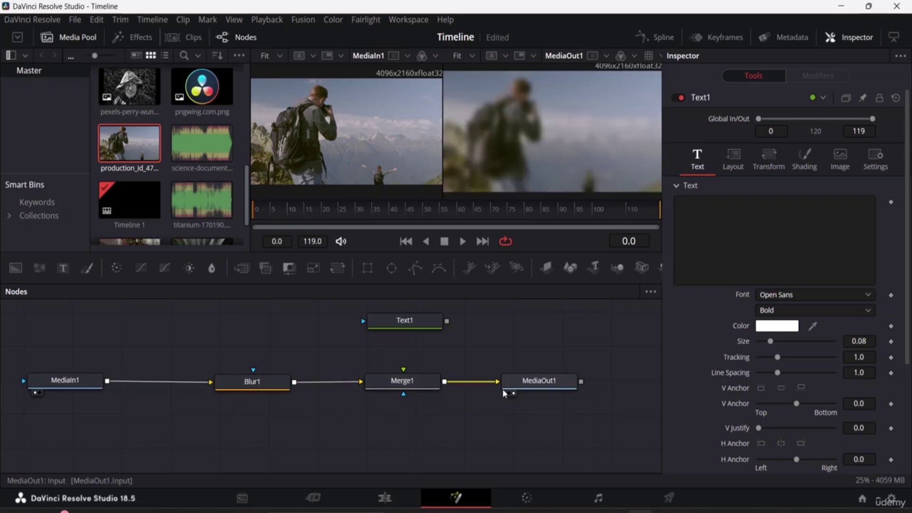
{"action": "left_click_drag", "start_coordinate": [447, 321], "coordinate": [403, 371]}
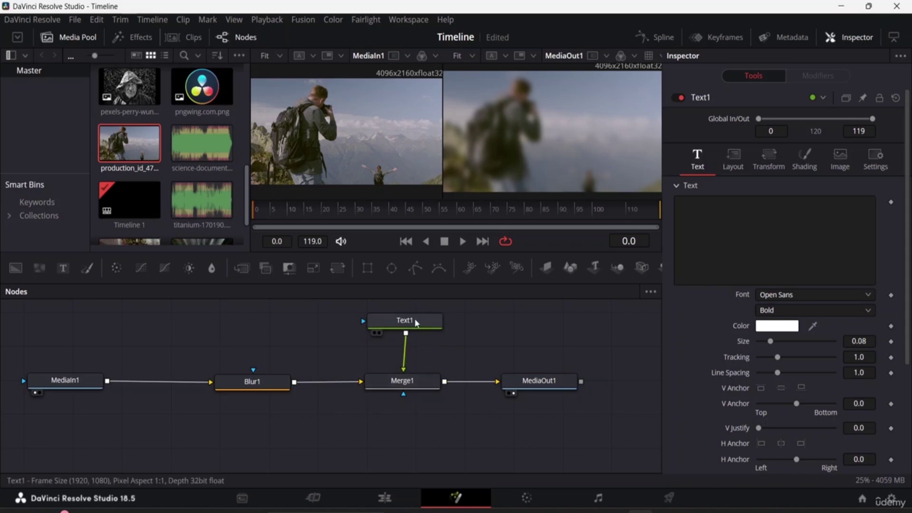
{"action": "mouse_move", "coordinate": [416, 323]}
{"action": "left_mouse_down"}
{"action": "mouse_move", "coordinate": [404, 327]}
{"action": "mouse_move", "coordinate": [413, 323]}
{"action": "left_mouse_up"}
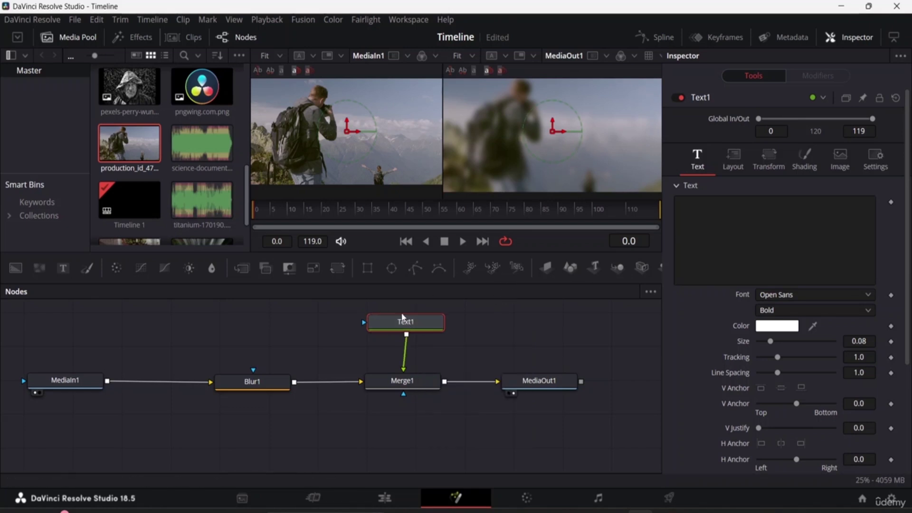
{"action": "left_click_drag", "start_coordinate": [409, 320], "coordinate": [415, 319]}
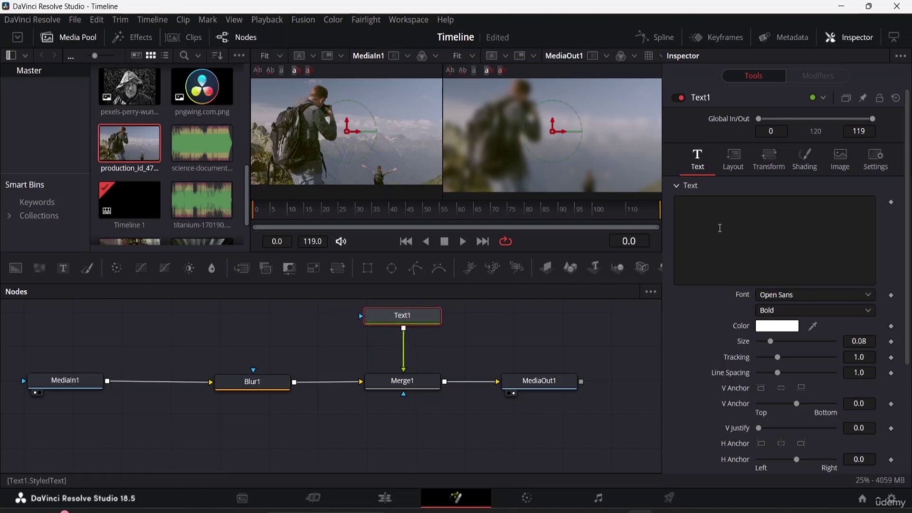
Enter GOOD DAY as the text of Text1 and enlarge it to a size of about 0.3228.
{"action": "left_click", "coordinate": [701, 205]}
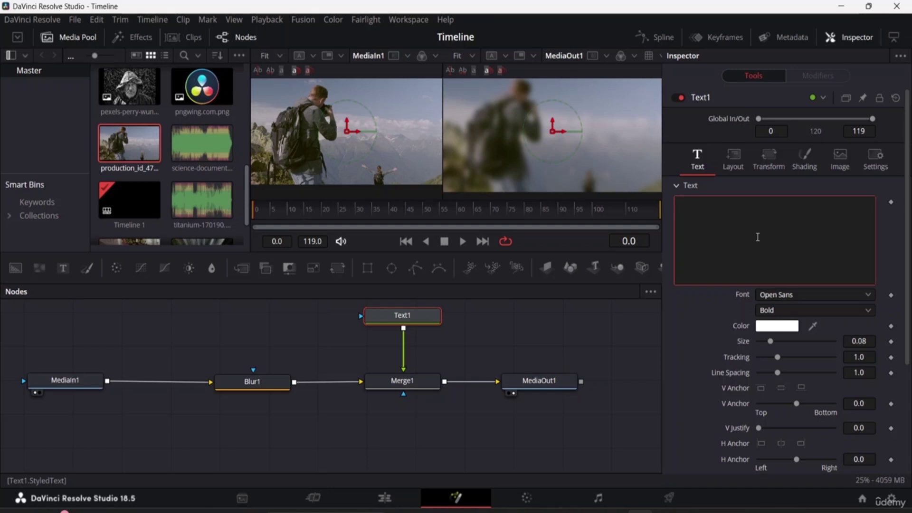
{"action": "type", "text": "GGOD DAY"}
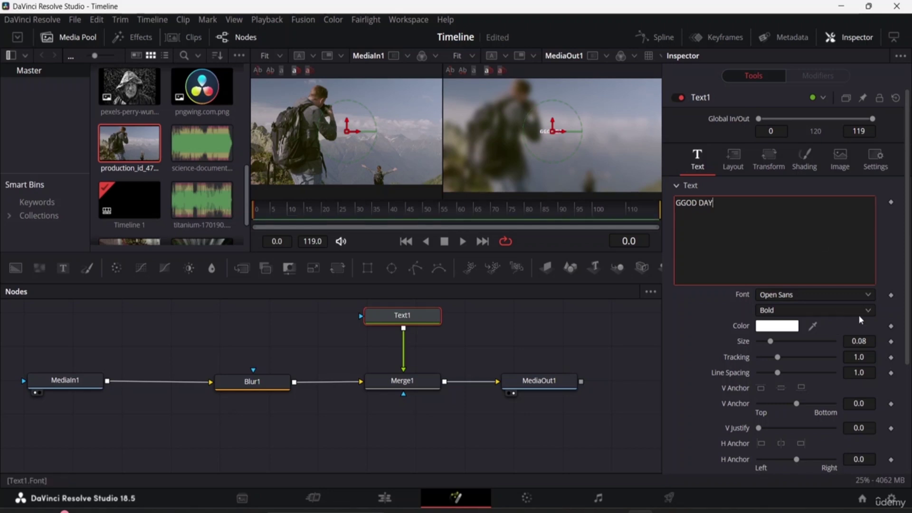
{"action": "left_click_drag", "start_coordinate": [770, 342], "coordinate": [812, 351]}
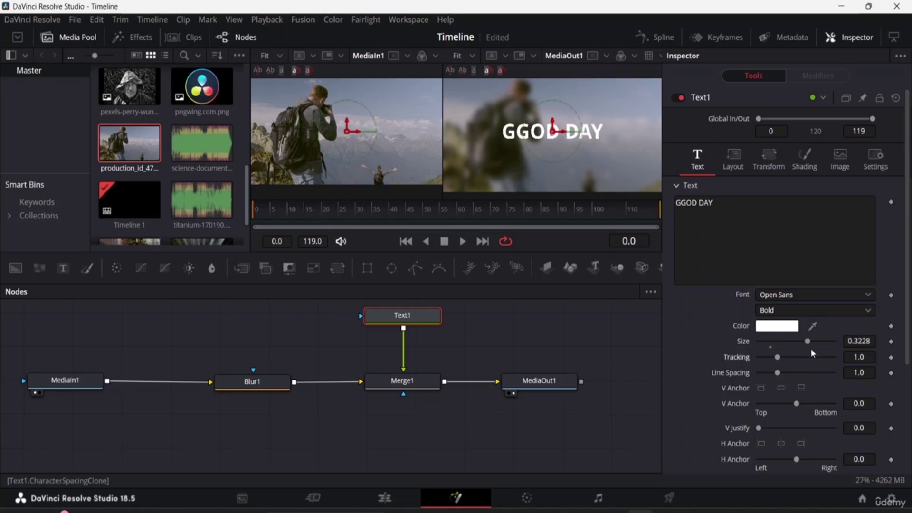
{"action": "left_click", "coordinate": [686, 204]}
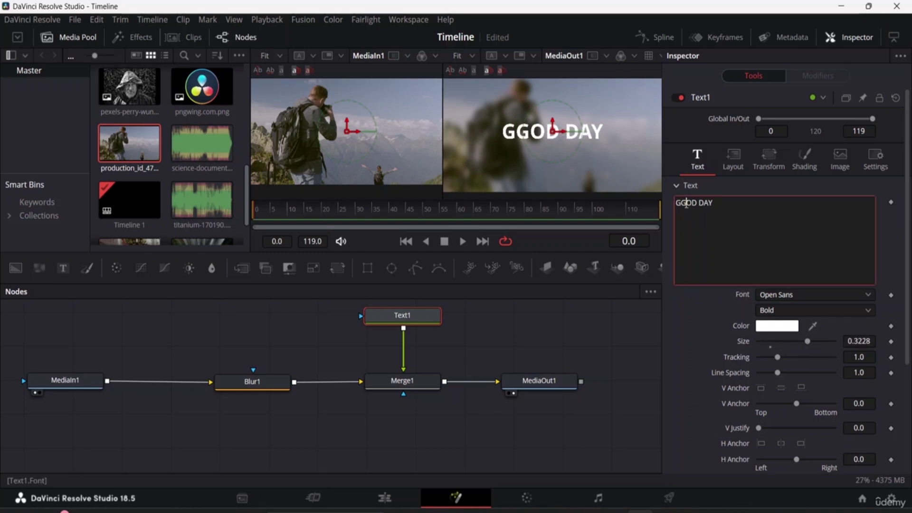
{"action": "key", "text": "BackSpace"}
{"action": "type", "text": "O"}
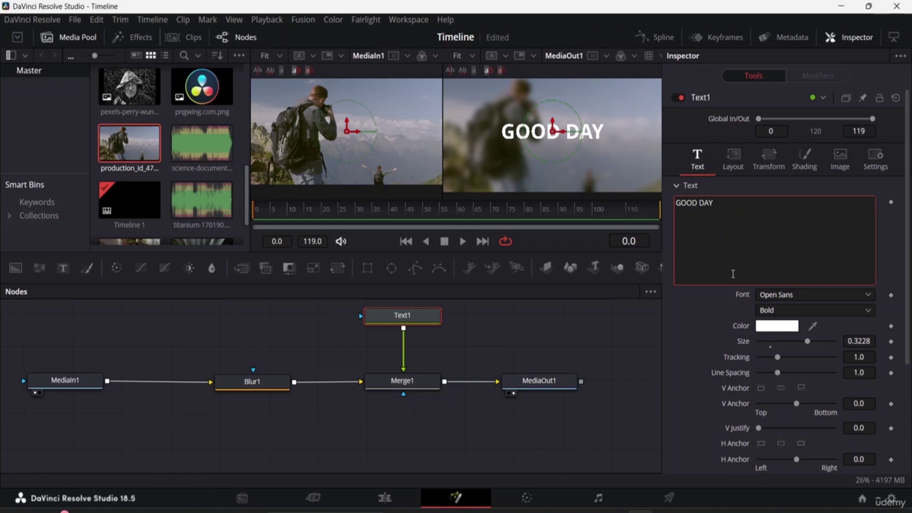
Color Text1's GOOD DAY title black (#000000) and set its font to OCR A Extended.
{"action": "left_click", "coordinate": [779, 329]}
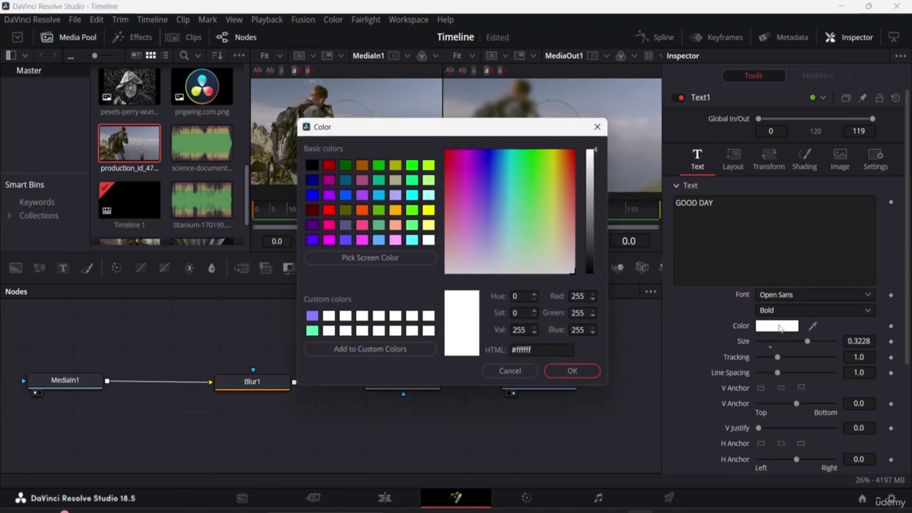
{"action": "left_click", "coordinate": [313, 167]}
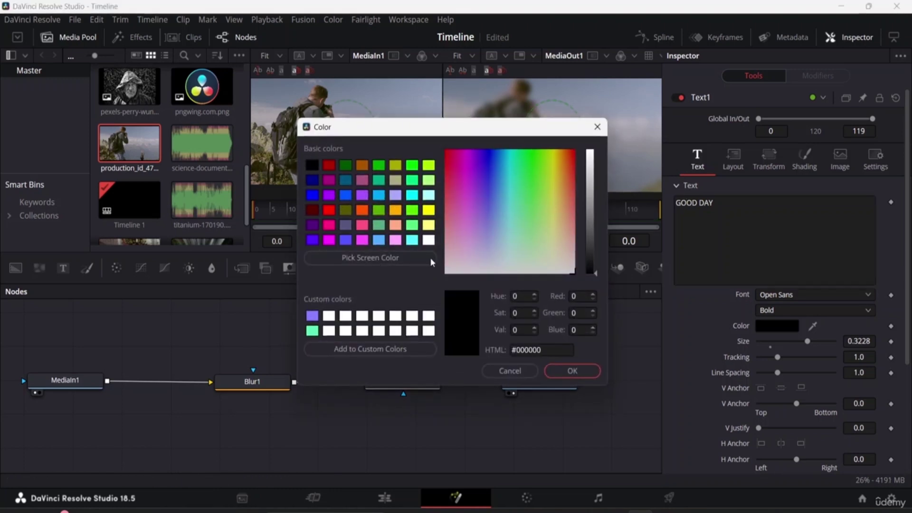
{"action": "left_click", "coordinate": [568, 372]}
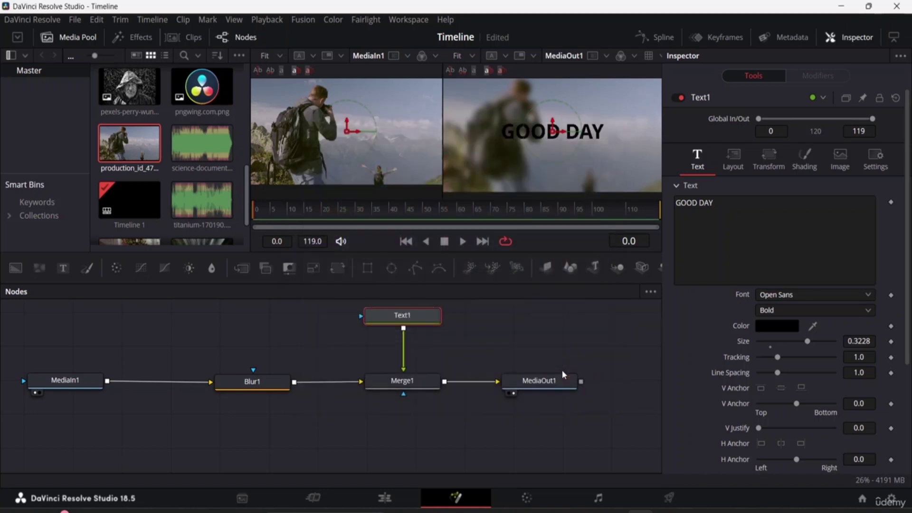
{"action": "left_click", "coordinate": [835, 298]}
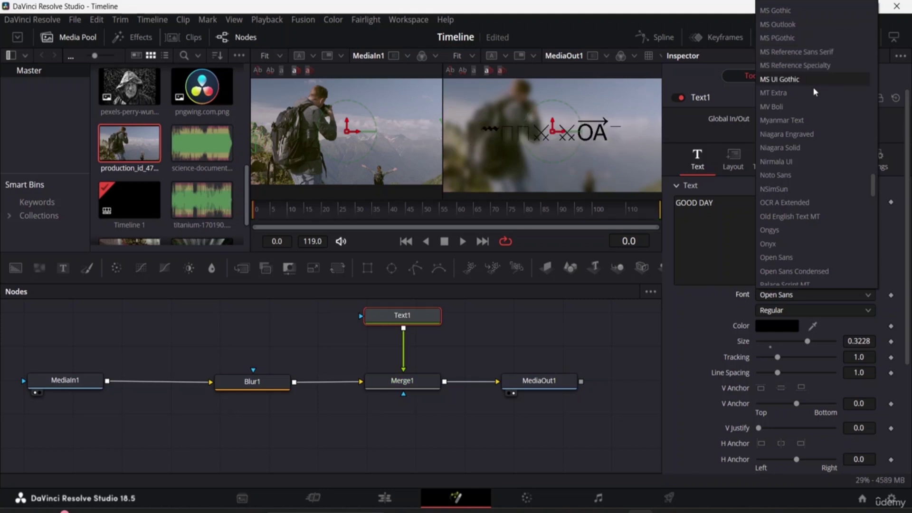
{"action": "left_click", "coordinate": [835, 208]}
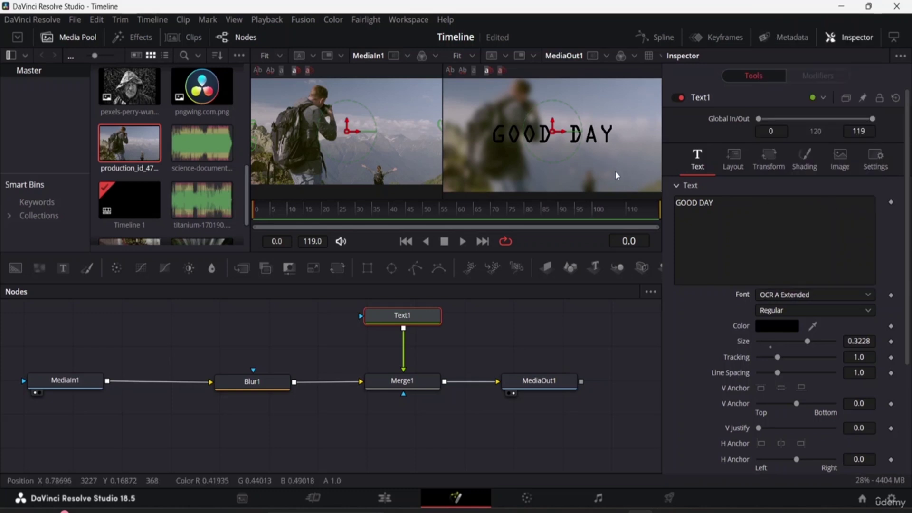
{"action": "scroll", "coordinate": [775, 401], "scroll_direction": "down", "scroll_amount": 5}
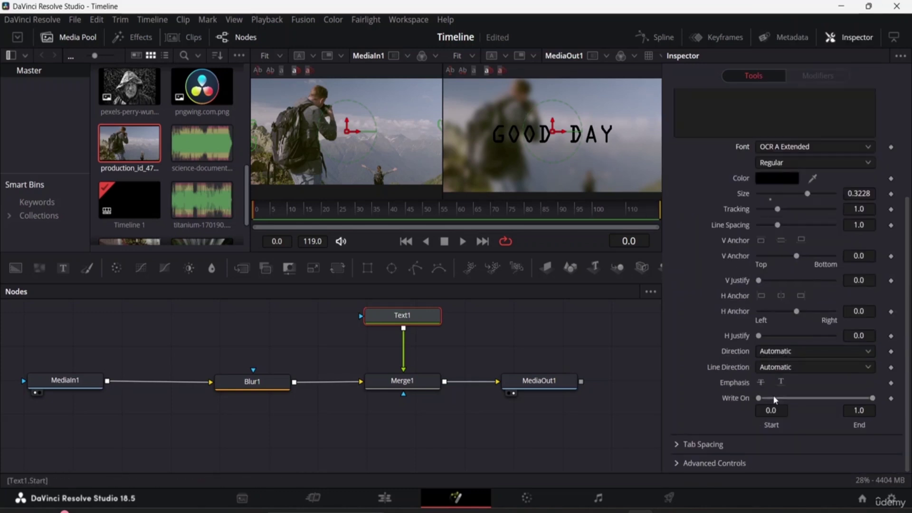
{"action": "scroll", "coordinate": [695, 284], "scroll_direction": "up", "scroll_amount": 5}
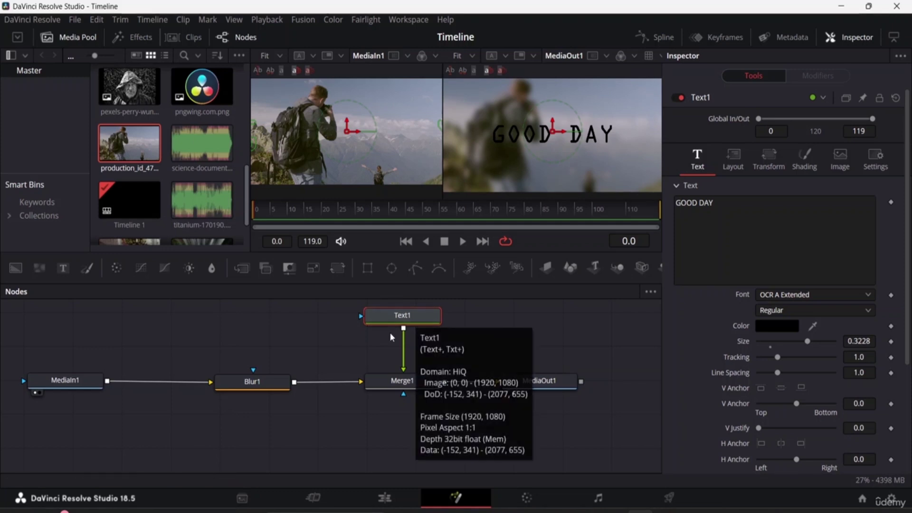
Add a Rectangle mask node feeding Text1 and place it higher above Text1.
{"action": "scroll", "coordinate": [393, 337], "scroll_direction": "up", "scroll_amount": 3}
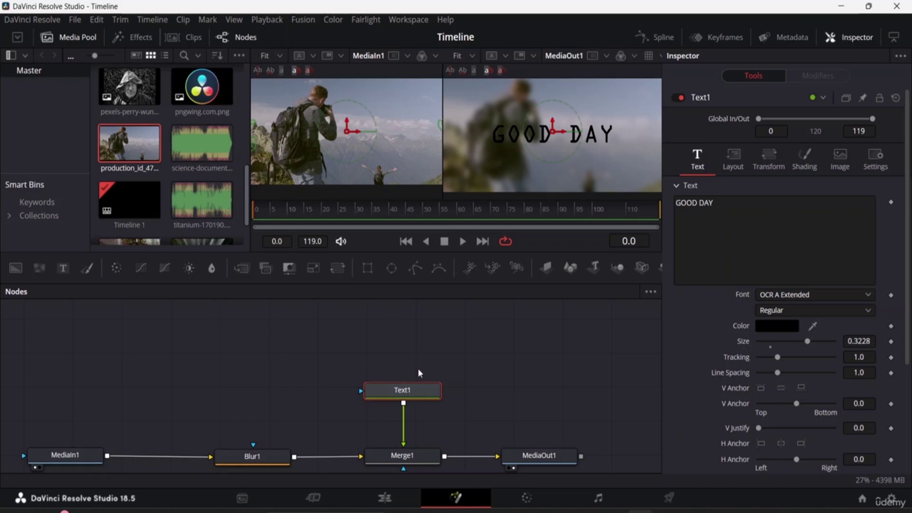
{"action": "left_click", "coordinate": [367, 269]}
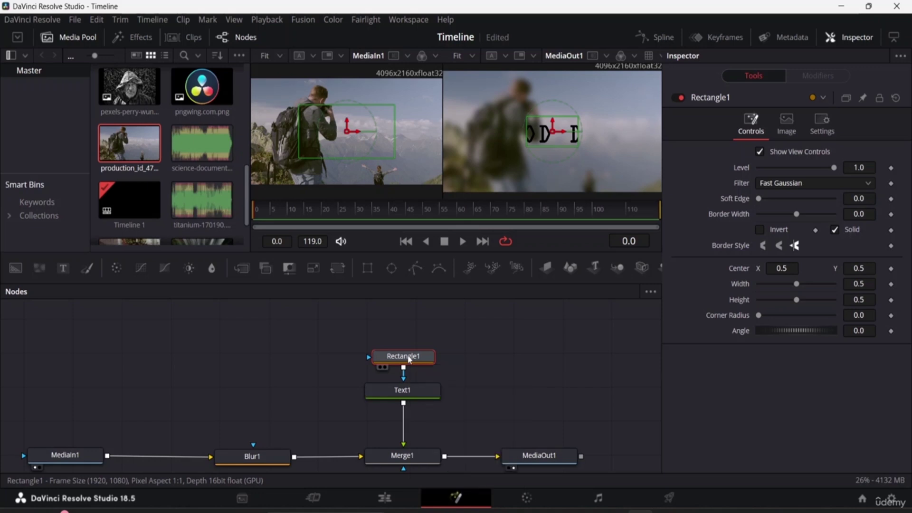
{"action": "left_click_drag", "start_coordinate": [408, 360], "coordinate": [408, 334]}
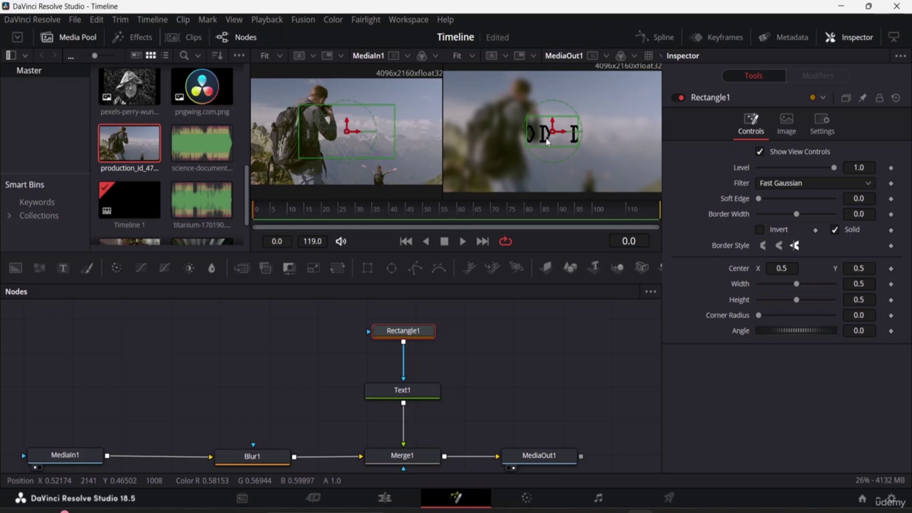
Enlarge the Rectangle1 mask over the title to a width of 1.0 and a height of about 0.701.
{"action": "left_click_drag", "start_coordinate": [547, 144], "coordinate": [547, 147]}
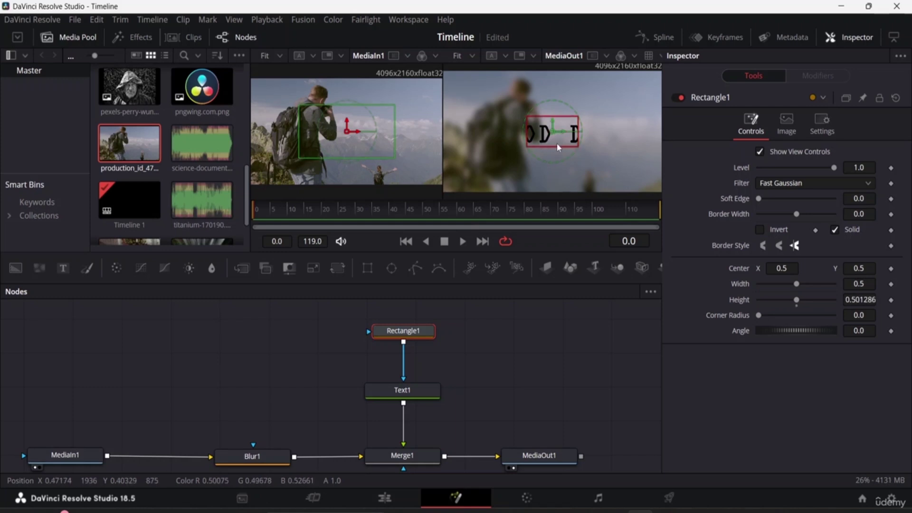
{"action": "left_click_drag", "start_coordinate": [376, 135], "coordinate": [410, 130]}
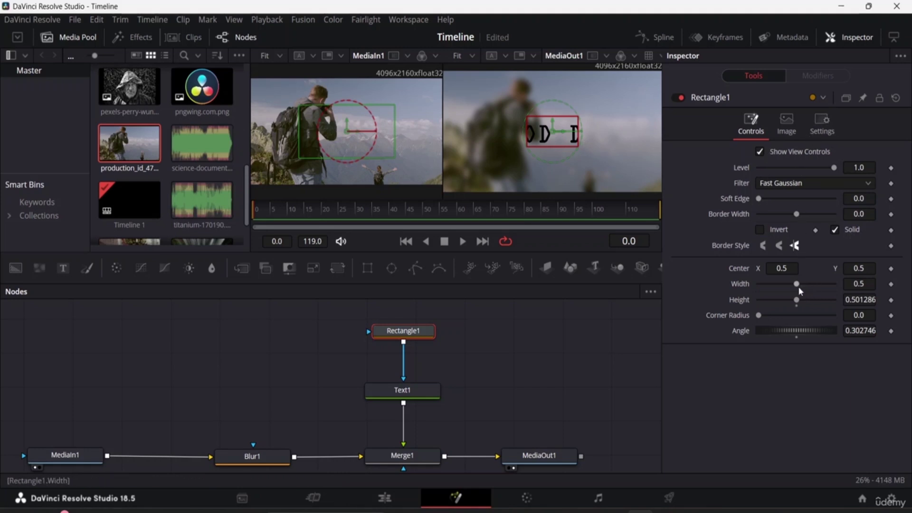
{"action": "left_click_drag", "start_coordinate": [800, 286], "coordinate": [843, 291]}
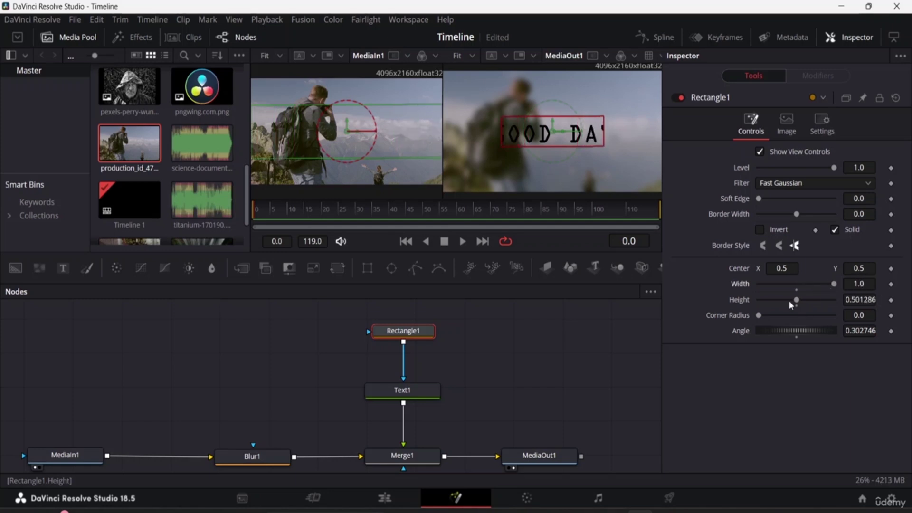
{"action": "mouse_move", "coordinate": [797, 299]}
{"action": "left_mouse_down"}
{"action": "mouse_move", "coordinate": [780, 302]}
{"action": "mouse_move", "coordinate": [811, 300]}
{"action": "left_mouse_up"}
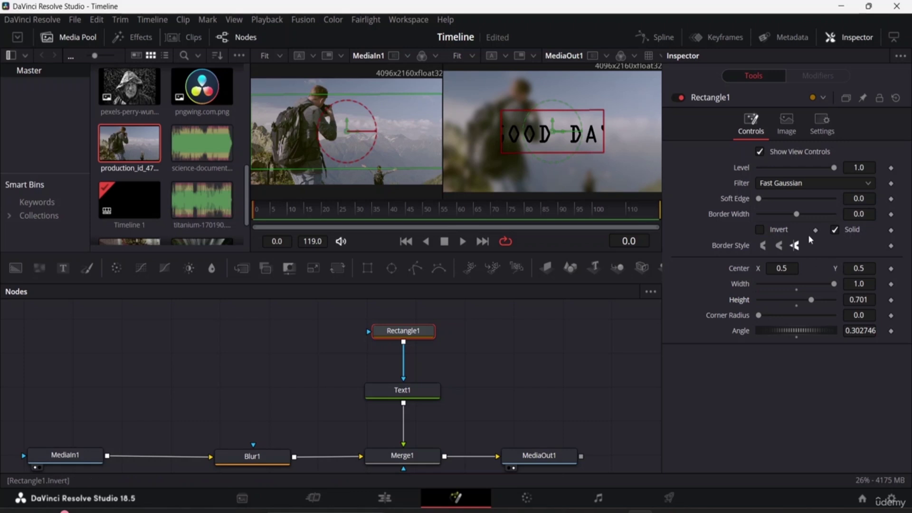
Set Rectangle1's border width to about 0.029, try out a tilt, and settle its angle at 0.3.
{"action": "mouse_move", "coordinate": [797, 215]}
{"action": "left_mouse_down"}
{"action": "mouse_move", "coordinate": [819, 219]}
{"action": "mouse_move", "coordinate": [803, 220]}
{"action": "left_mouse_up"}
{"action": "mouse_move", "coordinate": [761, 203]}
{"action": "left_mouse_down"}
{"action": "mouse_move", "coordinate": [774, 202]}
{"action": "mouse_move", "coordinate": [752, 209]}
{"action": "left_mouse_up"}
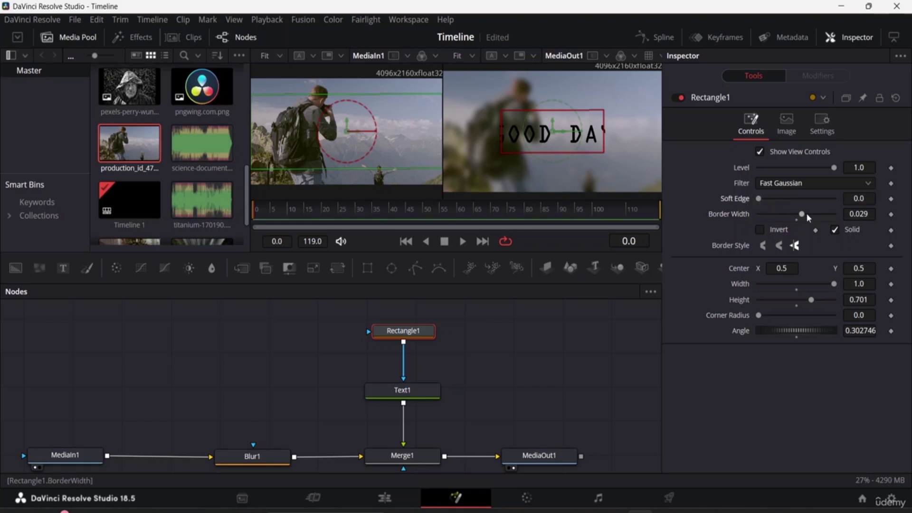
{"action": "mouse_move", "coordinate": [804, 334]}
{"action": "left_mouse_down"}
{"action": "mouse_move", "coordinate": [796, 336]}
{"action": "mouse_move", "coordinate": [803, 339]}
{"action": "left_mouse_up"}
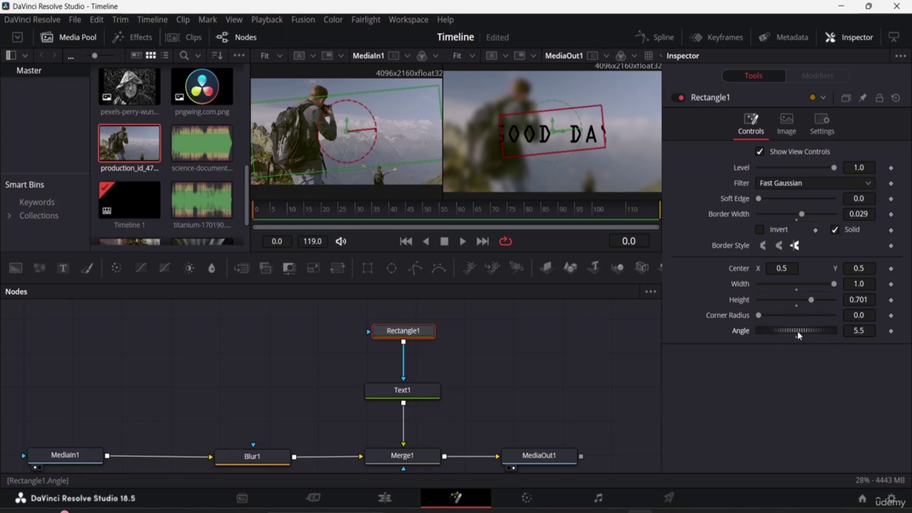
{"action": "left_click_drag", "start_coordinate": [798, 335], "coordinate": [794, 334]}
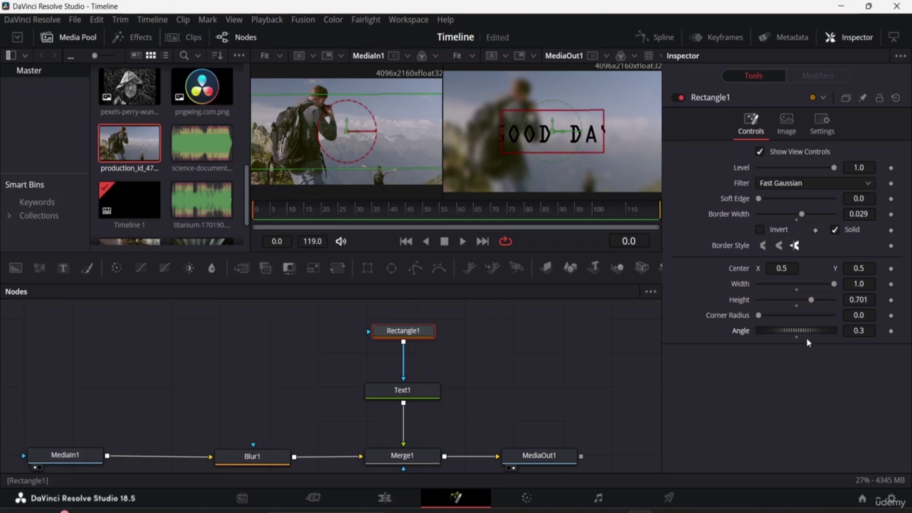
{"action": "left_click_drag", "start_coordinate": [834, 284], "coordinate": [876, 305]}
Move the Rectangle1 mask's center to X 1.0 and Y 1.0.
{"action": "left_click", "coordinate": [788, 268]}
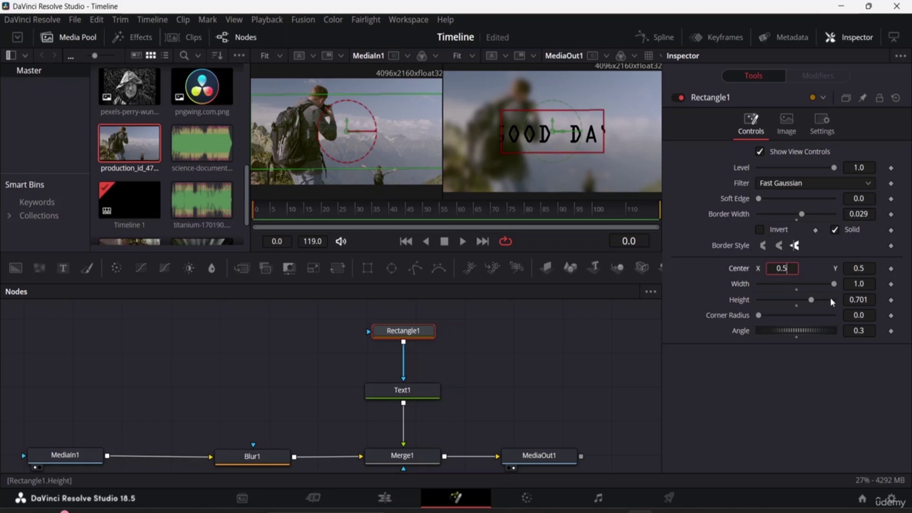
{"action": "type", "text": "0"}
{"action": "key", "text": "Tab"}
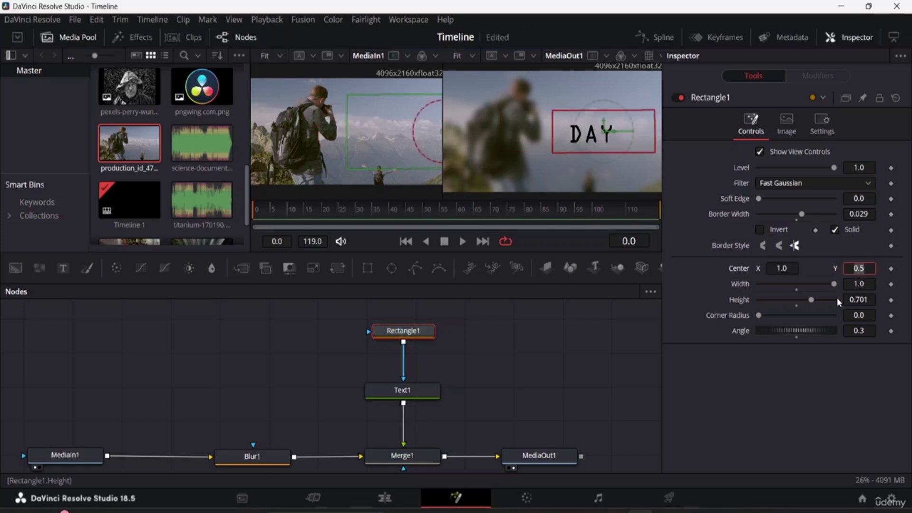
{"action": "key", "text": "BackSpace"}
{"action": "type", "text": "1"}
{"action": "key", "text": "Tab"}
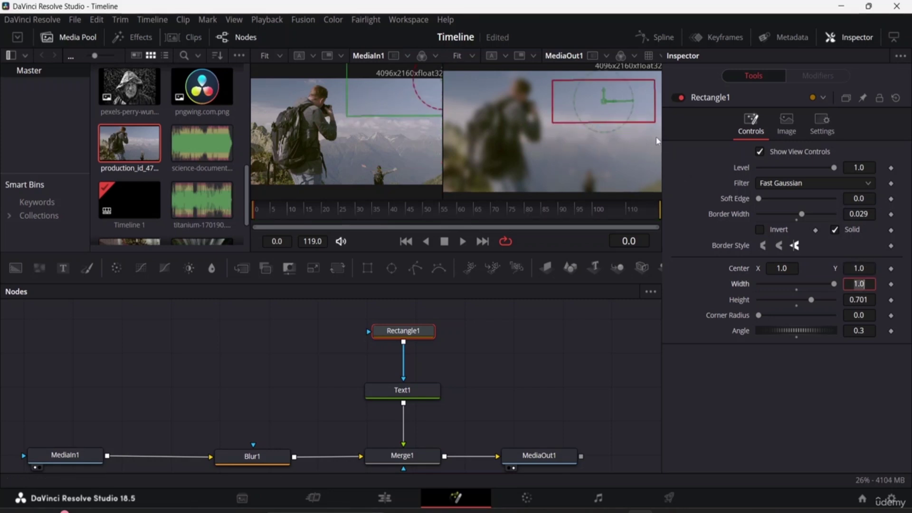
{"action": "left_click", "coordinate": [612, 113]}
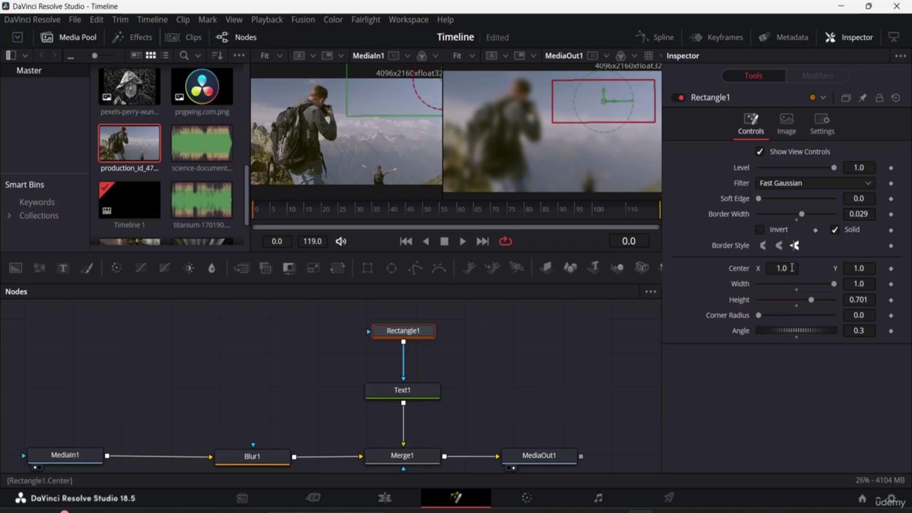
Return the Rectangle1 mask's center to X 0.5 and Y 0.5.
{"action": "left_click", "coordinate": [792, 268]}
{"action": "key", "text": "BackSpace"}
{"action": "left_click", "coordinate": [863, 268]}
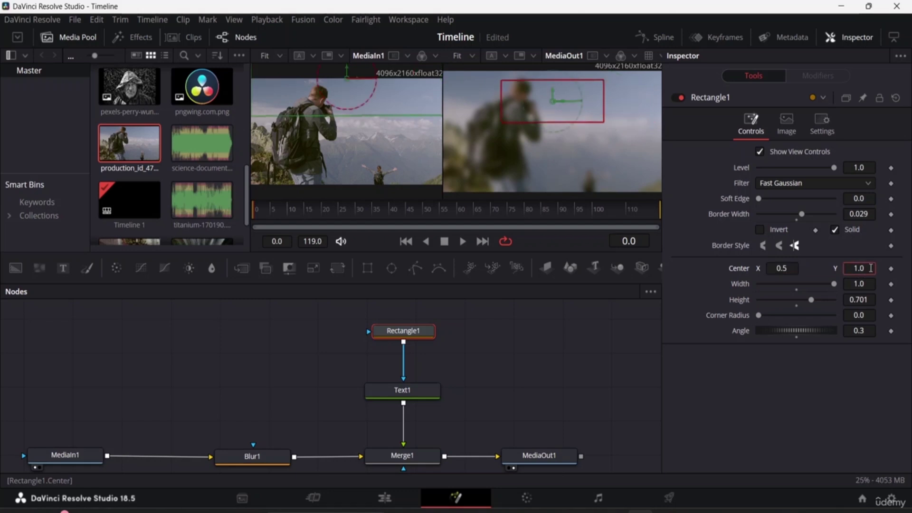
{"action": "type", "text": "1"}
{"action": "key", "text": "Tab"}
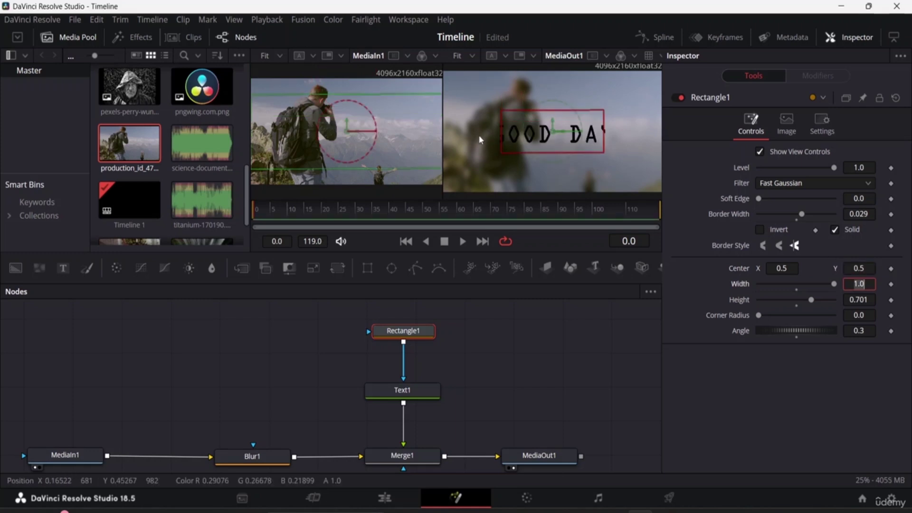
{"action": "left_click", "coordinate": [564, 145]}
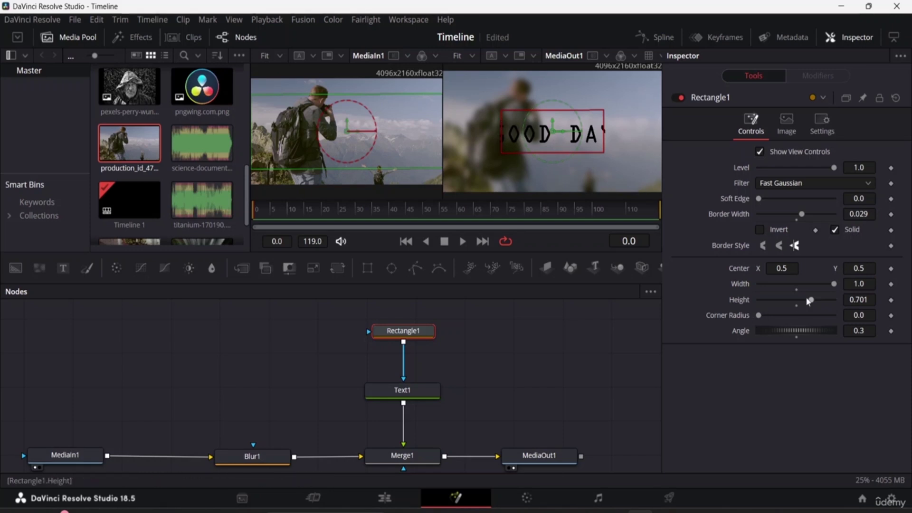
Try to widen the Rectangle1 mask further and raise its height to 1.0.
{"action": "left_click_drag", "start_coordinate": [834, 283], "coordinate": [884, 290]}
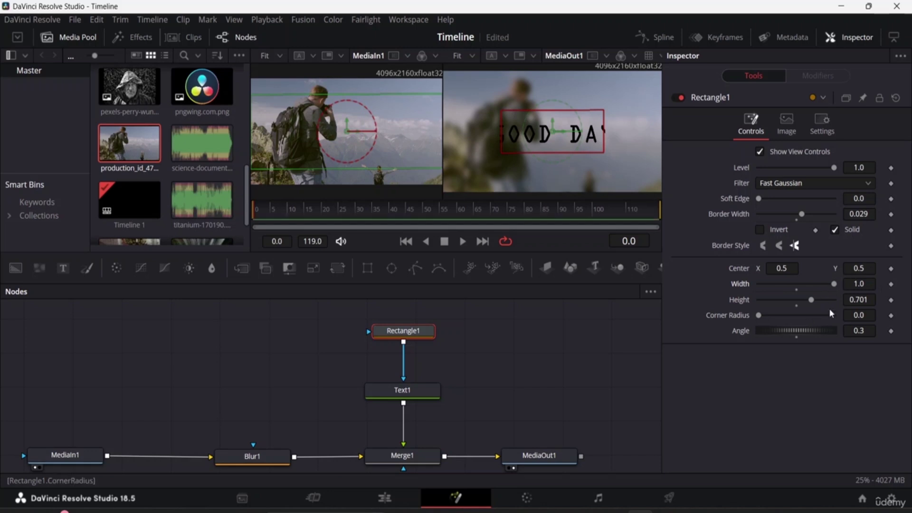
{"action": "left_click_drag", "start_coordinate": [812, 302], "coordinate": [874, 304]}
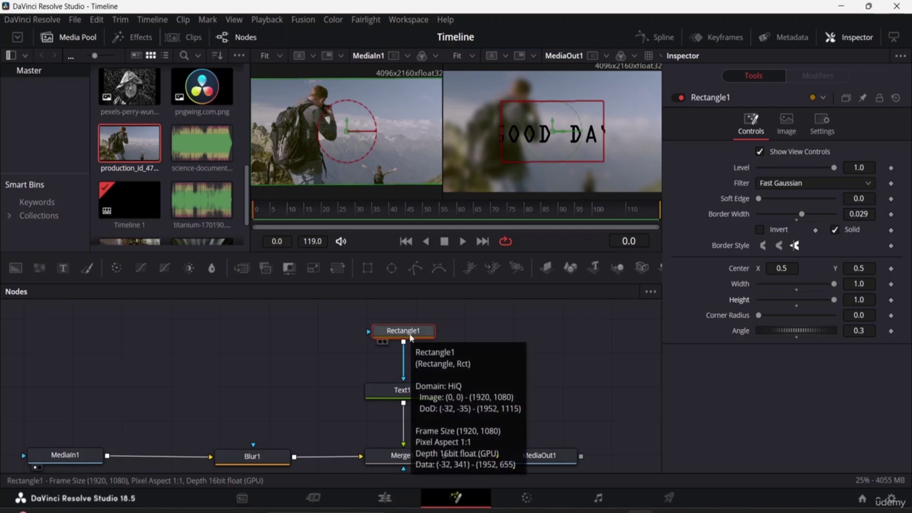
Try to link Rectangle1's effect mask input to Blur1 and place Rectangle1 directly above Blur1.
{"action": "left_click_drag", "start_coordinate": [392, 339], "coordinate": [308, 341]}
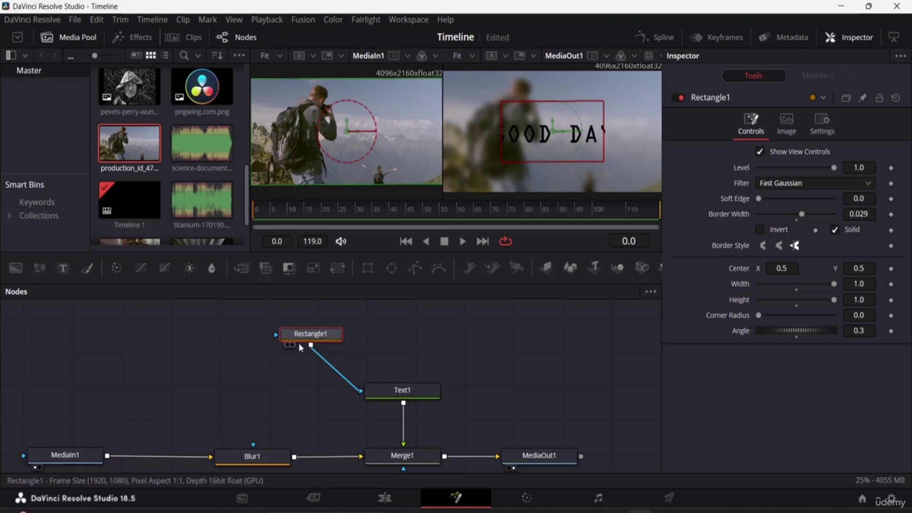
{"action": "mouse_move", "coordinate": [297, 341]}
{"action": "left_click_drag", "start_coordinate": [276, 337], "coordinate": [254, 449]}
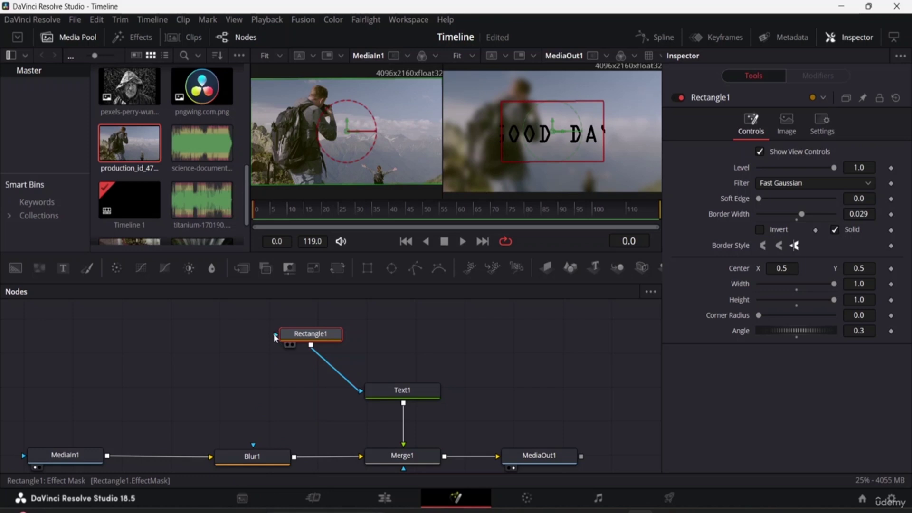
{"action": "left_click_drag", "start_coordinate": [275, 337], "coordinate": [252, 445]}
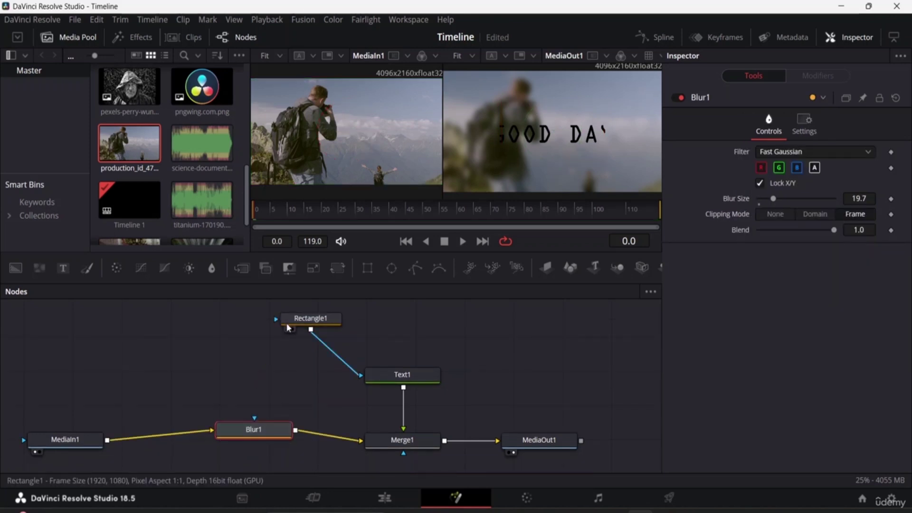
{"action": "left_click_drag", "start_coordinate": [299, 327], "coordinate": [255, 343]}
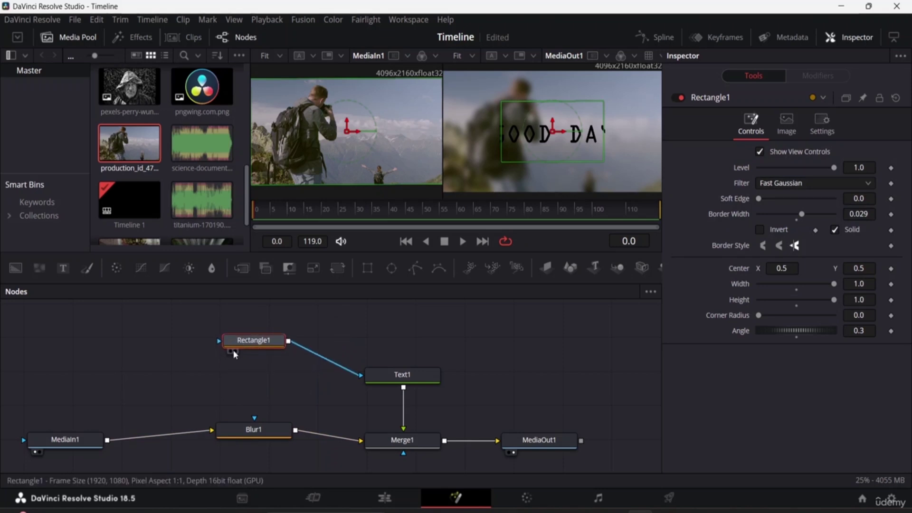
Show Rectangle1 briefly in the second viewer, clear it, and try again to link its mask input to Blur1.
{"action": "left_click", "coordinate": [235, 352]}
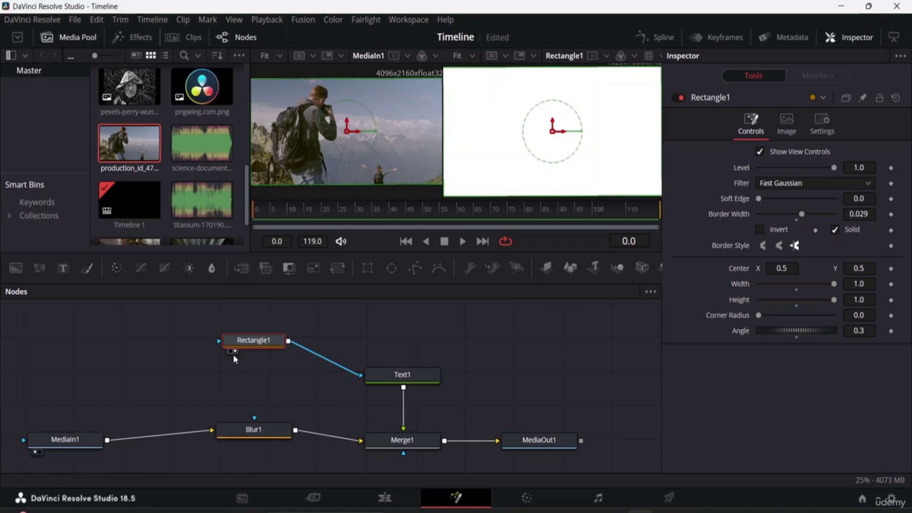
{"action": "left_click", "coordinate": [236, 352]}
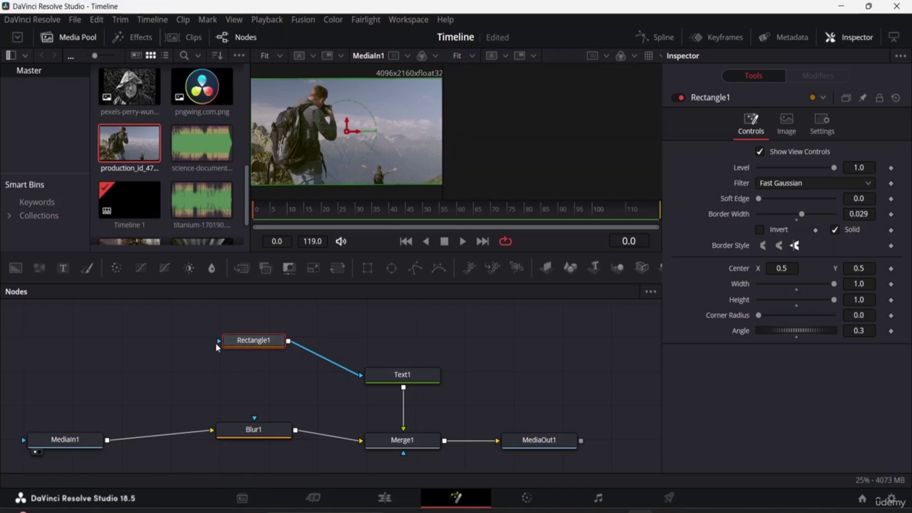
{"action": "left_click_drag", "start_coordinate": [220, 343], "coordinate": [257, 424]}
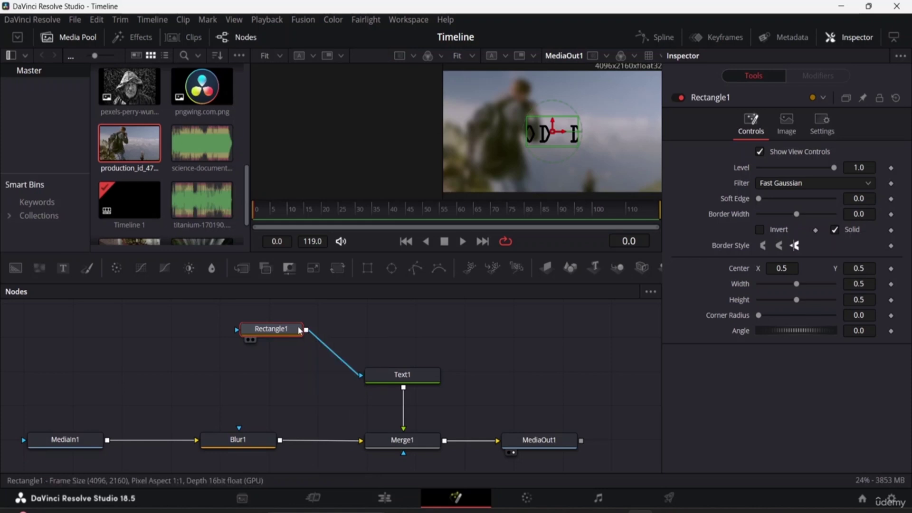
Connect Rectangle1's output to Blur1's effect mask input as well and shift the mask over the hiker.
{"action": "left_click_drag", "start_coordinate": [306, 330], "coordinate": [239, 434]}
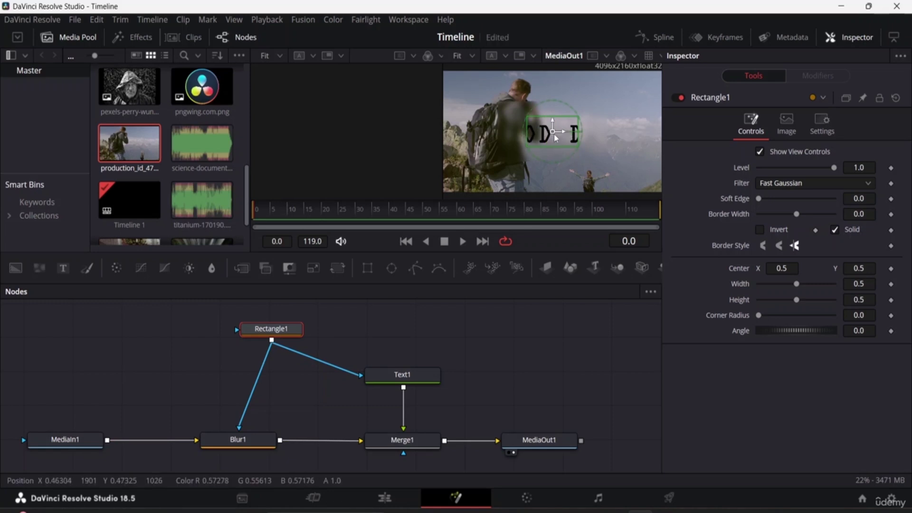
{"action": "left_click_drag", "start_coordinate": [555, 135], "coordinate": [506, 127]}
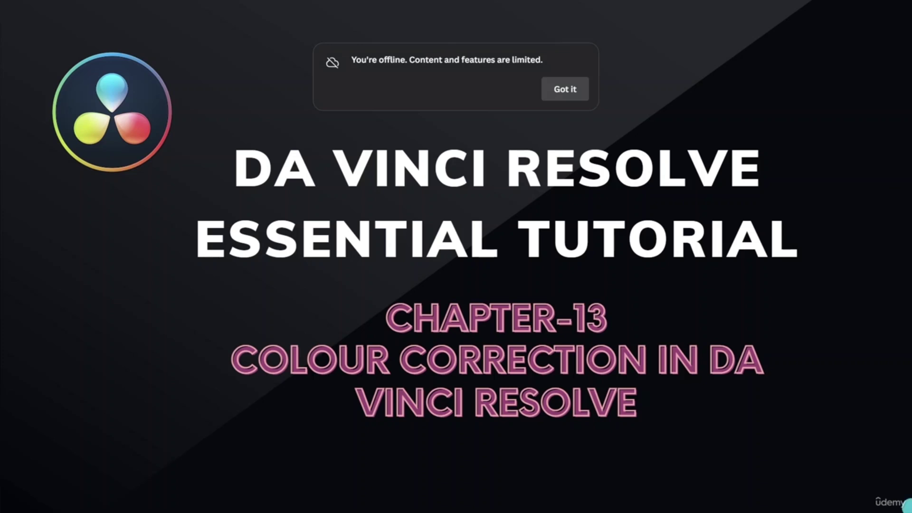
{"action": "left_click", "coordinate": [569, 95]}
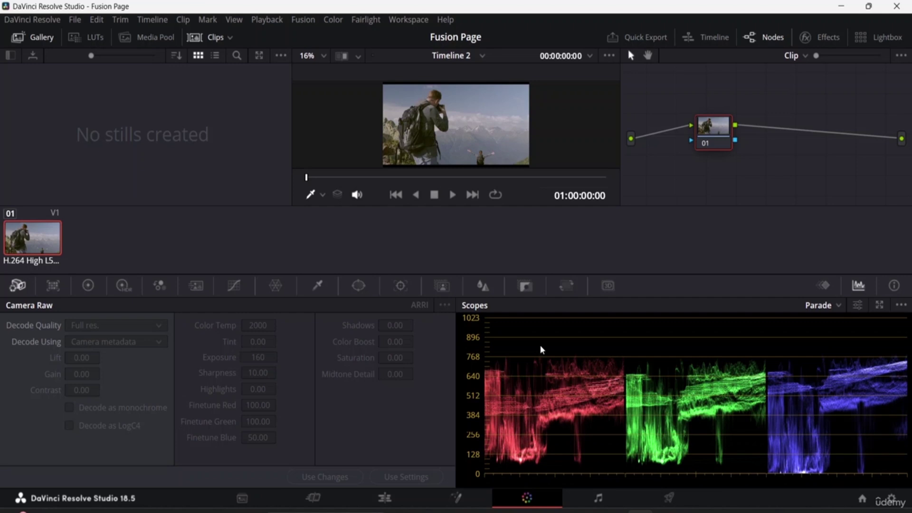
Select the hiker clip on Video 1 of the Edit page with the Inspector hidden, and open it on the Color page.
{"action": "left_click", "coordinate": [385, 498]}
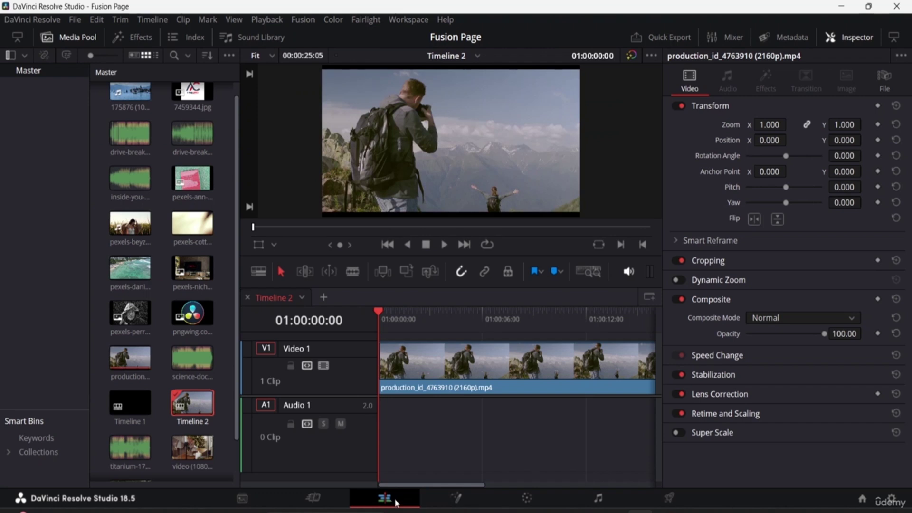
{"action": "left_click", "coordinate": [850, 37]}
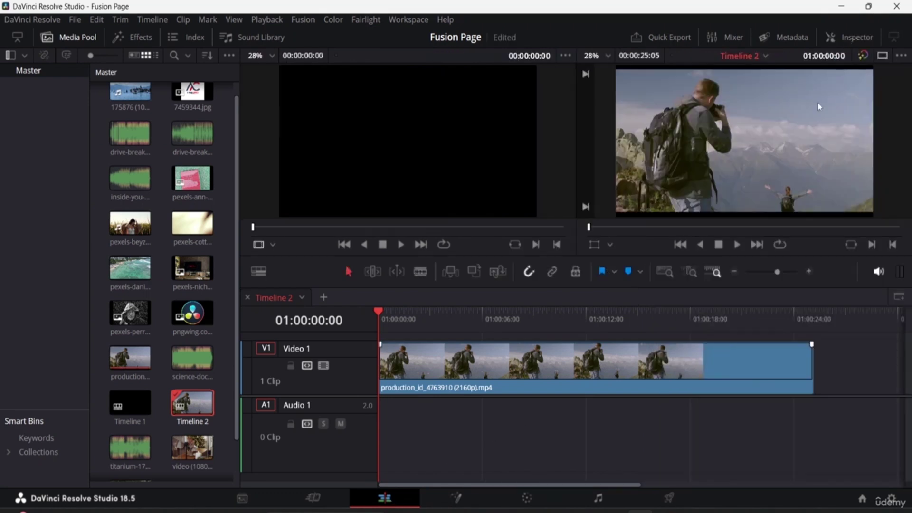
{"action": "left_click", "coordinate": [484, 357]}
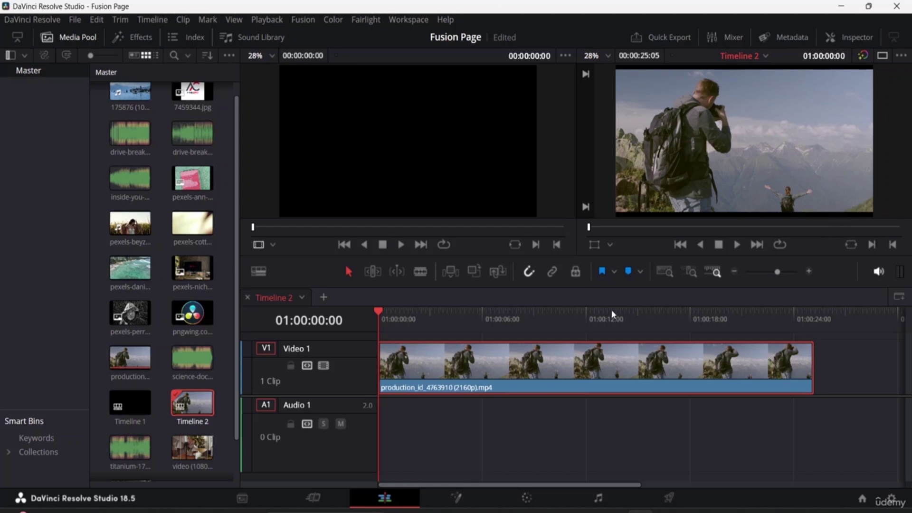
{"action": "left_click", "coordinate": [530, 497]}
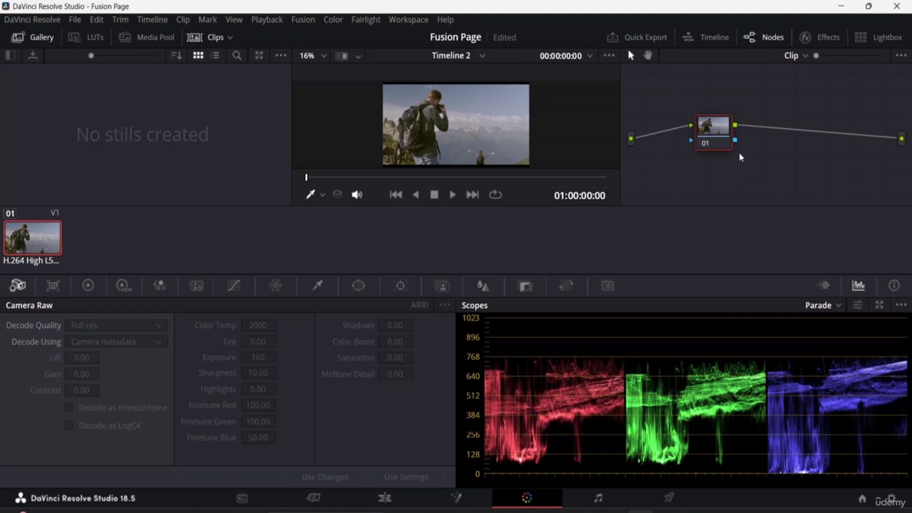
Move node 01 higher in the node graph and look over the Parade scope's display settings.
{"action": "left_click_drag", "start_coordinate": [712, 136], "coordinate": [716, 97]}
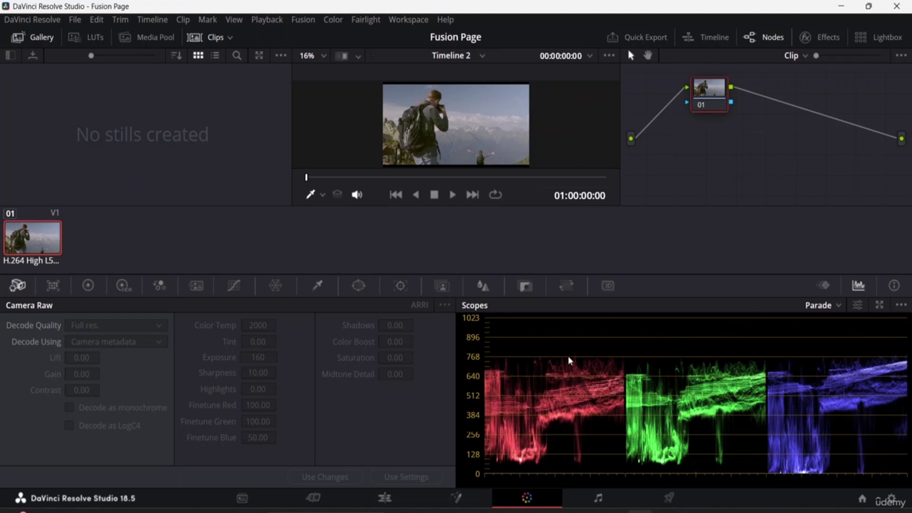
{"action": "left_click", "coordinate": [857, 305]}
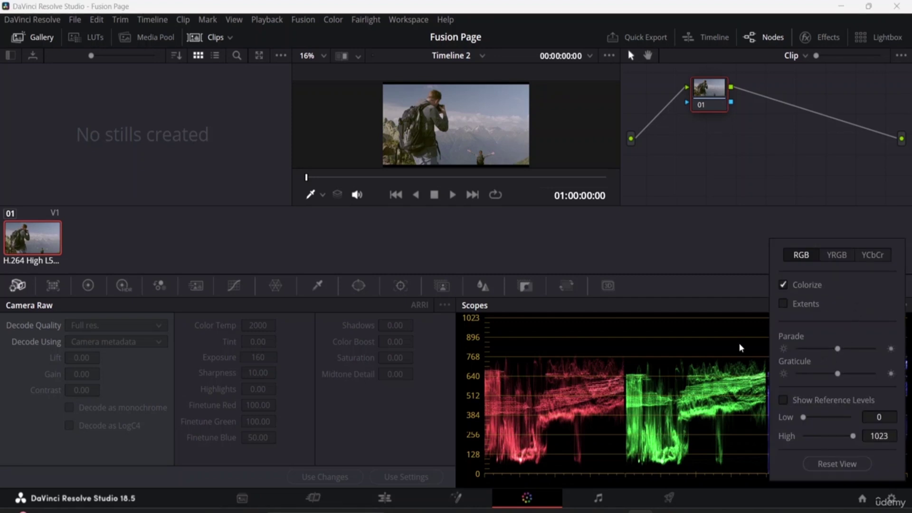
{"action": "left_click", "coordinate": [735, 326]}
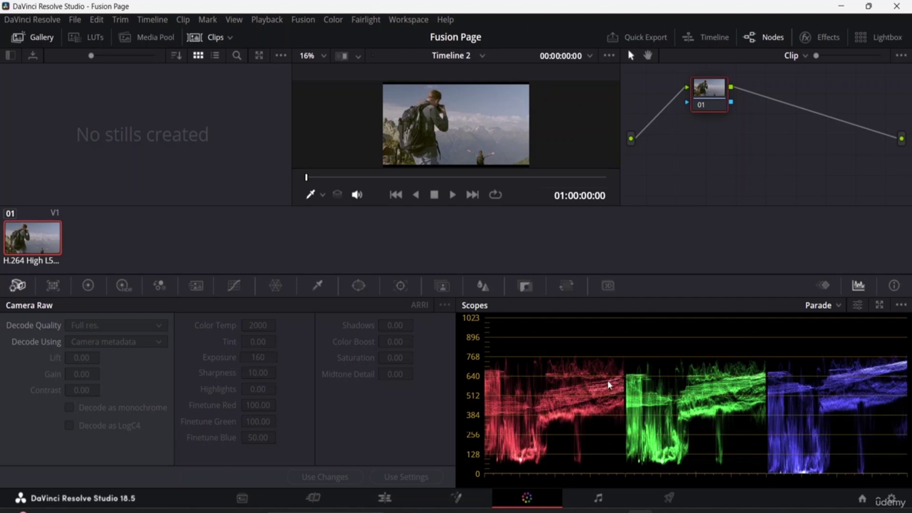
Look through the Camera Raw, Color Match, Primaries color wheels and High Dynamic Range grading tools.
{"action": "left_click", "coordinate": [87, 286]}
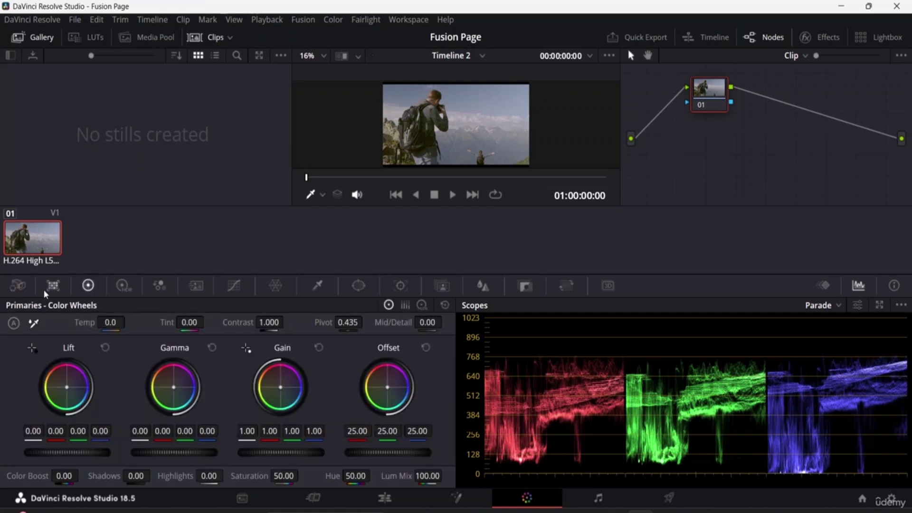
{"action": "left_click", "coordinate": [26, 287]}
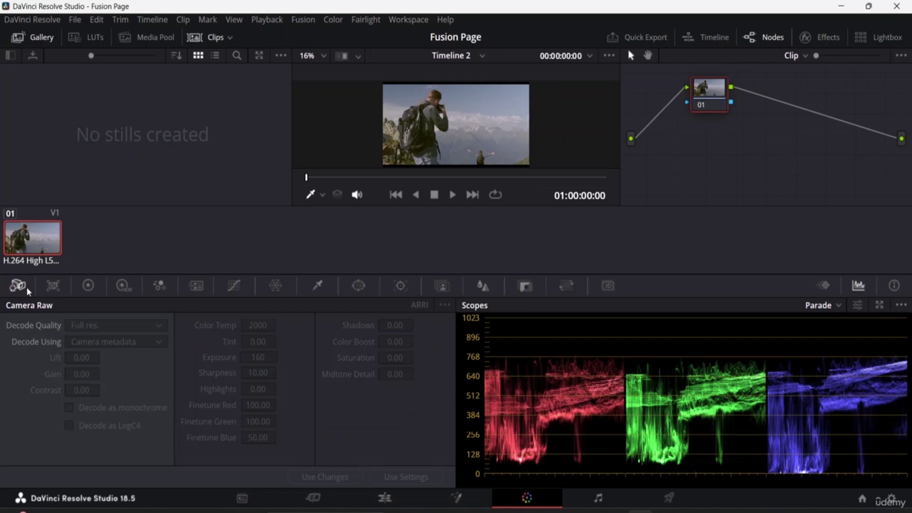
{"action": "left_click", "coordinate": [53, 287]}
{"action": "left_click", "coordinate": [88, 286]}
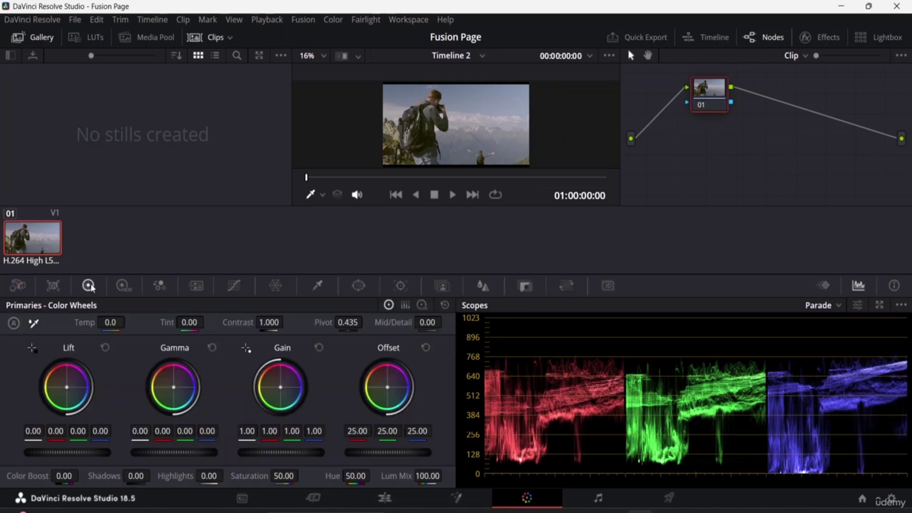
{"action": "left_click", "coordinate": [121, 291]}
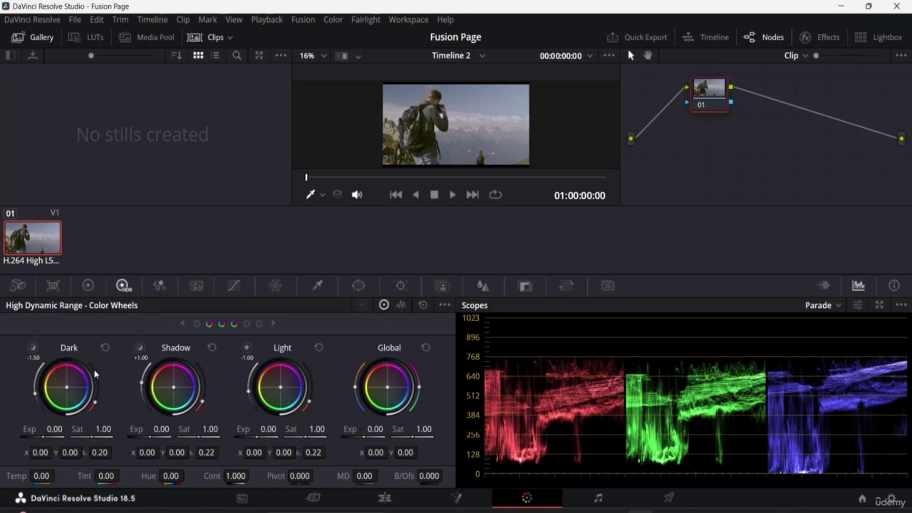
Raise the red level of the Blue Output to 0.33 in the RGB Mixer.
{"action": "left_click", "coordinate": [164, 288]}
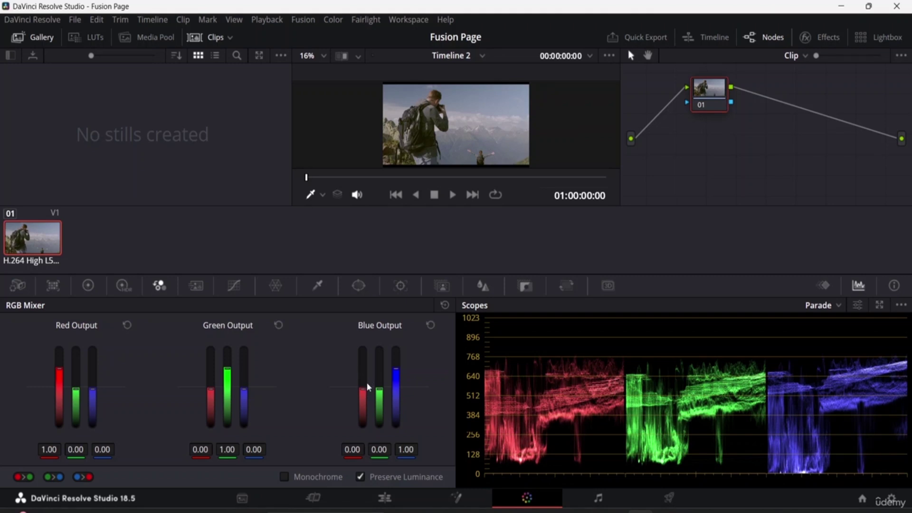
{"action": "mouse_move", "coordinate": [364, 389]}
{"action": "left_mouse_down"}
{"action": "mouse_move", "coordinate": [363, 370]}
{"action": "mouse_move", "coordinate": [364, 387]}
{"action": "left_mouse_up"}
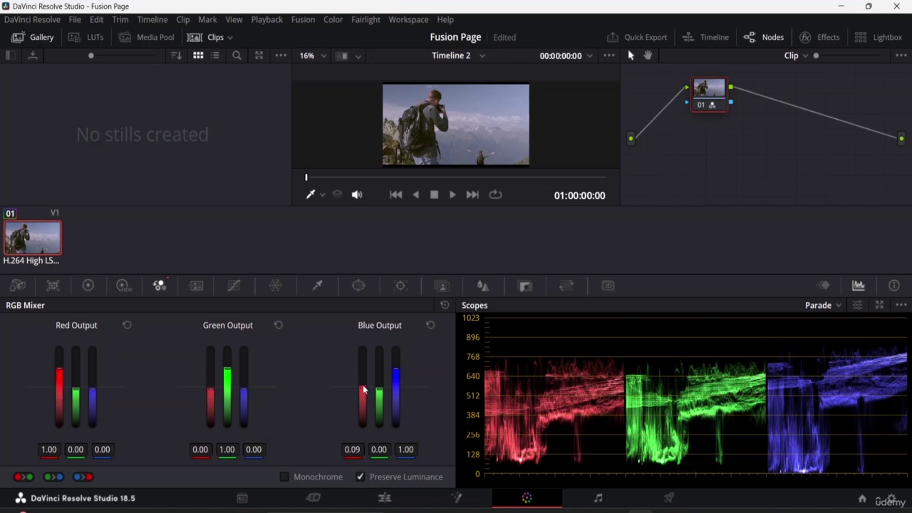
{"action": "left_click_drag", "start_coordinate": [364, 389], "coordinate": [365, 384]}
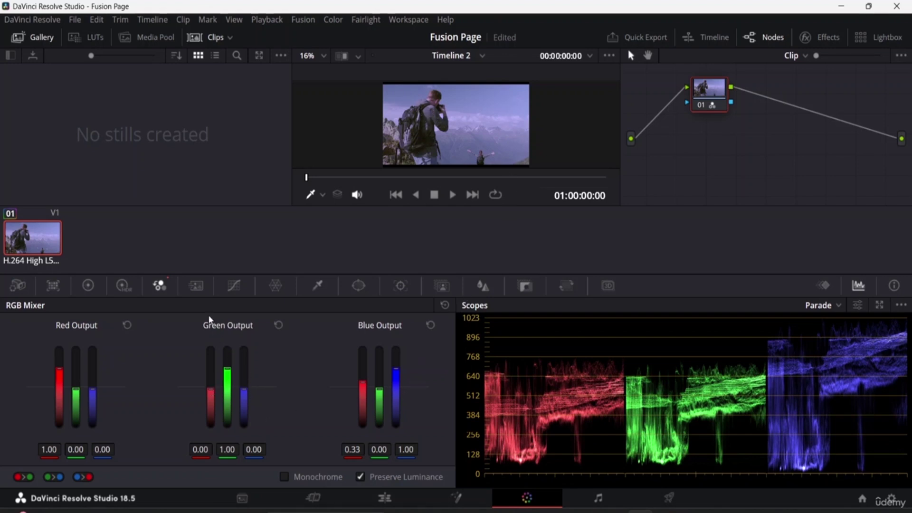
Examine the remaining grading tools in order, from Motion Effects, Curves and Color Warper through Qualifier, Window, Tracker and Magic Mask to Blur, Key and Sizing.
{"action": "left_click", "coordinate": [198, 287]}
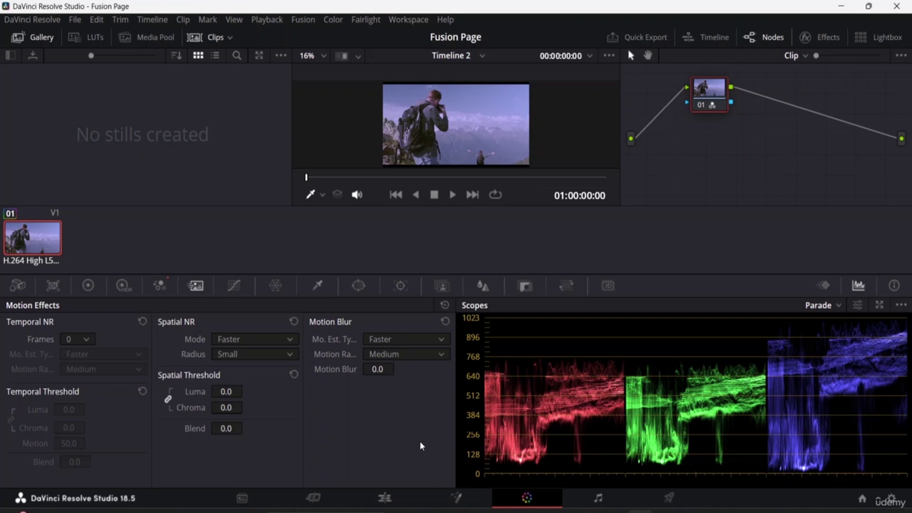
{"action": "left_click", "coordinate": [233, 286]}
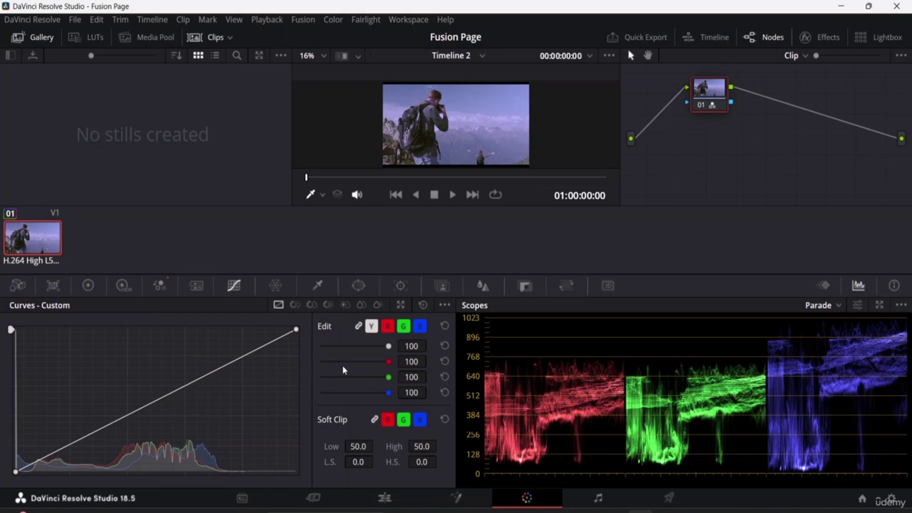
{"action": "left_click", "coordinate": [276, 286]}
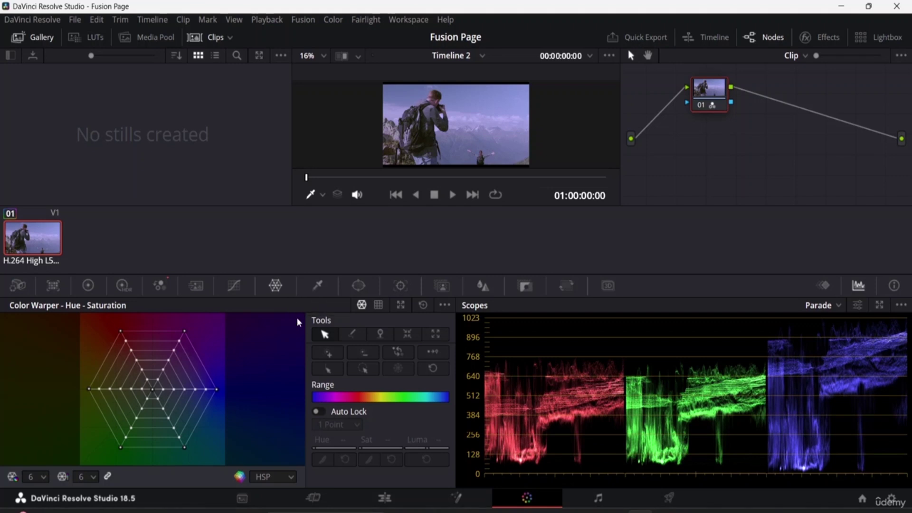
{"action": "left_click", "coordinate": [323, 284]}
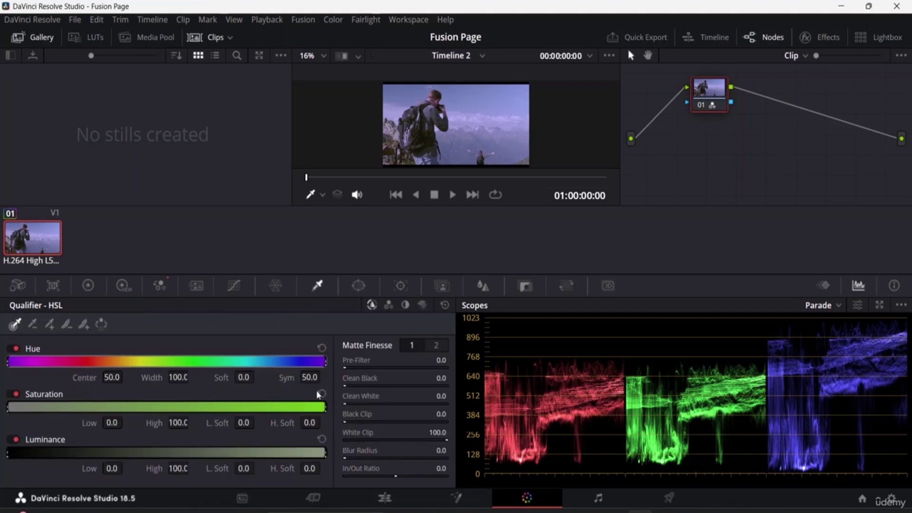
{"action": "left_click", "coordinate": [359, 287]}
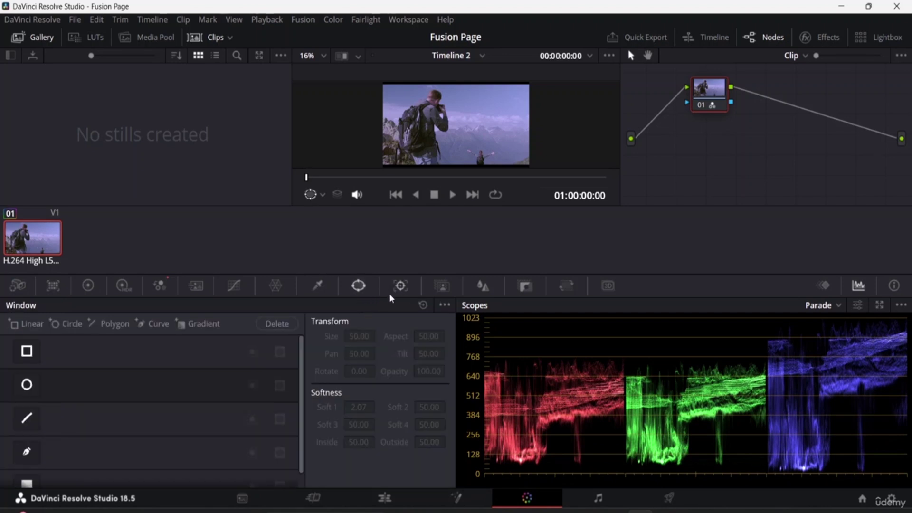
{"action": "left_click", "coordinate": [401, 287]}
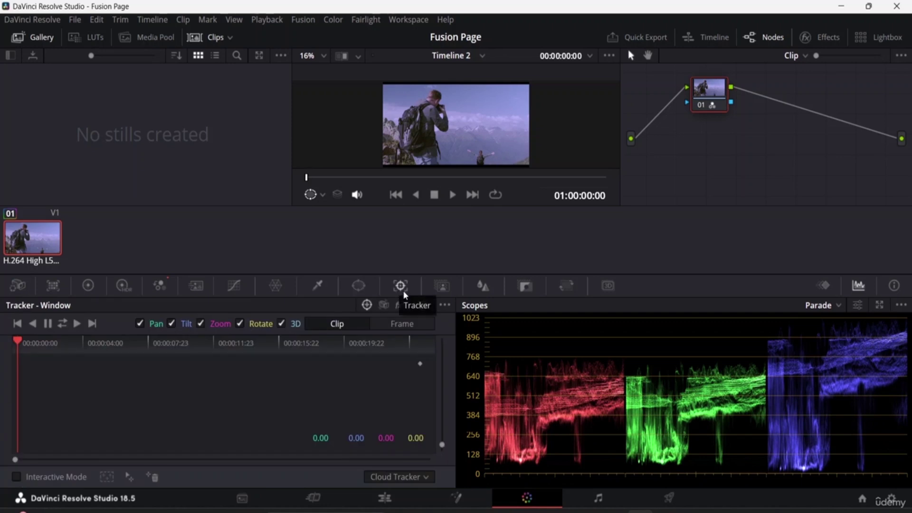
{"action": "left_click", "coordinate": [433, 290]}
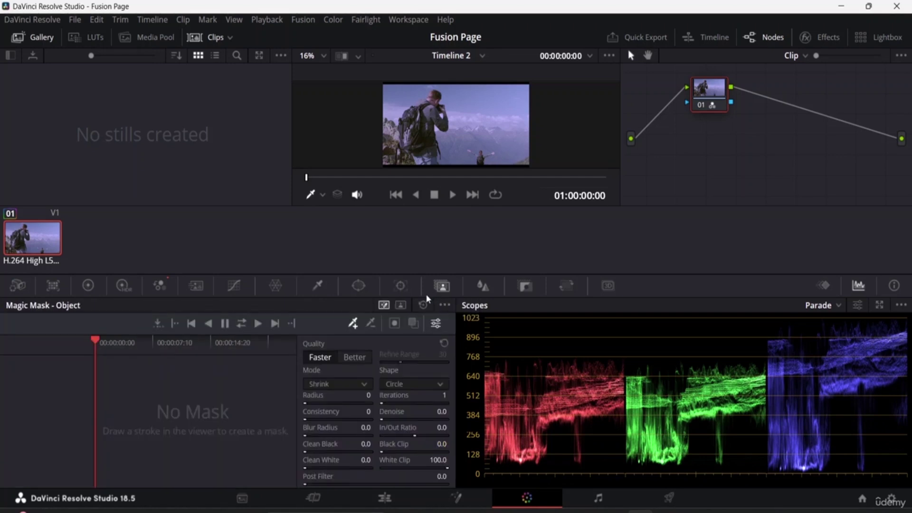
{"action": "left_click", "coordinate": [480, 288]}
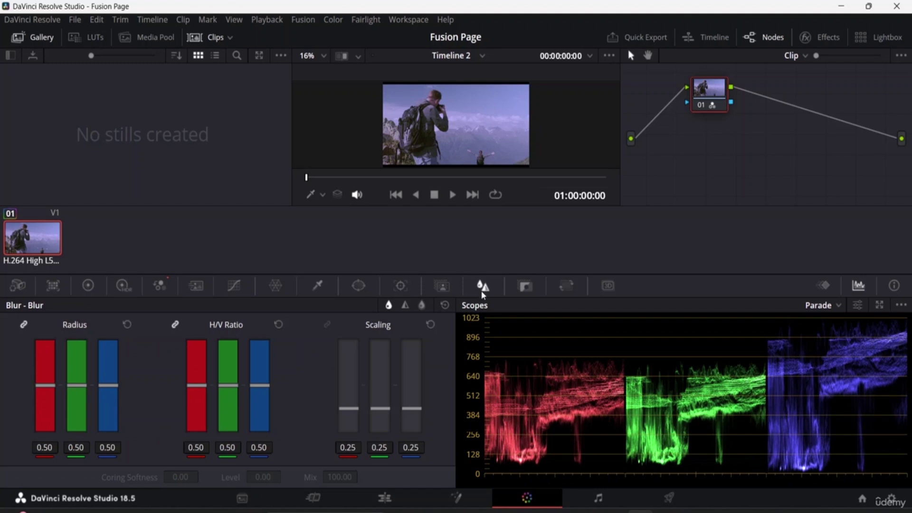
{"action": "left_click", "coordinate": [525, 287]}
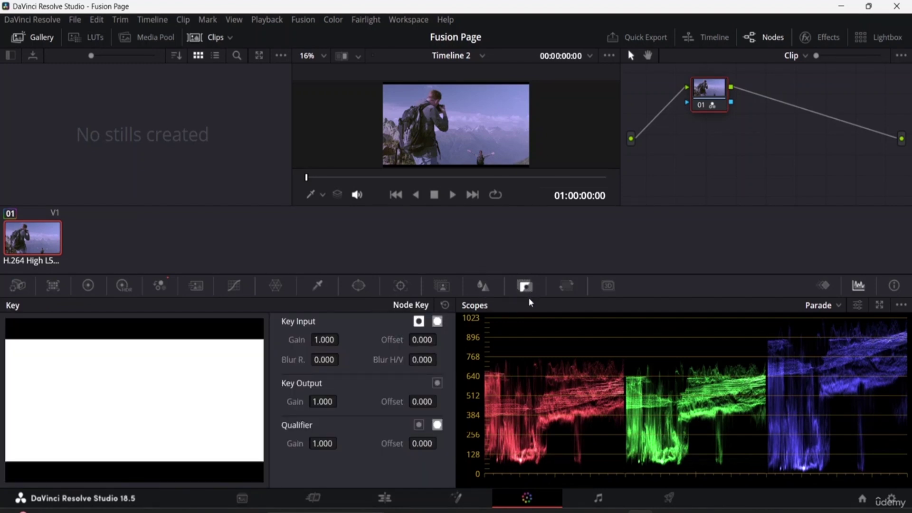
{"action": "left_click", "coordinate": [567, 287]}
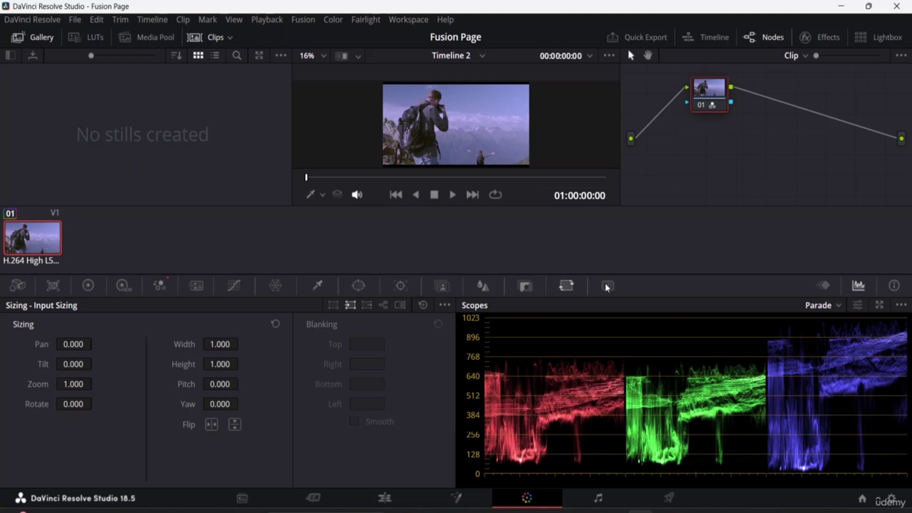
Shift the Lift color balance slightly and lower its master level to about -0.06 in the Primaries color wheels.
{"action": "left_click", "coordinate": [88, 285]}
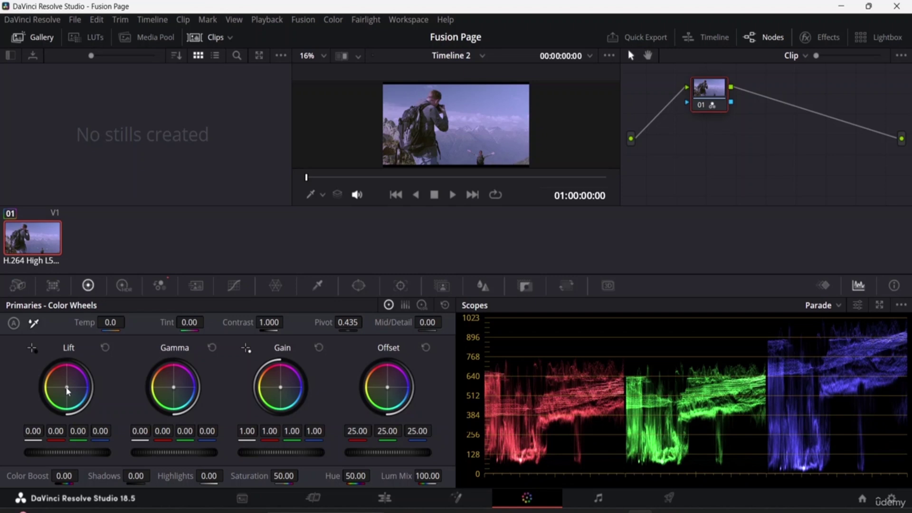
{"action": "left_click_drag", "start_coordinate": [67, 390], "coordinate": [66, 386]}
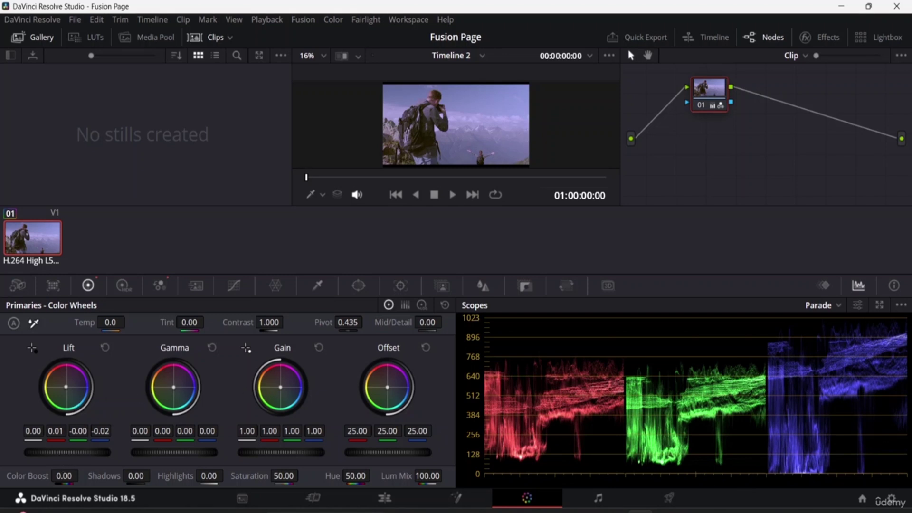
{"action": "mouse_move", "coordinate": [67, 452]}
{"action": "left_mouse_down"}
{"action": "mouse_move", "coordinate": [84, 451]}
{"action": "mouse_move", "coordinate": [57, 451]}
{"action": "left_mouse_up"}
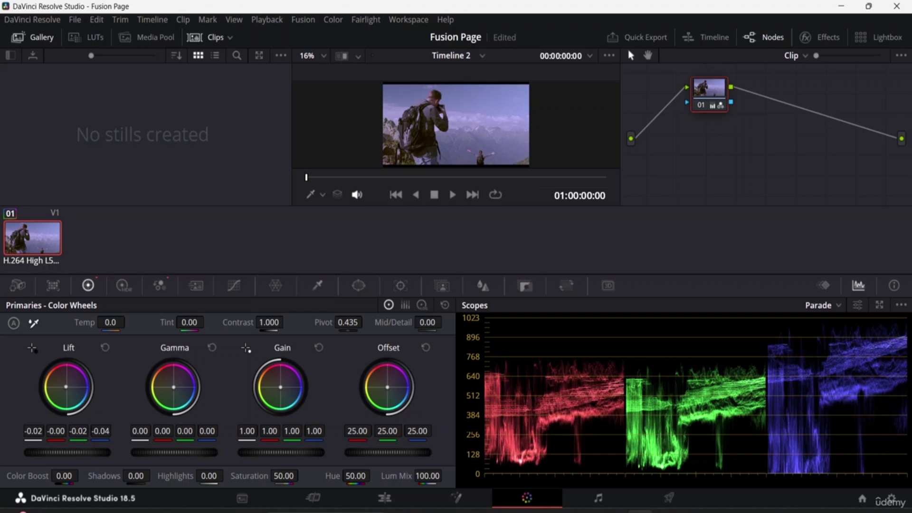
{"action": "mouse_move", "coordinate": [57, 452]}
{"action": "left_mouse_down"}
{"action": "mouse_move", "coordinate": [81, 452]}
{"action": "mouse_move", "coordinate": [45, 452]}
{"action": "left_mouse_up"}
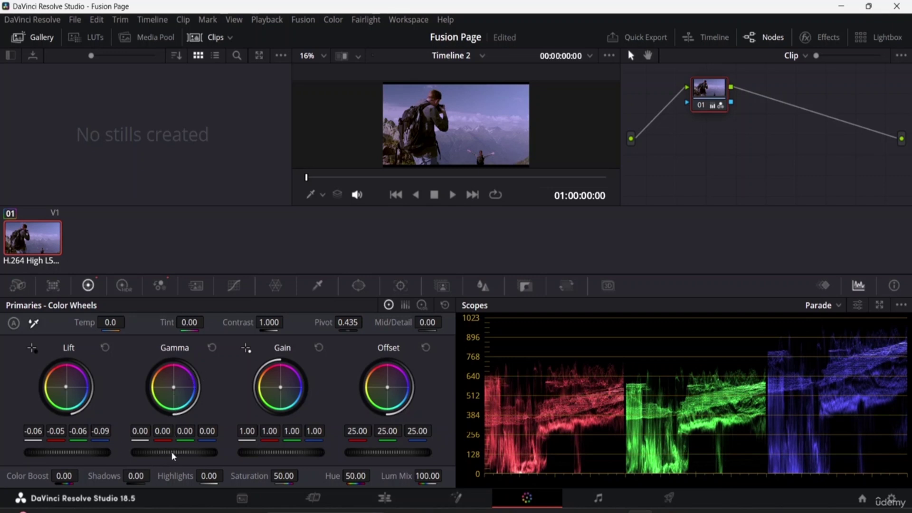
Raise Gamma to 0.04 on all channels, and shift Gain toward blue with its master level at 1.05.
{"action": "left_click_drag", "start_coordinate": [174, 452], "coordinate": [178, 452]}
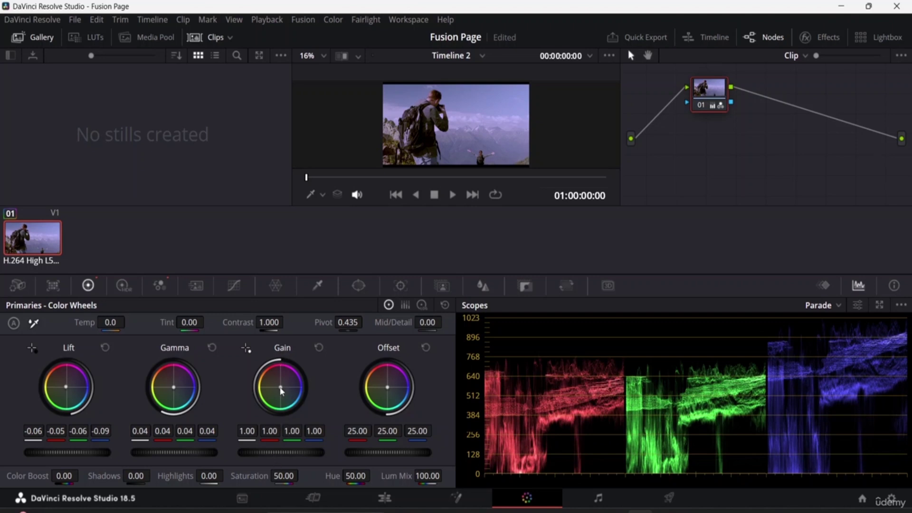
{"action": "left_click_drag", "start_coordinate": [282, 391], "coordinate": [284, 391]}
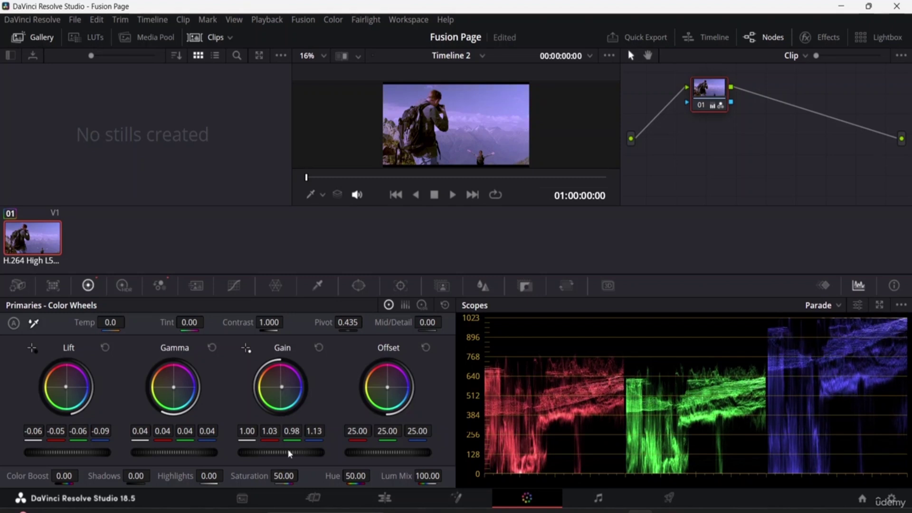
{"action": "left_click_drag", "start_coordinate": [281, 453], "coordinate": [293, 452]}
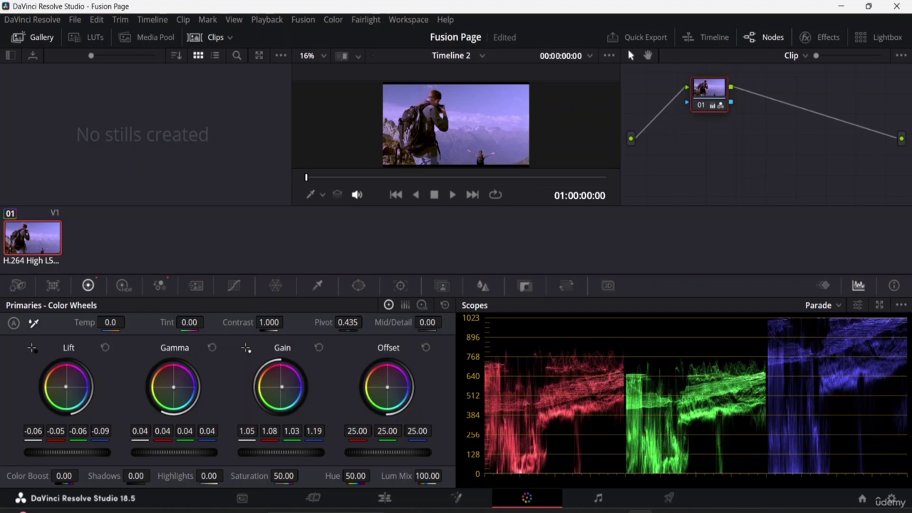
{"action": "left_click_drag", "start_coordinate": [293, 453], "coordinate": [270, 454]}
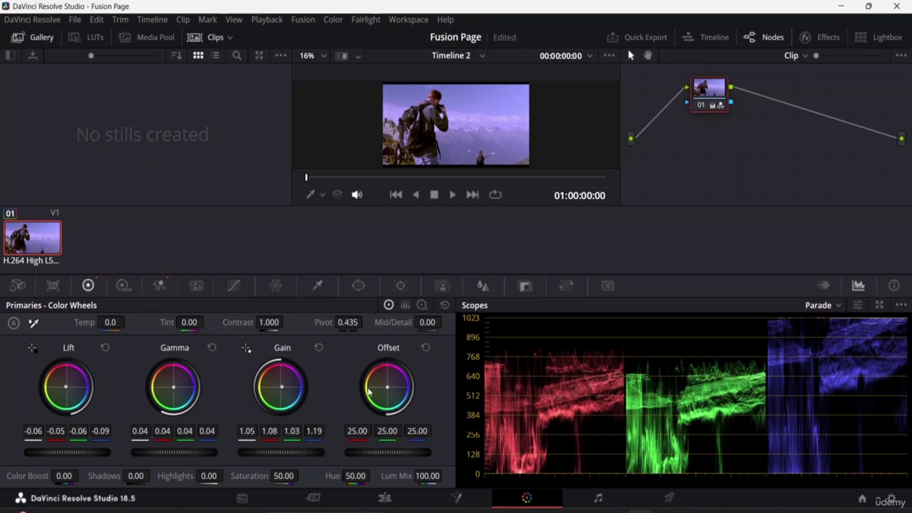
Lower Offset to 23.15 on all channels and display the clip's Info instead of the scopes.
{"action": "left_click_drag", "start_coordinate": [388, 453], "coordinate": [374, 453]}
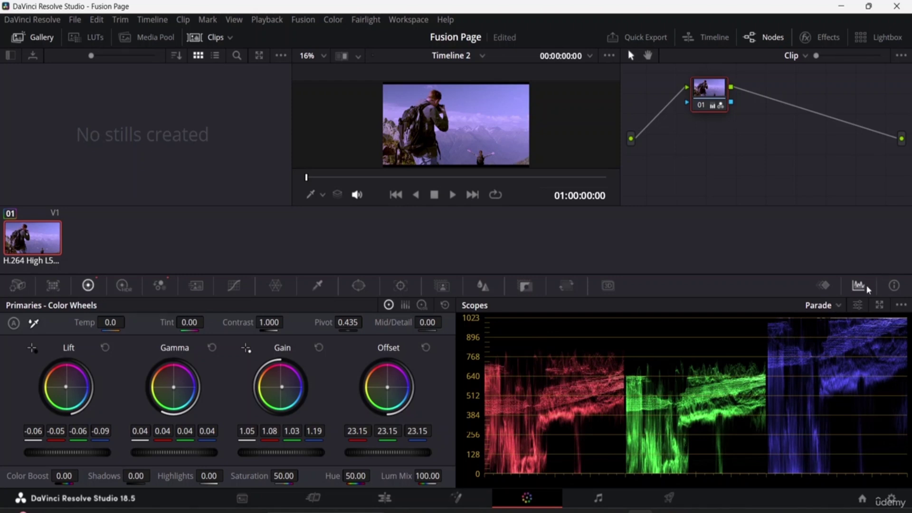
{"action": "left_click", "coordinate": [892, 287]}
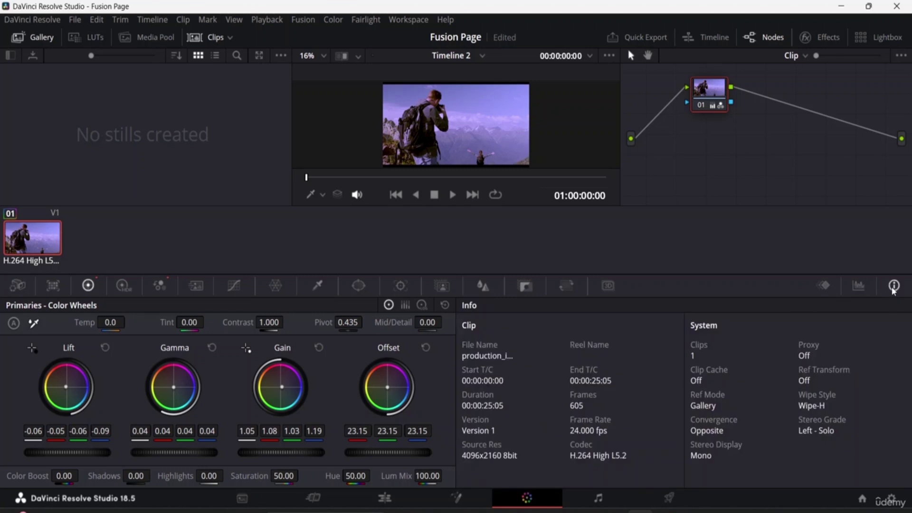
Display the scopes again and set Shadows to 6.00, Highlights to -11.50, Saturation to 65.20, Hue to 49.40 and Lum Mix to 92.20.
{"action": "left_click", "coordinate": [859, 287]}
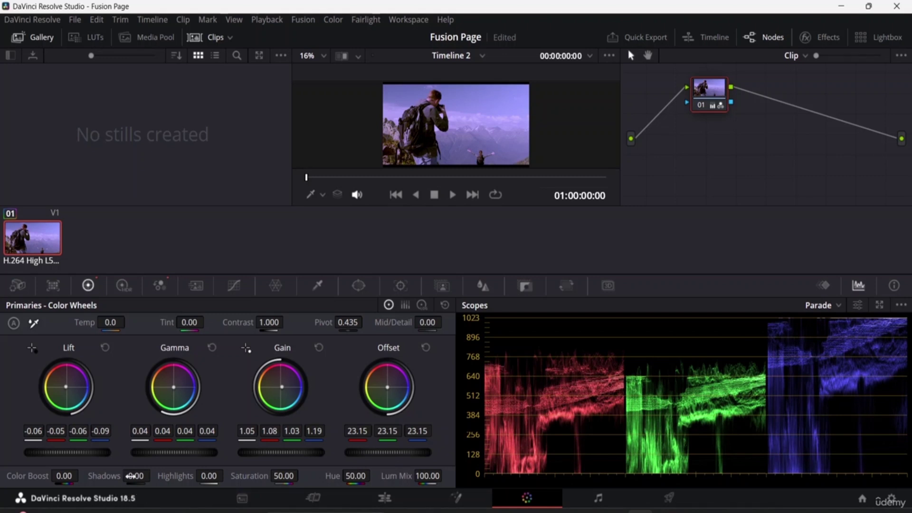
{"action": "left_click_drag", "start_coordinate": [132, 476], "coordinate": [226, 475]}
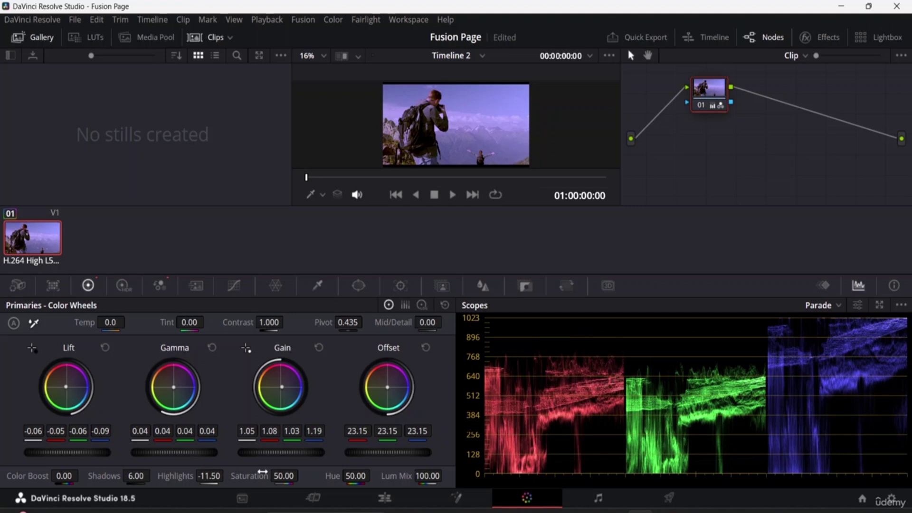
{"action": "left_click_drag", "start_coordinate": [267, 478], "coordinate": [301, 474]}
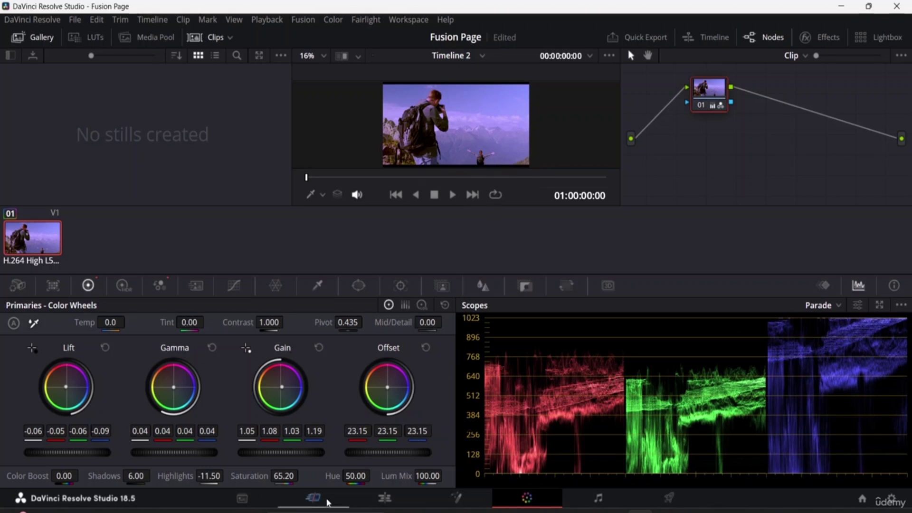
{"action": "left_click_drag", "start_coordinate": [357, 475], "coordinate": [374, 475]}
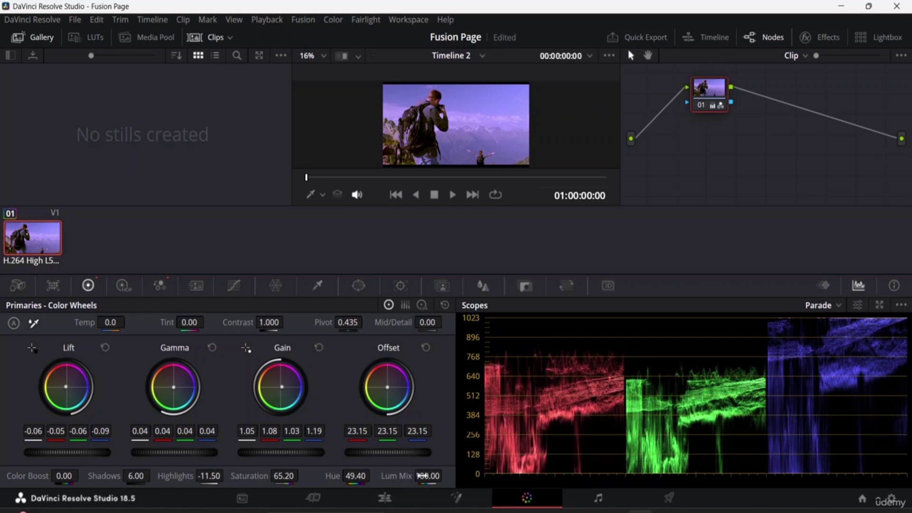
{"action": "left_click_drag", "start_coordinate": [446, 476], "coordinate": [444, 476]}
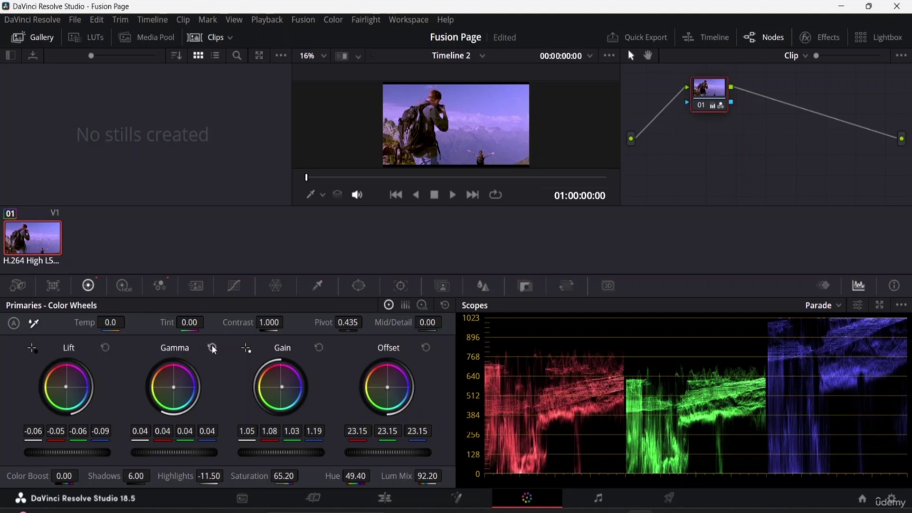
Reset the Lift wheel and lower its master level to -0.02 on all channels.
{"action": "left_click", "coordinate": [107, 347]}
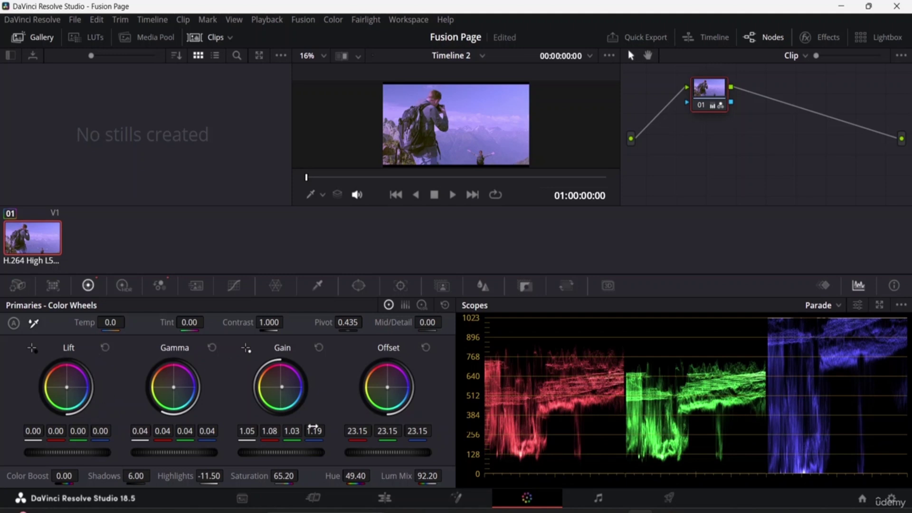
{"action": "mouse_move", "coordinate": [50, 451]}
{"action": "left_mouse_down"}
{"action": "mouse_move", "coordinate": [61, 451]}
{"action": "mouse_move", "coordinate": [41, 451]}
{"action": "left_mouse_up"}
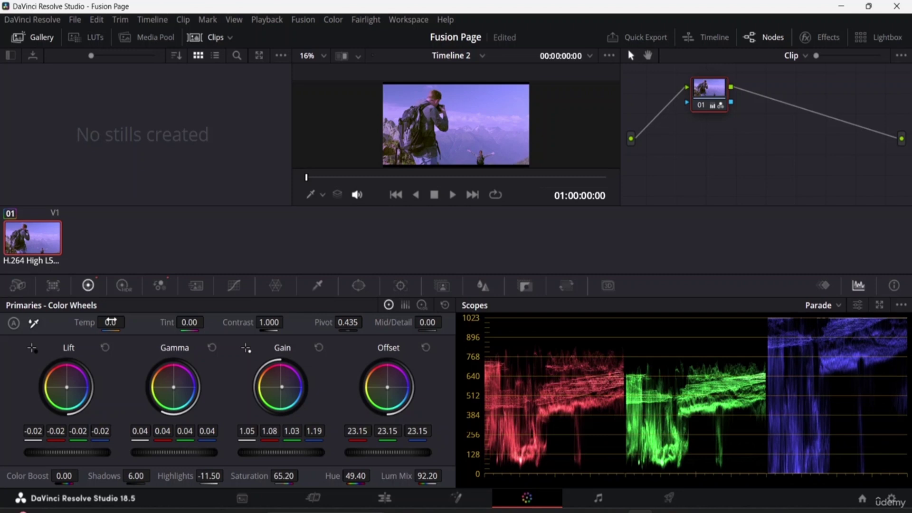
Set Temp to 10.0, Tint to 8.50, Contrast to 1.268 and Mid/Detail to 33.00 in the Primaries.
{"action": "mouse_move", "coordinate": [111, 322]}
{"action": "left_mouse_down"}
{"action": "mouse_move", "coordinate": [129, 323]}
{"action": "mouse_move", "coordinate": [114, 322]}
{"action": "left_mouse_up"}
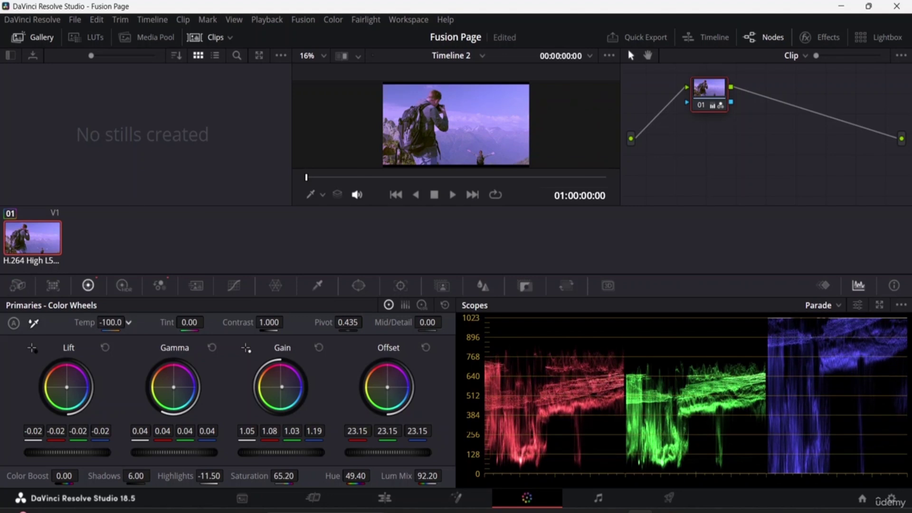
{"action": "double_click", "coordinate": [119, 323]}
{"action": "type", "text": "10"}
{"action": "key", "text": "Return"}
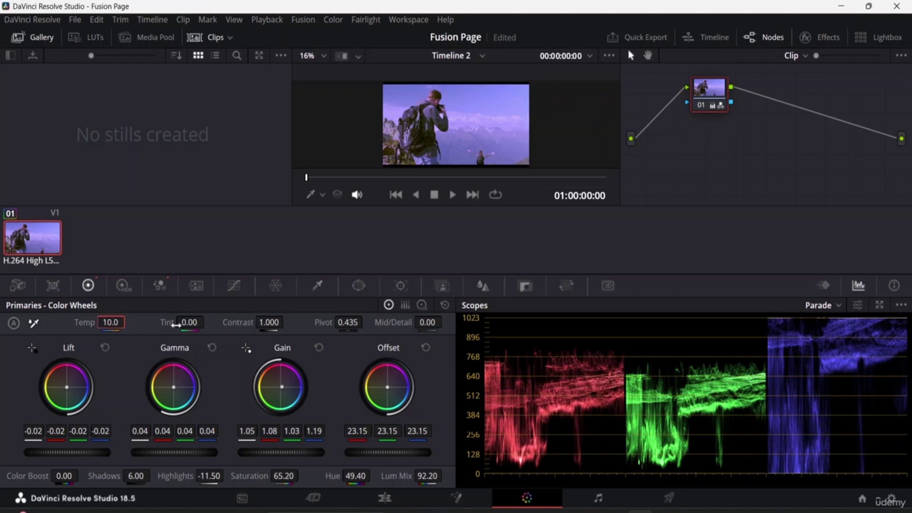
{"action": "left_click_drag", "start_coordinate": [176, 325], "coordinate": [207, 323]}
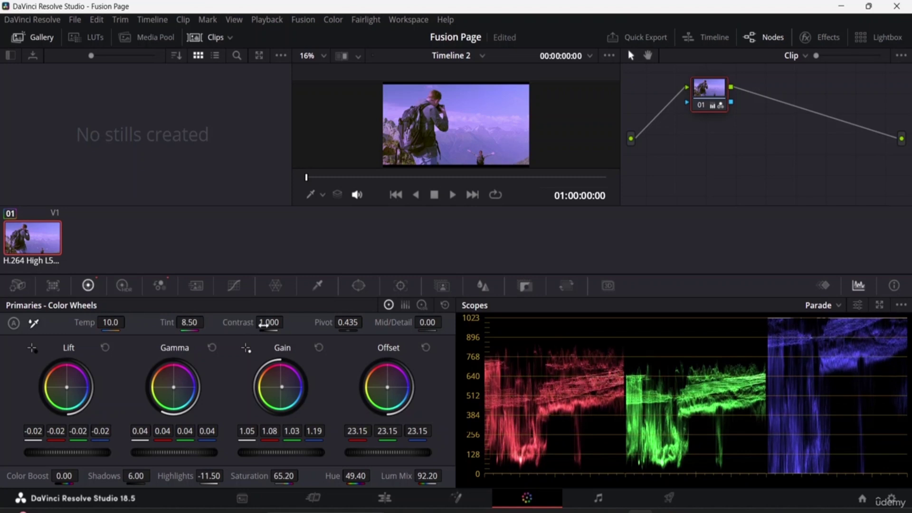
{"action": "left_click_drag", "start_coordinate": [264, 325], "coordinate": [287, 322]}
{"action": "left_click_drag", "start_coordinate": [427, 325], "coordinate": [445, 322]}
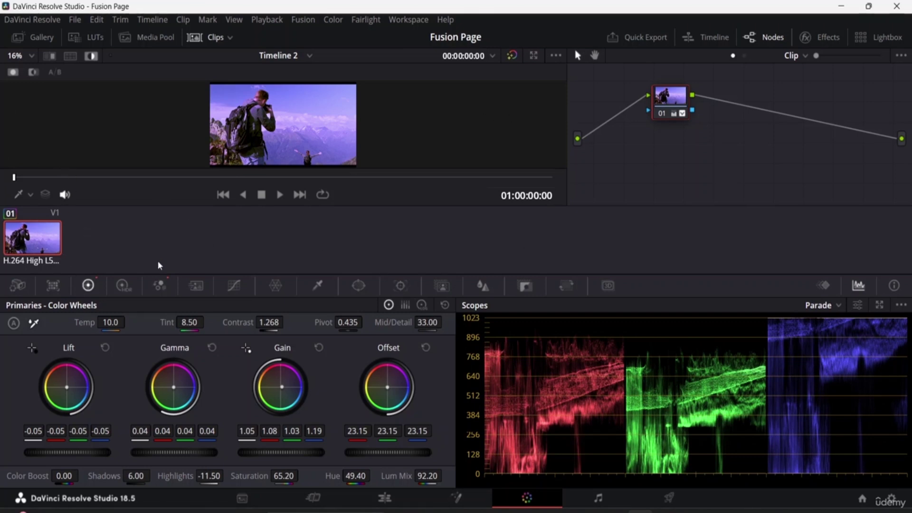
Hide the clip thumbnails, play part of the graded hiker clip, and return the playhead to the start.
{"action": "left_click", "coordinate": [195, 38]}
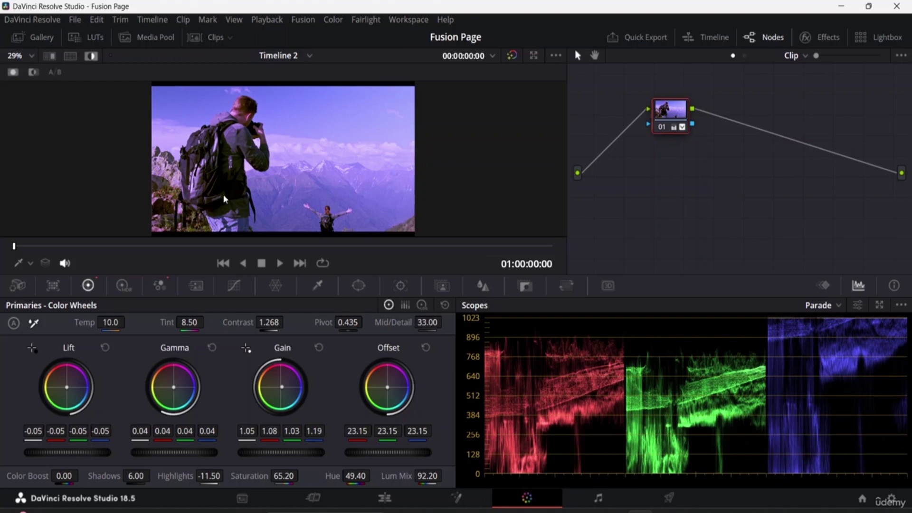
{"action": "left_click", "coordinate": [279, 264]}
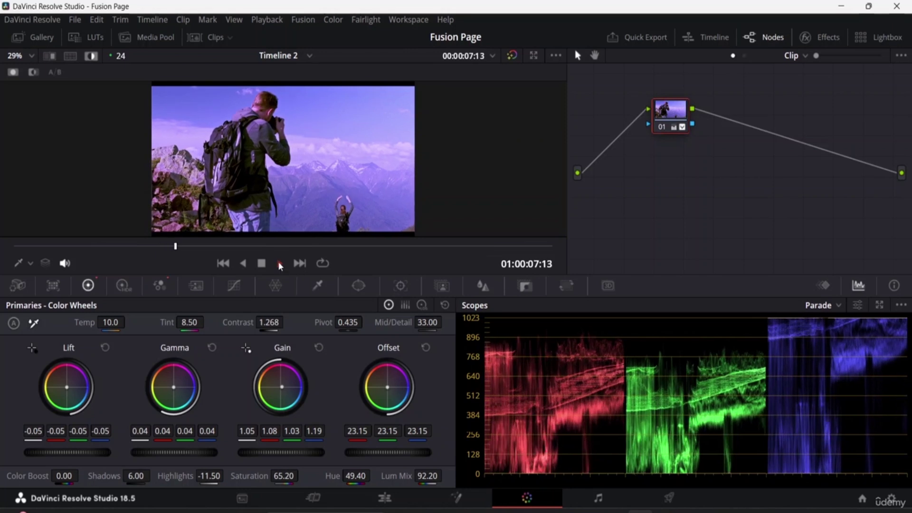
{"action": "left_click", "coordinate": [279, 264]}
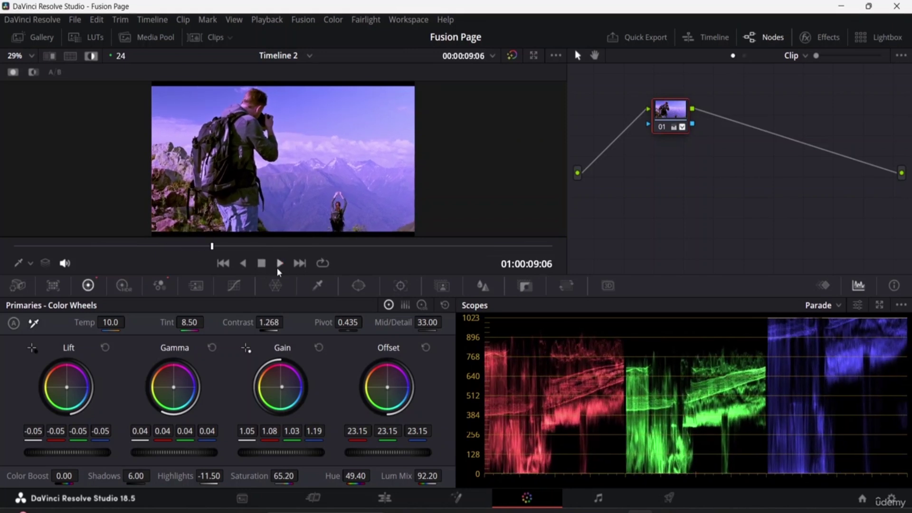
{"action": "left_click_drag", "start_coordinate": [215, 247], "coordinate": [6, 213]}
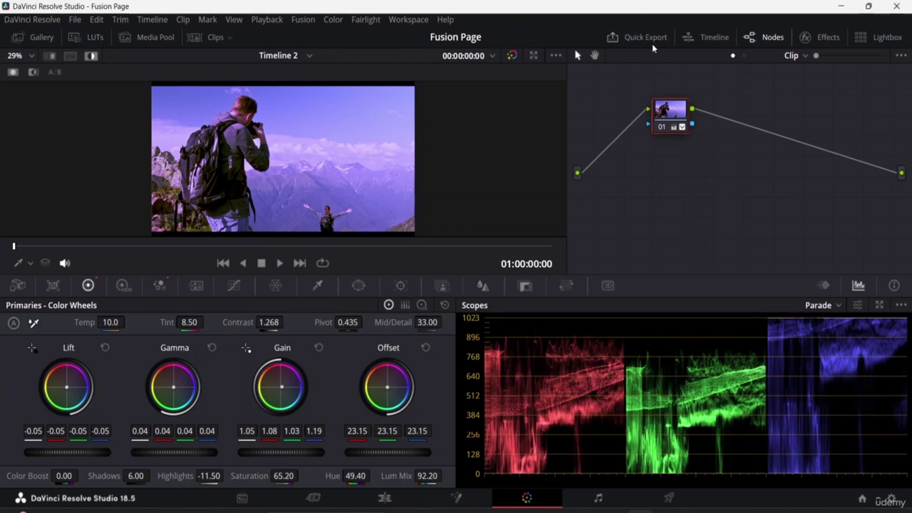
Show the mini timeline to scrub through the clip and back to its start, and hide both the timeline and the node graph.
{"action": "left_click", "coordinate": [706, 39]}
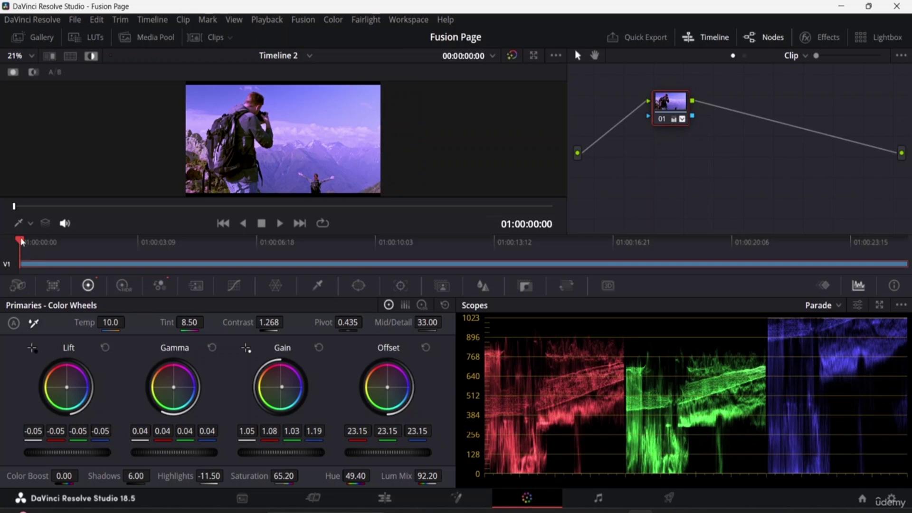
{"action": "left_click_drag", "start_coordinate": [23, 243], "coordinate": [246, 243]}
{"action": "left_click", "coordinate": [16, 264]}
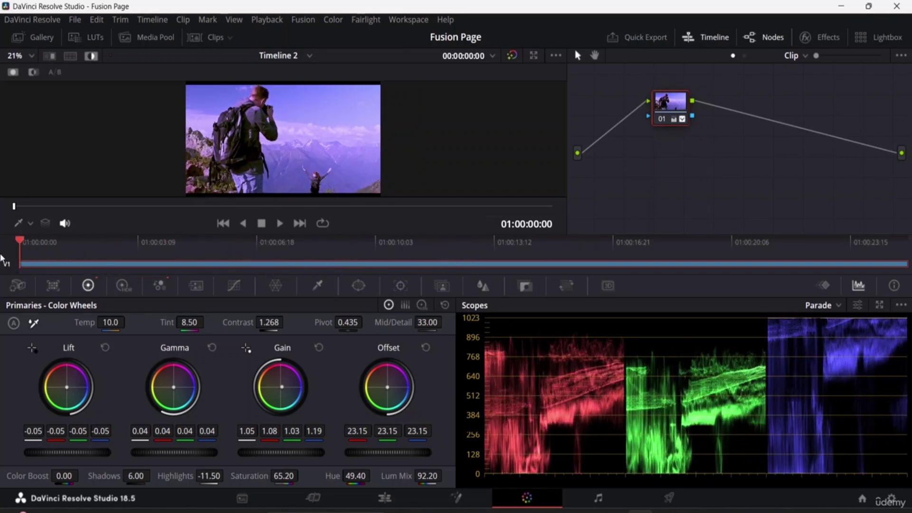
{"action": "left_click", "coordinate": [708, 37]}
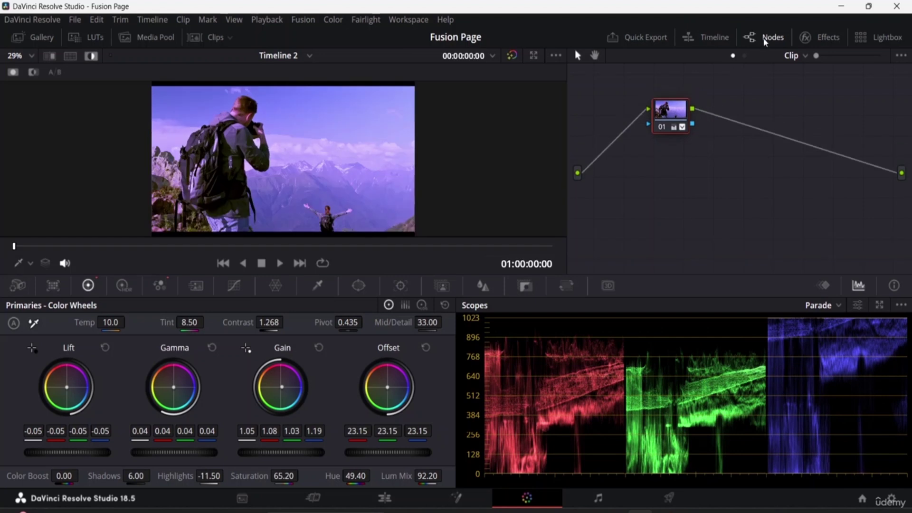
{"action": "left_click", "coordinate": [764, 41]}
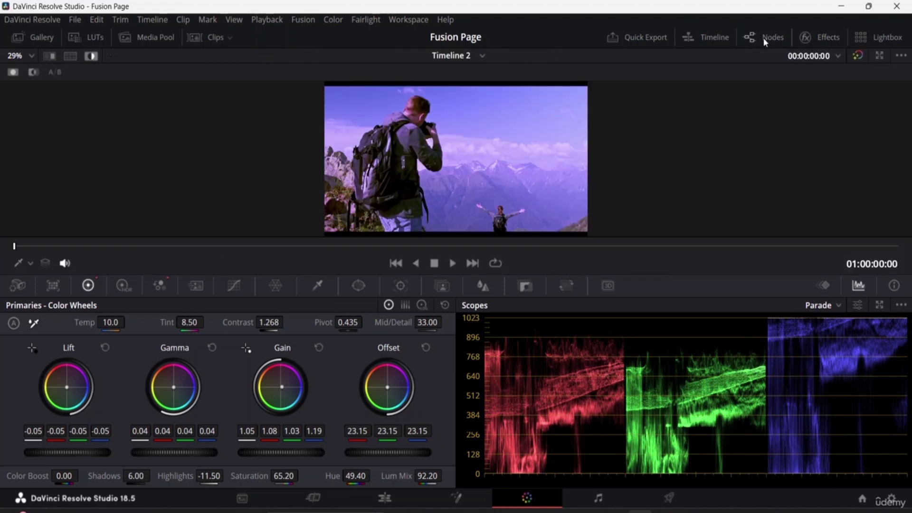
Examine the Resolve FX effects library, from the Blur and Color categories down to Refine and back to the beginning.
{"action": "left_click", "coordinate": [821, 38]}
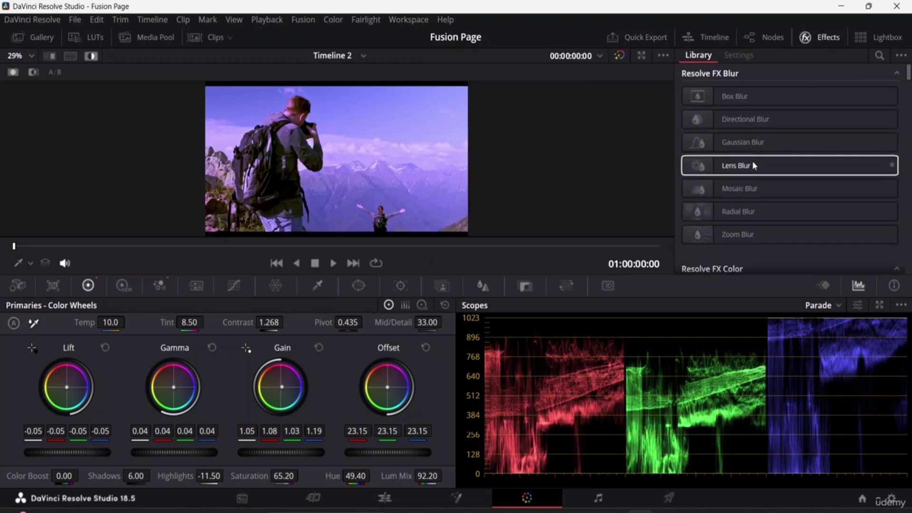
{"action": "scroll", "coordinate": [753, 129], "scroll_direction": "down", "scroll_amount": 1}
{"action": "scroll", "coordinate": [752, 129], "scroll_direction": "down", "scroll_amount": 5}
{"action": "scroll", "coordinate": [753, 129], "scroll_direction": "up", "scroll_amount": 6}
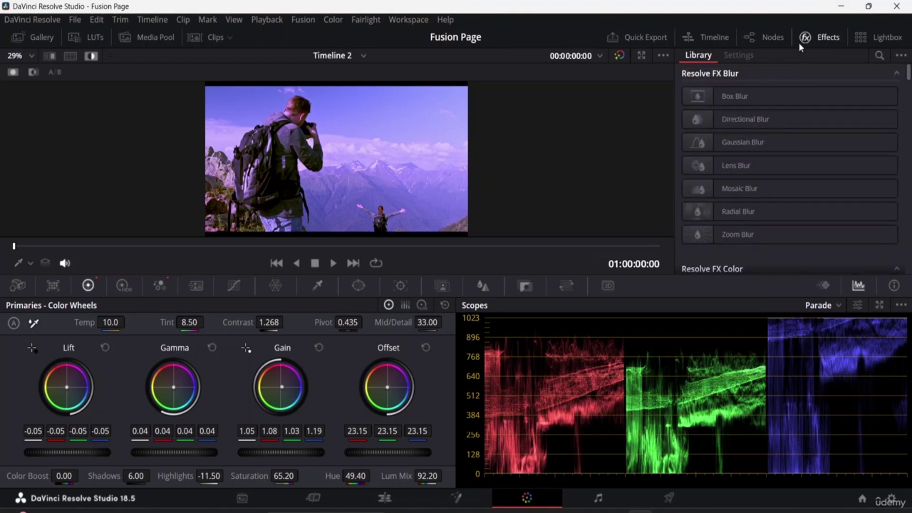
{"action": "scroll", "coordinate": [770, 140], "scroll_direction": "down", "scroll_amount": 6}
{"action": "scroll", "coordinate": [773, 148], "scroll_direction": "down", "scroll_amount": 10}
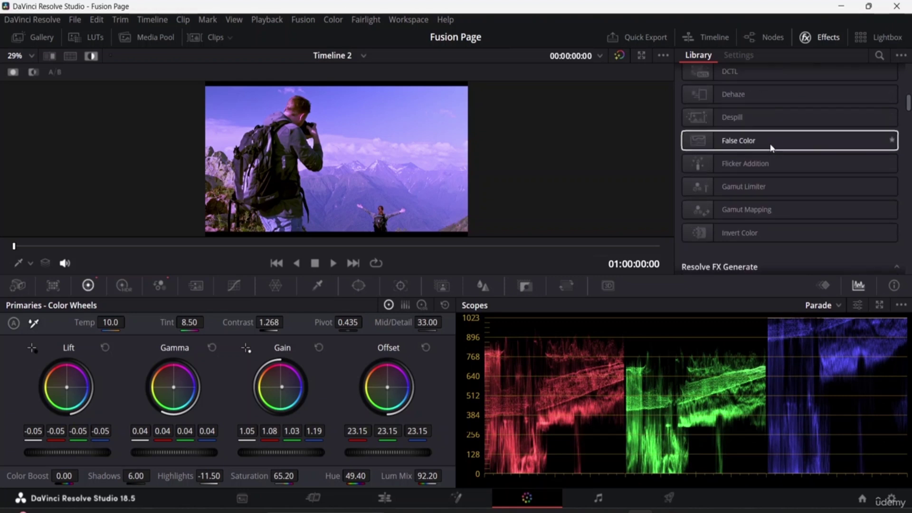
{"action": "scroll", "coordinate": [770, 144], "scroll_direction": "down", "scroll_amount": 8}
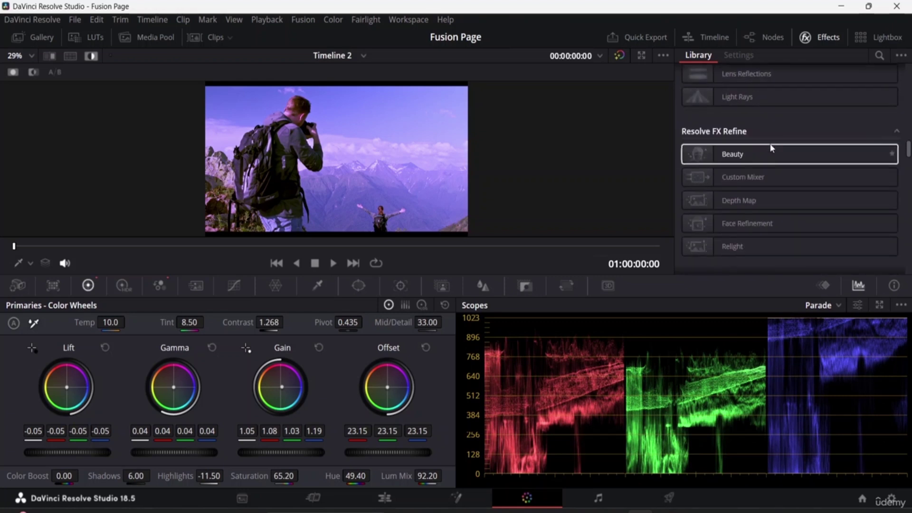
{"action": "scroll", "coordinate": [770, 142], "scroll_direction": "up", "scroll_amount": 6}
{"action": "scroll", "coordinate": [772, 141], "scroll_direction": "up", "scroll_amount": 5}
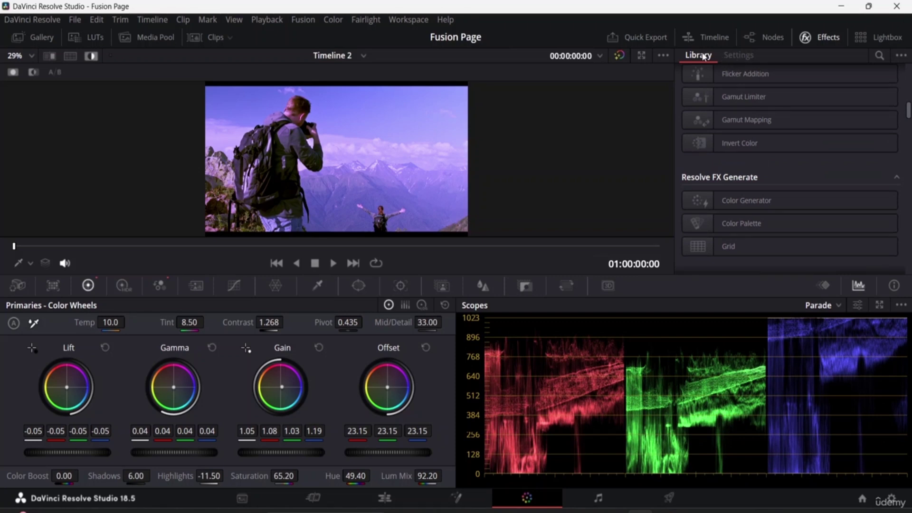
{"action": "scroll", "coordinate": [736, 94], "scroll_direction": "up", "scroll_amount": 2}
{"action": "scroll", "coordinate": [736, 94], "scroll_direction": "up", "scroll_amount": 6}
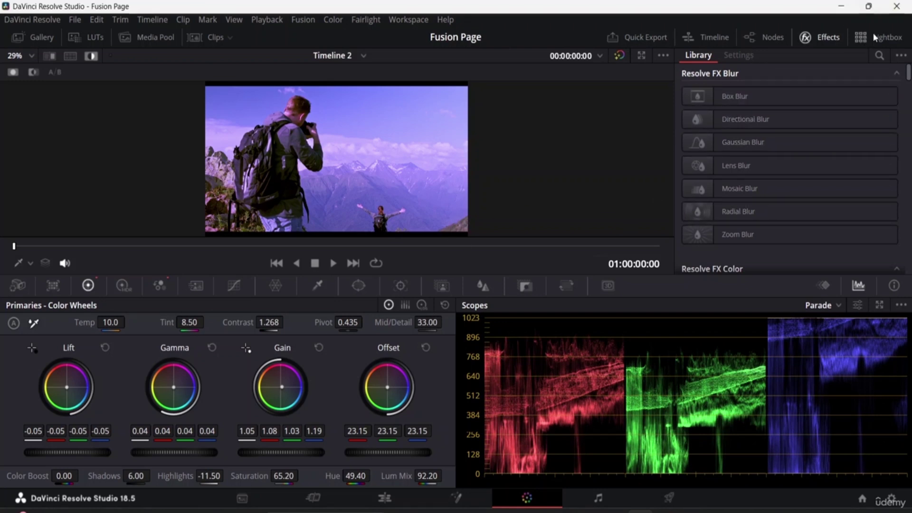
View the graded clip in the Lightbox twice, return to the grading view, and hide the effects library.
{"action": "left_click", "coordinate": [860, 42]}
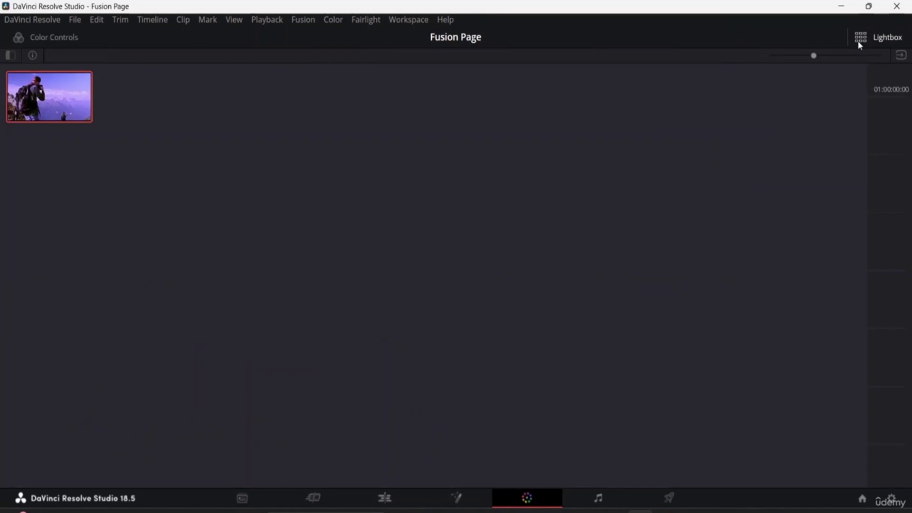
{"action": "left_click", "coordinate": [860, 43]}
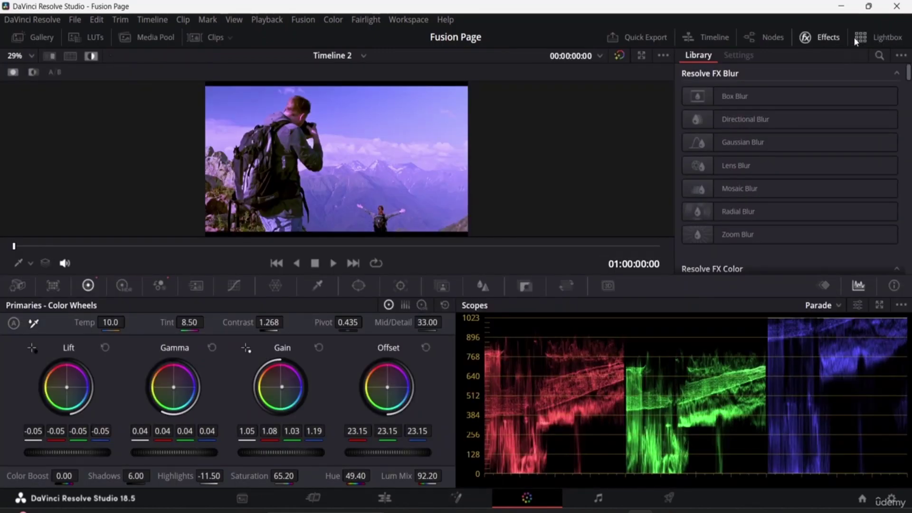
{"action": "left_click", "coordinate": [857, 41]}
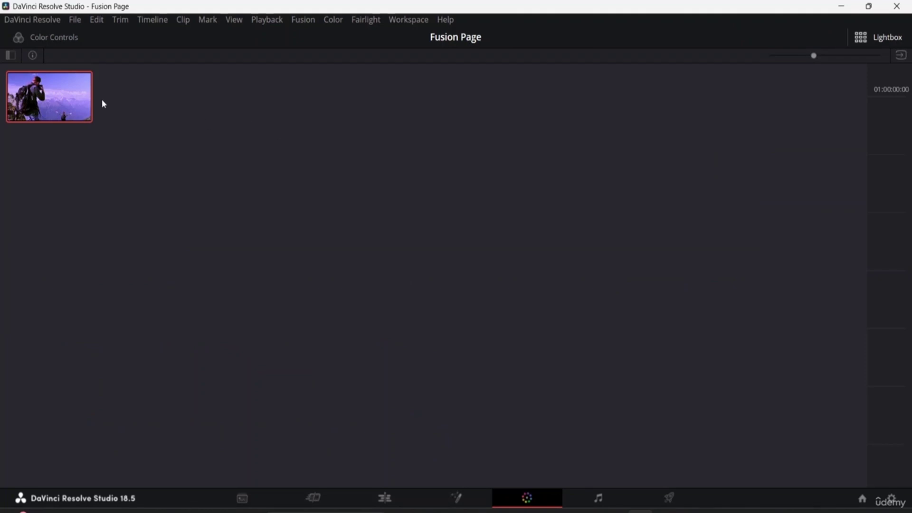
{"action": "left_click", "coordinate": [863, 37]}
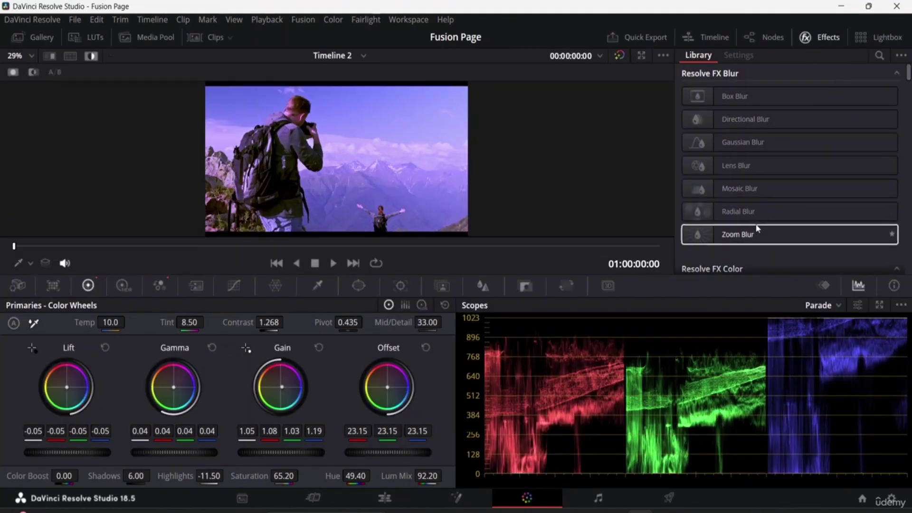
{"action": "left_click", "coordinate": [822, 37]}
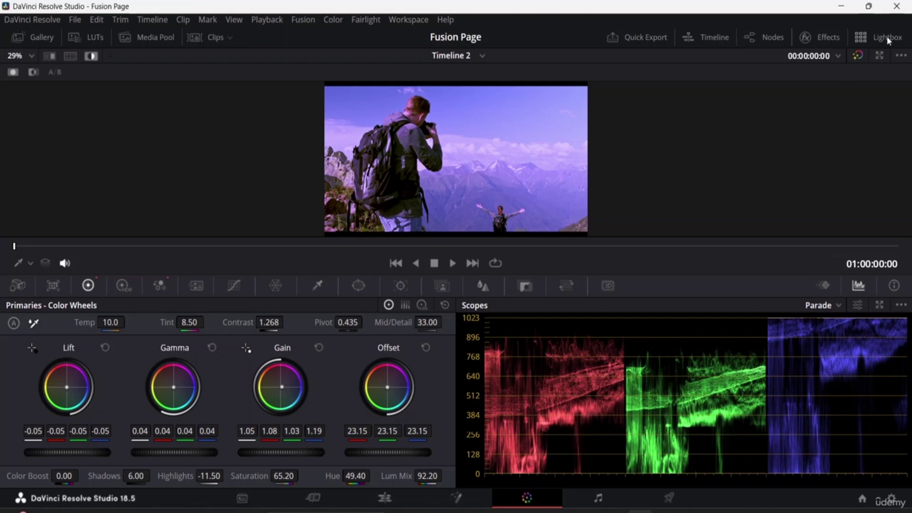
Toggle the bypass of the color grades and Fusion effects in the viewer, leaving them enabled.
{"action": "left_click", "coordinate": [859, 58]}
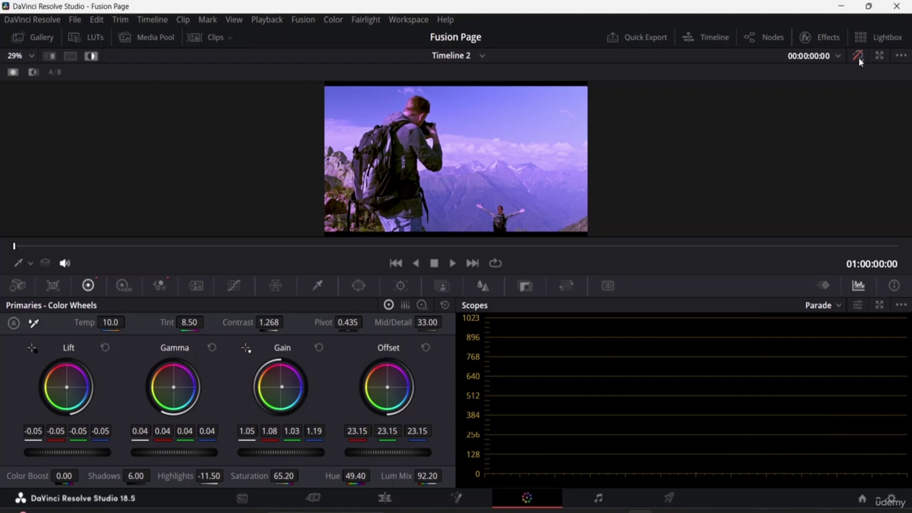
{"action": "left_click", "coordinate": [858, 56]}
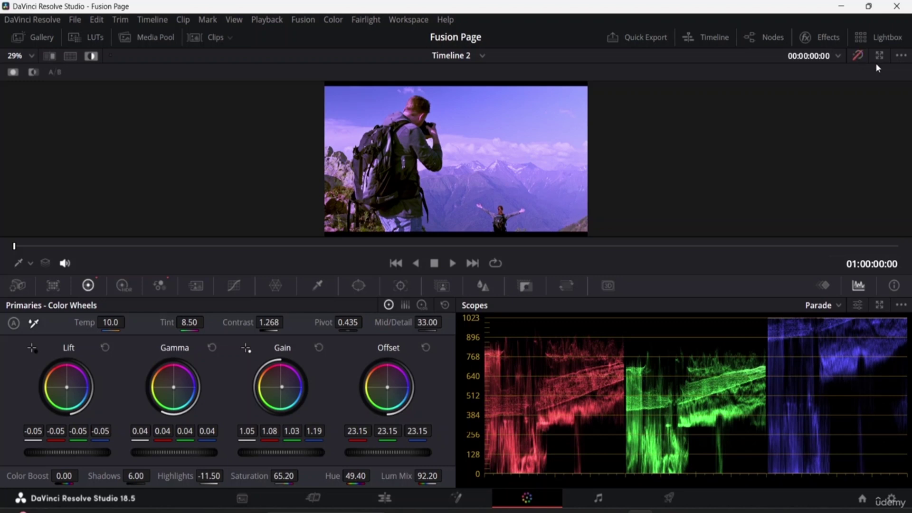
{"action": "left_click", "coordinate": [859, 56]}
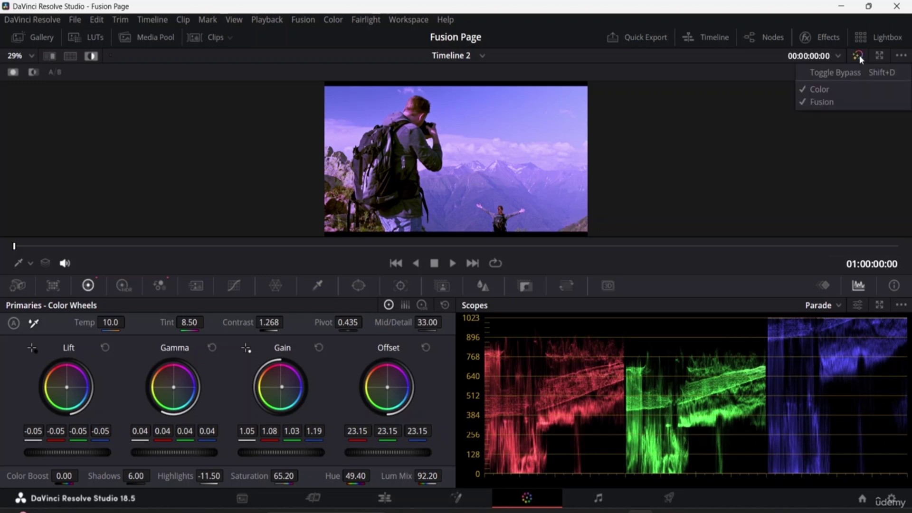
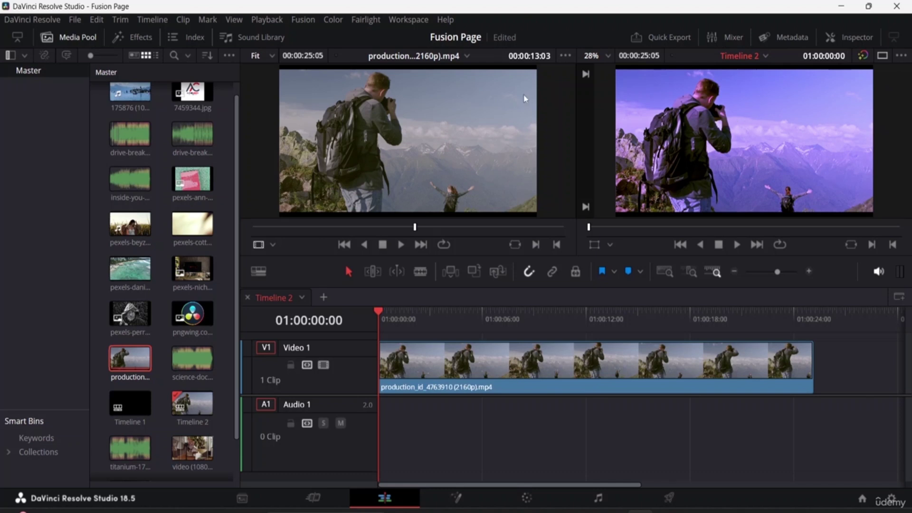
Open the Deliver page with the render settings for Timeline 2.
{"action": "left_click", "coordinate": [670, 498]}
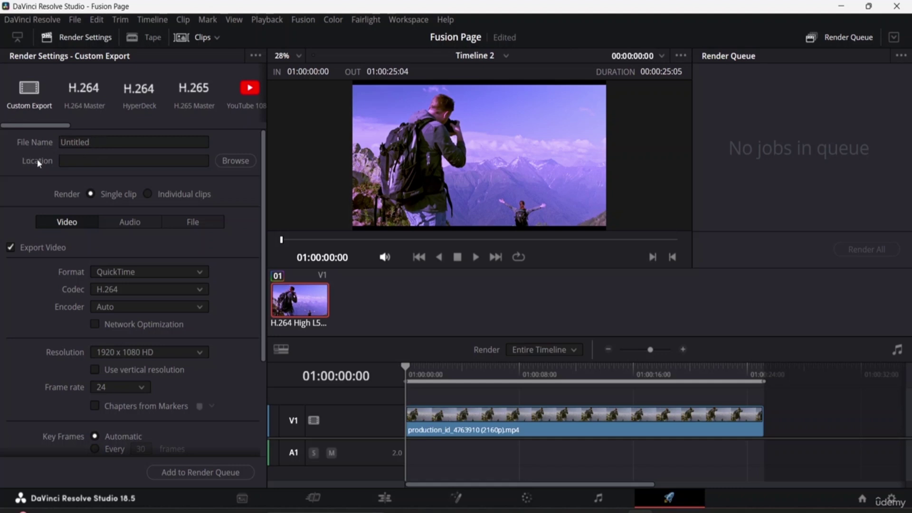
Look at the destination folder chooser for the render and close it without saving a location.
{"action": "left_click", "coordinate": [234, 161]}
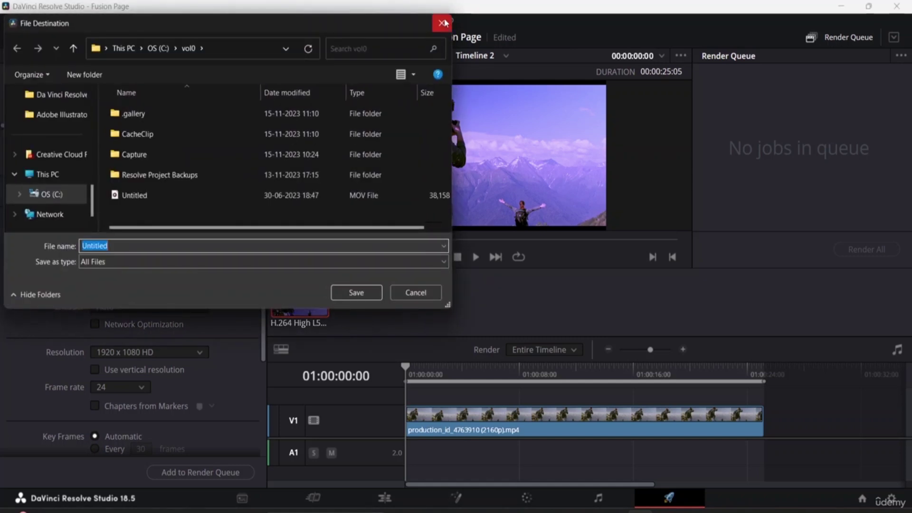
{"action": "scroll", "coordinate": [65, 175], "scroll_direction": "up", "scroll_amount": 5}
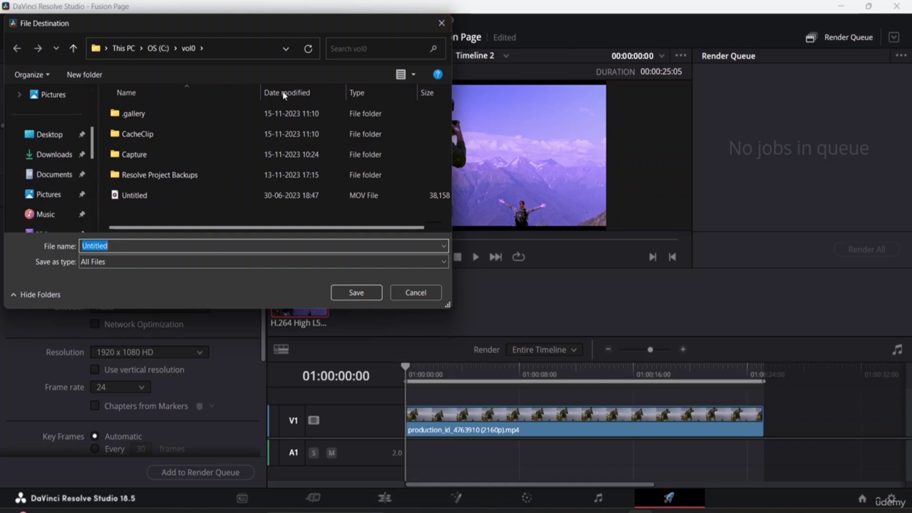
{"action": "left_click", "coordinate": [441, 23]}
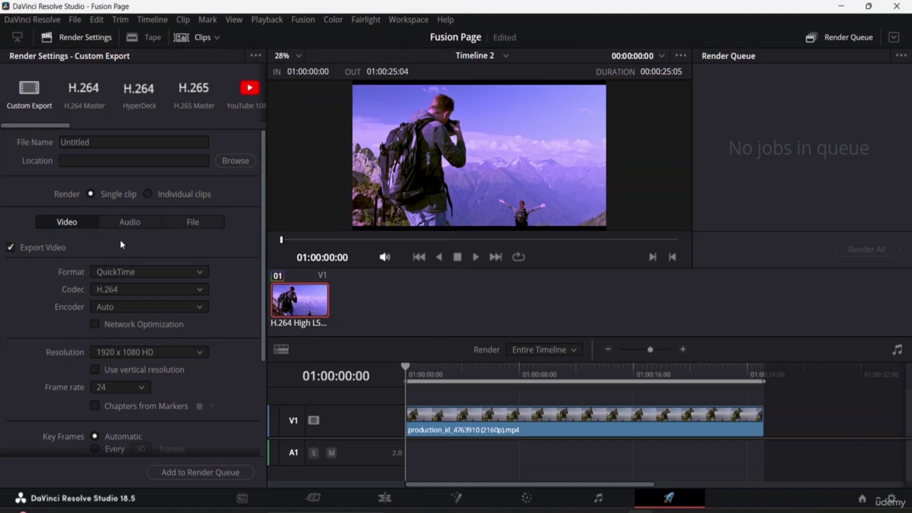
Examine the custom export's video settings and the codec list, keeping H.264 selected.
{"action": "scroll", "coordinate": [103, 246], "scroll_direction": "down", "scroll_amount": 3}
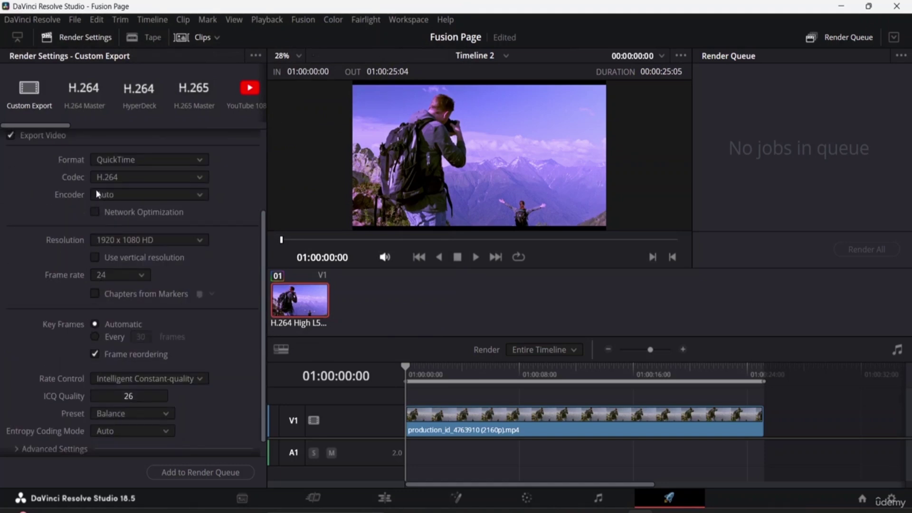
{"action": "left_click", "coordinate": [144, 180]}
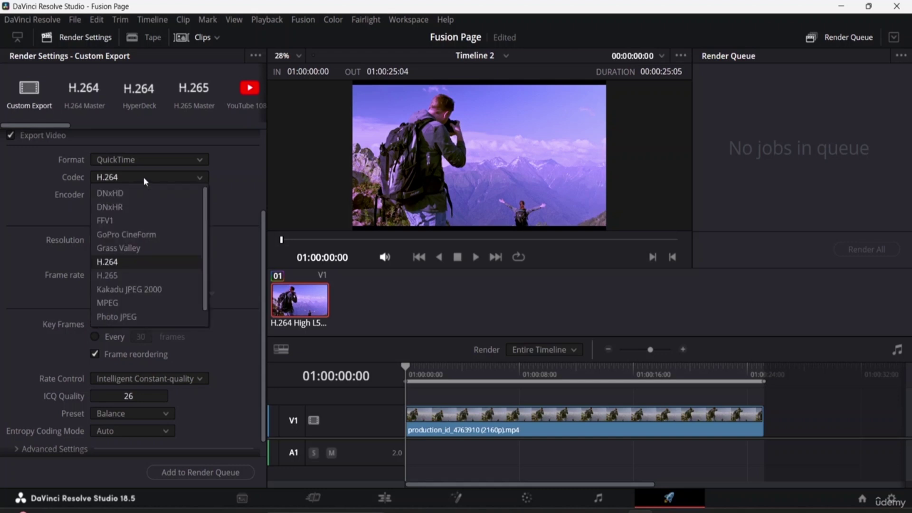
{"action": "left_click", "coordinate": [138, 262]}
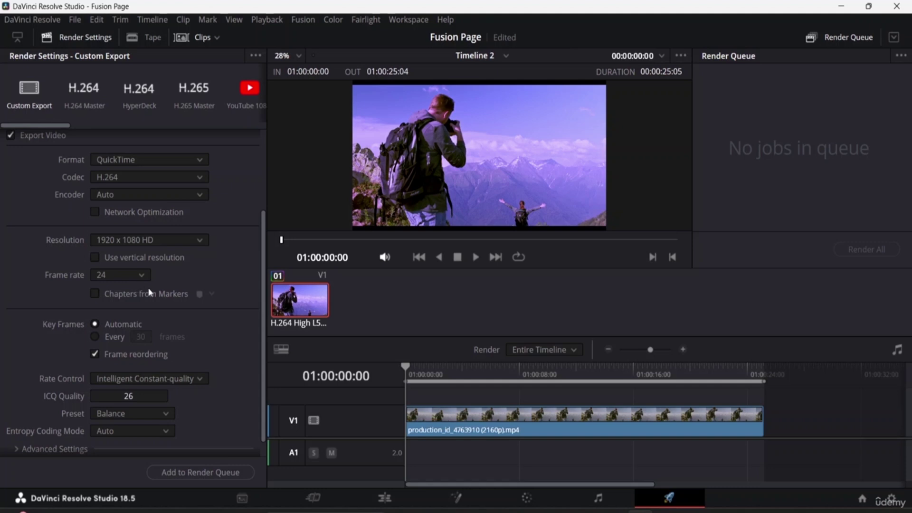
{"action": "scroll", "coordinate": [137, 257], "scroll_direction": "down", "scroll_amount": 1}
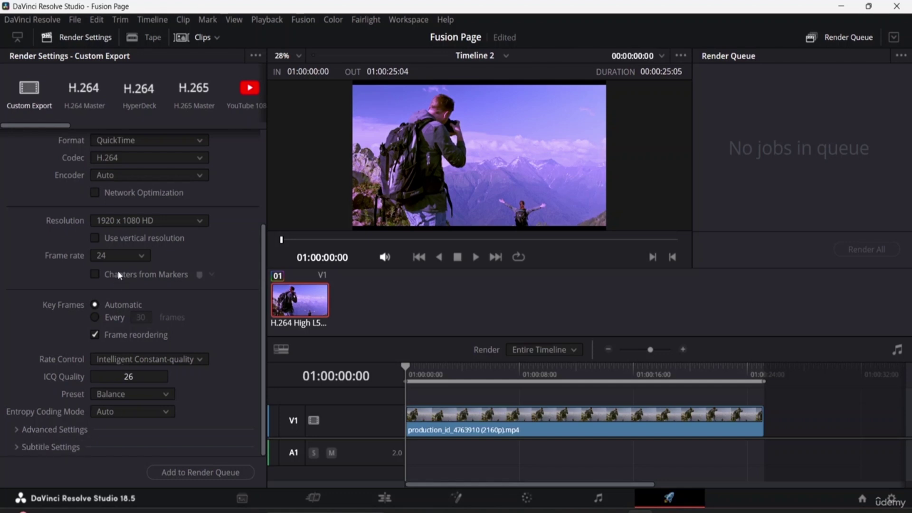
{"action": "scroll", "coordinate": [145, 211], "scroll_direction": "up", "scroll_amount": 5}
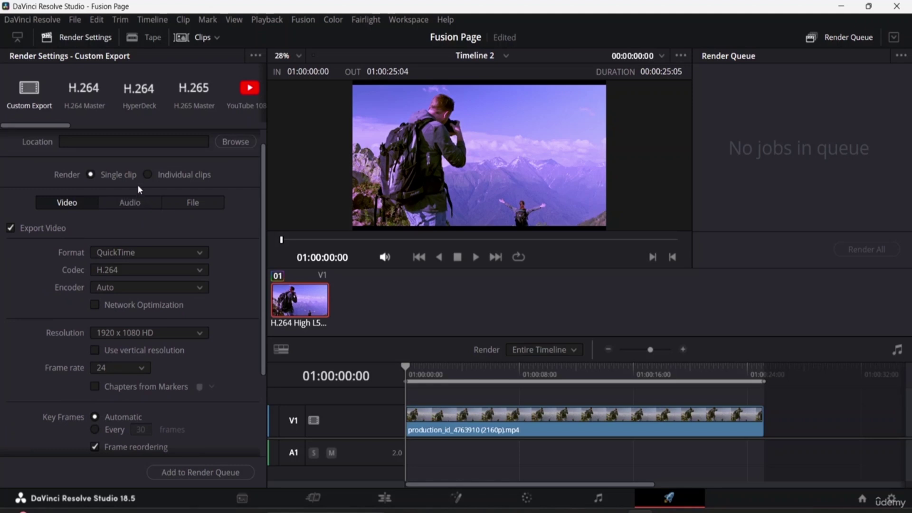
{"action": "scroll", "coordinate": [106, 195], "scroll_direction": "up", "scroll_amount": 1}
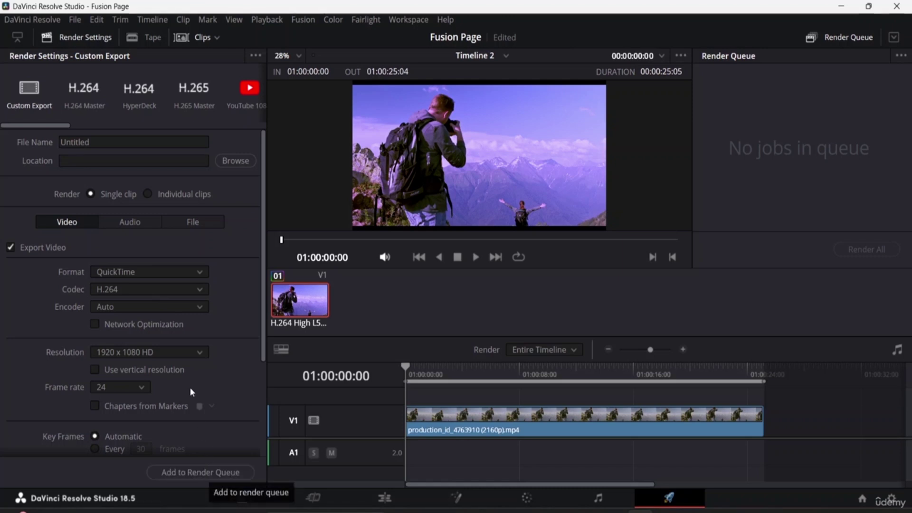
Switch from the H.264 Master preset to YouTube 1080p and enable uploading directly to YouTube.
{"action": "left_click", "coordinate": [94, 105]}
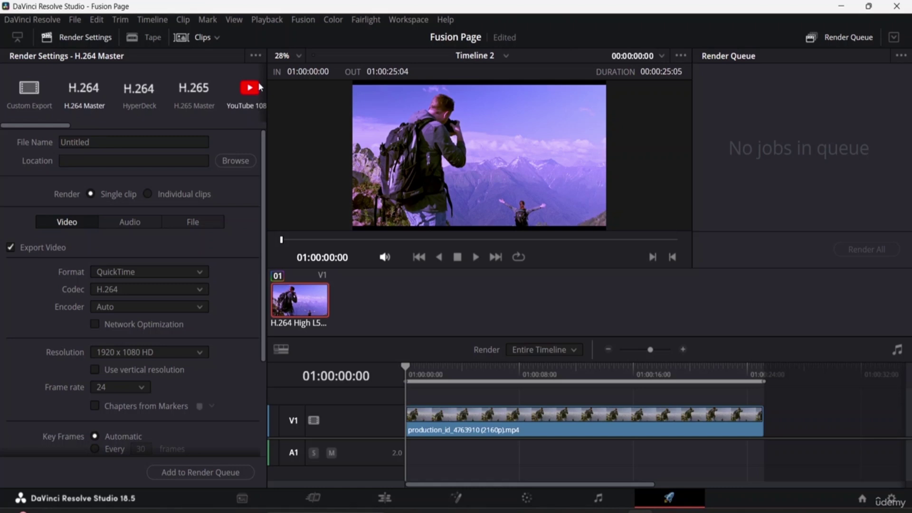
{"action": "left_click", "coordinate": [246, 92]}
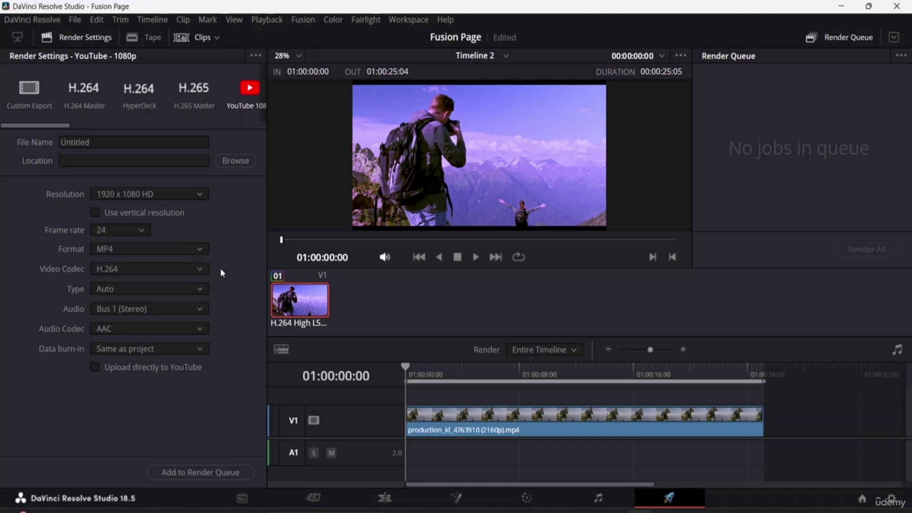
{"action": "left_click", "coordinate": [95, 368]}
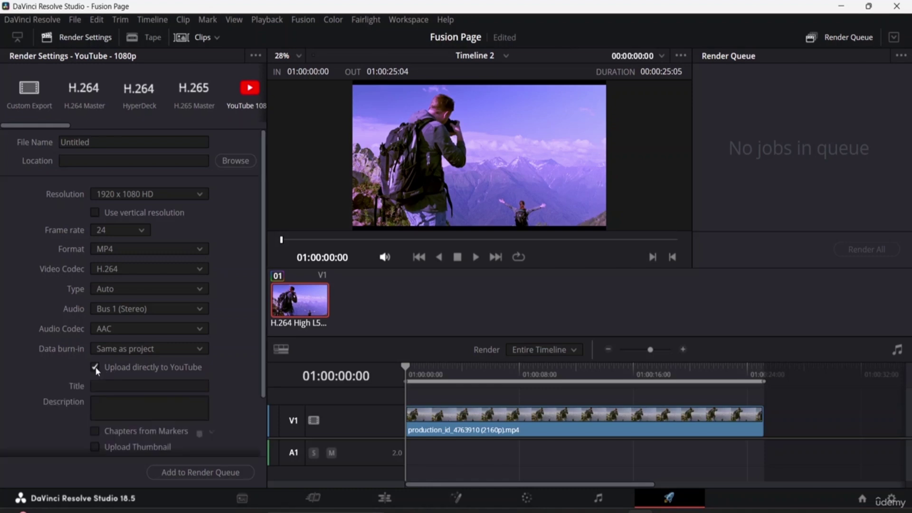
Examine the YouTube upload options, including the category list, and toggle the thumbnail upload on and off.
{"action": "scroll", "coordinate": [119, 371], "scroll_direction": "down", "scroll_amount": 3}
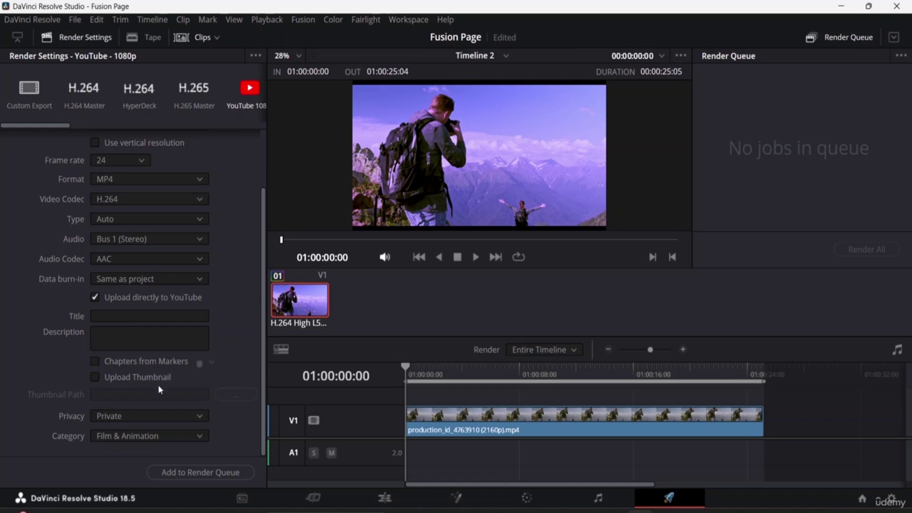
{"action": "left_click", "coordinate": [147, 435]}
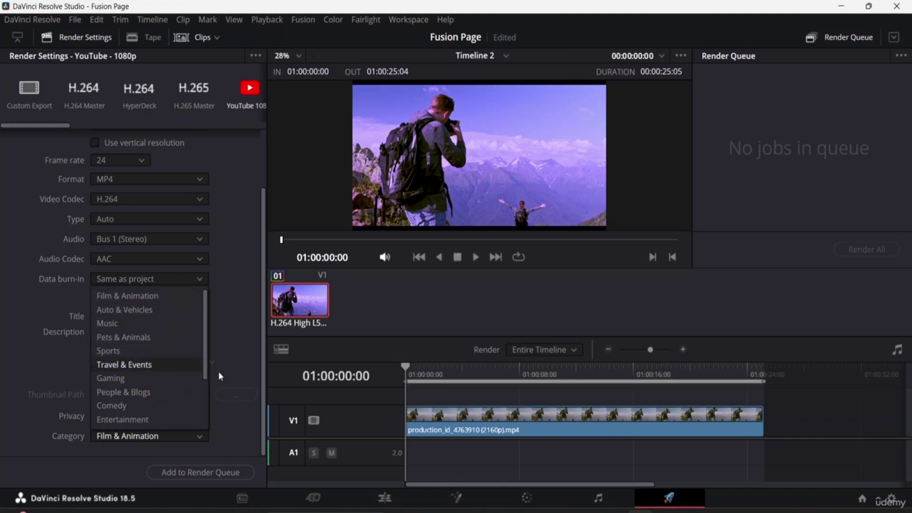
{"action": "left_click", "coordinate": [243, 334]}
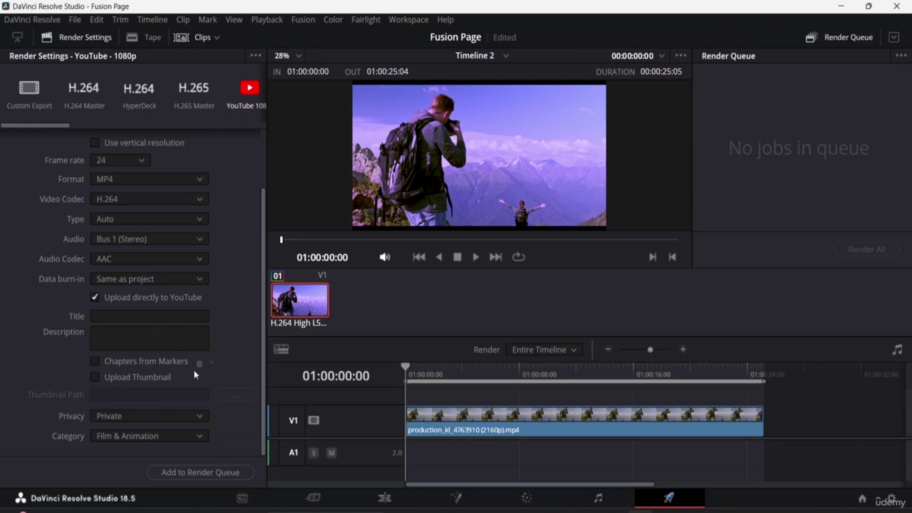
{"action": "left_click", "coordinate": [95, 378]}
{"action": "left_click", "coordinate": [95, 378]}
Replace the render's file name with "Export".
{"action": "scroll", "coordinate": [136, 177], "scroll_direction": "up", "scroll_amount": 2}
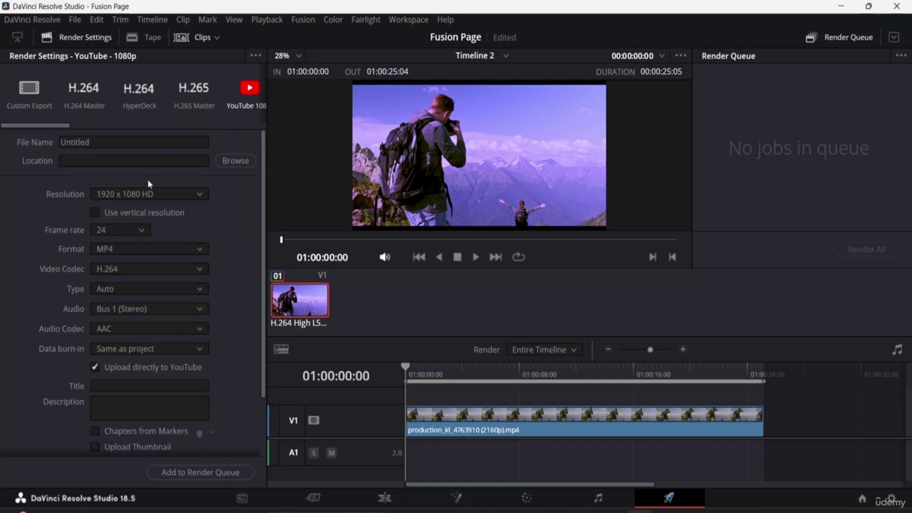
{"action": "left_click", "coordinate": [95, 141]}
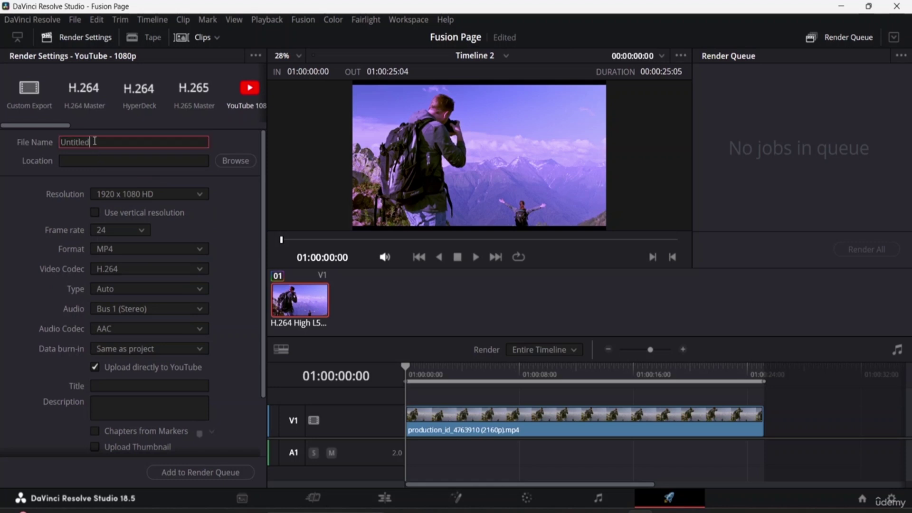
{"action": "key", "text": "BackSpace"}
{"action": "key", "text": "BackSpace"}
{"action": "key", "text": "BackSpace"}
{"action": "key", "text": "BackSpace"}
{"action": "key", "text": "BackSpace"}
{"action": "key", "text": "BackSpace"}
{"action": "key", "text": "BackSpace"}
{"action": "key", "text": "BackSpace"}
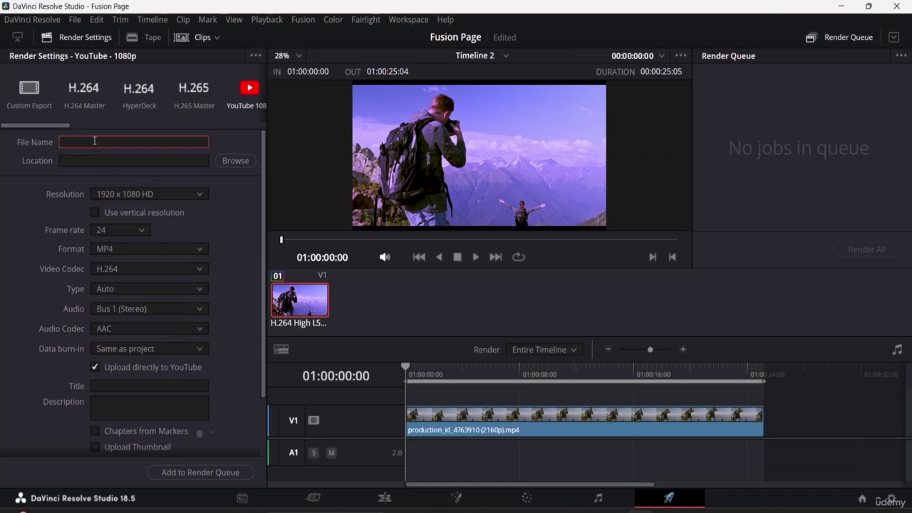
{"action": "type", "text": "Export"}
Set the render's save location to the Downloads folder and review the YouTube export settings.
{"action": "left_click", "coordinate": [233, 162]}
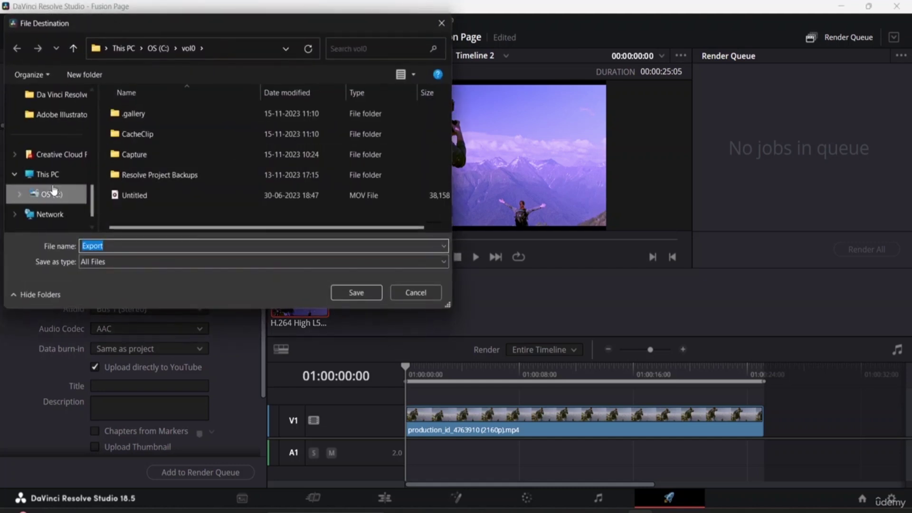
{"action": "scroll", "coordinate": [59, 157], "scroll_direction": "up", "scroll_amount": 5}
{"action": "left_click", "coordinate": [63, 141]}
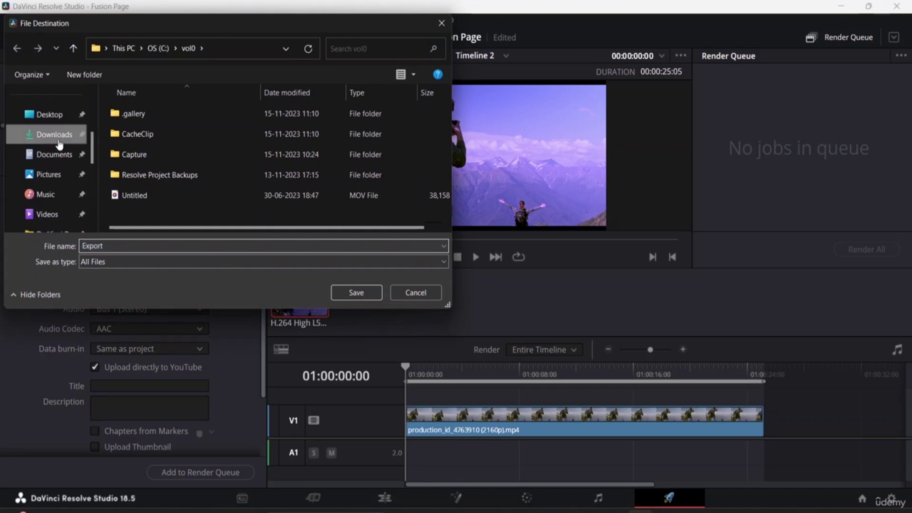
{"action": "left_click", "coordinate": [357, 293]}
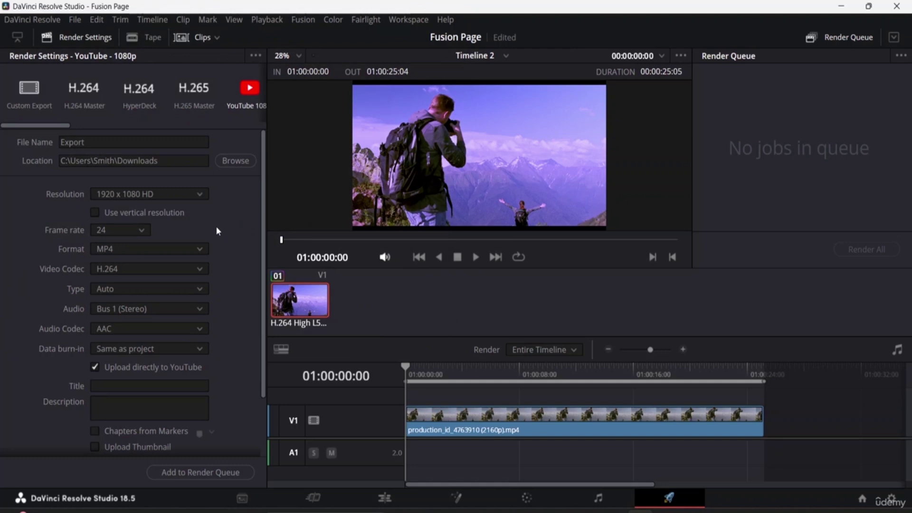
{"action": "scroll", "coordinate": [216, 226], "scroll_direction": "down", "scroll_amount": 3}
{"action": "scroll", "coordinate": [221, 239], "scroll_direction": "up", "scroll_amount": 3}
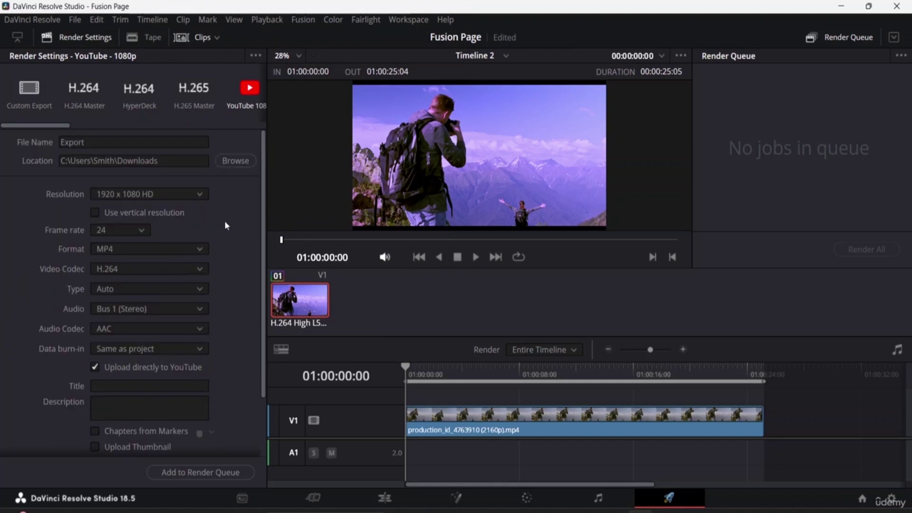
Add the Timeline 2 export to the render queue and render all queued jobs.
{"action": "left_click", "coordinate": [194, 472]}
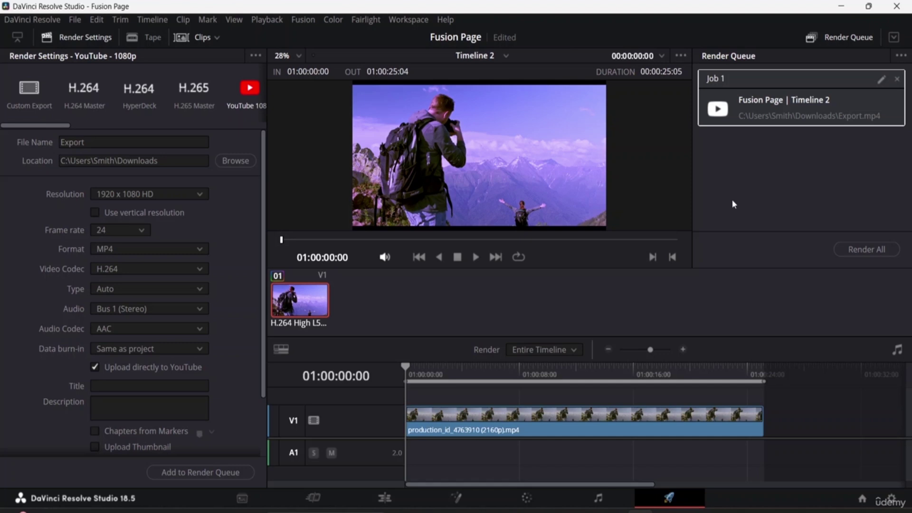
{"action": "left_click", "coordinate": [867, 249]}
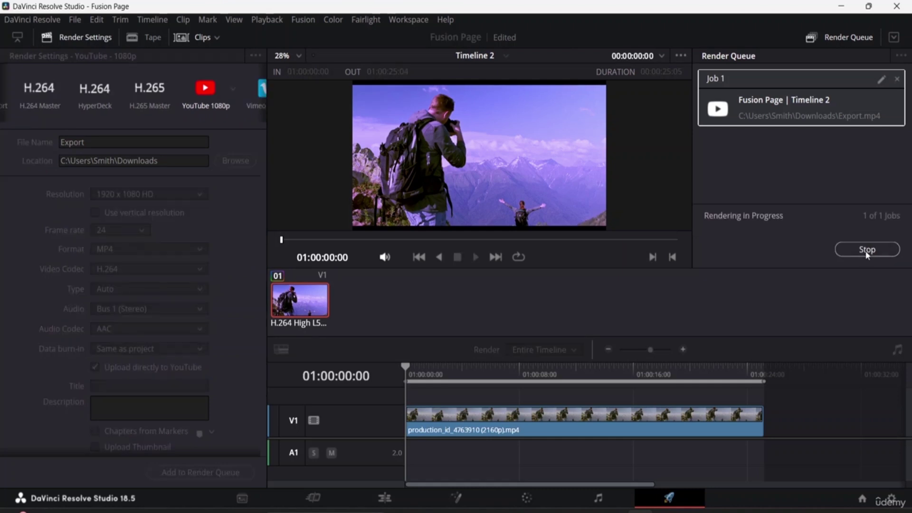
{"action": "left_click", "coordinate": [868, 250]}
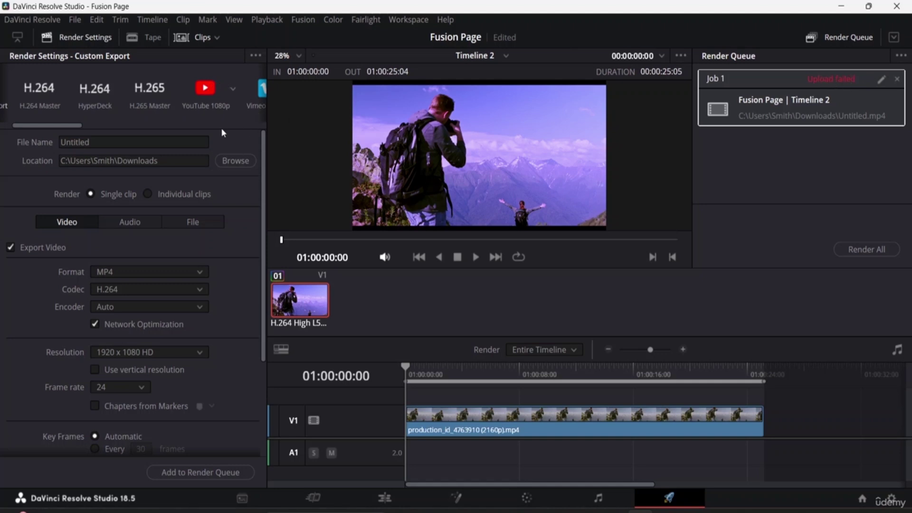
{"action": "left_click_drag", "start_coordinate": [48, 125], "coordinate": [3, 144]}
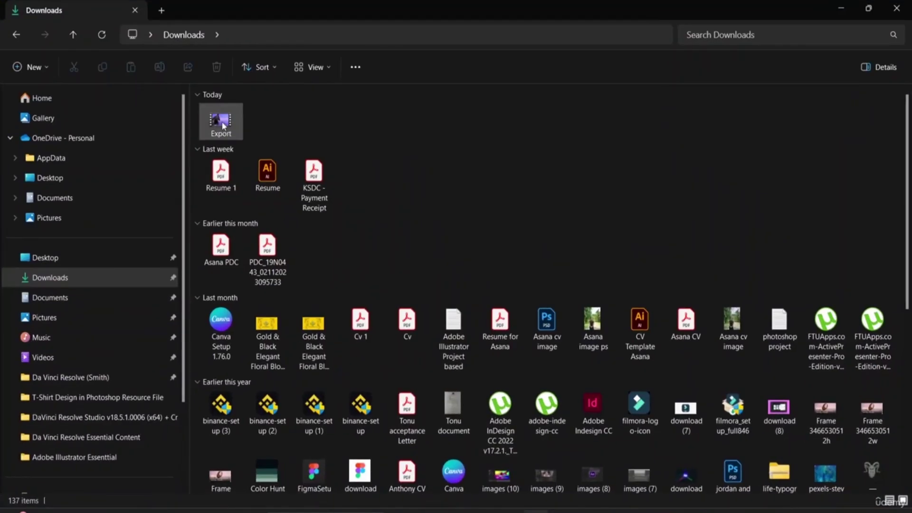
Play the Export video from the Downloads folder in Media Player, close the player, and return to DaVinci Resolve.
{"action": "left_click", "coordinate": [225, 125]}
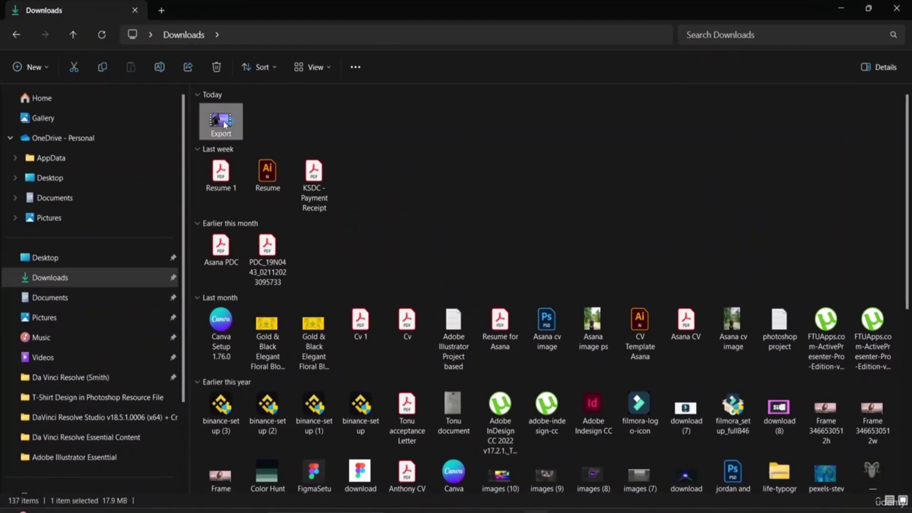
{"action": "double_click", "coordinate": [224, 124]}
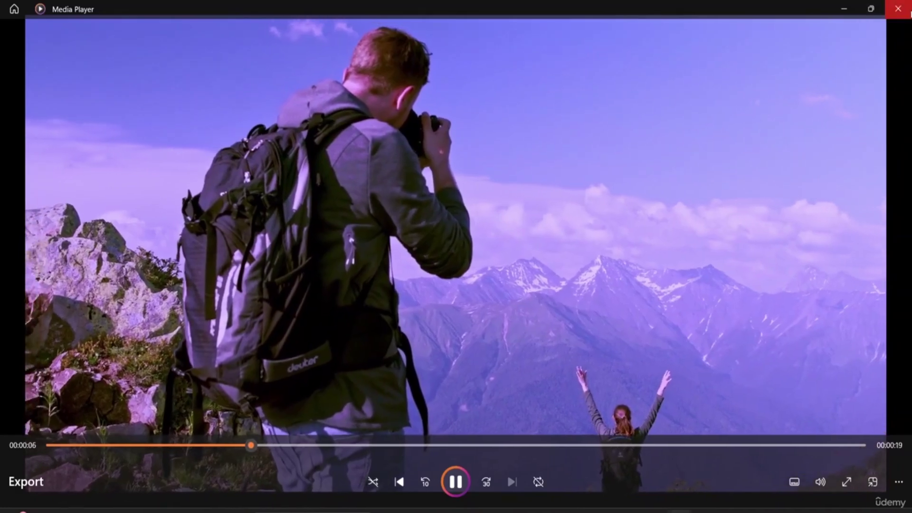
{"action": "left_click", "coordinate": [909, 13]}
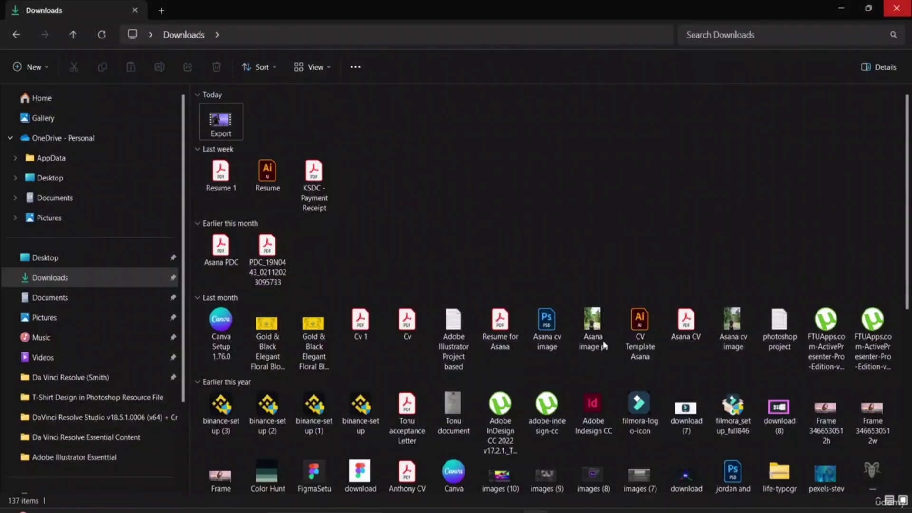
{"action": "left_click", "coordinate": [641, 511]}
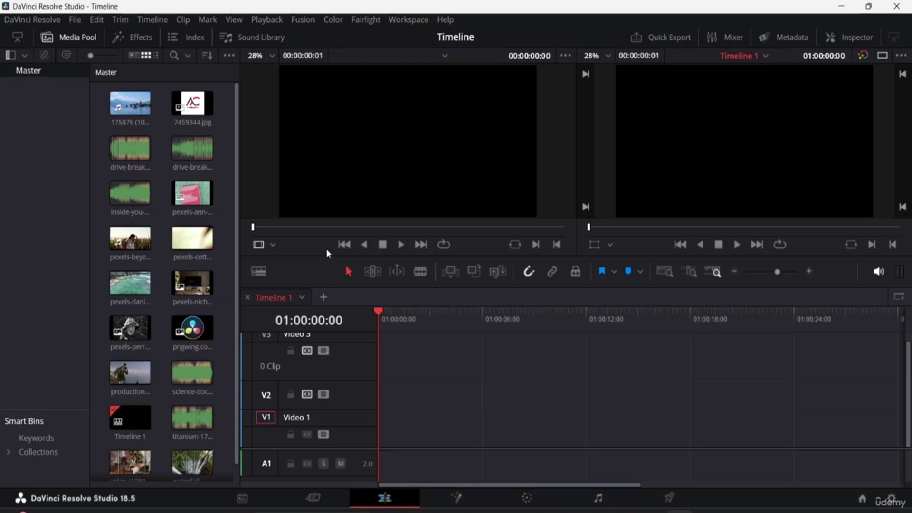
Close Timeline 1 and look up the command for creating a new timeline.
{"action": "left_click", "coordinate": [248, 298]}
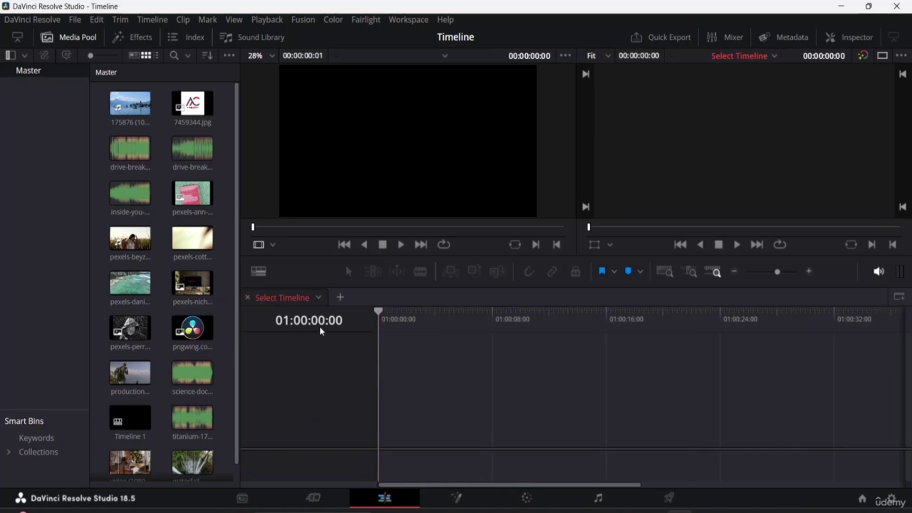
{"action": "left_click", "coordinate": [141, 25]}
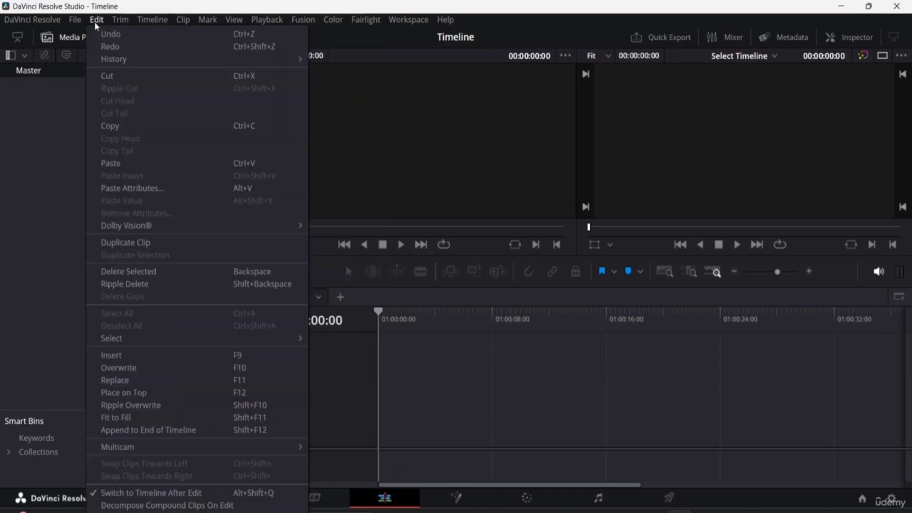
{"action": "mouse_move", "coordinate": [85, 24]}
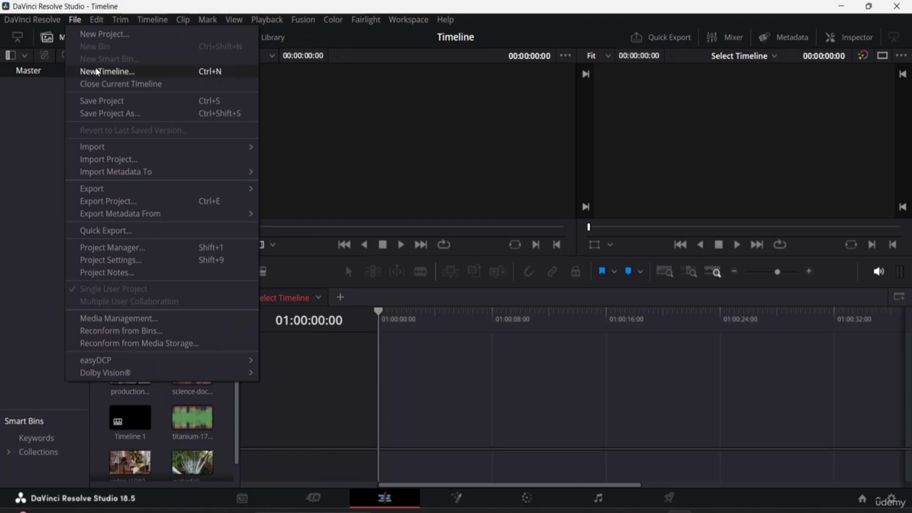
{"action": "left_click", "coordinate": [311, 138]}
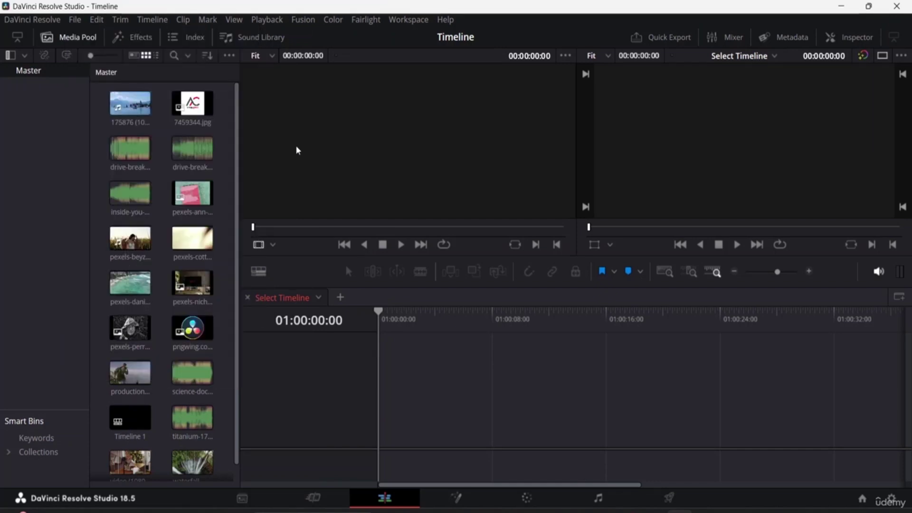
Create a new timeline from the clip of the woman in the field, preview it, and fit the whole clip in the timeline view.
{"action": "left_click", "coordinate": [131, 240]}
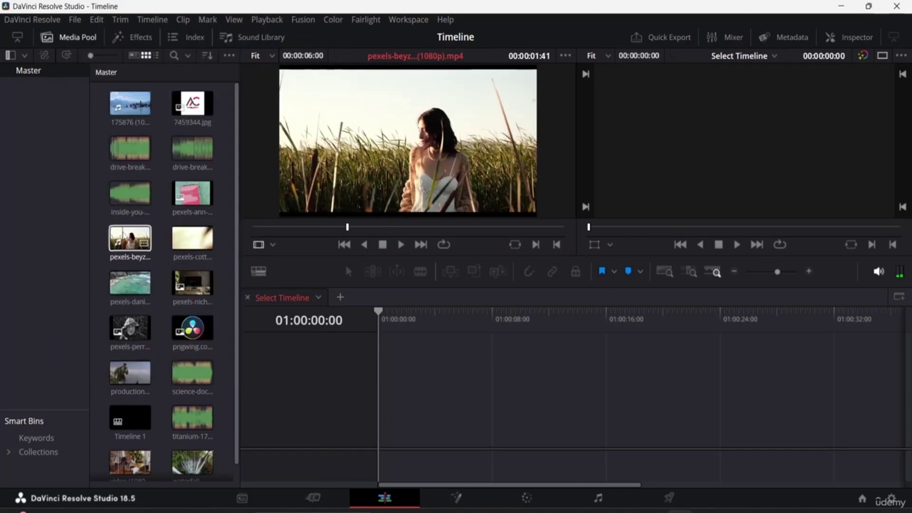
{"action": "left_click_drag", "start_coordinate": [126, 237], "coordinate": [383, 412]}
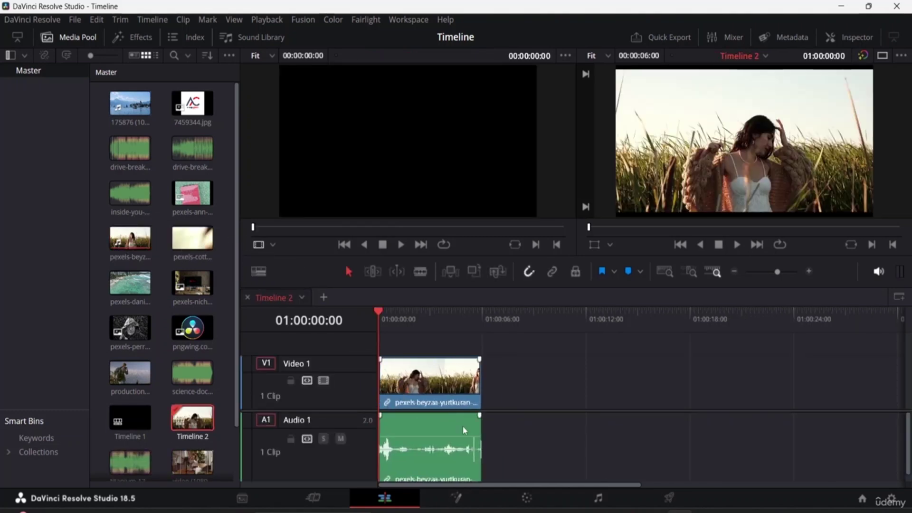
{"action": "key", "text": "space"}
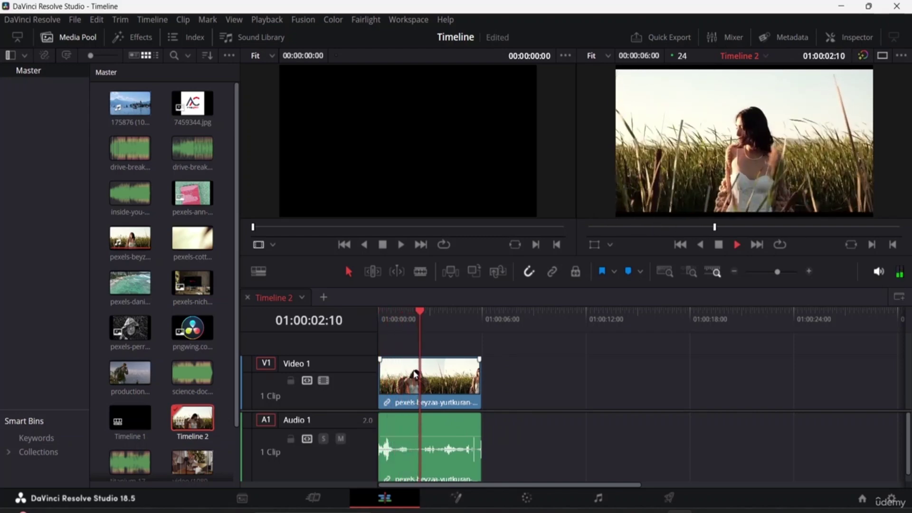
{"action": "key", "text": "space"}
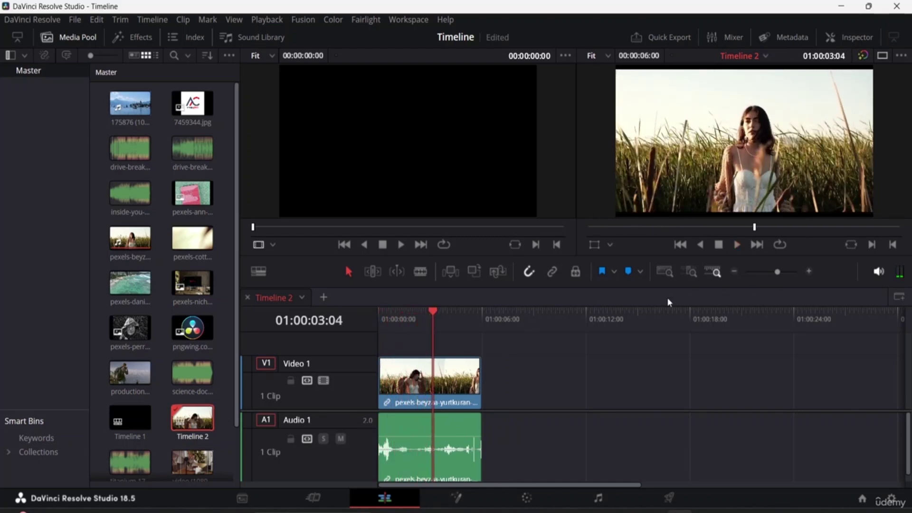
{"action": "left_click", "coordinate": [668, 275]}
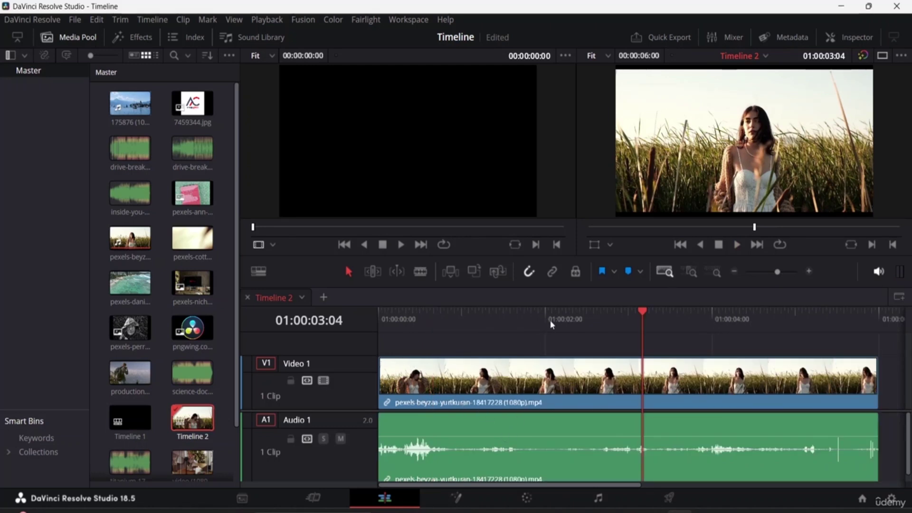
Split the video clip into five pieces with the blade, cutting at 01:00:00:19, about 2 seconds, and two points further on.
{"action": "left_click_drag", "start_coordinate": [644, 317], "coordinate": [444, 313]}
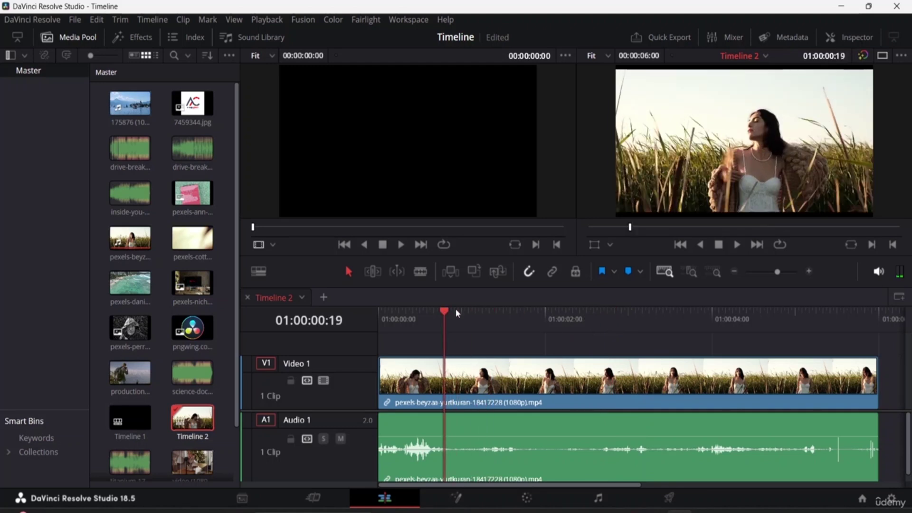
{"action": "left_click", "coordinate": [420, 271]}
{"action": "left_click", "coordinate": [446, 380]}
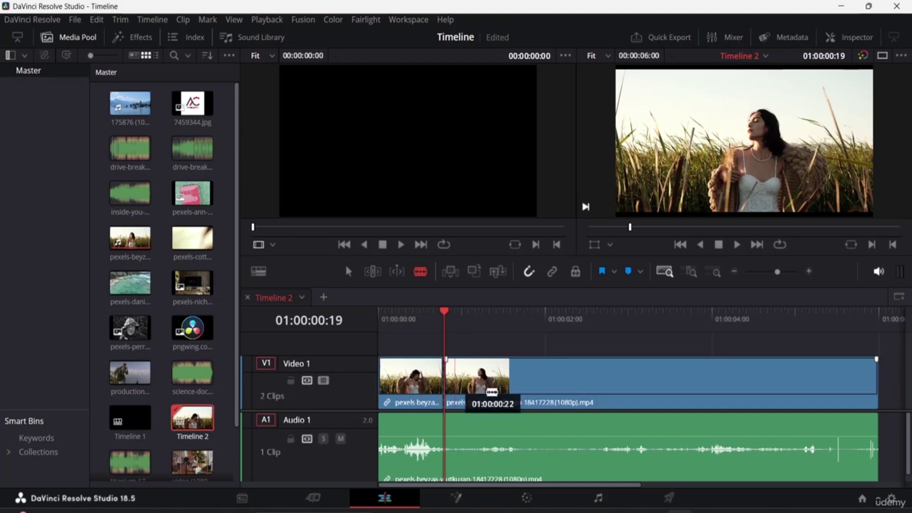
{"action": "left_click", "coordinate": [548, 381]}
{"action": "left_click", "coordinate": [699, 380]}
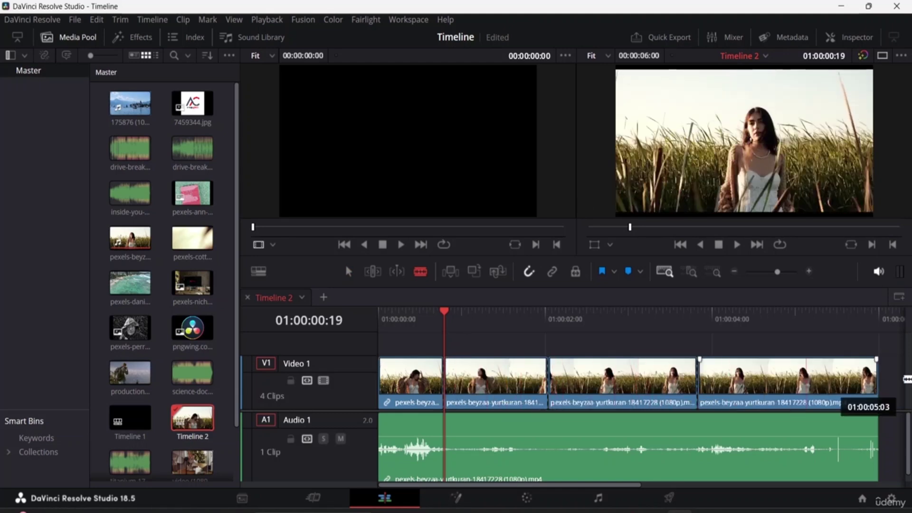
{"action": "left_click", "coordinate": [789, 380]}
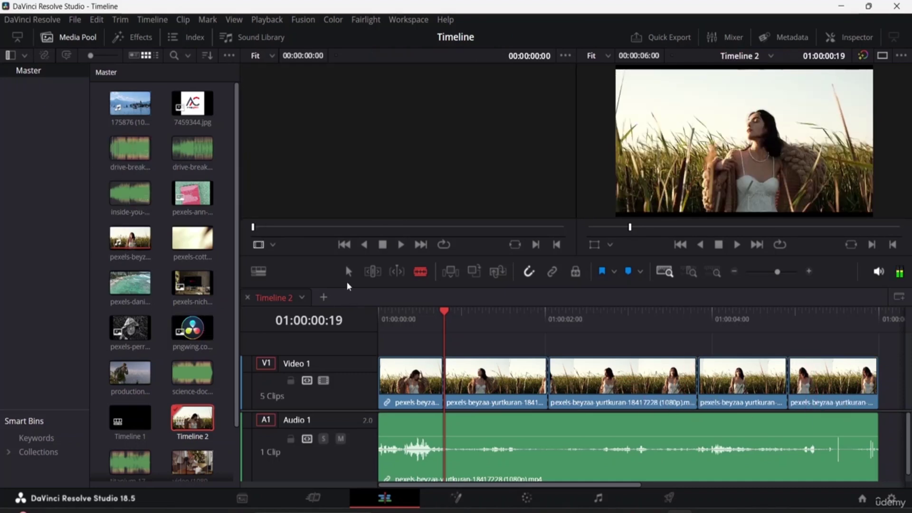
Return to the selection tool, move the playhead to 01:00:00:04, and look up the options for the first cut.
{"action": "key", "text": "a"}
{"action": "left_click", "coordinate": [438, 307]}
{"action": "left_click_drag", "start_coordinate": [442, 312], "coordinate": [392, 312]}
{"action": "right_click", "coordinate": [443, 380]}
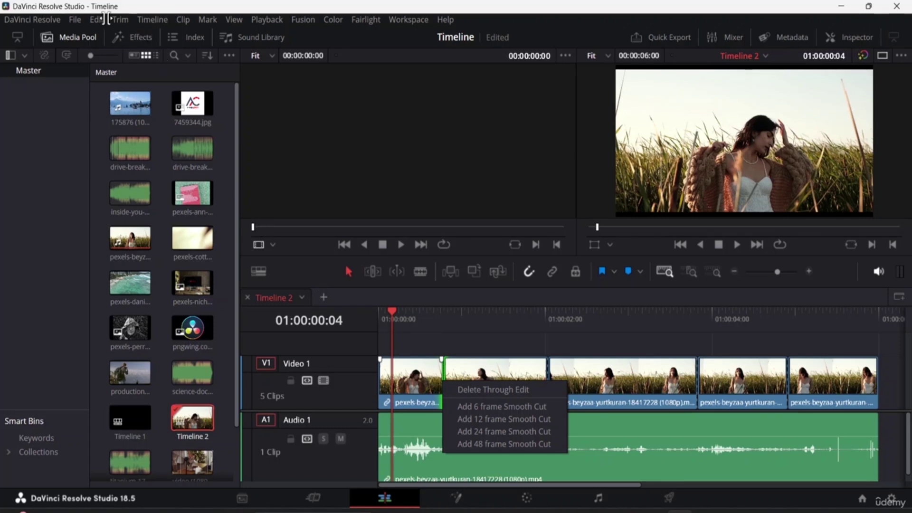
Display the video transitions in the effects library and switch to the single-viewer layout.
{"action": "left_click", "coordinate": [139, 38]}
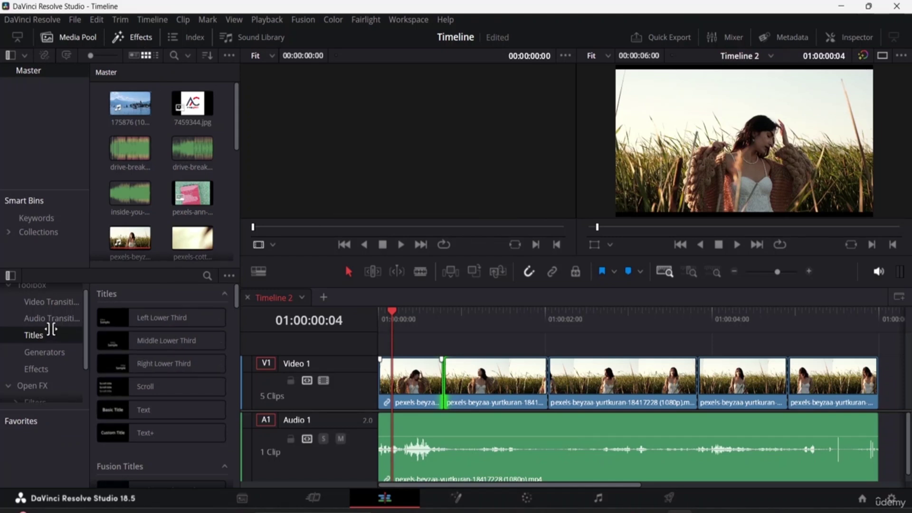
{"action": "left_click", "coordinate": [47, 303]}
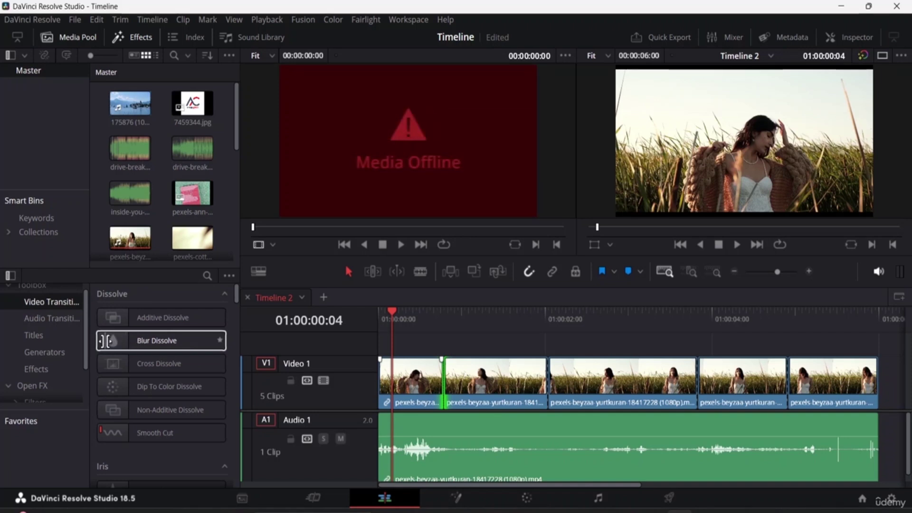
{"action": "left_click", "coordinate": [105, 341]}
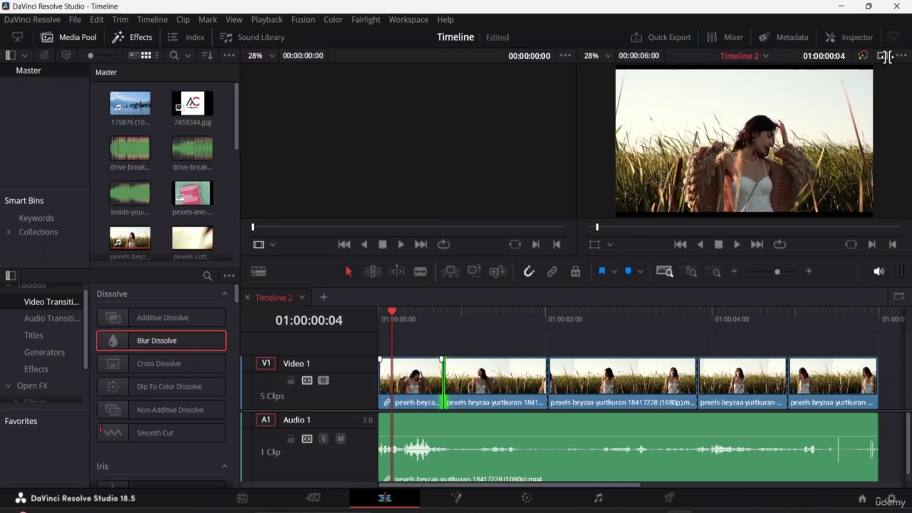
{"action": "left_click", "coordinate": [885, 56]}
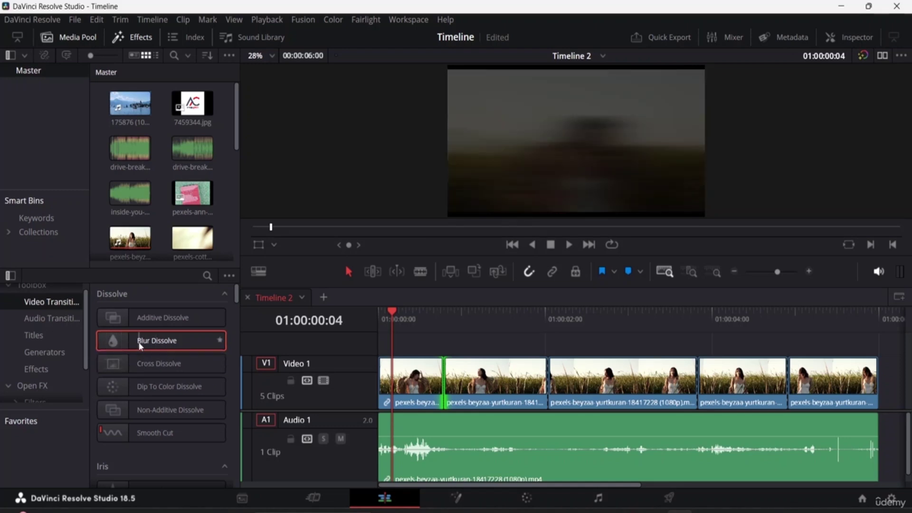
Add Blur Dissolve, Cross Dissolve, Dip To Color Dissolve and Non-Additive Dissolve transitions to the four cuts, in that order.
{"action": "left_click_drag", "start_coordinate": [133, 341], "coordinate": [442, 390]}
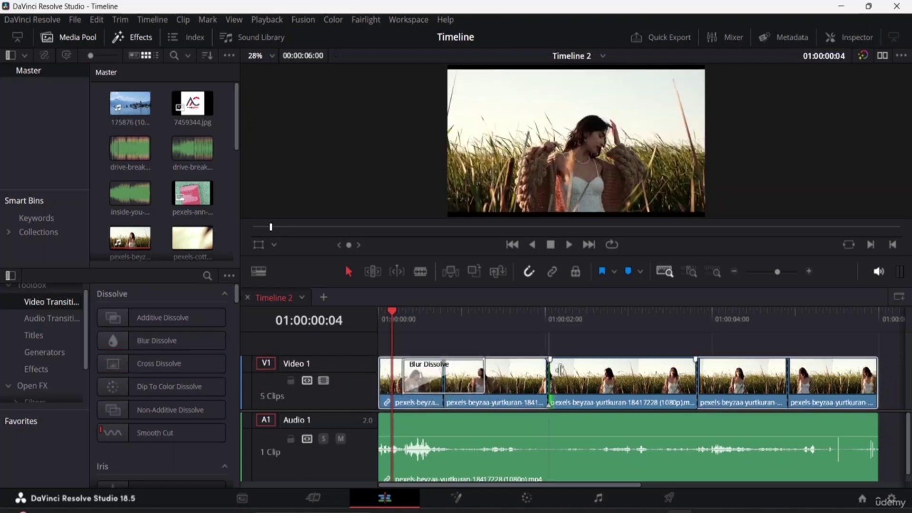
{"action": "left_click_drag", "start_coordinate": [162, 364], "coordinate": [499, 387]}
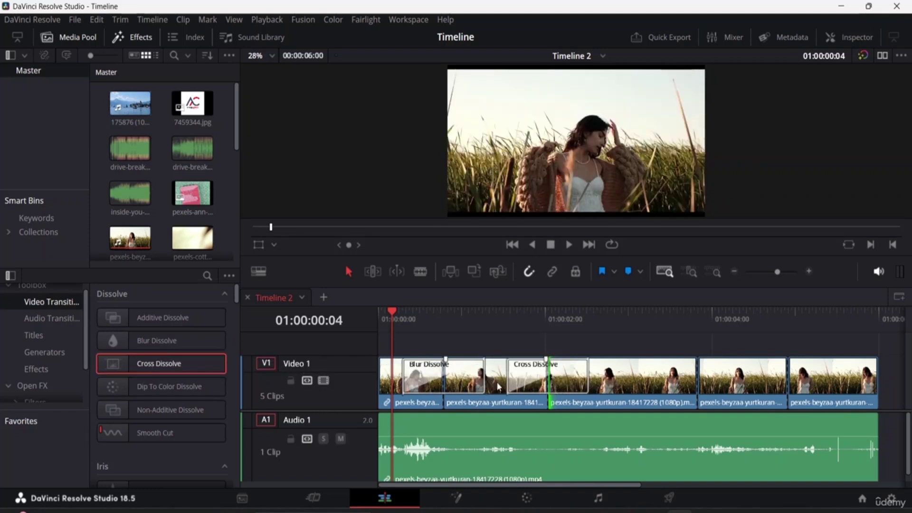
{"action": "left_click_drag", "start_coordinate": [143, 386], "coordinate": [698, 388]}
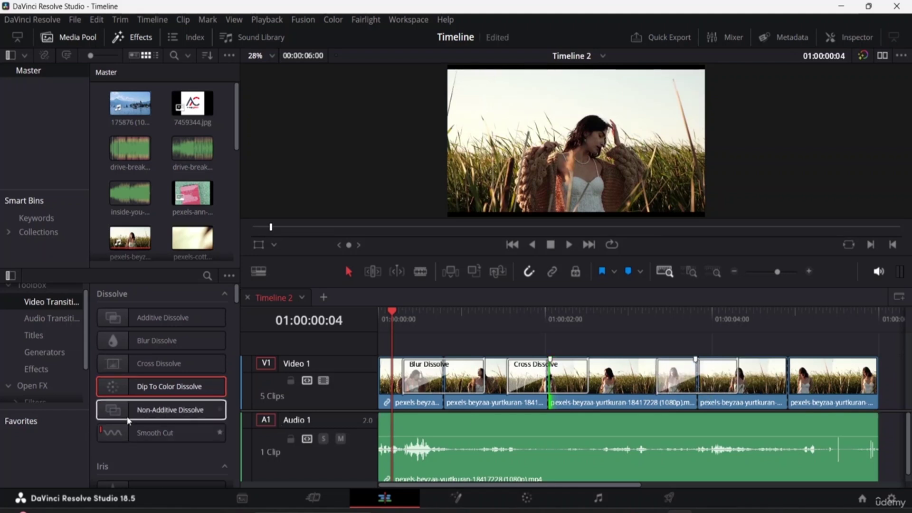
{"action": "left_click_drag", "start_coordinate": [128, 414], "coordinate": [794, 385]}
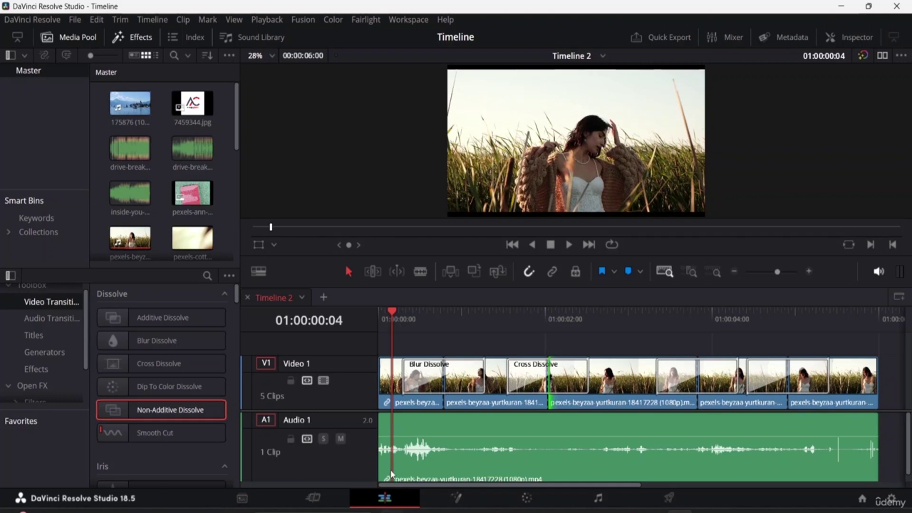
Set the Blur Dissolve's duration to 0.8 seconds (19 frames) and keep its alignment centred on the first cut.
{"action": "left_click", "coordinate": [422, 379]}
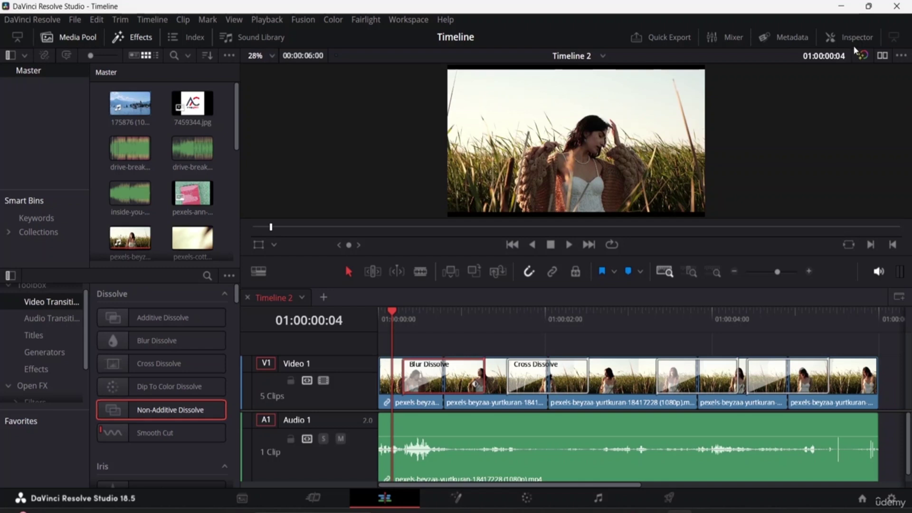
{"action": "left_click", "coordinate": [852, 40]}
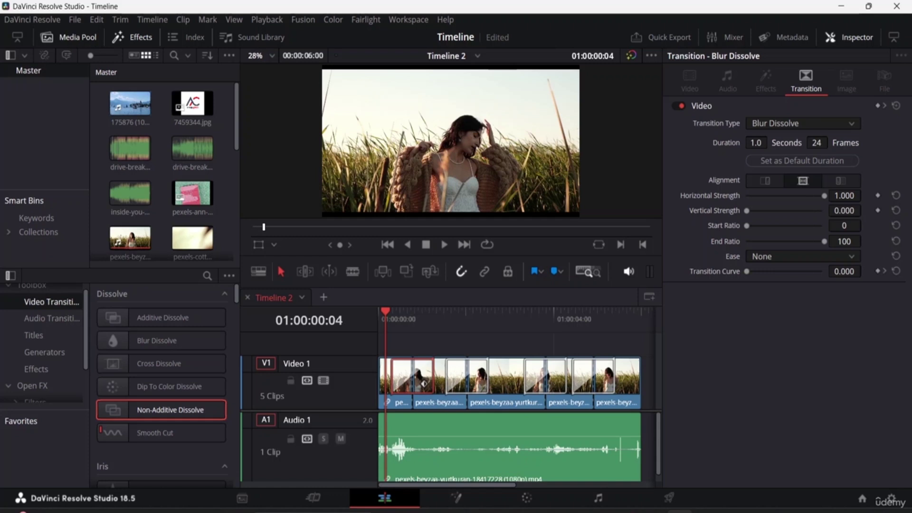
{"action": "left_click_drag", "start_coordinate": [756, 142], "coordinate": [772, 155]}
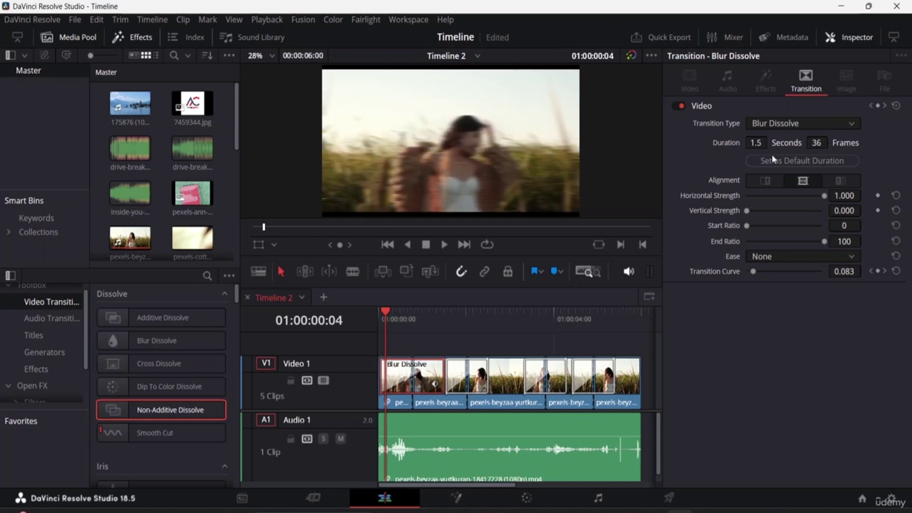
{"action": "left_click", "coordinate": [835, 166]}
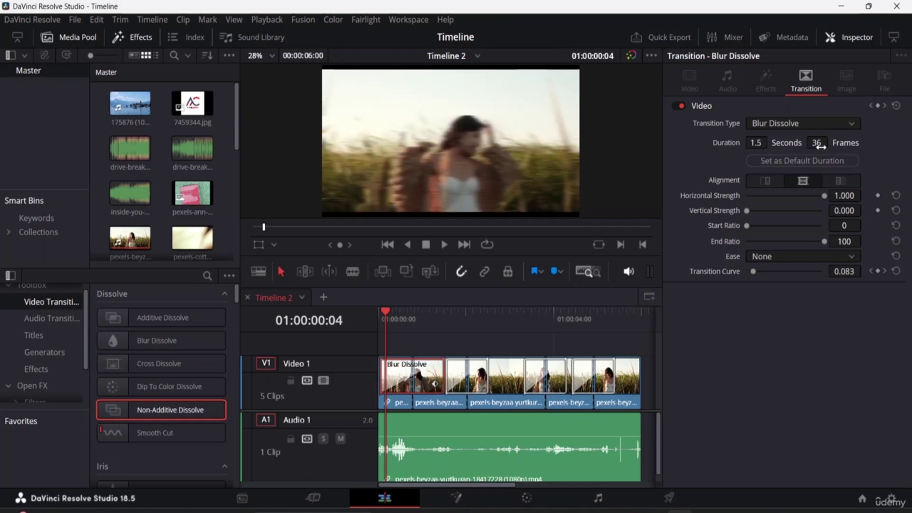
{"action": "left_click", "coordinate": [769, 186]}
{"action": "left_click", "coordinate": [803, 182]}
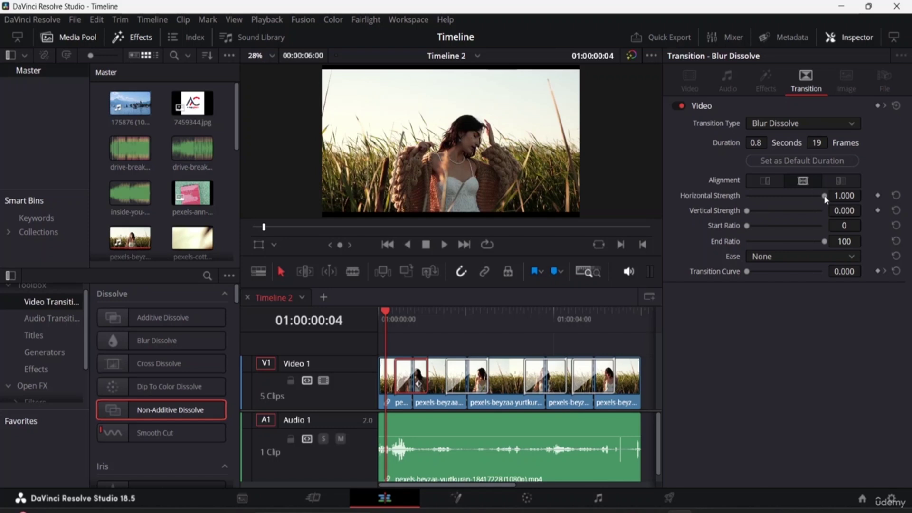
Set the Blur Dissolve's horizontal strength to 0.824, vertical strength to 0.351, ease to In, and transition curve to 0.084.
{"action": "left_click_drag", "start_coordinate": [824, 196], "coordinate": [805, 205]}
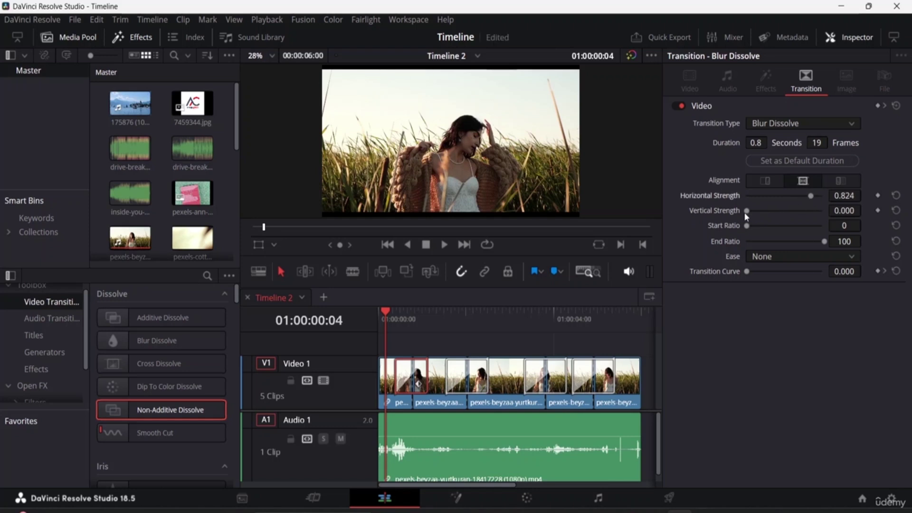
{"action": "left_click_drag", "start_coordinate": [746, 211], "coordinate": [772, 214]}
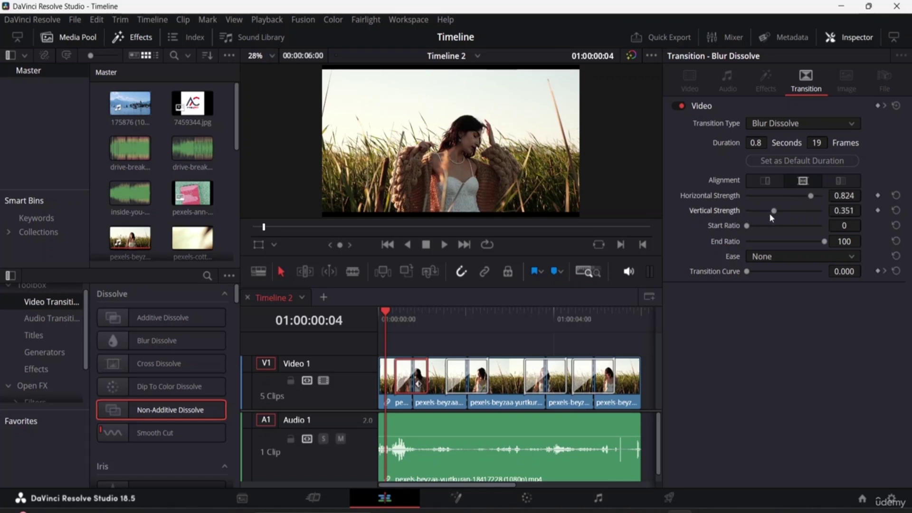
{"action": "left_click", "coordinate": [804, 255]}
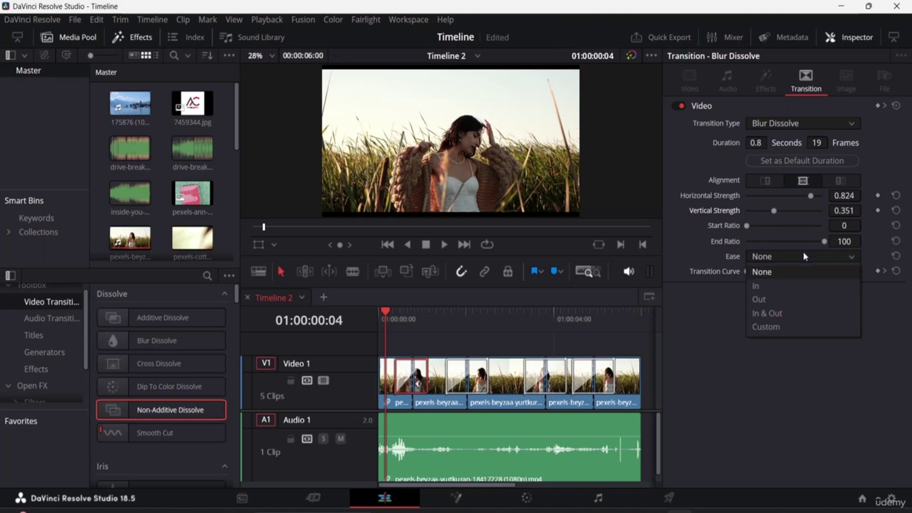
{"action": "left_click", "coordinate": [791, 288]}
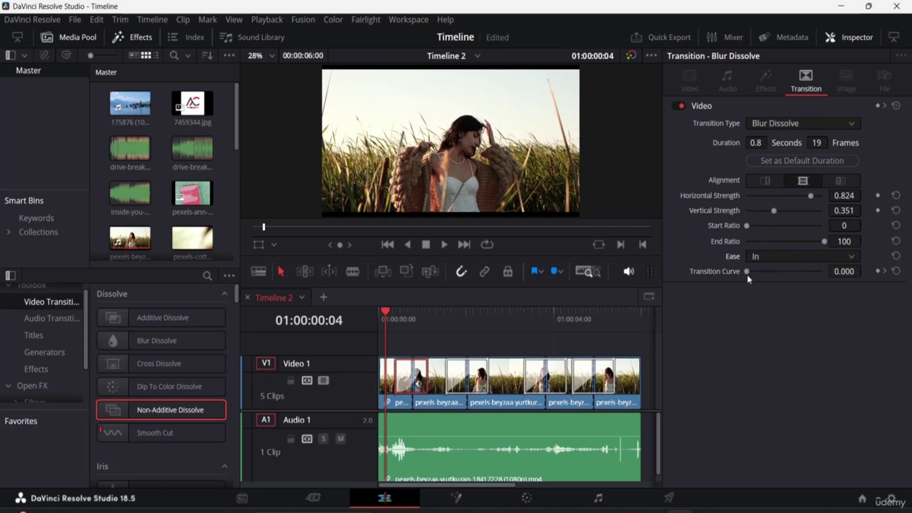
{"action": "left_click_drag", "start_coordinate": [747, 274], "coordinate": [753, 272]}
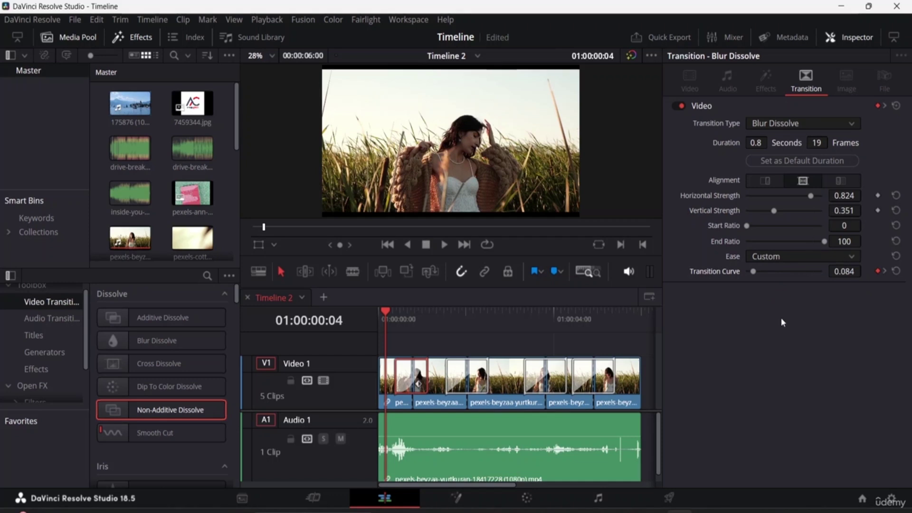
Raise the start ratio of the Cross Dissolve on the second cut.
{"action": "left_click", "coordinate": [456, 374]}
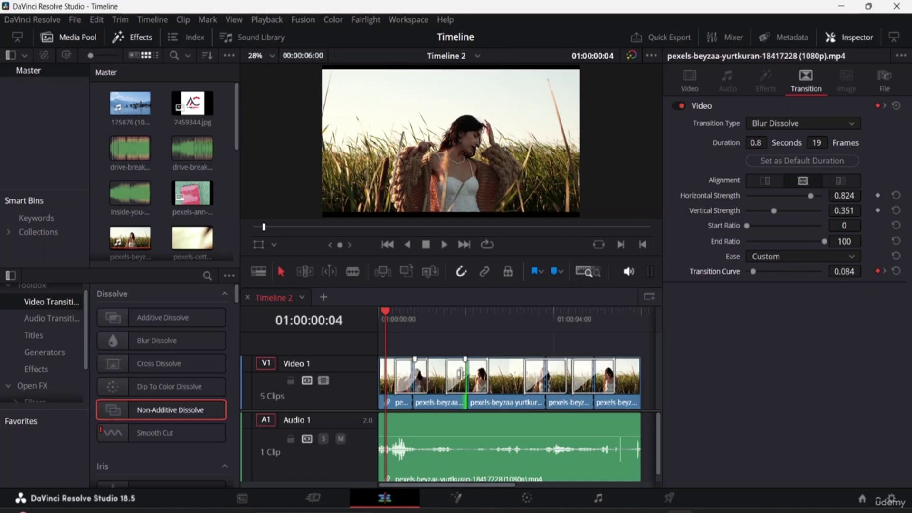
{"action": "left_click", "coordinate": [455, 375]}
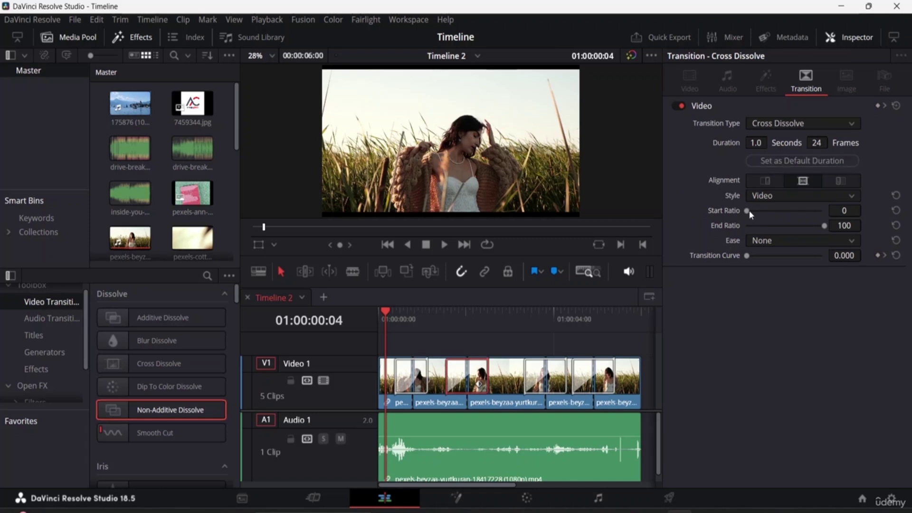
{"action": "left_click_drag", "start_coordinate": [748, 211], "coordinate": [762, 214]}
Review the Dip To Color Dissolve's settings and set the Non-Additive Dissolve's duration to 1.2 seconds (28 frames).
{"action": "left_click", "coordinate": [542, 371]}
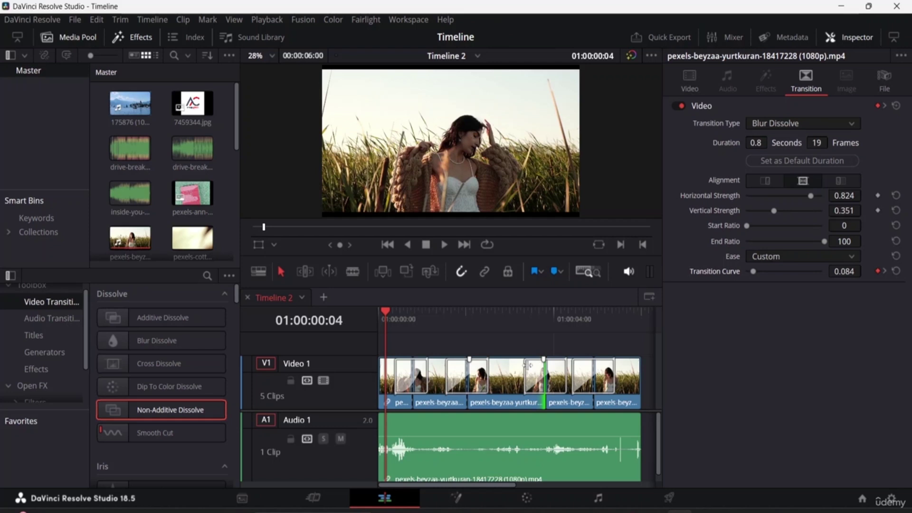
{"action": "left_click", "coordinate": [547, 375]}
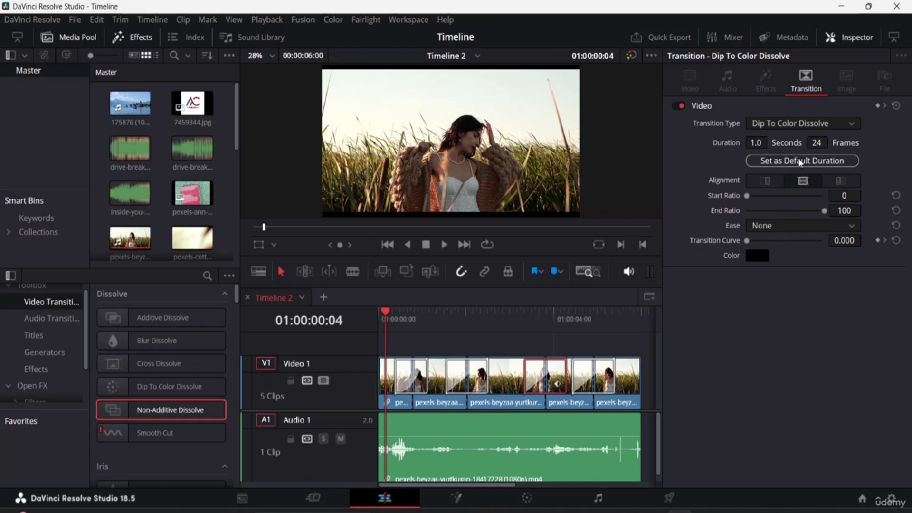
{"action": "left_click", "coordinate": [612, 378]}
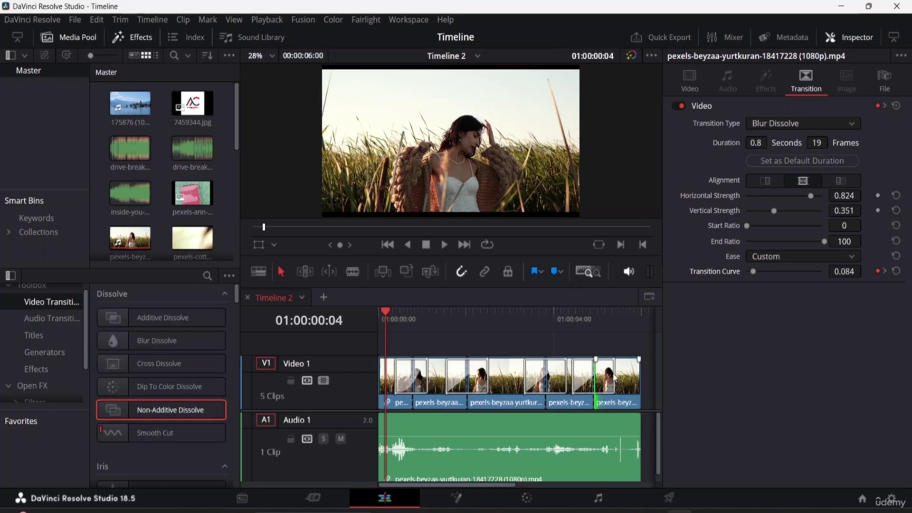
{"action": "left_click", "coordinate": [613, 378]}
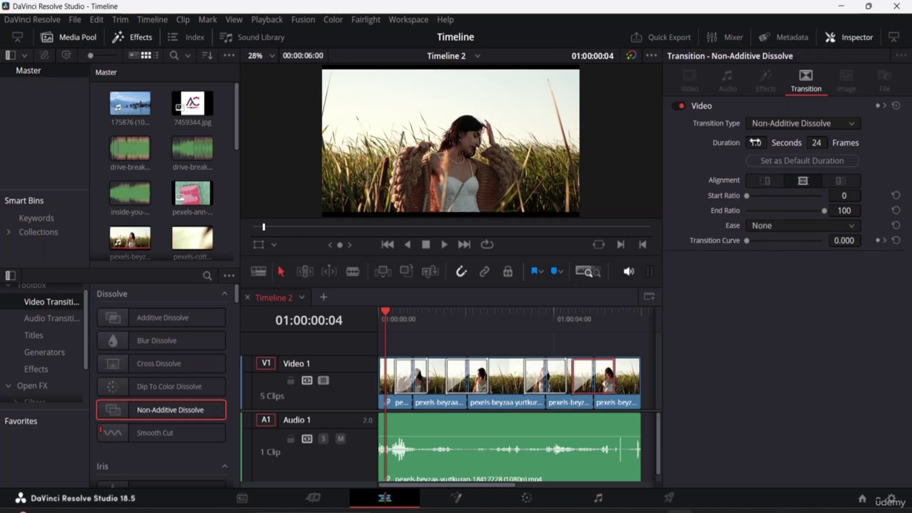
{"action": "left_click_drag", "start_coordinate": [756, 142], "coordinate": [767, 143]}
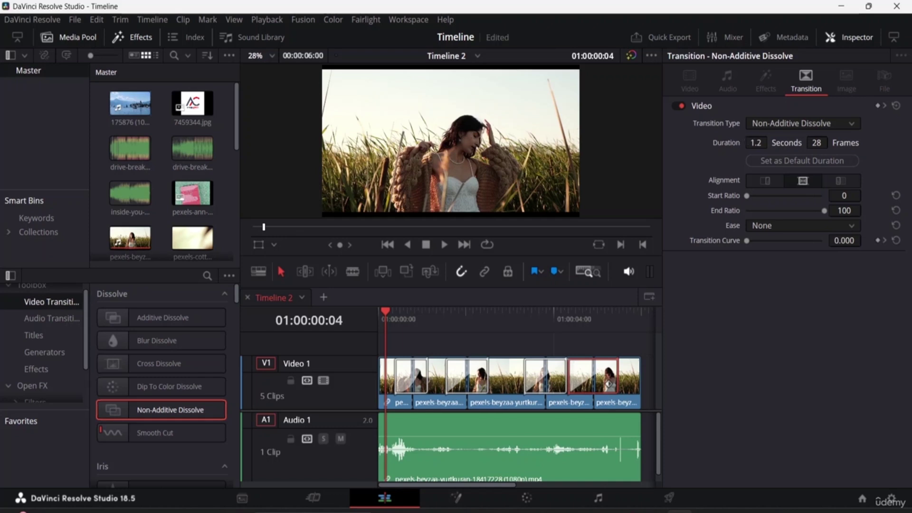
Set the Non-Additive Dissolve's ease to In while keeping its duration at 1.2 seconds.
{"action": "mouse_move", "coordinate": [756, 142]}
{"action": "left_mouse_down"}
{"action": "mouse_move", "coordinate": [763, 158]}
{"action": "mouse_move", "coordinate": [767, 143]}
{"action": "left_mouse_up"}
{"action": "left_click", "coordinate": [752, 224]}
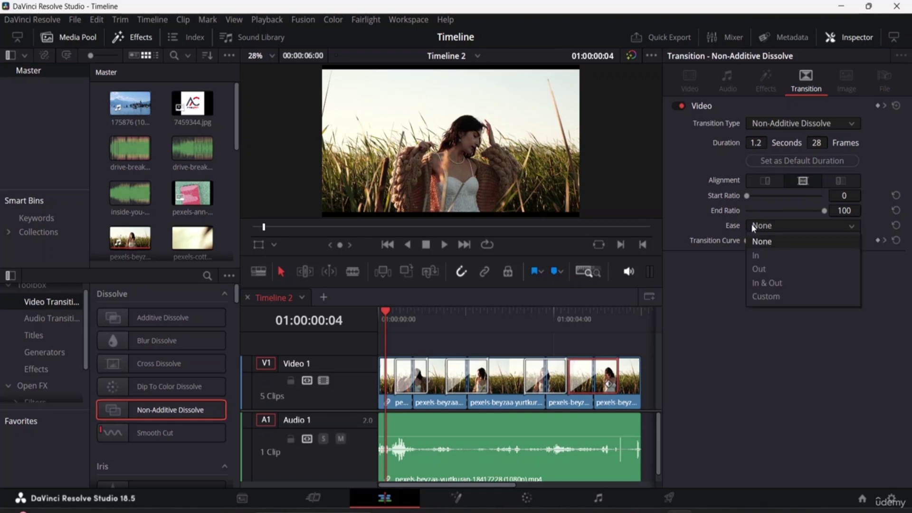
{"action": "left_click", "coordinate": [768, 257]}
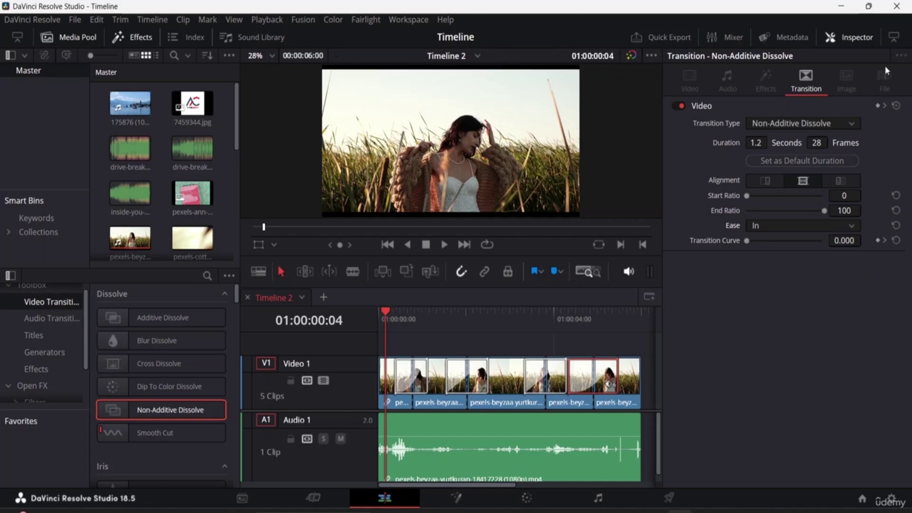
Hide the Inspector and play the timeline to preview the dissolve transitions.
{"action": "left_click", "coordinate": [857, 37]}
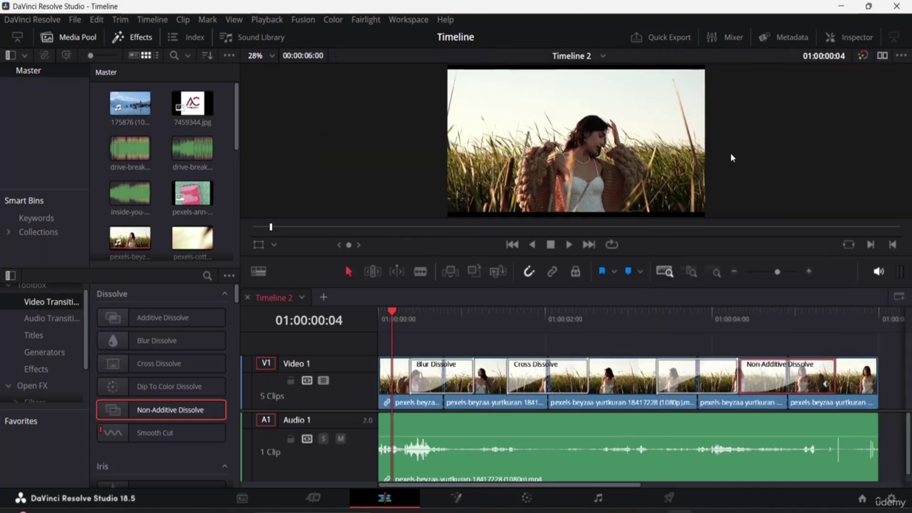
{"action": "key", "text": "space"}
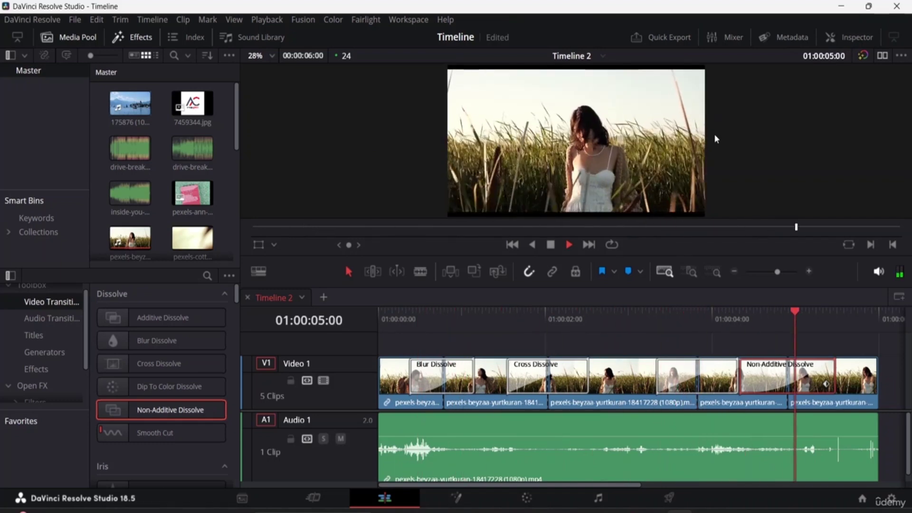
{"action": "key", "text": "space"}
Shorten the Non-Additive Dissolve on the last cut by trimming its start edge directly in the timeline.
{"action": "left_click", "coordinate": [577, 368]}
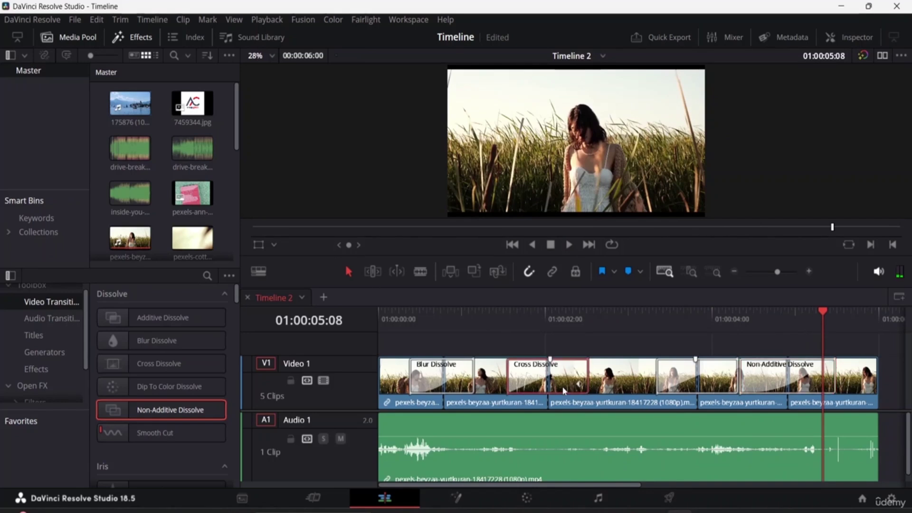
{"action": "left_click", "coordinate": [449, 373]}
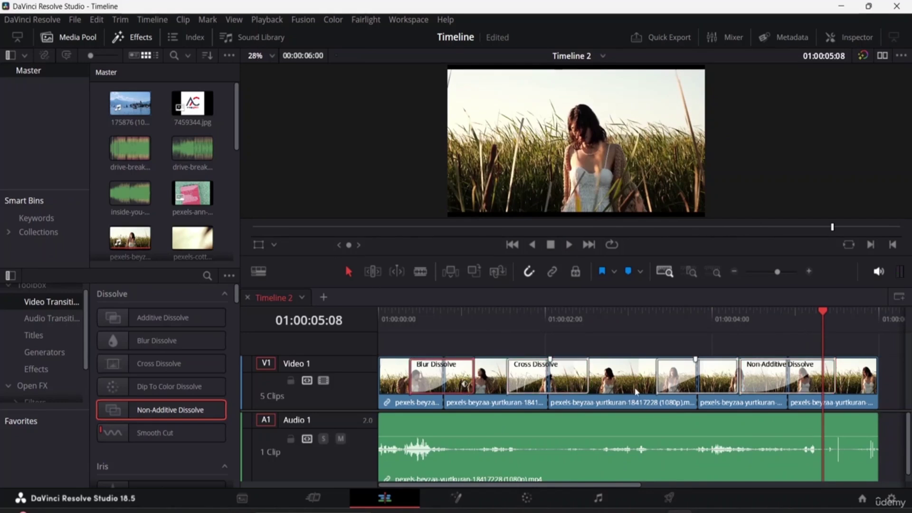
{"action": "left_click", "coordinate": [691, 385]}
{"action": "left_click", "coordinate": [803, 380]}
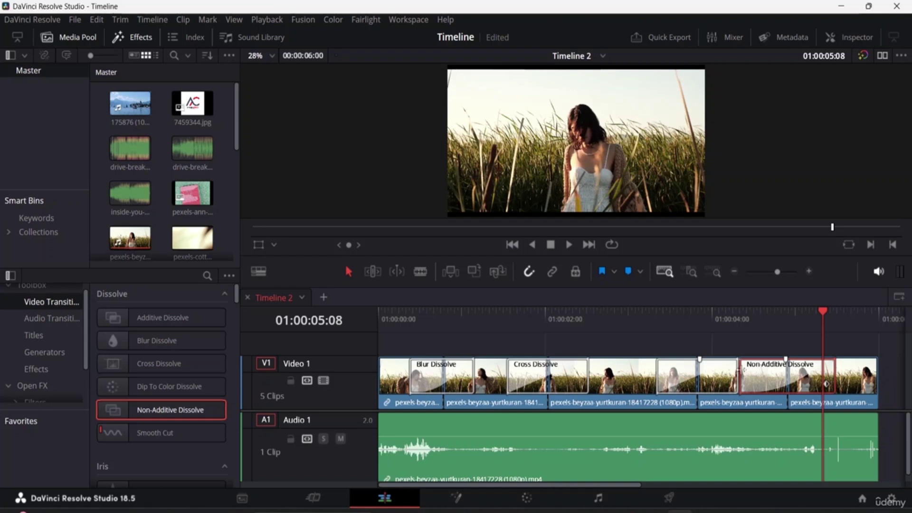
{"action": "left_click_drag", "start_coordinate": [743, 370], "coordinate": [761, 375]}
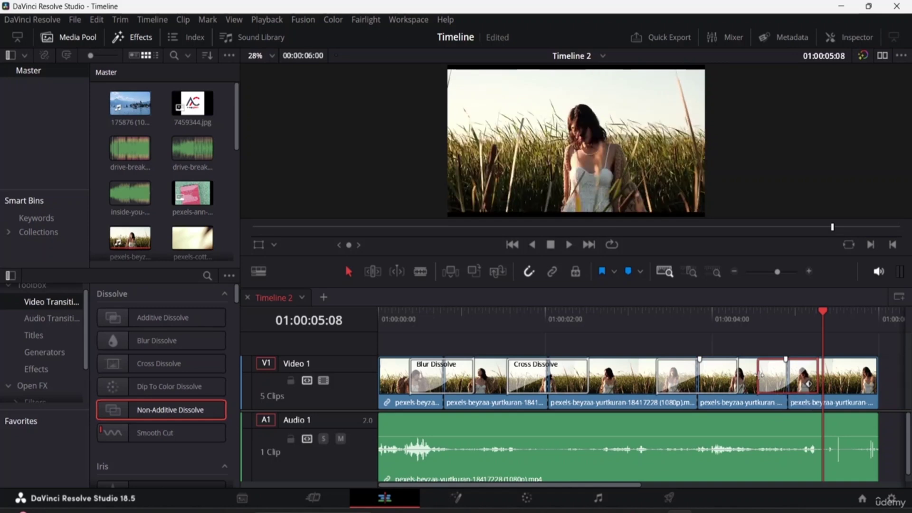
Switch to the Deliver page and look through the Custom Export video render settings.
{"action": "left_click", "coordinate": [670, 498]}
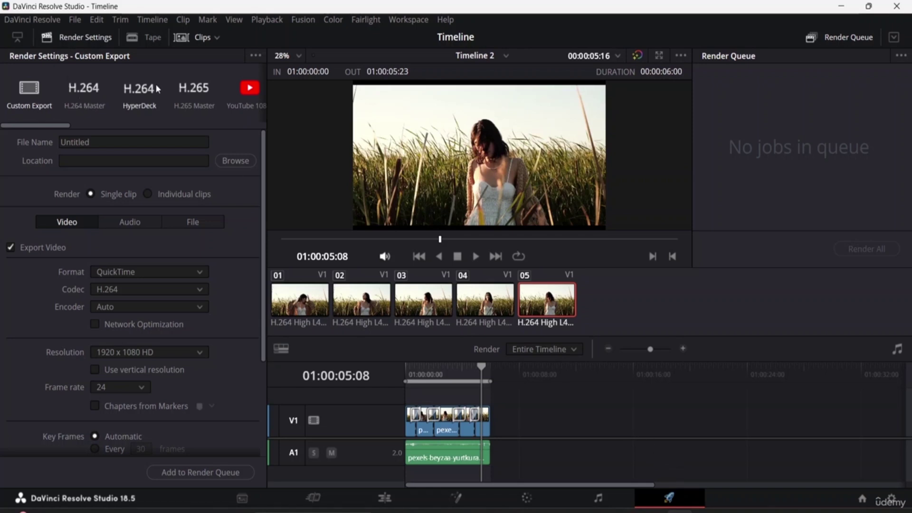
{"action": "scroll", "coordinate": [152, 266], "scroll_direction": "down", "scroll_amount": 3}
{"action": "scroll", "coordinate": [152, 287], "scroll_direction": "up", "scroll_amount": 3}
{"action": "scroll", "coordinate": [151, 287], "scroll_direction": "down", "scroll_amount": 3}
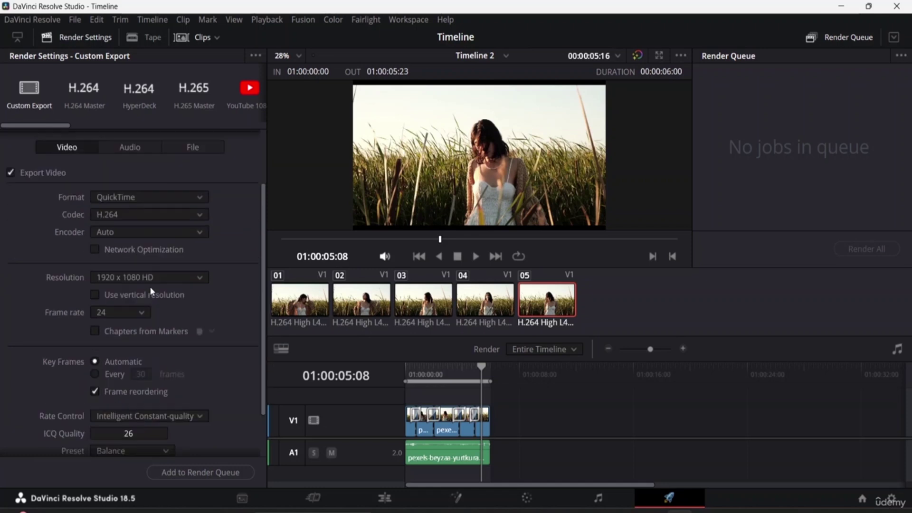
Add the timeline to the render queue, saving it in the Downloads folder as Class Project 1.
{"action": "left_click", "coordinate": [193, 473]}
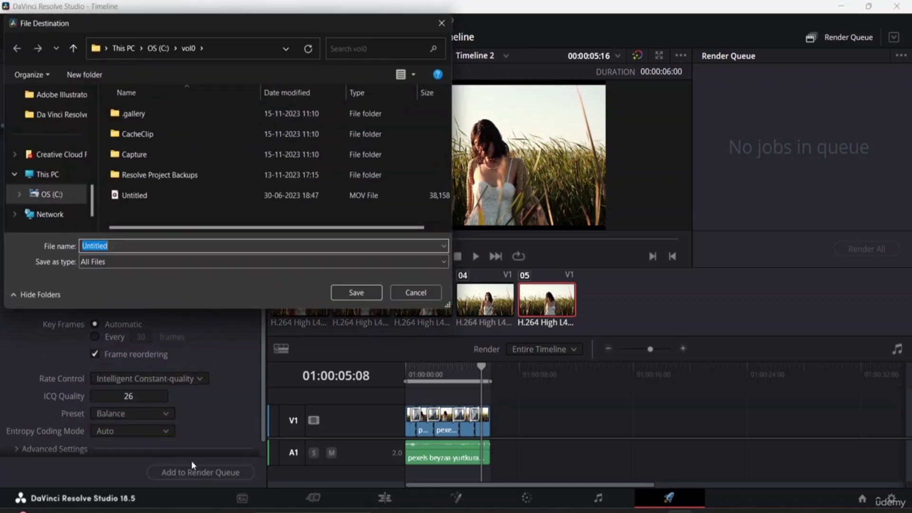
{"action": "scroll", "coordinate": [65, 150], "scroll_direction": "up", "scroll_amount": 3}
{"action": "left_click", "coordinate": [57, 136]}
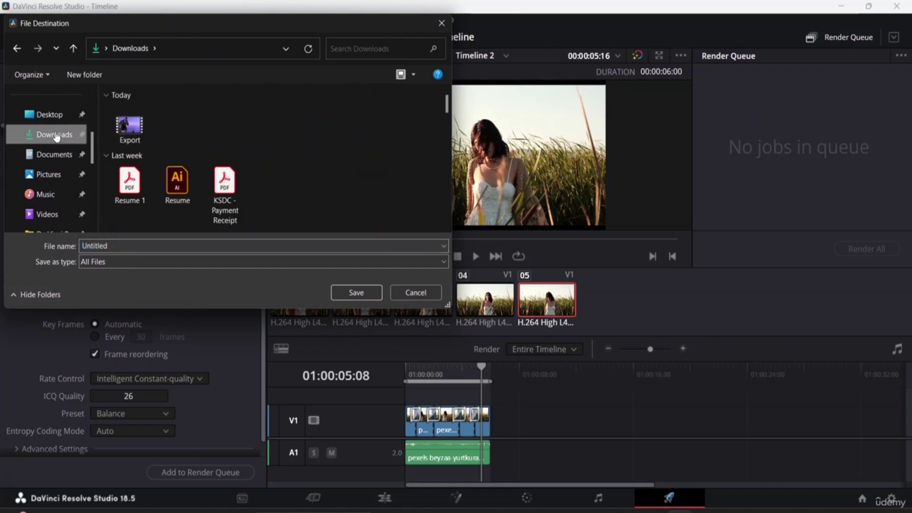
{"action": "double_click", "coordinate": [120, 246]}
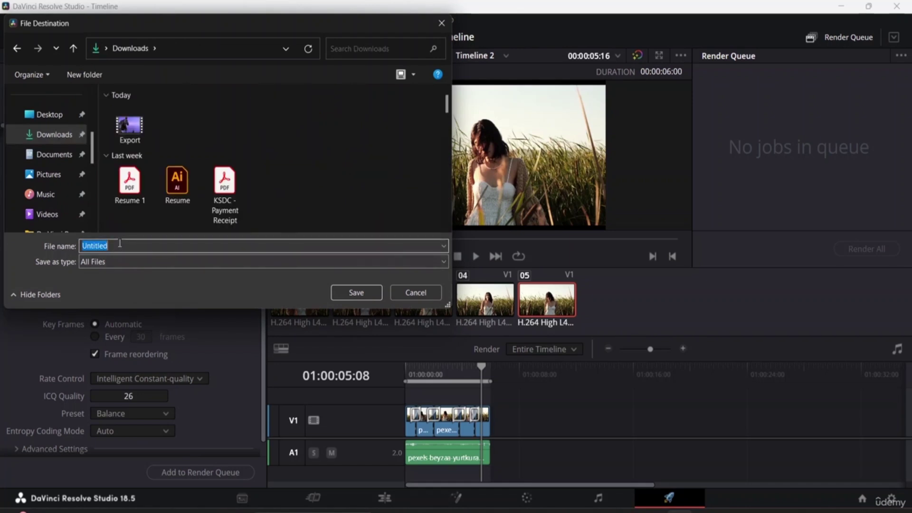
{"action": "key", "text": "BackSpace"}
{"action": "type", "text": "Class"}
{"action": "type", "text": " dp"}
{"action": "key", "text": "BackSpace"}
{"action": "key", "text": "BackSpace"}
{"action": "type", "text": "pR"}
{"action": "key", "text": "BackSpace"}
{"action": "type", "text": "Project 1"}
{"action": "left_click", "coordinate": [357, 293]}
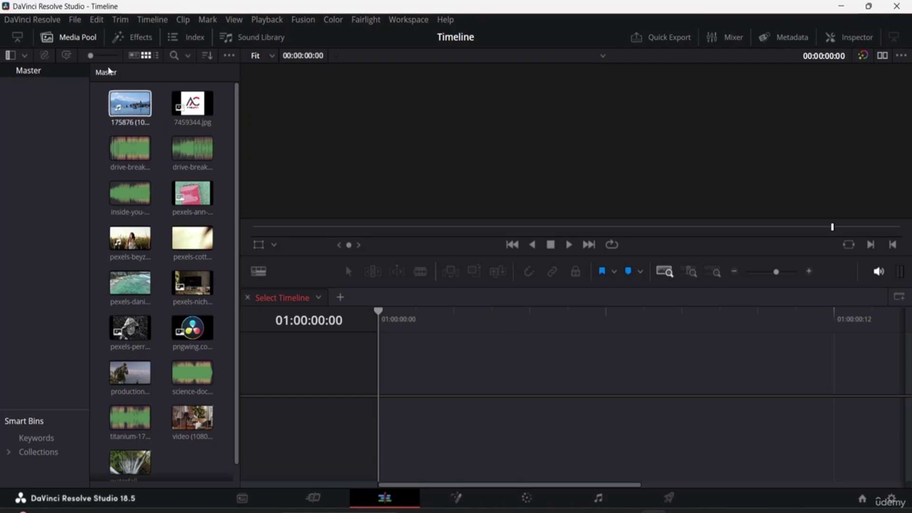
{"action": "left_click", "coordinate": [75, 19]}
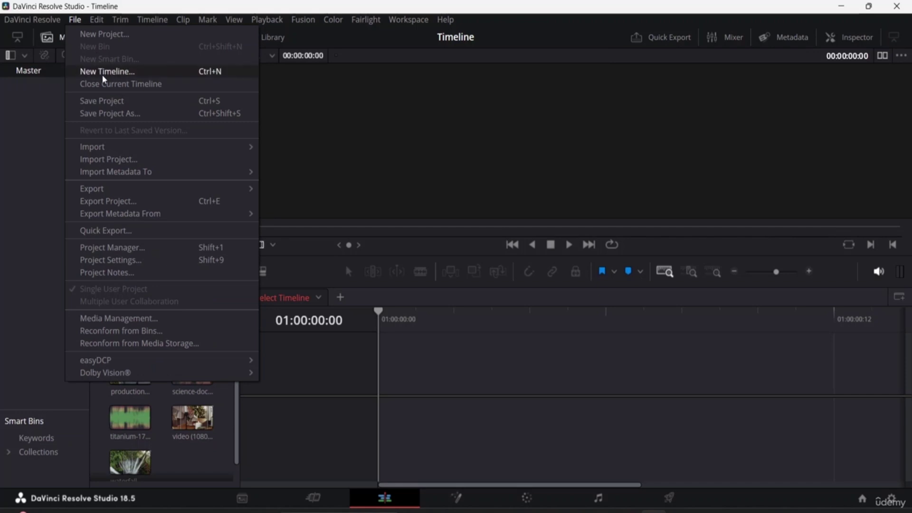
{"action": "left_click", "coordinate": [286, 151]}
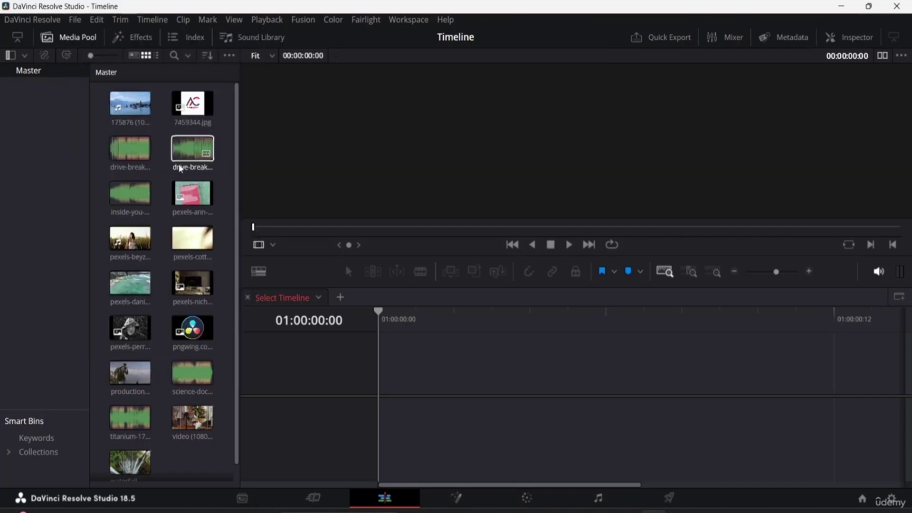
{"action": "left_click", "coordinate": [127, 109]}
{"action": "left_click_drag", "start_coordinate": [126, 109], "coordinate": [417, 379]}
{"action": "left_click_drag", "start_coordinate": [126, 108], "coordinate": [386, 387]}
Remove the clip's audio from the Audio 1 track, leaving the video part selected.
{"action": "left_click", "coordinate": [467, 443]}
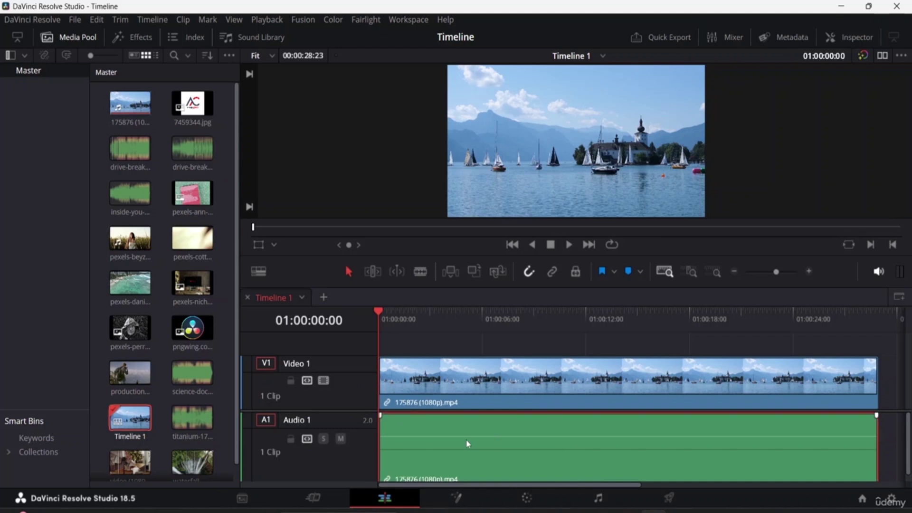
{"action": "right_click", "coordinate": [463, 437]}
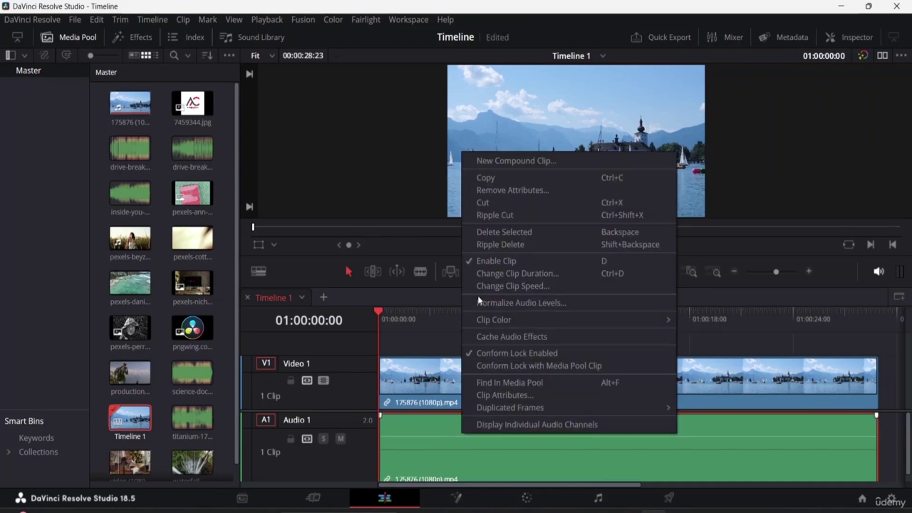
{"action": "left_click", "coordinate": [421, 437]}
{"action": "right_click", "coordinate": [420, 433]}
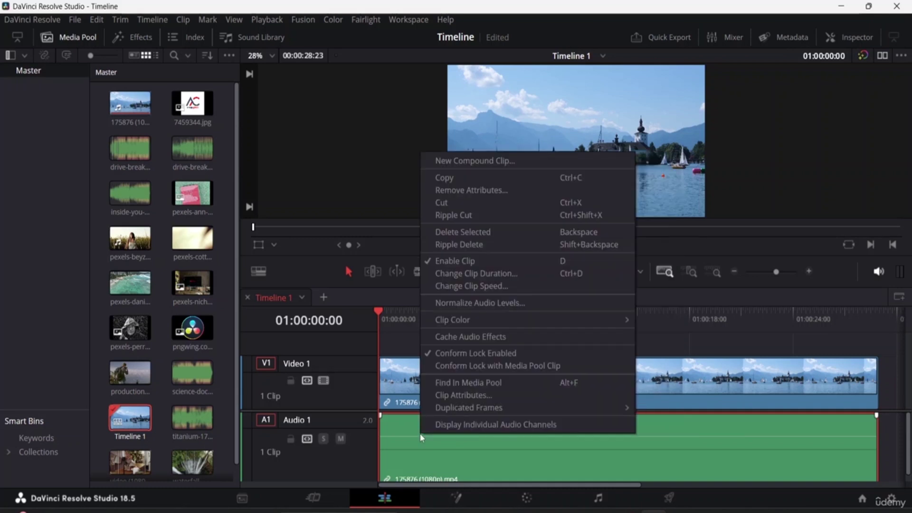
{"action": "left_click", "coordinate": [471, 199]}
{"action": "left_click", "coordinate": [458, 377]}
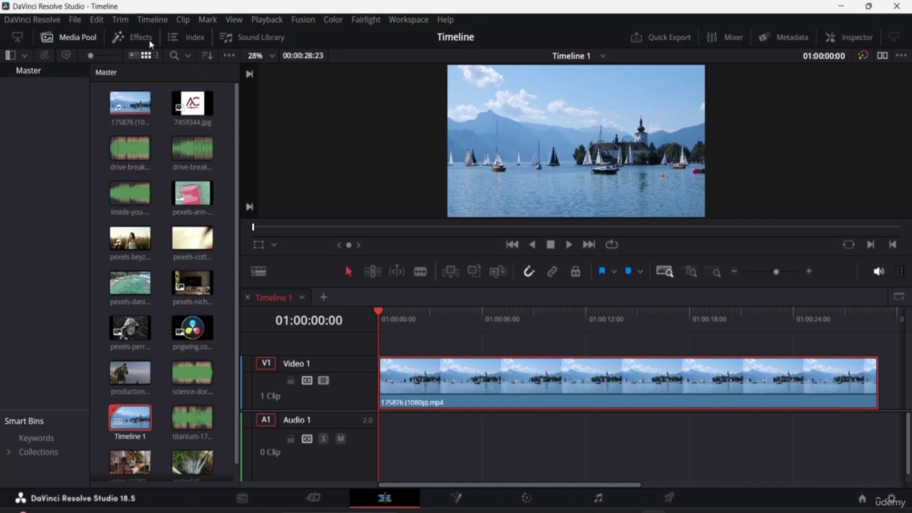
Show the effects library and split the video clip with the Blade at about 7, 14, 20 and 25 seconds.
{"action": "left_click", "coordinate": [136, 38]}
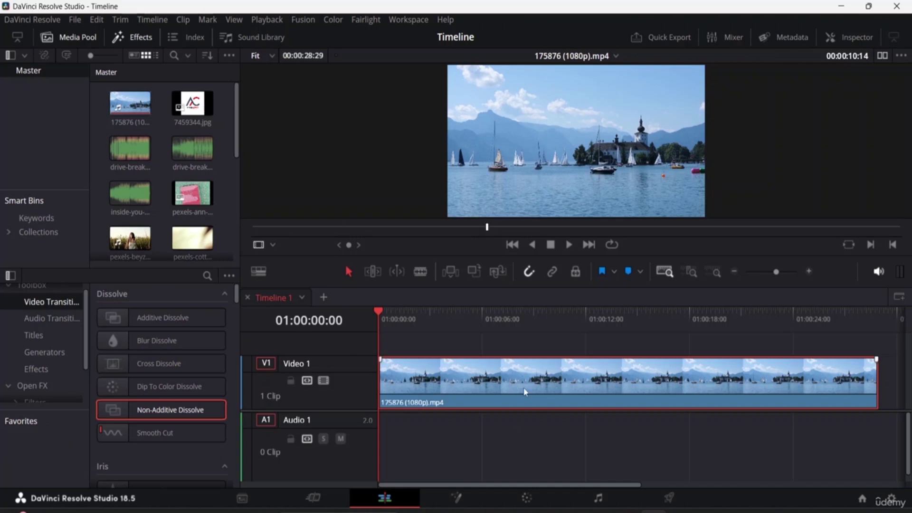
{"action": "left_click", "coordinate": [420, 272]}
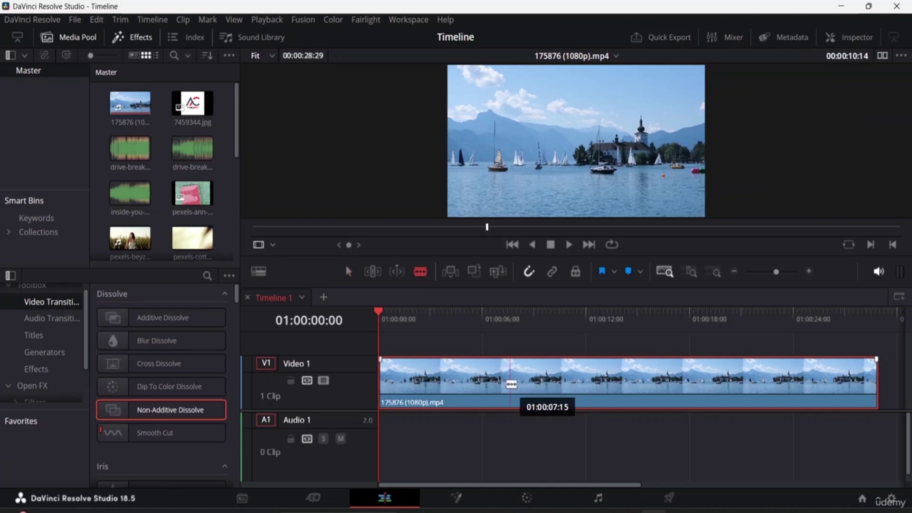
{"action": "left_click", "coordinate": [505, 382]}
{"action": "left_click", "coordinate": [728, 394]}
{"action": "left_click", "coordinate": [813, 397]}
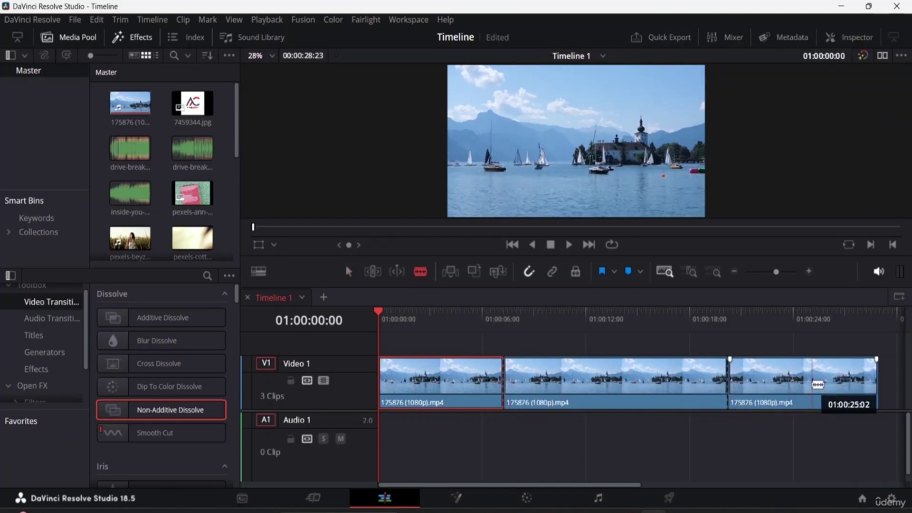
{"action": "left_click", "coordinate": [613, 382]}
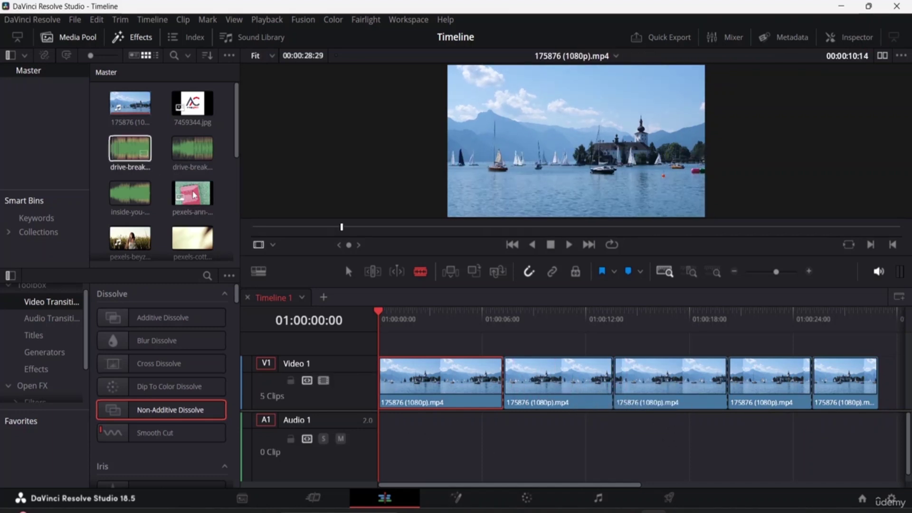
{"action": "left_click", "coordinate": [350, 272]}
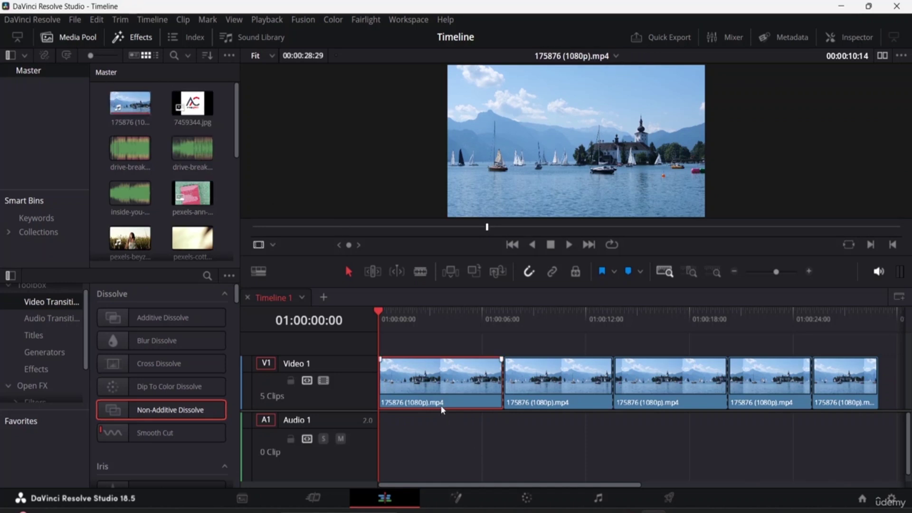
Browse the Fusion effects in the effects library and apply Video Camera to the first clip on Video 1.
{"action": "left_click", "coordinate": [439, 387]}
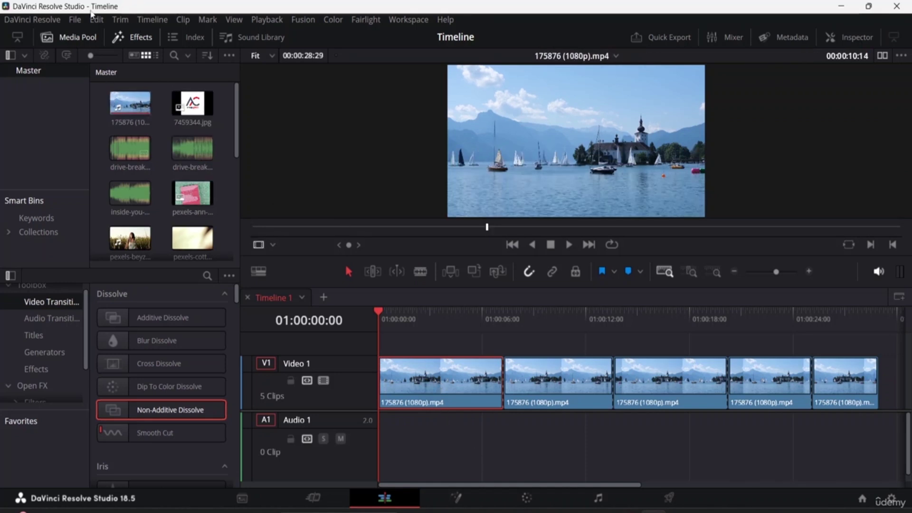
{"action": "left_click", "coordinate": [136, 38]}
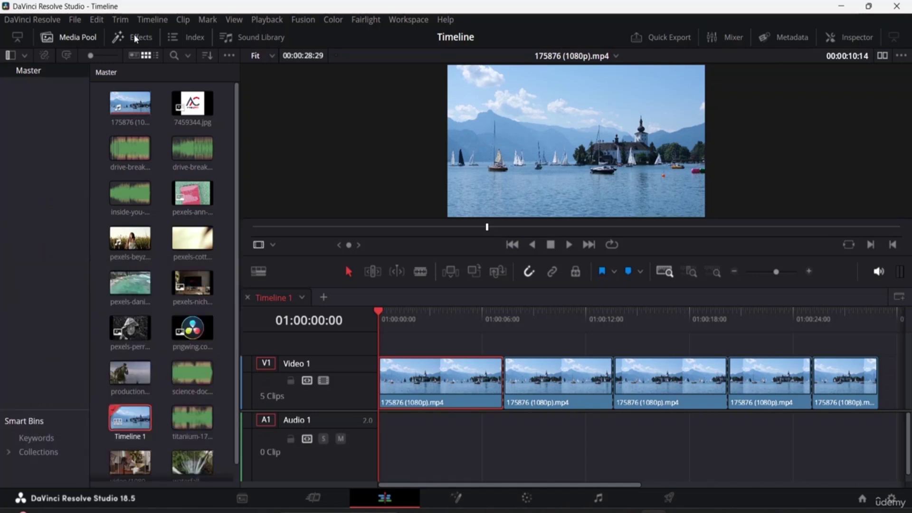
{"action": "left_click", "coordinate": [136, 38]}
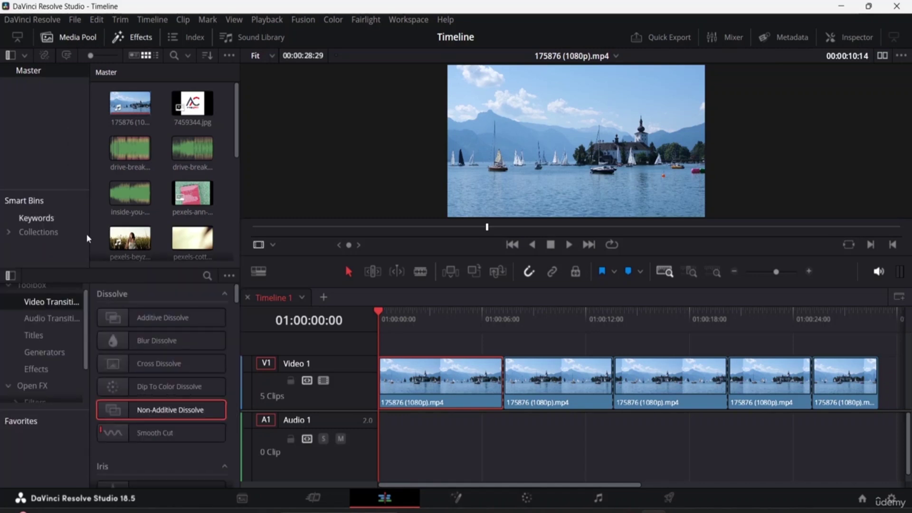
{"action": "left_click", "coordinate": [51, 368]}
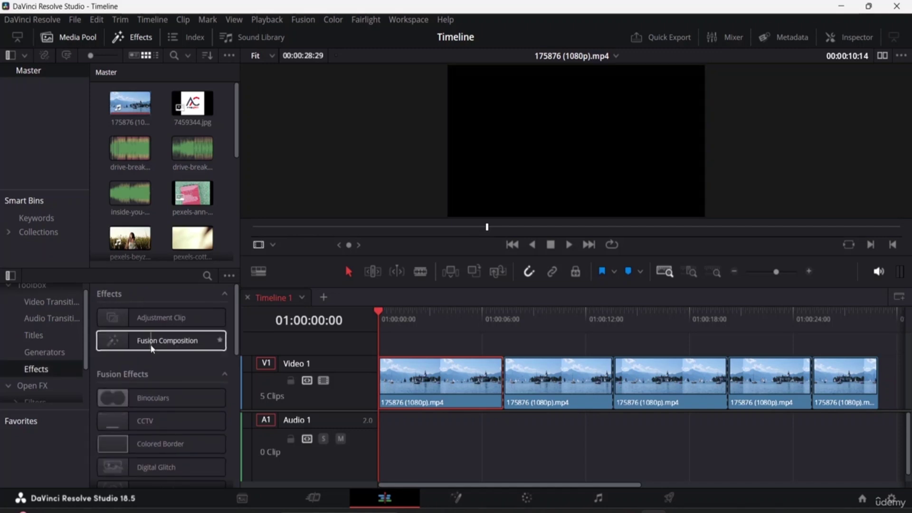
{"action": "scroll", "coordinate": [152, 349], "scroll_direction": "down", "scroll_amount": 3}
{"action": "scroll", "coordinate": [143, 361], "scroll_direction": "up", "scroll_amount": 1}
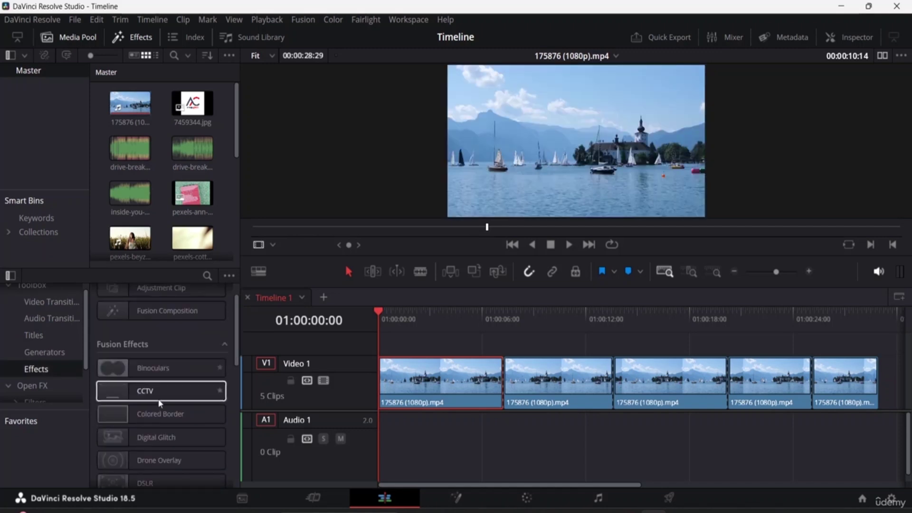
{"action": "scroll", "coordinate": [134, 403], "scroll_direction": "down", "scroll_amount": 3}
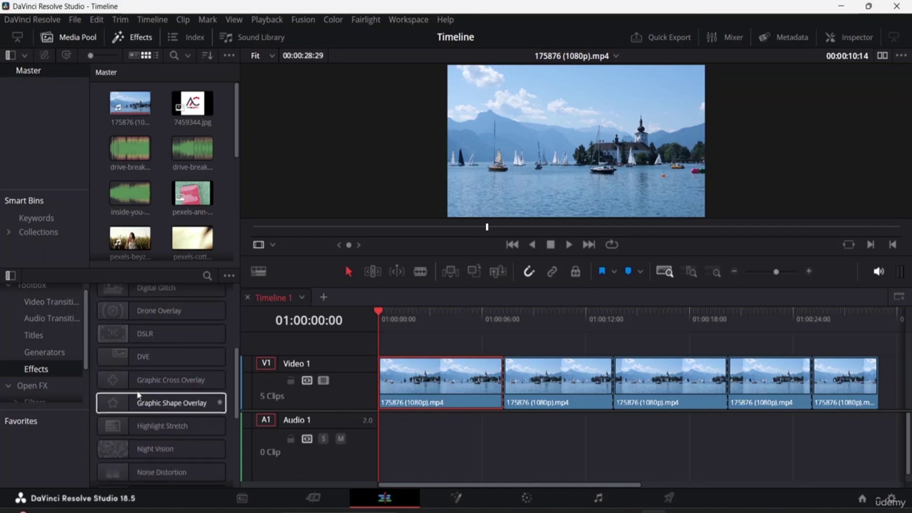
{"action": "scroll", "coordinate": [140, 380], "scroll_direction": "down", "scroll_amount": 3}
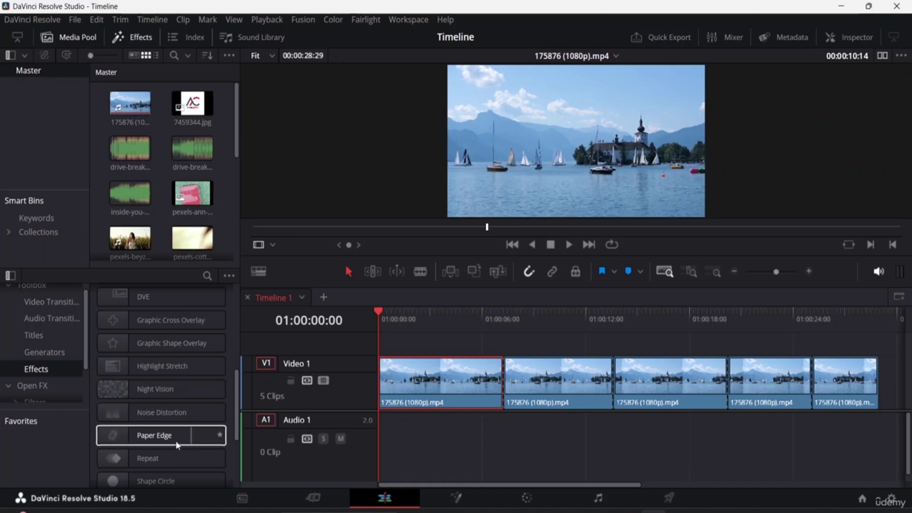
{"action": "scroll", "coordinate": [116, 423], "scroll_direction": "down", "scroll_amount": 2}
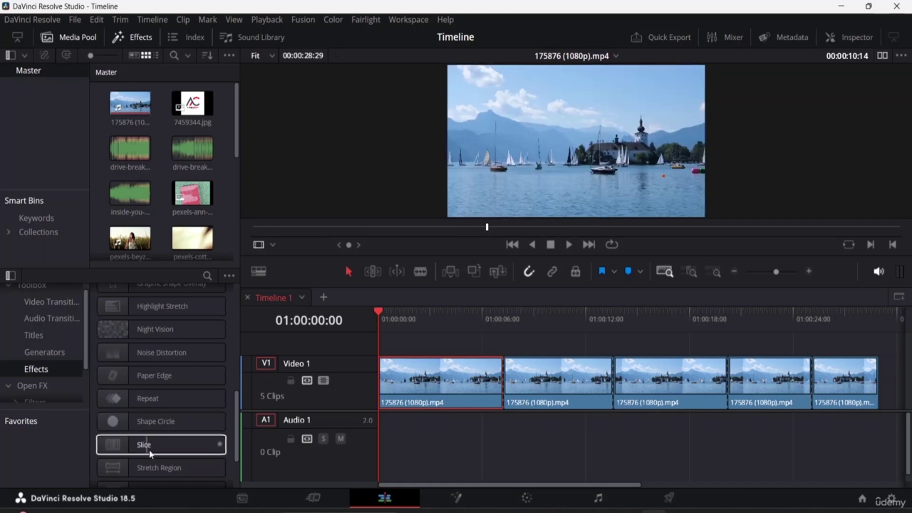
{"action": "scroll", "coordinate": [160, 418], "scroll_direction": "down", "scroll_amount": 4}
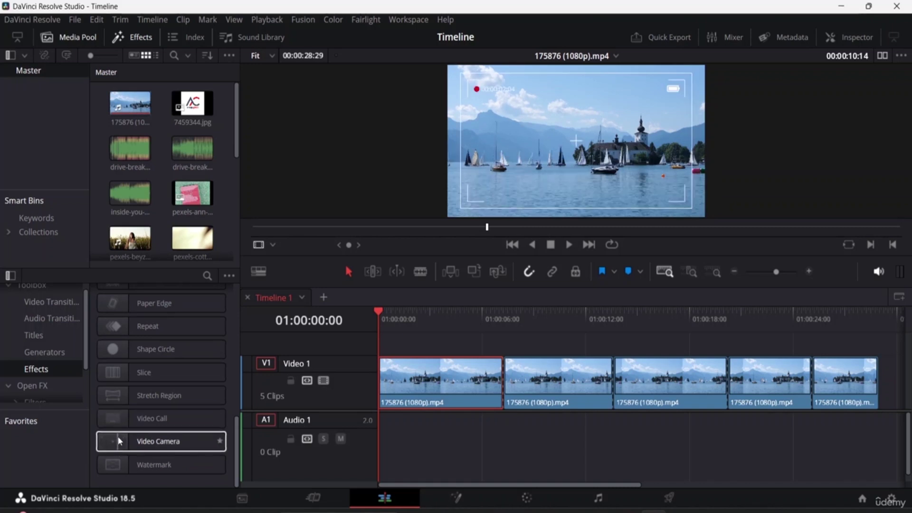
{"action": "left_click", "coordinate": [173, 445]}
{"action": "left_click_drag", "start_coordinate": [164, 440], "coordinate": [465, 373]}
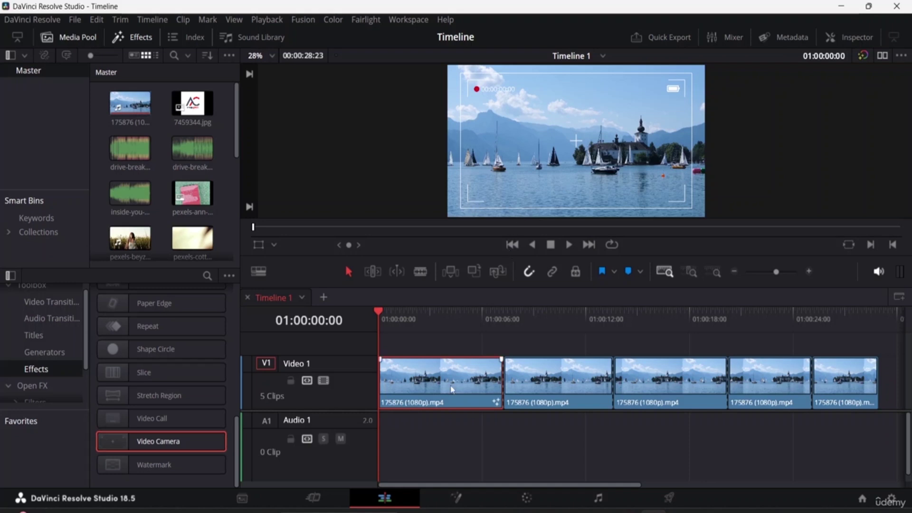
Show the first clip's Video Camera effect controls in the Inspector and set its overlay color to black (#000000).
{"action": "left_click", "coordinate": [840, 37]}
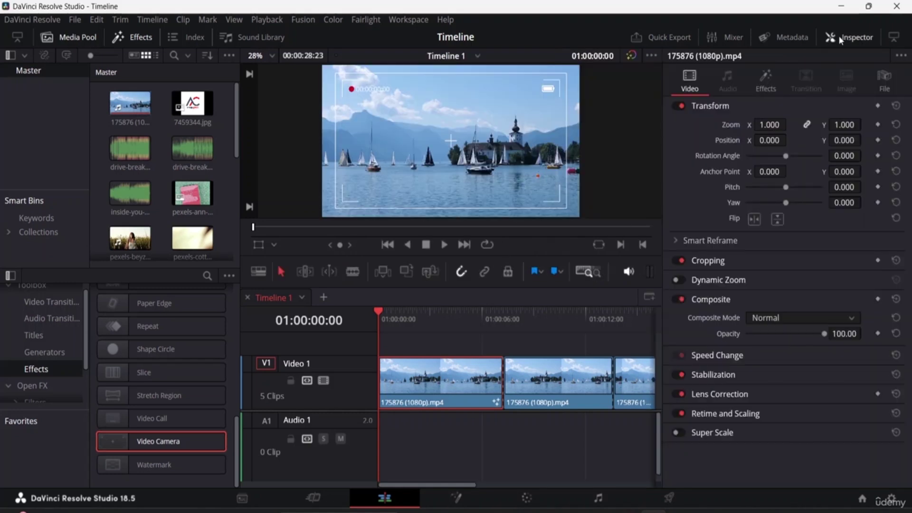
{"action": "key", "text": "shift+z"}
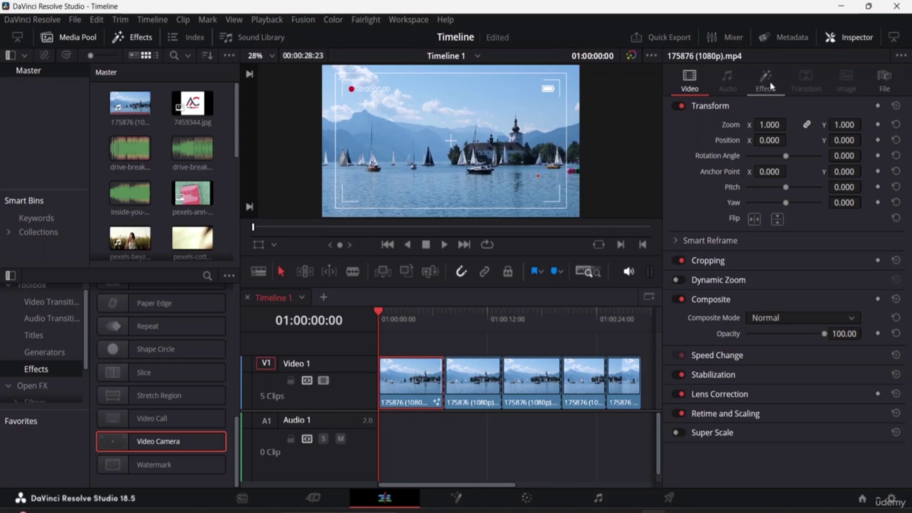
{"action": "left_click", "coordinate": [767, 82]}
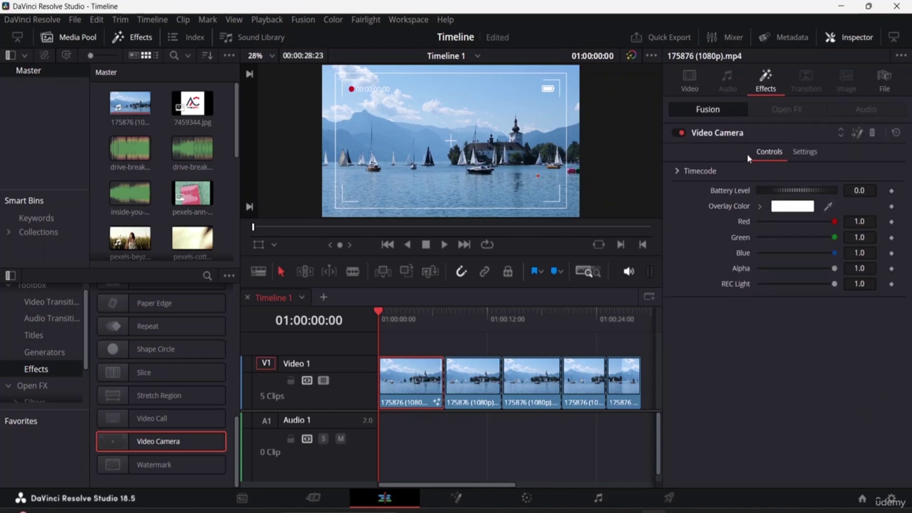
{"action": "left_click", "coordinate": [795, 206]}
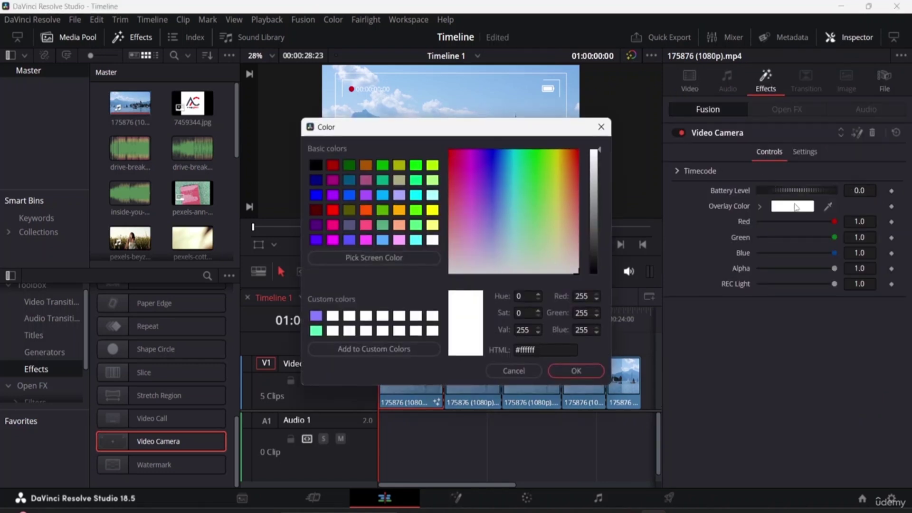
{"action": "left_click", "coordinate": [313, 163]}
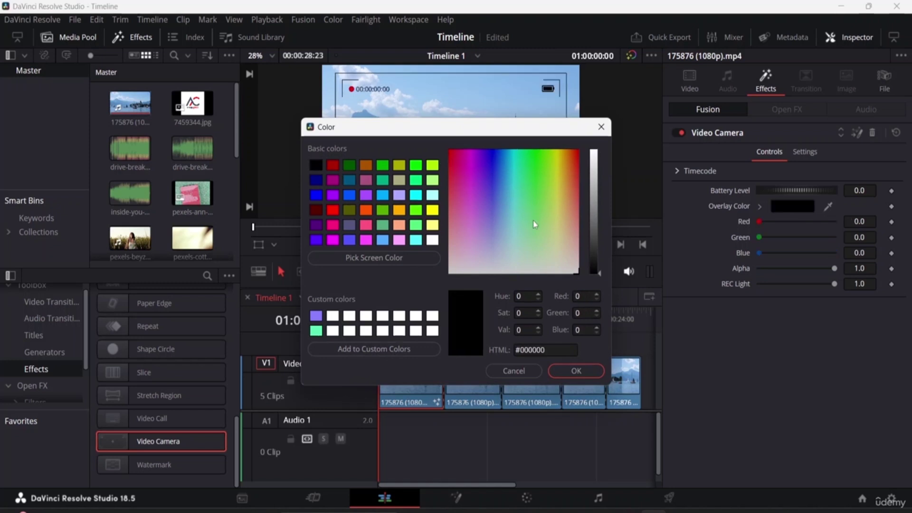
{"action": "left_click", "coordinate": [569, 370]}
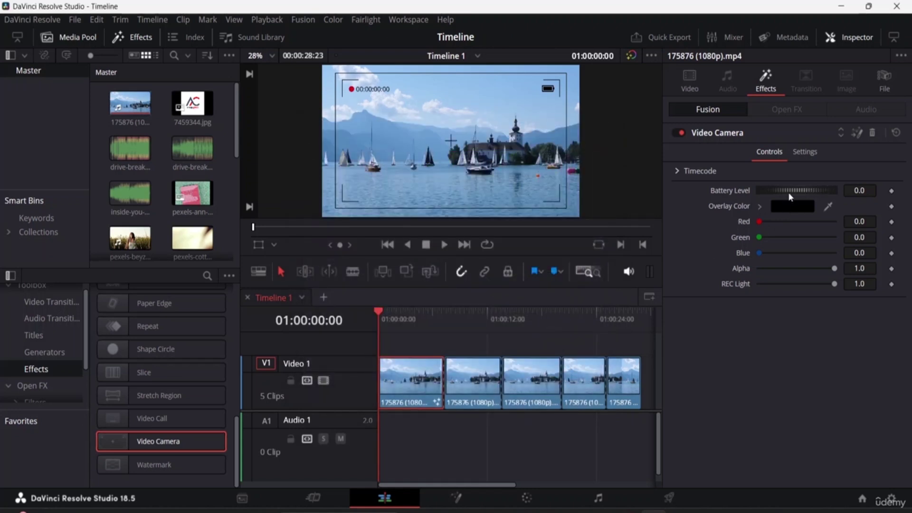
Set the Video Camera effect's battery level to -0.087 and its timecode start offset to 141.
{"action": "mouse_move", "coordinate": [784, 192]}
{"action": "left_mouse_down"}
{"action": "mouse_move", "coordinate": [792, 195]}
{"action": "mouse_move", "coordinate": [782, 192]}
{"action": "left_mouse_up"}
{"action": "left_click", "coordinate": [679, 171]}
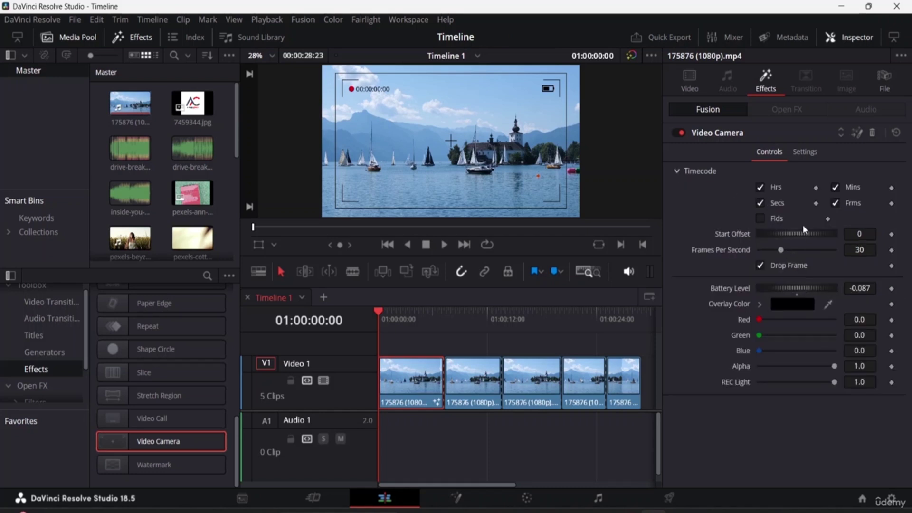
{"action": "left_click_drag", "start_coordinate": [783, 234], "coordinate": [787, 235]}
{"action": "left_click_drag", "start_coordinate": [803, 239], "coordinate": [838, 227]}
{"action": "mouse_move", "coordinate": [780, 251]}
{"action": "left_mouse_down"}
{"action": "mouse_move", "coordinate": [809, 252]}
{"action": "mouse_move", "coordinate": [783, 252]}
{"action": "left_mouse_up"}
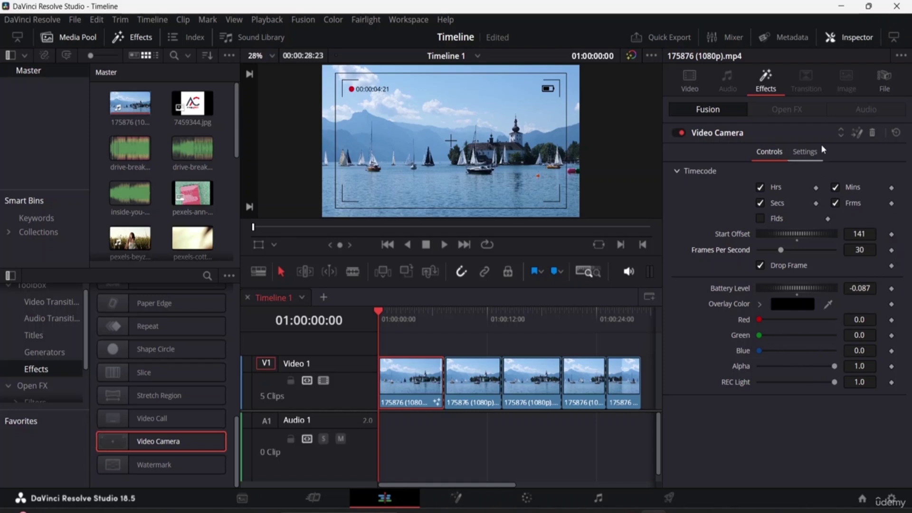
Examine the clip's nodes on the Fusion page and the Video Camera effect's additional settings back on the Edit page.
{"action": "left_click", "coordinate": [856, 135]}
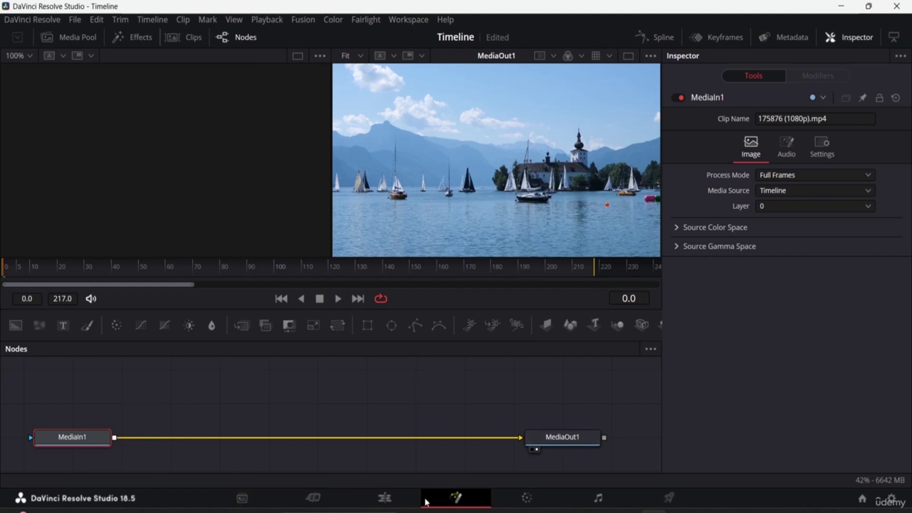
{"action": "left_click", "coordinate": [386, 498]}
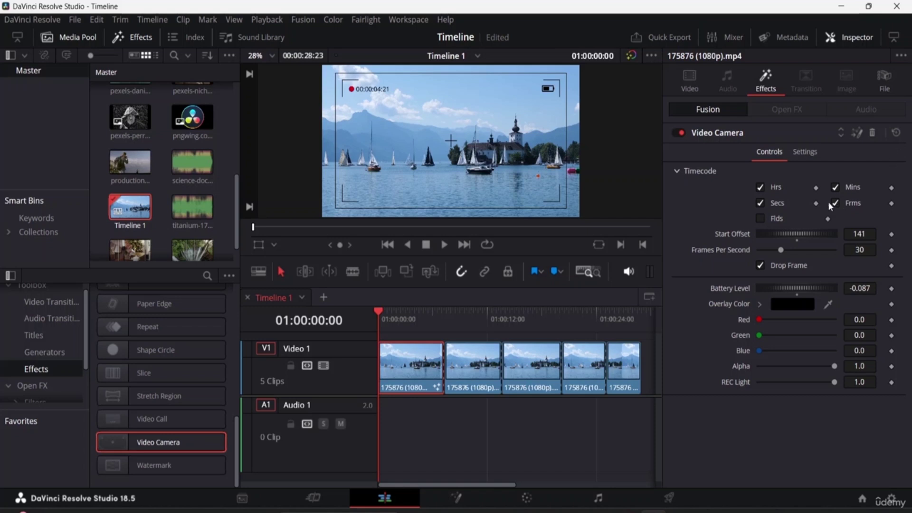
{"action": "left_click", "coordinate": [803, 151]}
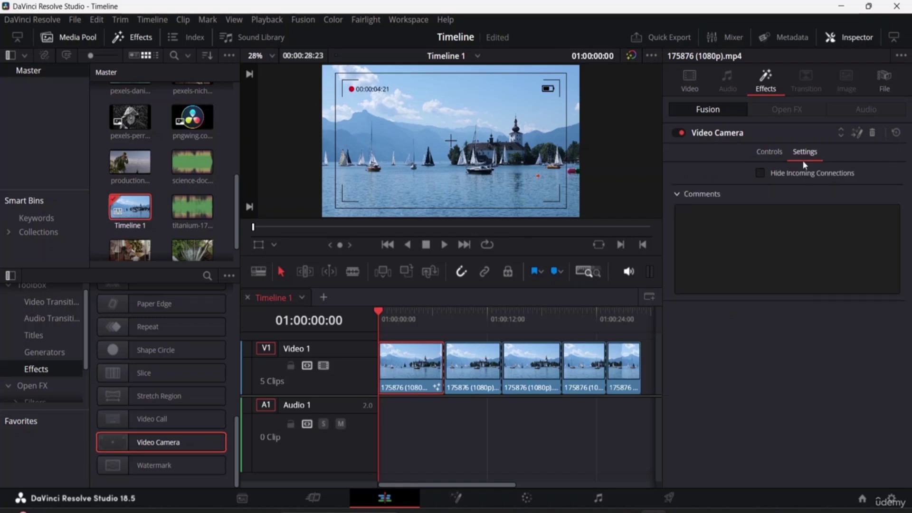
{"action": "left_click", "coordinate": [768, 155]}
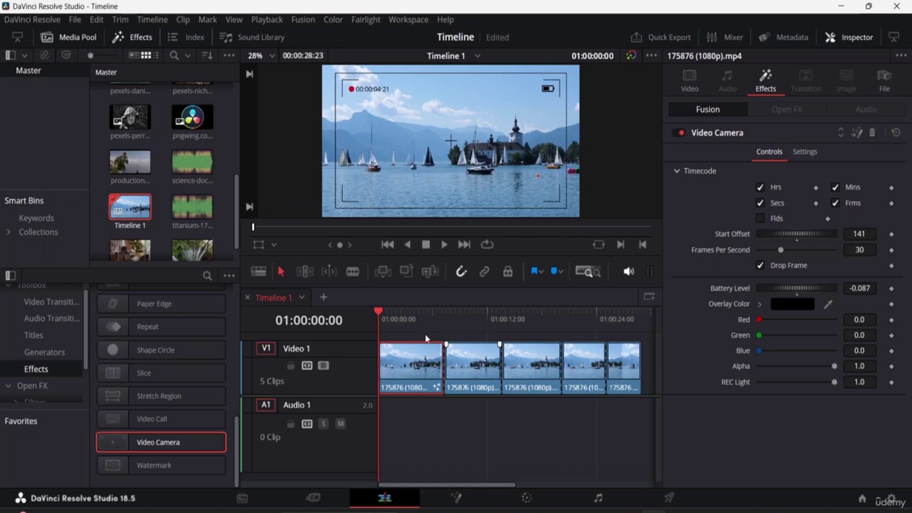
Add an Adjustment Clip on a new track above the second clip and extend it to the end of the last clip.
{"action": "scroll", "coordinate": [147, 356], "scroll_direction": "up", "scroll_amount": 3}
{"action": "scroll", "coordinate": [148, 338], "scroll_direction": "up", "scroll_amount": 6}
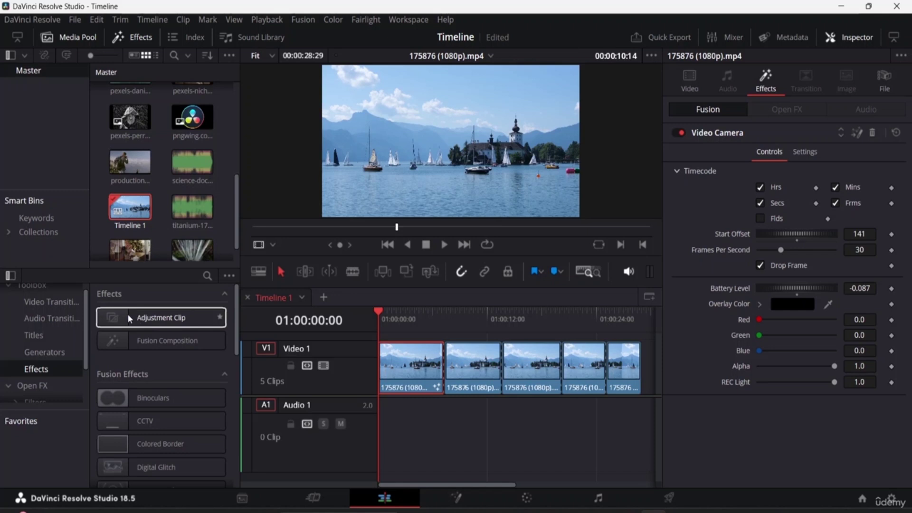
{"action": "left_click_drag", "start_coordinate": [129, 317], "coordinate": [460, 331]}
{"action": "left_click_drag", "start_coordinate": [461, 328], "coordinate": [431, 325]}
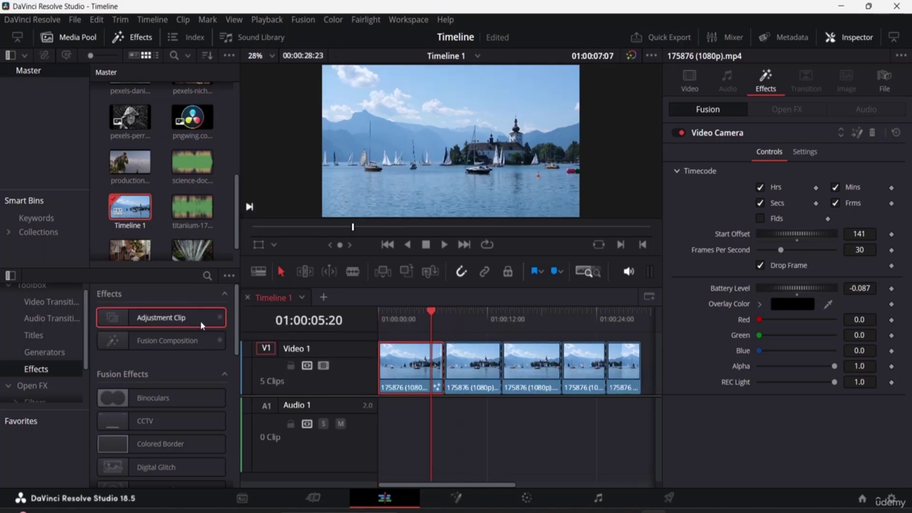
{"action": "left_click_drag", "start_coordinate": [159, 315], "coordinate": [452, 365]}
{"action": "left_click_drag", "start_coordinate": [490, 341], "coordinate": [631, 352]}
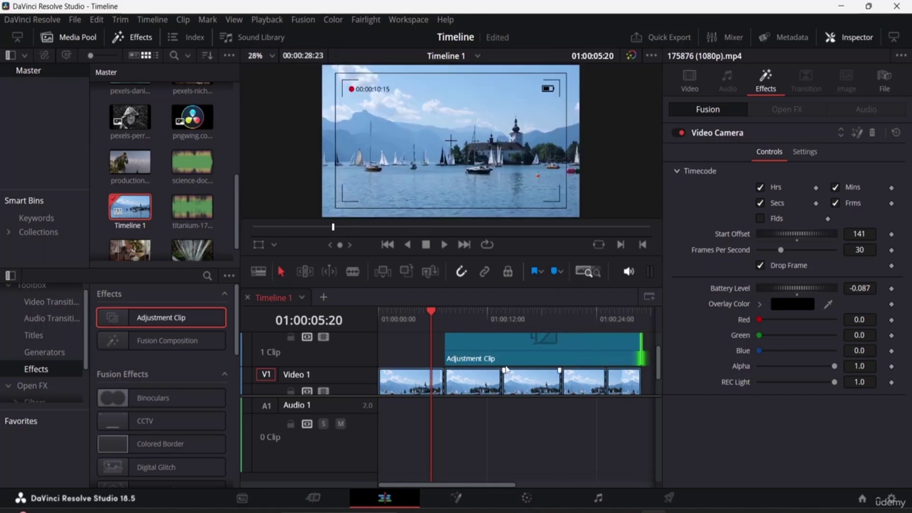
{"action": "left_click", "coordinate": [514, 353]}
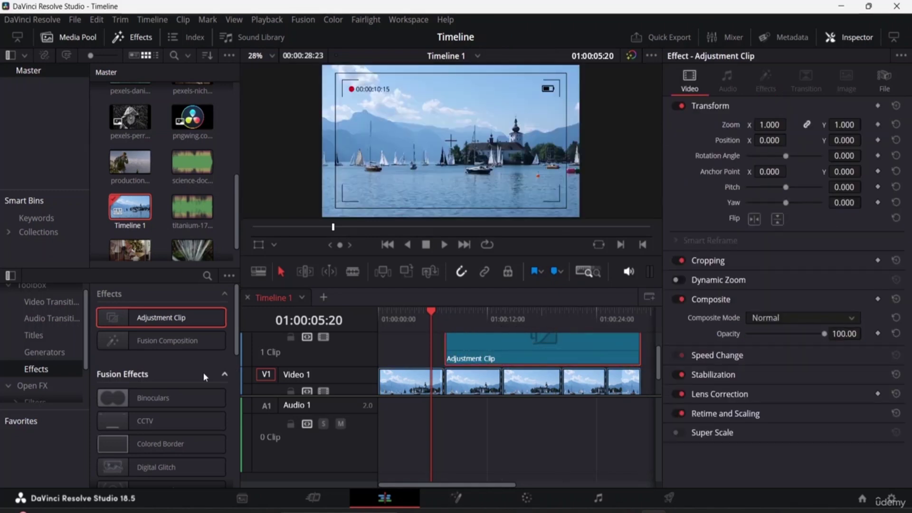
Browse the Open FX filters and apply Directional Blur from Resolve FX Blur to the adjustment clip.
{"action": "scroll", "coordinate": [152, 375], "scroll_direction": "down", "scroll_amount": 3}
{"action": "scroll", "coordinate": [152, 380], "scroll_direction": "up", "scroll_amount": 3}
{"action": "scroll", "coordinate": [41, 380], "scroll_direction": "down", "scroll_amount": 2}
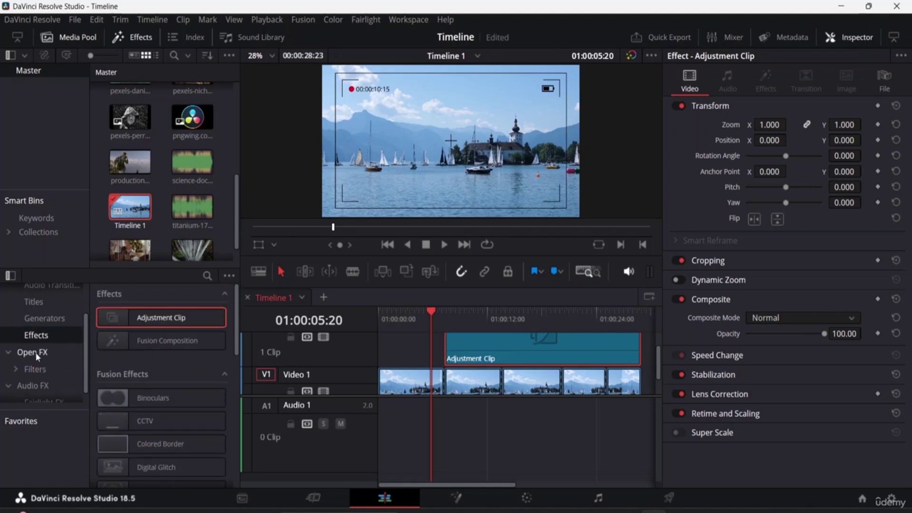
{"action": "left_click", "coordinate": [38, 352]}
{"action": "left_click", "coordinate": [46, 374]}
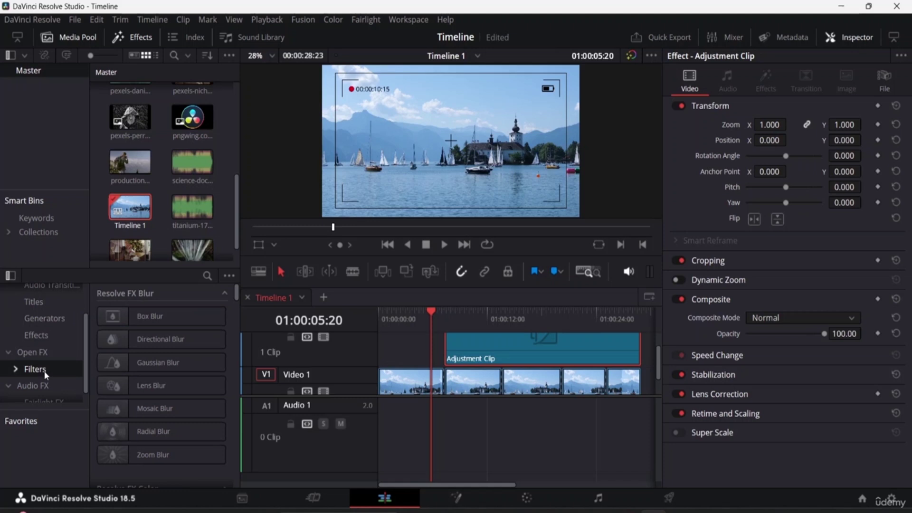
{"action": "left_click", "coordinate": [46, 354]}
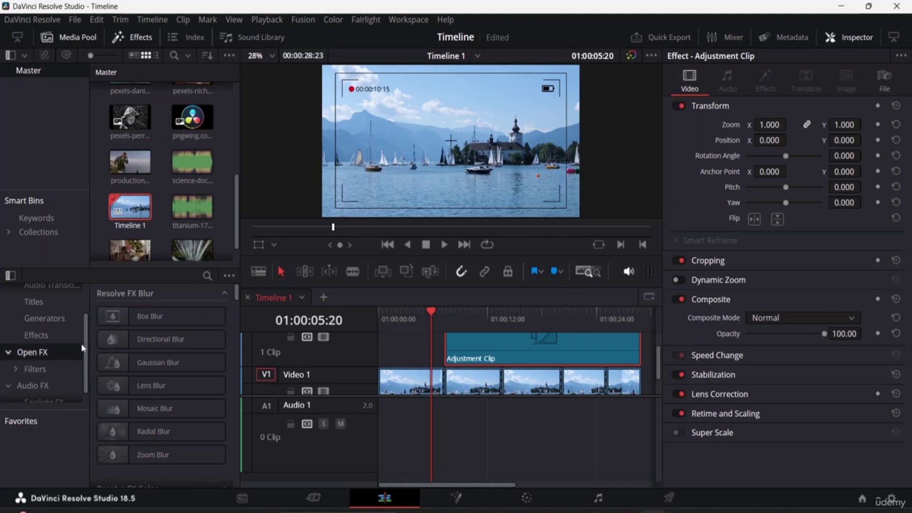
{"action": "left_click", "coordinate": [130, 318]}
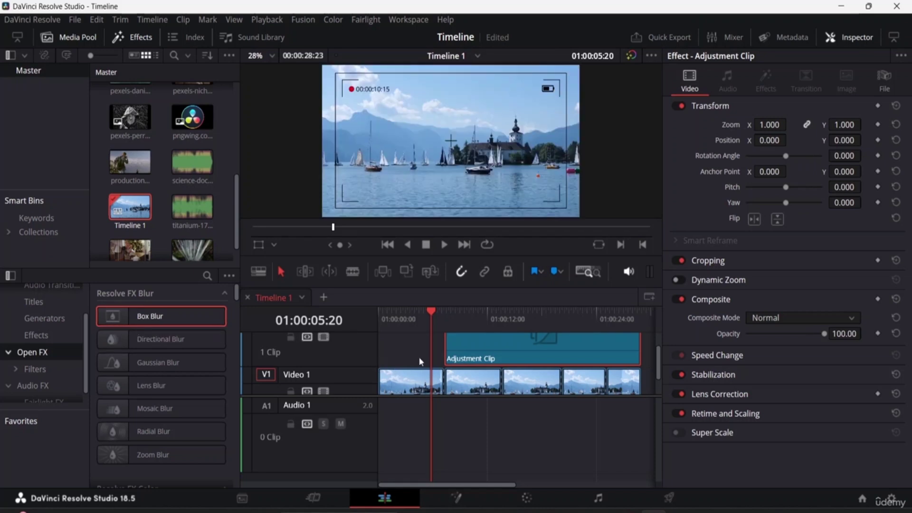
{"action": "left_click", "coordinate": [464, 317]}
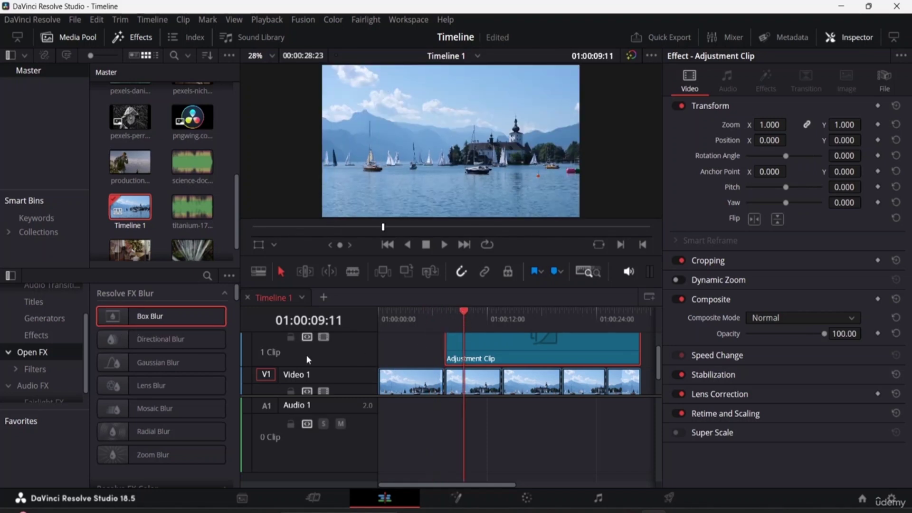
{"action": "left_click", "coordinate": [138, 317]}
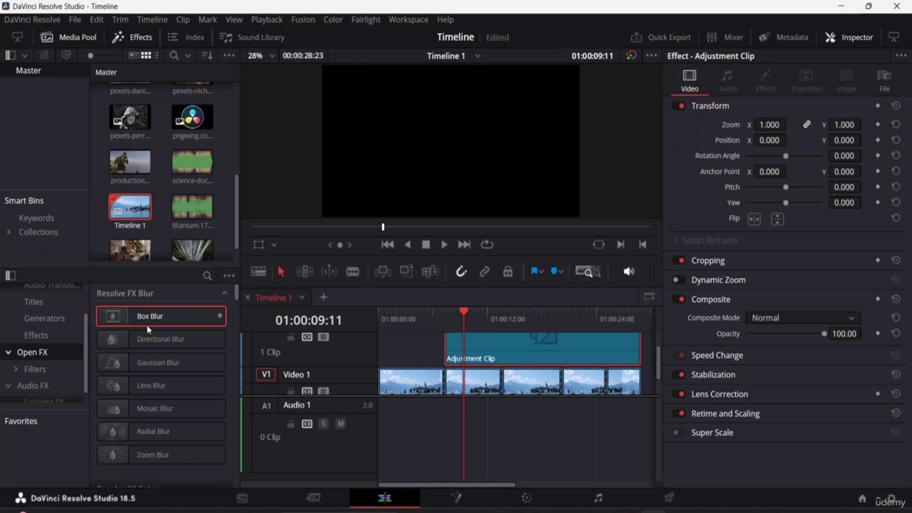
{"action": "left_click_drag", "start_coordinate": [112, 344], "coordinate": [483, 360]}
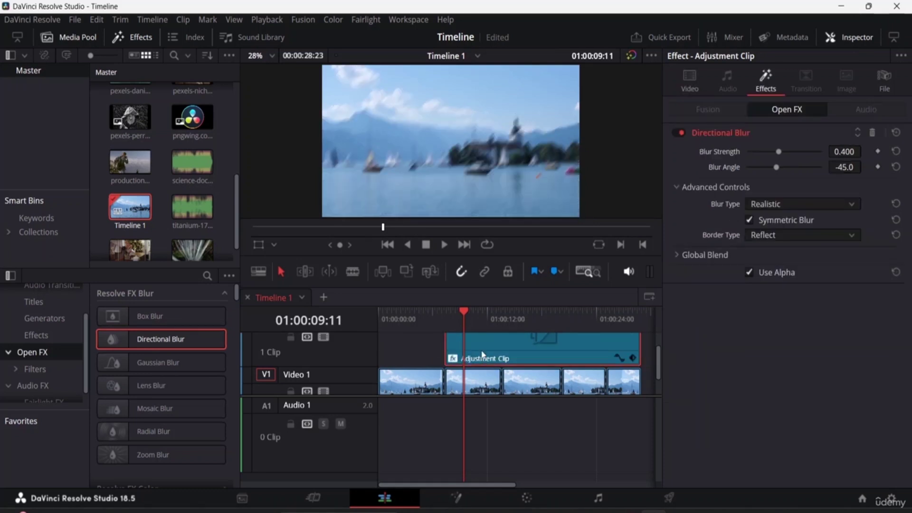
Set the Directional Blur to strength 0.241, angle 71.1, Stylized blur type, Black border type and a global blend of 0.713.
{"action": "left_click_drag", "start_coordinate": [465, 314], "coordinate": [464, 354]}
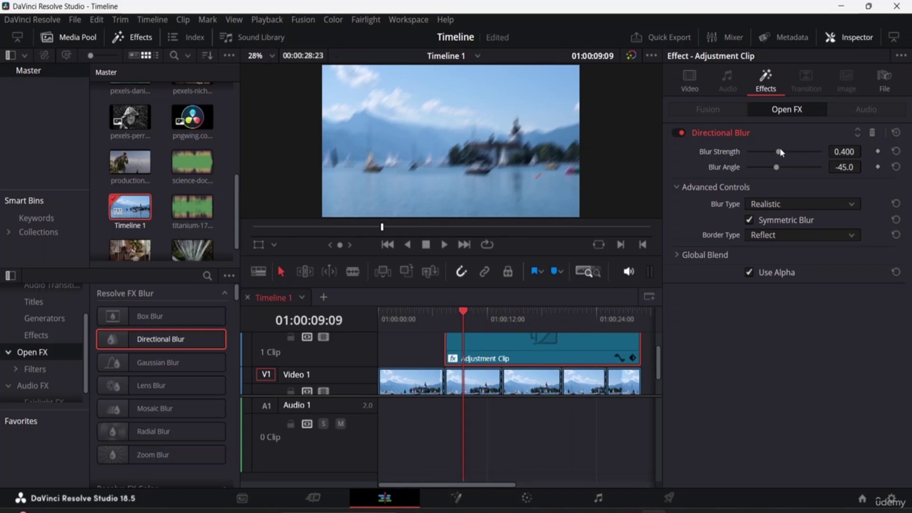
{"action": "left_click_drag", "start_coordinate": [781, 152], "coordinate": [799, 172]}
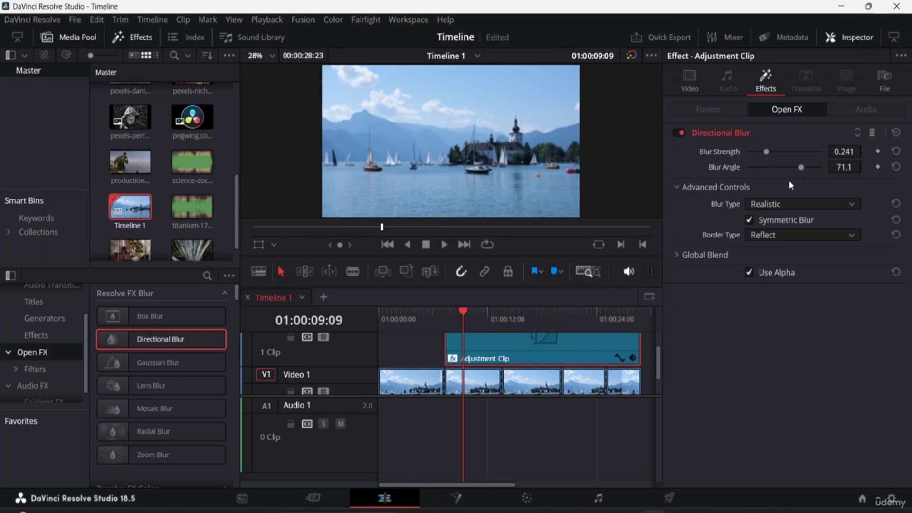
{"action": "left_click", "coordinate": [802, 203]}
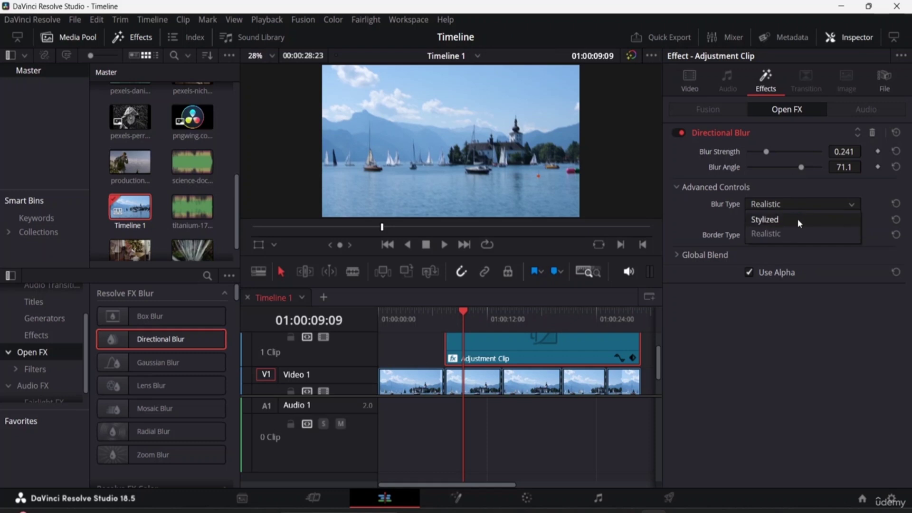
{"action": "left_click", "coordinate": [798, 219]}
{"action": "left_click", "coordinate": [798, 217]}
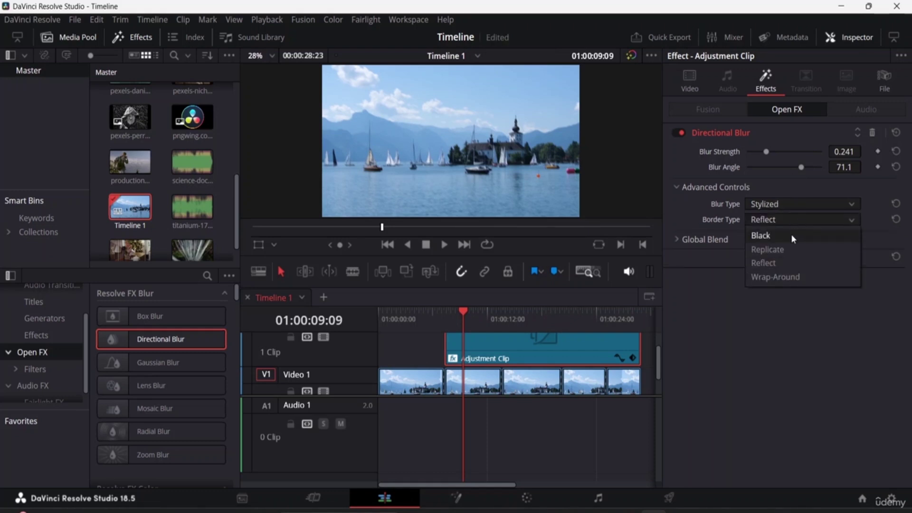
{"action": "left_click", "coordinate": [791, 235]}
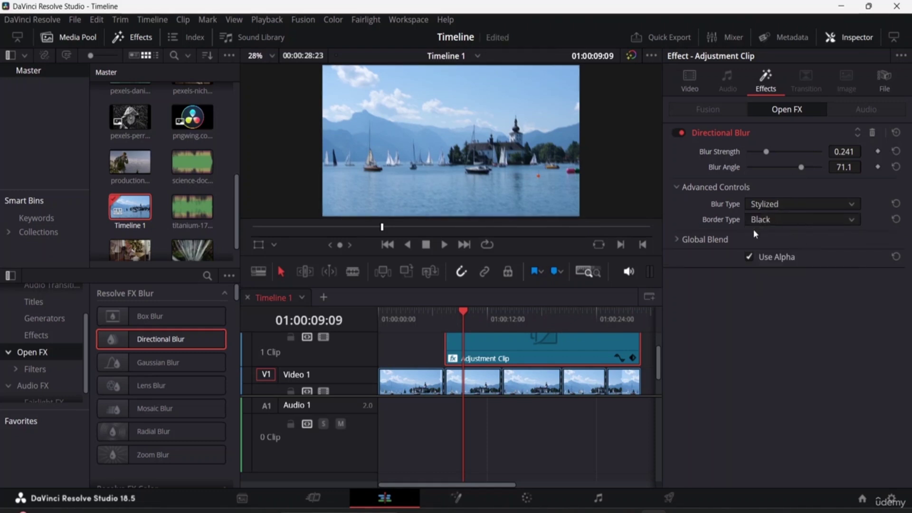
{"action": "left_click", "coordinate": [687, 241]}
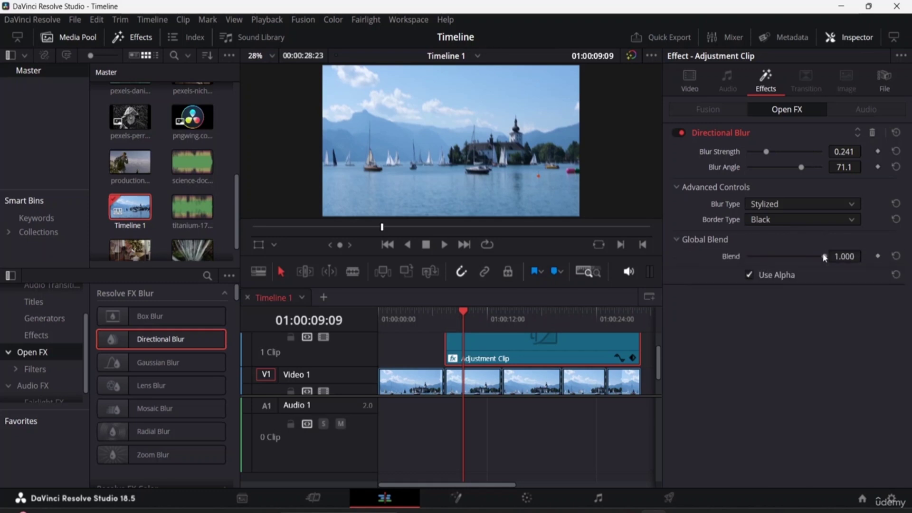
{"action": "left_click_drag", "start_coordinate": [825, 257], "coordinate": [802, 256]}
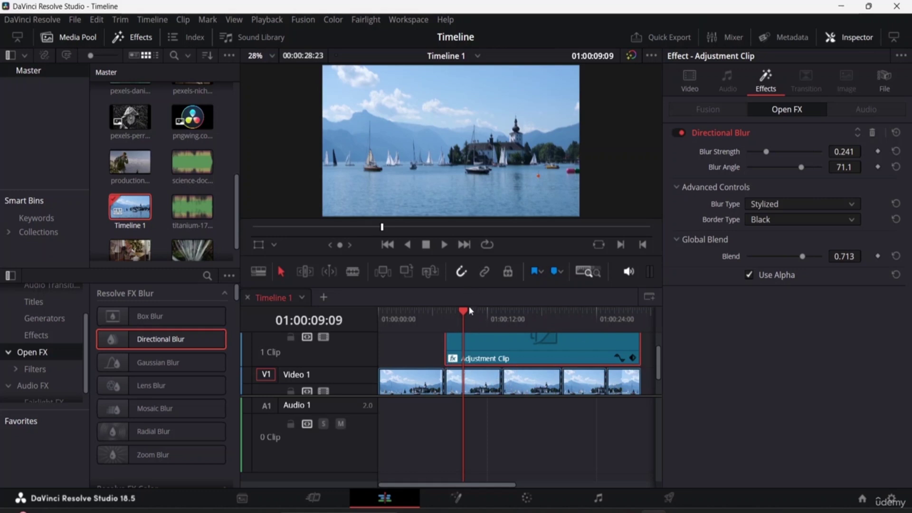
Play the timeline from its start to preview the Video Camera overlay and the adjustment clip's blur.
{"action": "left_click_drag", "start_coordinate": [466, 310], "coordinate": [345, 319]}
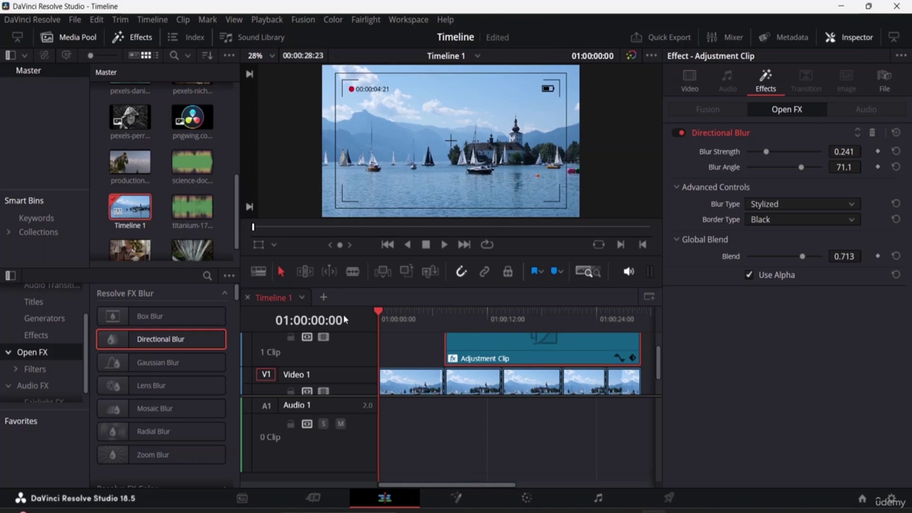
{"action": "key", "text": "space"}
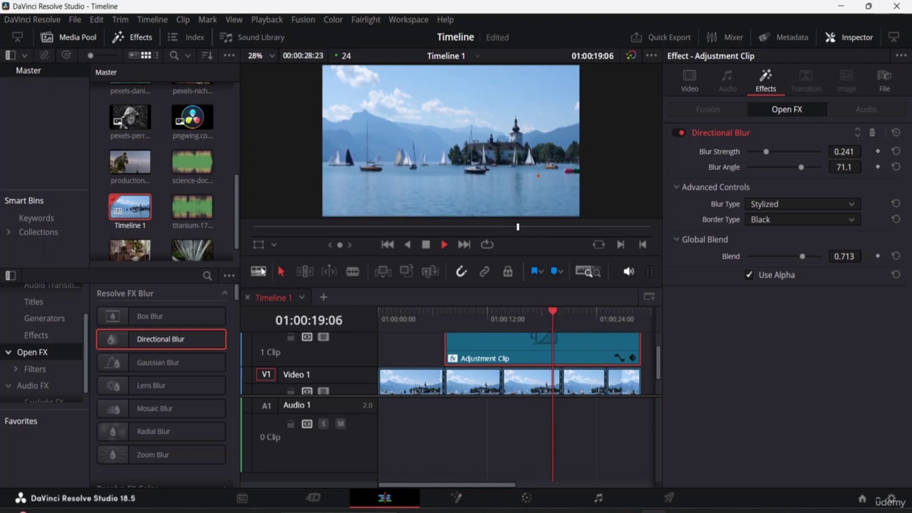
{"action": "key", "text": "space"}
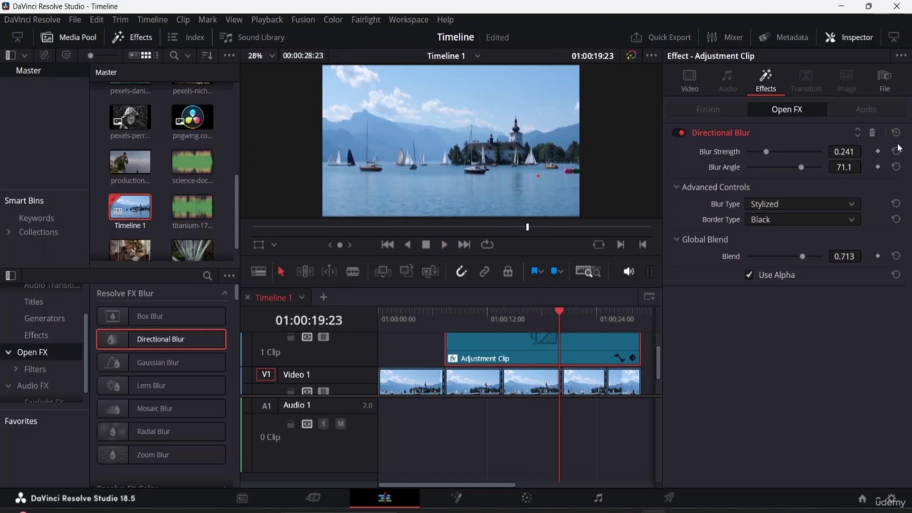
Hide the Inspector and switch to the Deliver page to review the Custom Export render settings.
{"action": "left_click", "coordinate": [845, 39]}
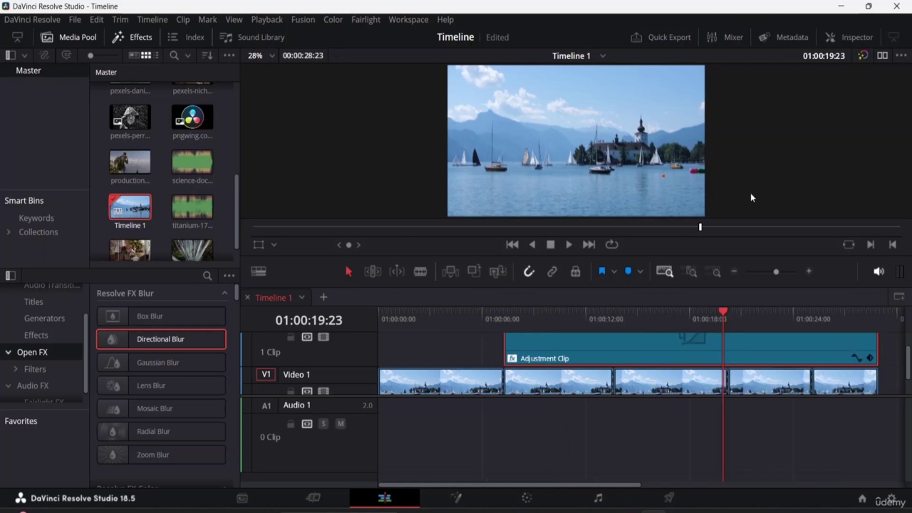
{"action": "left_click", "coordinate": [670, 497]}
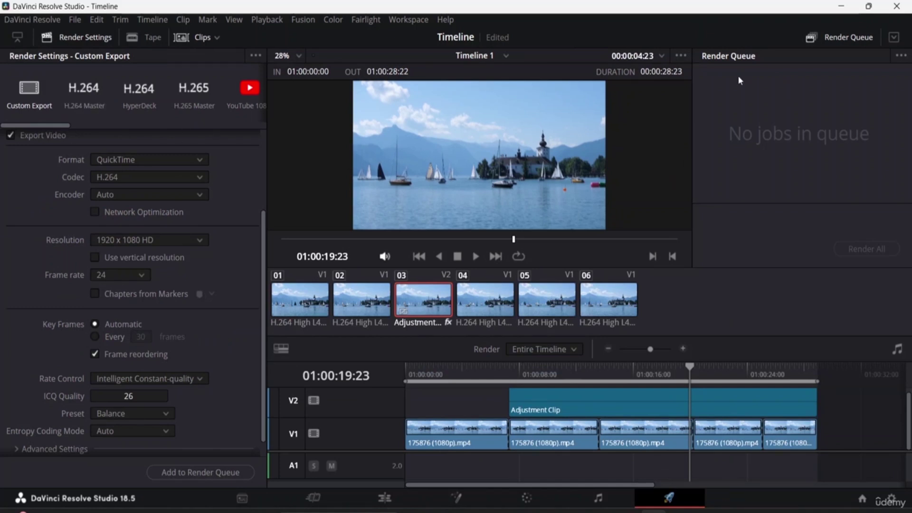
{"action": "scroll", "coordinate": [184, 386], "scroll_direction": "down", "scroll_amount": 1}
{"action": "scroll", "coordinate": [178, 369], "scroll_direction": "up", "scroll_amount": 5}
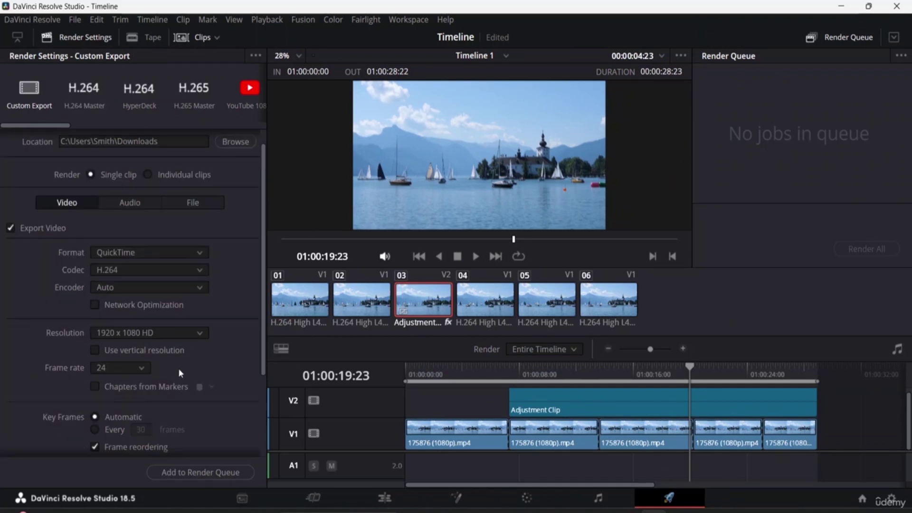
{"action": "scroll", "coordinate": [182, 359], "scroll_direction": "down", "scroll_amount": 5}
Add the timeline to the render queue, renaming the output file to Class Project 2 and saving it in Downloads.
{"action": "left_click", "coordinate": [208, 472]}
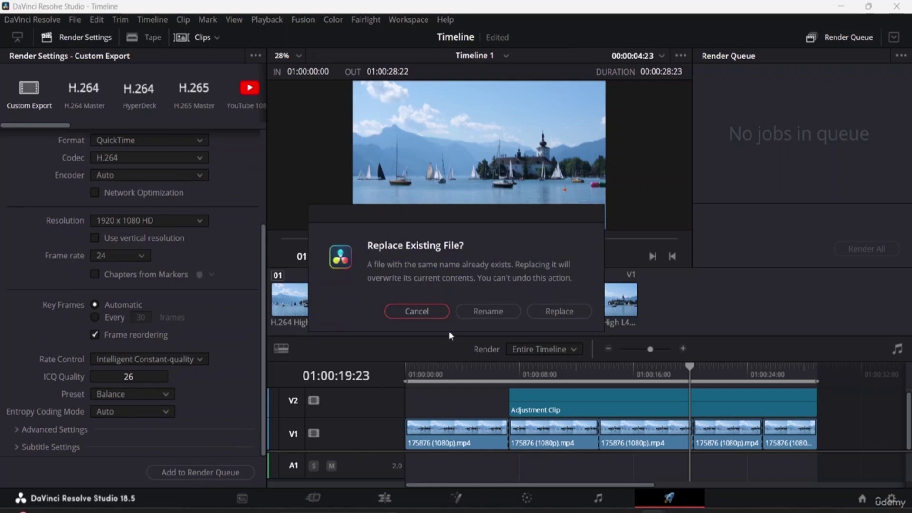
{"action": "left_click", "coordinate": [489, 313]}
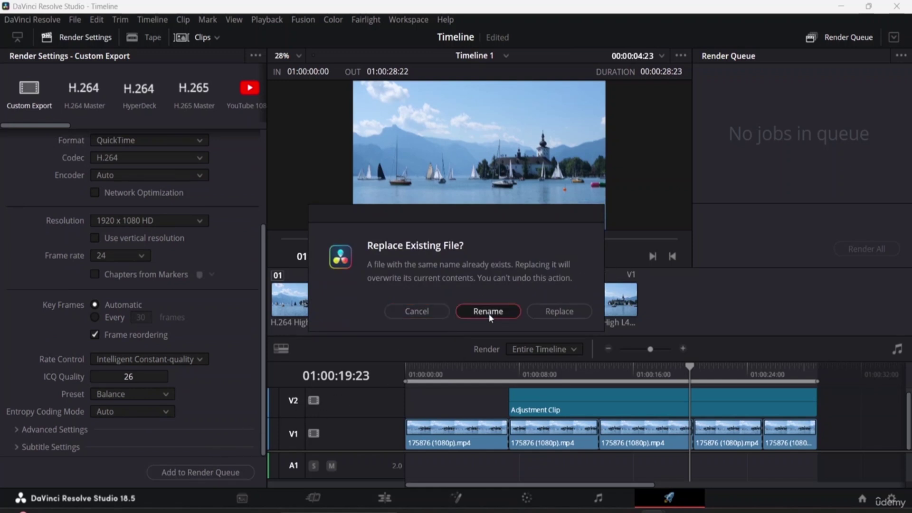
{"action": "left_click", "coordinate": [133, 245]}
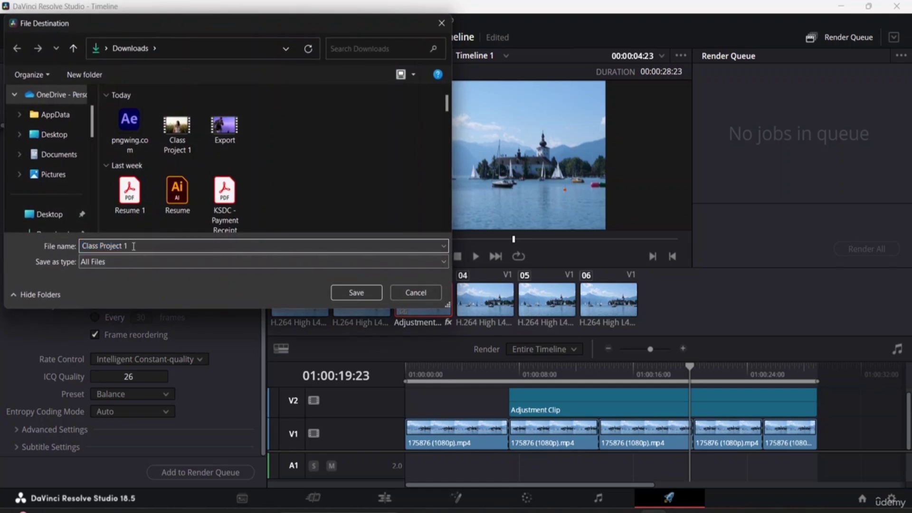
{"action": "key", "text": "BackSpace"}
{"action": "type", "text": "2"}
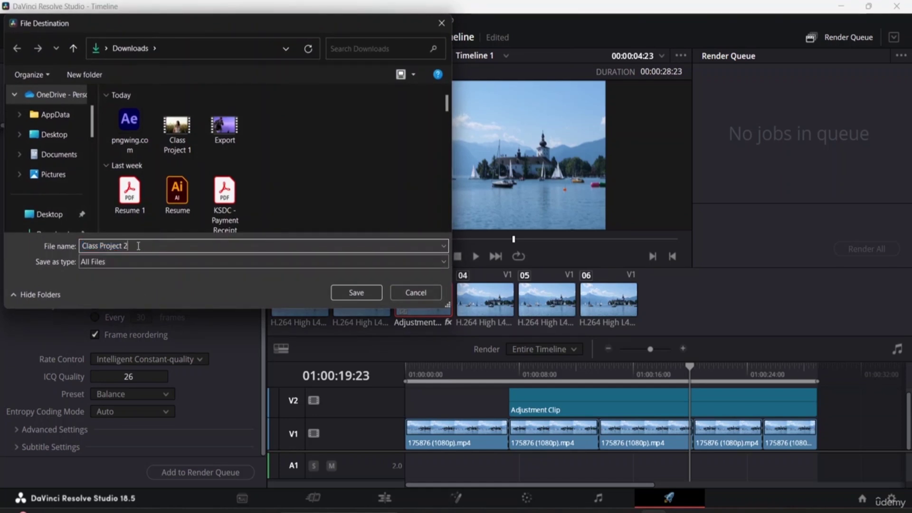
{"action": "scroll", "coordinate": [52, 154], "scroll_direction": "down", "scroll_amount": 1}
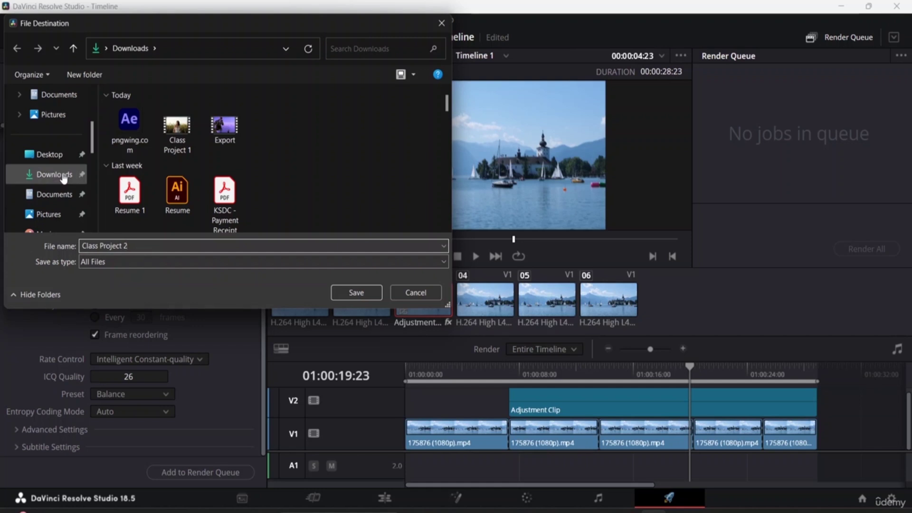
{"action": "left_click", "coordinate": [63, 176]}
{"action": "left_click", "coordinate": [363, 292]}
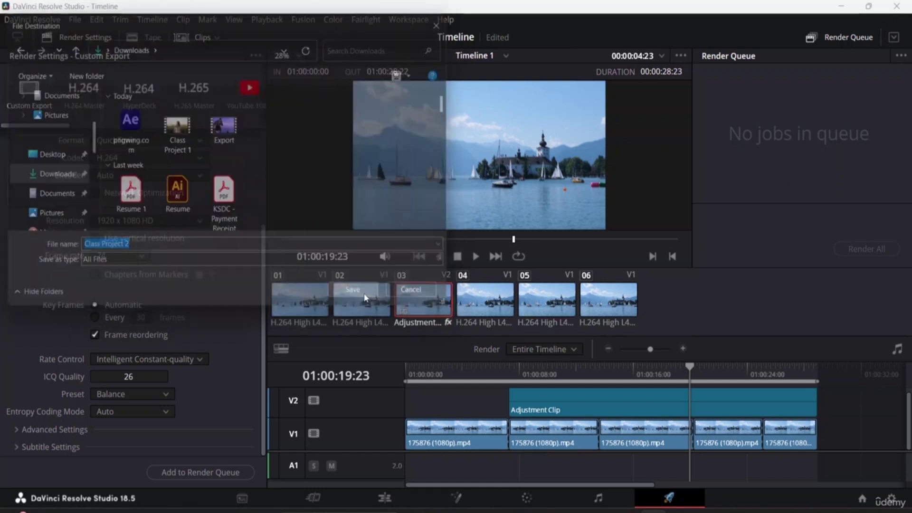